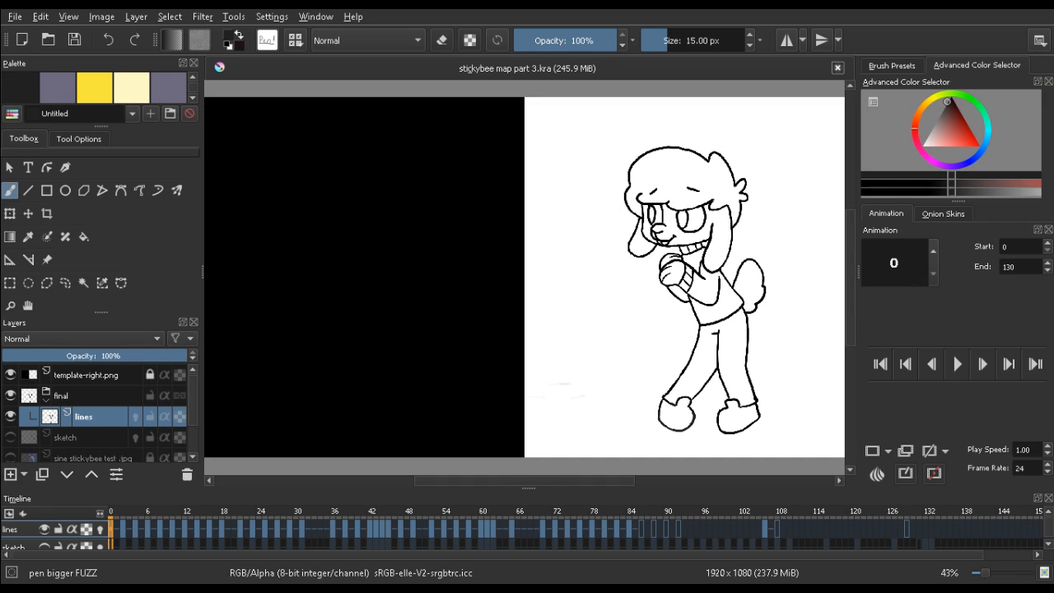
Scrub the animation timeline to frame 84, where the character's line art is only partly inked
left_click_drag(492, 512, 551, 525)
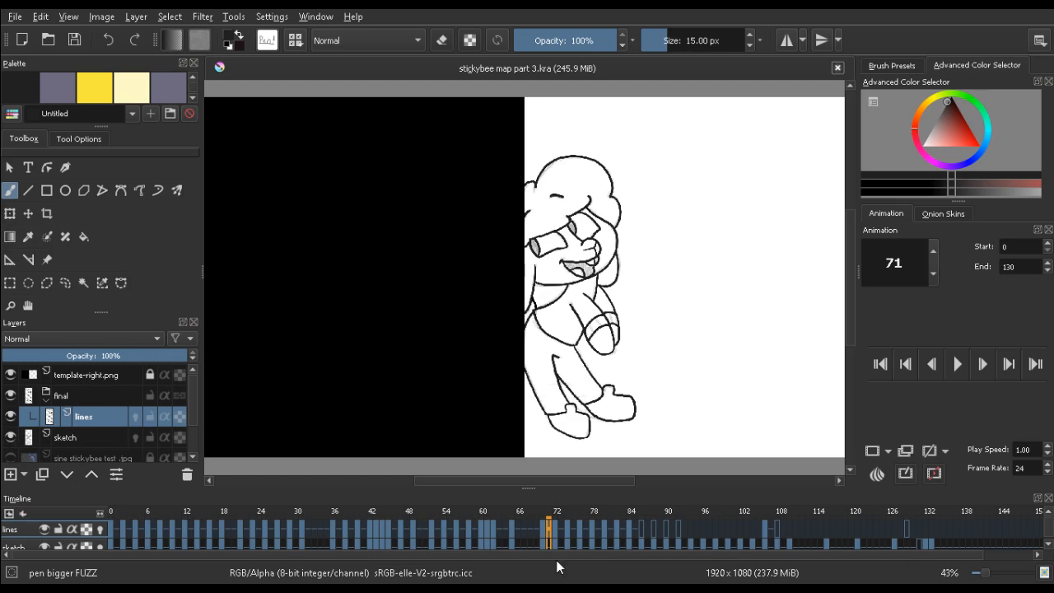
left_click(574, 522)
mouse_move(574, 519)
left_mouse_down()
mouse_move(641, 515)
mouse_move(630, 515)
left_mouse_up()
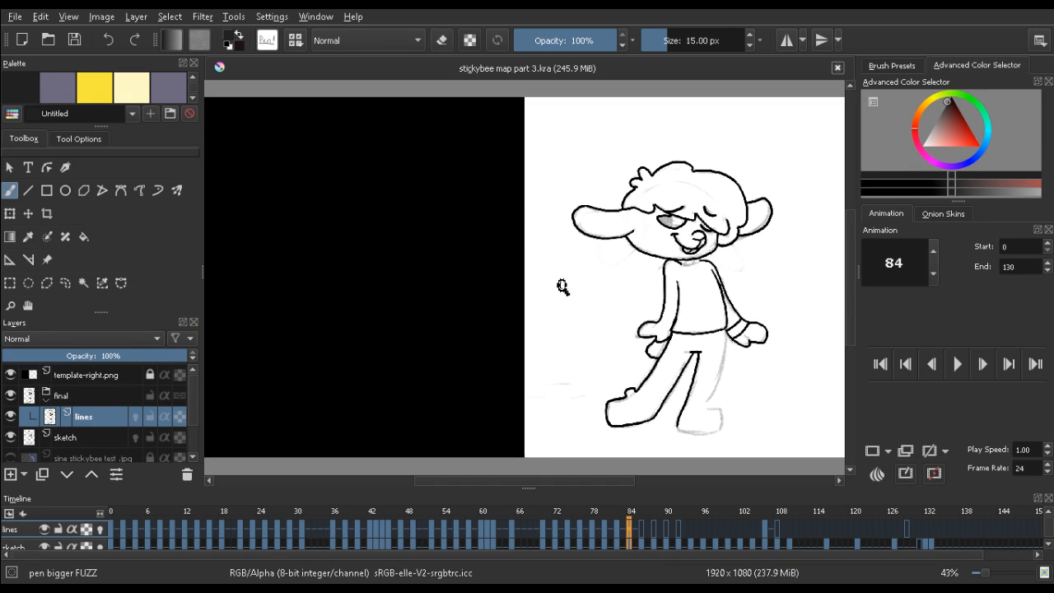
Turn on onion skins for the lines layer and compare the character's legs in frames 82 and 84
mouse_move(565, 288)
left_mouse_down("ctrl")
mouse_move(609, 273)
mouse_move(430, 195)
left_mouse_up("ctrl")
mouse_move(595, 300)
left_mouse_down()
mouse_move(640, 331)
mouse_move(706, 306)
left_mouse_up()
key("ctrl+z")
key("bracketright")
key("Left")
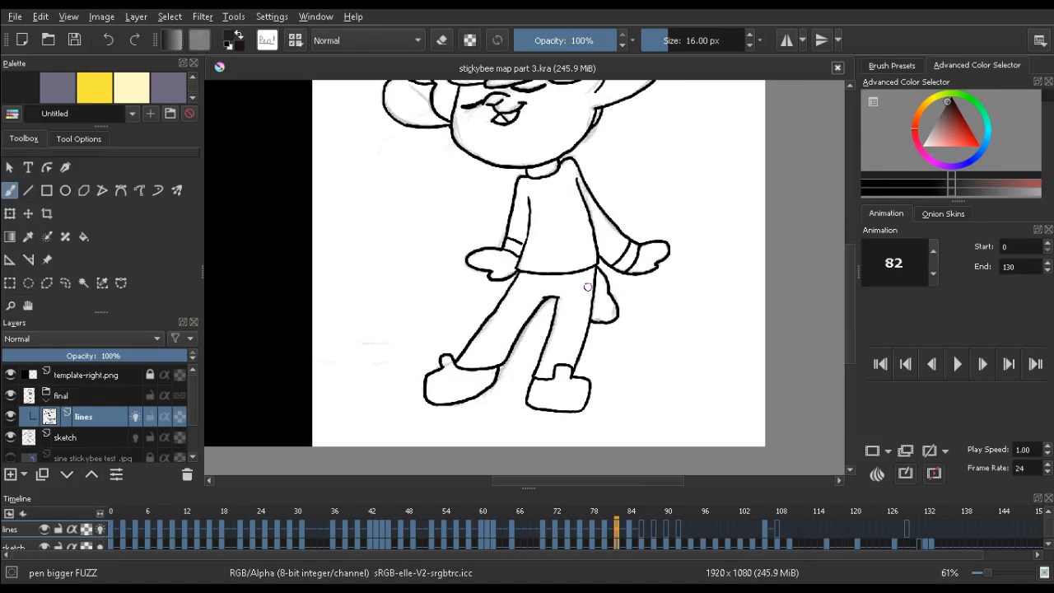
key("Right")
key("Left")
key("Right")
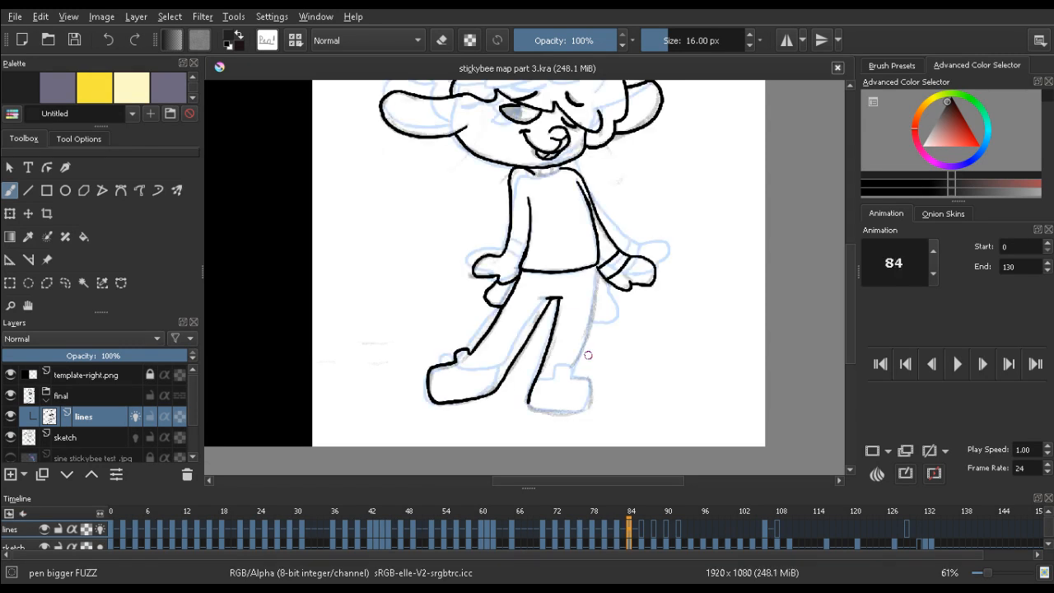
key("Left")
key("Right")
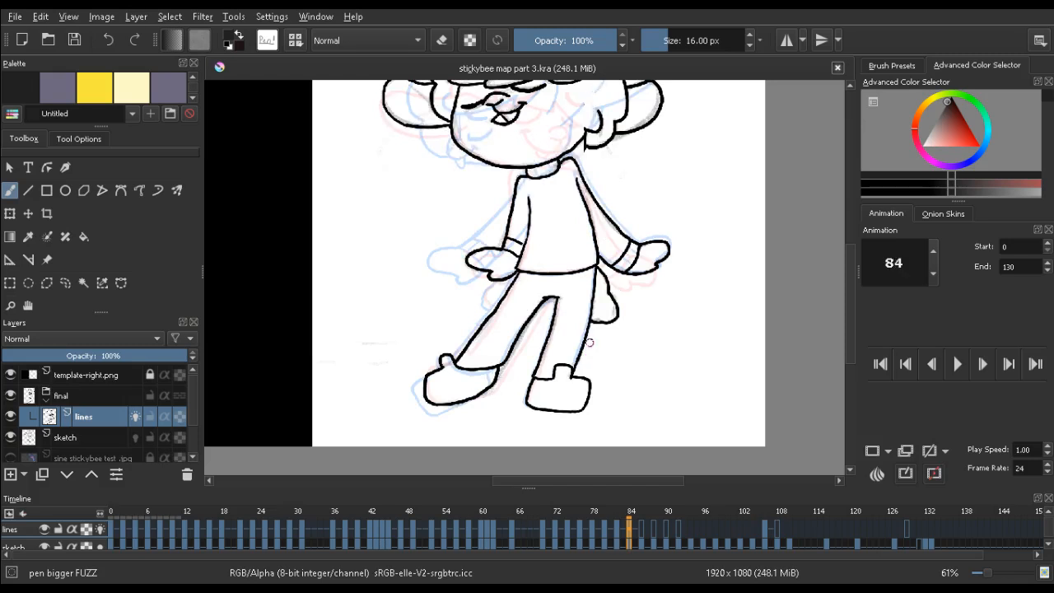
Set the pen colour to black and the brush size to 11 px for inking frame 84
left_click(947, 118)
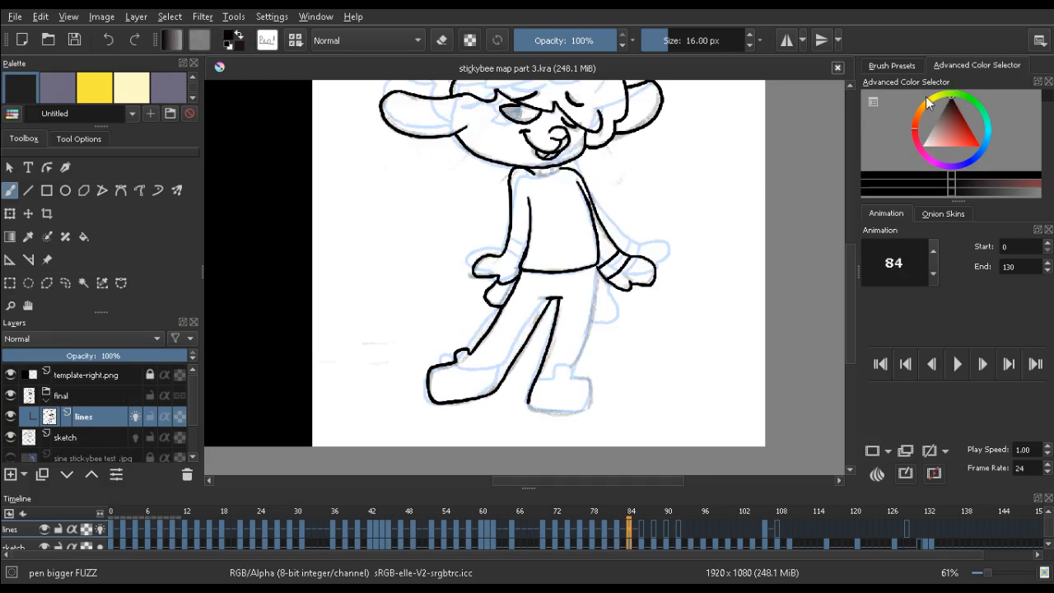
key("Left")
key("Right")
key("ctrl+z")
left_click_drag(554, 377, 575, 326)
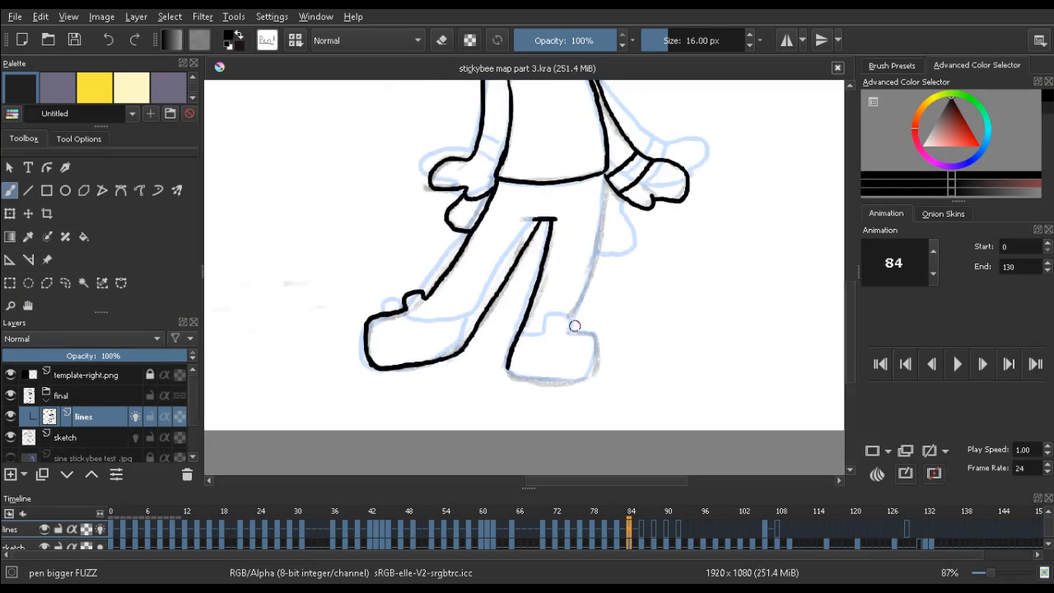
key("bracketleft")
key("bracketleft")
key("bracketleft")
key("bracketleft")
key("bracketleft")
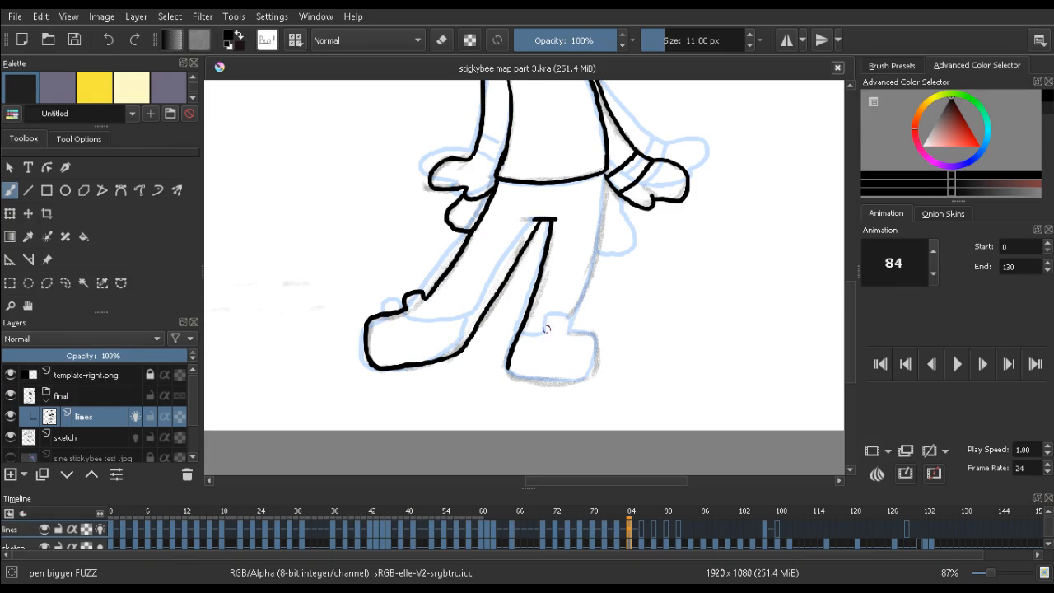
Outline the small tab on top of the right-hand shoe in frame 84, then erase and redraw its top edge
mouse_move(547, 332)
left_mouse_down()
mouse_move(547, 319)
mouse_move(570, 315)
left_mouse_up()
key("Left")
key("Left")
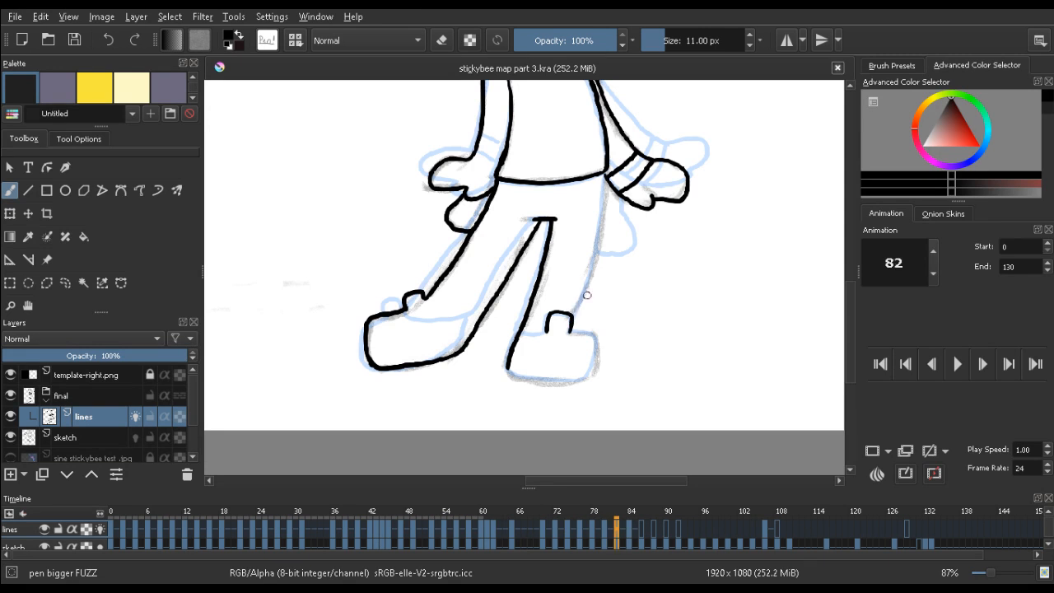
key("Right")
key("Right")
key("e")
left_click_drag(577, 314, 553, 311)
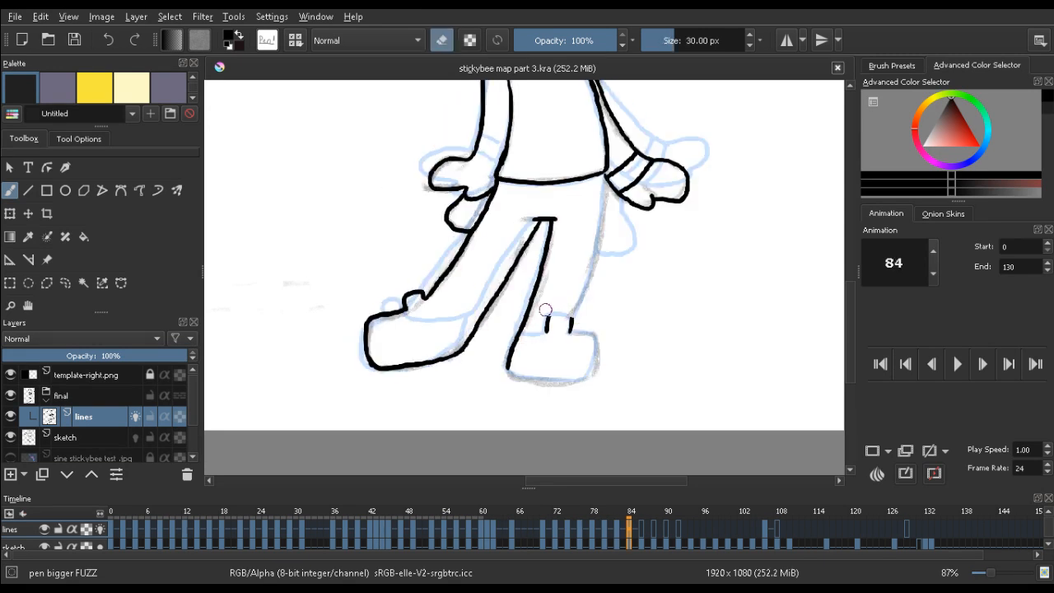
key("e")
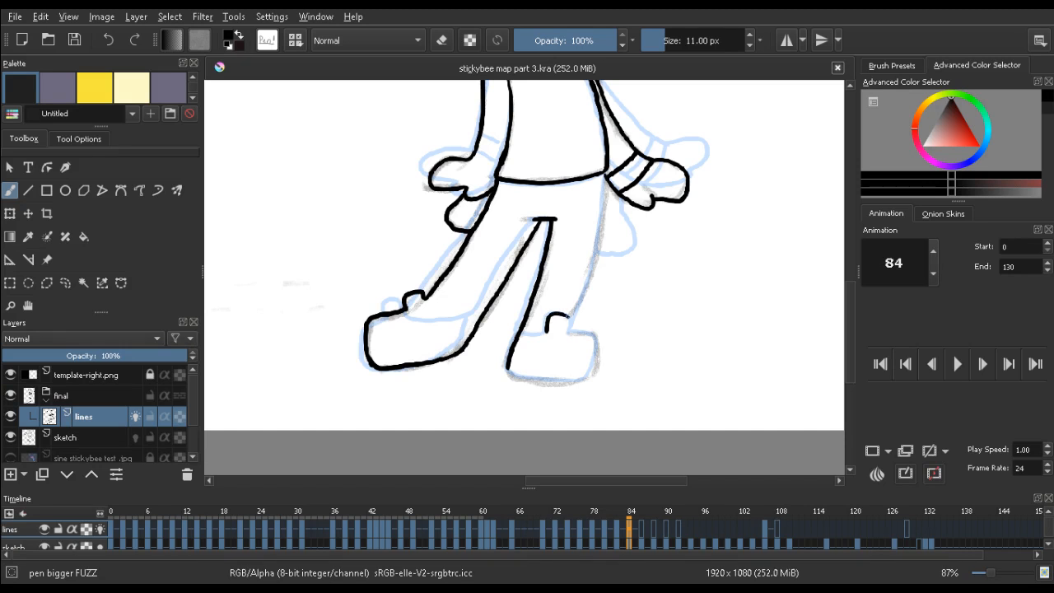
Finish the tab's side and ink the toe edge of the right-hand shoe in frame 84, following the sketch
key("Left")
key("Left")
key("Right")
key("Right")
key("ctrl+z")
left_click_drag(598, 338, 597, 364)
key("ctrl+z")
left_click_drag(458, 392, 373, 321)
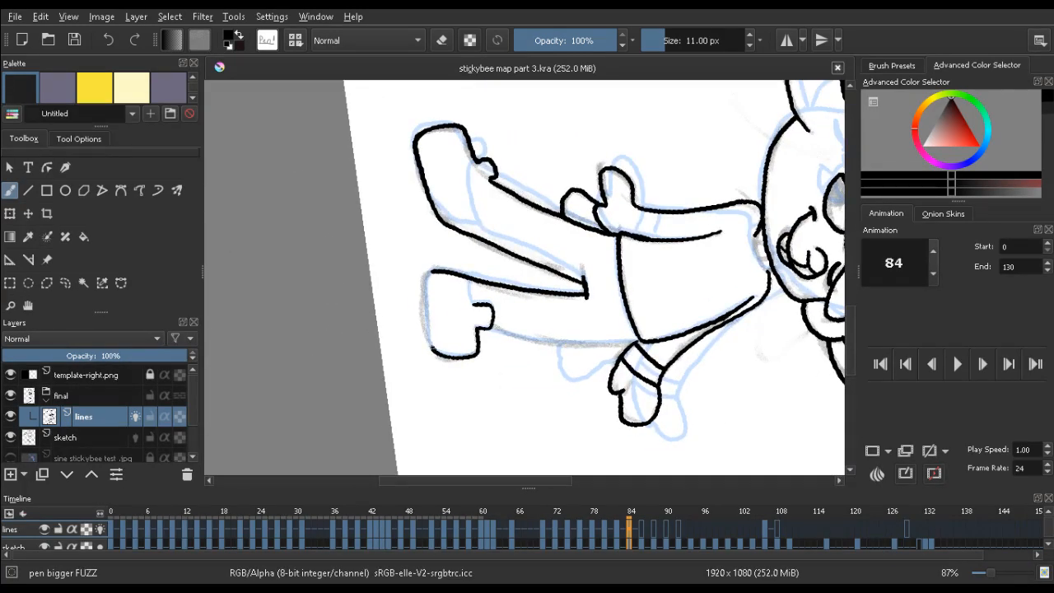
Ink the sole of the right-hand shoe to close its outline
left_click_drag(430, 332, 425, 313)
key("ctrl+z")
left_click_drag(434, 352, 424, 290)
key("Left")
key("Left")
key("Right")
key("Right")
key("e")
key("e")
mouse_move(468, 190)
left_mouse_down()
mouse_move(321, 352)
mouse_move(336, 362)
left_mouse_up()
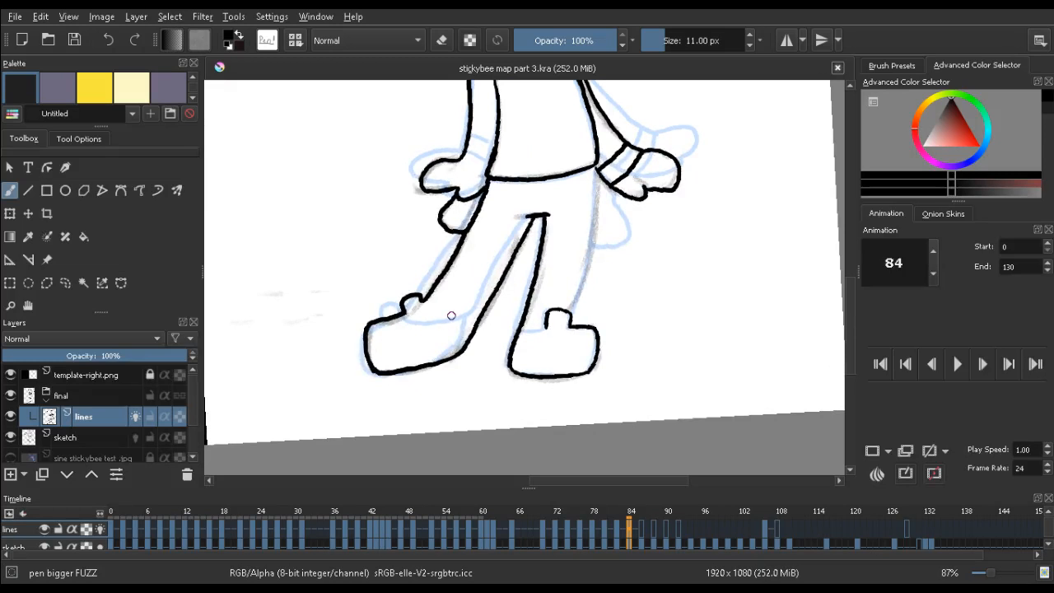
Draw the trouser hem across the top of the left-hand shoe and erase the leg line running below it
key("Left")
key("Left")
key("Right")
key("Right")
key("Left")
key("Left")
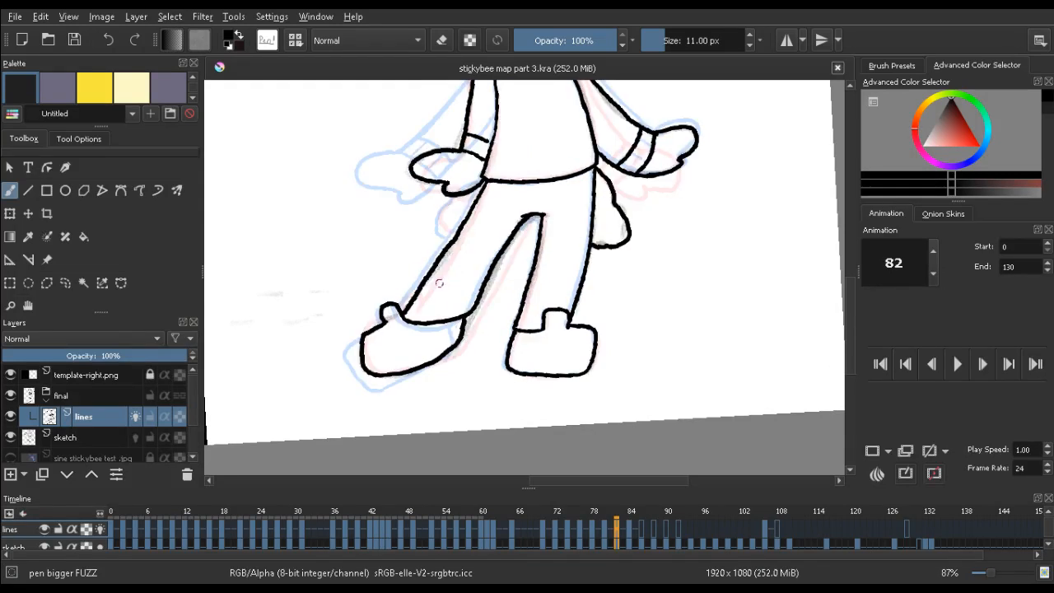
key("Right")
key("Right")
left_click_drag(414, 311, 484, 315)
key("e")
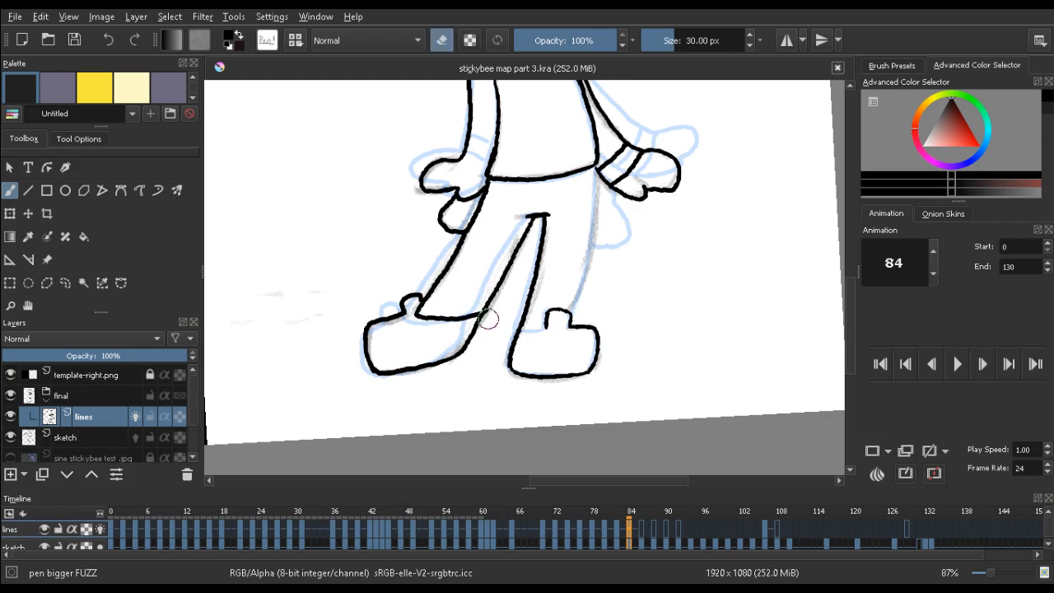
Redraw the heel edge of the left-hand shoe from the hem to the sole, checking it against frame 82
key("e")
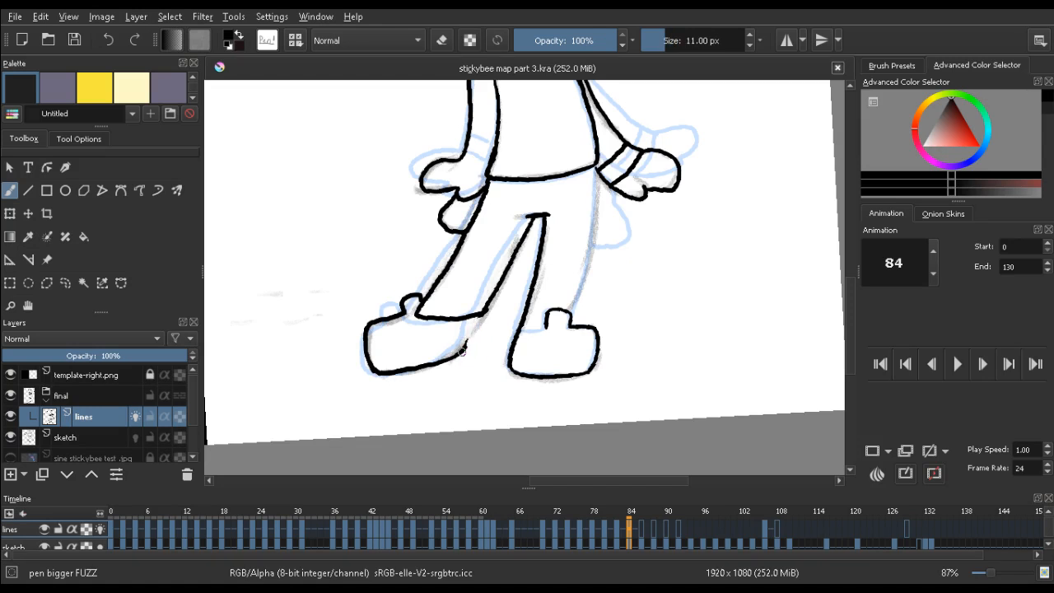
key("comma")
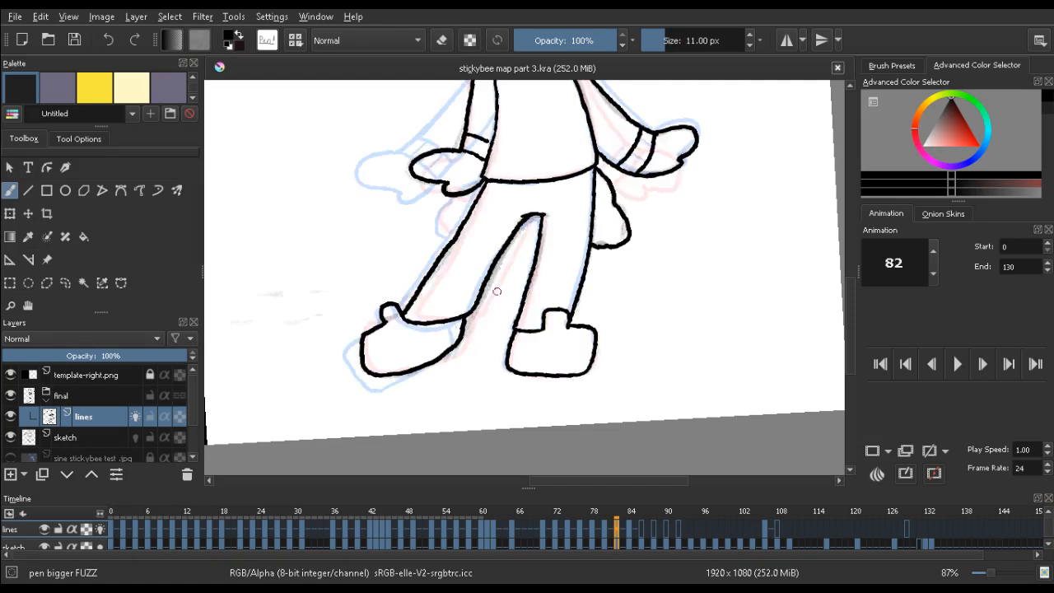
key("period")
key("comma")
key("period")
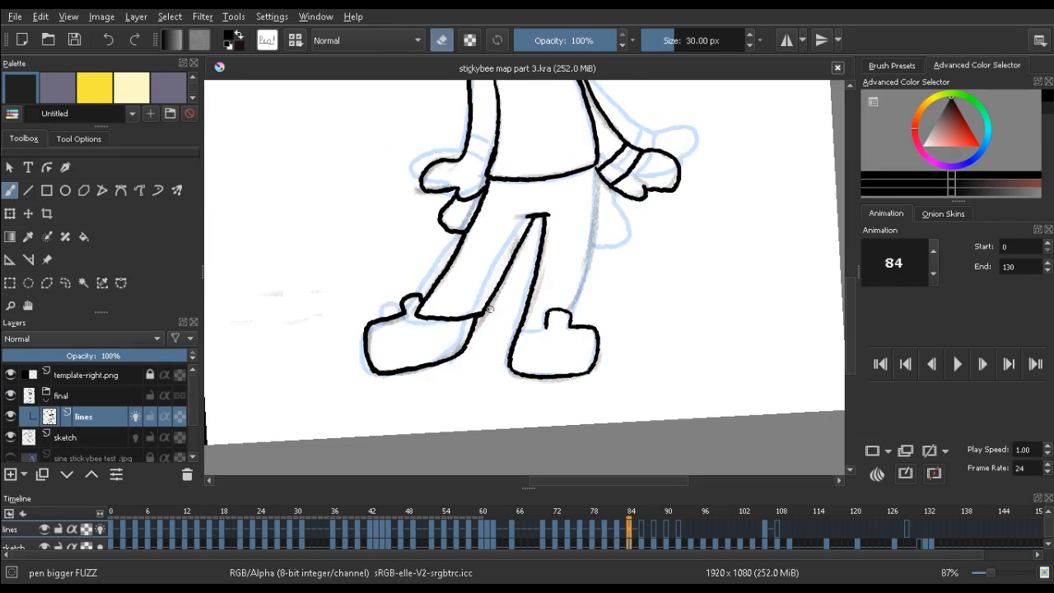
key("comma")
key("period")
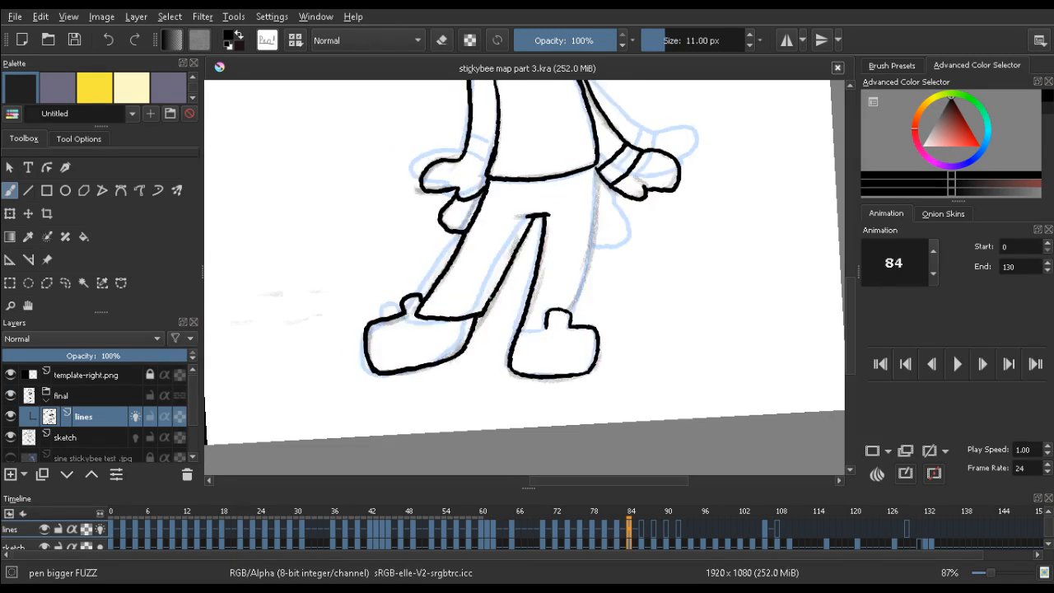
key("comma")
key("period")
Erase the inner leg line where it meets the right-hand shoe and draw the trouser hem up to the shoe's tab
key("e")
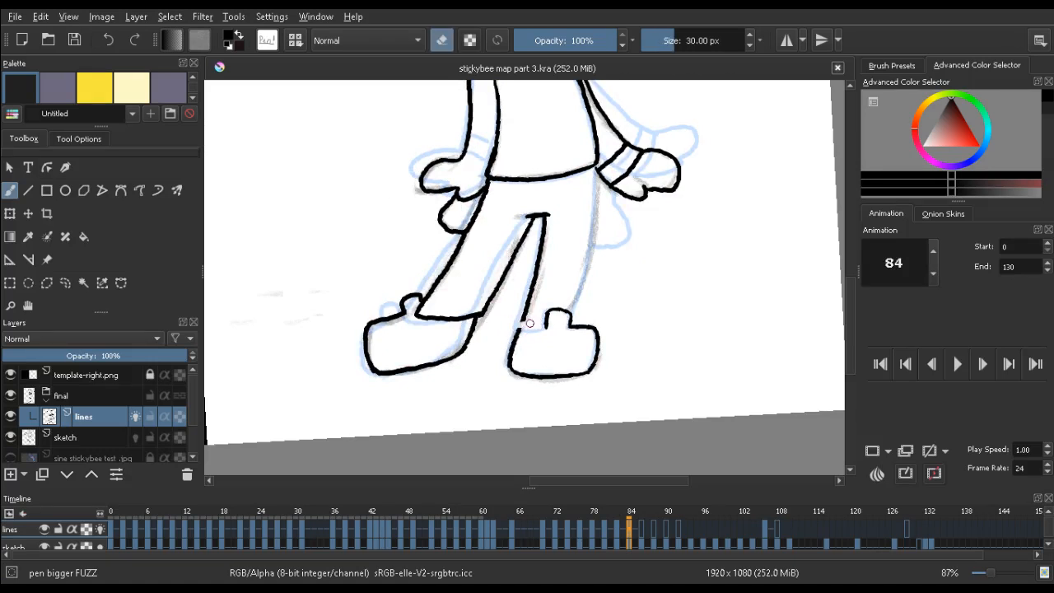
key("e")
key("e")
key("e")
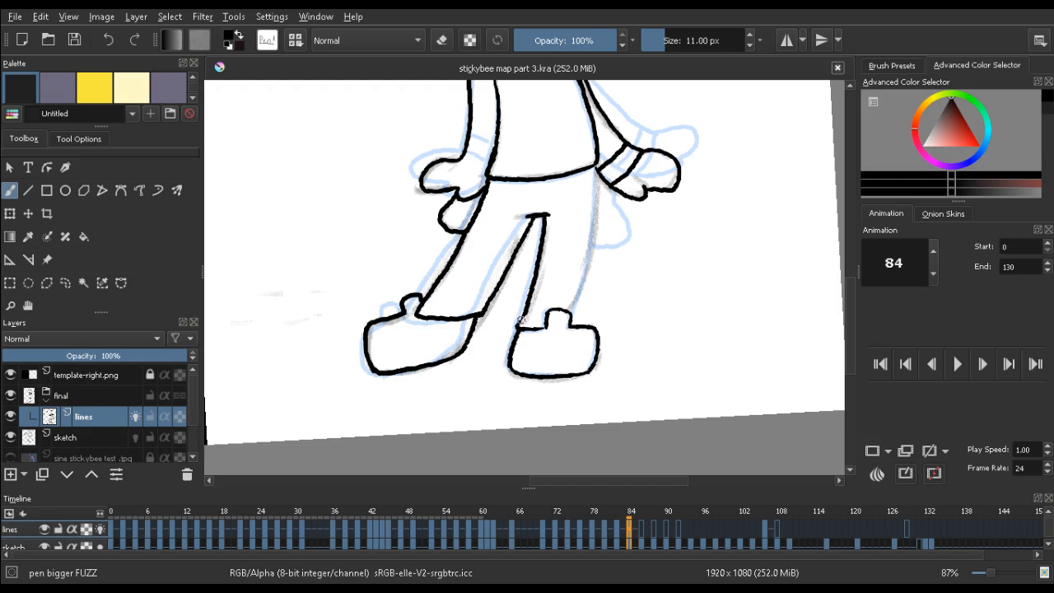
Ink the outer line of the right-hand trouser leg from the shoe tab up to the shirt in frame 84
key("Left")
key("Left")
key("Right")
key("Right")
key("Left")
key("Left")
key("Right")
key("Right")
mouse_move(578, 300)
left_mouse_down()
mouse_move(597, 221)
mouse_move(596, 250)
mouse_move(596, 186)
left_mouse_up()
key("Left")
key("Left")
key("Right")
key("Right")
key("e")
key("e")
key("ctrl+z")
left_click_drag(592, 254, 596, 196)
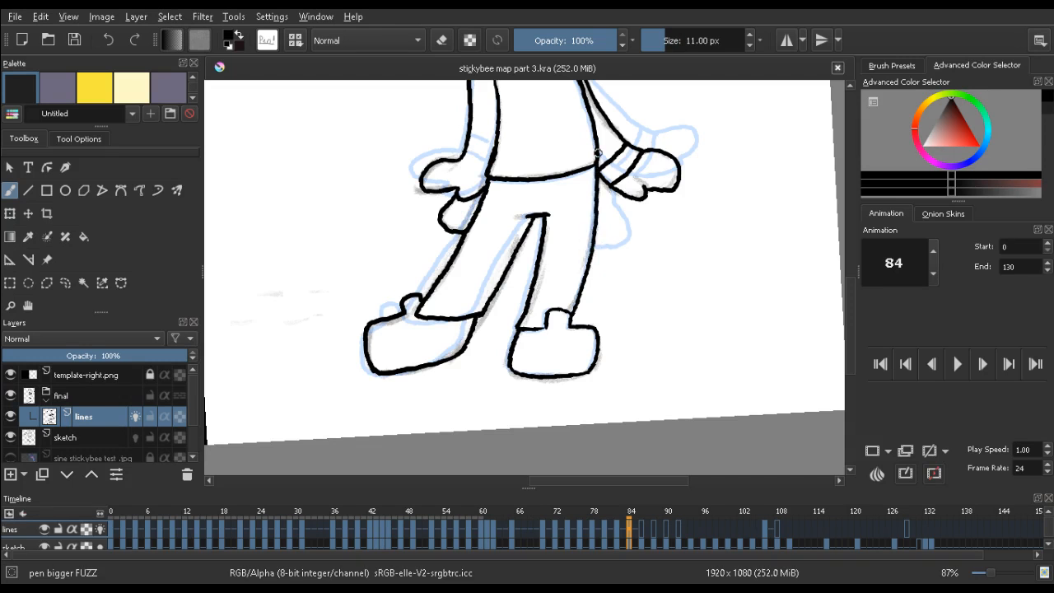
Draw the wrist edge closing the left-hand hand against the sleeve in frame 84
key("Left")
key("Left")
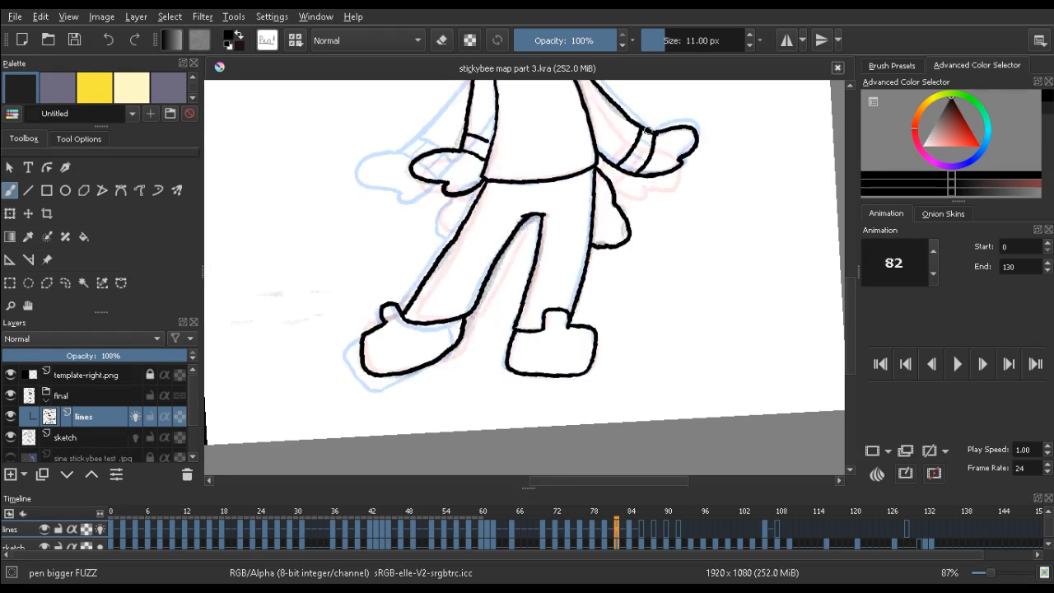
key("Right")
key("Right")
key("Left")
key("Left")
key("Right")
key("Right")
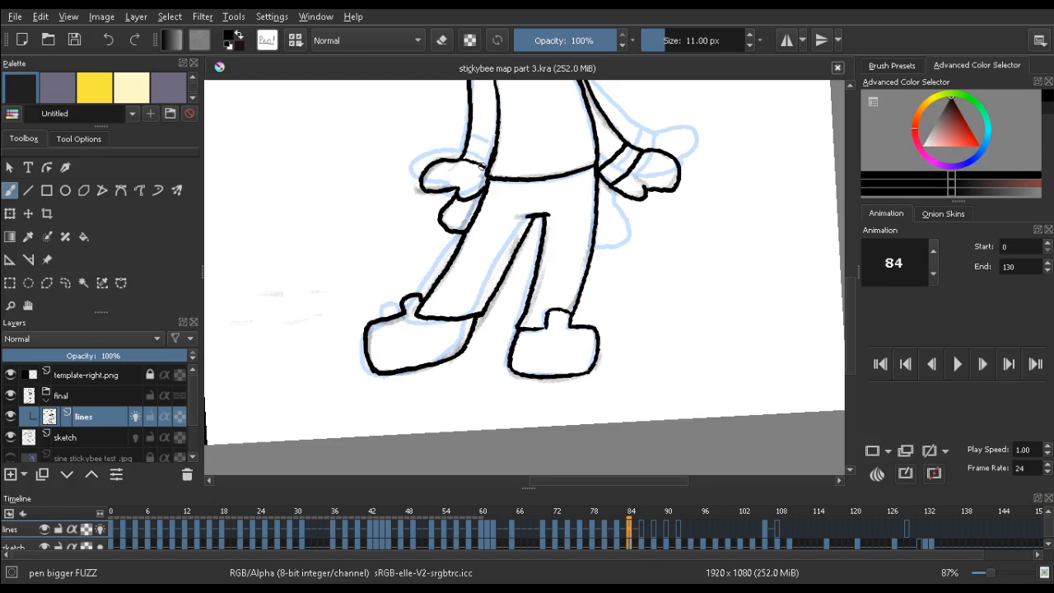
left_click_drag(507, 136, 452, 175)
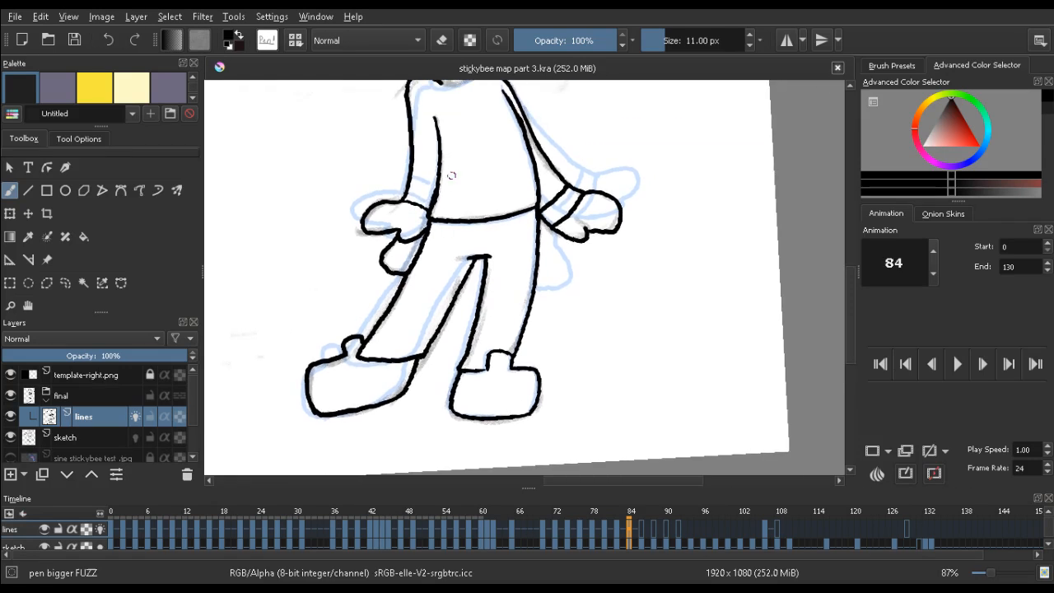
Draw the cuff line across the left-hand sleeve above the wrist, using frame 82 as reference
key("Left")
key("Left")
key("Right")
key("Right")
key("Left")
key("Left")
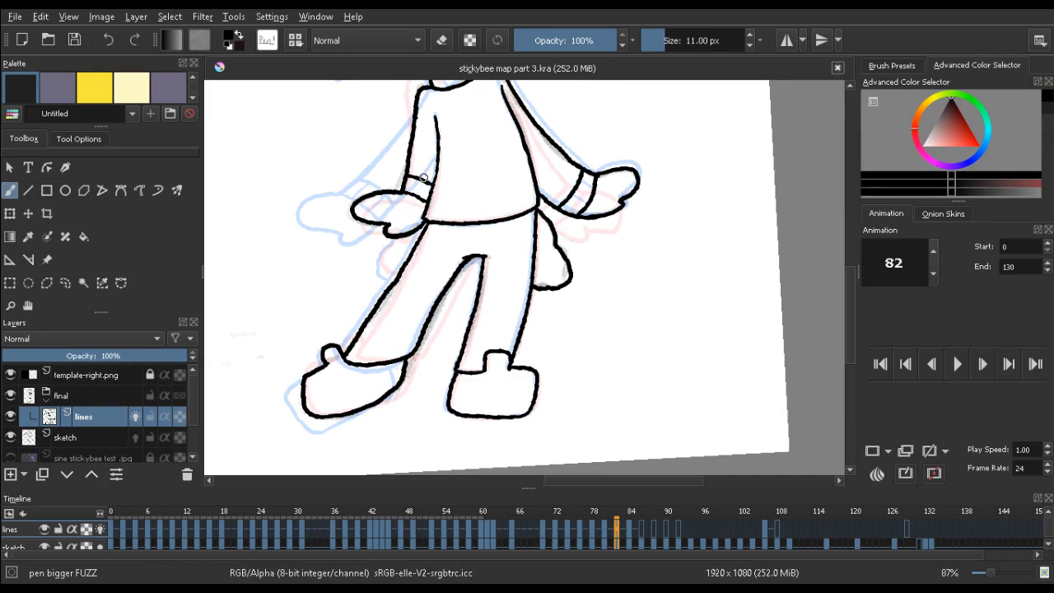
key("Right")
key("Right")
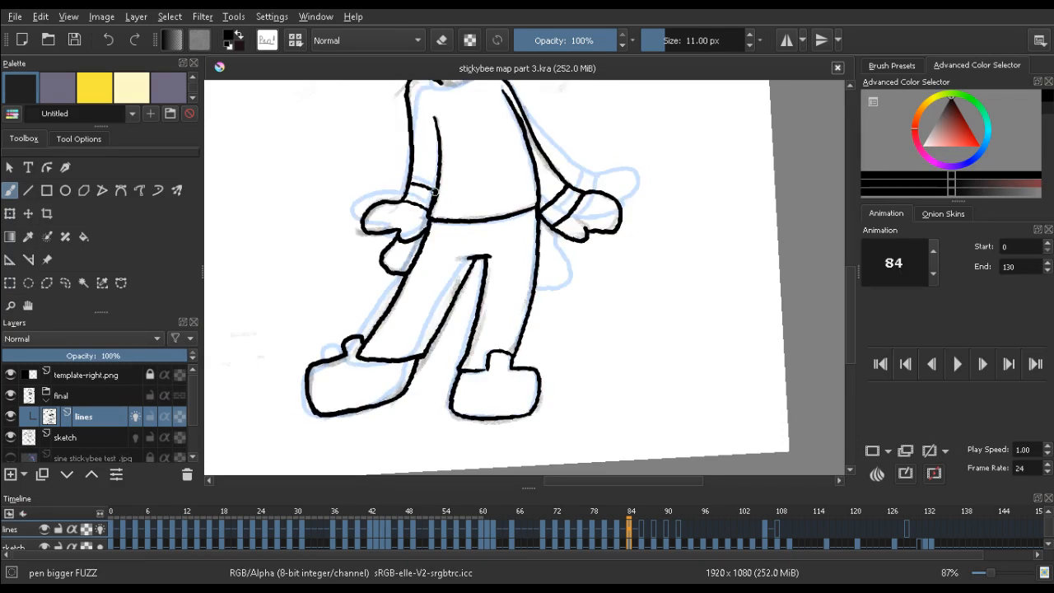
Flip between frames 82, 84 and 86 to check the motion of the inked body lines
key("Left")
key("Left")
key("Right")
key("Right")
key("Left")
key("Left")
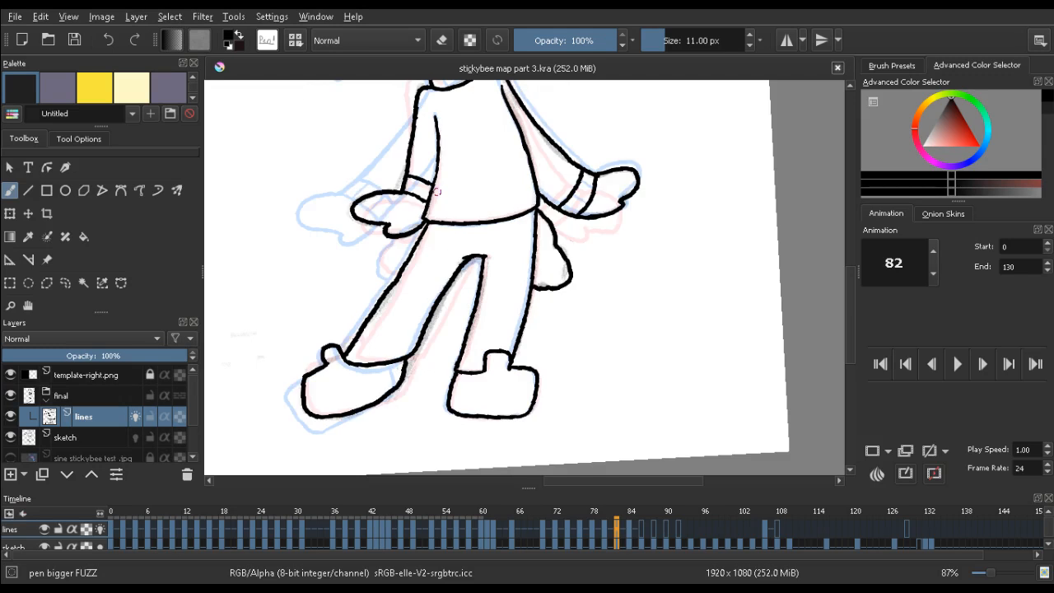
key("Right")
key("Right")
key("Right")
key("Right")
key("Left")
key("Left")
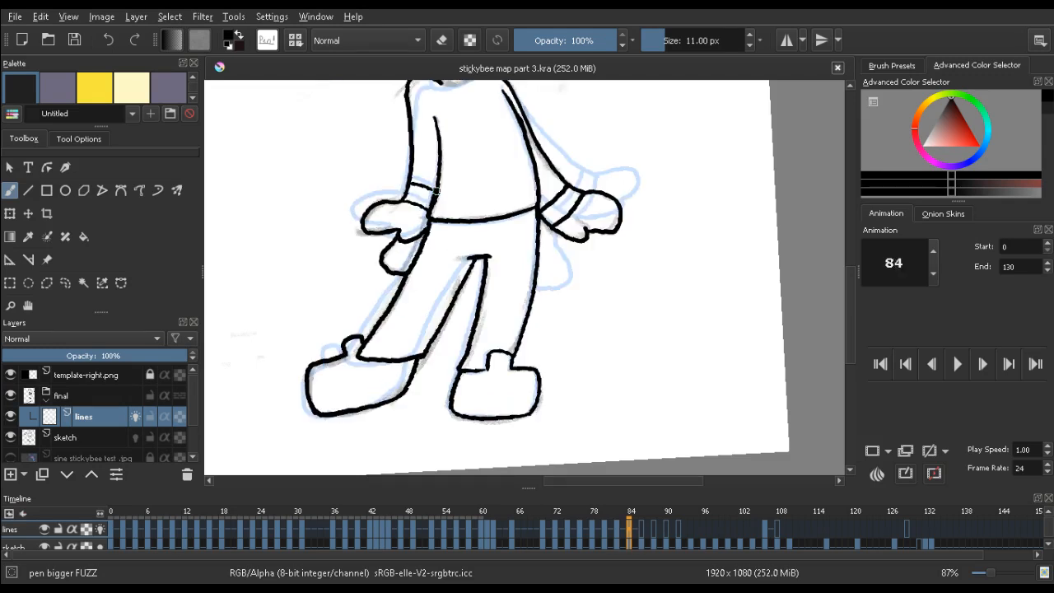
Compare the head and face in frame 86's sketch with the inked head in frame 84
key("Right")
key("Right")
left_click_drag(437, 145, 438, 160)
mouse_move(435, 151)
left_mouse_down()
mouse_move(443, 245)
mouse_move(441, 234)
mouse_move(454, 247)
left_mouse_up()
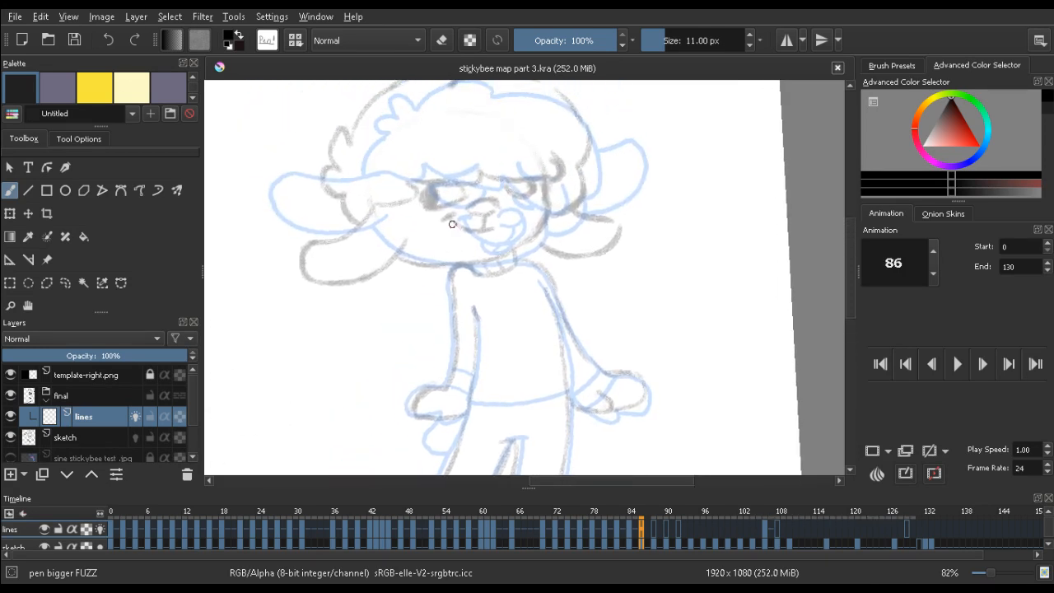
key("Left")
key("Left")
key("Right")
key("Right")
Try a short iris stroke inside the open eye in frame 84 and undo it
key("Left")
key("Left")
key("Left")
key("Left")
key("Right")
key("Right")
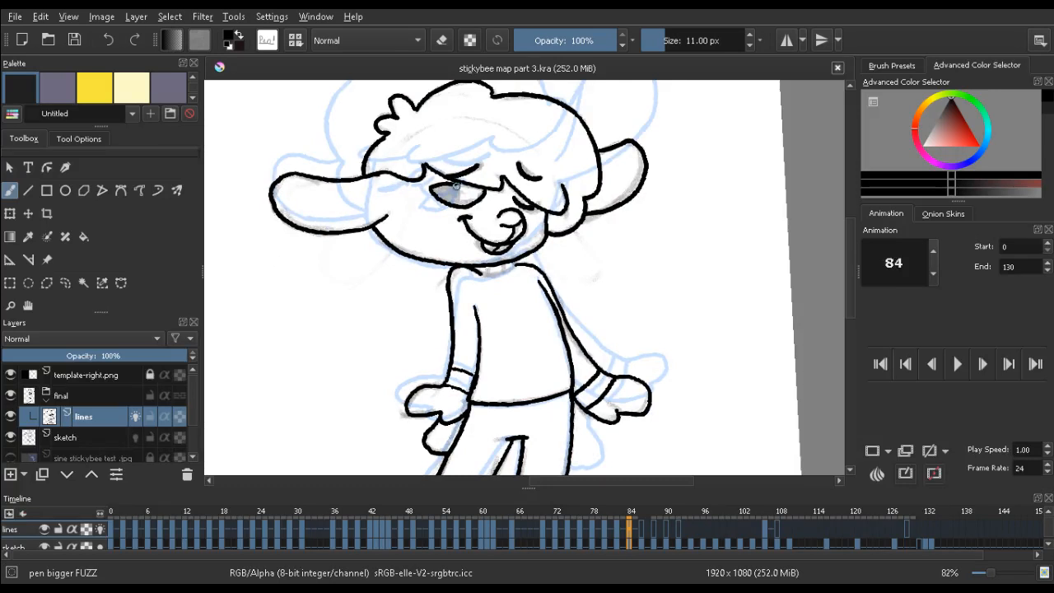
left_click_drag(460, 186, 458, 206)
key("ctrl+z")
Ink the left-hand eye with its iris and the curved line beside it in frame 86
key("period")
key("period")
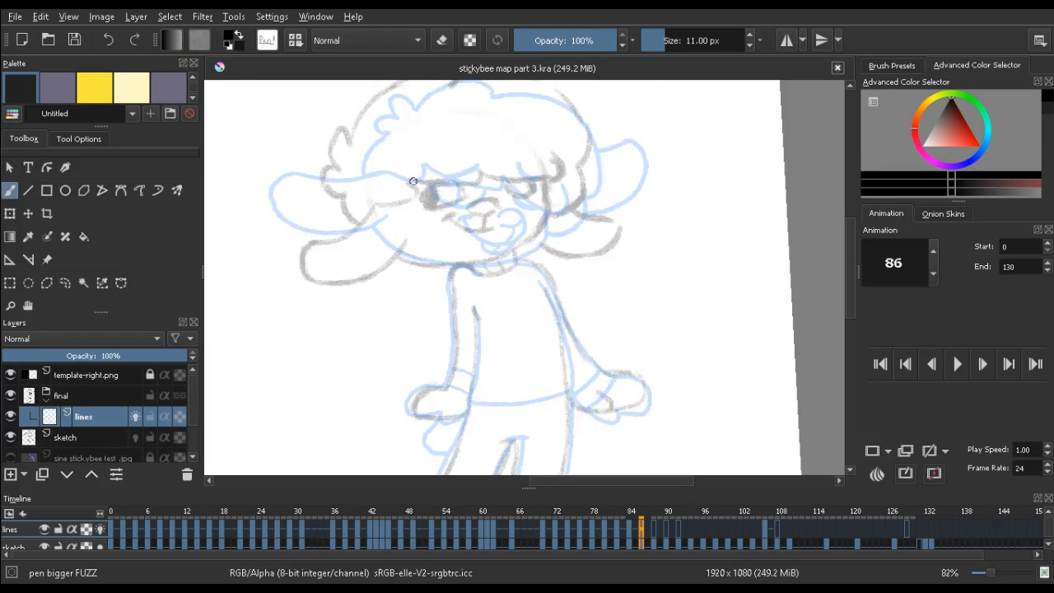
mouse_move(420, 194)
left_mouse_down()
mouse_move(459, 186)
mouse_move(458, 202)
mouse_move(423, 198)
left_mouse_up()
mouse_move(372, 207)
left_mouse_down()
mouse_move(418, 198)
mouse_move(383, 205)
mouse_move(418, 196)
mouse_move(408, 181)
mouse_move(474, 186)
left_mouse_up()
key("ctrl+z")
key("ctrl+z")
Trim the top of the inked eye with the eraser and draw the line running across its upper edge
key("e")
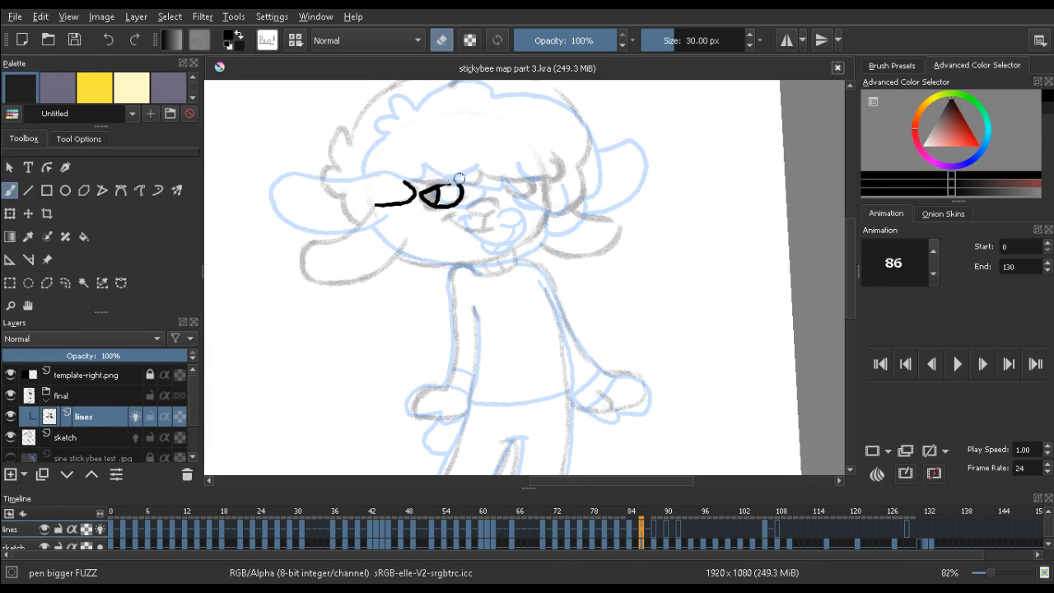
key("e")
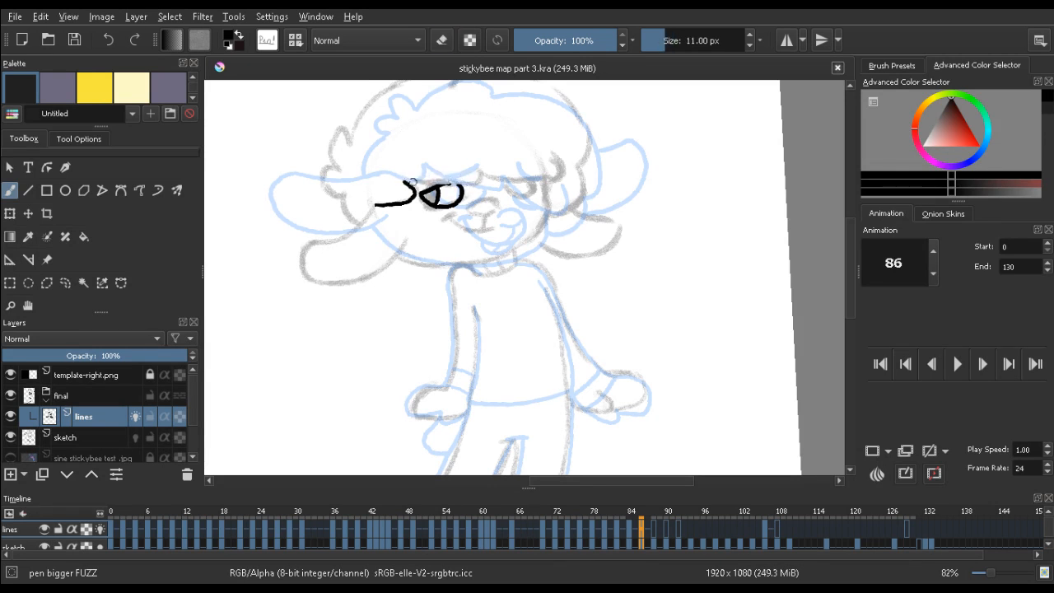
left_click_drag(404, 180, 432, 187)
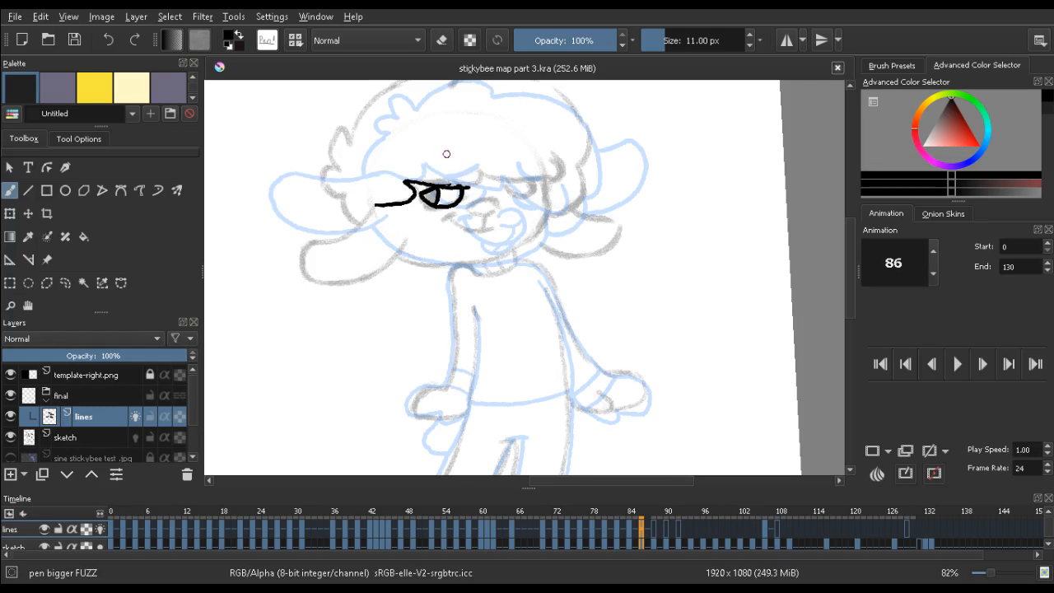
Ink the fringe edge in frame 86 from above the left-hand eye across the forehead to the curl on the right
key("ctrl+z")
mouse_move(365, 205)
left_mouse_down()
mouse_move(268, 216)
mouse_move(275, 242)
mouse_move(329, 141)
mouse_move(393, 235)
left_mouse_up()
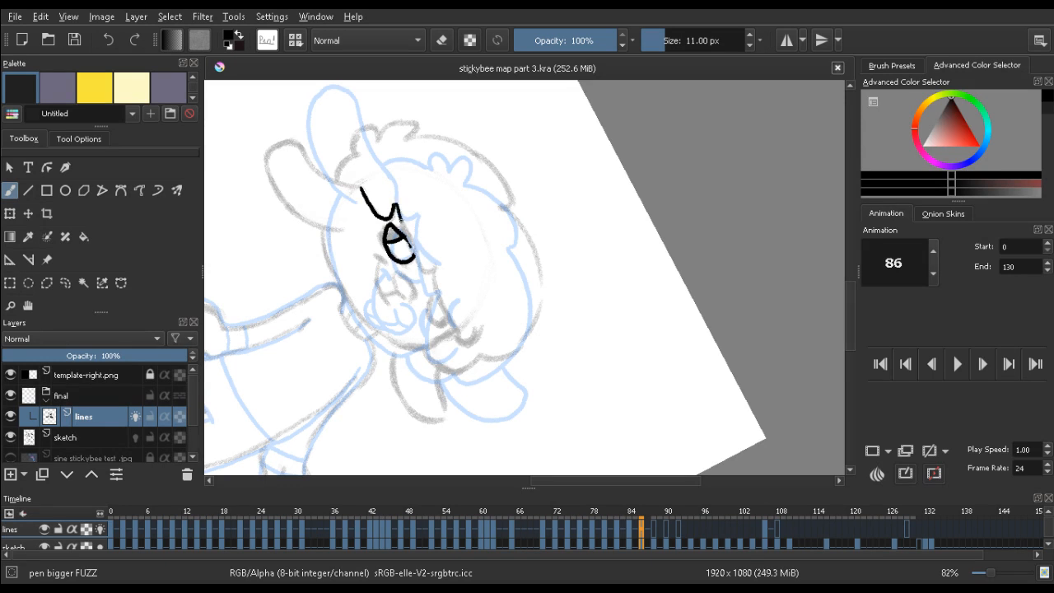
left_click_drag(397, 206, 417, 263)
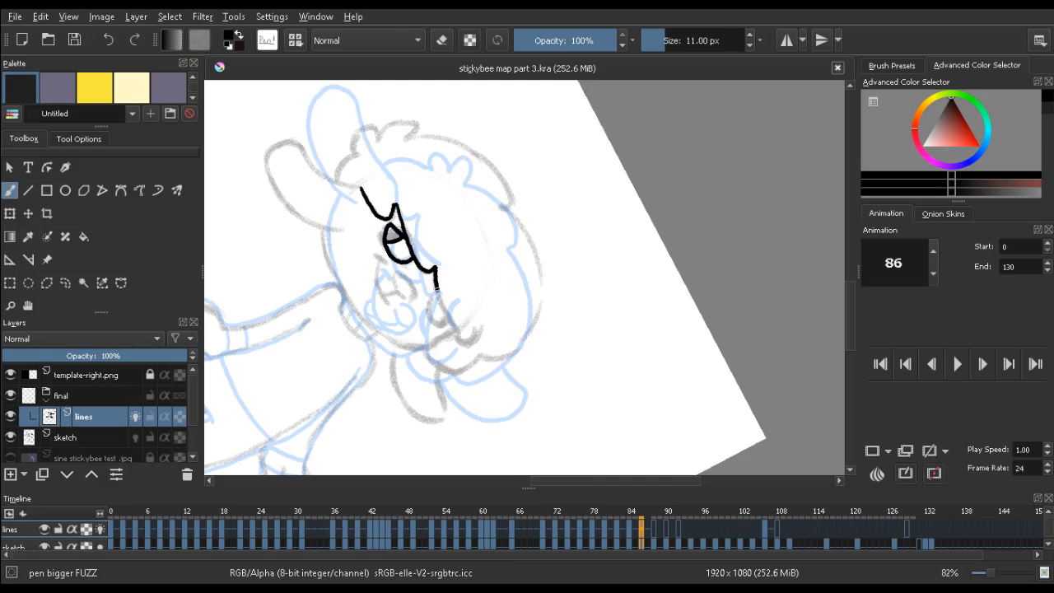
left_click_drag(436, 288, 459, 339)
key("ctrl+z")
left_click_drag(437, 268, 459, 340)
left_click_drag(668, 346, 613, 153)
left_click_drag(584, 236, 631, 142)
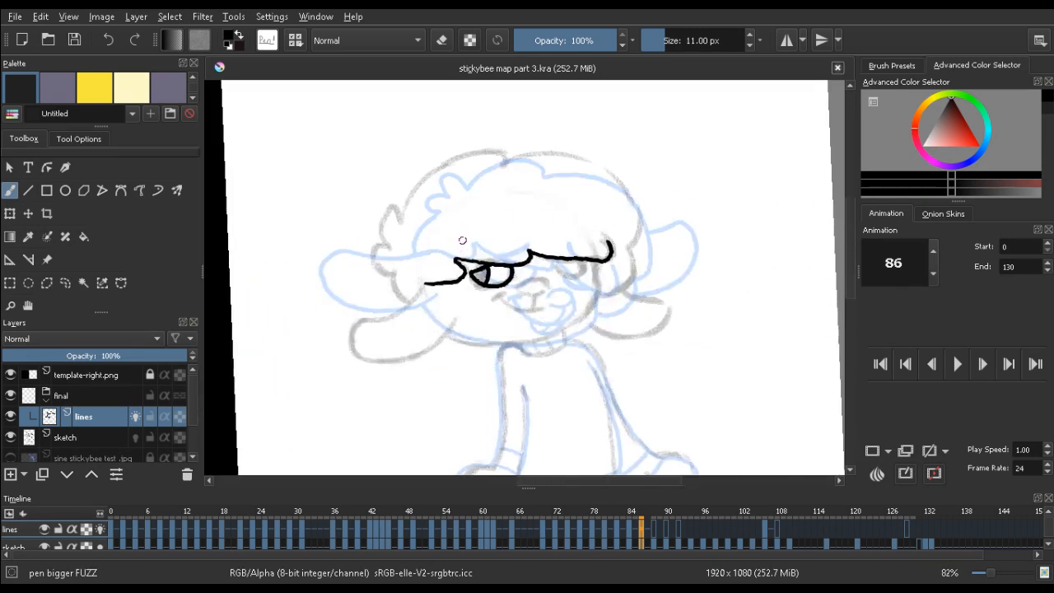
Compare the eyes and fringe in frame 86 with the inked face in frame 84
key("Left")
key("Left")
key("Right")
key("Right")
key("Left")
key("Left")
key("Right")
key("Right")
Rework the left-hand eye and ink the half-closed right-hand eye beneath the fringe in frame 86
key("e")
key("e")
key("e")
key("e")
key("ctrl+z")
key("ctrl+z")
mouse_move(551, 266)
left_mouse_down()
mouse_move(576, 279)
mouse_move(587, 258)
left_mouse_up()
key("Left")
key("Left")
key("Right")
key("Right")
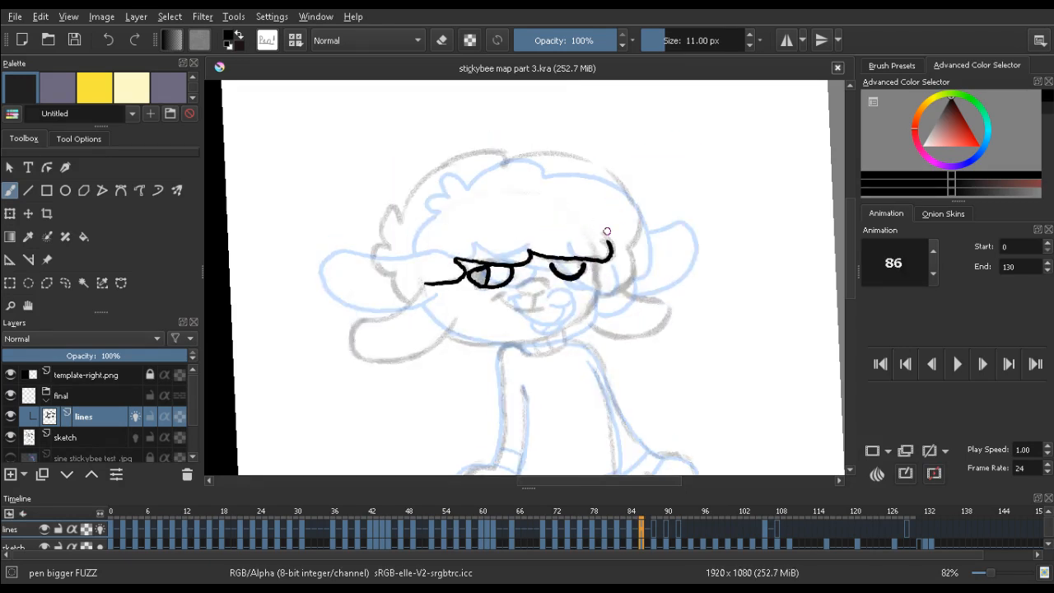
Ink the rounded nose between the eyes in frame 86, checking its placement against the neighbouring frames
key("Left")
key("Left")
key("Right")
key("Right")
left_click_drag(519, 284, 548, 281)
key("ctrl+z")
key("Left")
key("Left")
key("Right")
key("Right")
key("Right")
key("Right")
key("Left")
key("Left")
Ink the smiling mouth with its teeth beneath the nose in frame 86
left_click_drag(548, 302, 505, 305)
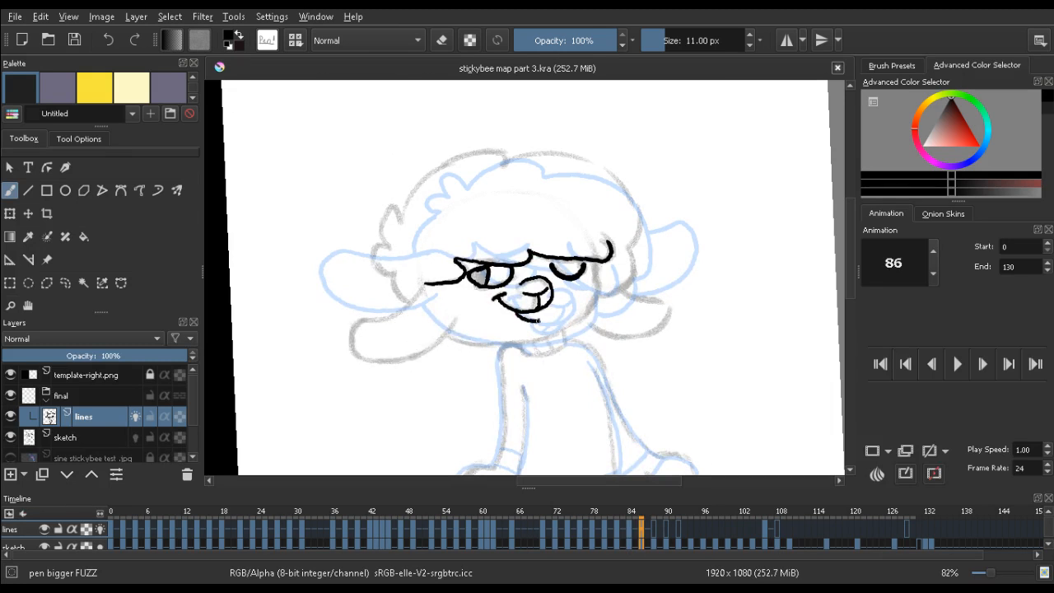
key("ctrl+z")
left_click_drag(537, 321, 533, 317)
key("ctrl+z")
key("ctrl+z")
Ink the face outline from the right-hand cheek around the chin to the base of the left-hand ear
left_click_drag(600, 290, 592, 309)
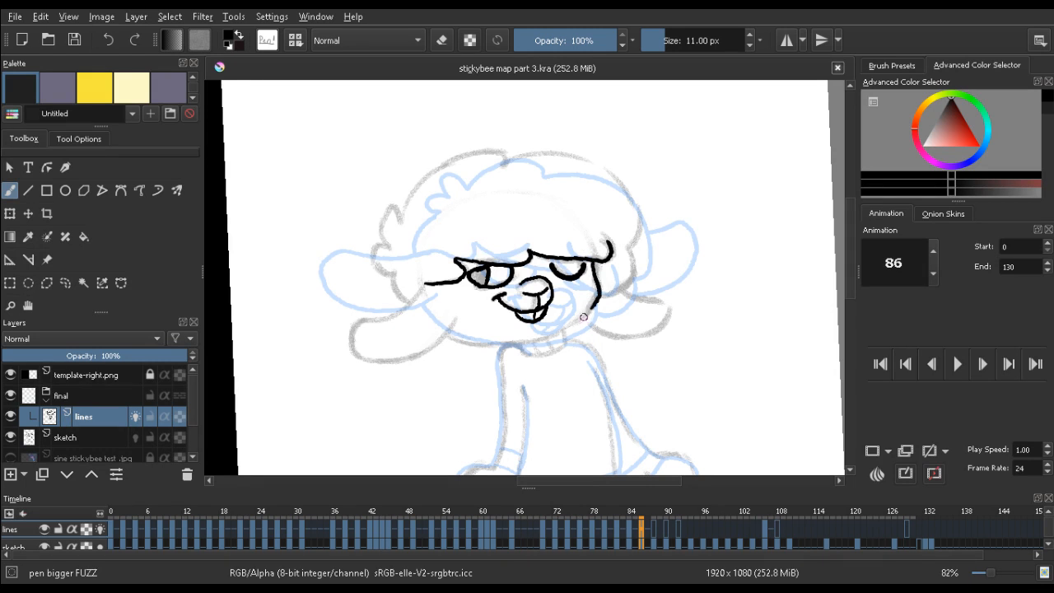
left_click_drag(424, 359, 558, 136)
left_click_drag(441, 153, 363, 272)
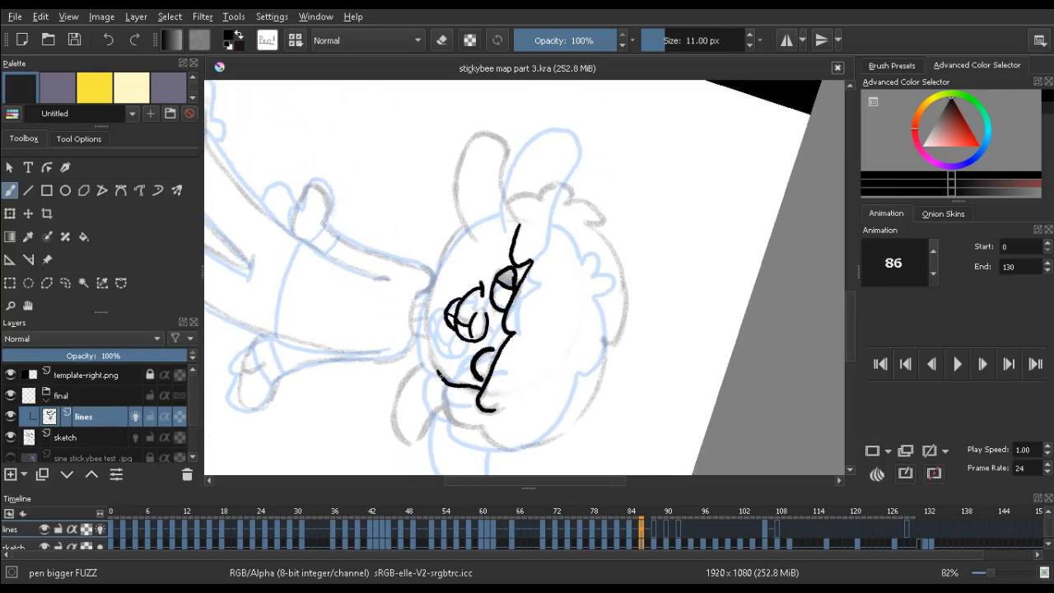
mouse_move(439, 375)
left_mouse_down()
mouse_move(424, 314)
mouse_move(453, 238)
left_mouse_up()
key("ctrl+z")
left_click_drag(434, 284, 457, 238)
key("e")
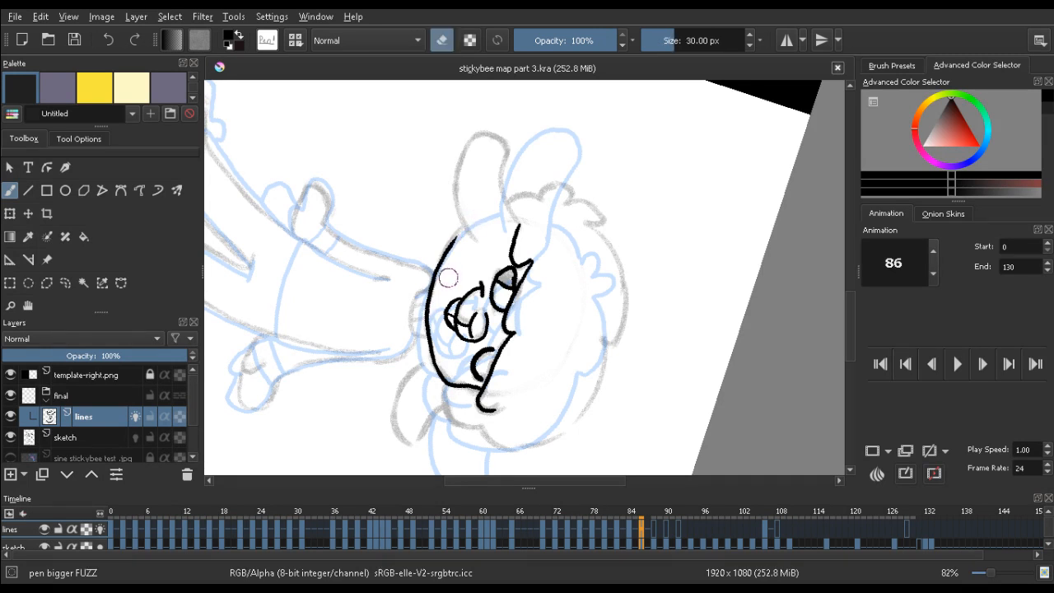
key("e")
mouse_move(443, 257)
left_mouse_down()
mouse_move(464, 228)
mouse_move(444, 261)
left_mouse_up()
key("ctrl+z")
key("ctrl+z")
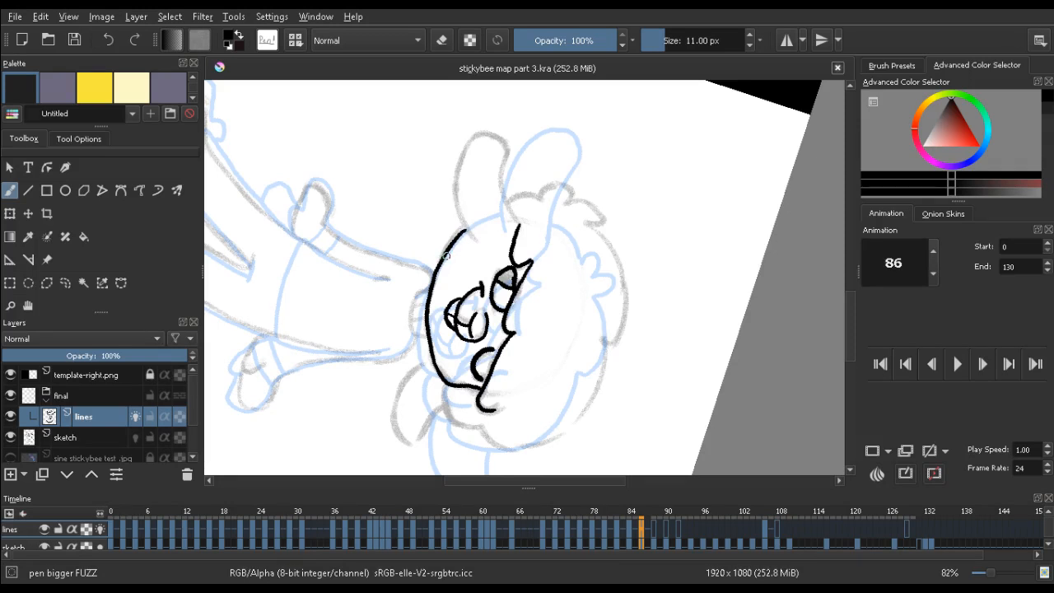
Ink the full outline of the drooping left-hand ear, joining it to the line beside the eye
mouse_move(706, 299)
left_mouse_down()
mouse_move(650, 123)
mouse_move(396, 103)
mouse_move(379, 115)
left_mouse_up()
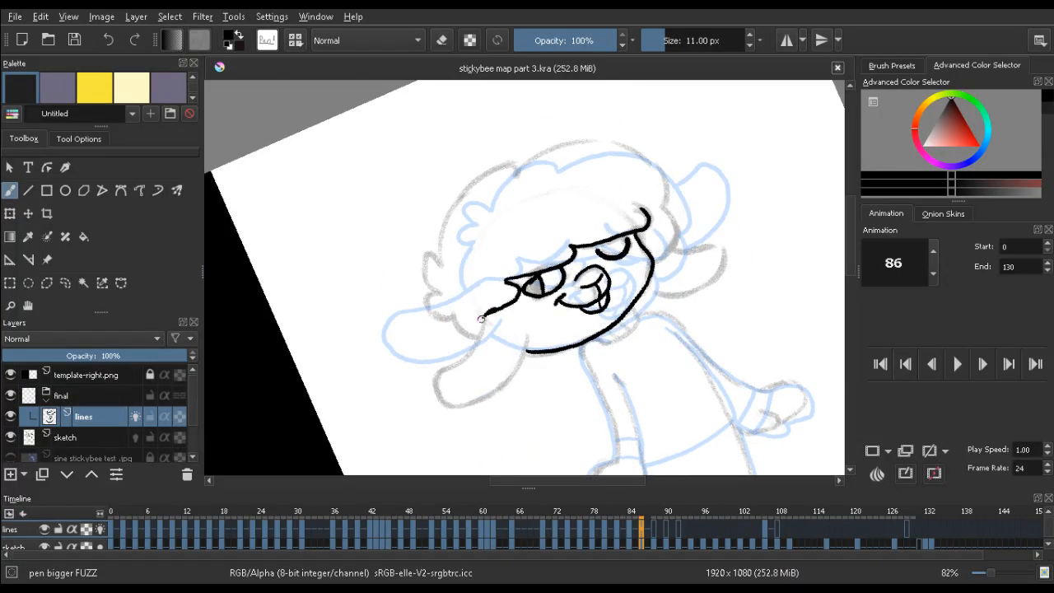
key("ctrl+z")
left_click_drag(468, 346, 446, 361)
key("ctrl+z")
key("ctrl+z")
mouse_move(491, 311)
left_mouse_down()
mouse_move(463, 356)
mouse_move(434, 383)
left_mouse_up()
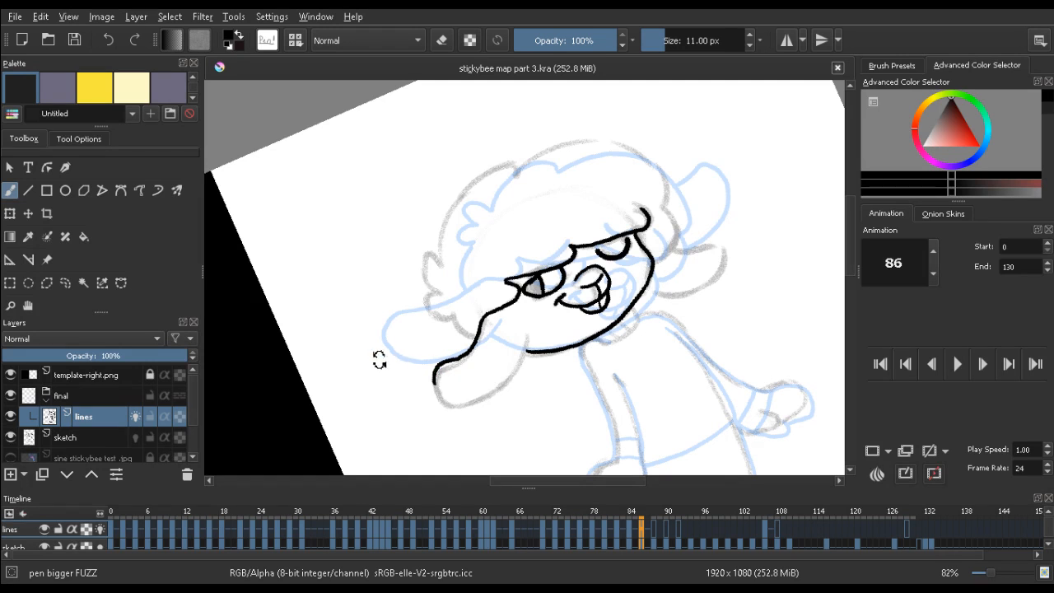
mouse_move(376, 357)
left_mouse_down()
mouse_move(390, 292)
mouse_move(519, 161)
mouse_move(530, 170)
left_mouse_up()
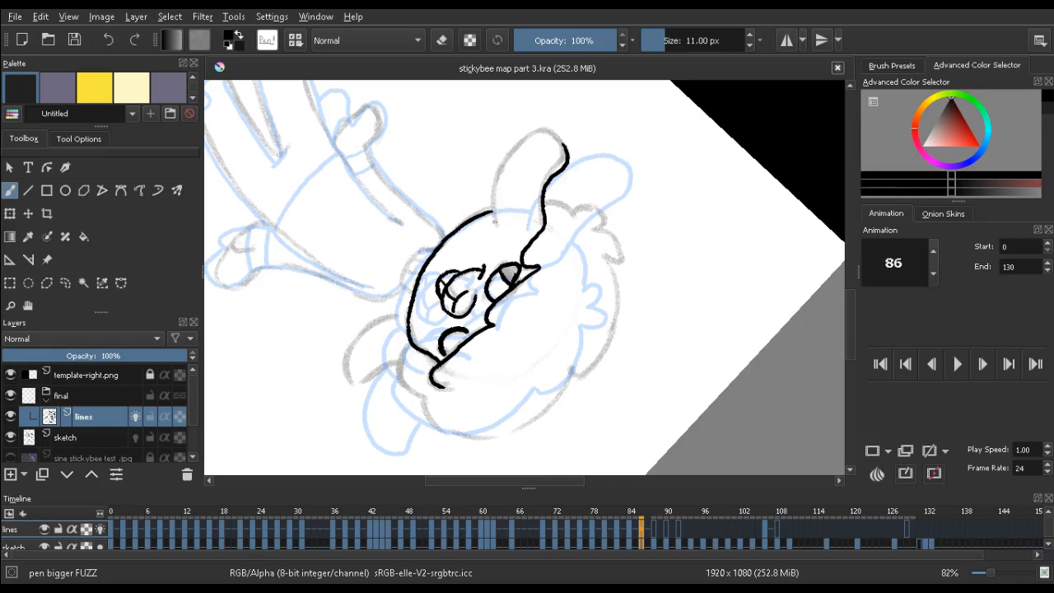
mouse_move(494, 221)
left_mouse_down()
mouse_move(493, 178)
mouse_move(511, 153)
mouse_move(566, 142)
left_mouse_up()
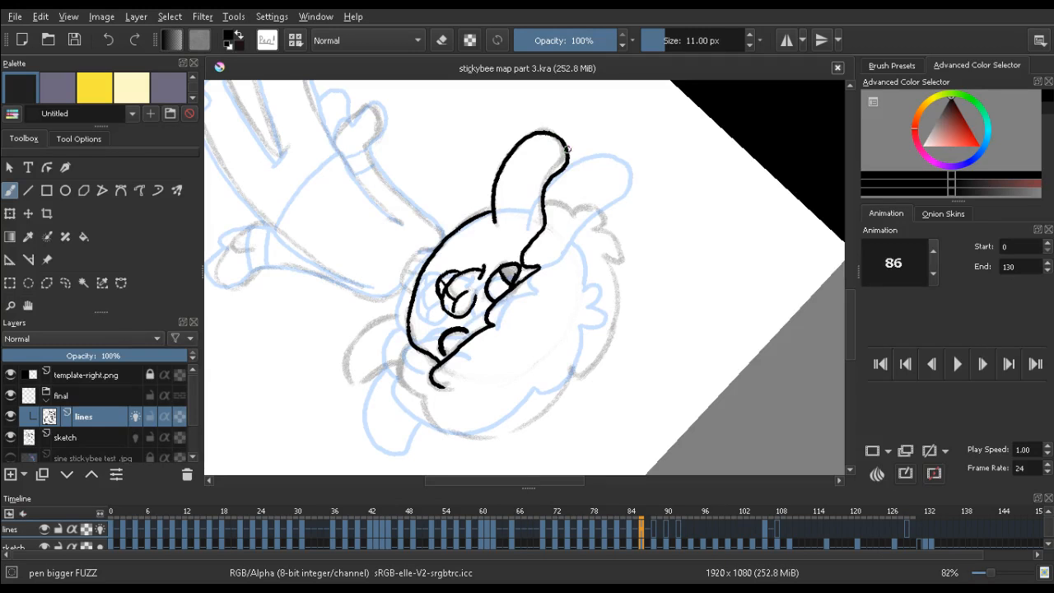
Ink the hair tufts above the left-hand ear and clean up their joins with the eraser
mouse_move(753, 292)
left_mouse_down()
mouse_move(711, 156)
mouse_move(556, 106)
mouse_move(661, 157)
mouse_move(447, 157)
mouse_move(539, 144)
mouse_move(513, 158)
left_mouse_up()
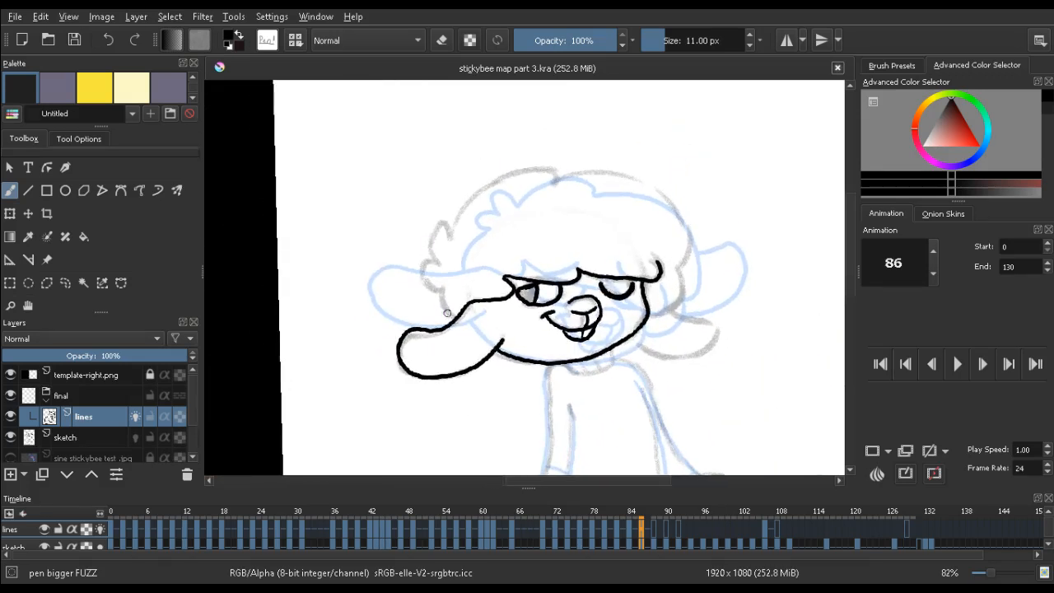
left_click_drag(452, 317, 441, 285)
key("e")
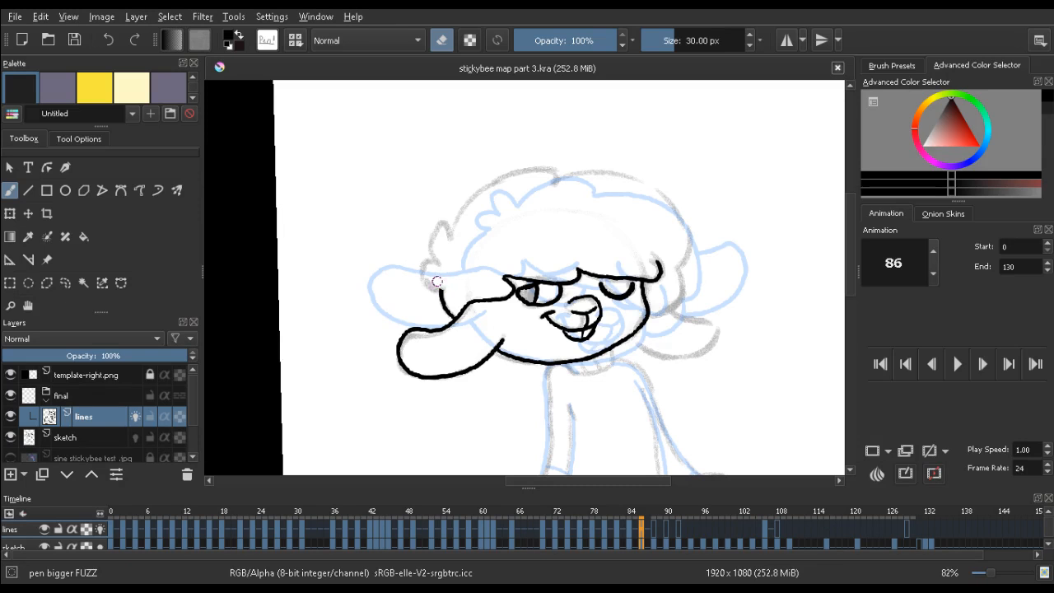
key("e")
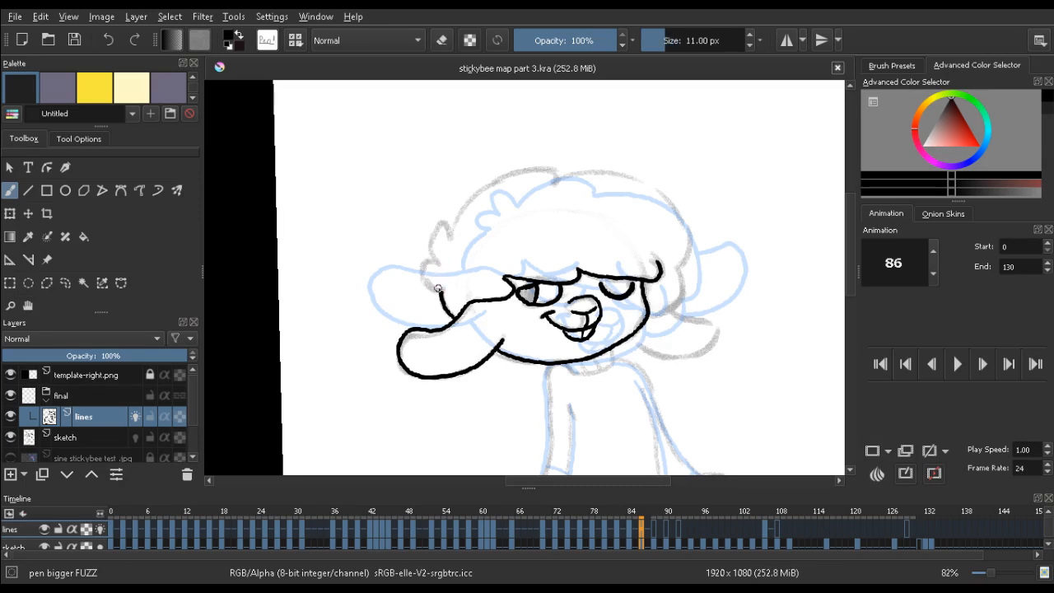
key("ctrl+z")
left_click_drag(425, 265, 437, 264)
key("e")
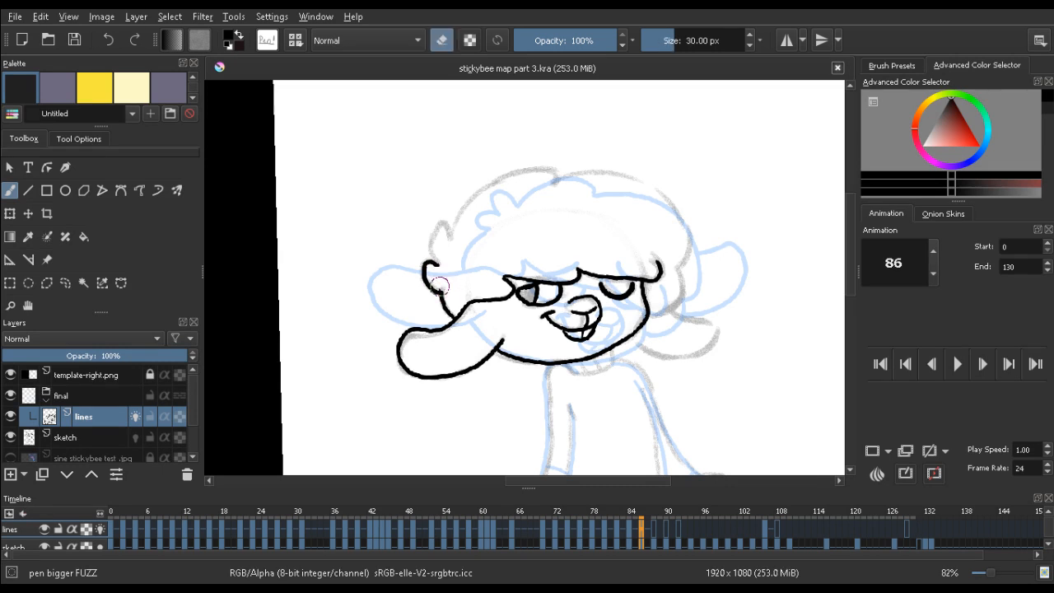
key("e")
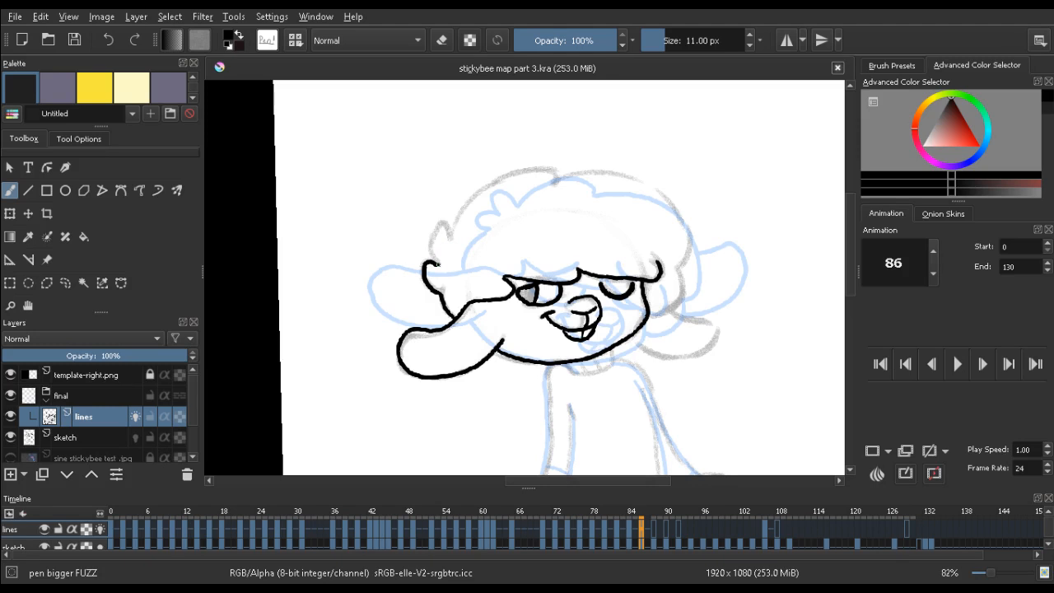
mouse_move(438, 263)
left_mouse_down()
mouse_move(431, 239)
mouse_move(446, 224)
left_mouse_up()
Ink the hair outline from the left-hand tufts over the top of the head and down the right side
left_click_drag(415, 179, 337, 352)
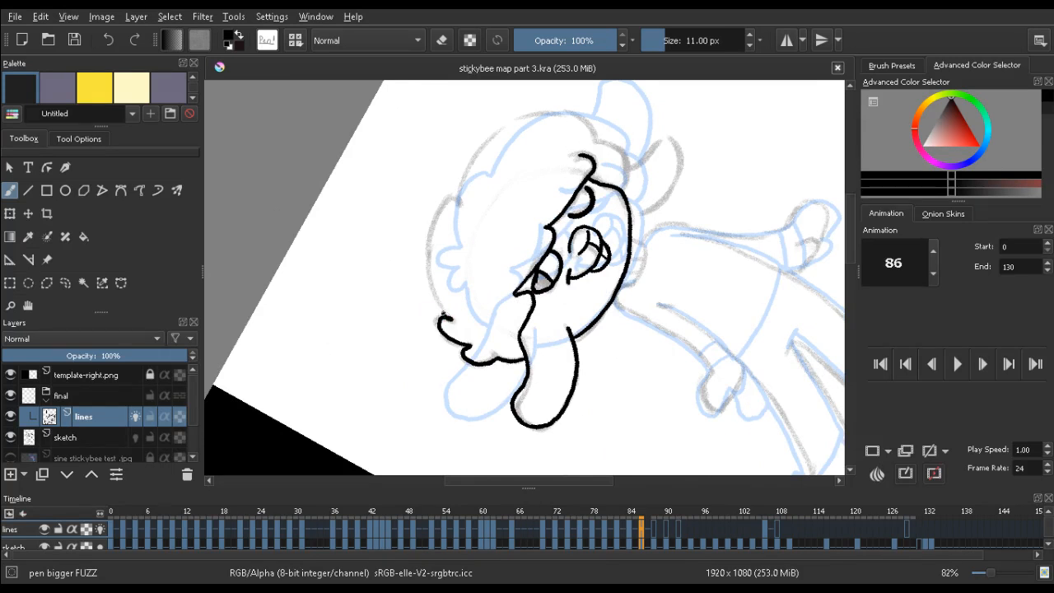
mouse_move(449, 317)
left_mouse_down()
mouse_move(431, 262)
mouse_move(450, 205)
left_mouse_up()
key("ctrl+z")
mouse_move(450, 318)
left_mouse_down()
mouse_move(429, 272)
mouse_move(437, 212)
mouse_move(458, 201)
mouse_move(485, 140)
mouse_move(561, 114)
left_mouse_up()
mouse_move(471, 132)
left_mouse_down()
mouse_move(337, 141)
mouse_move(569, 160)
mouse_move(568, 196)
mouse_move(470, 200)
mouse_move(494, 169)
left_mouse_up()
key("e")
key("e")
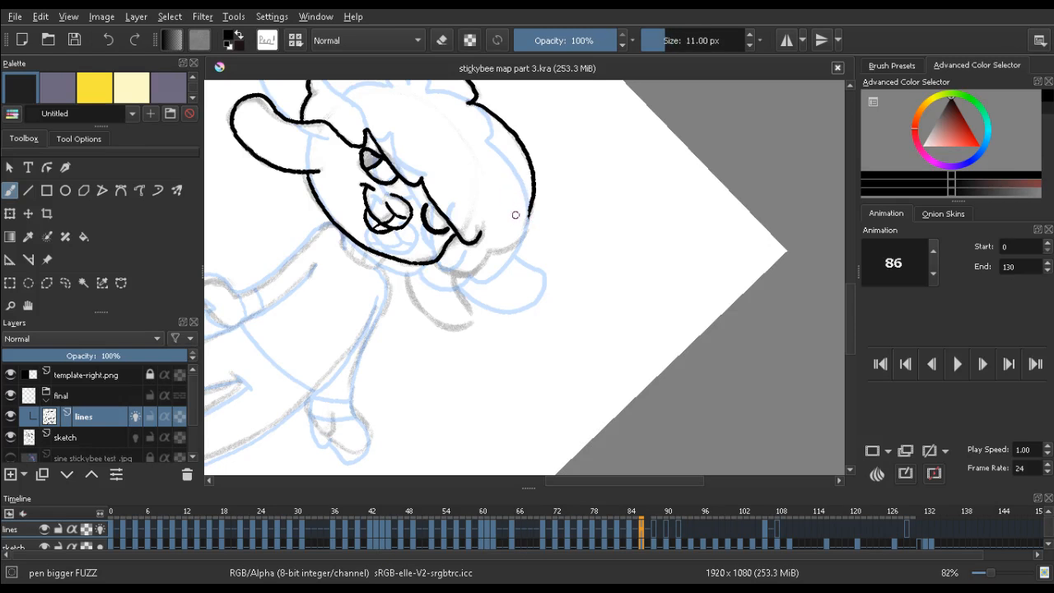
Ink the lower puff of hair beside the right-hand cheek and check it against frame 84
key("e")
mouse_move(529, 227)
left_mouse_down()
mouse_move(525, 186)
mouse_move(531, 203)
mouse_move(534, 186)
mouse_move(521, 240)
mouse_move(462, 274)
mouse_move(430, 257)
left_mouse_up()
key("e")
key("Left")
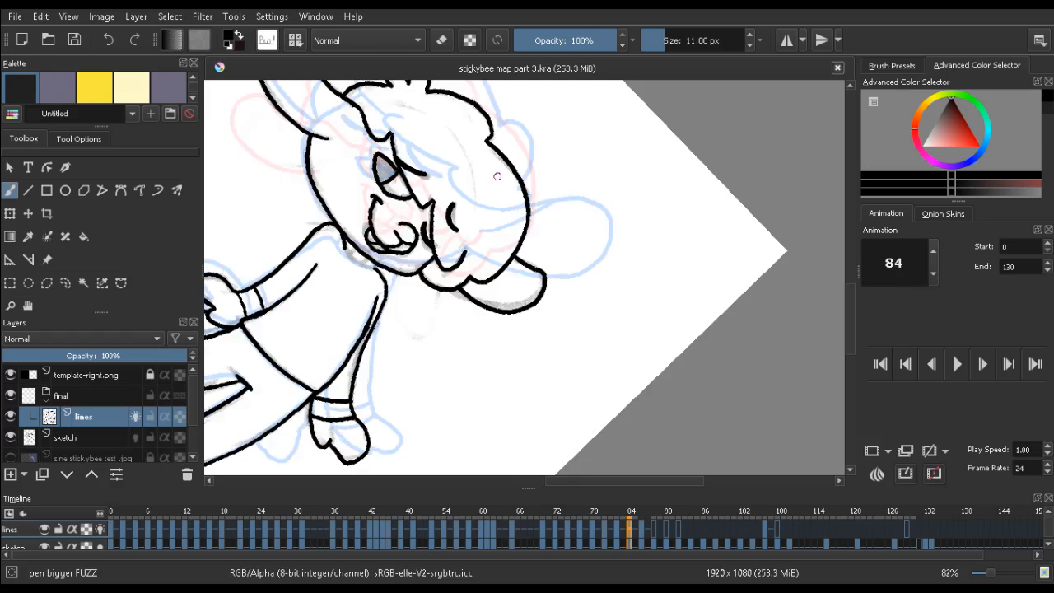
key("Right")
Ink the drooping right-hand ear below the hair in frame 86, using the inked ears in frame 82 for comparison
mouse_move(511, 184)
left_mouse_down()
mouse_move(329, 136)
mouse_move(294, 165)
mouse_move(346, 146)
left_mouse_up()
key("Left")
key("Left")
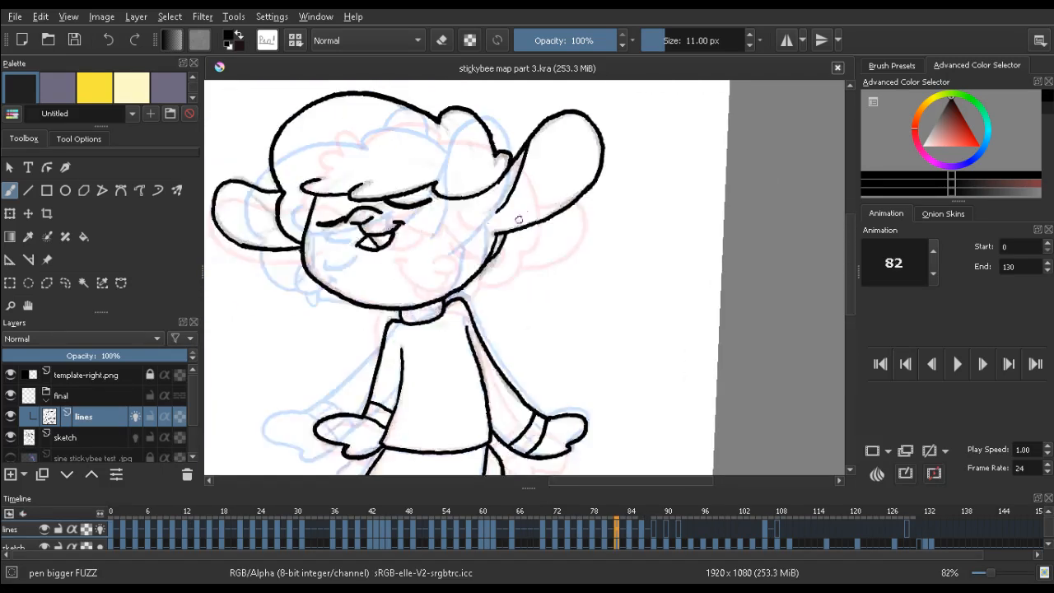
key("Right")
key("Right")
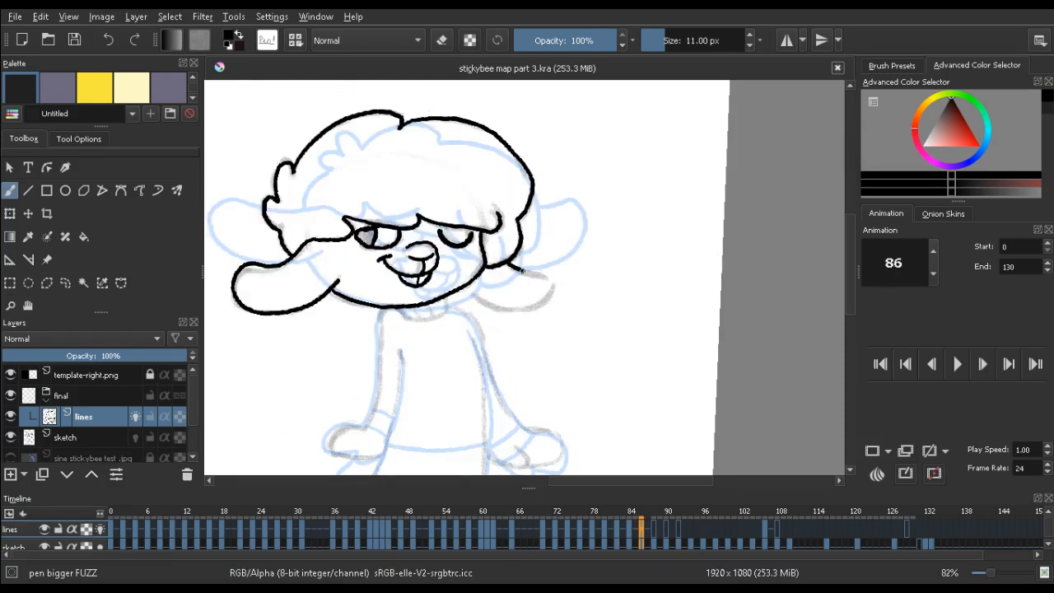
left_click_drag(541, 303, 522, 308)
mouse_move(371, 309)
left_mouse_down()
mouse_move(414, 170)
mouse_move(463, 136)
left_mouse_up()
key("e")
left_click_drag(494, 271, 496, 285)
key("e")
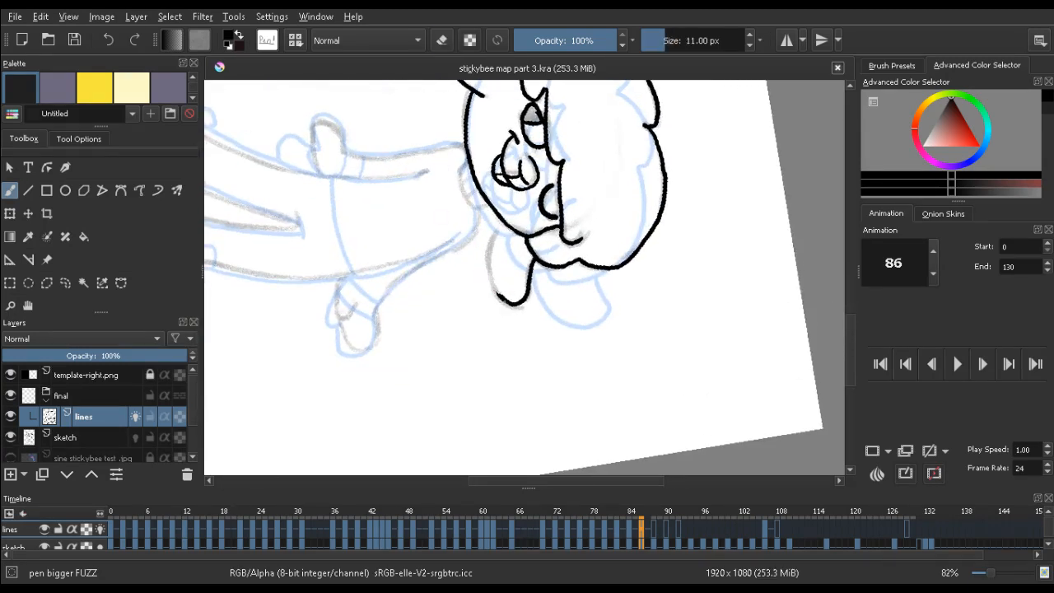
left_click_drag(497, 290, 493, 236)
Ink the collar beneath the chin in frame 86, redoing strokes and checking them against frame 84
left_click_drag(416, 152, 346, 128)
left_click_drag(317, 415, 478, 223)
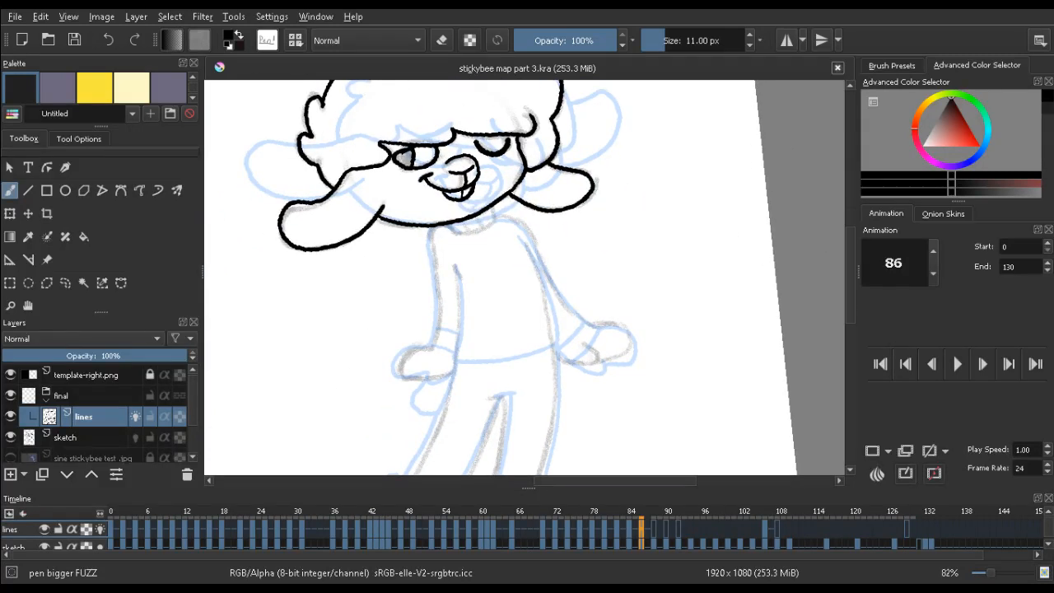
left_click_drag(492, 223, 459, 233)
key("ctrl+z")
key("ctrl+z")
key("Left")
key("Right")
key("e")
key("e")
key("Left")
key("Right")
key("ctrl+z")
key("Left")
key("Right")
key("ctrl+z")
Ink the left-hand shoulder and the outer sleeve line down to the wrist in frame 86
mouse_move(433, 234)
left_mouse_down()
mouse_move(431, 345)
mouse_move(434, 246)
left_mouse_up()
key("e")
key("e")
key("e")
key("e")
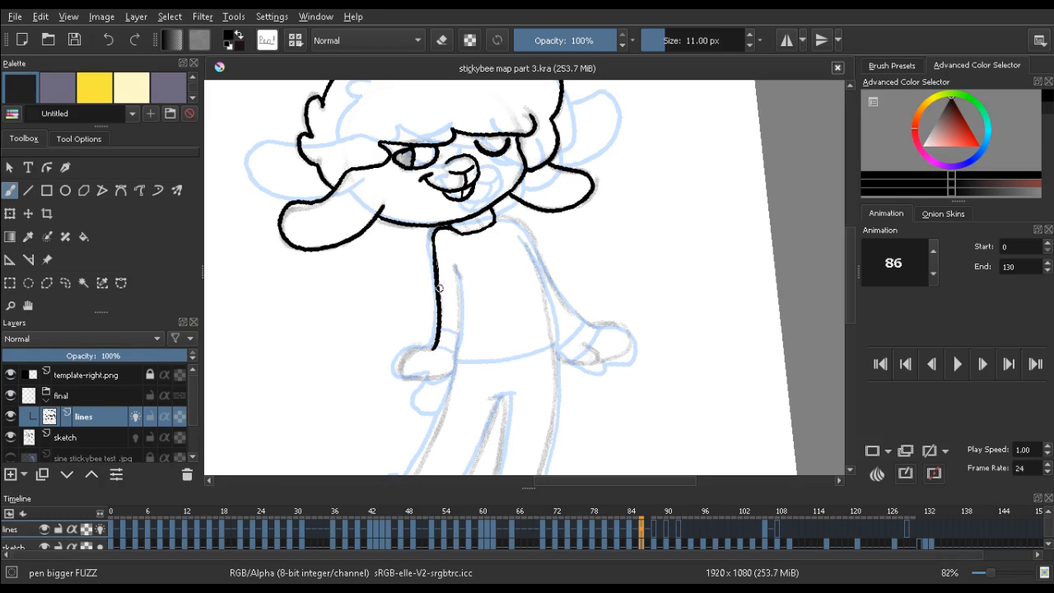
key("ctrl+z")
left_click_drag(439, 296, 435, 227)
Compare the torso and arm poses in the inked frames 78 to 84 with the sketch in frame 86
left_click_drag(458, 297, 409, 193)
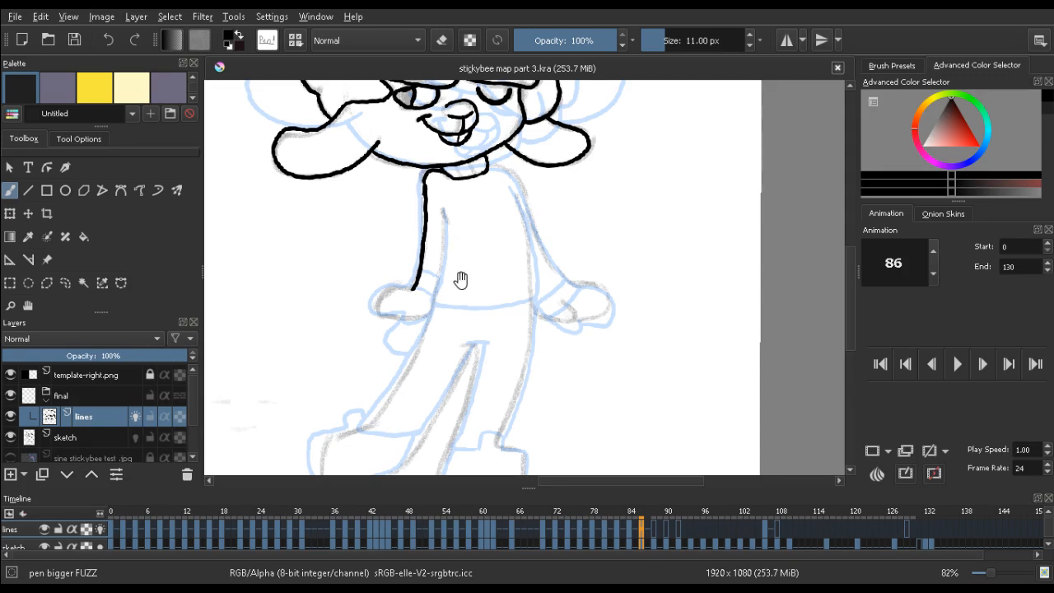
left_click_drag(461, 281, 456, 255)
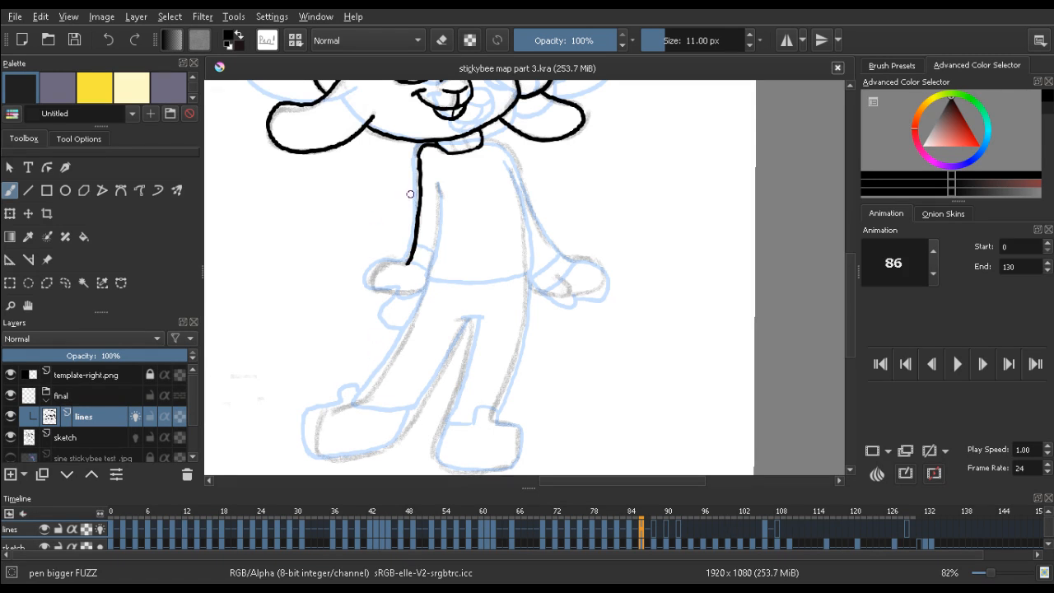
key("Left")
key("Left")
key("Left")
key("Left")
key("Left")
key("Left")
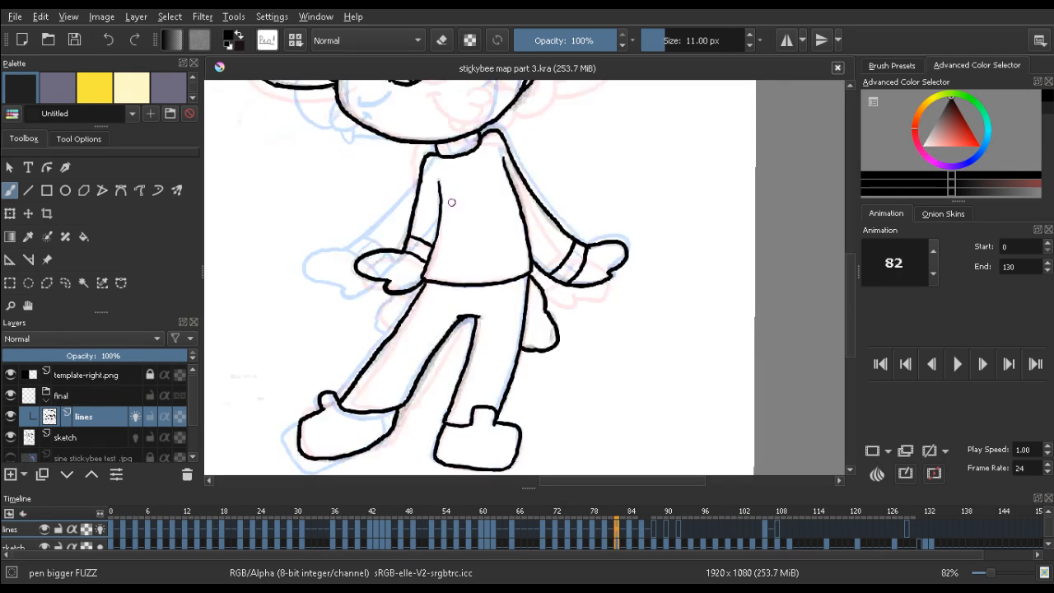
key("Right")
key("Right")
key("Left")
key("Left")
key("Left")
key("Left")
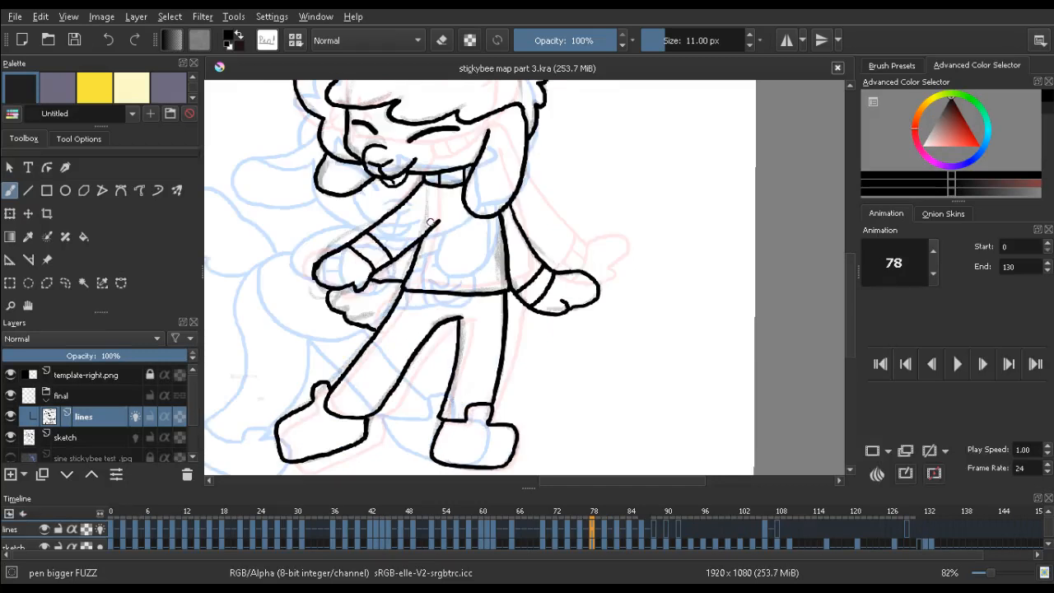
key("Right")
key("Right")
key("Right")
key("Right")
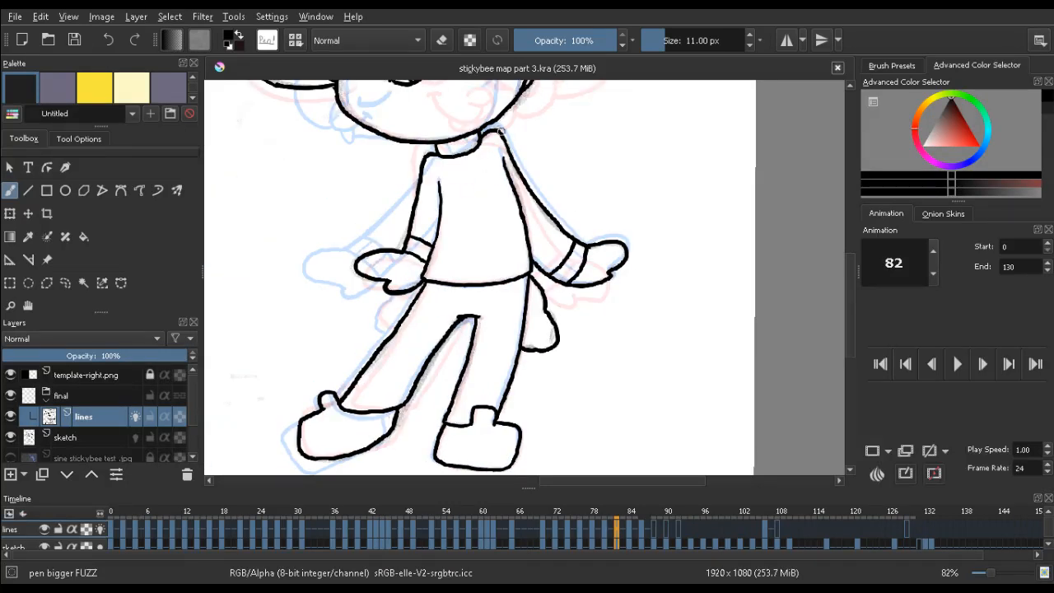
Examine the right-hand shoulder and sleeve lines across the inked frames 78, 80, 82 and 84
key("Left")
key("Left")
key("Left")
key("Left")
key("Right")
key("Right")
key("Right")
key("Right")
key("Left")
key("Left")
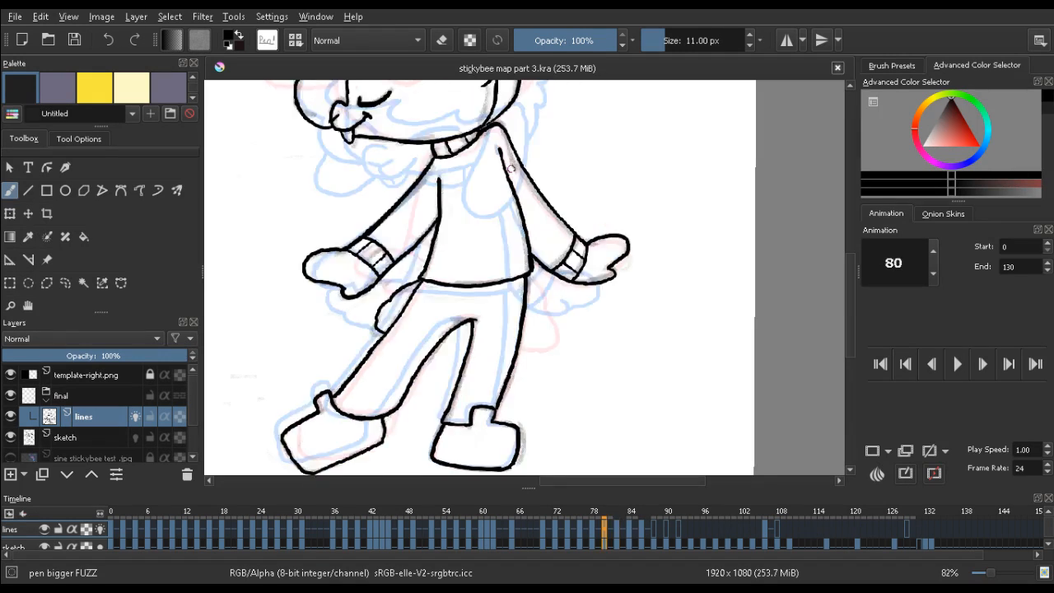
key("Right")
key("Right")
key("e")
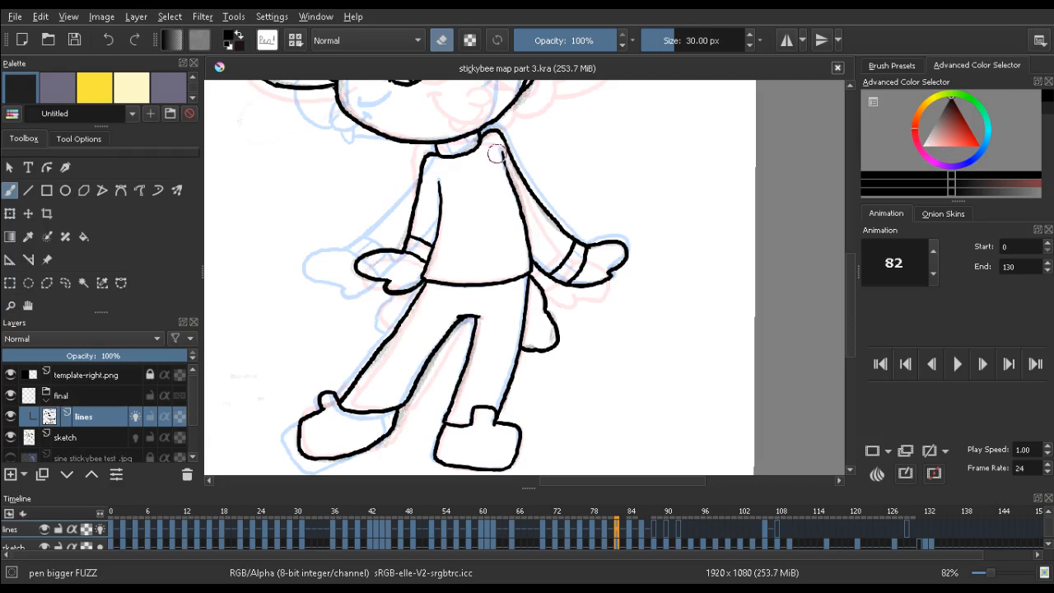
key("e")
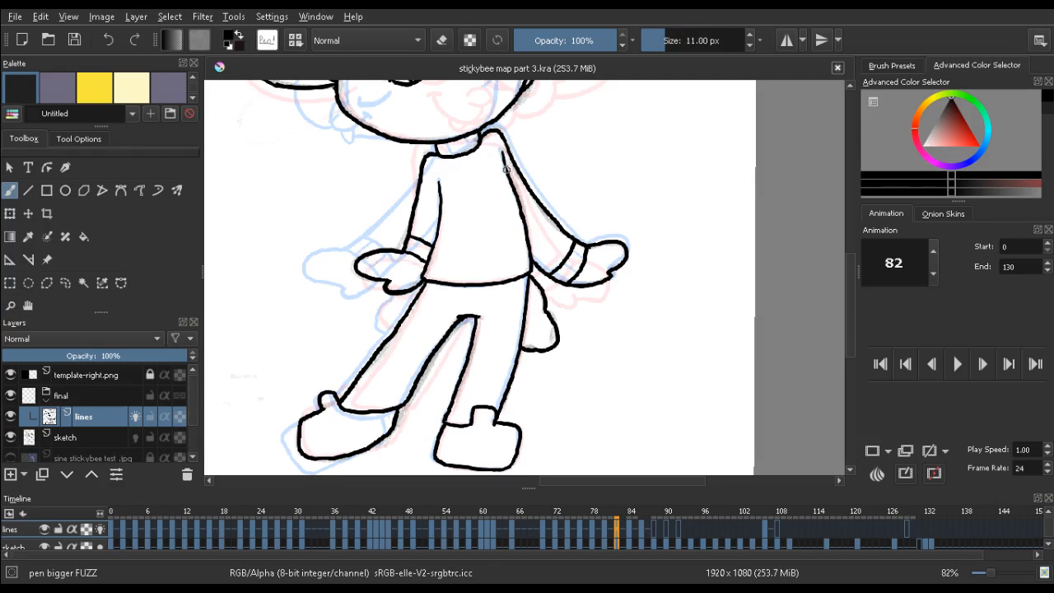
key("Left")
key("Left")
key("Right")
key("Right")
key("Right")
key("Right")
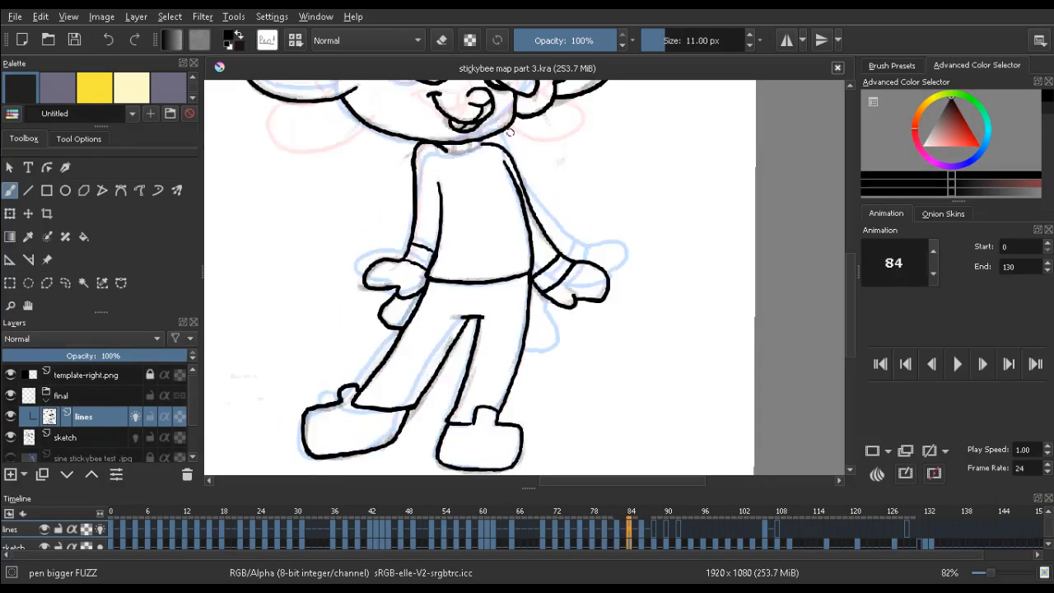
Ink the right-hand shoulder and outer sleeve line from the collar down to the wrist in frame 86
key("Right")
key("Right")
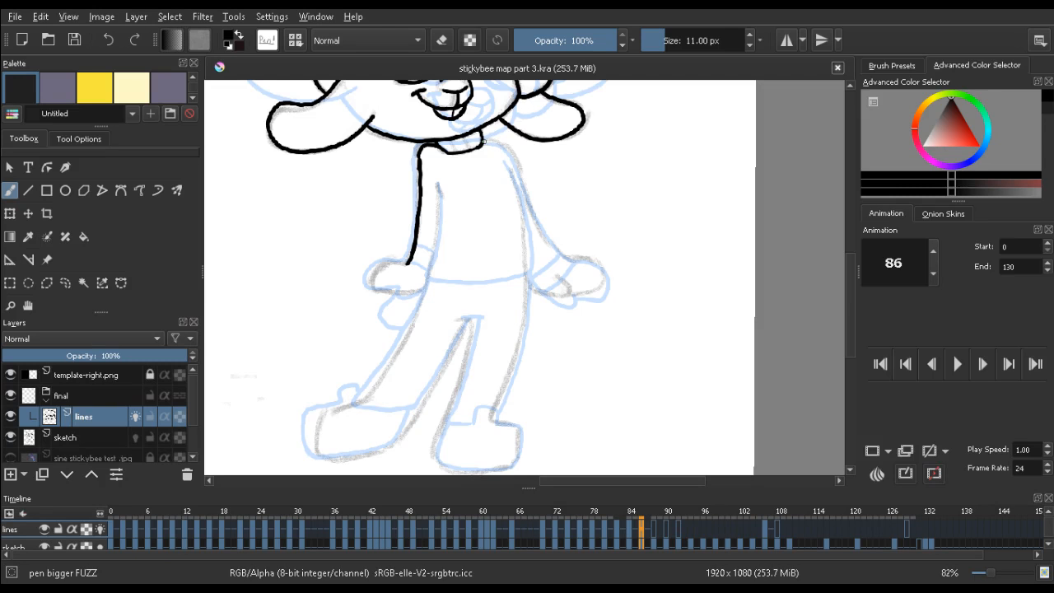
left_click_drag(483, 142, 497, 144)
key("e")
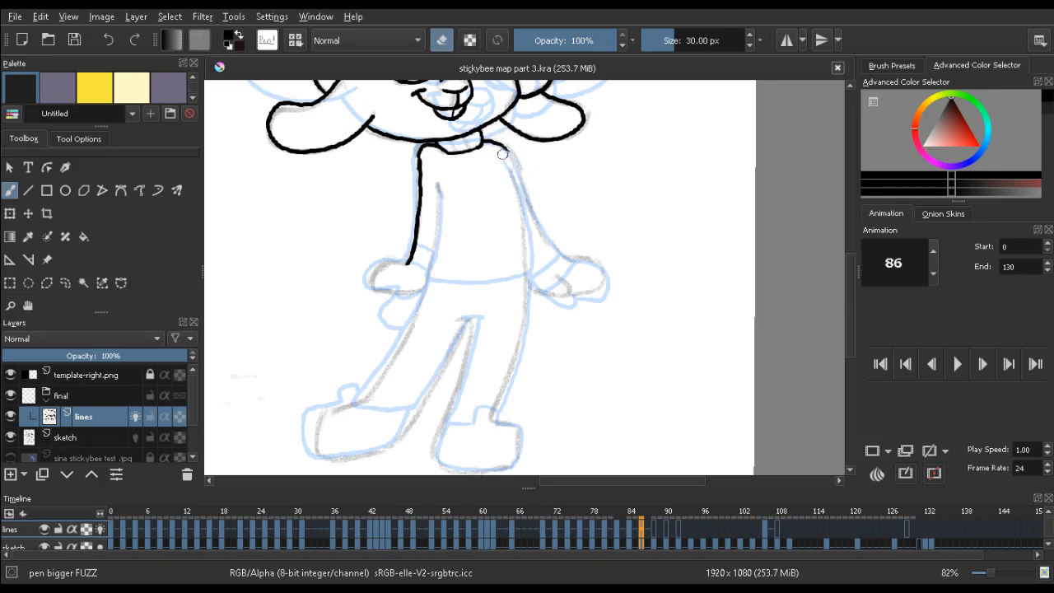
key("e")
left_click_drag(499, 145, 556, 246)
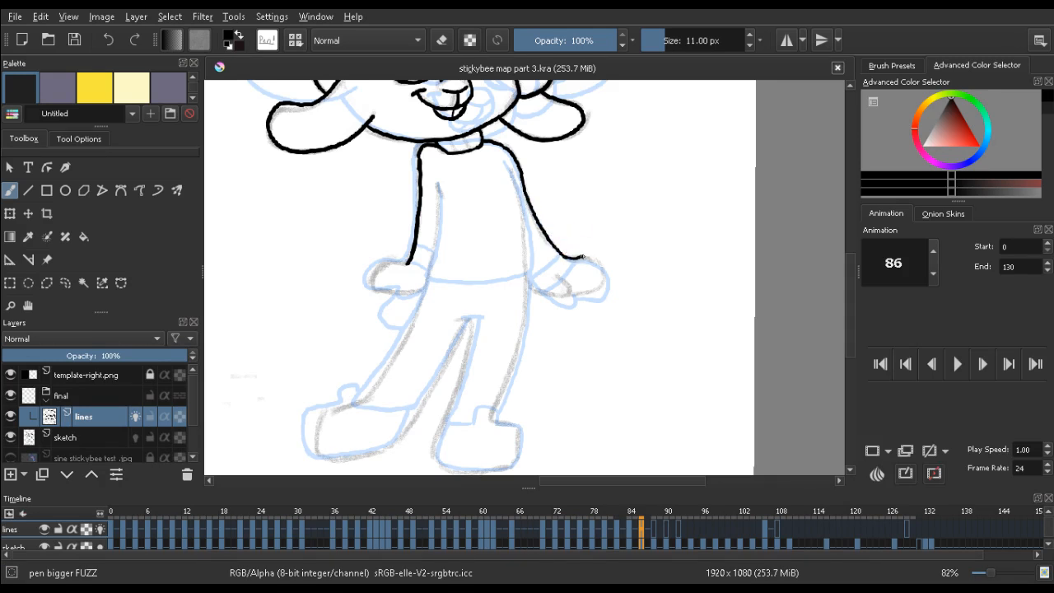
Ink the right-hand mitten hand and its thumb in frame 86, erasing and redrawing the thumb's lower edge
mouse_move(583, 258)
left_mouse_down()
mouse_move(566, 257)
mouse_move(595, 259)
mouse_move(604, 288)
mouse_move(574, 297)
left_mouse_up()
key("e")
key("e")
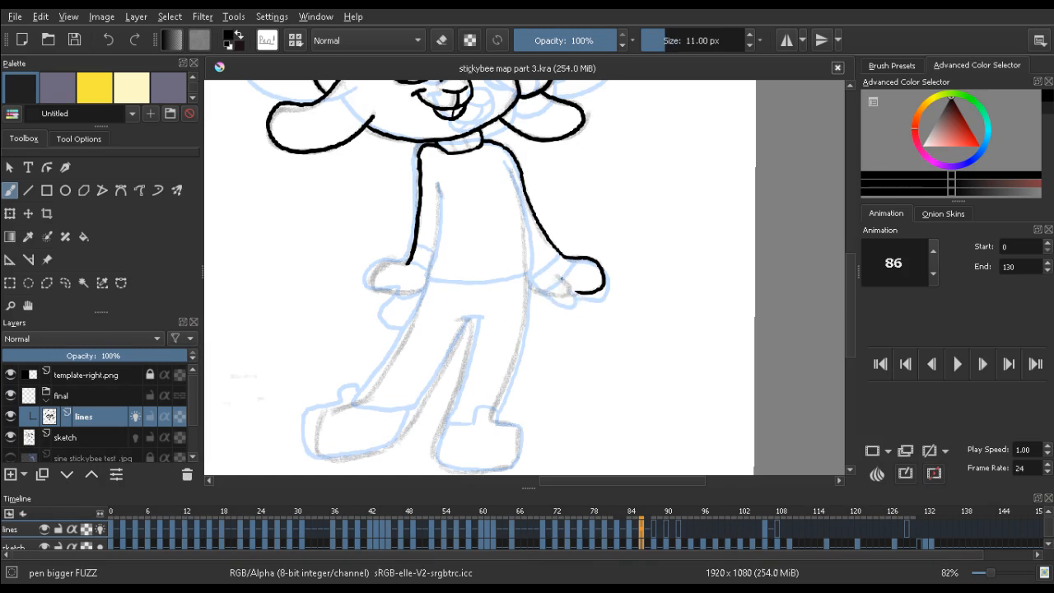
mouse_move(568, 290)
left_mouse_down()
mouse_move(553, 297)
mouse_move(531, 283)
mouse_move(549, 285)
left_mouse_up()
key("e")
key("e")
key("e")
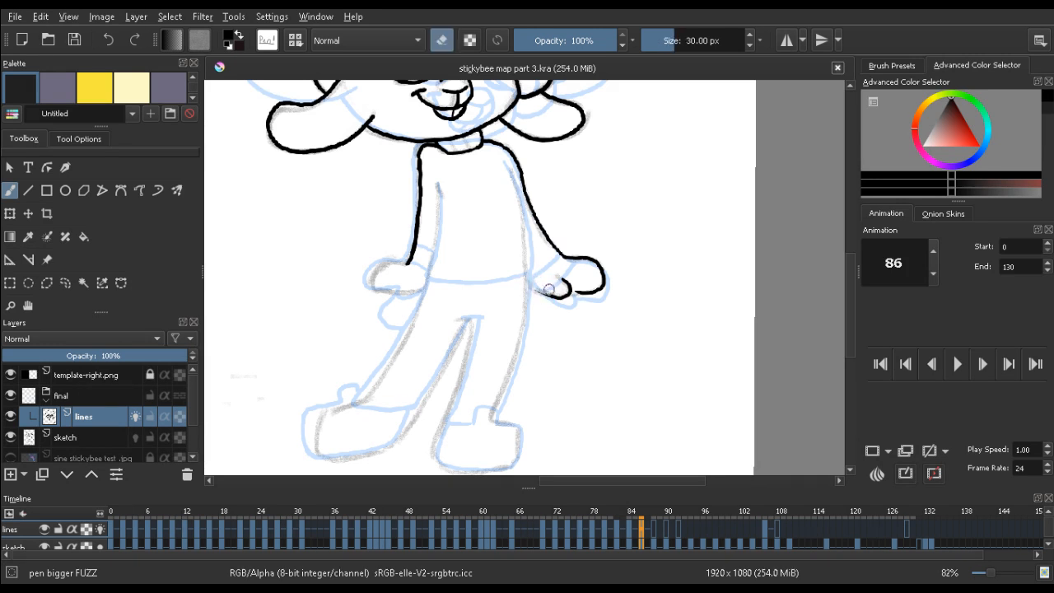
key("e")
left_click_drag(553, 297, 528, 282)
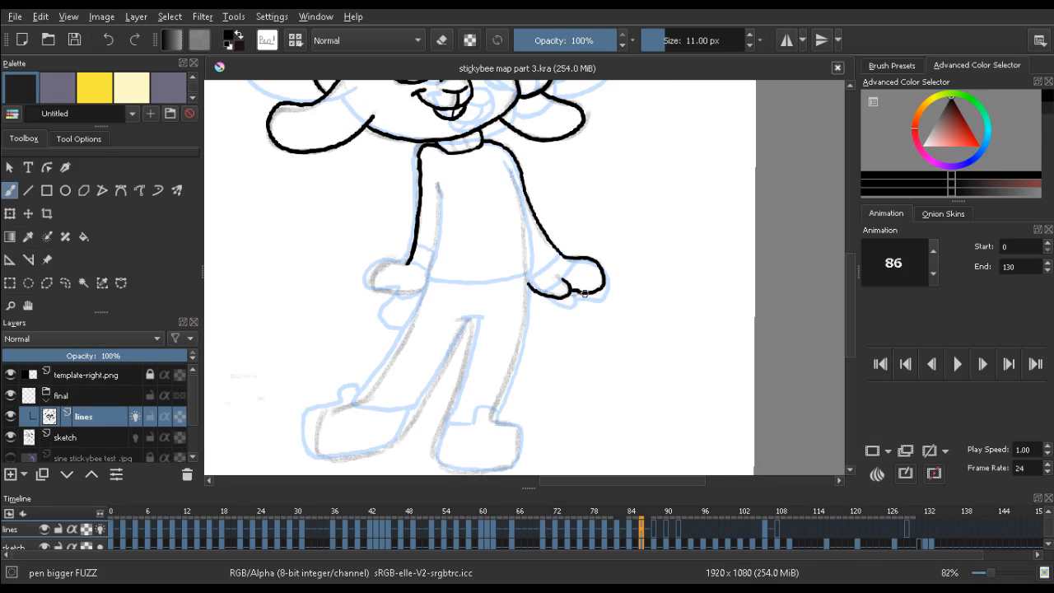
left_click_drag(576, 294, 591, 292)
Ink the two side lines of the torso in frame 88, redoing strokes to match the sketch
left_click_drag(412, 238, 444, 233)
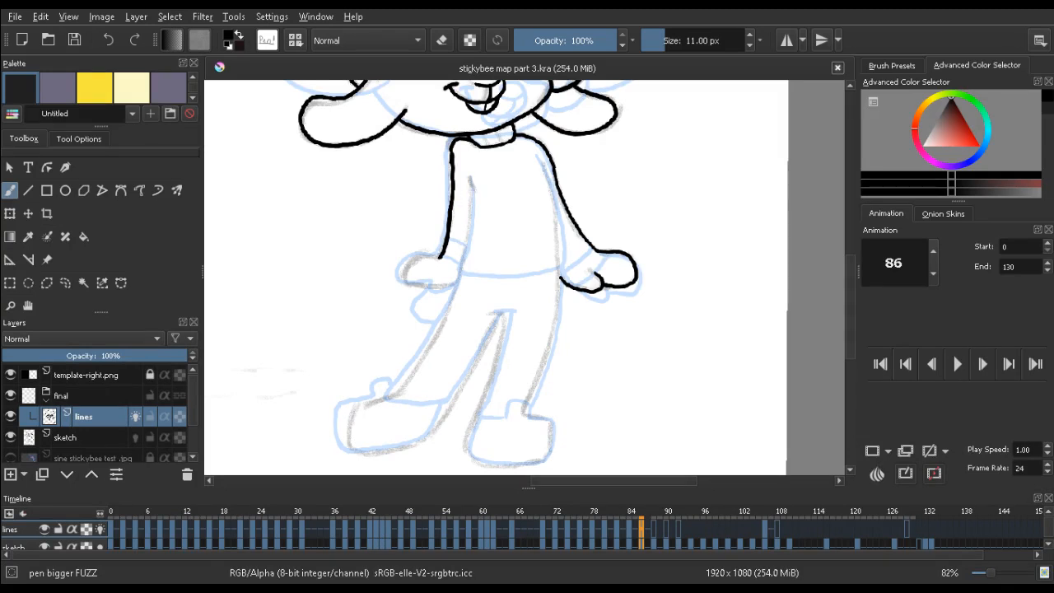
key("Right")
key("Right")
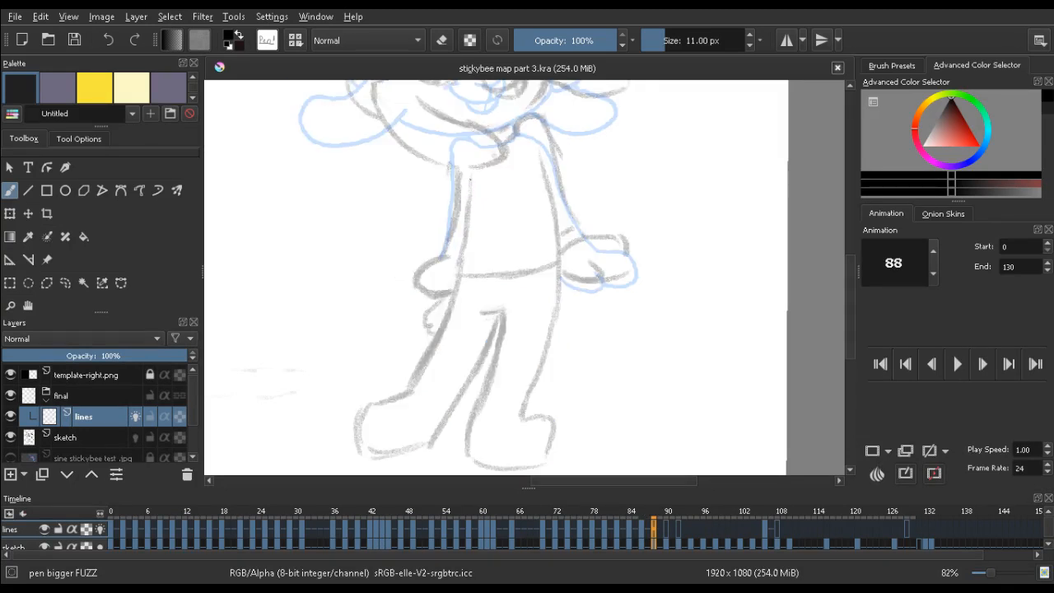
left_click_drag(469, 179, 465, 255)
key("ctrl+z")
left_click_drag(470, 179, 463, 274)
left_click_drag(542, 164, 560, 263)
key("ctrl+z")
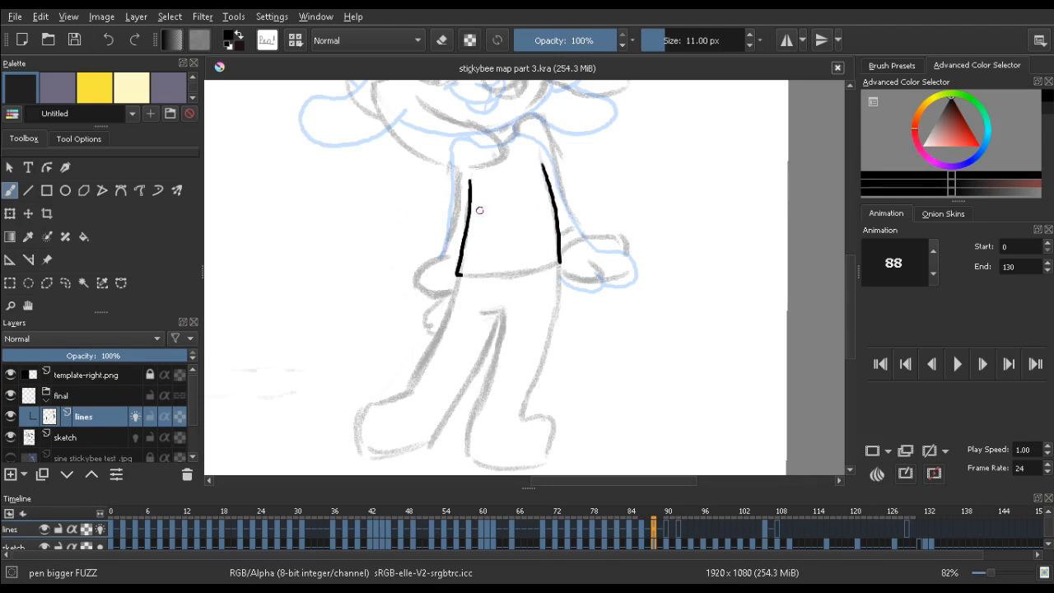
left_click(76, 140)
left_click(37, 137)
Ink the left-hand torso side line in frame 86 down to the shirt hem, using frame 84 for comparison
key("Left")
key("Left")
key("Left")
key("Left")
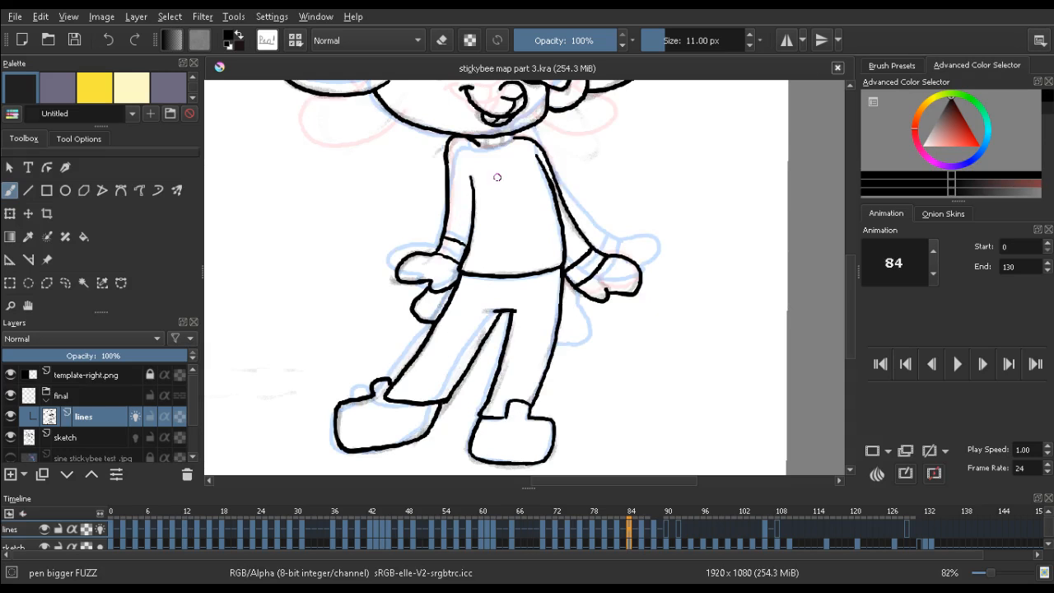
key("Right")
key("Right")
mouse_move(476, 207)
left_mouse_down()
mouse_move(482, 129)
mouse_move(447, 132)
mouse_move(449, 216)
left_mouse_up()
key("ctrl+z")
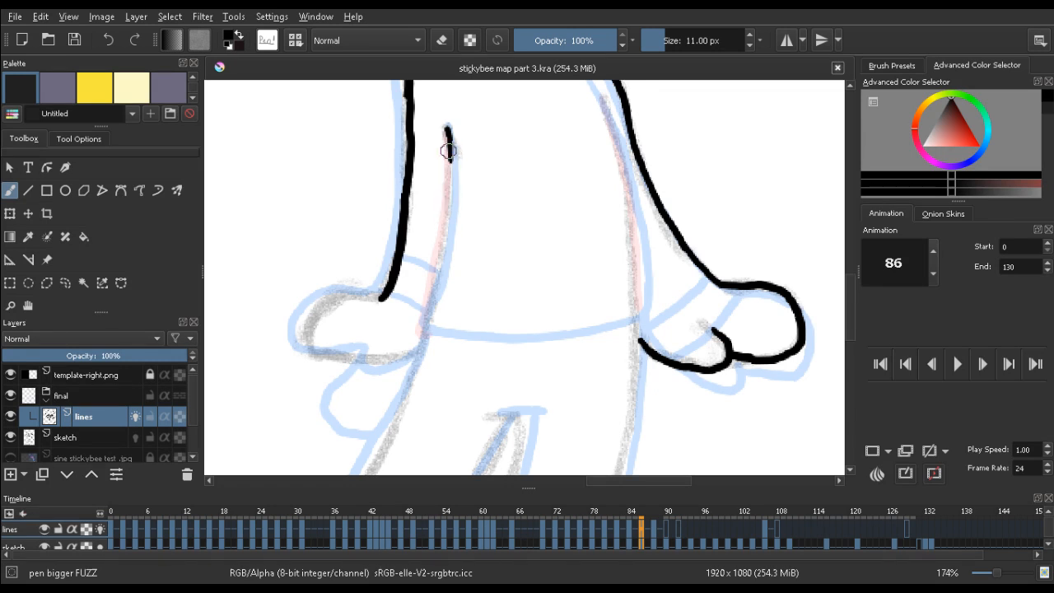
left_click_drag(450, 156, 430, 319)
key("ctrl+z")
key("ctrl+z")
left_click_drag(440, 259, 424, 332)
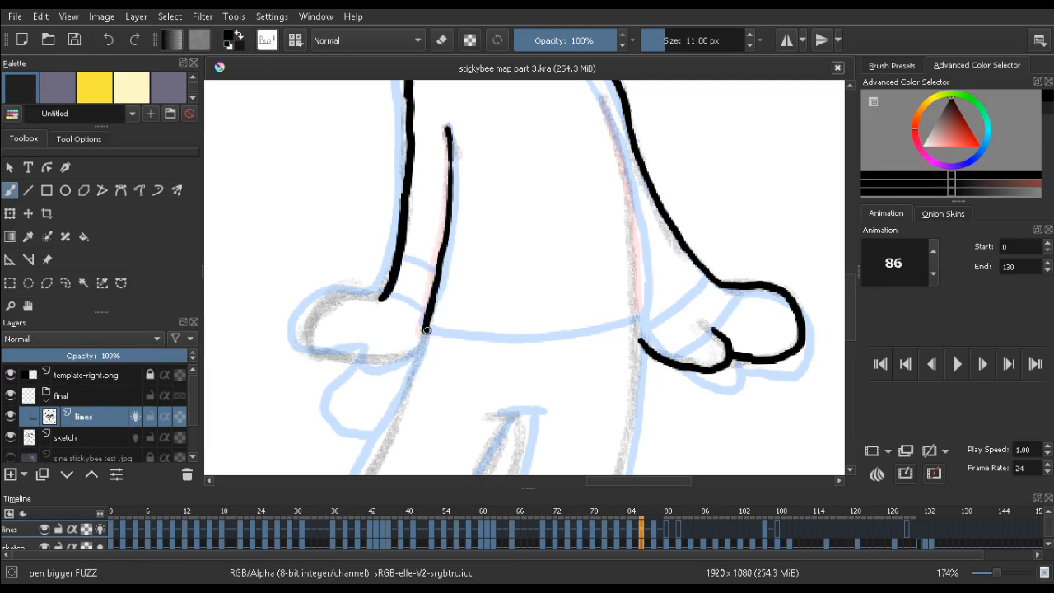
Extend the upper end of the right-hand torso line in frame 88 toward the shoulder
left_click(603, 99)
key("Right")
key("Right")
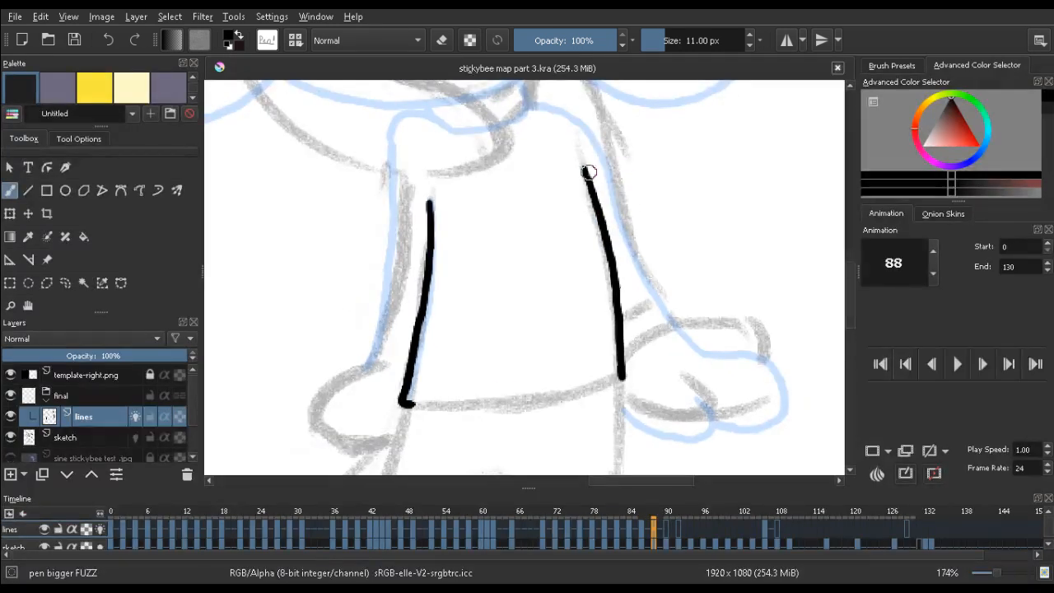
left_click_drag(585, 168, 576, 146)
key("Left")
key("Left")
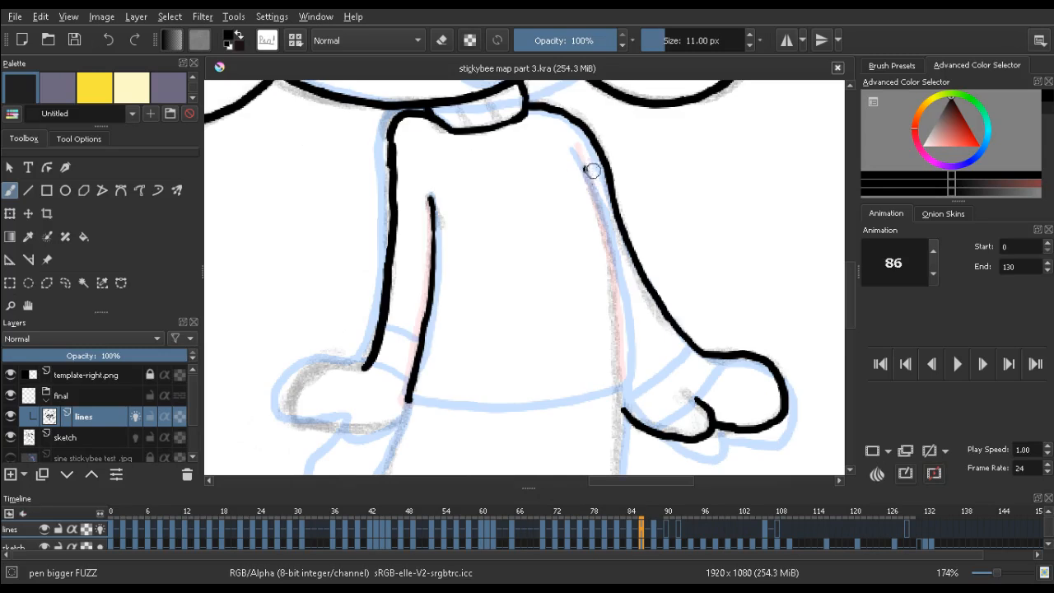
Ink the right-hand torso side line in frame 86 from near the shoulder to the hem
left_click_drag(586, 169, 611, 252)
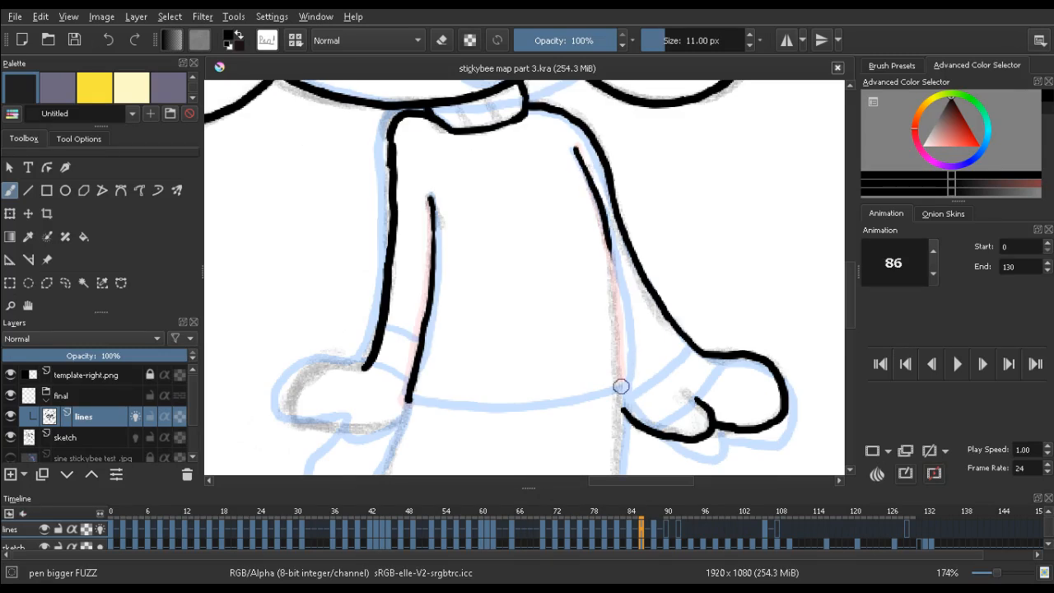
left_click_drag(622, 387, 623, 346)
key("ctrl+z")
left_click_drag(627, 386, 600, 203)
Compare the torso side lines across frames 84, 86 and 88, and touch up the right-hand line's lower end
key("comma")
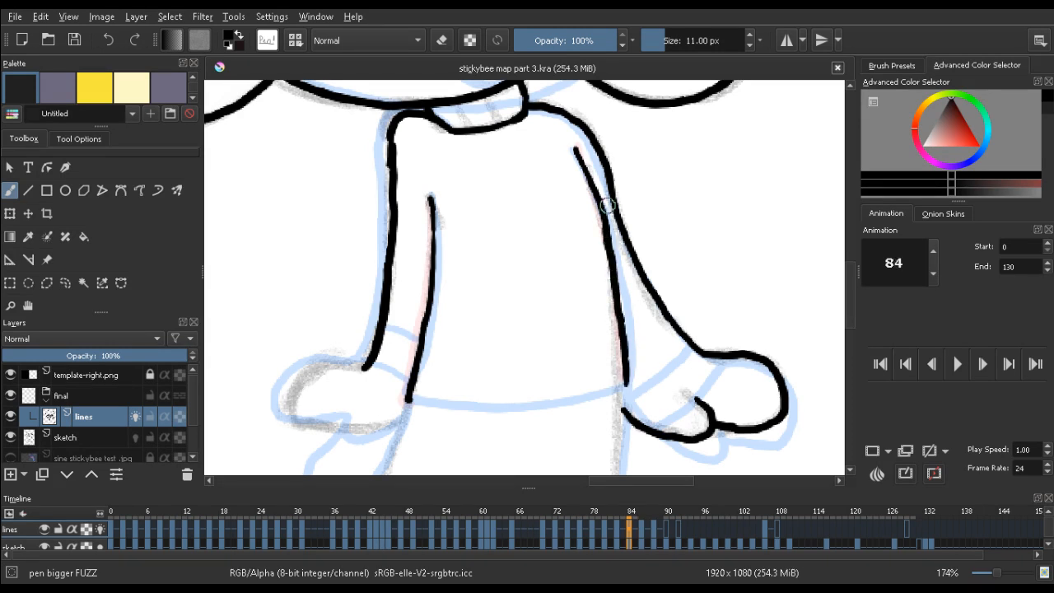
key("period")
key("period")
key("period")
key("comma")
key("comma")
key("comma")
key("comma")
key("comma")
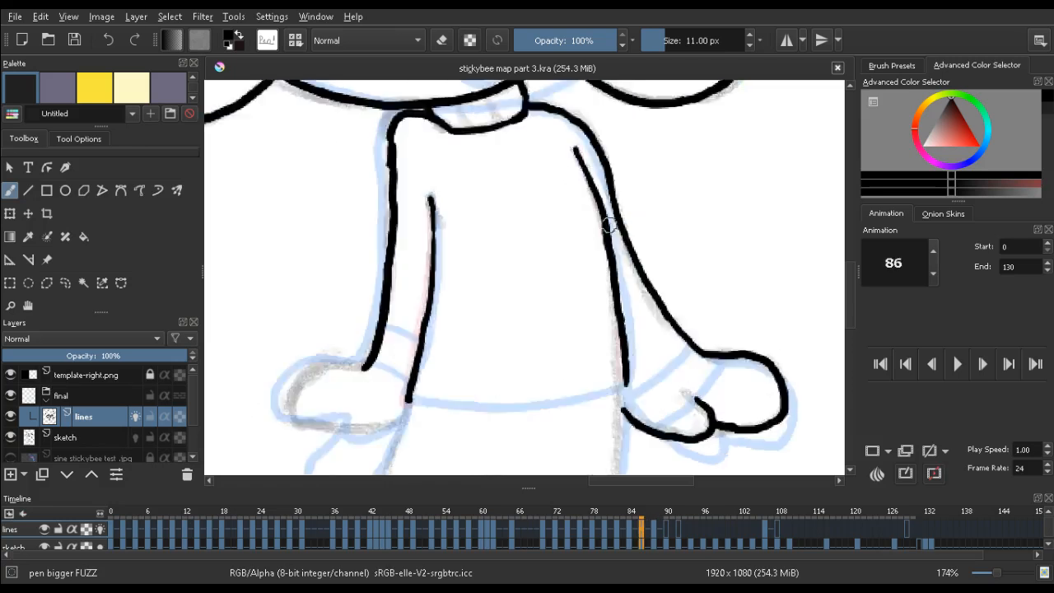
key("period")
key("period")
key("period")
left_click_drag(627, 378, 623, 386)
Ink the curved shirt hem between the two torso side lines in frame 88, redoing the stroke
mouse_move(413, 370)
left_mouse_down()
mouse_move(404, 160)
mouse_move(404, 212)
left_mouse_up()
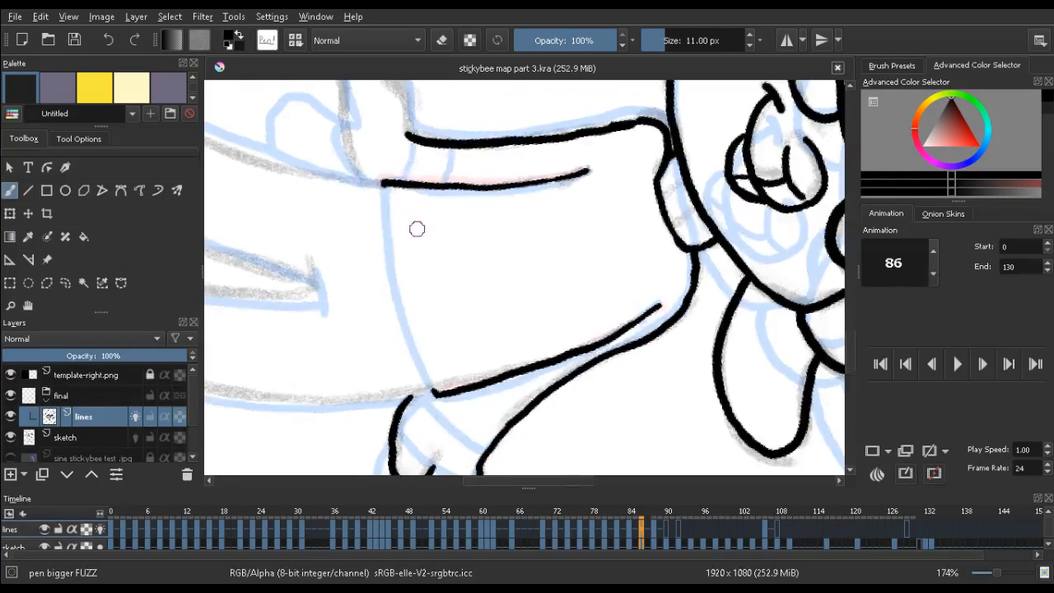
key("comma")
key("period")
key("period")
key("period")
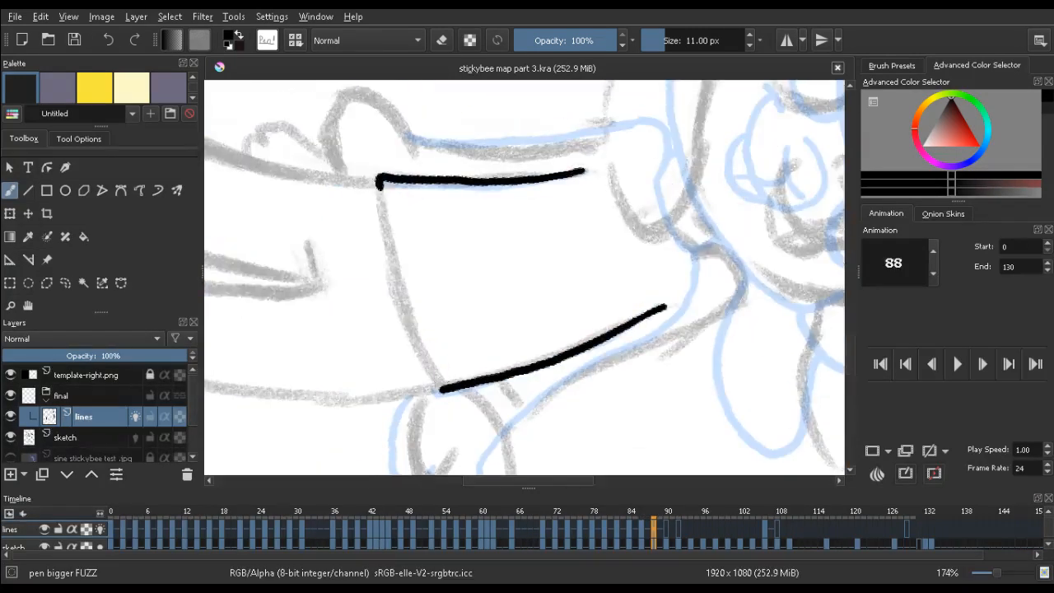
left_click_drag(440, 387, 398, 321)
key("ctrl+z")
mouse_move(443, 391)
left_mouse_down()
mouse_move(392, 295)
mouse_move(426, 362)
mouse_move(394, 292)
mouse_move(379, 177)
left_mouse_up()
key("ctrl+z")
Clean up the hem corner in frame 86, ink the curved shirt hem, and check it against the neighbouring frames
key("comma")
key("comma")
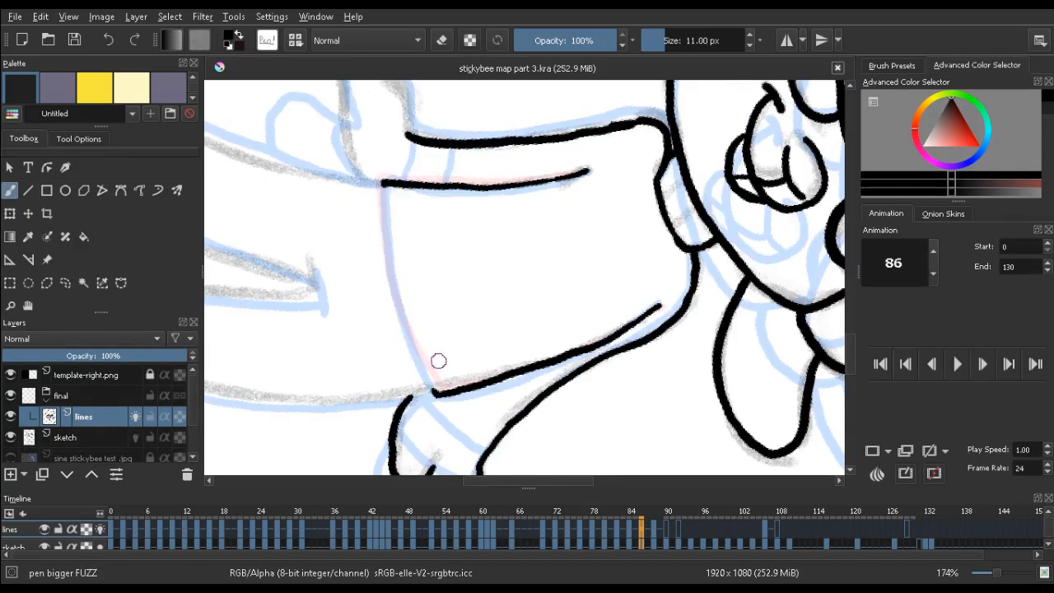
key("e")
left_click_drag(430, 387, 439, 404)
key("e")
mouse_move(417, 360)
left_mouse_down()
mouse_move(394, 294)
mouse_move(383, 199)
mouse_move(383, 183)
mouse_move(430, 182)
left_mouse_up()
key("comma")
key("comma")
key("period")
key("period")
key("comma")
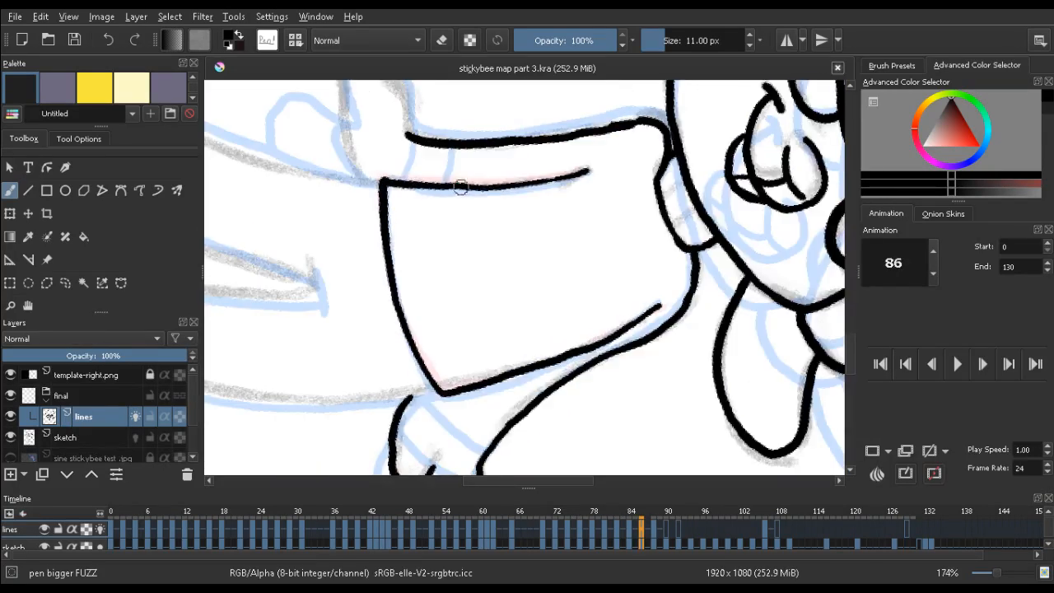
Compare the collar's shape in frame 86 with the inked frames 82 and 84
left_click_drag(575, 206, 412, 228)
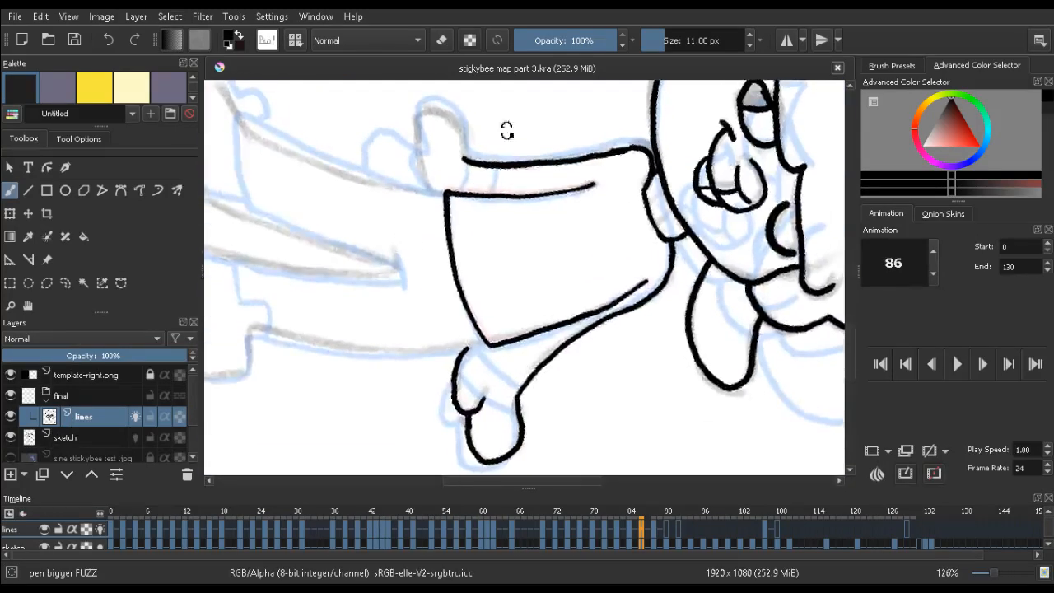
left_click_drag(506, 132, 297, 278)
left_click_drag(405, 203, 388, 212)
left_click_drag(388, 123, 371, 188)
left_click_drag(337, 145, 376, 153)
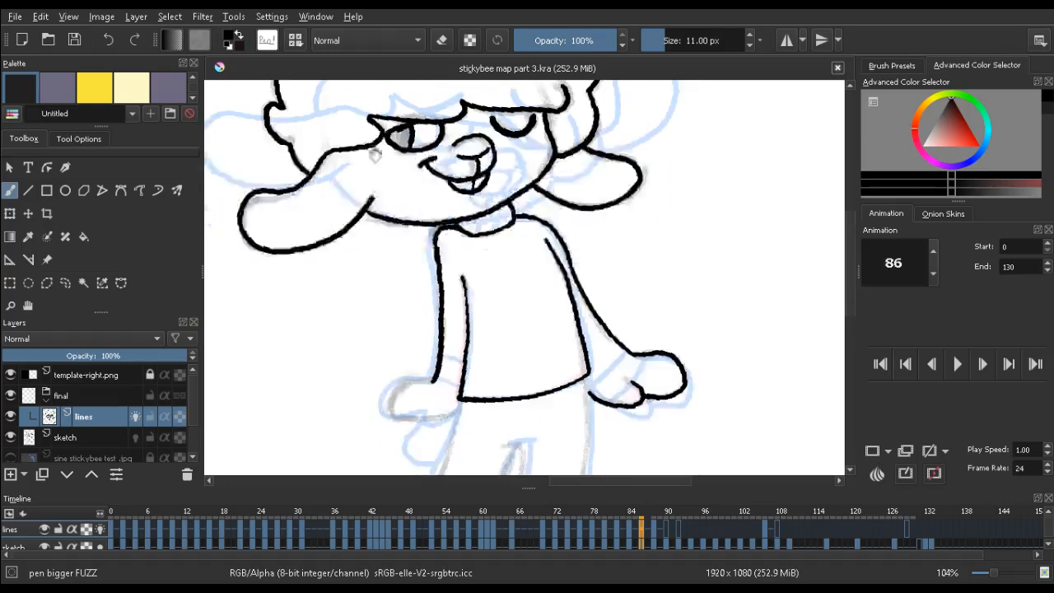
key("Left")
key("Left")
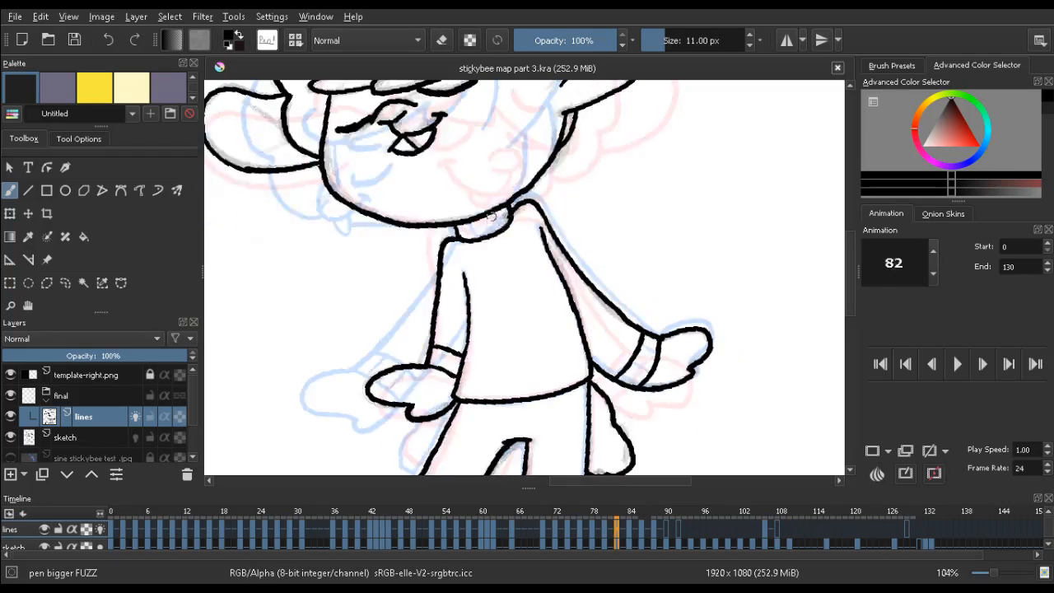
key("Right")
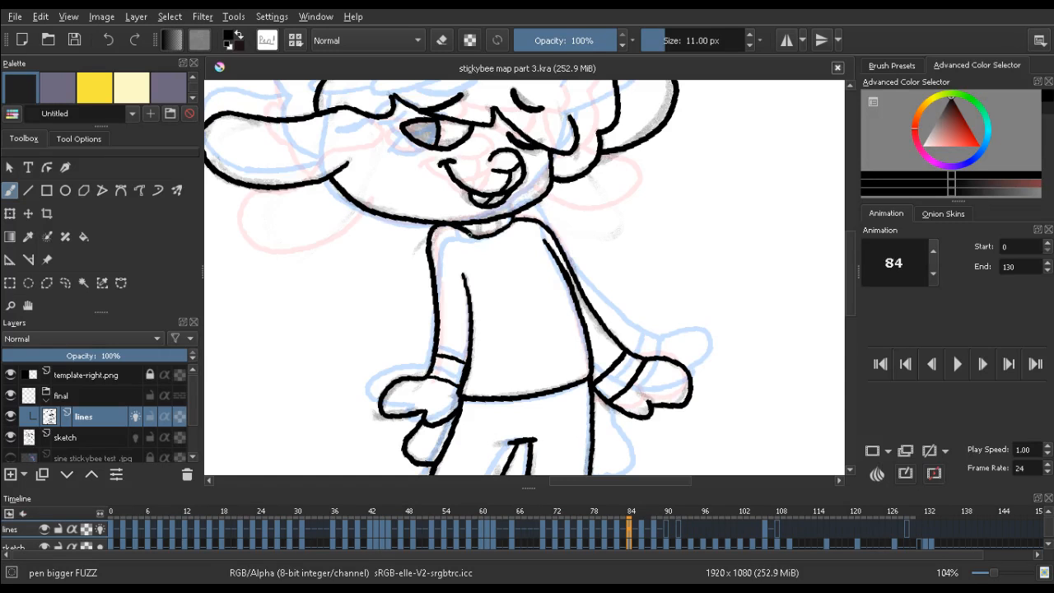
key("e")
key("e")
key("e")
key("Left")
key("Left")
key("Right")
key("Right")
key("Right")
key("Right")
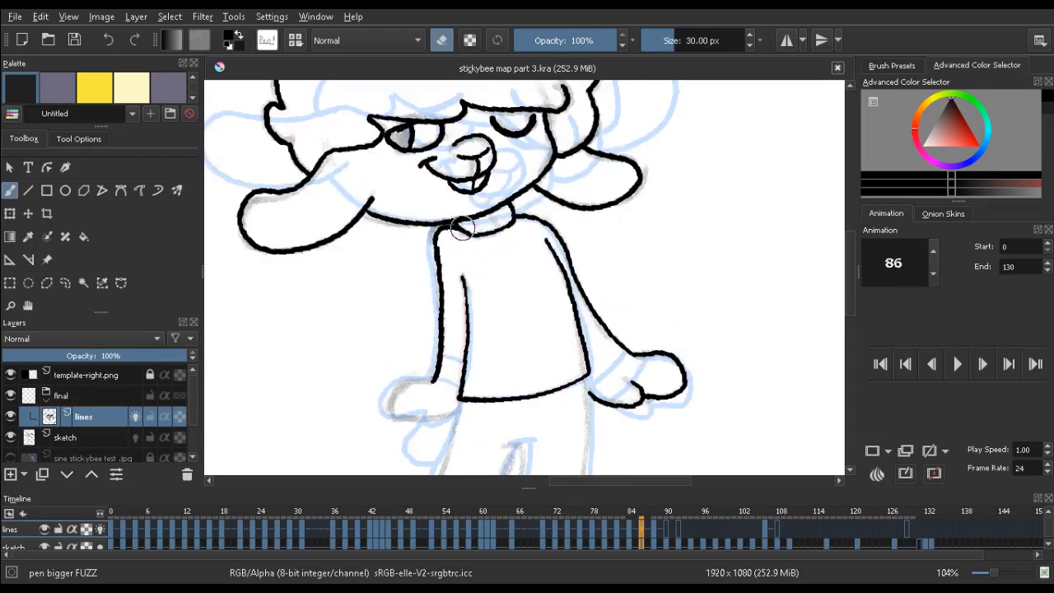
key("e")
Examine how the collar ribbing is drawn across frames 80 and 82
key("Left")
key("Left")
key("Left")
key("Left")
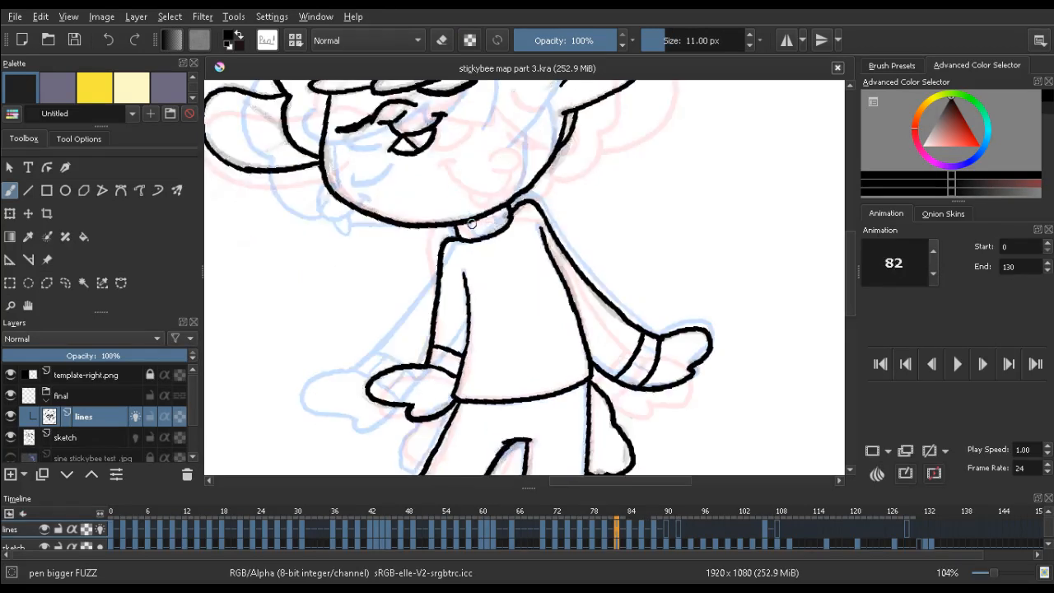
key("Left")
key("Left")
key("Right")
key("Right")
key("Left")
key("Left")
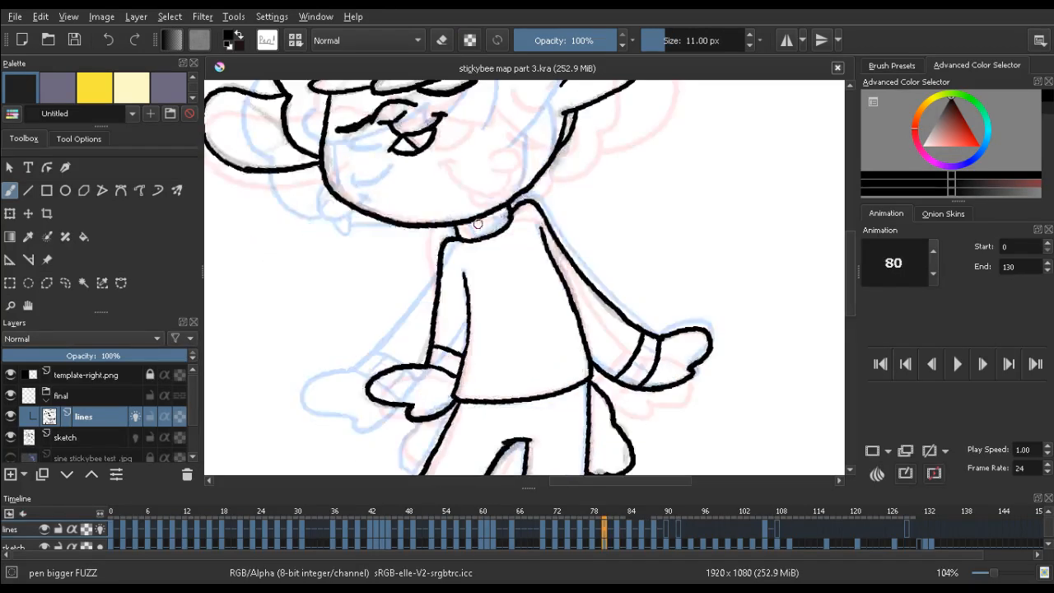
key("Right")
key("Right")
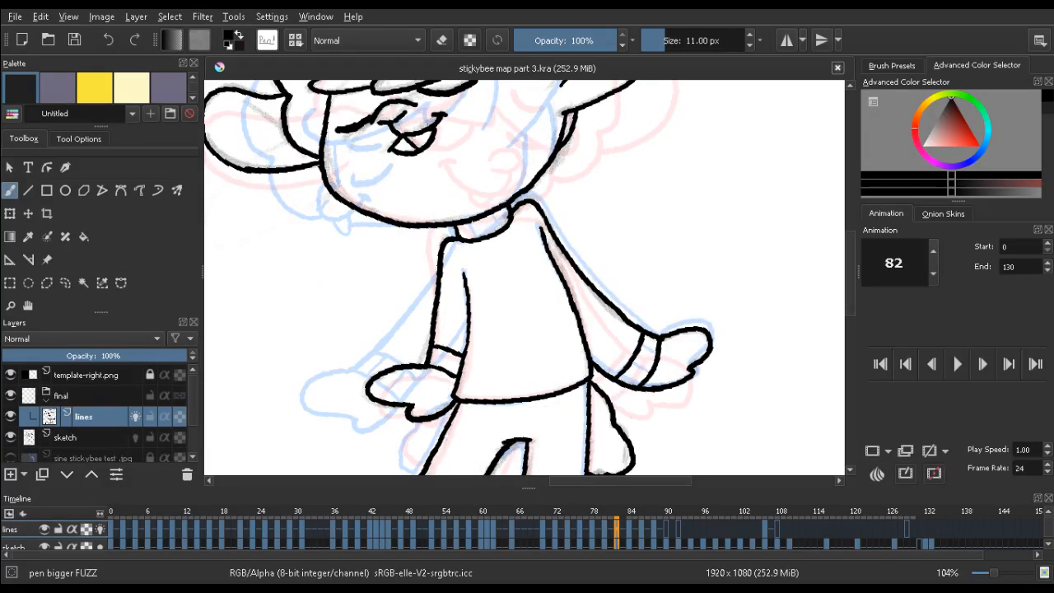
Ink the rib lines on the collar in frame 82, matching their placement to frame 80
key("Left")
key("Left")
key("Right")
key("Right")
key("e")
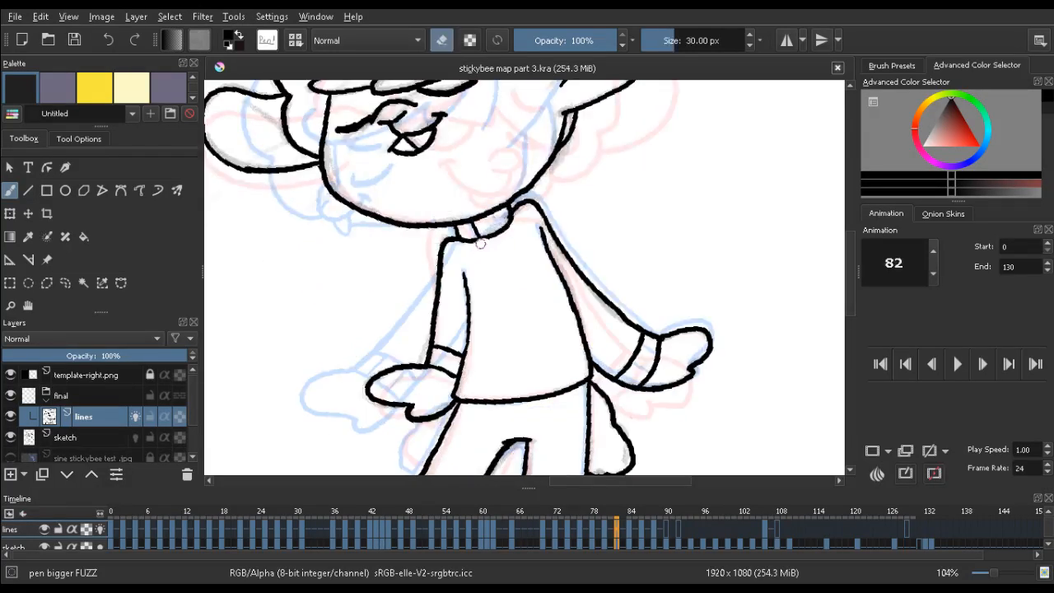
key("e")
key("Left")
key("Left")
key("Right")
key("Right")
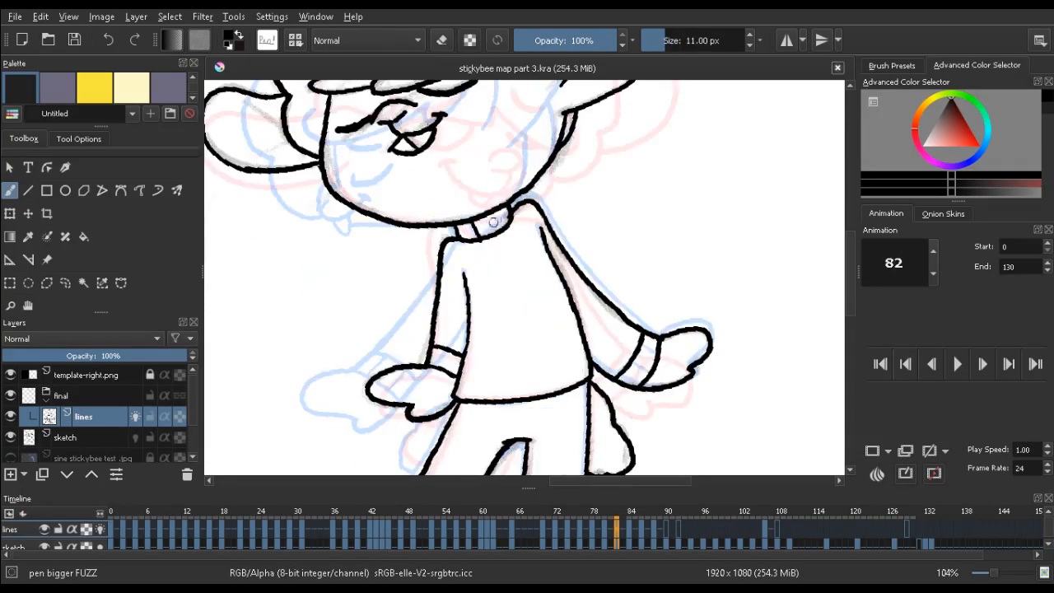
key("Left")
key("Left")
key("Right")
key("Right")
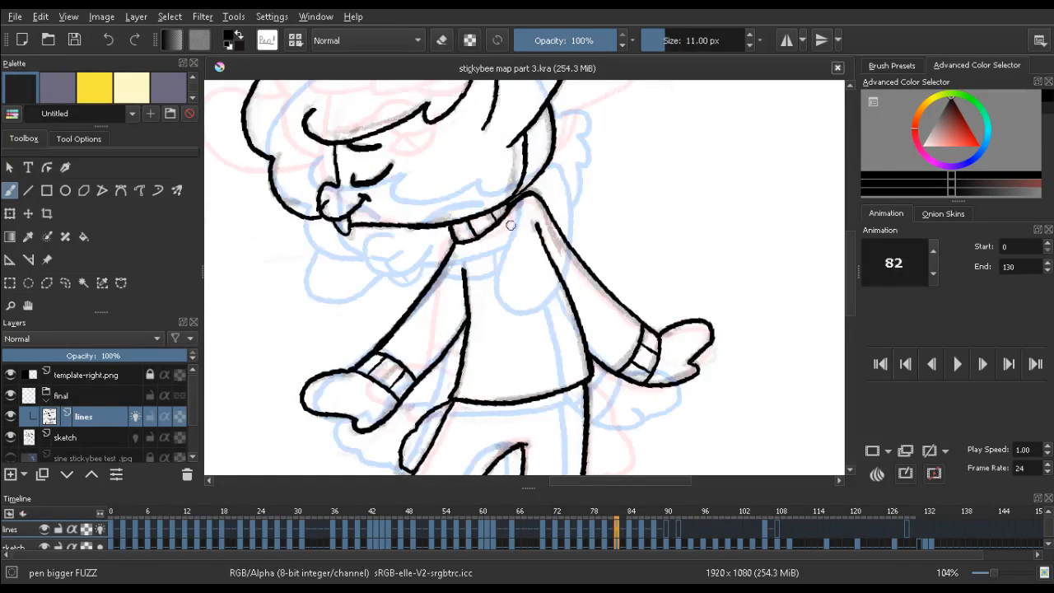
Ink the rib lines on the collar in frame 84, checking their placement against frame 82
key("Right")
key("Right")
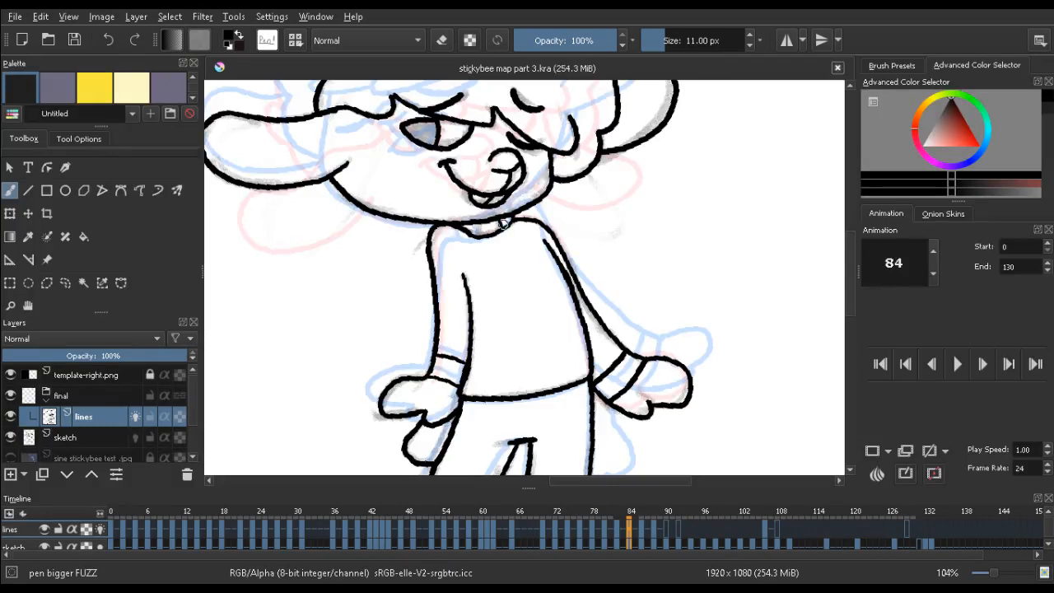
key("Left")
key("Left")
key("Right")
key("Right")
key("Left")
key("Left")
key("Right")
key("Right")
Carry the collar's rib lines into frame 86, checking them against frame 84
key("Right")
key("Right")
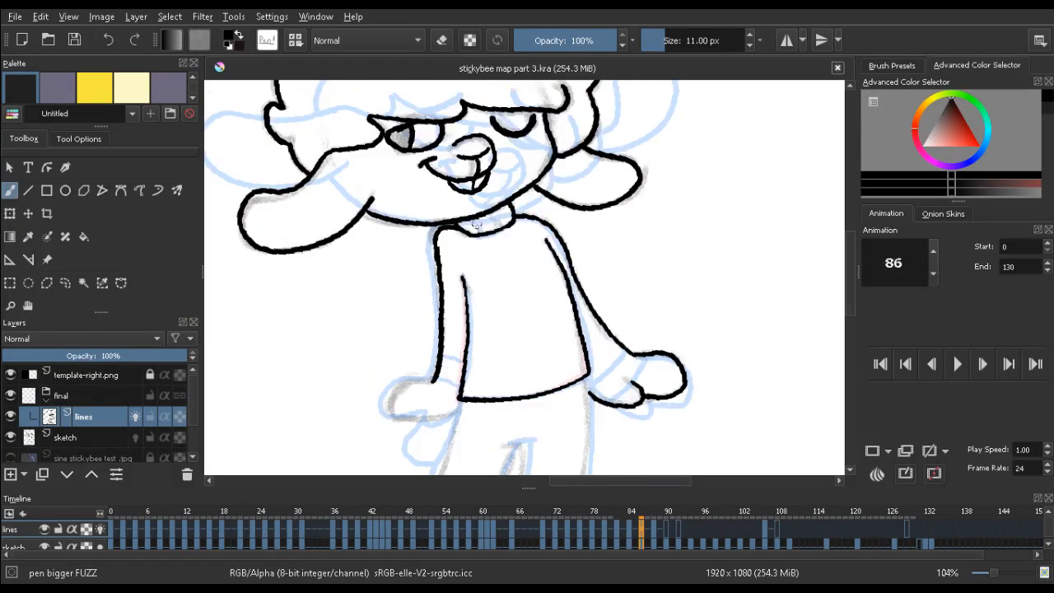
key("Left")
key("Left")
key("Right")
key("Right")
key("Left")
key("Left")
key("Right")
key("Right")
key("Right")
key("Right")
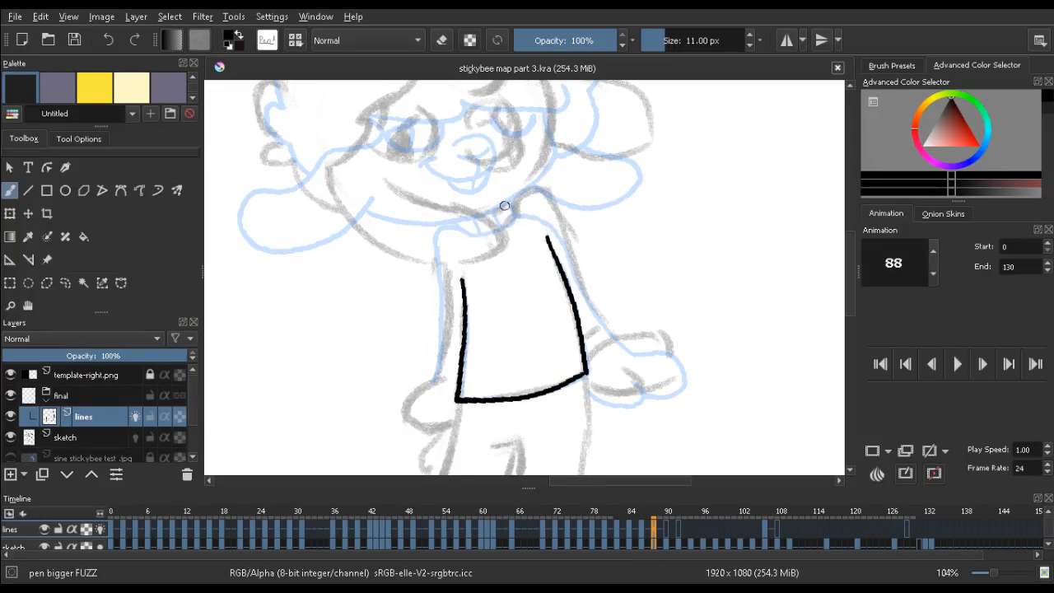
Ink the hand on the character's left-side arm in frame 86, checking its shape against frame 84
key("Left")
key("Left")
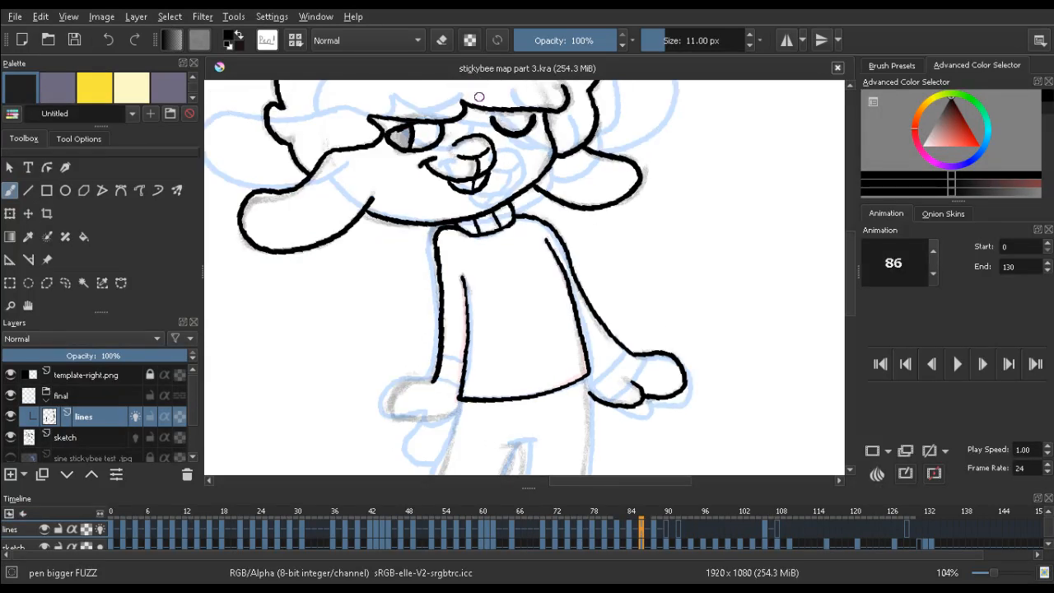
scroll(468, 205, "down", 5)
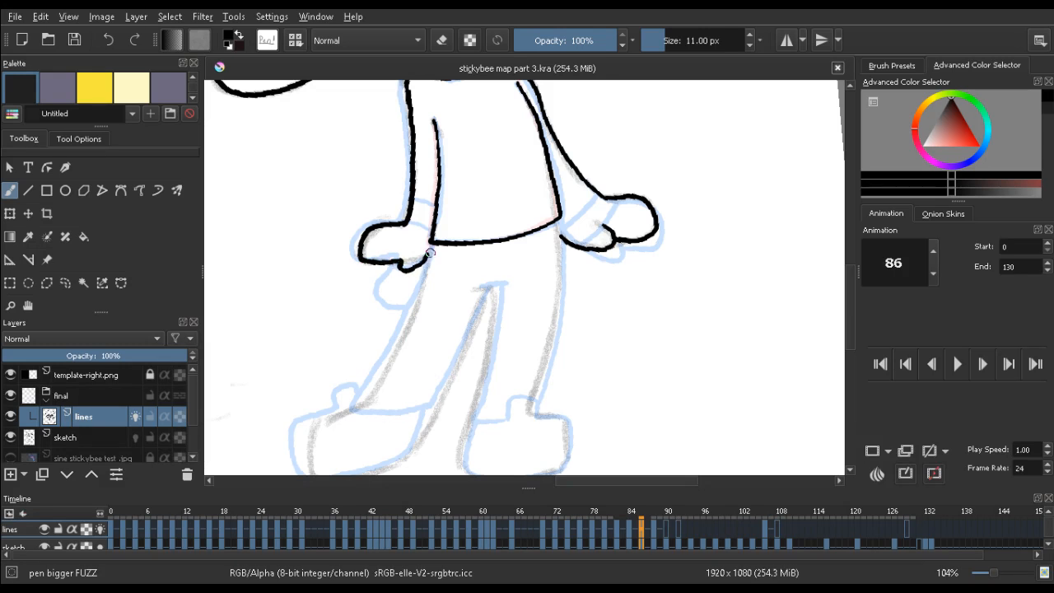
left_click_drag(409, 269, 426, 260)
key("Left")
key("Left")
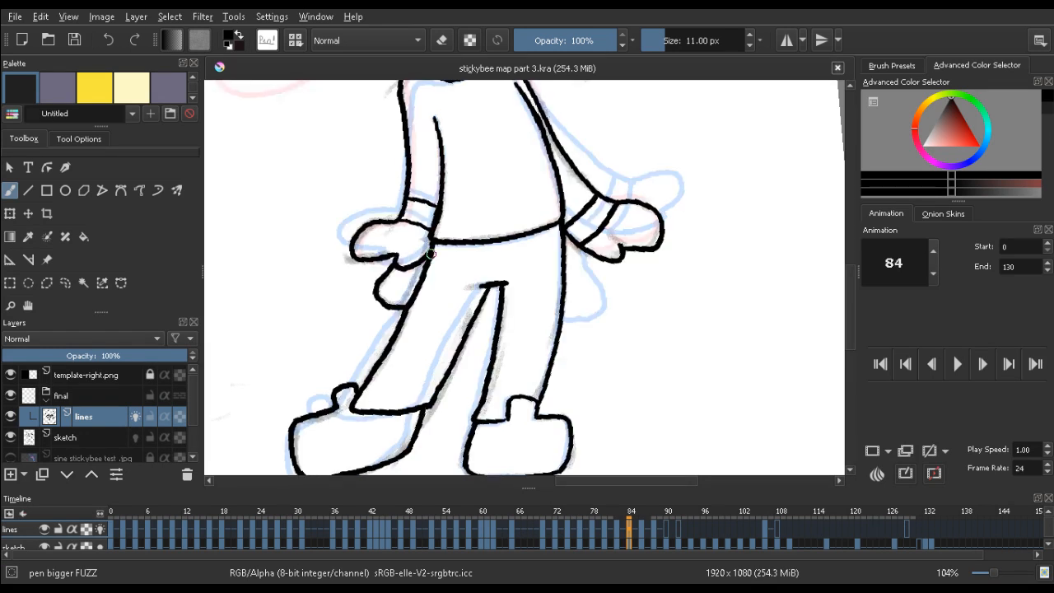
Erase and redraw the thumb line of the left-side hand in frame 86, comparing it with frame 84
key("Right")
key("Right")
key("e")
key("e")
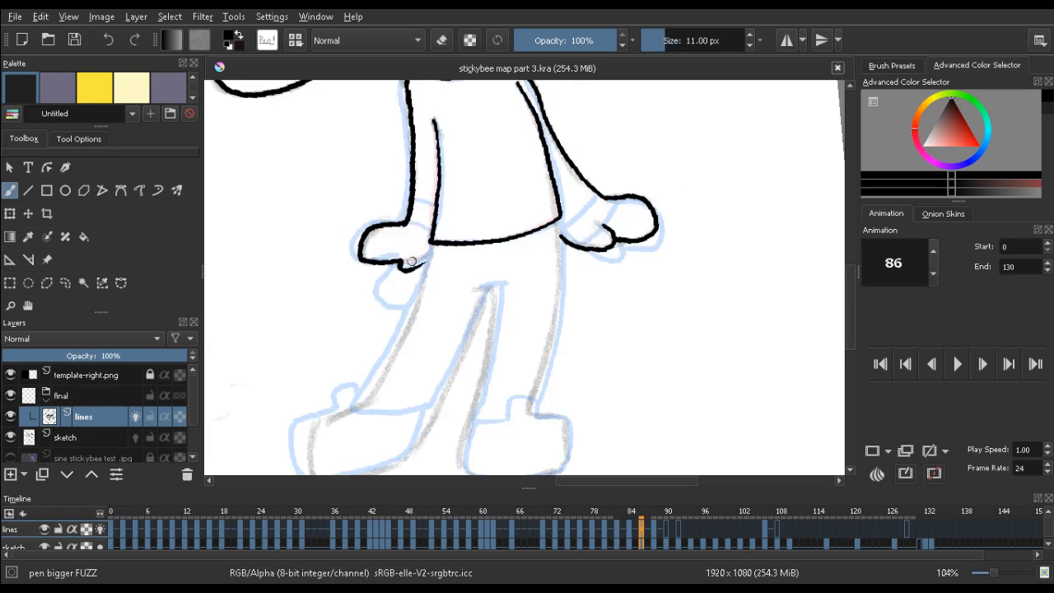
key("ctrl+z")
mouse_move(403, 269)
left_mouse_down()
mouse_move(428, 259)
mouse_move(402, 270)
left_mouse_up()
key("ctrl+z")
key("Left")
key("Right")
key("Left")
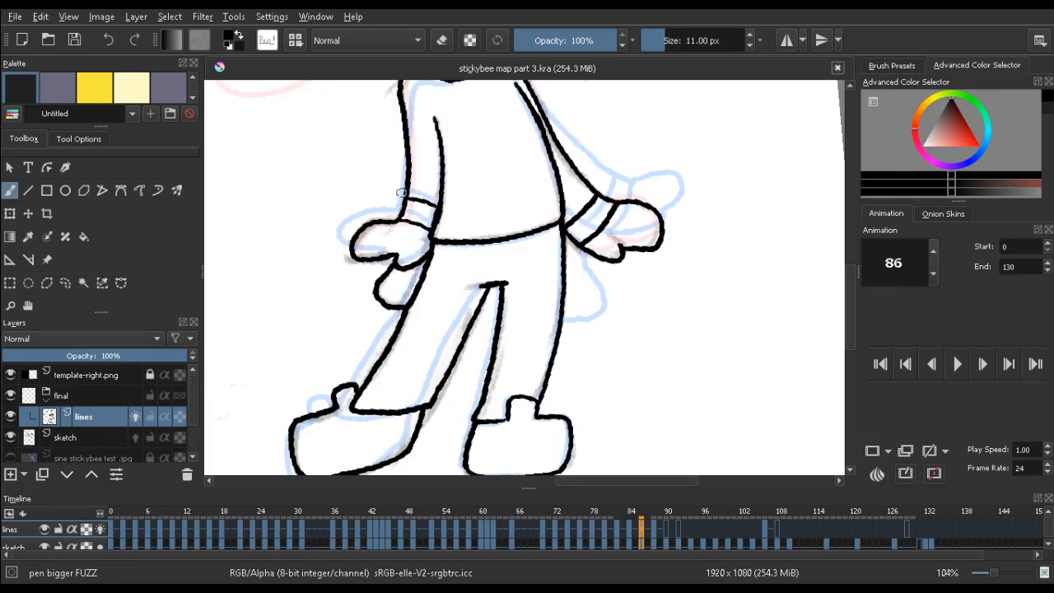
key("Right")
key("ctrl+z")
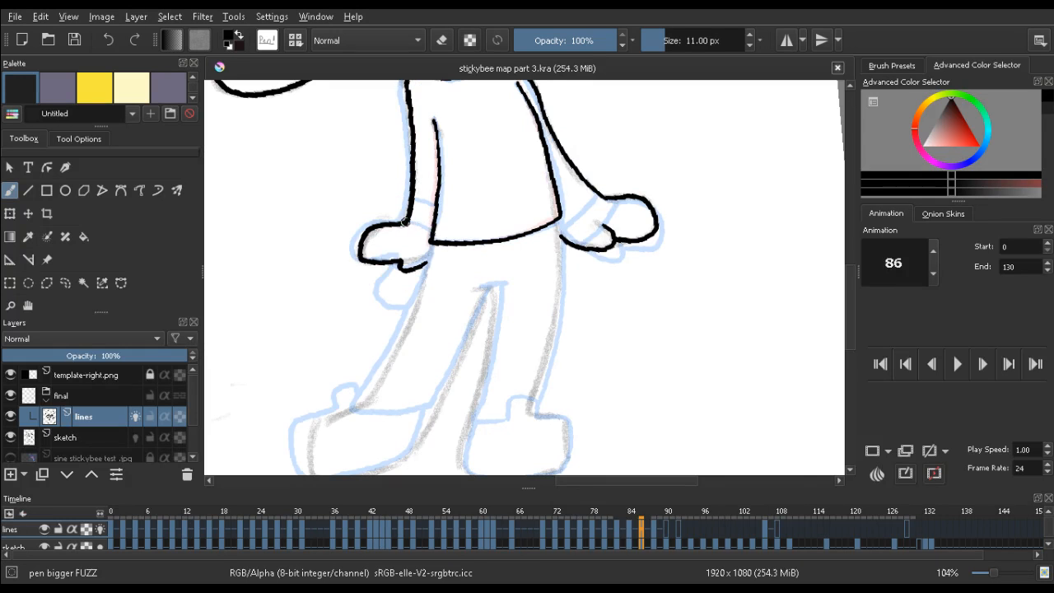
Ink the cuff lines across the left-side sleeve in frame 86, matching the cuff in frame 84
left_click_drag(406, 222, 433, 234)
key("ctrl+z")
key("Left")
key("Right")
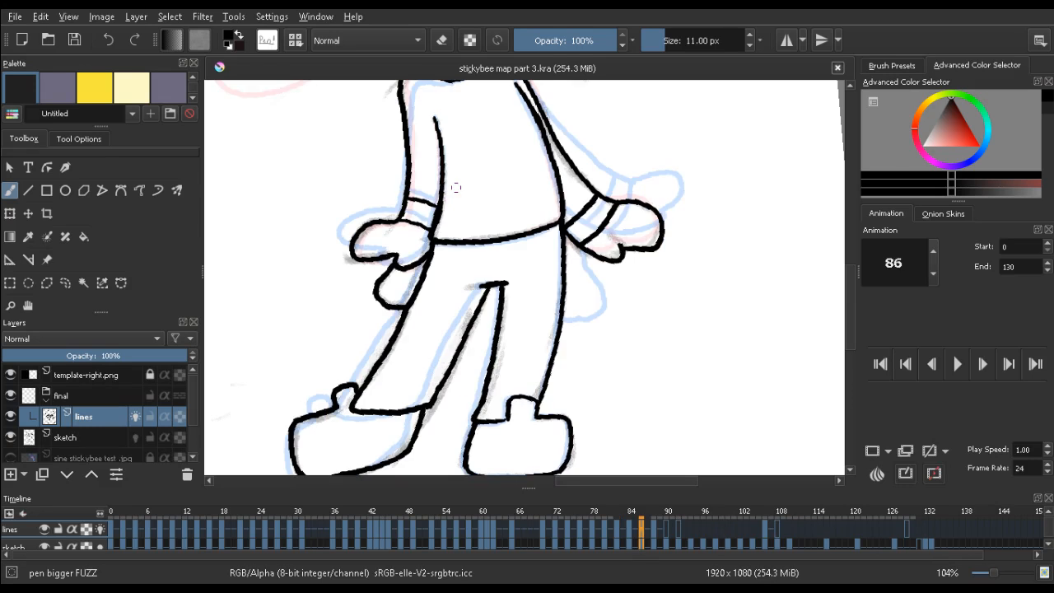
key("Right")
key("Left")
Erase both cuff lines on the right-side sleeve in frame 84 and clean up the wrist outline, using frame 82 as reference
key("Left")
key("Left")
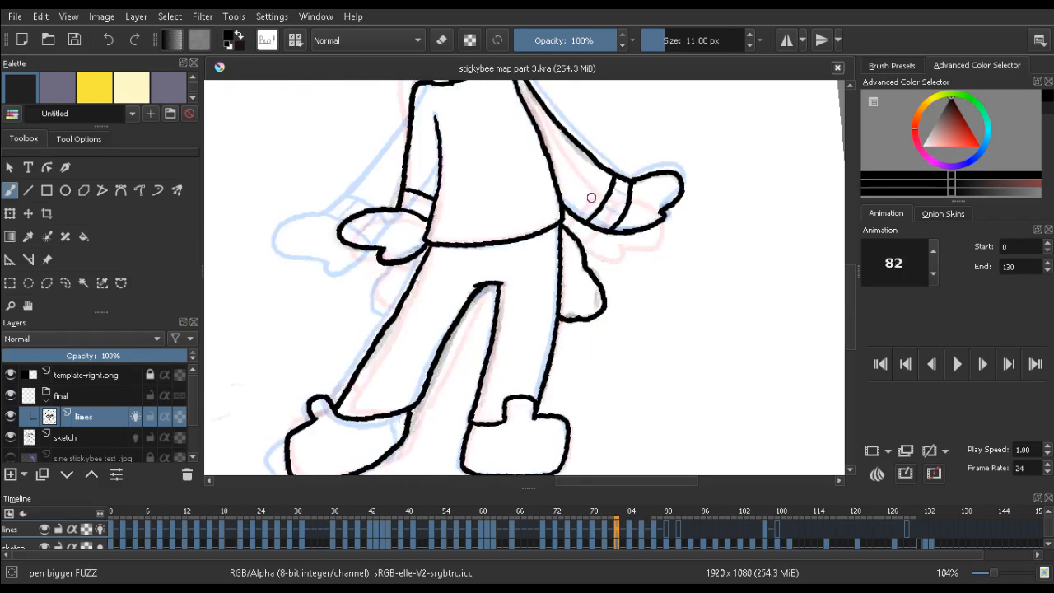
key("Right")
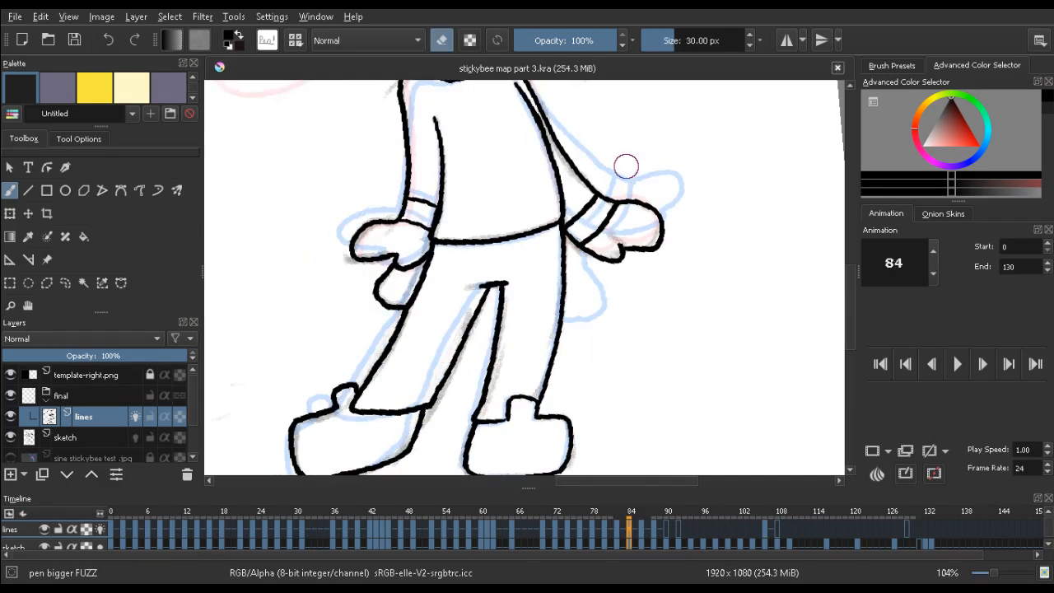
key("Left")
key("Right")
key("e")
mouse_move(605, 215)
left_mouse_down()
mouse_move(620, 215)
mouse_move(592, 233)
left_mouse_up()
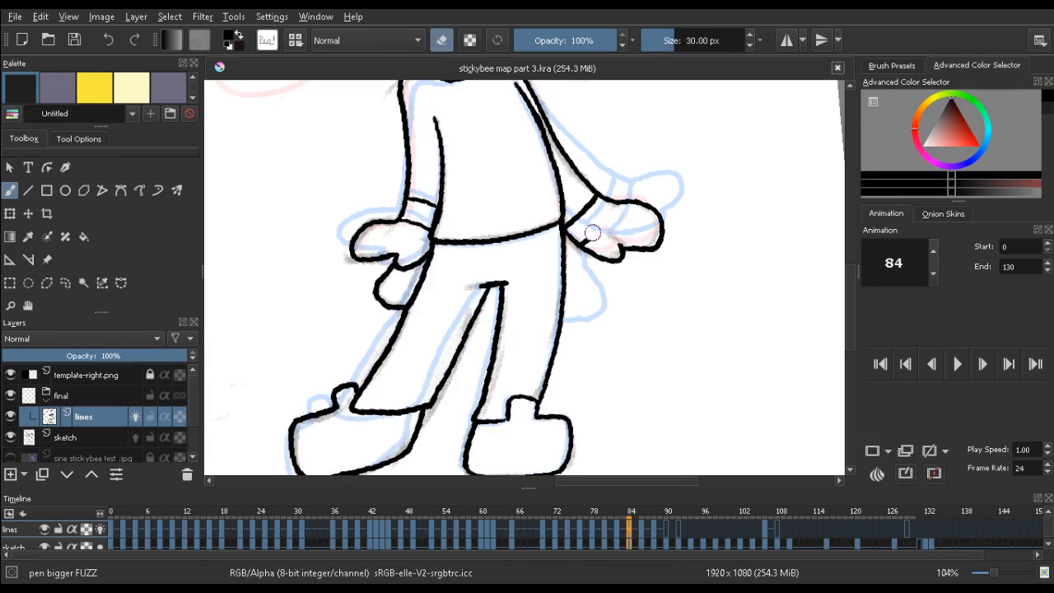
key("e")
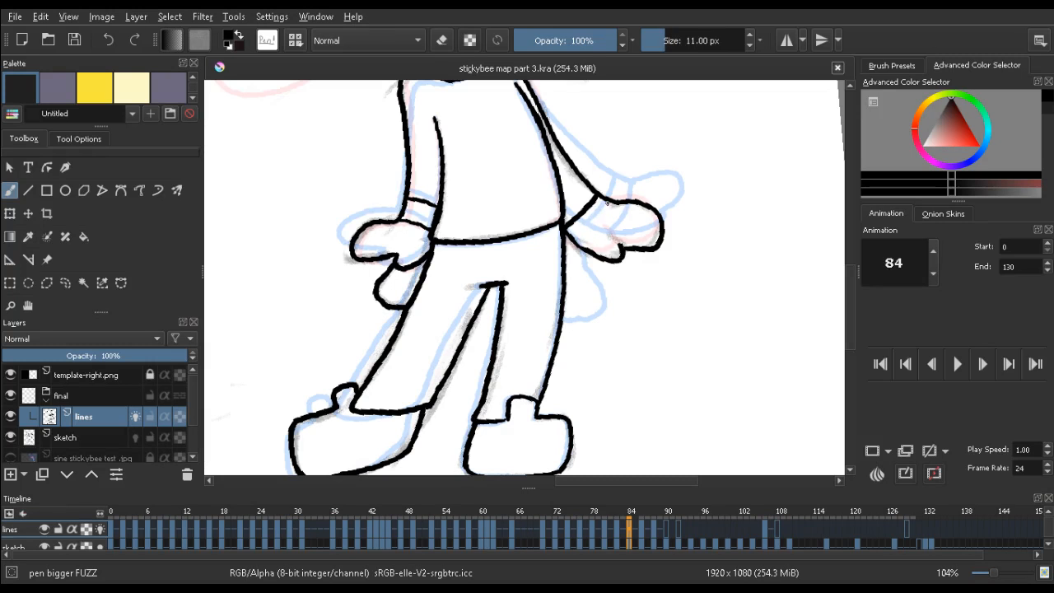
key("e")
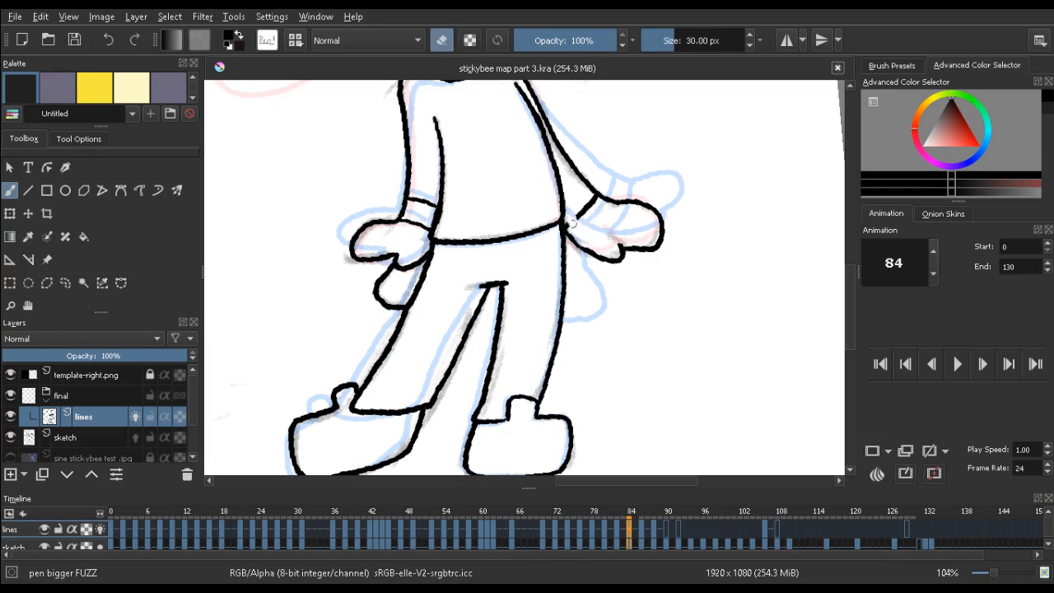
left_click_drag(568, 226, 583, 210)
key("e")
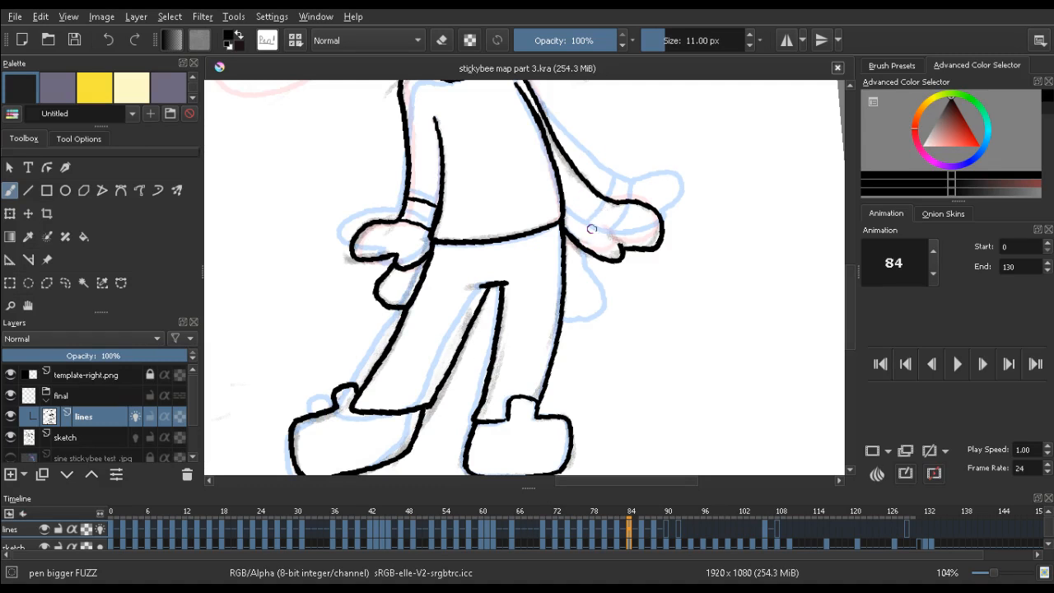
Redraw the wrist-side cuff line on the right-side sleeve in frame 84, following the cuff placement in the preceding frames
key("Left")
key("Left")
key("Left")
key("Left")
key("Right")
key("Right")
key("Right")
key("Right")
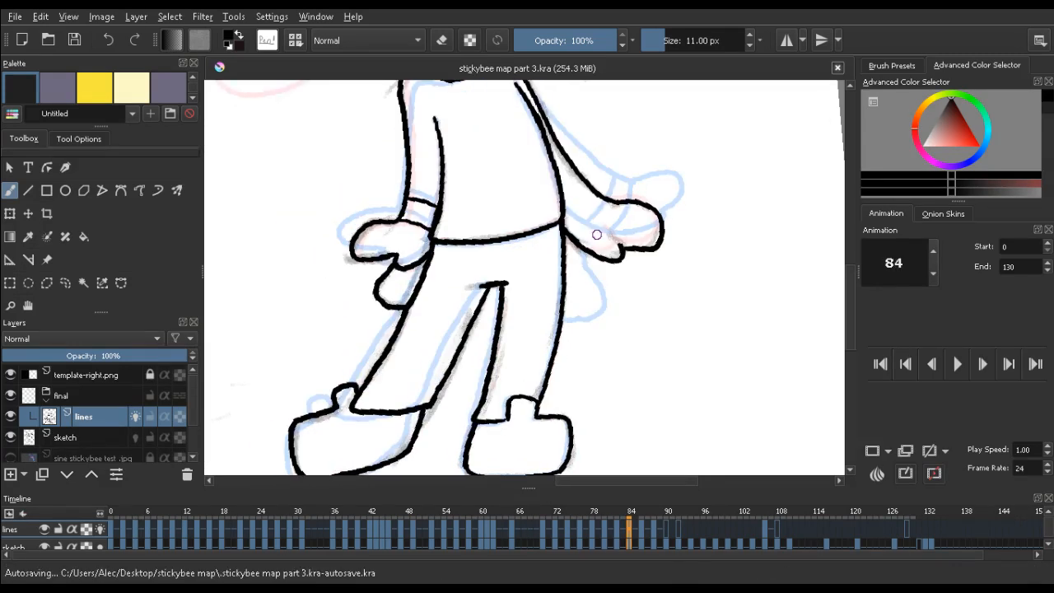
left_click_drag(582, 245, 607, 212)
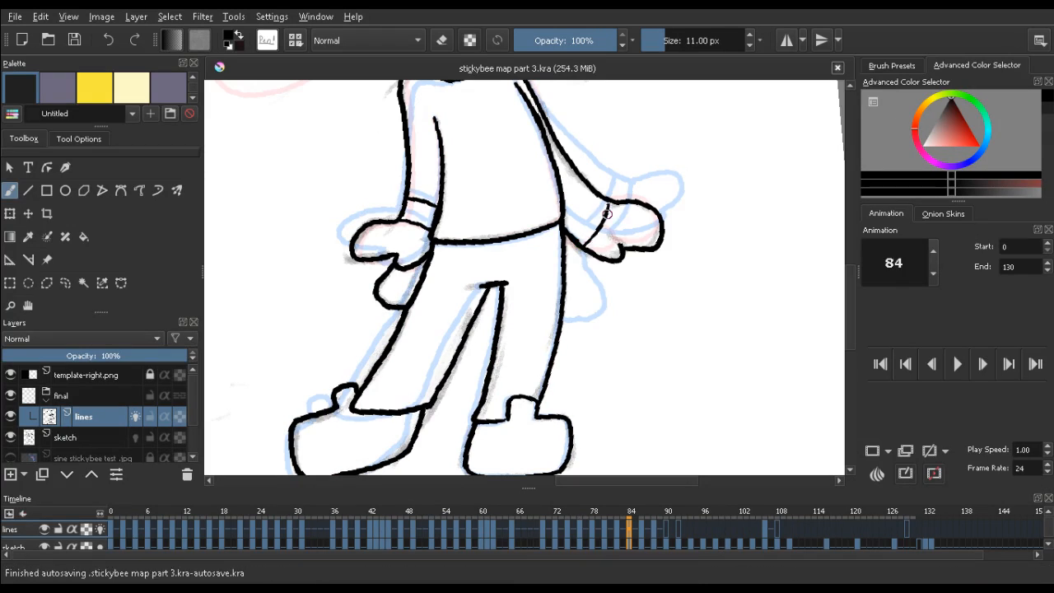
key("Left")
key("Right")
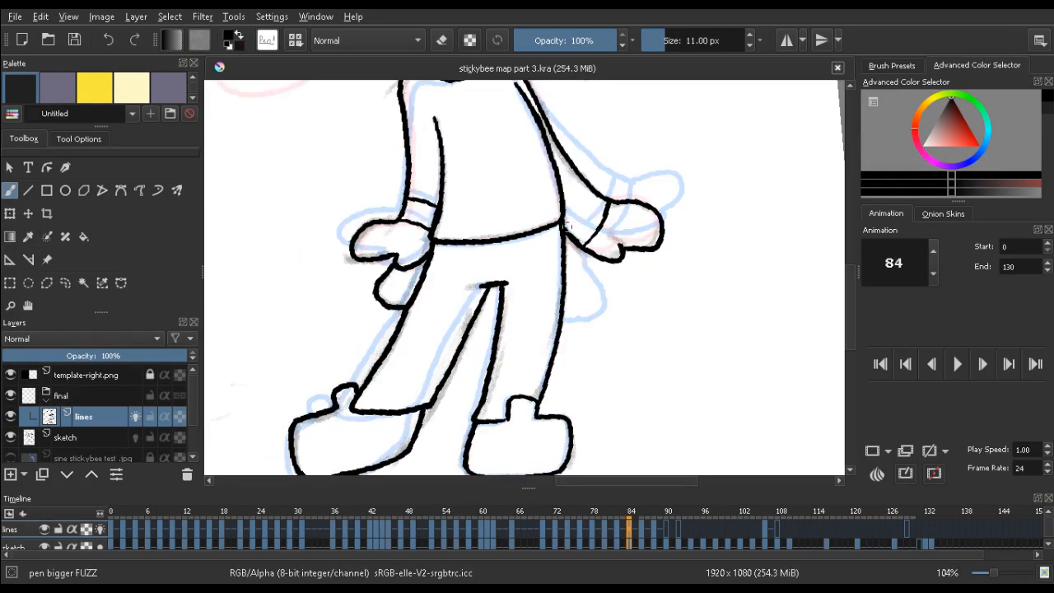
Redraw the upper cuff line on the right-side sleeve in frame 84, matching the cuff width in frame 82
key("Left")
key("Right")
key("Left")
key("Right")
key("Left")
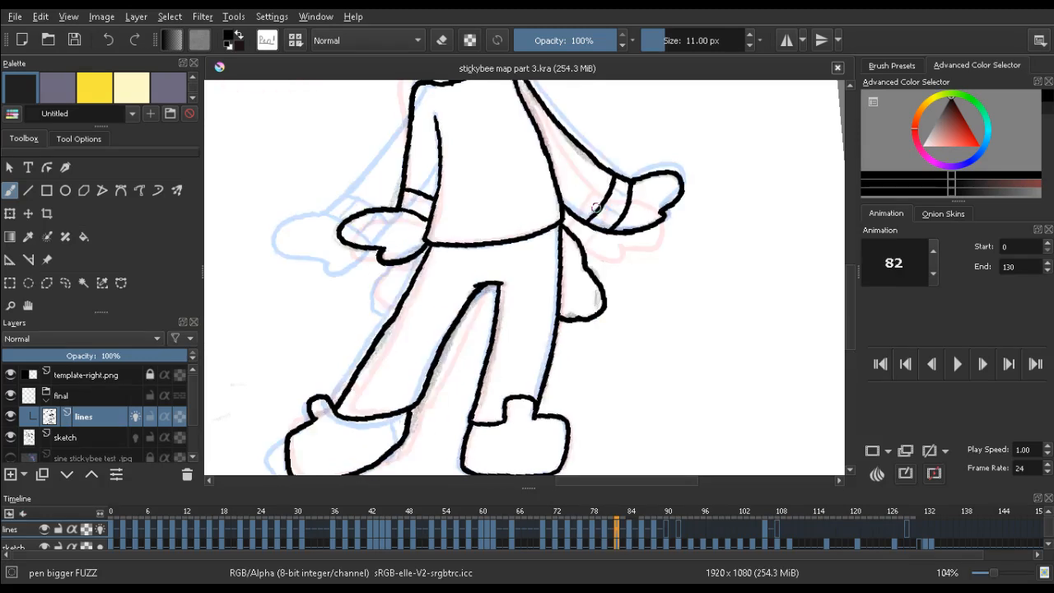
key("Right")
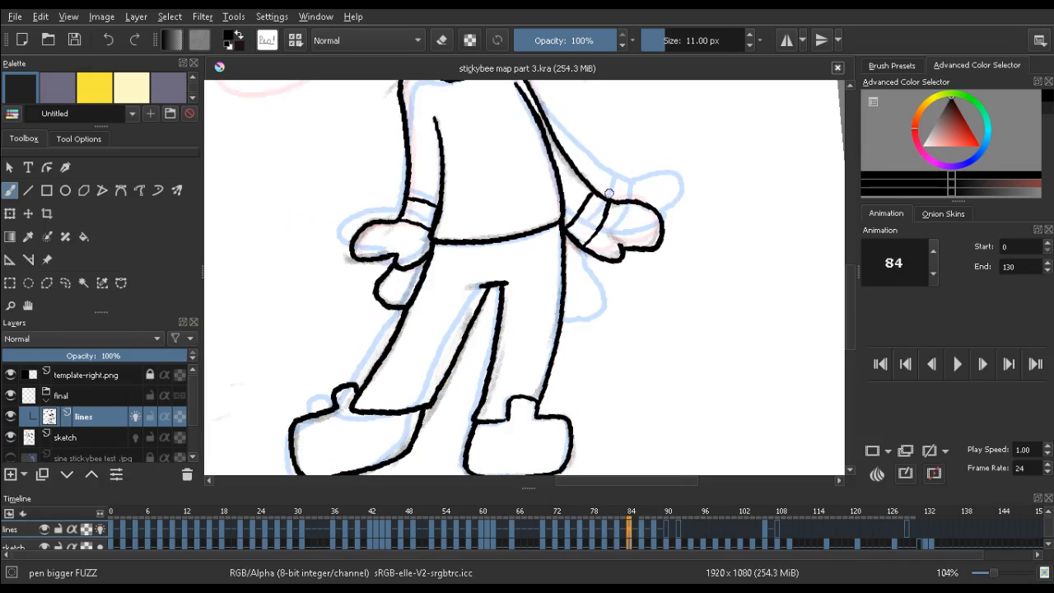
Ink both cuff lines on the right-side sleeve in frame 86, checking their spacing against frame 84
key("Right")
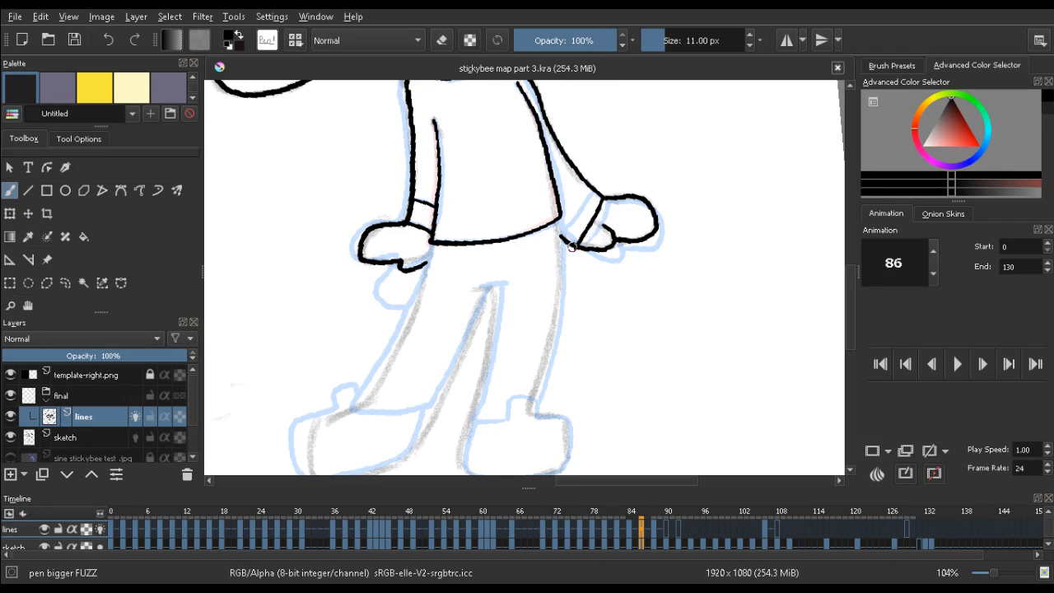
left_click_drag(604, 197, 562, 240)
left_click_drag(602, 200, 564, 236)
key("Left")
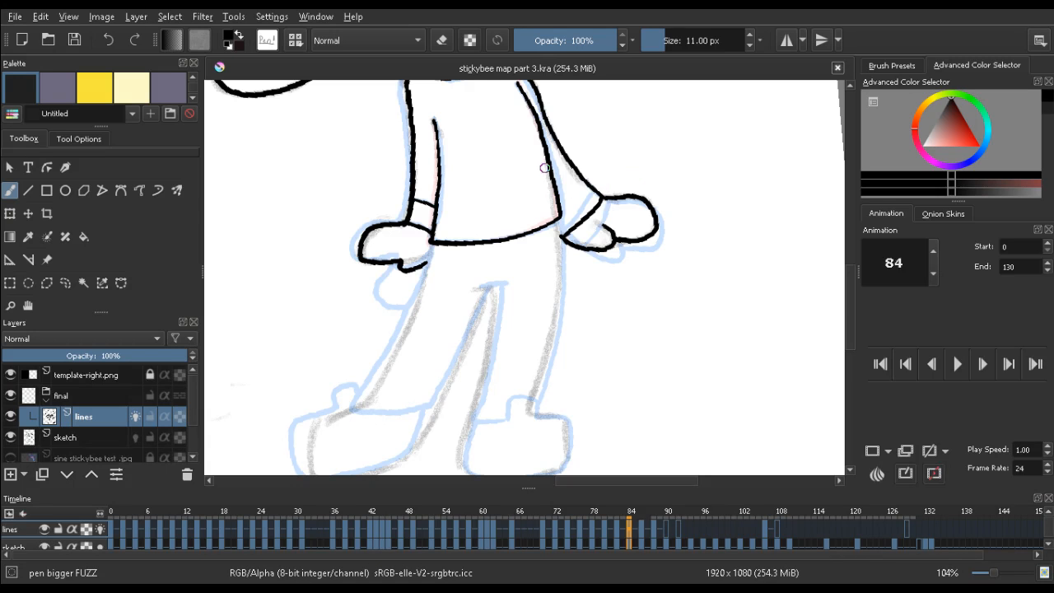
key("Right")
key("Left")
key("Right")
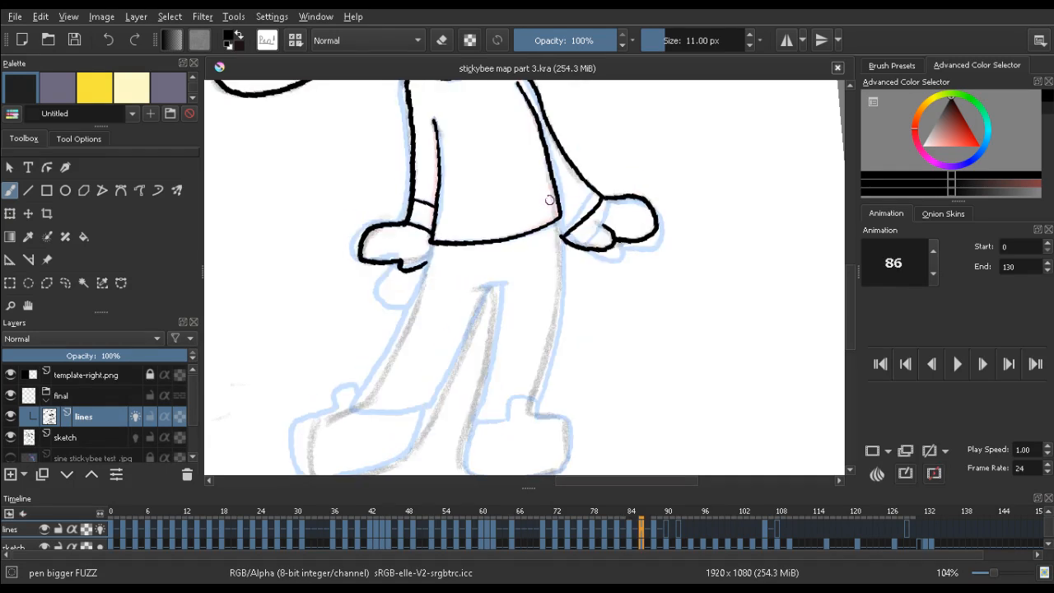
key("Left")
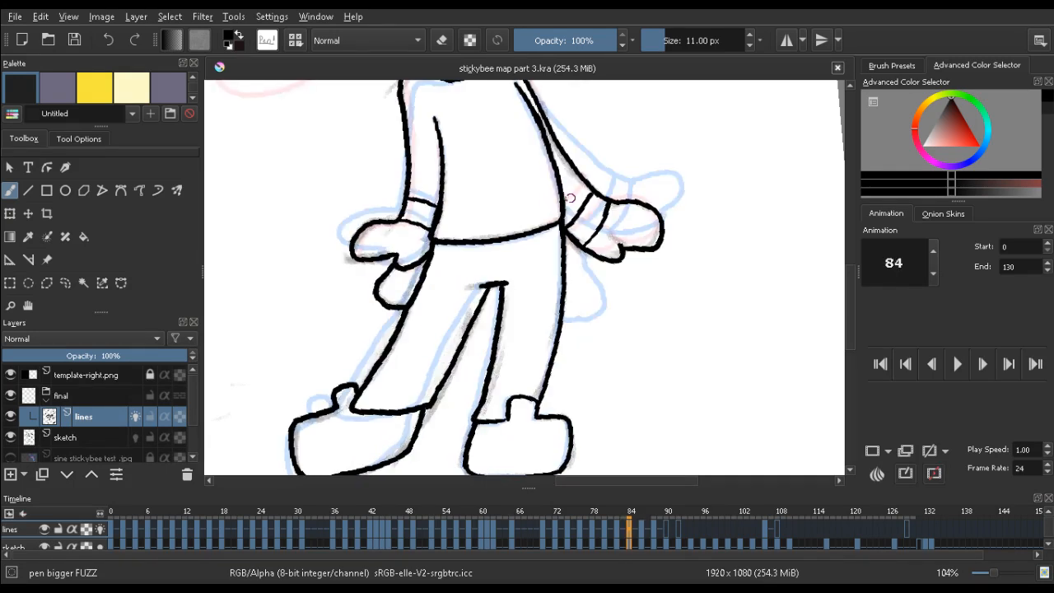
key("Right")
key("Left")
key("Right")
Erase the inner thumb curve on the right-side hand in frame 86 and clean up the thumb, comparing it with frame 84
key("e")
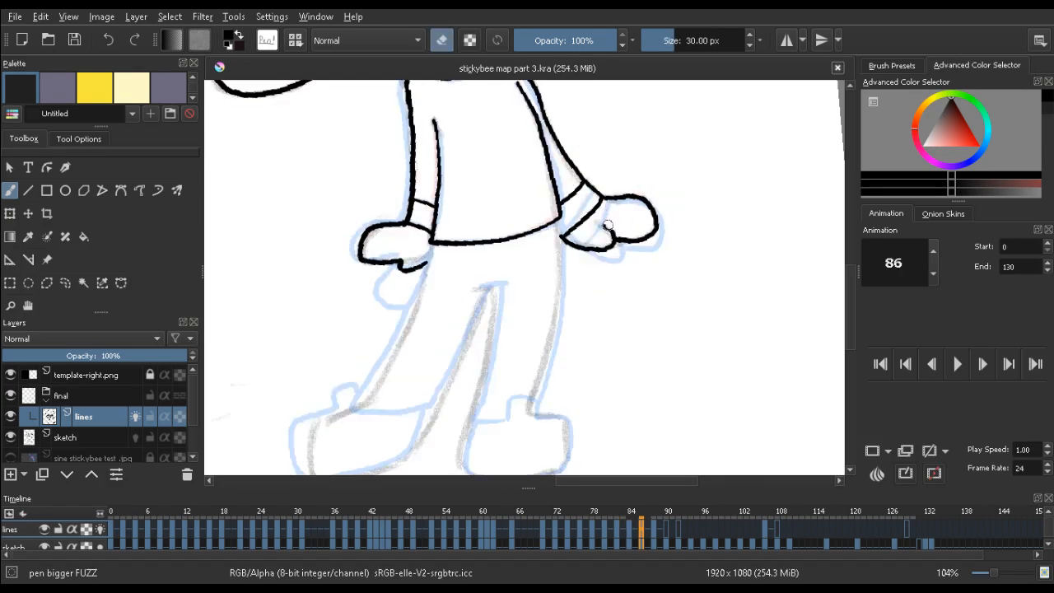
key("e")
key("e")
key("Left")
key("e")
key("Right")
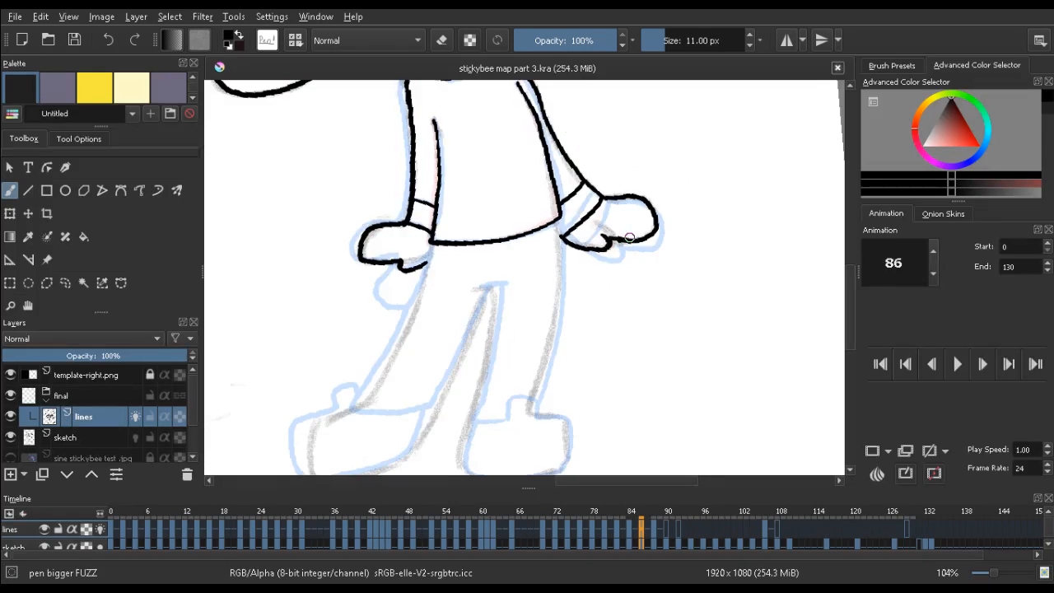
key("Left")
key("Right")
key("Left")
key("Right")
Examine how the legs, shoes and the shape behind the hips move across frames 78 to 86
left_click_drag(619, 226, 511, 309)
left_click_drag(446, 329, 453, 268)
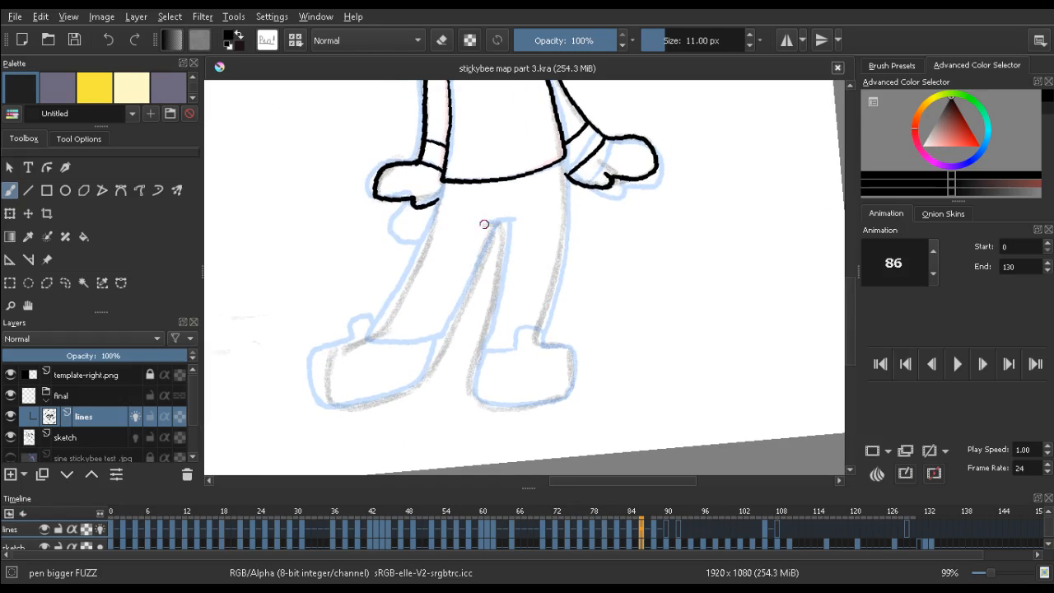
key("Left")
key("Left")
key("Right")
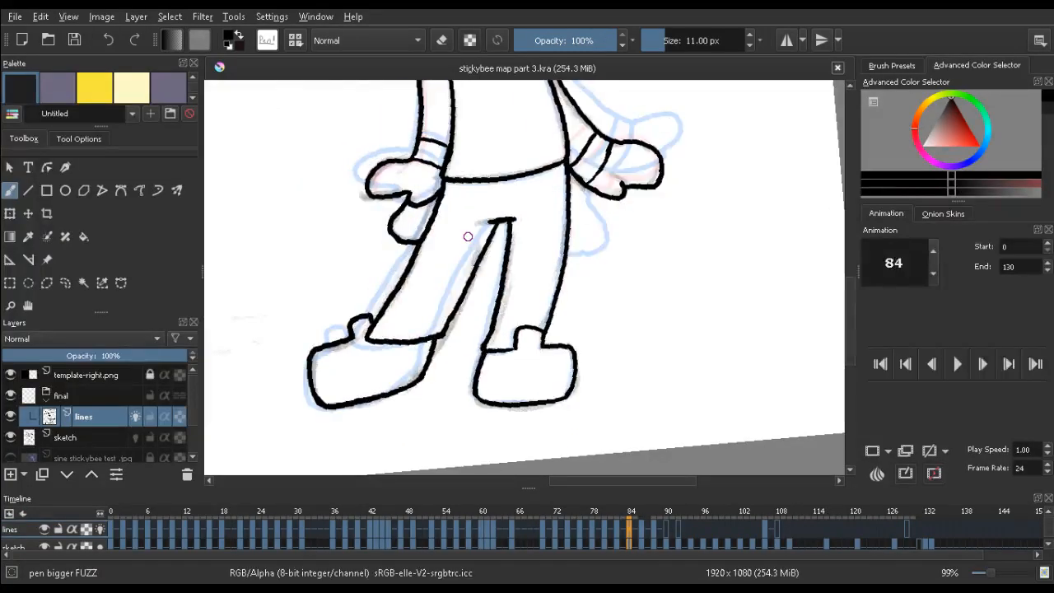
key("Right")
key("Left")
key("Left")
key("Left")
key("Left")
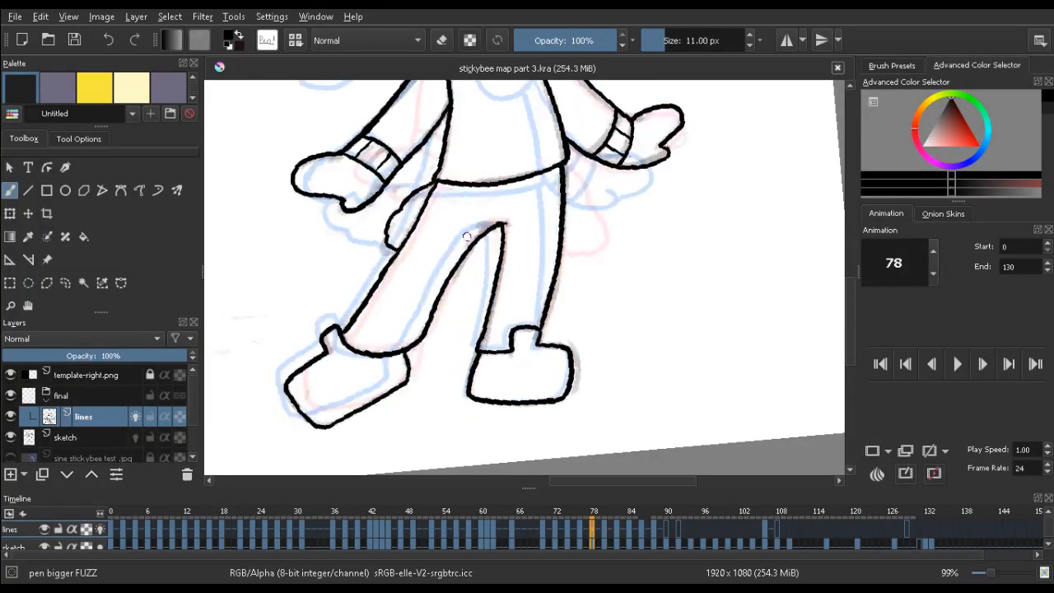
key("Right")
key("Right")
key("Right")
key("Right")
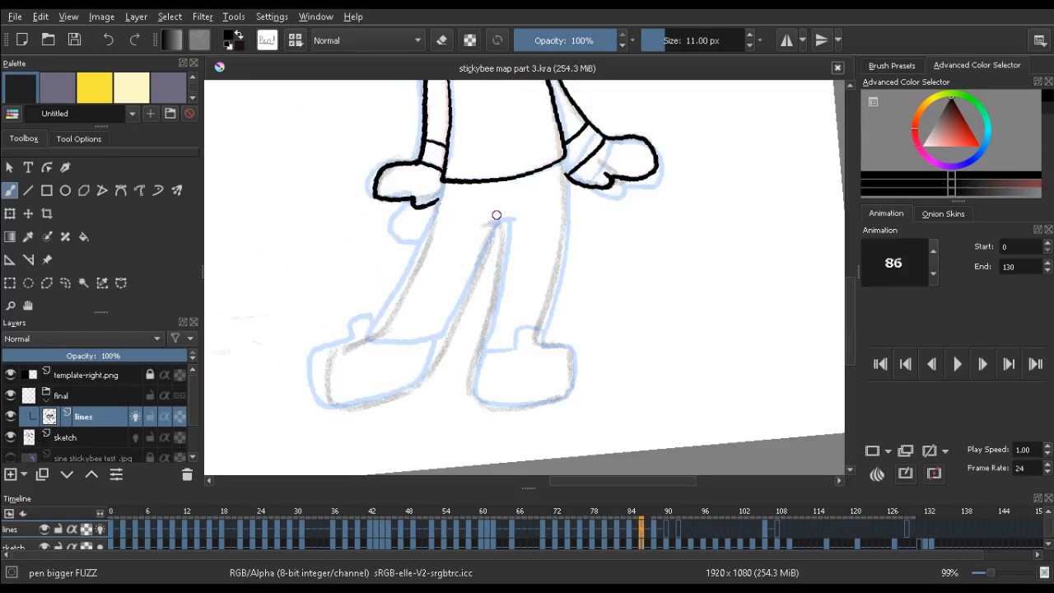
key("Left")
key("Left")
key("Left")
key("Right")
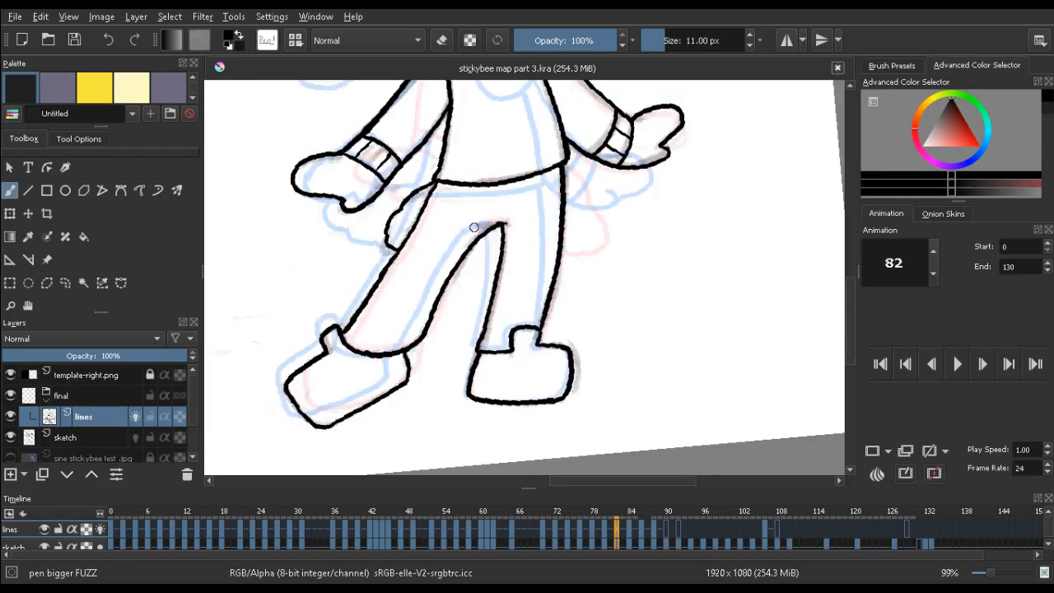
key("Right")
key("Right")
key("Right")
key("Left")
key("Left")
key("Left")
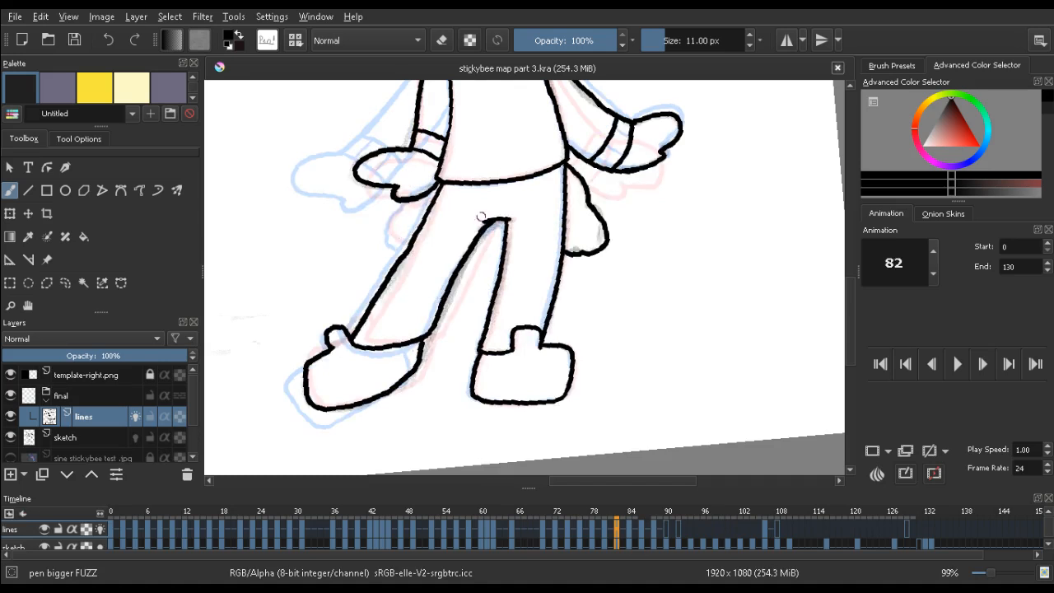
Erase the small rounded shape sticking out behind the left-side hip in frame 84
key("Right")
key("e")
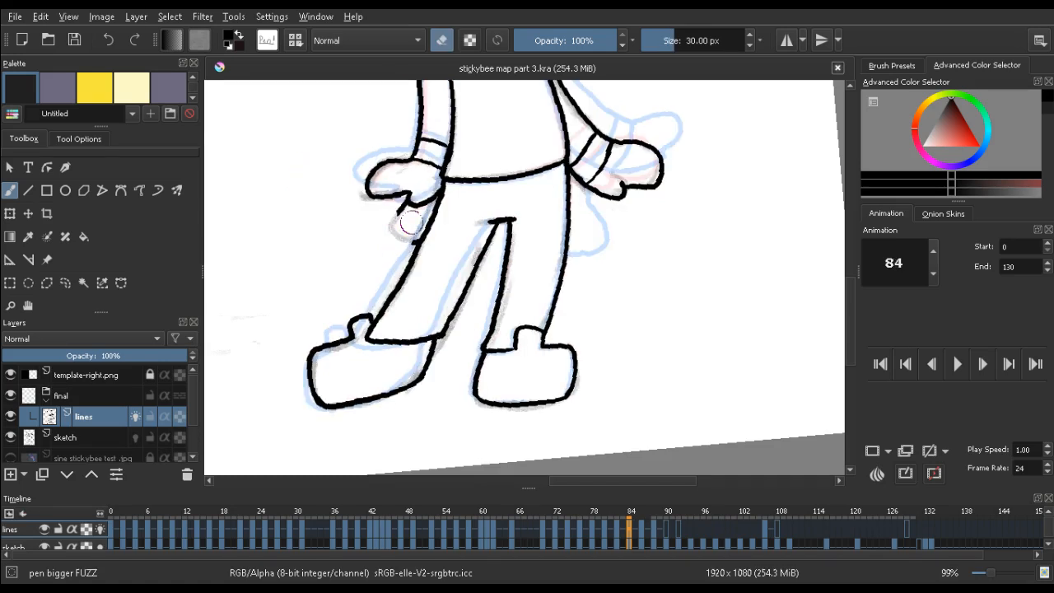
key("e")
Compare the placement of the rounded shape behind the hips across frames 80, 82 and the following frames
key("Left")
key("Left")
key("Left")
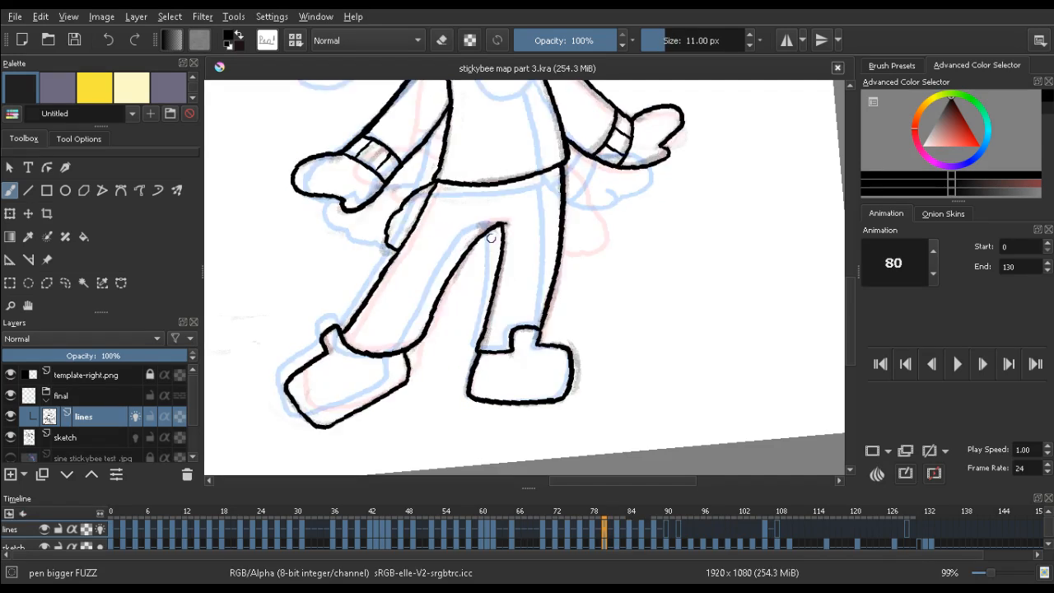
key("Right")
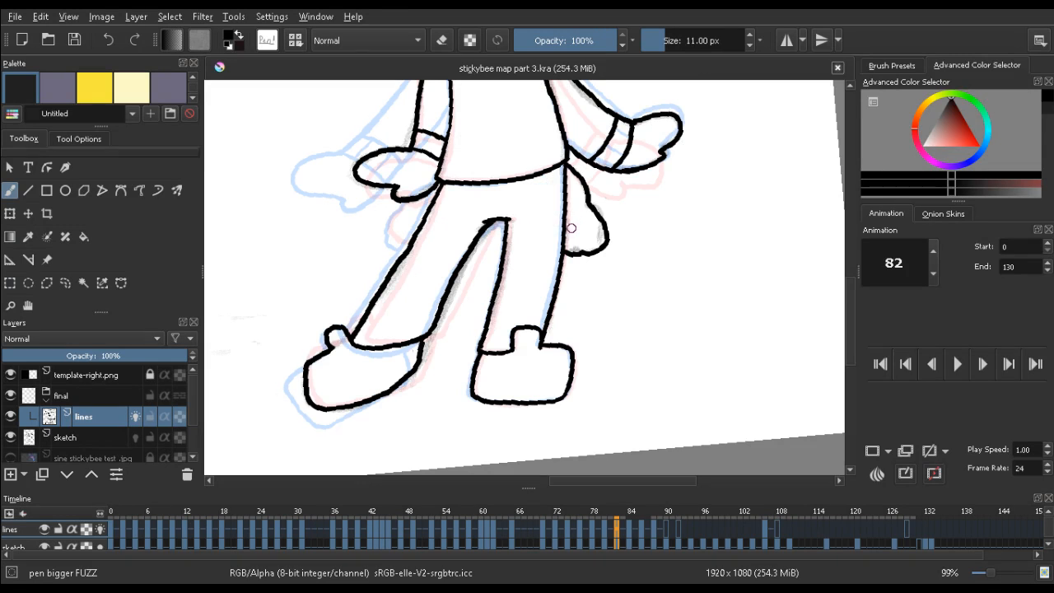
key("Right")
key("Right")
key("Left")
key("Left")
key("Left")
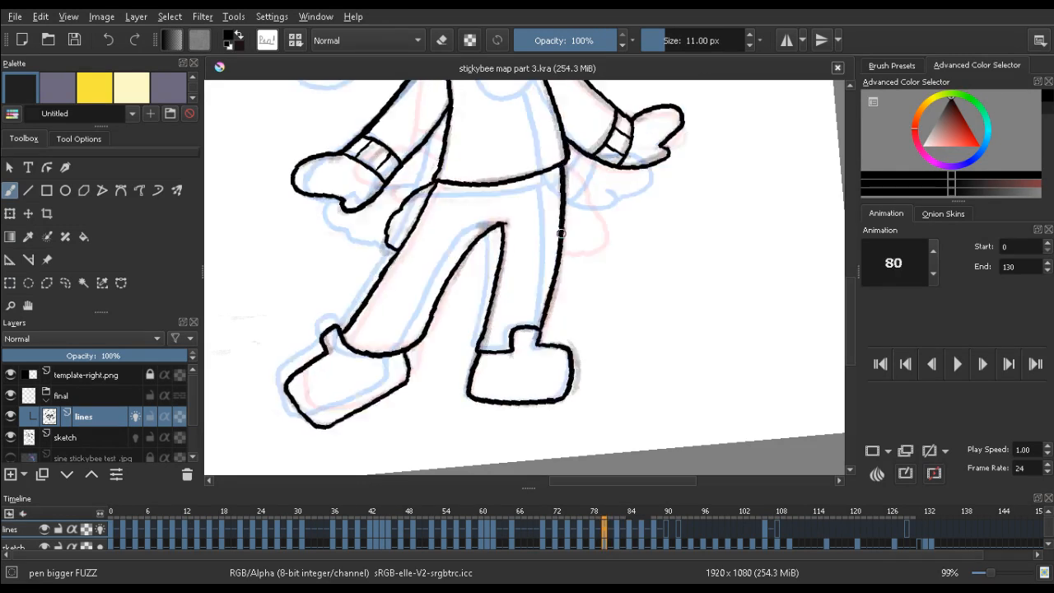
key("Right")
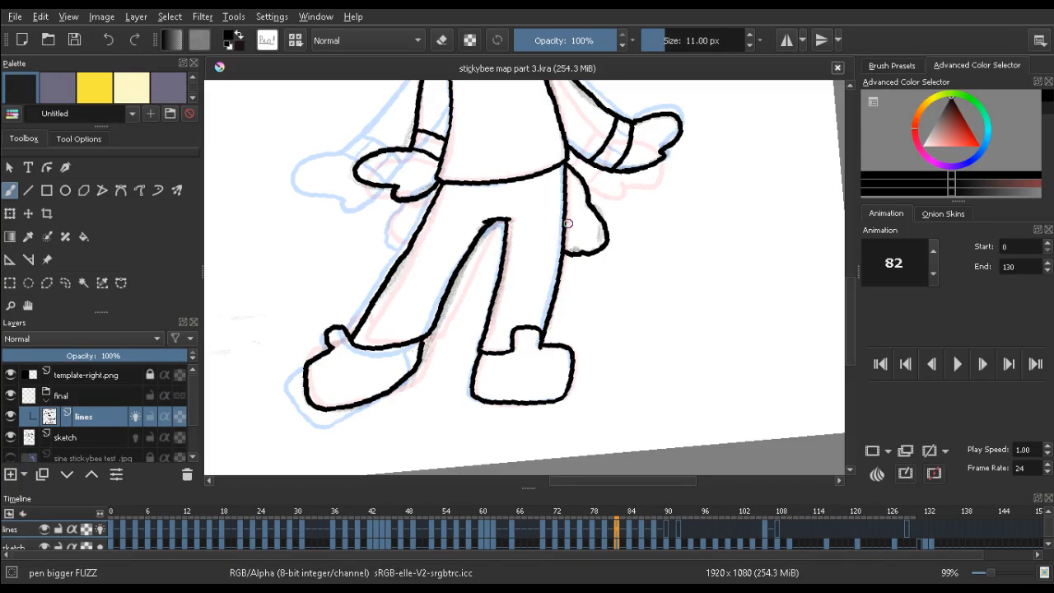
Erase the rounded shape behind the right-side hip in frame 82 and redraw it behind the left-side hip
key("e")
mouse_move(566, 243)
left_mouse_down()
mouse_move(577, 258)
mouse_move(574, 240)
mouse_move(572, 258)
mouse_move(605, 231)
mouse_move(572, 171)
mouse_move(584, 182)
left_mouse_up()
key("e")
key("Left")
key("Left")
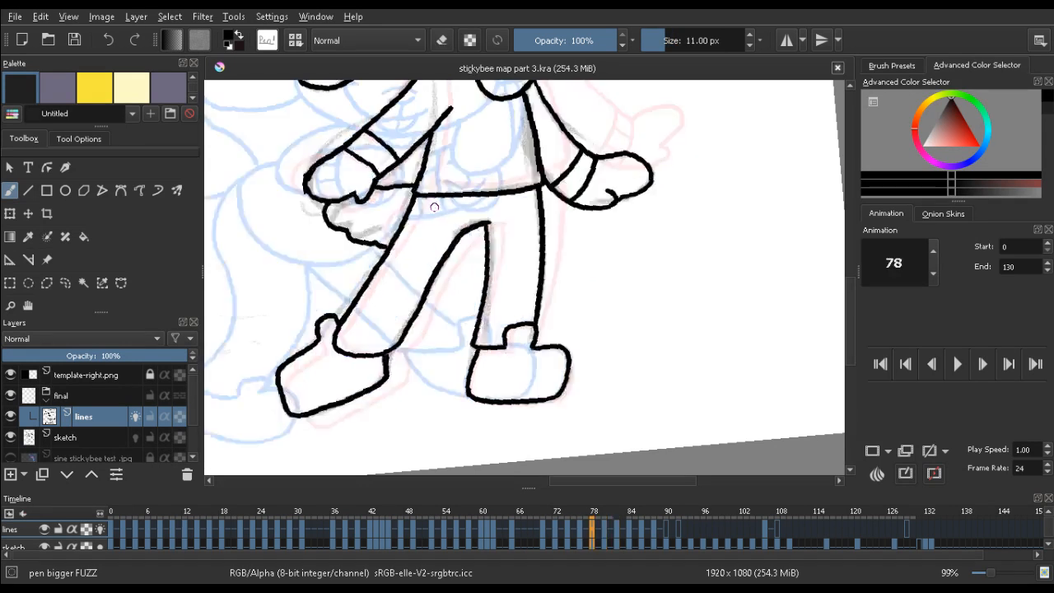
key("Right")
key("Right")
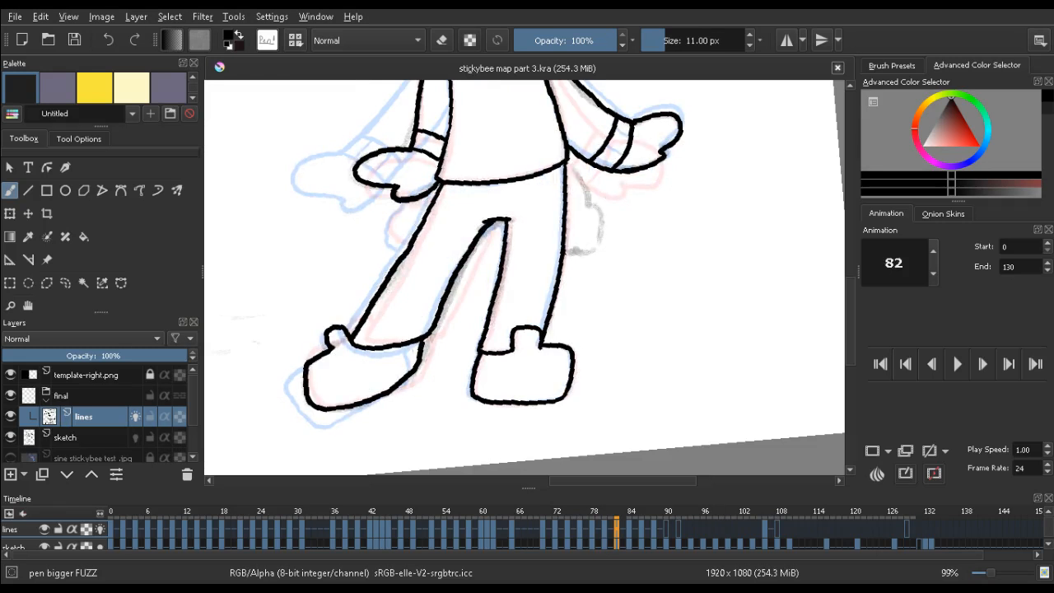
left_click_drag(430, 200, 405, 233)
Ink the left-side leg in frame 86 with its outer edge, trouser hem and inner edge
key("alt+period")
key("alt+period")
key("alt+period")
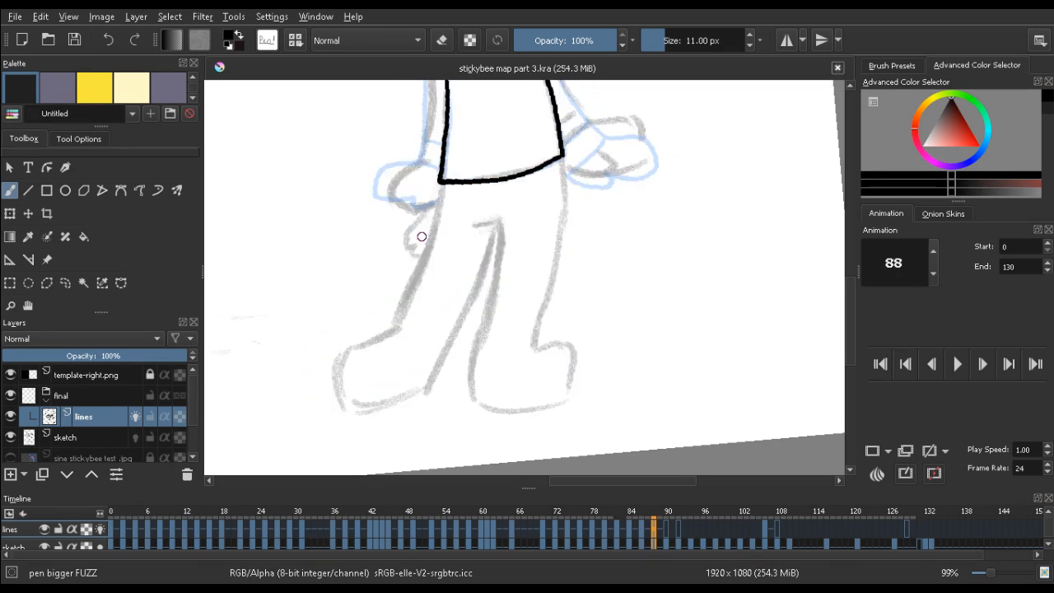
key("alt+comma")
key("alt+comma")
key("alt+period")
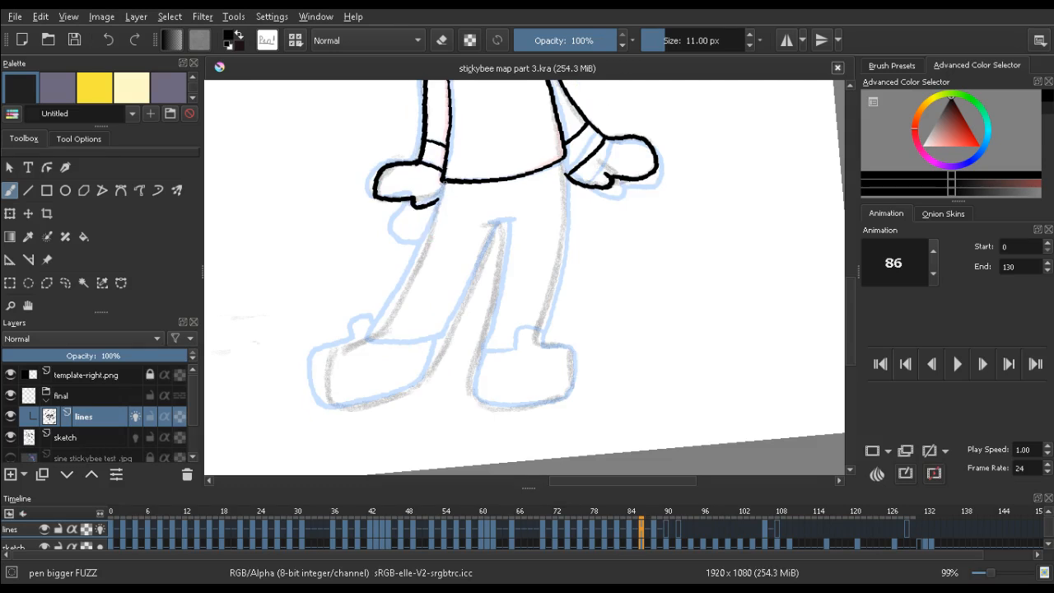
left_click_drag(444, 185, 409, 271)
key("ctrl+z")
mouse_move(445, 182)
left_mouse_down()
mouse_move(380, 335)
mouse_move(431, 338)
mouse_move(457, 326)
mouse_move(486, 240)
left_mouse_up()
key("ctrl+z")
left_click_drag(456, 332, 498, 225)
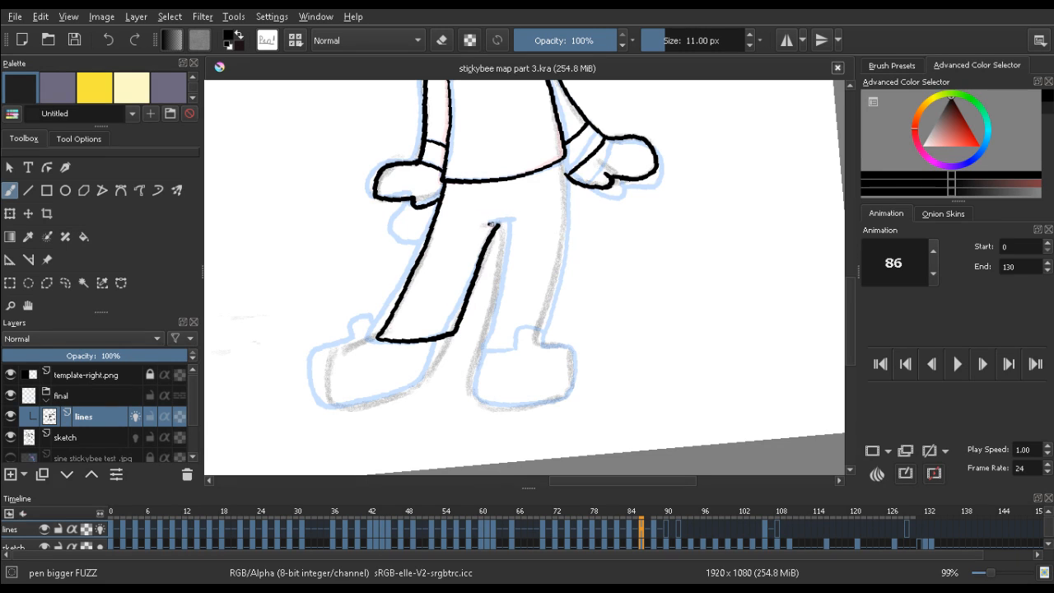
Ink the short crotch line at the top of the left-side leg's inner edge in frame 86, comparing it with frame 84
key("ctrl+z")
mouse_move(495, 222)
left_mouse_down()
mouse_move(514, 221)
mouse_move(502, 222)
left_mouse_up()
key("Left")
key("Left")
key("Right")
key("Right")
key("ctrl+z")
key("ctrl+z")
key("Left")
key("Left")
key("Right")
key("Right")
mouse_move(510, 220)
left_mouse_down()
mouse_move(489, 222)
mouse_move(500, 227)
left_mouse_up()
Clean up the left-side trouser hem corner in frame 86 and ink the small tab on top of that shoe
key("e")
key("e")
key("comma")
key("period")
key("ctrl+z")
key("e")
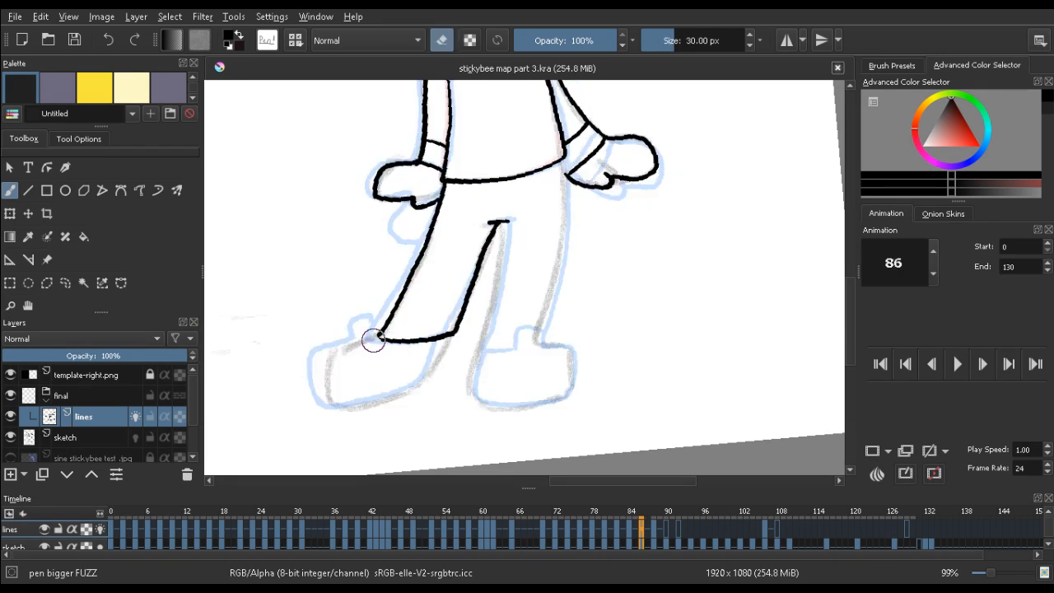
key("e")
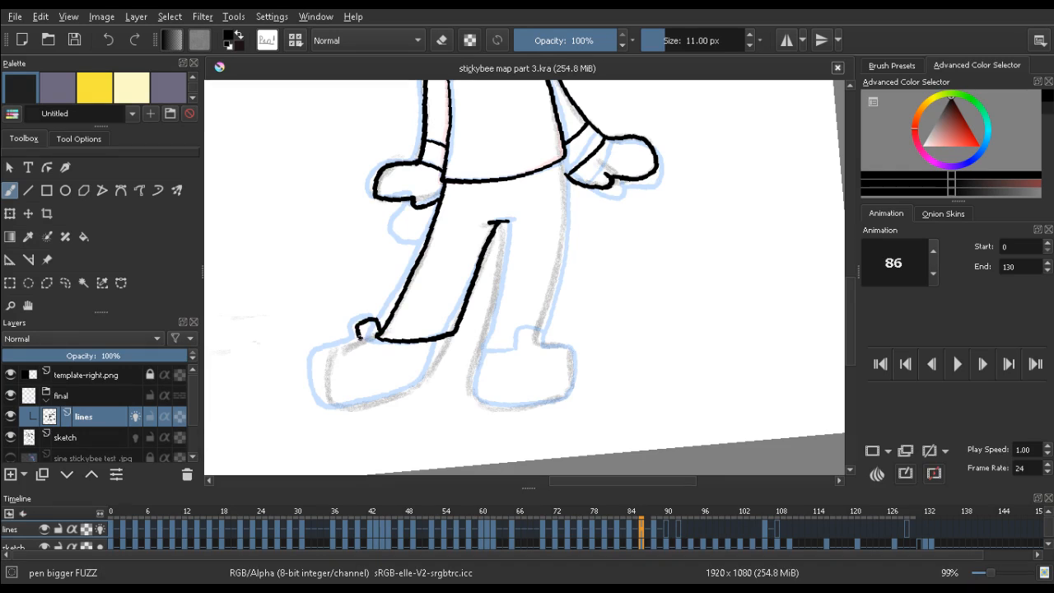
key("comma")
key("period")
Ink the left-side shoe's toe, heel and sole in frame 86 to close its outline
mouse_move(363, 340)
left_mouse_down()
mouse_move(341, 347)
mouse_move(327, 380)
mouse_move(337, 405)
left_mouse_up()
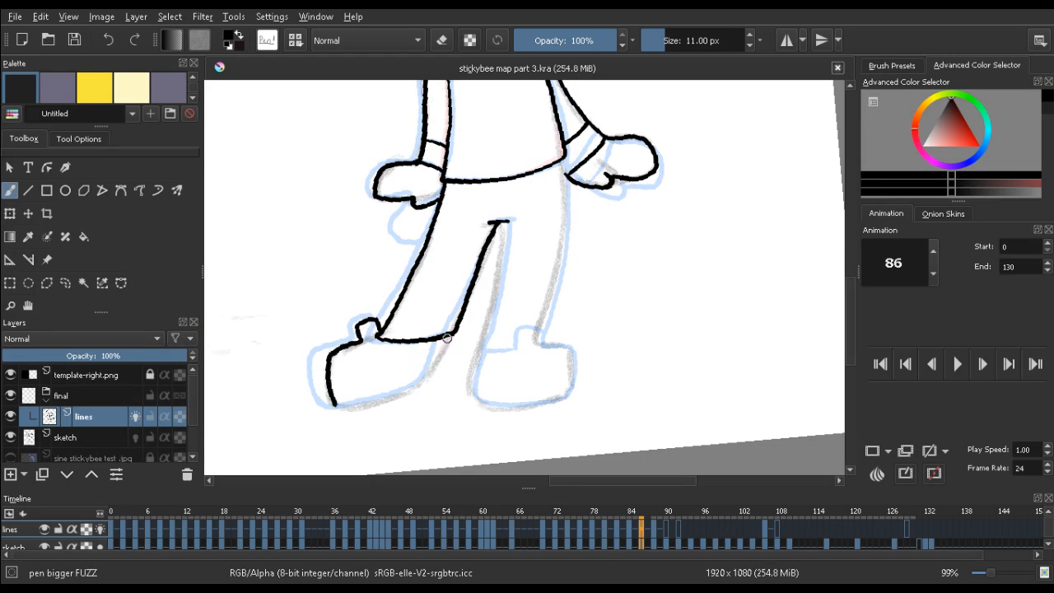
left_click_drag(444, 346, 421, 376)
mouse_move(260, 353)
left_mouse_down()
mouse_move(370, 184)
mouse_move(408, 148)
left_mouse_up()
left_click_drag(340, 166, 354, 307)
left_click_drag(302, 247, 330, 178)
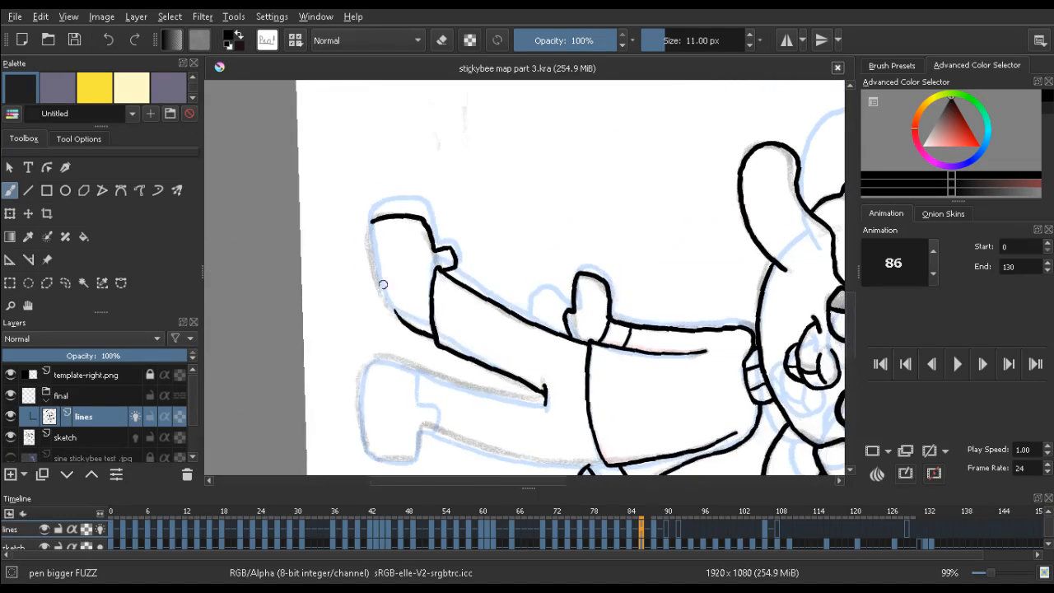
left_click_drag(388, 305, 368, 230)
key("e")
key("e")
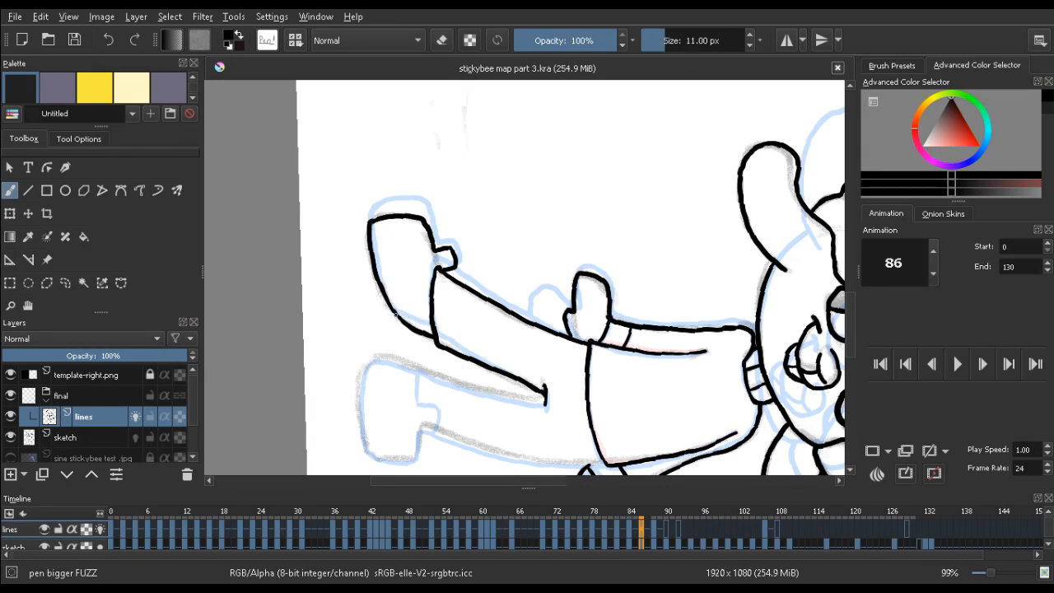
Ink the outer edge of the right-side leg in frame 86 from the shirt hem down to the shoe
left_click_drag(450, 209, 388, 317)
left_click_drag(528, 302, 409, 217)
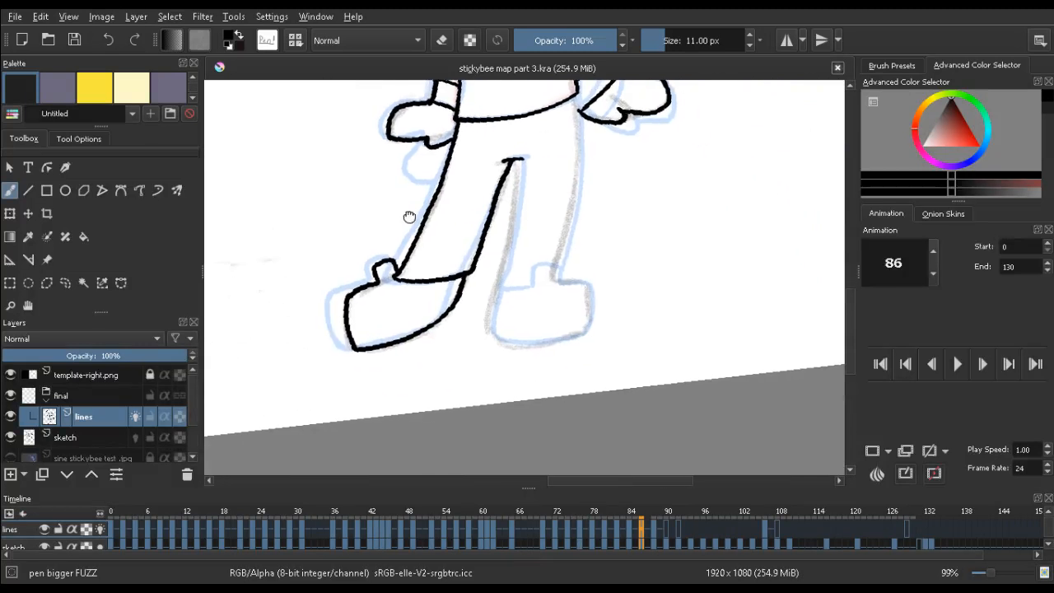
left_click_drag(524, 163, 483, 205)
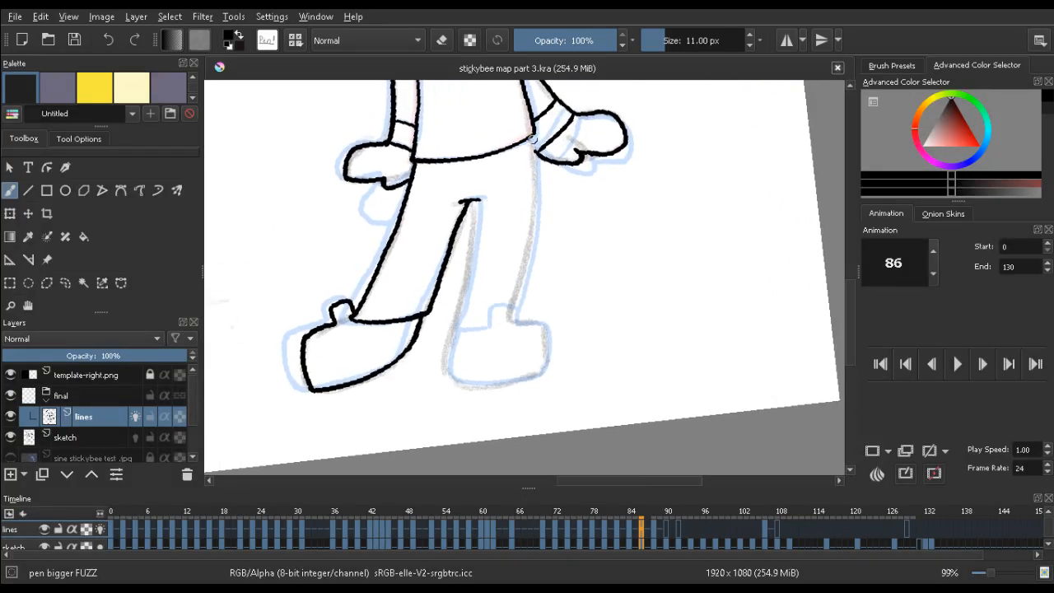
mouse_move(531, 136)
left_mouse_down()
mouse_move(537, 212)
mouse_move(511, 310)
left_mouse_up()
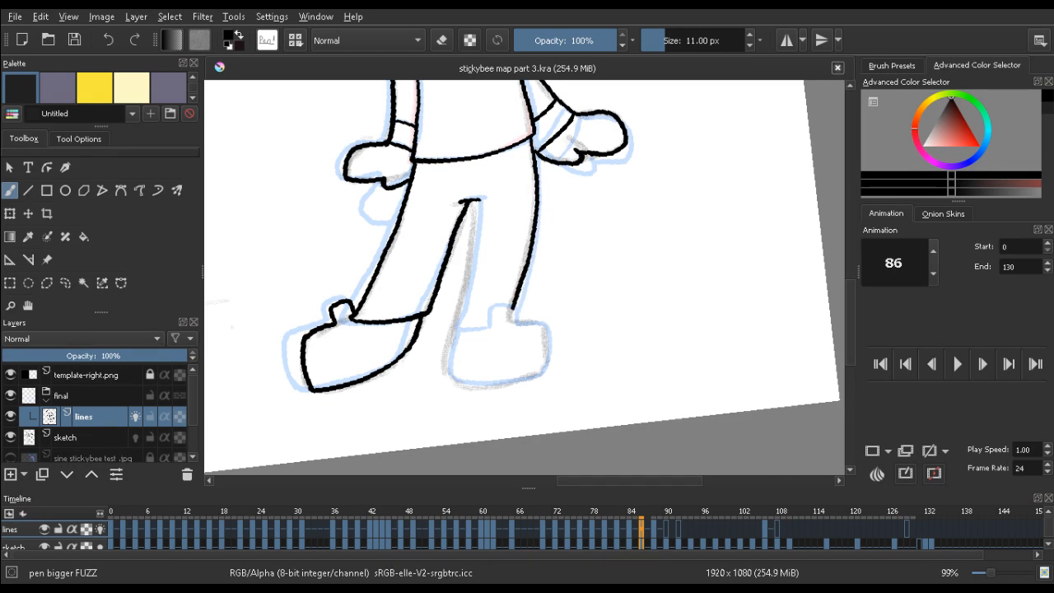
Examine the position of the right-side leg and shoe across frames 78 to 92
key("Left")
key("Left")
key("Left")
key("Left")
key("Left")
key("Left")
key("Left")
key("Left")
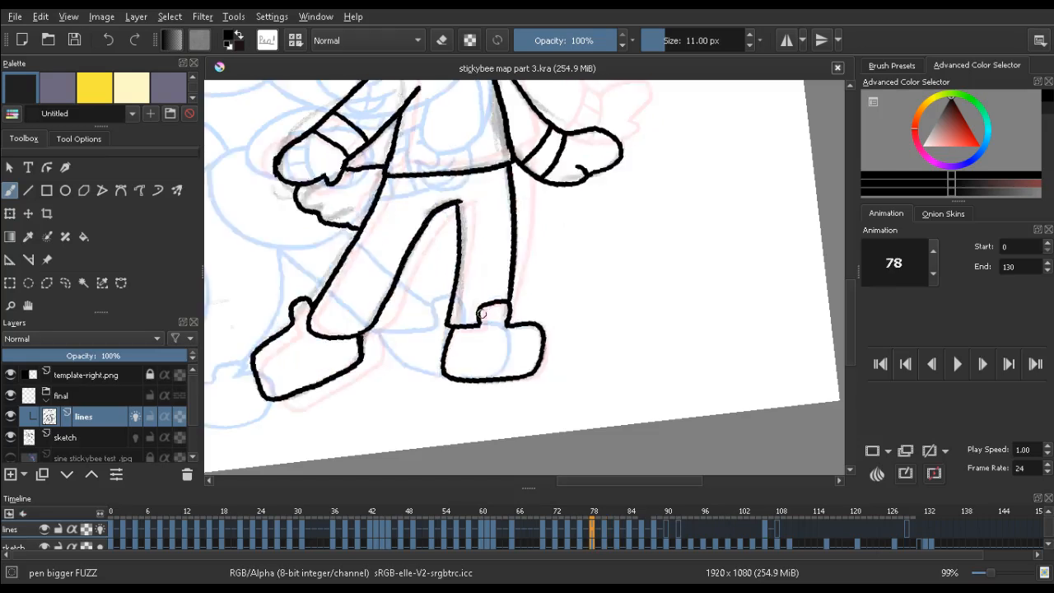
key("Right")
key("Right")
key("Right")
key("Right")
key("Right")
key("Right")
key("Right")
key("Right")
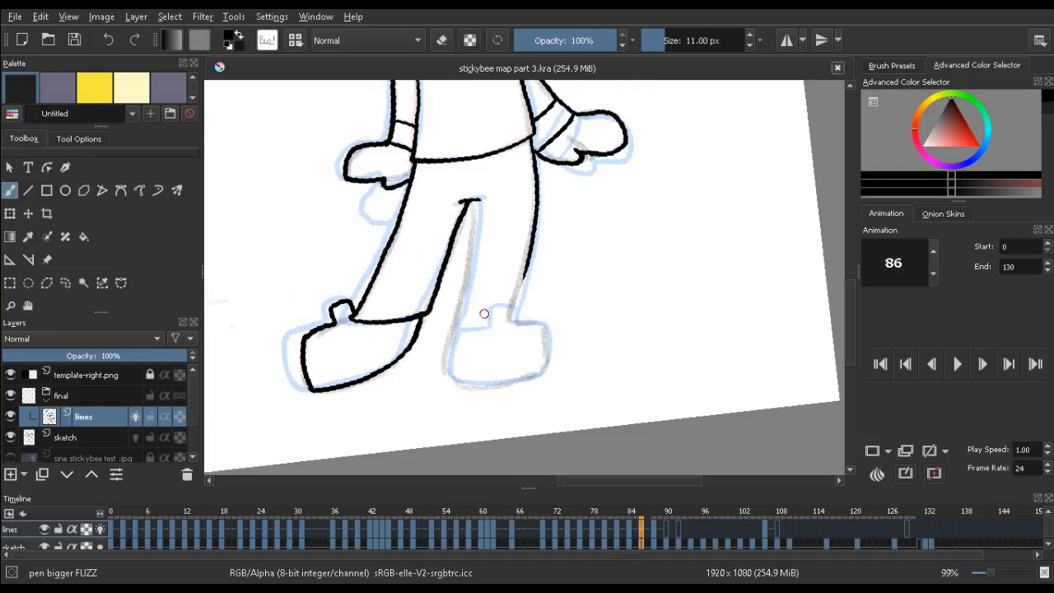
key("Right")
key("Right")
key("Right")
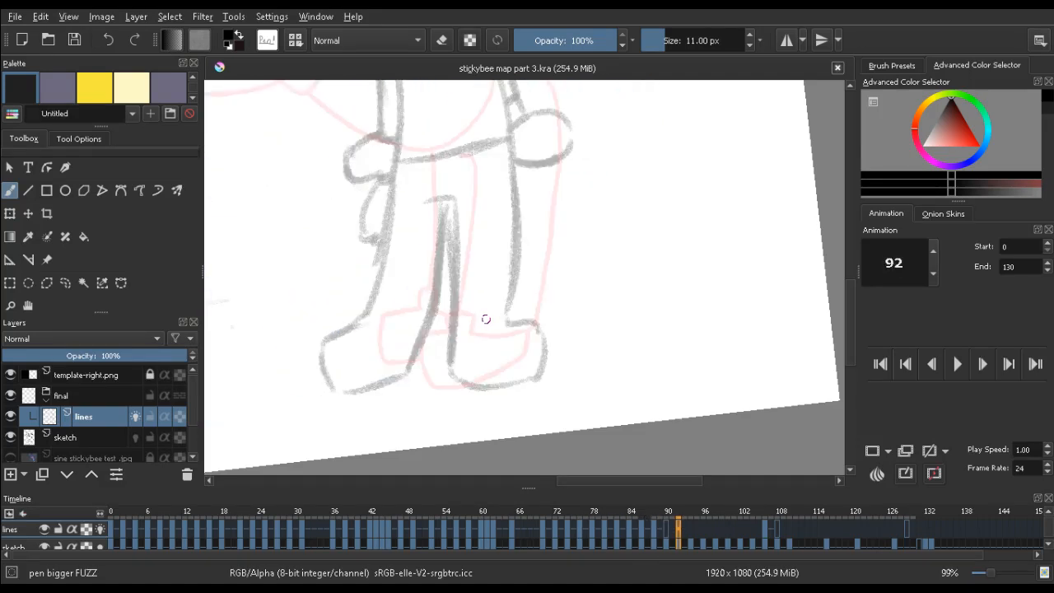
key("Left")
key("Left")
key("Left")
key("Left")
key("Left")
key("Left")
key("Left")
key("Right")
key("Right")
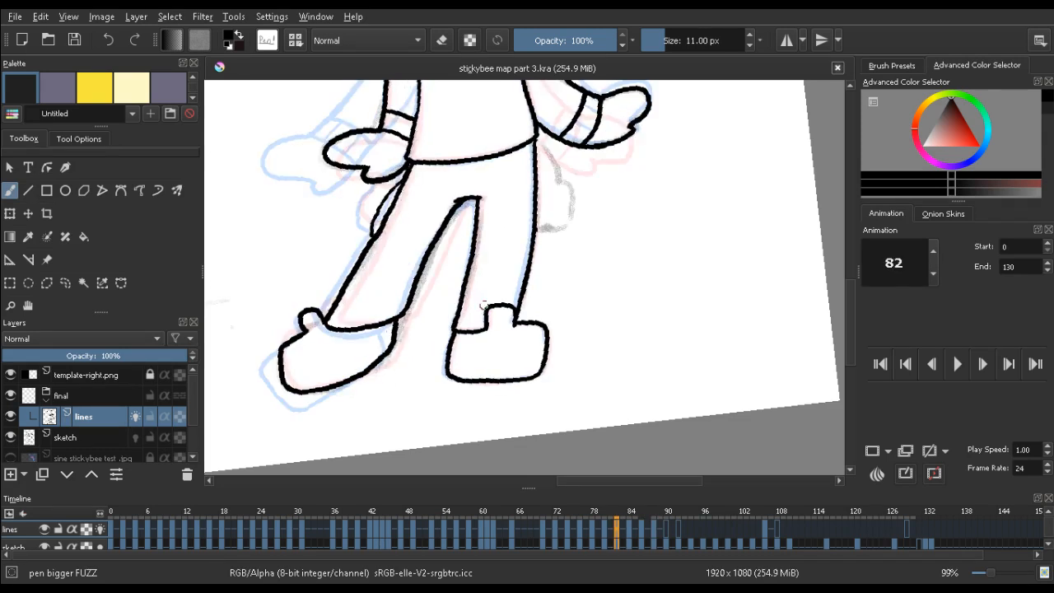
key("Right")
key("Right")
Ink the tab on top of the right-side shoe in frame 86 and join the leg's outer edge to it
left_click_drag(488, 307, 487, 327)
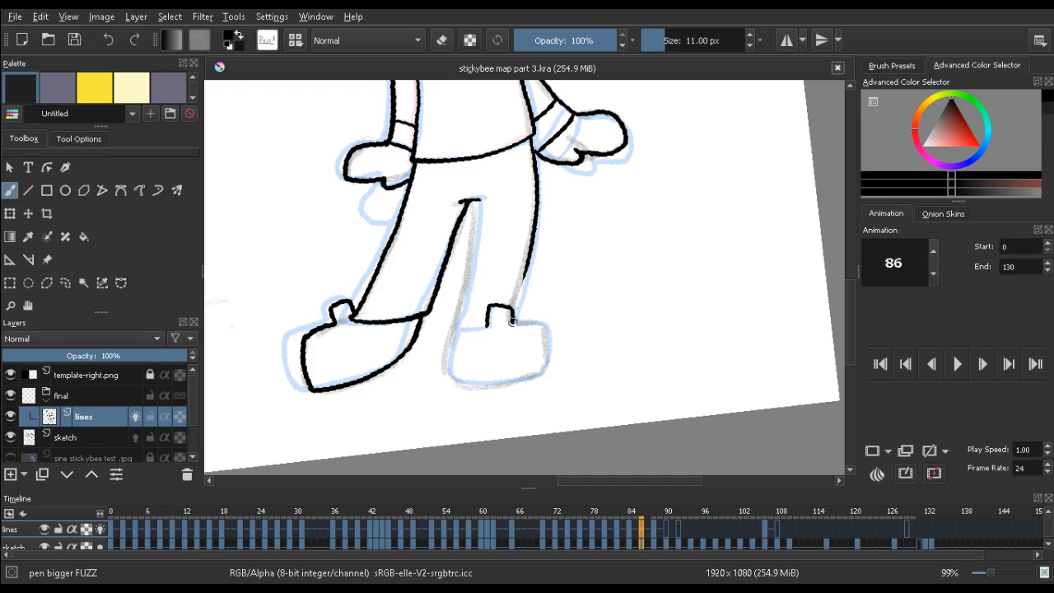
key("Left")
key("Left")
key("Right")
key("Right")
left_click_drag(513, 303, 531, 259)
left_click_drag(513, 308, 528, 247)
Ink the right-side leg's inner edge and hem and begin the shoe outline in frame 86, comparing with frame 84
left_click_drag(457, 307, 472, 214)
key("Left")
key("Left")
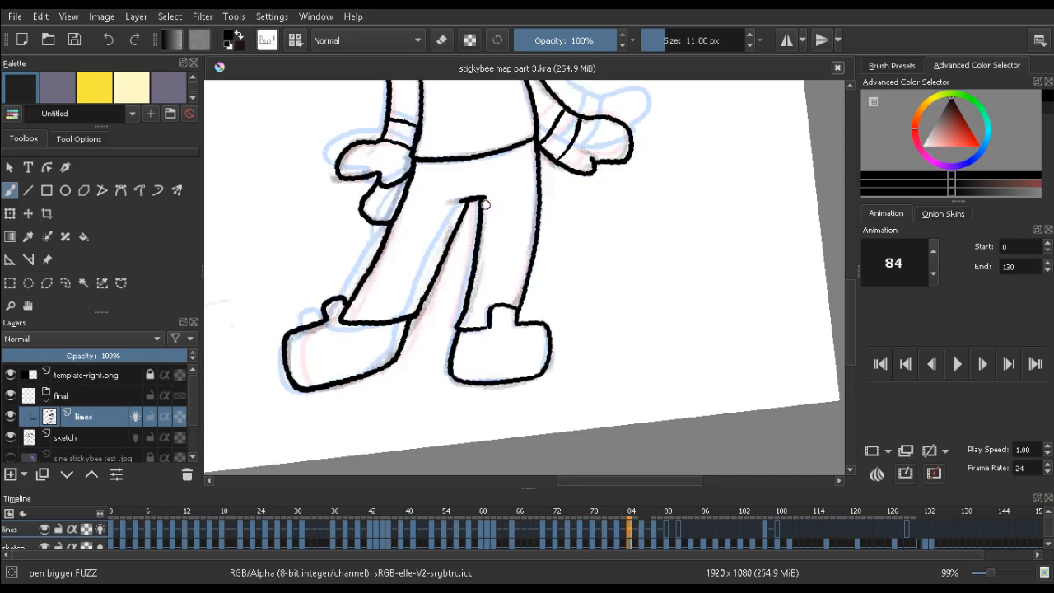
key("Right")
key("Right")
key("Left")
key("Left")
key("Right")
key("Right")
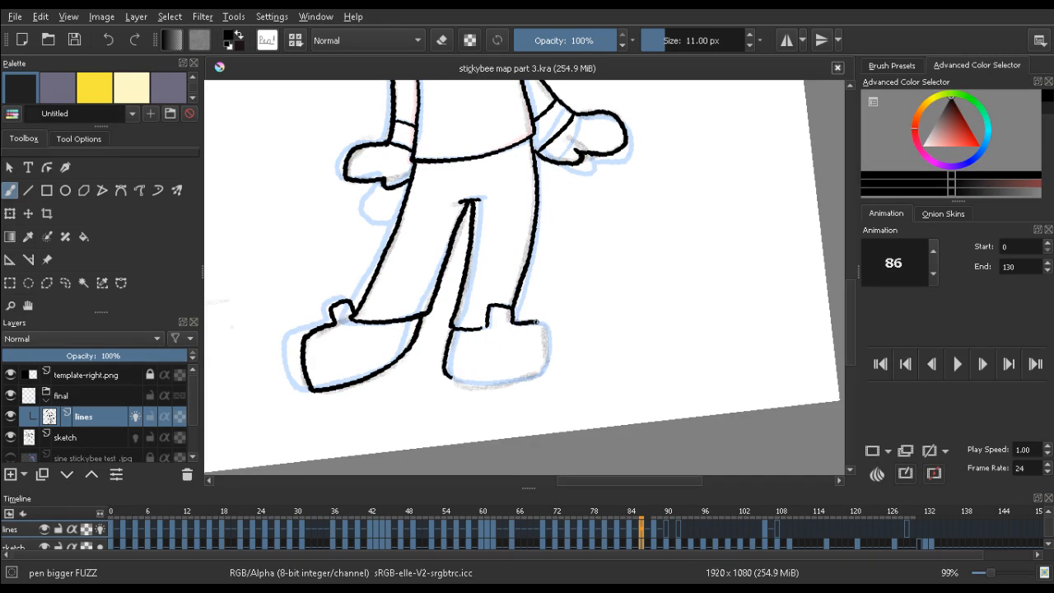
Ink the remaining side and sole of the right-side shoe in frame 86, then compare it with the preceding frames
left_click_drag(546, 328, 543, 371)
left_click_drag(320, 336, 474, 89)
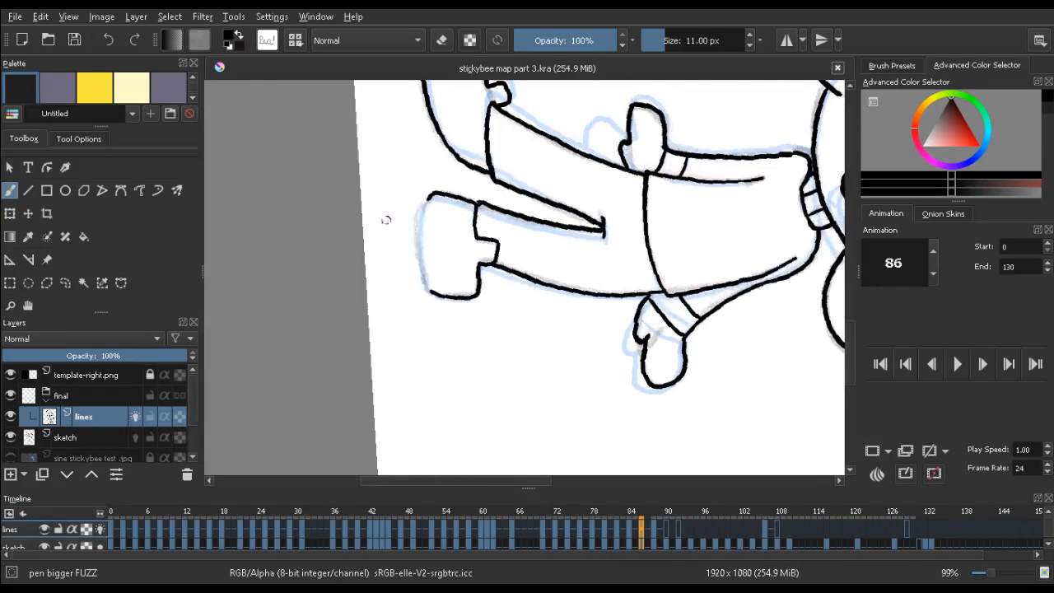
key("e")
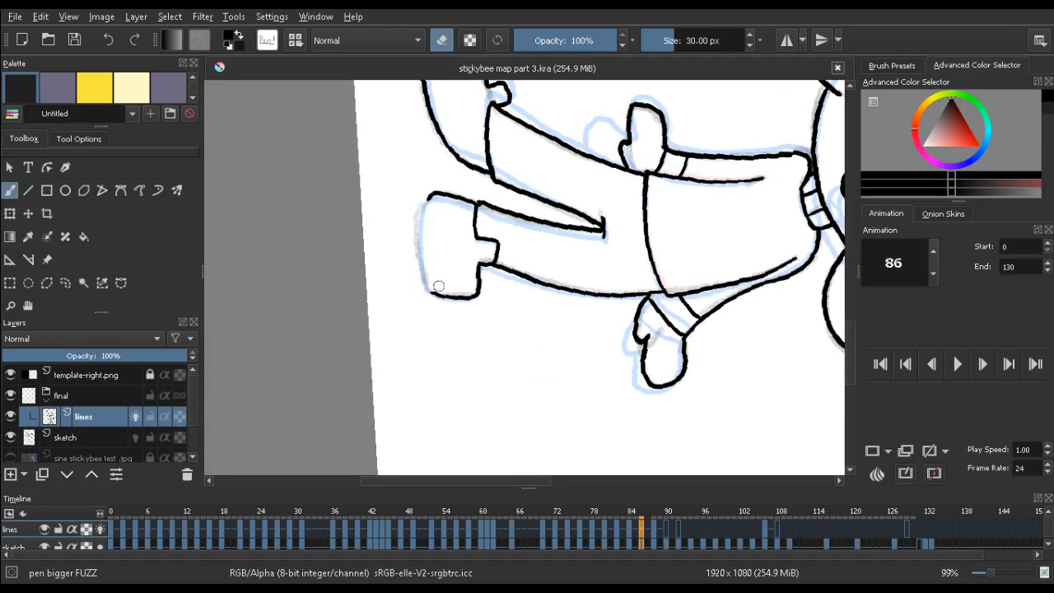
key("e")
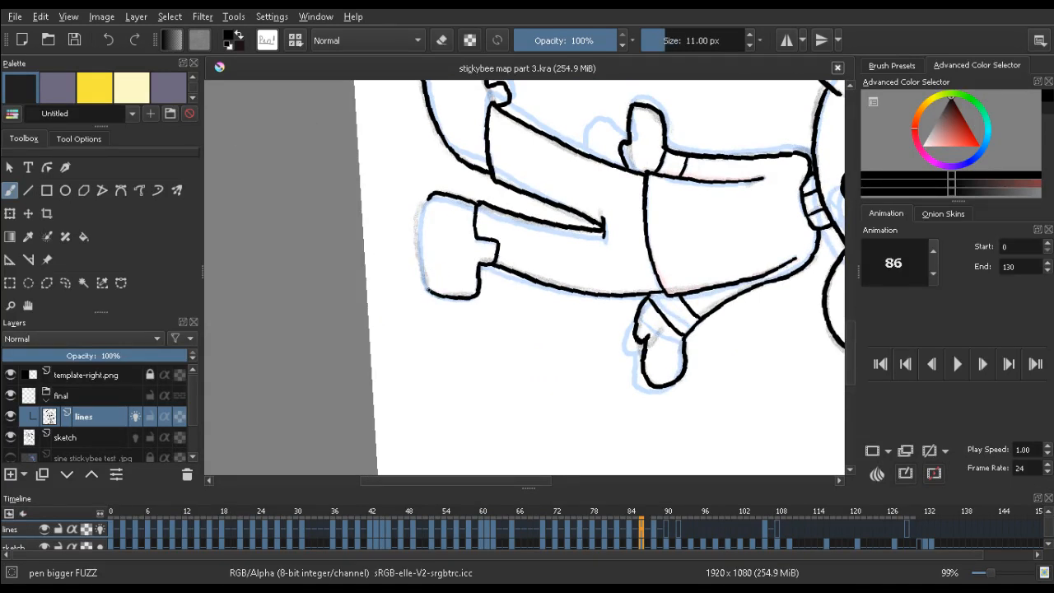
key("ctrl+z")
left_click_drag(427, 290, 418, 250)
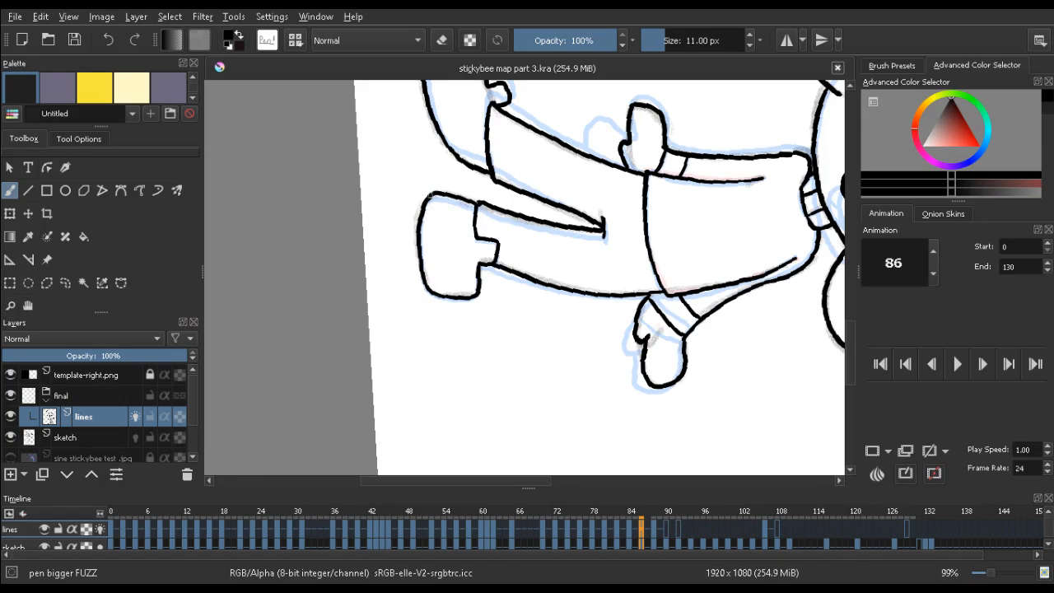
key("Left")
key("Left")
key("Left")
key("Left")
key("Right")
key("Right")
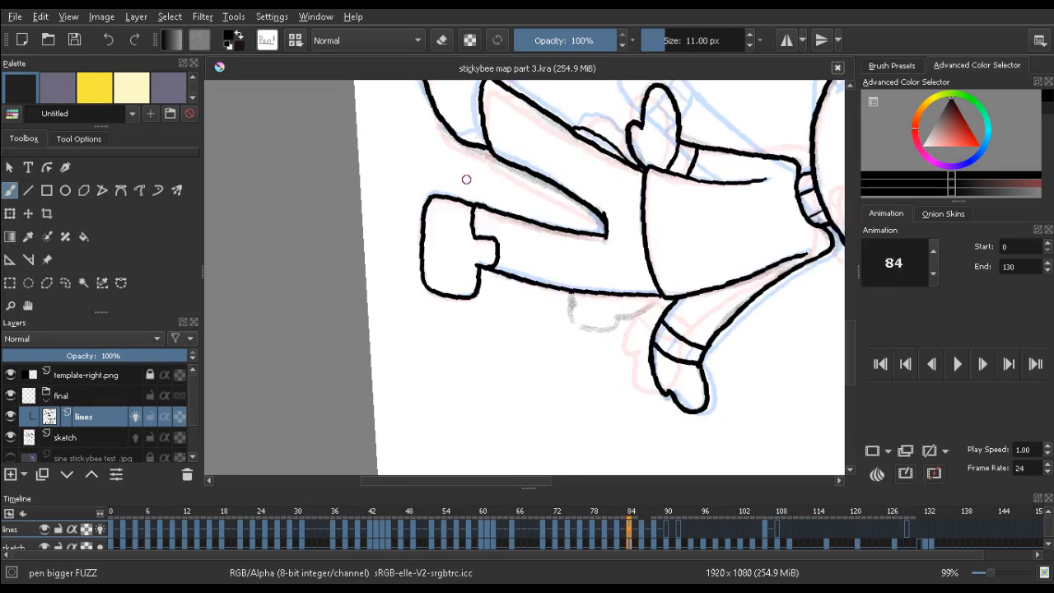
Show the whole canvas and hide the sketch layer and onion skins so only the line art is displayed
left_click_drag(458, 179, 301, 278)
scroll(330, 280, "down", 10)
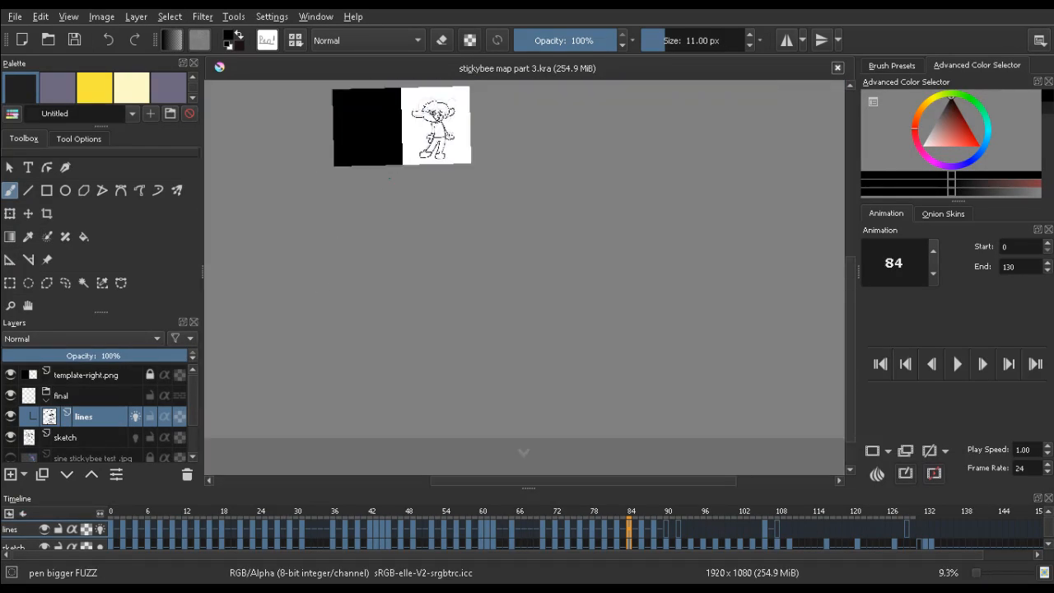
scroll(393, 272, "up", 5)
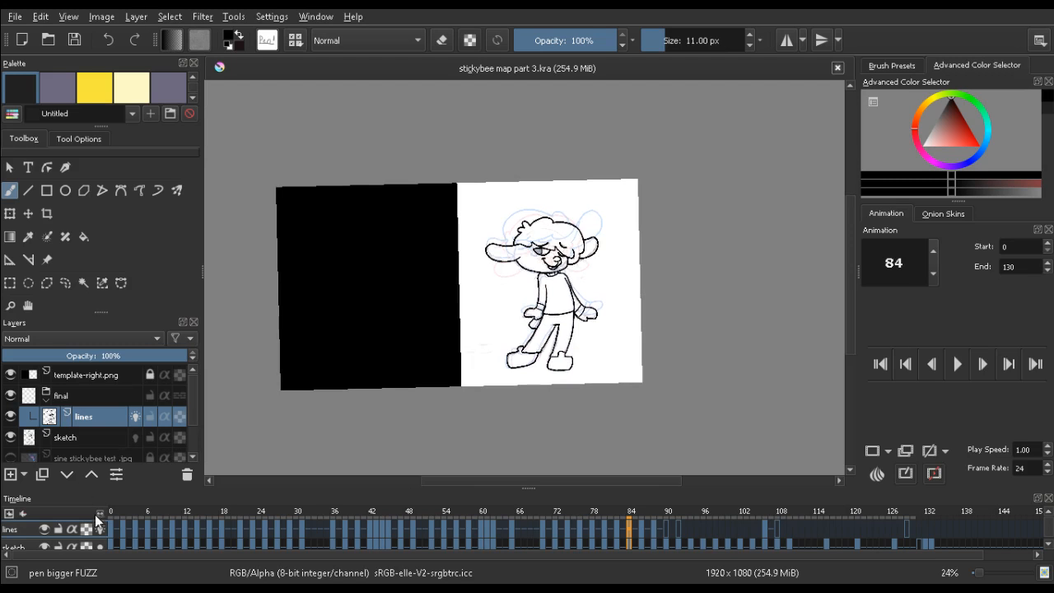
left_click(44, 546)
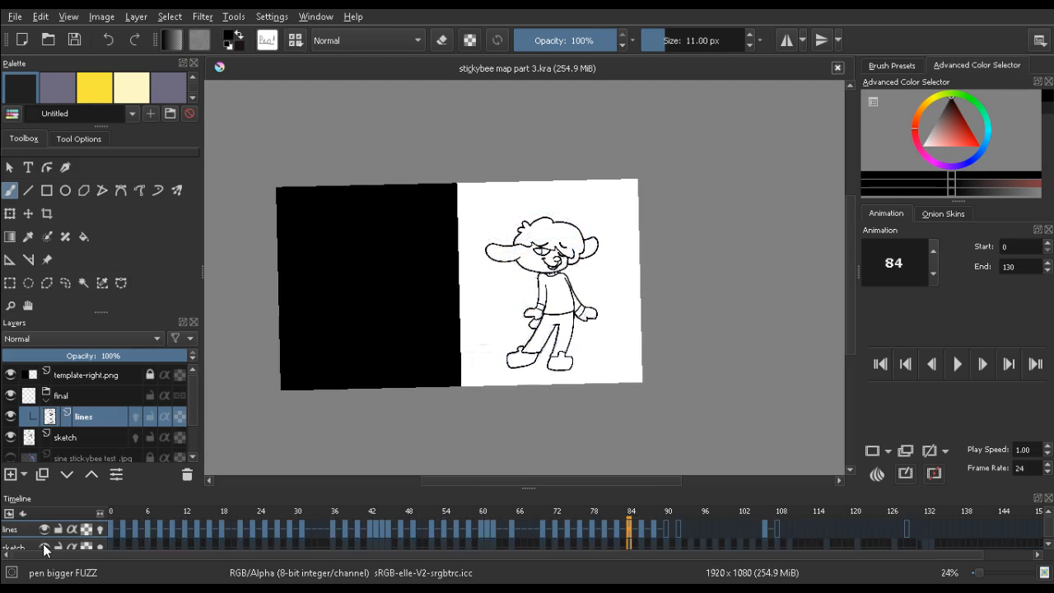
Play the line animation several times from the beginning of the timeline to review its motion
left_click(129, 512)
key("Left")
key("Left")
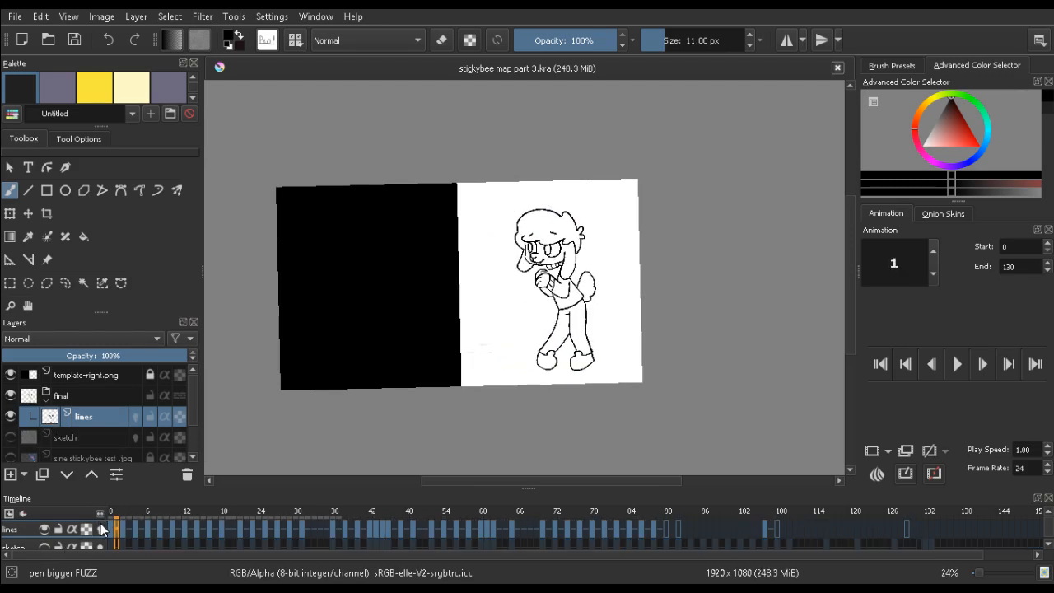
key("space")
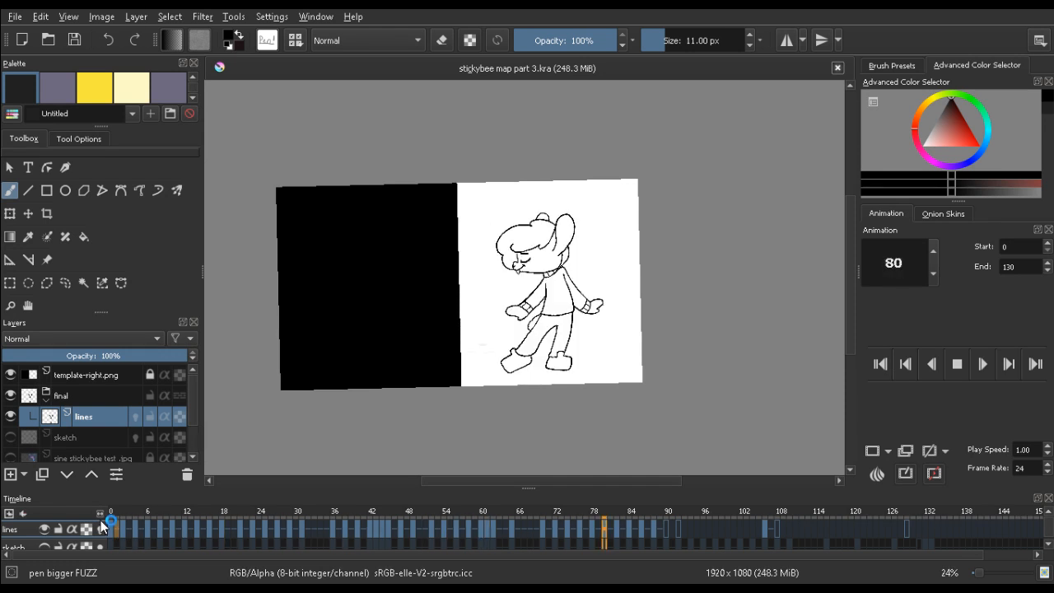
key("space")
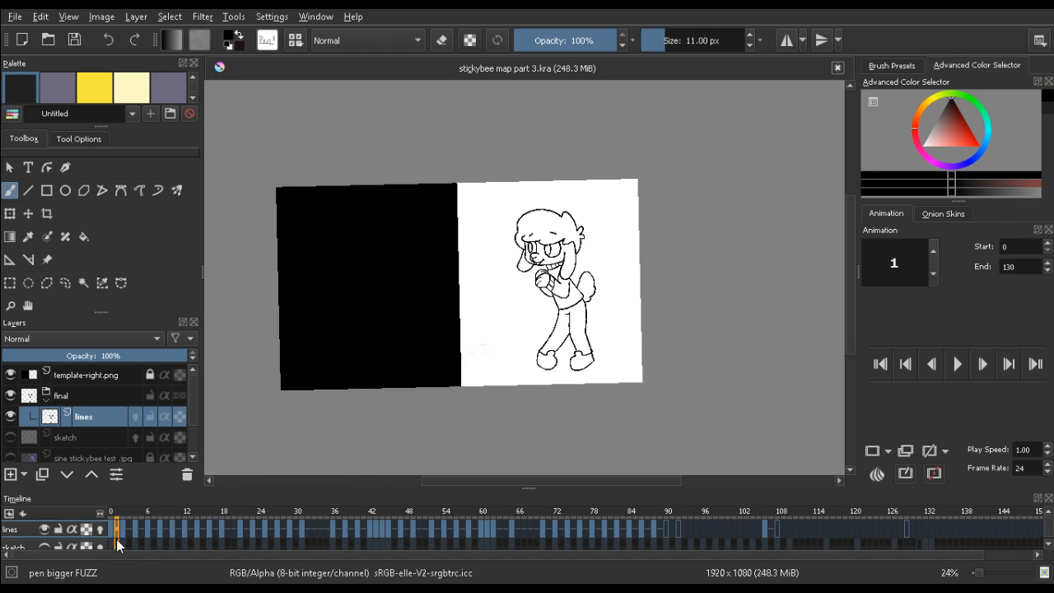
left_click(110, 518)
key("space")
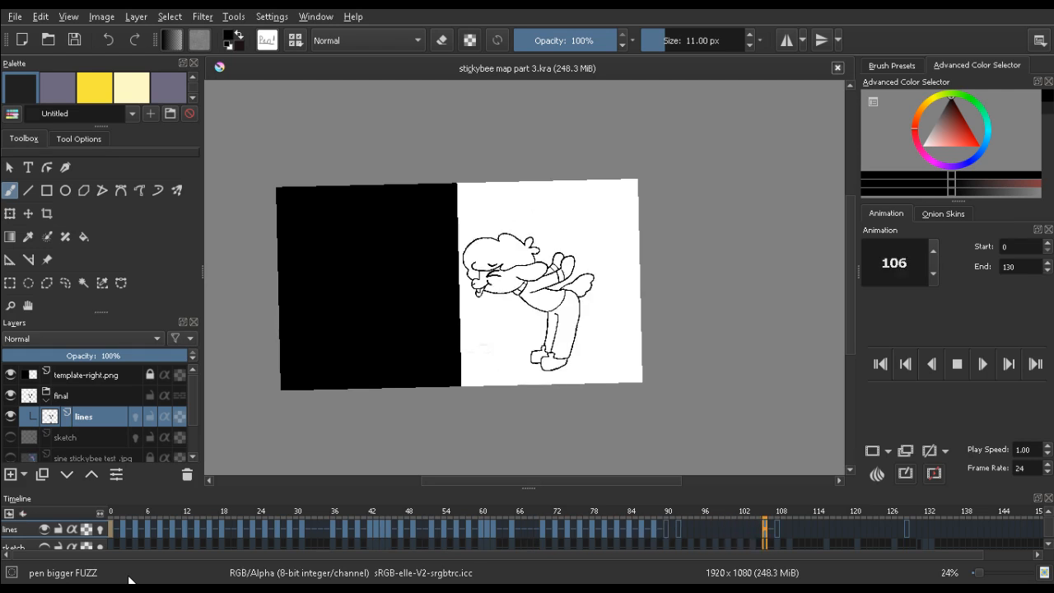
key("space")
key("space")
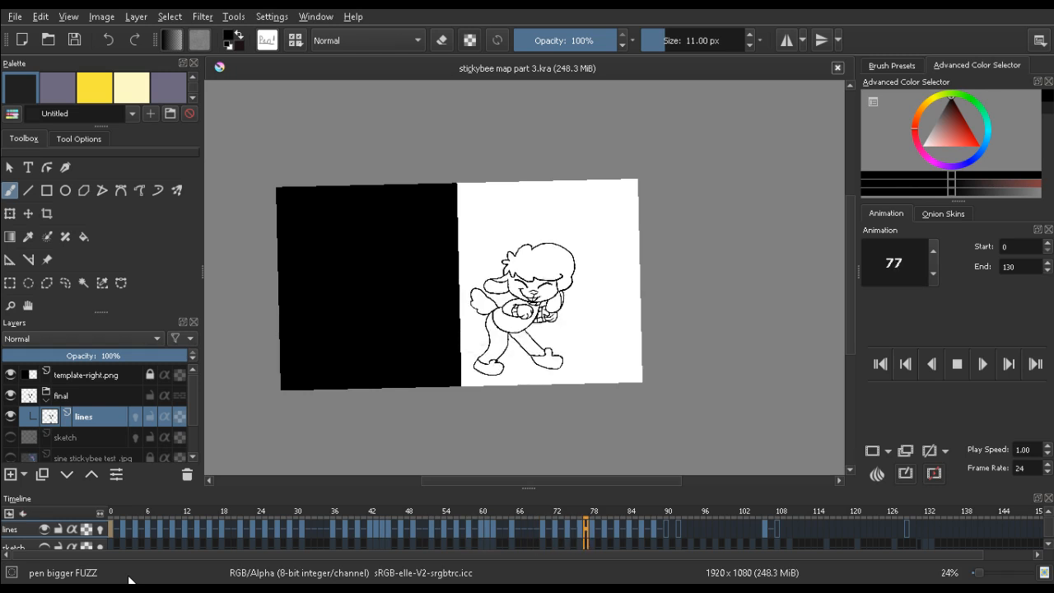
key("space")
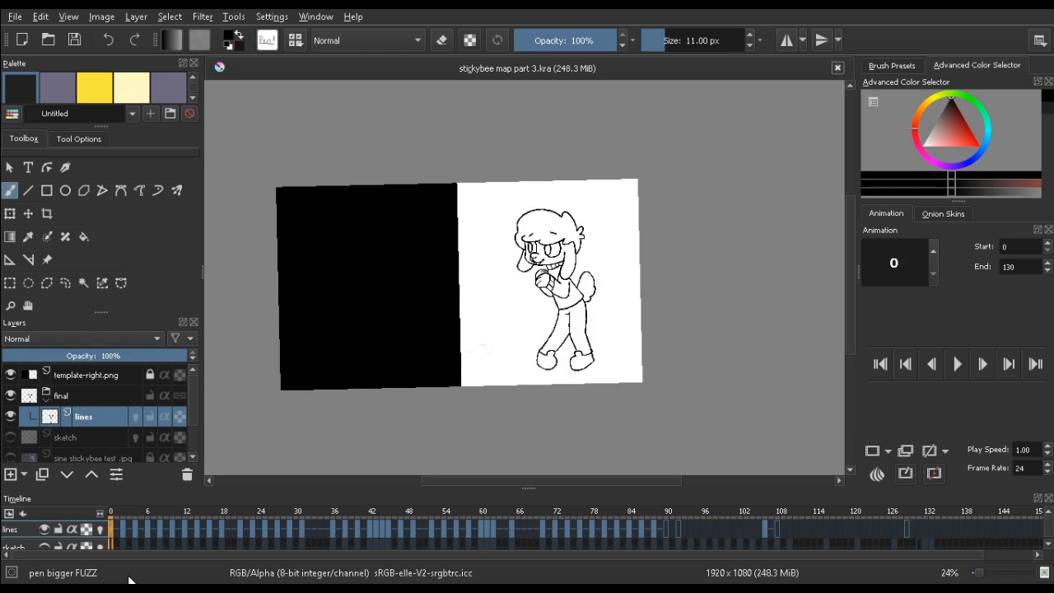
key("space")
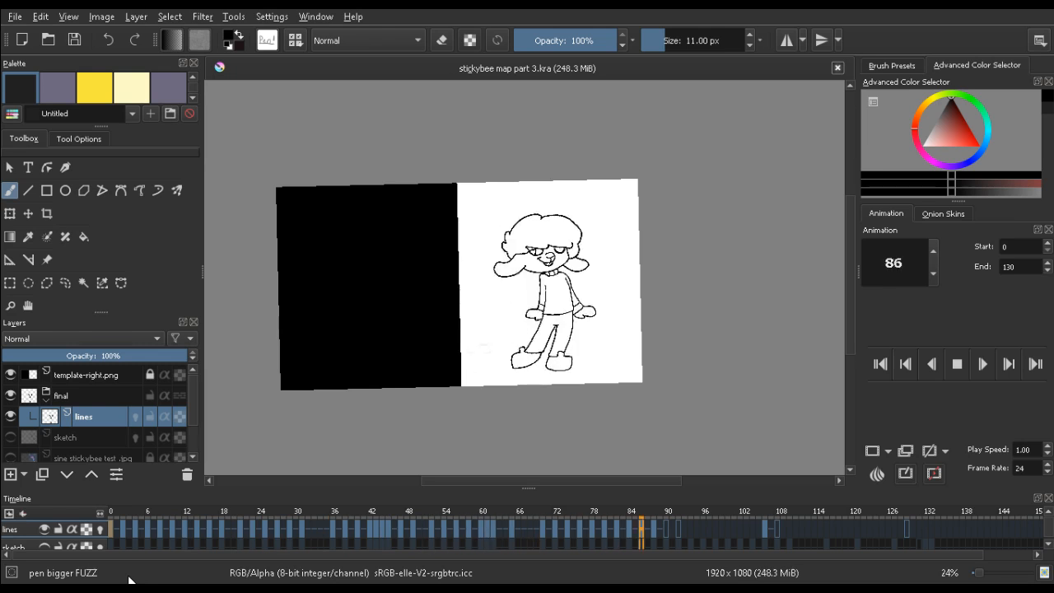
Stop the playback, go to frame 88 and make the sketch layer visible around the unfinished body lines
key("space")
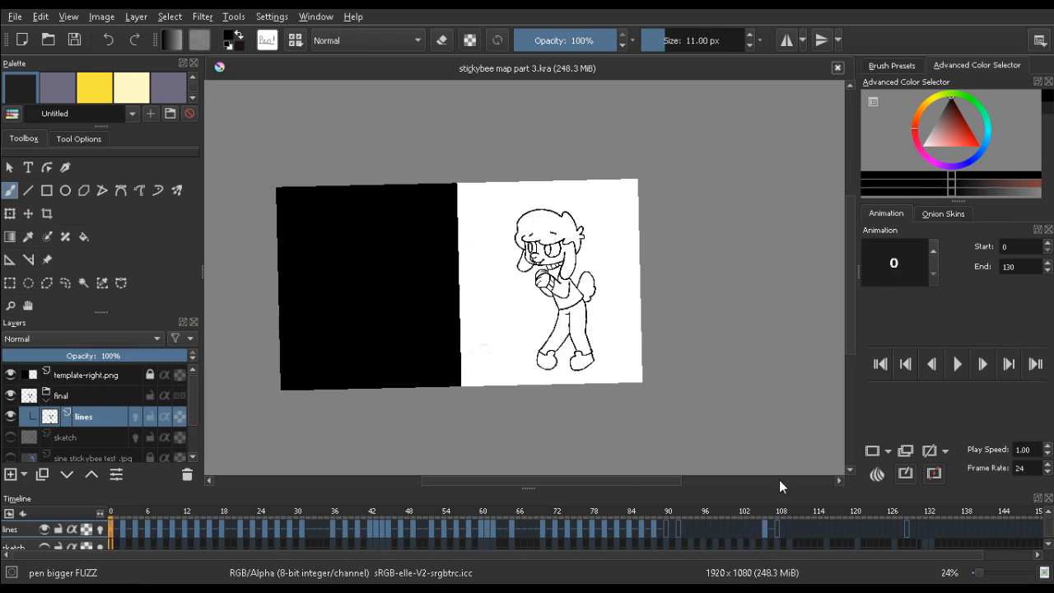
left_click(659, 514)
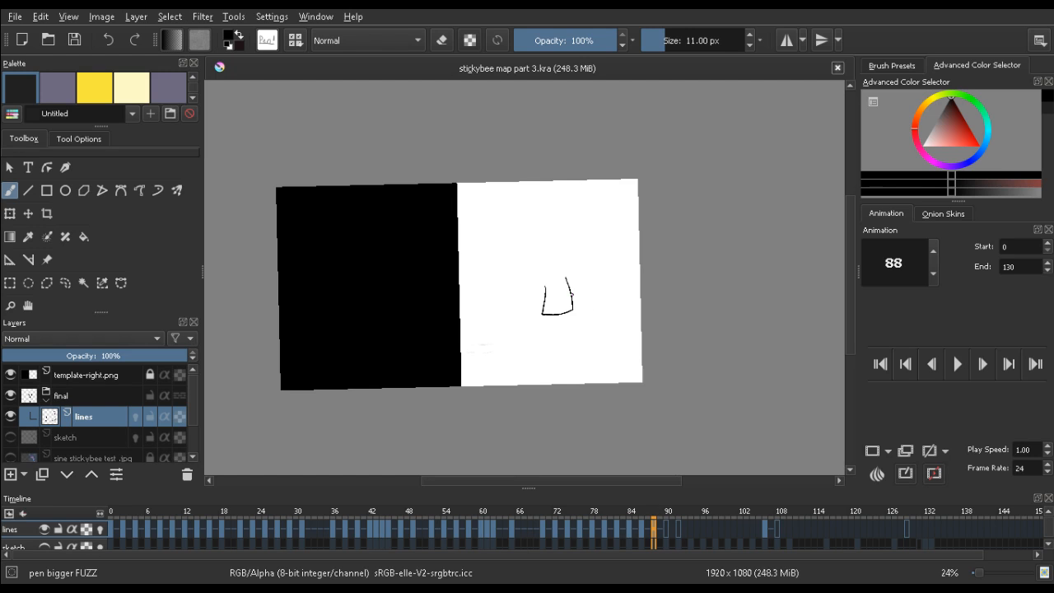
scroll(543, 292, "up", 4)
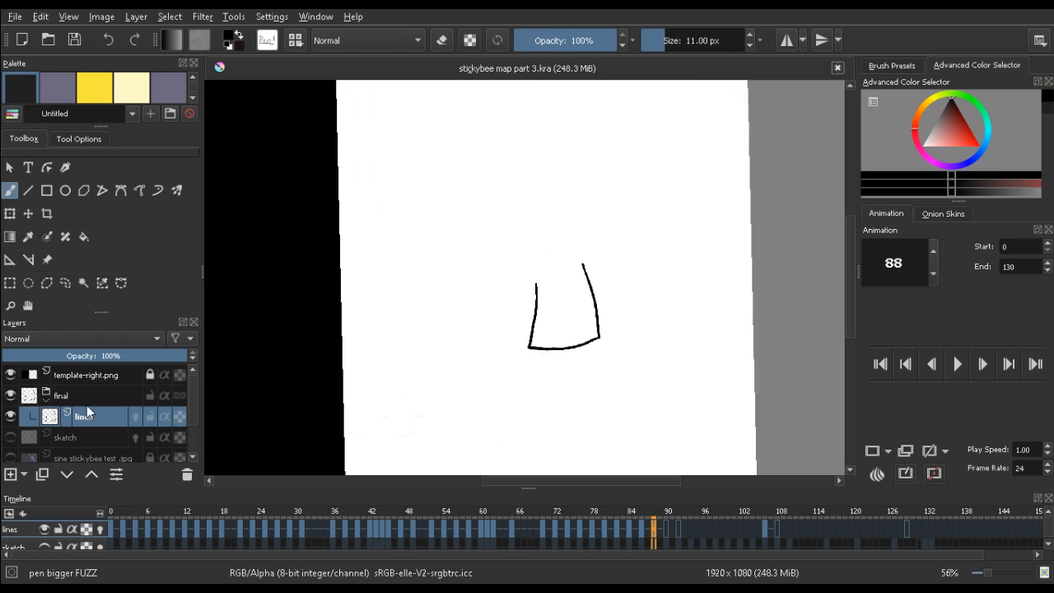
left_click(10, 438)
left_click_drag(533, 268, 508, 258)
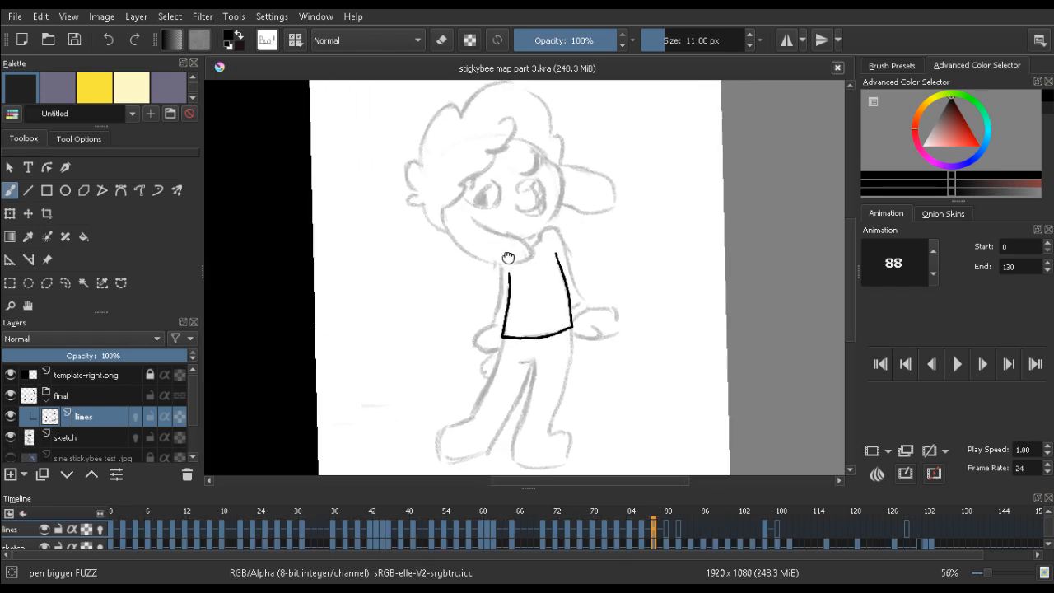
scroll(515, 243, "up", 2)
Ink the rounded nose outline over the sketch in frame 88, comparing its placement with frame 86
key("Left")
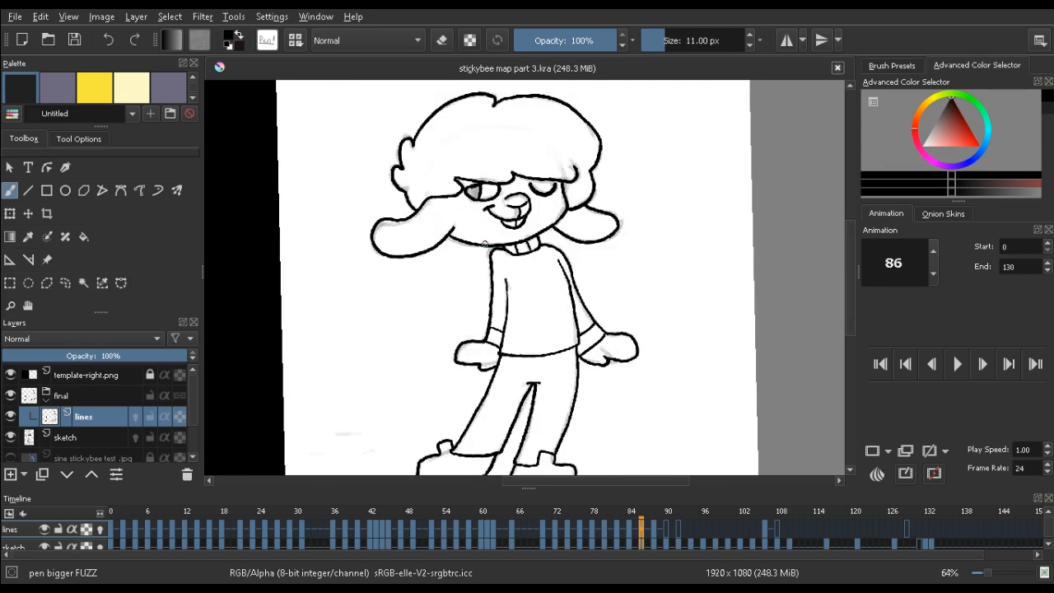
key("Right")
key("Left")
key("Left")
key("Right")
key("Right")
key("Left")
key("Right")
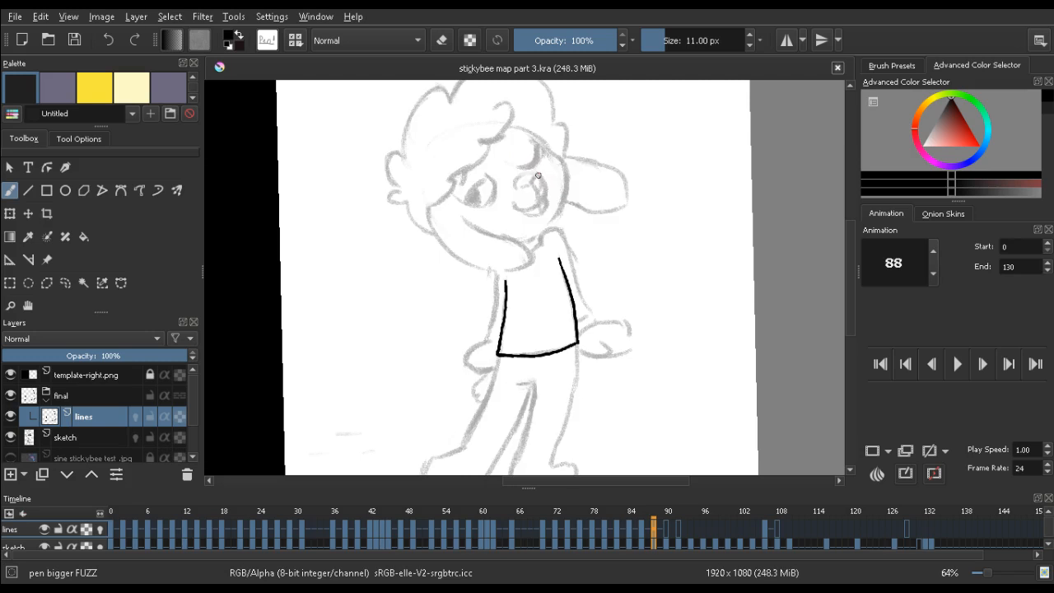
mouse_move(513, 178)
left_mouse_down()
mouse_move(499, 193)
mouse_move(491, 176)
mouse_move(528, 191)
left_mouse_up()
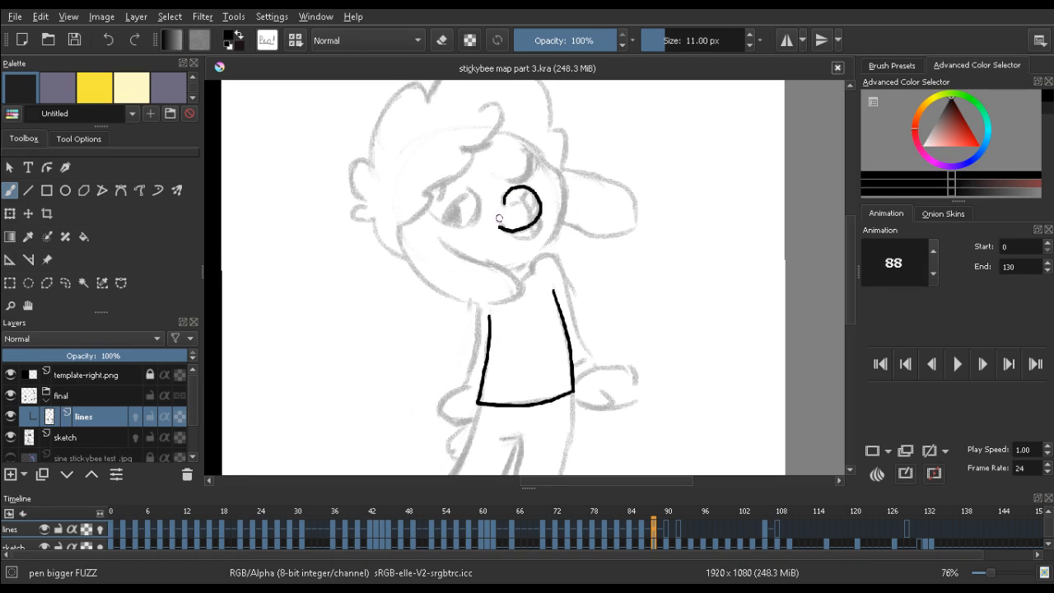
Extend and clean up the corner of the smile line in frame 88, comparing with the preceding frame
key("comma")
key("comma")
key("period")
key("period")
key("e")
left_click_drag(491, 227, 498, 225)
key("e")
key("ctrl+z")
Ink the lower mouth with its teeth and the nose detail lines in frame 88, using frame 86 as reference
key("comma")
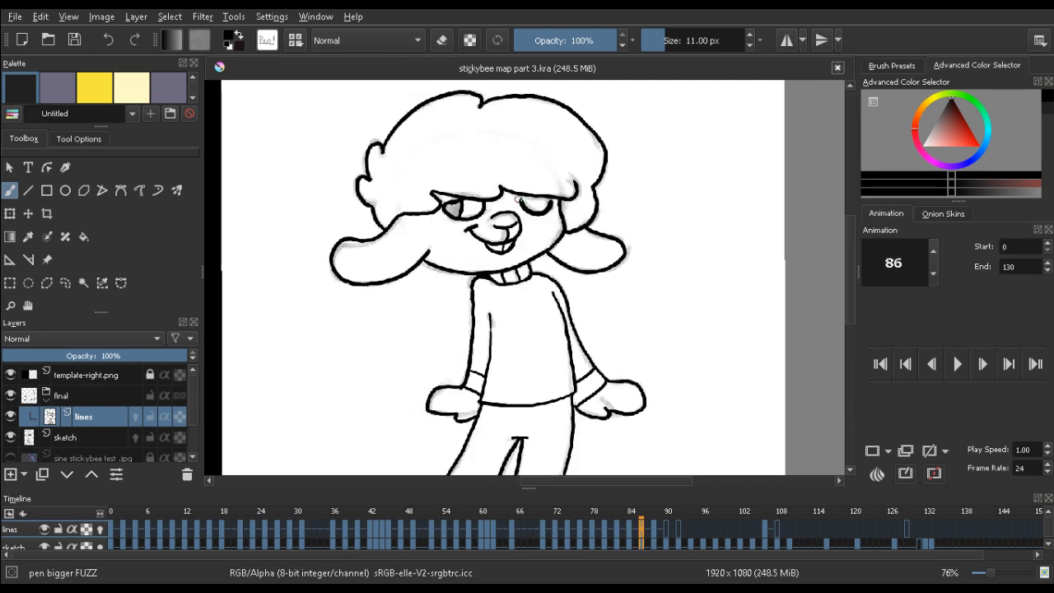
key("period")
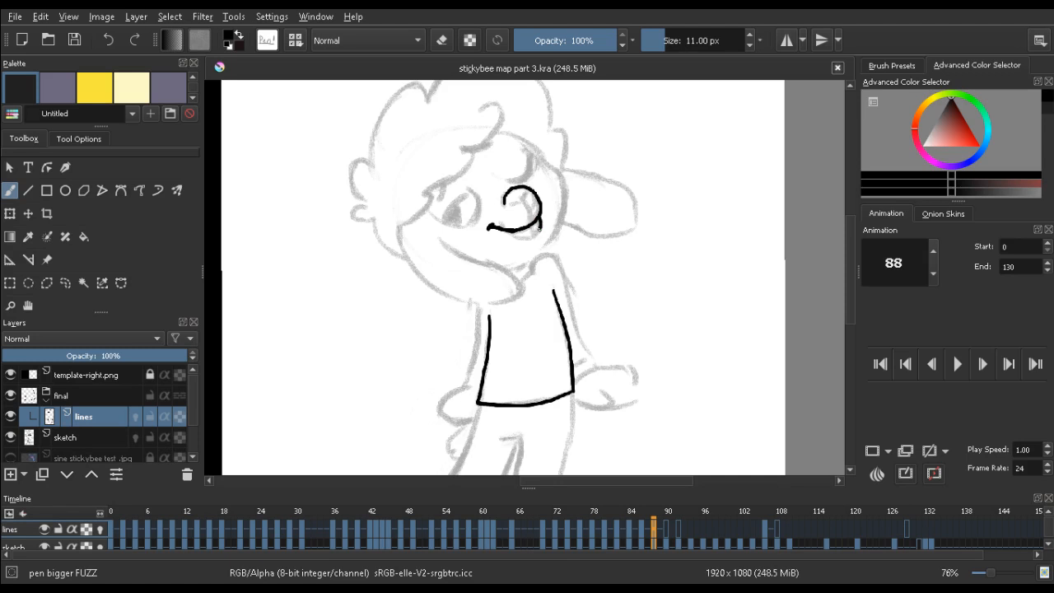
left_click_drag(530, 239, 511, 232)
key("comma")
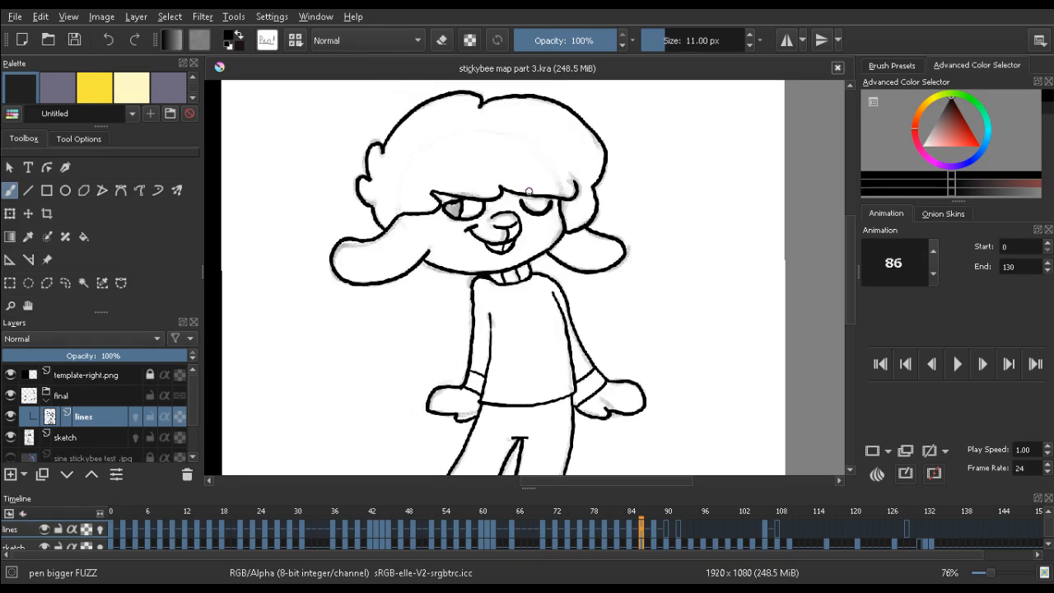
key("period")
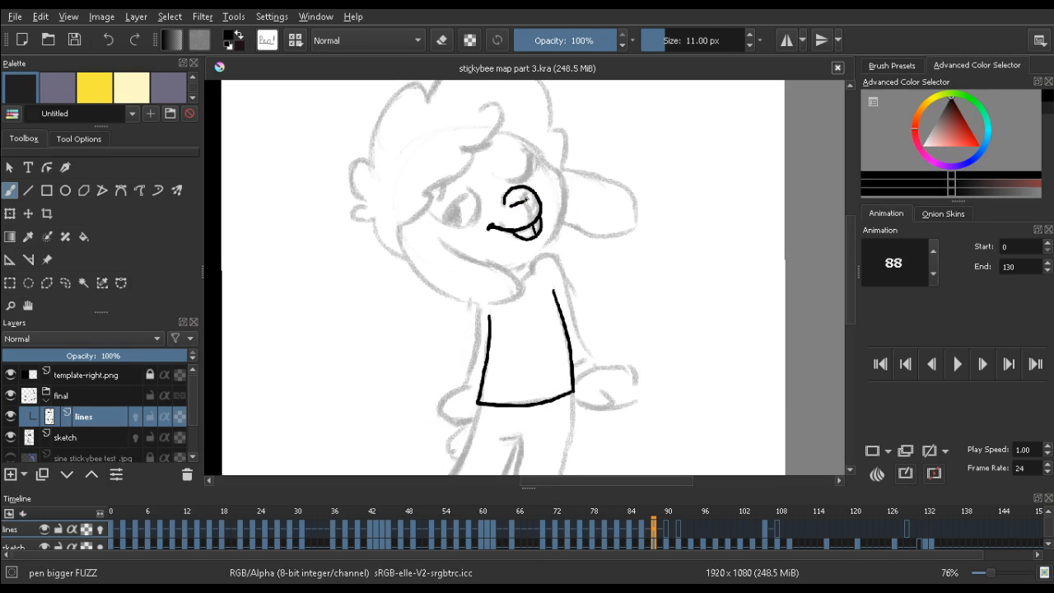
left_click_drag(528, 202, 533, 210)
Ink the open eye with its pupil and the curved closed eye in frame 88
key("Left")
key("Left")
key("Right")
key("Right")
key("Left")
key("Left")
key("Right")
key("Right")
left_click_drag(445, 222, 472, 191)
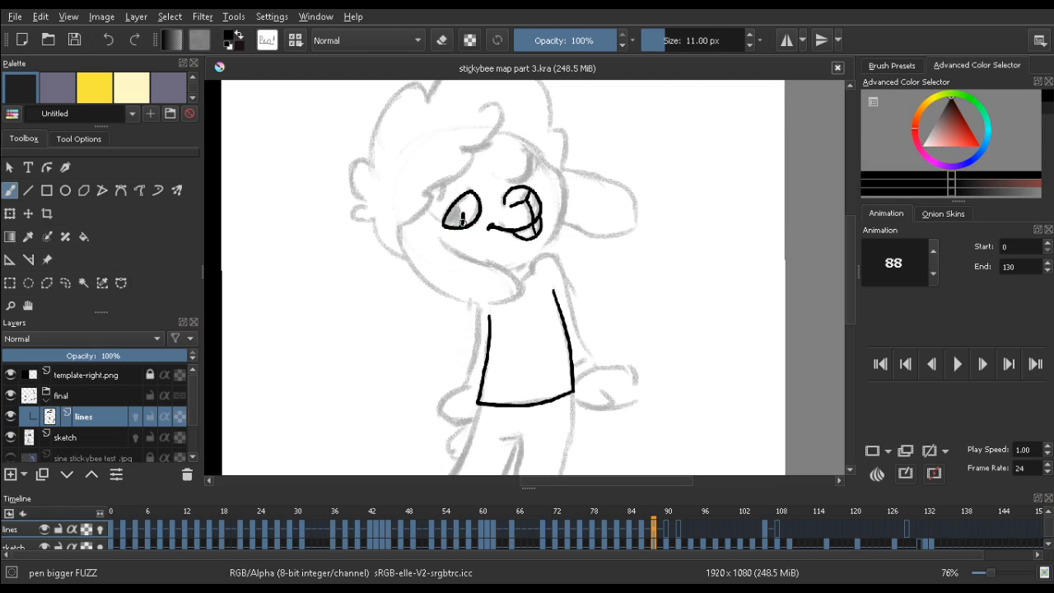
mouse_move(463, 220)
left_mouse_down()
mouse_move(457, 197)
mouse_move(532, 165)
left_mouse_up()
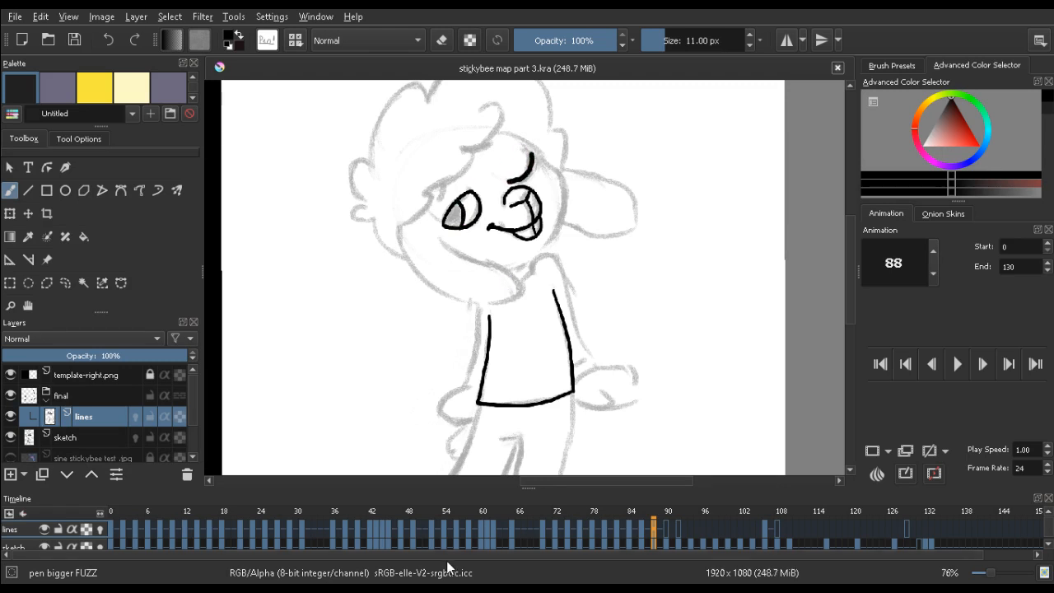
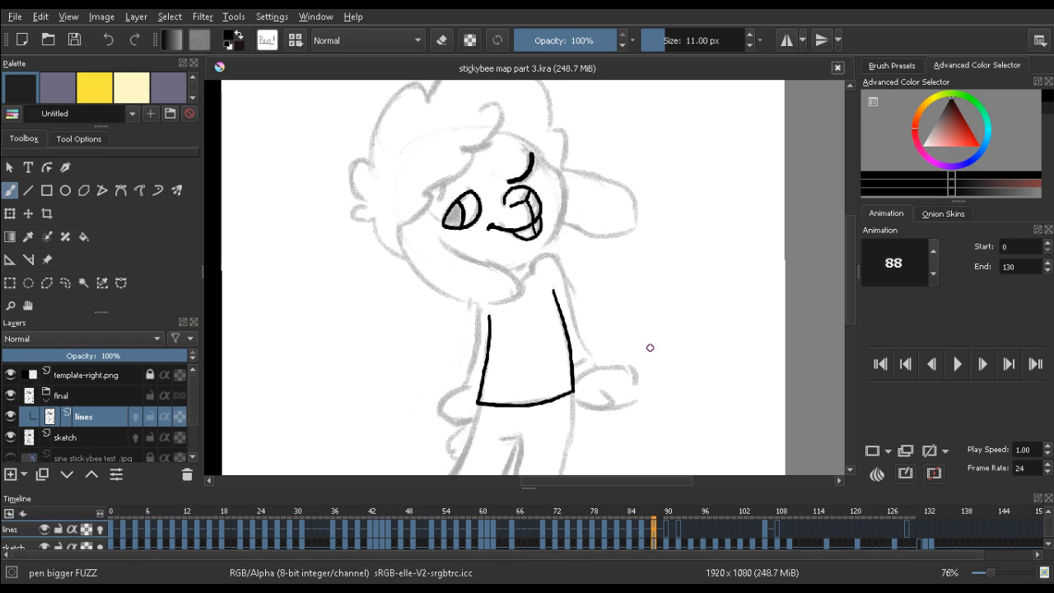
Rotate the canvas and turn on onion skins for the lines layer, returning to frame 88
left_click_drag(428, 204, 445, 158)
key("Left")
key("Left")
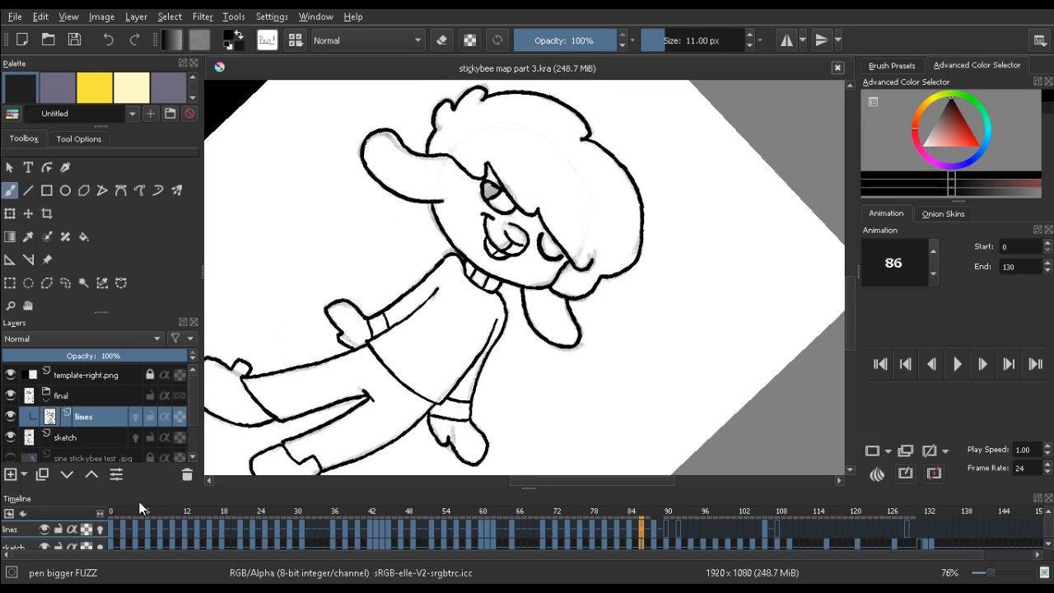
left_click(99, 531)
key("Right")
key("Right")
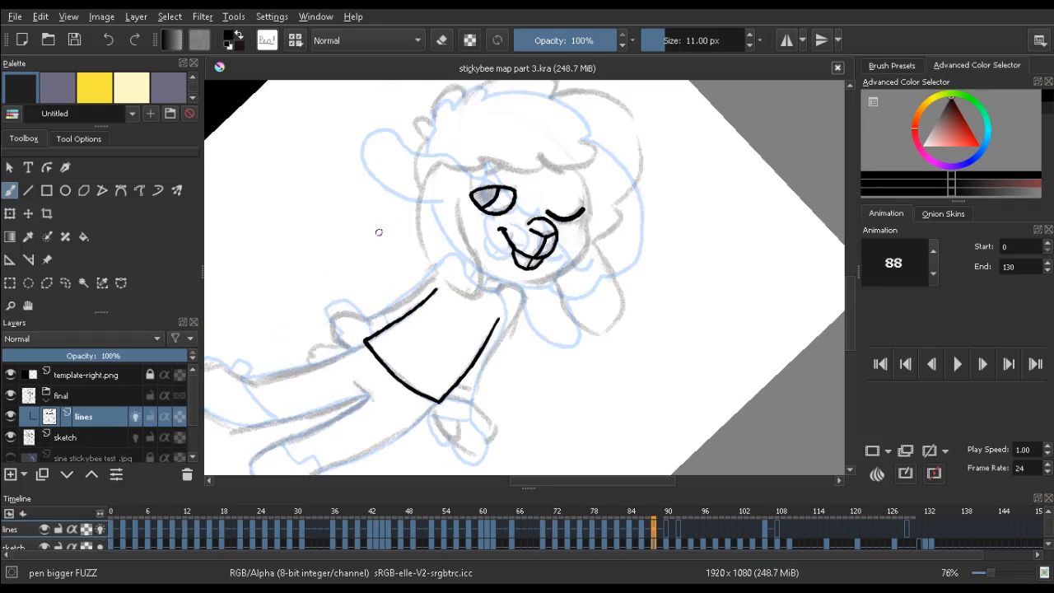
Flip back and forth between frames 82 and 88 with onion skins on to examine the head and ear motion
key("Left")
key("Left")
key("Right")
key("Right")
key("Left")
key("Left")
key("Left")
key("Left")
key("Left")
key("Left")
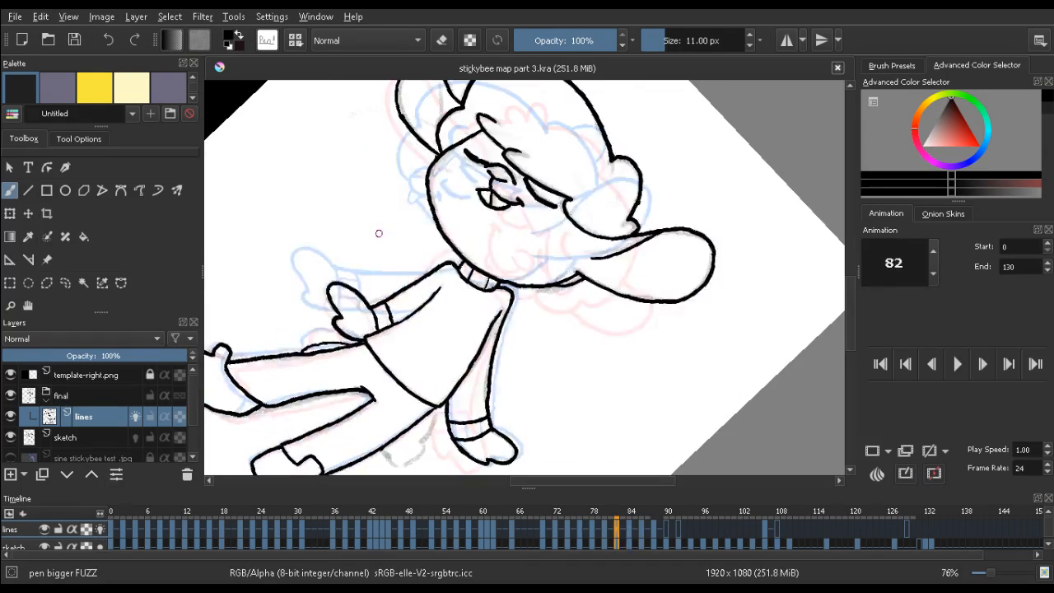
key("Right")
key("Right")
key("Right")
key("Right")
key("Right")
key("Right")
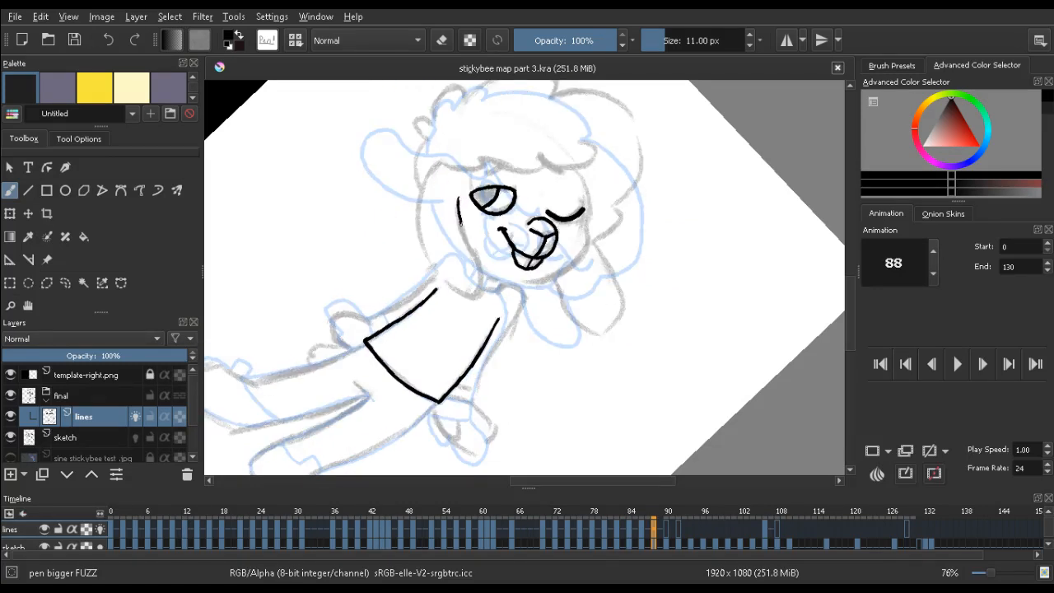
Ink the drooping left-side ear across the cheek in frame 88
mouse_move(459, 223)
left_mouse_down()
mouse_move(480, 293)
mouse_move(455, 290)
left_mouse_up()
mouse_move(470, 294)
left_mouse_down()
mouse_move(430, 266)
mouse_move(419, 229)
mouse_move(417, 190)
mouse_move(441, 163)
mouse_move(454, 170)
mouse_move(441, 212)
left_mouse_up()
mouse_move(370, 193)
left_mouse_down()
mouse_move(483, 83)
mouse_move(502, 81)
left_mouse_up()
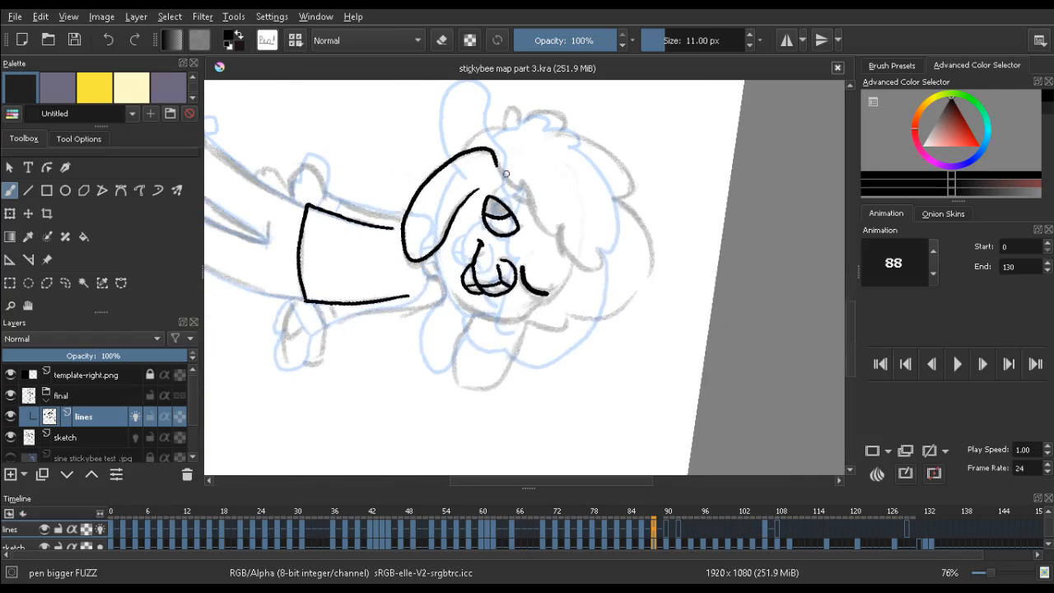
Ink the scalloped fringe from the drooping ear across the forehead in frame 88, redoing unsatisfactory strokes
left_click_drag(495, 159, 504, 174)
left_click_drag(522, 182, 551, 232)
key("ctrl+z")
mouse_move(522, 183)
left_mouse_down()
mouse_move(537, 221)
mouse_move(585, 271)
mouse_move(599, 273)
mouse_move(603, 252)
left_mouse_up()
key("ctrl+z")
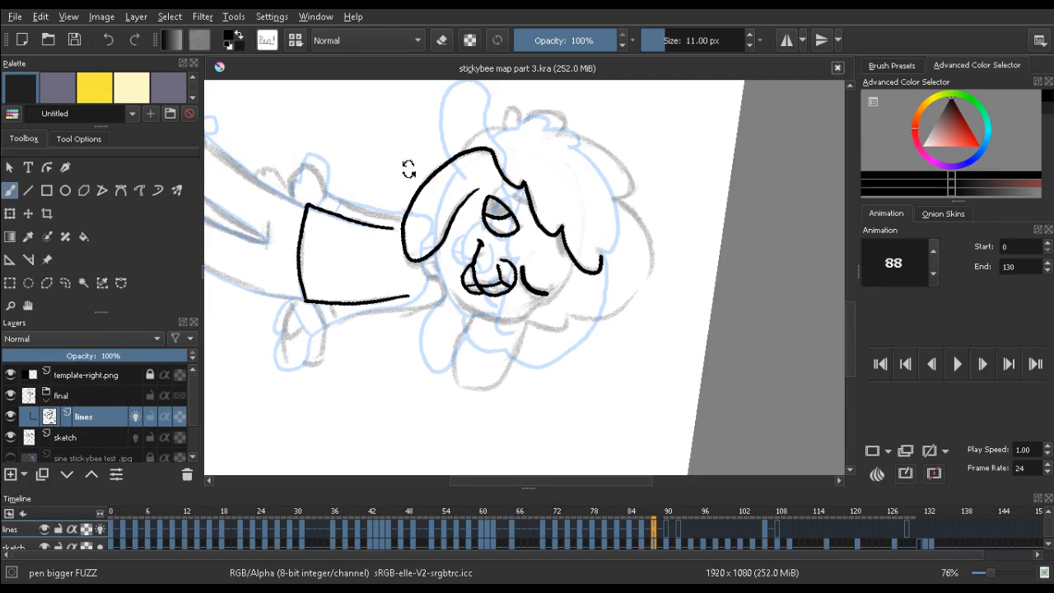
Ink the fluffy outer hair outline around the head and the upper right-side edge of the face in frame 88
mouse_move(409, 169)
left_mouse_down()
mouse_move(264, 294)
mouse_move(304, 433)
left_mouse_up()
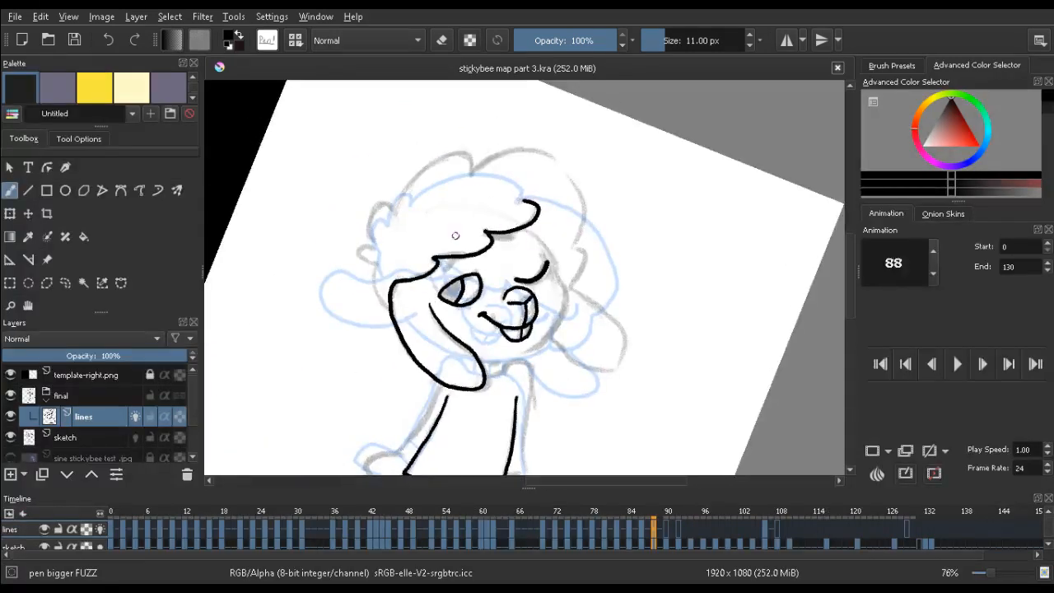
mouse_move(390, 311)
left_mouse_down()
mouse_move(376, 260)
mouse_move(373, 269)
mouse_move(359, 247)
mouse_move(374, 208)
mouse_move(387, 201)
mouse_move(393, 211)
mouse_move(433, 158)
mouse_move(465, 150)
left_mouse_up()
key("ctrl+z")
mouse_move(392, 213)
left_mouse_down()
mouse_move(412, 173)
mouse_move(464, 154)
mouse_move(472, 175)
mouse_move(553, 154)
mouse_move(584, 193)
mouse_move(565, 150)
mouse_move(586, 216)
mouse_move(574, 242)
mouse_move(585, 262)
mouse_move(571, 284)
left_mouse_up()
key("e")
key("e")
key("e")
key("e")
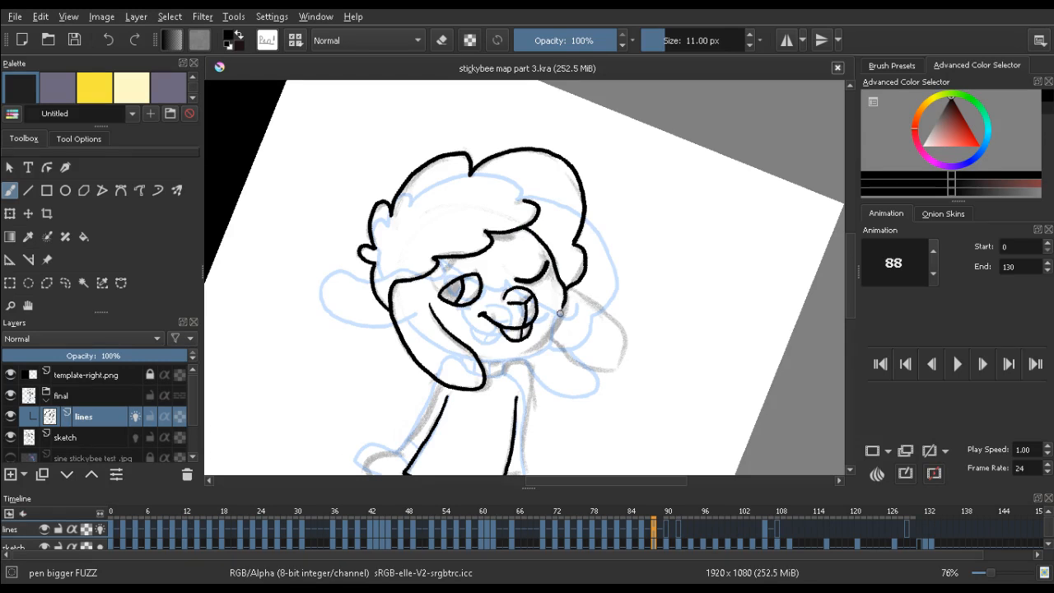
Ink the cheek and chin contour in frame 88 down to the drooping ear
mouse_move(395, 321)
left_mouse_down()
mouse_move(429, 95)
mouse_move(466, 280)
left_mouse_up()
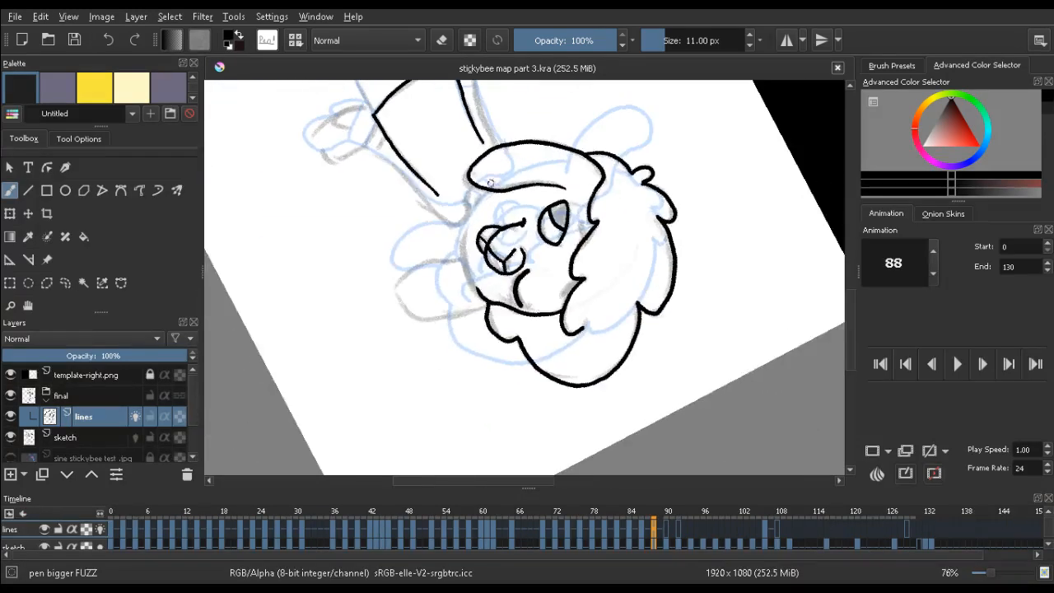
key("e")
key("e")
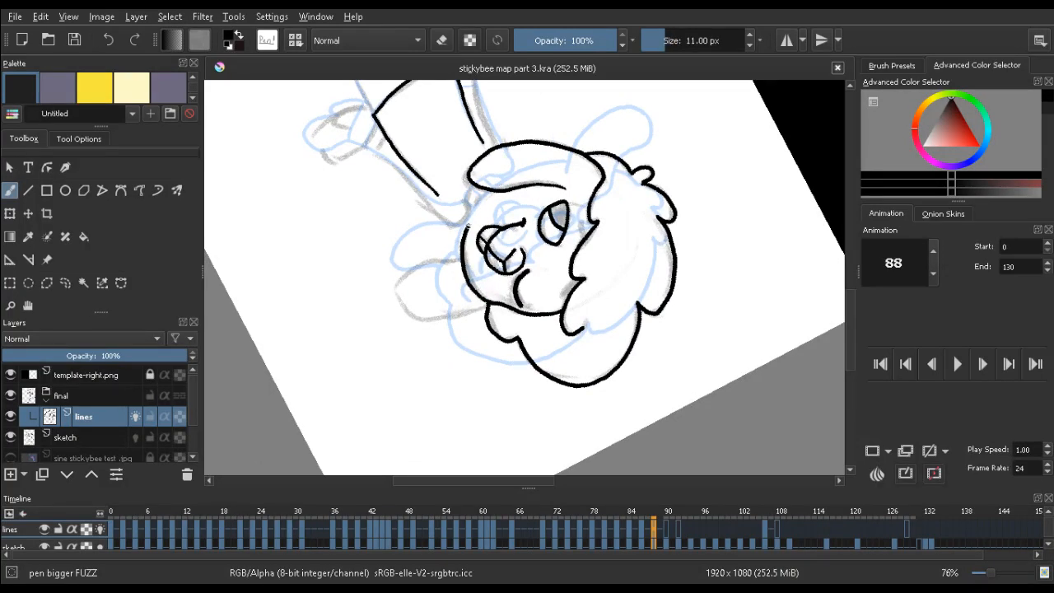
mouse_move(456, 155)
left_mouse_down()
mouse_move(359, 323)
mouse_move(387, 202)
left_mouse_up()
key("e")
key("e")
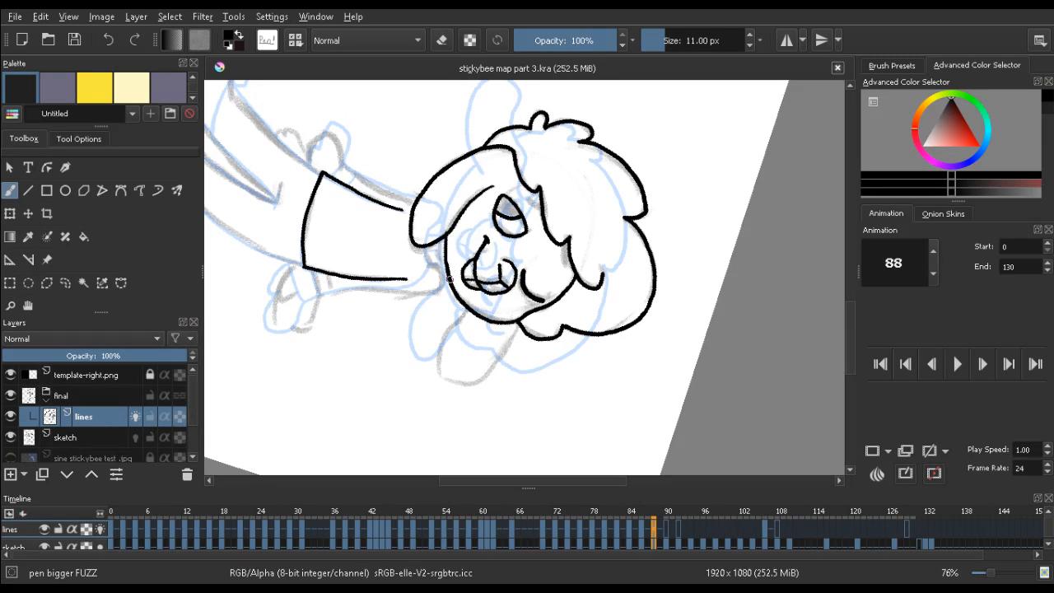
Draw both eyebrows above the eyes in frame 88 and add matching eyebrows in frame 86
mouse_move(445, 267)
left_mouse_down()
mouse_move(306, 225)
mouse_move(324, 379)
mouse_move(394, 275)
mouse_move(350, 266)
left_mouse_up()
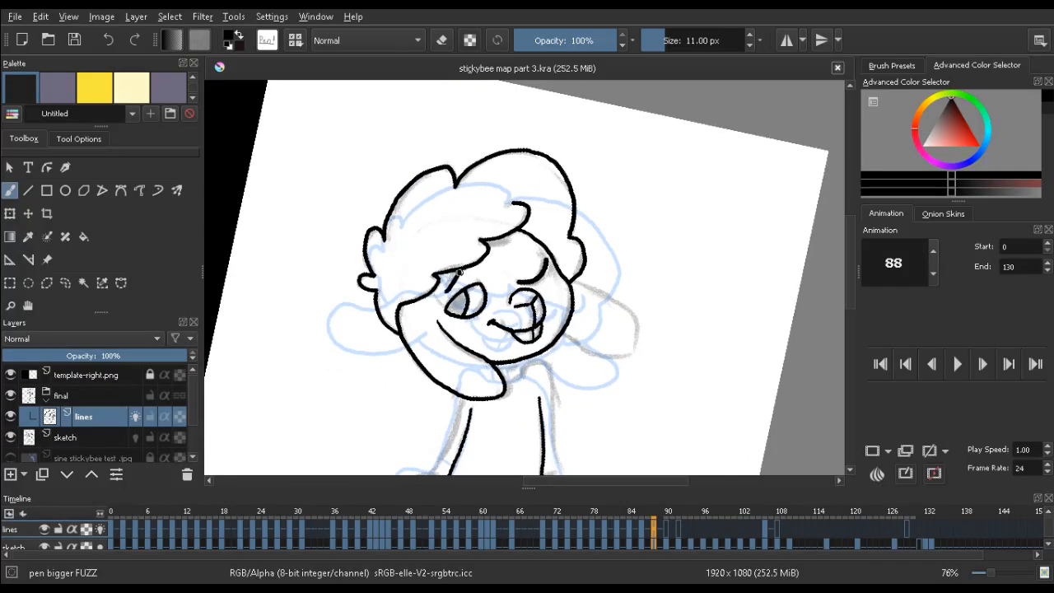
left_click_drag(527, 245, 494, 247)
key("Left")
key("Left")
left_click_drag(453, 286, 493, 275)
left_click_drag(553, 297, 526, 284)
Flip between frame 88 and its neighbouring frames to check how the eyebrows move
key("Left")
key("Left")
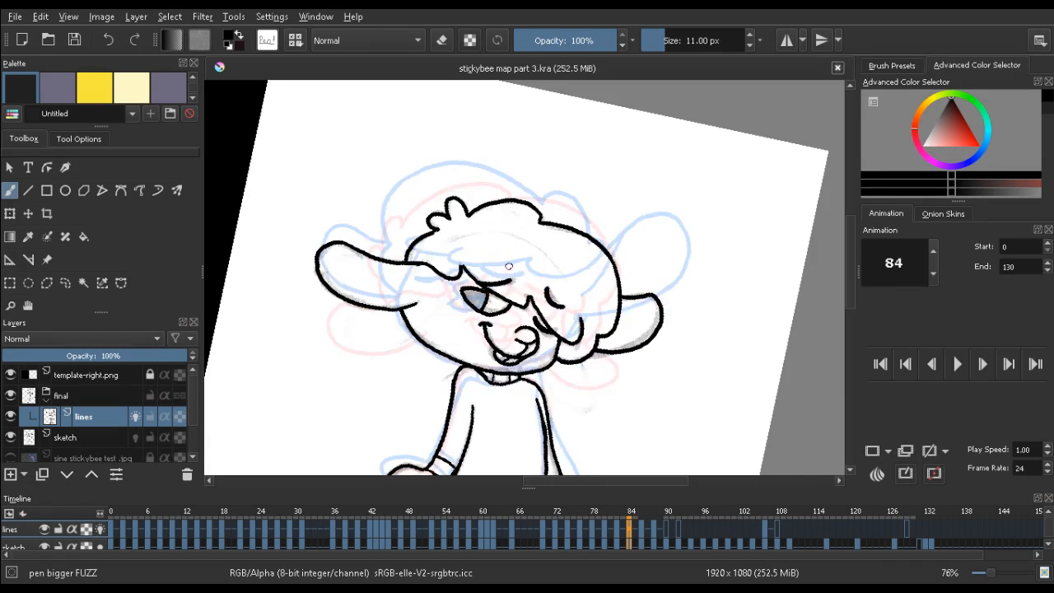
key("Right")
key("Right")
key("Right")
key("Right")
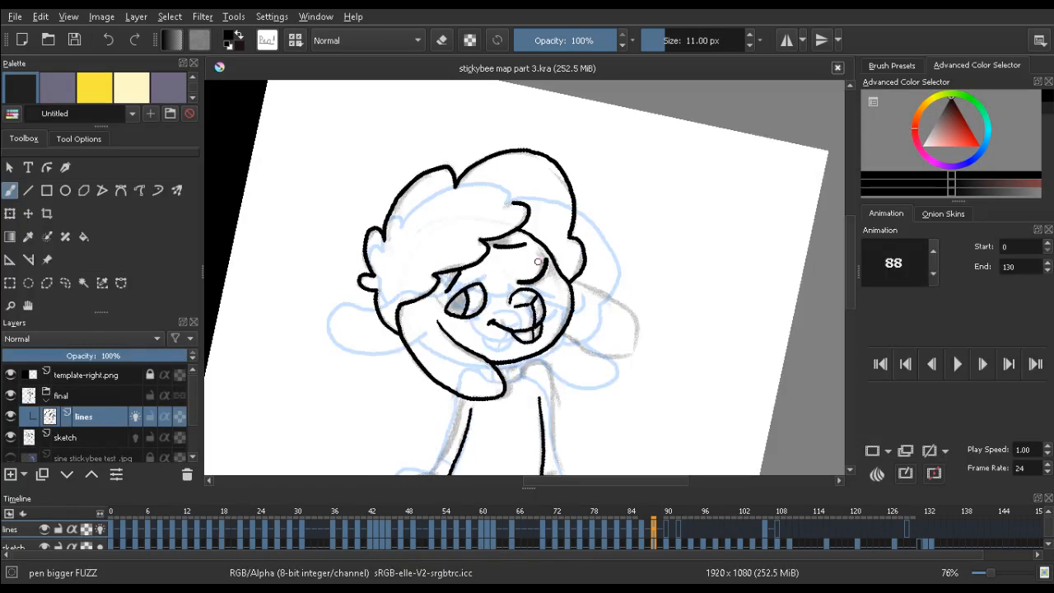
key("Right")
key("Right")
key("Left")
key("Left")
key("Left")
key("Left")
key("Right")
key("Right")
Ink the right-side ear sticking out from the head in frame 88
left_click_drag(519, 296, 492, 153)
mouse_move(351, 138)
left_mouse_down()
mouse_move(293, 163)
mouse_move(334, 131)
mouse_move(306, 180)
mouse_move(374, 187)
mouse_move(463, 111)
mouse_move(539, 171)
mouse_move(523, 188)
mouse_move(555, 210)
mouse_move(575, 249)
mouse_move(550, 265)
mouse_move(505, 236)
mouse_move(537, 258)
left_mouse_up()
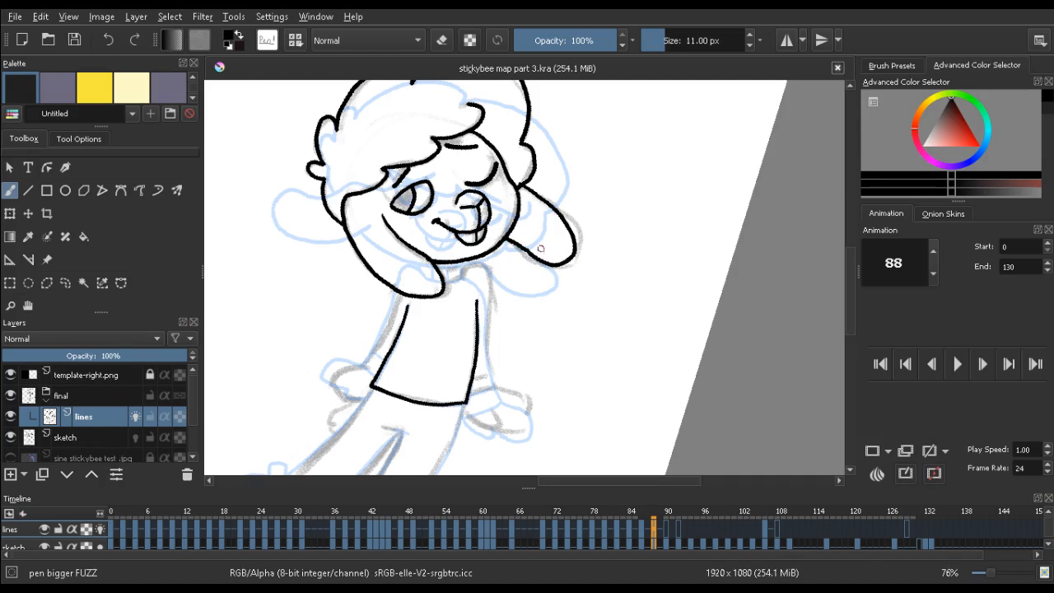
left_click_drag(451, 181, 402, 204)
Ink the left-side arm's outer edge and the rounded hand beside the shirt in frame 88
key("Left")
key("Left")
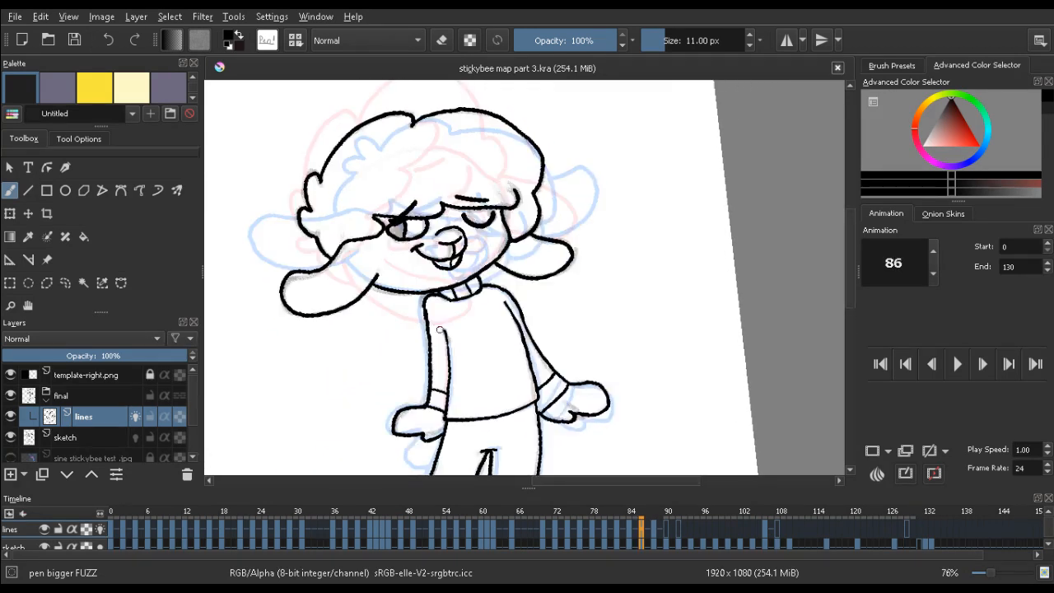
key("Right")
key("Right")
left_click_drag(434, 323, 434, 372)
key("ctrl+z")
mouse_move(433, 325)
left_mouse_down()
mouse_move(430, 404)
mouse_move(410, 415)
left_mouse_up()
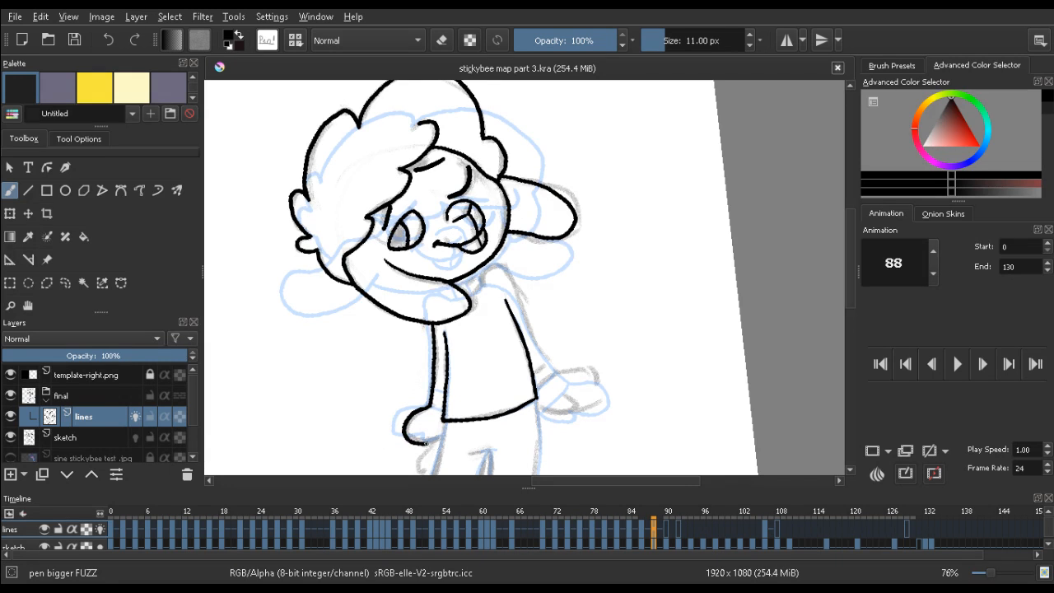
Ink the raised right-side shoulder curve below the chin in frame 88, comparing with frame 86
key("comma")
key("period")
left_click_drag(516, 285, 479, 287)
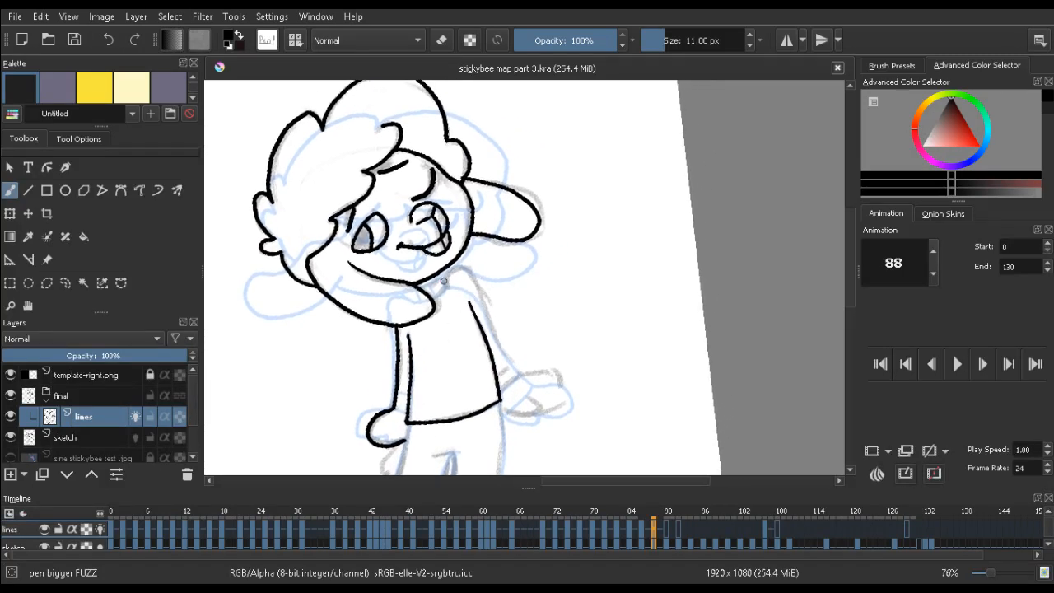
key("Left")
key("Left")
key("Right")
key("Right")
key("Left")
key("Left")
key("Right")
key("Right")
Look at the onion skin settings and compare the shoulder area of frame 88 with frame 86
left_click(939, 215)
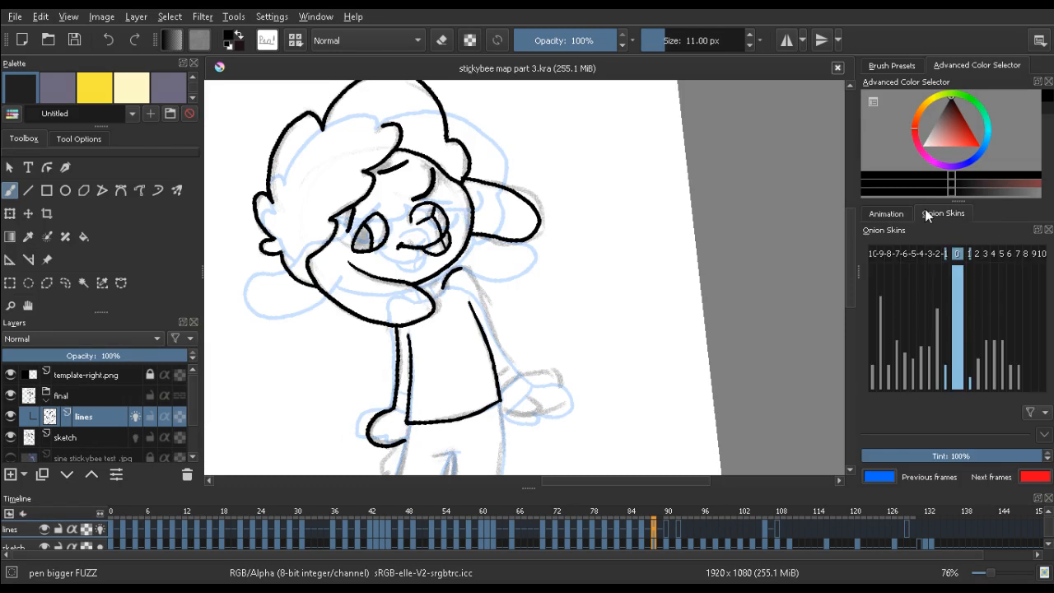
left_click(898, 213)
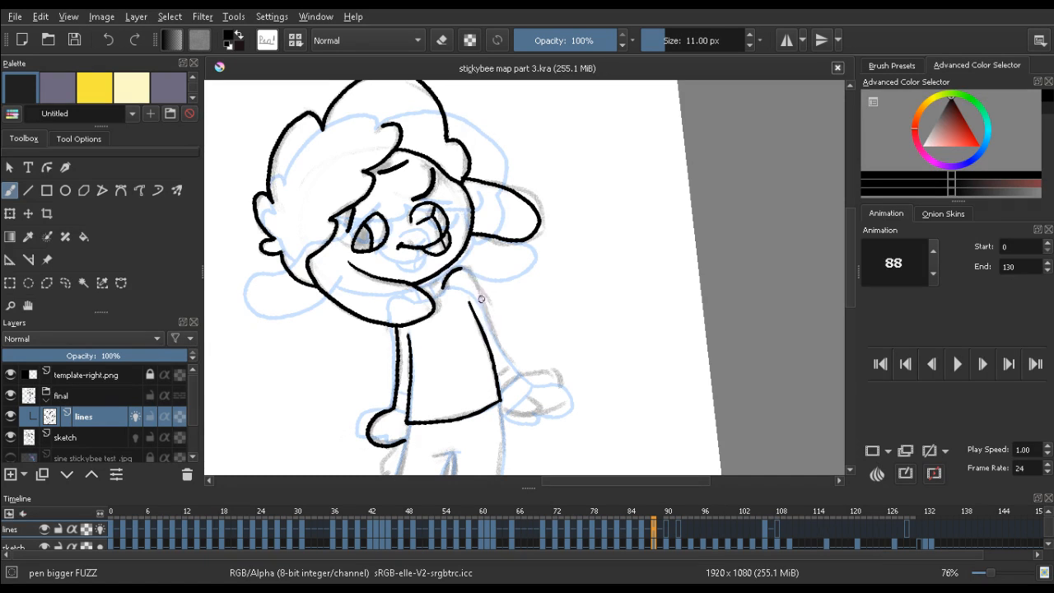
key("Left")
key("Left")
key("Right")
key("Right")
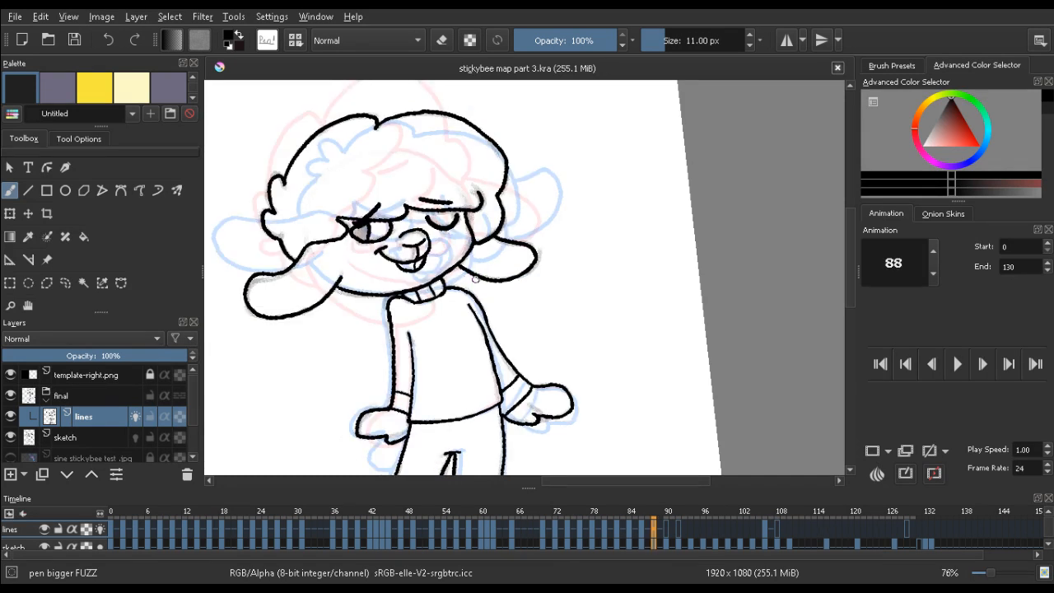
Ink the right-side arm's outer edge from the shoulder down to the wrist in frame 88, comparing with frame 86
key("Left")
key("Left")
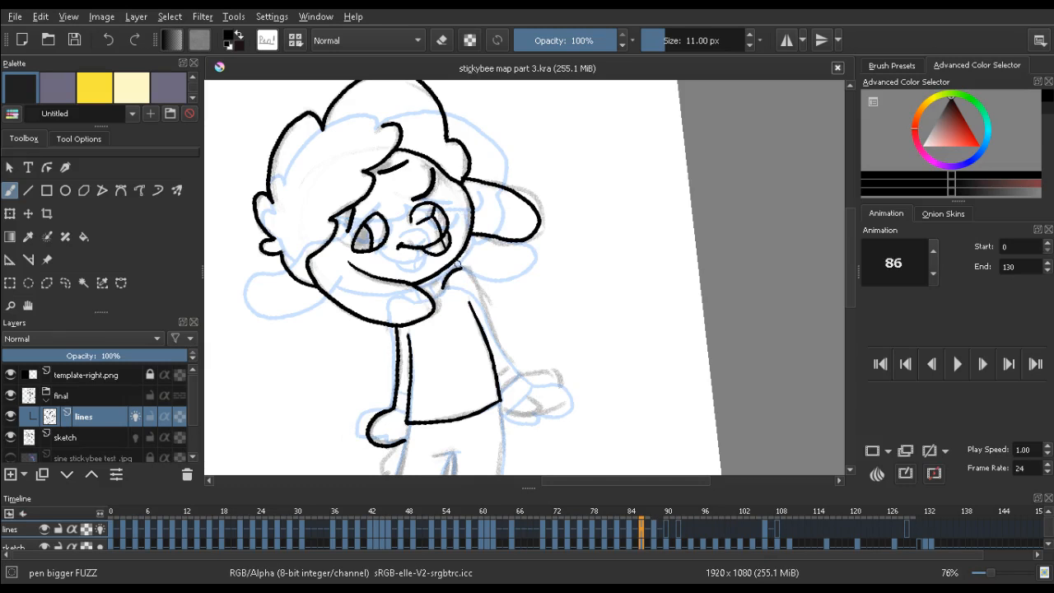
key("Right")
key("Right")
left_click_drag(476, 281, 496, 340)
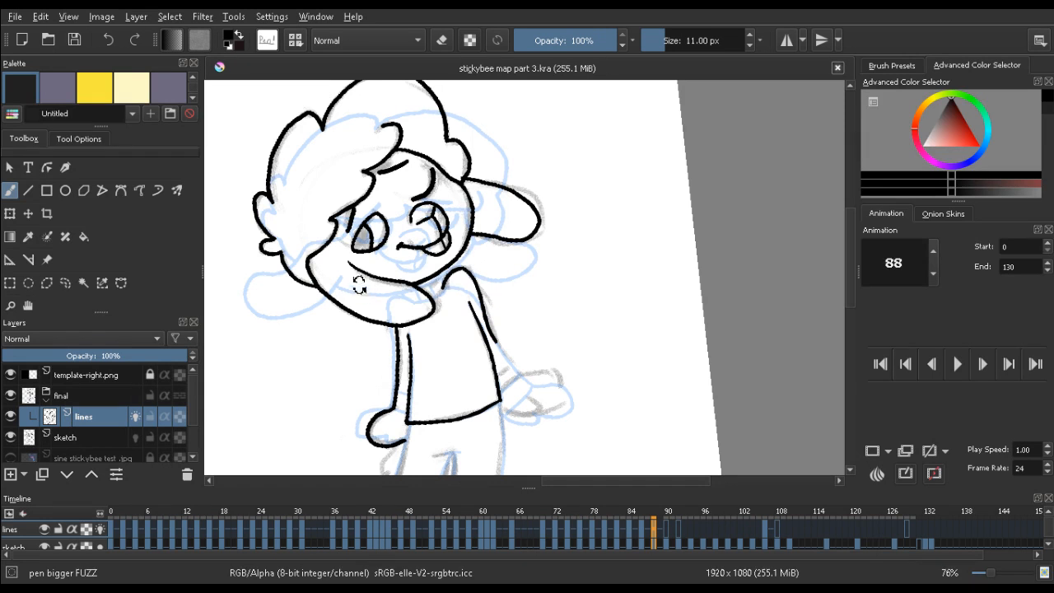
left_click_drag(359, 285, 375, 222)
key("e")
mouse_move(475, 324)
left_mouse_down()
mouse_move(469, 243)
mouse_move(482, 360)
mouse_move(479, 260)
left_mouse_up()
key("e")
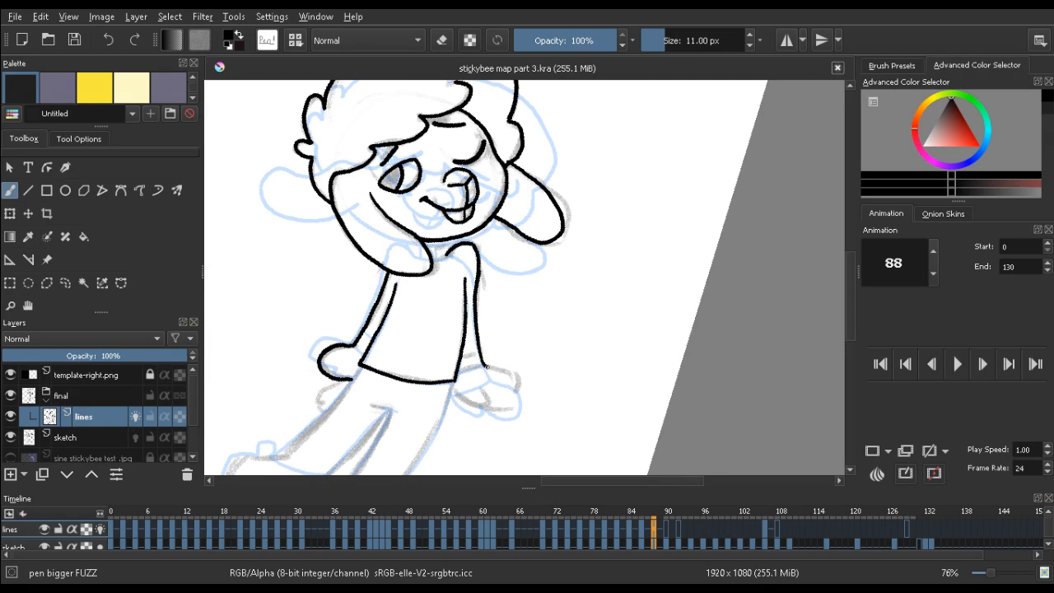
Ink the rounded right-side hand at the end of the arm in frame 88, comparing with frame 86
left_click_drag(513, 383, 511, 400)
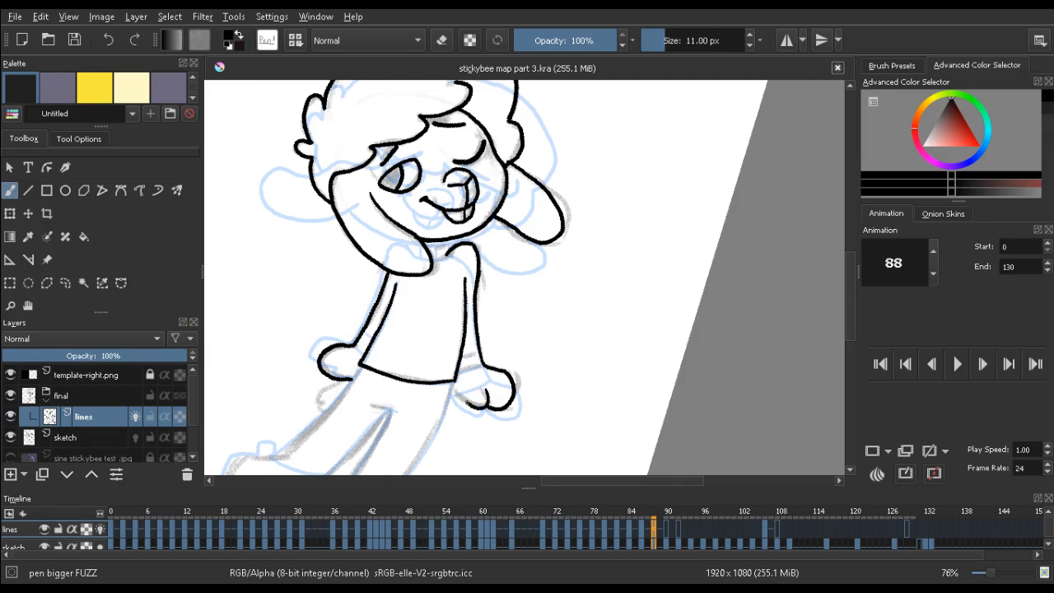
key("Left")
key("Left")
key("Right")
key("Right")
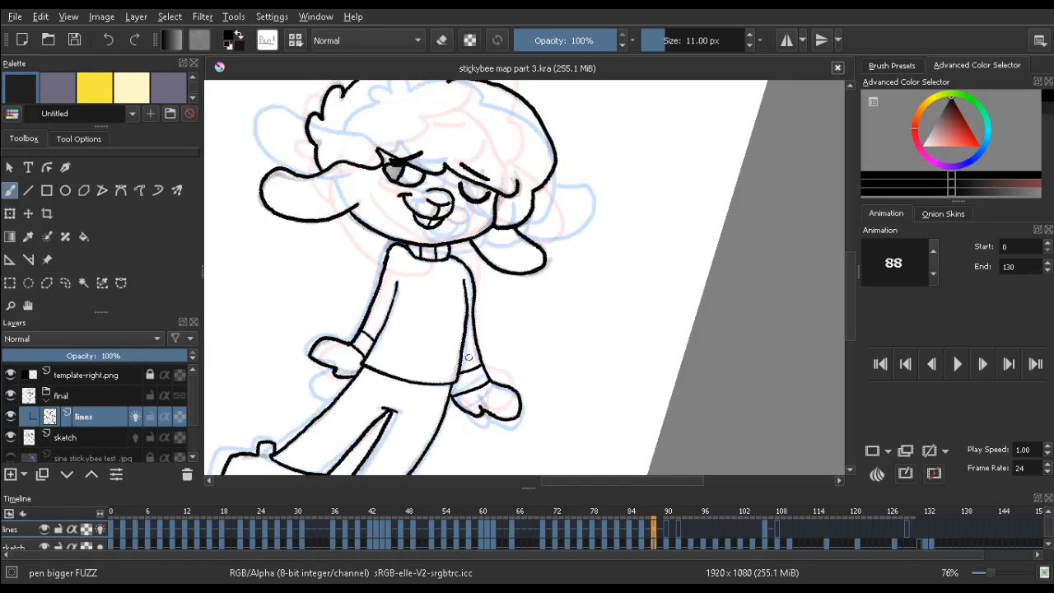
key("e")
left_click_drag(488, 391, 492, 401)
key("e")
Ink the right-side hand's lower edge from the shirt hem to the finger notch in frame 88
key("Left")
key("Left")
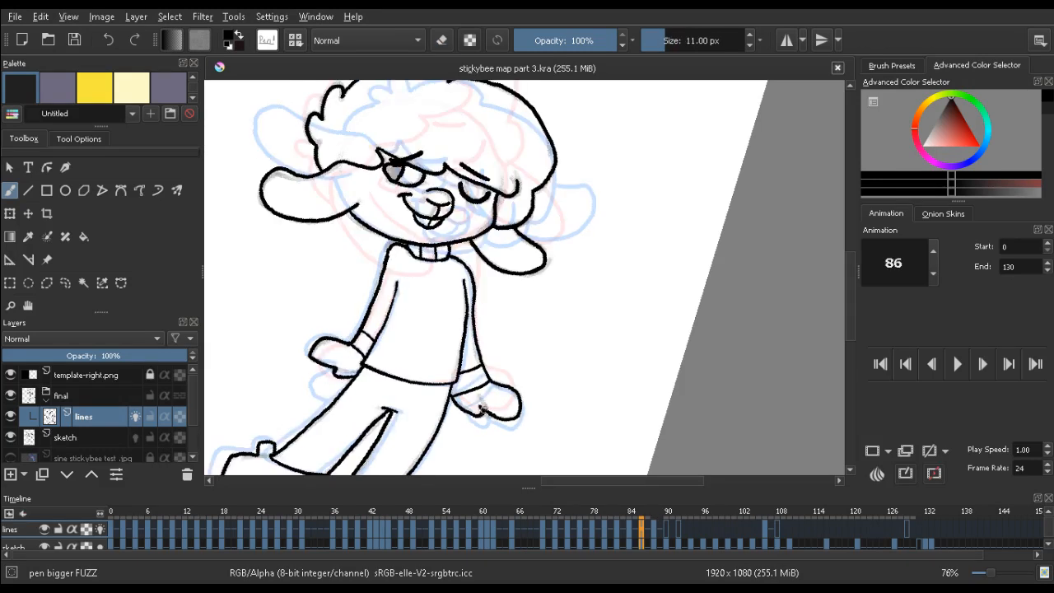
key("Right")
key("Right")
key("e")
left_click(482, 406)
key("e")
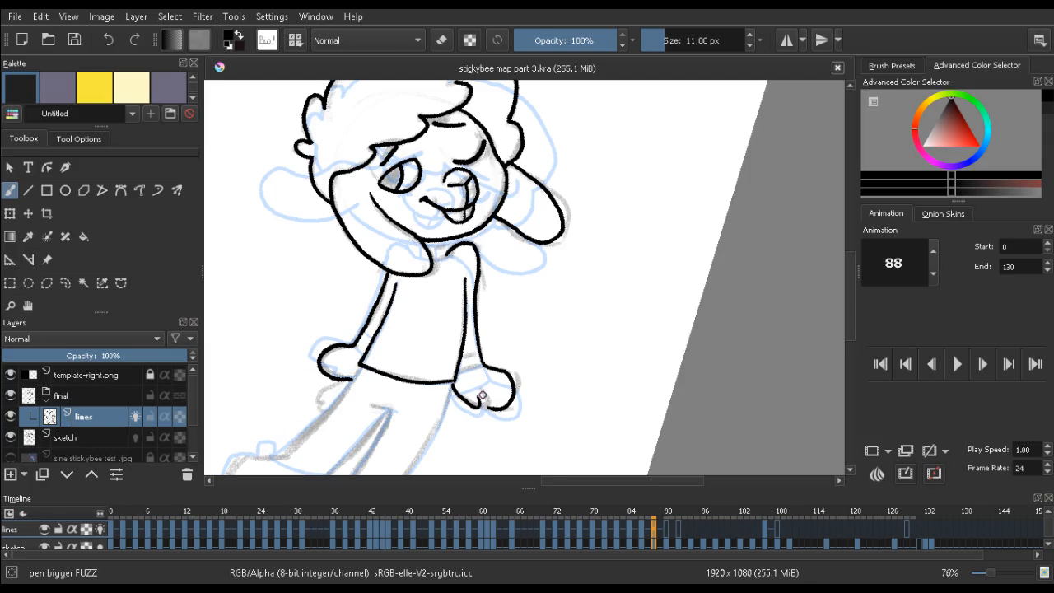
Clean up the finger notch of the right-side hand in frame 88, using frame 86 as reference
key("Left")
key("Left")
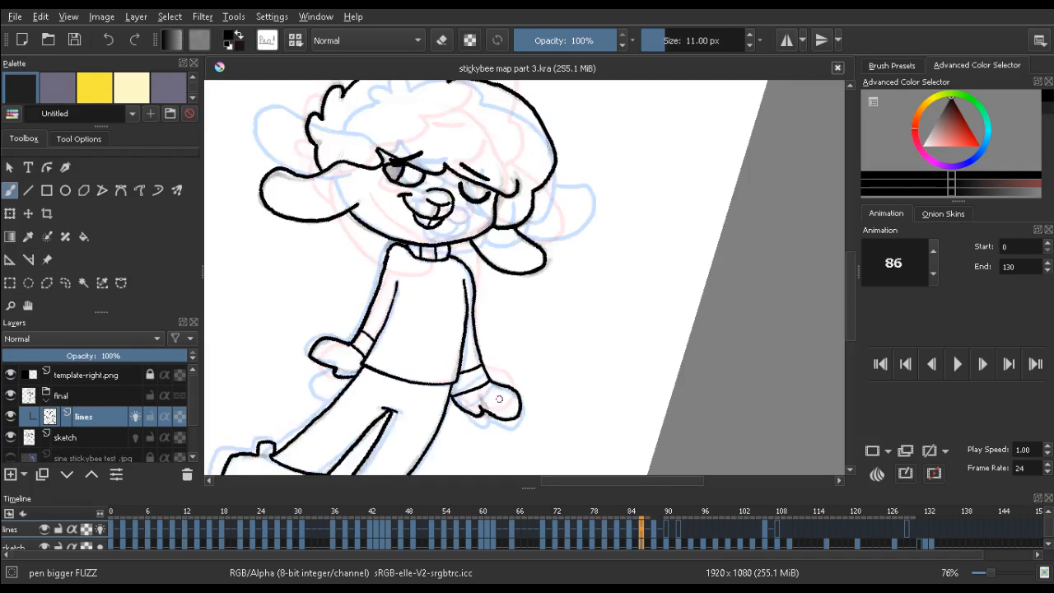
key("Right")
key("Right")
key("e")
left_click(475, 391)
key("e")
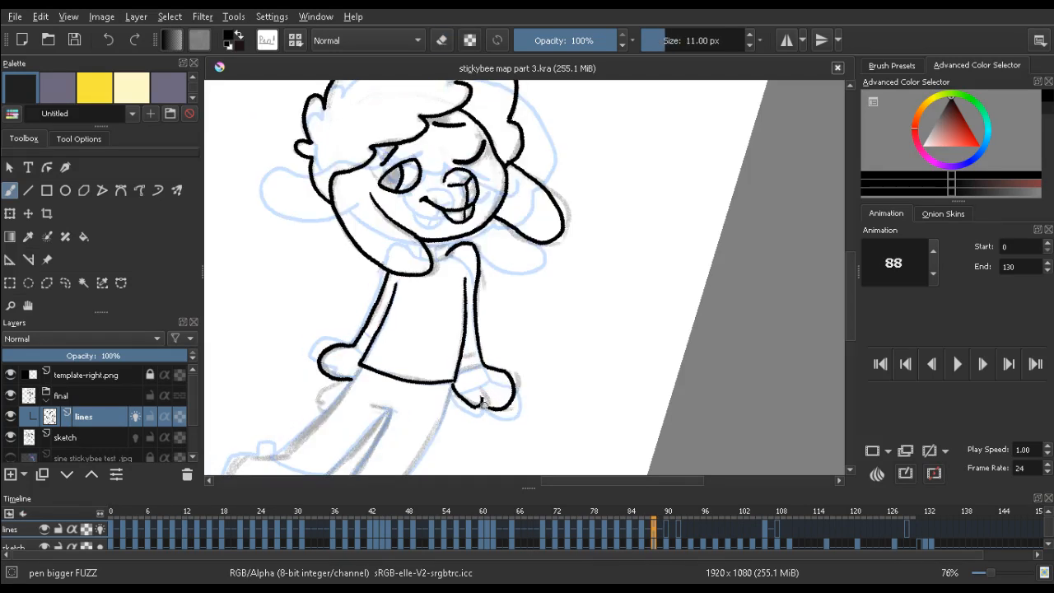
key("e")
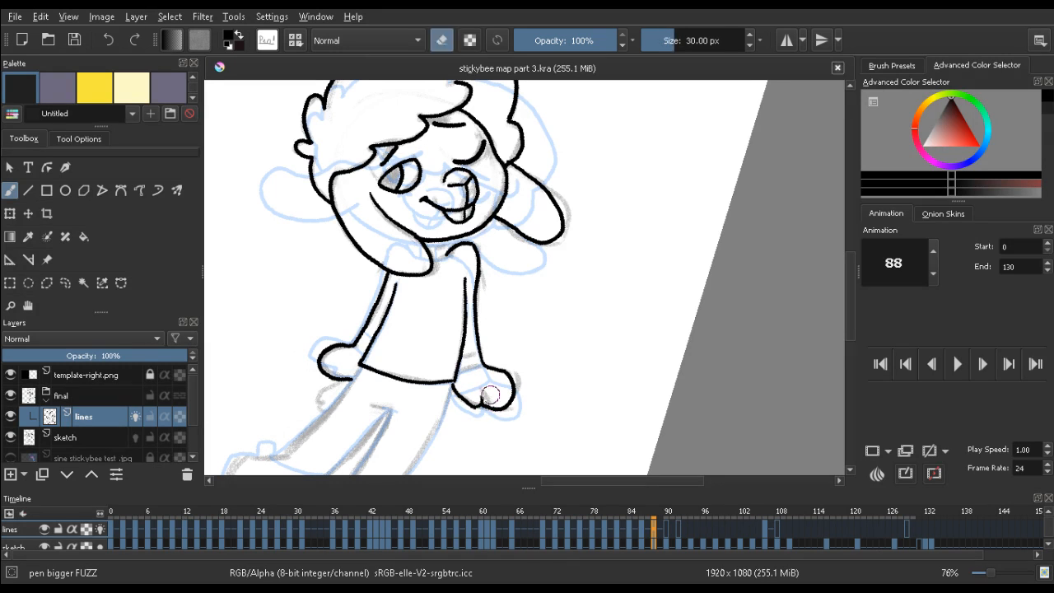
left_click(486, 389)
key("e")
key("Left")
key("Left")
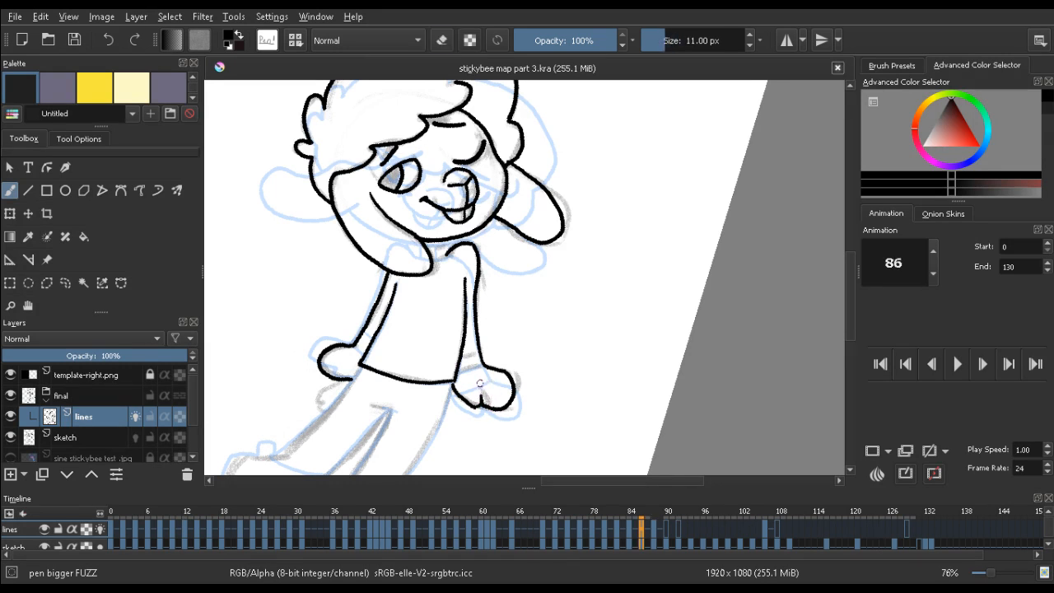
Touch up the right-side hand's finger lines and ink the wrist line joining it to the shirt in frame 88
key("Right")
key("Right")
key("e")
left_click(483, 395)
key("e")
key("Left")
key("Right")
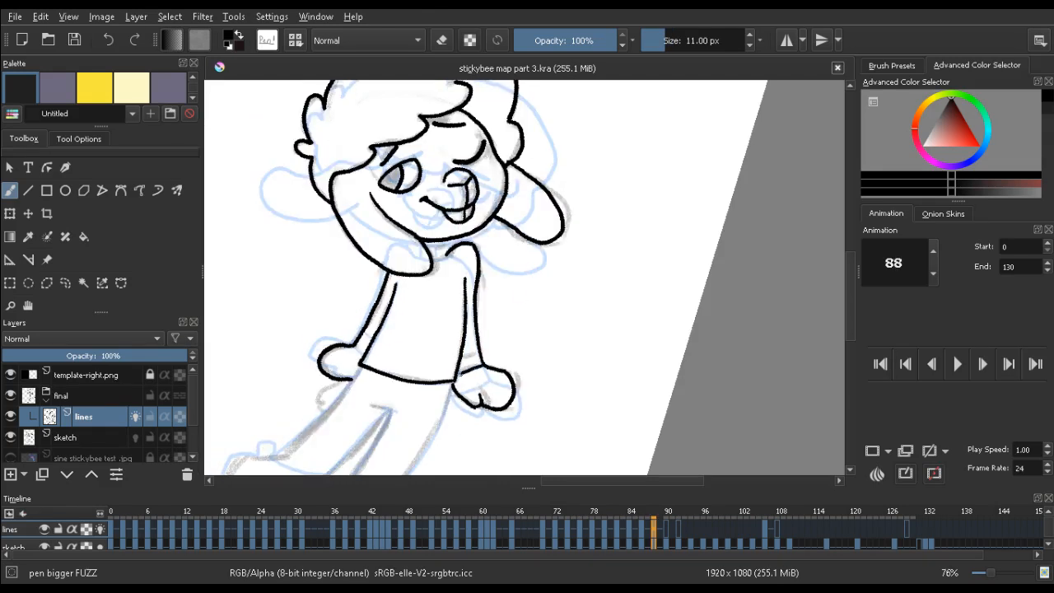
Ink the cuff line across the right-side sleeve above the wrist in frame 88, comparing with frame 86
key("Left")
key("Left")
key("Right")
key("Right")
left_click_drag(469, 355, 461, 357)
key("Left")
key("Left")
key("Right")
key("Right")
key("Left")
key("Left")
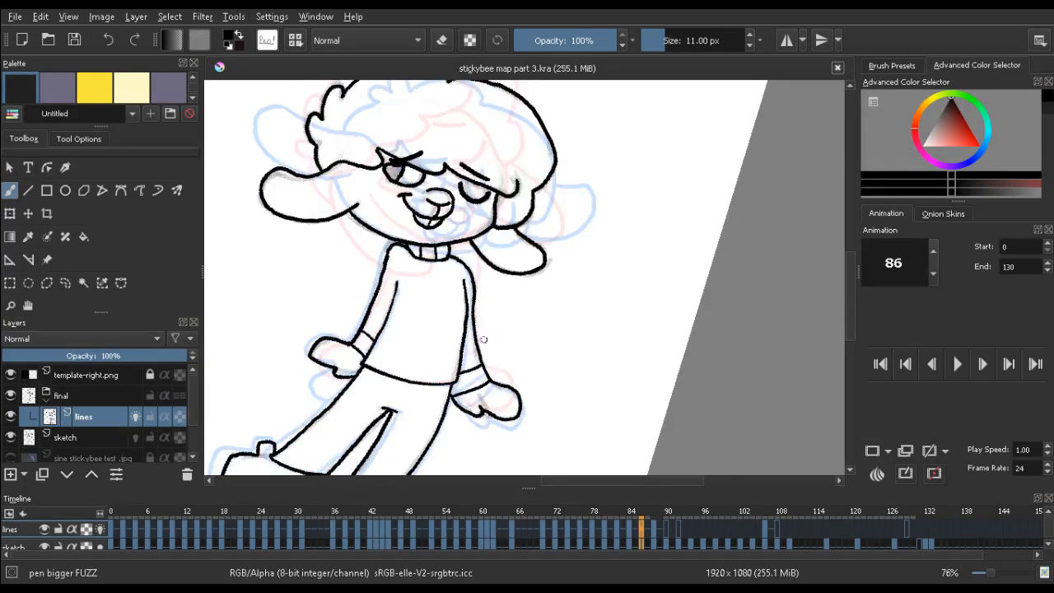
key("Right")
key("Right")
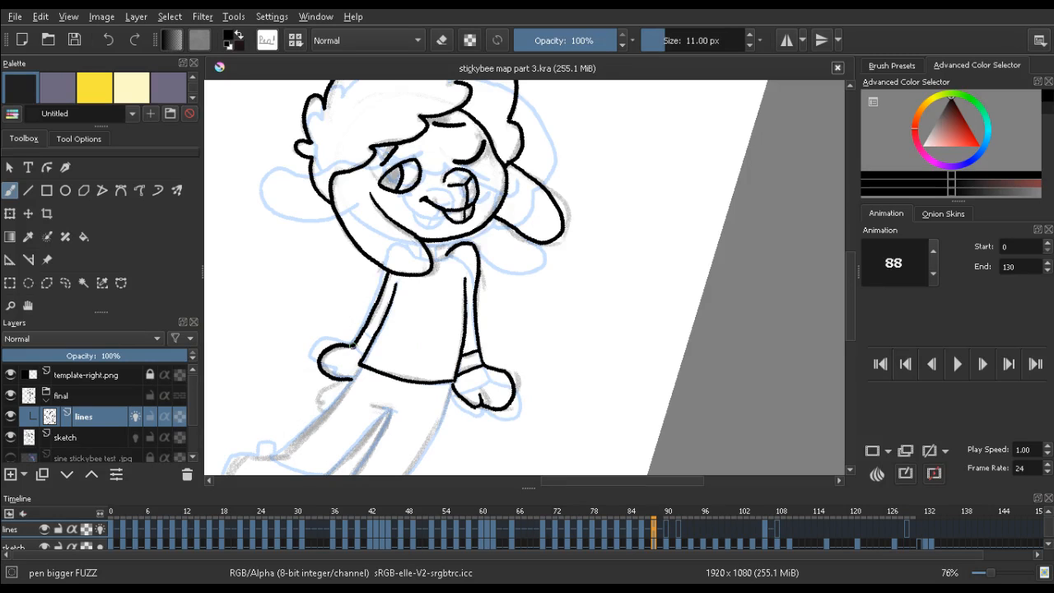
Ink the cuff lines on the left-side sleeve above the hand in frame 88, comparing with frame 86
key("Left")
key("Left")
key("Right")
key("Right")
key("Left")
key("Left")
key("Right")
key("Right")
key("Left")
key("Left")
key("Right")
key("Right")
key("Left")
key("Left")
key("Right")
key("Right")
left_click_drag(393, 292, 303, 306)
key("Left")
key("Left")
key("Right")
key("Right")
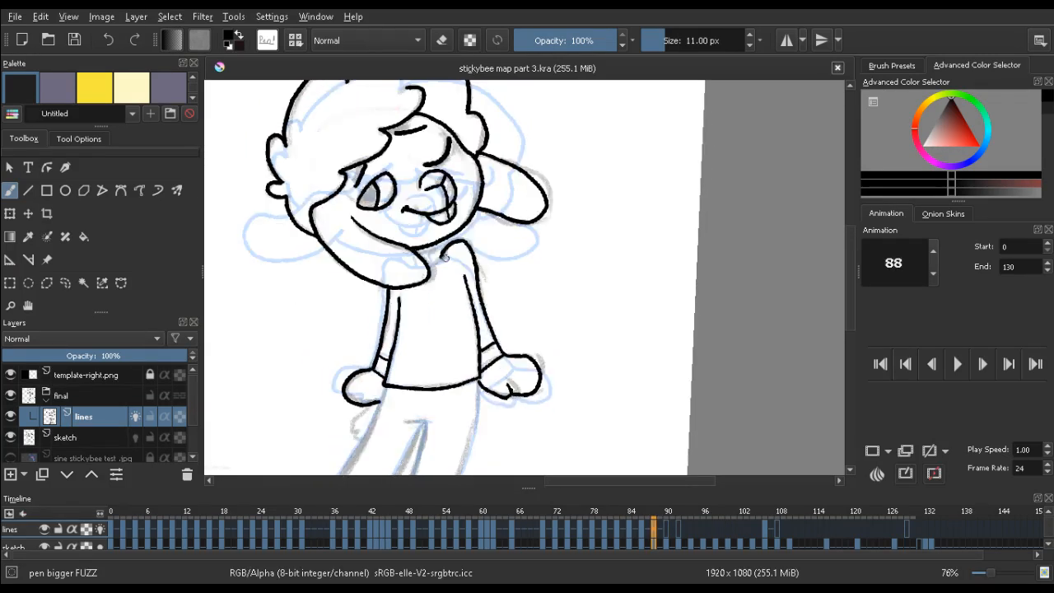
Ink the small collar lines between the chin and the raised shoulder in frame 88, comparing with the neighbouring frames
key("Left")
key("Left")
key("Right")
key("Right")
key("Left")
key("Left")
key("Right")
key("Right")
key("Left")
key("Left")
key("Right")
key("Right")
key("Left")
key("Left")
key("Right")
key("Right")
key("Left")
key("Left")
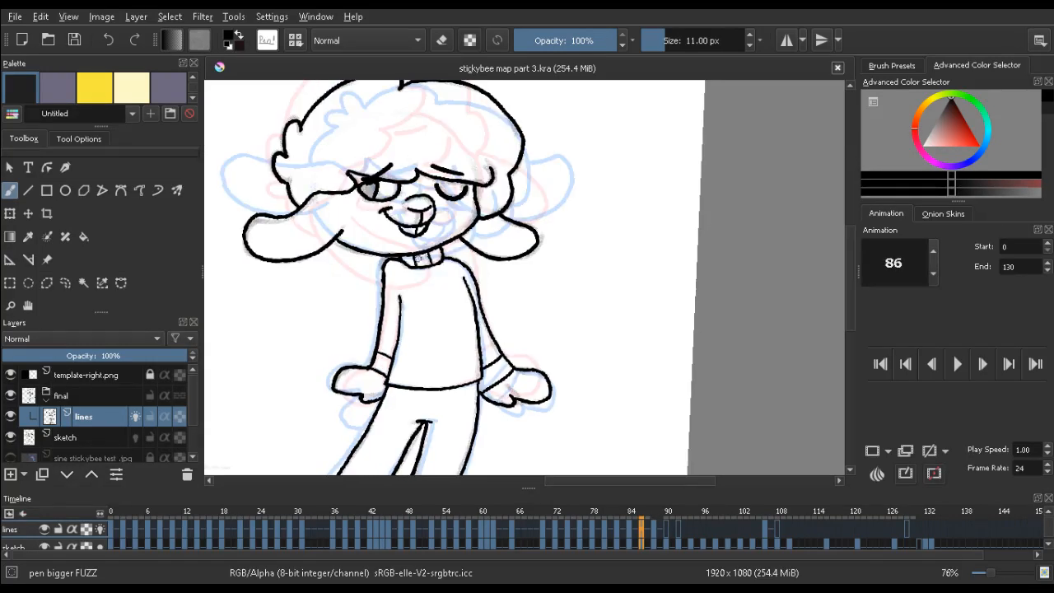
key("Right")
key("Right")
key("Right")
key("Right")
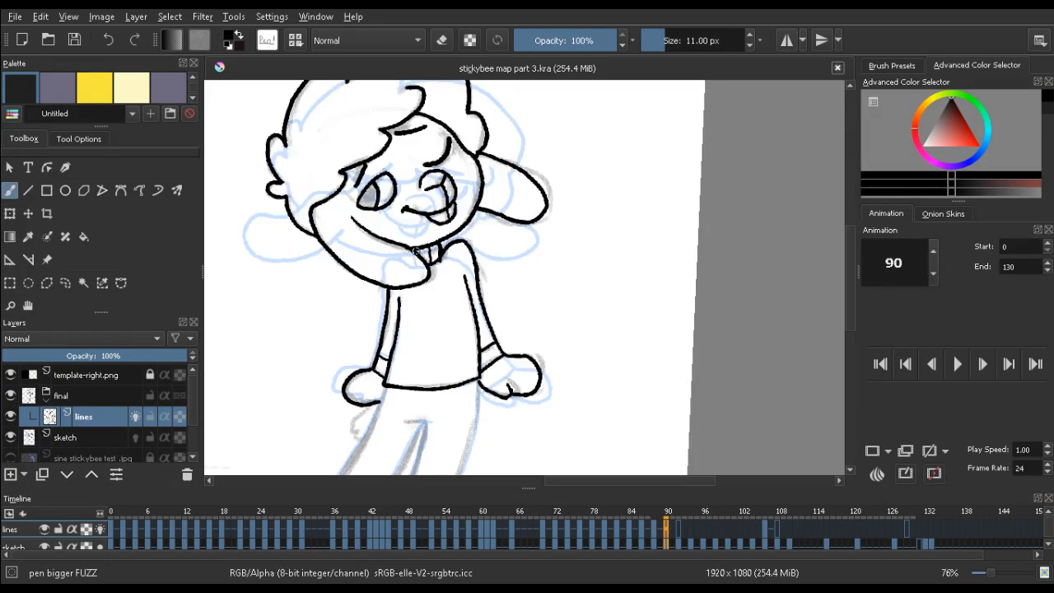
key("Left")
key("Left")
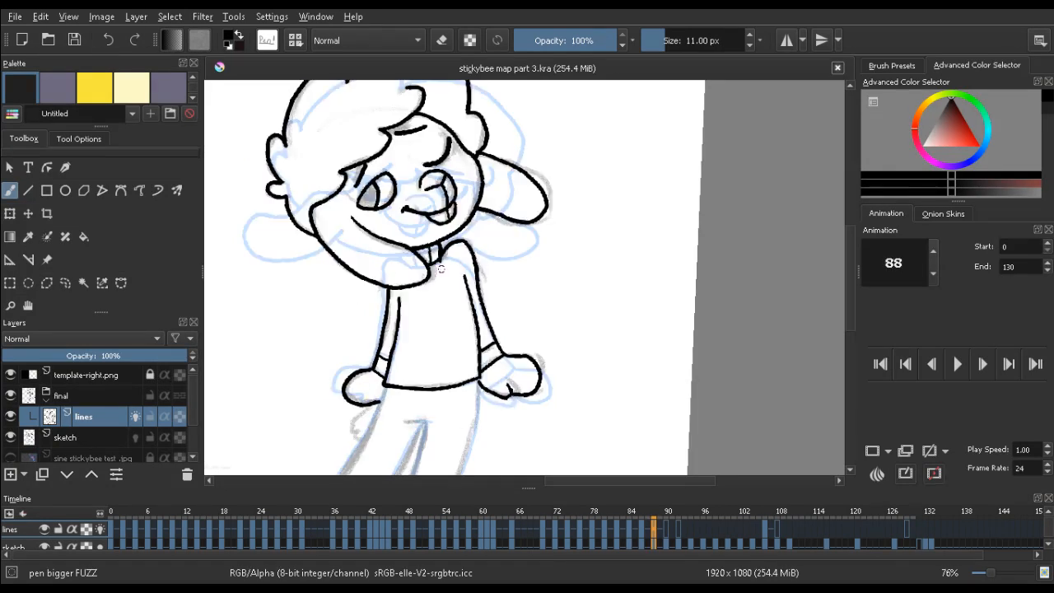
Ink the left-side leg's outer edge from the shirt hem down to the ankle in frame 88
scroll(441, 269, "down", 3)
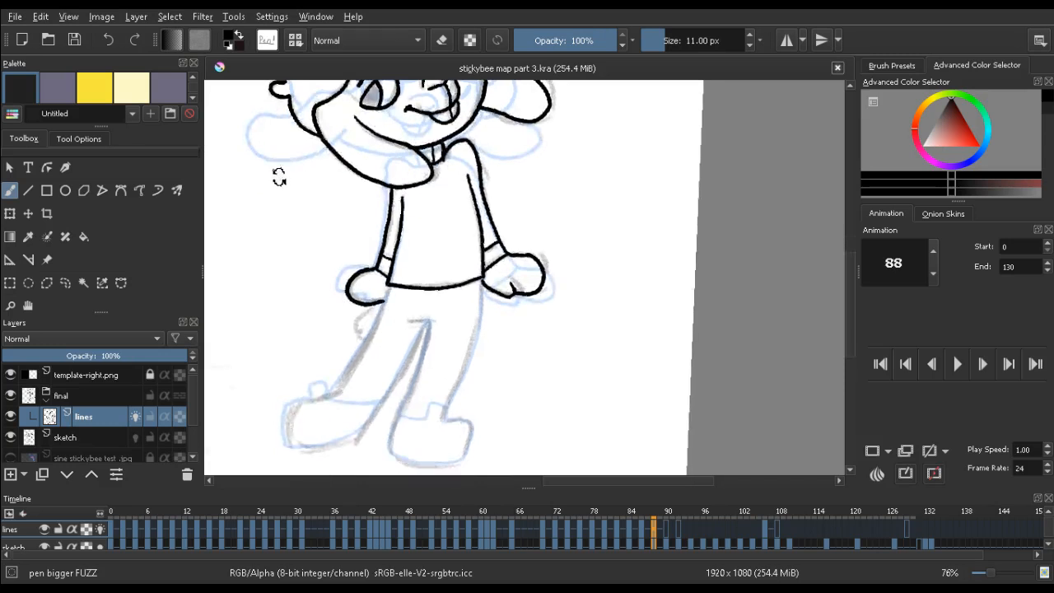
left_click_drag(279, 177, 391, 215)
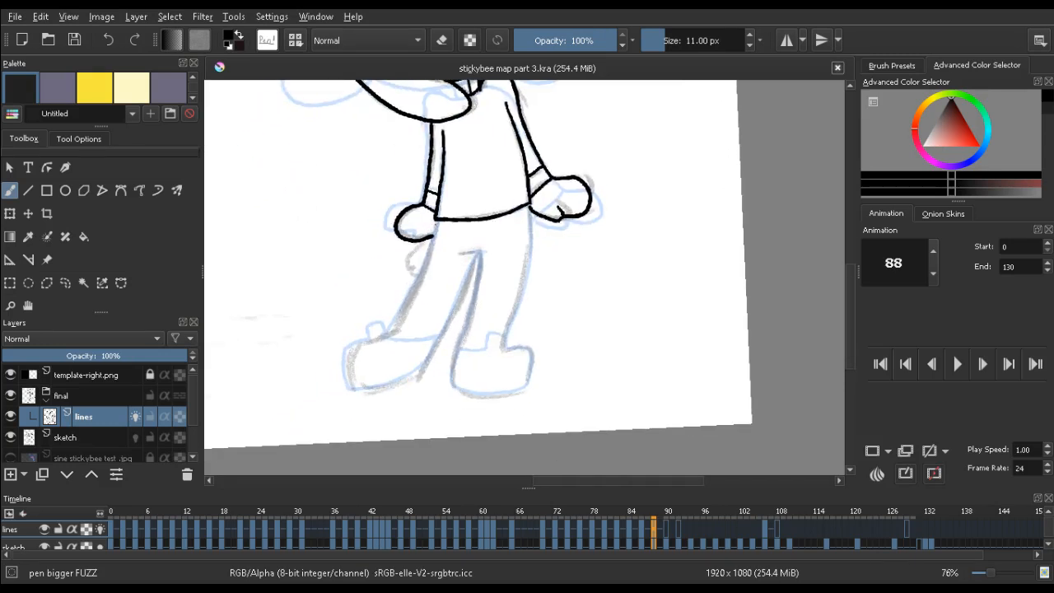
left_click_drag(434, 234, 398, 320)
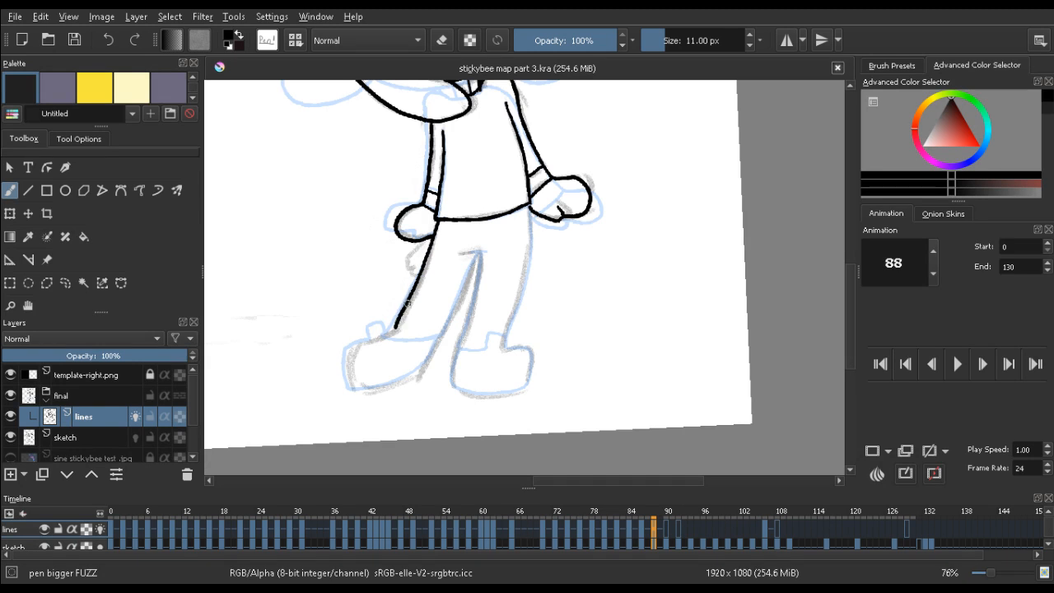
Ink the left-side shoe's small tab and the trouser hem line in frame 88, comparing with frame 86
key(".")
mouse_move(379, 333)
left_mouse_down()
mouse_move(387, 322)
mouse_move(400, 331)
left_mouse_up()
key(".")
key(".")
key(".")
key(".")
key(".")
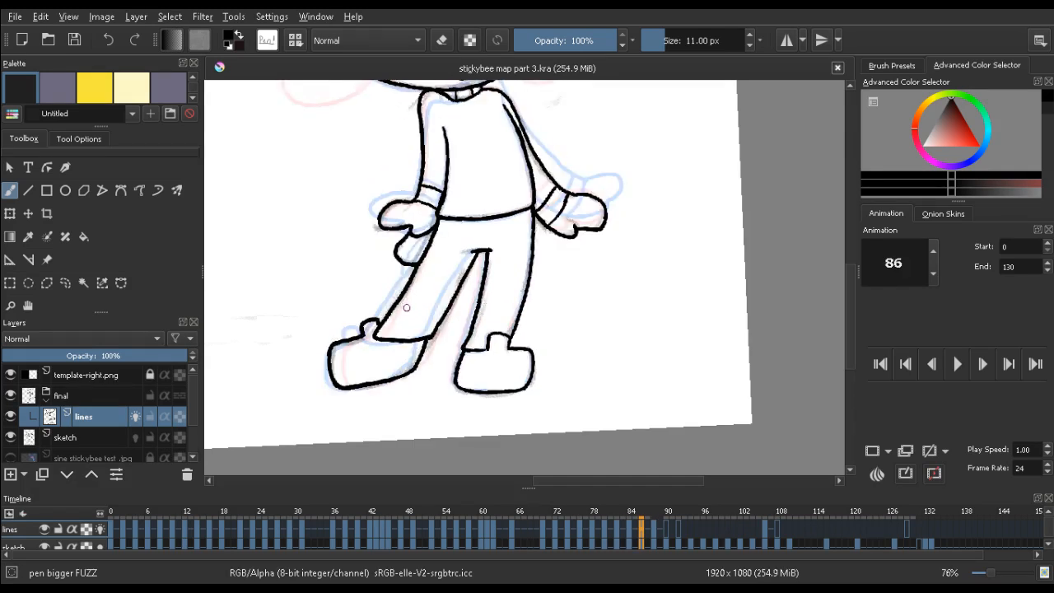
key("period")
key("period")
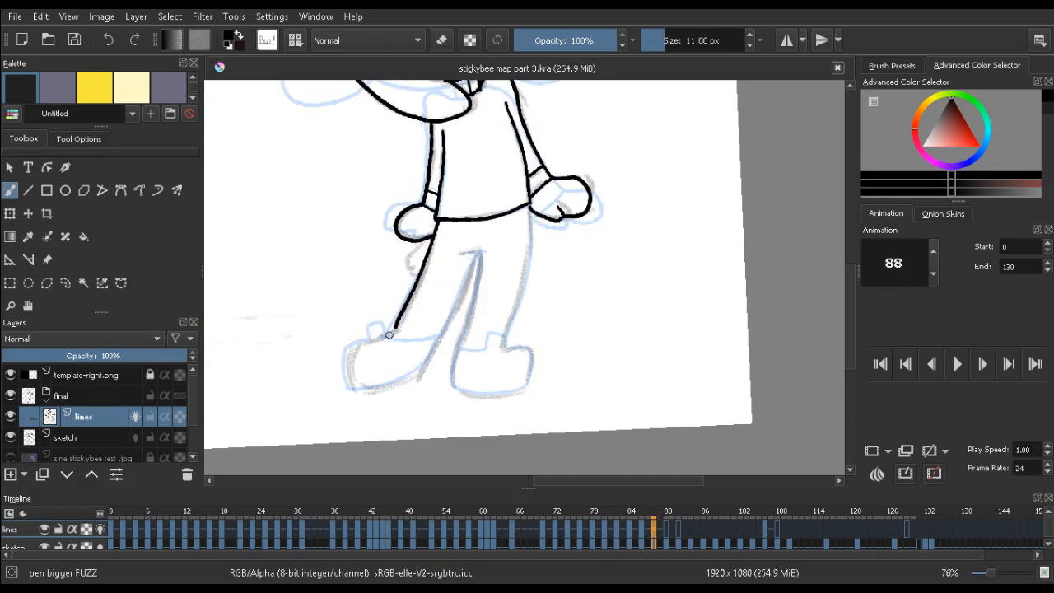
left_click_drag(375, 333, 395, 334)
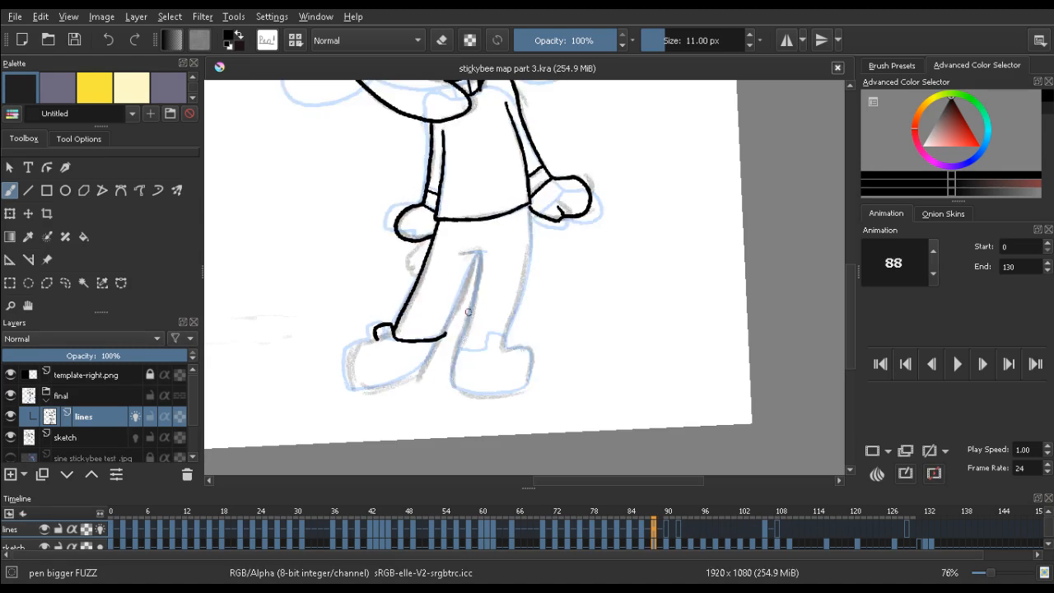
Ink the left-side leg's inner edge up to a short crotch line in frame 88
left_click_drag(446, 334, 478, 255)
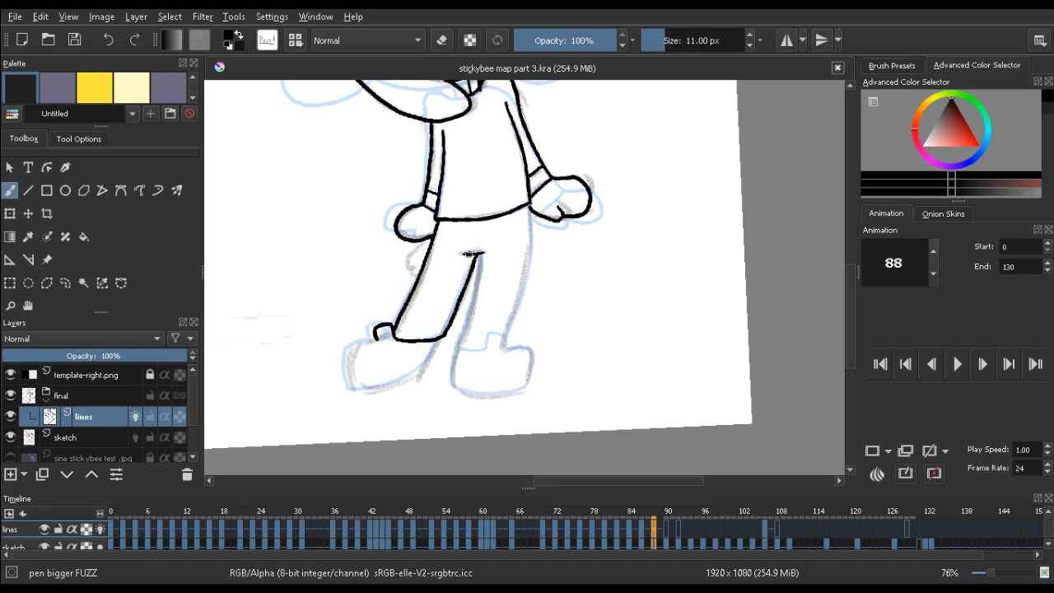
key("Left")
key("Right")
Ink the left-side shoe's toe, heel and sole in frame 88, redoing the sole stroke until it follows the sketch
mouse_move(448, 328)
left_mouse_down()
mouse_move(441, 301)
mouse_move(455, 275)
left_mouse_up()
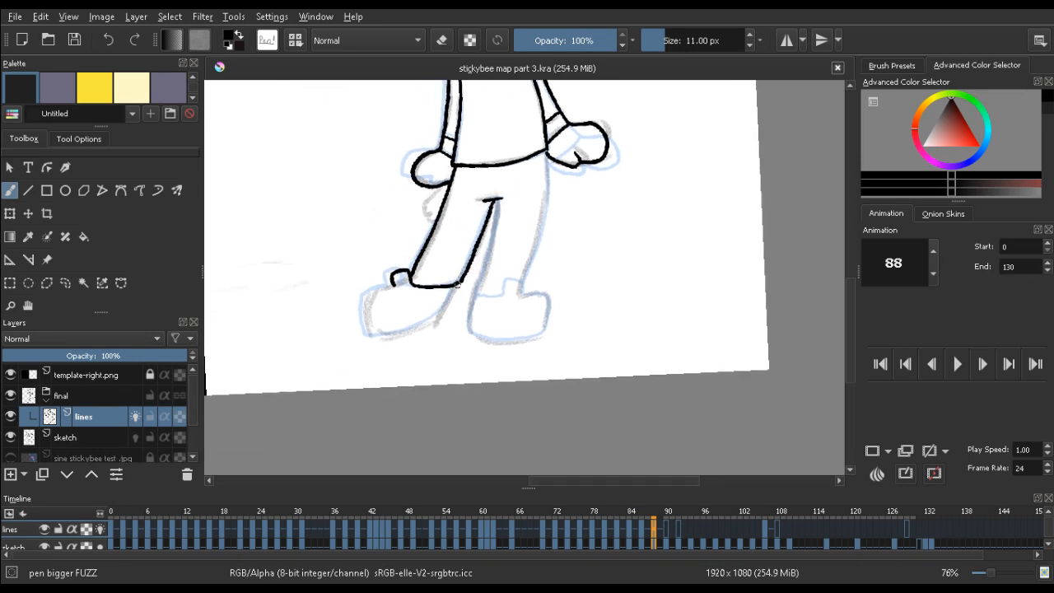
left_click_drag(442, 317, 435, 324)
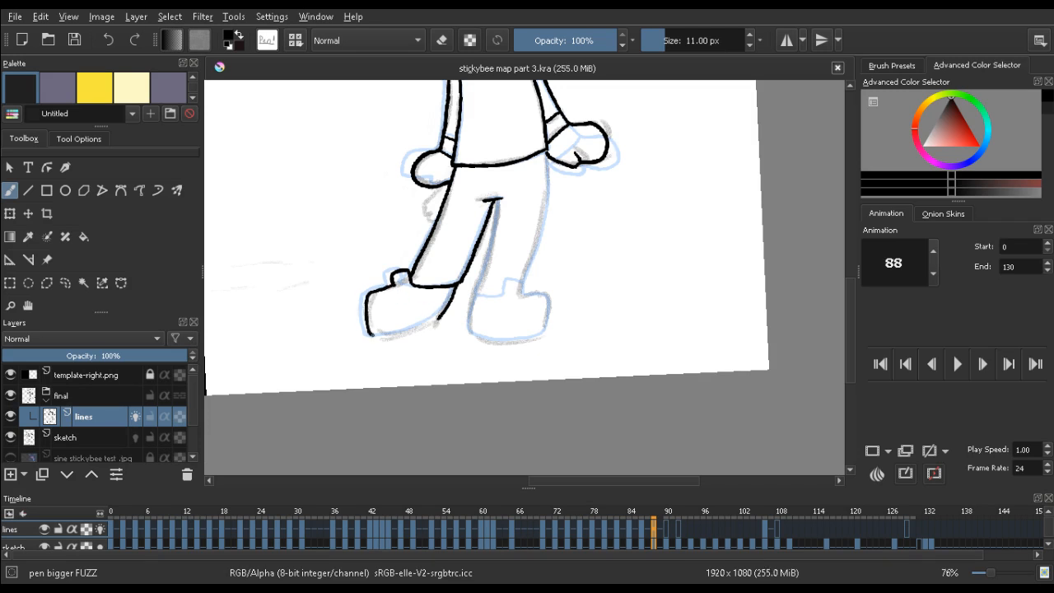
mouse_move(362, 311)
left_mouse_down()
mouse_move(235, 273)
mouse_move(285, 247)
mouse_move(384, 265)
left_mouse_up()
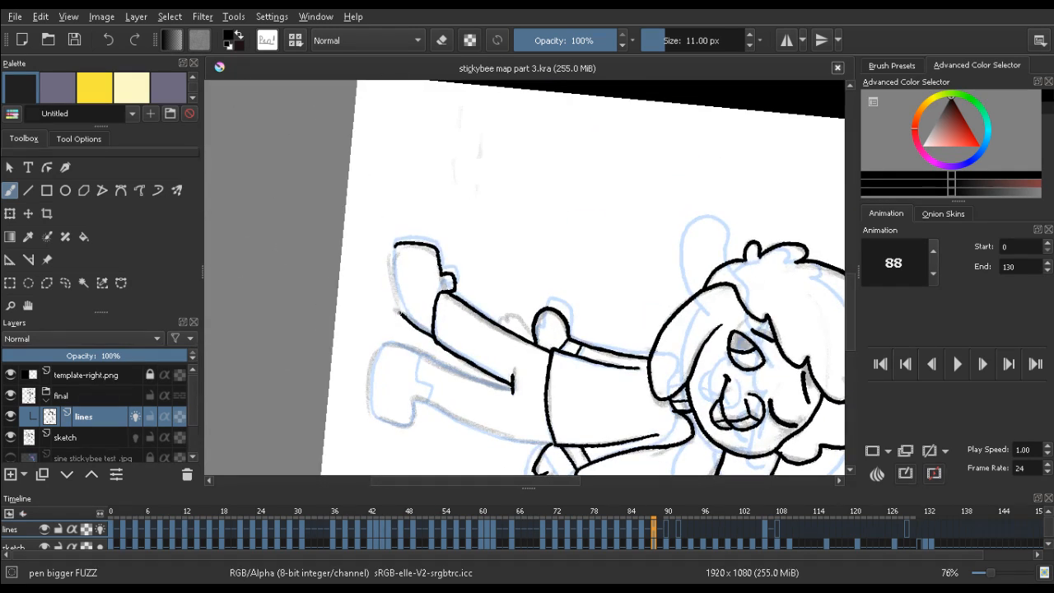
left_click_drag(401, 315, 388, 260)
key("ctrl+z")
left_click_drag(400, 313, 390, 257)
key("ctrl+z")
mouse_move(399, 313)
left_mouse_down()
mouse_move(392, 251)
mouse_move(403, 255)
mouse_move(405, 267)
mouse_move(389, 254)
mouse_move(389, 264)
left_mouse_up()
key("e")
key("e")
mouse_move(671, 274)
left_mouse_down()
mouse_move(440, 164)
mouse_move(468, 153)
mouse_move(491, 158)
mouse_move(384, 226)
mouse_move(335, 217)
left_mouse_up()
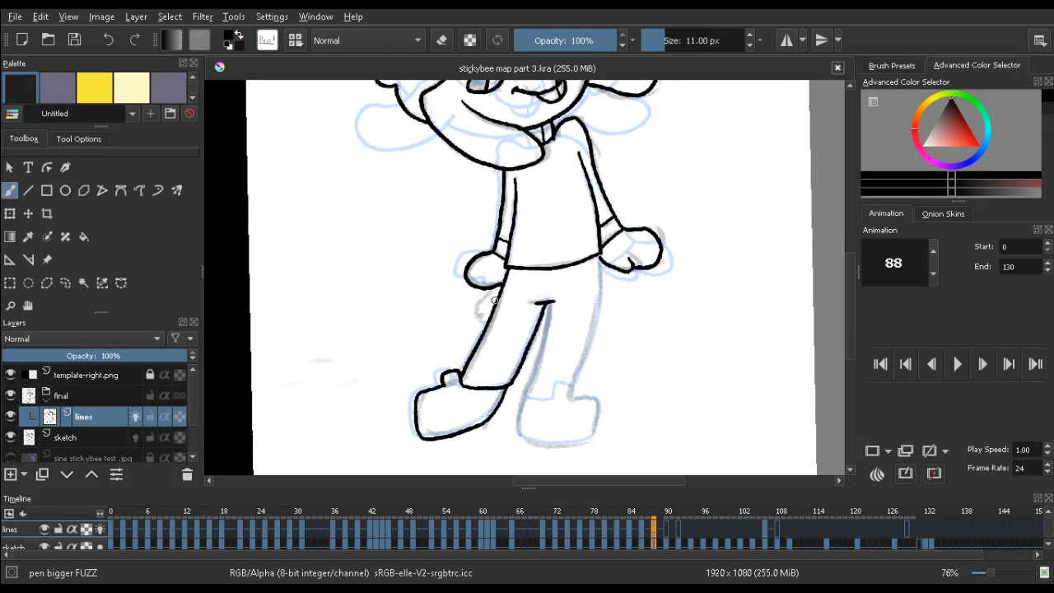
Erase and redraw the small tab on top of the left-side shoe in frame 88
key("comma")
key("period")
key("comma")
key("period")
key("e")
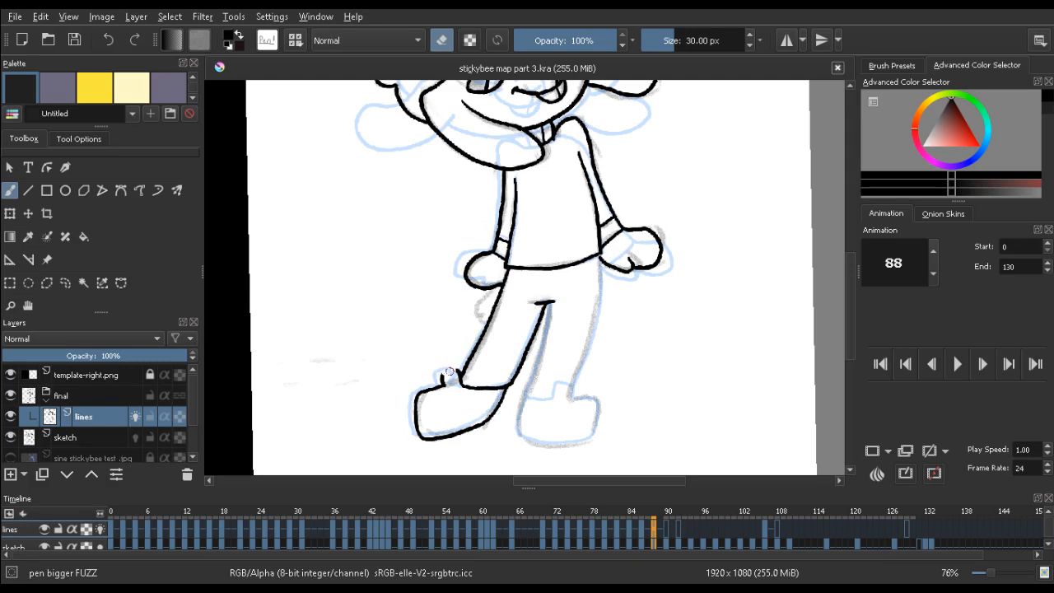
key("e")
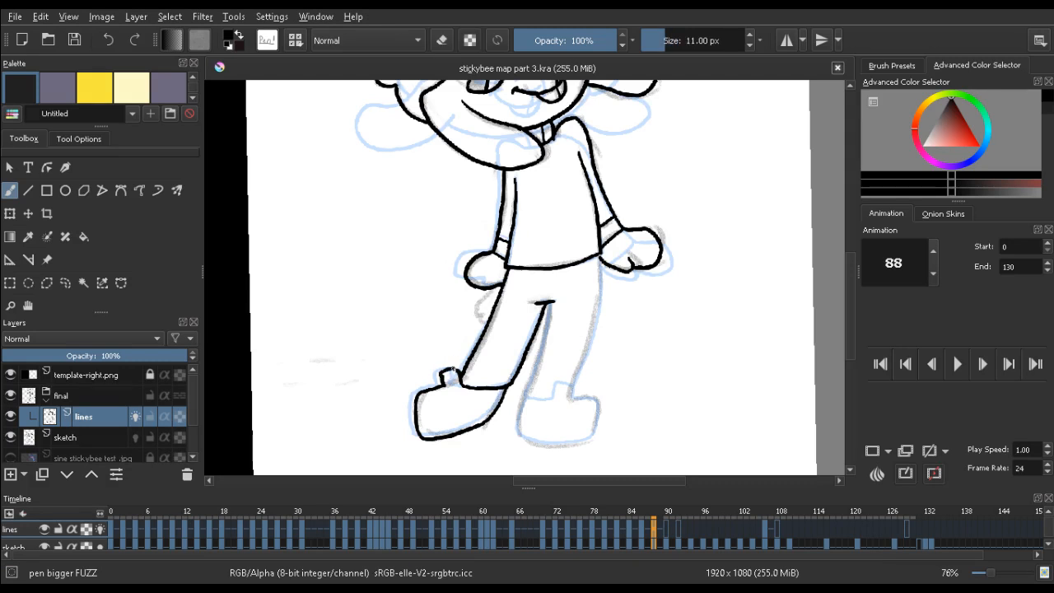
Compare the left-side leg and shoe of frame 88 with the preceding frames back to frame 82
key("comma")
key("period")
key("comma")
key("comma")
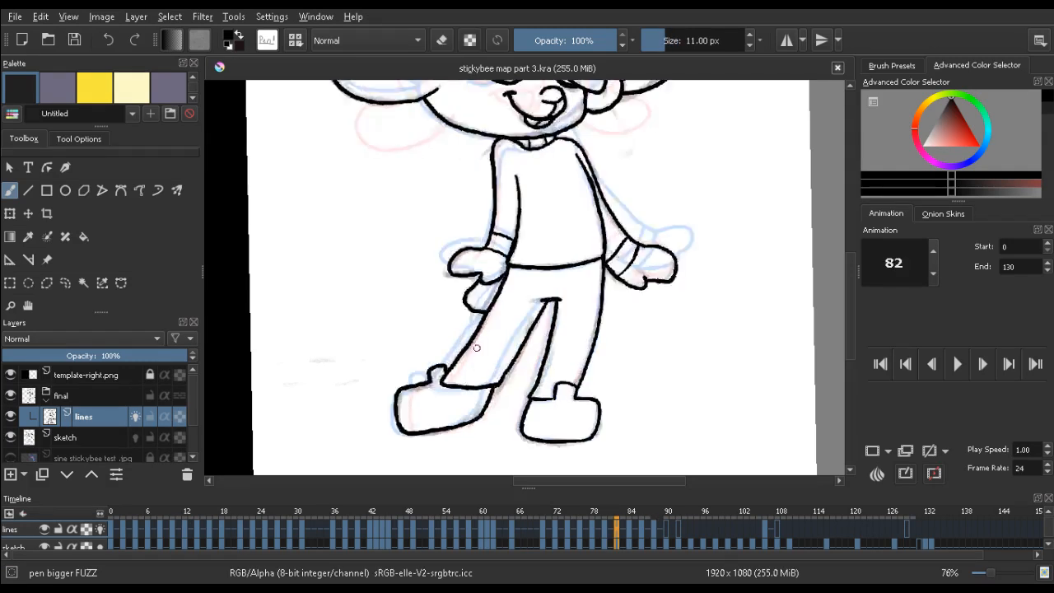
key("period")
key("period")
key("period")
key("period")
key("period")
key("period")
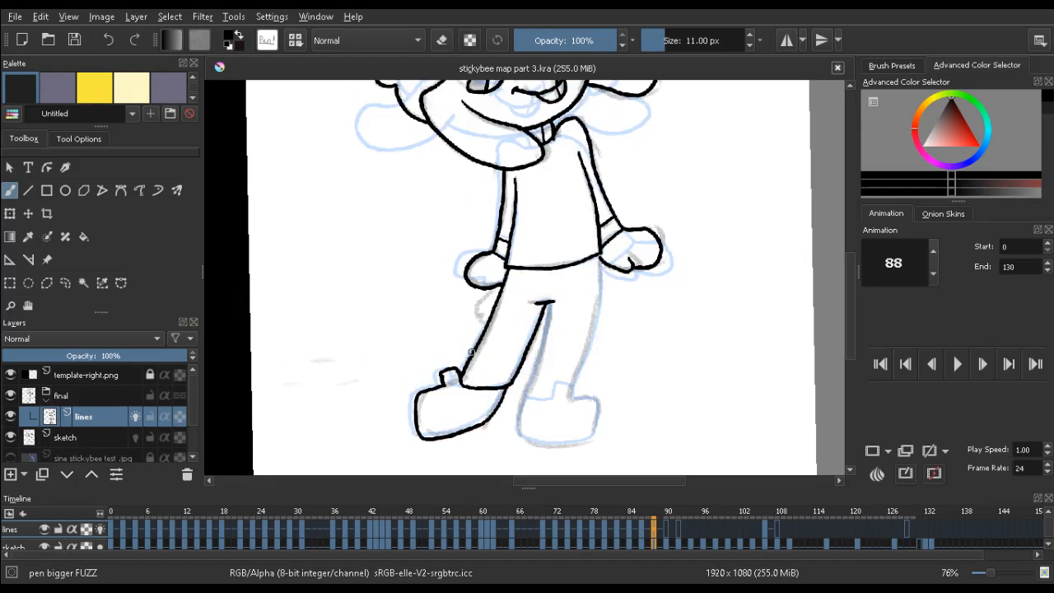
key("comma")
key("comma")
key("comma")
key("comma")
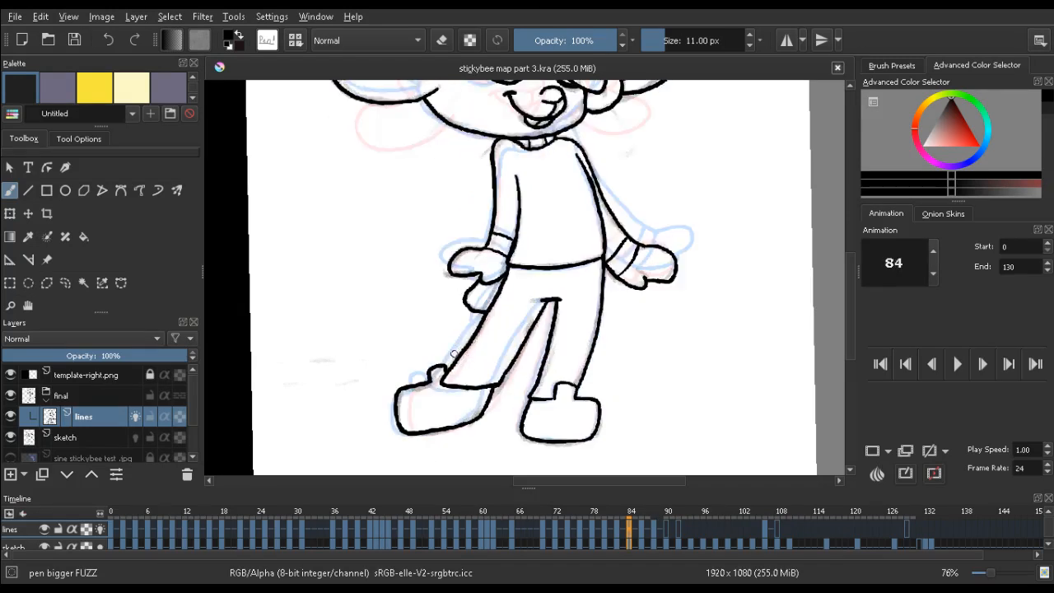
key("period")
key("period")
key("e")
key("e")
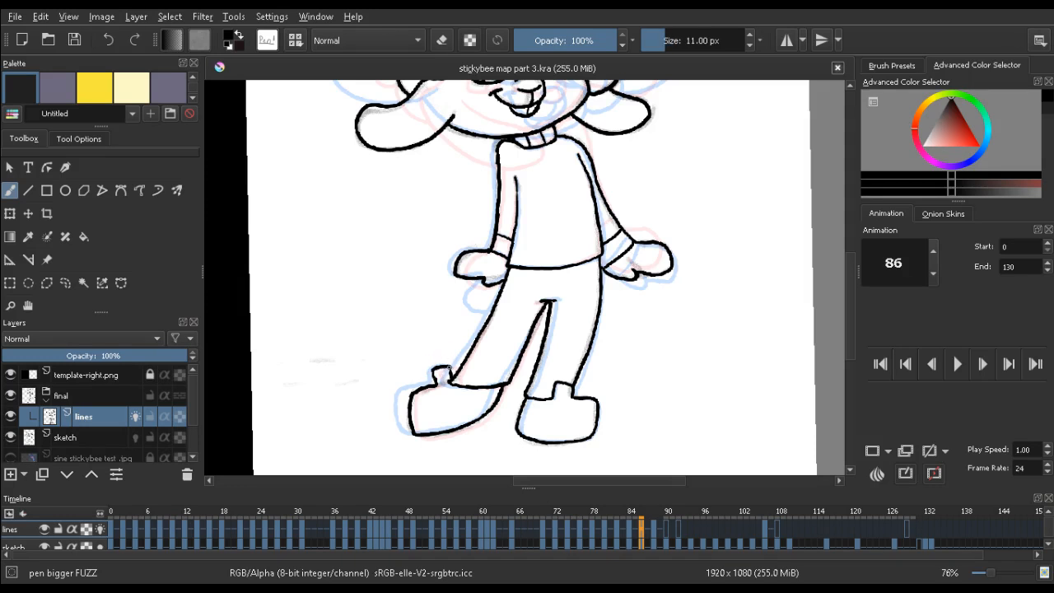
Compare the legs and shoes of frame 88 with the preceding line art and the sketch of frame 90
key("comma")
key("comma")
key("period")
key("period")
key("period")
key("period")
key("period")
key("period")
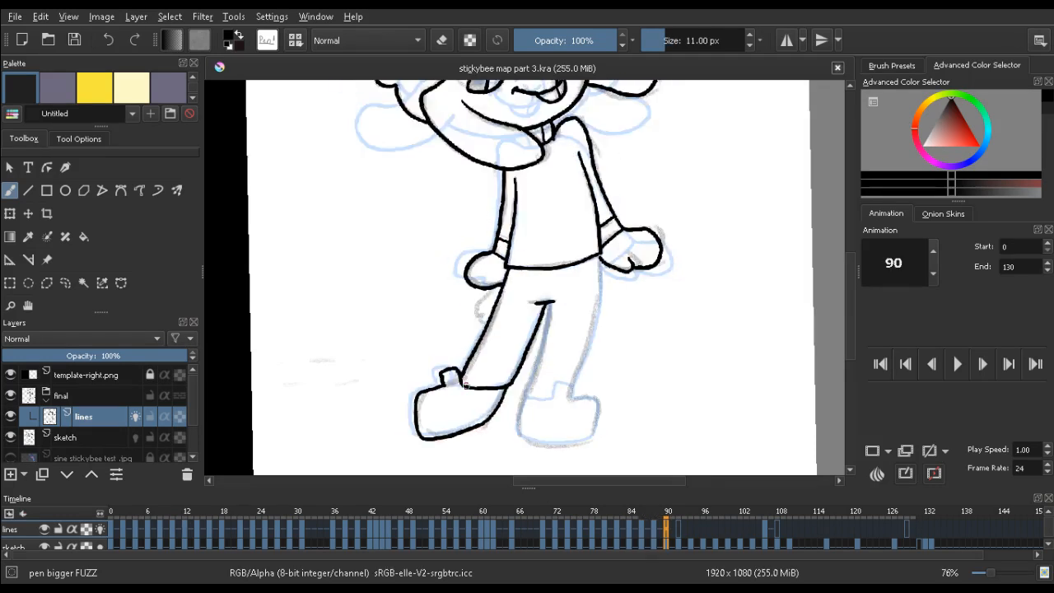
key("Delete")
key("comma")
key("period")
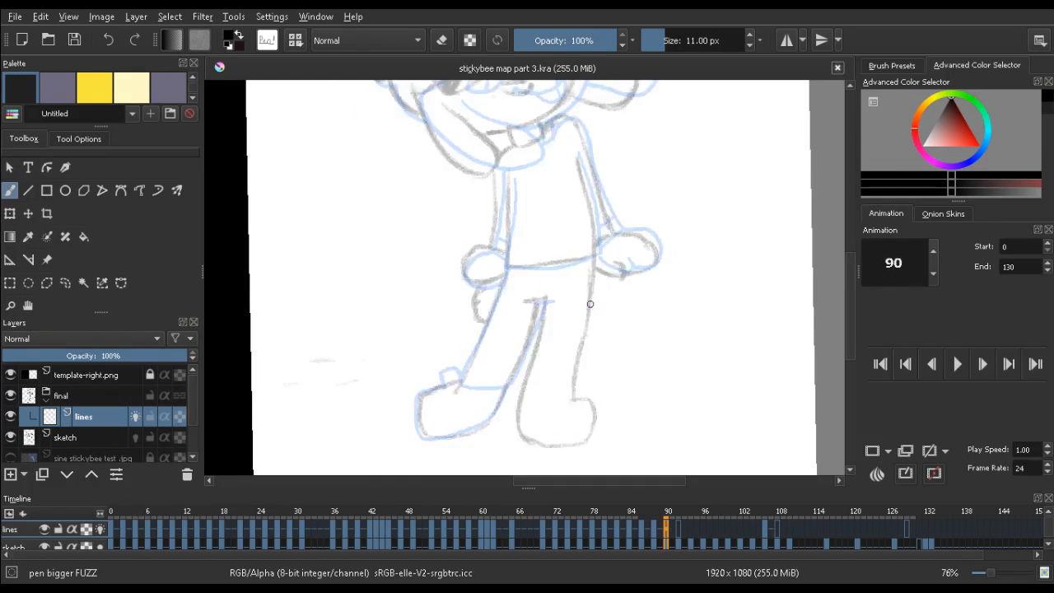
key("comma")
key("comma")
key("period")
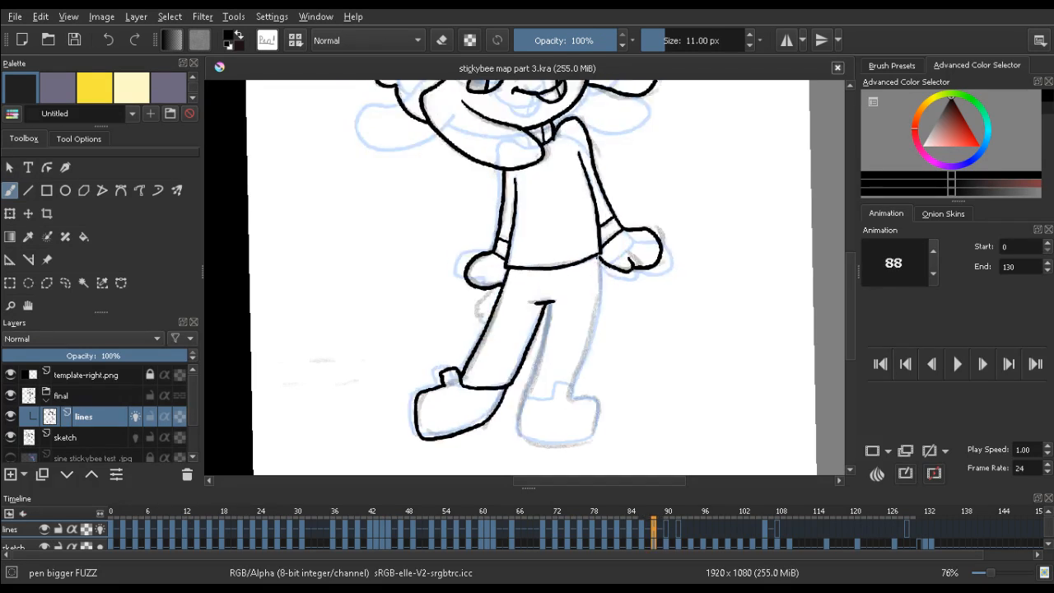
Ink the outer edge of the right-side leg in frame 88, redoing the stroke until it follows the sketch
left_click_drag(598, 265, 587, 341)
key("ctrl+z")
mouse_move(596, 257)
left_mouse_down()
mouse_move(593, 330)
mouse_move(569, 389)
mouse_move(581, 346)
left_mouse_up()
key("ctrl+z")
key("ctrl+z")
left_click_drag(574, 385, 585, 339)
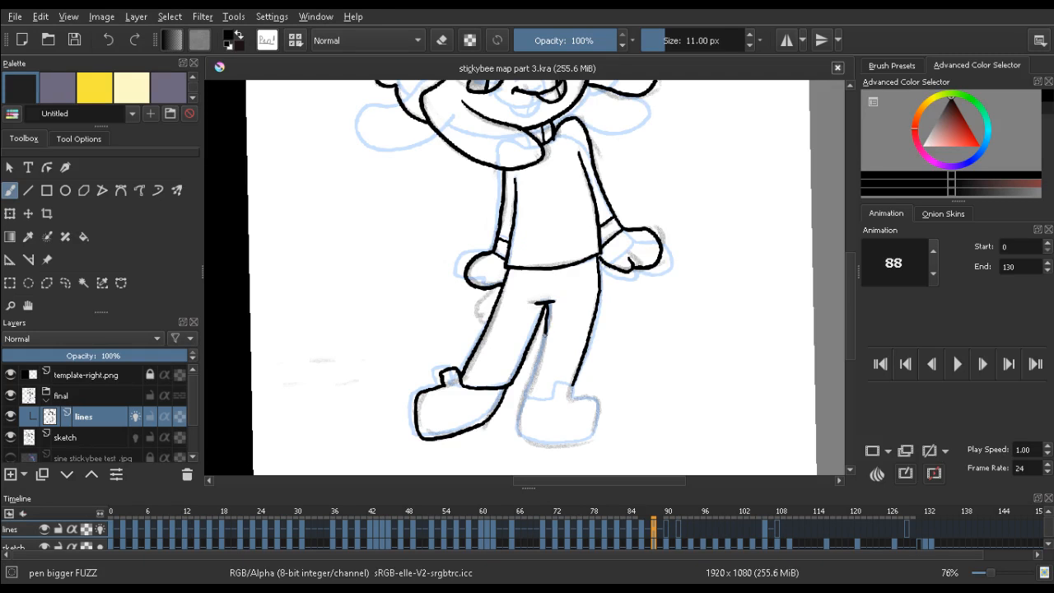
Ink the right-side leg's inner edge and the short ankle line above its shoe in frame 88
key("ctrl+z")
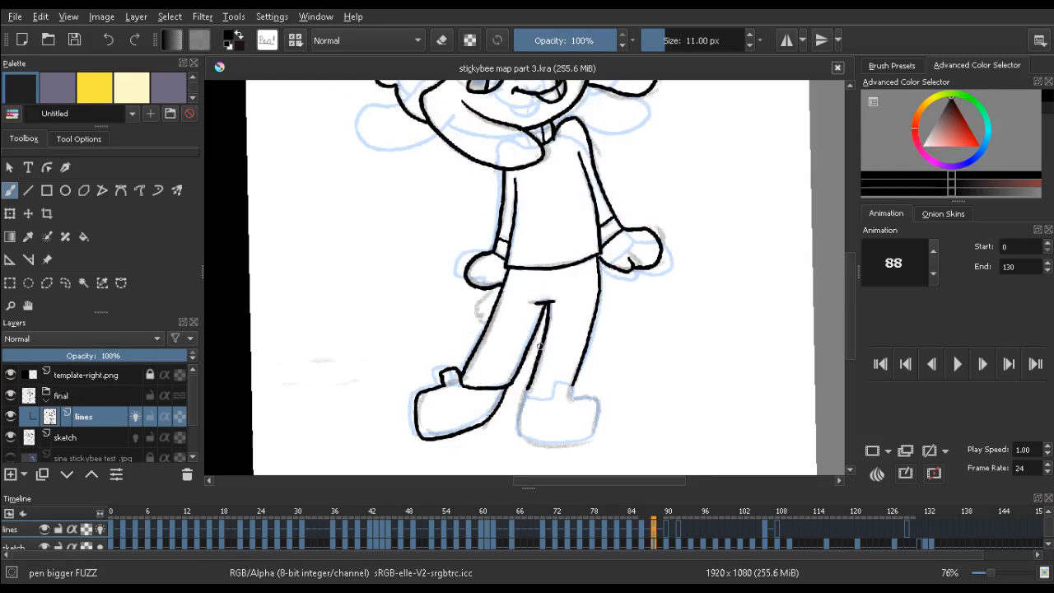
key("e")
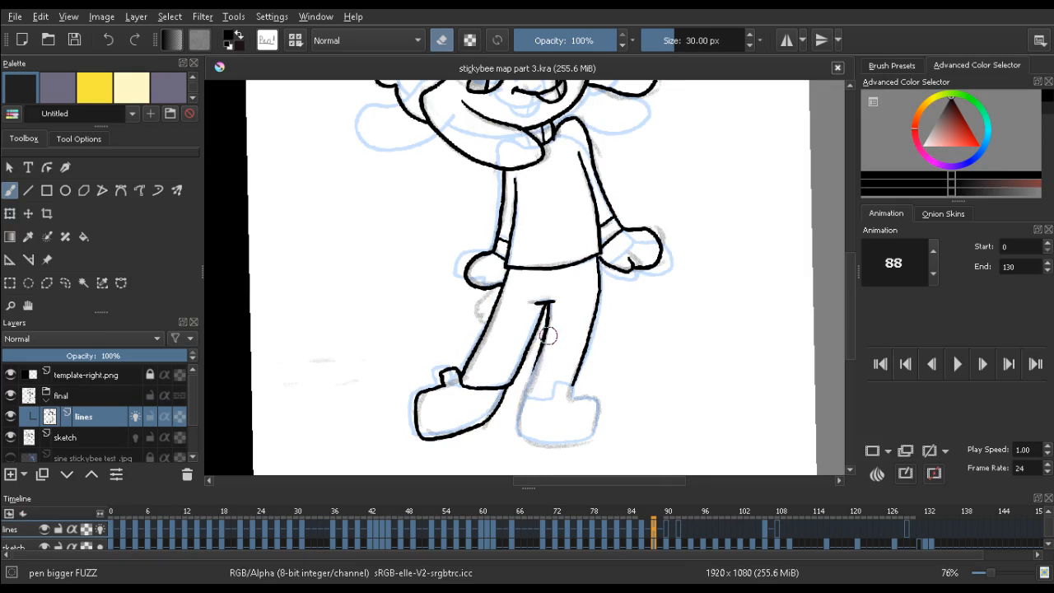
key("e")
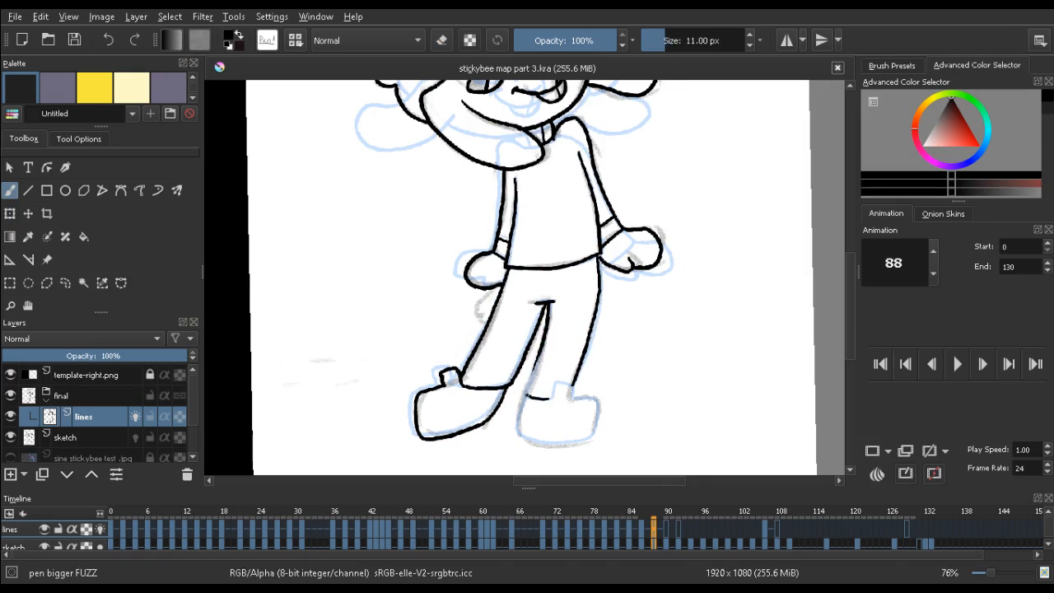
mouse_move(526, 394)
left_mouse_down()
mouse_move(539, 358)
mouse_move(533, 365)
left_mouse_up()
key("Left")
key("Left")
key("Right")
key("Right")
Ink the inner side, toe and sole of the right-side shoe in frame 88, redoing uneven strokes
mouse_move(521, 387)
left_mouse_down()
mouse_move(412, 349)
mouse_move(486, 247)
left_mouse_up()
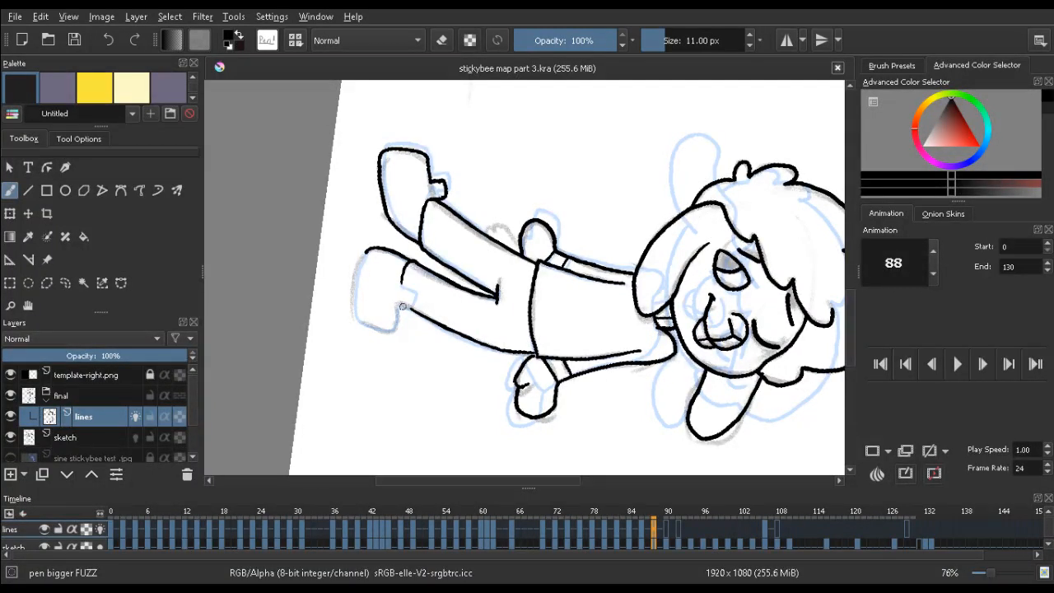
key("ctrl+z")
key("ctrl+z")
key("e")
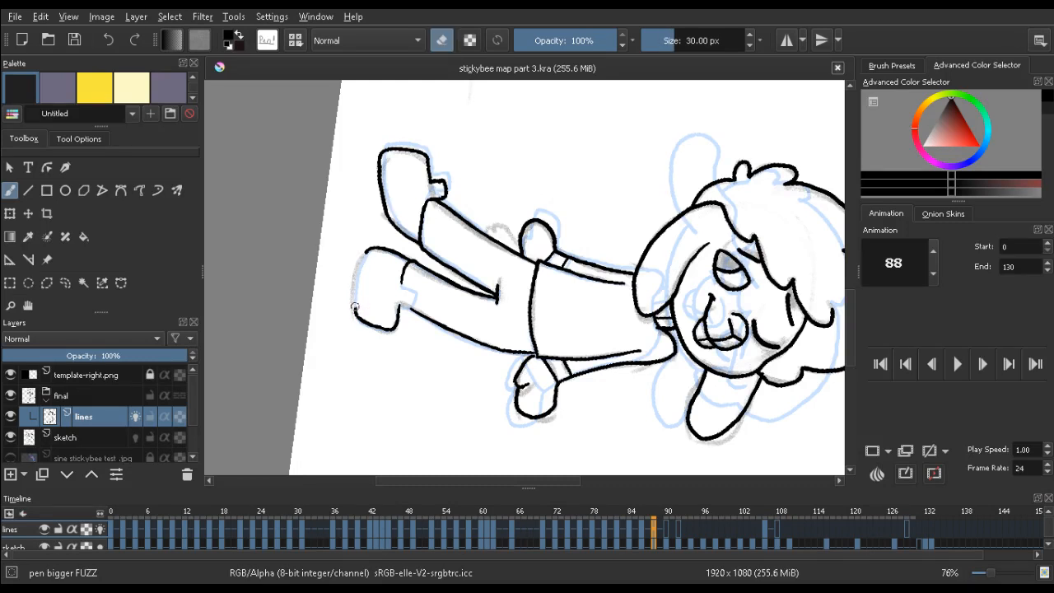
key("e")
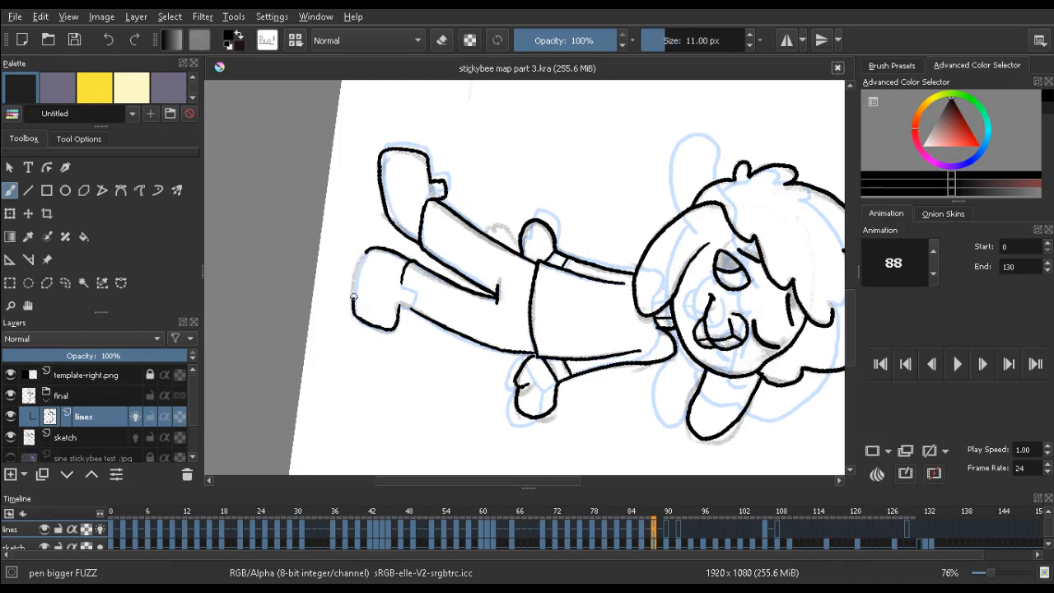
left_click_drag(356, 318, 354, 300)
key("ctrl+z")
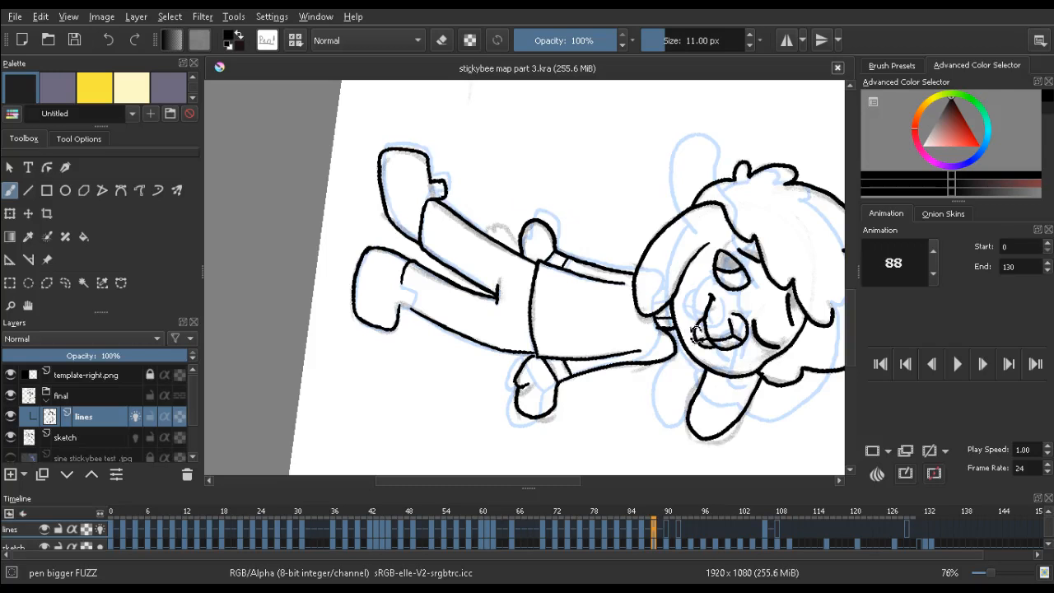
Check the right-side shoe of frame 88 against the previous frame, then erase and redraw its sole
left_click_drag(698, 335, 508, 153)
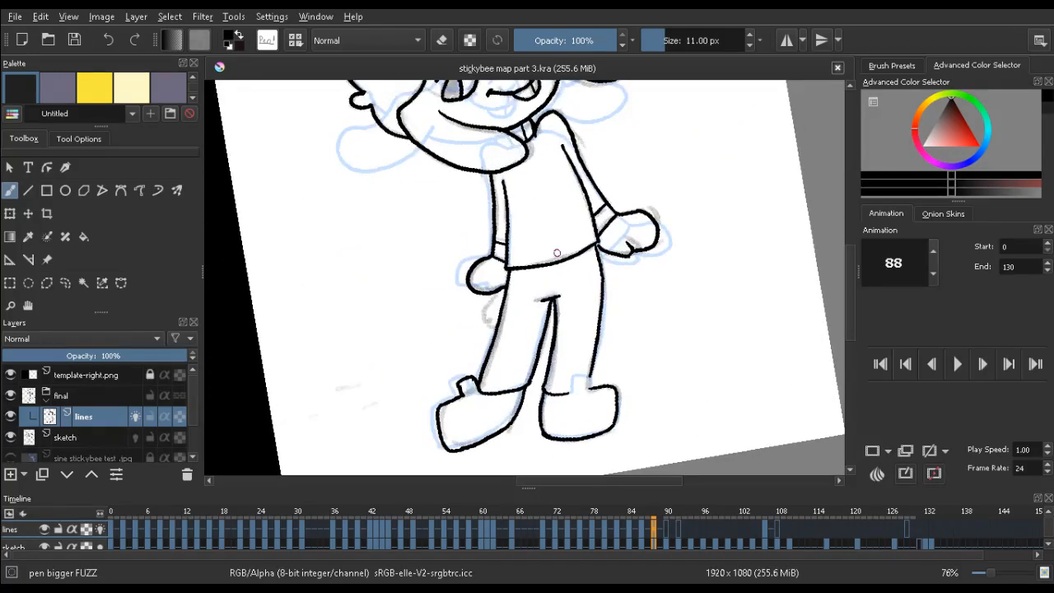
key("Left")
key("Right")
key("Left")
key("Right")
mouse_move(464, 415)
left_mouse_down()
mouse_move(390, 416)
mouse_move(388, 289)
mouse_move(421, 215)
mouse_move(373, 379)
mouse_move(370, 330)
mouse_move(385, 309)
mouse_move(332, 330)
mouse_move(360, 286)
left_mouse_up()
key("e")
key("e")
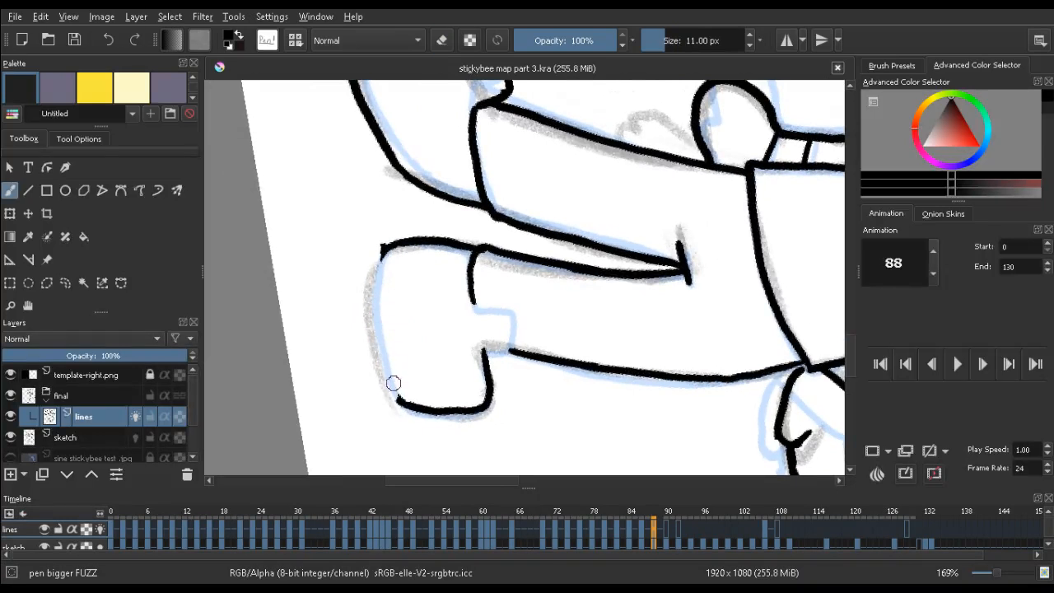
mouse_move(400, 403)
left_mouse_down()
mouse_move(376, 302)
mouse_move(384, 237)
left_mouse_up()
key("e")
key("e")
Compare the right-side shoe of frame 88 with the sketches of frames 90 and 92 and the line art of frame 106
key("Right")
key("Right")
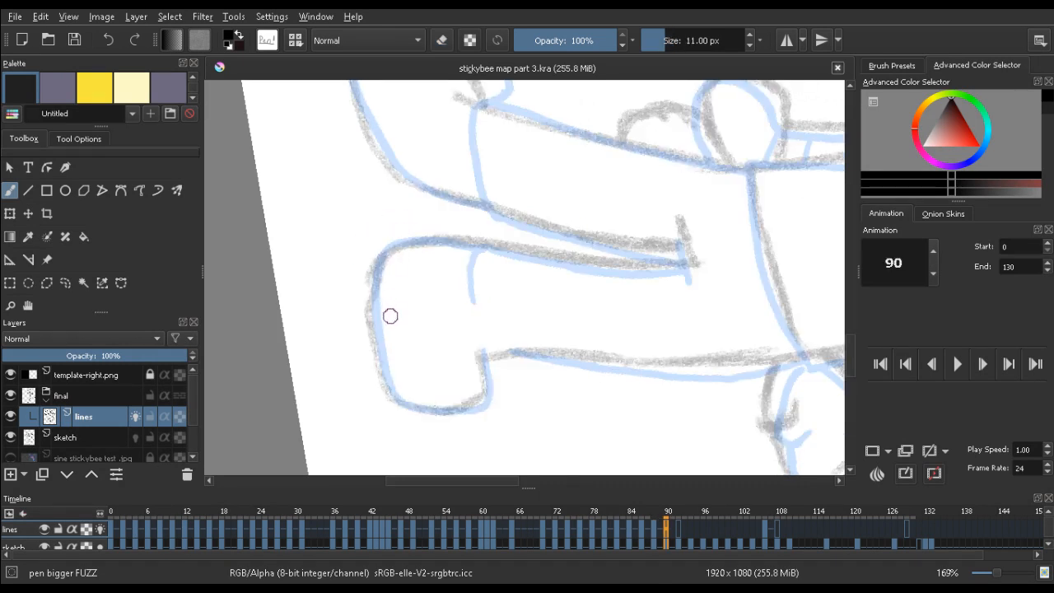
key("Left")
key("Left")
key("Right")
key("Right")
key("Right")
key("Right")
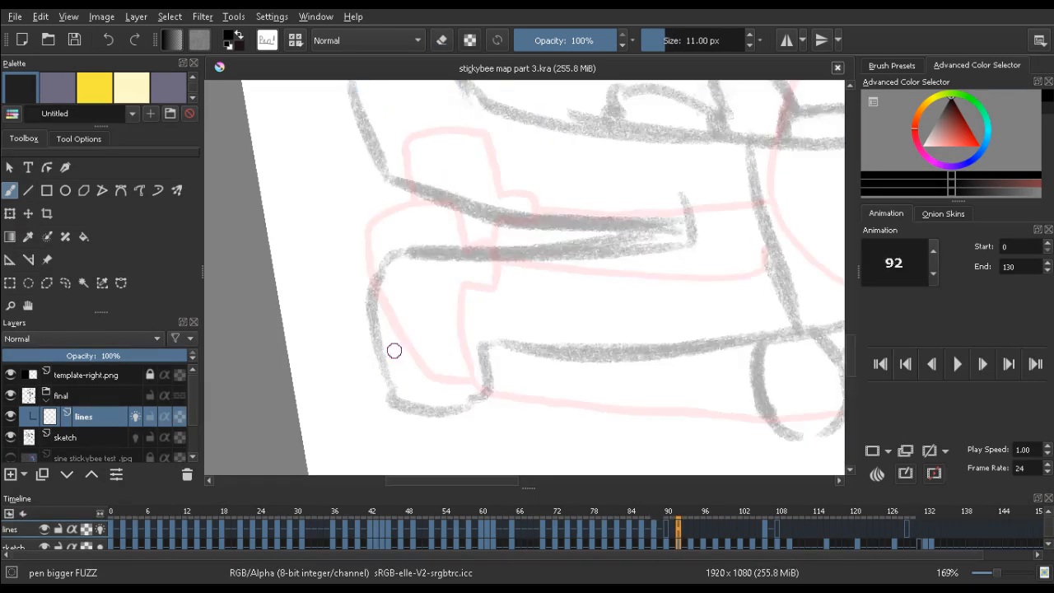
key("Left")
key("Left")
key("Right")
key("Right")
key("Left")
key("Left")
key("Left")
key("Left")
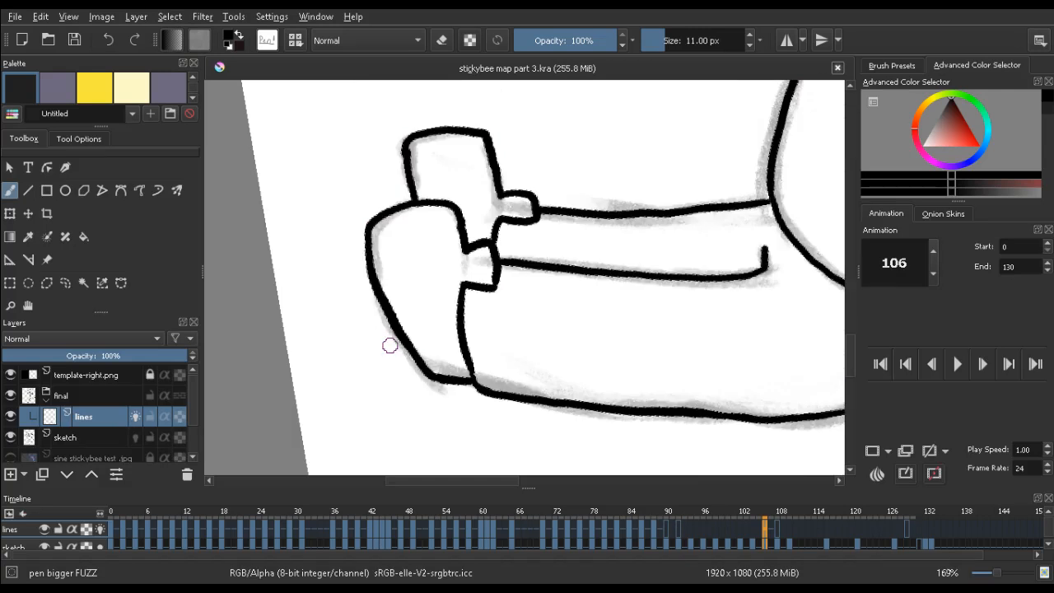
key("Right")
key("Right")
key("Right")
key("Right")
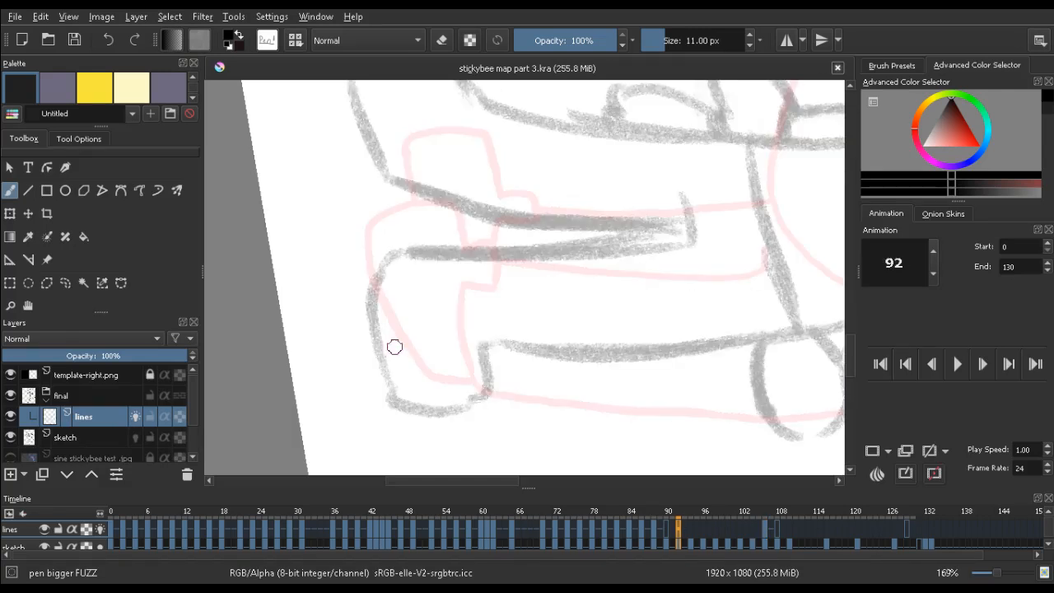
key("Left")
key("Left")
key("Left")
key("Left")
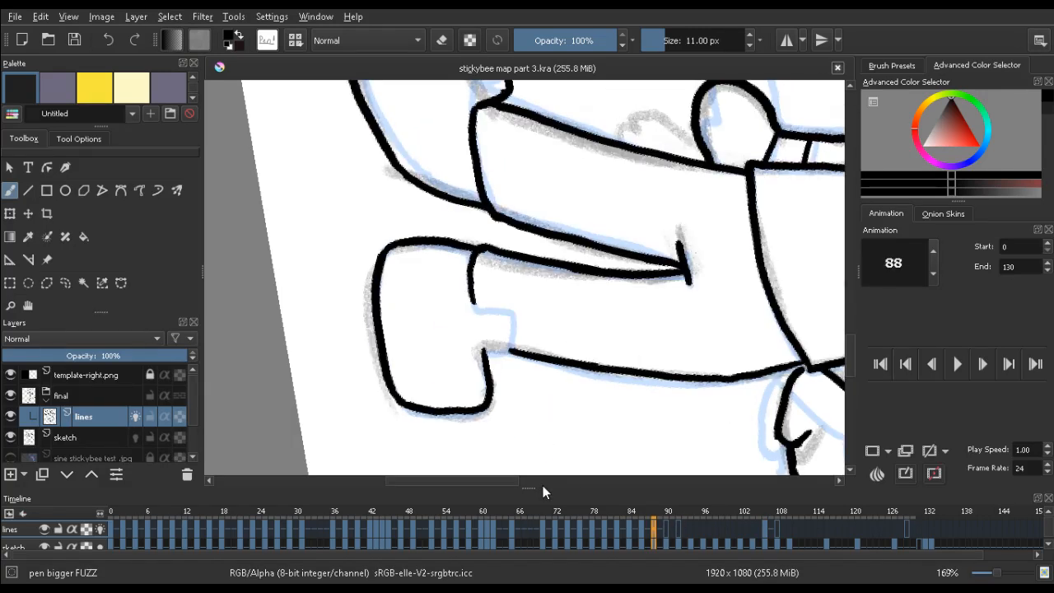
Ink the small tab on top of the right-side shoe in frame 88, using frame 84 as reference
mouse_move(680, 348)
left_mouse_down()
mouse_move(577, 200)
mouse_move(520, 172)
mouse_move(499, 192)
mouse_move(496, 177)
left_mouse_up()
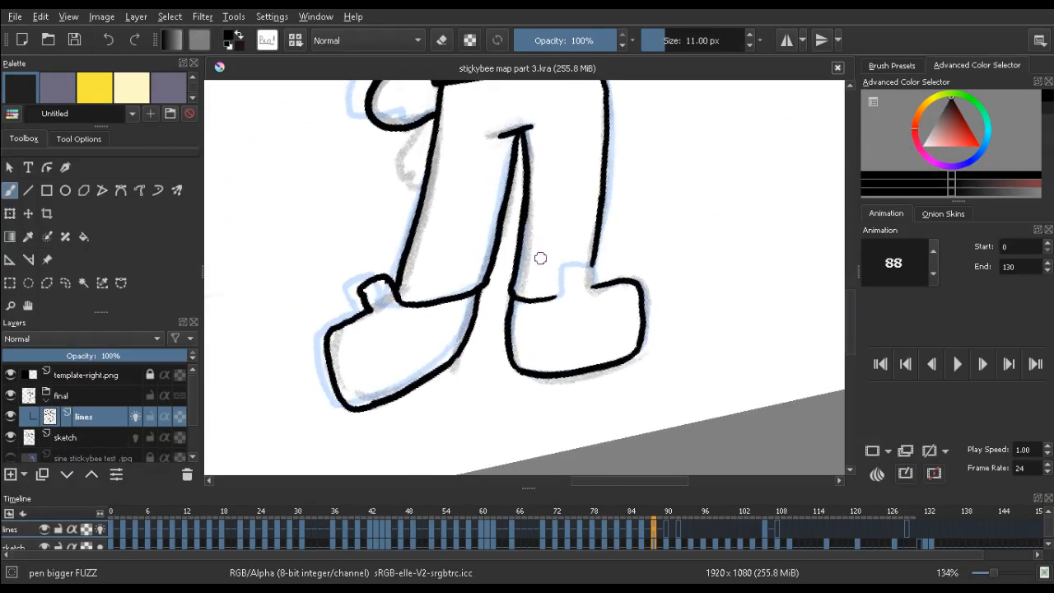
key("Left")
key("Left")
key("Left")
key("Left")
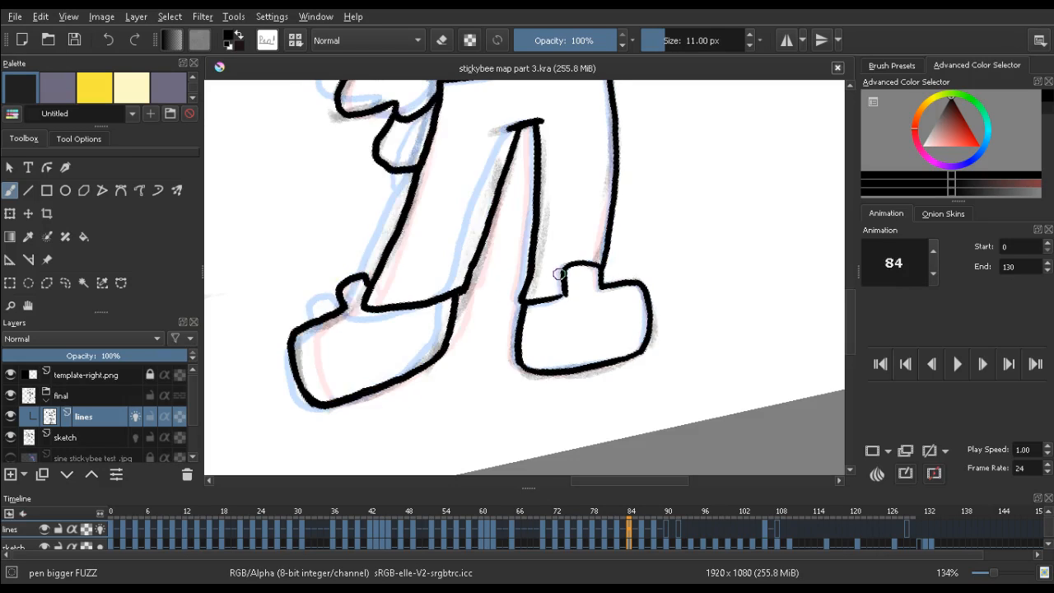
key("Right")
key("Right")
key("Right")
key("Right")
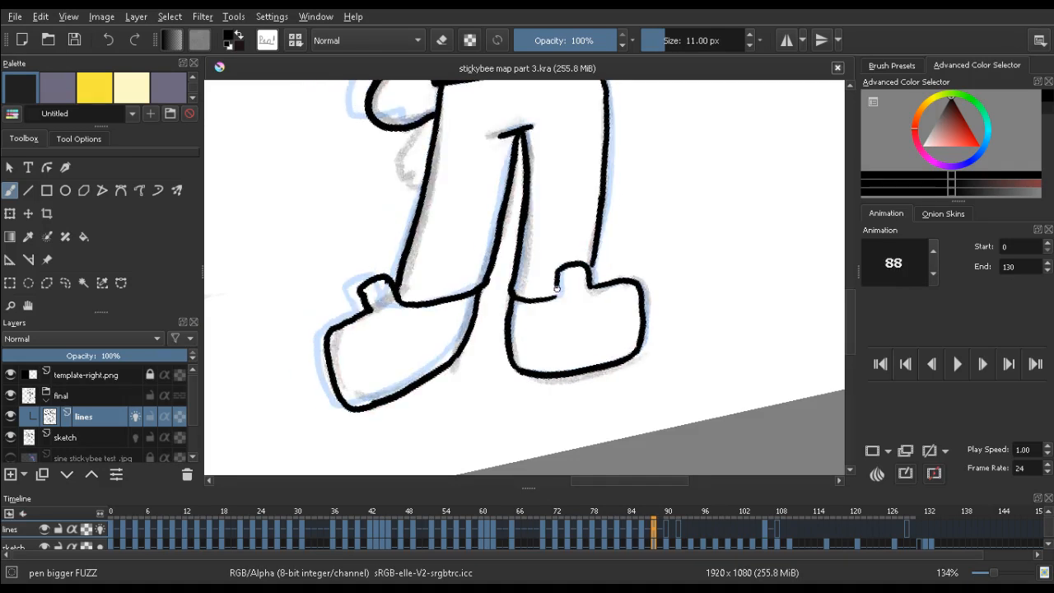
Square off the right-side shoe's tab and join it to the ankle line in frame 88, checking against neighbouring frames
key("Left")
key("Left")
key("Right")
key("Right")
key("Left")
key("Left")
key("Right")
key("Right")
key("Right")
key("Right")
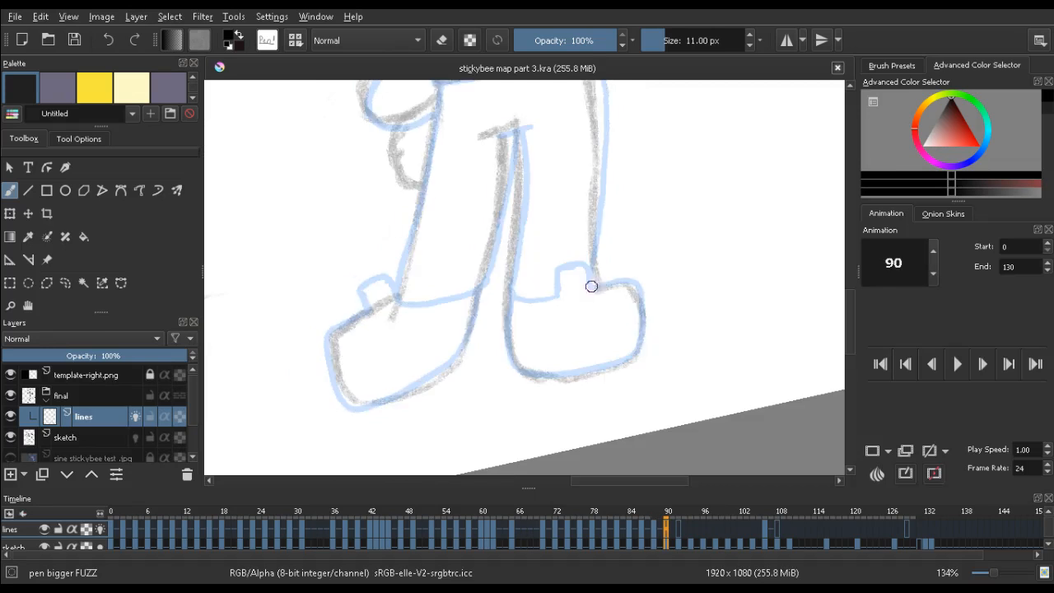
key("Left")
key("Left")
key("Left")
key("Left")
key("Right")
key("Right")
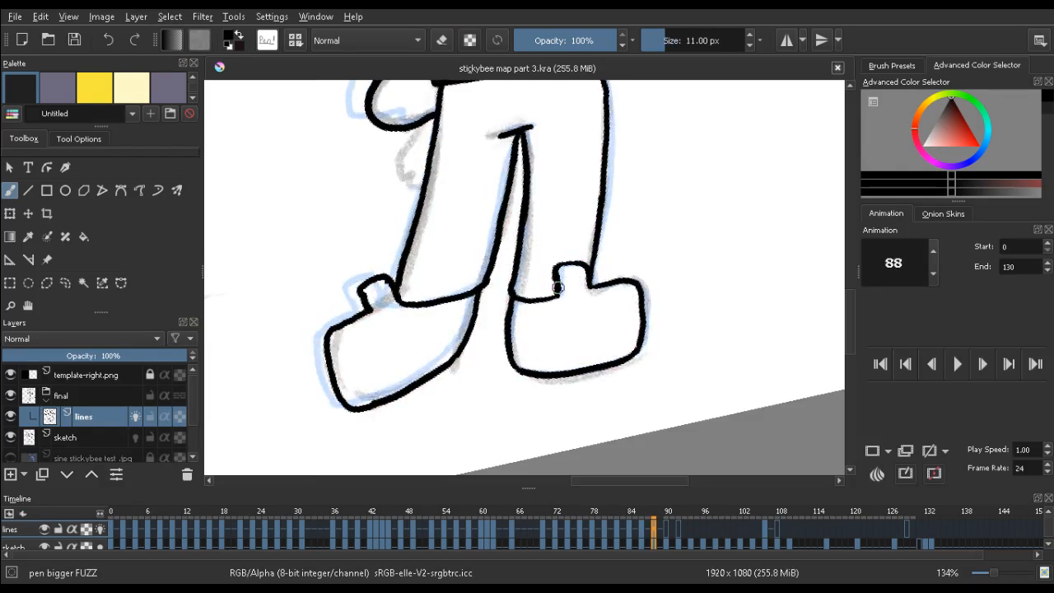
Ink the top and rounded outer side of the right-side shoe in frame 90 and compare it with frame 88
key("Right")
key("Right")
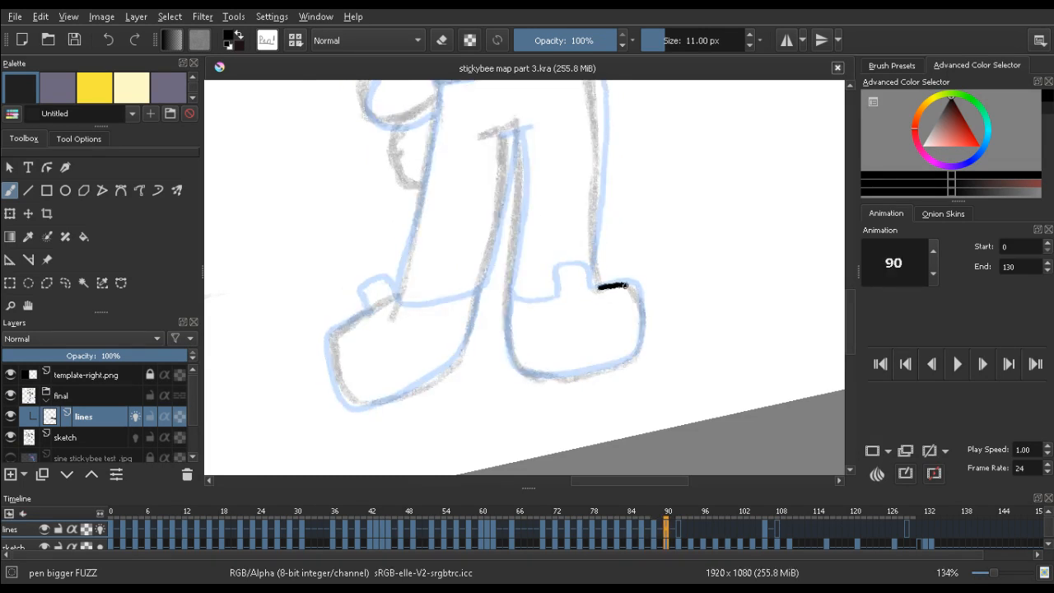
left_click_drag(632, 294, 639, 310)
key("Left")
key("Left")
key("Right")
key("Right")
Add a blank keyframe to the lines layer at frame 98 and return to frame 92
key("Right")
key("Right")
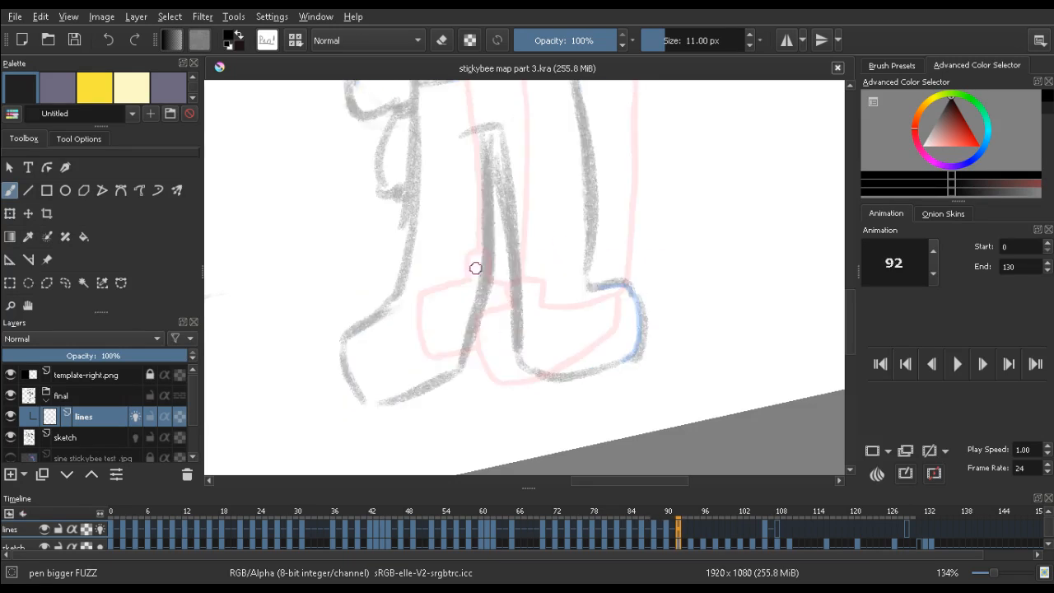
left_click(715, 528)
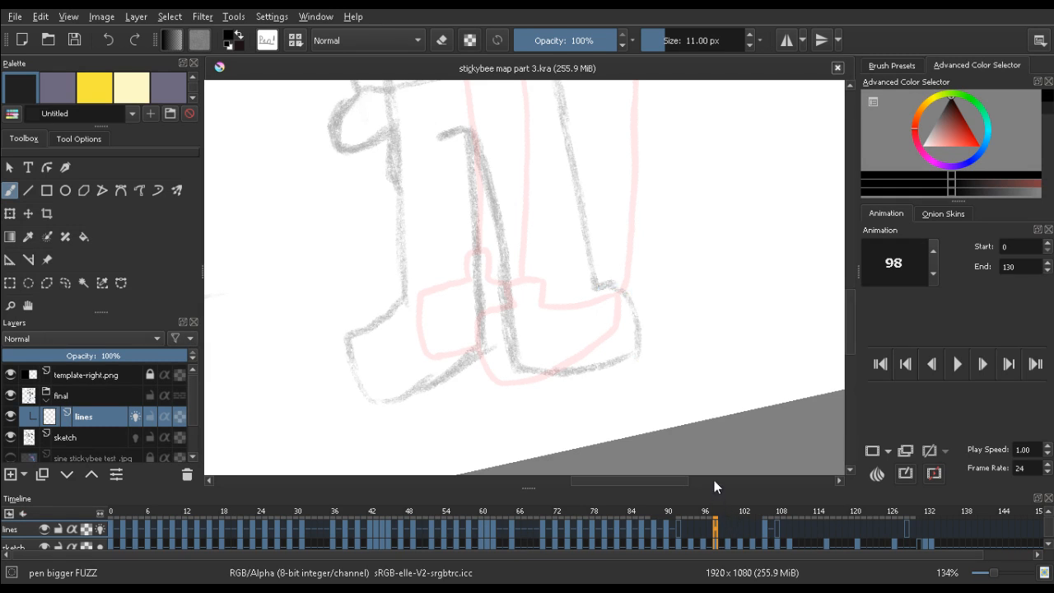
key("Left")
key("Left")
key("Left")
key("Left")
key("Left")
key("Left")
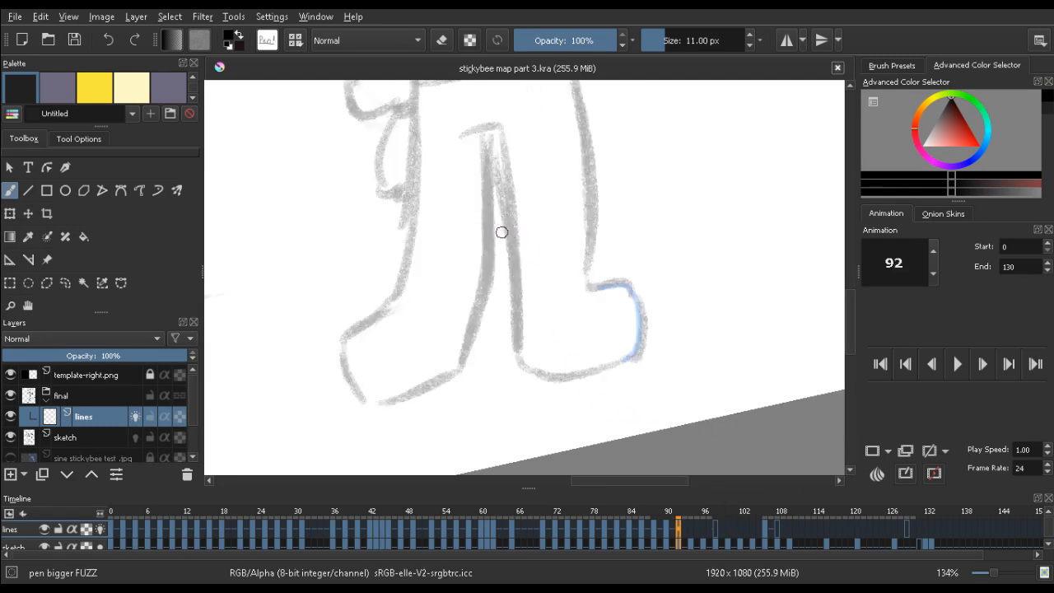
Move the blank lines keyframe from frame 98 to frame 100 and return to frame 90
key("Left")
key("Left")
key("Right")
key("Right")
left_click(718, 532)
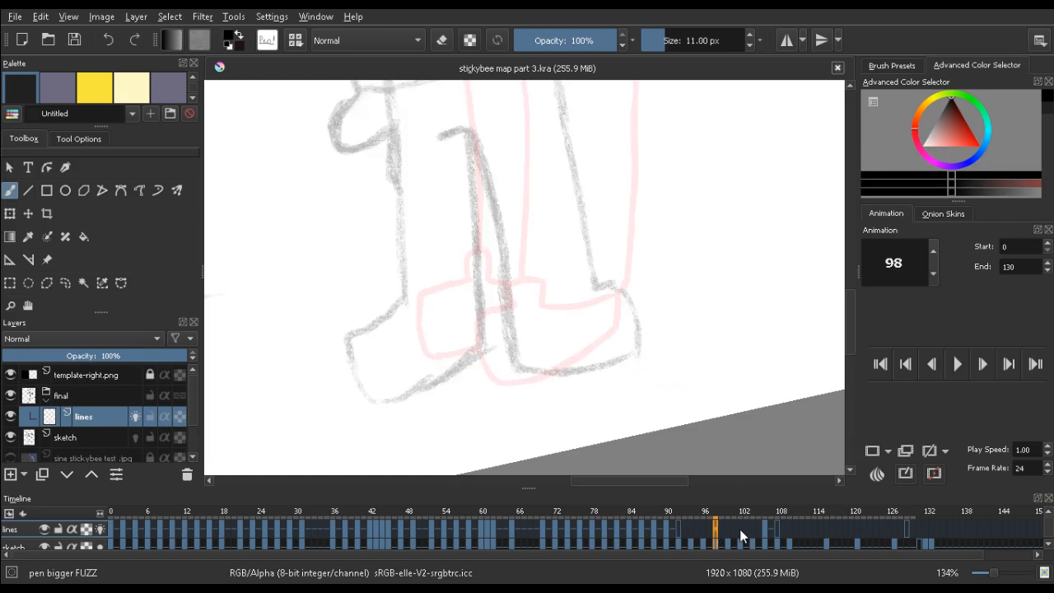
left_click(729, 532)
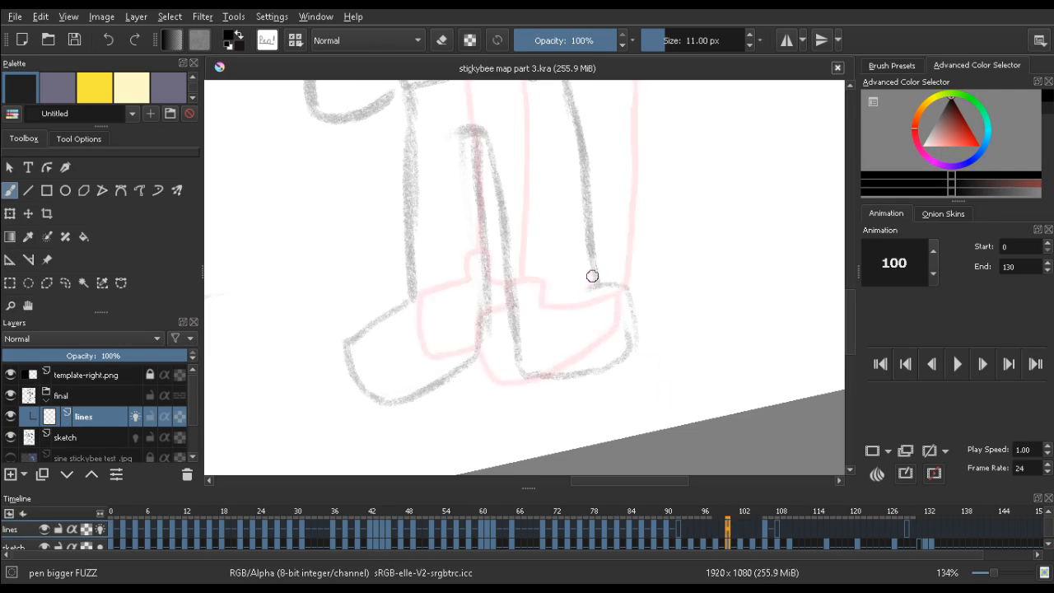
key("comma")
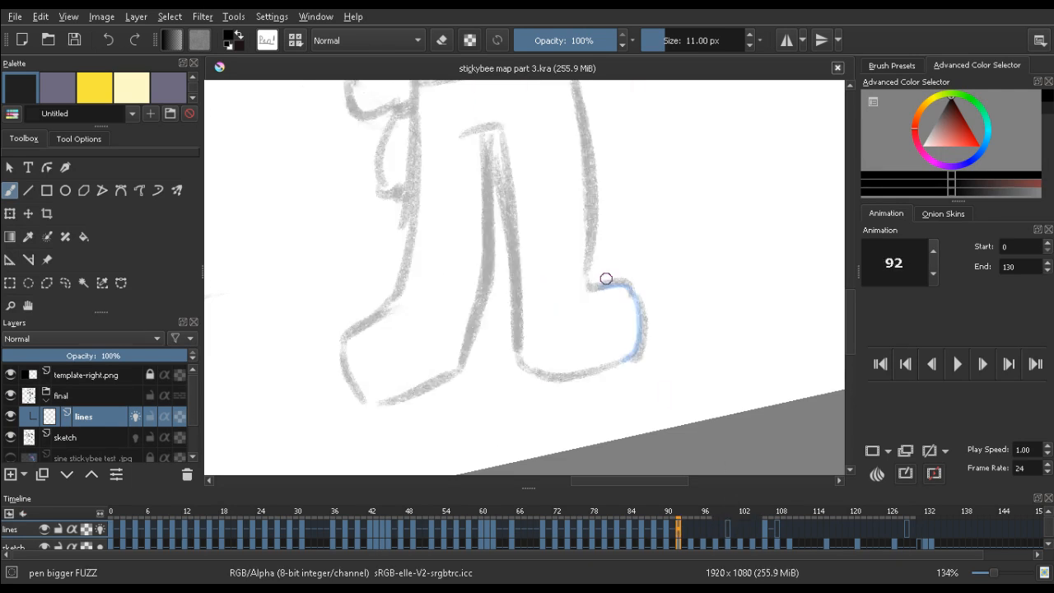
key("comma")
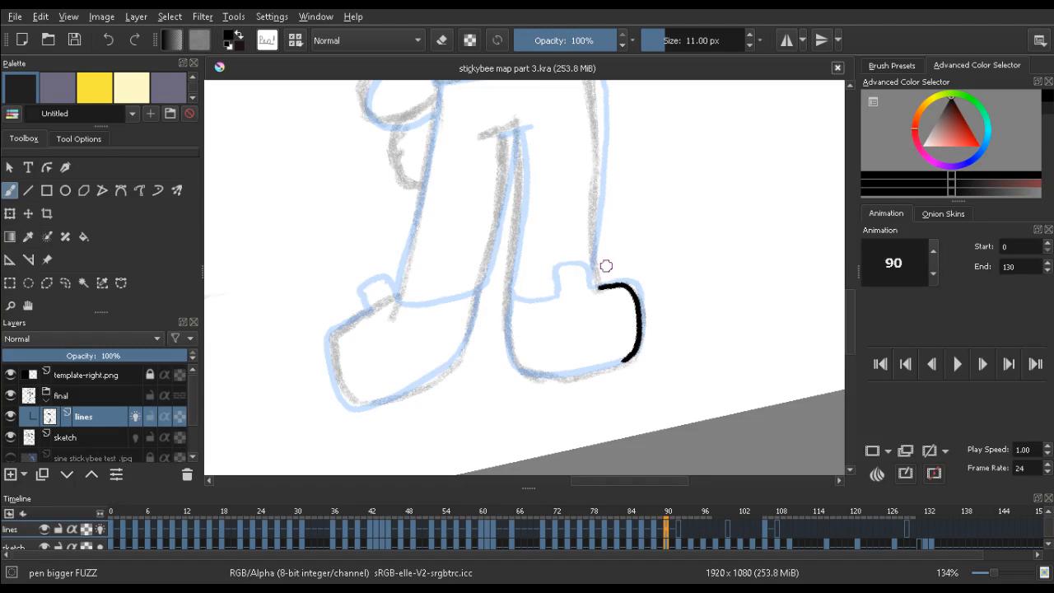
Move the blank lines keyframe from frame 92 to frame 116 and return to frame 90
left_click(682, 531)
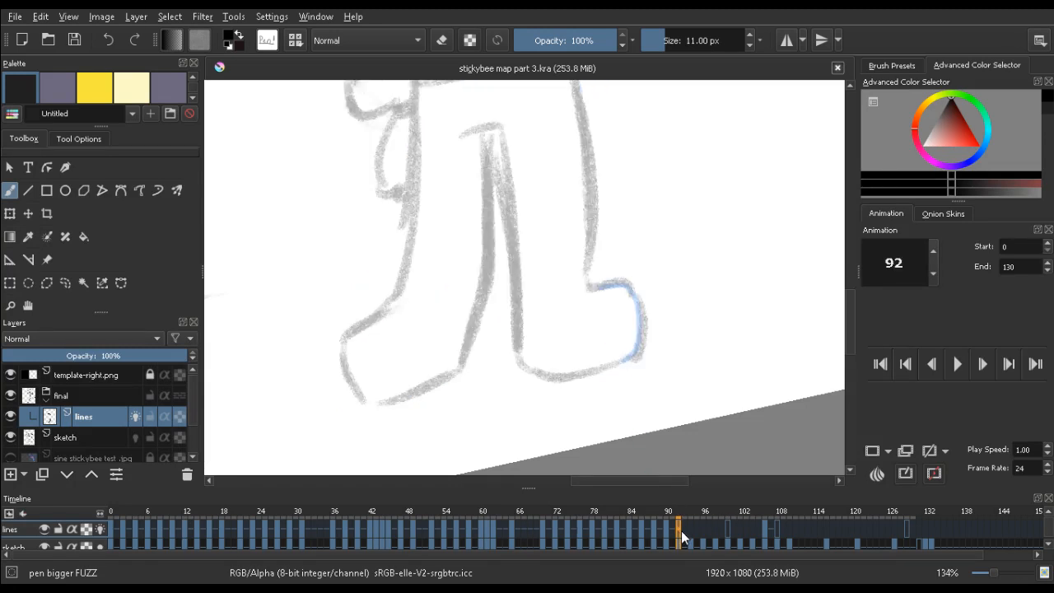
left_click_drag(681, 530, 822, 522)
key("comma")
key("comma")
key("comma")
key("comma")
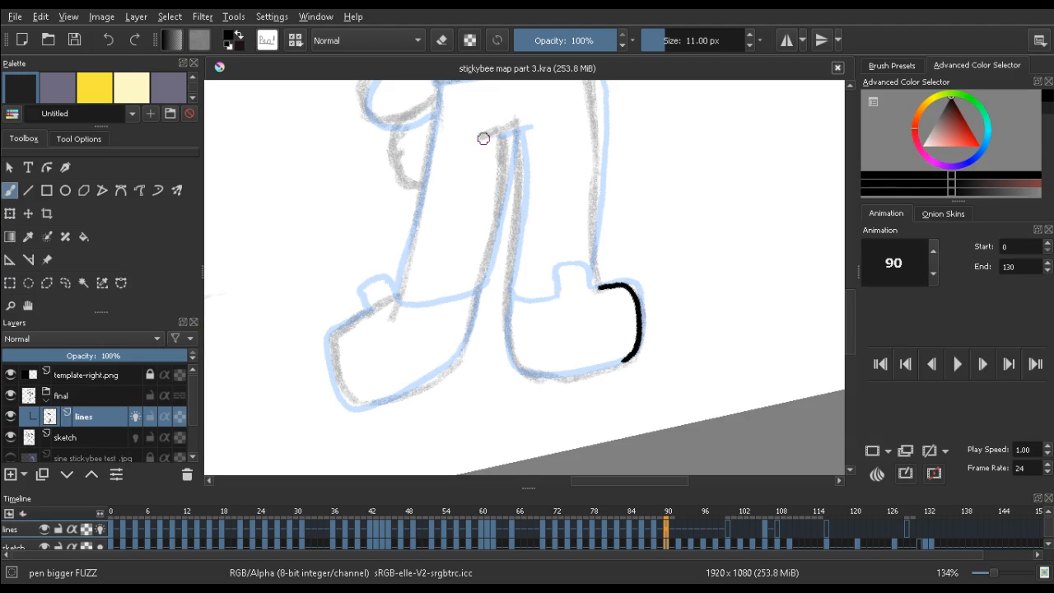
Ink the crotch line and the inner edge of the right-side trouser leg in frame 90, comparing it with frame 88
key("comma")
key("period")
mouse_move(478, 137)
left_mouse_down()
mouse_move(525, 124)
mouse_move(515, 136)
mouse_move(508, 283)
left_mouse_up()
key("Left")
key("Left")
key("Right")
key("Right")
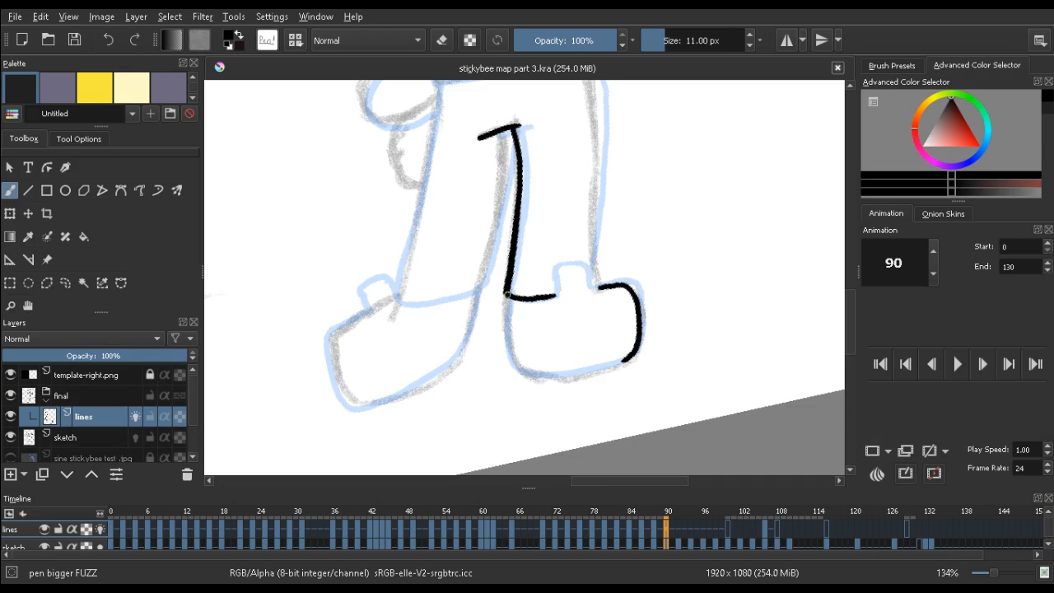
Ink the inner side and sole of the right-side shoe in frame 90 to close its outline
mouse_move(505, 295)
left_mouse_down()
mouse_move(510, 358)
mouse_move(526, 372)
mouse_move(406, 320)
mouse_move(423, 170)
left_mouse_up()
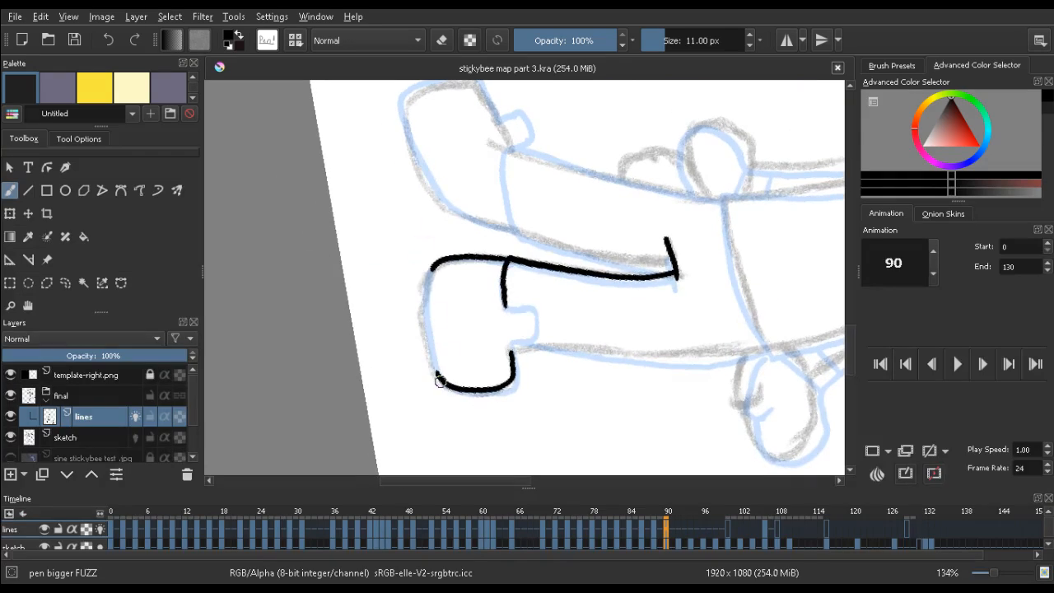
mouse_move(434, 368)
left_mouse_down()
mouse_move(424, 335)
mouse_move(431, 260)
left_mouse_up()
mouse_move(416, 163)
left_mouse_down()
mouse_move(337, 416)
mouse_move(410, 242)
left_mouse_up()
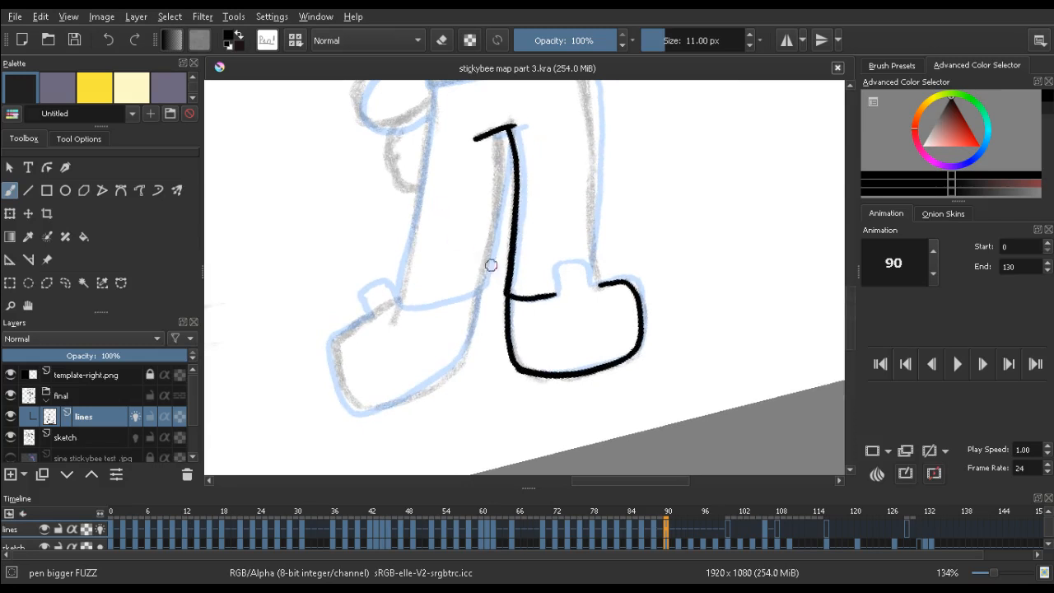
key("Left")
key("Right")
Ink the inner edge of the left-side trouser leg in frame 90 and compare it with frames 88 and 100
left_click_drag(483, 289, 507, 128)
key("Left")
key("Right")
key("Left")
key("Right")
key("Right")
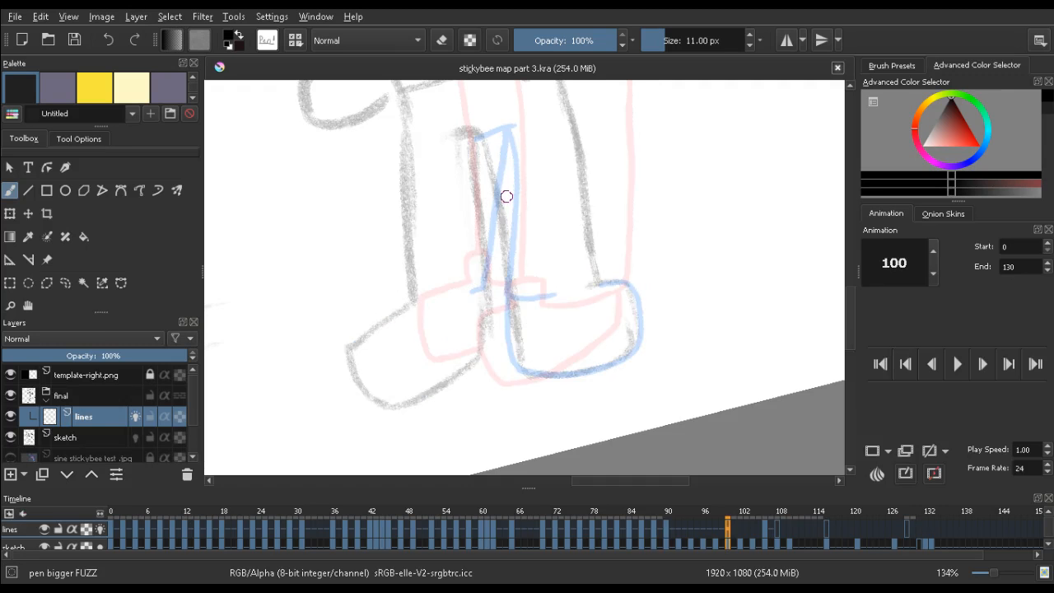
key("Left")
key("Left")
key("Right")
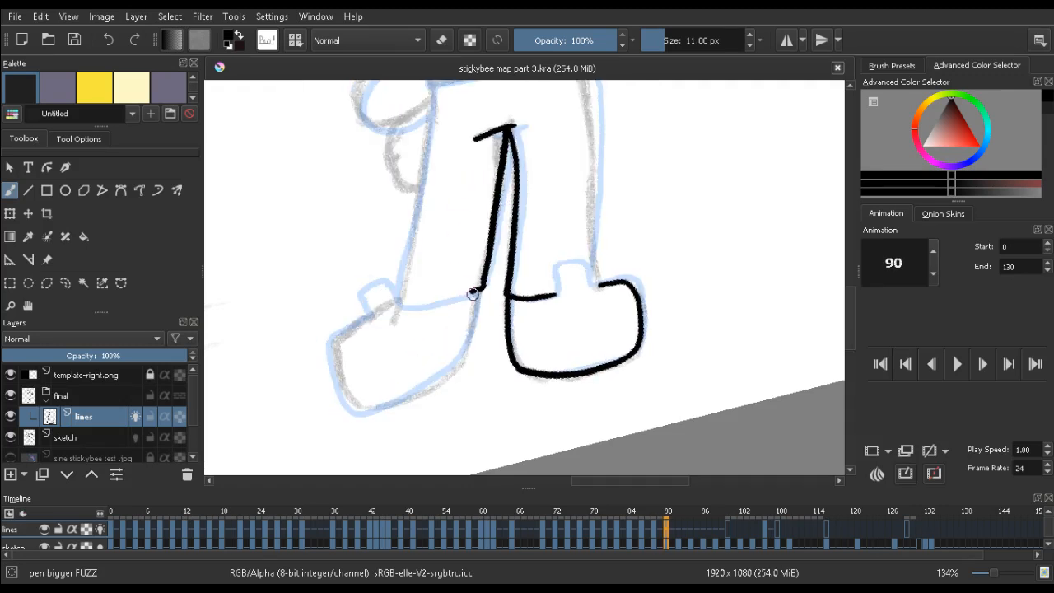
Ink the curved hem of the left-side trouser leg in frame 90, undoing and redrawing strokes that miss the sketch
left_click_drag(478, 290, 422, 301)
key("Left")
key("Left")
key("Right")
key("Right")
key("ctrl+z")
key("ctrl+z")
mouse_move(471, 291)
left_mouse_down()
mouse_move(413, 308)
mouse_move(400, 274)
mouse_move(413, 204)
mouse_move(394, 223)
mouse_move(384, 307)
left_mouse_up()
key("ctrl+z")
Ink the outer edge of the left-side trouser leg up to the waist in frame 90 and compare it with frame 88
key("e")
key("e")
mouse_move(399, 271)
left_mouse_down()
mouse_move(383, 318)
mouse_move(403, 253)
left_mouse_up()
key("ctrl+z")
left_click_drag(390, 324, 413, 207)
key("Left")
key("Left")
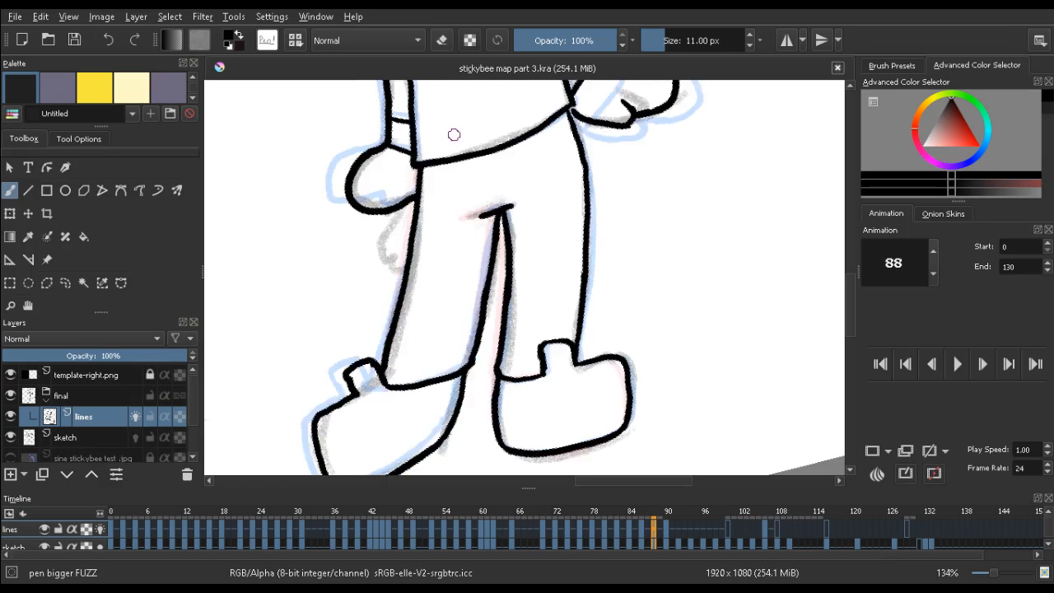
key("Right")
key("Right")
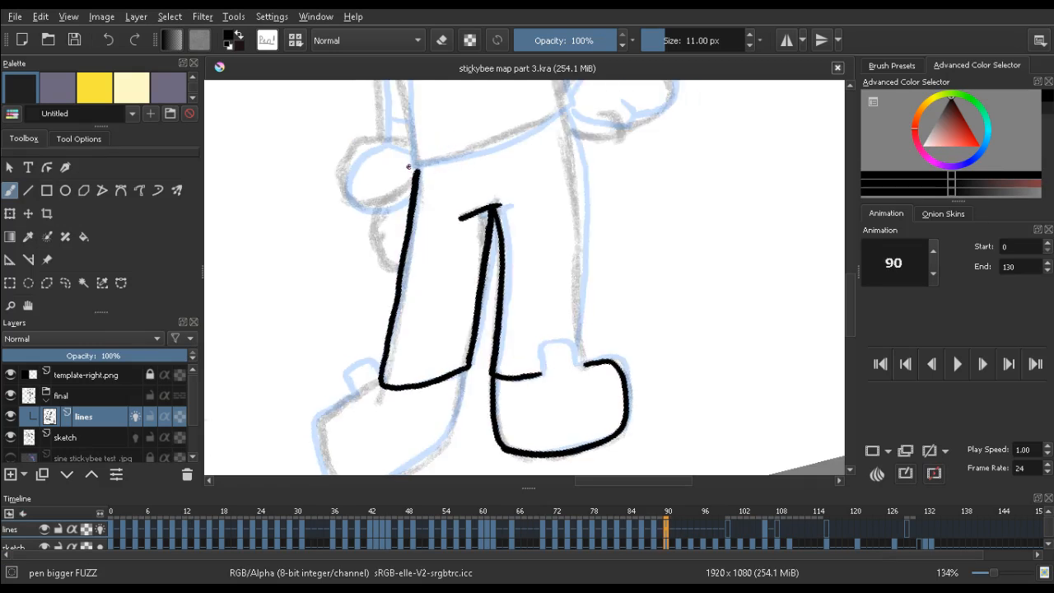
Ink the shirt's bottom hem across the waist in frame 90 and compare it with frames 88 and 100
left_click_drag(408, 166, 546, 117)
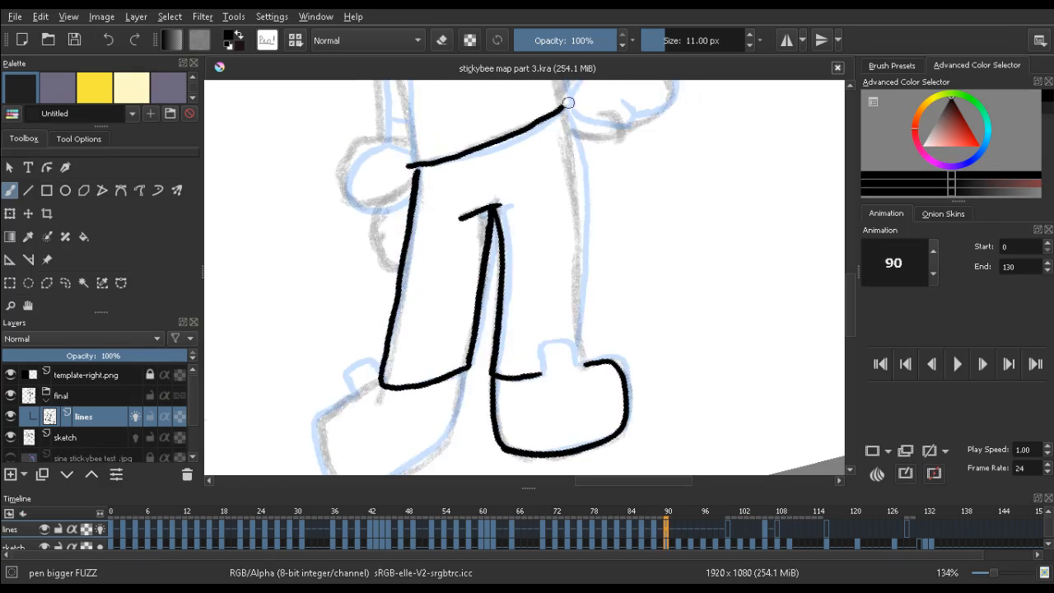
key("Left")
key("Left")
key("Right")
key("Right")
key("Right")
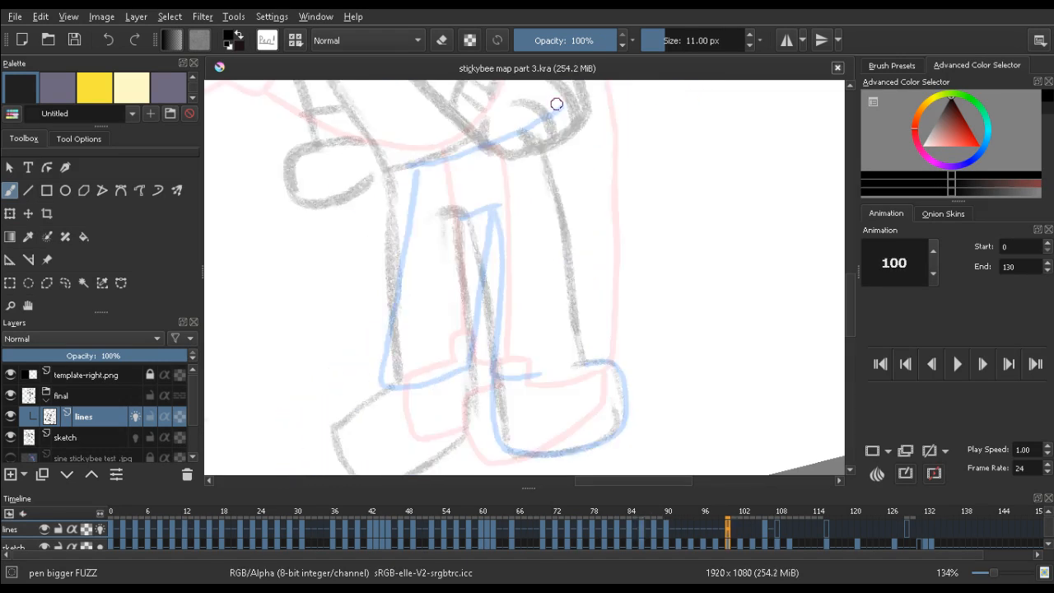
key("Left")
key("Left")
key("Right")
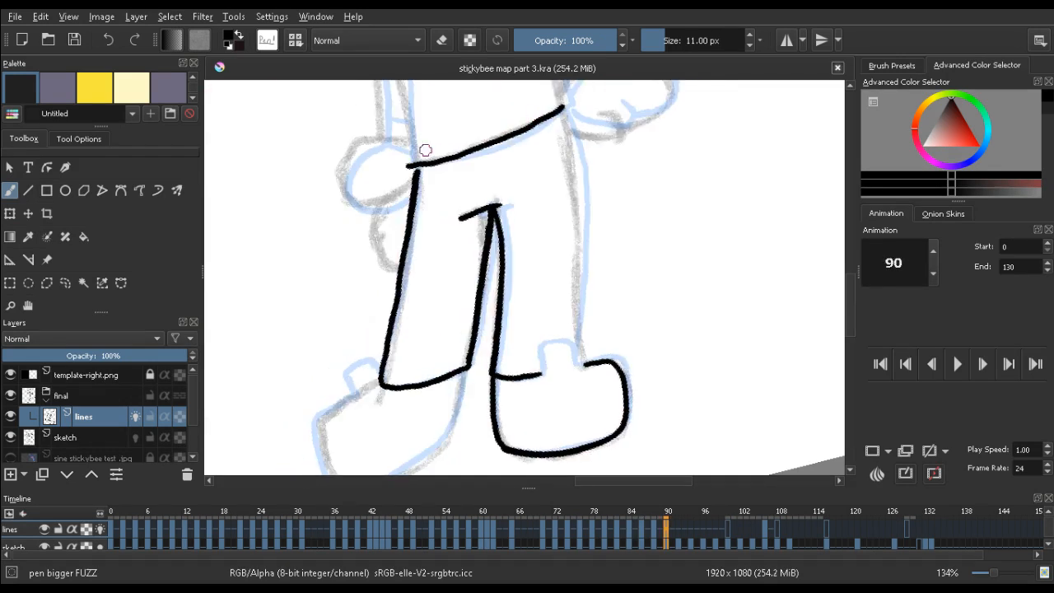
Ink the left side edge of the shirt in frame 90, joining it to the hem, and compare it with frame 88
mouse_move(364, 197)
left_mouse_down()
mouse_move(357, 233)
mouse_move(318, 203)
mouse_move(362, 177)
left_mouse_up()
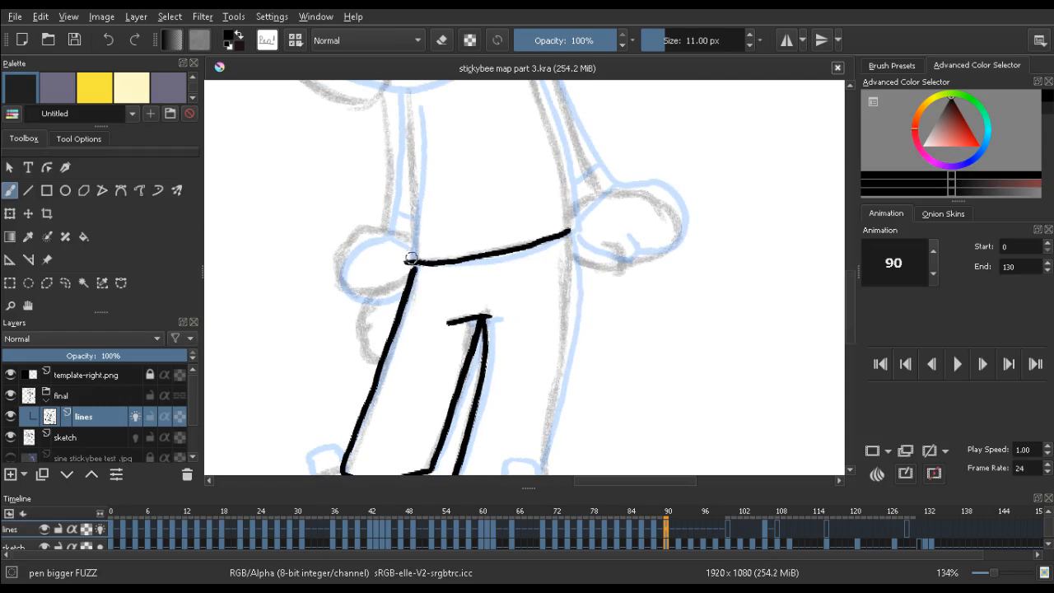
key("e")
key("e")
left_click_drag(414, 261, 410, 121)
key(".")
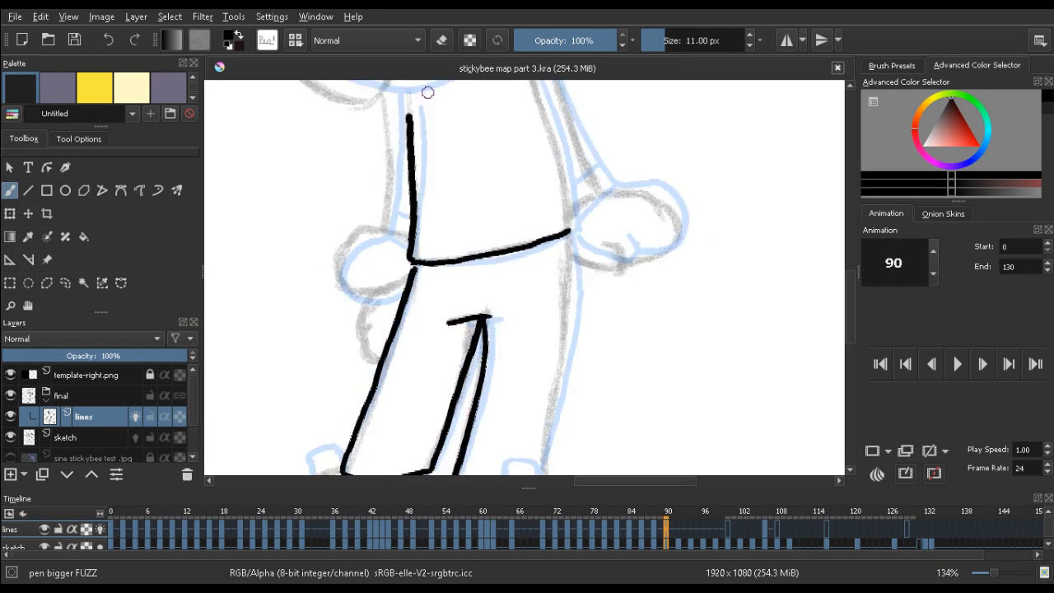
left_click_drag(447, 205, 418, 200)
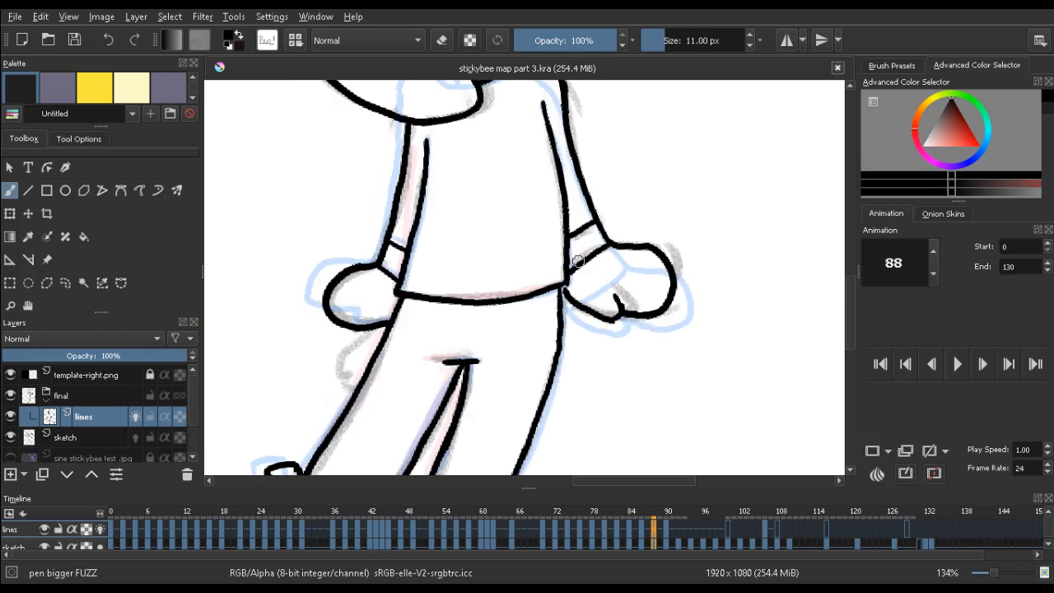
key(".")
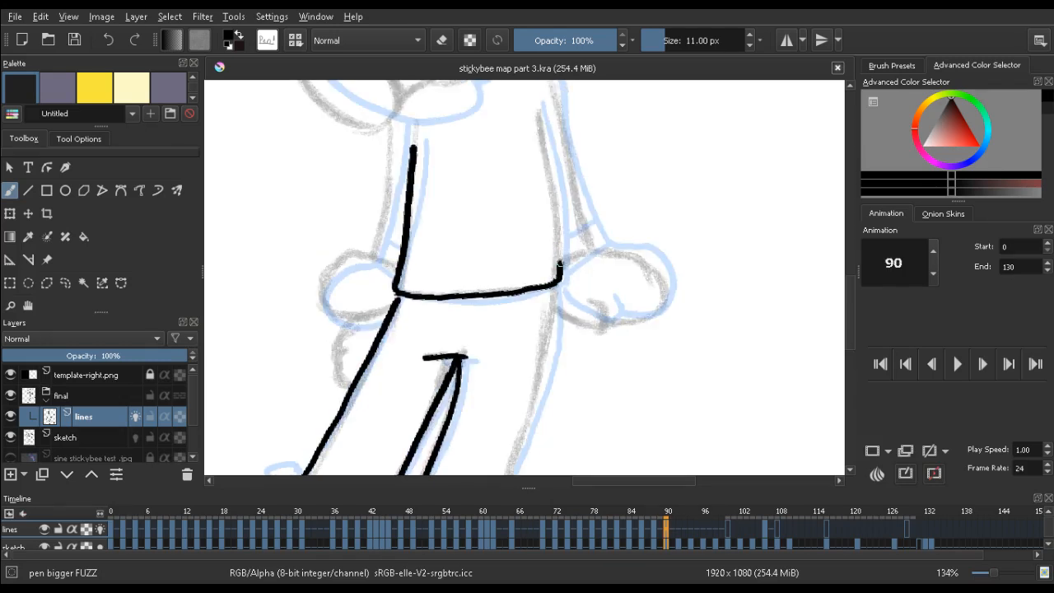
Ink the right side edge of the shirt in frame 90 up toward the armpit, redoing its upper part
left_click_drag(559, 284, 541, 130)
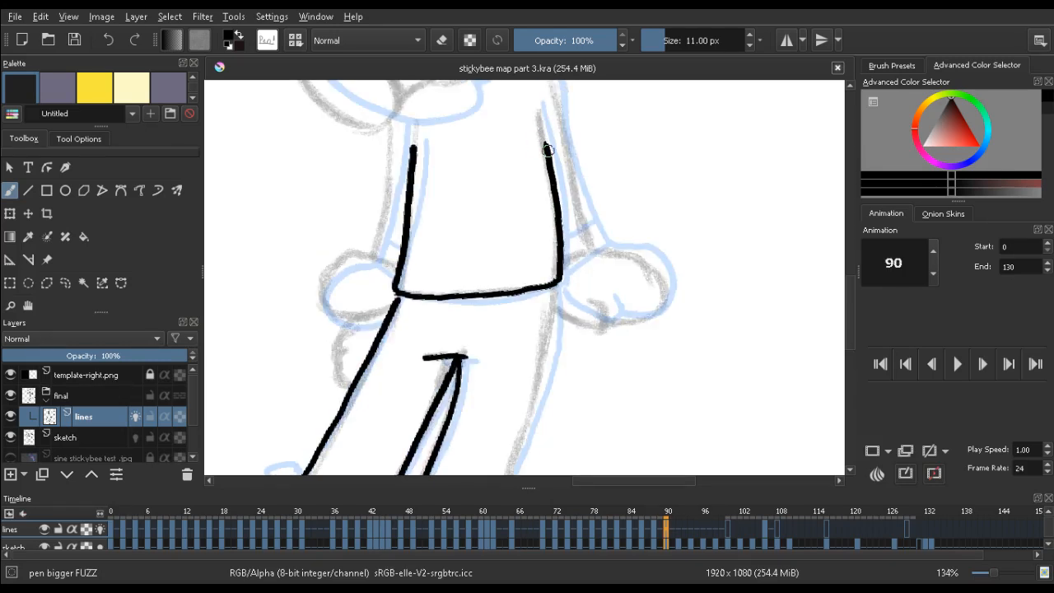
key("ctrl+z")
left_click_drag(549, 163, 545, 135)
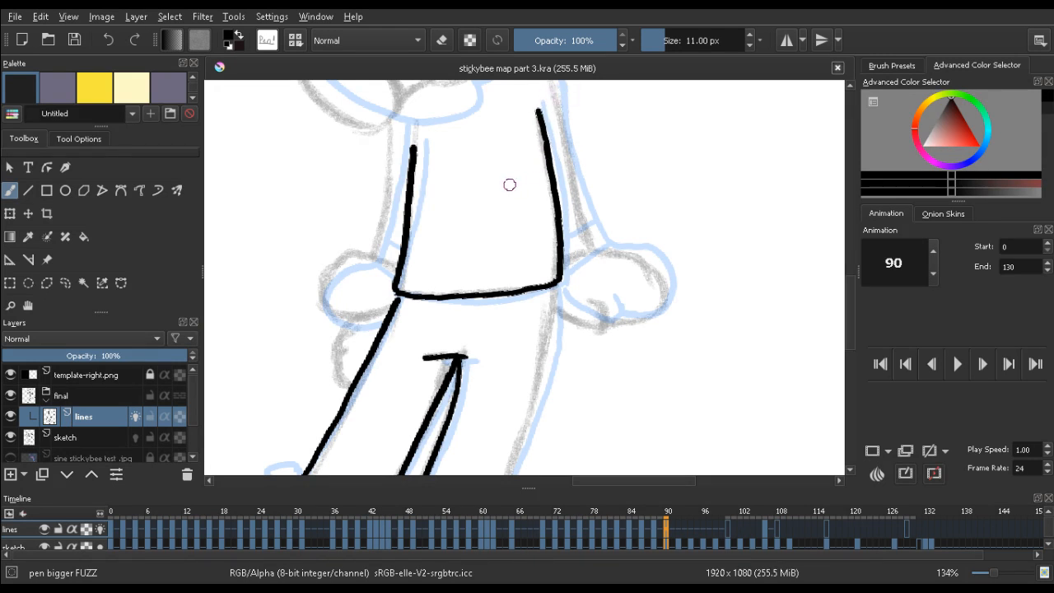
Ink the closed eye as a thick curved line in frame 90 and compare the face with frames 86 and 88
scroll(376, 183, "down", 2)
mouse_move(369, 294)
left_mouse_down()
mouse_move(334, 219)
mouse_move(377, 189)
left_mouse_up()
mouse_move(470, 171)
left_mouse_down()
mouse_move(511, 163)
mouse_move(520, 137)
left_mouse_up()
key("Left")
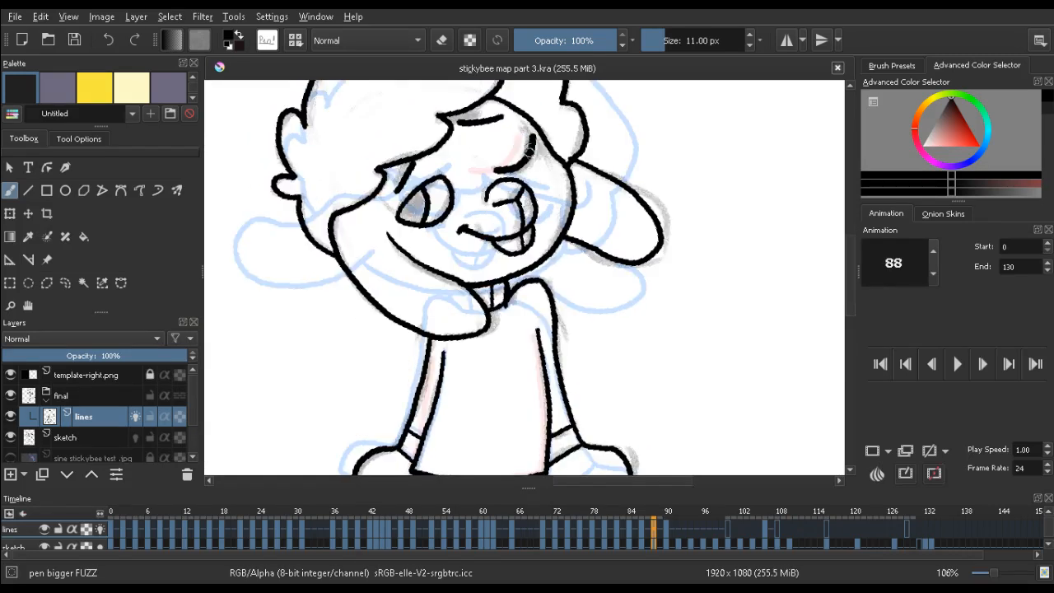
key("Right")
key("Left")
key("Left")
key("Right")
key("Left")
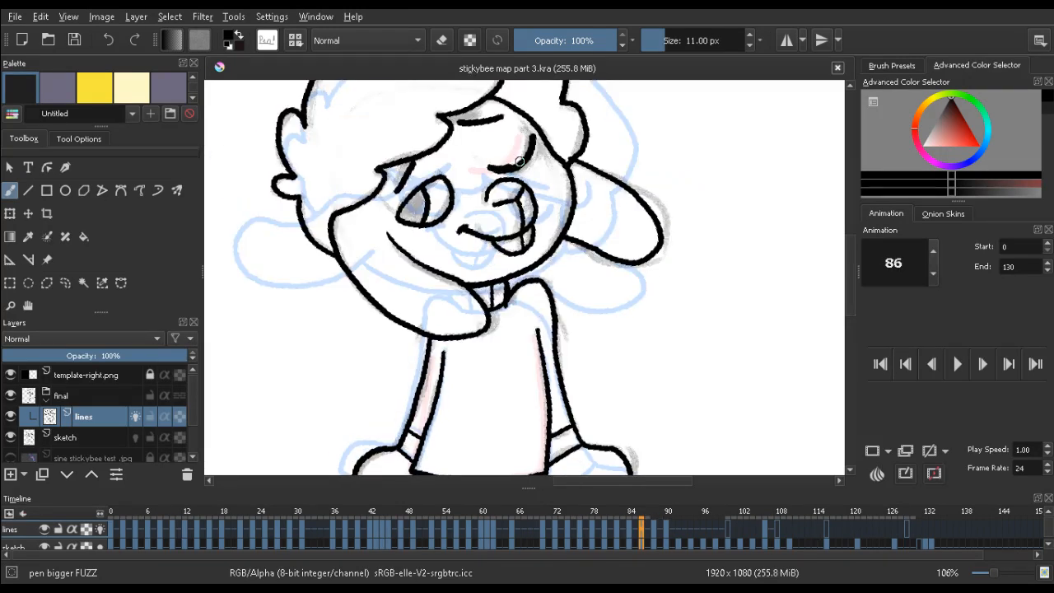
key("Right")
key("Left")
key("Right")
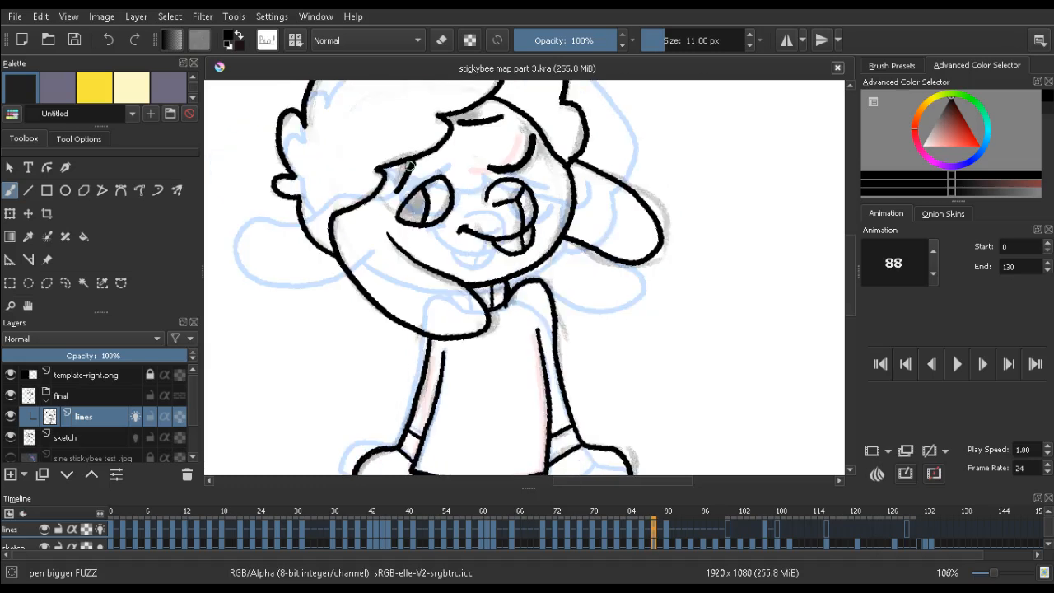
key("Right")
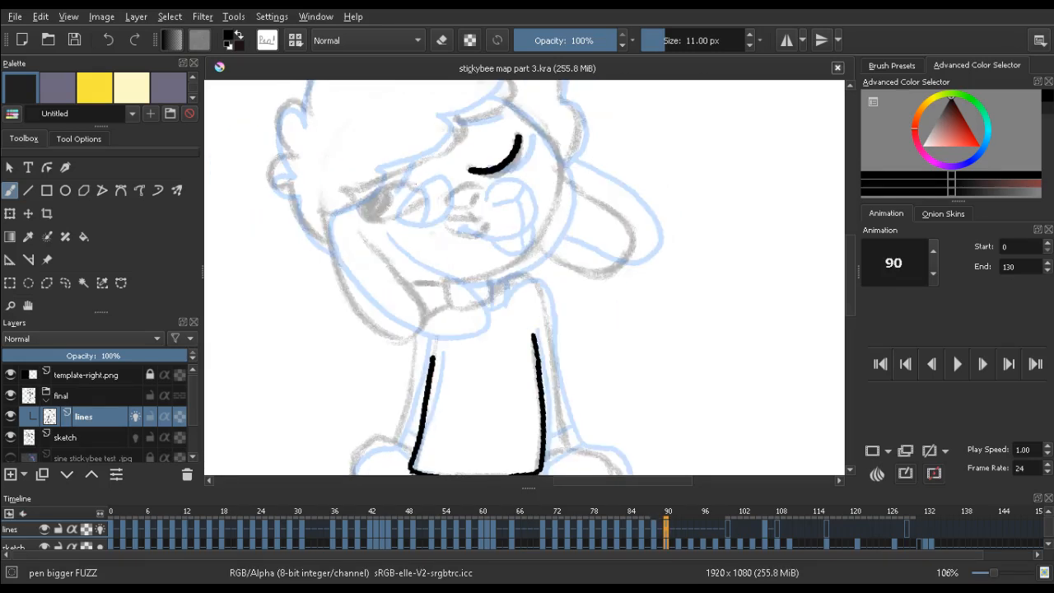
Ink the open eye's outline and iris in frame 90 and compare it with frame 88
mouse_move(415, 184)
left_mouse_down()
mouse_move(396, 180)
mouse_move(370, 204)
mouse_move(412, 215)
mouse_move(424, 194)
mouse_move(402, 179)
left_mouse_up()
key("ctrl+z")
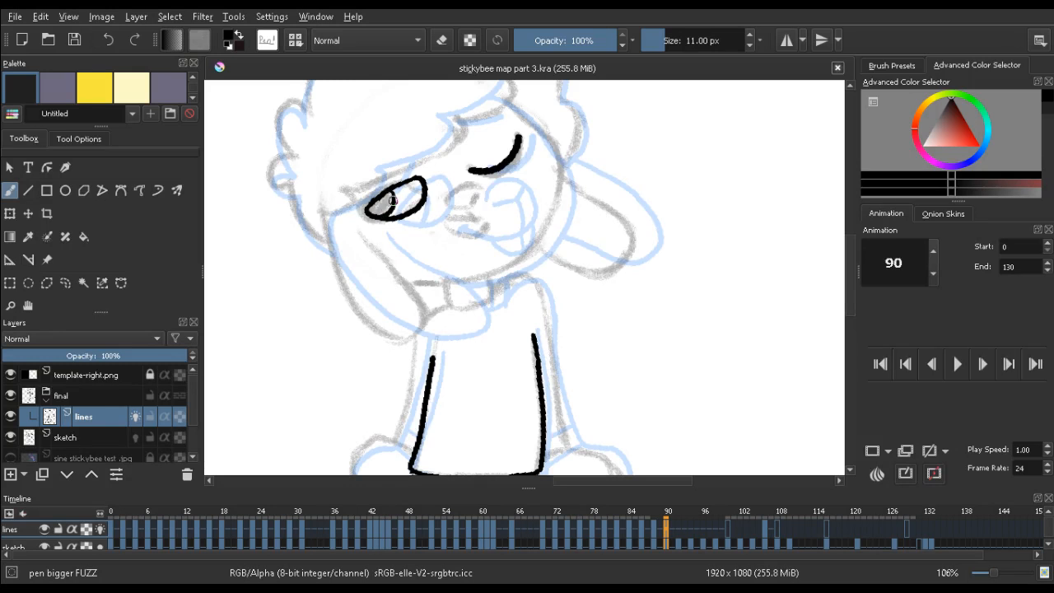
key("Left")
key("Left")
key("Right")
key("Right")
key("Left")
key("Left")
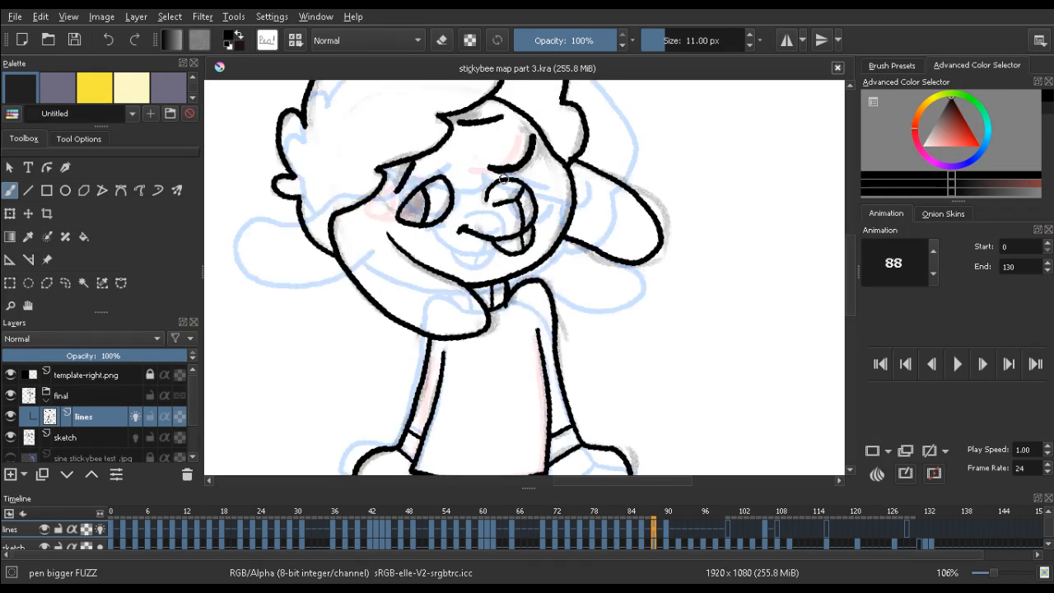
Ink the nose, muzzle line and open mouth with teeth in frame 90, comparing them with frame 88
key("Right")
key("Right")
mouse_move(447, 199)
left_mouse_down()
mouse_move(471, 183)
mouse_move(478, 198)
left_mouse_up()
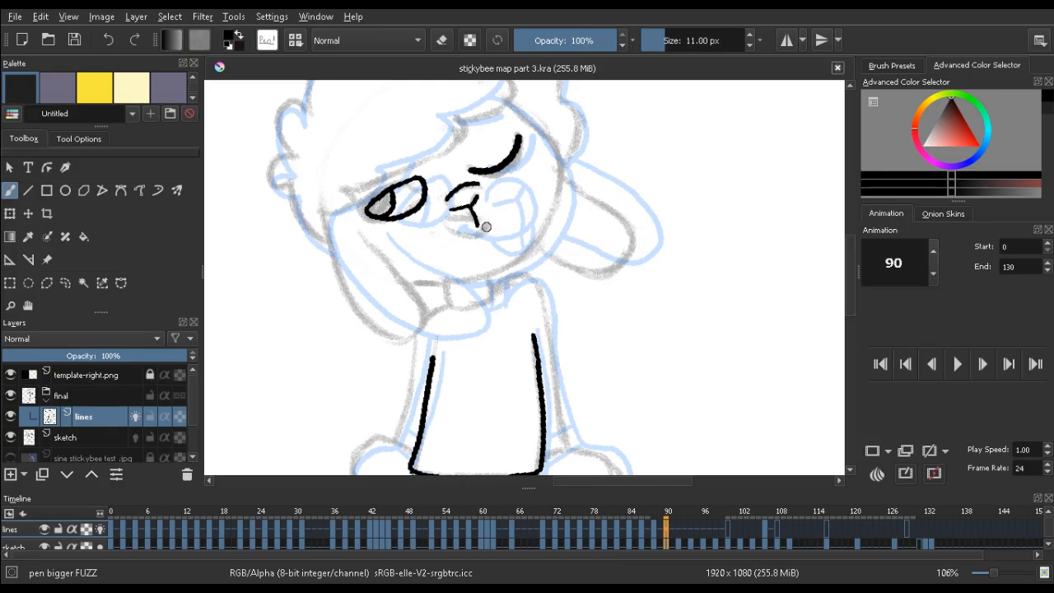
mouse_move(486, 227)
left_mouse_down()
mouse_move(438, 231)
mouse_move(474, 218)
mouse_move(460, 242)
mouse_move(487, 241)
left_mouse_up()
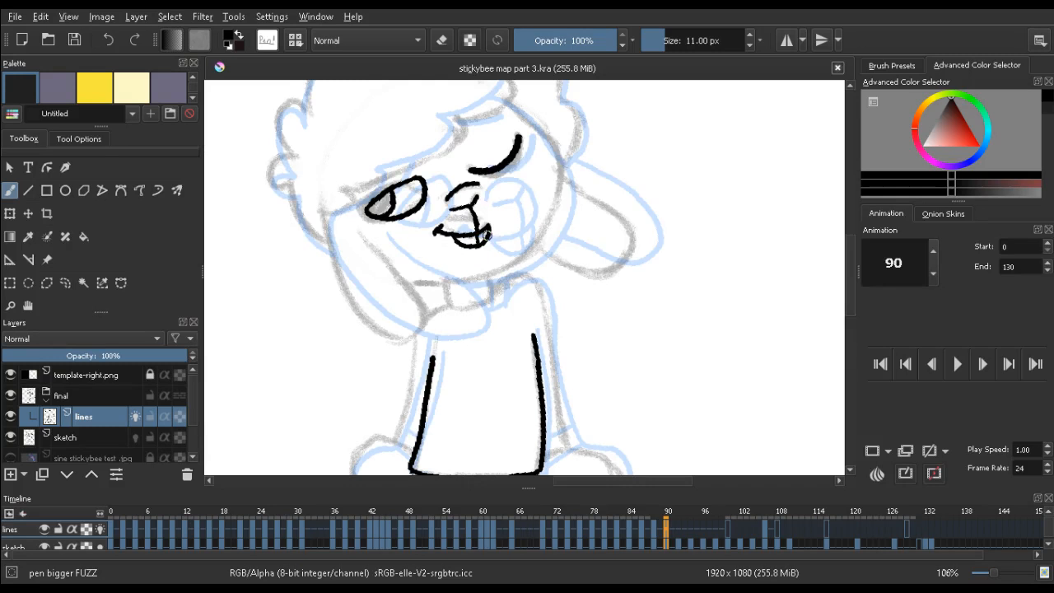
key("Left")
key("Left")
key("Right")
key("Right")
key("Left")
key("Left")
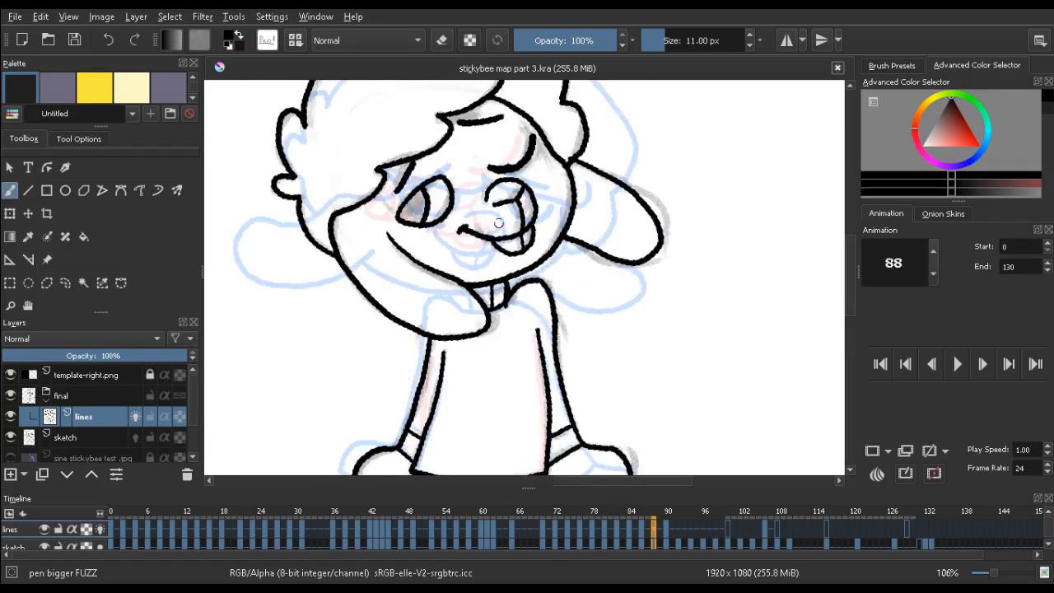
key("Right")
key("Right")
key("Left")
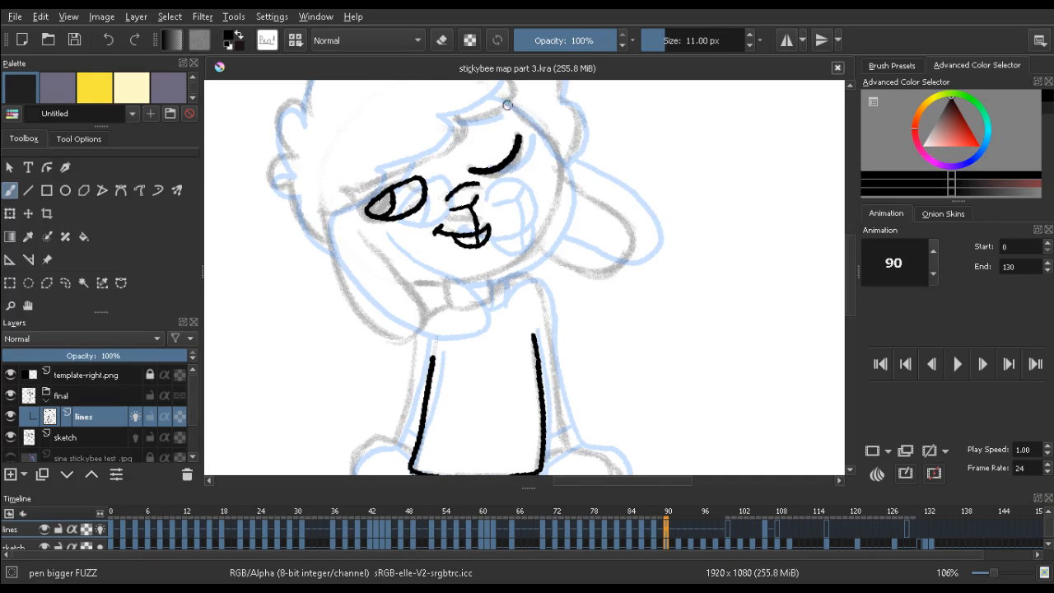
Ink the right side of the face and the rounded jawline in frame 90, redoing the chin stroke
key("ctrl+z")
mouse_move(510, 105)
left_mouse_down()
mouse_move(556, 153)
mouse_move(548, 206)
left_mouse_up()
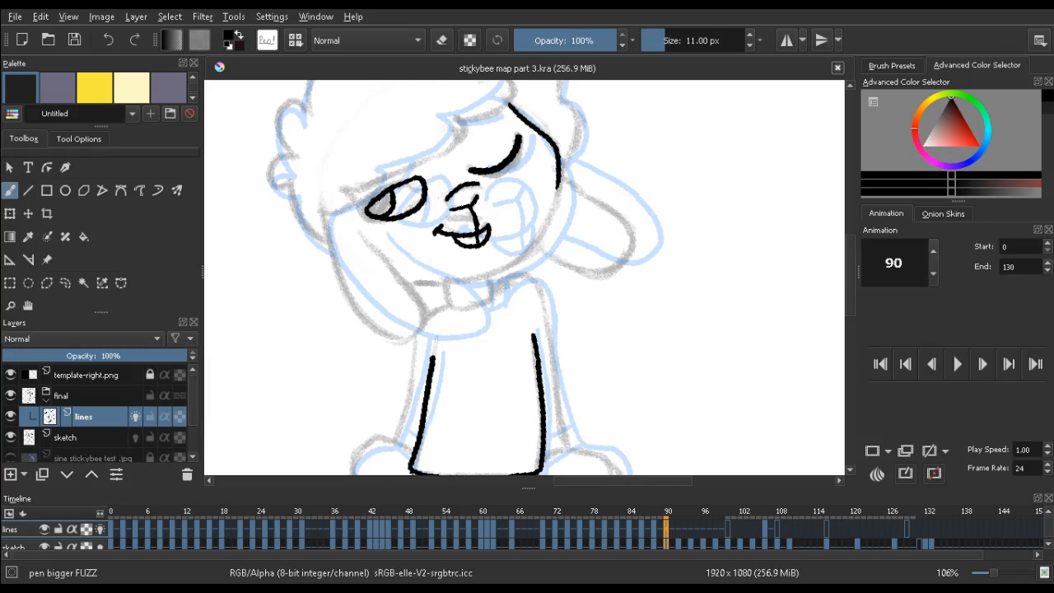
mouse_move(295, 311)
left_mouse_down()
mouse_move(307, 152)
mouse_move(386, 71)
mouse_move(559, 81)
mouse_move(594, 168)
mouse_move(423, 207)
mouse_move(386, 268)
left_mouse_up()
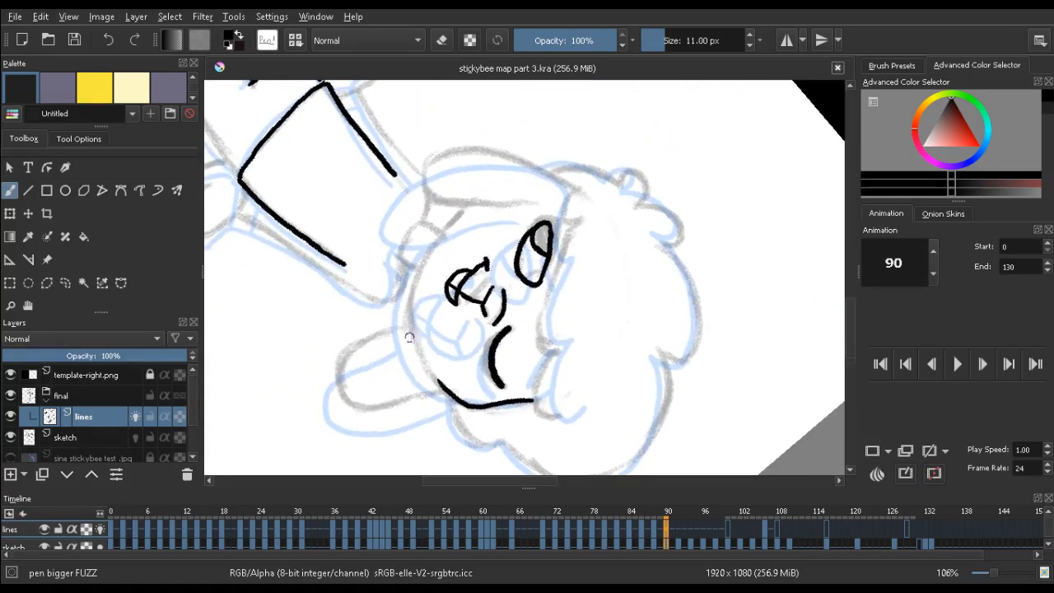
key("e")
mouse_move(435, 371)
left_mouse_down()
mouse_move(443, 381)
mouse_move(419, 354)
mouse_move(413, 275)
mouse_move(437, 233)
mouse_move(476, 201)
left_mouse_up()
key("e")
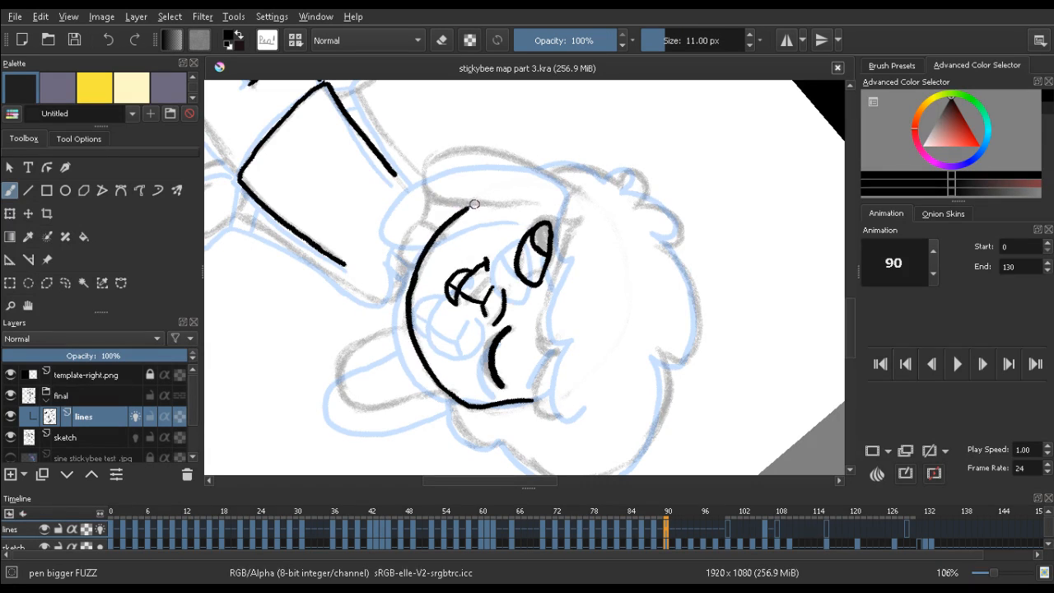
key("ctrl+z")
left_click_drag(414, 280, 468, 210)
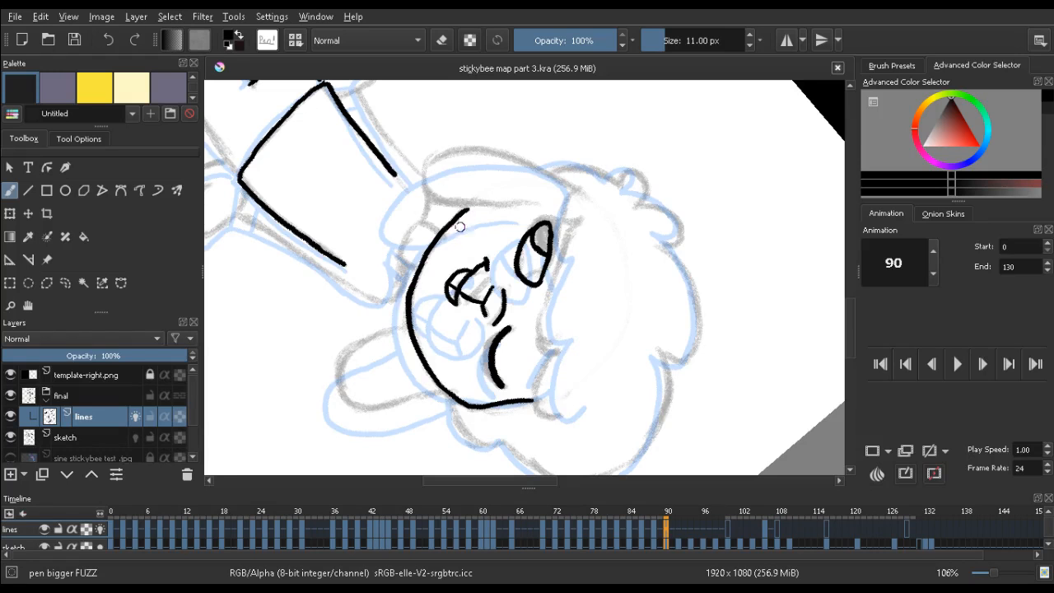
Ink the left-side drooping ear and the small hair notch at its top in frame 90, comparing with frame 88
mouse_move(447, 302)
left_mouse_down()
mouse_move(530, 148)
mouse_move(236, 209)
mouse_move(228, 301)
left_mouse_up()
mouse_move(487, 136)
left_mouse_down()
mouse_move(341, 283)
mouse_move(308, 182)
left_mouse_up()
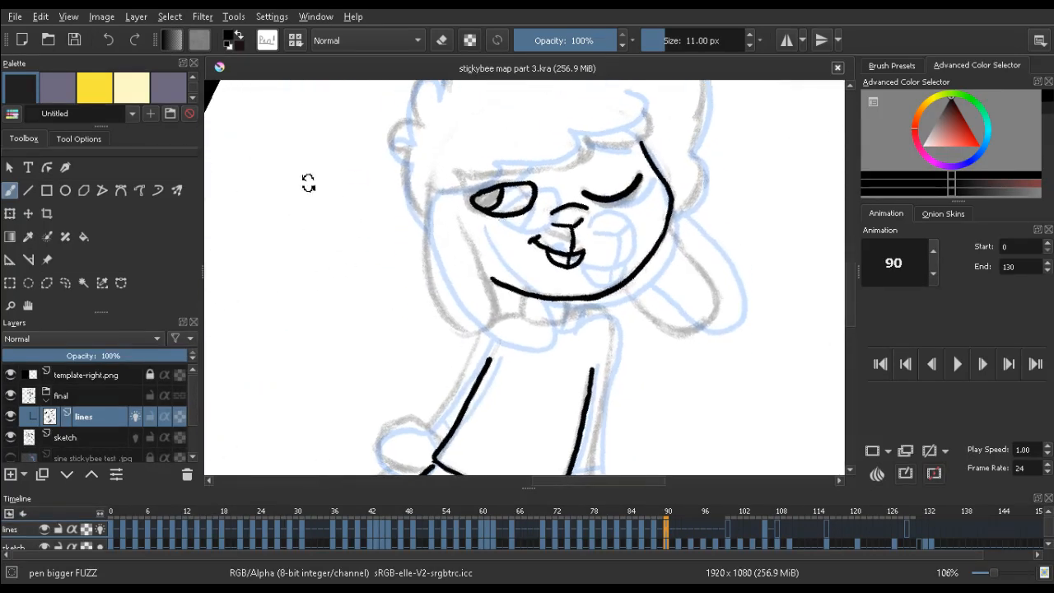
mouse_move(464, 231)
left_mouse_down()
mouse_move(496, 307)
mouse_move(470, 333)
mouse_move(439, 309)
mouse_move(427, 233)
left_mouse_up()
key("ctrl+z")
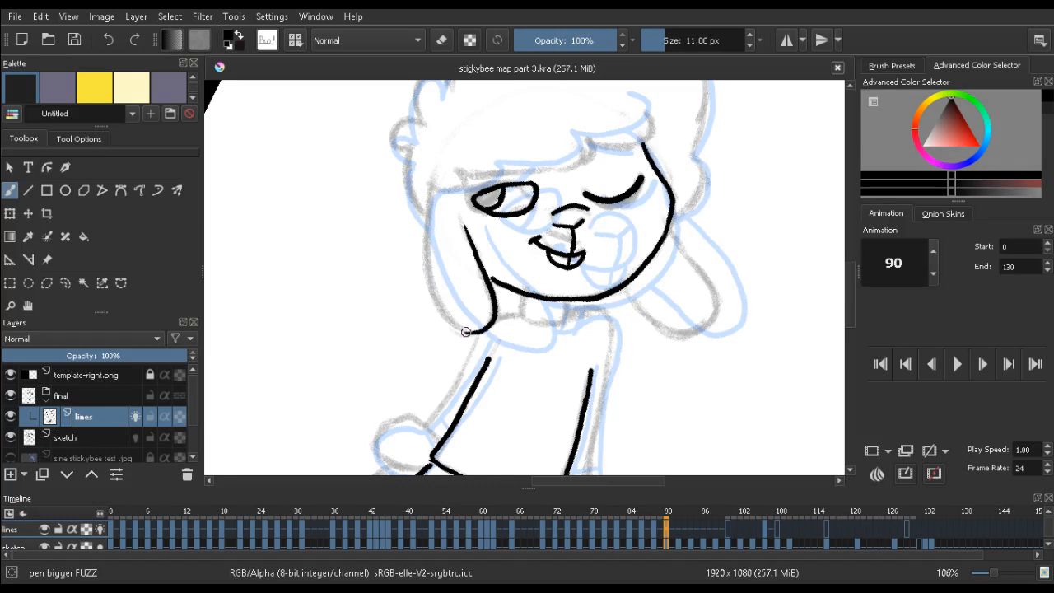
mouse_move(474, 332)
left_mouse_down()
mouse_move(434, 301)
mouse_move(425, 245)
mouse_move(437, 189)
mouse_move(335, 209)
mouse_move(370, 117)
mouse_move(537, 168)
left_mouse_up()
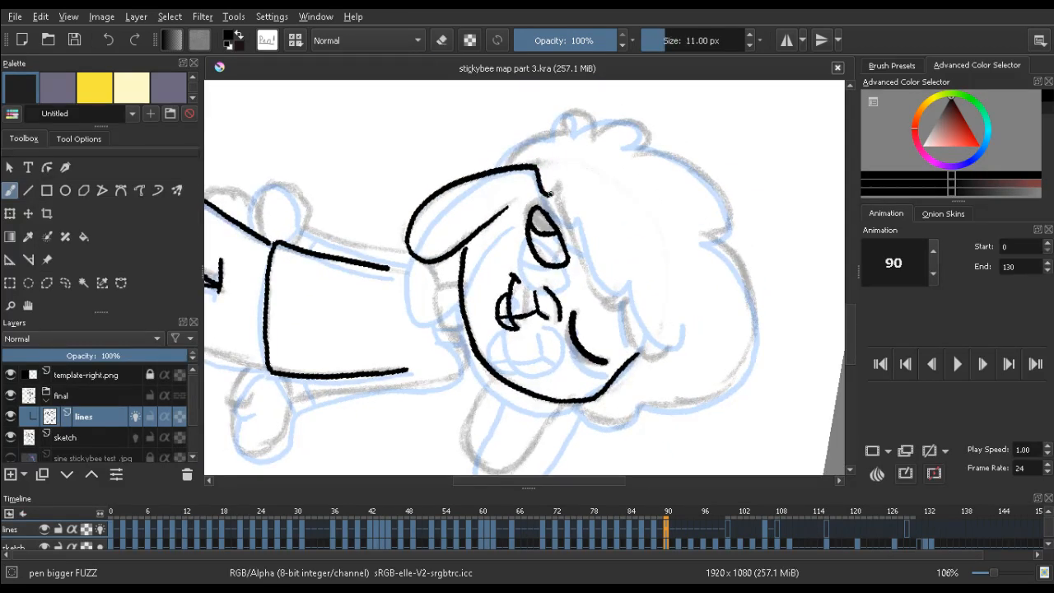
key("Left")
key("Left")
key("Right")
key("Right")
Ink the jagged fringe across the forehead in frame 90, redoing uneven strokes, and compare it with frame 88
left_click_drag(558, 192, 589, 282)
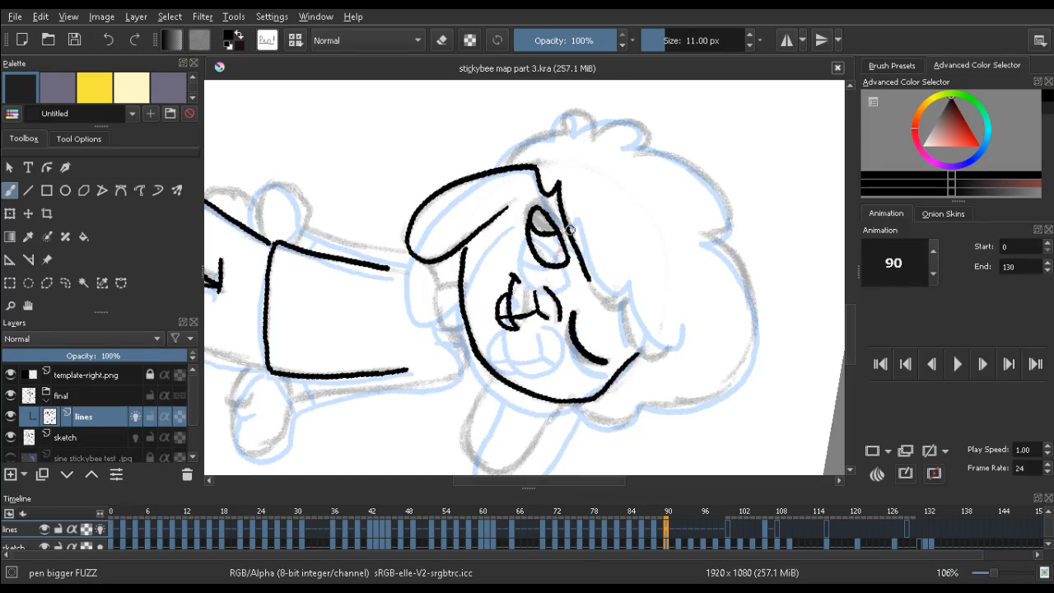
key("ctrl+z")
mouse_move(557, 183)
left_mouse_down()
mouse_move(588, 282)
mouse_move(612, 306)
mouse_move(627, 310)
mouse_move(627, 301)
mouse_move(645, 359)
mouse_move(665, 333)
left_mouse_up()
key("ctrl+z")
mouse_move(626, 301)
left_mouse_down()
mouse_move(633, 338)
mouse_move(651, 359)
mouse_move(666, 351)
left_mouse_up()
key("Left")
key("Left")
key("Right")
key("Right")
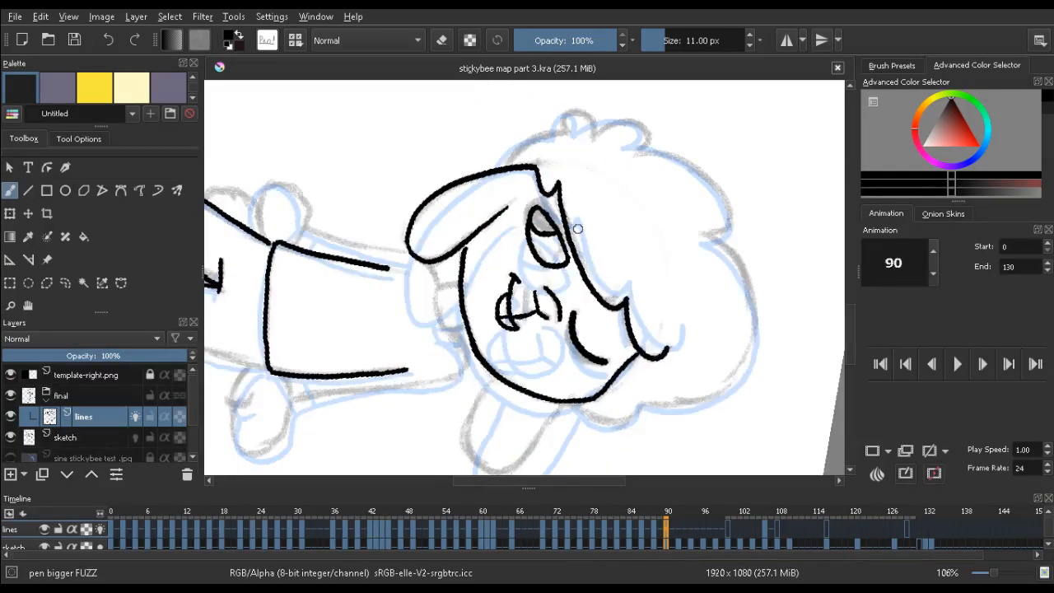
Ink the left hair outline in frame 90, with its small curls and upper-left tuft, comparing with frame 88
mouse_move(427, 188)
left_mouse_down()
mouse_move(369, 146)
mouse_move(301, 341)
mouse_move(405, 239)
mouse_move(402, 187)
mouse_move(392, 183)
mouse_move(425, 113)
mouse_move(450, 135)
left_mouse_up()
mouse_move(433, 48)
left_mouse_down()
mouse_move(392, 139)
mouse_move(414, 250)
mouse_move(423, 194)
mouse_move(451, 175)
mouse_move(478, 194)
mouse_move(524, 157)
mouse_move(592, 151)
mouse_move(598, 164)
left_mouse_up()
key("Left")
key("Left")
key("Right")
key("Right")
key("ctrl+z")
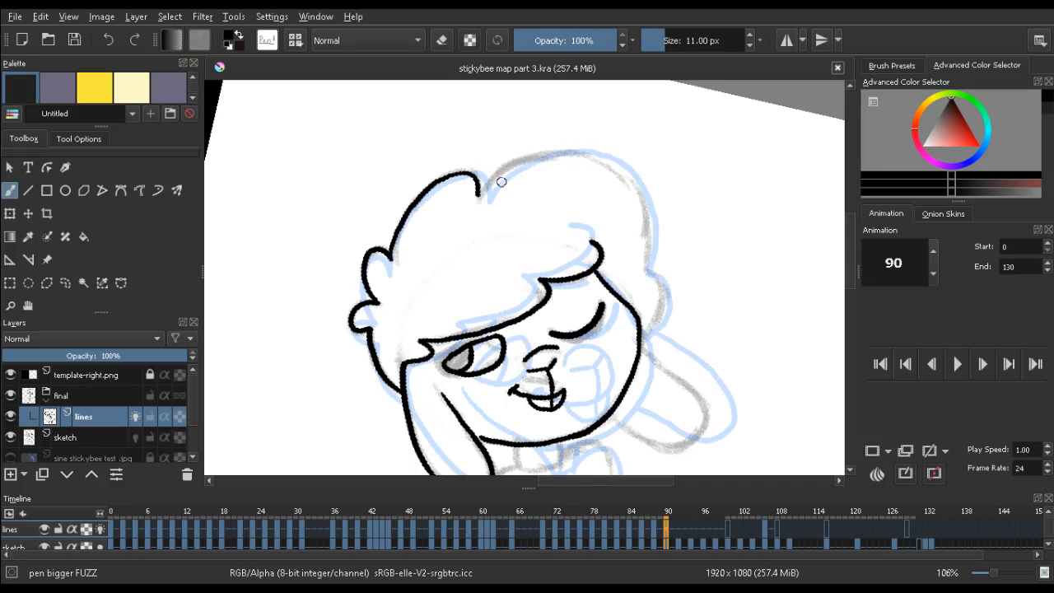
Ink the large rounded hair top and the curl on the right side in frame 90, redoing strokes and comparing with frame 88
mouse_move(479, 193)
left_mouse_down()
mouse_move(541, 155)
mouse_move(608, 167)
mouse_move(655, 213)
mouse_move(650, 231)
mouse_move(644, 215)
mouse_move(643, 277)
left_mouse_up()
key("ctrl+z")
key("ctrl+z")
mouse_move(640, 196)
left_mouse_down()
mouse_move(646, 273)
mouse_move(661, 287)
mouse_move(641, 332)
left_mouse_up()
key("Left")
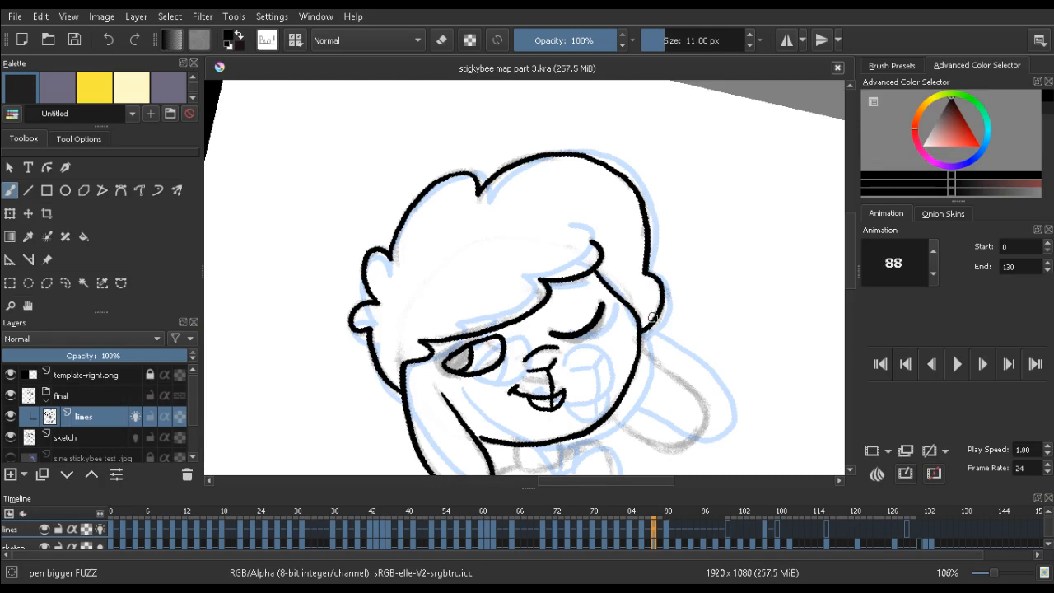
key("Right")
key("Left")
key("Right")
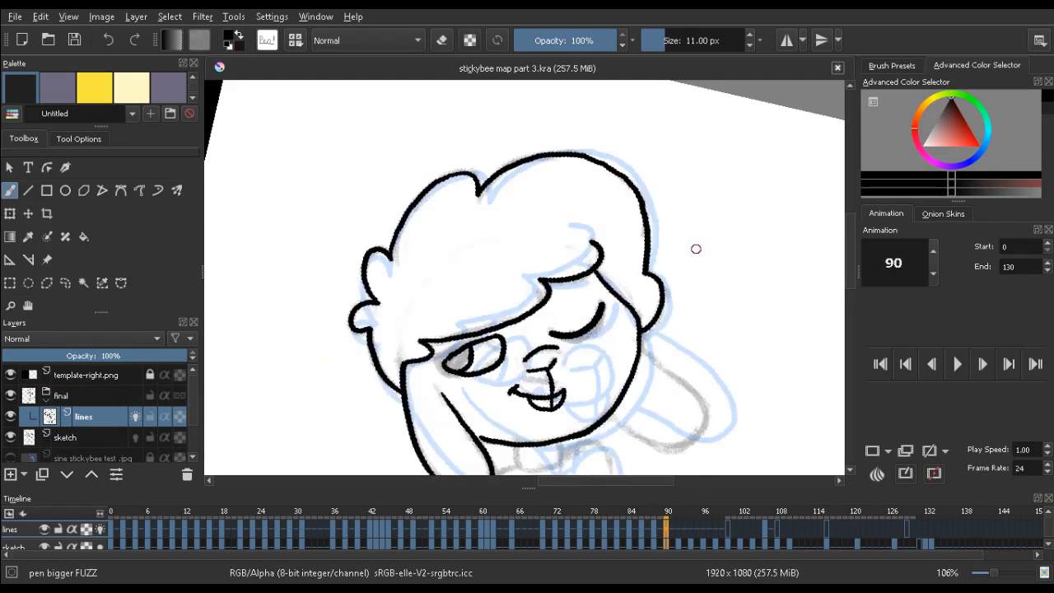
key("Left")
key("e")
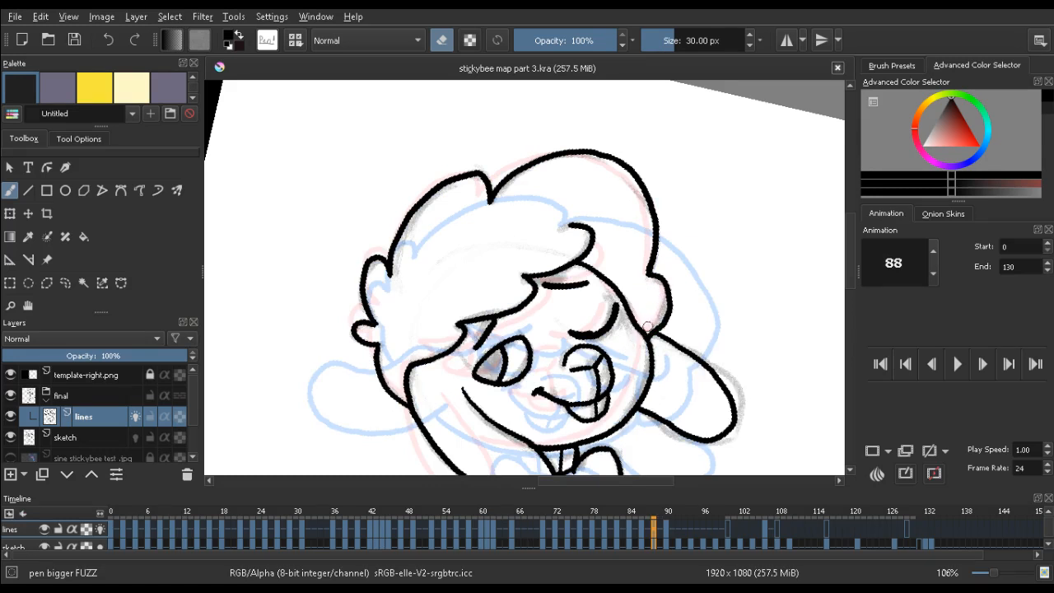
key("e")
key("Right")
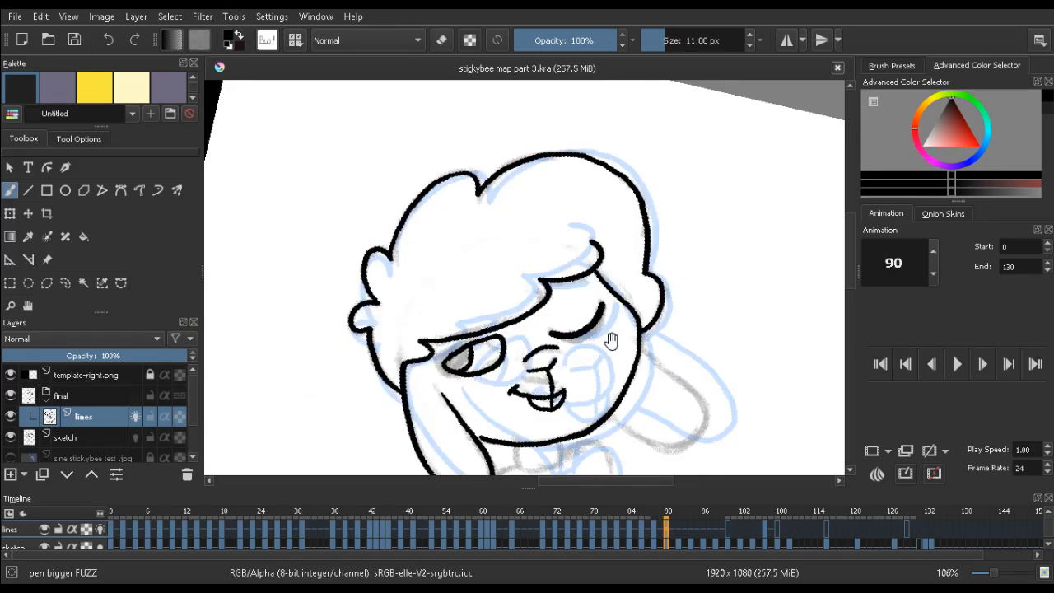
Ink the right-side drooping ear in frame 90 and save the file
scroll(435, 298, "down", 2)
key("ctrl+]")
key("ctrl+]")
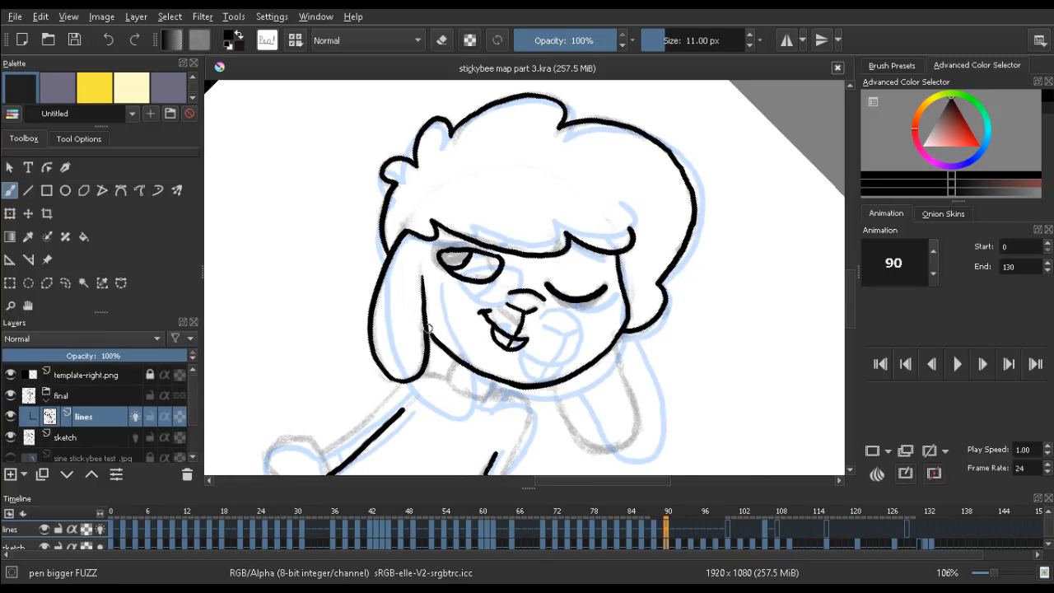
scroll(438, 346, "down", 3)
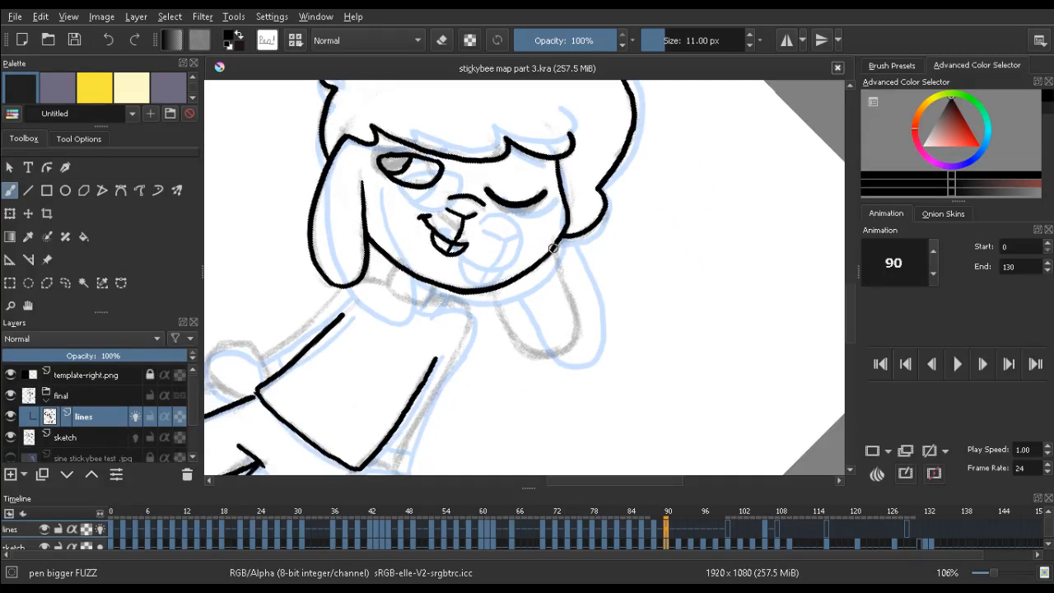
mouse_move(556, 262)
left_mouse_down()
mouse_move(578, 319)
mouse_move(540, 356)
left_mouse_up()
key("e")
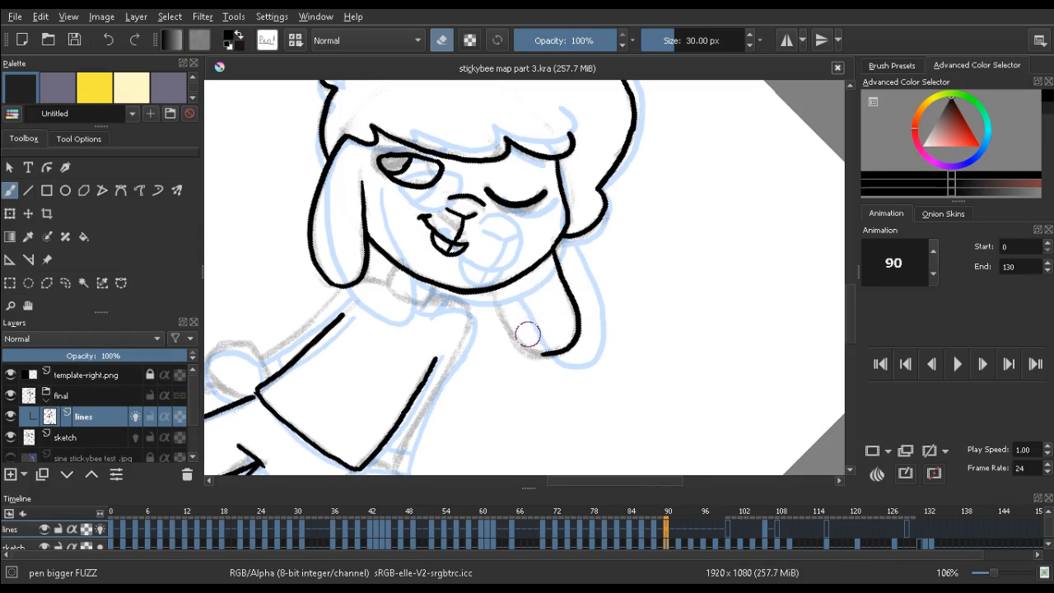
key("e")
mouse_move(539, 354)
left_mouse_down()
mouse_move(511, 334)
mouse_move(491, 290)
left_mouse_up()
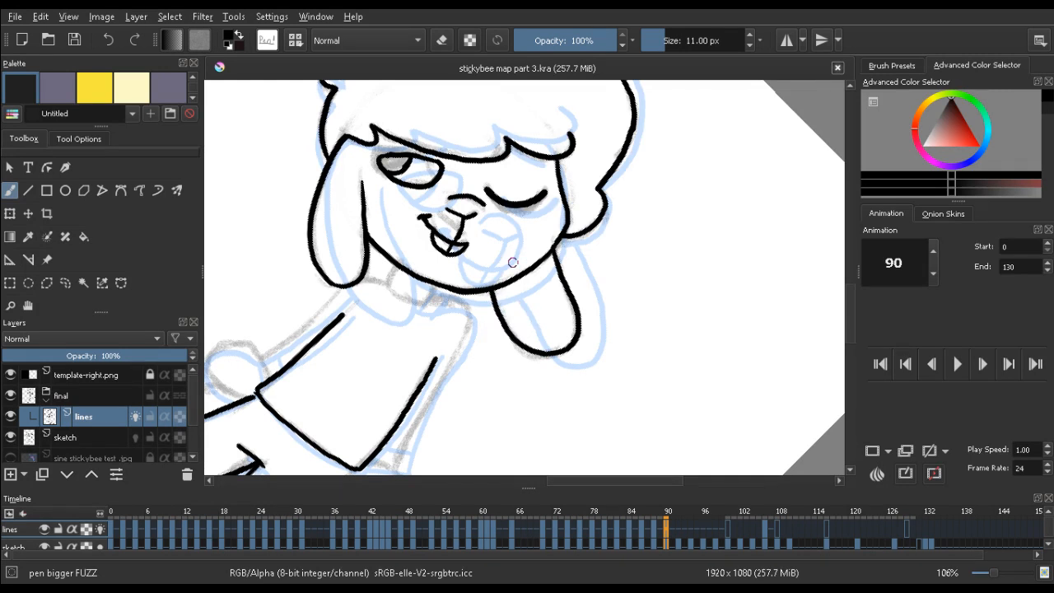
key("ctrl+s")
Ink the small neck opening beneath the chin in frame 90, comparing it with the previous frames
left_click_drag(429, 313, 437, 274)
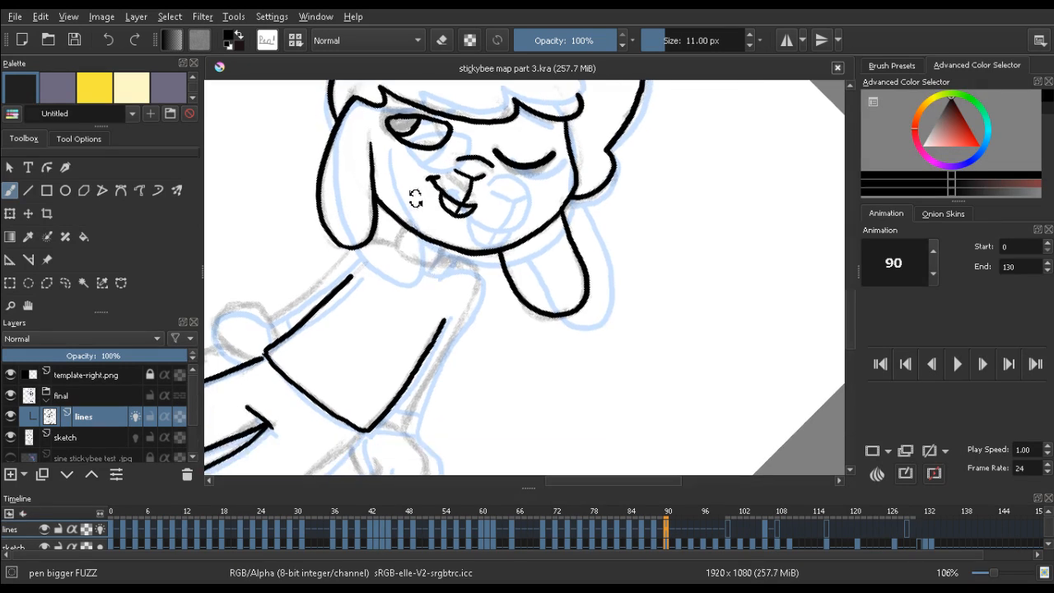
left_click_drag(415, 198, 301, 268)
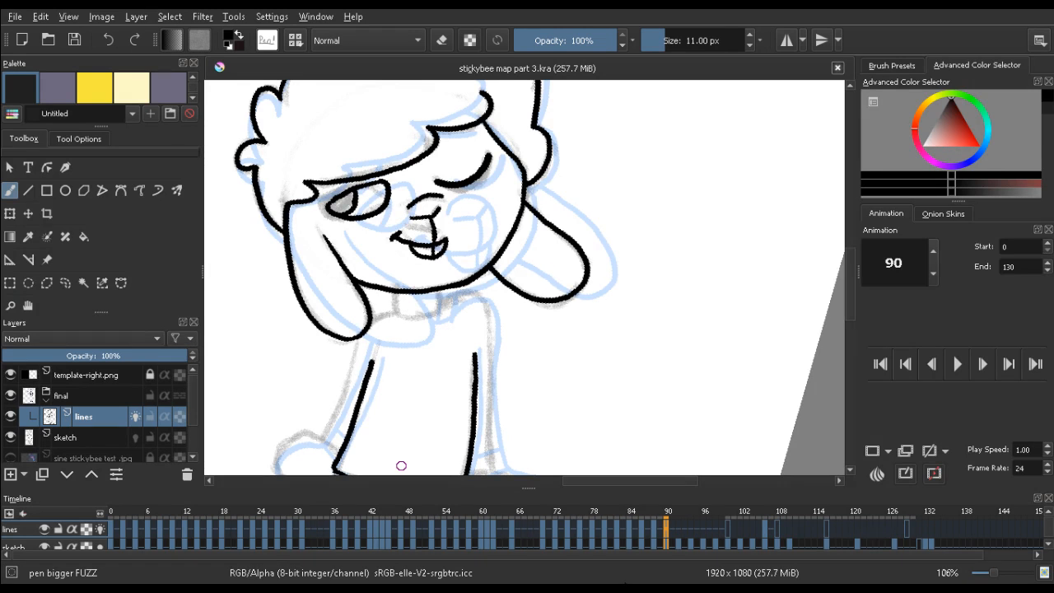
mouse_move(280, 261)
left_mouse_down()
mouse_move(304, 170)
mouse_move(245, 182)
mouse_move(386, 184)
mouse_move(443, 132)
mouse_move(468, 143)
left_mouse_up()
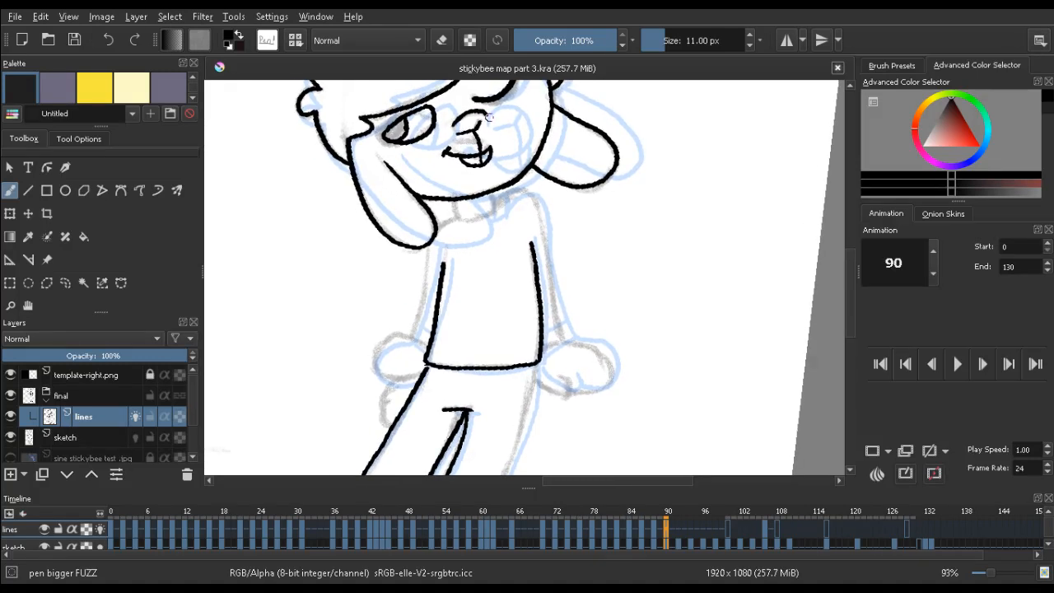
mouse_move(451, 201)
left_mouse_down()
mouse_move(454, 218)
mouse_move(497, 200)
left_mouse_up()
key("Left")
key("Left")
key("Right")
key("Right")
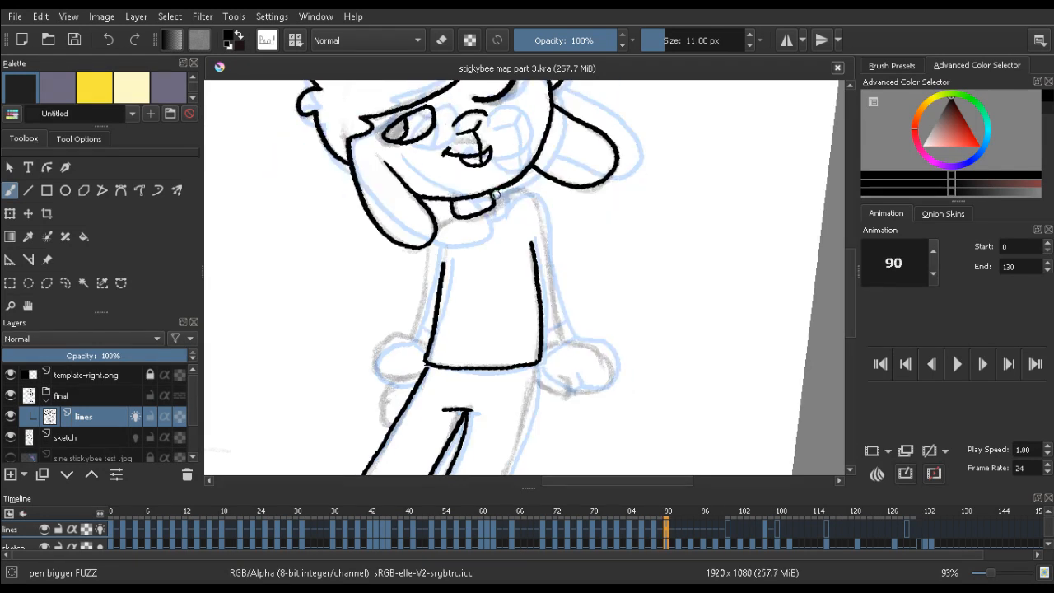
Ink the right-side shoulder and outer arm line down to the wrist in frame 90, redoing the first stroke
mouse_move(504, 192)
left_mouse_down()
mouse_move(524, 190)
mouse_move(536, 202)
mouse_move(553, 268)
left_mouse_up()
key("ctrl+z")
left_click_drag(534, 201, 564, 341)
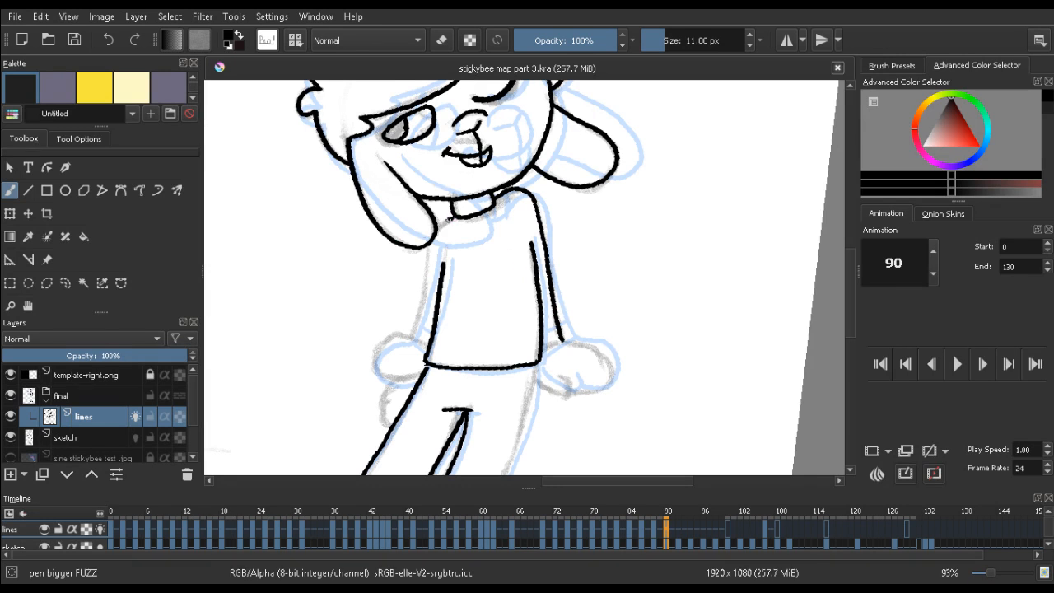
Ink the left-side shoulder, outer arm line and rounded hand in frame 90, redoing the hand stroke
left_click_drag(454, 212, 471, 219)
left_click_drag(426, 251, 416, 326)
key("Left")
key("Left")
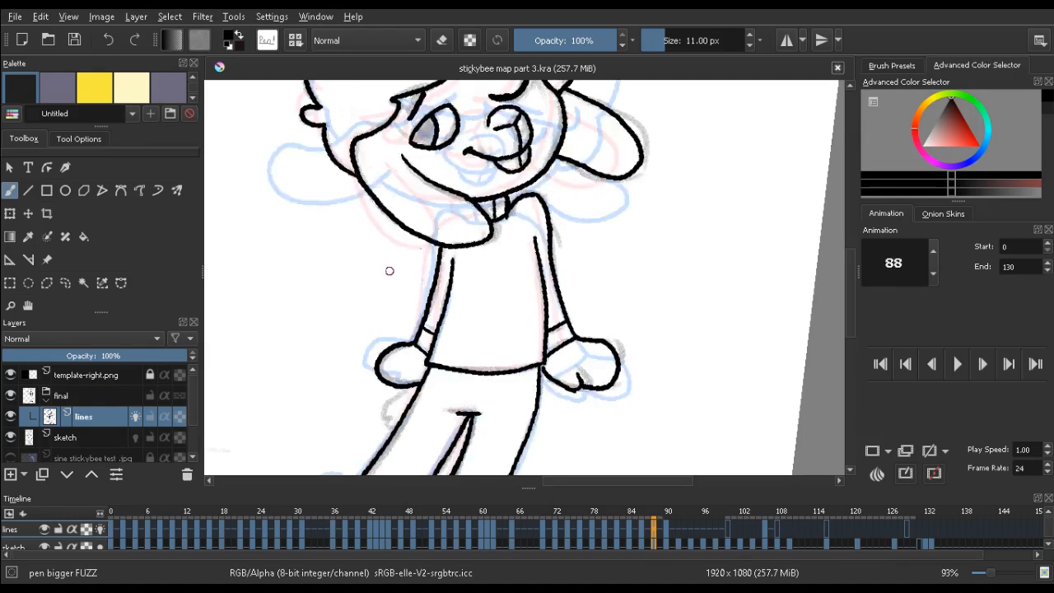
key("Right")
key("Right")
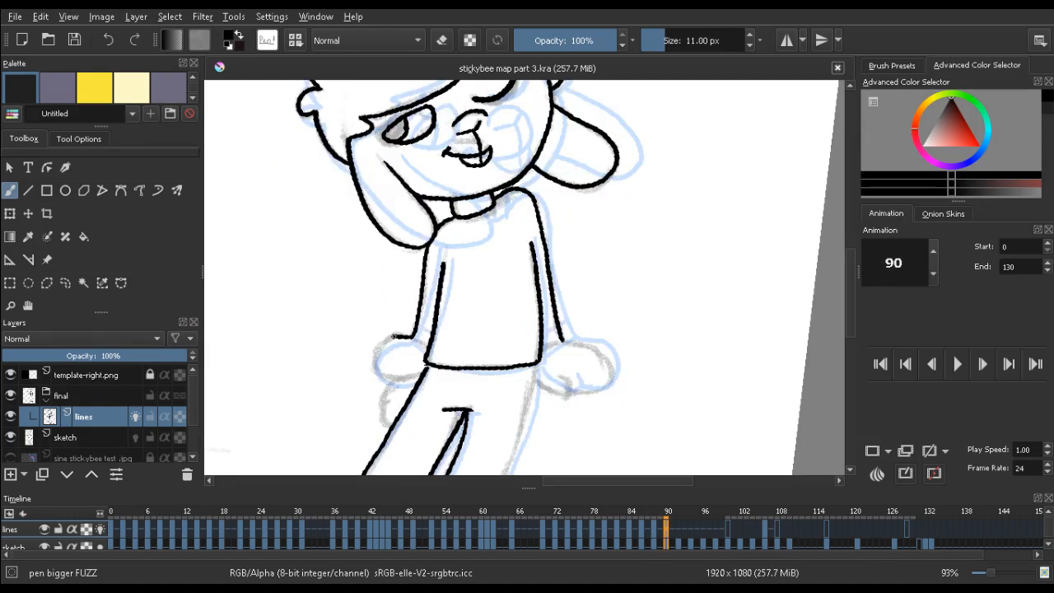
key("ctrl+z")
mouse_move(413, 334)
left_mouse_down()
mouse_move(393, 332)
mouse_move(374, 362)
mouse_move(419, 369)
left_mouse_up()
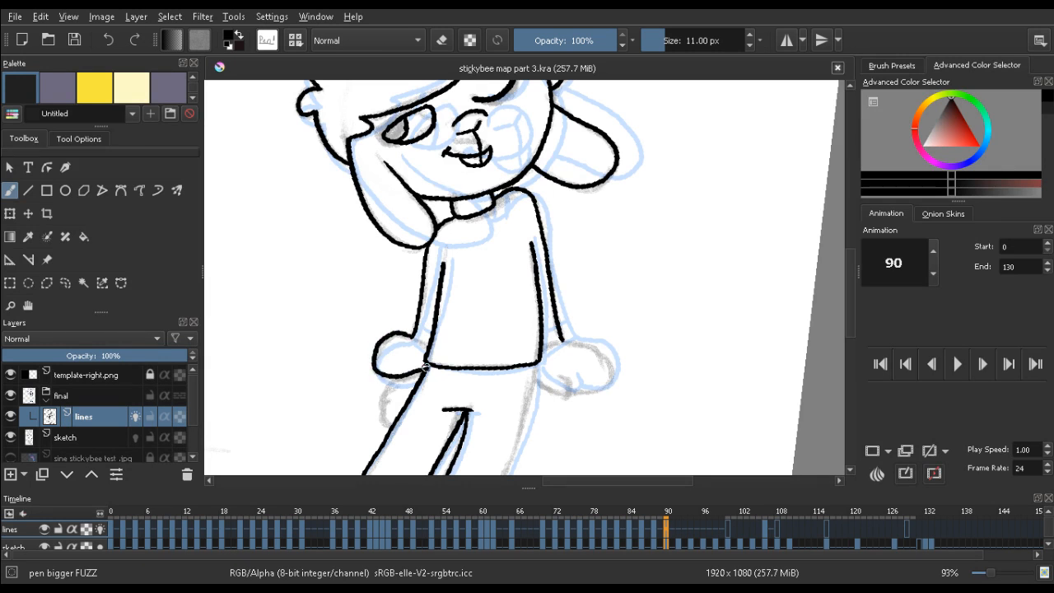
Ink the sleeve cuff line above the left-side hand in frame 90, comparing with frame 88
key("Left")
key("Left")
key("Right")
key("Right")
key("Left")
key("Left")
key("Right")
key("Right")
left_click_drag(417, 323, 438, 327)
key("Left")
key("Left")
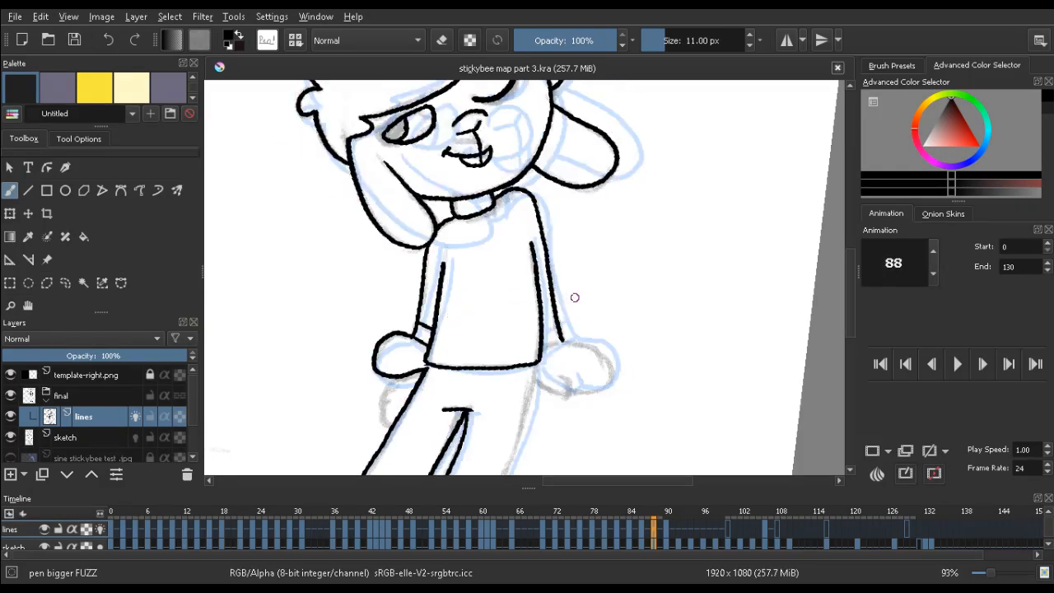
key("Right")
key("Right")
Ink the right-side fist with its thumb notch in frame 90, redoing uneven strokes
mouse_move(563, 340)
left_mouse_down()
mouse_move(542, 350)
mouse_move(602, 354)
mouse_move(613, 370)
left_mouse_up()
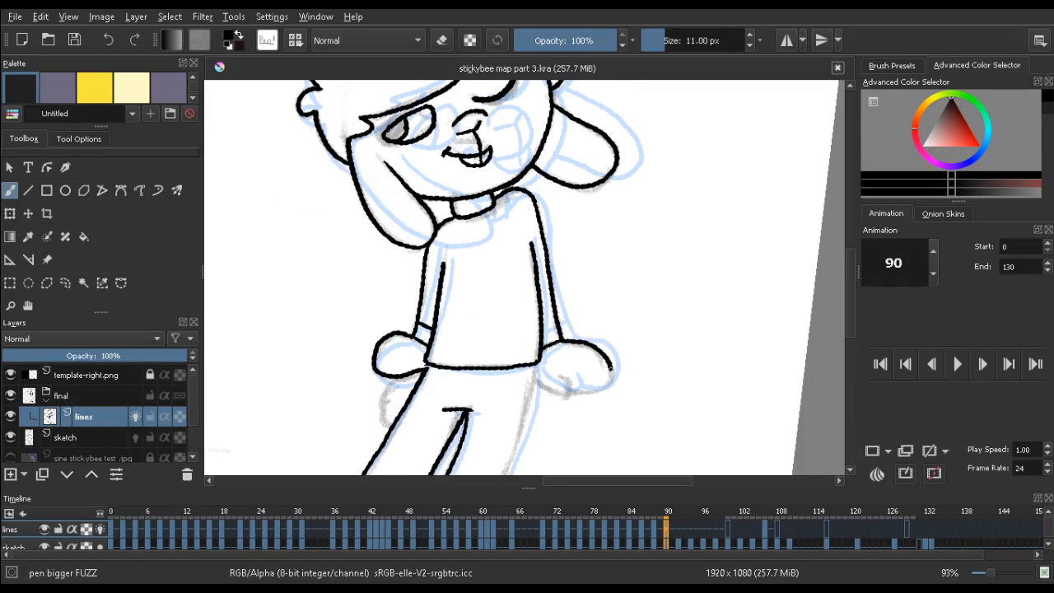
key("ctrl+z")
mouse_move(566, 340)
left_mouse_down()
mouse_move(595, 348)
mouse_move(610, 369)
mouse_move(606, 387)
mouse_move(588, 392)
mouse_move(567, 374)
mouse_move(567, 386)
mouse_move(583, 388)
mouse_move(572, 392)
mouse_move(539, 380)
mouse_move(550, 393)
left_mouse_up()
key("ctrl+z")
key("e")
key("e")
key("ctrl+z")
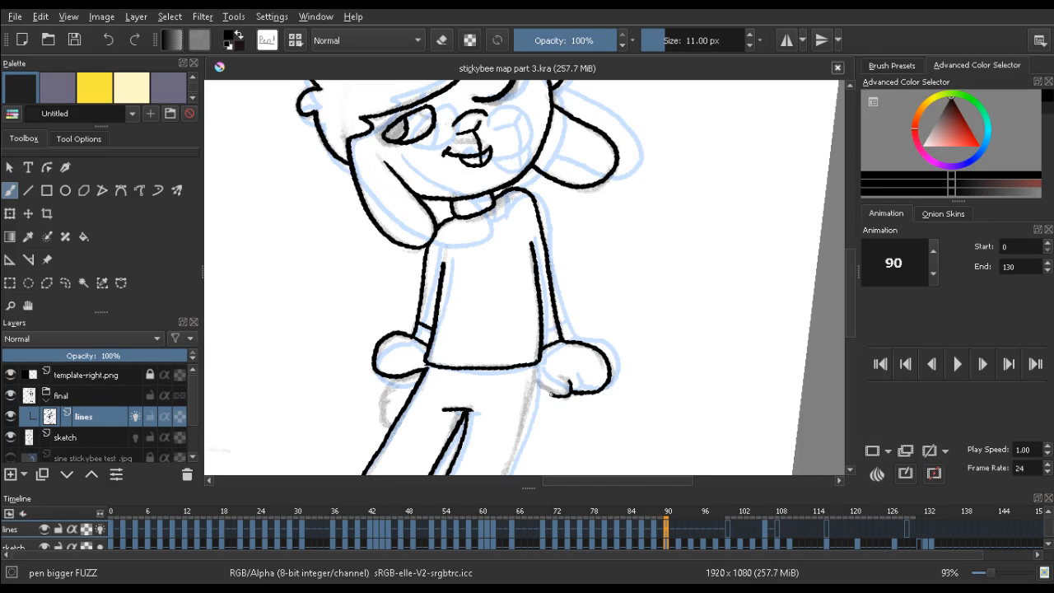
key("comma")
key("period")
Ink the outer line of the right-side trouser leg from shirt hem to shoe in frame 90, comparing with frame 88
mouse_move(530, 363)
left_mouse_down()
mouse_move(522, 329)
mouse_move(514, 475)
mouse_move(492, 178)
left_mouse_up()
left_click_drag(374, 171, 355, 200)
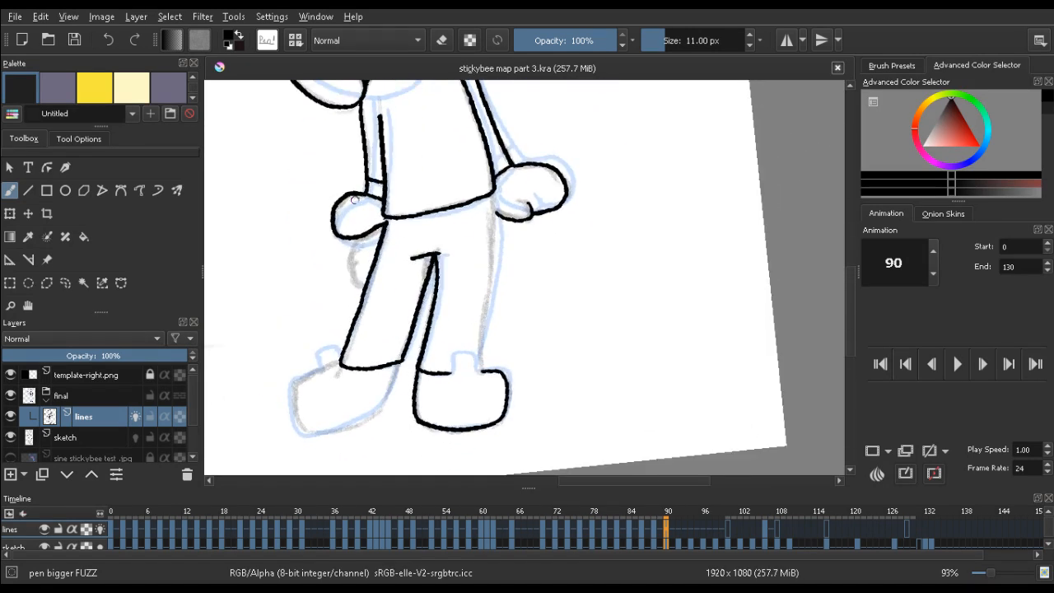
left_click_drag(493, 201, 483, 318)
key("e")
key("e")
left_click_drag(478, 364, 491, 281)
key("Left")
key("Left")
key("Right")
key("Right")
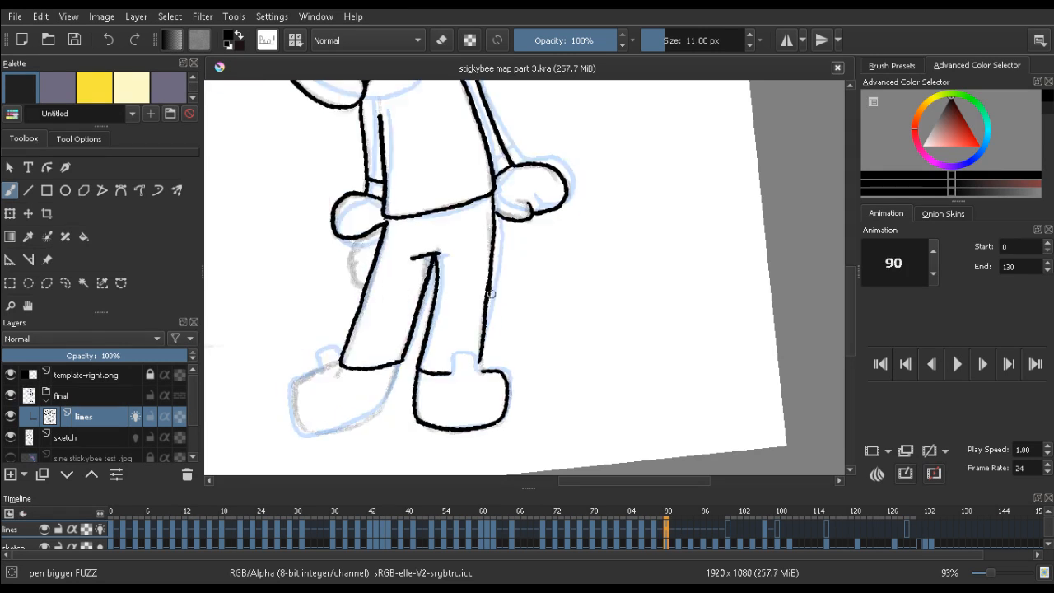
key("Left")
key("Left")
key("Right")
key("Right")
Clean up the lower part of the right-side leg's outer line in frame 90 with the eraser and compare frames
key("e")
mouse_move(483, 340)
left_mouse_down()
mouse_move(479, 368)
mouse_move(496, 297)
mouse_move(481, 315)
mouse_move(479, 357)
mouse_move(486, 296)
left_mouse_up()
key("e")
key("Left")
key("Left")
key("Right")
key("Right")
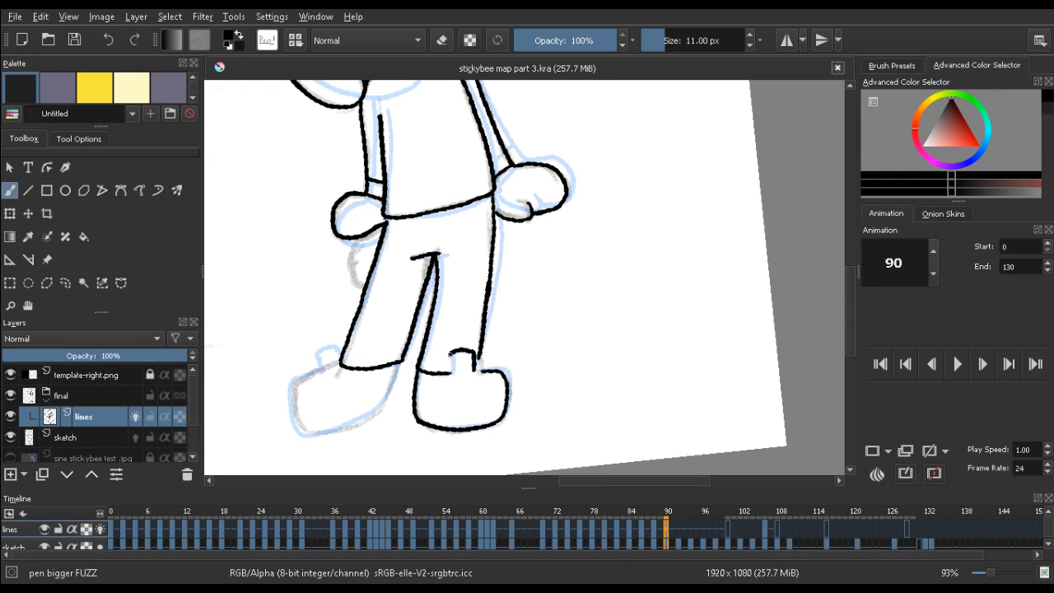
Ink the small tongue tab on top of the right-side shoe in frame 90, checking its shape against frame 88
left_click_drag(451, 354, 453, 374)
key("Left")
key("Left")
key("Right")
key("Right")
key("ctrl+z")
key("Left")
key("Left")
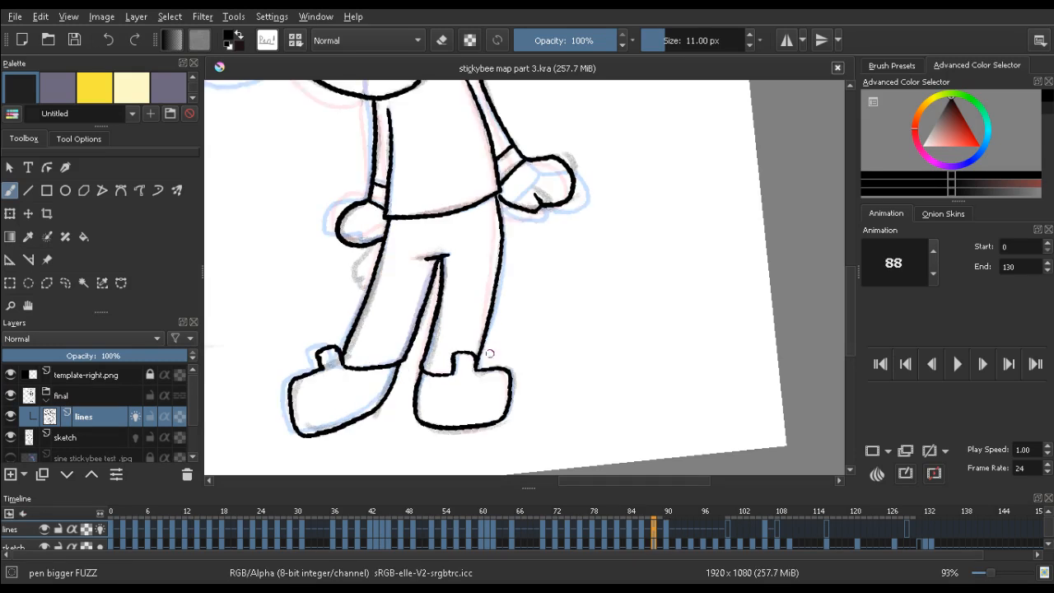
key("Right")
key("Right")
Erase and redraw the lower outer line of the right-side leg down to the shoe tab in frame 90, comparing with frame 88
key("e")
left_click_drag(486, 363, 486, 308)
key("e")
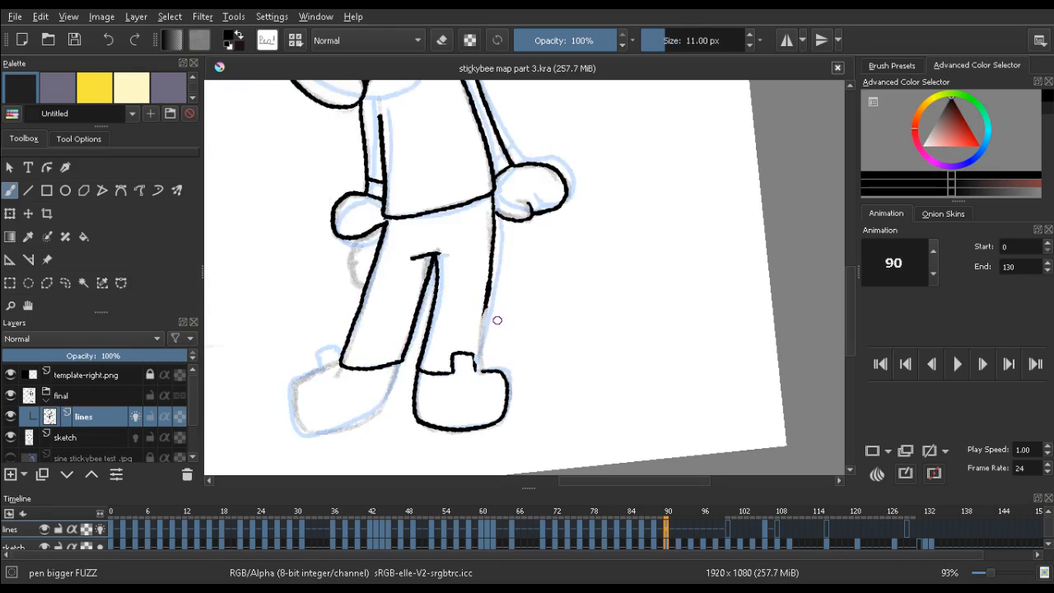
left_click_drag(476, 349, 495, 286)
key("Left")
key("Left")
key("Right")
key("Right")
key("Left")
key("Left")
key("Right")
key("Right")
key("ctrl+z")
left_click_drag(479, 336, 492, 290)
key("Left")
key("Left")
key("Right")
key("Right")
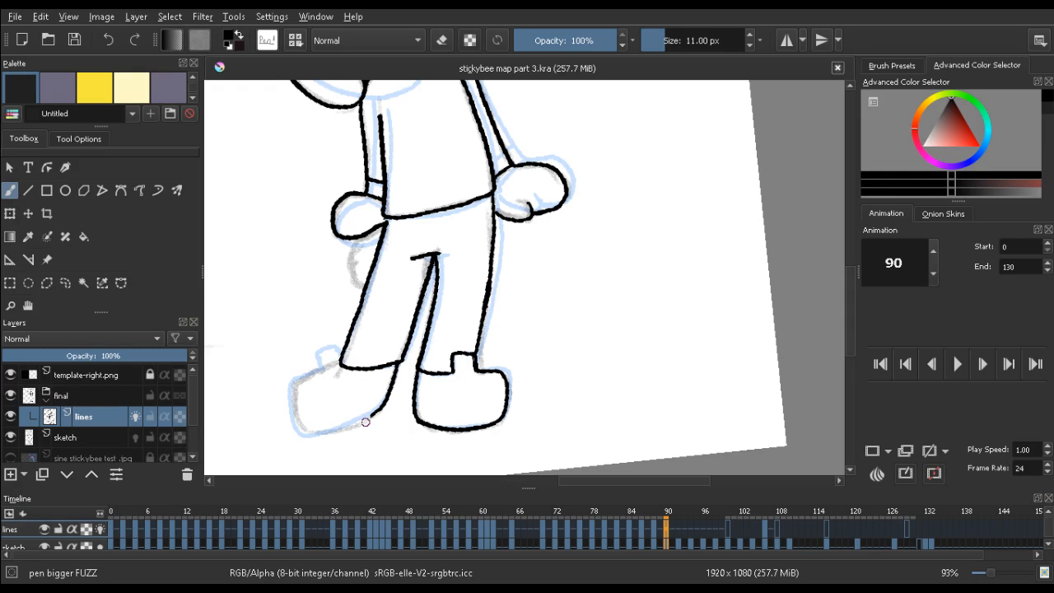
Ink the left-side shoe's inner edge, tongue tab and start of its upper edge in frame 90, comparing with earlier frames
key("Left")
key("Left")
key("Left")
key("Left")
key("Right")
key("Right")
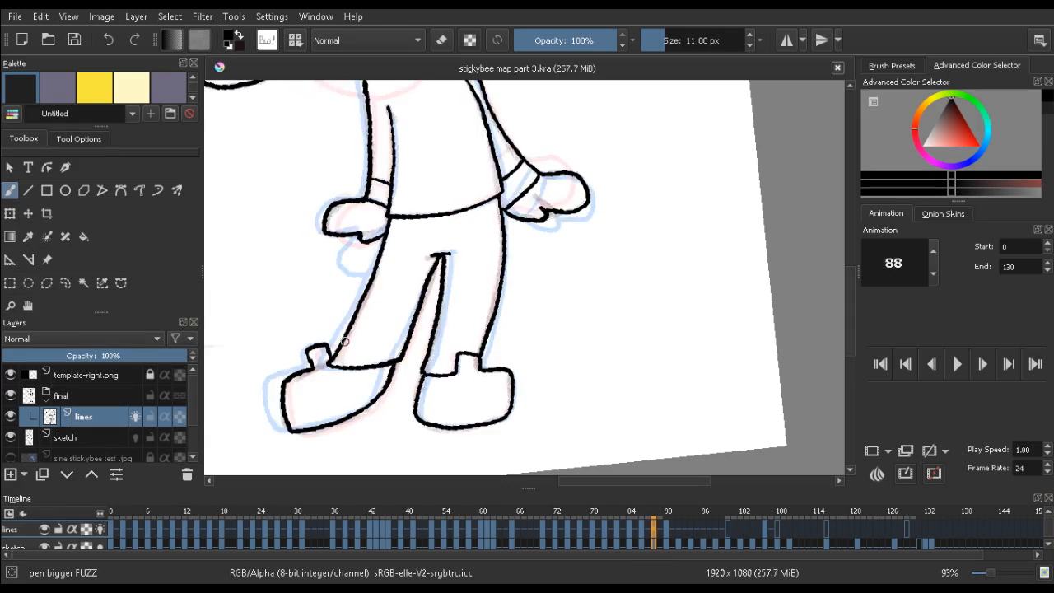
key("Right")
key("Right")
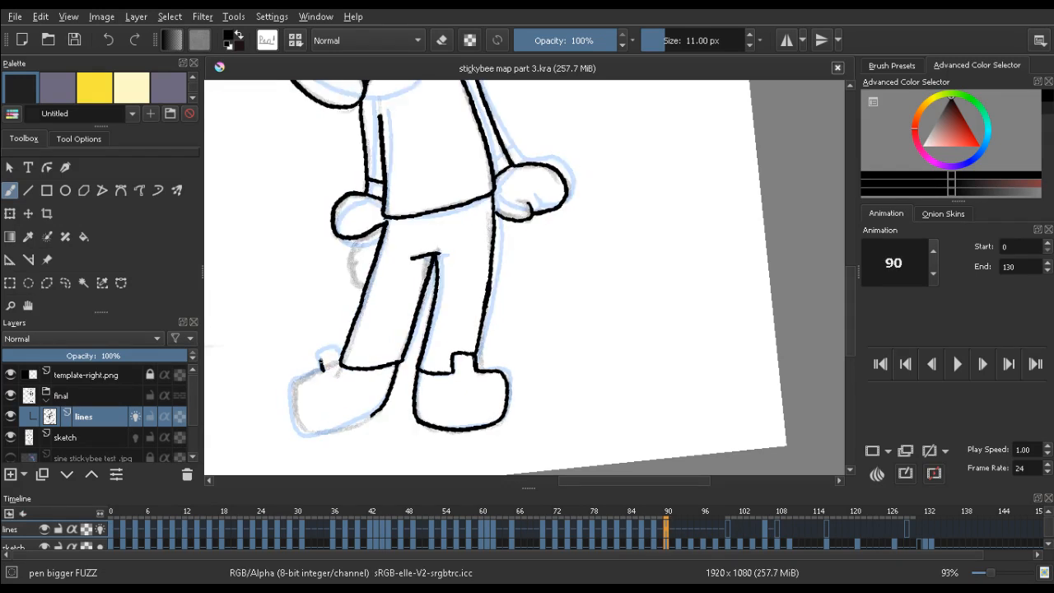
left_click_drag(321, 356, 341, 350)
key("e")
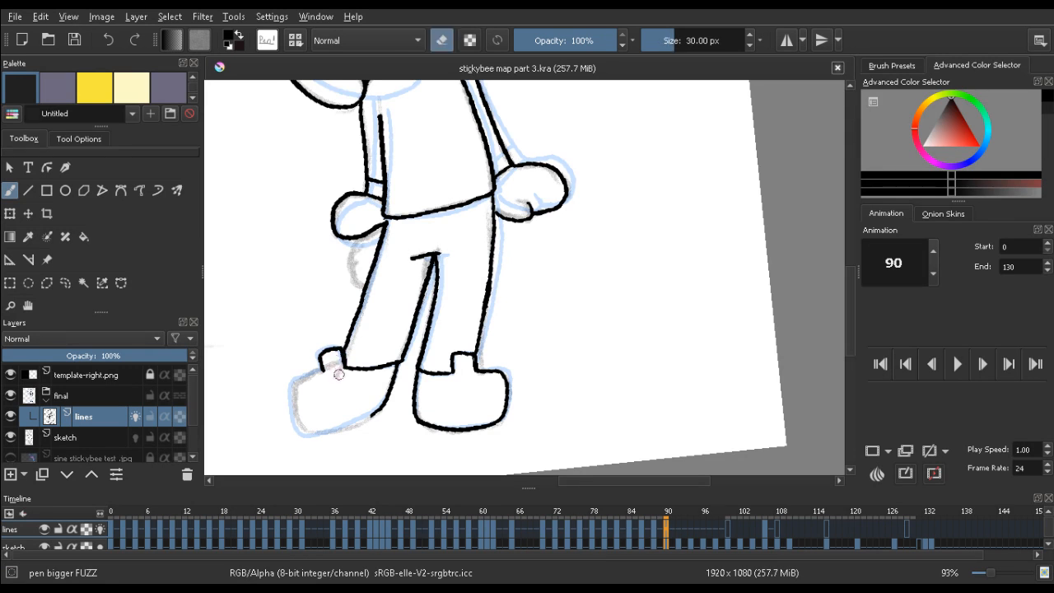
key("Left")
key("e")
key("Right")
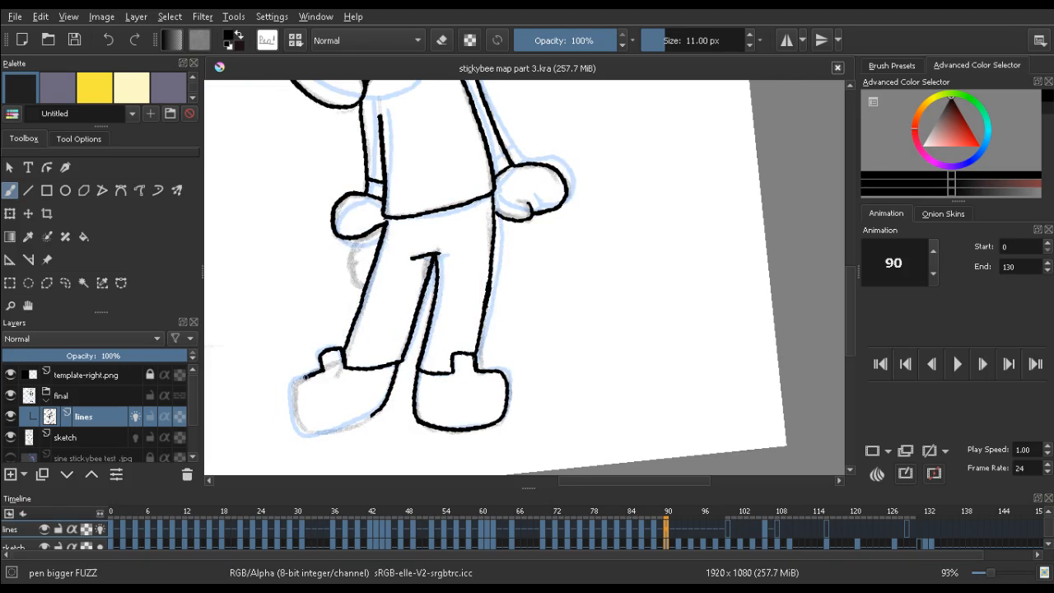
Complete the left-side shoe's toe and sole outline in frame 90, redoing the sole stroke, and go to frame 100
mouse_move(294, 389)
left_mouse_down()
mouse_move(307, 433)
mouse_move(325, 430)
left_mouse_up()
mouse_move(266, 386)
left_mouse_down()
mouse_move(259, 259)
mouse_move(525, 165)
left_mouse_up()
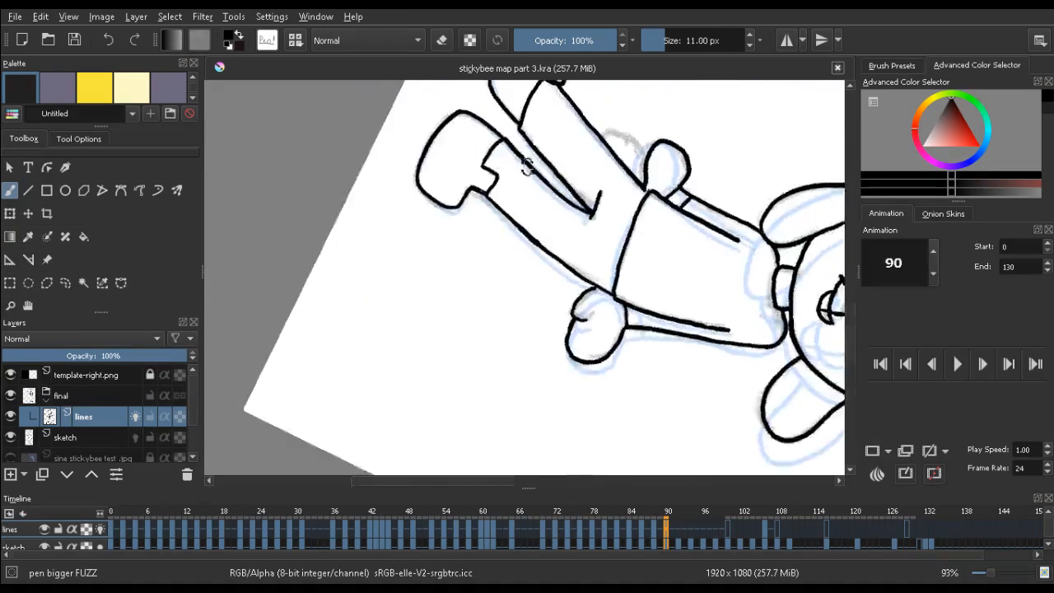
mouse_move(417, 135)
left_mouse_down()
mouse_move(294, 337)
mouse_move(306, 359)
left_mouse_up()
key("e")
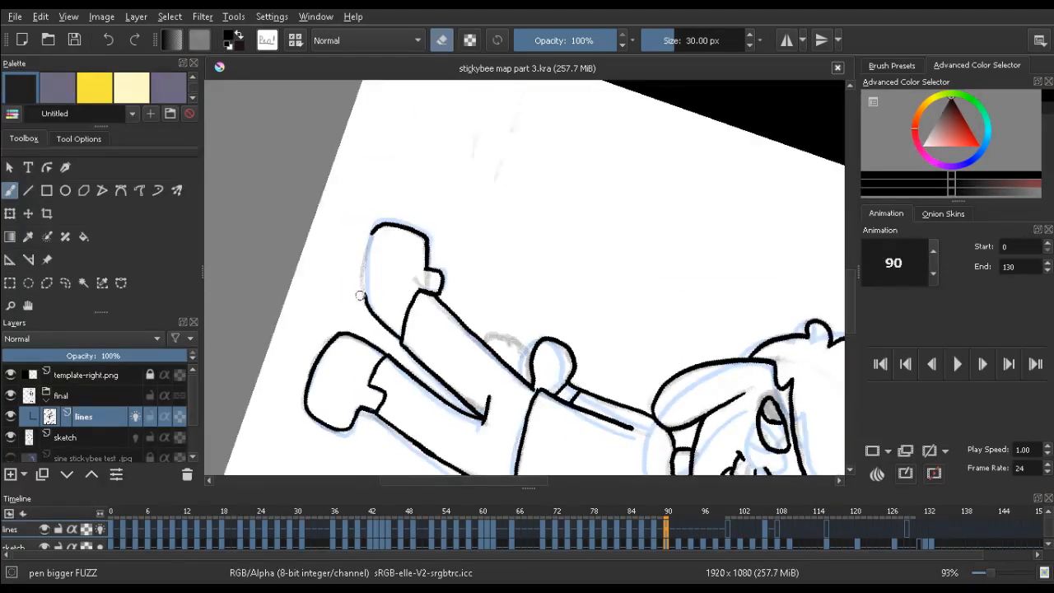
key("e")
left_click_drag(367, 307, 368, 232)
key("ctrl+z")
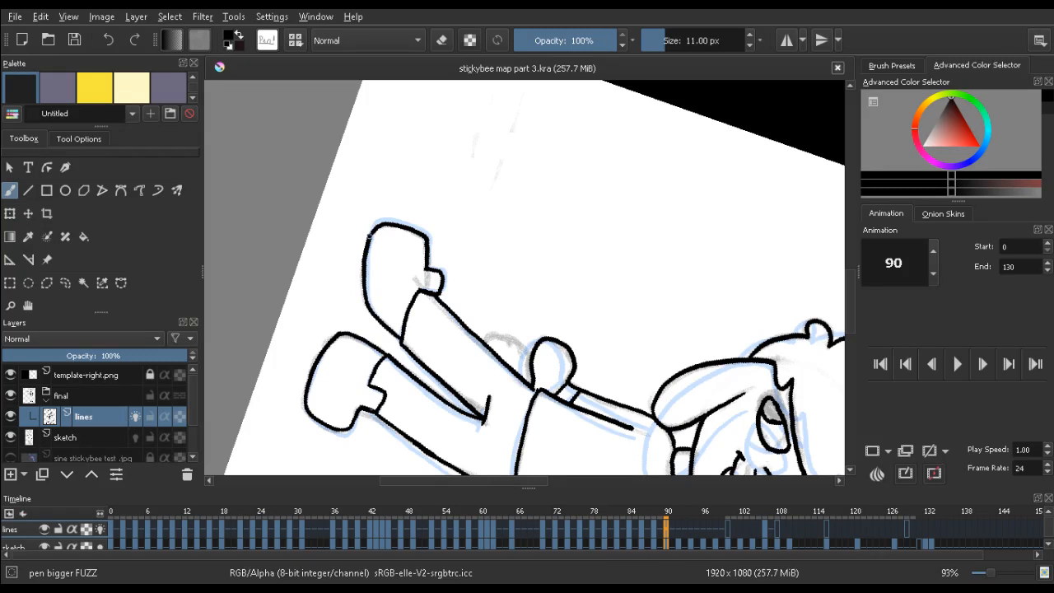
key("Left")
key("Right")
left_click_drag(693, 262, 539, 165)
mouse_move(445, 157)
left_mouse_down()
mouse_move(225, 275)
mouse_move(461, 372)
mouse_move(360, 278)
left_mouse_up()
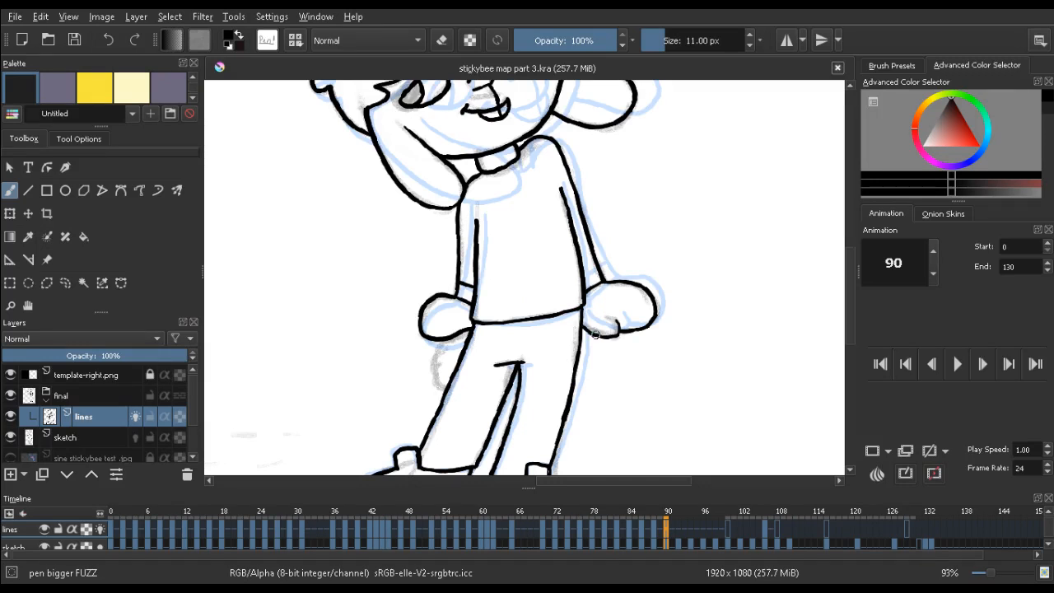
key("period")
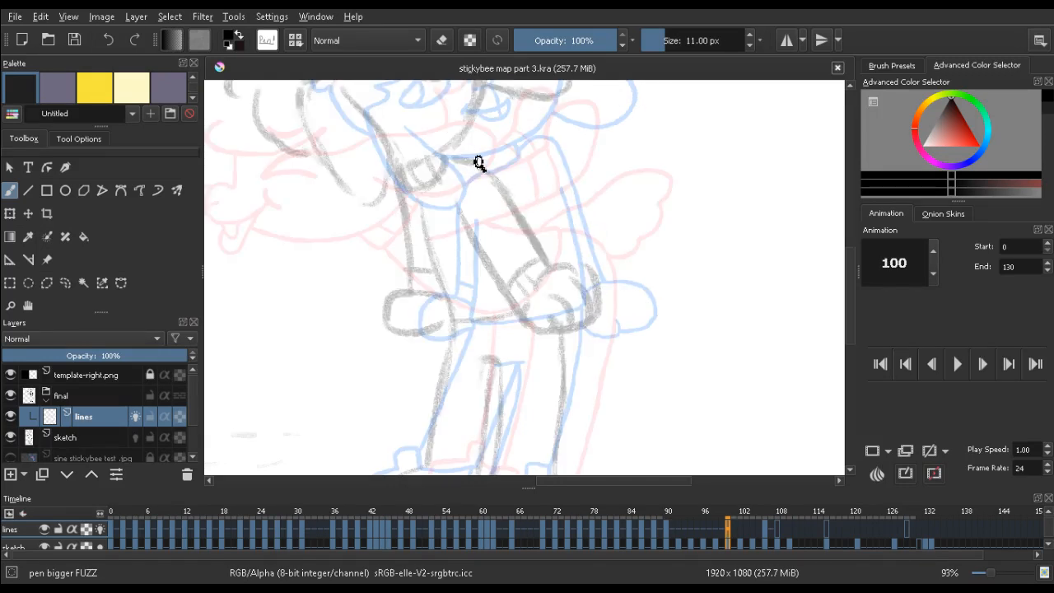
Ink the nose, smiling mouth with teeth and slanted closed-eye line over the sketched face in frame 100
key("ctrl+minus")
mouse_move(424, 146)
left_mouse_down()
mouse_move(453, 268)
mouse_move(445, 236)
left_mouse_up()
left_click_drag(423, 196, 430, 188)
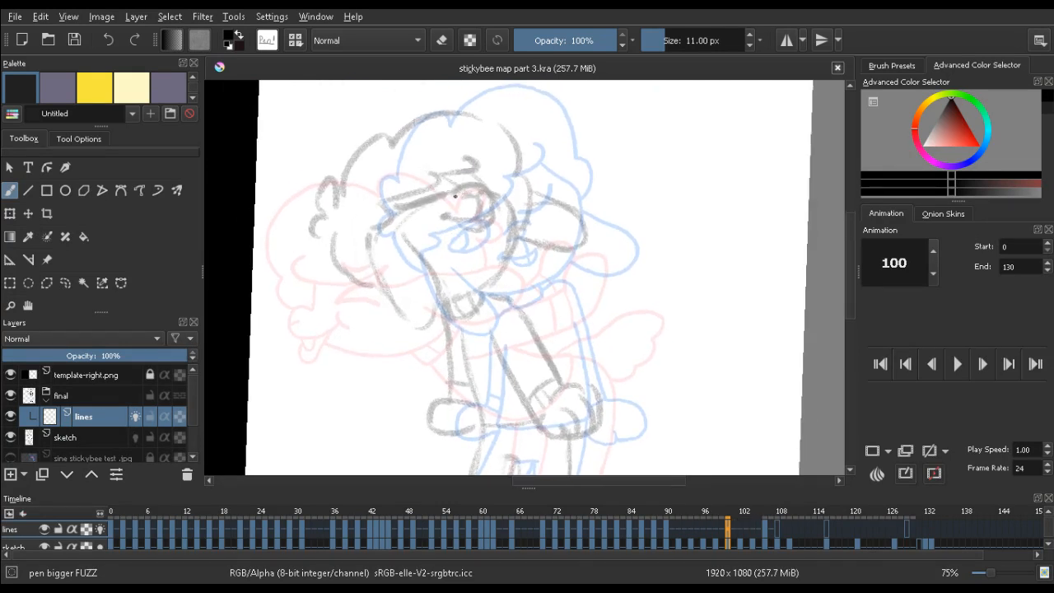
mouse_move(477, 183)
left_mouse_down()
mouse_move(488, 192)
mouse_move(465, 186)
mouse_move(492, 202)
mouse_move(493, 216)
mouse_move(437, 213)
left_mouse_up()
key("ctrl+z")
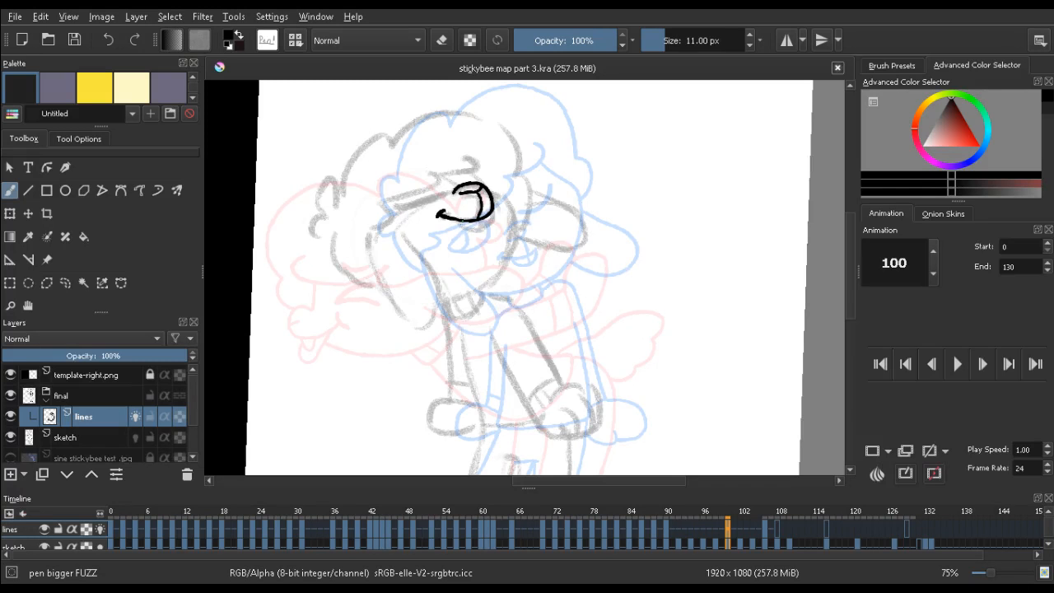
key("ctrl+z")
key(".")
left_click_drag(399, 210, 448, 187)
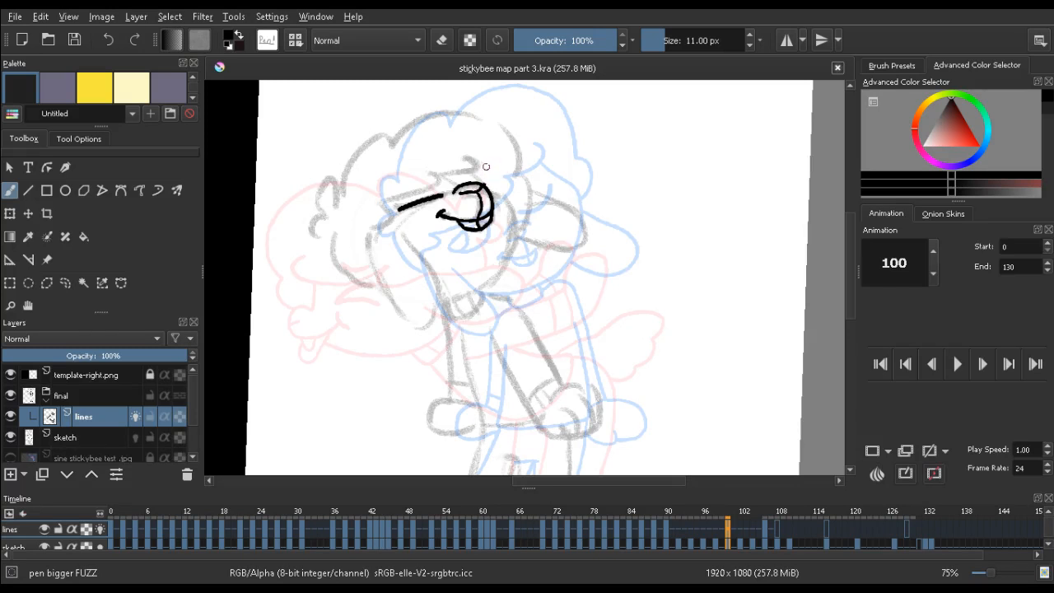
Ink the face outline from above the nose around the cheek and chin in frame 100, checking against frame 90
left_click_drag(466, 172, 484, 188)
key("ctrl+z")
key("ctrl+z")
mouse_move(501, 195)
left_mouse_down()
mouse_move(518, 252)
mouse_move(500, 268)
left_mouse_up()
key("ctrl+z")
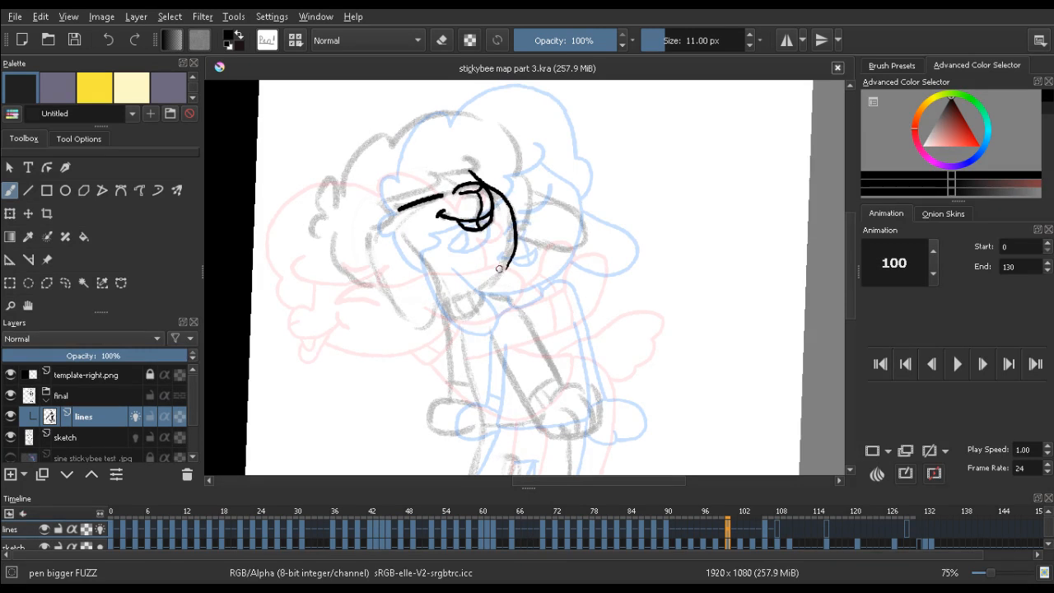
mouse_move(327, 293)
left_mouse_down()
mouse_move(513, 116)
mouse_move(542, 118)
left_mouse_up()
mouse_move(432, 230)
left_mouse_down()
mouse_move(397, 276)
mouse_move(384, 240)
mouse_move(447, 325)
left_mouse_up()
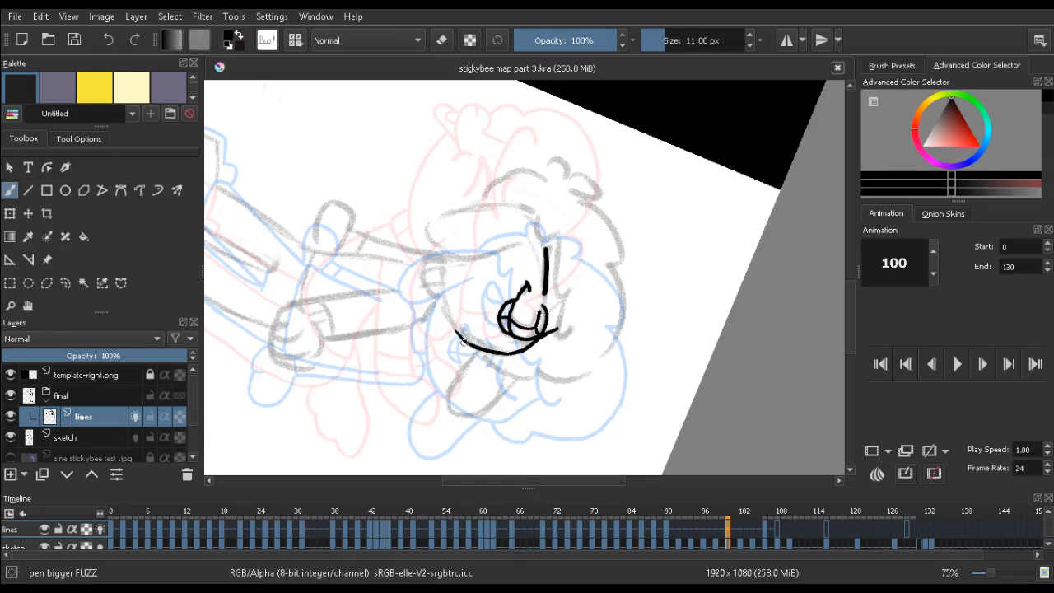
mouse_move(463, 337)
left_mouse_down()
mouse_move(445, 300)
mouse_move(444, 257)
left_mouse_up()
mouse_move(518, 167)
left_mouse_down()
mouse_move(503, 160)
mouse_move(285, 238)
mouse_move(299, 259)
mouse_move(427, 235)
left_mouse_up()
key("alt+comma")
key("alt+period")
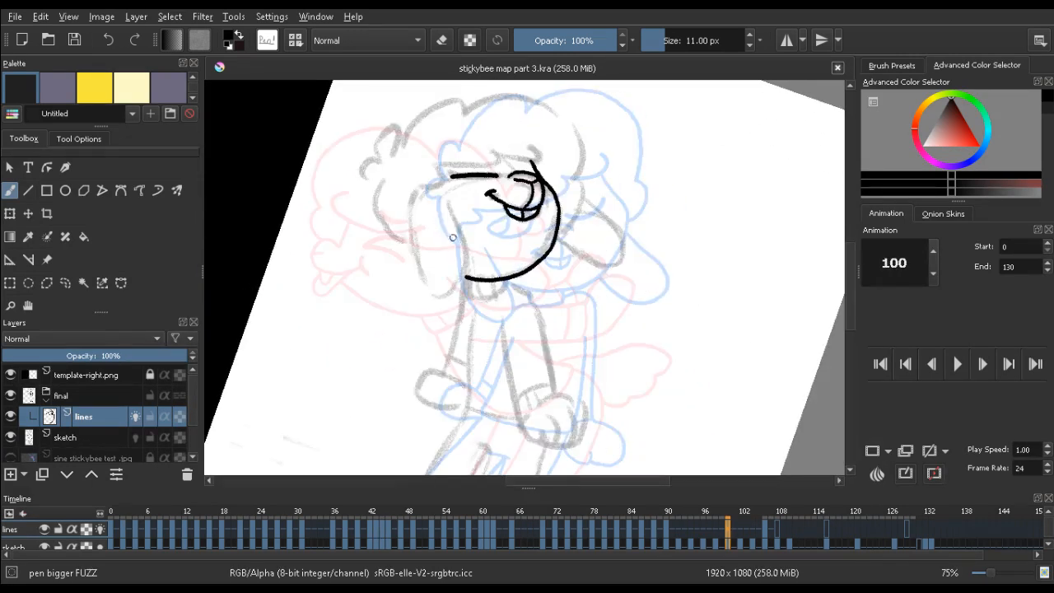
Ink the left-side floppy ear in frame 100, redoing its outer edge up to the fringe
mouse_move(449, 211)
left_mouse_down()
mouse_move(465, 276)
mouse_move(449, 293)
mouse_move(423, 278)
mouse_move(413, 227)
left_mouse_up()
key("e")
key("e")
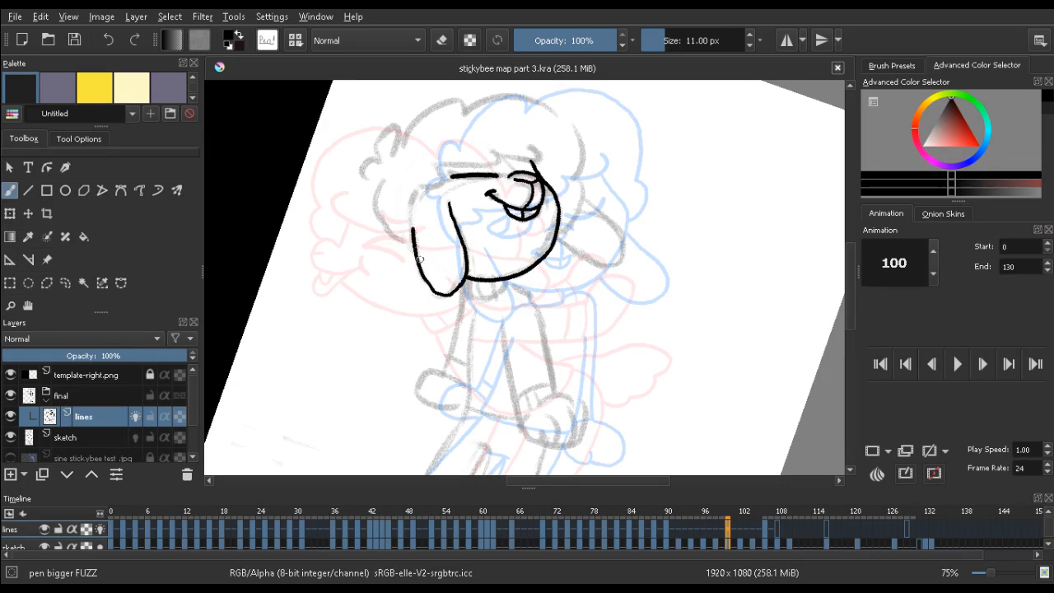
key("ctrl+z")
mouse_move(432, 291)
left_mouse_down()
mouse_move(414, 258)
mouse_move(424, 186)
left_mouse_up()
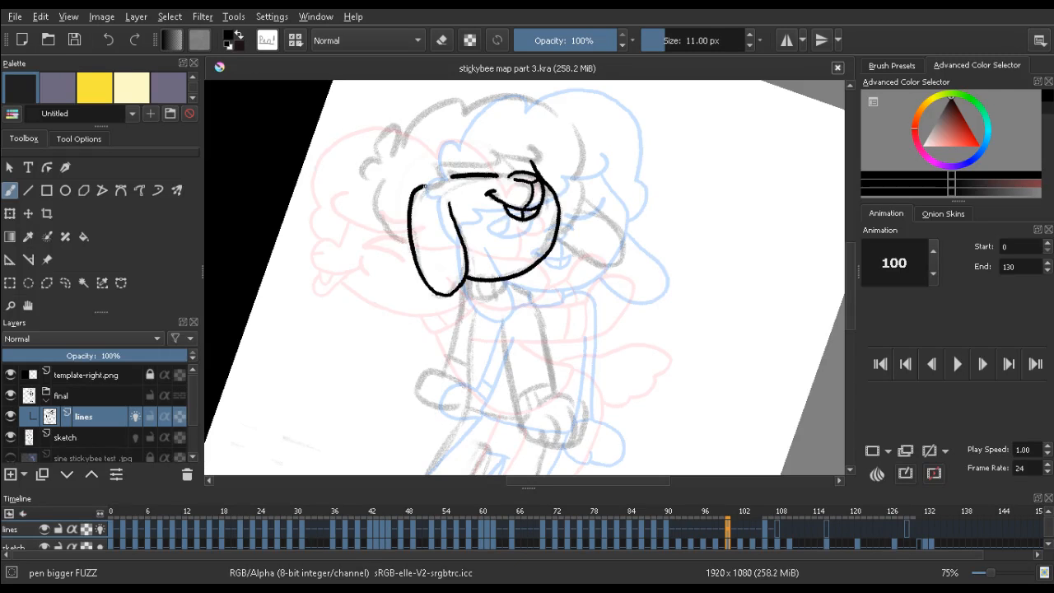
key("ctrl+z")
mouse_move(439, 153)
left_mouse_down()
mouse_move(405, 181)
mouse_move(382, 105)
mouse_move(416, 111)
left_mouse_up()
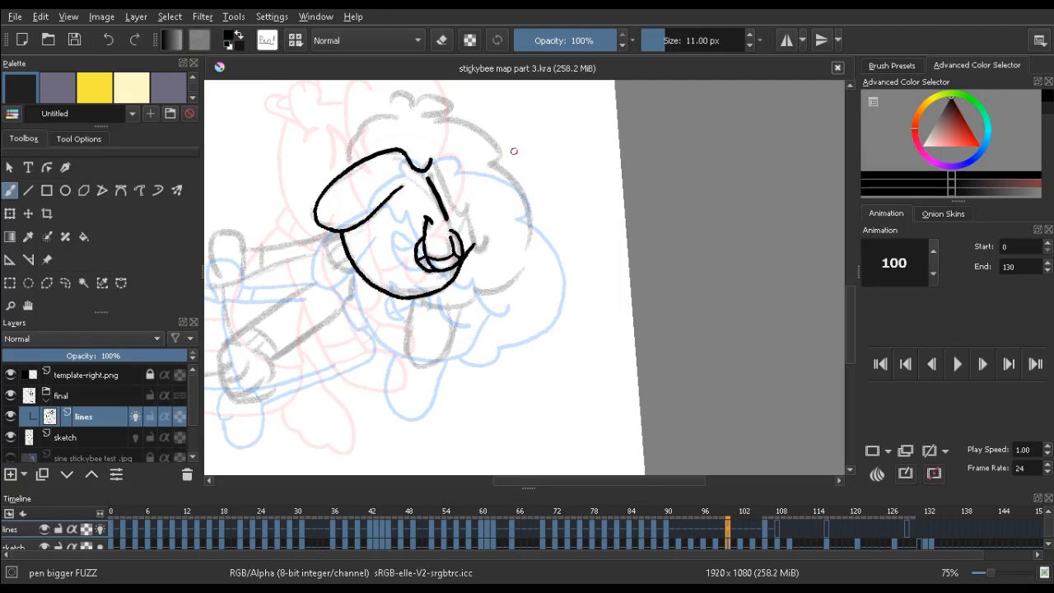
Ink the fringe line above the closed eye from the ear to the curl over the nose in frame 100
mouse_move(391, 172)
left_mouse_down()
mouse_move(364, 175)
mouse_move(420, 199)
mouse_move(434, 219)
left_mouse_up()
key("ctrl+z")
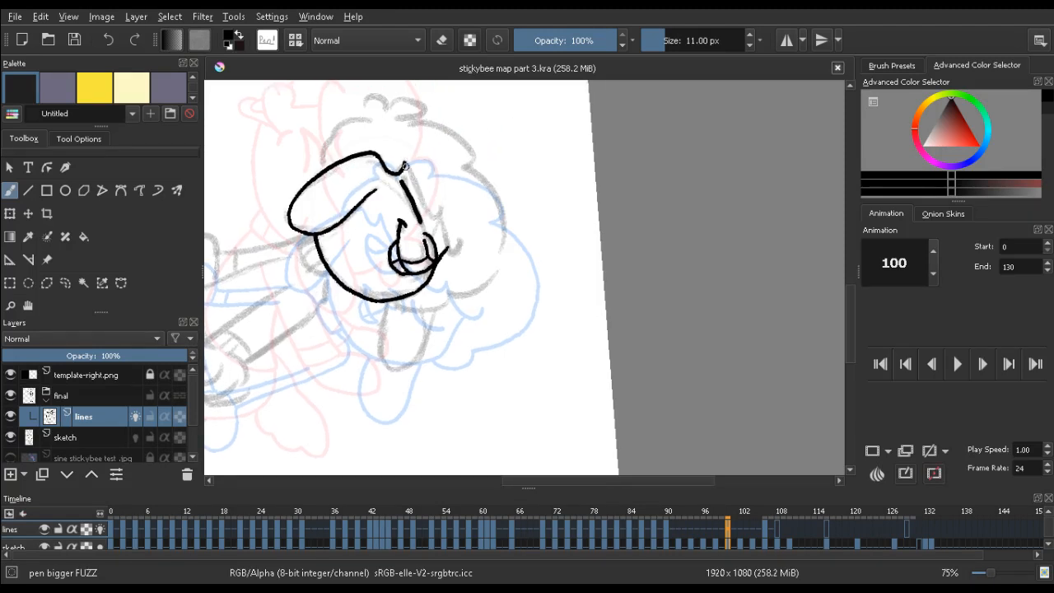
mouse_move(407, 165)
left_mouse_down()
mouse_move(432, 216)
mouse_move(440, 211)
mouse_move(456, 255)
left_mouse_up()
key("ctrl+z")
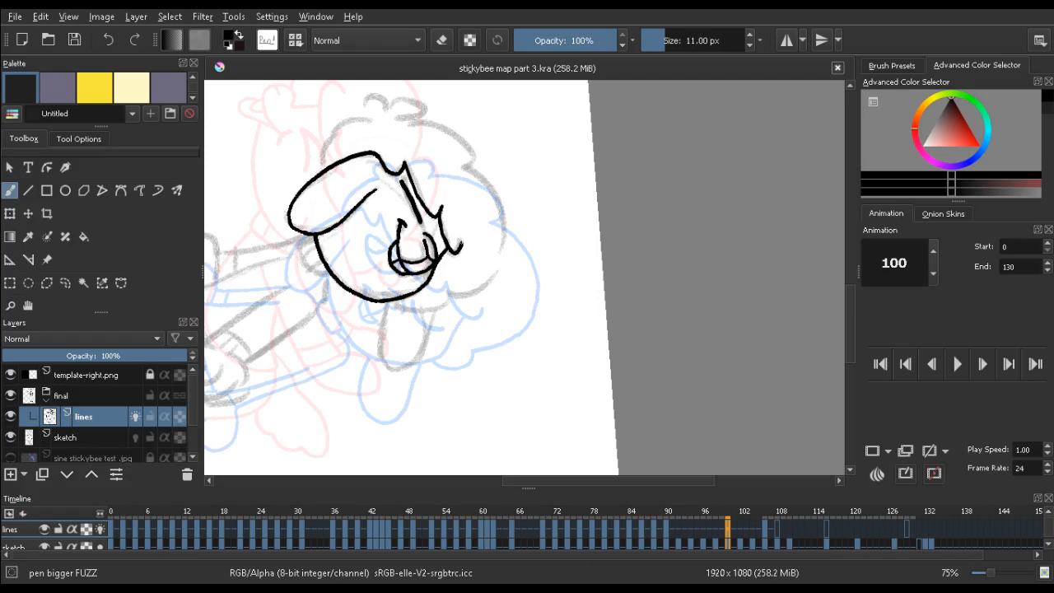
Ink the outer hair outline from behind the left-side ear around the tufts and over the crown to the opposite side
mouse_move(313, 133)
left_mouse_down()
mouse_move(239, 140)
mouse_move(301, 258)
mouse_move(312, 339)
mouse_move(252, 206)
mouse_move(280, 287)
left_mouse_up()
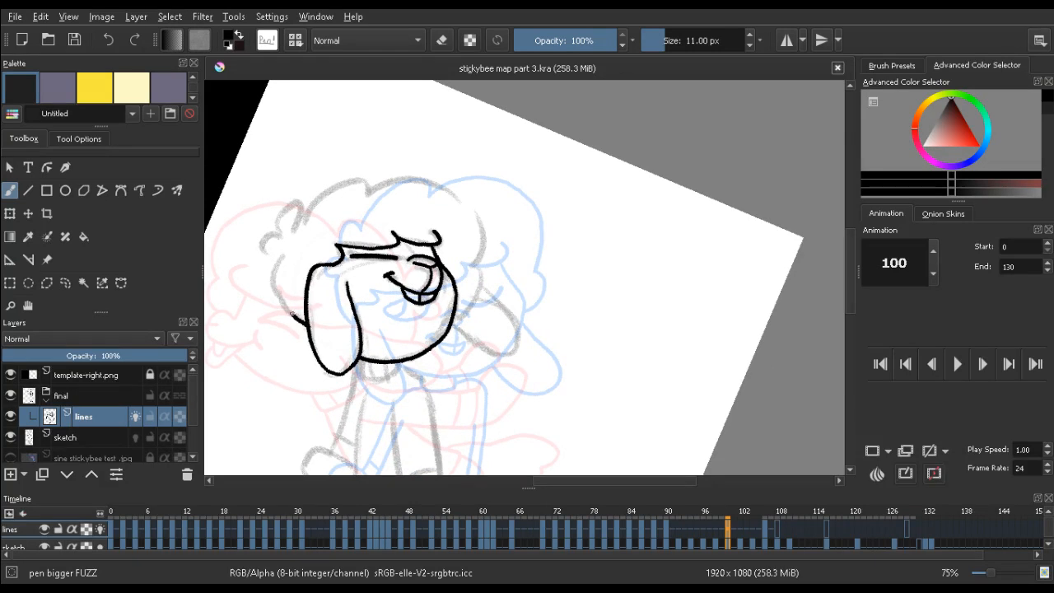
mouse_move(296, 319)
left_mouse_down()
mouse_move(276, 259)
mouse_move(261, 243)
mouse_move(283, 238)
mouse_move(298, 227)
left_mouse_up()
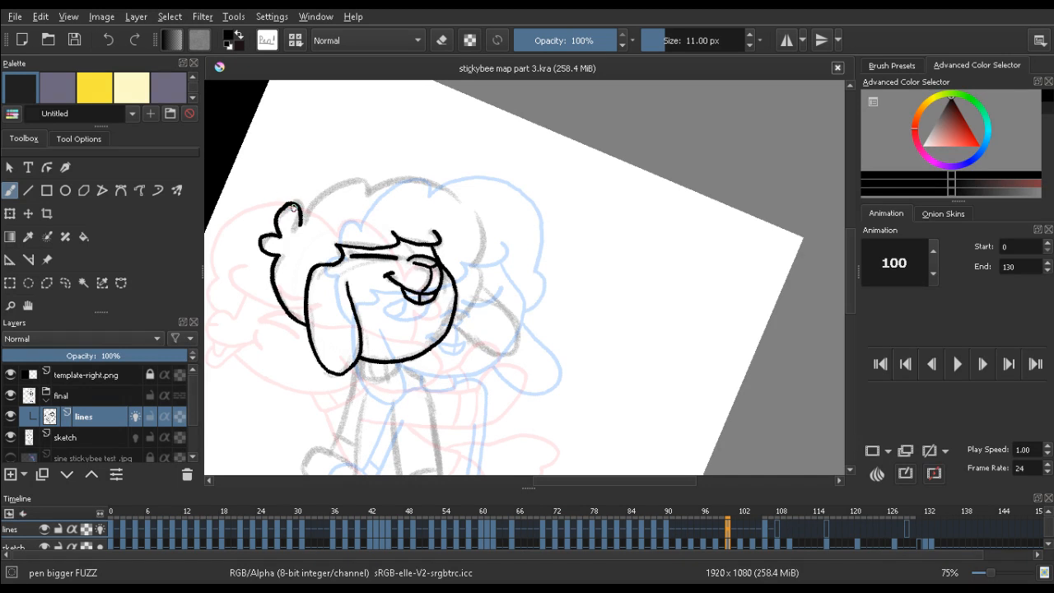
left_click_drag(265, 152, 227, 304)
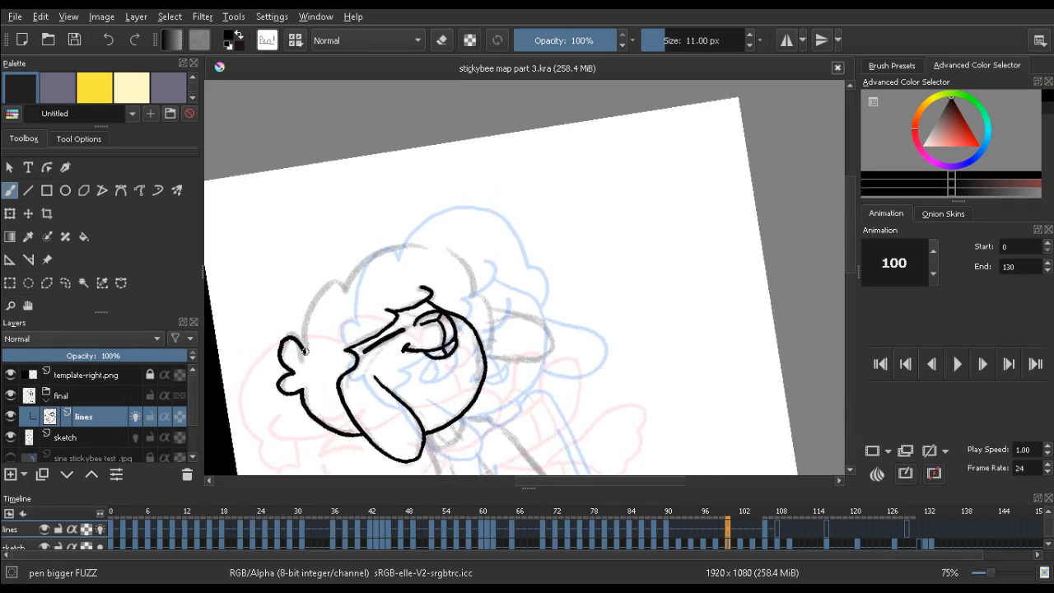
mouse_move(303, 349)
left_mouse_down()
mouse_move(310, 308)
mouse_move(328, 285)
left_mouse_up()
key("ctrl+z")
mouse_move(303, 353)
left_mouse_down()
mouse_move(306, 315)
mouse_move(333, 281)
mouse_move(404, 246)
mouse_move(460, 259)
mouse_move(479, 288)
left_mouse_up()
key("e")
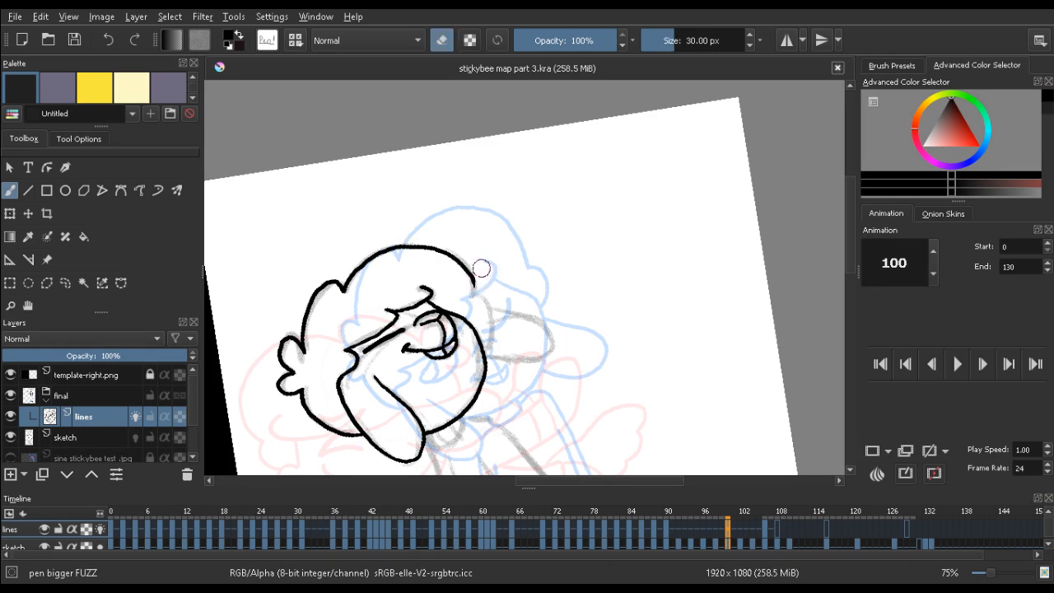
key("e")
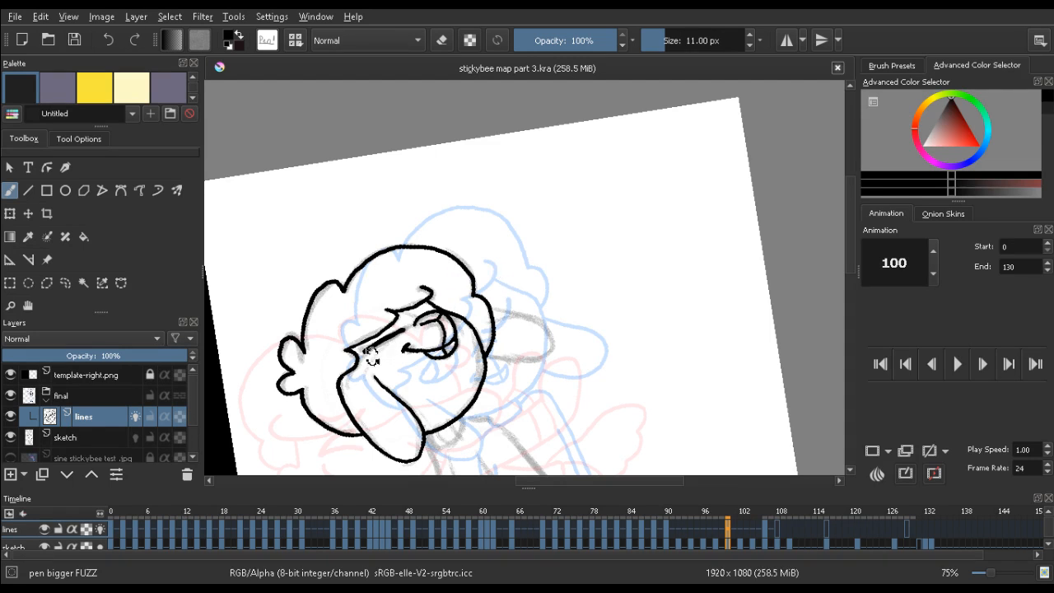
Ink the right-side floppy ear sticking out from under the hair in frame 100
mouse_move(373, 356)
left_mouse_down()
mouse_move(402, 319)
mouse_move(361, 282)
left_mouse_up()
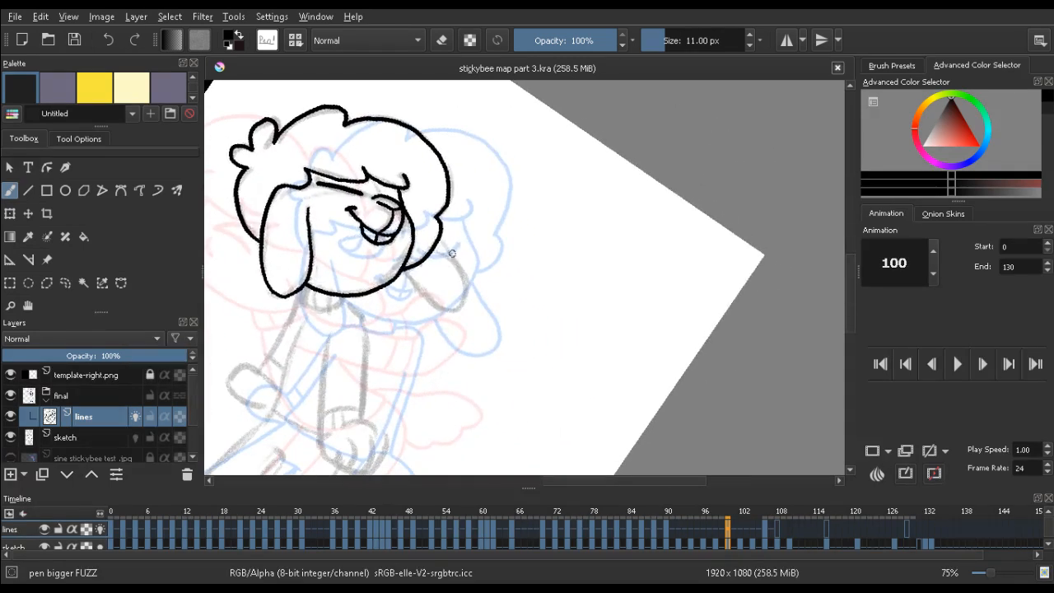
mouse_move(440, 240)
left_mouse_down()
mouse_move(467, 298)
mouse_move(440, 243)
mouse_move(464, 280)
mouse_move(452, 310)
mouse_move(410, 276)
left_mouse_up()
key("ctrl+z")
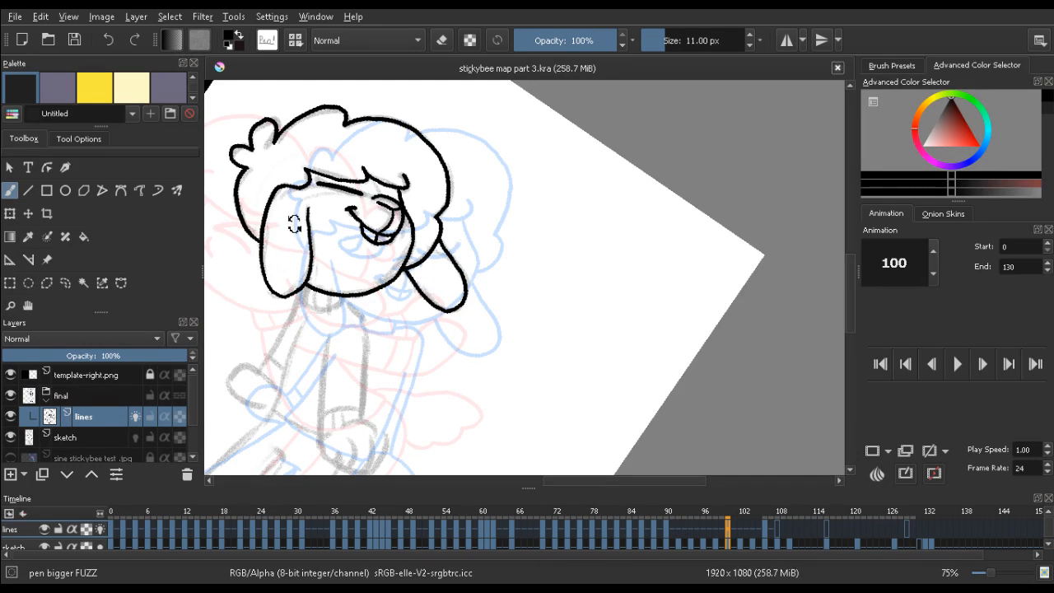
Ink the collar below the chin in frame 100, checking its shape against frame 90
mouse_move(292, 219)
left_mouse_down()
mouse_move(203, 214)
mouse_move(321, 331)
mouse_move(363, 192)
left_mouse_up()
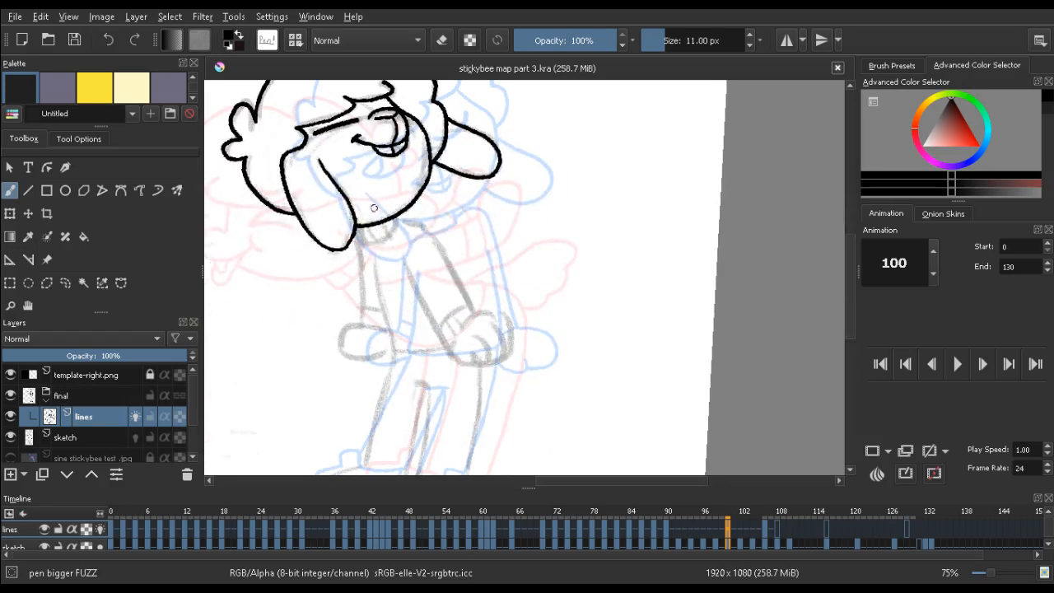
key("comma")
key("period")
left_click_drag(326, 207, 331, 176)
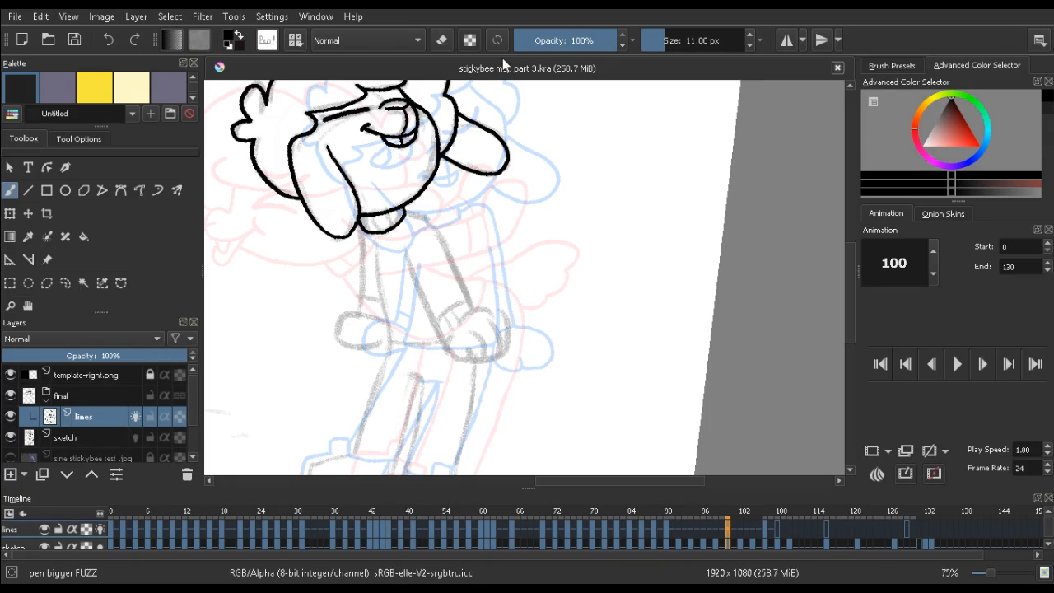
Ink the right-side shoulder and both edges of its sleeve in frame 100, redoing the outer edge
mouse_move(319, 244)
left_mouse_down()
mouse_move(304, 187)
mouse_move(327, 158)
mouse_move(408, 200)
left_mouse_up()
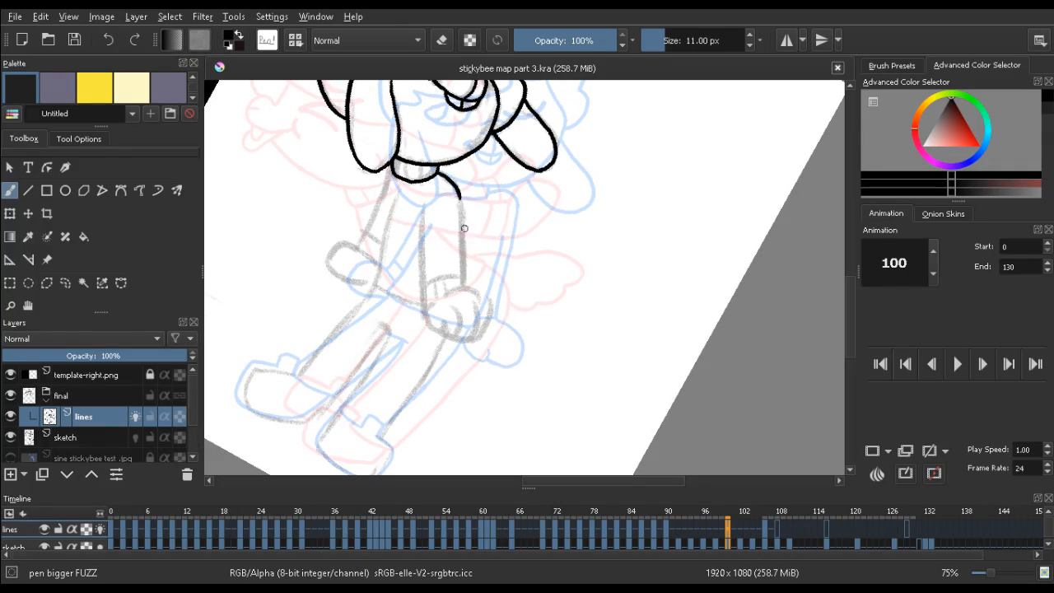
left_click_drag(462, 207, 469, 265)
key("ctrl+z")
left_click_drag(461, 206, 466, 277)
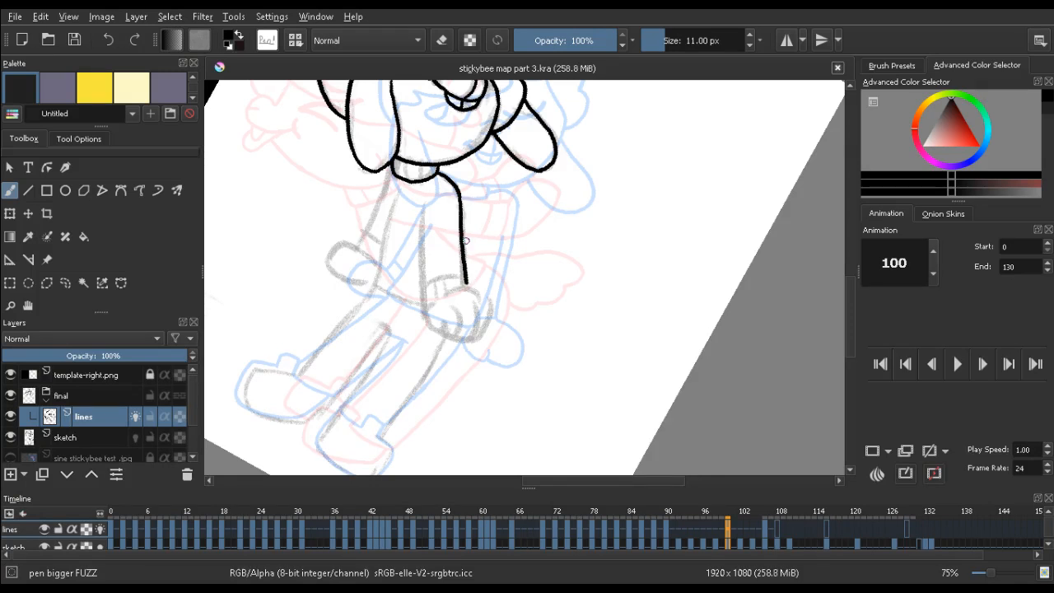
key("ctrl+z")
left_click_drag(458, 196, 466, 280)
left_click_drag(421, 208, 424, 303)
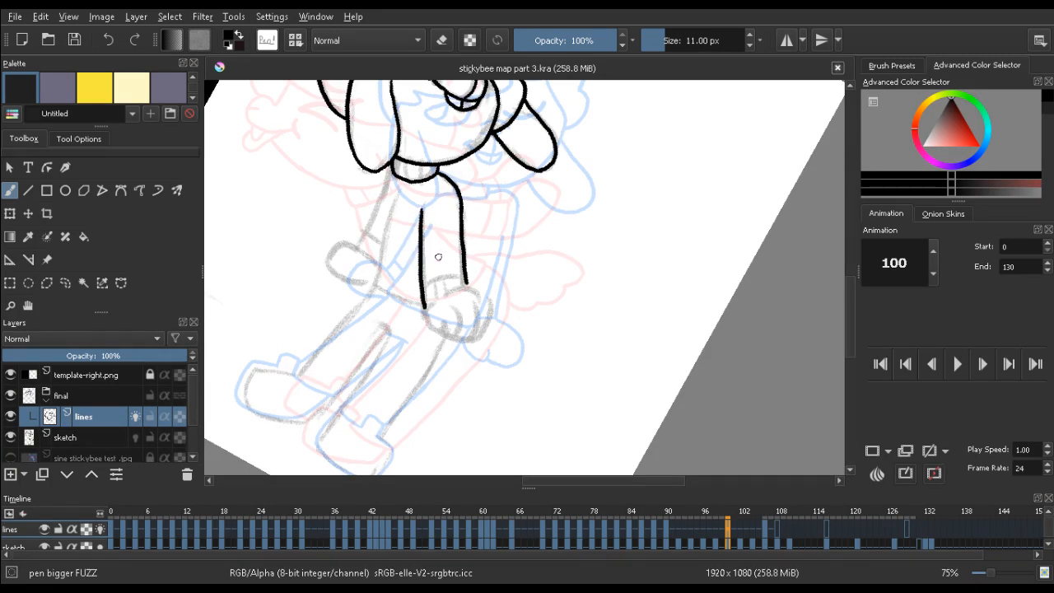
Ink the right-side hand with its thumb in frame 100, trimming the sleeve end where the hand joins
key("comma")
key("period")
left_click_drag(443, 316, 437, 335)
left_click_drag(433, 332, 422, 304)
key("e")
left_click_drag(471, 276, 472, 254)
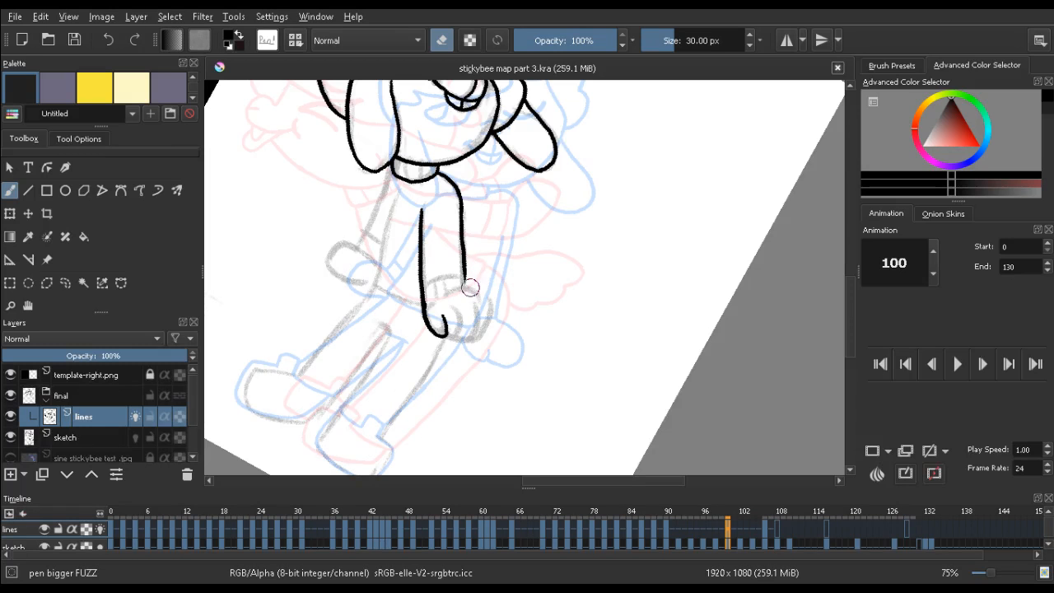
key("e")
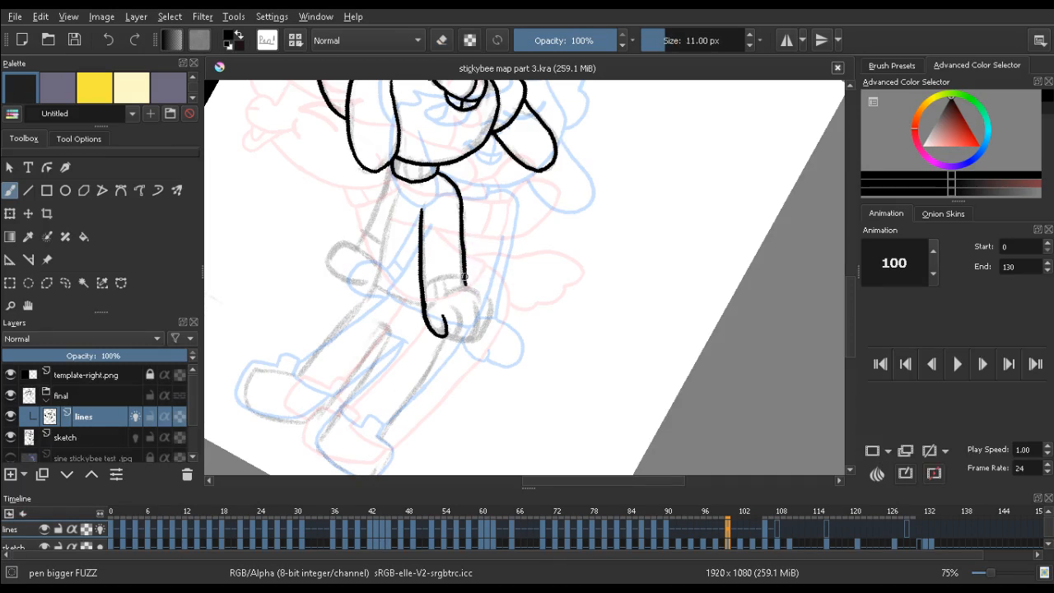
mouse_move(478, 292)
left_mouse_down()
mouse_move(464, 278)
mouse_move(485, 303)
left_mouse_up()
key("e")
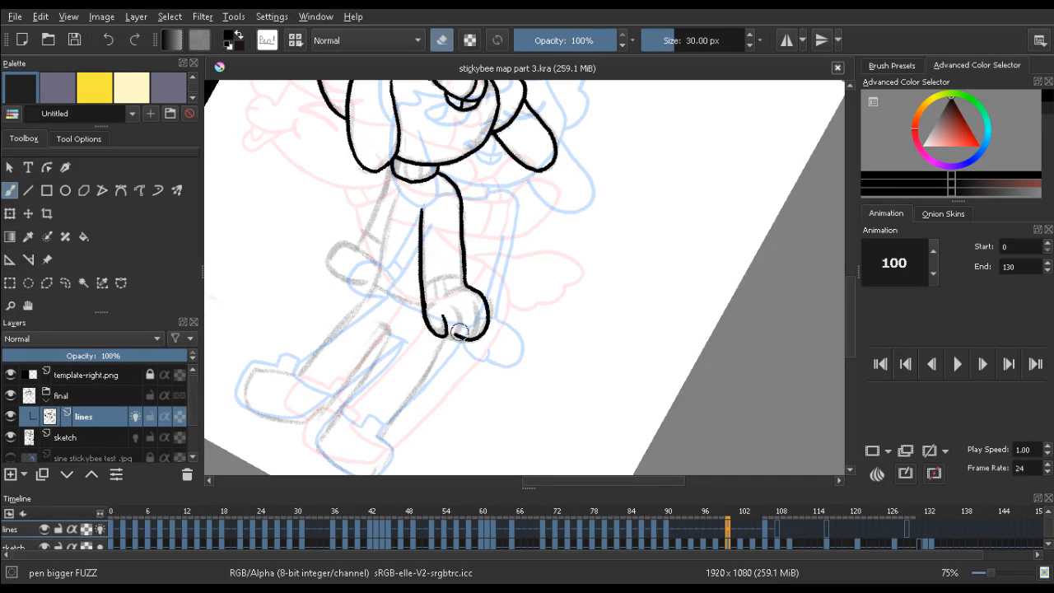
key("e")
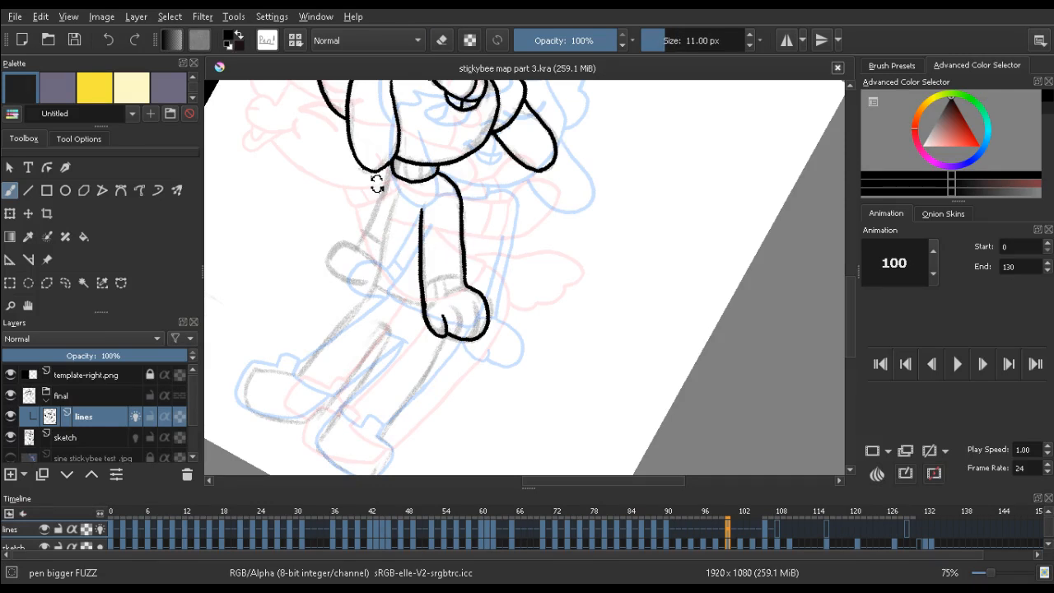
Ink the two cuff lines across the right-side wrist in frame 100, redoing the first one and checking frame 90
left_click_drag(377, 176, 259, 315)
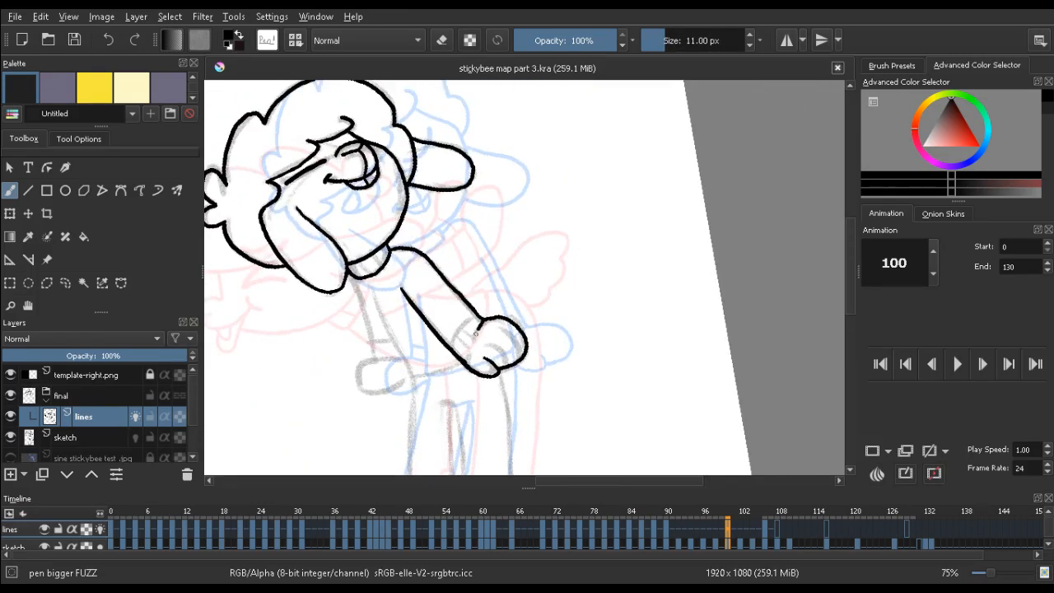
left_click_drag(481, 323, 461, 358)
key("ctrl+z")
left_click_drag(482, 321, 461, 358)
key("Up")
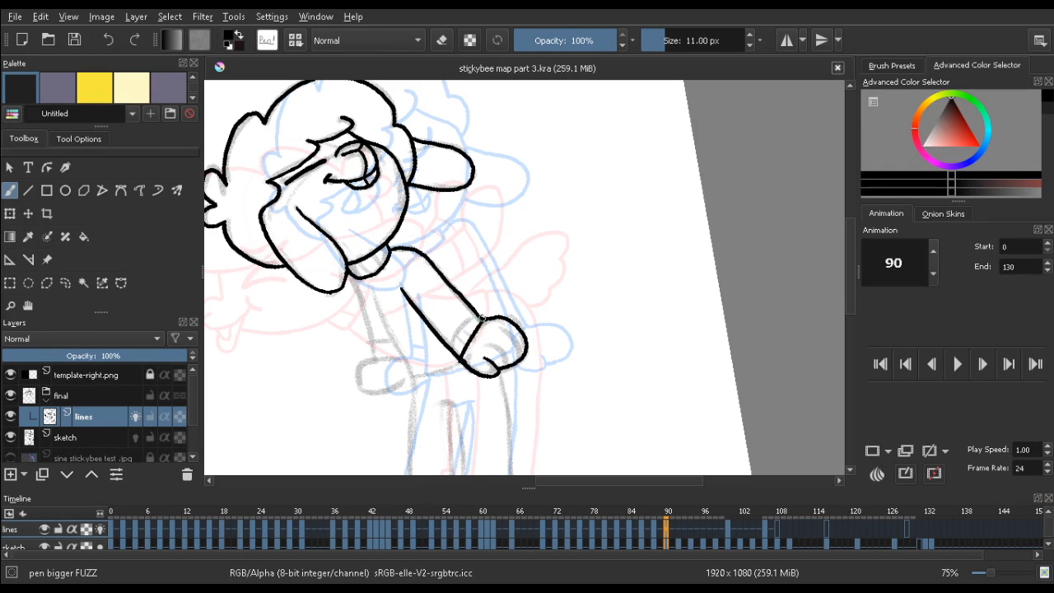
key("Down")
key("e")
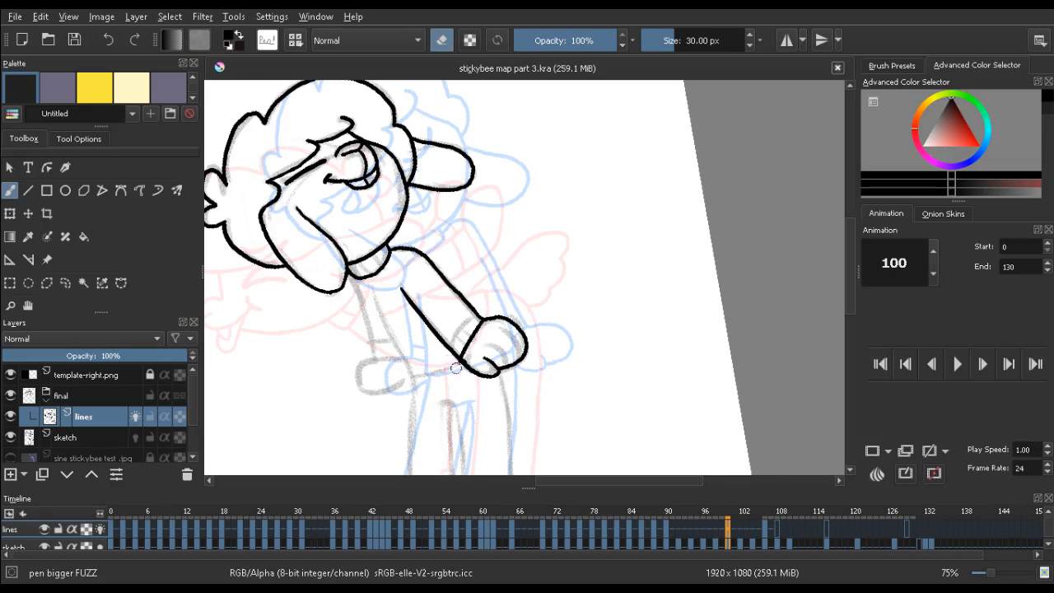
key("e")
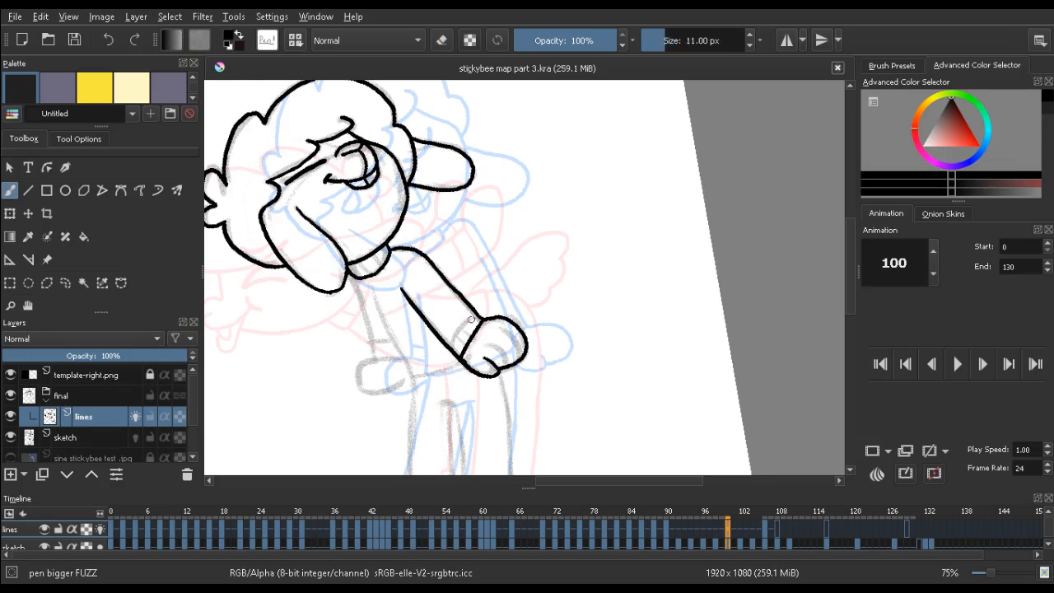
left_click_drag(473, 314, 449, 340)
Flip between frames 88, 90 and 100 to compare the pose and arm line art
key("comma")
key("comma")
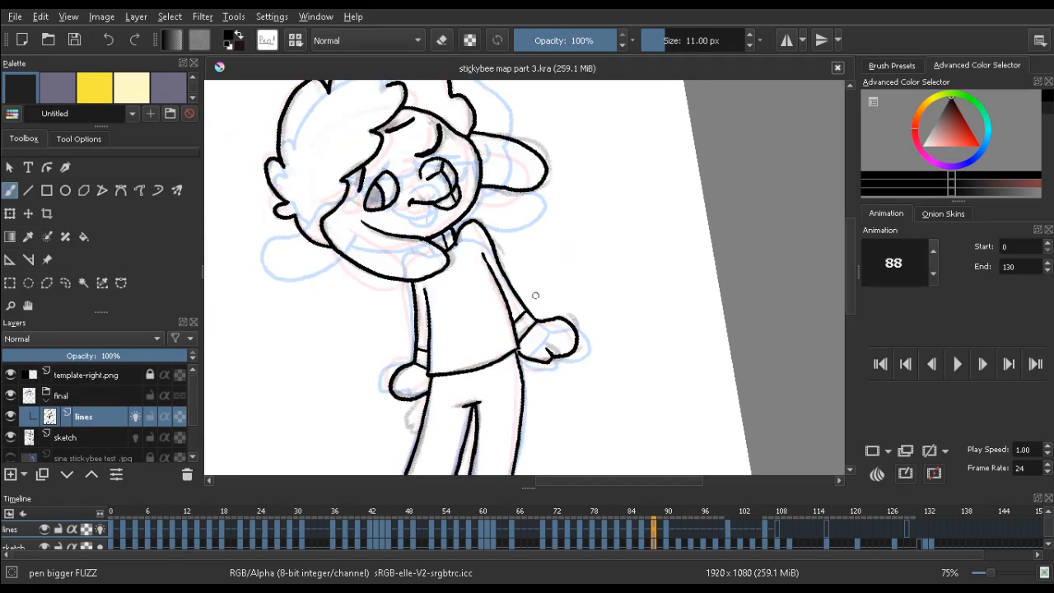
key("period")
key("comma")
key("period")
key("comma")
key("period")
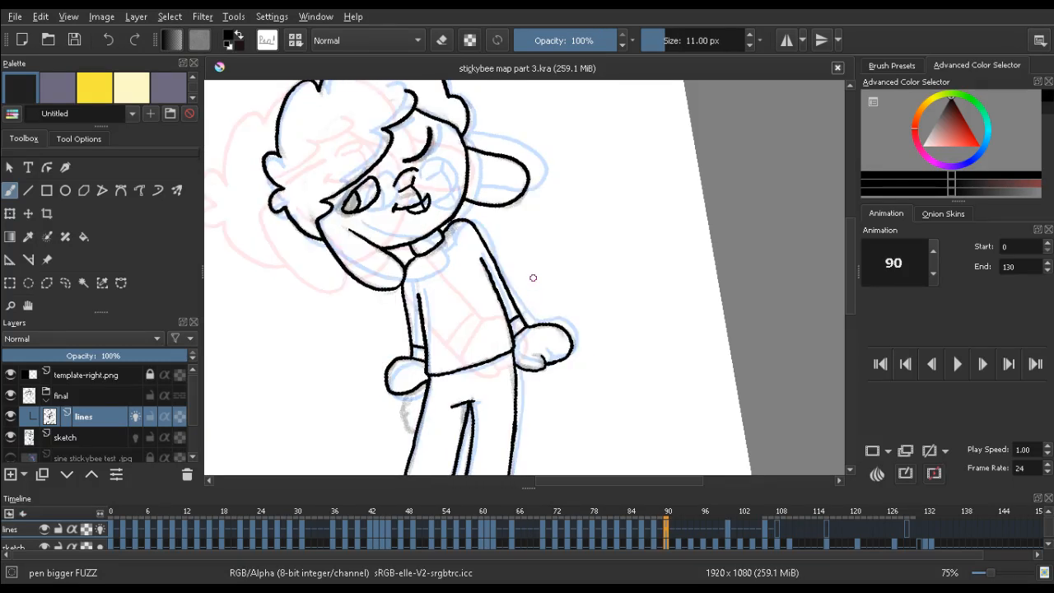
key("period")
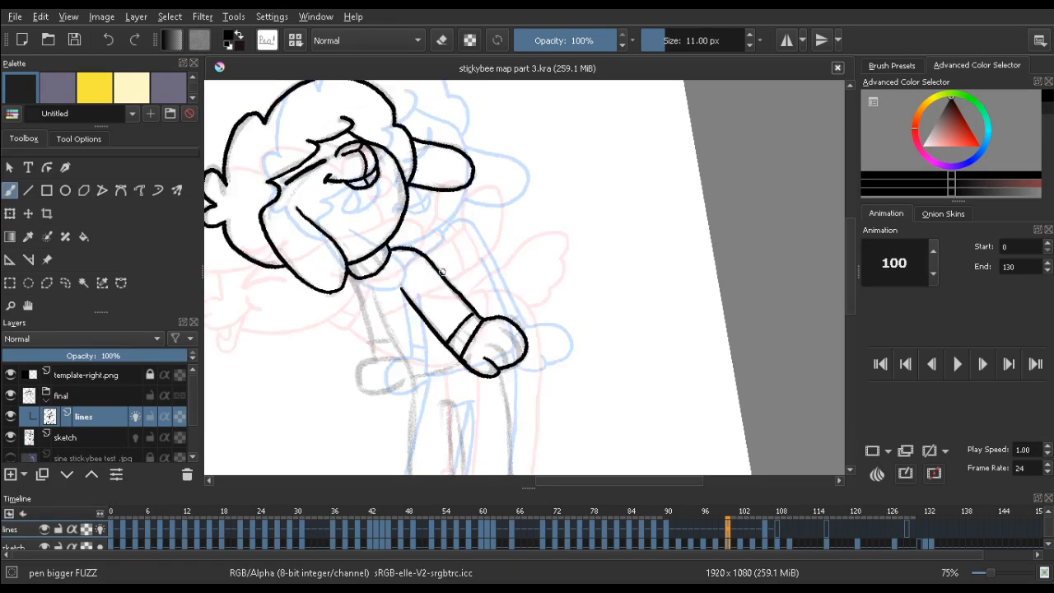
key("comma")
key("comma")
key("period")
key("period")
Ink the outer edge of the left-side arm and its hand with thumb in frame 100, undoing and redrawing strokes
left_click_drag(360, 271, 353, 279)
left_click_drag(353, 274, 368, 333)
key("ctrl+z")
mouse_move(352, 274)
left_mouse_down()
mouse_move(375, 350)
mouse_move(373, 391)
mouse_move(404, 387)
mouse_move(393, 400)
mouse_move(392, 390)
mouse_move(365, 389)
left_mouse_up()
key("Left")
key("Right")
key("ctrl+z")
key("ctrl+z")
key("ctrl+z")
key("ctrl+z")
key("ctrl+z")
key("ctrl+z")
key("ctrl+z")
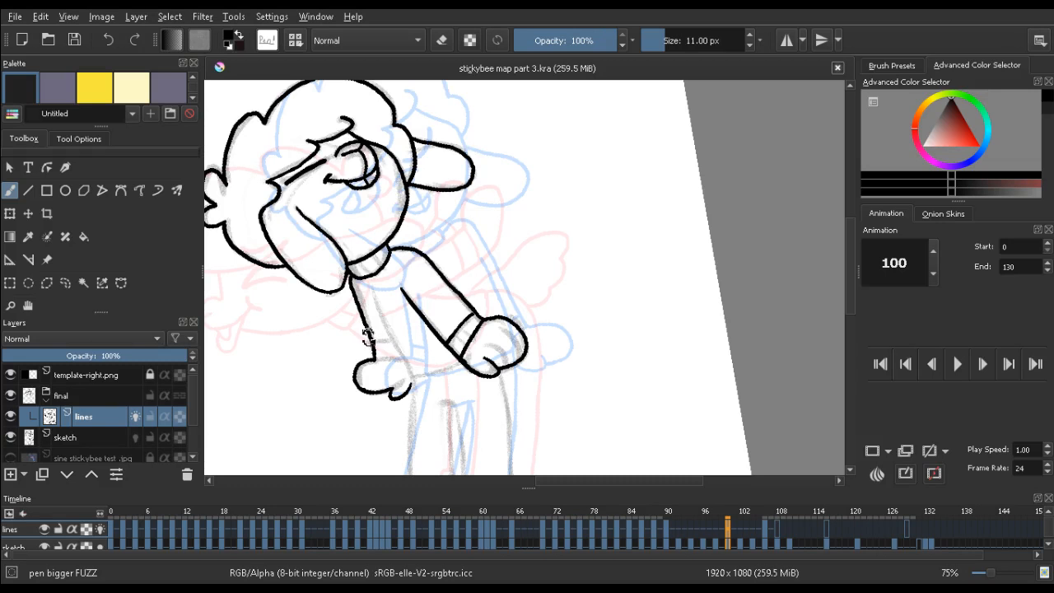
Ink the left-side sleeve's cuff and inner edge and the shirt hem in frame 100, comparing with frame 90
left_click_drag(321, 305, 351, 250)
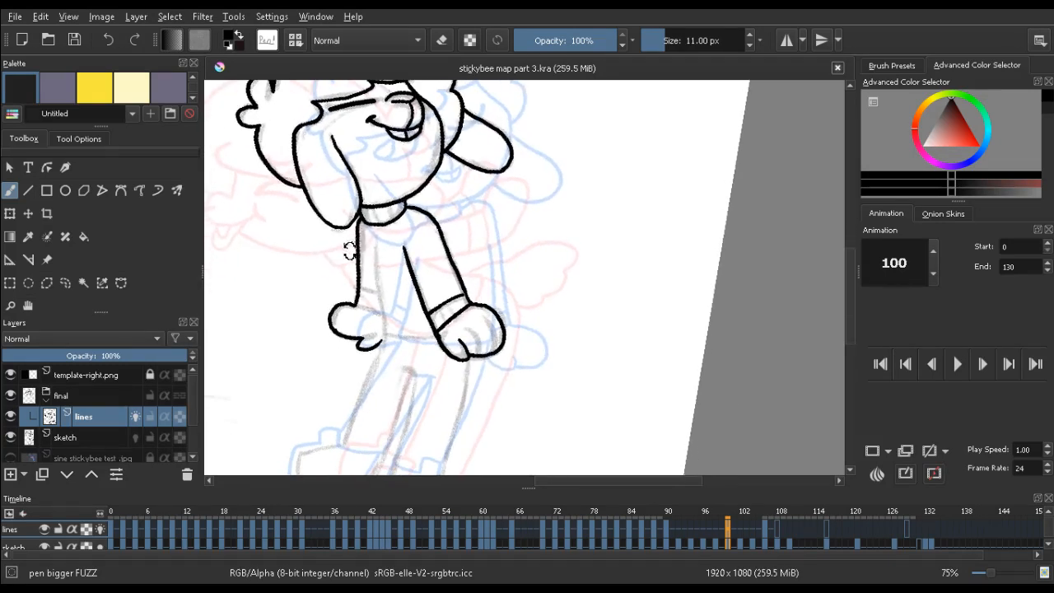
key("comma")
key("period")
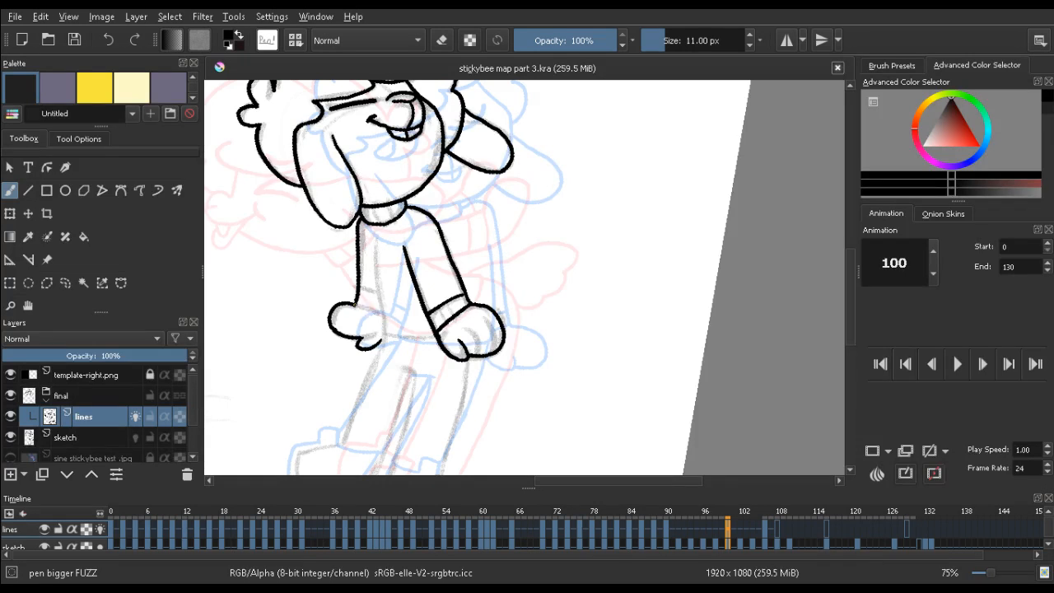
left_click_drag(360, 284, 376, 293)
left_click_drag(375, 251, 387, 321)
key("ctrl+z")
left_click_drag(375, 251, 388, 328)
key("ctrl+z")
mouse_move(375, 249)
left_mouse_down()
mouse_move(382, 326)
mouse_move(268, 313)
mouse_move(440, 144)
mouse_move(389, 258)
left_mouse_up()
key("alt+comma")
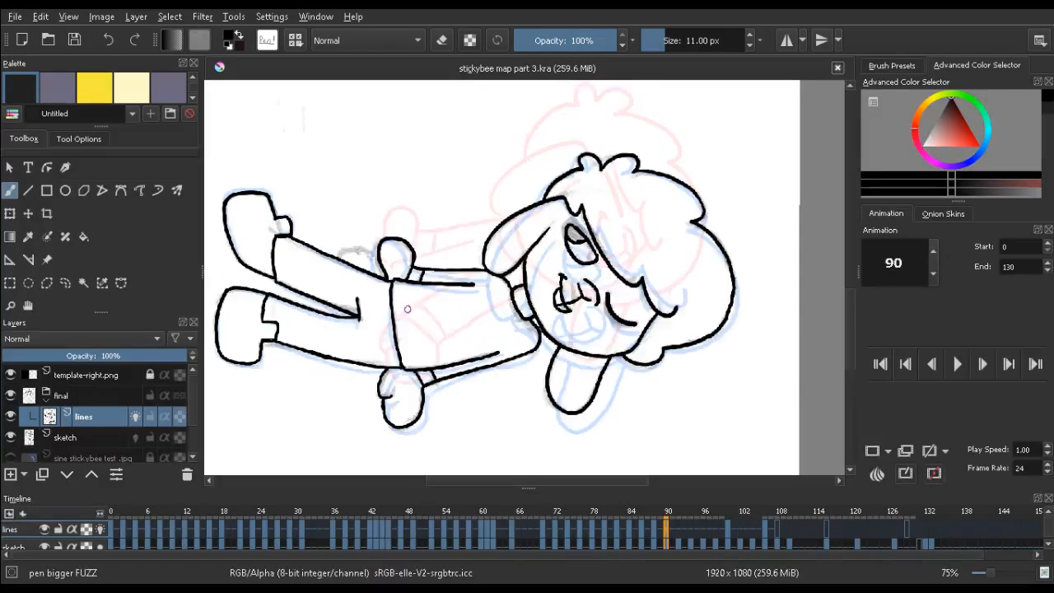
key("alt+period")
Ink the outer line of the left-side leg from the shirt hem down to the shoe in frame 100
mouse_move(398, 318)
left_mouse_down()
mouse_move(391, 267)
mouse_move(223, 393)
mouse_move(239, 445)
left_mouse_up()
left_click_drag(392, 293, 322, 146)
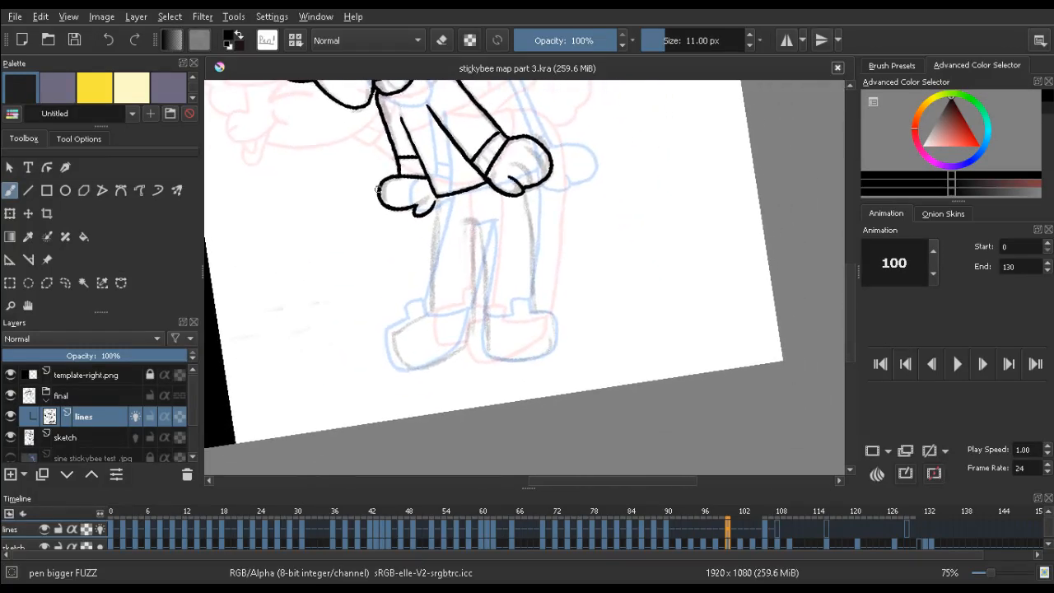
left_click_drag(438, 197, 432, 304)
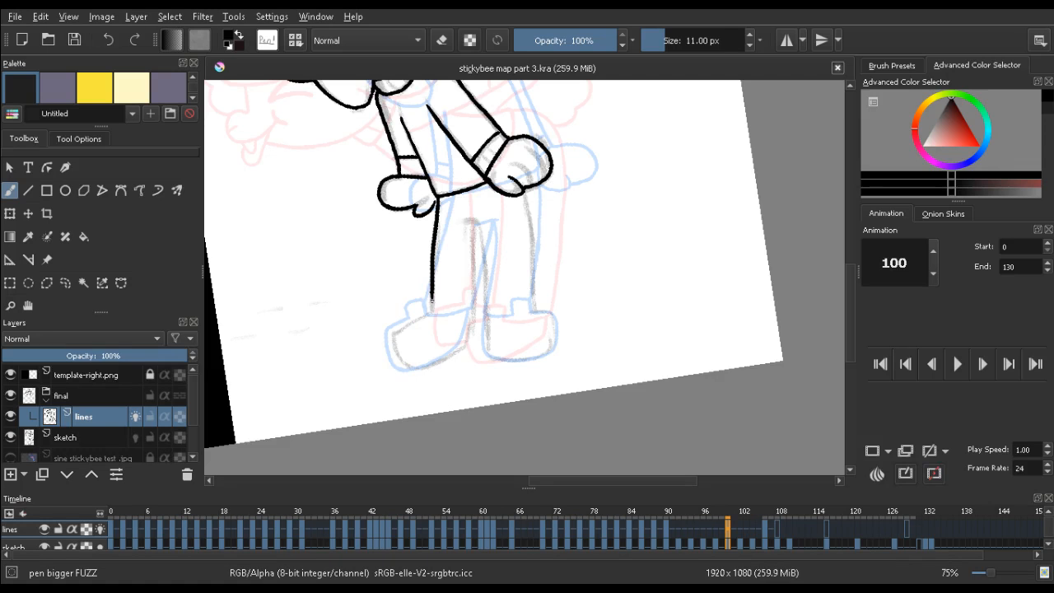
Ink the hem and inner edge of the left-hand trouser leg on frame 100 of the lines layer
left_click_drag(432, 300, 436, 311)
left_click_drag(472, 222, 478, 298)
left_click_drag(477, 298, 433, 311)
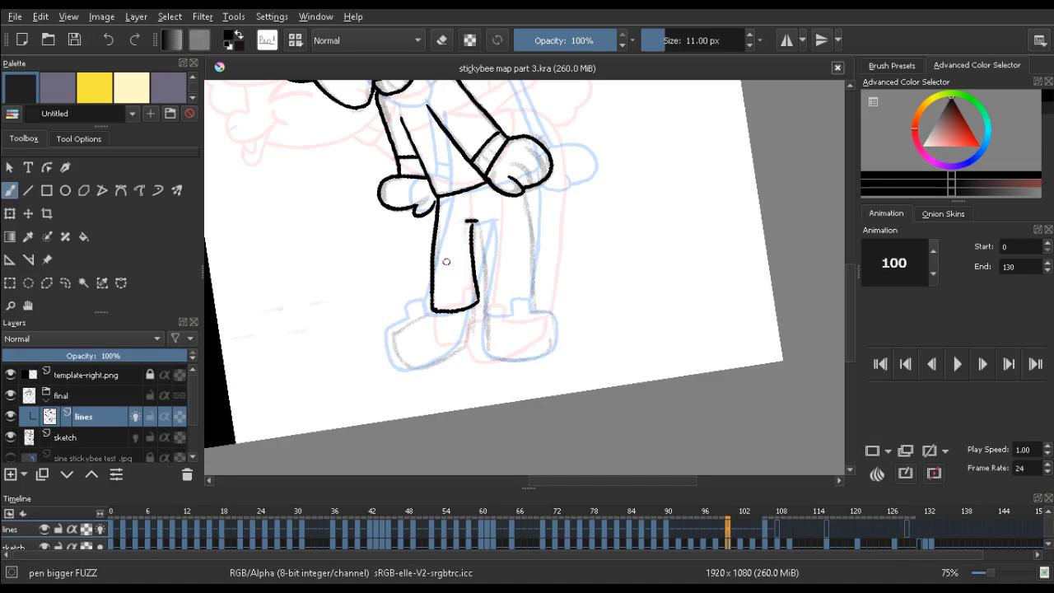
Ink the inner edge of the right-hand trouser leg from the crotch down to the start of its hem
left_click_drag(449, 207, 418, 190)
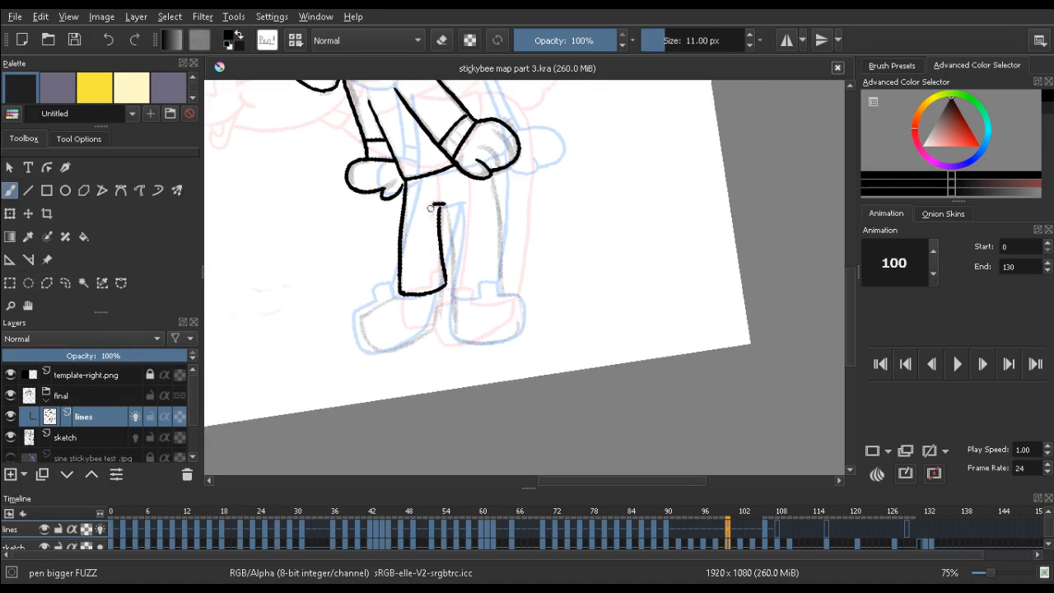
key("Left")
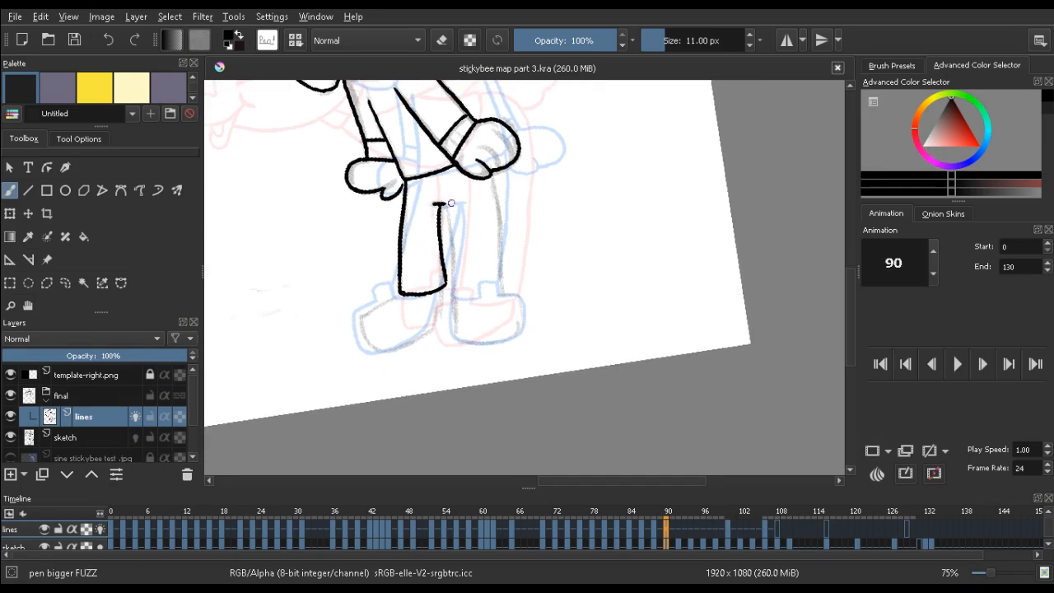
key("Right")
mouse_move(443, 207)
left_mouse_down()
mouse_move(453, 280)
mouse_move(465, 298)
left_mouse_up()
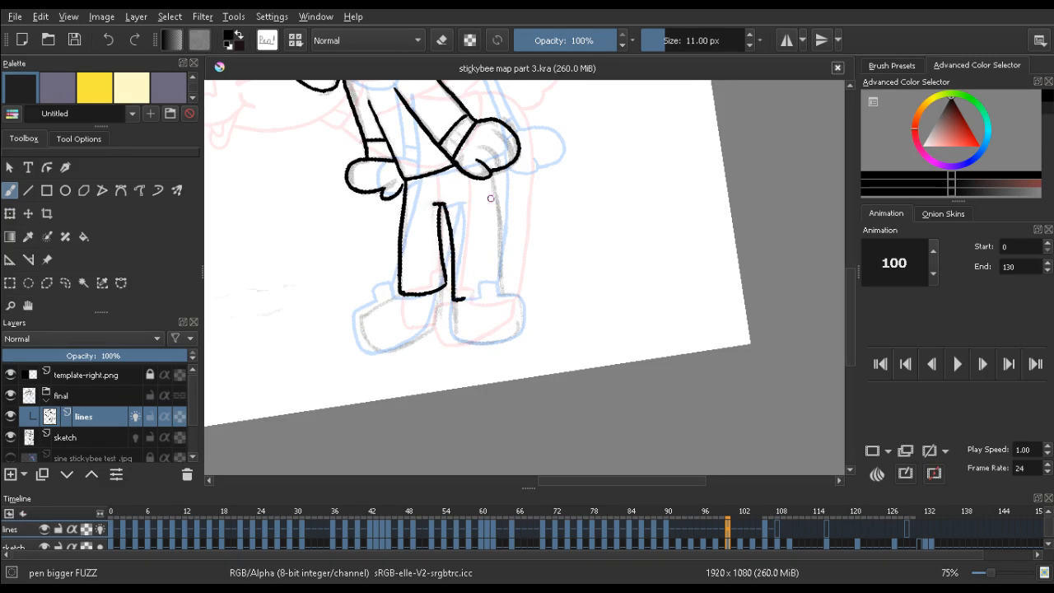
Ink the outer edge of the right-hand trouser leg from the hand down to the shoe, reworking the curve as needed
key("Left")
key("Right")
mouse_move(490, 174)
left_mouse_down()
mouse_move(505, 281)
mouse_move(504, 229)
left_mouse_up()
key("ctrl+z")
key("Left")
key("Right")
key("e")
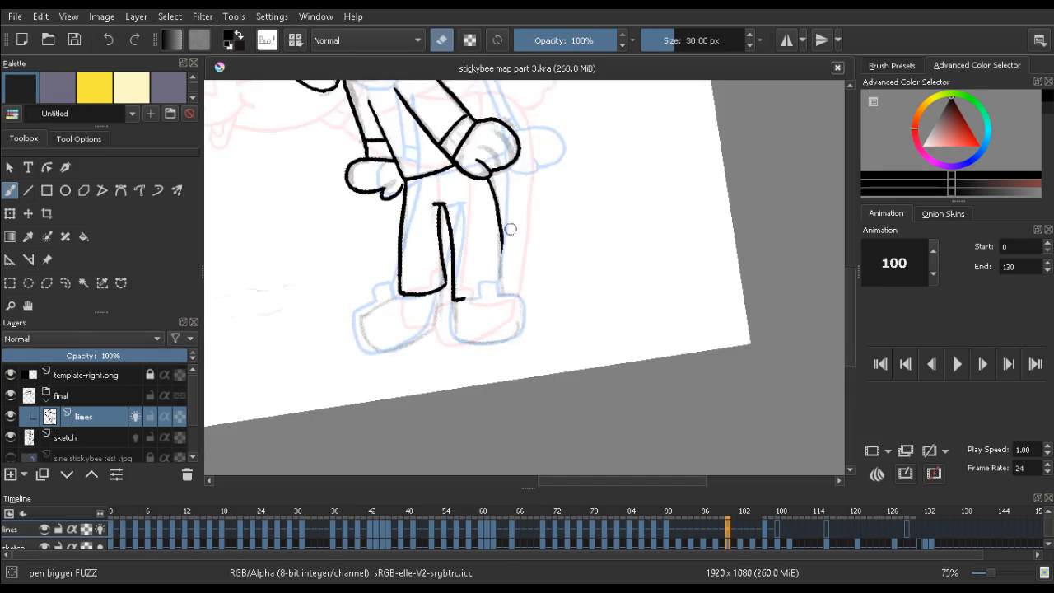
left_click_drag(503, 287, 522, 206)
key("e")
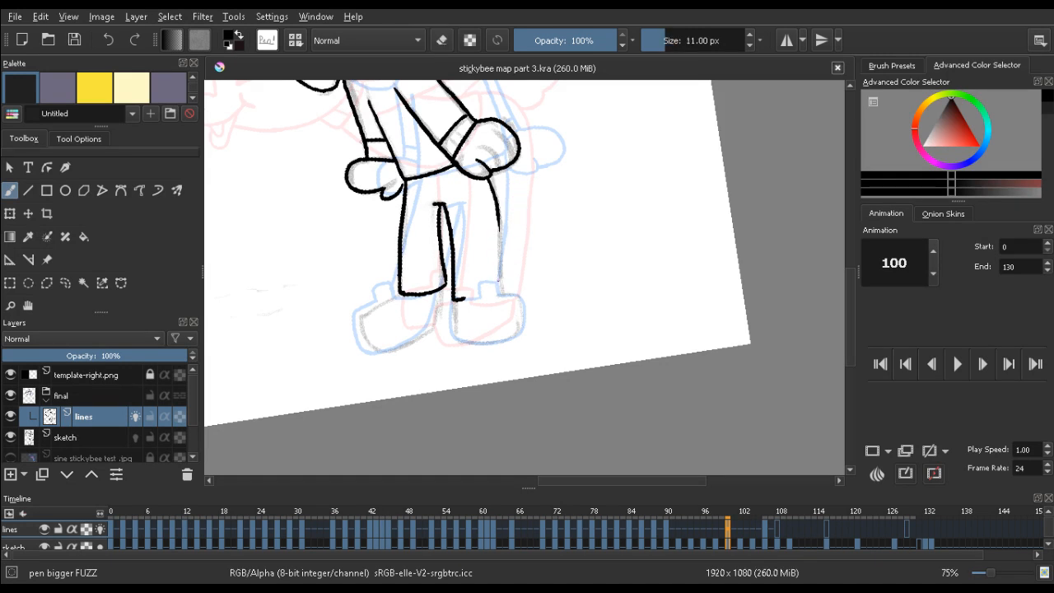
mouse_move(498, 280)
left_mouse_down()
mouse_move(498, 213)
mouse_move(501, 270)
left_mouse_up()
key("ctrl+z")
key("ctrl+z")
left_click_drag(499, 223, 501, 268)
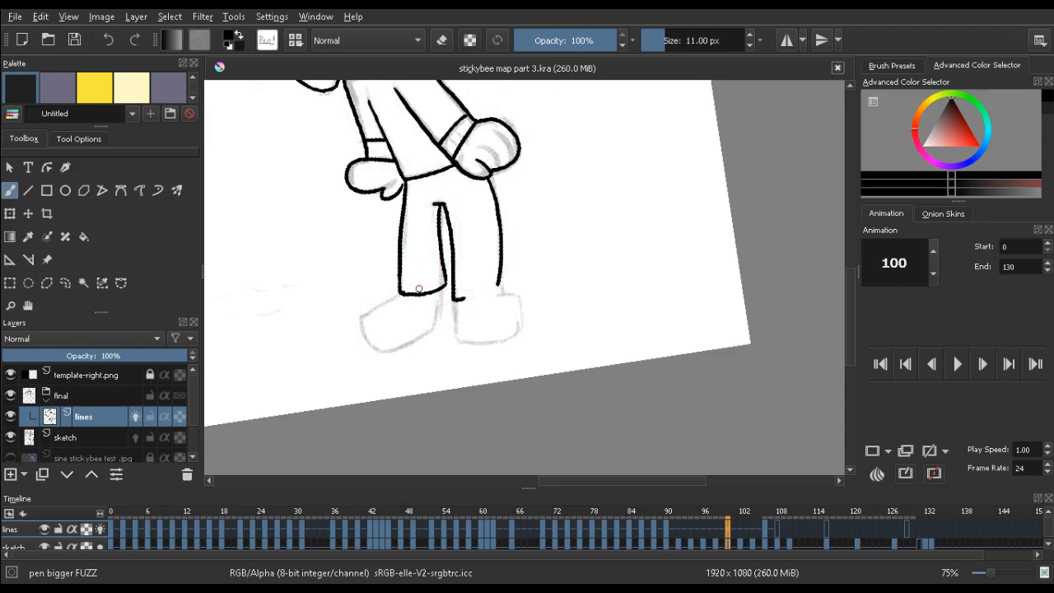
Ink the small tab on top of the left-hand shoe and erase the leg line overlapping it
key("comma")
key("period")
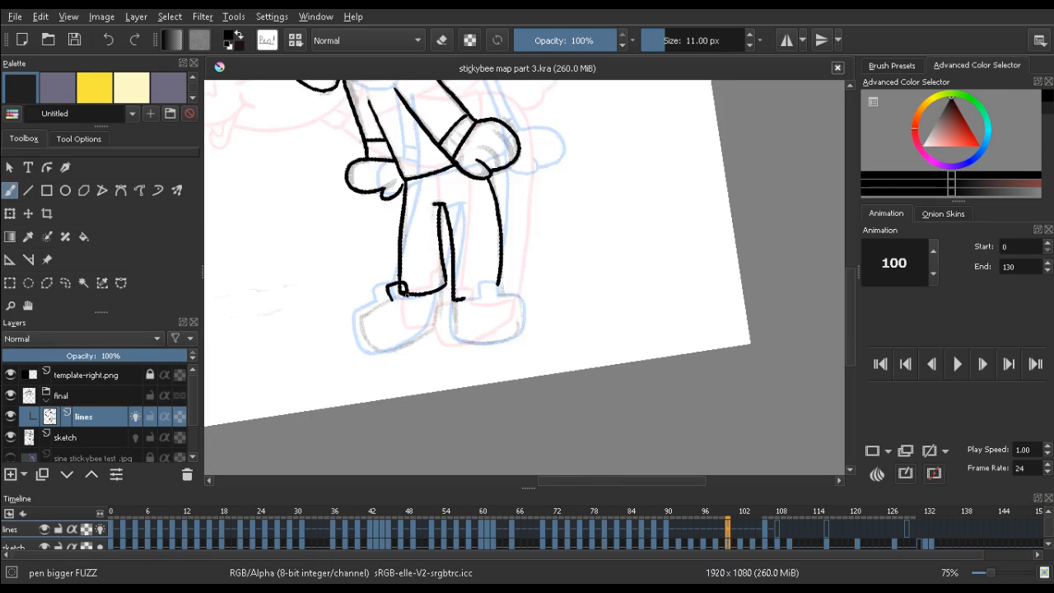
key("e")
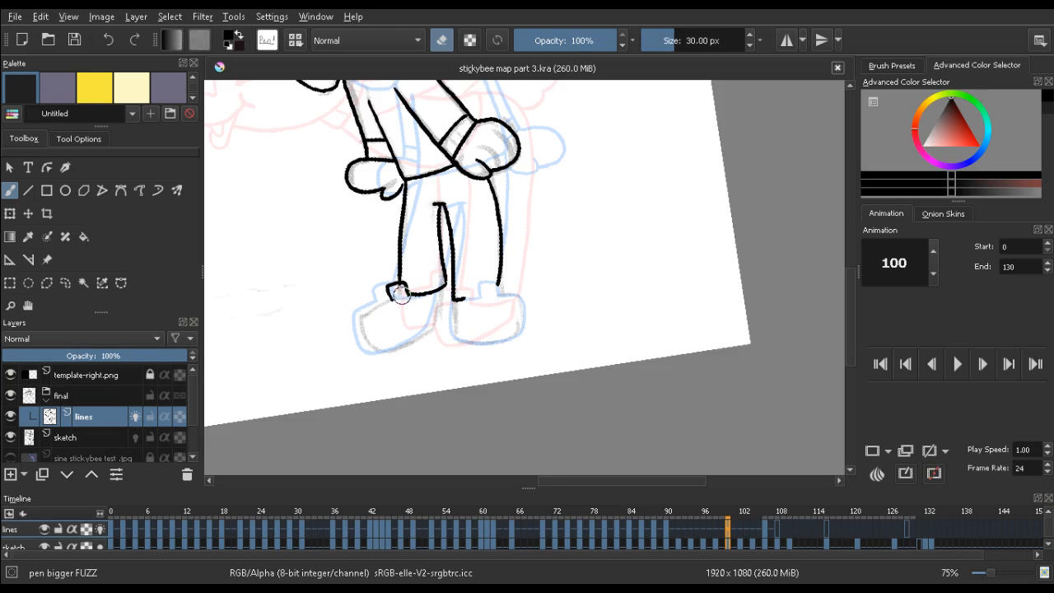
key("e")
Tidy the join between the left-hand shoe's tab and the trouser hem, comparing it with the neighbouring frames
key("comma")
key("comma")
key("period")
key("period")
key("period")
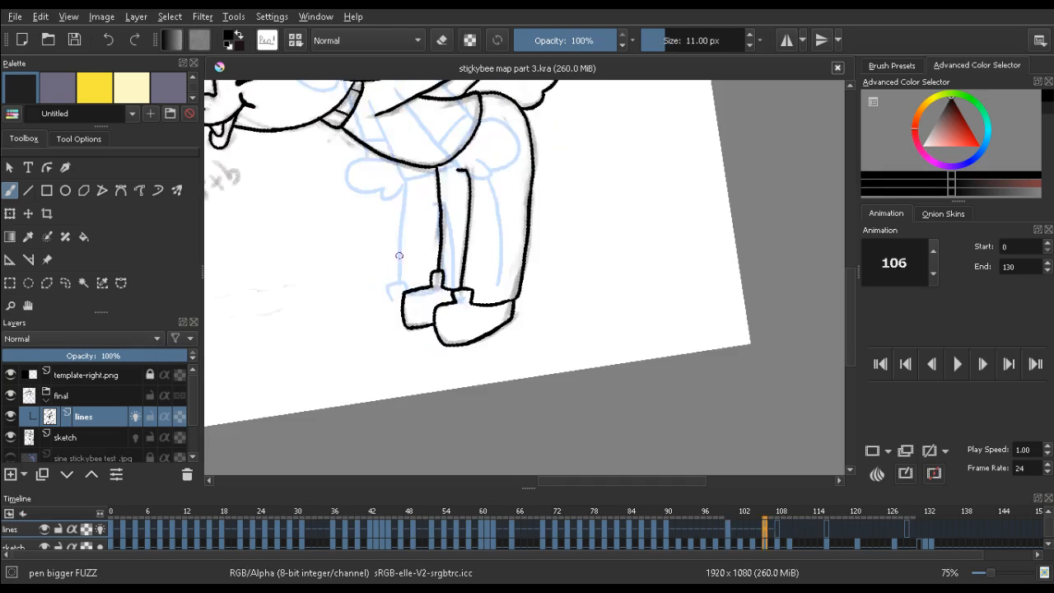
key("comma")
key("comma")
key("period")
key("period")
key("comma")
key("e")
key("e")
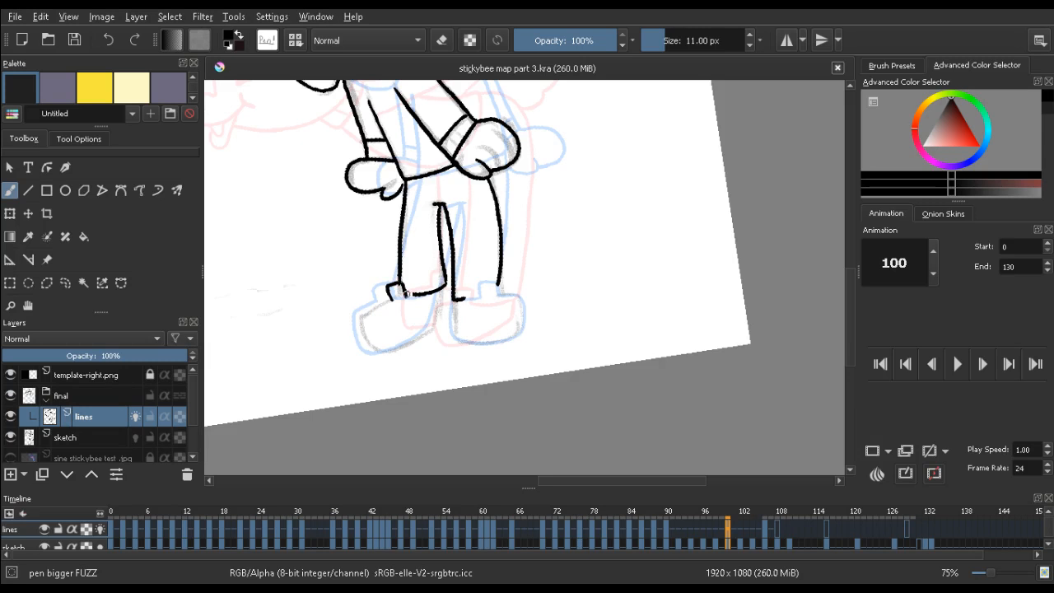
key("comma")
key("period")
key("period")
key("comma")
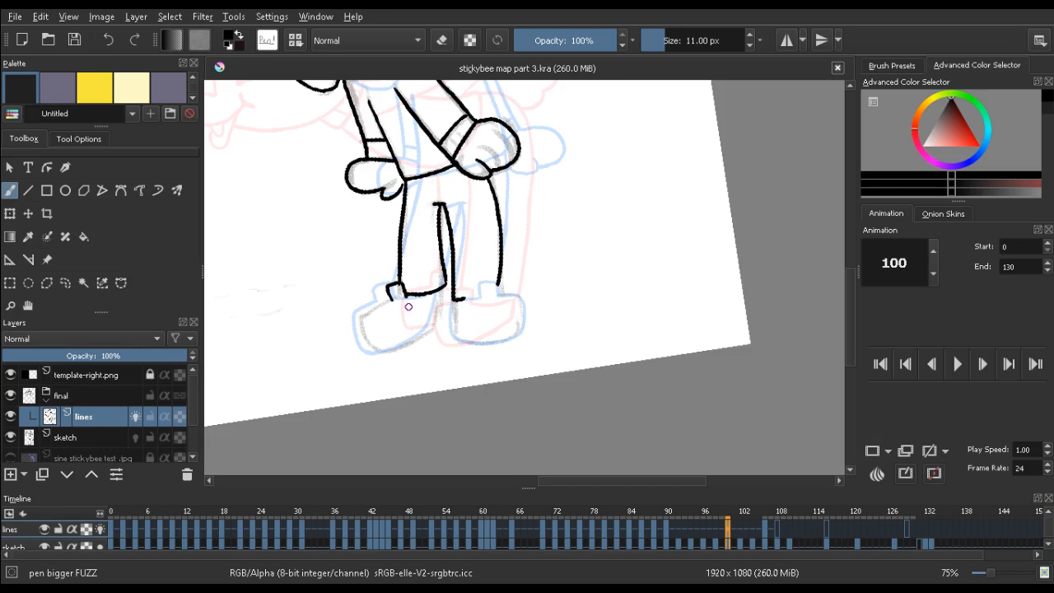
Ink the tab, upper edge and outer side of the right-hand shoe, using frame 90 as reference
key("alt+Left")
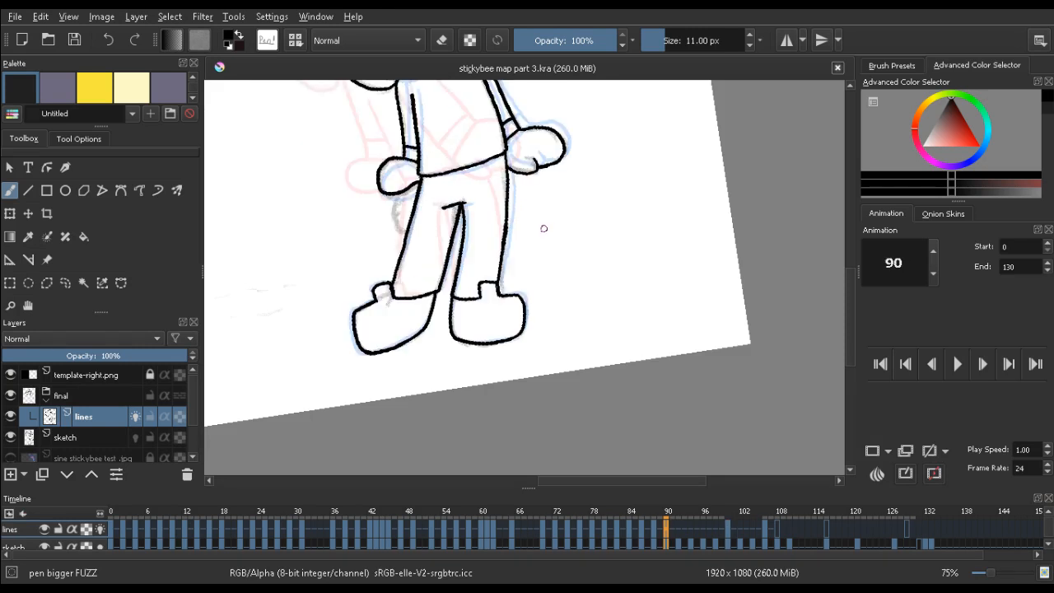
key("alt+Right")
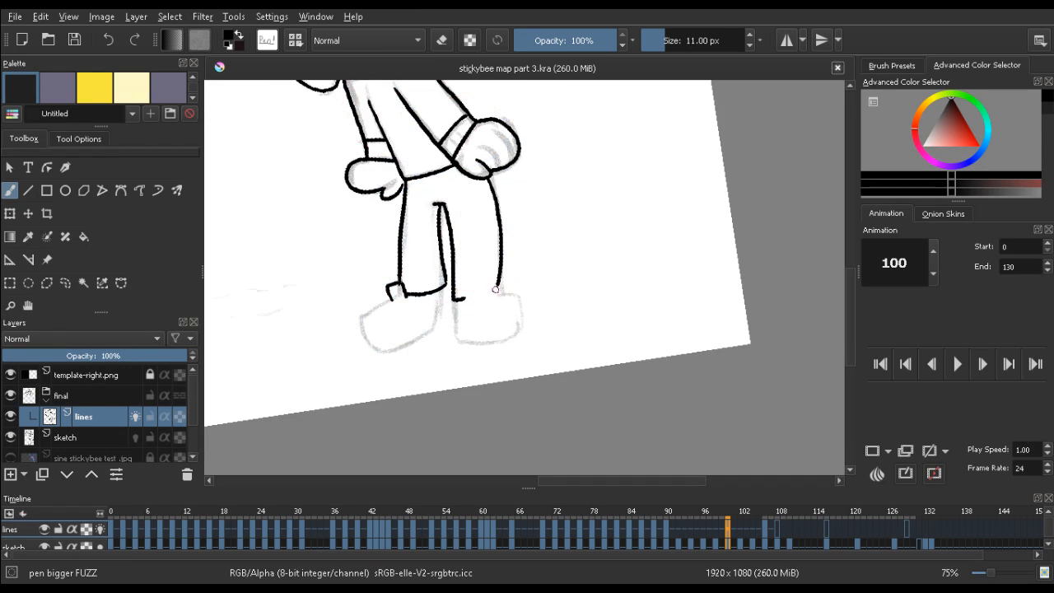
key("alt+Left")
key("alt+Right")
key("alt+Left")
key("alt+Right")
mouse_move(499, 294)
left_mouse_down()
mouse_move(516, 295)
mouse_move(516, 332)
left_mouse_up()
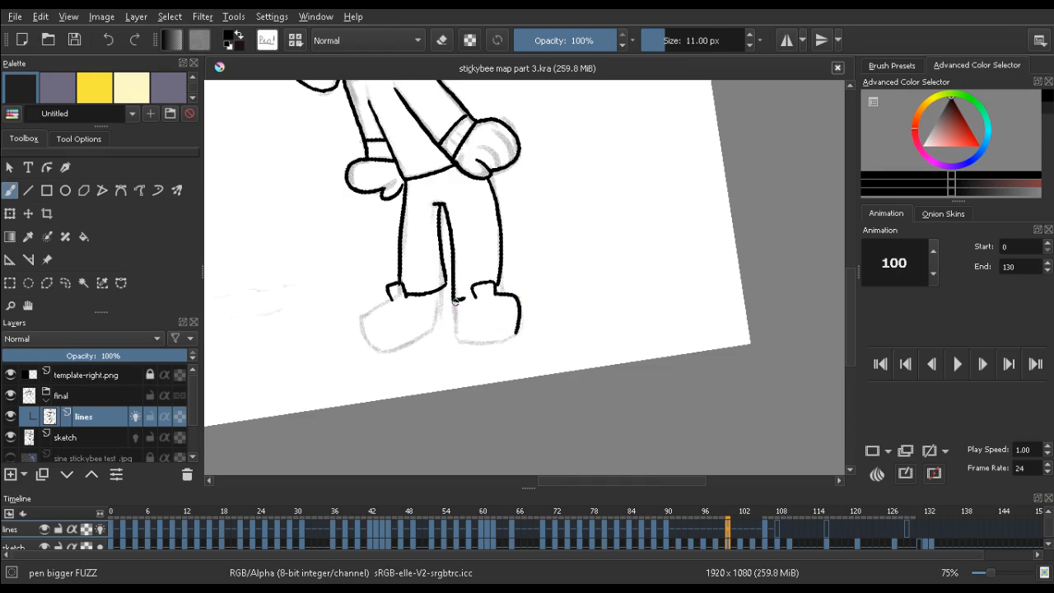
Ink the inner side of the right-hand shoe and compare it with the drawings on frames 90 and 88
left_click_drag(455, 304, 454, 339)
key("ctrl+z")
left_click_drag(455, 301, 454, 332)
key("ctrl+z")
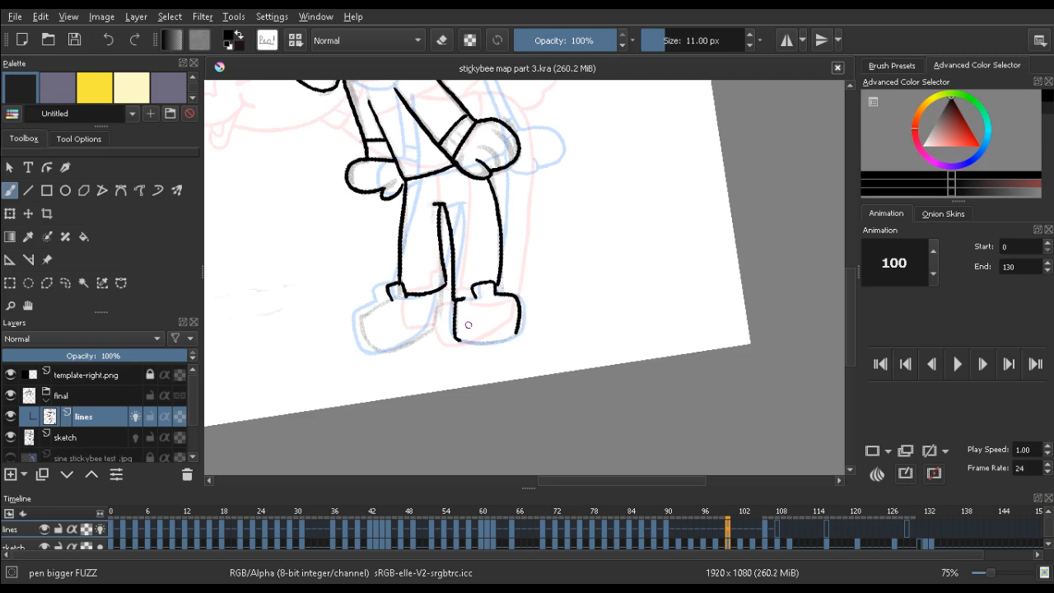
key("Left")
key("Left")
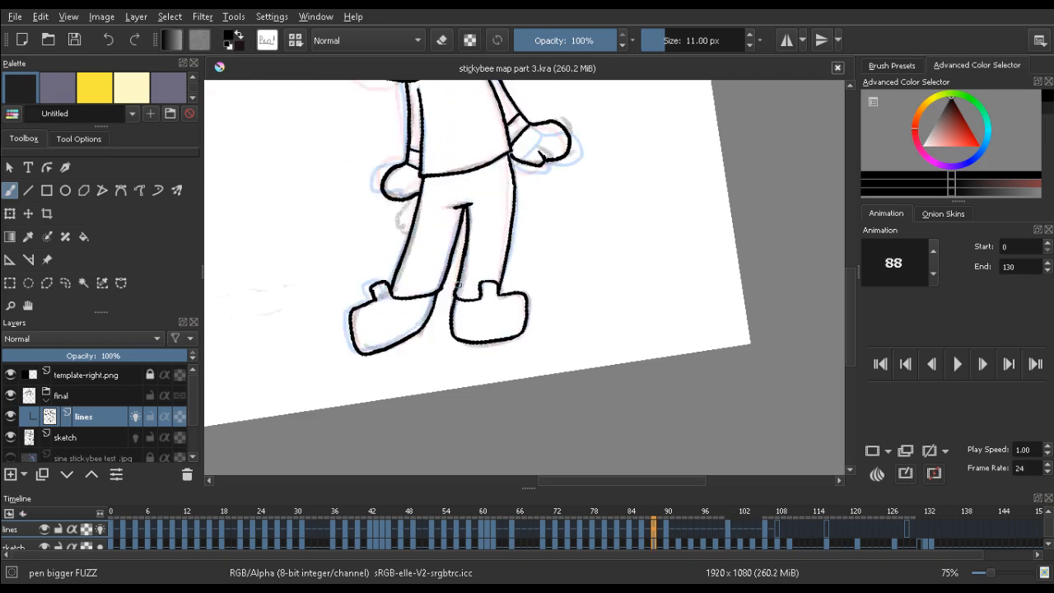
key("Right")
key("Right")
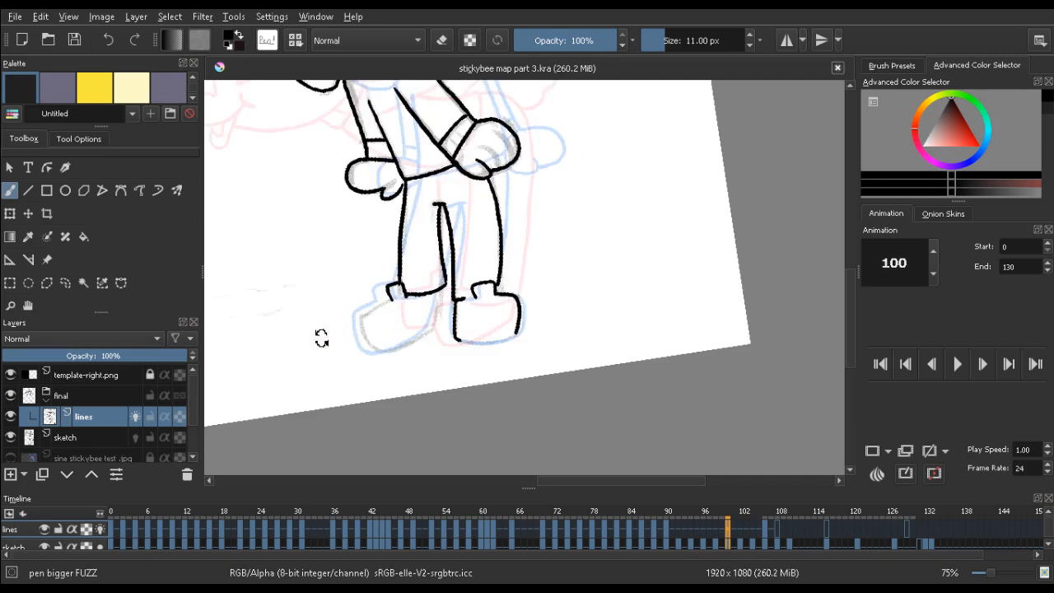
Ink the sole of the right-hand shoe to close its outline, checking it against the neighbouring frames
left_click_drag(322, 342, 513, 110)
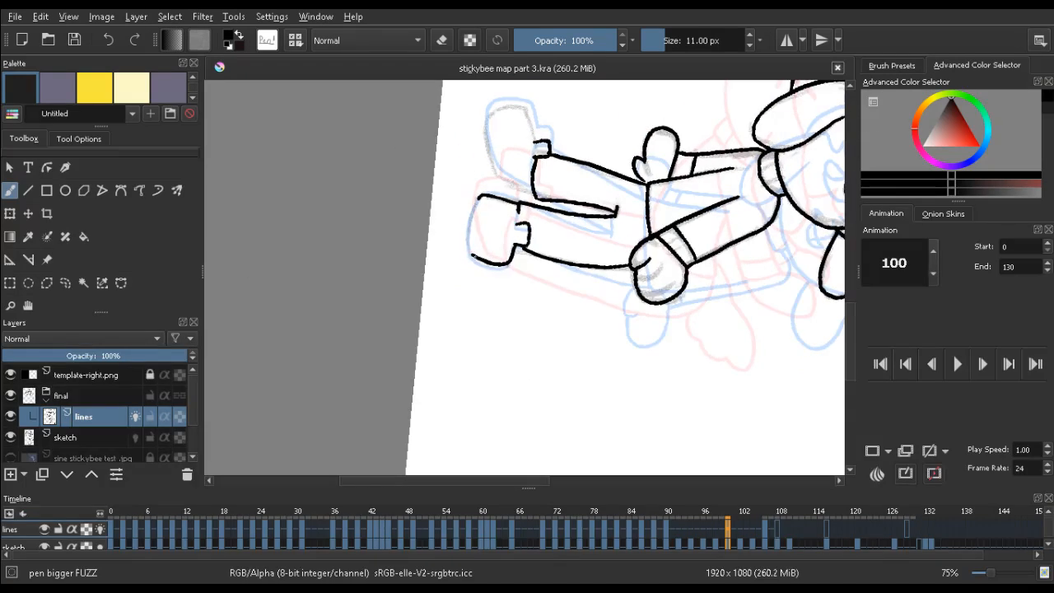
left_click_drag(470, 253, 466, 223)
key("Left")
key("Left")
key("Right")
key("Right")
key("Right")
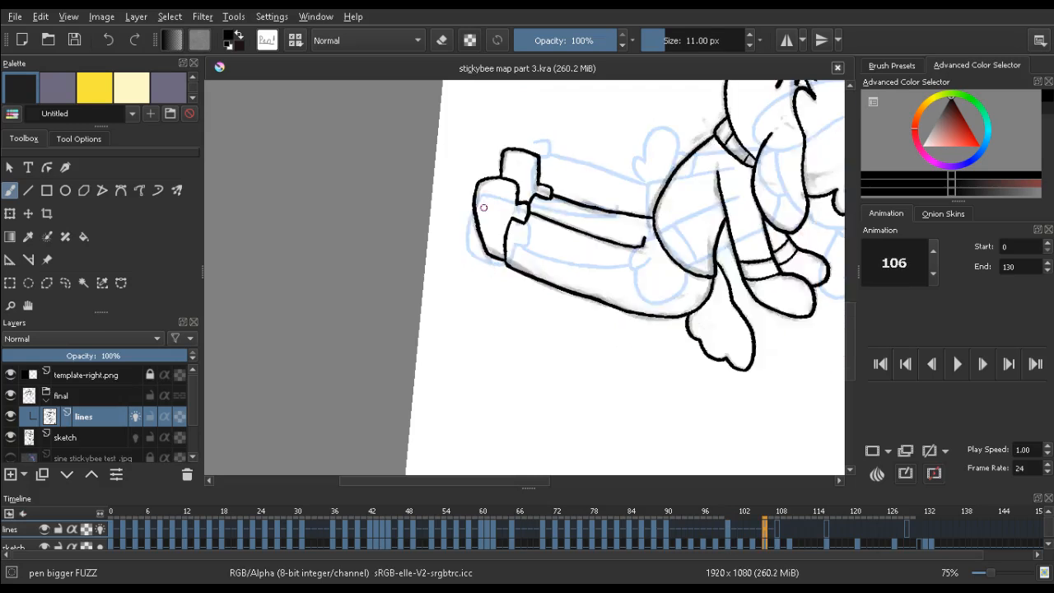
key("Left")
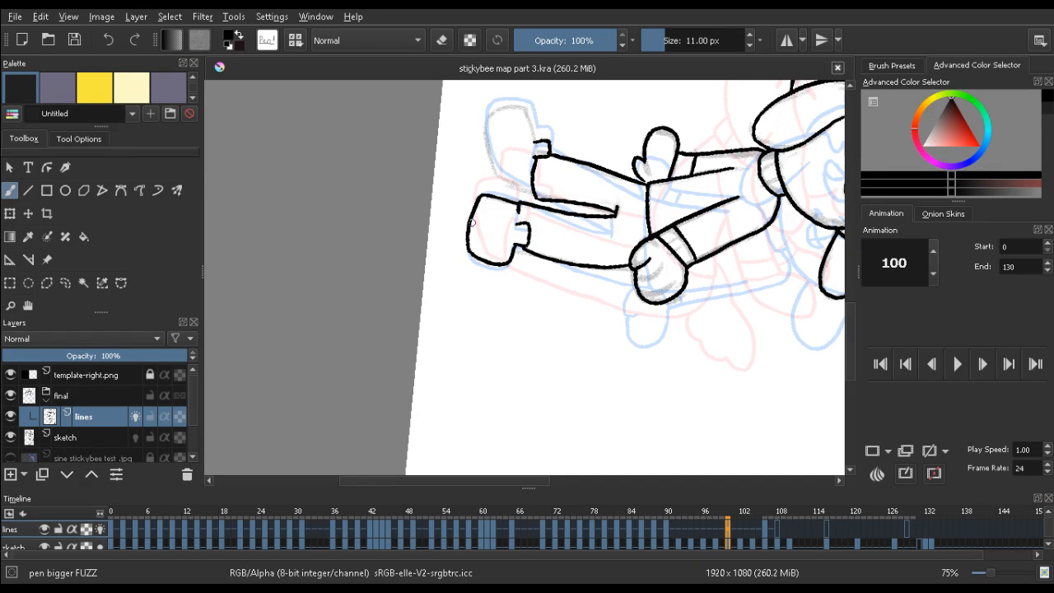
Close the gaps between the right-hand trouser leg, its hem and the shoe tab, comparing the join with the neighbouring frames
mouse_move(597, 240)
left_mouse_down()
mouse_move(447, 172)
mouse_move(341, 203)
left_mouse_up()
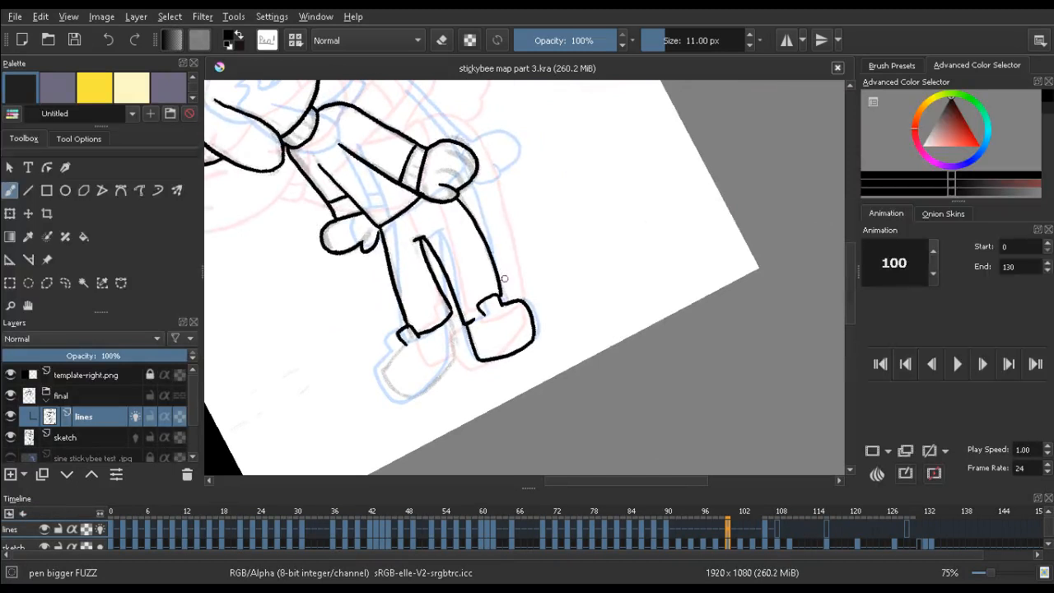
key("Left")
key("Left")
key("Right")
key("Right")
left_click_drag(491, 304, 500, 298)
key("Left")
key("Right")
key("Left")
key("Right")
mouse_move(477, 317)
left_mouse_down()
mouse_move(485, 285)
mouse_move(502, 306)
left_mouse_up()
key("Left")
key("Right")
key("Right")
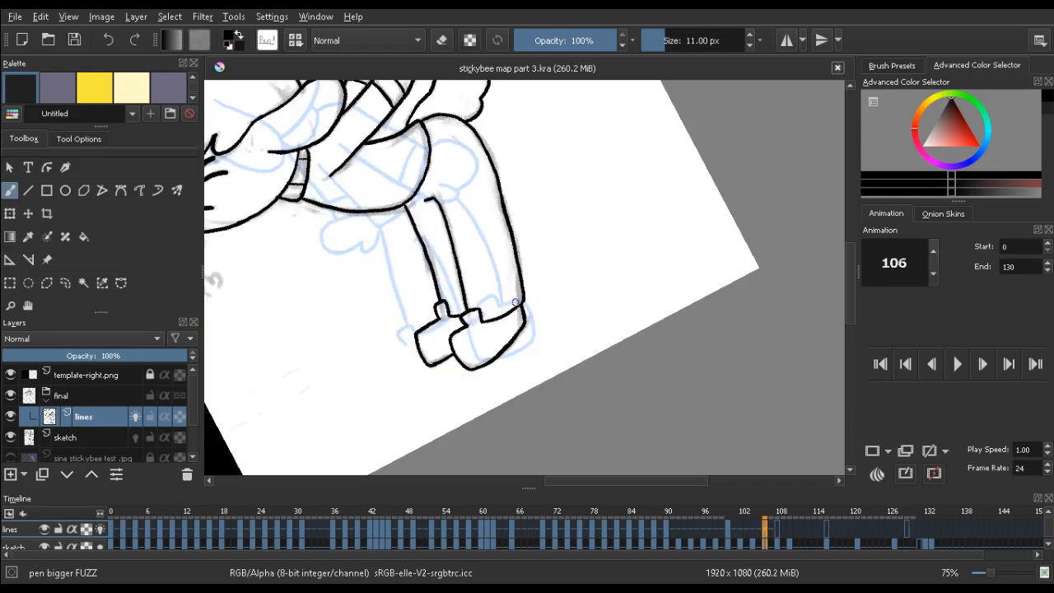
key("Left")
key("Left")
key("Right")
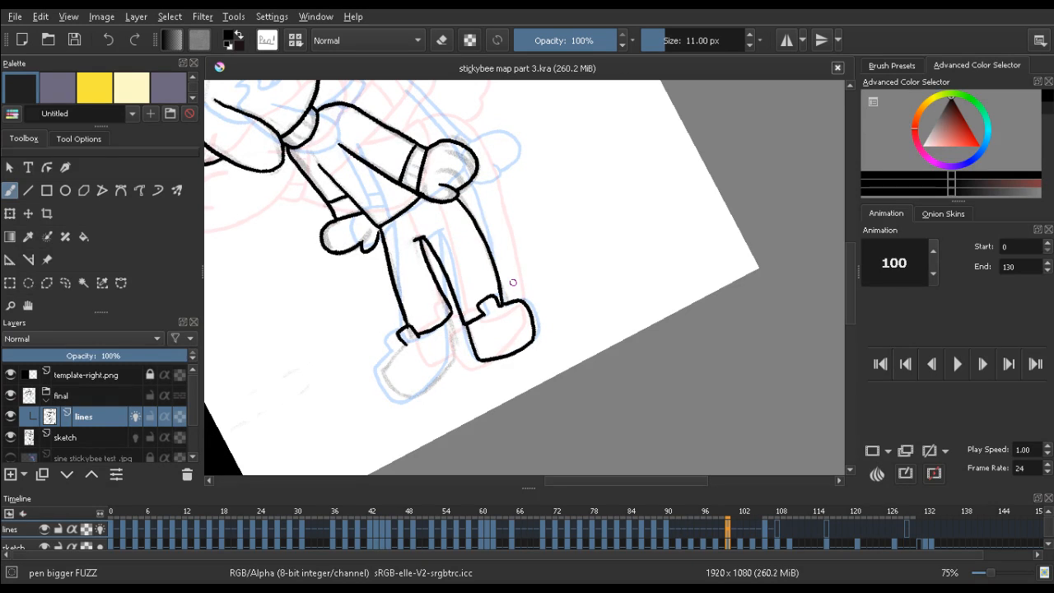
Ink the full outline of the left-hand shoe from its tab around the sole to the trouser hem
left_click_drag(324, 277, 343, 214)
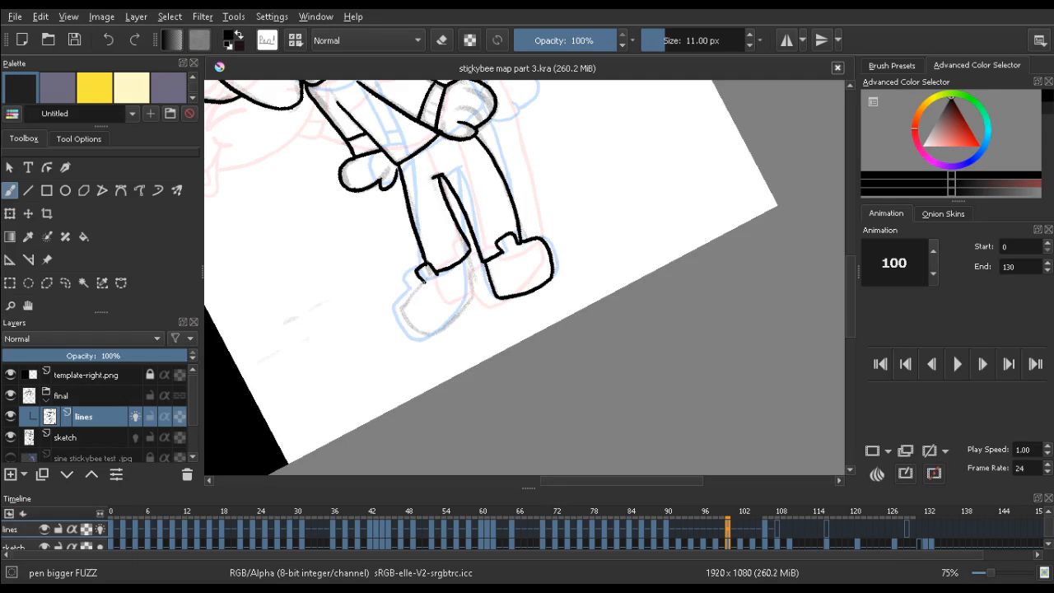
key("Left")
key("Right")
mouse_move(421, 284)
left_mouse_down()
mouse_move(403, 302)
mouse_move(411, 329)
mouse_move(430, 337)
mouse_move(471, 303)
mouse_move(477, 282)
mouse_move(466, 259)
left_mouse_up()
key("comma")
key("period")
key("comma")
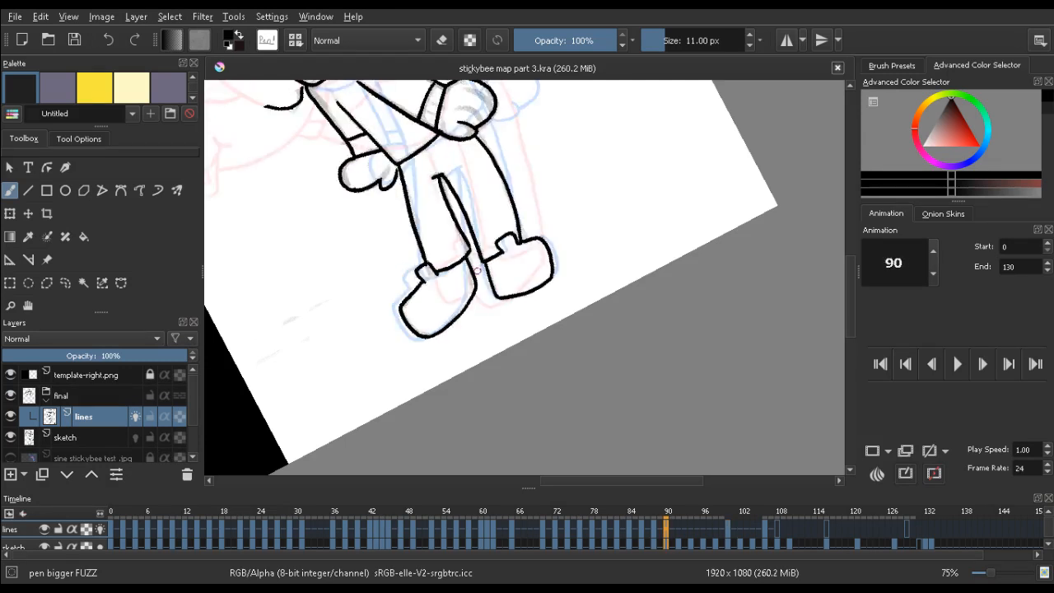
key("period")
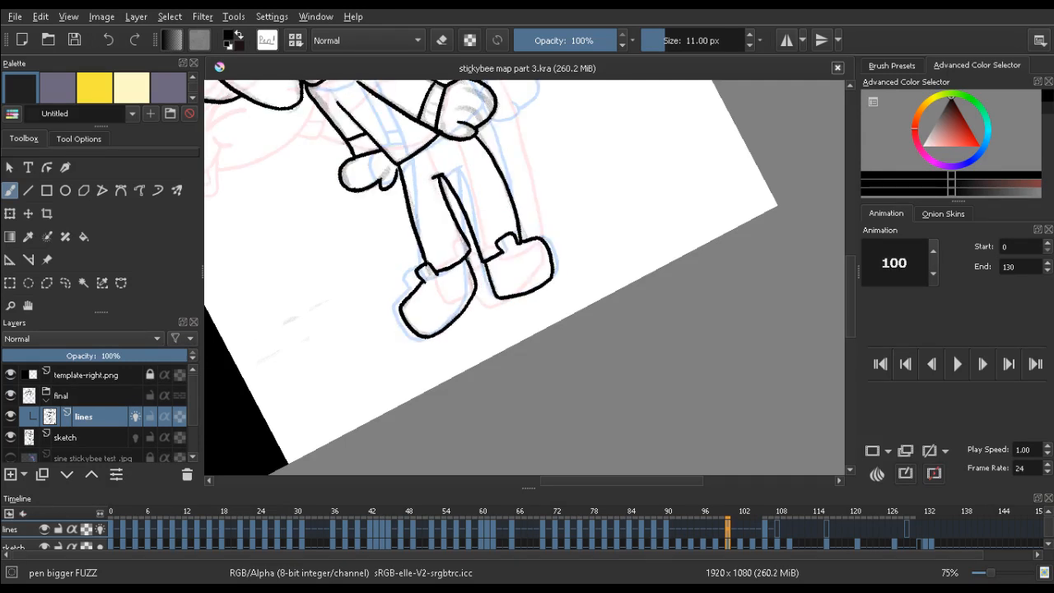
Touch up the line where the left-hand hand meets the character's waist
mouse_move(341, 216)
left_mouse_down()
mouse_move(325, 132)
mouse_move(370, 103)
mouse_move(391, 148)
left_mouse_up()
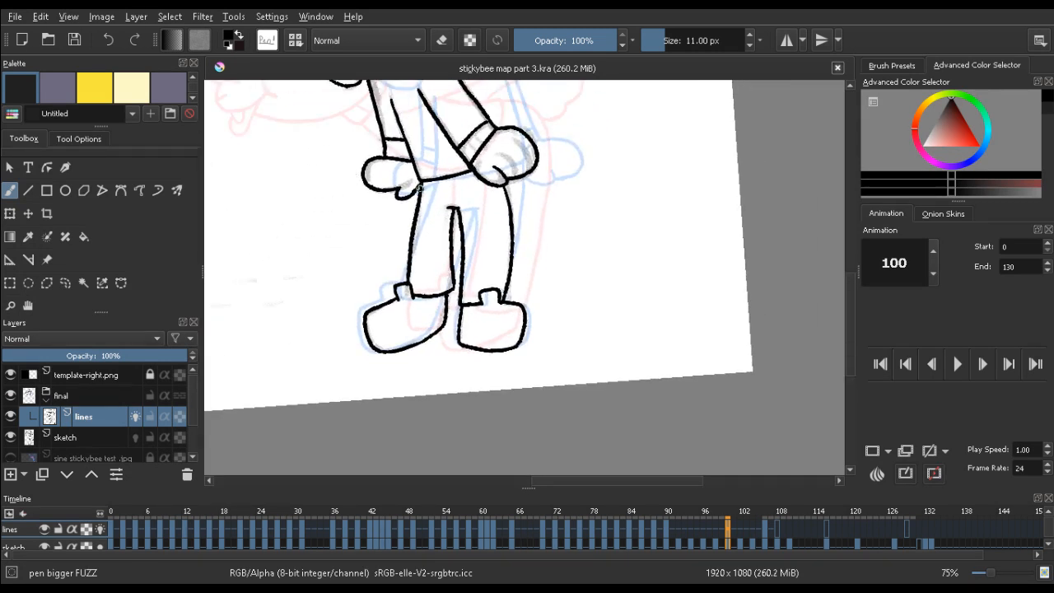
left_click_drag(419, 187, 412, 199)
mouse_move(363, 171)
left_mouse_down()
mouse_move(362, 157)
mouse_move(339, 184)
mouse_move(349, 164)
mouse_move(372, 216)
mouse_move(399, 242)
mouse_move(349, 205)
mouse_move(382, 225)
left_mouse_up()
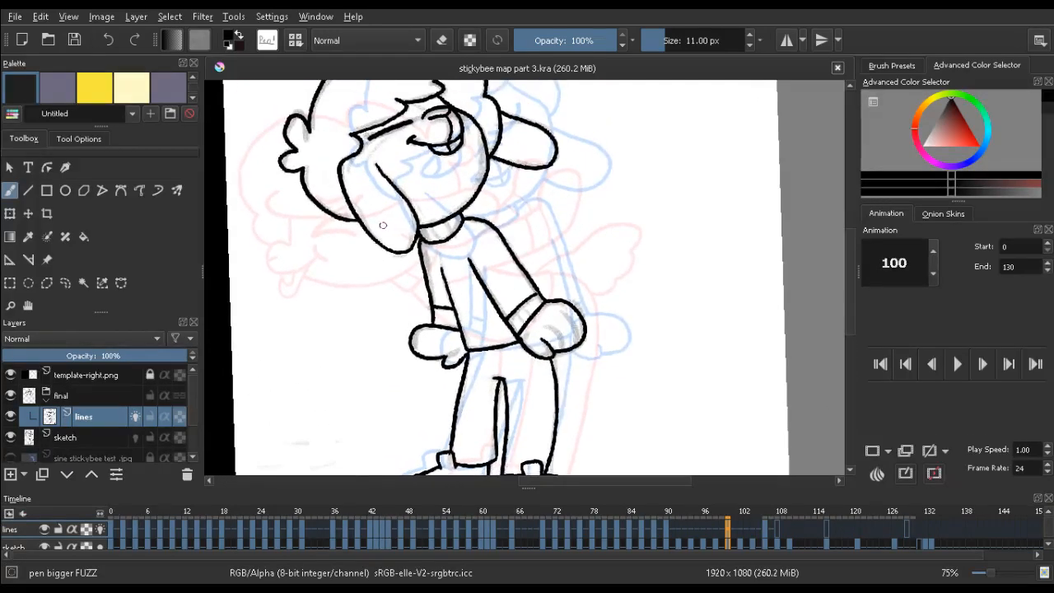
Compare the finished pose with the neighbouring frames and go to frame 94 on the lines layer
key("Right")
key("Right")
key("Left")
key("Left")
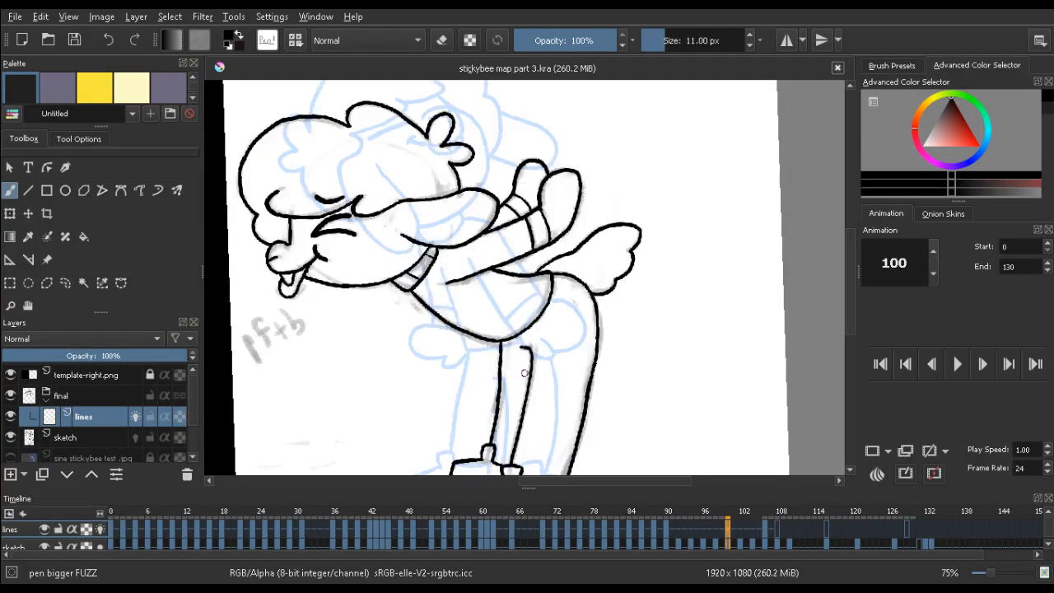
left_click(690, 530)
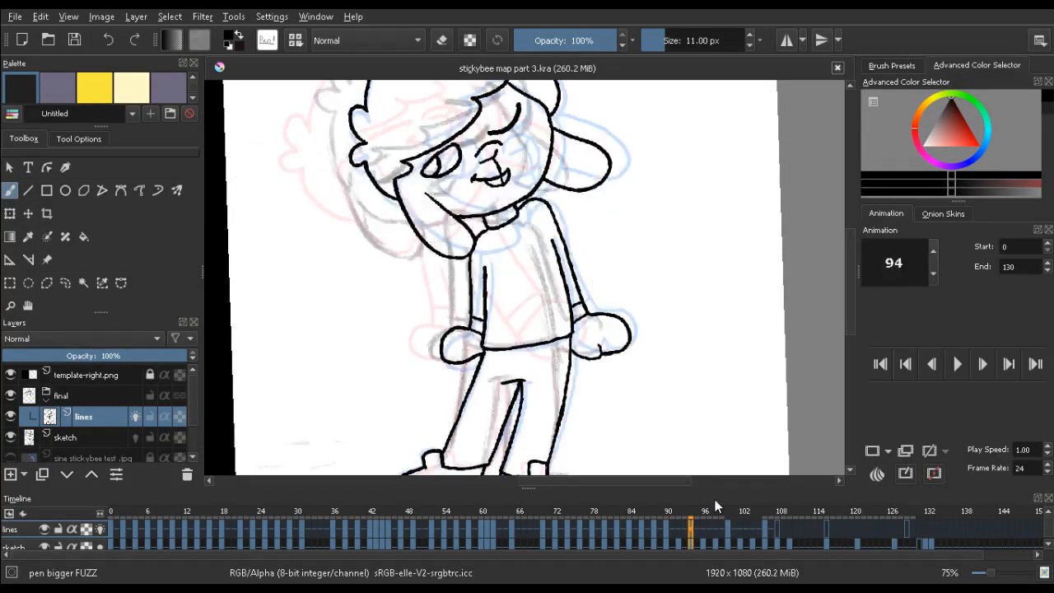
Start a blank drawing on frame 94 and ink the two closed eyes over the sketch
left_click_drag(408, 163, 406, 213)
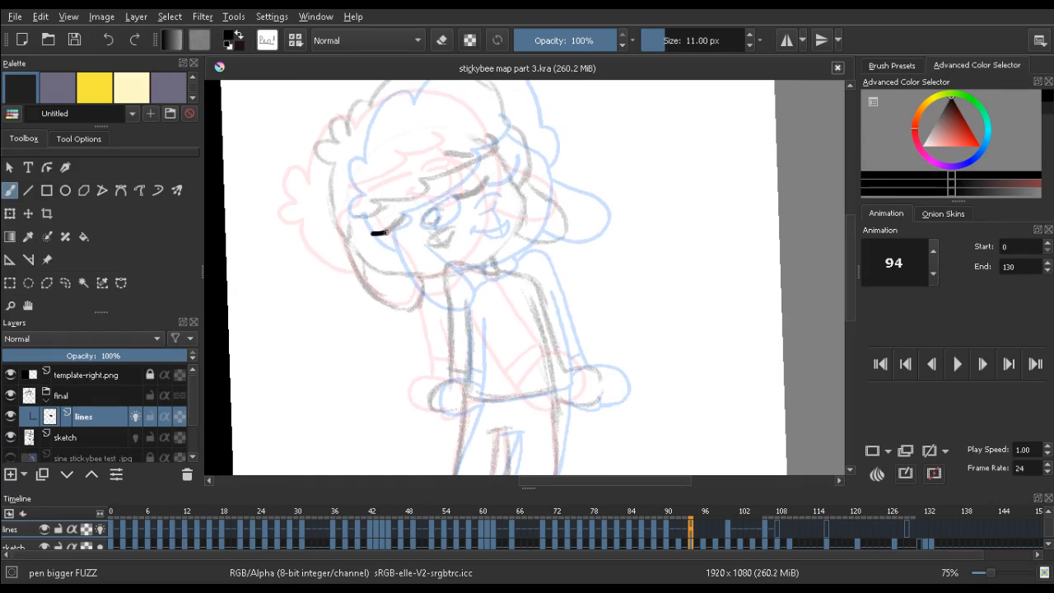
mouse_move(401, 221)
left_mouse_down()
mouse_move(486, 183)
mouse_move(478, 193)
mouse_move(489, 175)
left_mouse_up()
key("ctrl+z")
Ink the nose and mouth on frame 94, checking the face against the drawing on frame 90
left_click_drag(420, 220, 423, 213)
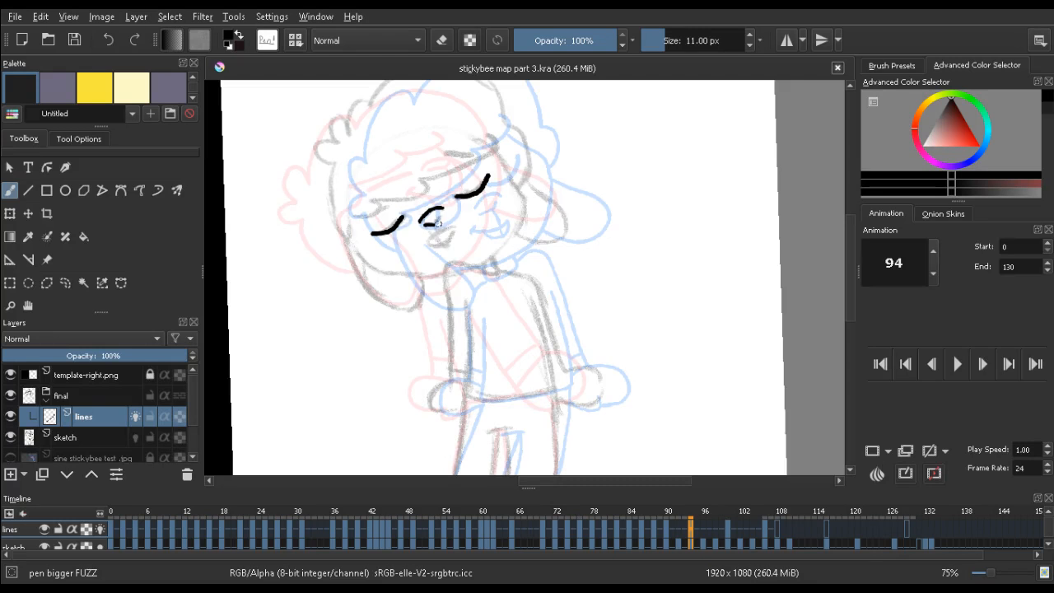
left_click_drag(439, 220, 440, 239)
key("Left")
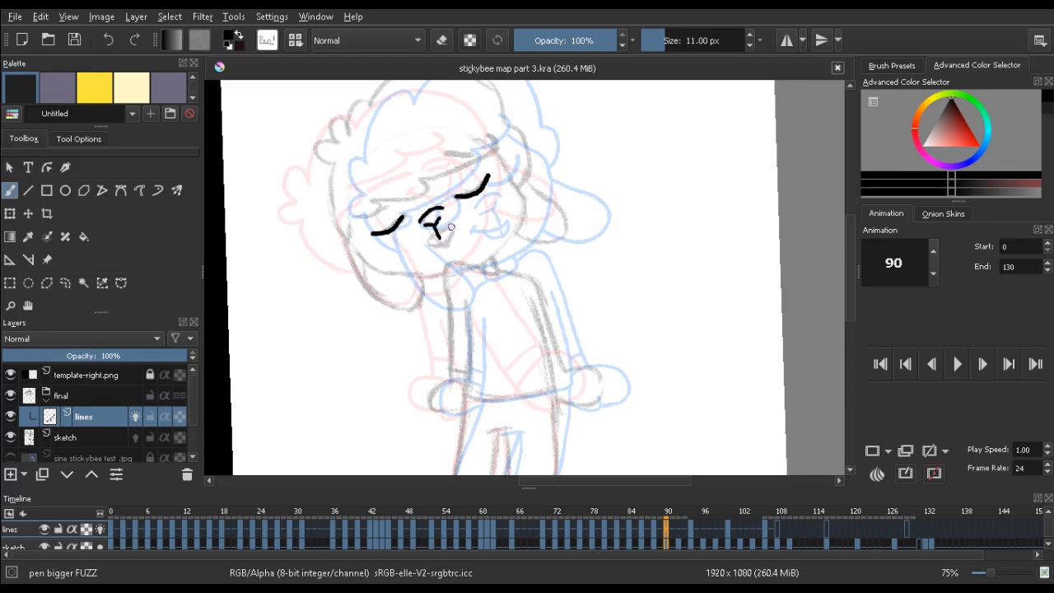
key("Right")
left_click_drag(428, 244, 471, 221)
key("Left")
key("Left")
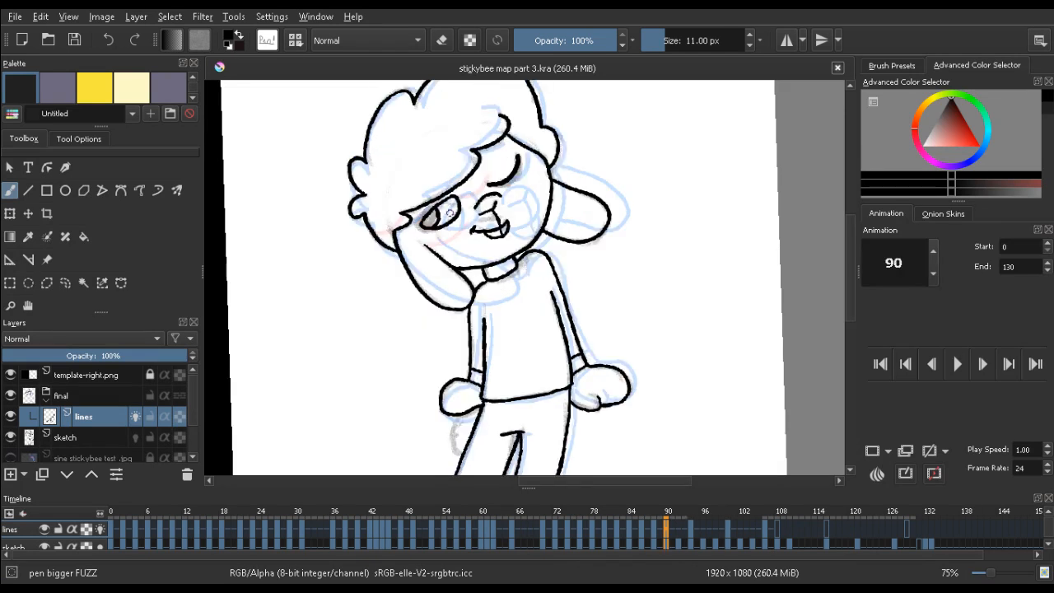
Compare the face with the neighbouring frames and finish the toothy mouth on frame 94
key("Right")
key("Right")
key("Right")
key("Left")
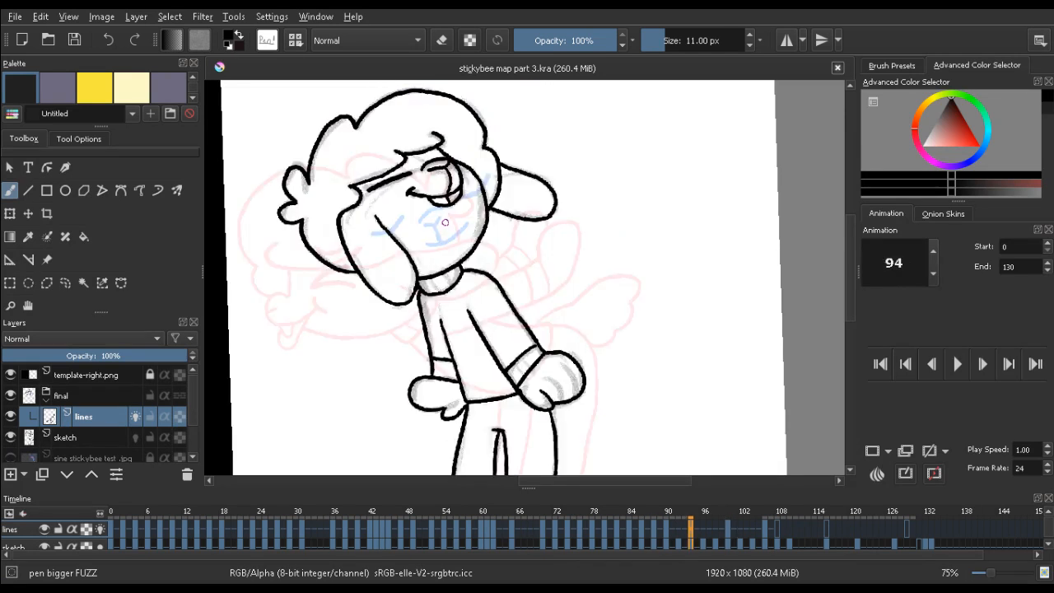
key("Left")
key("Right")
key("e")
mouse_move(454, 212)
left_mouse_down()
mouse_move(464, 236)
mouse_move(420, 241)
mouse_move(453, 248)
left_mouse_up()
key("e")
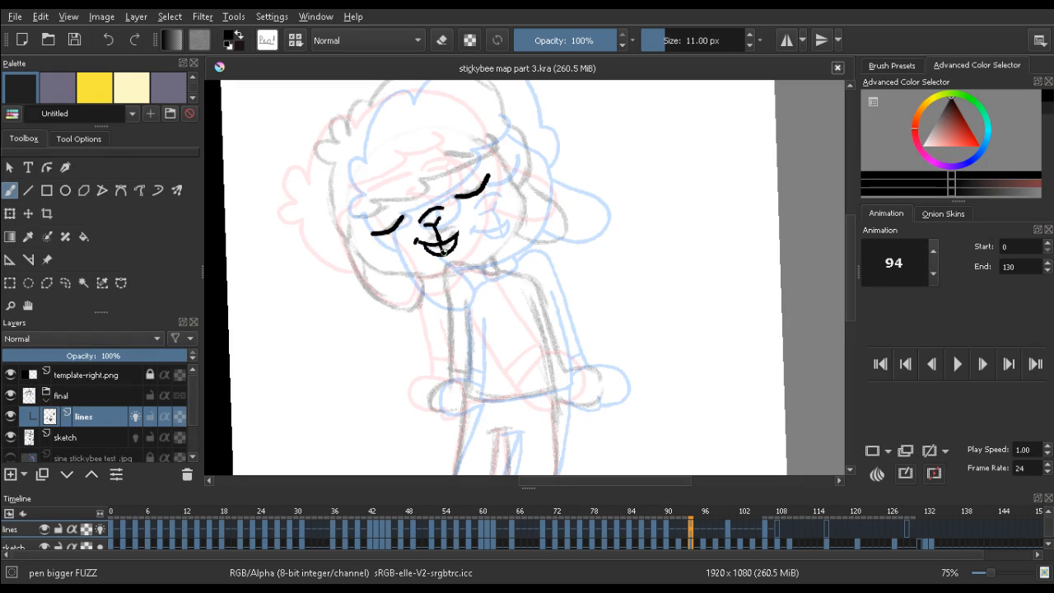
Go back through the earlier drawings and ink the missing eyebrow on frame 90, using the brows on frame 88 as reference
key("Left")
key("Right")
key("Left")
key("Left")
key("Left")
key("Left")
key("Left")
key("Left")
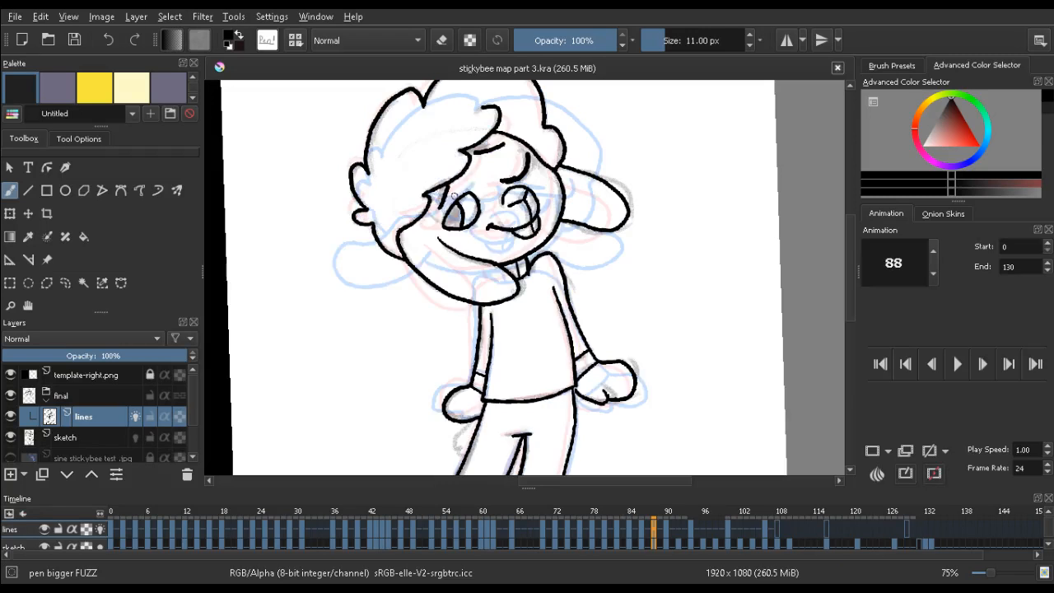
key("Right")
key("Right")
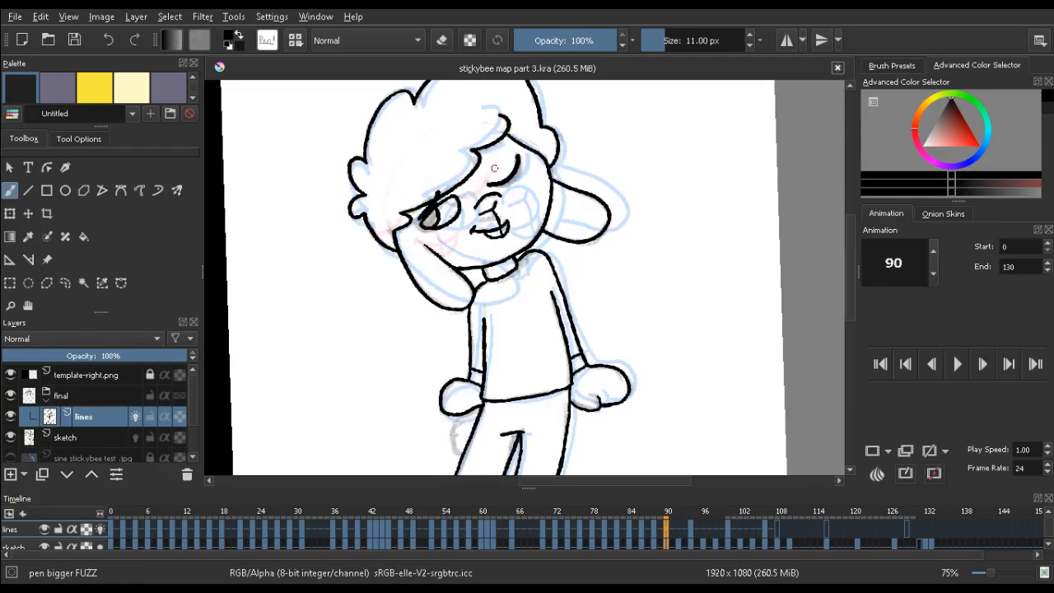
key("Left")
key("Left")
key("Right")
key("Right")
left_click_drag(498, 158, 484, 163)
key("Left")
key("Left")
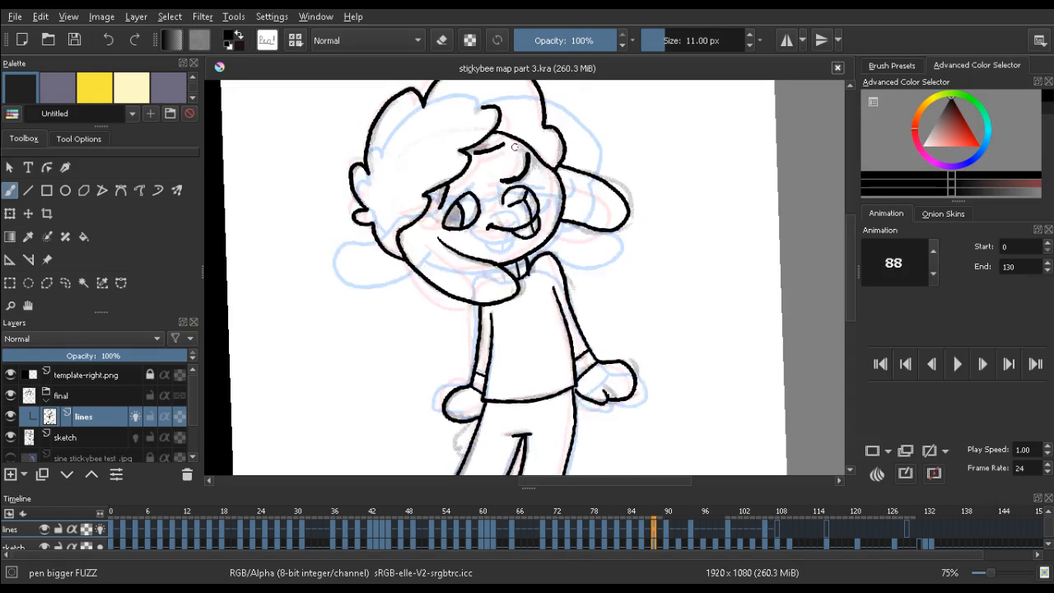
Return to frame 94 and ink both eyebrows above the closed eyes
key("Right")
key("Right")
key("Right")
key("Right")
key("Right")
key("Right")
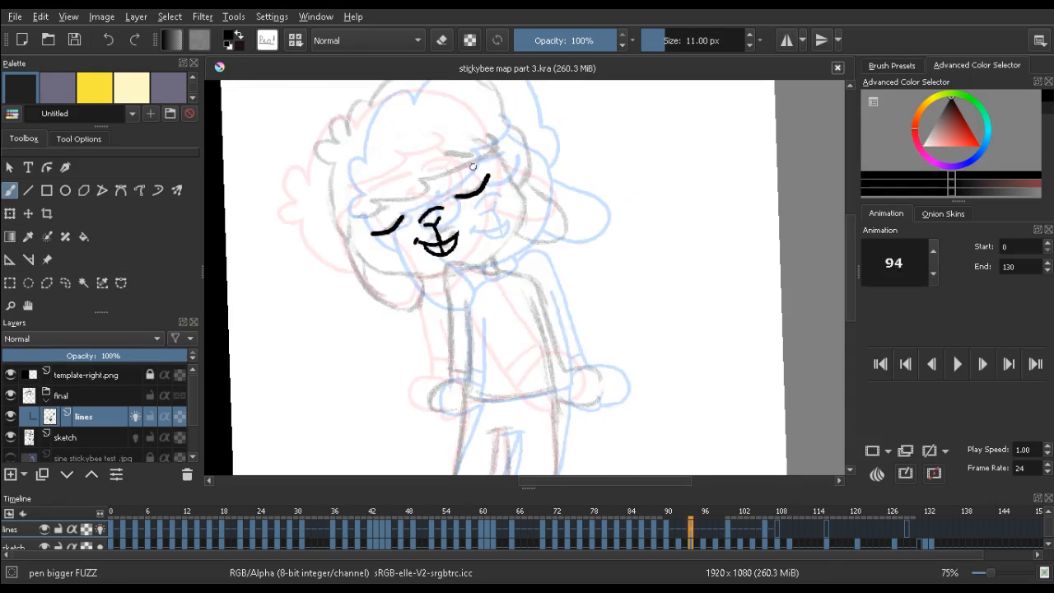
left_click_drag(477, 156, 440, 155)
left_click_drag(364, 196, 399, 178)
Ink the eyebrows over the hair on frame 100 and compare them with the drawing on frame 106
key("Right")
key("Right")
key("Right")
key("Right")
key("Right")
key("Right")
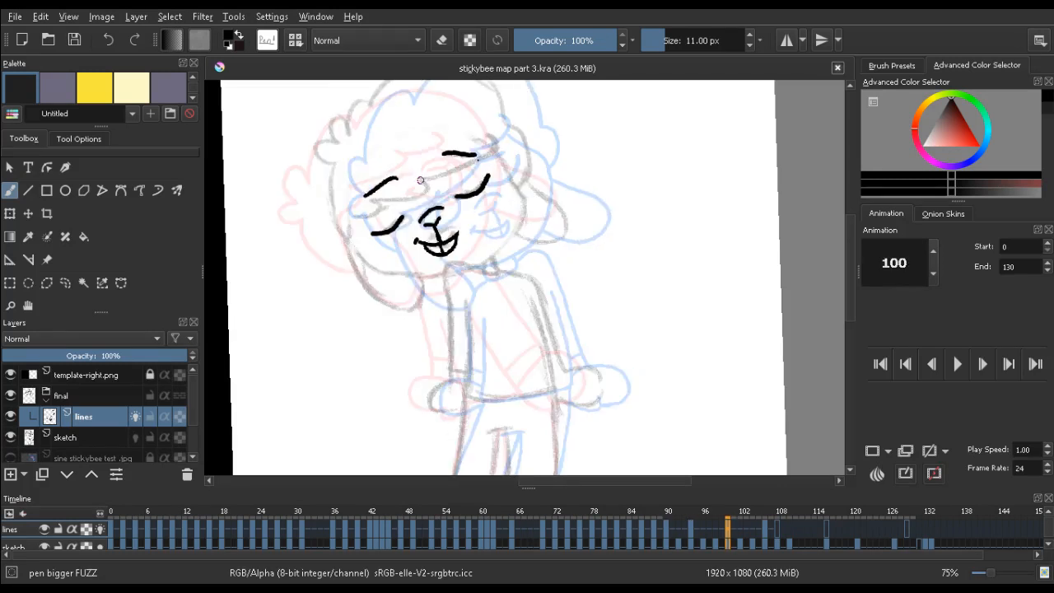
left_click_drag(358, 174, 416, 146)
key("Right")
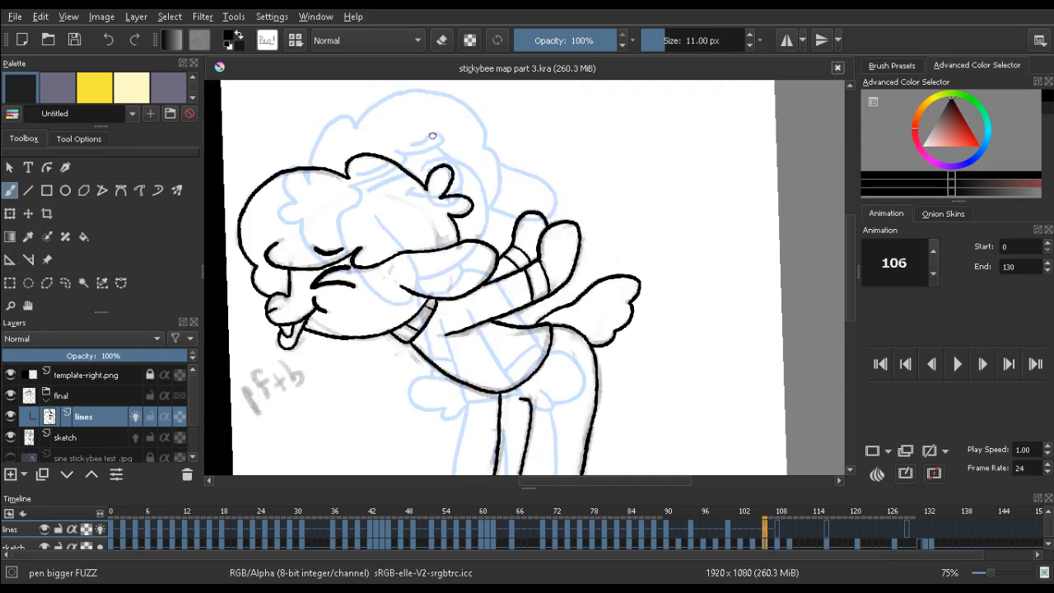
key("Left")
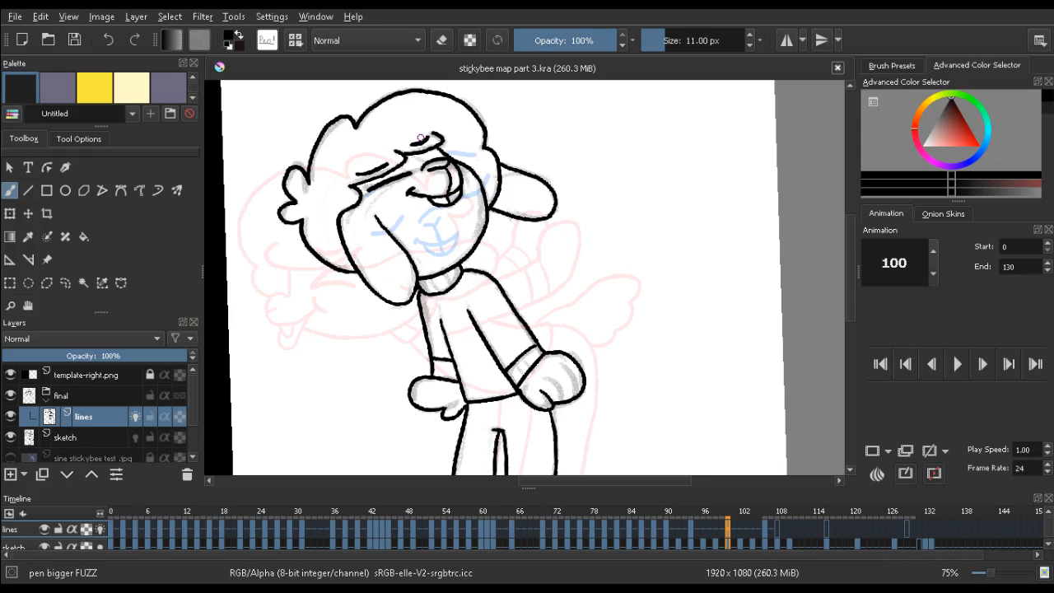
Return to frame 94 and ink the right-hand cheek line from the brow down towards the jaw
key("Left")
key("Left")
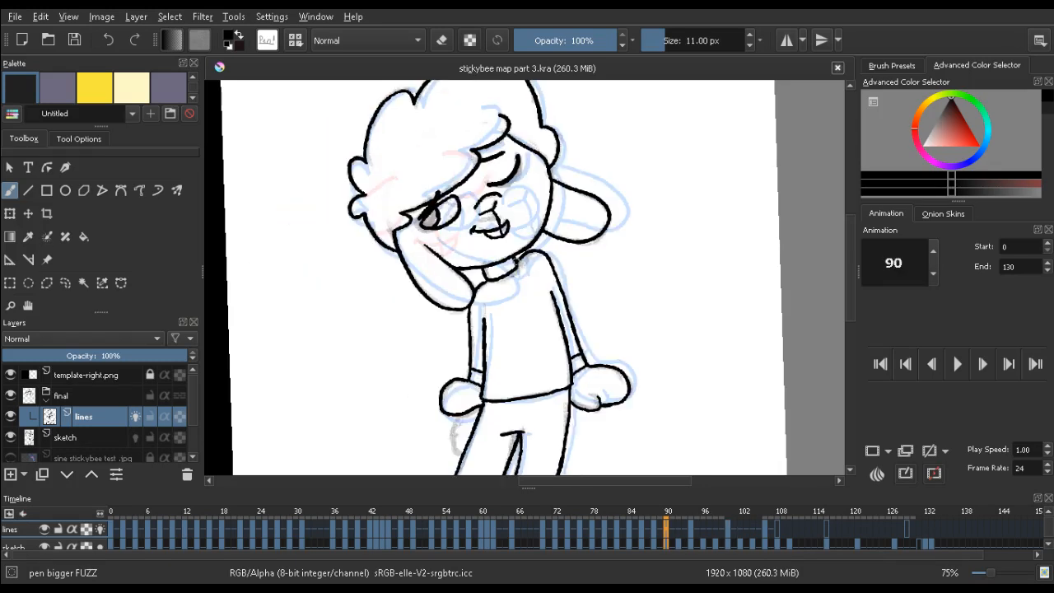
key("Right")
mouse_move(404, 192)
left_mouse_down()
mouse_move(392, 219)
mouse_move(332, 175)
left_mouse_up()
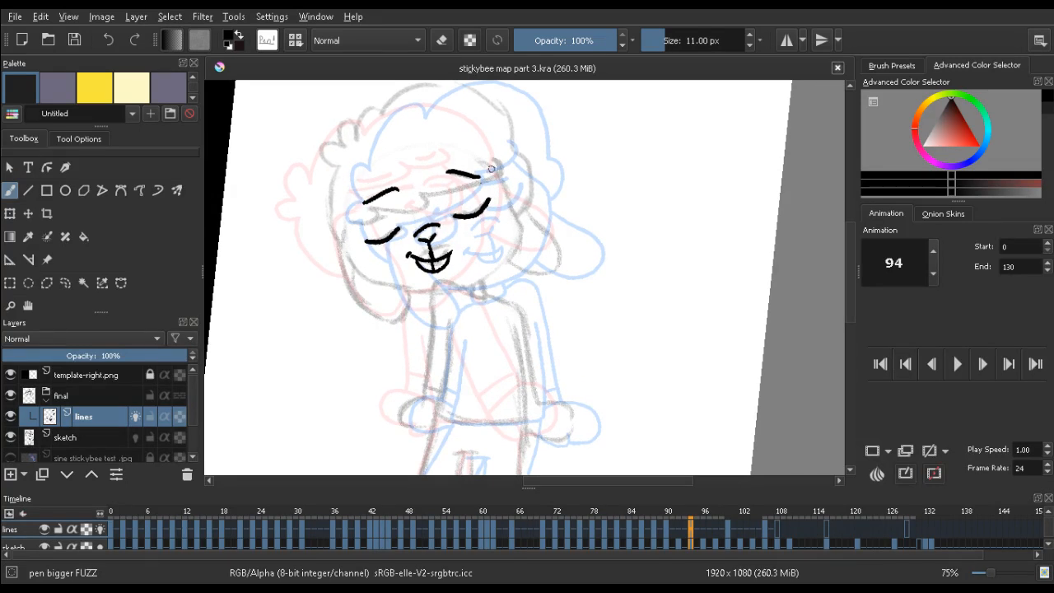
key("Left")
key("Right")
left_click_drag(499, 180, 522, 250)
key("ctrl+z")
mouse_move(500, 175)
left_mouse_down()
mouse_move(517, 218)
mouse_move(510, 262)
left_mouse_up()
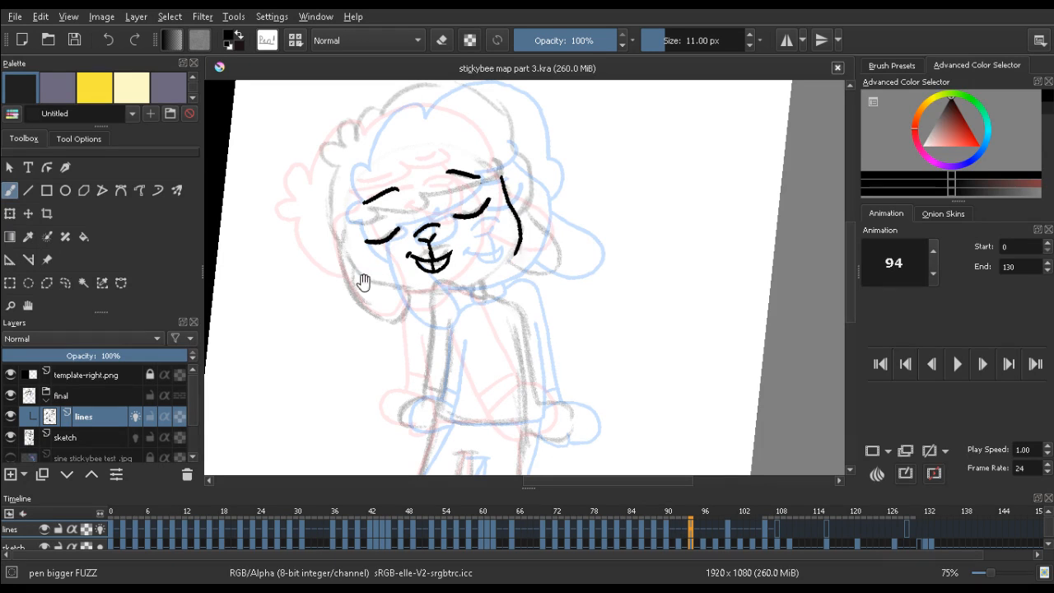
Ink the curved jawline under the mouth on frame 94, continuing from the cheek line
mouse_move(271, 288)
left_mouse_down()
mouse_move(393, 93)
mouse_move(437, 254)
left_mouse_up()
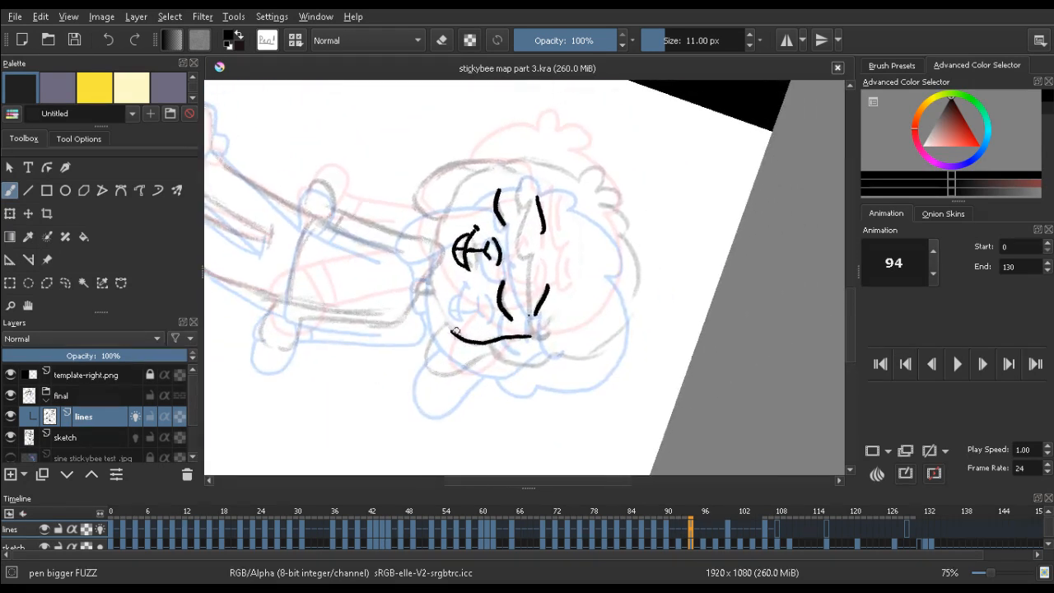
key("e")
key("e")
mouse_move(447, 323)
left_mouse_down()
mouse_move(434, 287)
mouse_move(440, 198)
mouse_move(375, 161)
mouse_move(188, 248)
mouse_move(316, 410)
left_mouse_up()
left_click_drag(456, 276, 412, 201)
Ink the left-hand floppy ear beside the face on frame 94, checking it against the neighbouring drawings
key("Left")
key("Right")
key("Right")
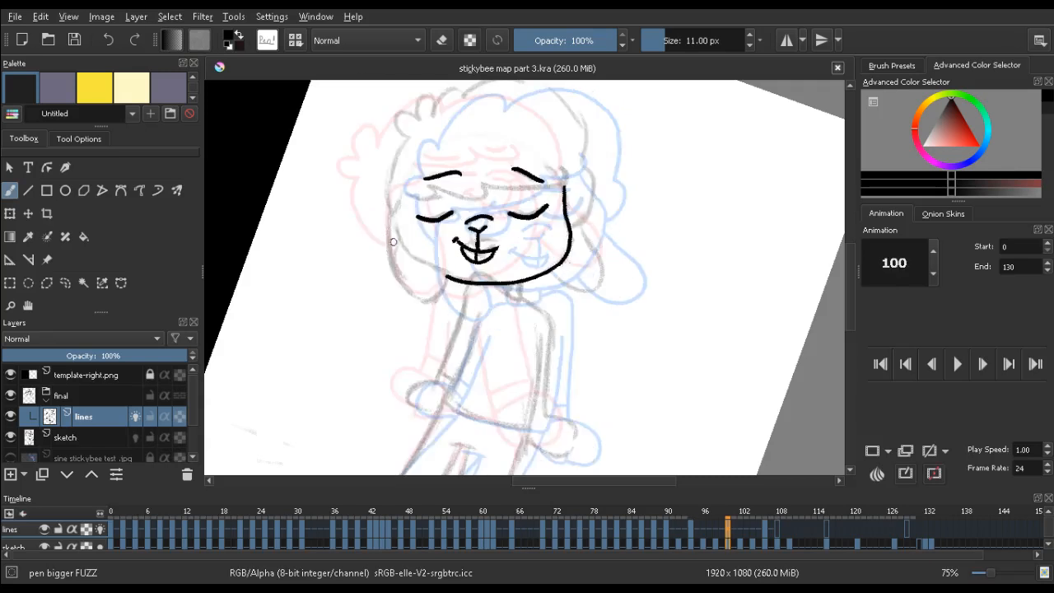
key("Left")
key("Left")
key("Right")
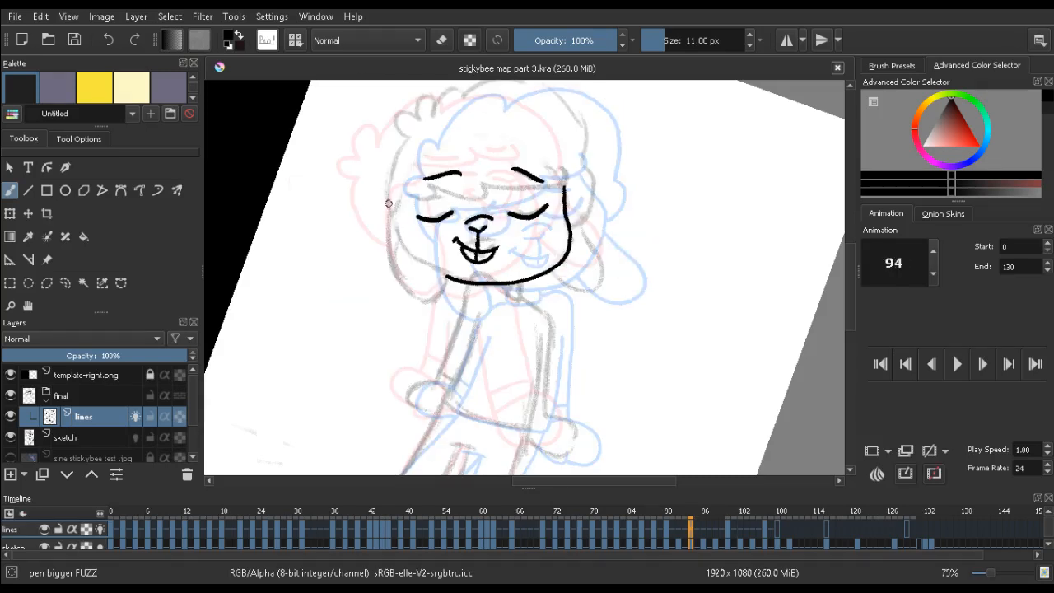
key("ctrl+z")
mouse_move(399, 192)
left_mouse_down()
mouse_move(390, 247)
mouse_move(416, 295)
mouse_move(447, 276)
mouse_move(419, 225)
left_mouse_up()
key("Left")
key("Right")
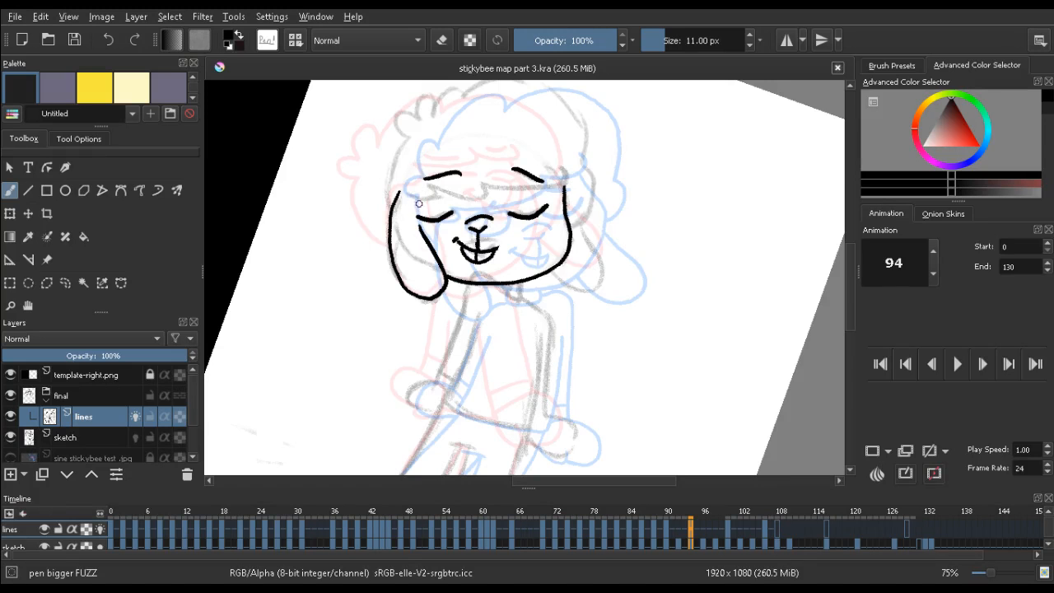
Ink the jagged hair fringe across the forehead on frame 94, ending in a small upturned tip
key("Left")
key("Right")
mouse_move(402, 192)
left_mouse_down()
mouse_move(425, 199)
mouse_move(439, 195)
mouse_move(434, 186)
mouse_move(470, 199)
mouse_move(487, 194)
mouse_move(484, 184)
mouse_move(546, 189)
mouse_move(568, 171)
mouse_move(573, 179)
left_mouse_up()
key("Left")
key("Right")
key("e")
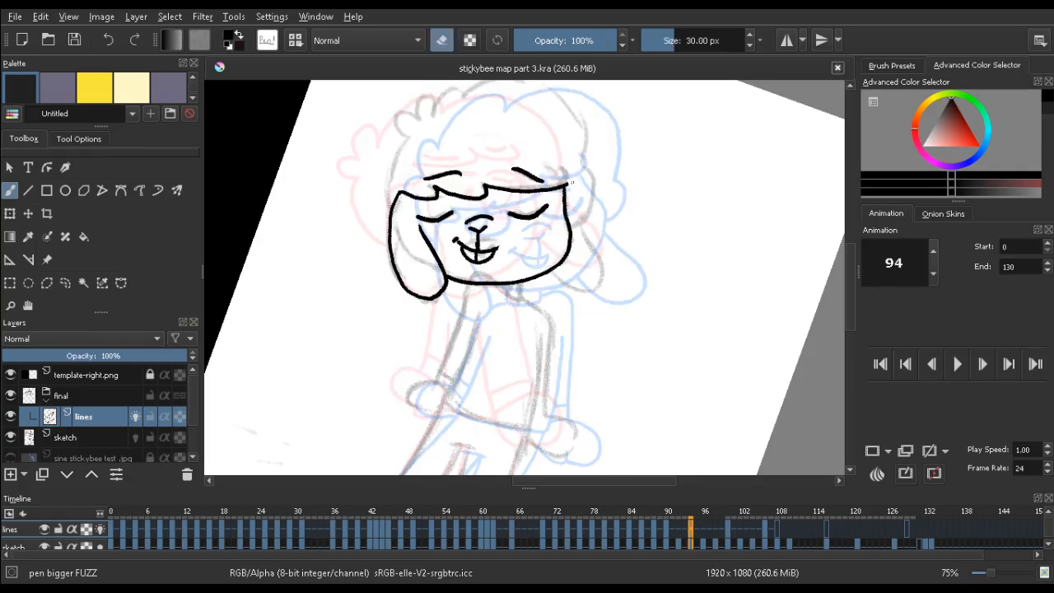
key("e")
key("ctrl+z")
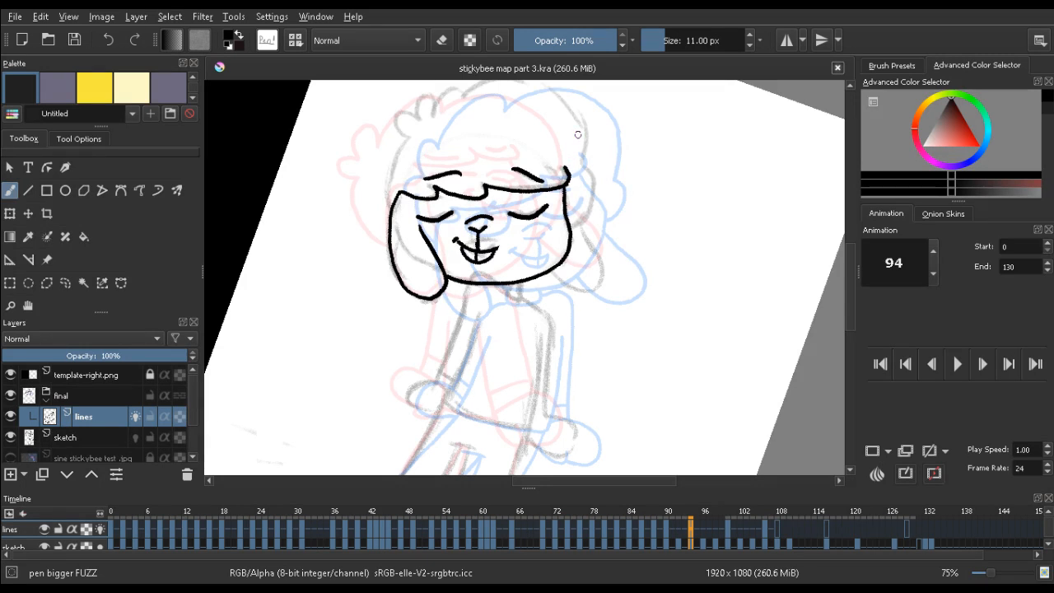
Ink the left-hand hair tufts and the back of the hair down to the ear on frame 94
key("comma")
key("period")
mouse_move(423, 98)
left_mouse_down()
mouse_move(395, 111)
mouse_move(407, 136)
mouse_move(387, 206)
left_mouse_up()
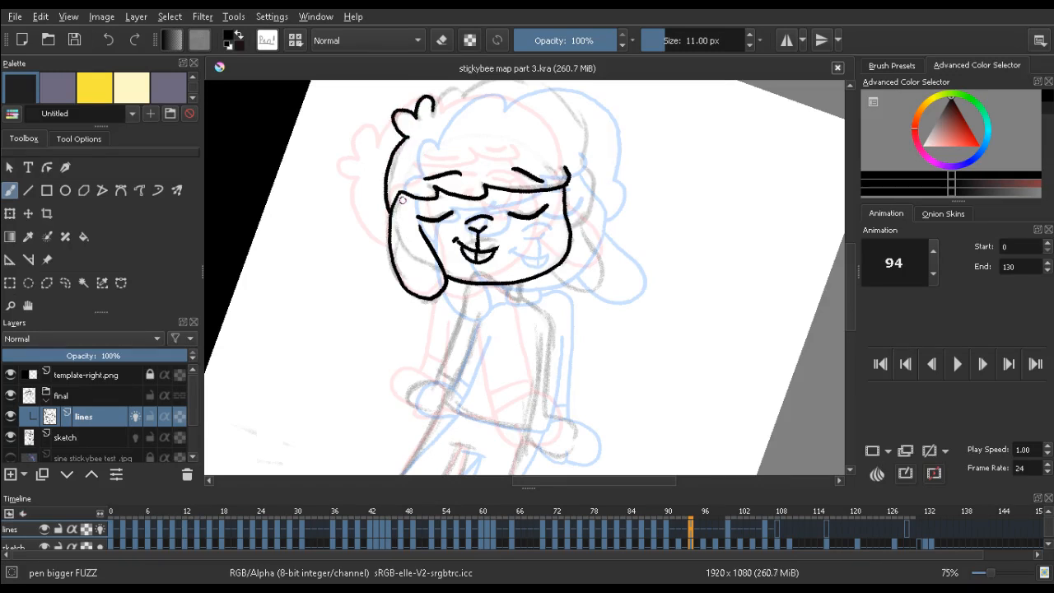
left_click_drag(388, 159, 285, 239)
mouse_move(396, 206)
left_mouse_down()
mouse_move(415, 174)
mouse_move(423, 185)
left_mouse_up()
key("ctrl+z")
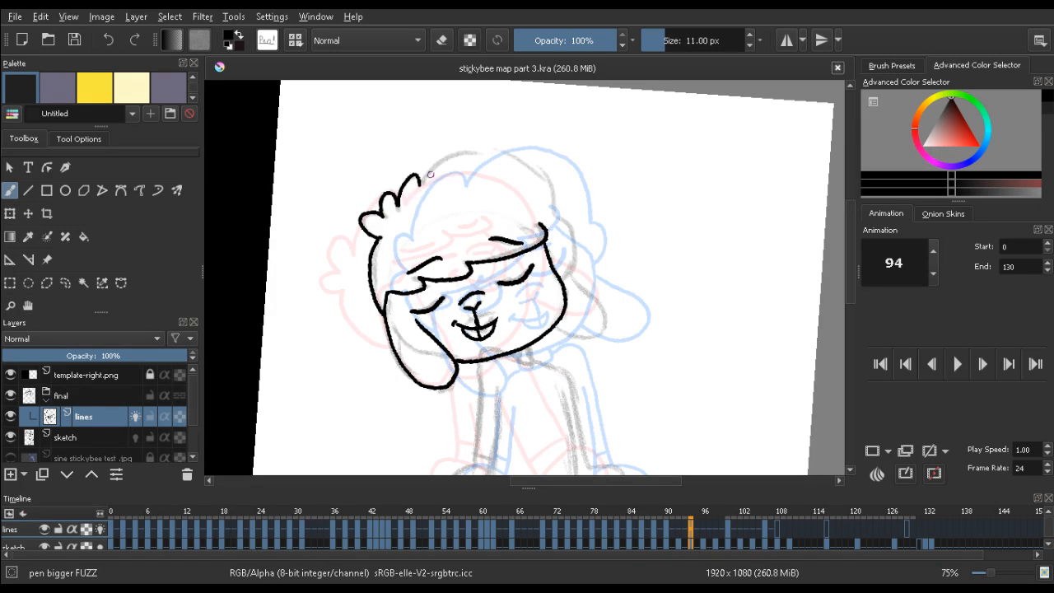
Ink the rounded top of the hair and the right-hand tuft down to the cheek, redrawing the curve until it fits
key("comma")
key("period")
mouse_move(428, 171)
left_mouse_down()
mouse_move(507, 151)
mouse_move(488, 153)
mouse_move(537, 178)
left_mouse_up()
key("e")
key("e")
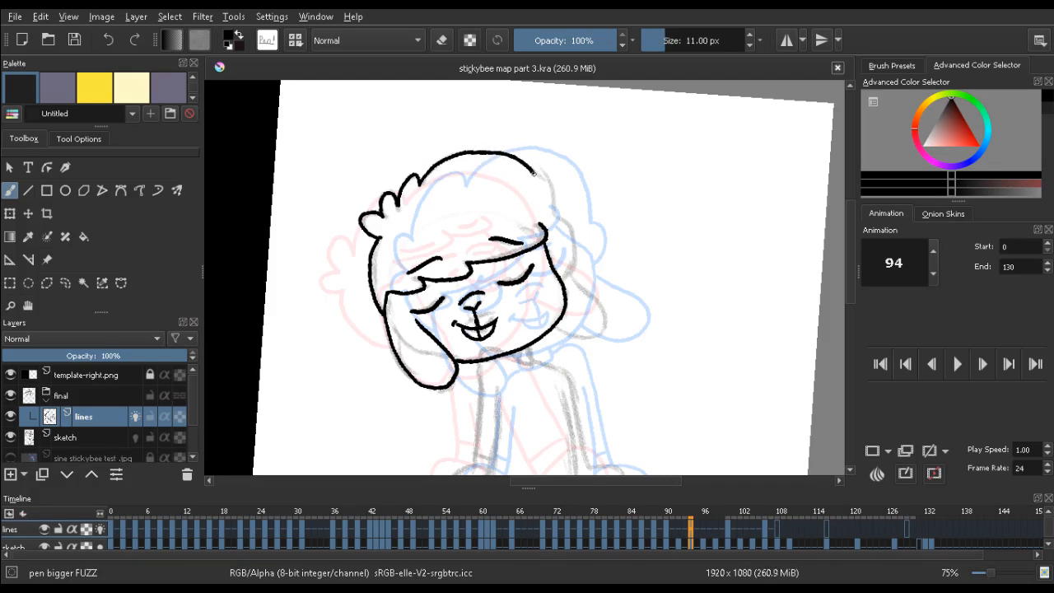
key("ctrl+z")
left_click_drag(489, 153, 550, 198)
key("ctrl+z")
mouse_move(490, 152)
left_mouse_down()
mouse_move(542, 180)
mouse_move(574, 231)
mouse_move(565, 283)
mouse_move(580, 239)
left_mouse_up()
key("ctrl+z")
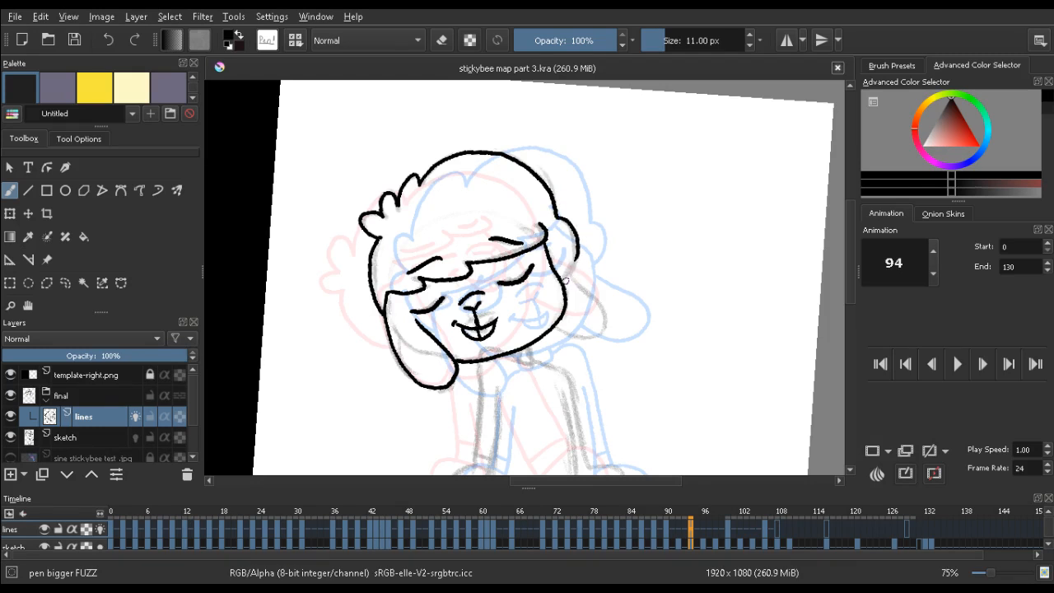
left_click_drag(565, 281, 579, 258)
Ink the right-hand ear below the hair tuft on frame 94 and clean up where it meets the cheek
mouse_move(423, 338)
left_mouse_down()
mouse_move(422, 262)
mouse_move(532, 280)
mouse_move(529, 310)
left_mouse_up()
key("ctrl+z")
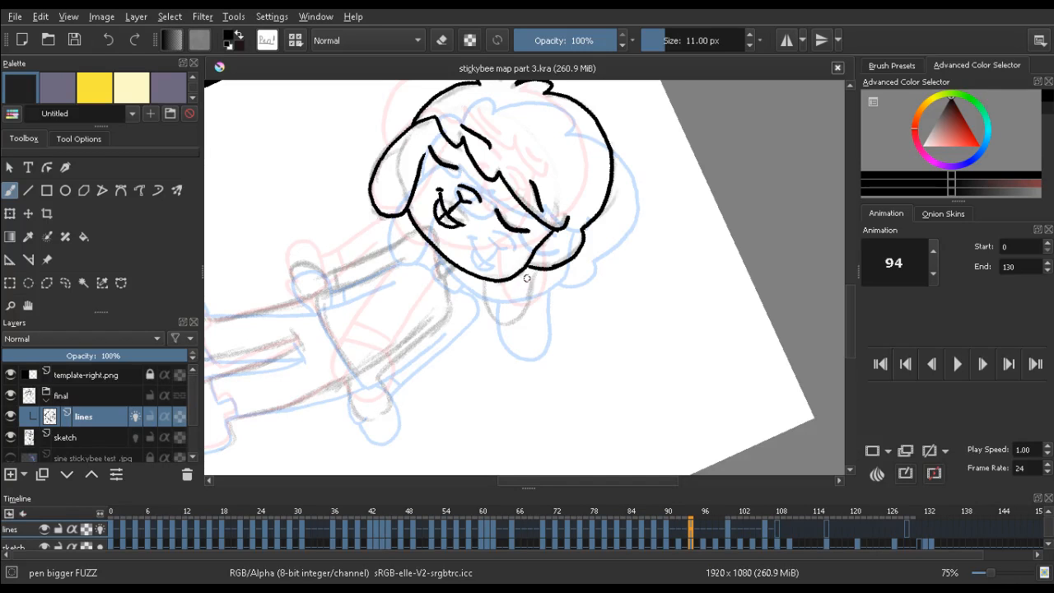
mouse_move(534, 269)
left_mouse_down()
mouse_move(529, 313)
mouse_move(509, 321)
mouse_move(484, 290)
left_mouse_up()
key("e")
key("e")
key("ctrl+z")
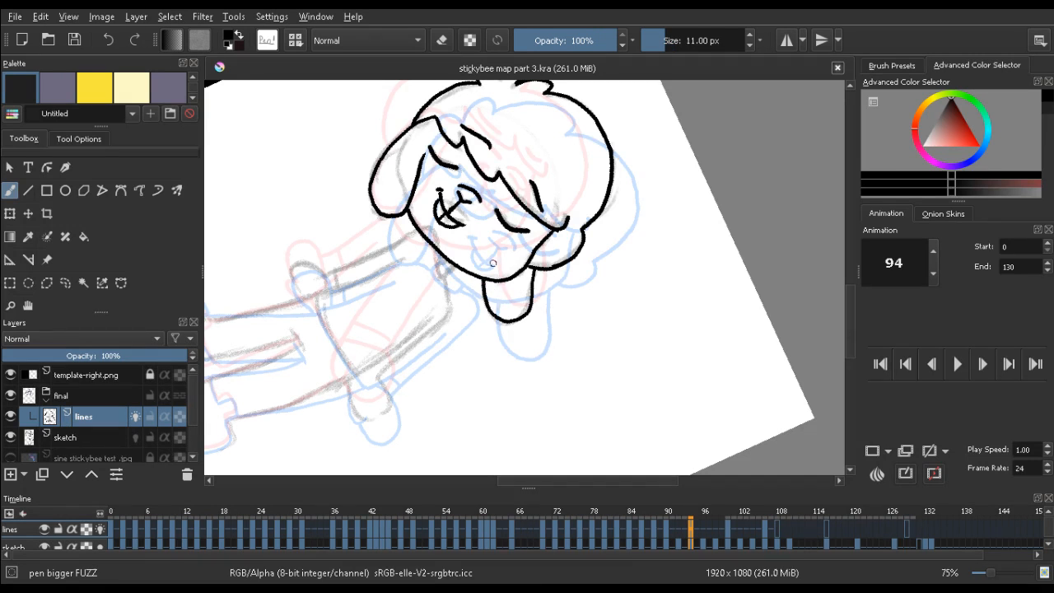
Ink the collar line under the chin and the left-hand shoulder and outer arm line on frame 94
left_click_drag(374, 143, 317, 396)
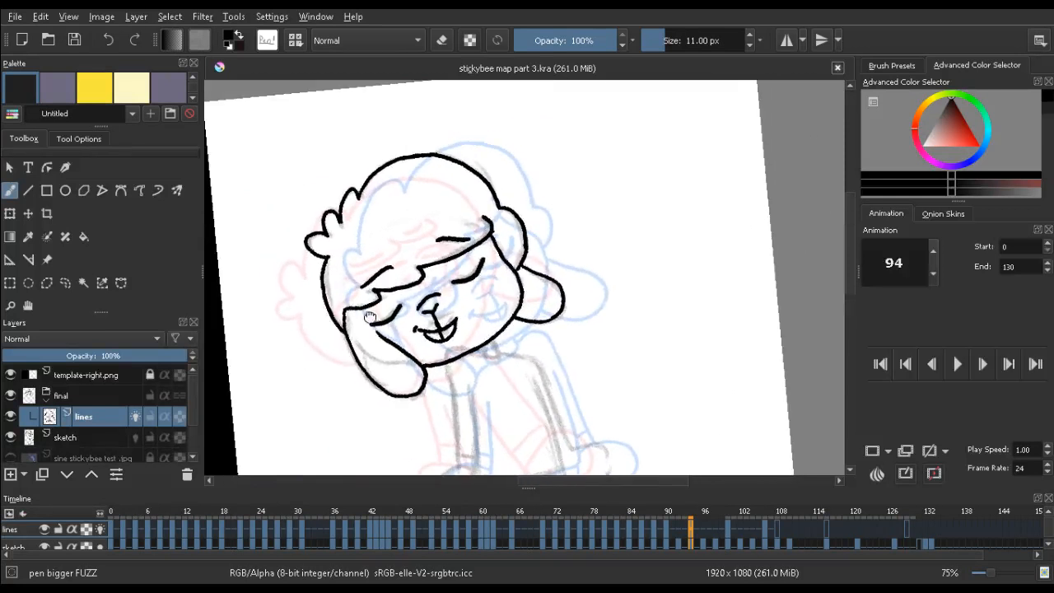
left_click_drag(313, 314, 324, 147)
key("comma")
key("period")
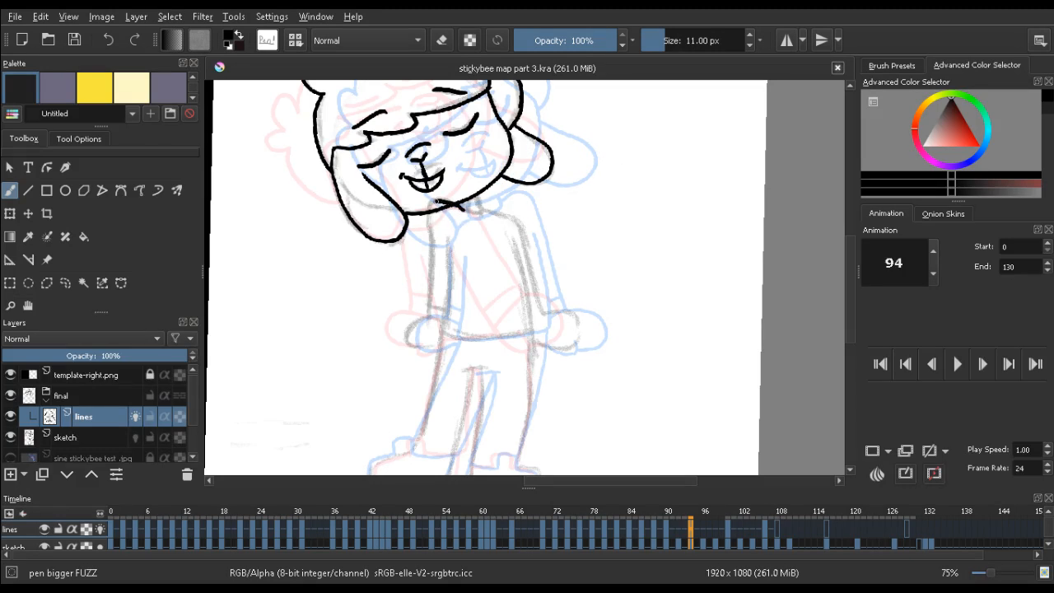
mouse_move(437, 202)
left_mouse_down()
mouse_move(426, 221)
mouse_move(429, 212)
mouse_move(428, 233)
mouse_move(440, 206)
mouse_move(426, 315)
left_mouse_up()
key("ctrl+z")
key("e")
key("e")
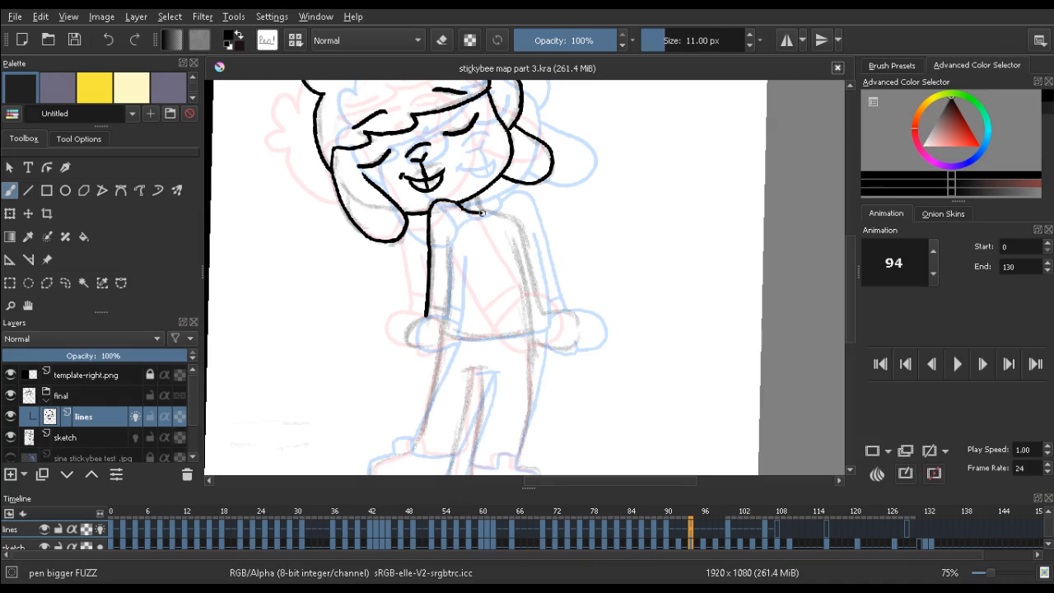
Close the side of the neck and ink the right-hand shoulder and outer arm line, redrawing the arm until it fits
left_click_drag(481, 208, 479, 194)
key("Left")
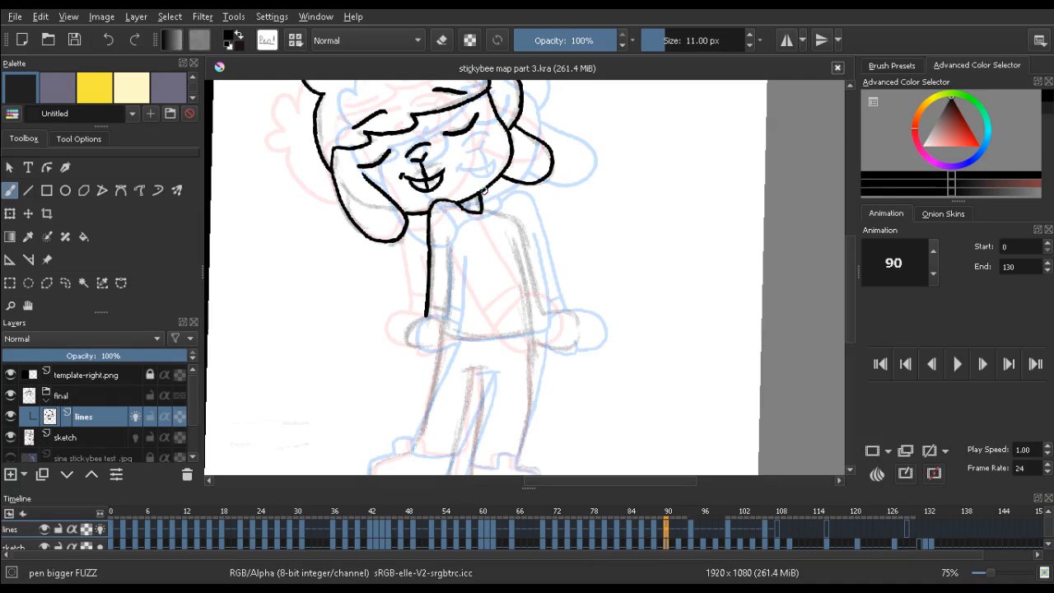
key("Right")
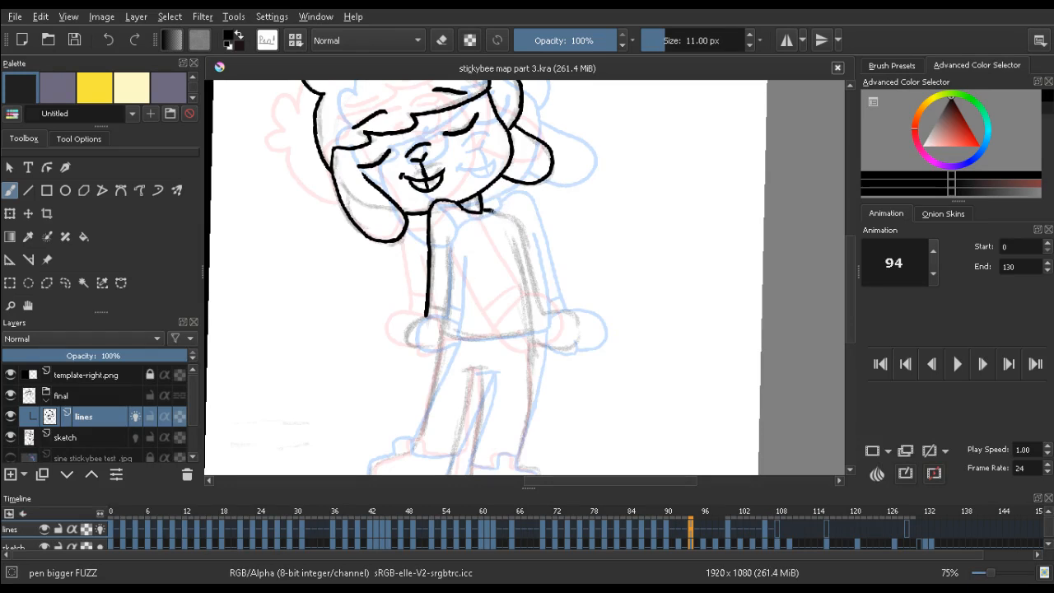
left_click_drag(510, 215, 531, 285)
key("ctrl+z")
left_click_drag(518, 227, 537, 301)
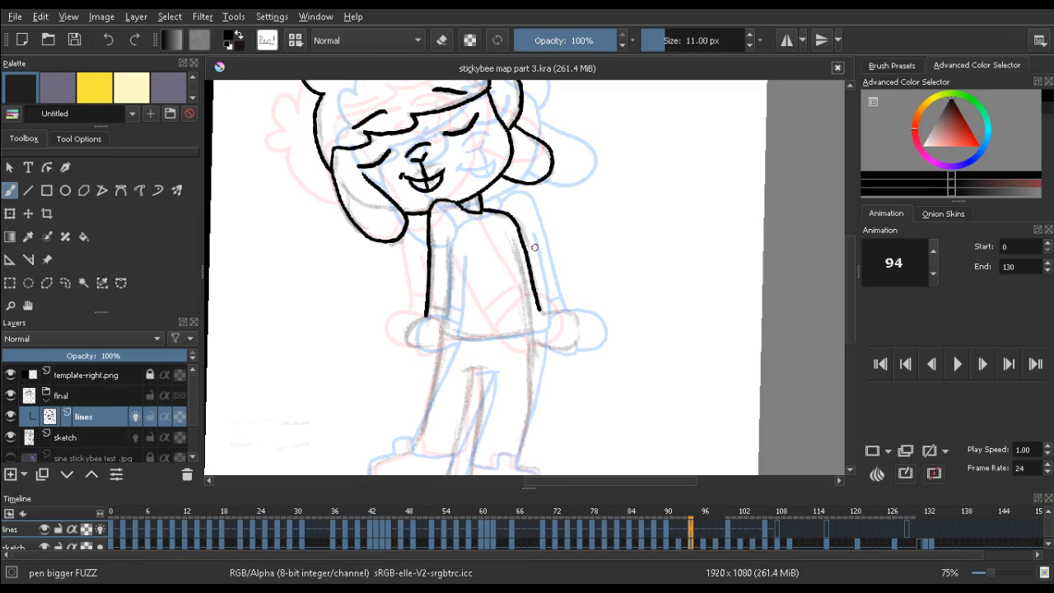
key("ctrl+z")
left_click_drag(516, 224, 538, 295)
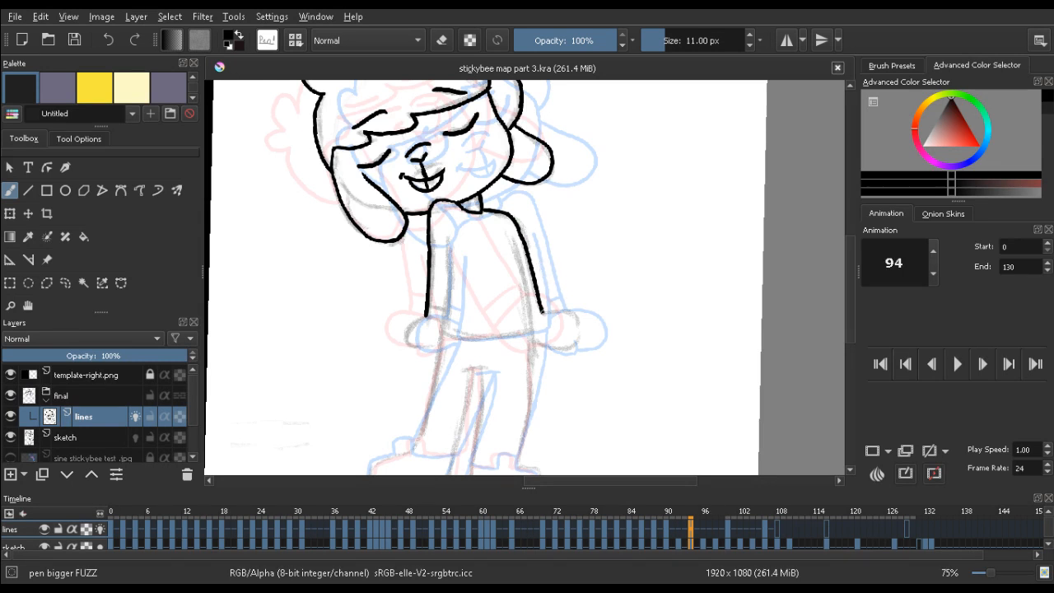
Ink the right-hand hand with its small thumb curl at the end of the arm on frame 94
mouse_move(571, 318)
left_mouse_down()
mouse_move(574, 346)
mouse_move(557, 350)
left_mouse_up()
key("comma")
key("period")
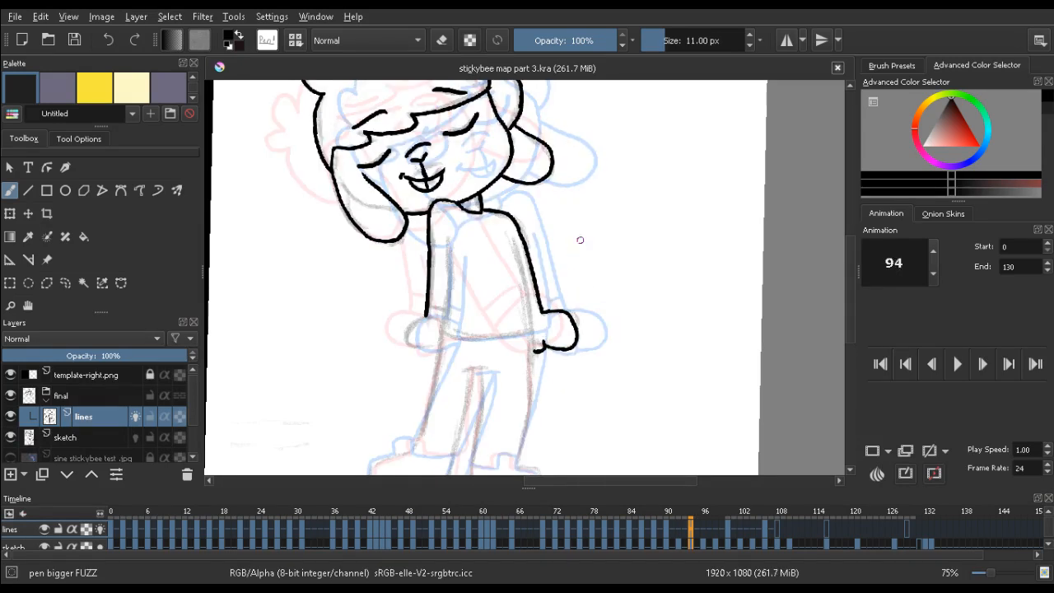
key("comma")
key("period")
key("e")
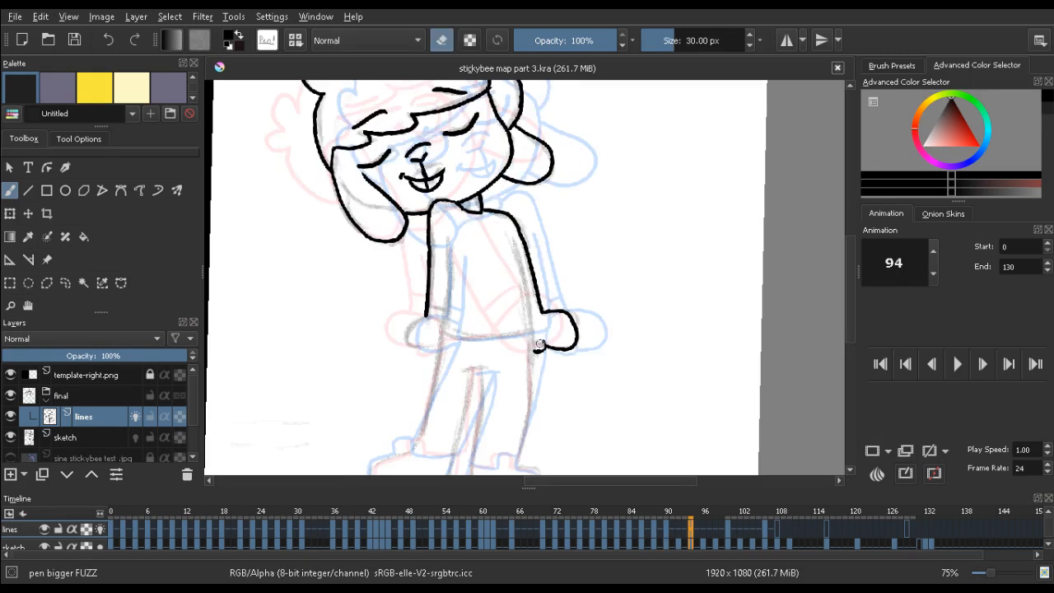
key("e")
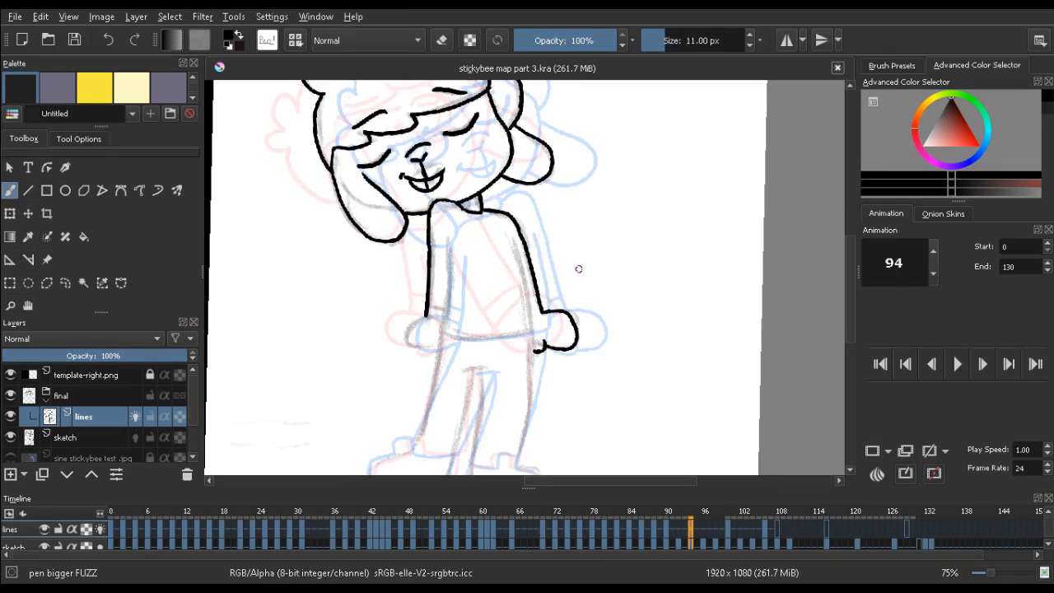
Ink the inner line of the right-hand arm down to the waist on frame 94
key("comma")
key("period")
left_click_drag(514, 235, 532, 331)
Ink the shirt hem across the waist and the inner line of the left-hand arm on frame 94
left_click_drag(528, 334, 471, 340)
key("ctrl+z")
key("v")
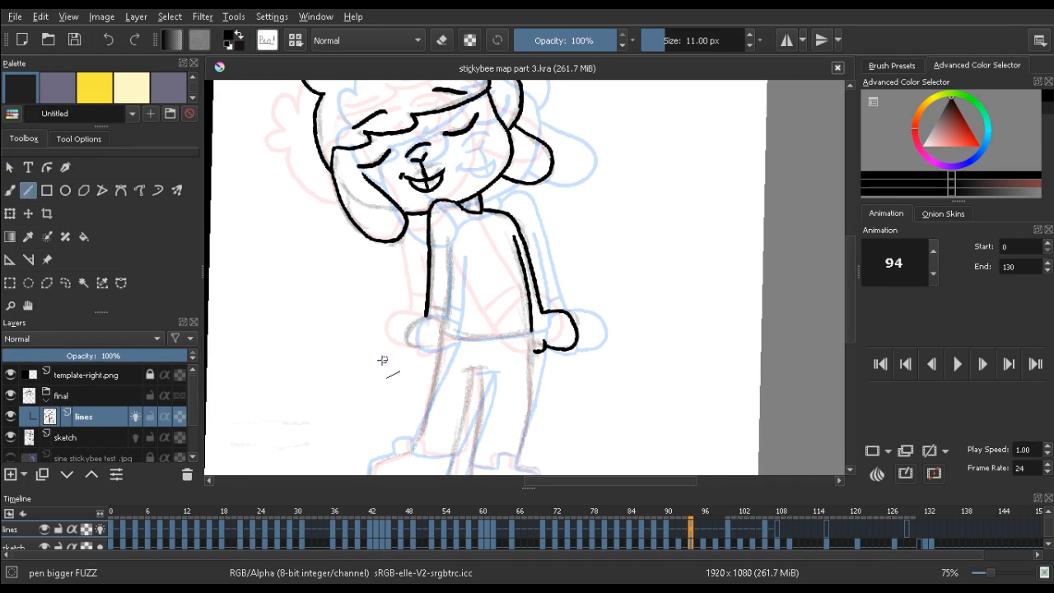
mouse_move(360, 293)
left_mouse_down("shift")
mouse_move(357, 222)
mouse_move(476, 184)
mouse_move(420, 223)
left_mouse_up("shift")
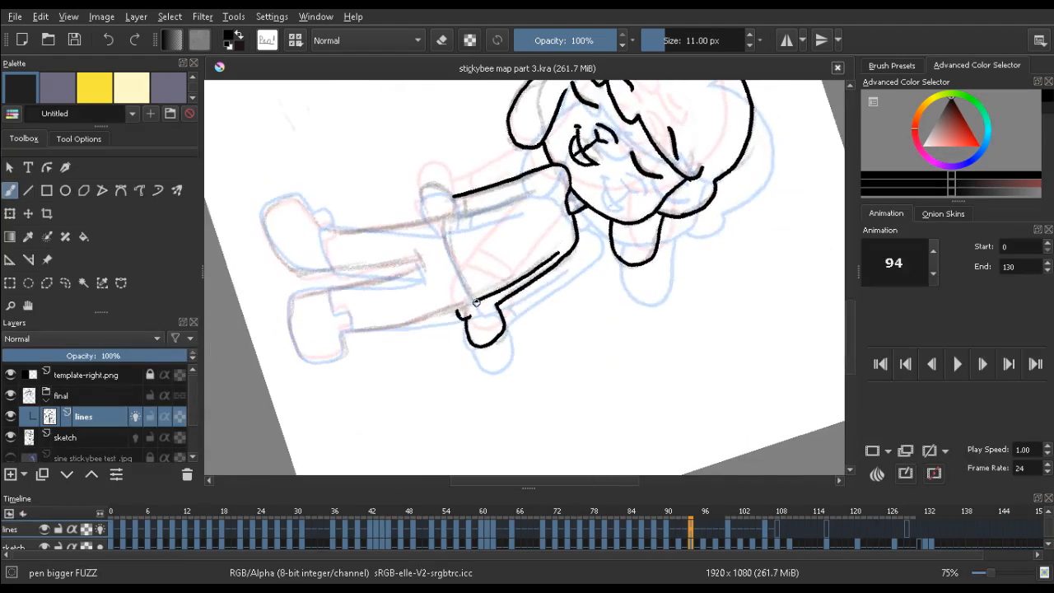
left_click_drag(475, 301, 447, 238)
key("ctrl+z")
mouse_move(475, 301)
left_mouse_down()
mouse_move(446, 227)
mouse_move(364, 174)
mouse_move(335, 357)
left_mouse_up()
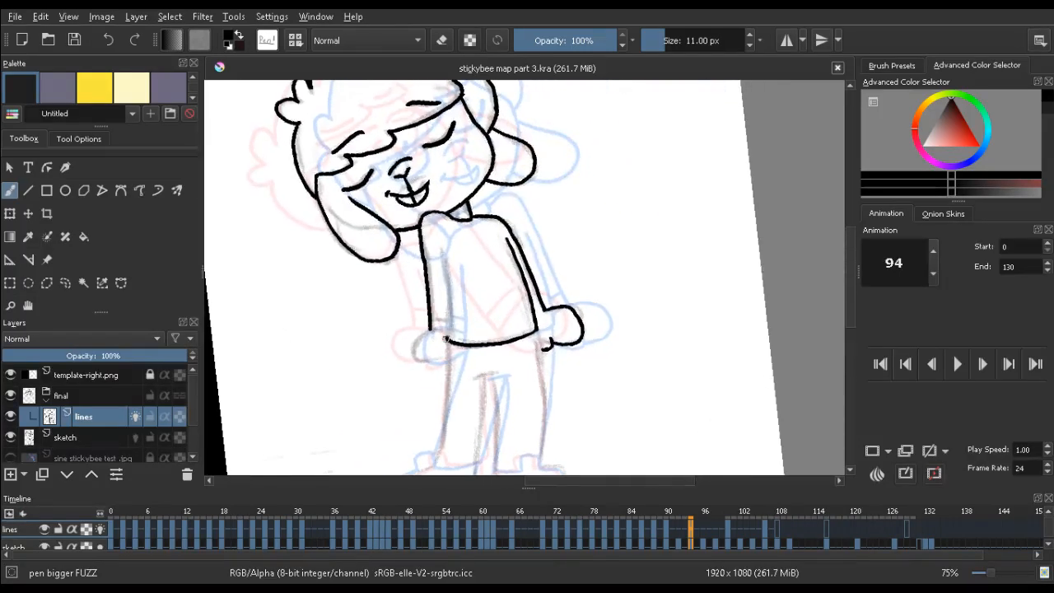
left_click_drag(449, 338, 445, 273)
Ink the outer line of the right-hand leg on frame 94, comparing it with the neighbouring frames
left_click_drag(469, 314, 437, 181)
left_click_drag(358, 216, 378, 194, "shift")
key("comma")
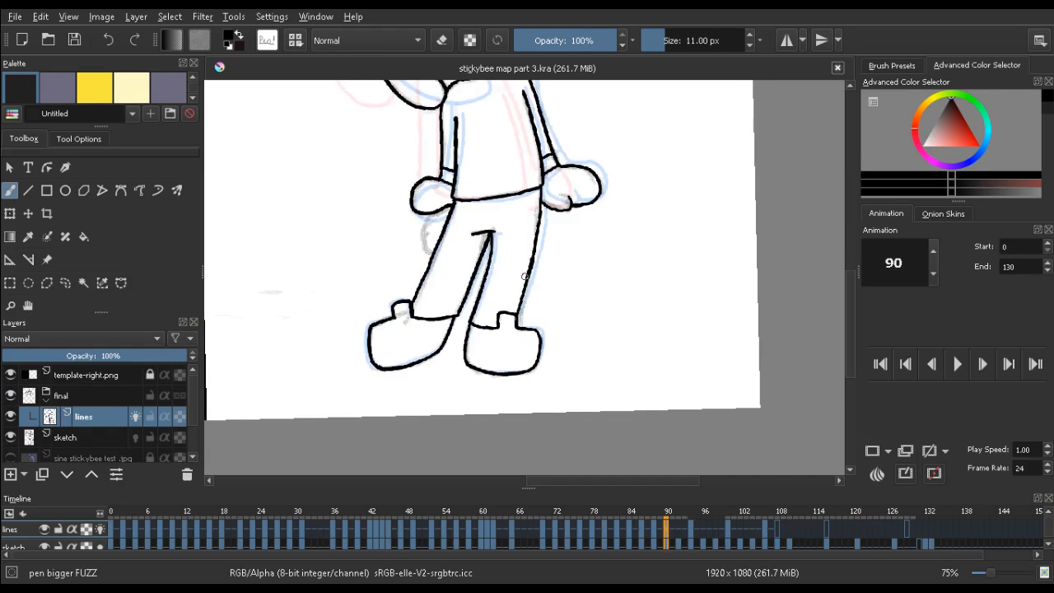
key("period")
left_click_drag(516, 321, 527, 220)
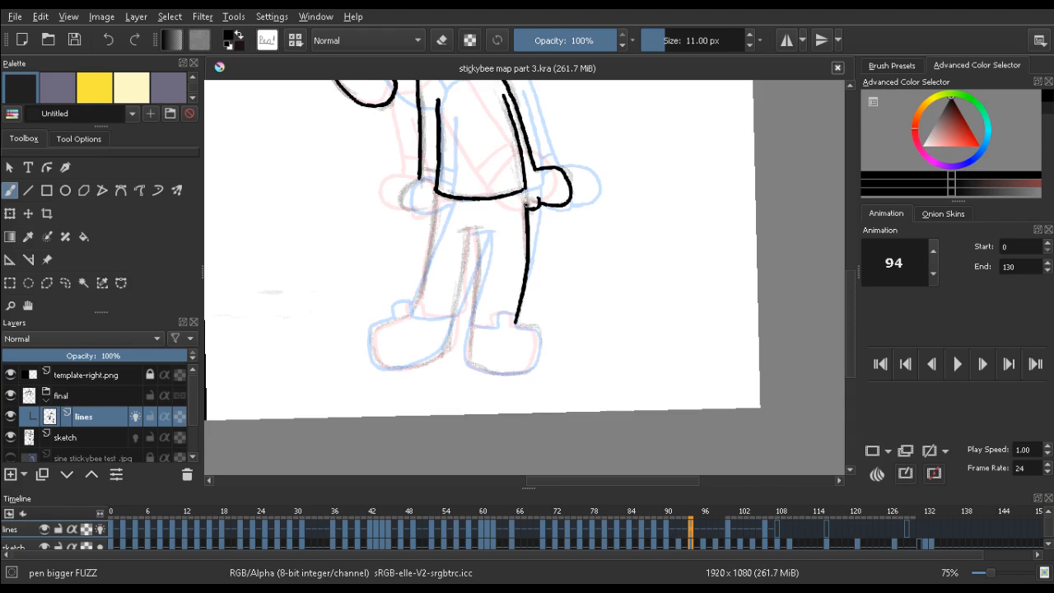
key("comma")
key("period")
key("period")
key("comma")
key("period")
key("comma")
Ink the outer line of the left-hand leg from the shirt hem down to the ankle on frame 94
left_click_drag(439, 192, 424, 275)
key("ctrl+z")
left_click_drag(437, 193, 418, 296)
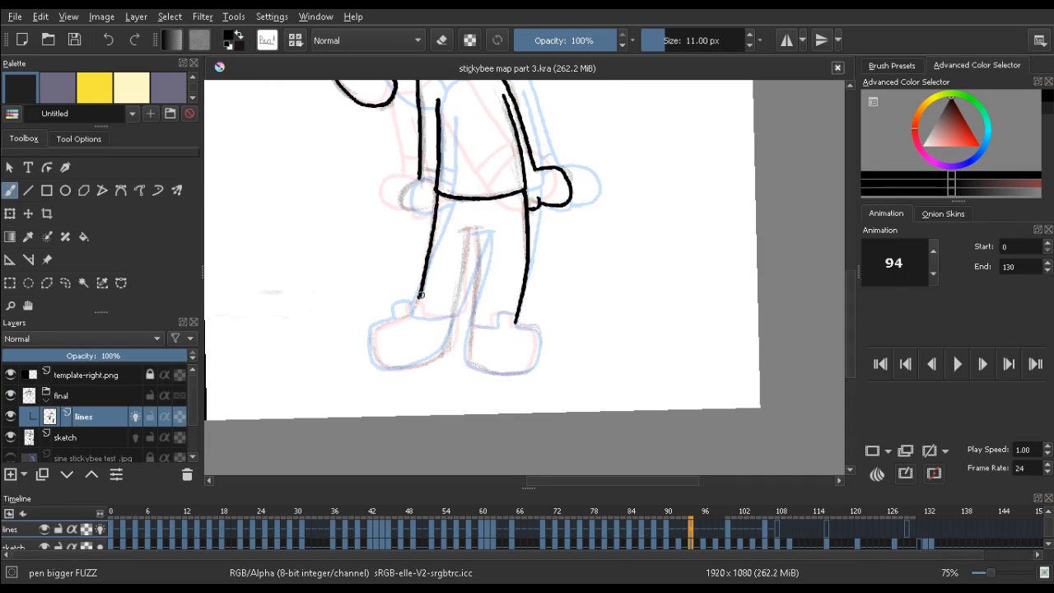
Ink the short crotch line and the inner line of the right-hand leg, using frame 90 as reference
key("comma")
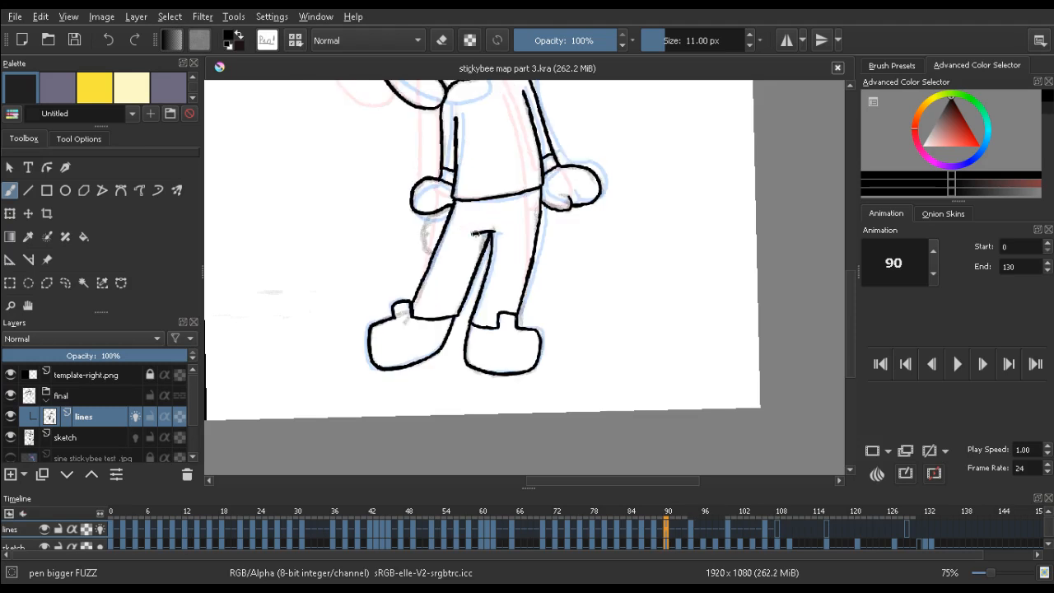
key("period")
mouse_move(463, 233)
left_mouse_down()
mouse_move(489, 230)
mouse_move(475, 289)
left_mouse_up()
key("ctrl+z")
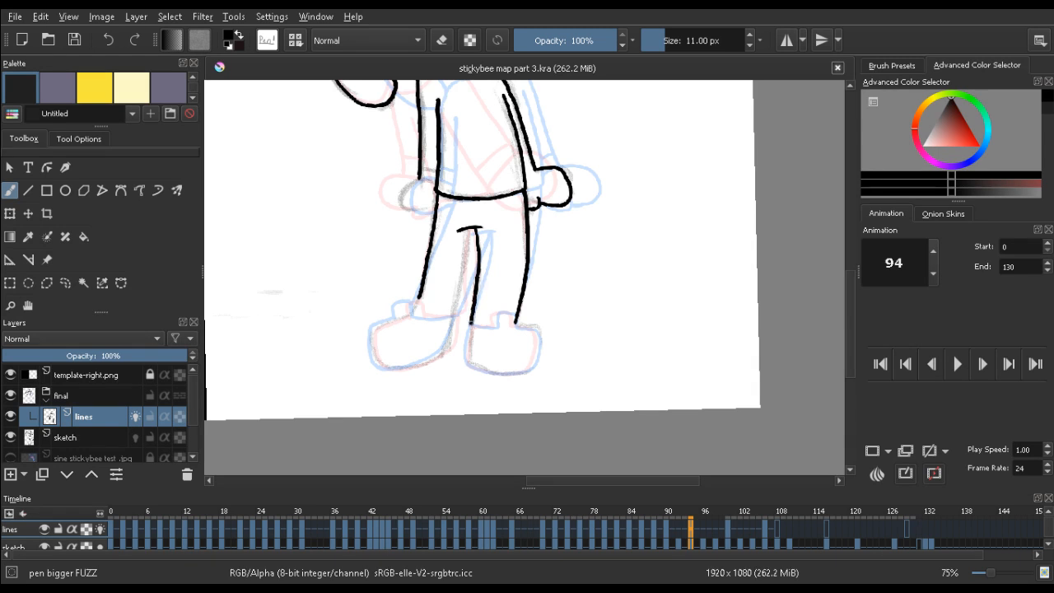
Ink the trouser cuff, ankle tab and outer side of the right-hand shoe on frame 94
key("e")
mouse_move(494, 322)
left_mouse_down()
mouse_move(473, 326)
mouse_move(481, 328)
left_mouse_up()
key("e")
left_click_drag(515, 318, 521, 327)
left_click_drag(537, 334, 535, 363)
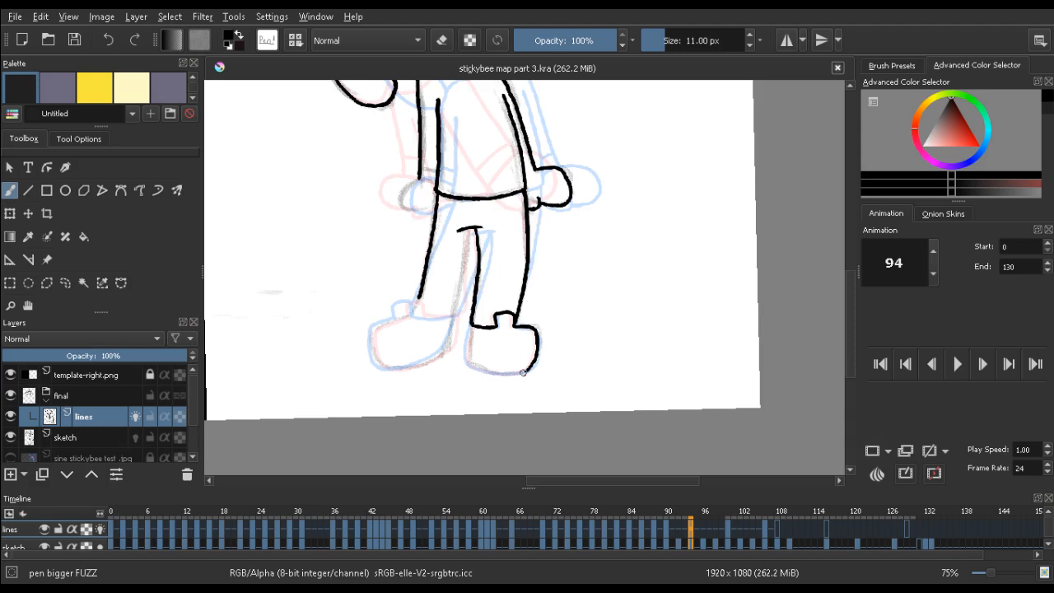
Ink the sole of the right-hand shoe up to its inner side and trim the end of the line
mouse_move(405, 347)
left_mouse_down()
mouse_move(308, 275)
mouse_move(373, 159)
mouse_move(368, 237)
left_mouse_up()
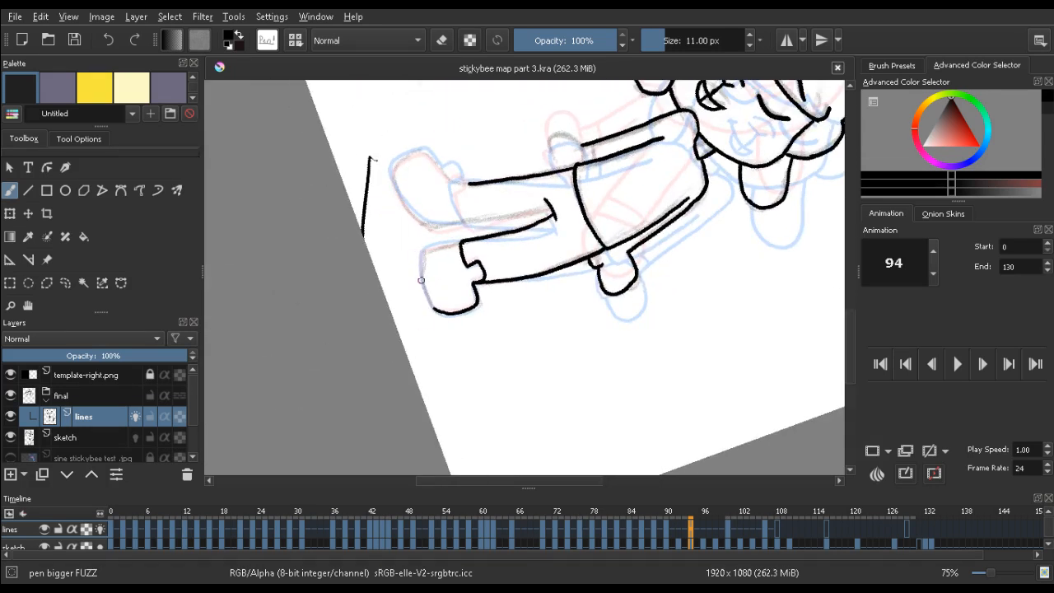
key("ctrl+z")
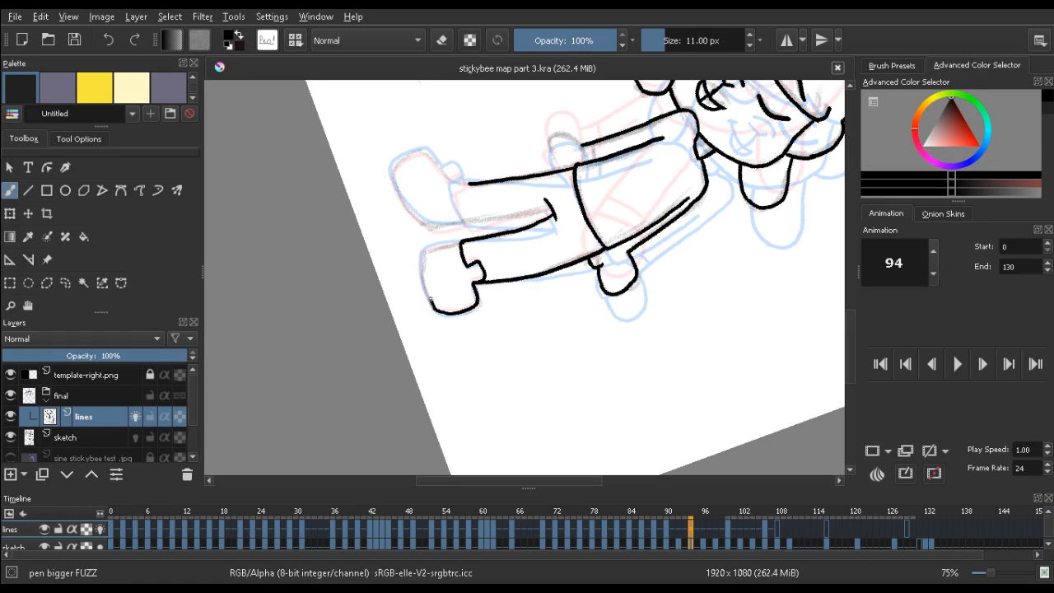
left_click_drag(435, 311, 420, 252)
key("e")
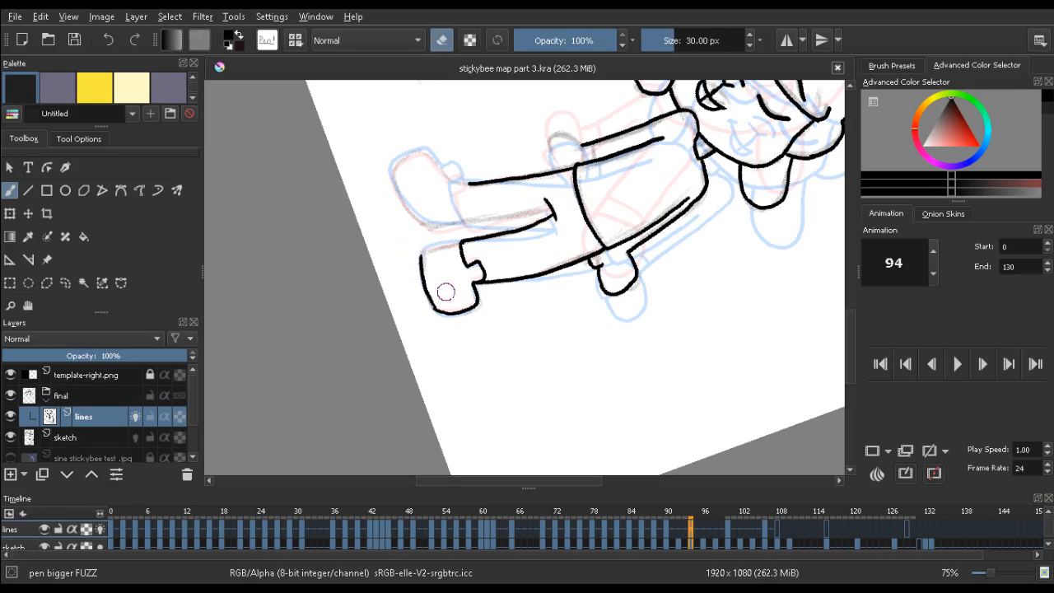
mouse_move(430, 262)
left_mouse_down()
mouse_move(436, 311)
mouse_move(421, 266)
mouse_move(425, 288)
mouse_move(423, 253)
left_mouse_up()
key("e")
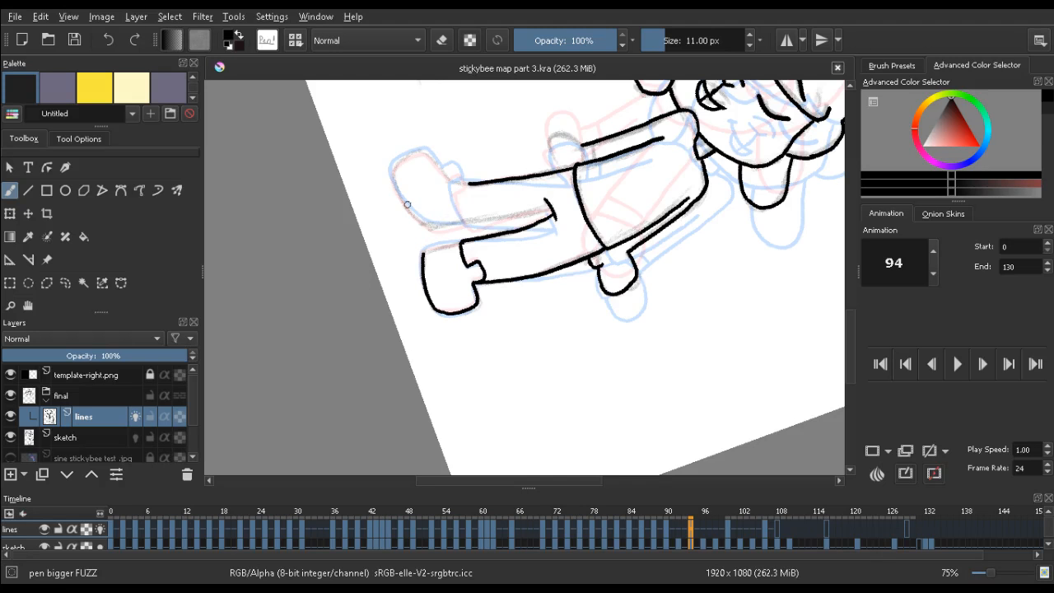
mouse_move(407, 204)
left_mouse_down()
mouse_move(262, 210)
mouse_move(305, 416)
left_mouse_up()
Close the right-hand shoe's inner side, clean up its outline and compare the result with frame 90
key("e")
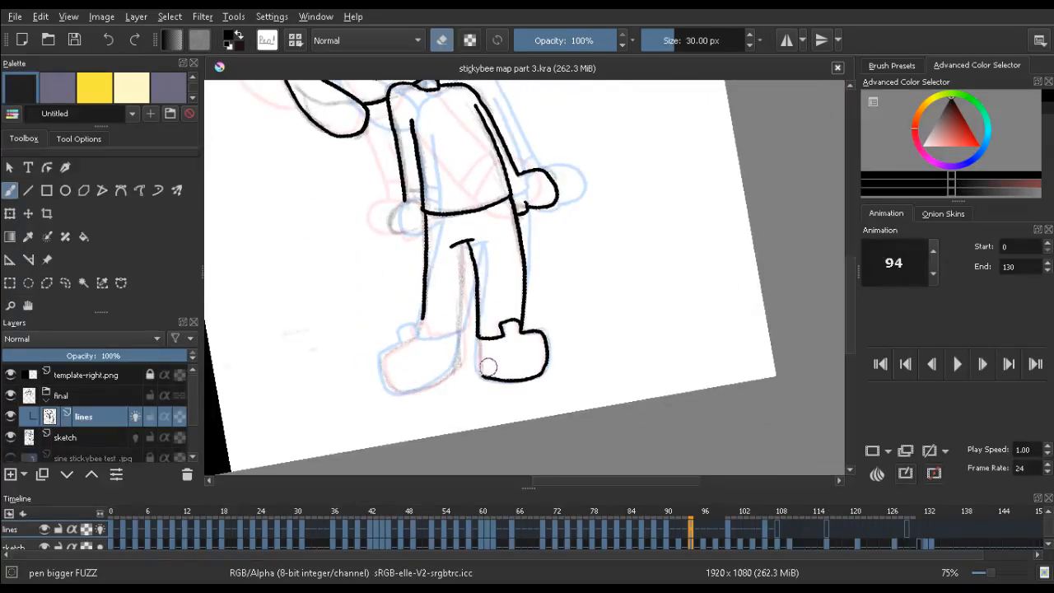
left_click_drag(489, 367, 498, 374)
key("e")
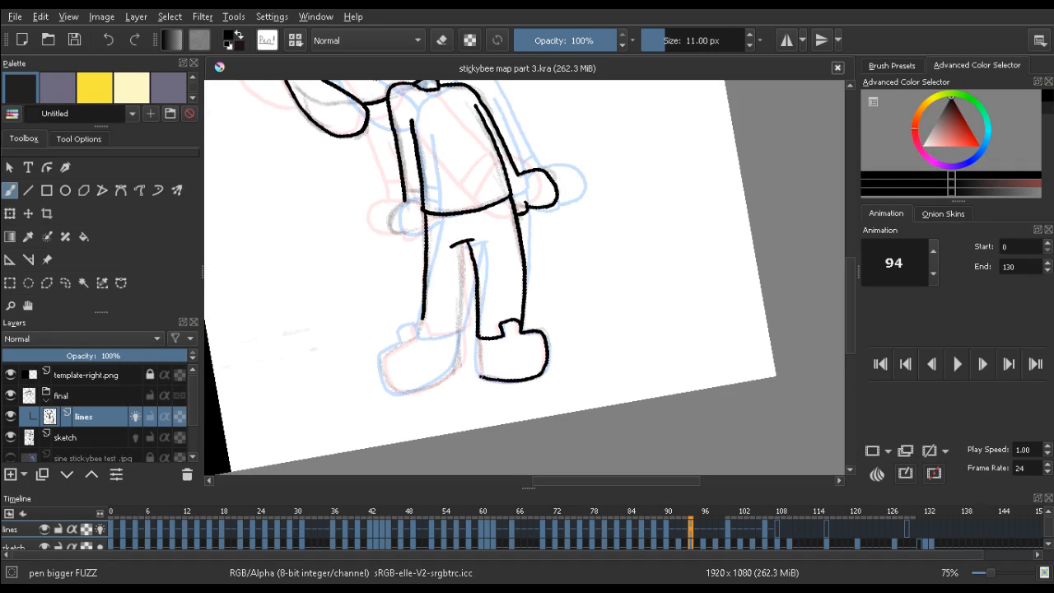
left_click_drag(482, 375, 480, 341)
key("ctrl+z")
key("ctrl+z")
key("e")
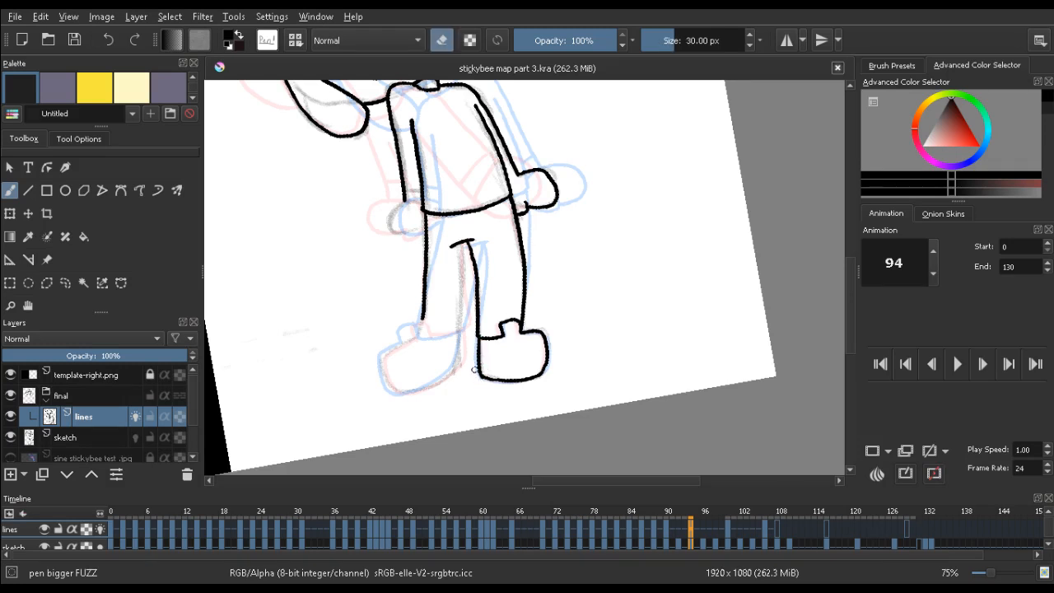
key("e")
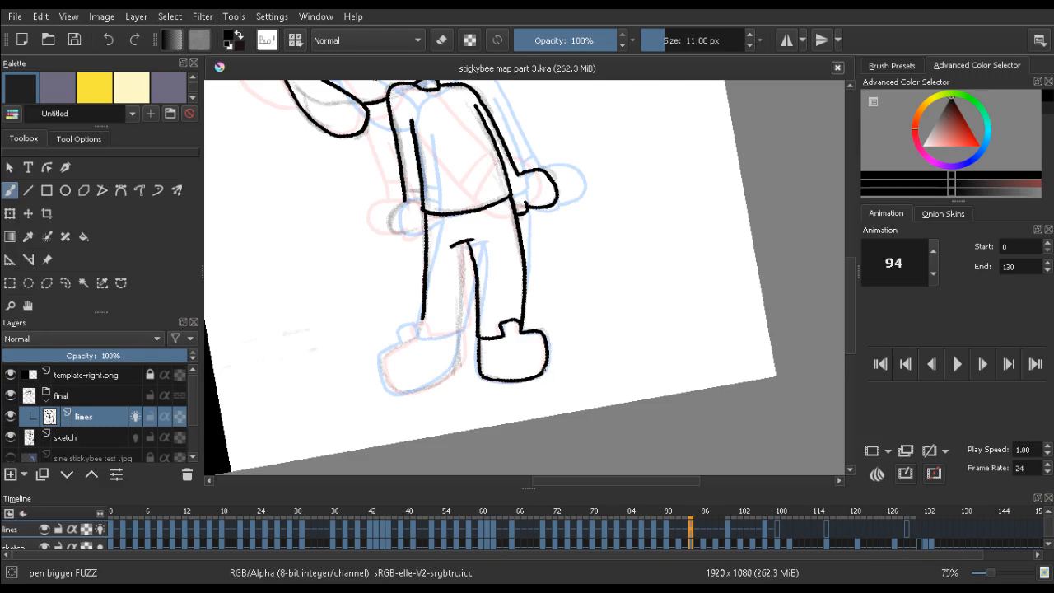
key("e")
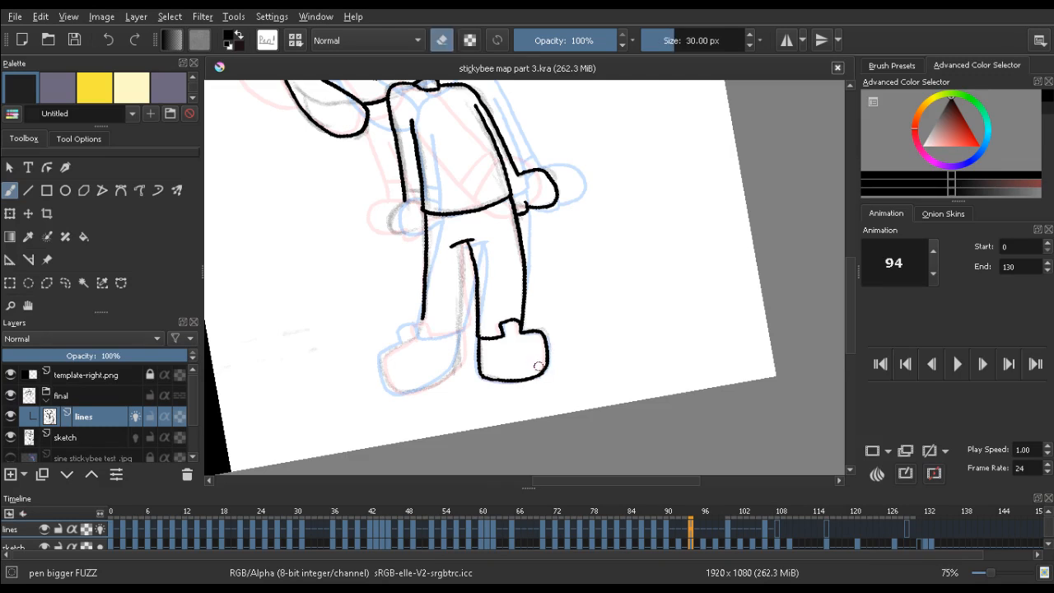
key("e")
key("comma")
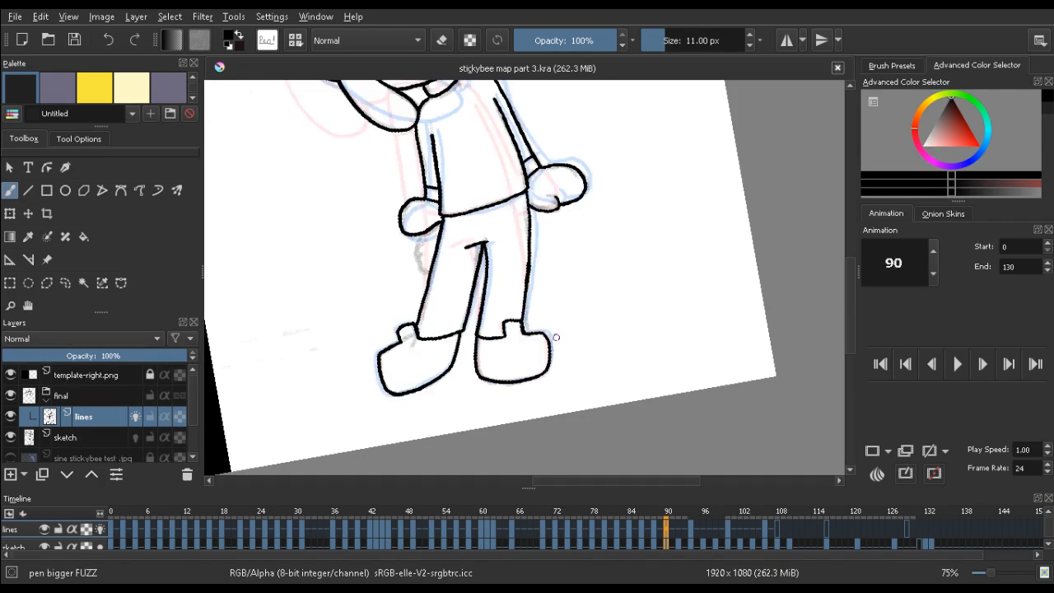
key("period")
key("comma")
key("period")
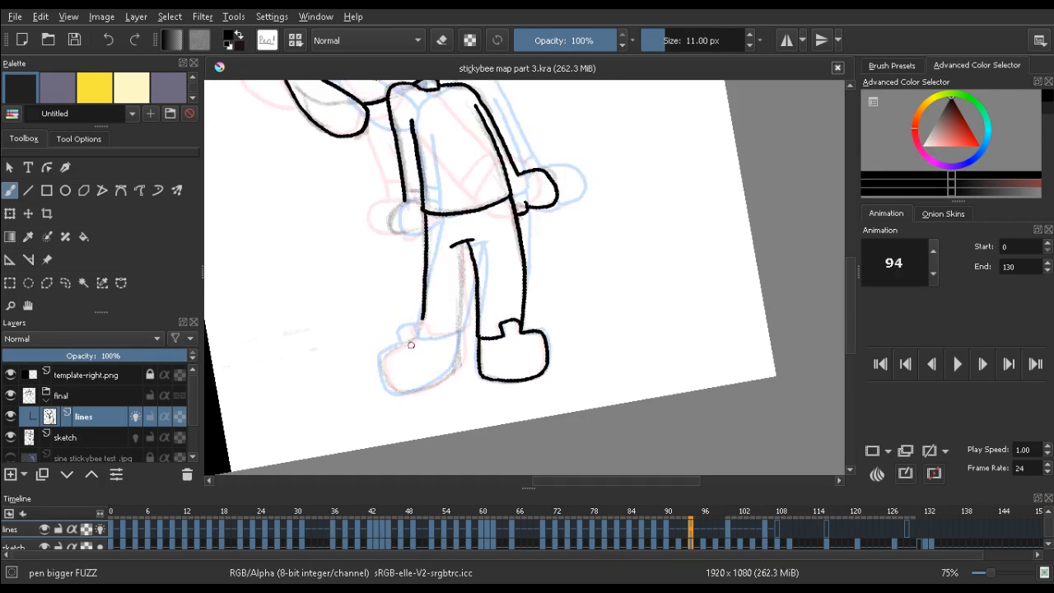
Ink the left-hand shoe's ankle tab, toe and sole on frame 94, redrawing strokes until they fit
mouse_move(410, 340)
left_mouse_down()
mouse_move(424, 323)
mouse_move(407, 326)
left_mouse_up()
key("ctrl+z")
mouse_move(409, 338)
left_mouse_down()
mouse_move(386, 375)
mouse_move(387, 349)
mouse_move(413, 339)
mouse_move(384, 351)
mouse_move(388, 389)
left_mouse_up()
key("ctrl+z")
key("ctrl+z")
left_click_drag(397, 392, 405, 392)
mouse_move(242, 370)
left_mouse_down()
mouse_move(511, 134)
mouse_move(313, 273)
mouse_move(344, 277)
mouse_move(356, 324)
left_mouse_up()
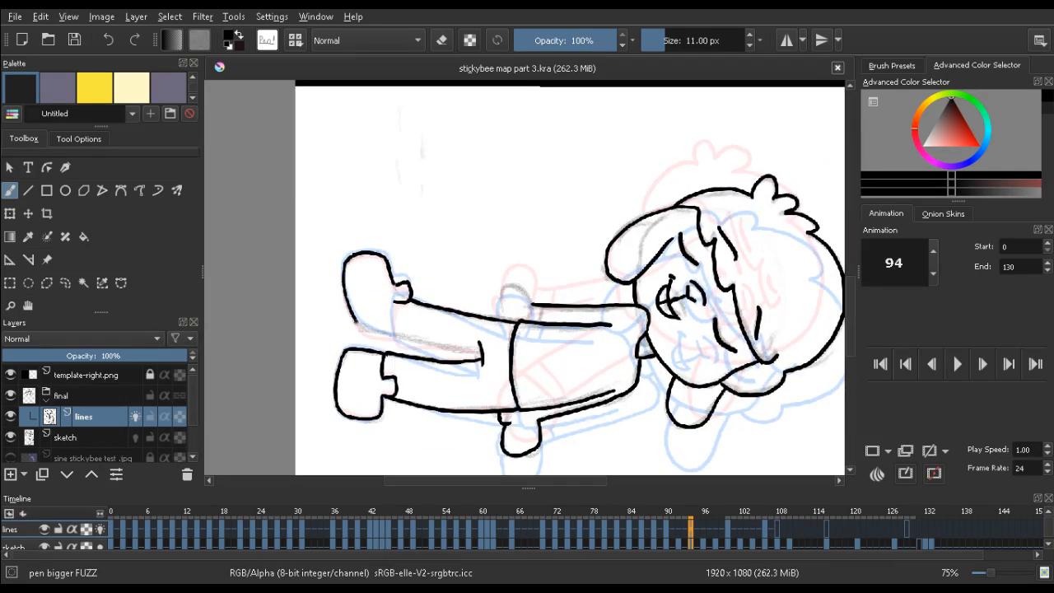
mouse_move(496, 282)
left_mouse_down()
mouse_move(363, 166)
mouse_move(388, 433)
mouse_move(541, 381)
mouse_move(344, 311)
mouse_move(327, 264)
left_mouse_up()
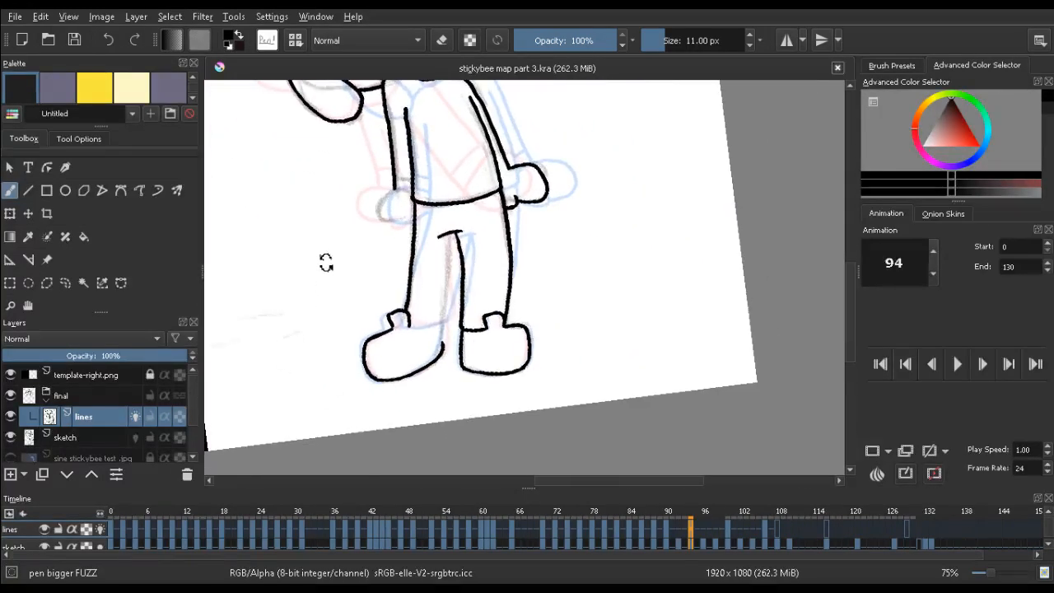
Extend the left-hand shoe's inner side up to the trouser cuff on frame 94
key("e")
key("e")
mouse_move(441, 351)
left_mouse_down()
mouse_move(448, 318)
mouse_move(426, 326)
mouse_move(452, 316)
left_mouse_up()
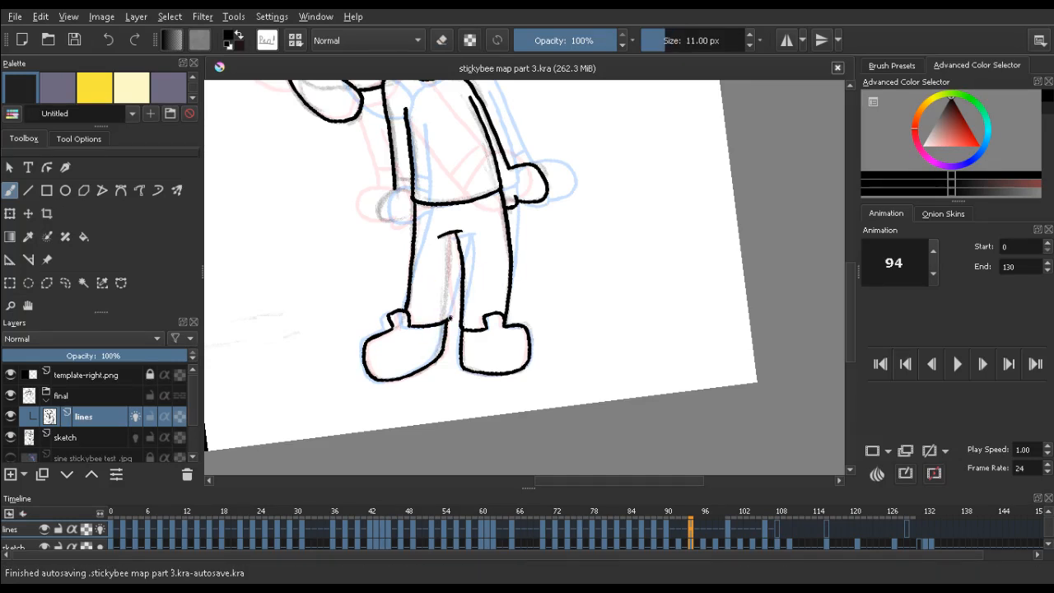
key("Left")
key("Right")
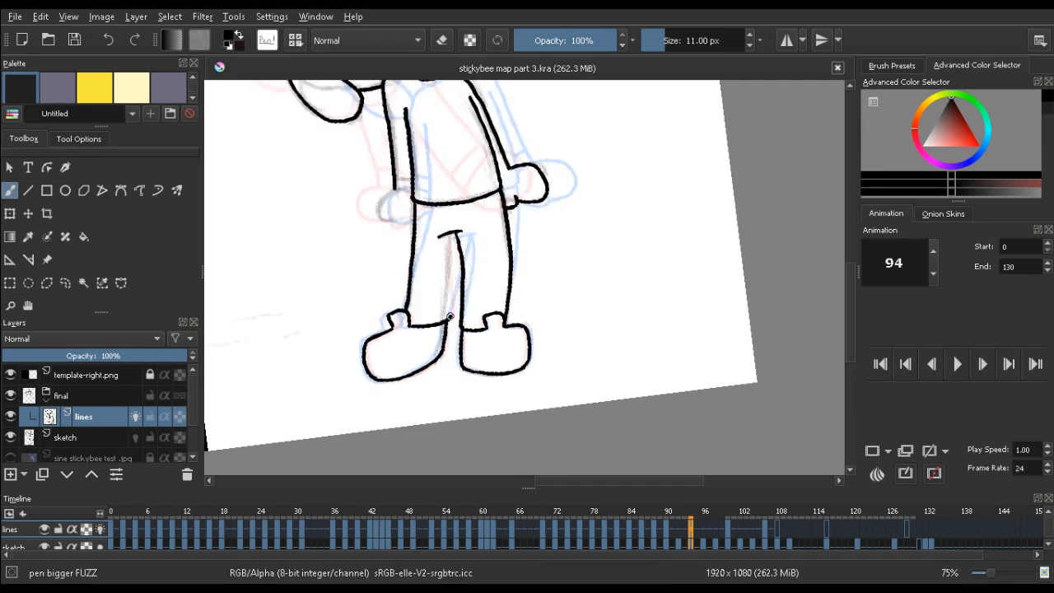
Ink the inner line of the left-hand leg up to the crotch and compare the legs with adjacent frames
key("e")
key("e")
left_click_drag(452, 265, 451, 236)
key(".")
key("e")
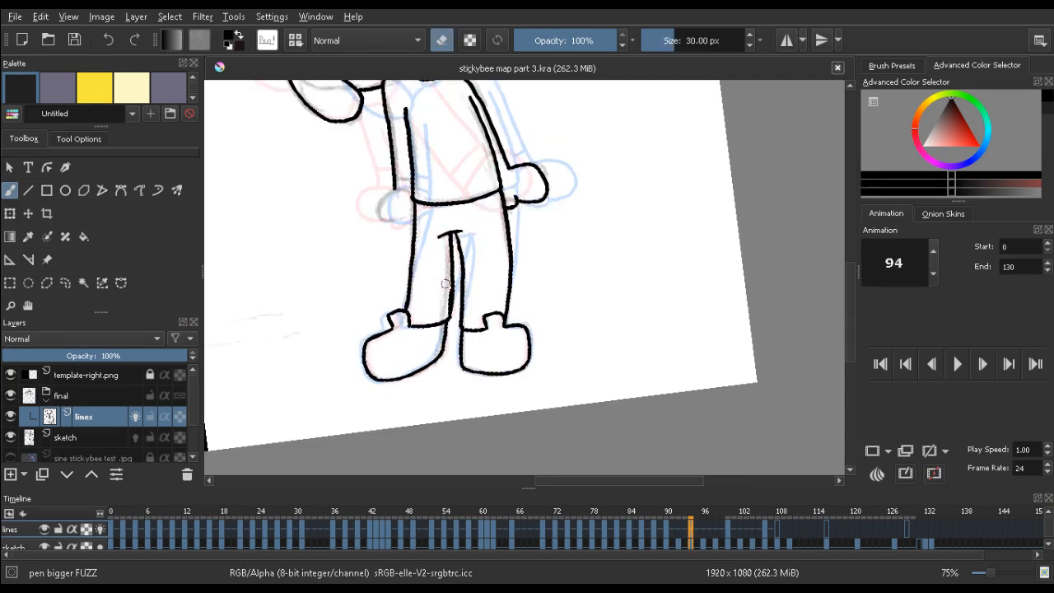
key("e")
key(".")
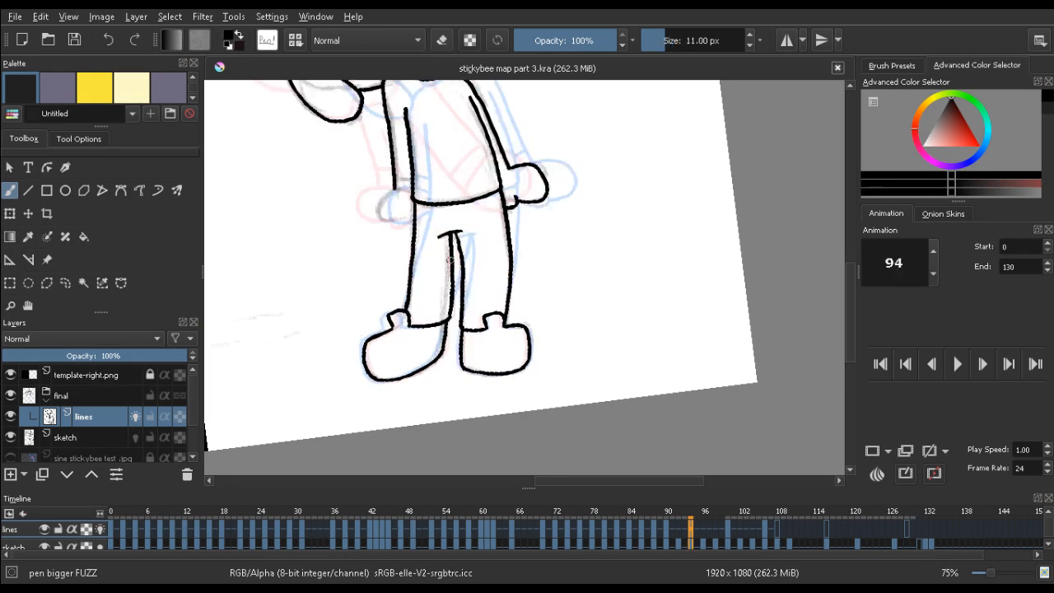
key(".")
key("comma")
key("period")
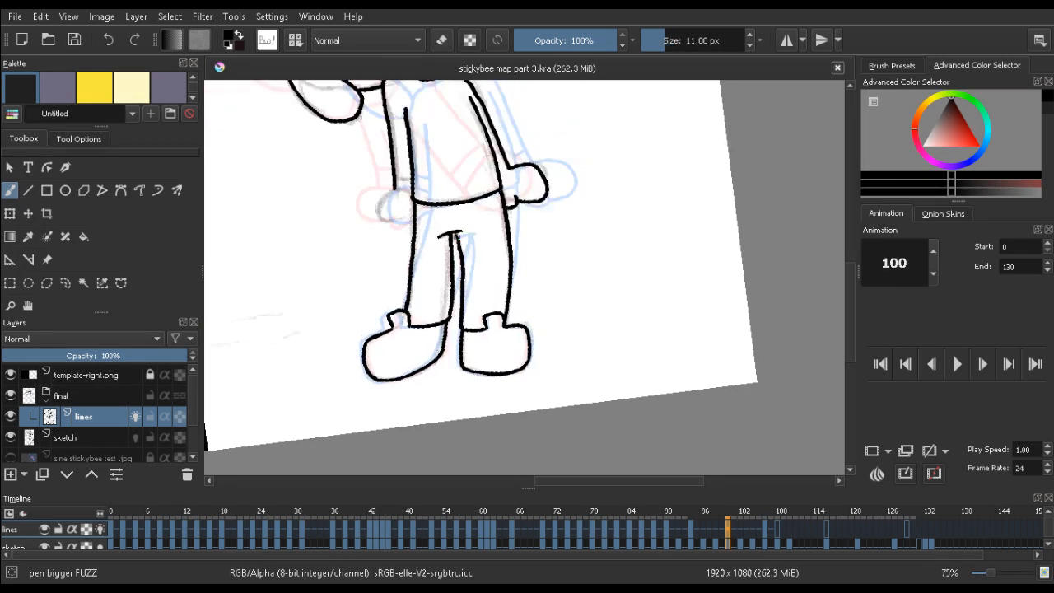
key("e")
key("e")
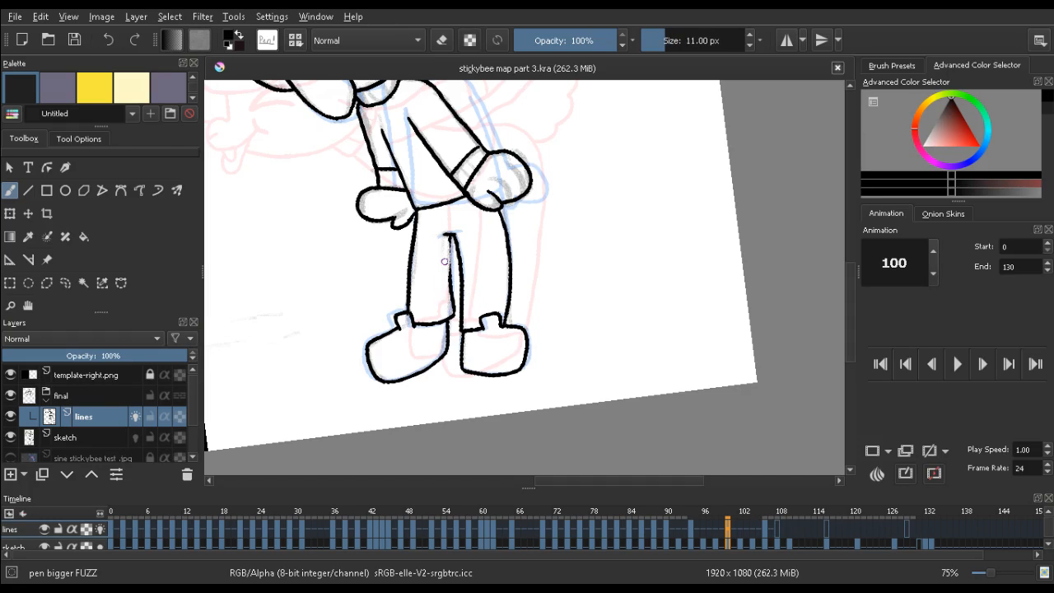
mouse_move(451, 277)
left_mouse_down()
mouse_move(449, 238)
mouse_move(444, 303)
mouse_move(450, 237)
left_mouse_up()
key("ctrl+z")
key("e")
key("e")
key("ctrl+z")
mouse_move(451, 299)
left_mouse_down()
mouse_move(451, 238)
mouse_move(452, 298)
left_mouse_up()
key("ctrl+z")
On frame 104, ink the rounded muzzle and the smiling mouth line over the sketched face
key("alt+period")
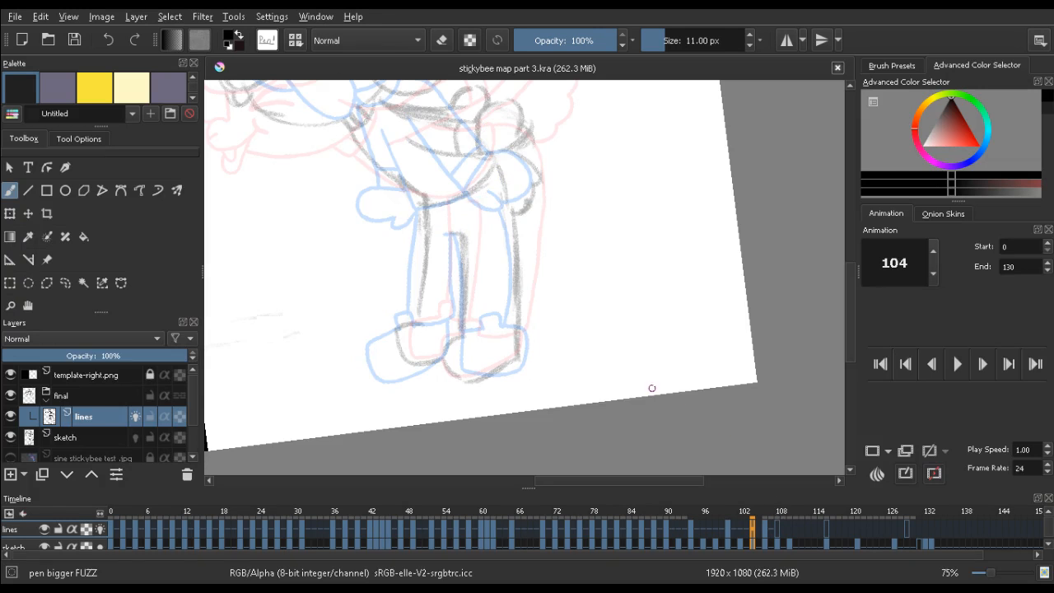
mouse_move(412, 195)
left_mouse_down()
mouse_move(376, 243)
mouse_move(334, 197)
mouse_move(338, 186)
mouse_move(357, 189)
left_mouse_up()
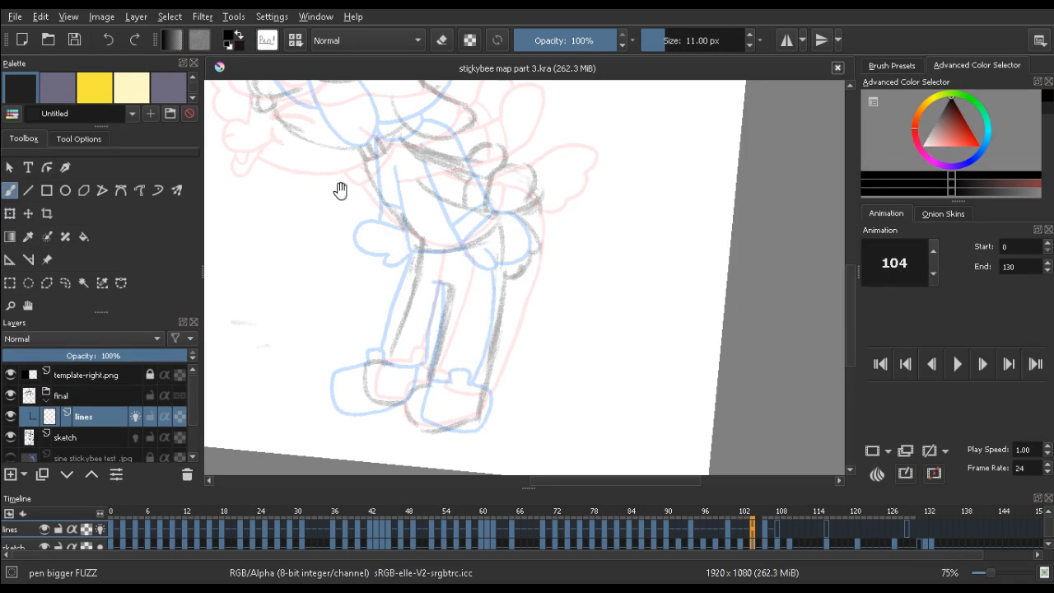
left_click_drag(341, 189, 391, 266)
mouse_move(276, 180)
left_mouse_down()
mouse_move(284, 169)
mouse_move(258, 157)
mouse_move(293, 214)
left_mouse_up()
key("ctrl+z")
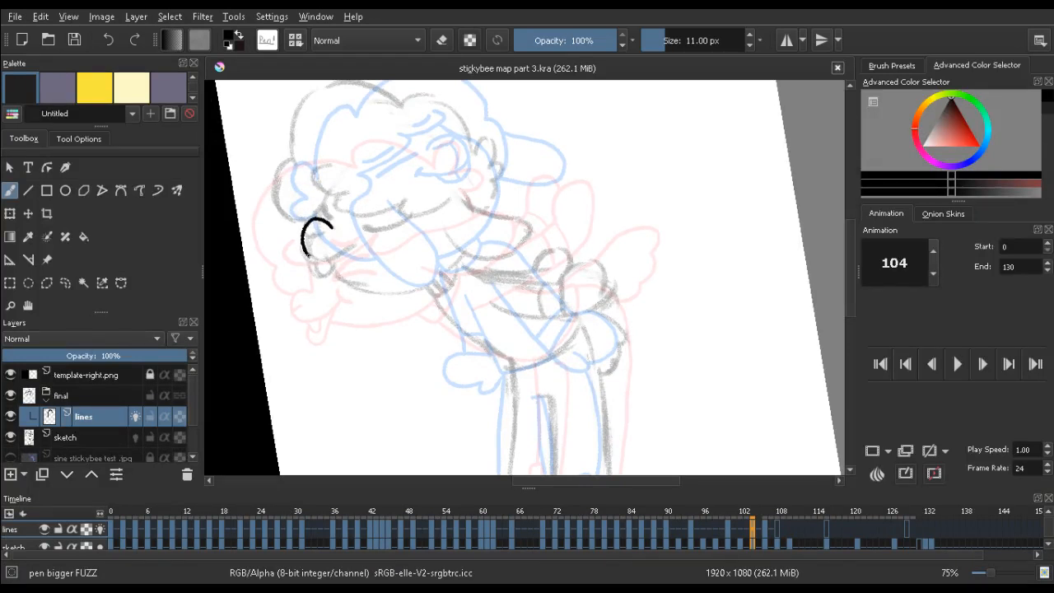
key("ctrl+z")
mouse_move(319, 219)
left_mouse_down()
mouse_move(315, 259)
mouse_move(318, 219)
mouse_move(303, 243)
mouse_move(319, 258)
mouse_move(361, 238)
left_mouse_up()
key("ctrl+z")
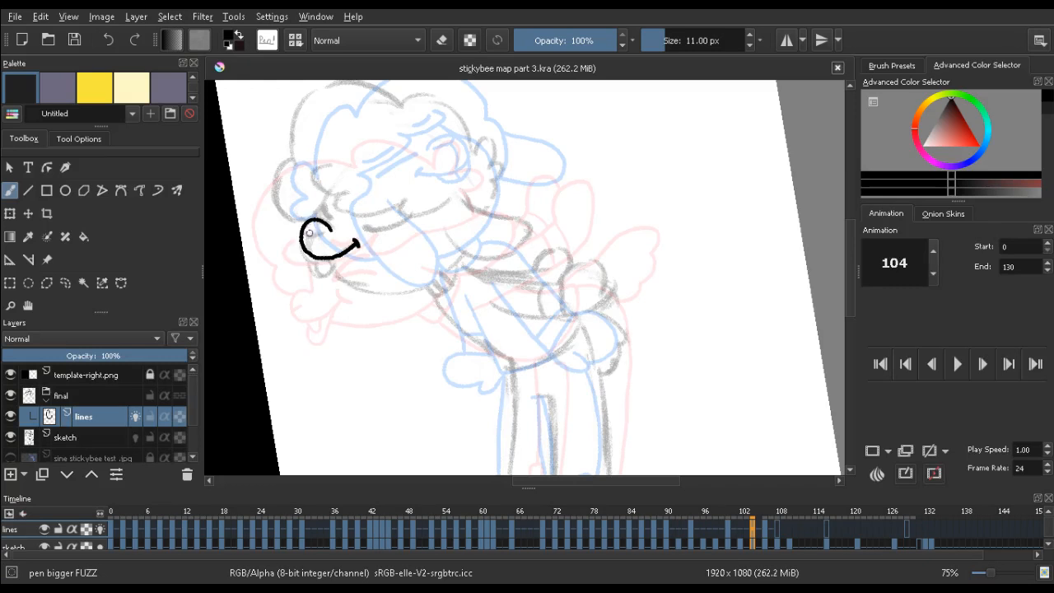
Ink the nose details, the tongue under the mouth and the closed eye on frame 104
left_click_drag(307, 235, 330, 237)
left_click_drag(316, 265, 335, 257)
mouse_move(326, 201)
left_mouse_down()
mouse_move(331, 219)
mouse_move(409, 227)
left_mouse_up()
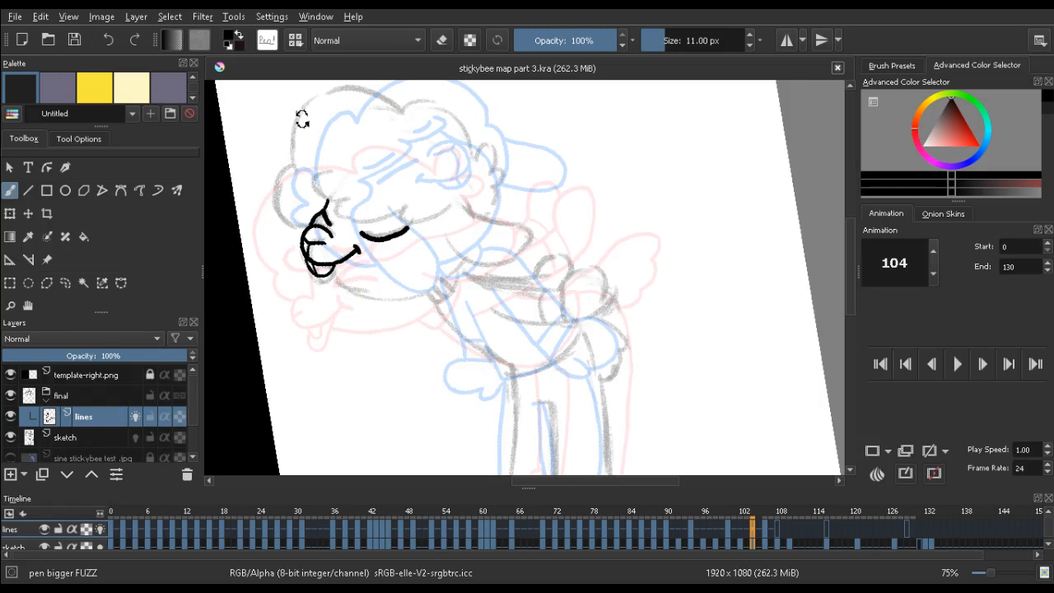
Ink the jaw line from the neck up to the mouth on frame 104
left_click_drag(348, 215, 562, 97)
left_click_drag(431, 205, 366, 310)
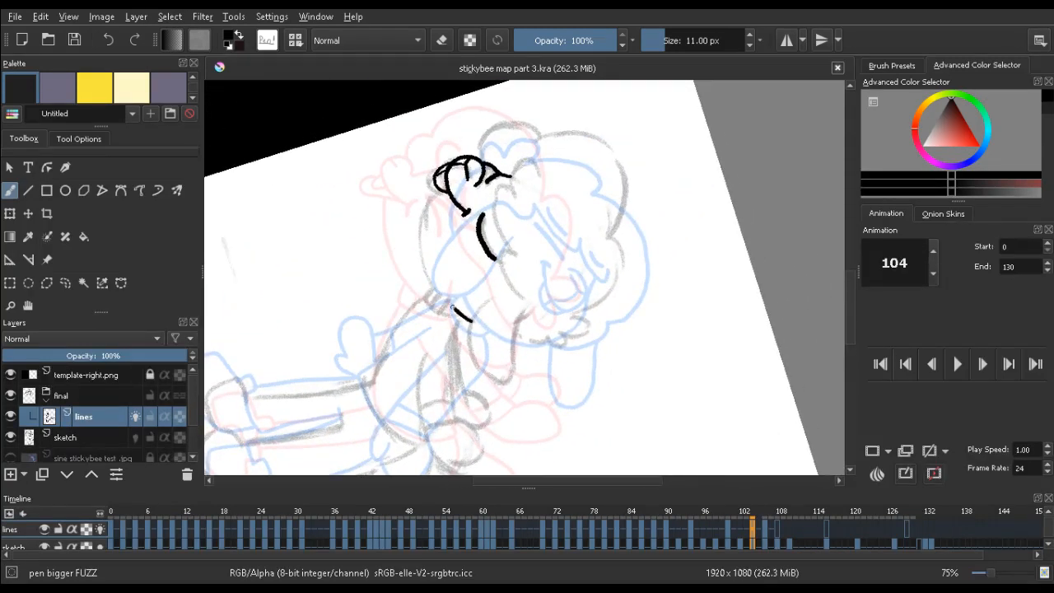
key("ctrl+z")
mouse_move(472, 324)
left_mouse_down()
mouse_move(429, 276)
mouse_move(419, 233)
mouse_move(434, 190)
left_mouse_up()
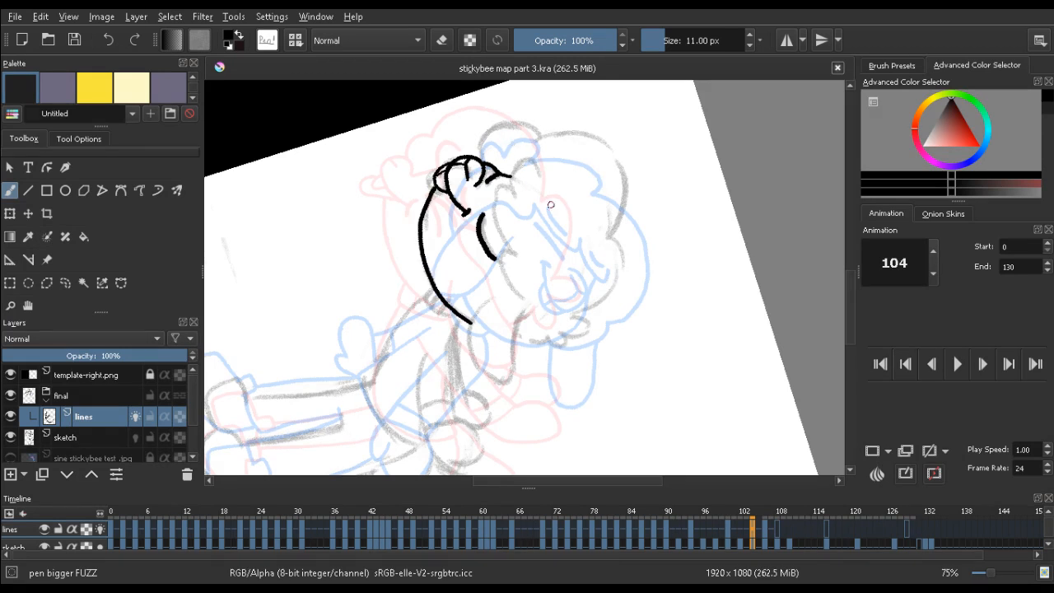
Redraw the jaw line on frame 104 as one smooth curve from the tongue to the neck
mouse_move(551, 148)
left_mouse_down()
mouse_move(285, 299)
mouse_move(379, 78)
mouse_move(401, 65)
left_mouse_up()
key("ctrl+z")
left_click_drag(337, 305, 353, 216)
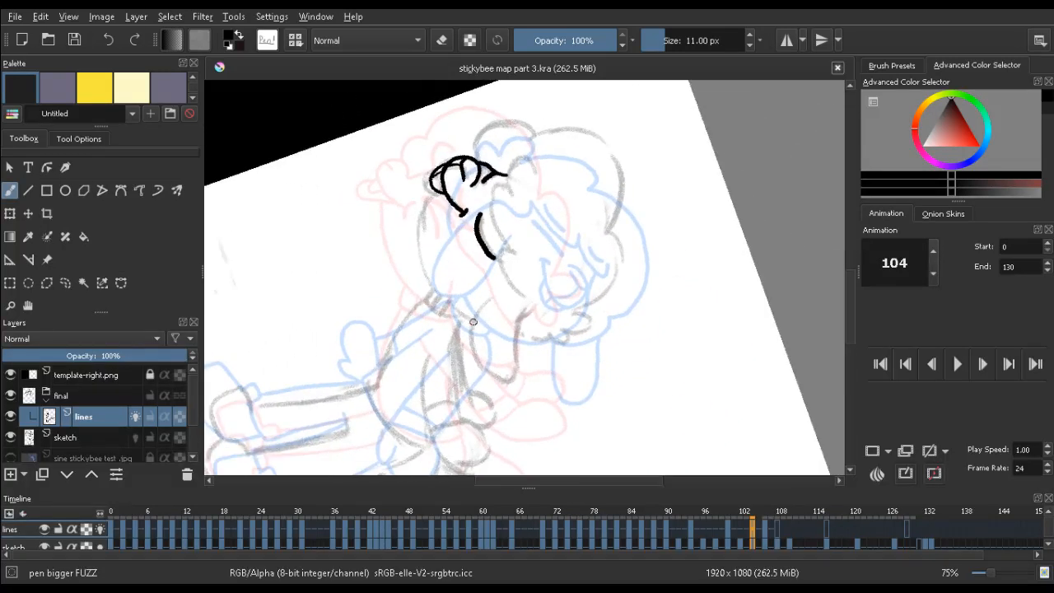
mouse_move(466, 318)
left_mouse_down()
mouse_move(437, 296)
mouse_move(466, 318)
mouse_move(434, 290)
mouse_move(420, 252)
mouse_move(421, 211)
mouse_move(439, 184)
left_mouse_up()
key("ctrl+z")
key("ctrl+z")
mouse_move(461, 110)
left_mouse_down()
mouse_move(313, 330)
mouse_move(323, 310)
left_mouse_up()
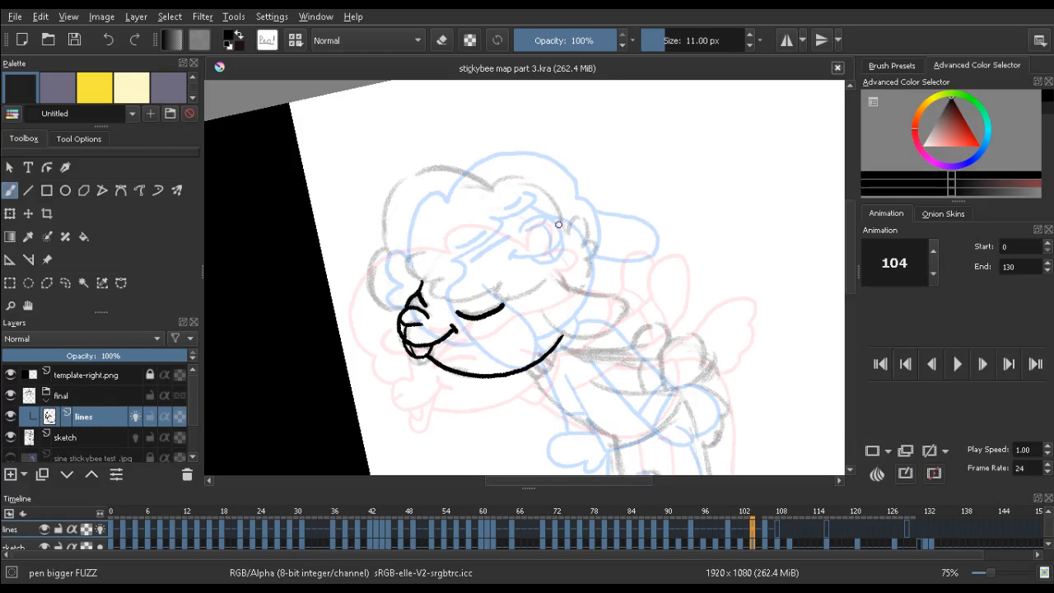
Ink the top outline of the fluffy hair over the sketch as two rounded bumps and clean up the line
mouse_move(564, 228)
left_mouse_down()
mouse_move(537, 185)
mouse_move(511, 173)
mouse_move(493, 181)
mouse_move(421, 168)
mouse_move(389, 196)
mouse_move(386, 236)
mouse_move(386, 199)
left_mouse_up()
key("ctrl+z")
key("e")
key("e")
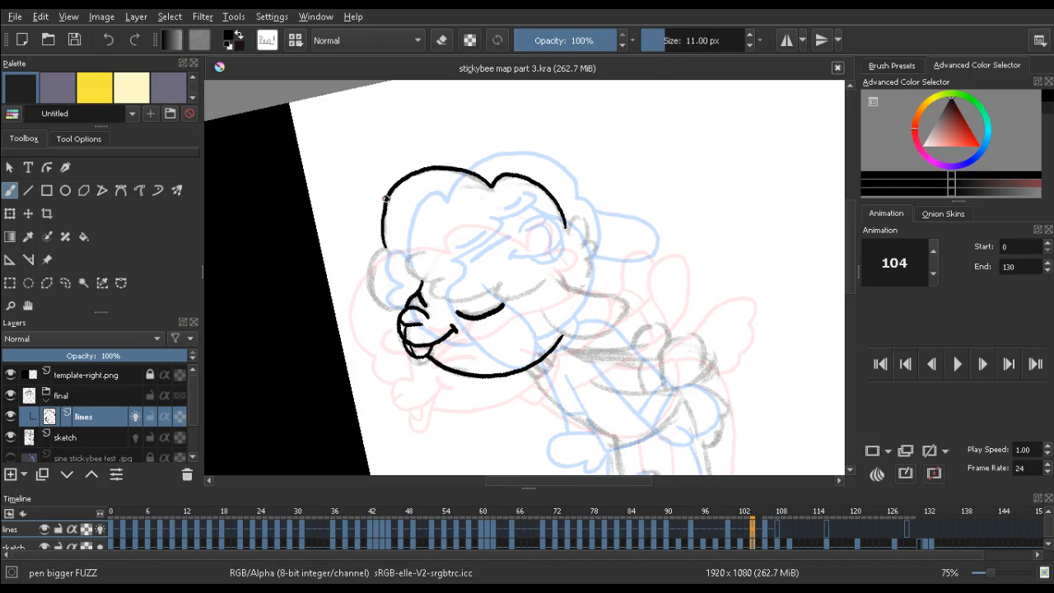
Ink the rounded front curl of hair down to the muzzle and compare it with the neighbouring frame
mouse_move(374, 250)
left_mouse_down()
mouse_move(370, 294)
mouse_move(390, 313)
left_mouse_up()
key("ctrl+z")
mouse_move(384, 248)
left_mouse_down()
mouse_move(365, 274)
mouse_move(376, 302)
left_mouse_up()
mouse_move(392, 245)
left_mouse_down()
mouse_move(367, 225)
mouse_move(316, 216)
mouse_move(338, 212)
left_mouse_up()
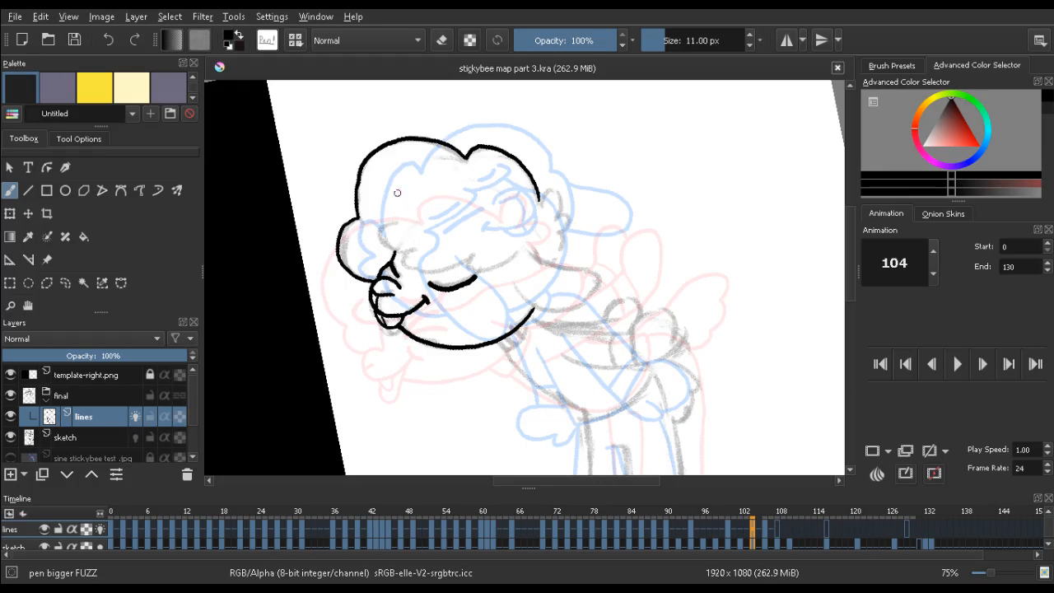
key("Left")
key("Right")
Ink the scalloped fringe across the forehead above the closed eye and trim its end near the ear
left_click_drag(349, 290, 463, 274)
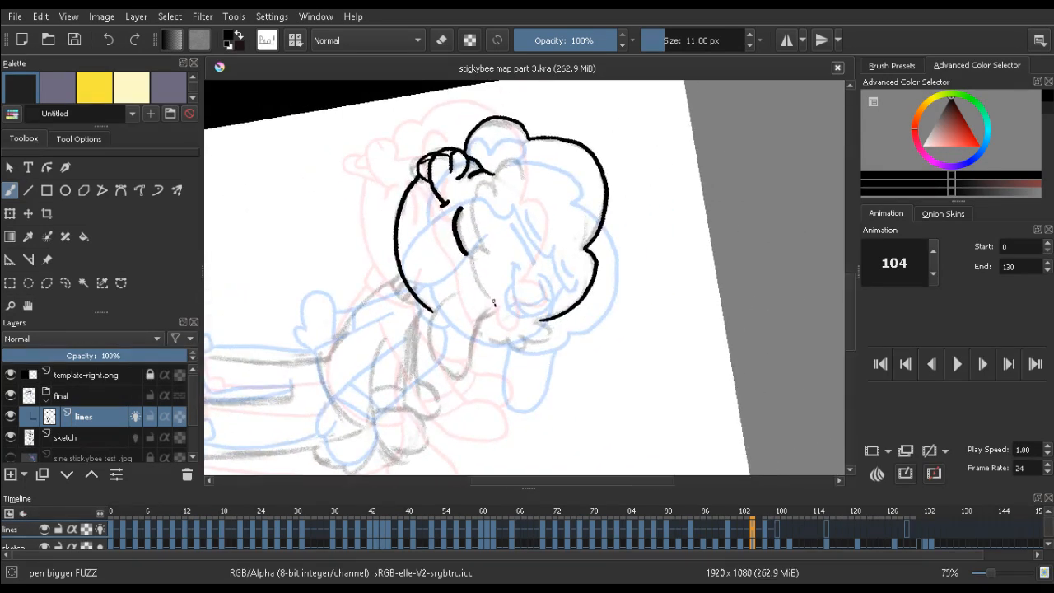
mouse_move(493, 301)
left_mouse_down()
mouse_move(470, 262)
mouse_move(474, 190)
mouse_move(498, 162)
left_mouse_up()
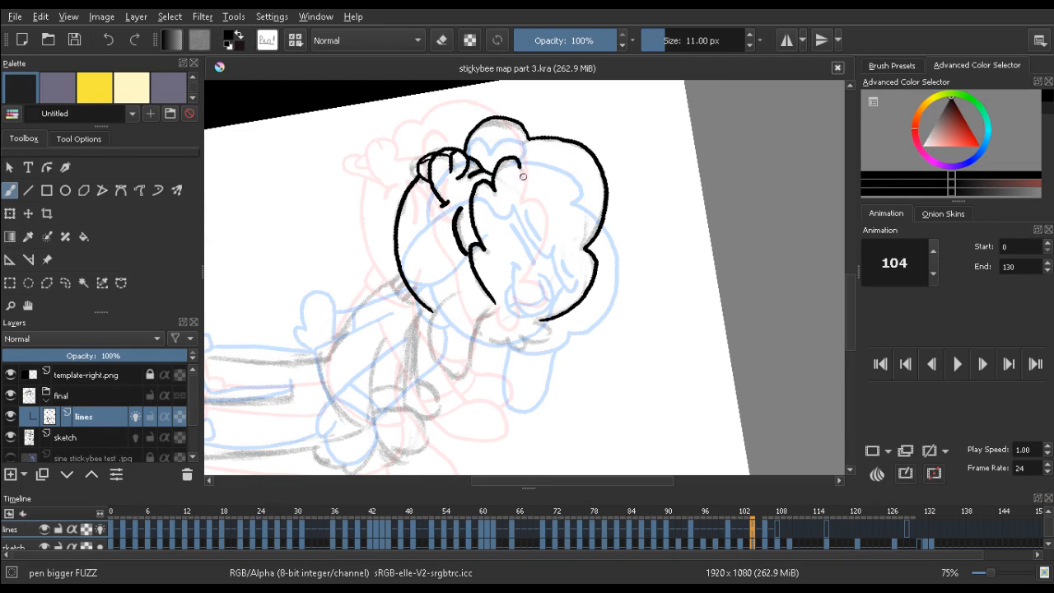
mouse_move(652, 261)
left_mouse_down()
mouse_move(443, 149)
mouse_move(416, 228)
mouse_move(376, 154)
mouse_move(533, 224)
left_mouse_up()
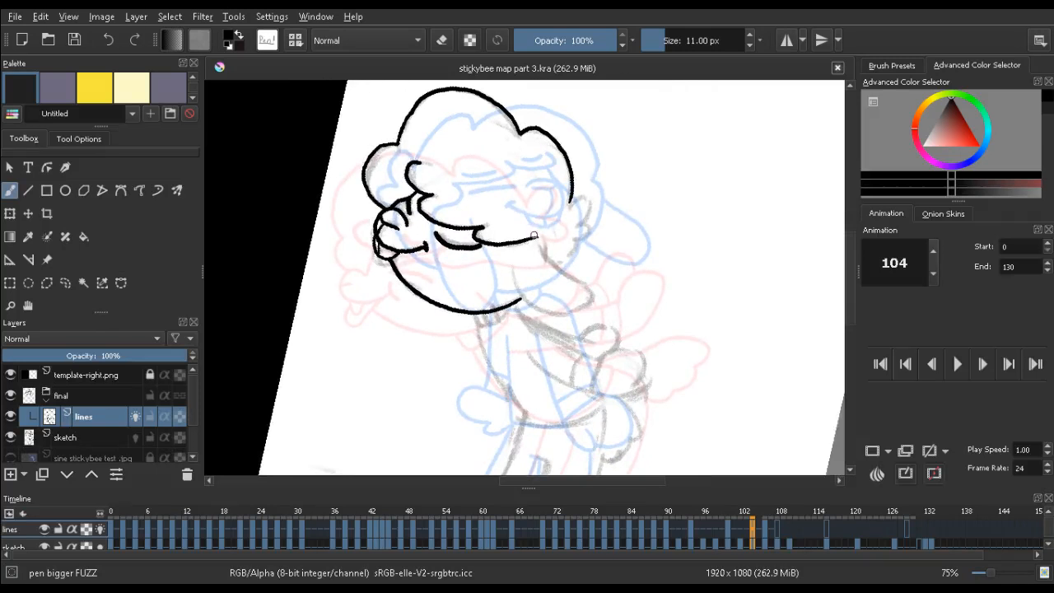
key("e")
left_click(540, 236)
key("e")
Ink the drooping ear outline from the fringe around its tip to the cheek and clean up the joins
left_click_drag(543, 248, 588, 286)
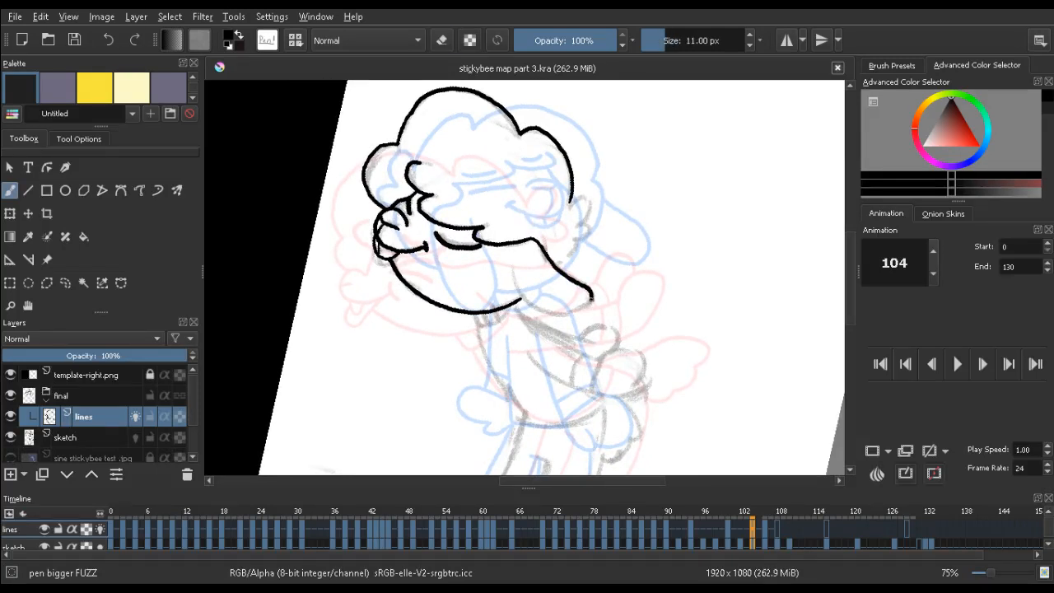
mouse_move(454, 299)
left_mouse_down()
mouse_move(400, 188)
mouse_move(525, 346)
mouse_move(510, 332)
mouse_move(499, 284)
mouse_move(526, 257)
left_mouse_up()
key("e")
key("e")
Ink the small curls at the back of the head and the hair line down to the ear
mouse_move(646, 190)
left_mouse_down()
mouse_move(557, 125)
mouse_move(378, 205)
mouse_move(502, 140)
left_mouse_up()
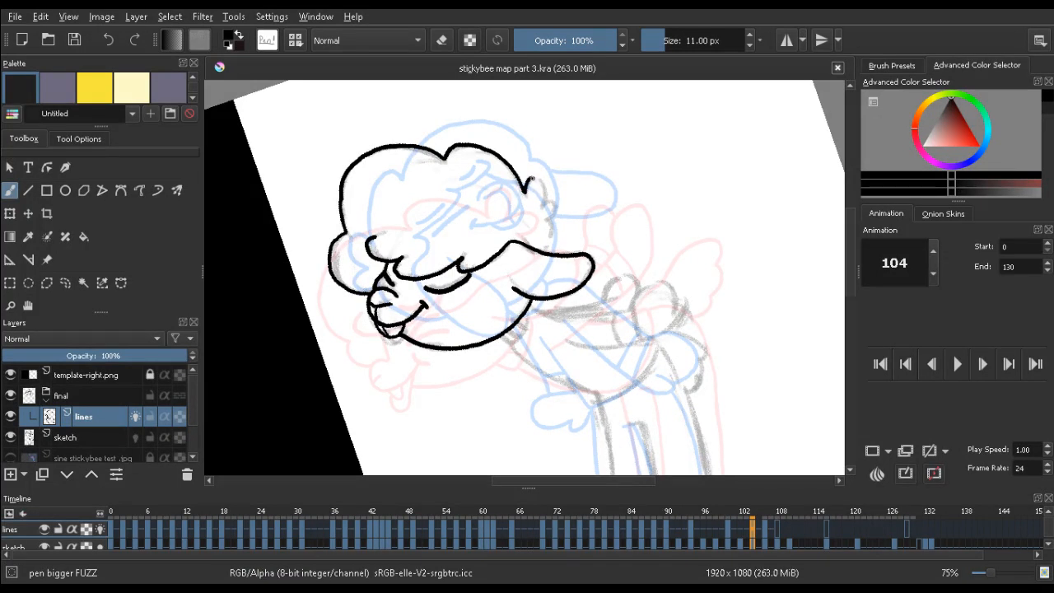
key("ctrl+z")
left_click_drag(542, 188, 546, 210)
left_click_drag(549, 218, 554, 251)
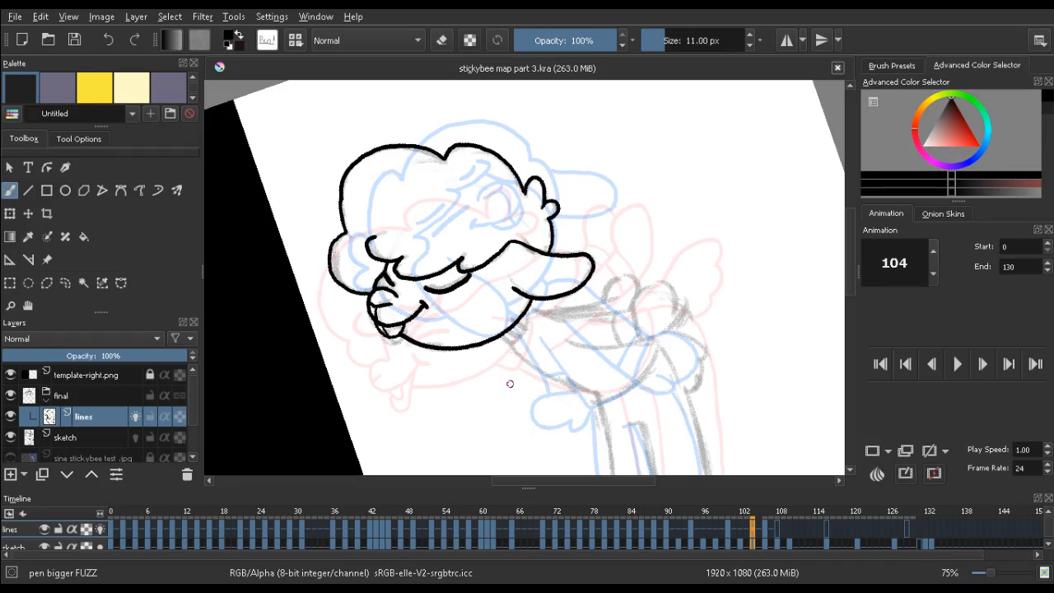
Ink the collar beneath the jaw and compare it with the previous frame
mouse_move(447, 301)
left_mouse_down()
mouse_move(387, 272)
mouse_move(364, 234)
mouse_move(358, 136)
mouse_move(393, 154)
left_mouse_up()
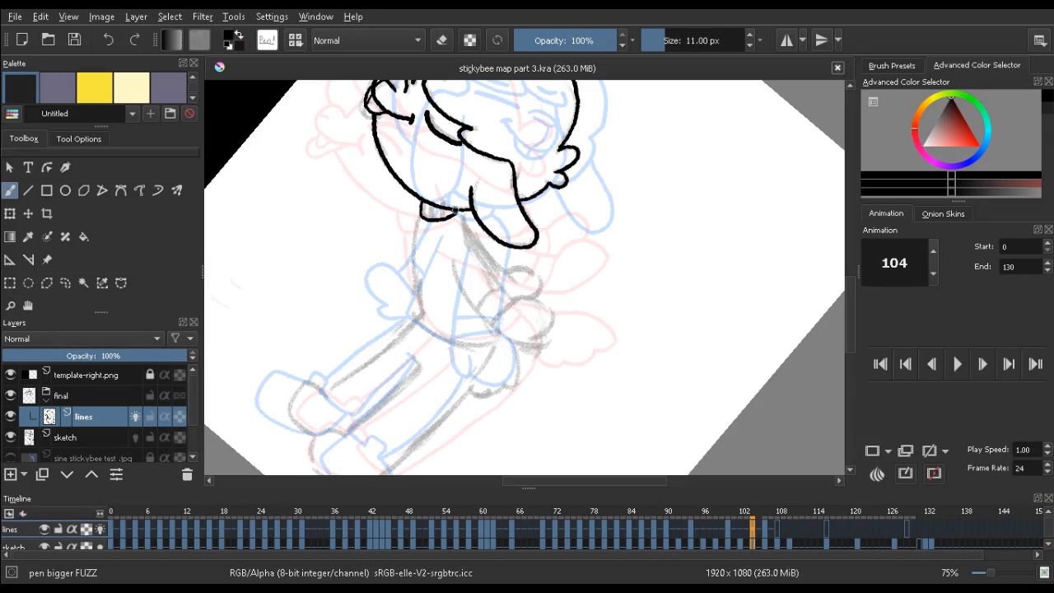
key("comma")
key("period")
key("comma")
key("period")
Ink the near arm reaching backwards with its rounded hand, and the stripes on the collar
left_click_drag(458, 215, 490, 260)
key("ctrl+z")
mouse_move(455, 217)
left_mouse_down()
mouse_move(516, 298)
mouse_move(549, 308)
mouse_move(550, 337)
mouse_move(512, 339)
mouse_move(497, 323)
mouse_move(497, 332)
mouse_move(451, 254)
left_mouse_up()
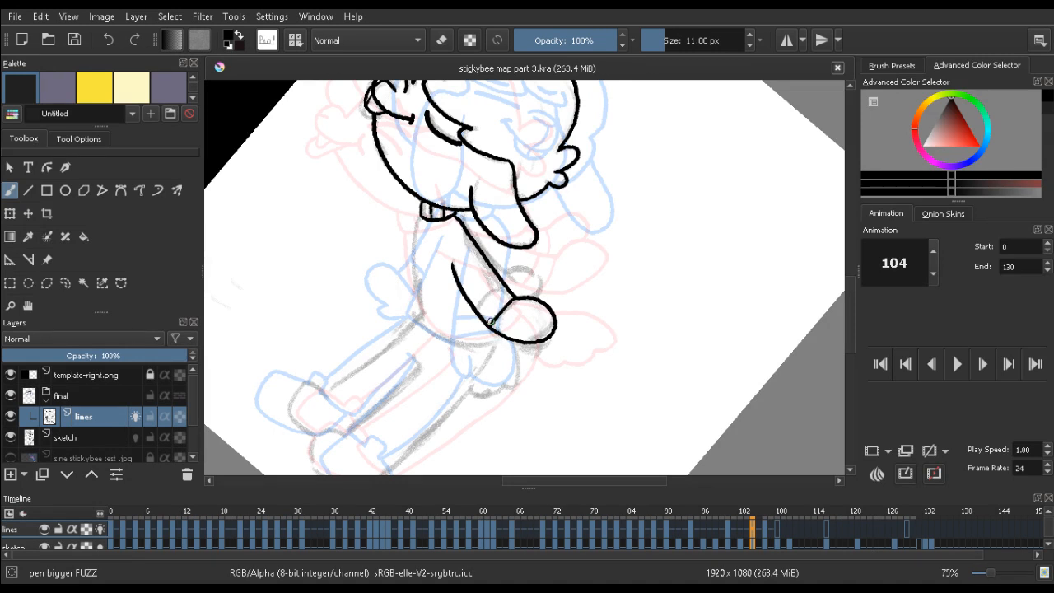
left_click_drag(667, 215, 640, 172)
mouse_move(414, 278)
left_mouse_down()
mouse_move(410, 248)
mouse_move(332, 203)
left_mouse_up()
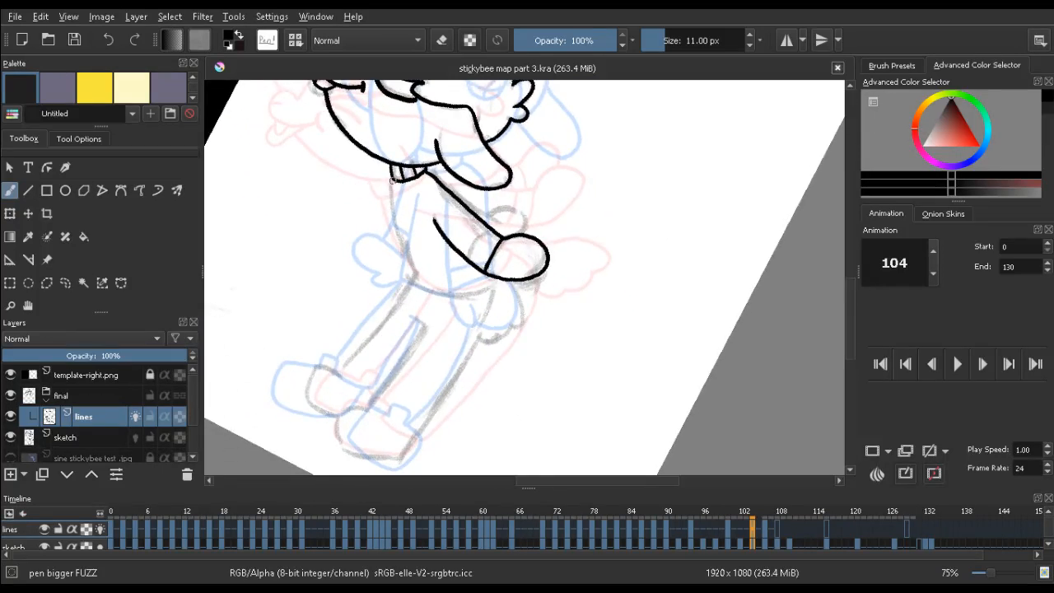
Ink the front line of the torso from the collar down to the waist and clean up its end
left_click_drag(389, 188, 394, 221)
key("ctrl+z")
left_click_drag(391, 175, 413, 267)
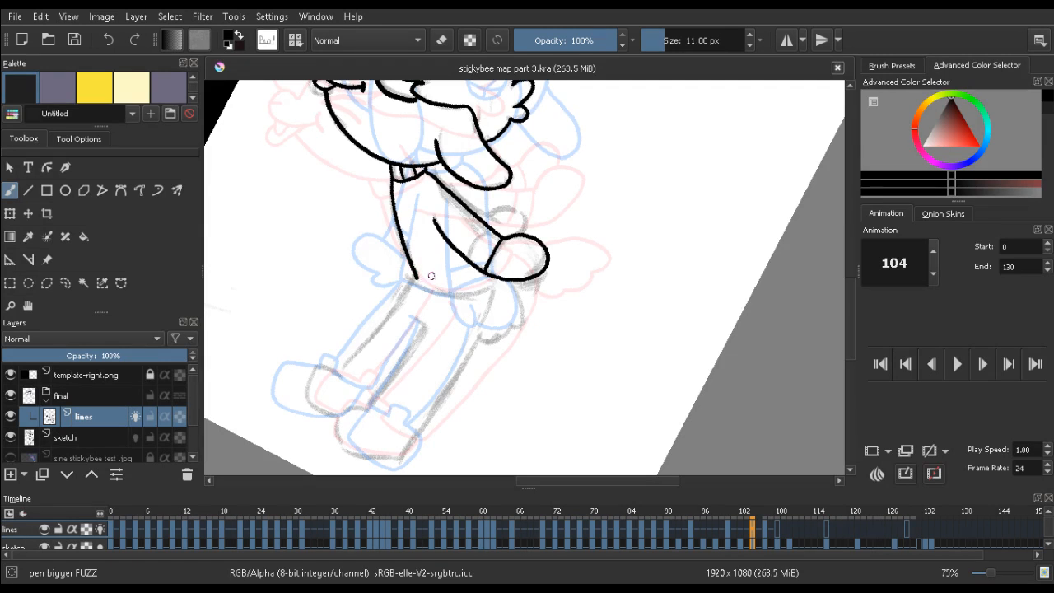
mouse_move(282, 295)
left_mouse_down()
mouse_move(322, 127)
mouse_move(341, 113)
left_mouse_up()
key("e")
key("e")
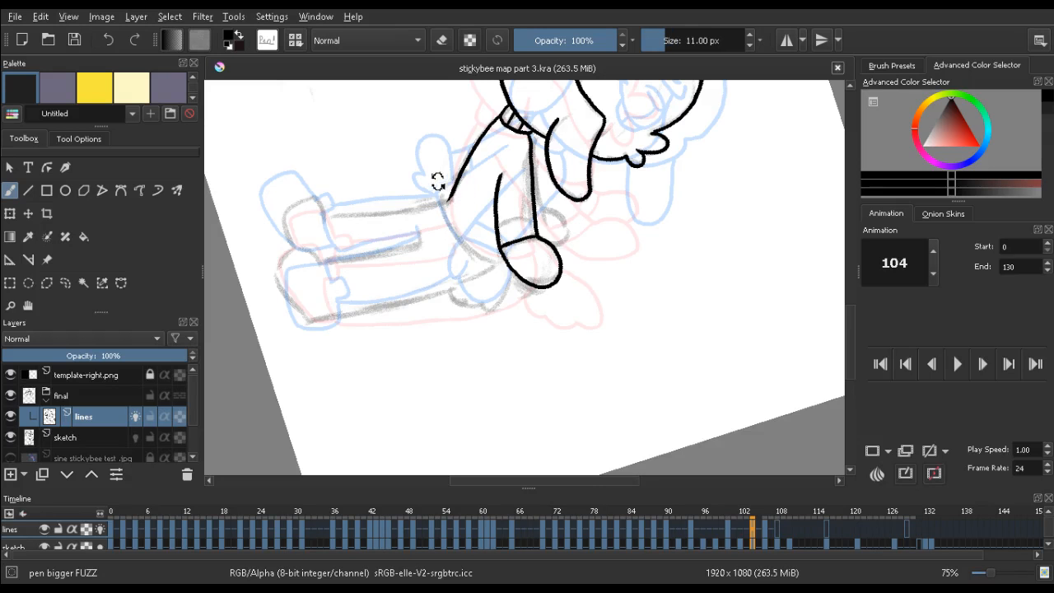
Ink the curved hem of the shirt from the front of the waist to the near hand
mouse_move(436, 176)
left_mouse_down()
mouse_move(370, 120)
mouse_move(496, 225)
left_mouse_up()
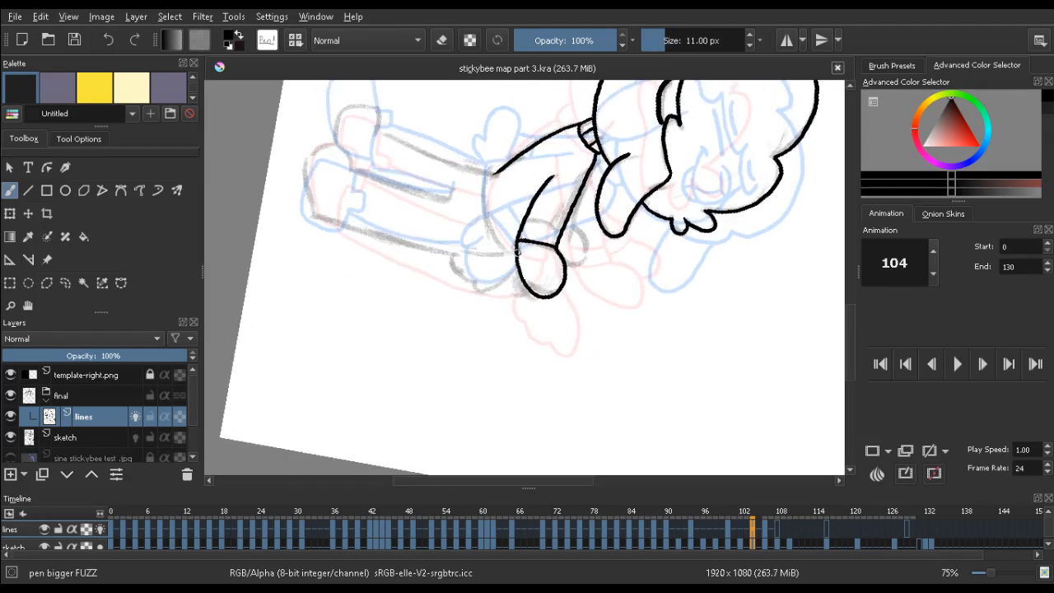
mouse_move(513, 249)
left_mouse_down()
mouse_move(486, 211)
mouse_move(498, 163)
left_mouse_up()
mouse_move(450, 129)
left_mouse_down()
mouse_move(343, 301)
mouse_move(404, 280)
left_mouse_up()
key("e")
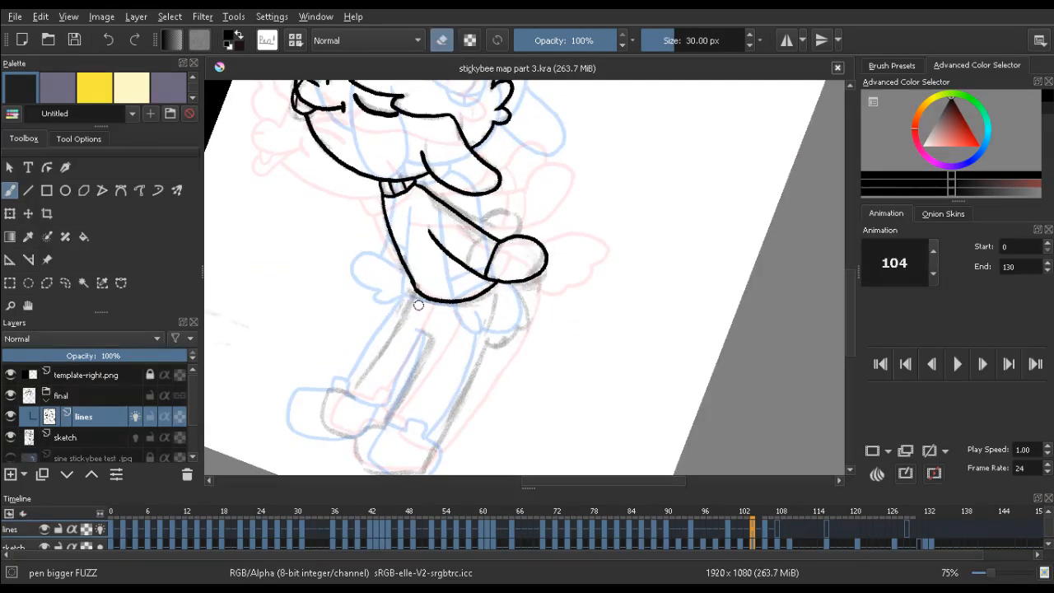
key("e")
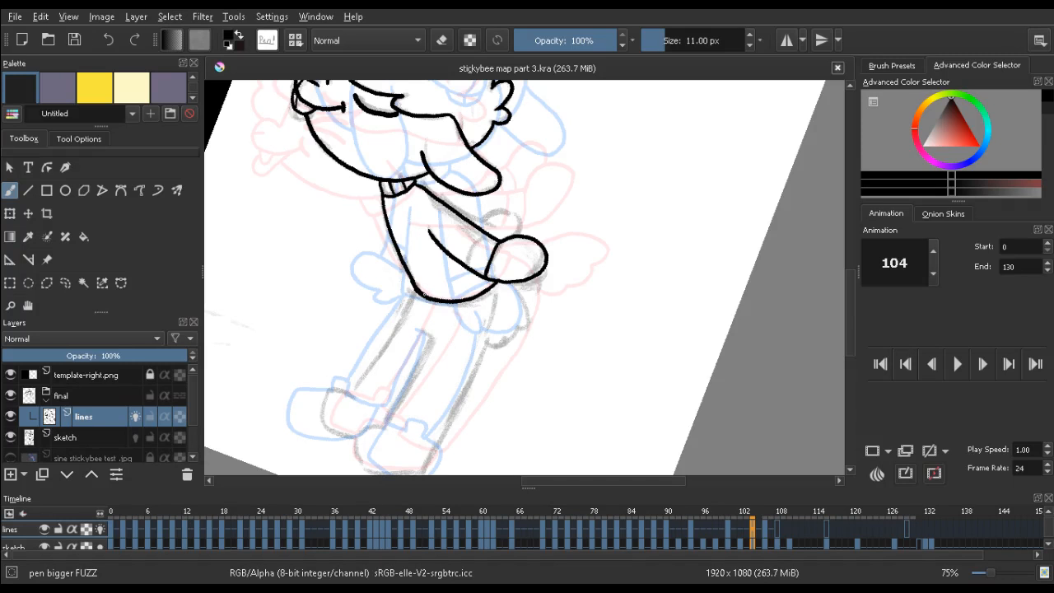
Ink the far arm and its small rounded hand behind the near arm
mouse_move(400, 200)
left_mouse_down()
mouse_move(428, 106)
mouse_move(499, 124)
mouse_move(448, 203)
mouse_move(380, 250)
mouse_move(328, 210)
mouse_move(393, 153)
mouse_move(488, 163)
mouse_move(495, 216)
left_mouse_up()
key("ctrl+z")
left_click_drag(487, 162, 493, 232)
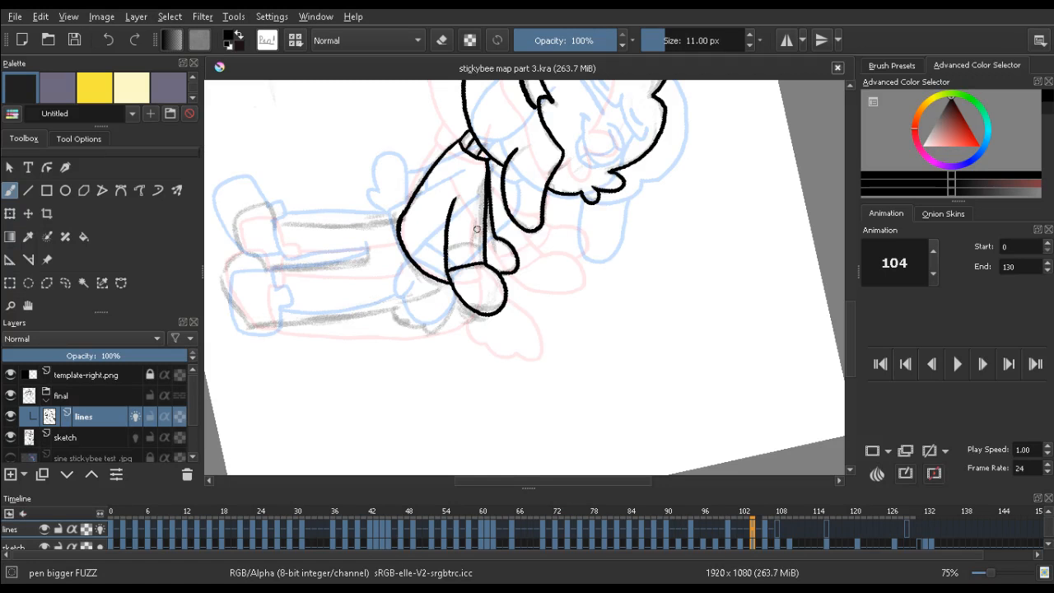
mouse_move(486, 216)
left_mouse_down()
mouse_move(419, 170)
mouse_move(299, 346)
mouse_move(303, 357)
left_mouse_up()
left_click_drag(384, 263, 384, 218)
left_click_drag(334, 209, 331, 229)
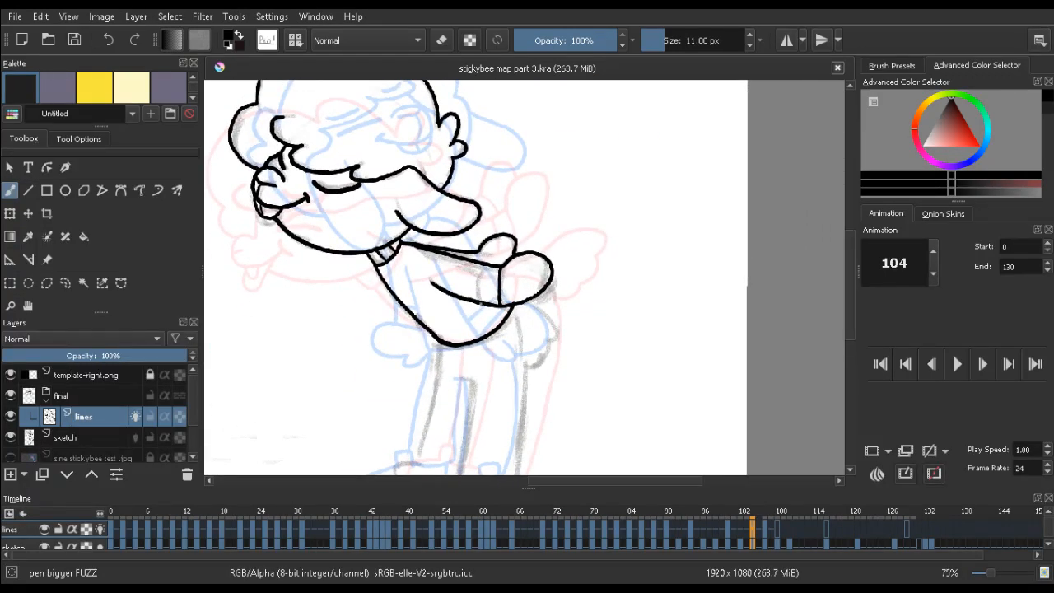
Ink the sleeve cuff bands at the wrists of both arms
left_click_drag(480, 280, 486, 265)
key("ctrl+z")
left_click_drag(479, 303, 481, 279)
left_click_drag(483, 300, 465, 223)
mouse_move(480, 264)
left_mouse_down()
mouse_move(471, 229)
mouse_move(493, 222)
mouse_move(497, 260)
left_mouse_up()
key("ctrl+z")
Ink the outer lines of both legs from the shirt hem to the shoes and compare them with frame 100
left_click_drag(493, 218, 489, 347)
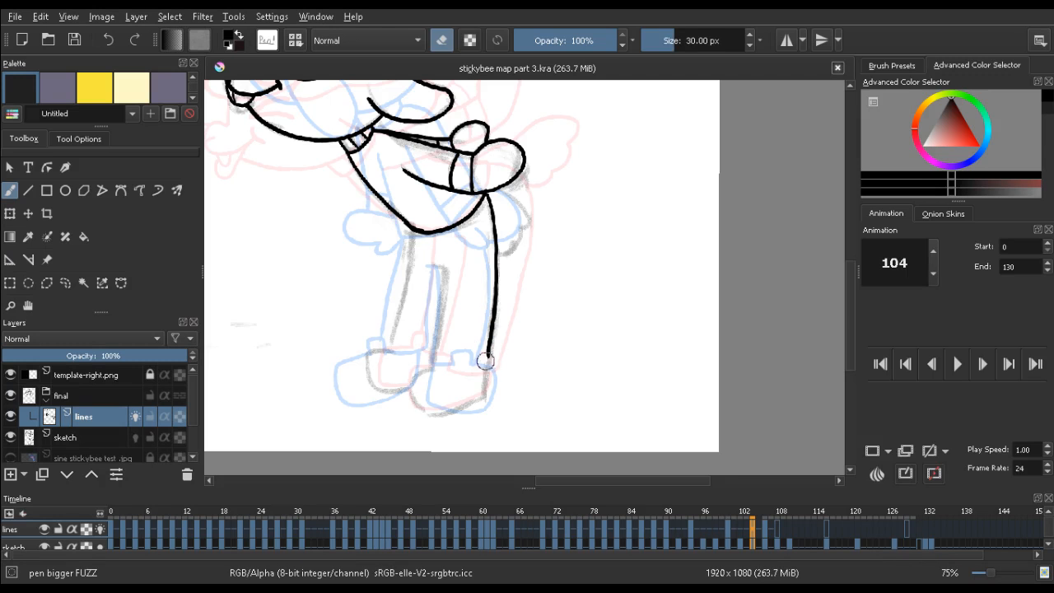
left_click_drag(413, 230, 392, 334)
key("comma")
key("comma")
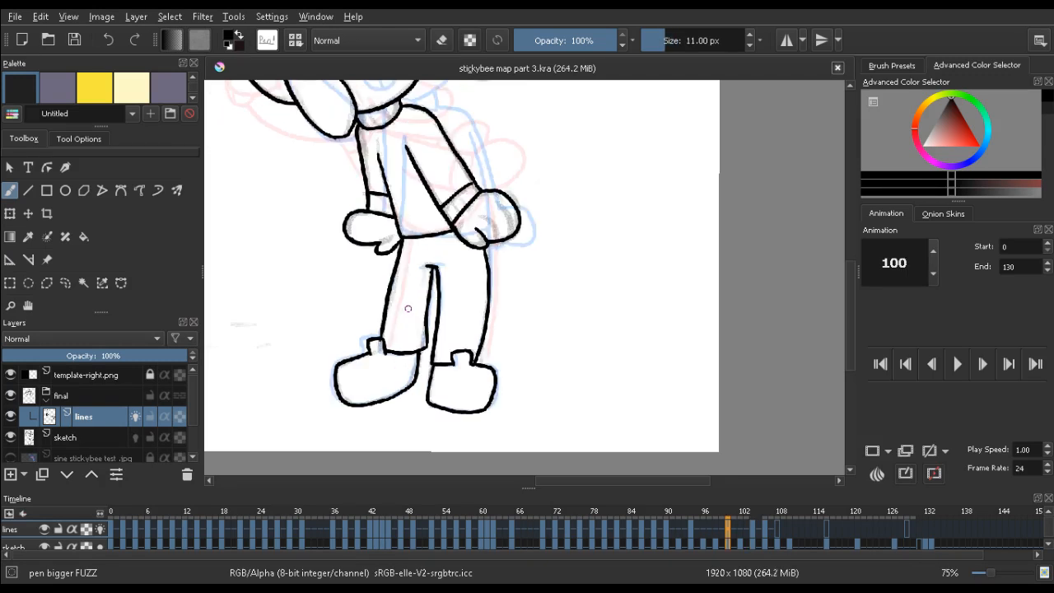
key("period")
key("period")
key("period")
key("comma")
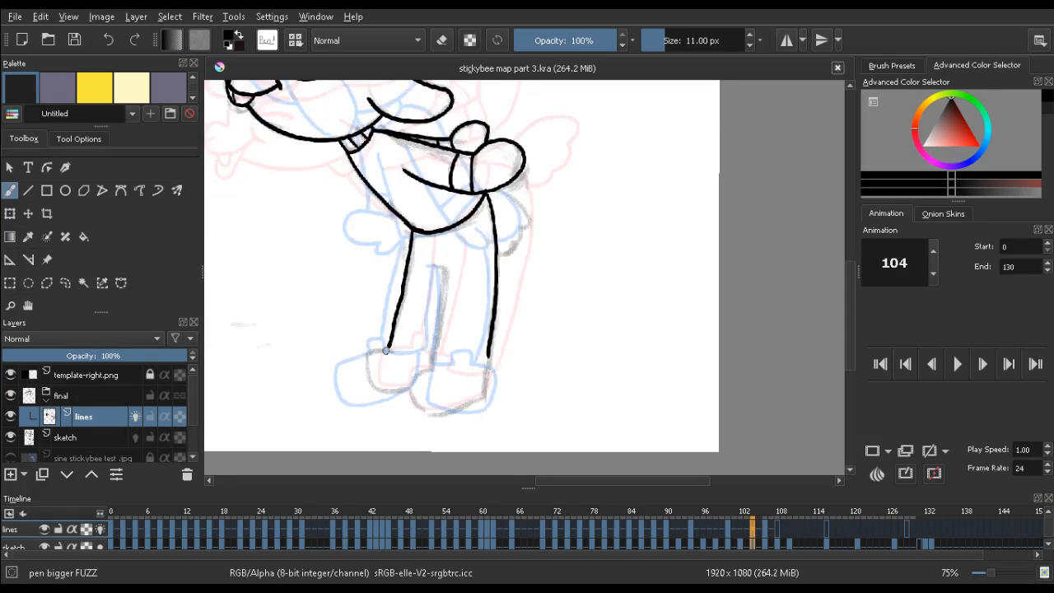
Ink the toe and sole of the left-hand shoe on frame 104, checking its shape against frame 100
mouse_move(389, 348)
left_mouse_down()
mouse_move(366, 351)
mouse_move(372, 390)
mouse_move(402, 393)
left_mouse_up()
key("comma")
key("comma")
key("period")
key("period")
key("period")
key("period")
key("period")
key("period")
key("period")
key("period")
key("period")
key("period")
key("period")
key("period")
key("period")
key("period")
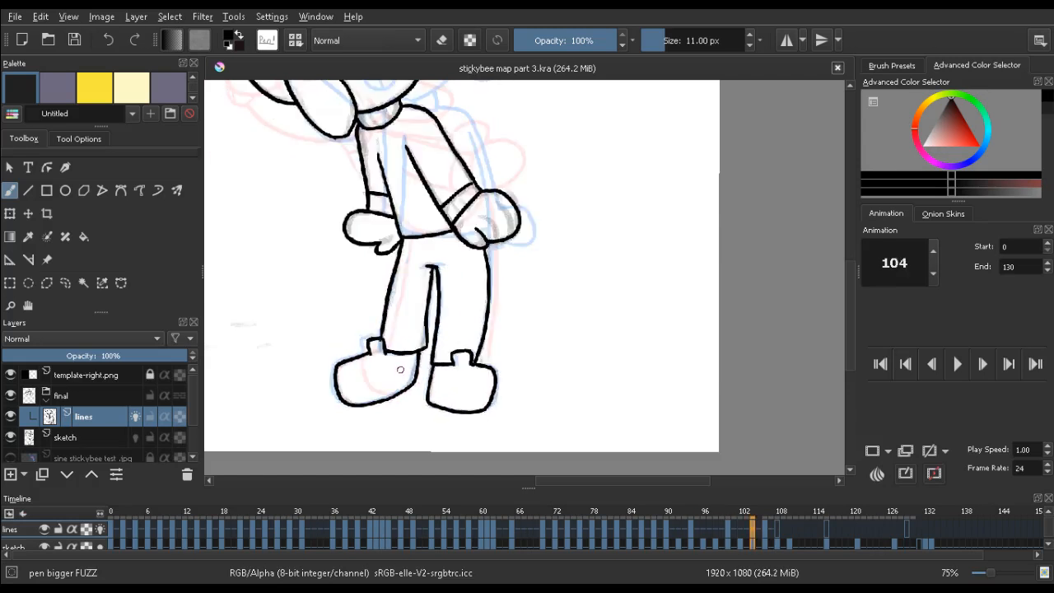
key("comma")
key("comma")
key("comma")
key("comma")
key("comma")
key("comma")
key("comma")
key("comma")
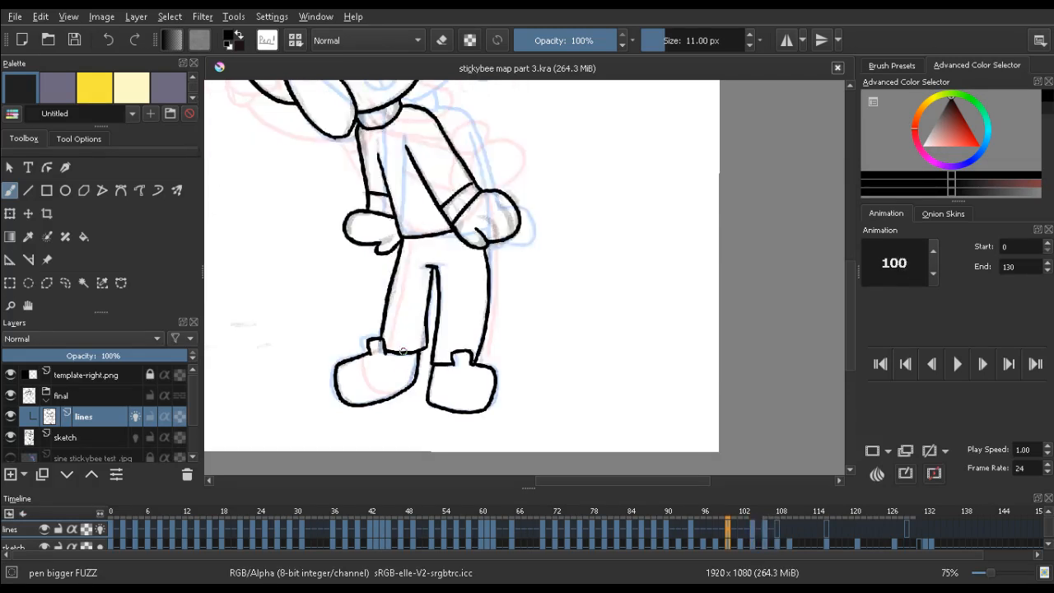
key("period")
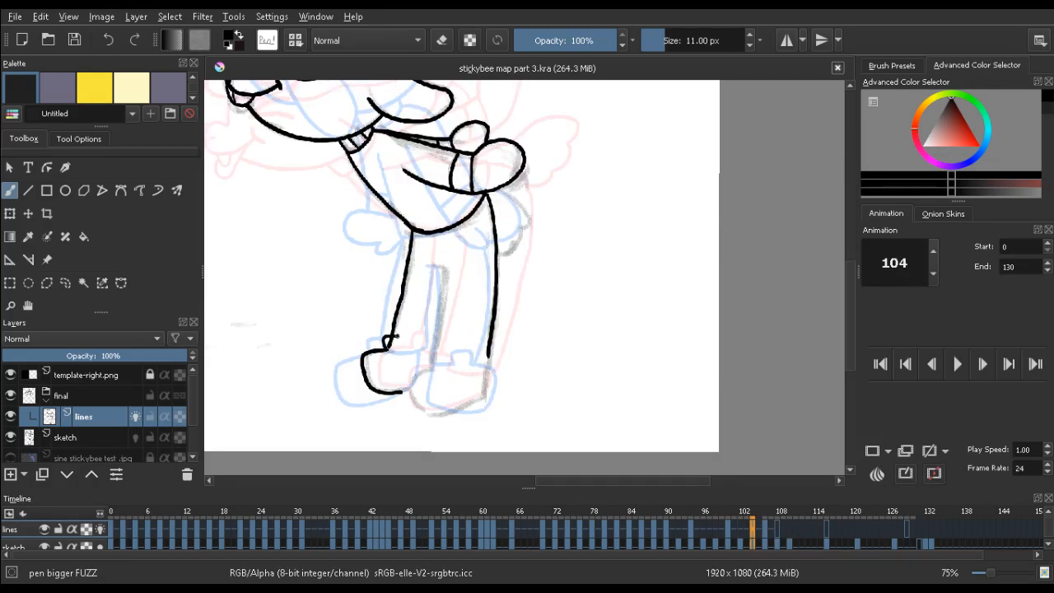
Ink the small square tab on top of the left-hand shoe and erase the overlapping line ends
mouse_move(397, 336)
left_mouse_down()
mouse_move(401, 351)
mouse_move(392, 342)
left_mouse_up()
key("e")
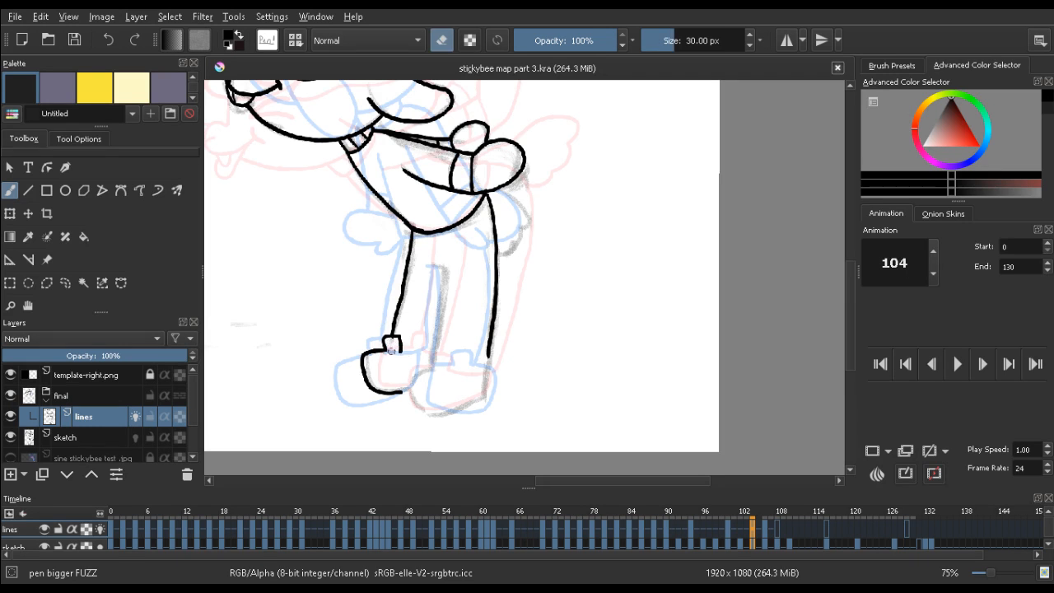
key("e")
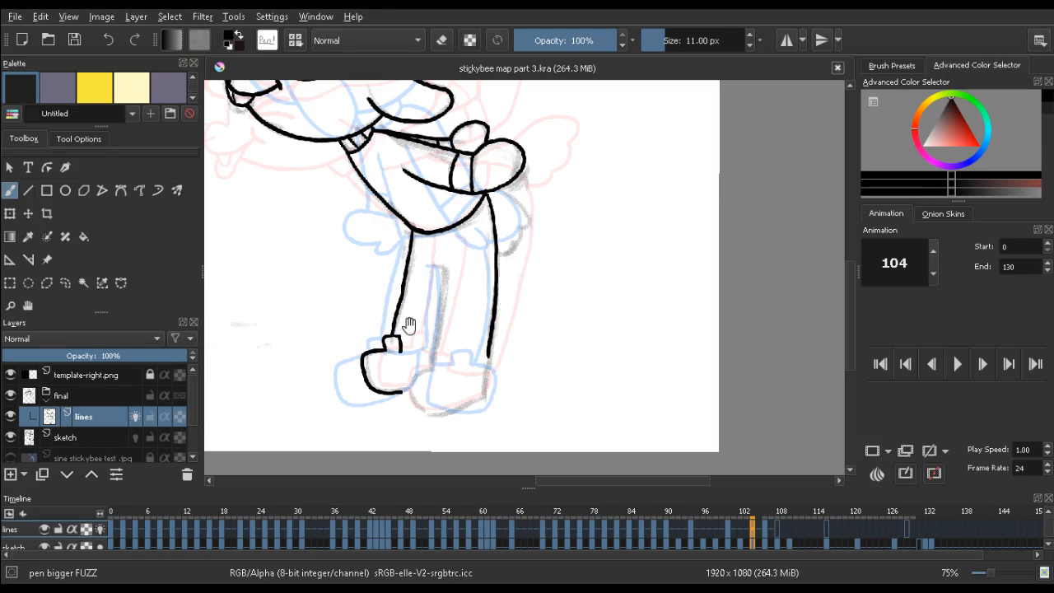
left_click_drag(264, 283, 483, 116)
key("5")
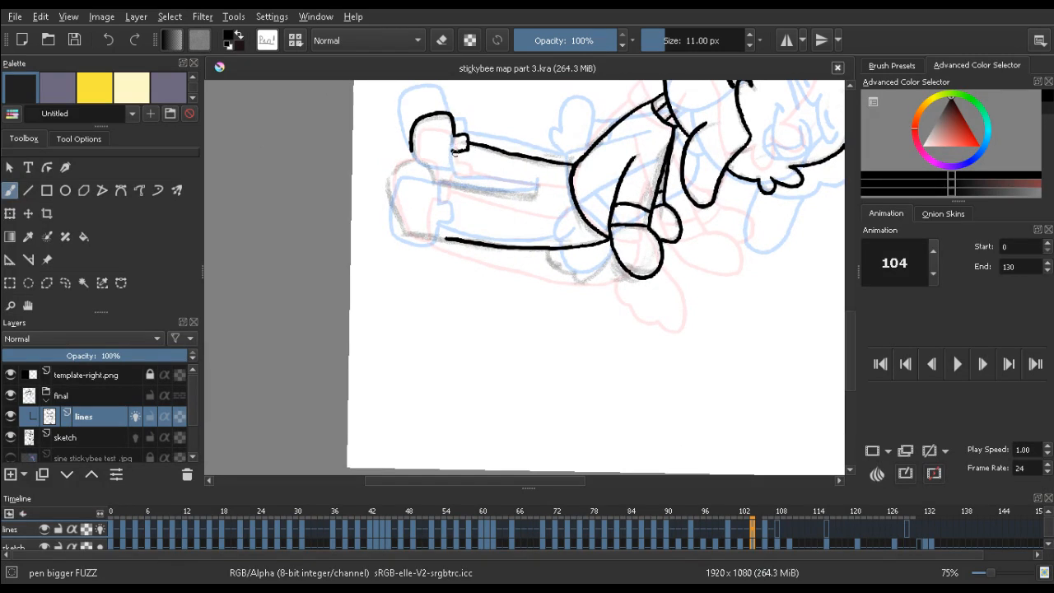
key("e")
key("e")
Compare the crotch and inner leg lines across the earlier frames between 100 and 82
left_click_drag(587, 237, 330, 185)
left_click_drag(400, 276, 410, 193)
key("Left")
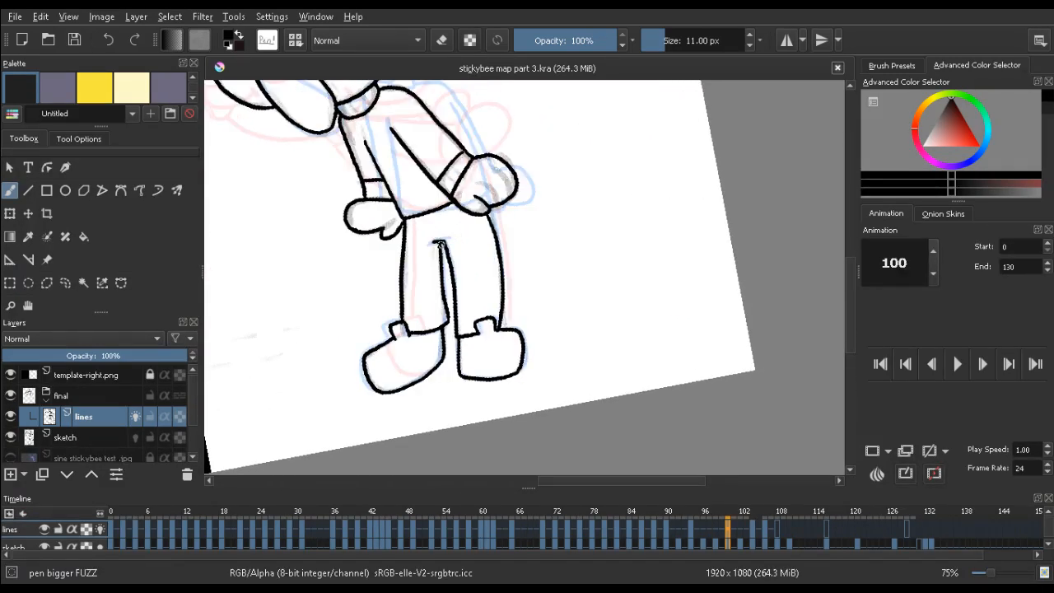
key("Right")
key("Left")
key("Left")
key("Left")
key("Left")
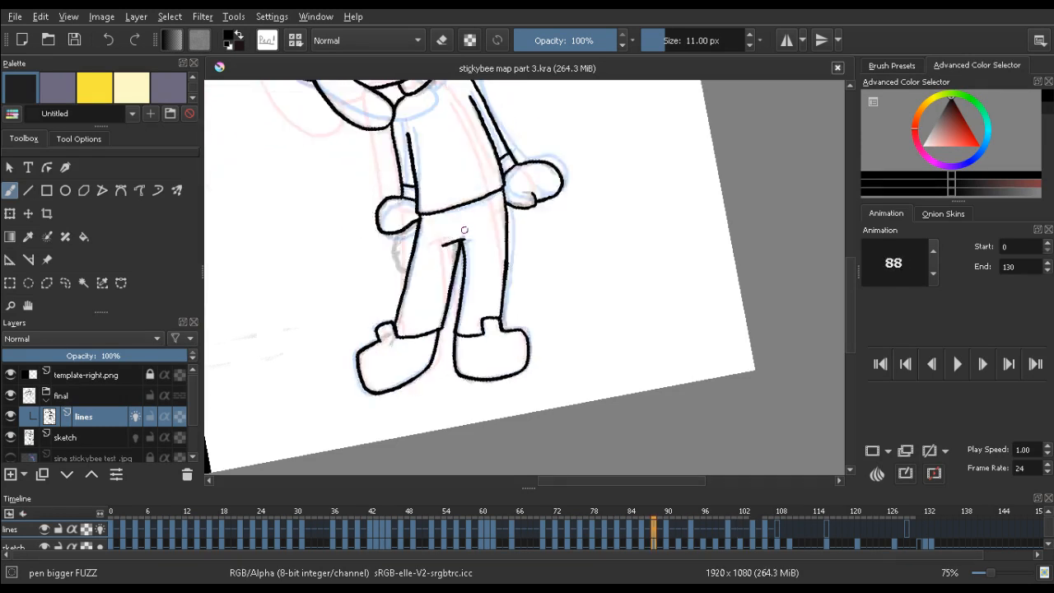
key("Left")
key("Left")
key("Left")
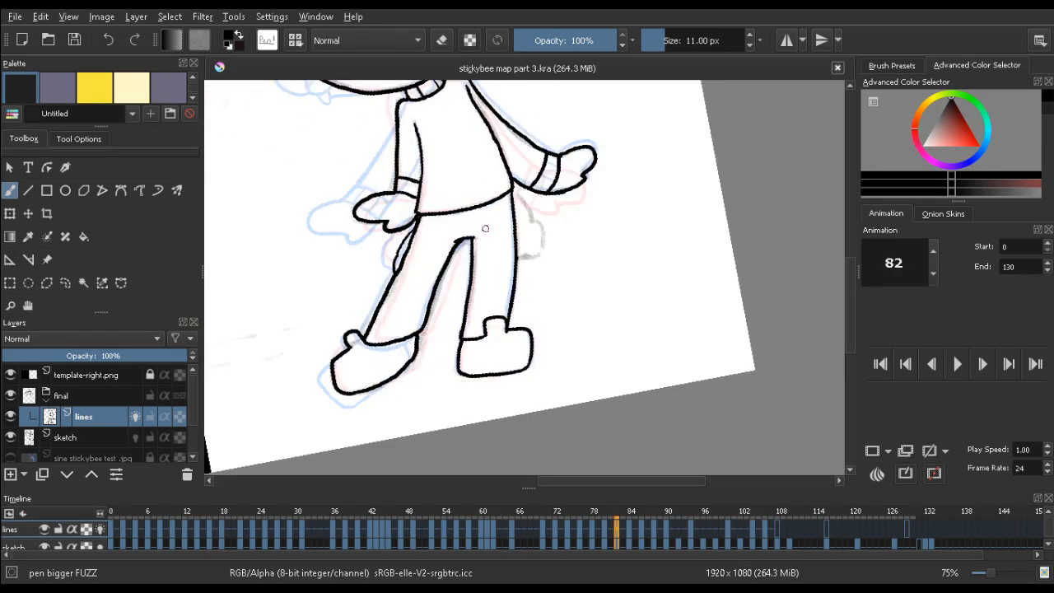
key("Right")
key("Right")
key("Right")
key("Right")
key("Right")
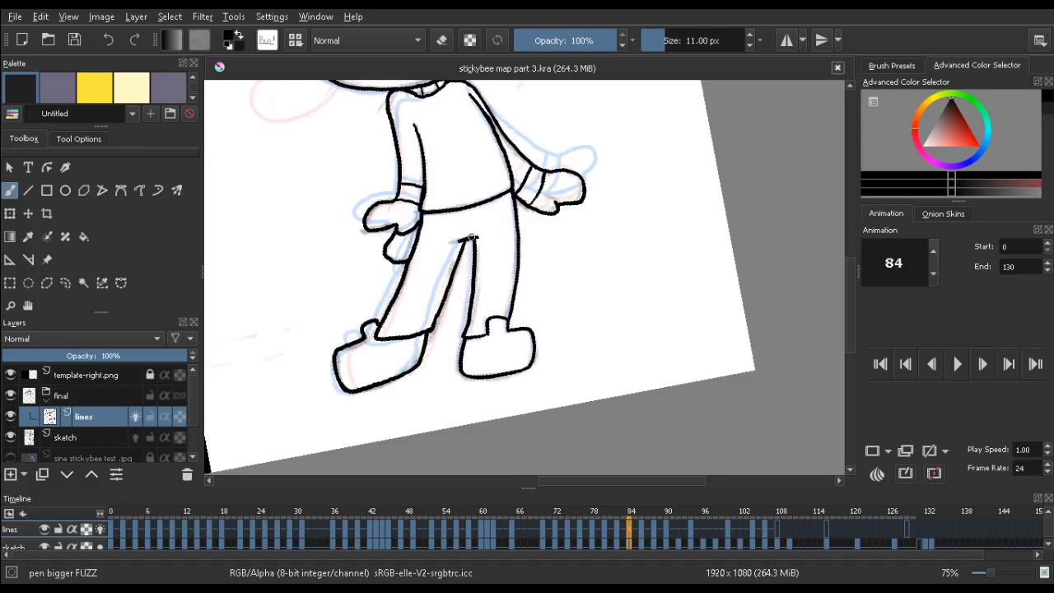
On frame 86, erase the crotch line between the legs and redraw it as a short curve
key("Left")
key("Left")
key("e")
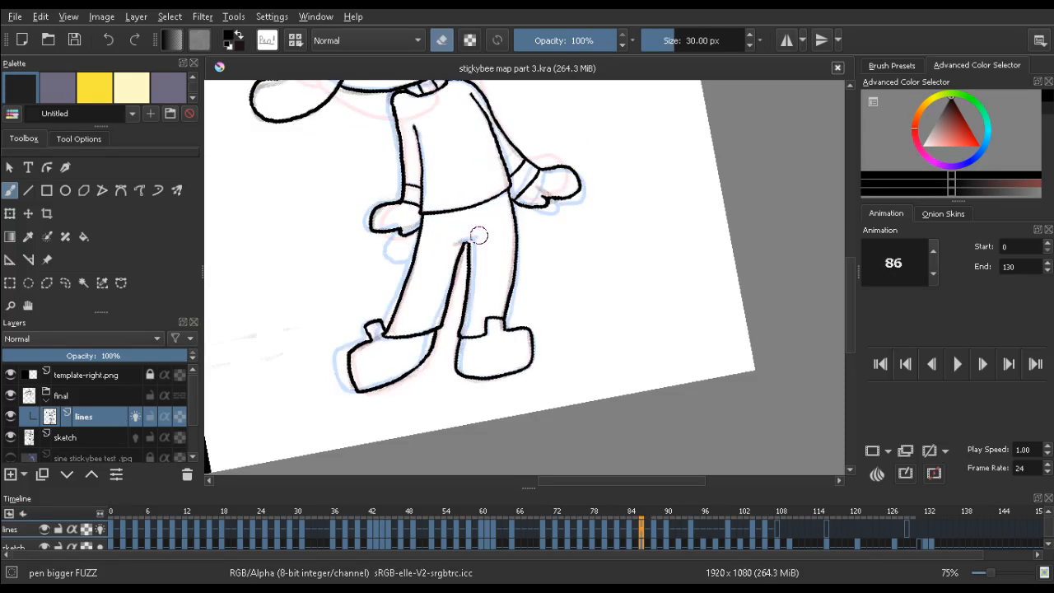
key("e")
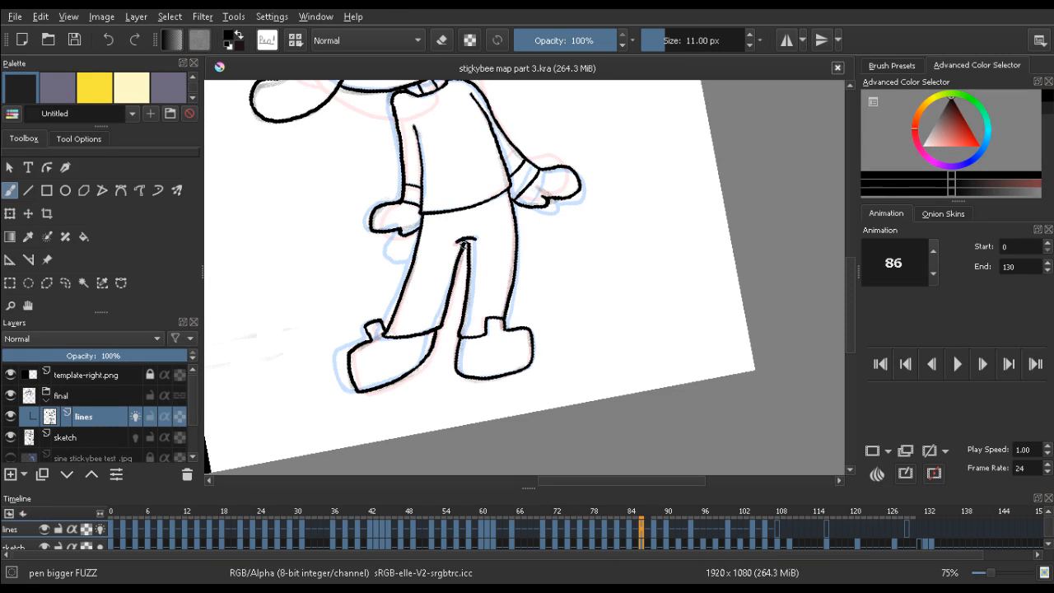
On frame 88, erase the crotch line between the legs and redraw it as a short slanted stroke
key("Left")
key("Right")
key("Right")
key("e")
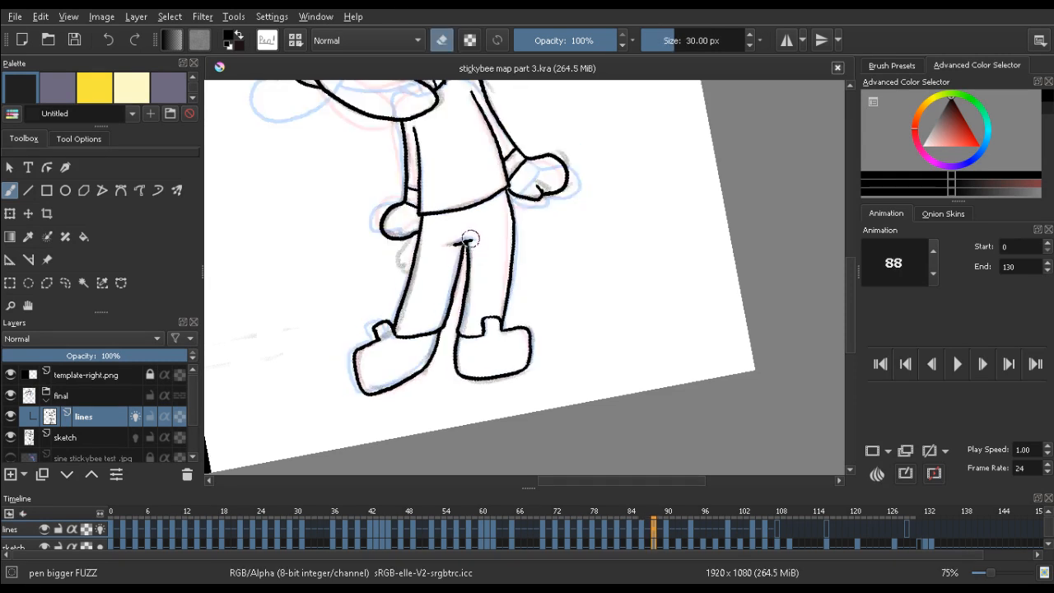
key("Left")
key("Right")
key("e")
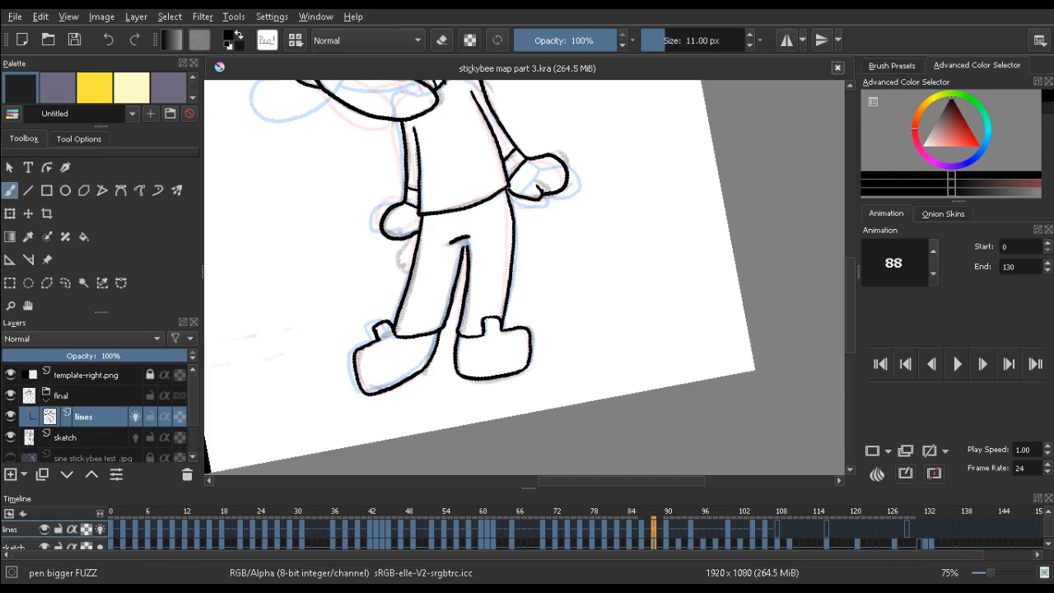
On frame 90, erase the old crotch line and redraw it as a short curve above the inner leg lines
key("Right")
key("e")
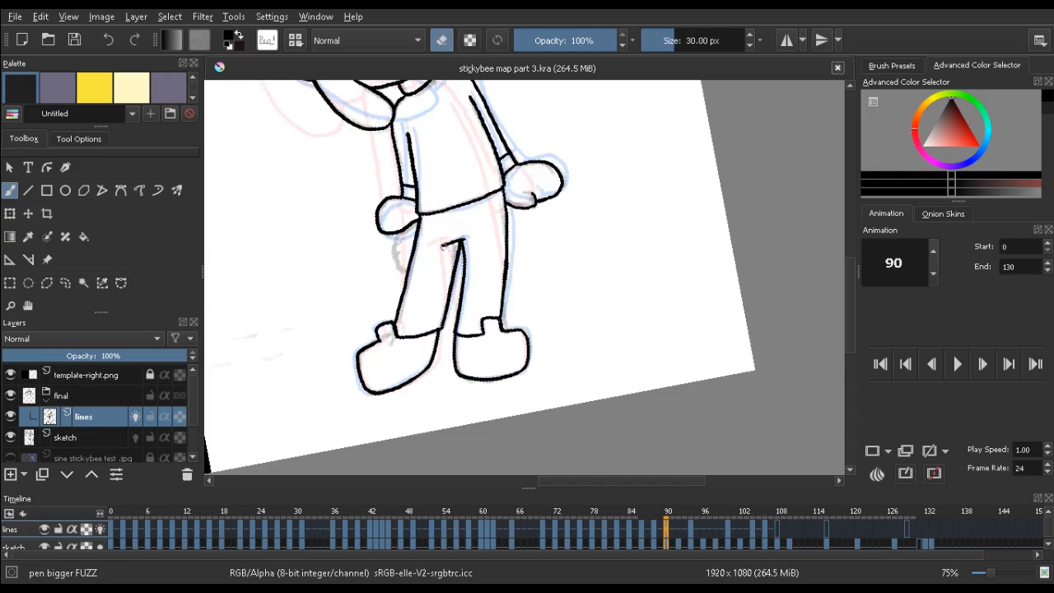
key("e")
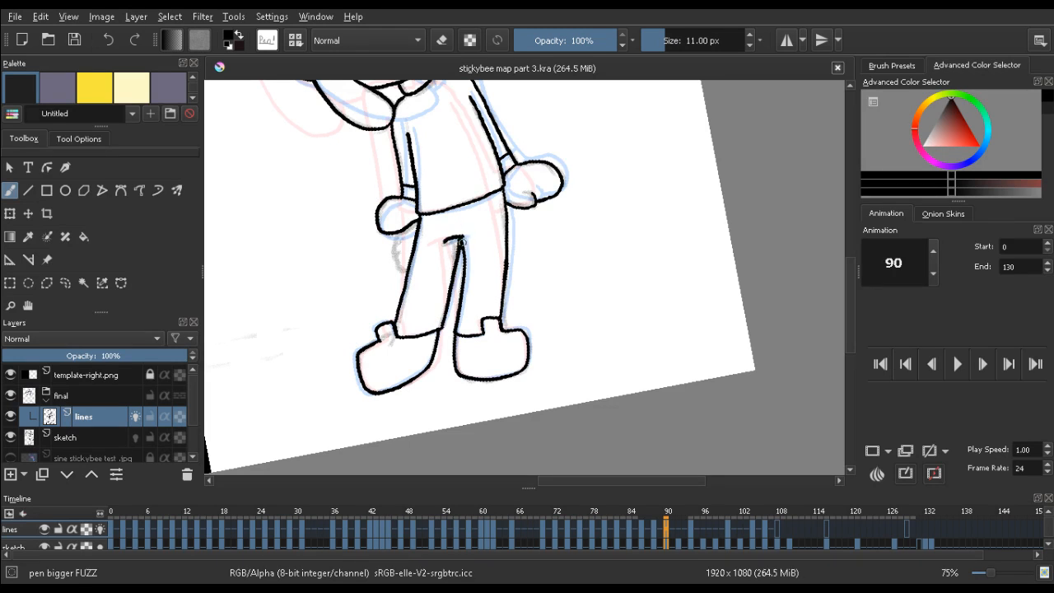
On frame 94, erase the curved crotch line and replace it with a short, nearly straight stroke
key("Right")
key("Right")
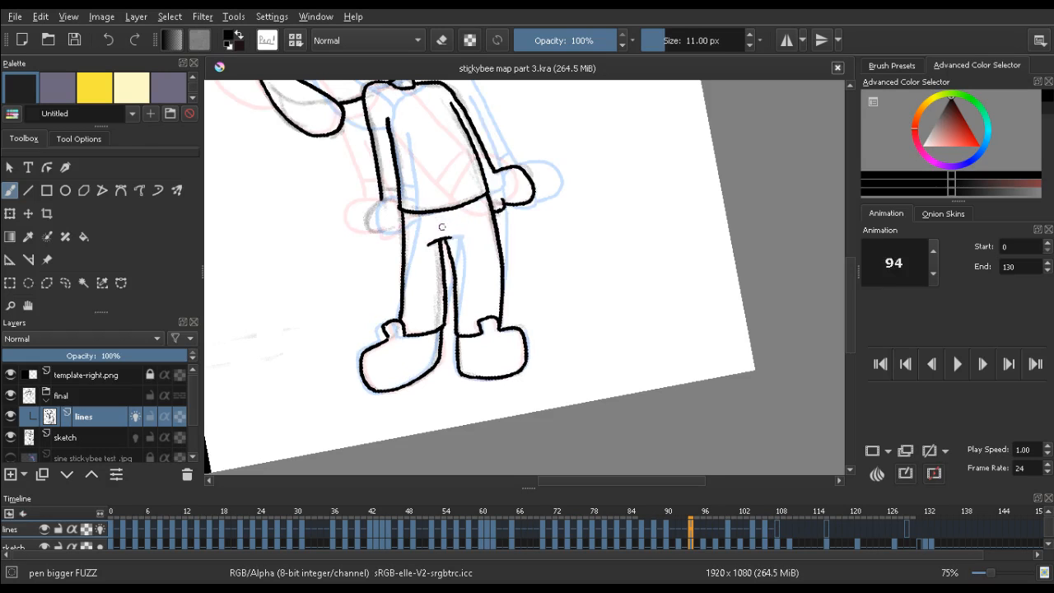
key("e")
key("e")
key("e")
key("e")
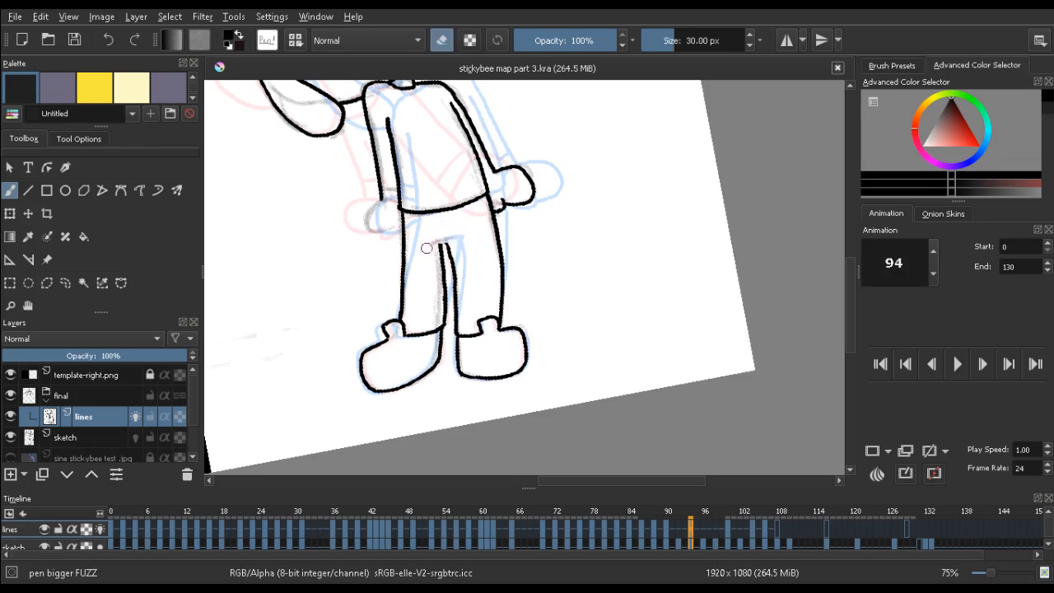
key("ctrl+z")
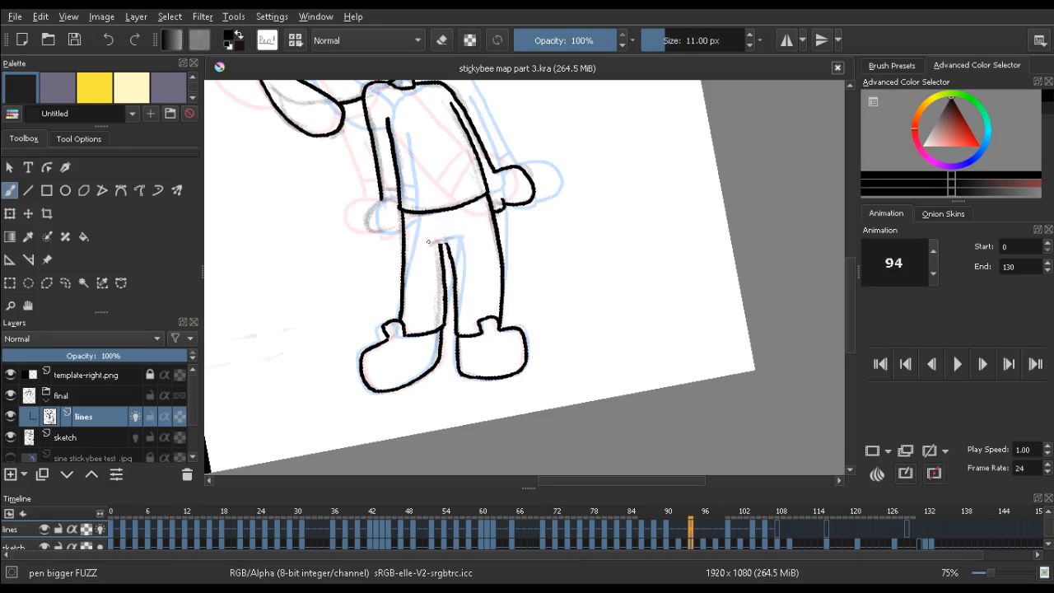
left_click_drag(429, 242, 449, 238)
On frame 100, redraw the short crotch line above the inner leg lines, checking it against frame 94
key("Right")
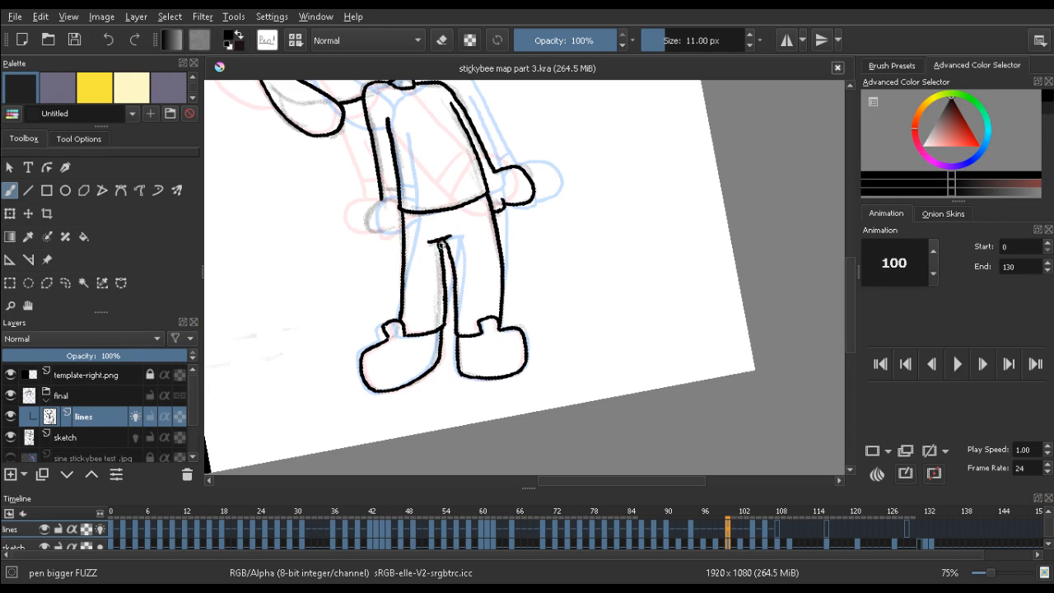
key("e")
key("e")
left_click_drag(429, 242, 448, 236)
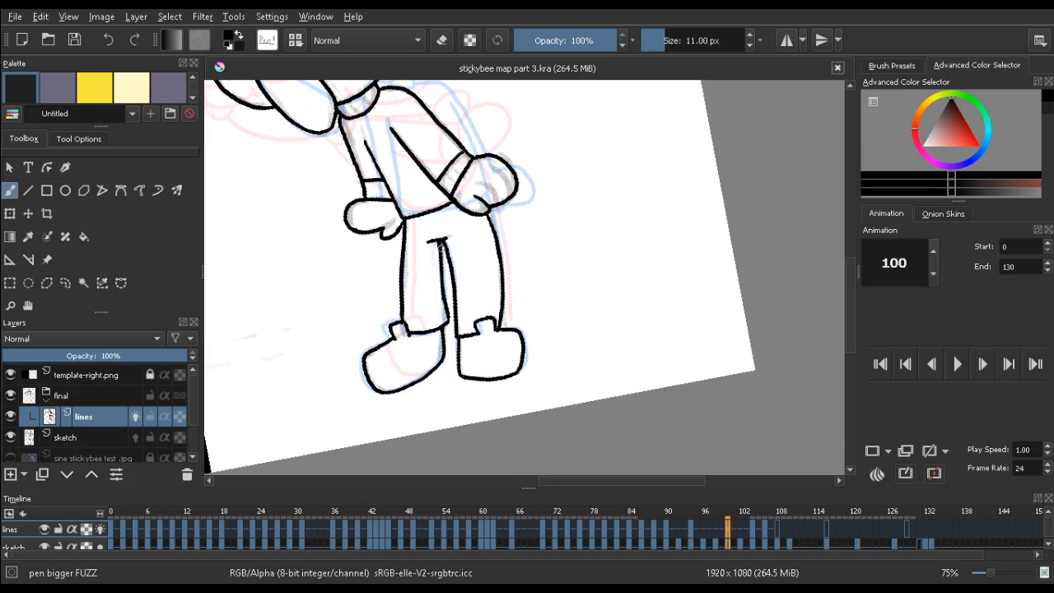
key("Left")
key("Right")
Ink the inner leg line on frame 104 from the crotch line down to the shoes, comparing with frames 100 and 106
key("Right")
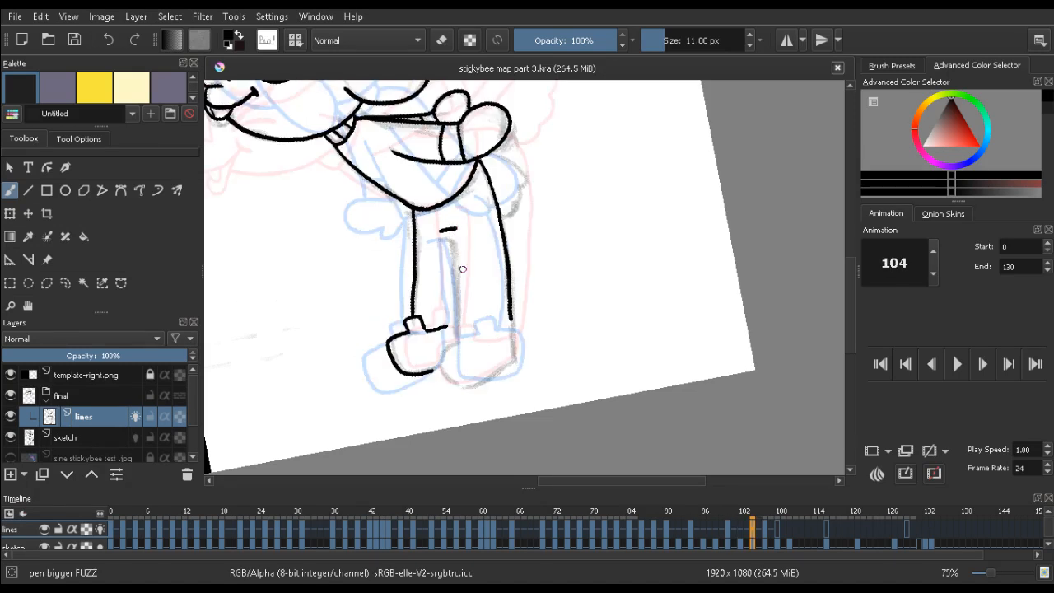
key("Left")
key("Left")
key("Right")
key("Right")
key("Right")
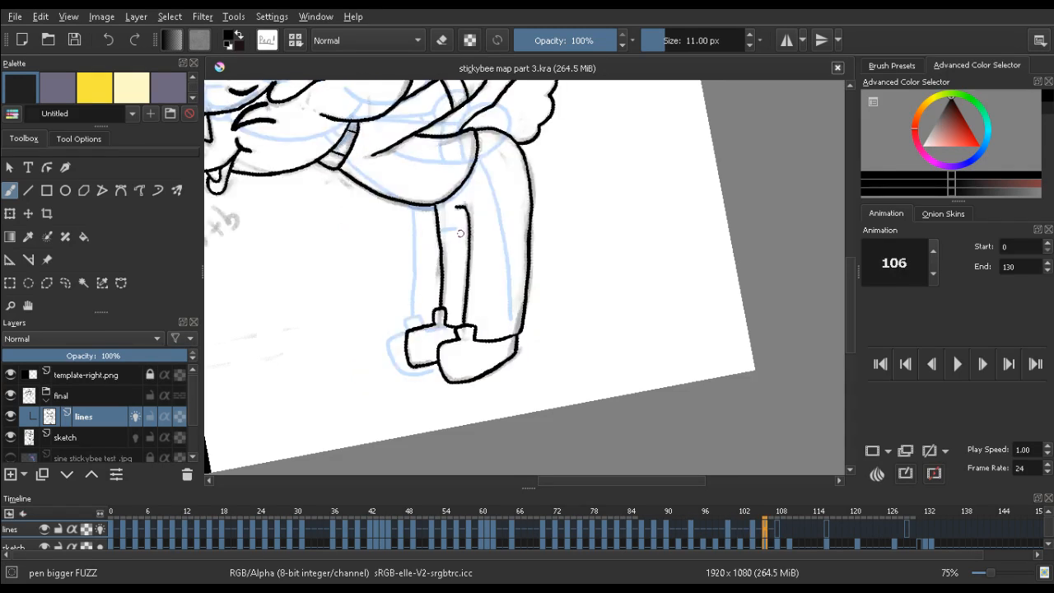
key("Left")
left_click_drag(455, 229, 457, 323)
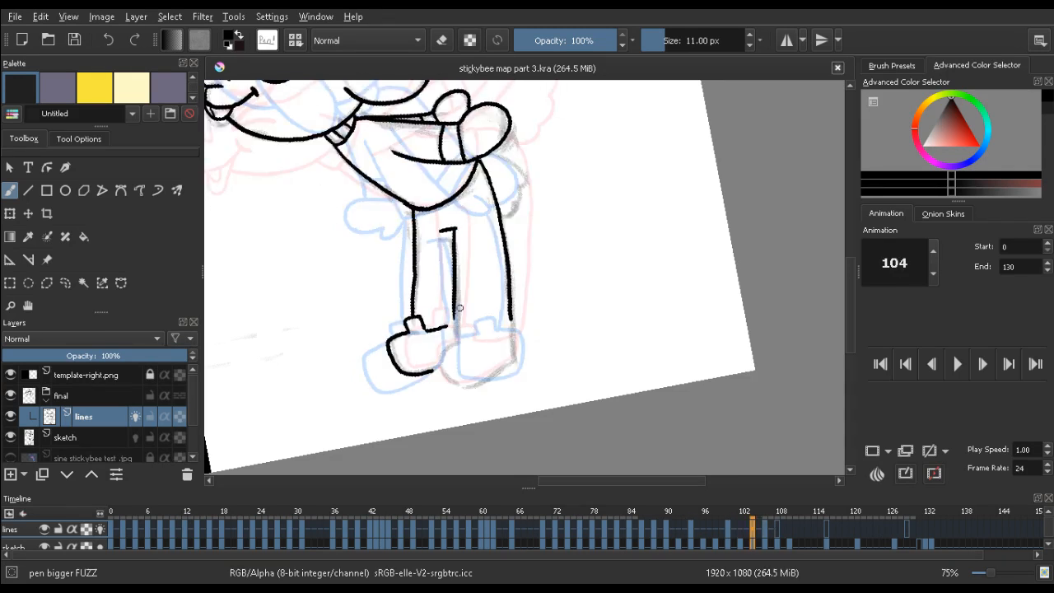
key("ctrl+z")
left_click_drag(451, 230, 459, 310)
key("ctrl+z")
left_click_drag(453, 232, 456, 329)
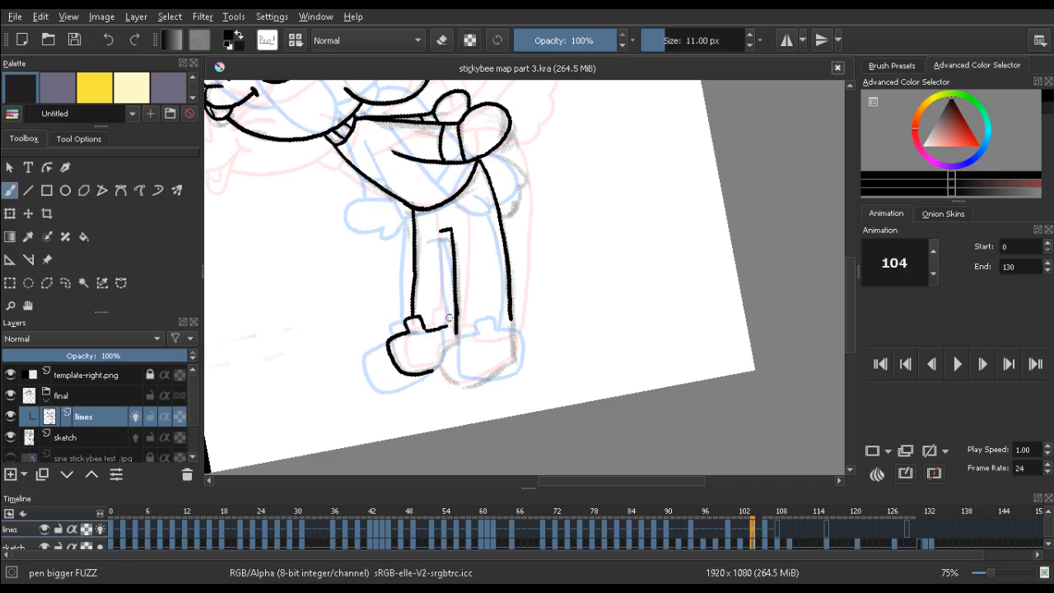
Extend the left-hand trouser hem on frame 104 to meet the inner leg line, checking frames 100 and 106
key("comma")
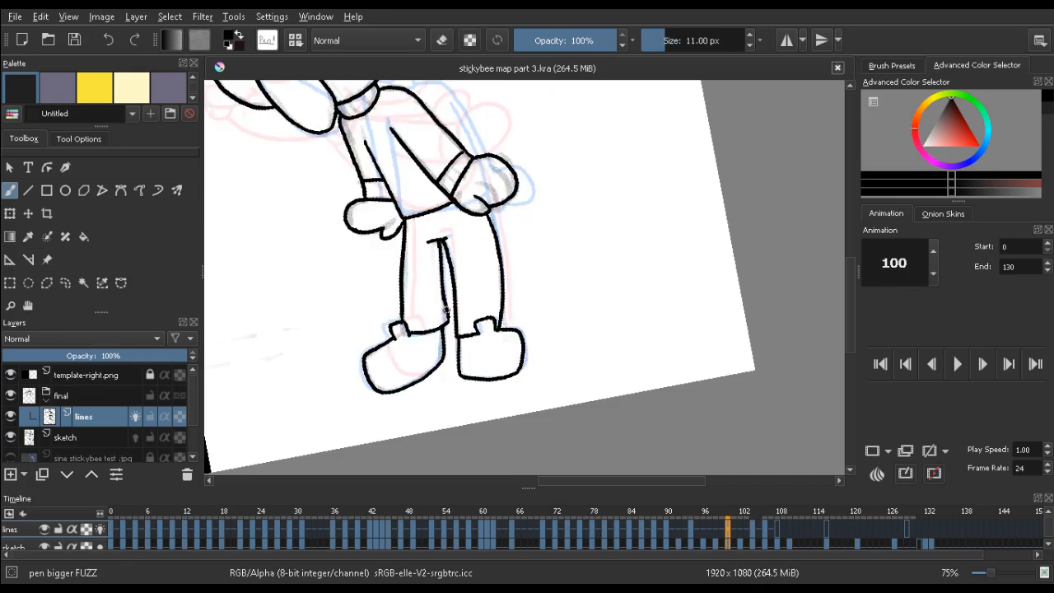
key("period")
key("period")
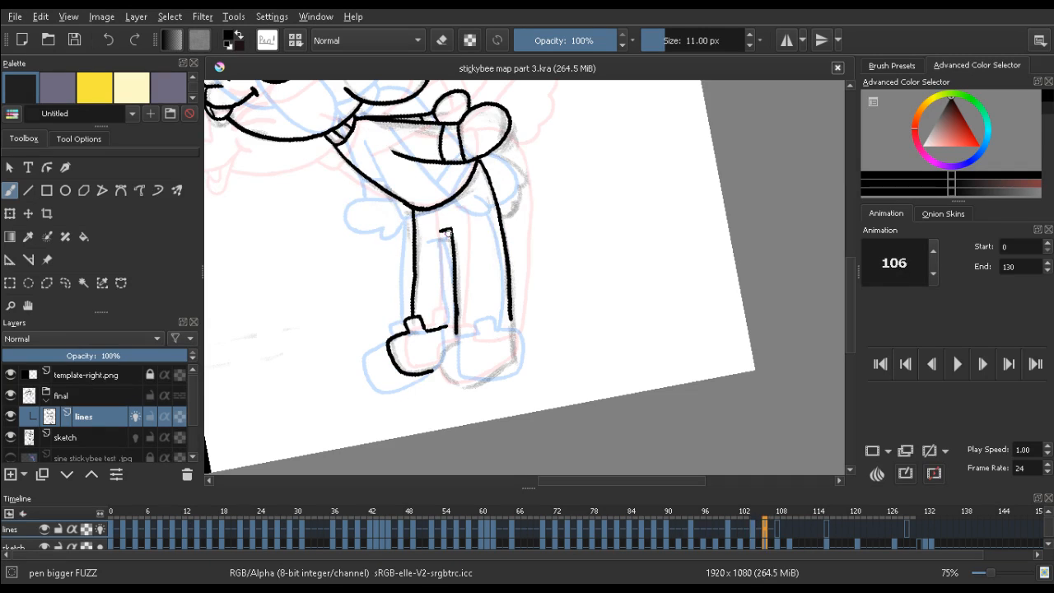
key("comma")
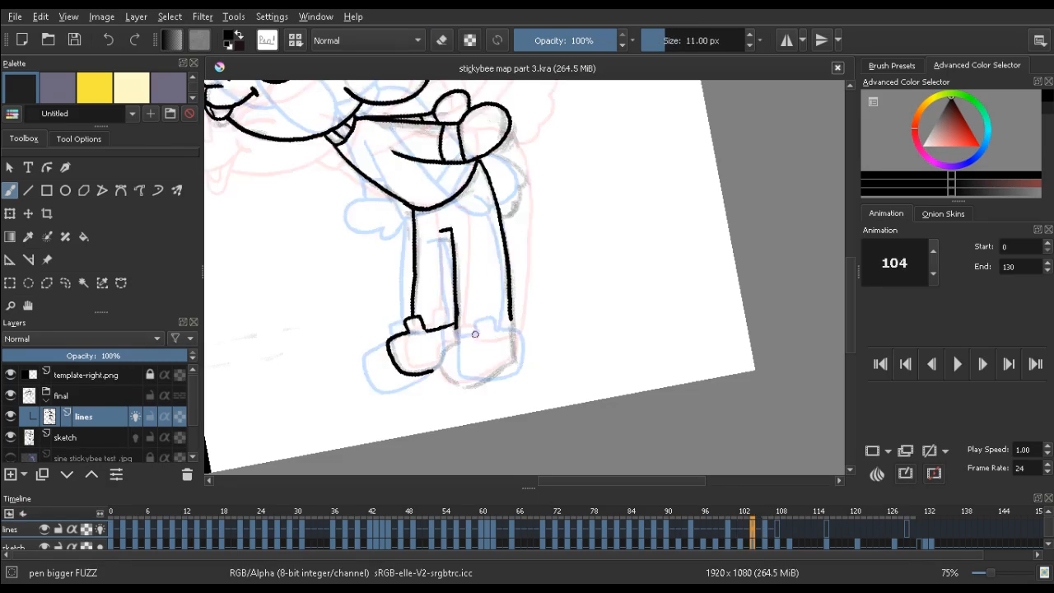
Ink the right-hand shoe on frame 104 with its tab, trouser hem, toe, sole and heel
left_click_drag(463, 327, 479, 323)
left_click_drag(508, 330, 483, 337)
mouse_move(450, 381)
left_mouse_down()
mouse_move(514, 363)
mouse_move(464, 386)
mouse_move(516, 361)
left_mouse_up()
key("ctrl+z")
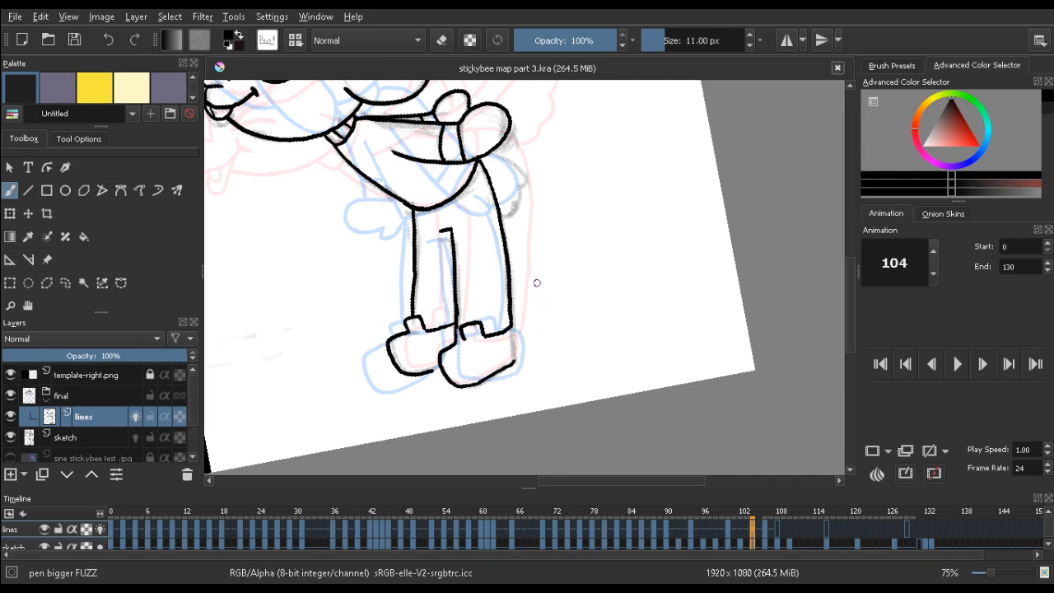
key("e")
key("e")
left_click_drag(515, 363, 509, 328)
key("ctrl+z")
Clean up the right-hand shoe's sole on frame 104 and erase the overhanging end of its tab line
key("e")
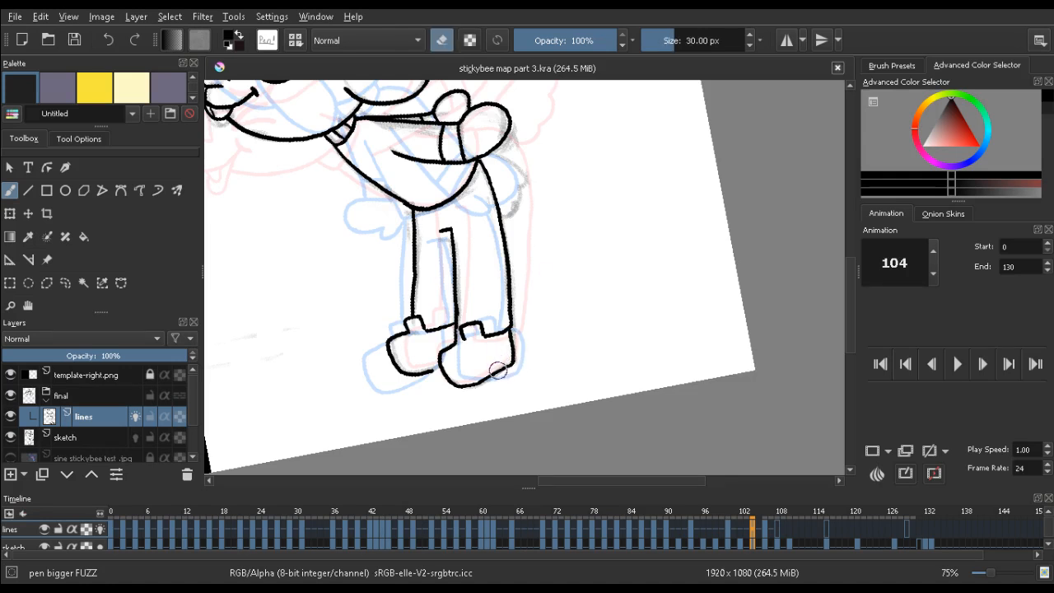
mouse_move(483, 371)
left_mouse_down()
mouse_move(495, 367)
mouse_move(475, 384)
left_mouse_up()
key("e")
key("ctrl+z")
key("ctrl+z")
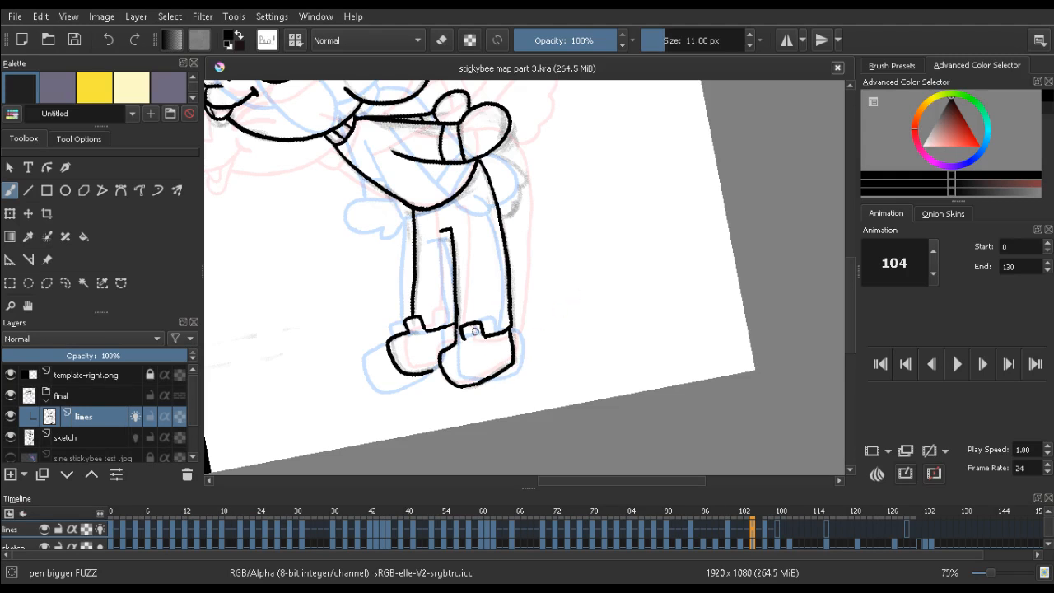
key("e")
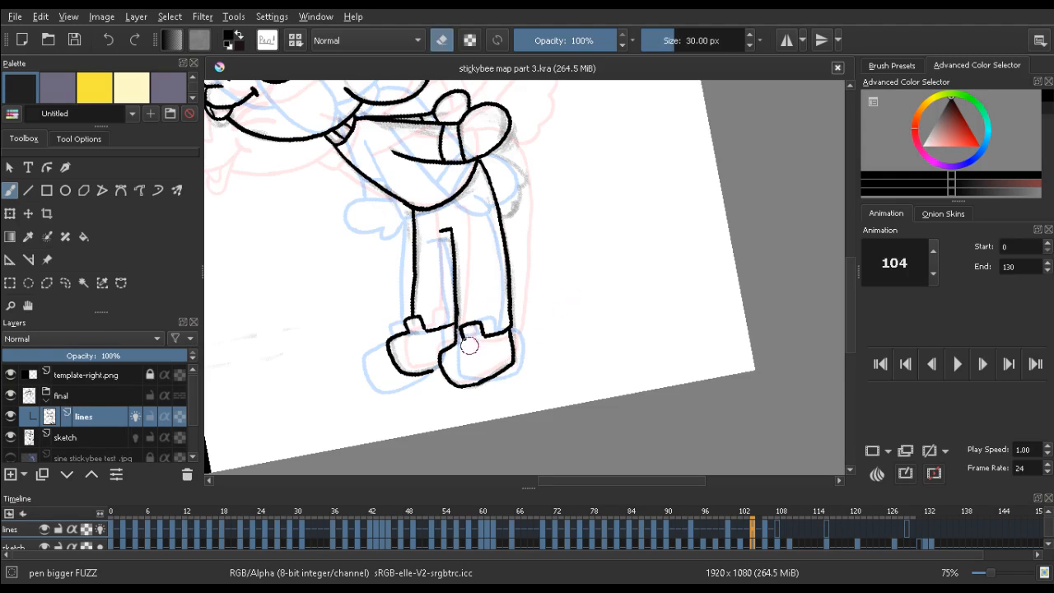
key("e")
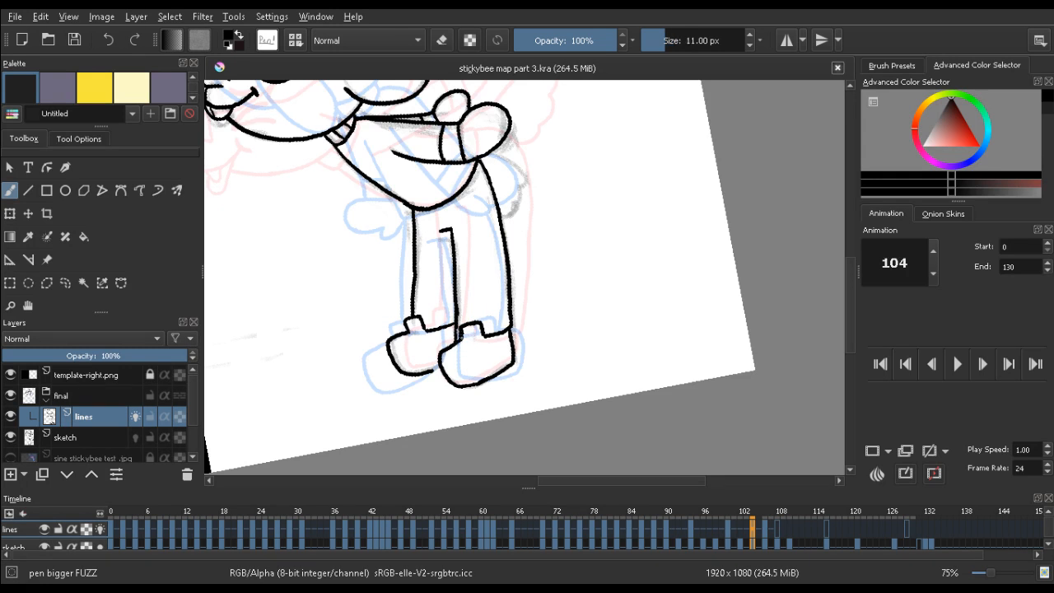
Compare the legs and shoes on frames 94, 100 and 104 for consistent shapes
key("Left")
key("Right")
key("Left")
key("Right")
key("e")
key("Left")
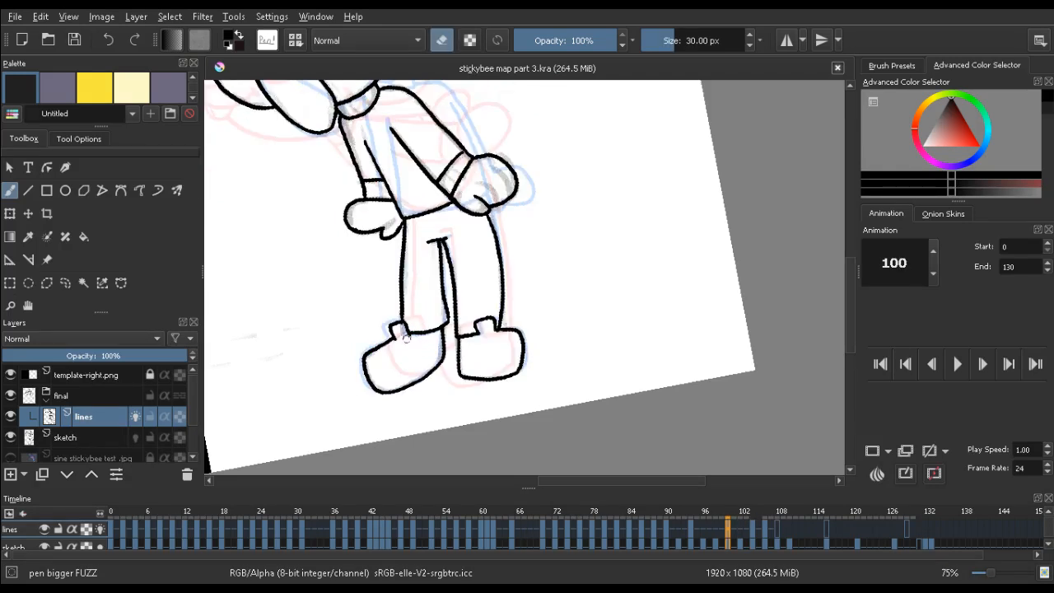
key("e")
key("Left")
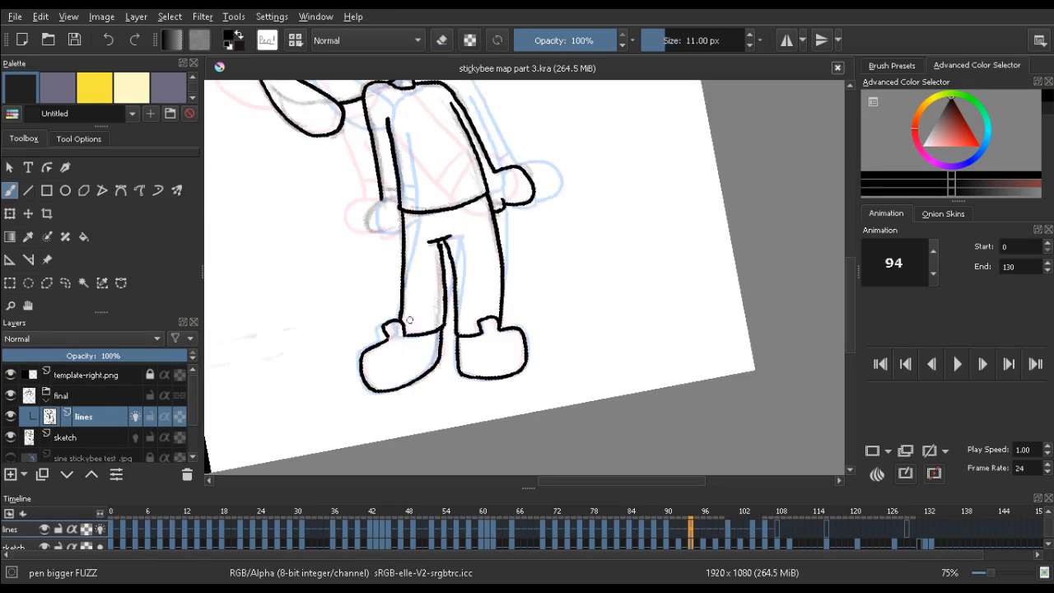
key("Right")
key("e")
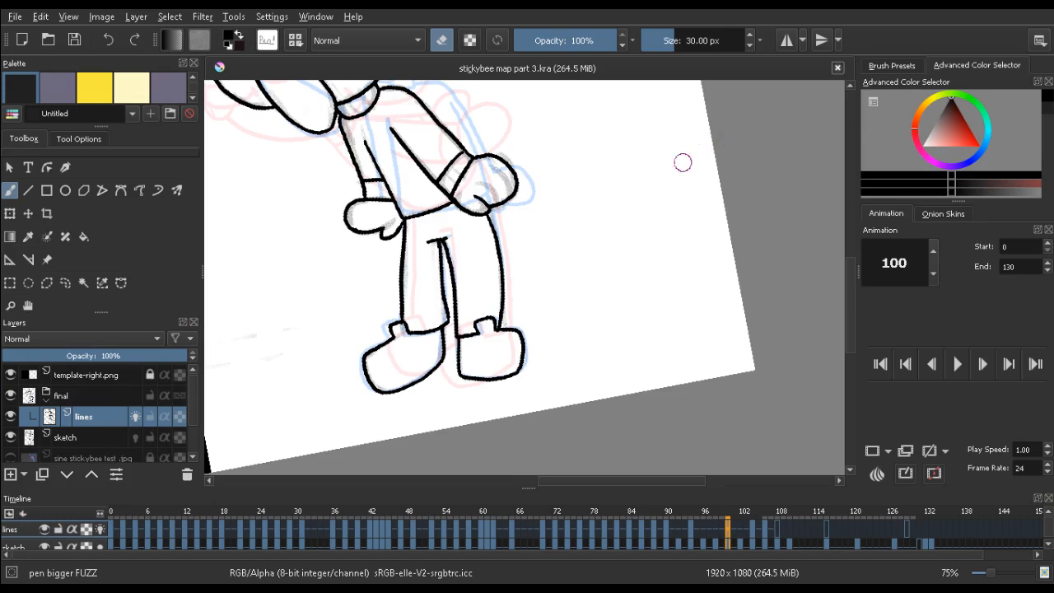
Save the file and ink the curved tail outline in black behind the hips on frame 104
left_click_drag(460, 206, 497, 250)
mouse_move(386, 241)
left_mouse_down()
mouse_move(374, 216)
mouse_move(391, 228)
left_mouse_up()
key("ctrl+s")
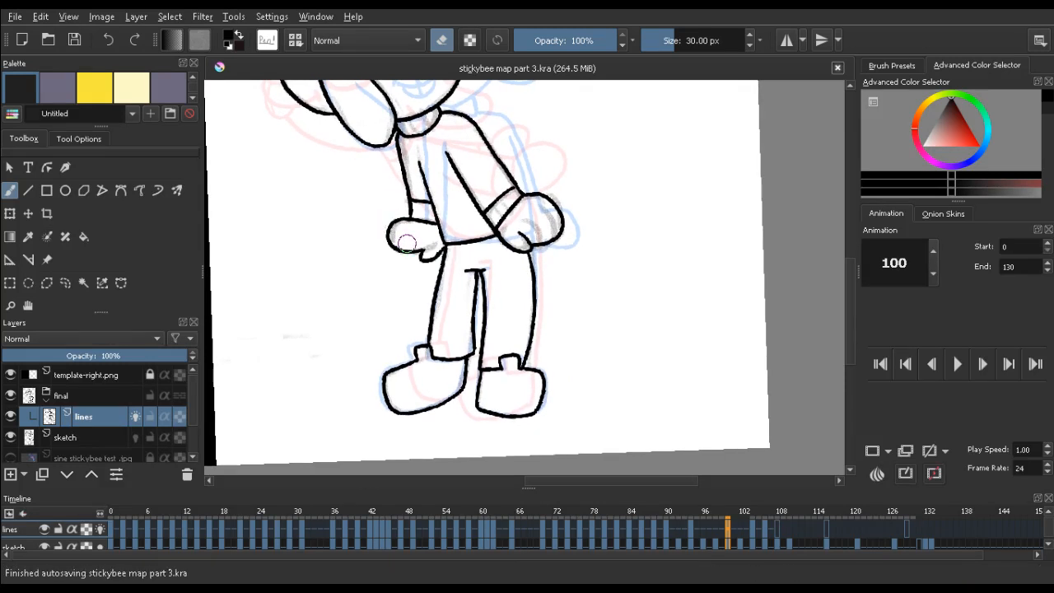
key("e")
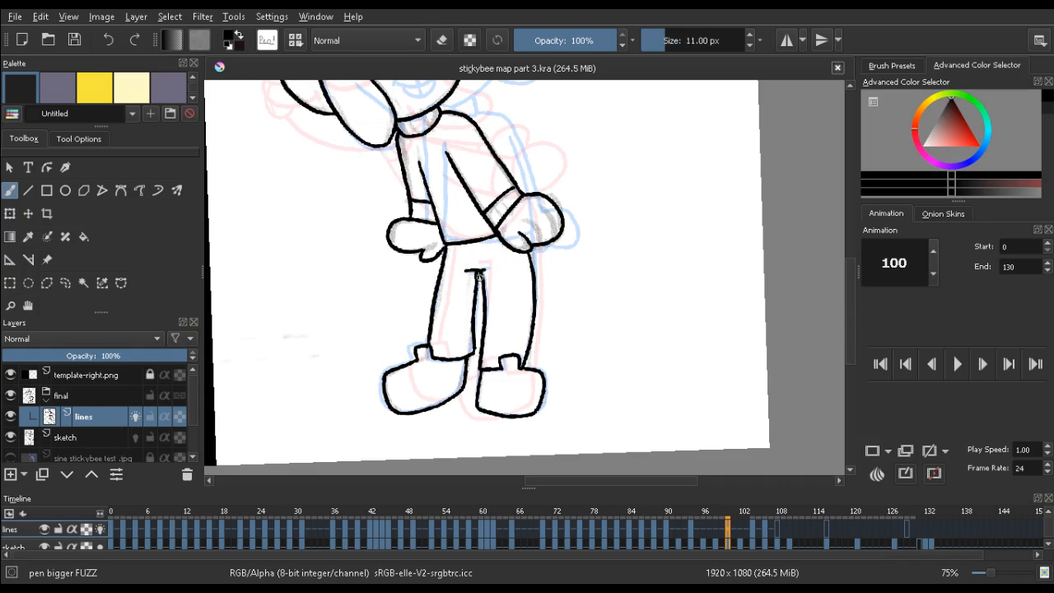
key("alt+period")
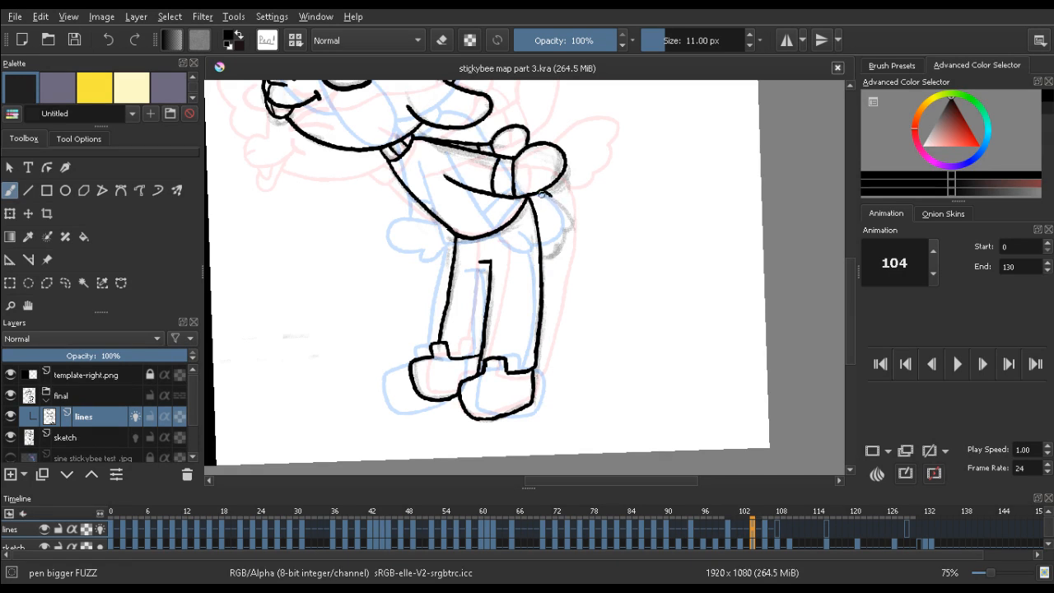
left_click(542, 194, "ctrl")
left_click_drag(947, 109, 959, 70)
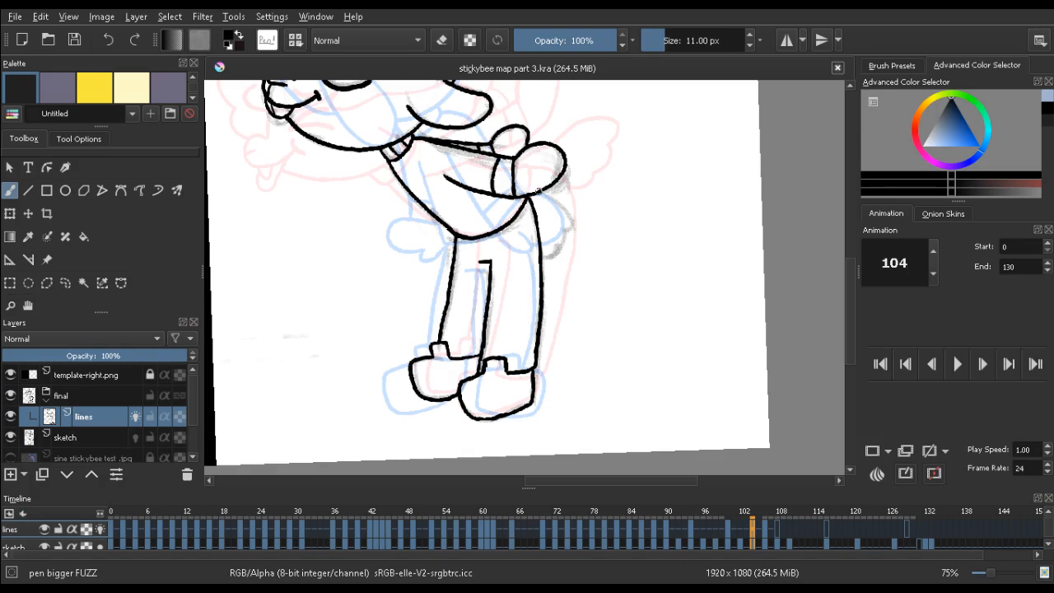
left_click_drag(549, 196, 566, 232)
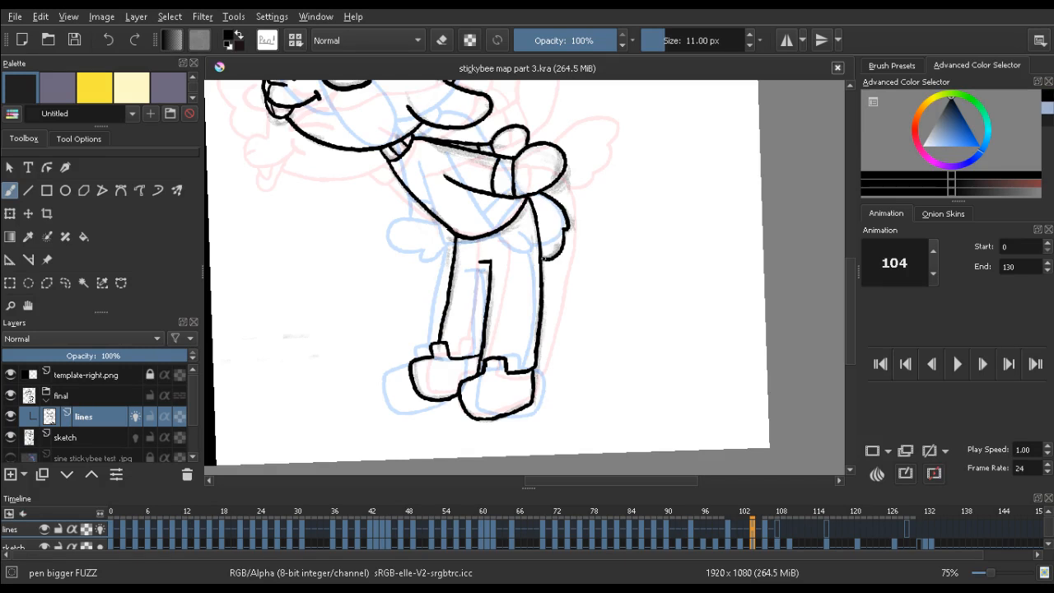
Compare the tail area behind the hips across the frames from 90 to 106
key("Left")
key("Right")
key("Right")
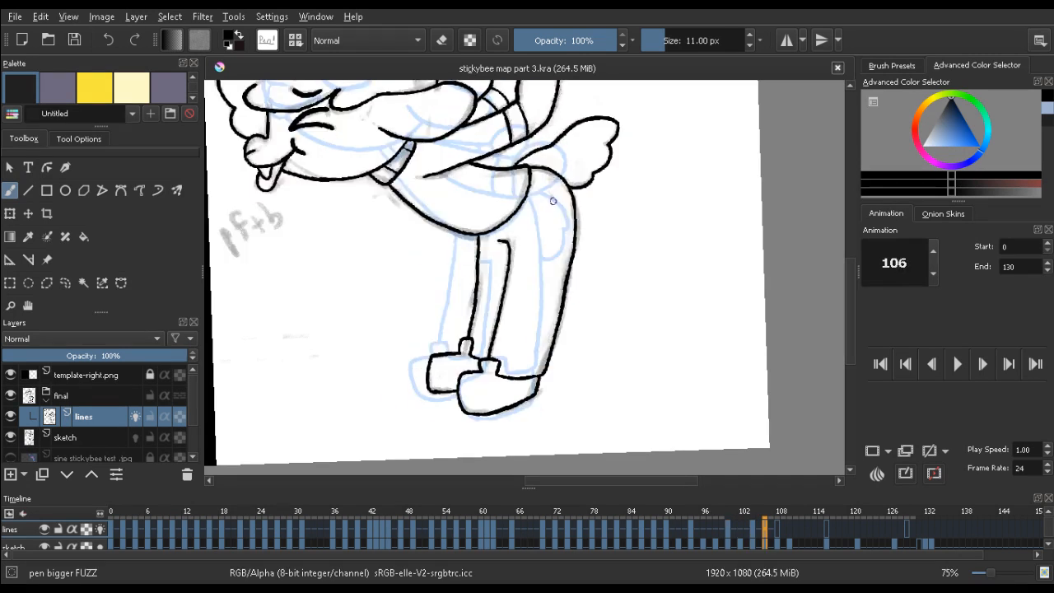
key("Left")
key("Right")
key("Left")
key("Left")
key("comma")
key("comma")
key("comma")
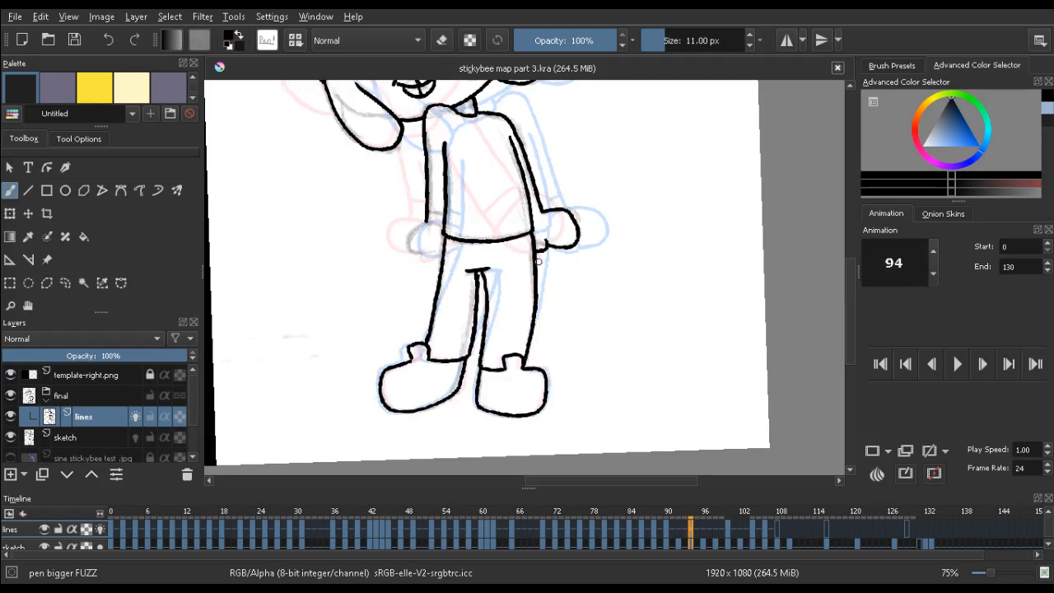
key("period")
key("period")
key("period")
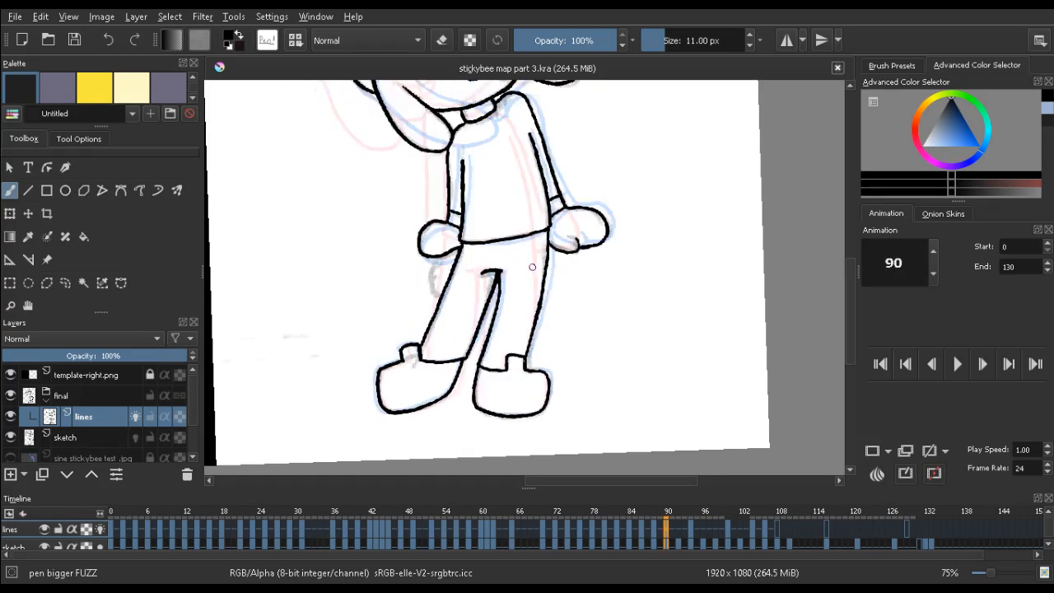
Ink a small tail tip behind the right-hand leg on frame 100, checking it against frames 104 and 106
key("period")
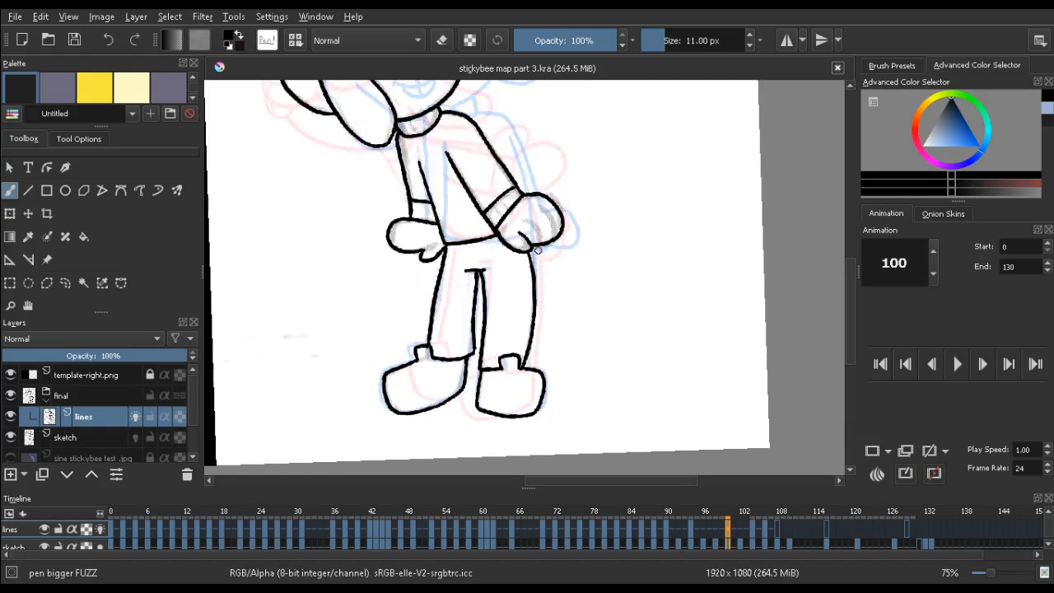
key("period")
key("comma")
key("Left")
key("Right")
key("Right")
key("Right")
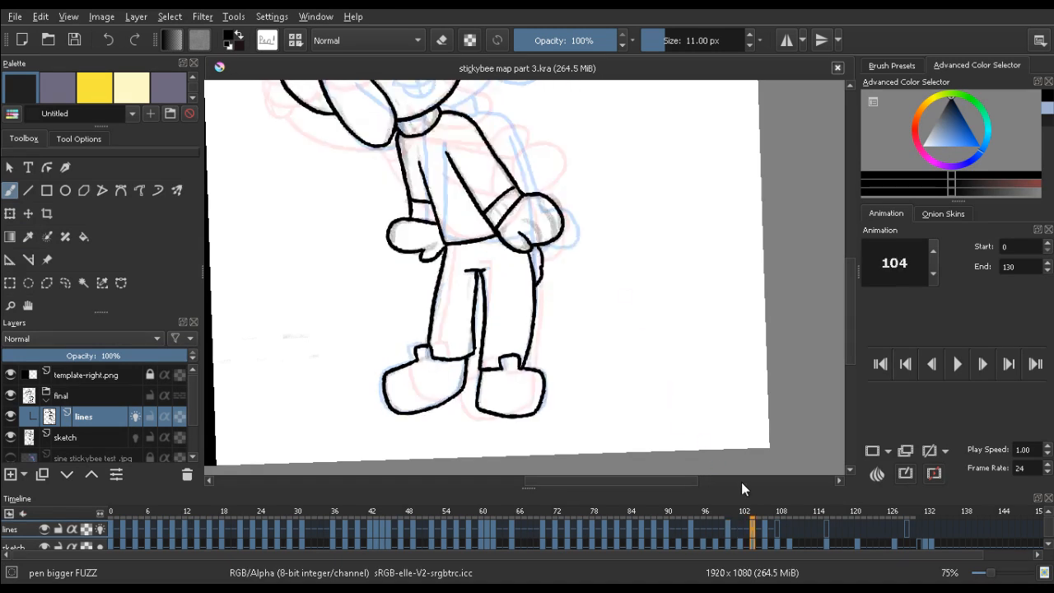
key("Right")
key("Left")
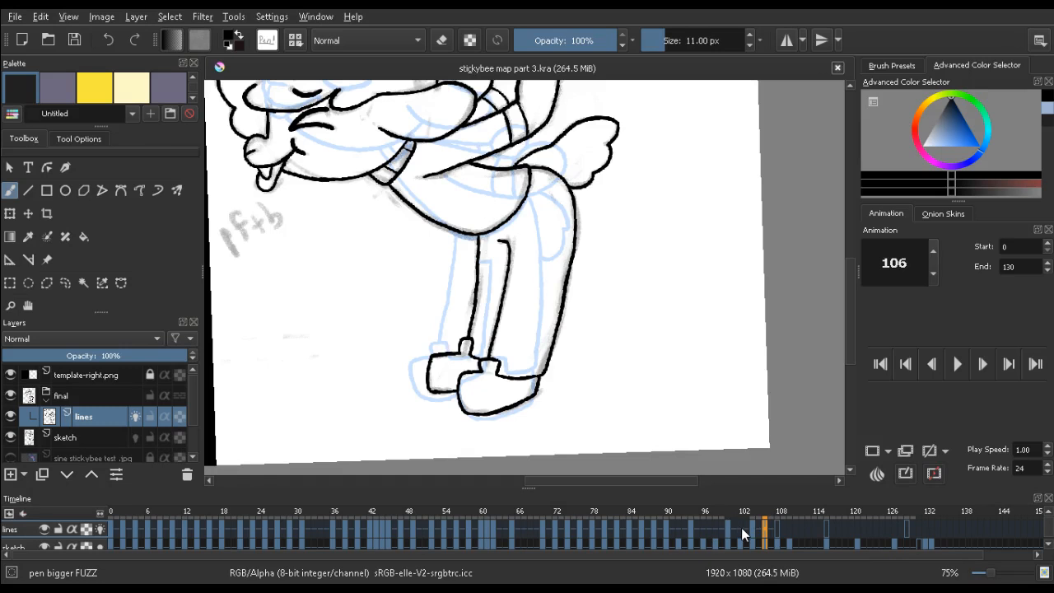
On frame 102, ink the small hair tufts at the back of the head and the outstretched ear in black
left_click(742, 527)
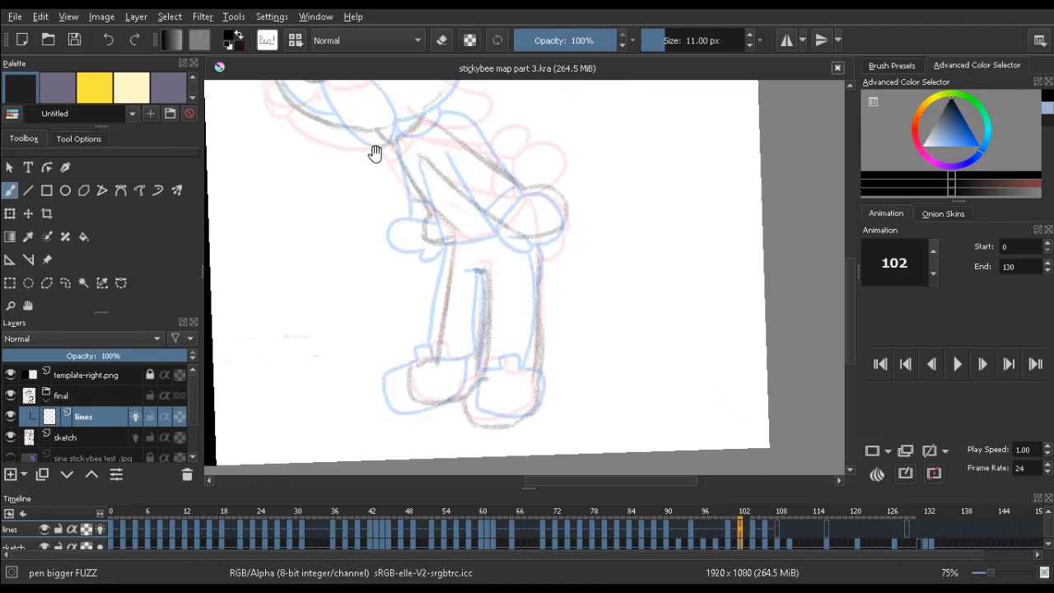
left_click_drag(375, 153, 365, 261)
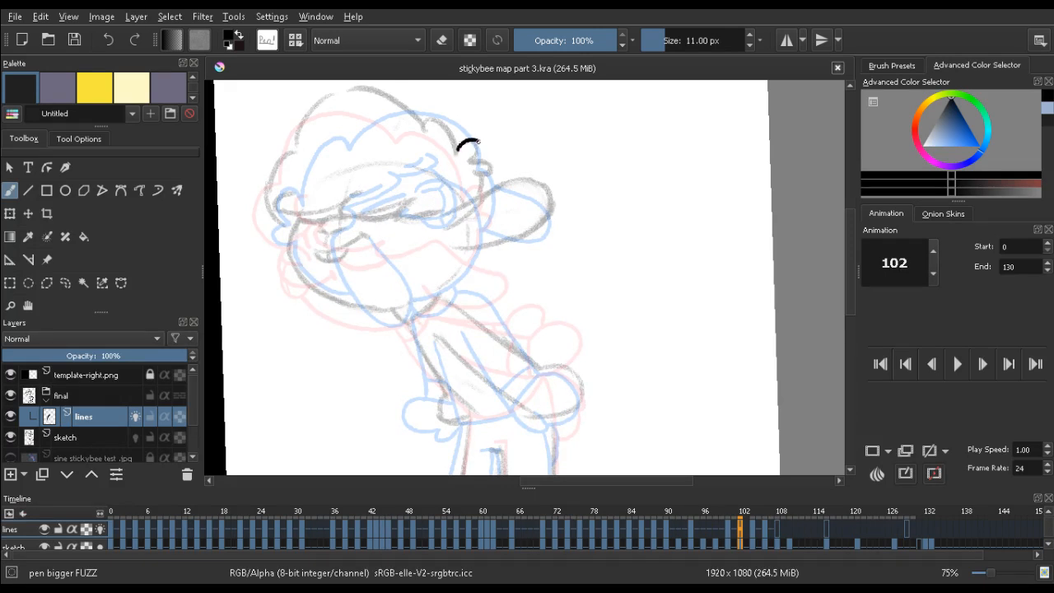
mouse_move(480, 157)
left_mouse_down()
mouse_move(471, 163)
mouse_move(484, 194)
mouse_move(447, 215)
mouse_move(498, 186)
mouse_move(549, 178)
left_mouse_up()
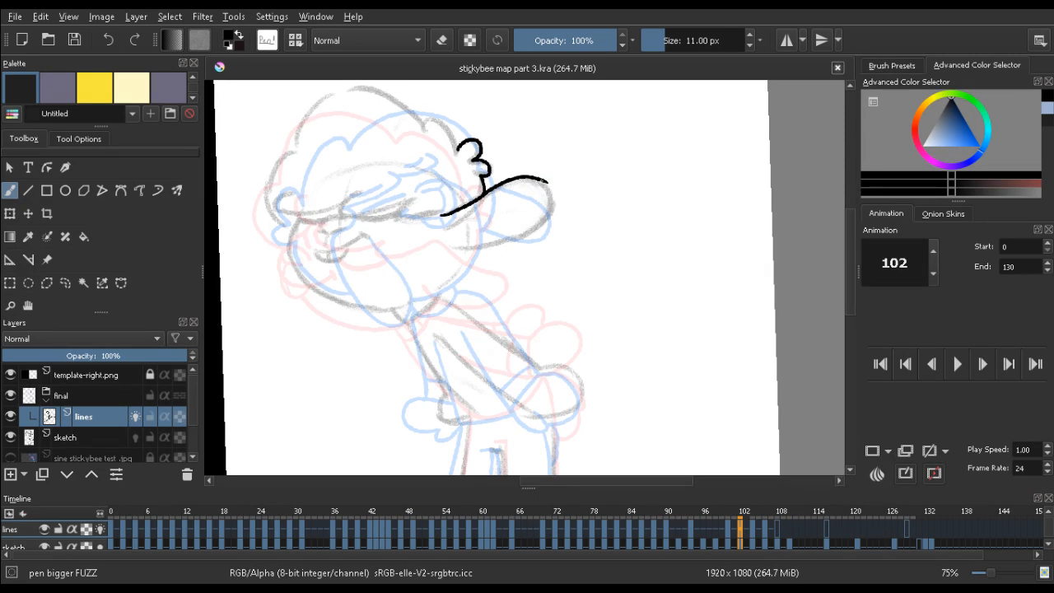
mouse_move(549, 187)
left_mouse_down()
mouse_move(554, 206)
mouse_move(547, 186)
mouse_move(552, 204)
mouse_move(539, 225)
left_mouse_up()
key("ctrl+z")
mouse_move(452, 157)
left_mouse_down()
mouse_move(397, 129)
mouse_move(287, 274)
mouse_move(475, 314)
mouse_move(476, 227)
left_mouse_up()
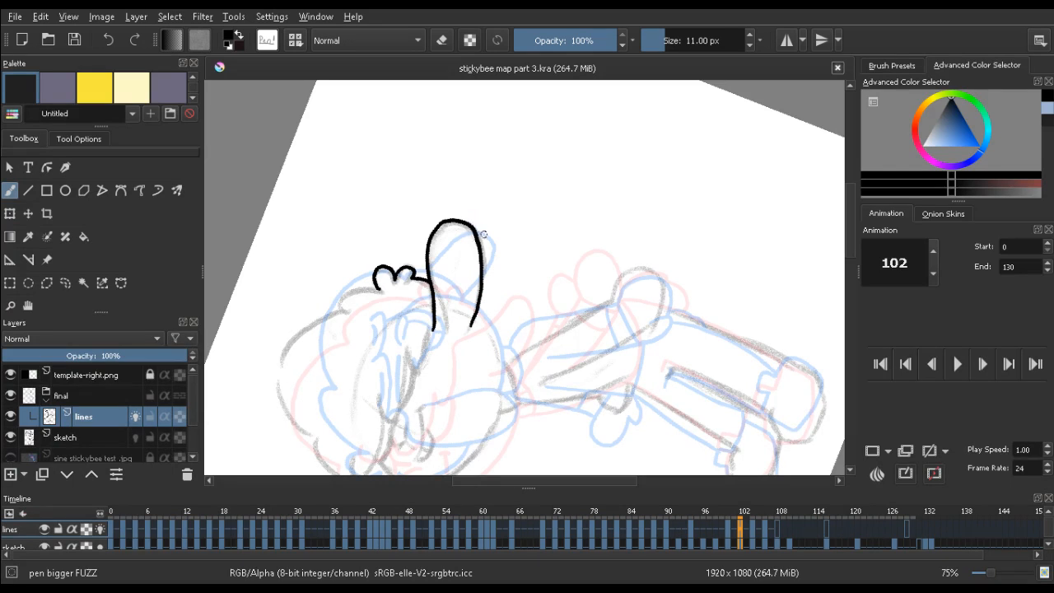
Ink the scalloped hair fringe across the forehead on frame 102, from the ear to the front curl
mouse_move(276, 288)
left_mouse_down()
mouse_move(306, 153)
mouse_move(436, 89)
mouse_move(445, 143)
left_mouse_up()
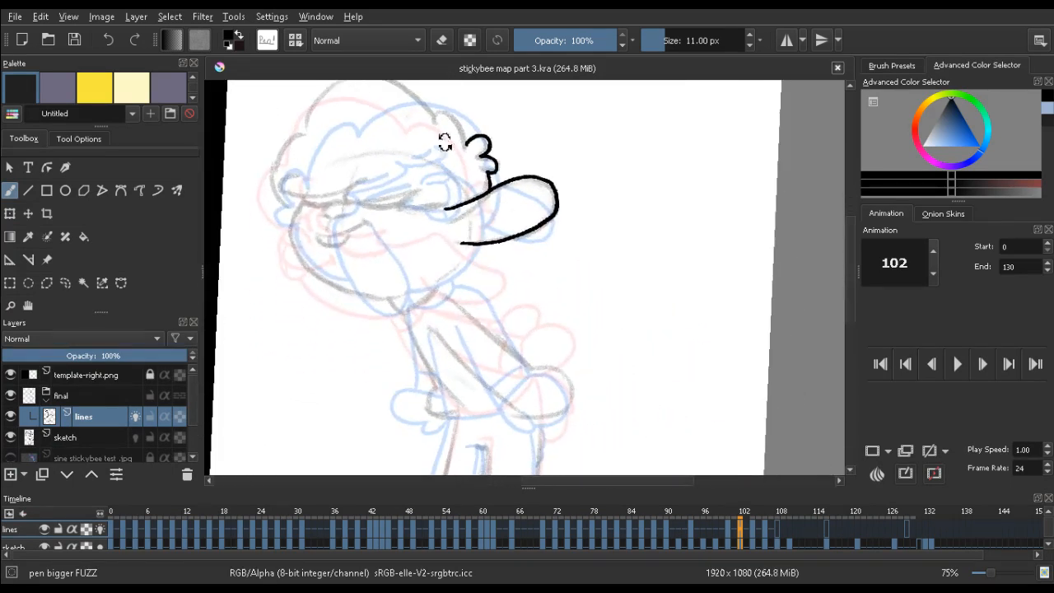
left_click_drag(376, 190, 417, 206)
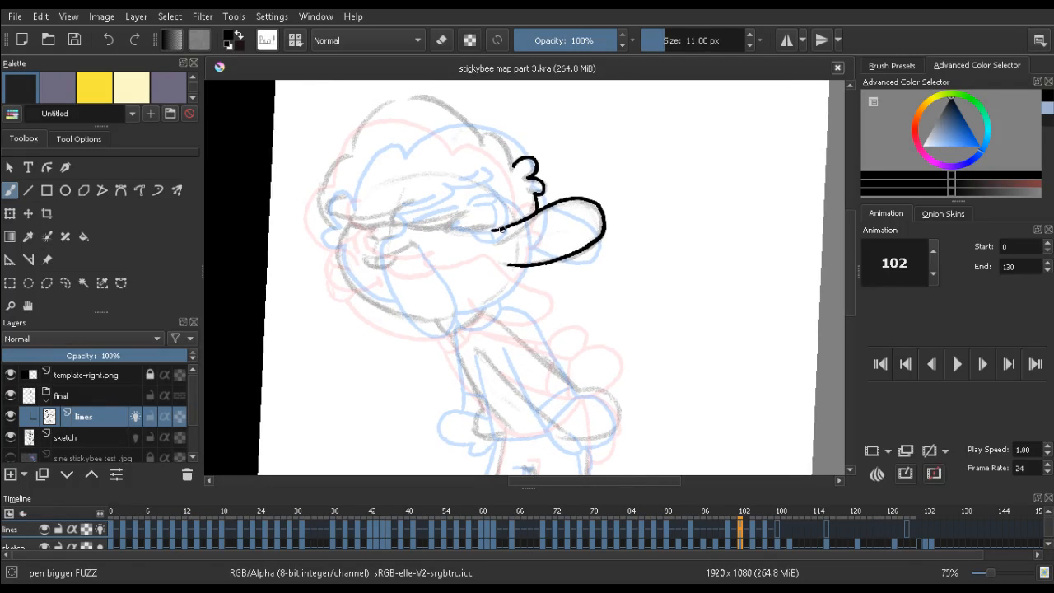
mouse_move(495, 231)
left_mouse_down()
mouse_move(458, 232)
mouse_move(458, 215)
left_mouse_up()
key("ctrl+z")
mouse_move(398, 192)
left_mouse_down()
mouse_move(364, 275)
mouse_move(313, 226)
mouse_move(446, 120)
mouse_move(533, 117)
mouse_move(482, 154)
mouse_move(453, 264)
mouse_move(455, 213)
mouse_move(467, 203)
mouse_move(476, 214)
mouse_move(491, 157)
left_mouse_up()
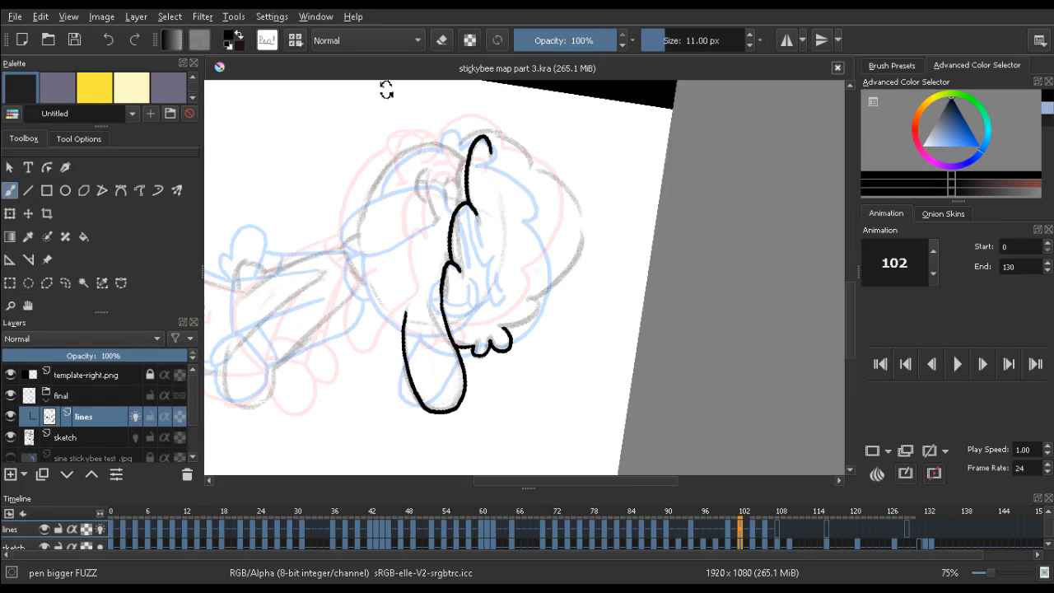
mouse_move(388, 90)
left_mouse_down()
mouse_move(329, 356)
mouse_move(364, 386)
mouse_move(441, 328)
mouse_move(438, 191)
mouse_move(341, 176)
mouse_move(507, 156)
mouse_move(561, 214)
mouse_move(539, 186)
left_mouse_up()
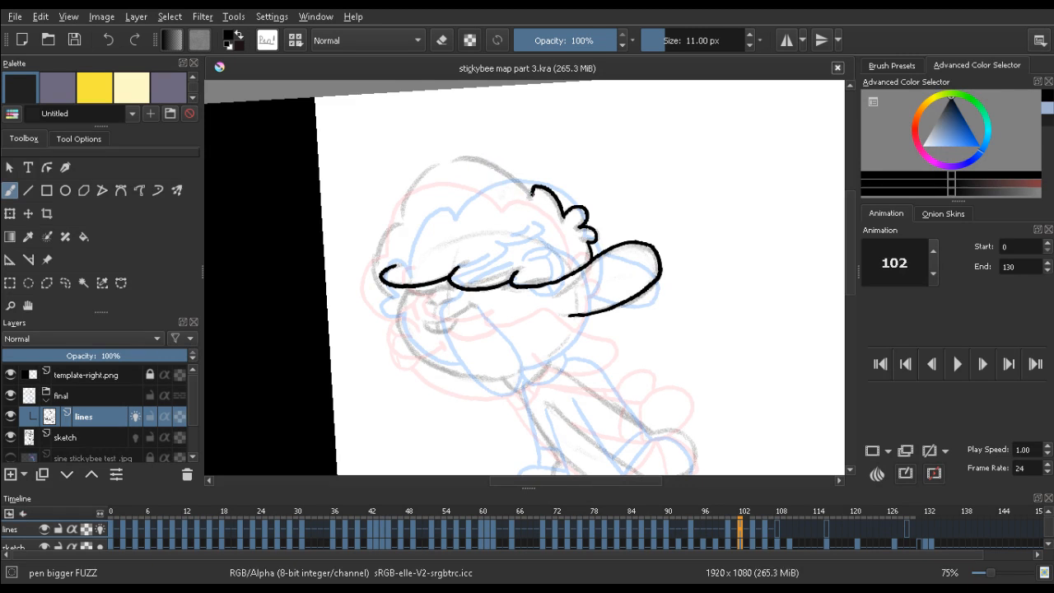
Ink the outer hair outline over the top of the head and down to the front curl on frame 102
left_click_drag(530, 191, 446, 157)
key("ctrl+z")
mouse_move(529, 191)
left_mouse_down()
mouse_move(471, 157)
mouse_move(425, 171)
mouse_move(400, 223)
mouse_move(379, 231)
mouse_move(374, 275)
mouse_move(371, 249)
mouse_move(392, 301)
mouse_move(374, 262)
mouse_move(390, 300)
left_mouse_up()
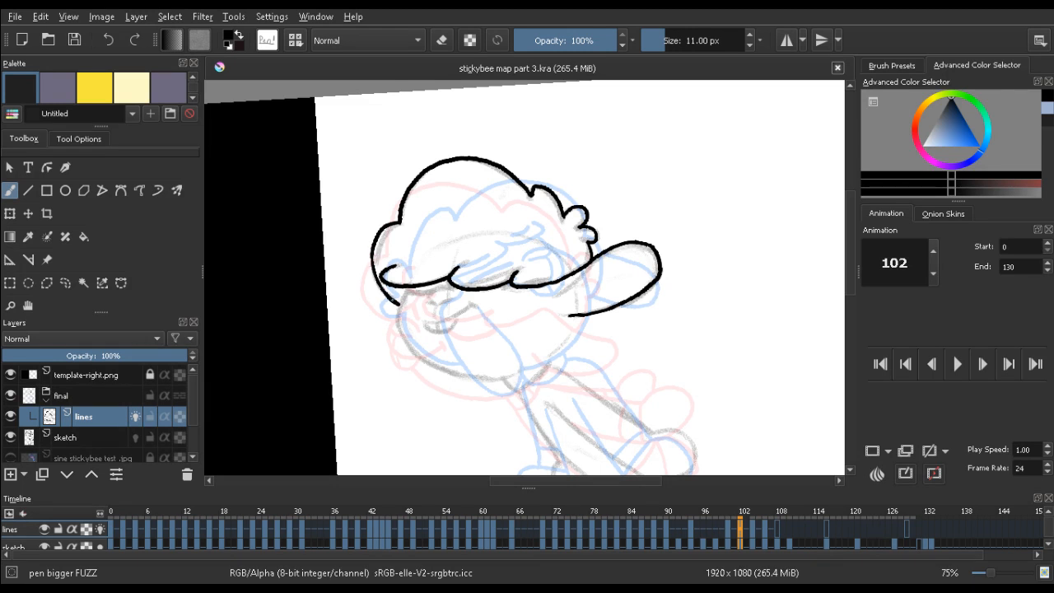
left_click_drag(371, 245, 371, 265)
Ink the rounded face outline from the front hair curl around the chin to the base of the ear
mouse_move(303, 341)
left_mouse_down()
mouse_move(284, 263)
mouse_move(348, 173)
mouse_move(387, 204)
left_mouse_up()
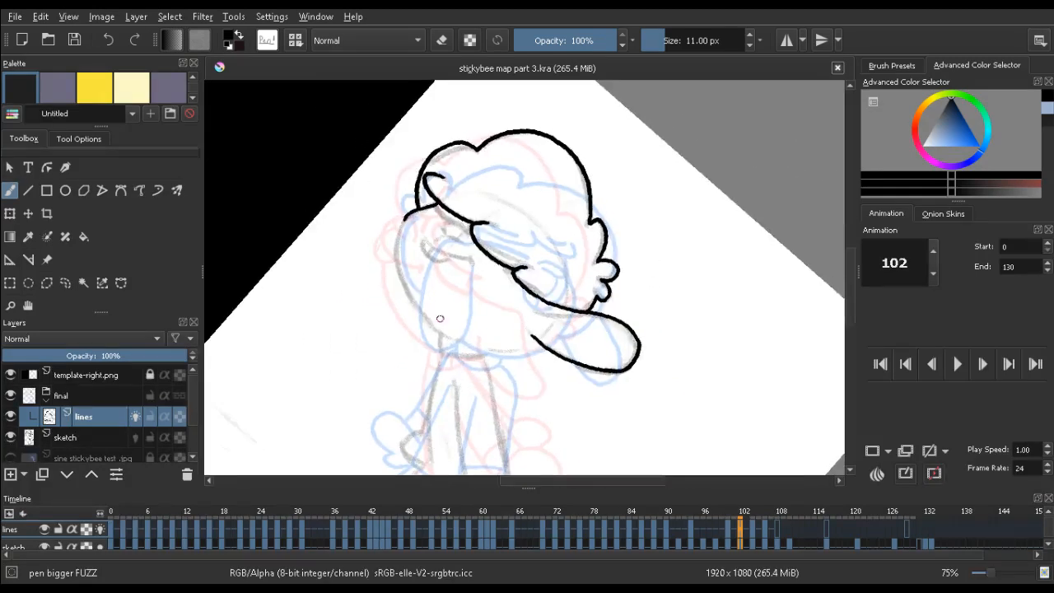
mouse_move(457, 340)
left_mouse_down()
mouse_move(424, 321)
mouse_move(399, 285)
mouse_move(393, 247)
mouse_move(410, 211)
left_mouse_up()
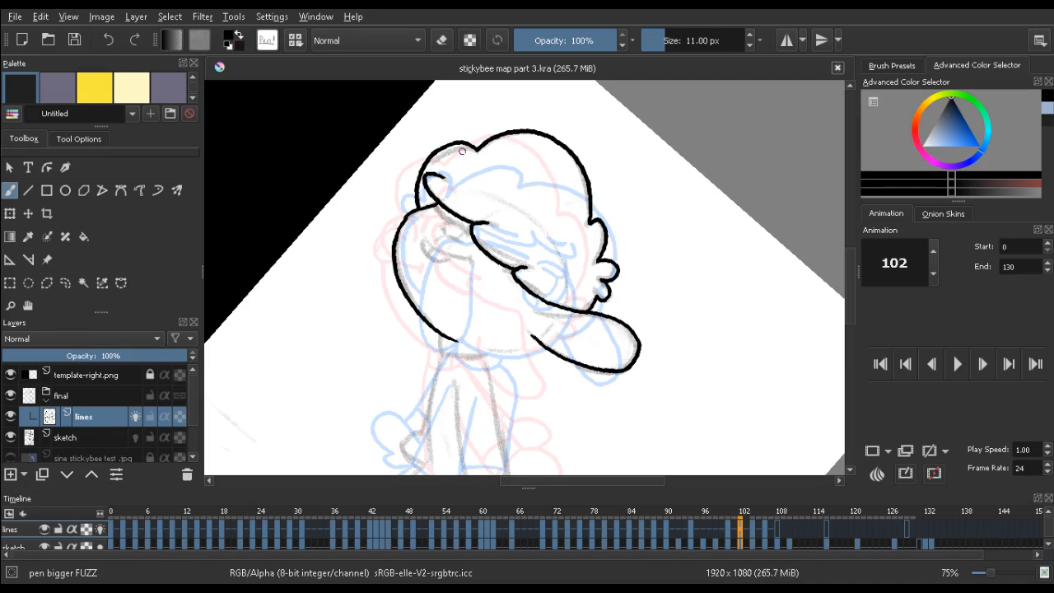
mouse_move(462, 151)
left_mouse_down()
mouse_move(391, 230)
mouse_move(283, 193)
mouse_move(363, 393)
left_mouse_up()
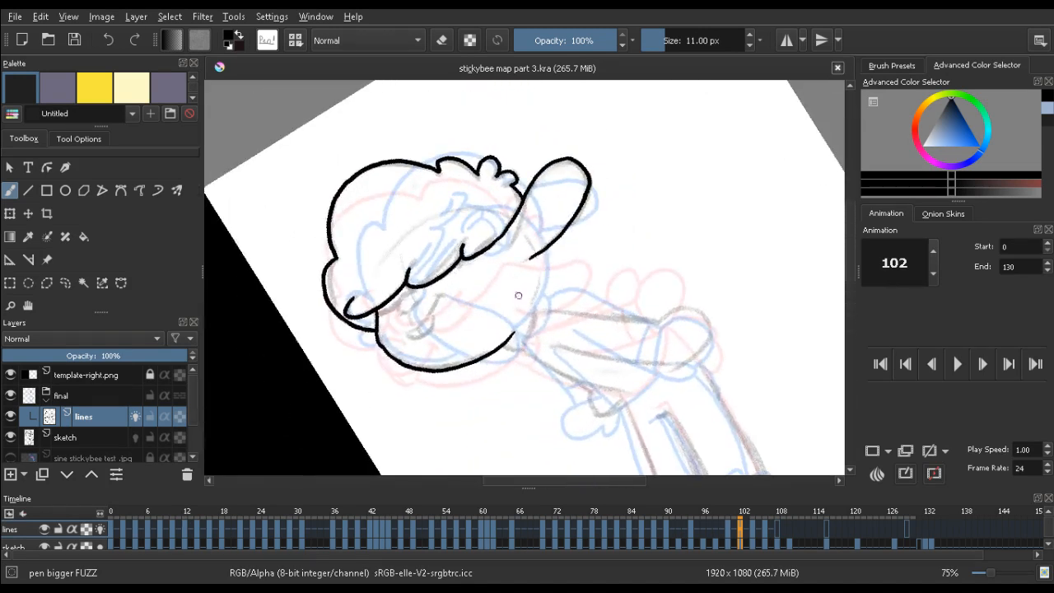
left_click_drag(517, 326, 545, 269)
Ink the nose, smile line and closed eye beneath the fringe on frame 102, checking them against neighbouring frames
left_click_drag(348, 165, 421, 146)
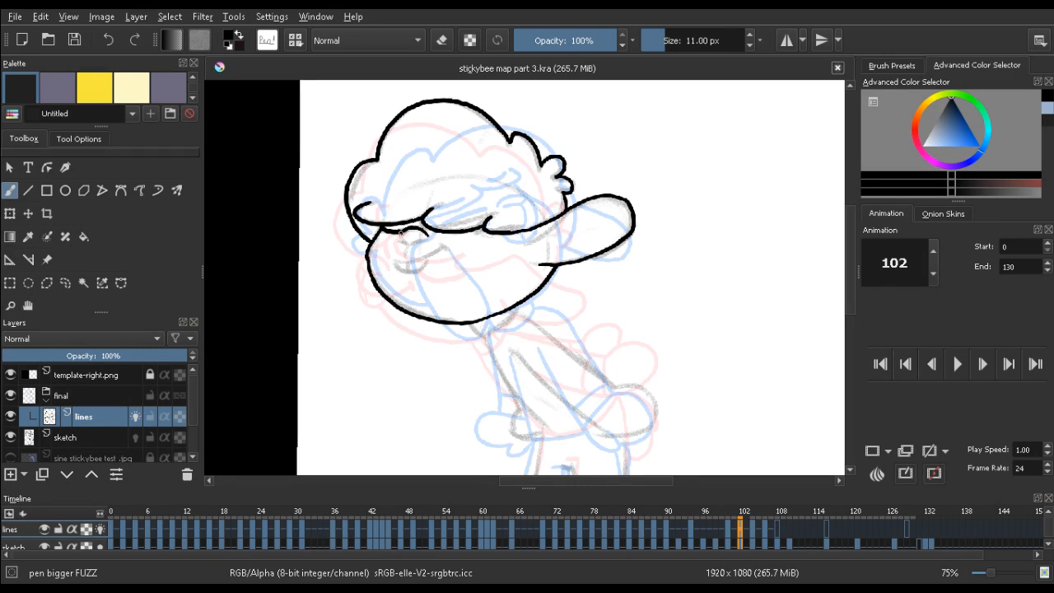
key("comma")
key("comma")
key("period")
key("period")
key("ctrl+z")
mouse_move(440, 234)
left_mouse_down()
mouse_move(473, 234)
mouse_move(422, 238)
mouse_move(433, 252)
mouse_move(445, 246)
left_mouse_up()
key("ctrl+z")
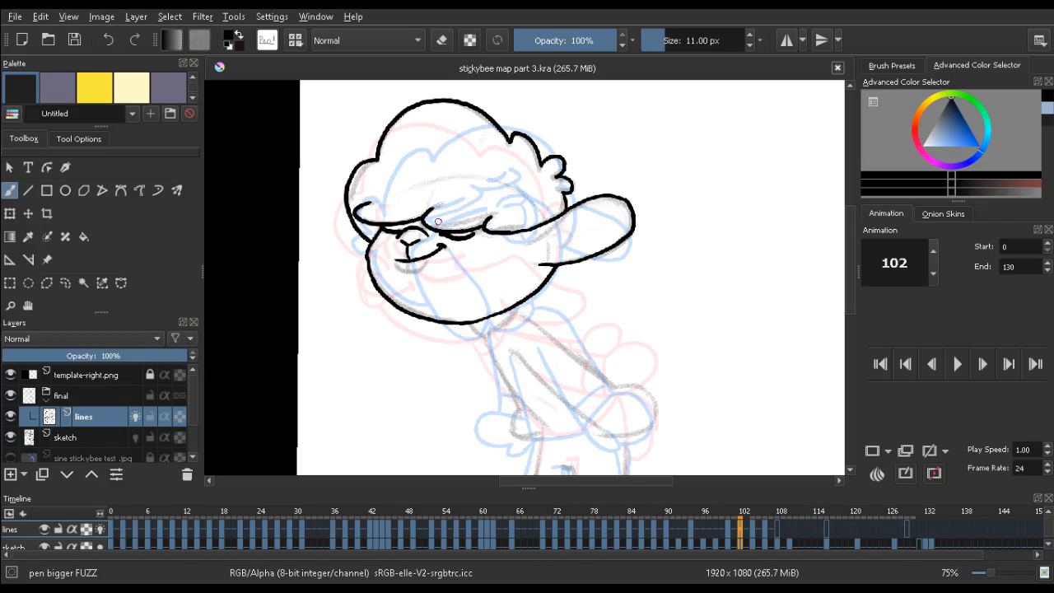
Refine the face on frame 102 against the neighbouring frames and ink the open mouth with teeth under the smile
key("Left")
key("Left")
key("Right")
key("Right")
key("ctrl+z")
key("ctrl+z")
key("Left")
key("Right")
key("Right")
key("Left")
key("Left")
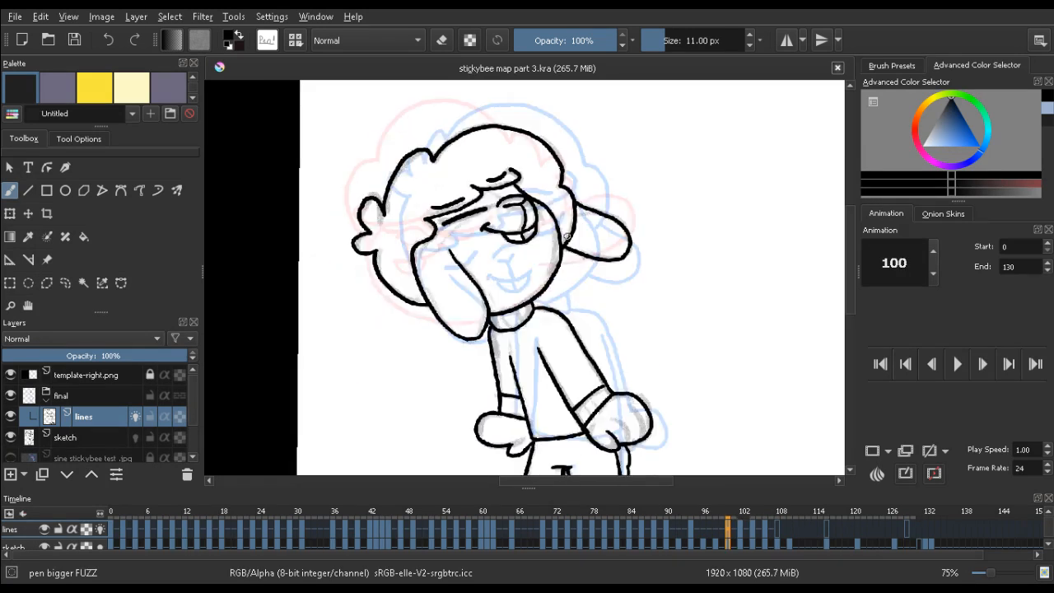
key("Right")
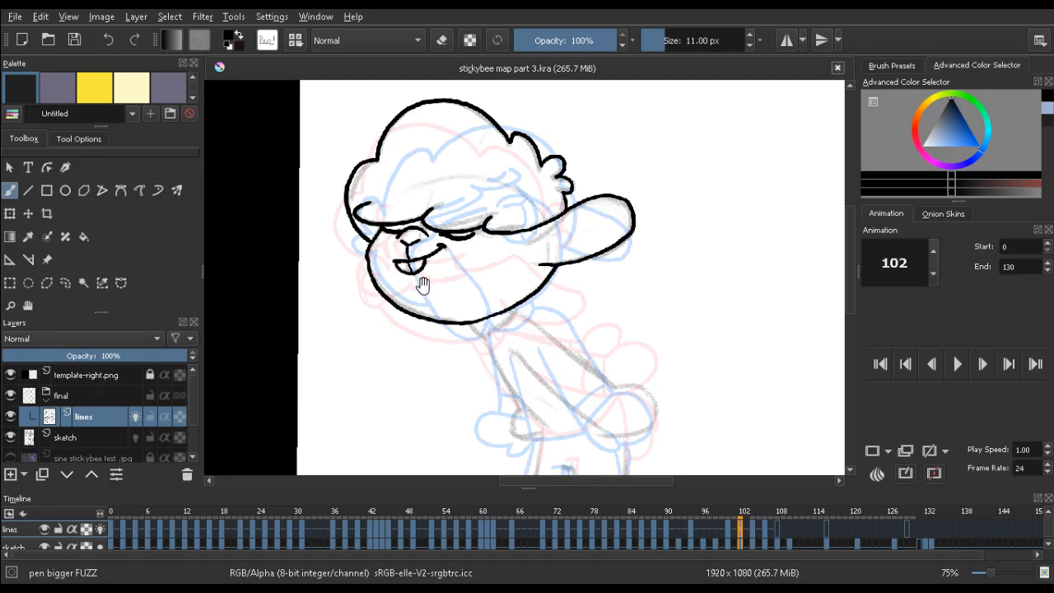
Ink the curved collar under the chin on frame 102, checking its placement against the previous frame
left_click_drag(424, 288, 417, 212)
left_click_drag(356, 240, 362, 117)
left_click_drag(370, 169, 320, 169)
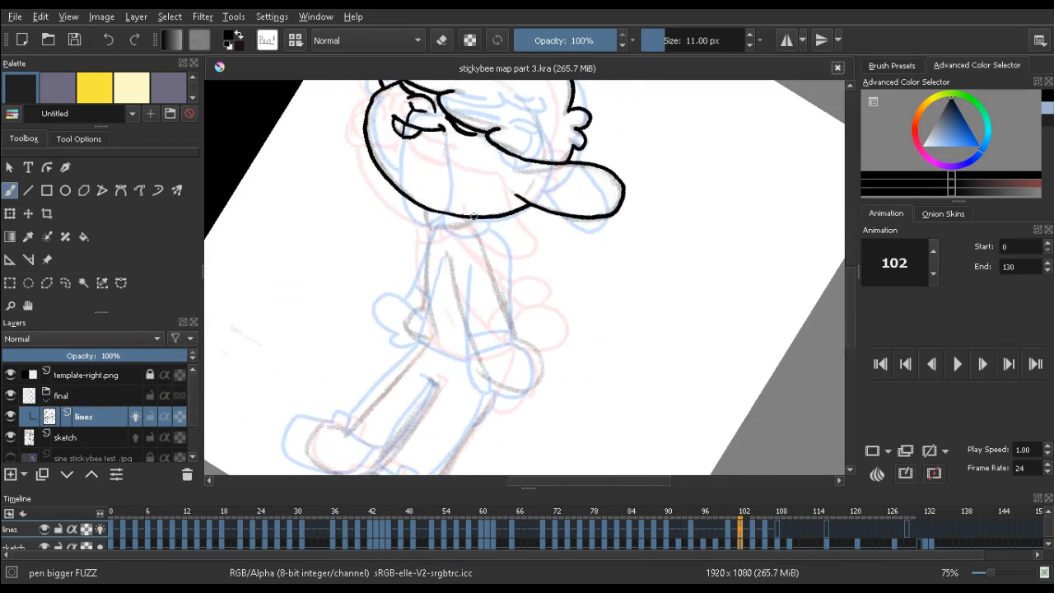
key("Left")
key("Right")
mouse_move(472, 218)
left_mouse_down()
mouse_move(436, 228)
mouse_move(425, 211)
left_mouse_up()
left_click_drag(429, 230, 423, 265)
key("ctrl+z")
Ink both long edges of the near arm and the underside of its hand on frame 102
left_click_drag(477, 235, 515, 333)
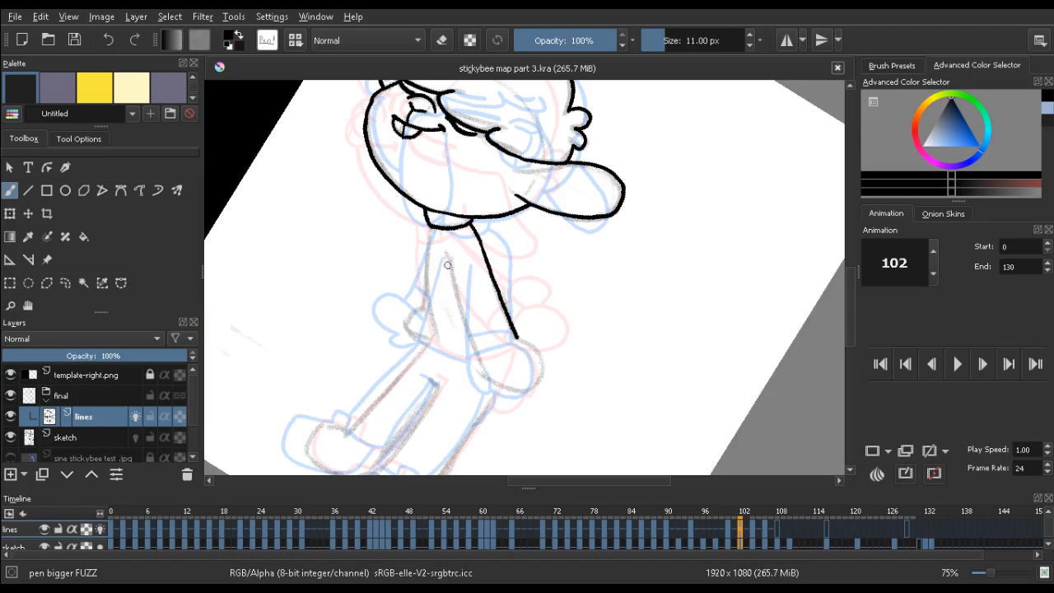
mouse_move(447, 254)
left_mouse_down()
mouse_move(488, 377)
mouse_move(479, 362)
mouse_move(518, 391)
left_mouse_up()
key("ctrl+z")
key("e")
key("e")
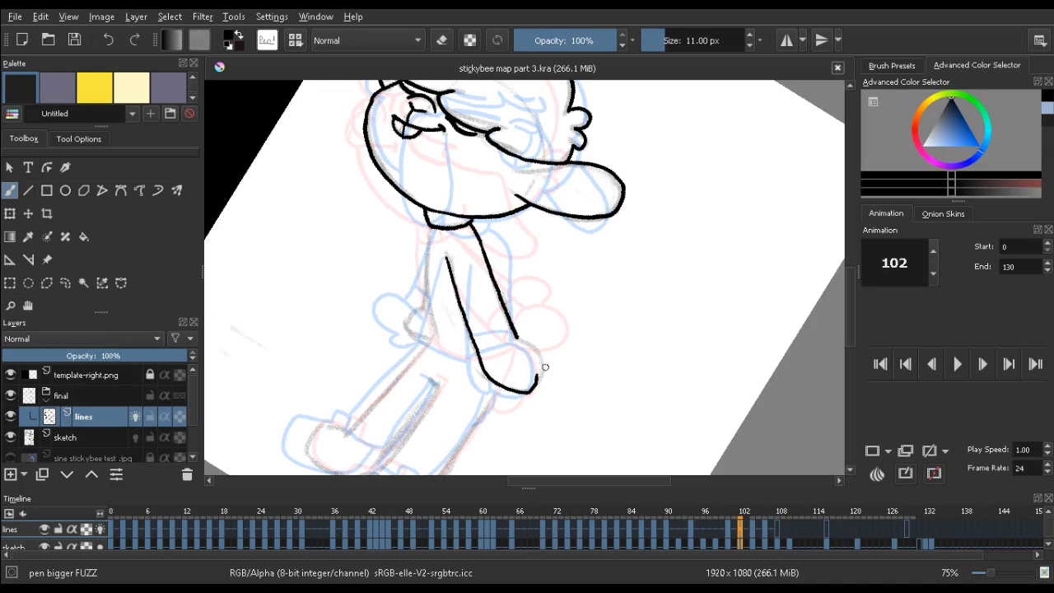
key("e")
left_click_drag(540, 371, 537, 385)
key("e")
key("ctrl+z")
key("ctrl+z")
key("e")
key("e")
left_click_drag(529, 391, 539, 375)
key("ctrl+z")
key("ctrl+z")
Ink the rest of the rounded hand outline at the end of the near arm and clean up its joint
mouse_move(609, 299)
left_mouse_down()
mouse_move(536, 193)
mouse_move(383, 163)
mouse_move(391, 152)
left_mouse_up()
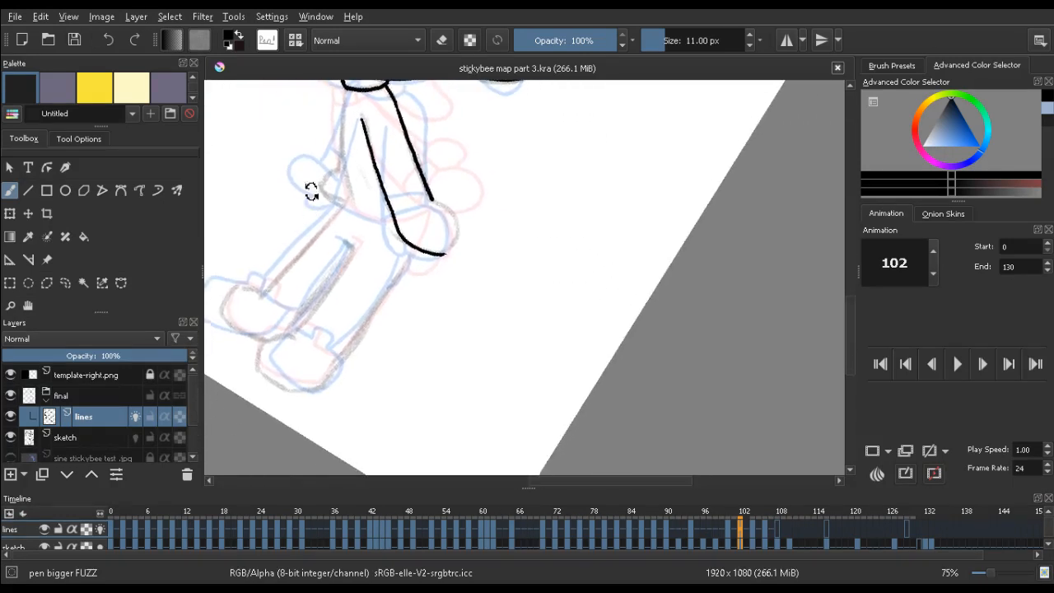
left_click_drag(310, 189, 509, 206)
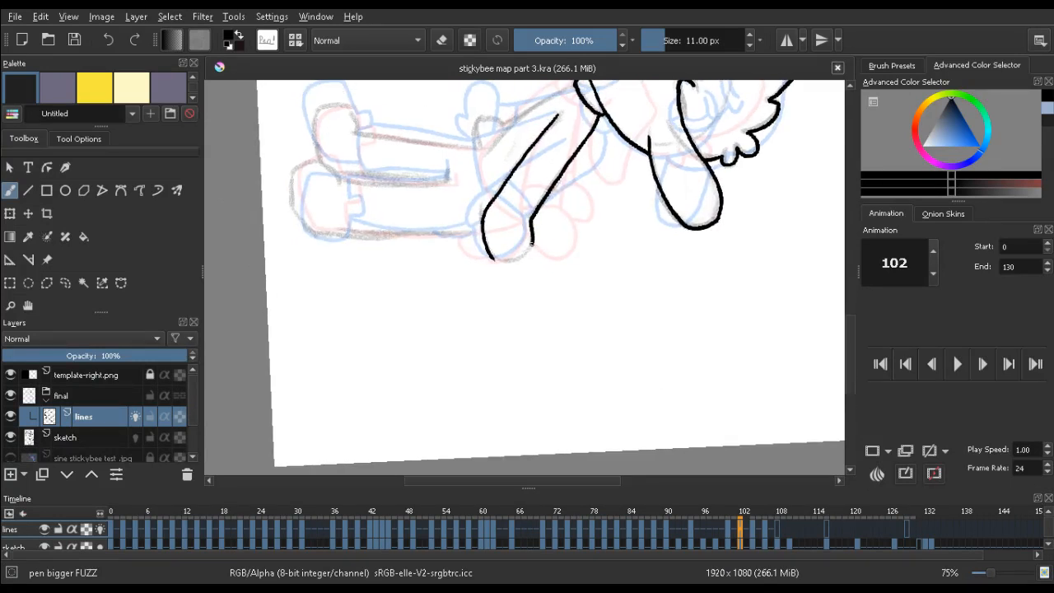
left_click_drag(519, 258, 498, 262)
key("e")
left_click(499, 264)
key("e")
mouse_move(734, 283)
left_mouse_down()
mouse_move(535, 155)
mouse_move(509, 155)
mouse_move(518, 161)
left_mouse_up()
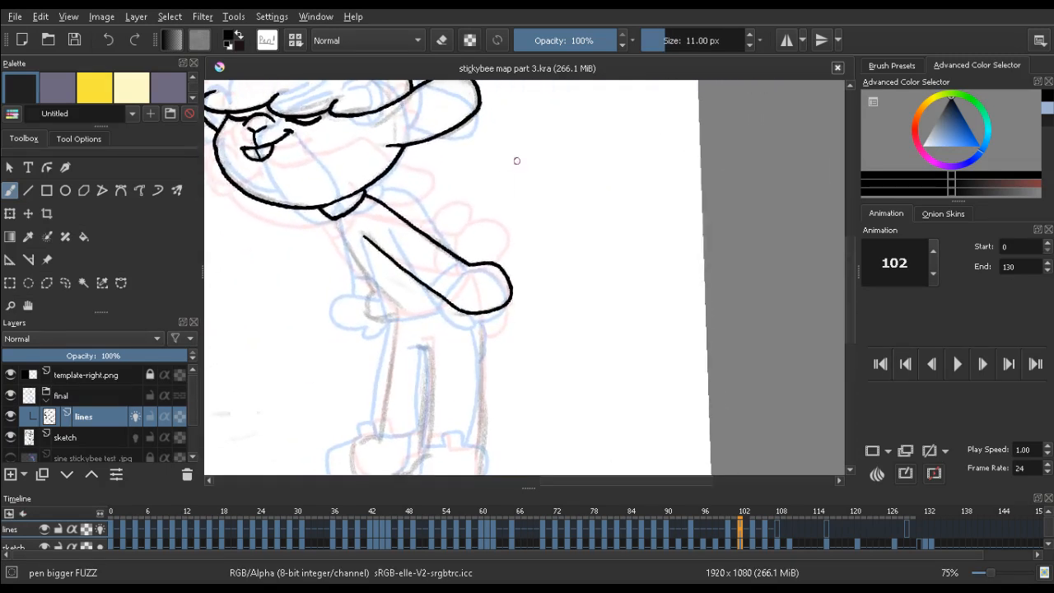
Ink the wrist line separating the near hand from its sleeve on frame 102, using the previous frame as reference
left_click_drag(475, 206, 524, 182)
key("Left")
key("Left")
key("Right")
key("Right")
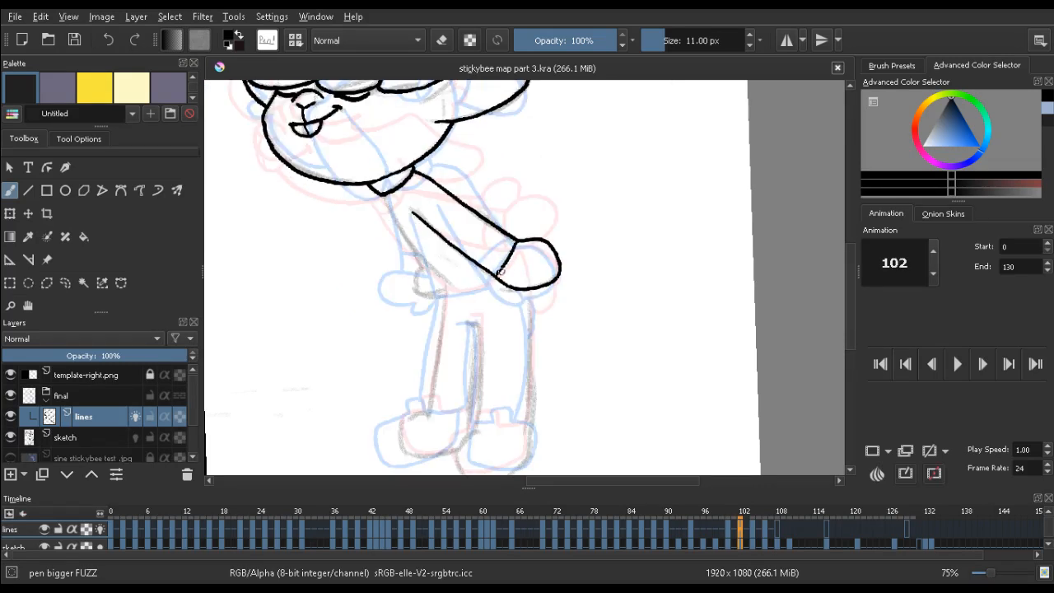
Compare the near arm's cuff and hand across frames 100, 102 and 104
key("Left")
key("Left")
key("Right")
key("Right")
key("Right")
key("Right")
key("Left")
key("Left")
key("Left")
key("Left")
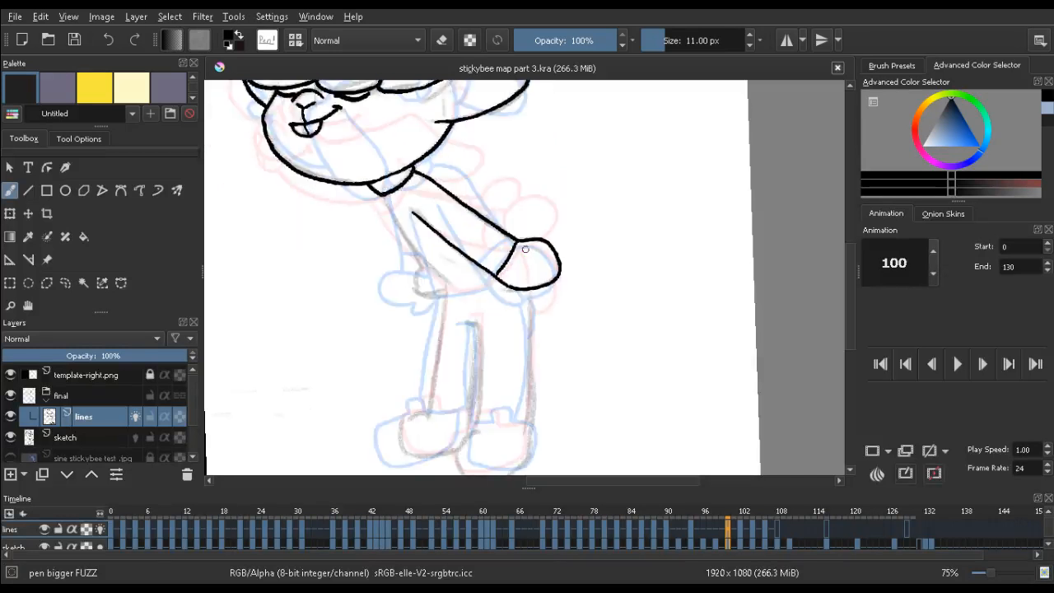
key("Right")
key("Right")
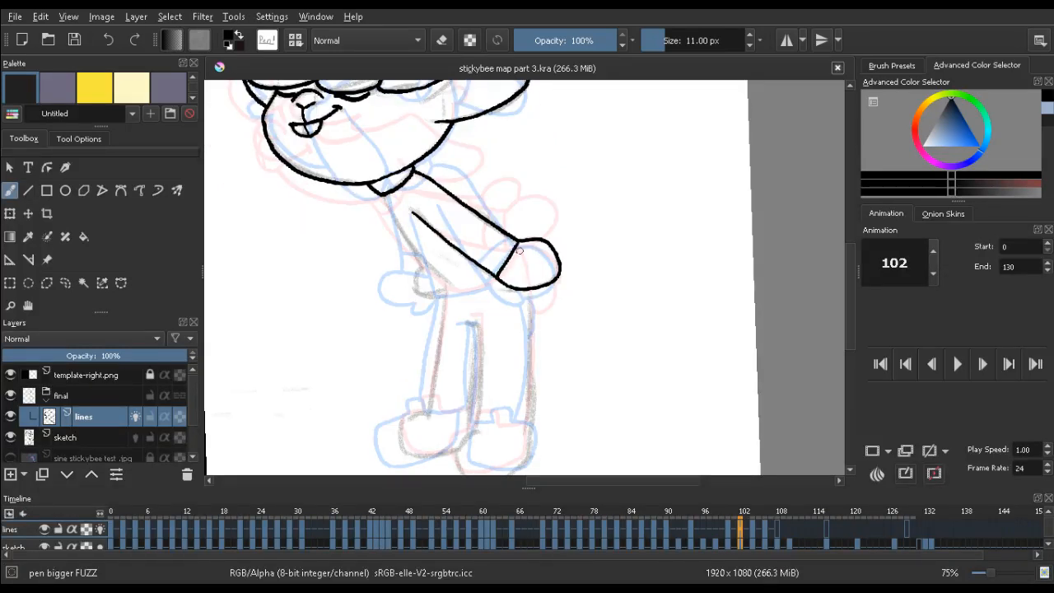
key("Left")
key("Left")
key("Right")
key("Right")
key("Right")
key("Right")
key("Left")
key("Left")
key("Left")
key("Left")
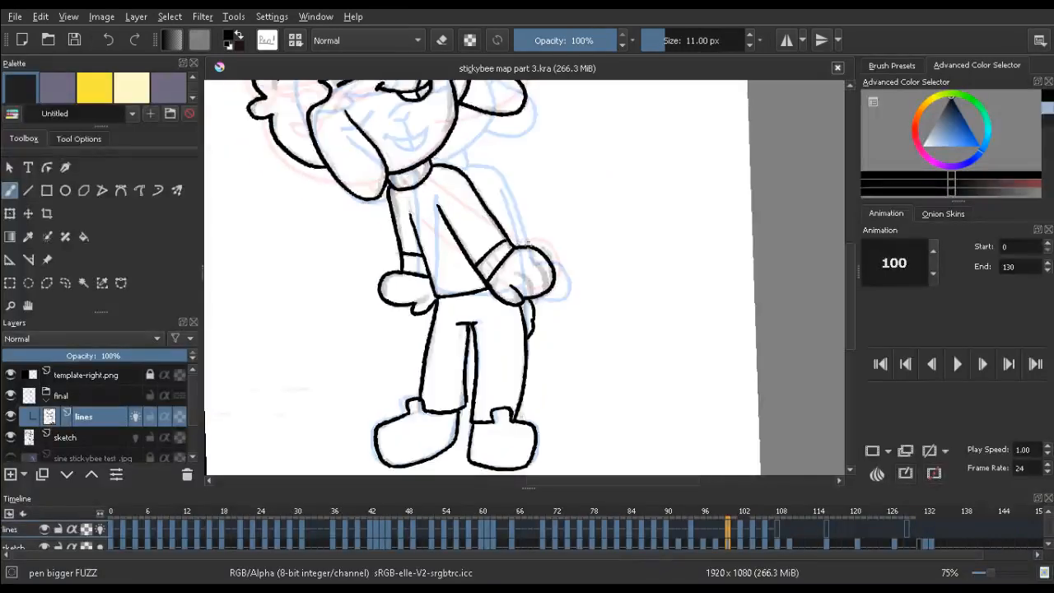
key("Right")
key("Right")
key("Right")
key("Right")
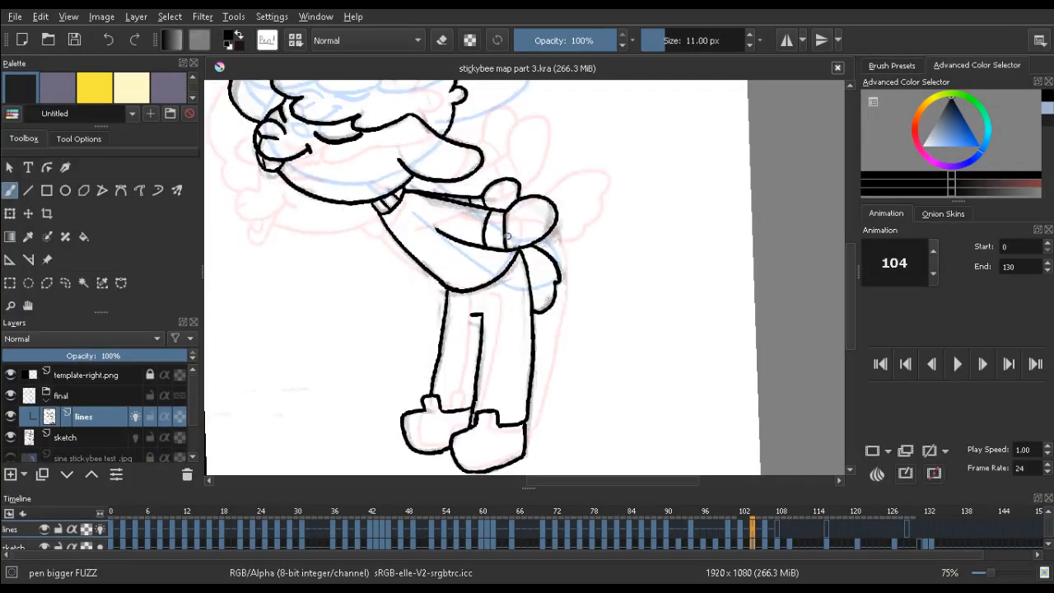
key("Left")
key("Left")
key("Left")
key("Left")
key("Right")
key("Right")
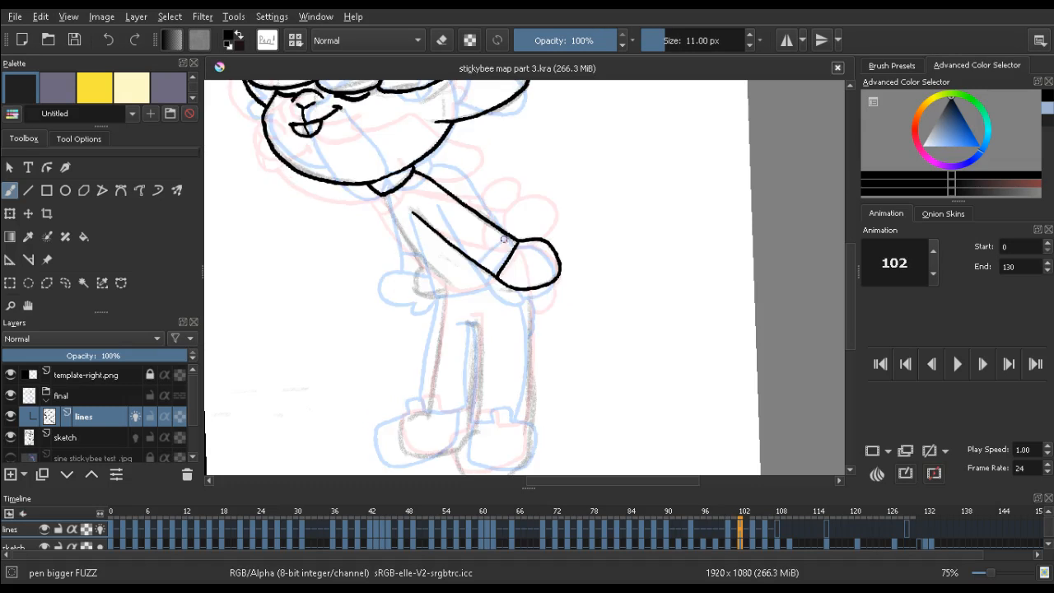
Ink the sleeve cuff's second line above the wrist on frame 102, checking its width against frames 100 and 104
left_click_drag(508, 236, 483, 268)
key("ctrl+z")
key("ctrl+z")
key("ctrl+z")
key("Left")
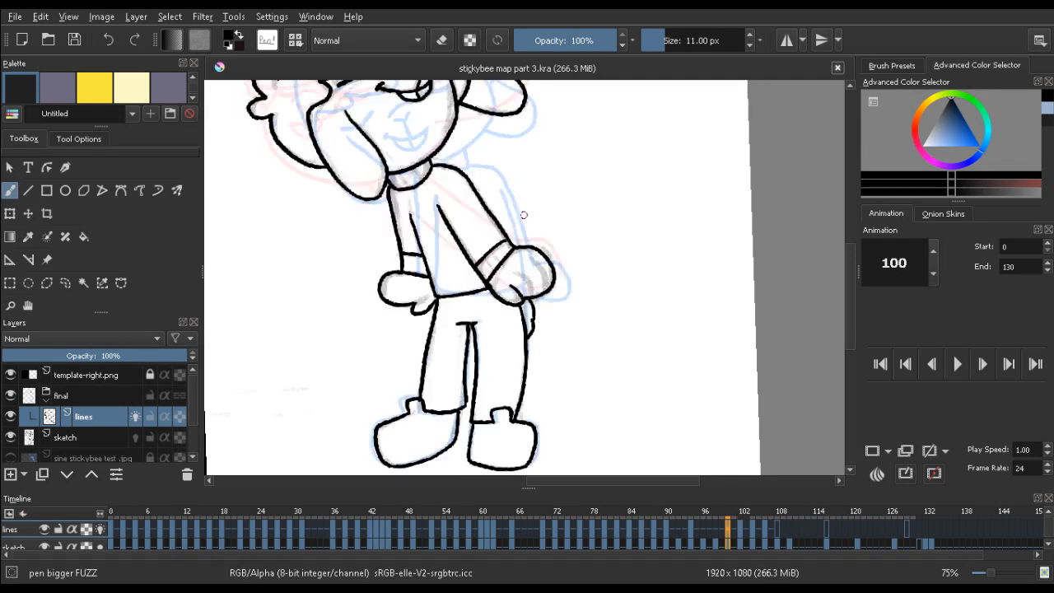
key("Right")
key("Right")
key("Left")
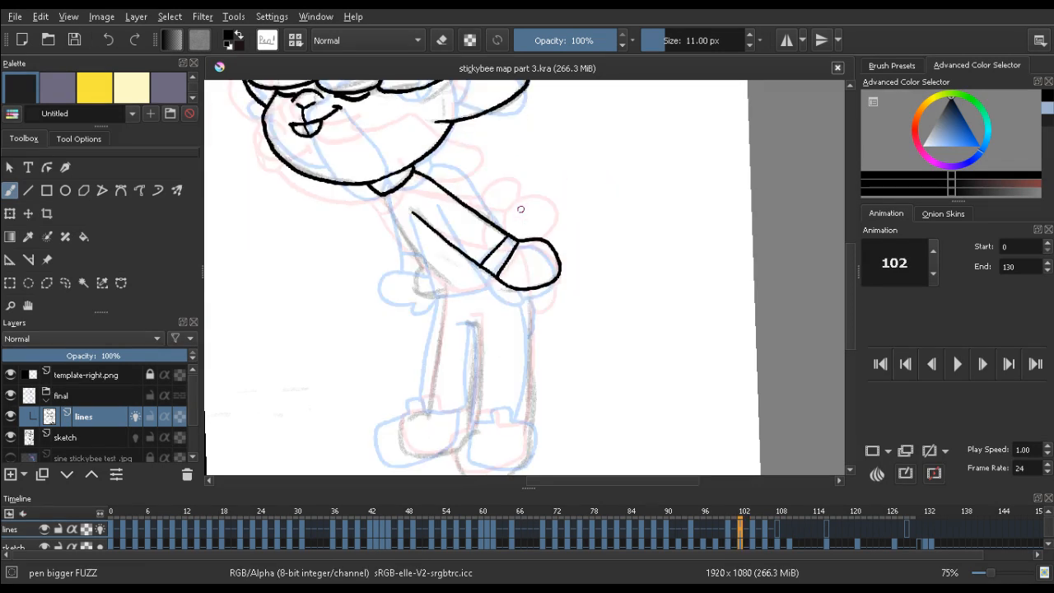
key("Left")
key("Right")
Ink the torso's front line below the collar and the far hand showing beside it on frame 102
mouse_move(384, 194)
left_mouse_down()
mouse_move(403, 239)
mouse_move(453, 289)
left_mouse_up()
key("Left")
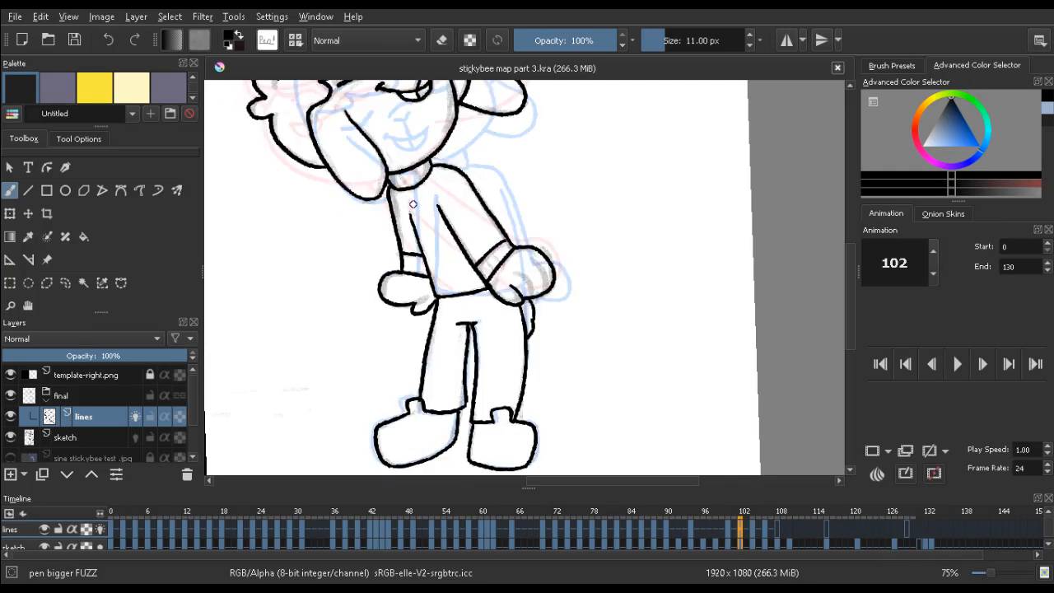
key("Right")
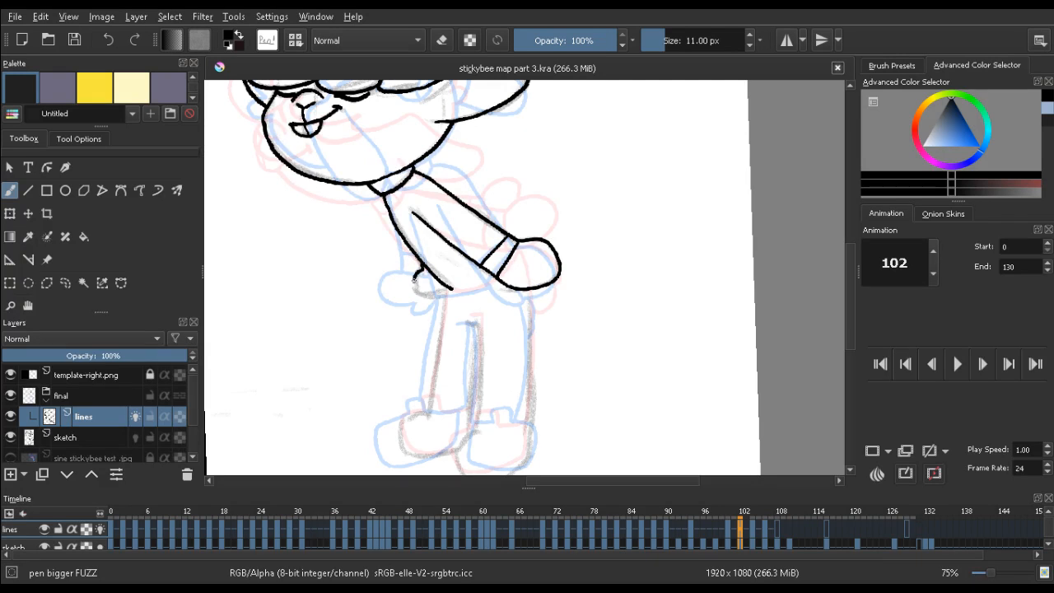
left_click_drag(417, 292, 440, 296)
Clean up the lower end of the torso line and ink the shirt's curved hem, checking it against neighbouring frames
mouse_move(362, 322)
left_mouse_down()
mouse_move(334, 188)
mouse_move(482, 129)
mouse_move(437, 212)
left_mouse_up()
key("e")
left_click_drag(470, 243, 475, 232)
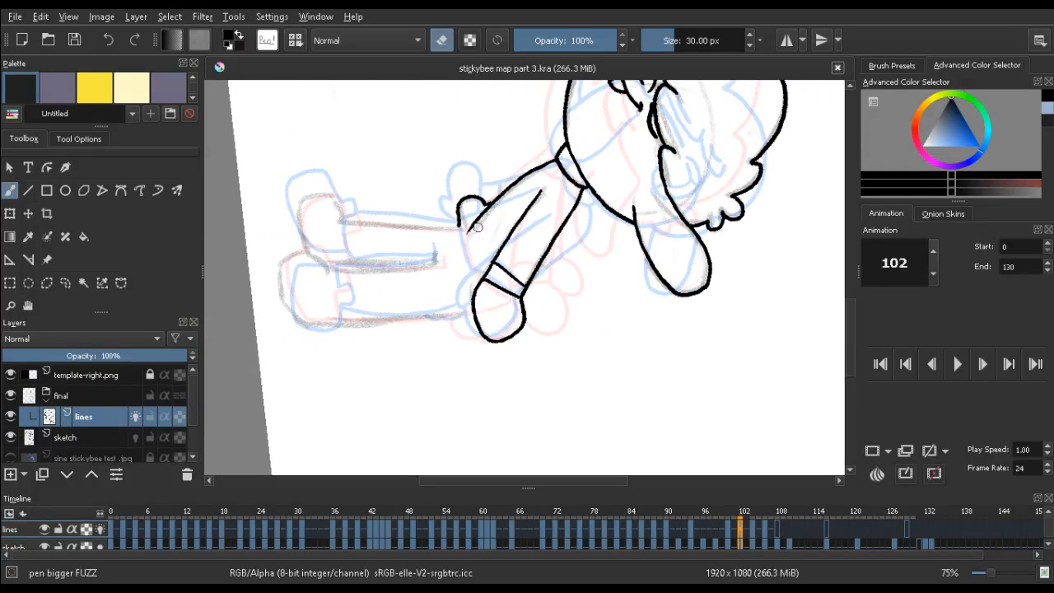
key("e")
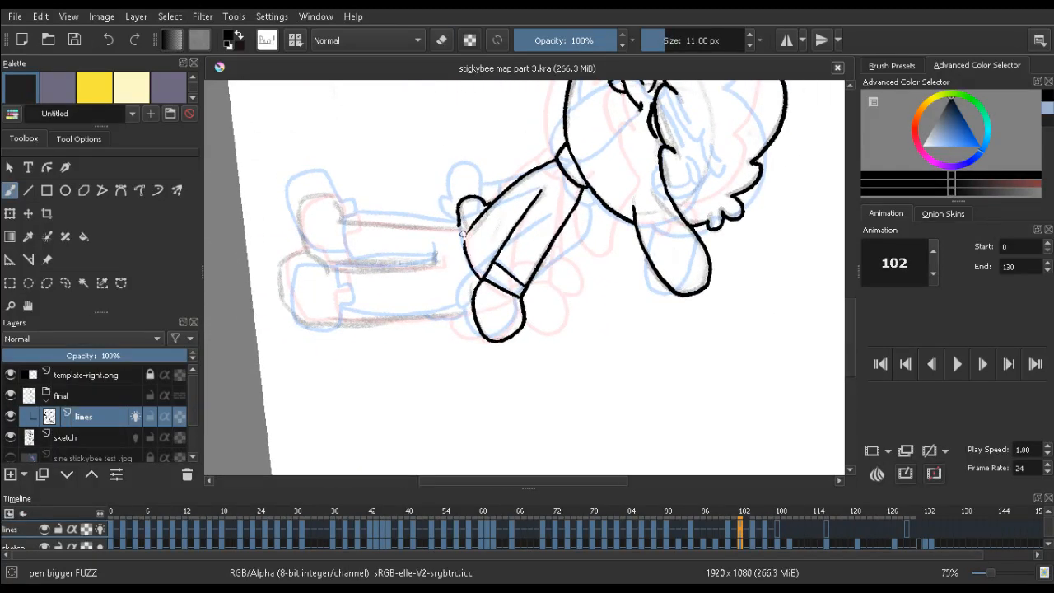
left_click_drag(465, 252, 473, 223)
key("comma")
key("period")
key("period")
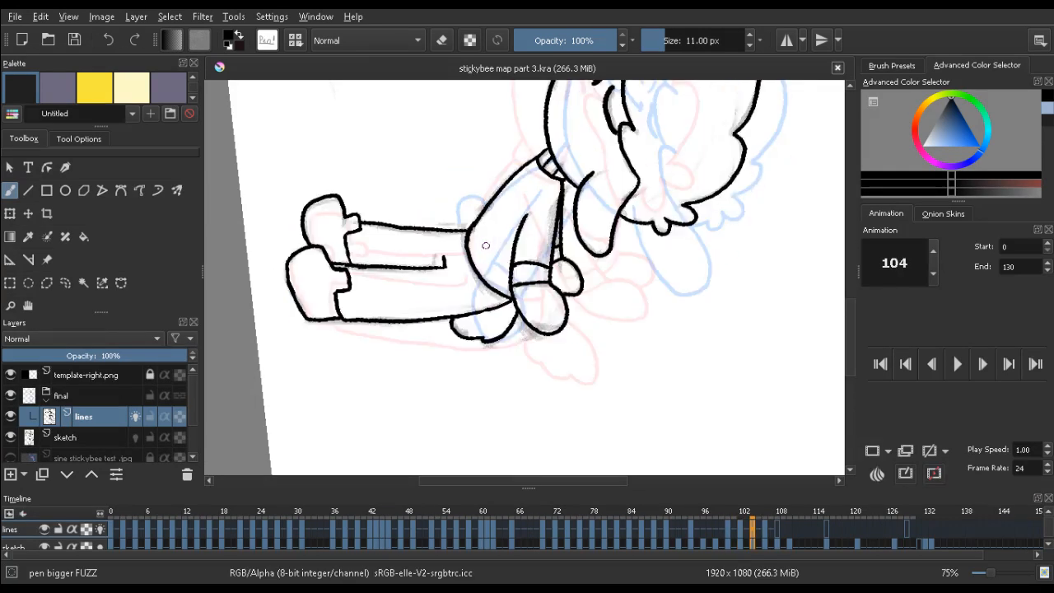
Try inking the front leg's outer line from the shirt hem to the ankle on frame 102, comparing it with frames 100 and 104
key("comma")
key("comma")
key("period")
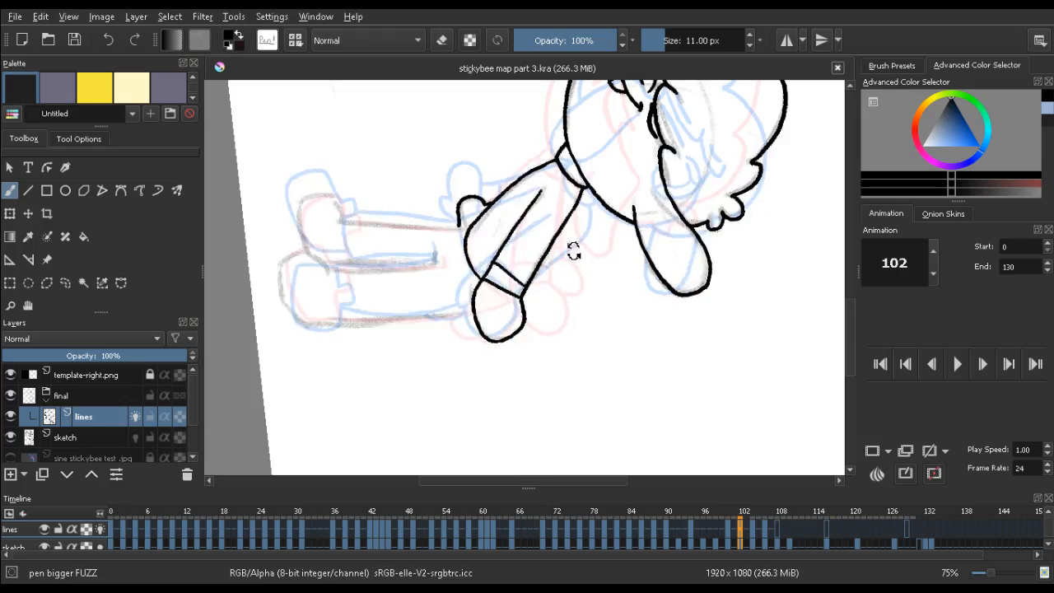
mouse_move(574, 252)
left_mouse_down()
mouse_move(360, 163)
mouse_move(354, 218)
left_mouse_up()
scroll(348, 266, "down", 4)
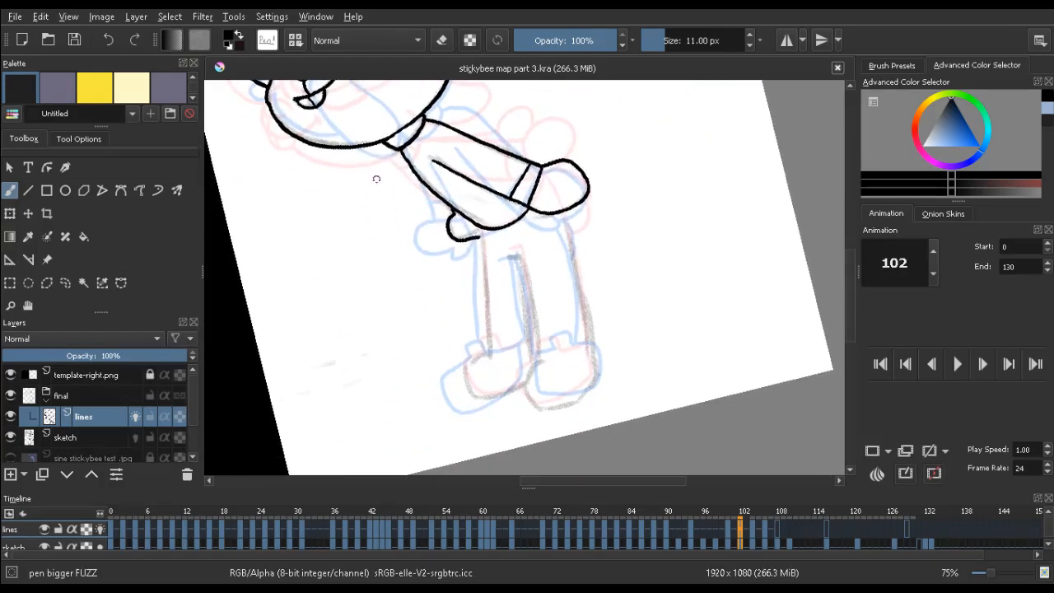
left_click_drag(482, 233, 488, 345)
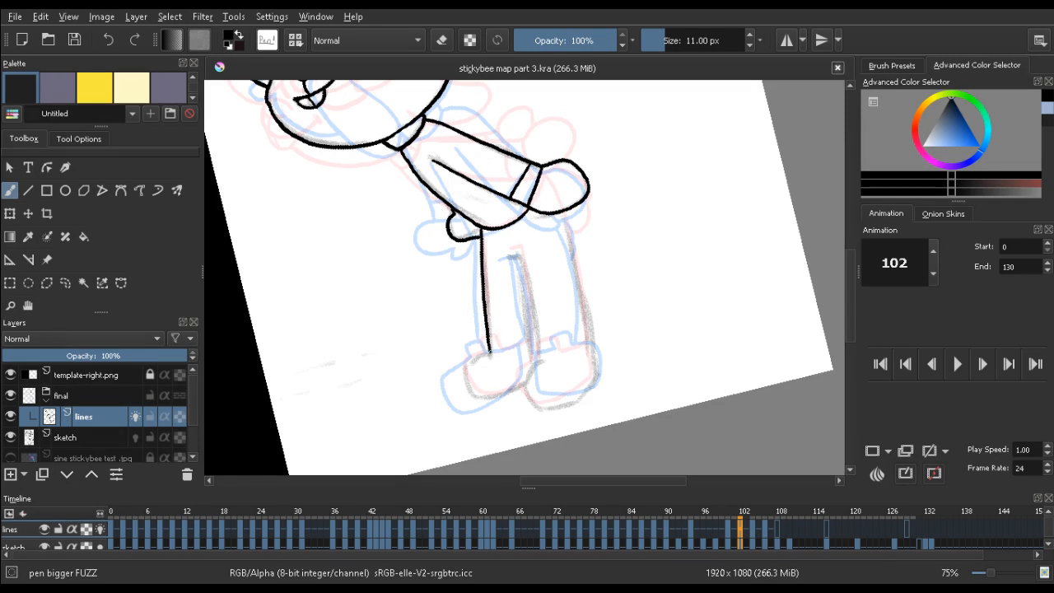
key("Left")
key("Left")
key("Right")
key("Right")
key("Right")
key("Right")
key("Left")
key("Left")
Redraw the front leg's outer line from the shirt hem down to the shoe on frame 102 and save the file
key("ctrl+z")
left_click_drag(481, 227, 485, 288)
key("ctrl+z")
left_click_drag(482, 228, 490, 334)
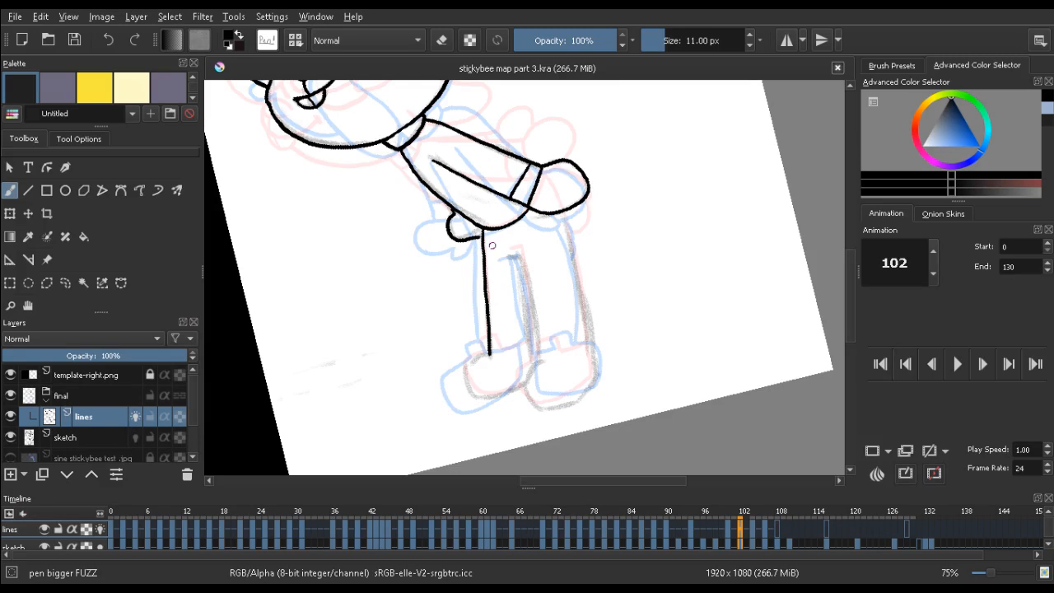
key("ctrl+s")
Trim the lower end of the front leg's outer line and ink the small tab on top of the first shoe
key("Left")
key("Left")
left_click_drag(450, 282, 458, 264)
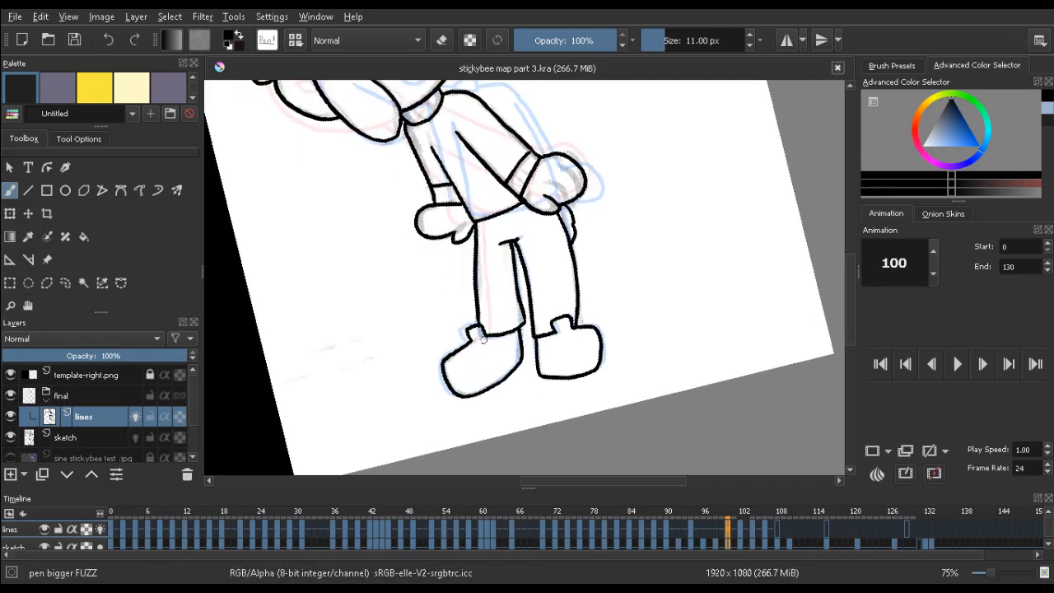
key("Right")
key("Right")
key("e")
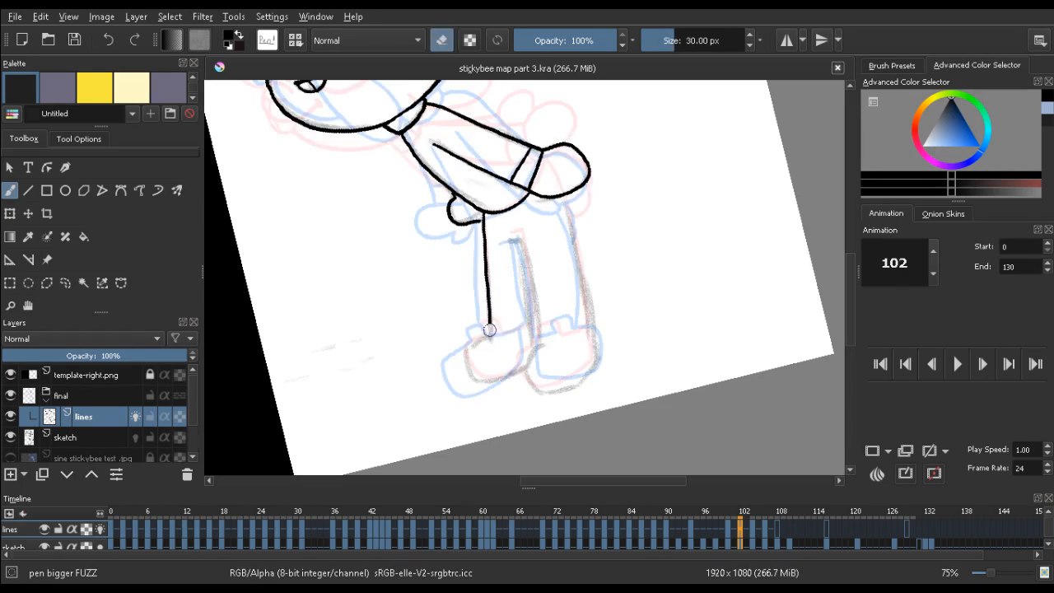
key("e")
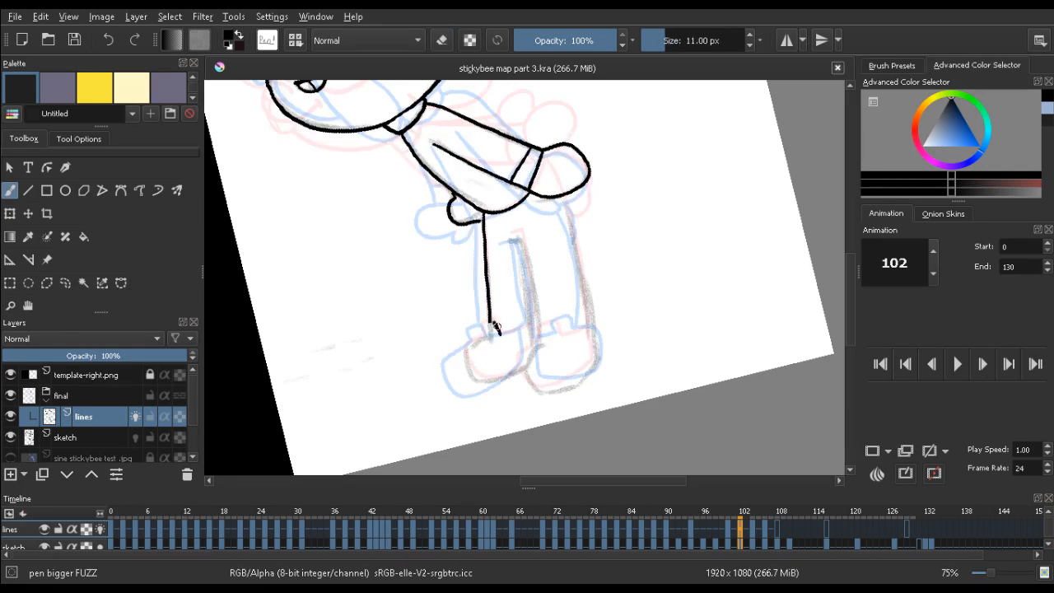
key("e")
key("e")
Ink the first shoe's rounded toe on frame 102, checking its shape against frames 100 and 104
key("Left")
key("Left")
key("Right")
key("Right")
key("Right")
key("Right")
key("Left")
key("Left")
left_click_drag(473, 375, 484, 381)
key("Left")
key("Left")
key("Right")
key("Right")
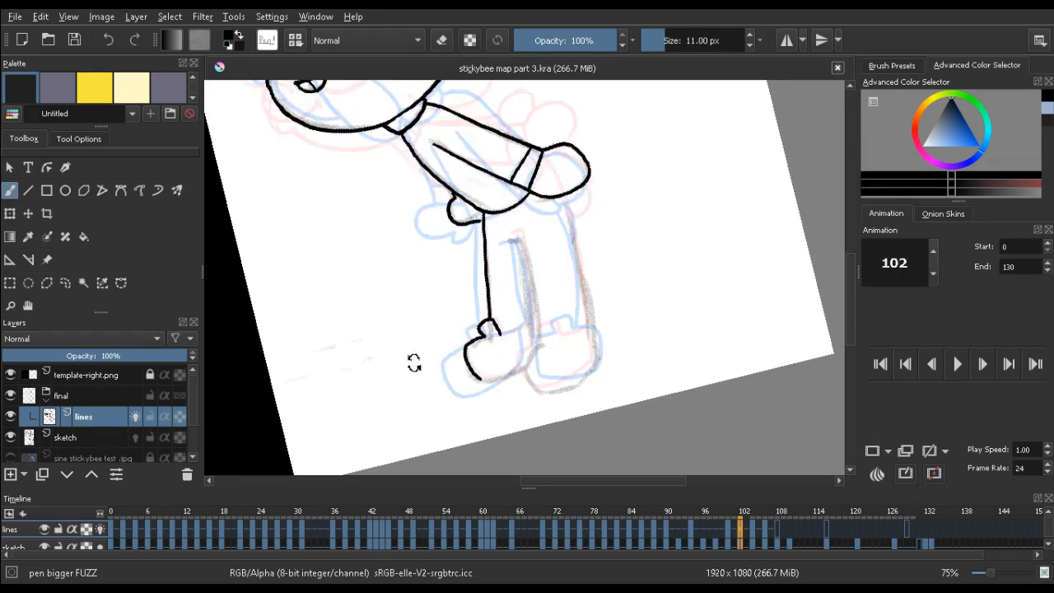
Ink the first shoe's sole and the second shoe's top tab on frame 102, comparing both with frames 100 and 104
left_click_drag(414, 363, 424, 262)
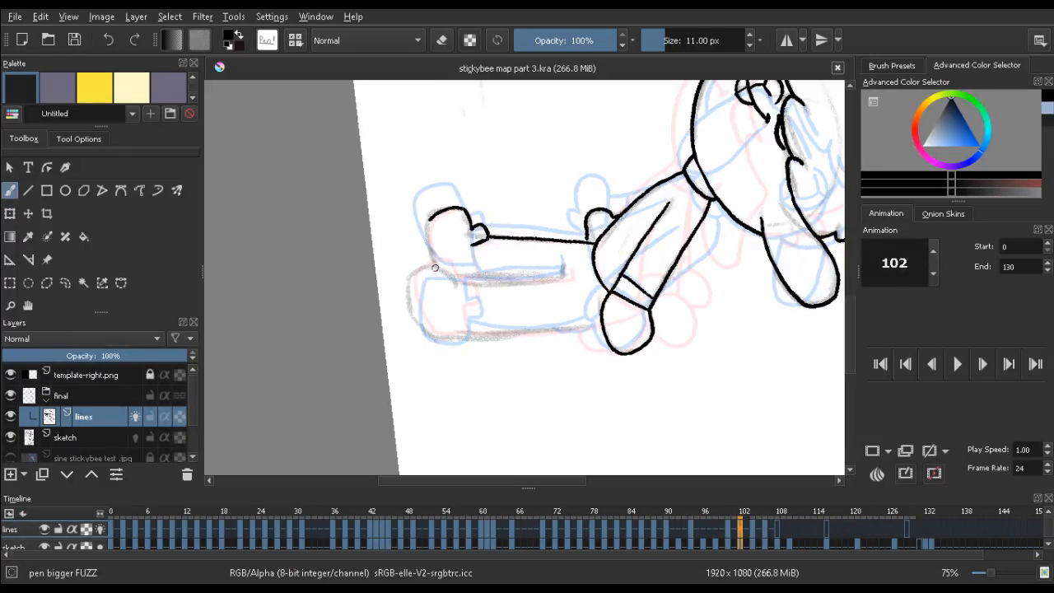
mouse_move(454, 176)
left_mouse_down()
mouse_move(356, 359)
mouse_move(522, 328)
left_mouse_up()
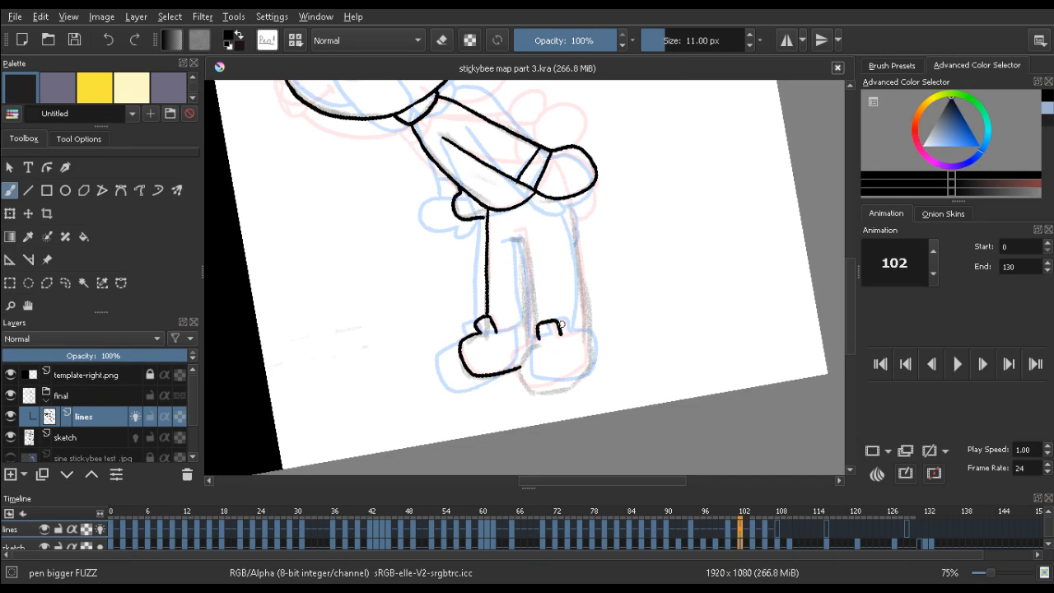
key("comma")
key("period")
key("period")
key("period")
key("comma")
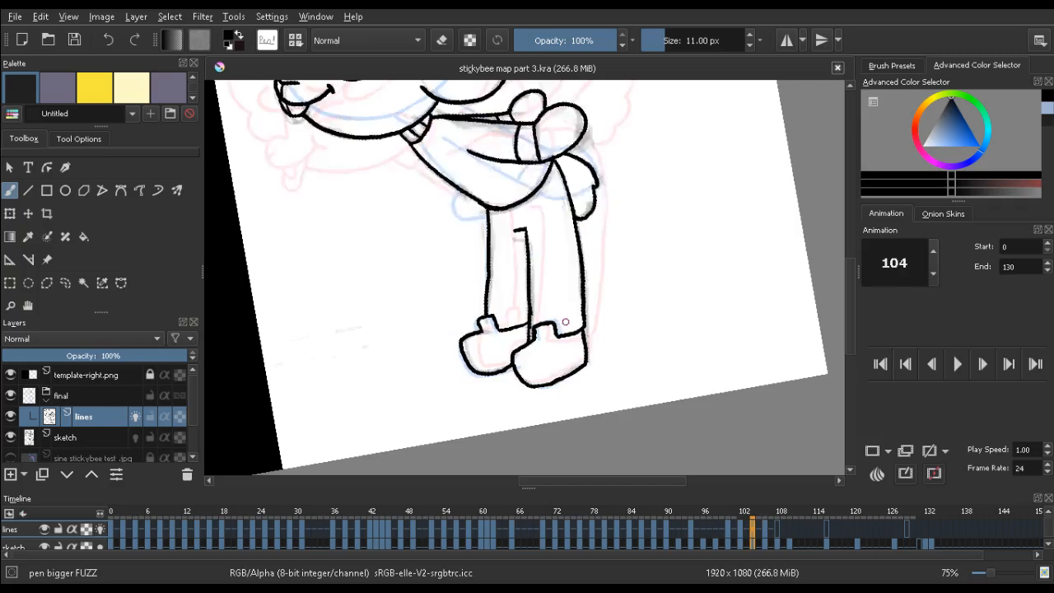
key("comma")
key("comma")
key("period")
key("period")
key("comma")
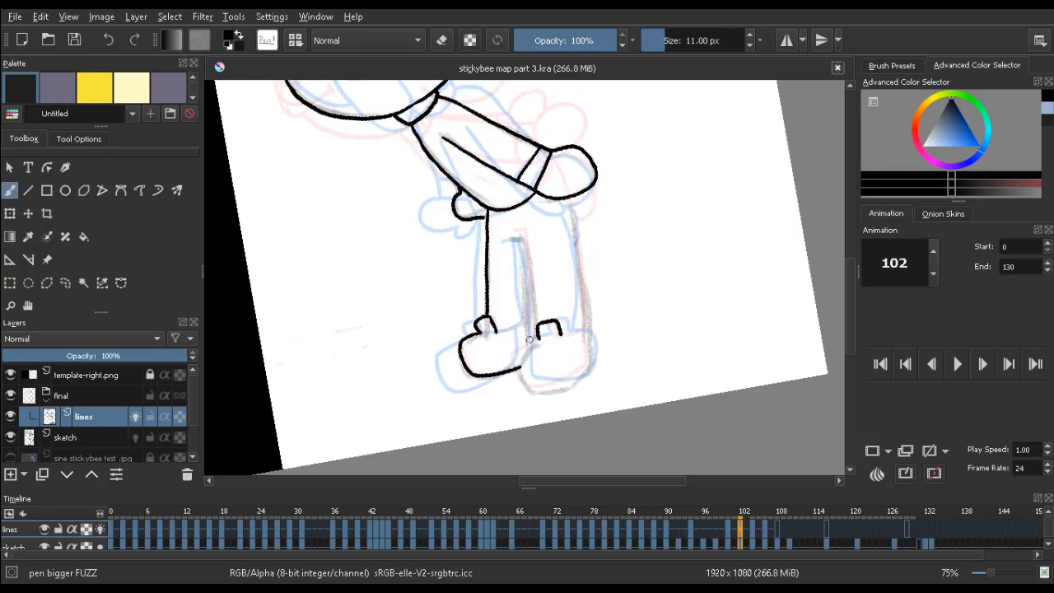
Ink the second shoe's toe overlapping the first shoe and clean up where the two outlines meet
mouse_move(536, 343)
left_mouse_down()
mouse_move(521, 362)
mouse_move(530, 392)
left_mouse_up()
key("e")
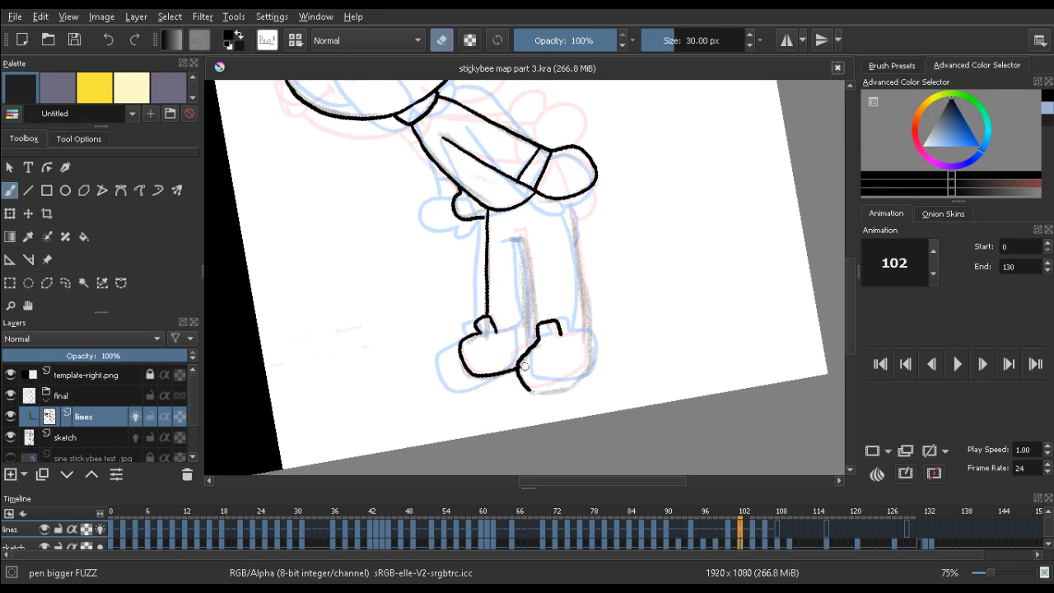
key("e")
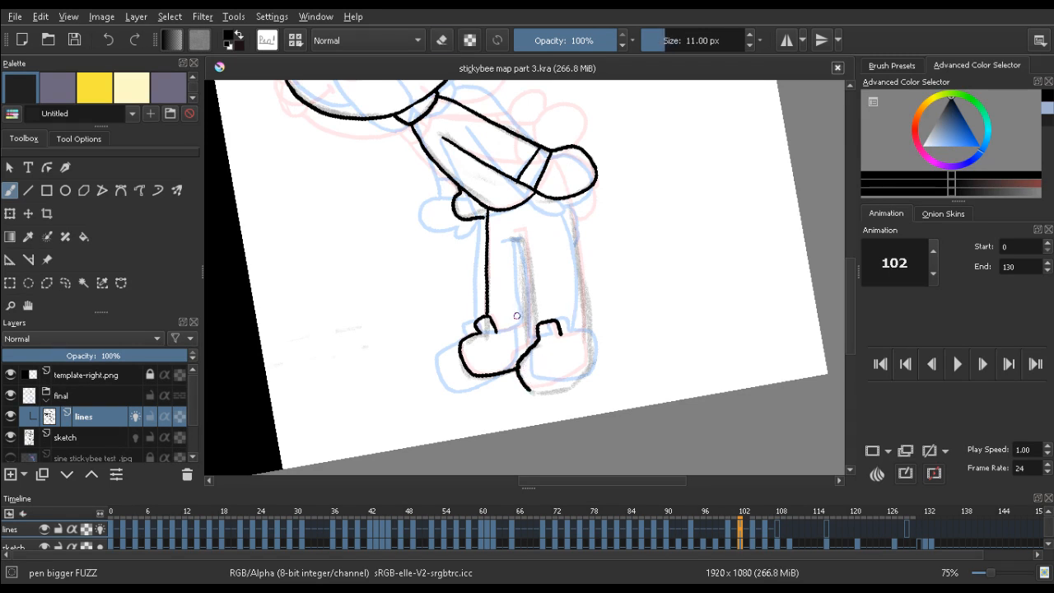
left_click_drag(423, 346, 447, 178)
key("e")
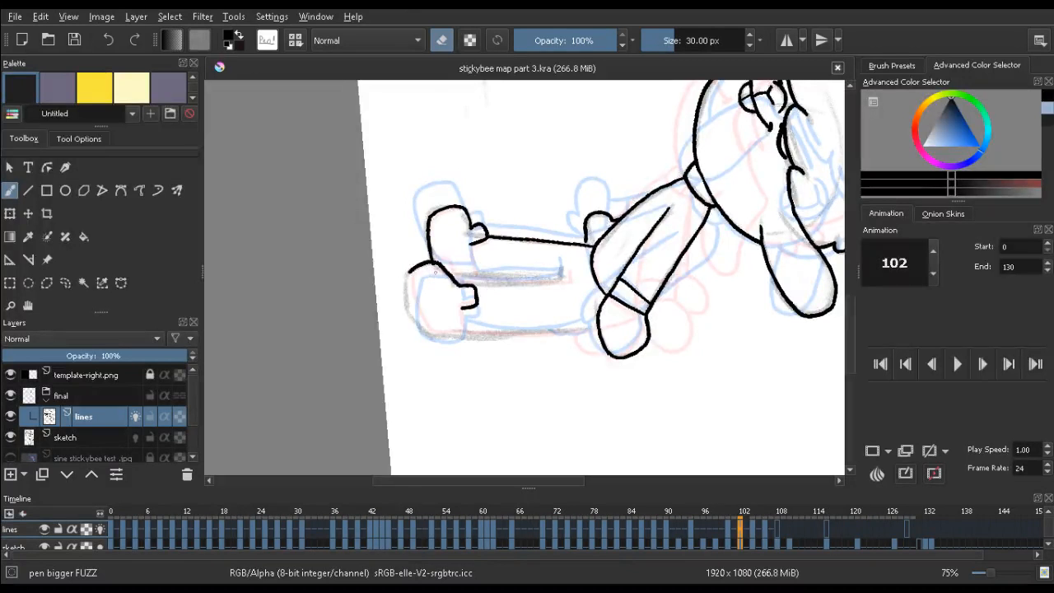
key("e")
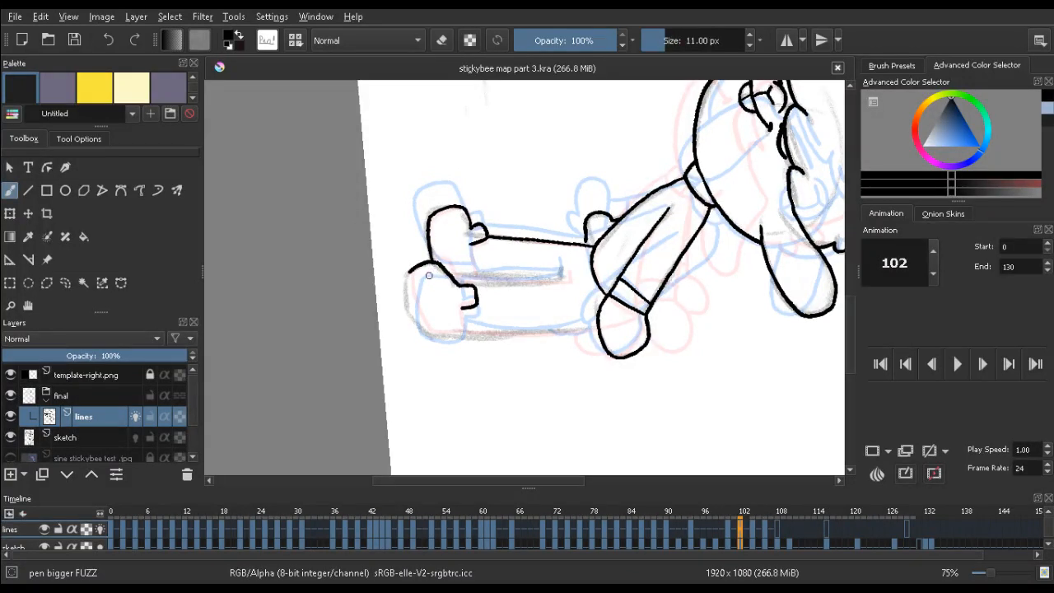
Ink the second shoe's sole, then erase the stroke's rough end and redraw the curve up to the heel
mouse_move(404, 275)
left_mouse_down()
mouse_move(416, 321)
mouse_move(436, 334)
left_mouse_up()
mouse_move(425, 253)
left_mouse_down()
mouse_move(324, 372)
mouse_move(595, 357)
left_mouse_up()
key("e")
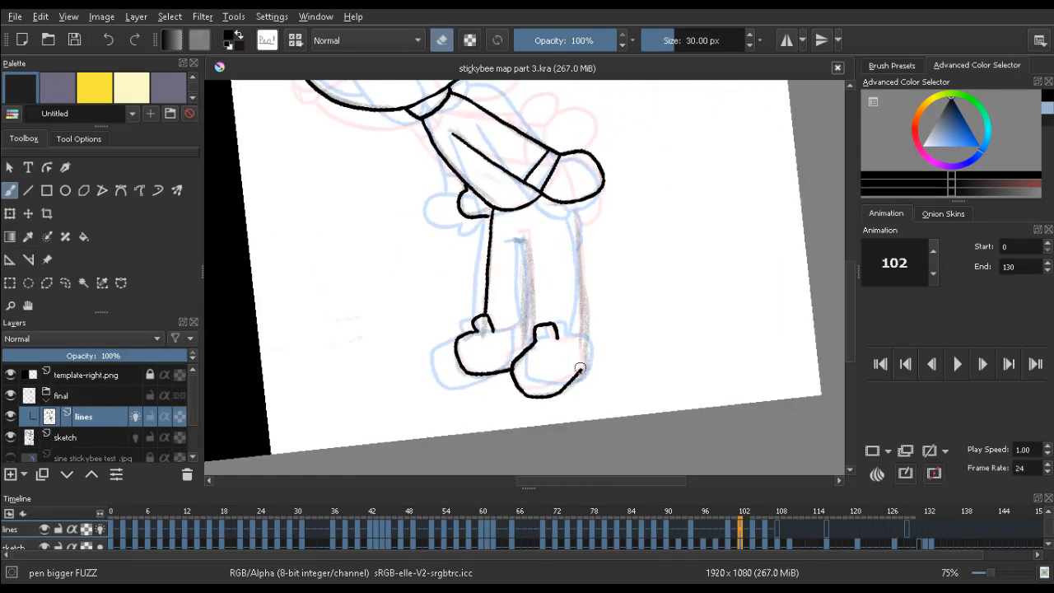
key("e")
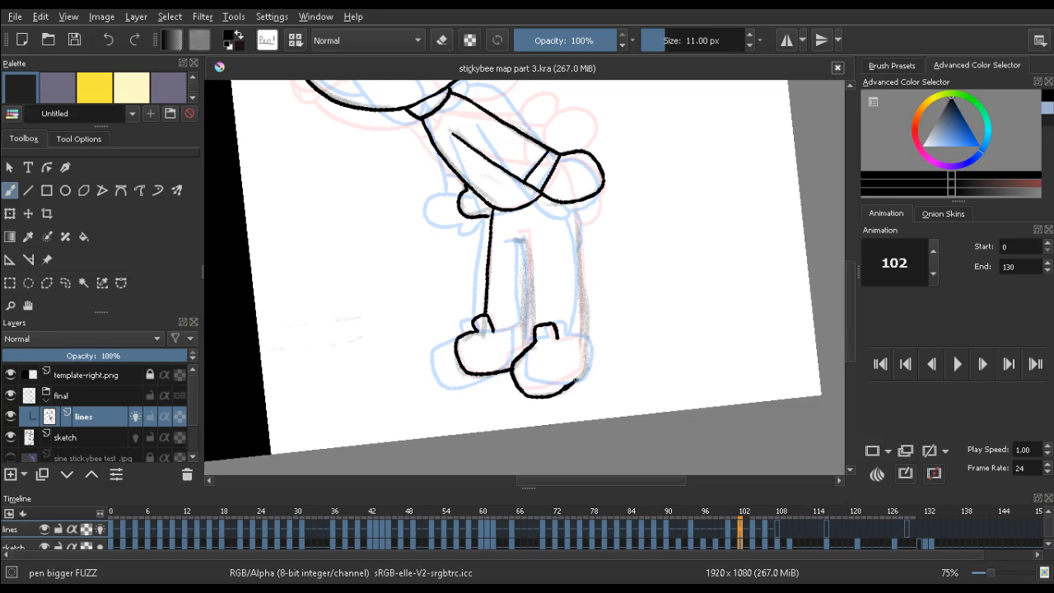
left_click_drag(567, 385, 587, 357)
key("e")
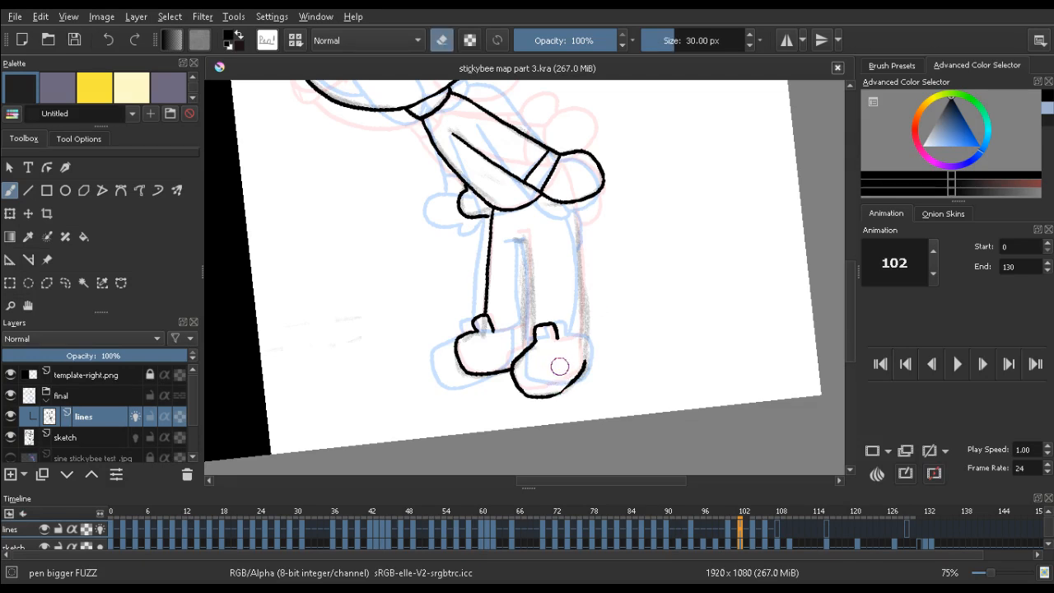
key("e")
key("e")
key("e")
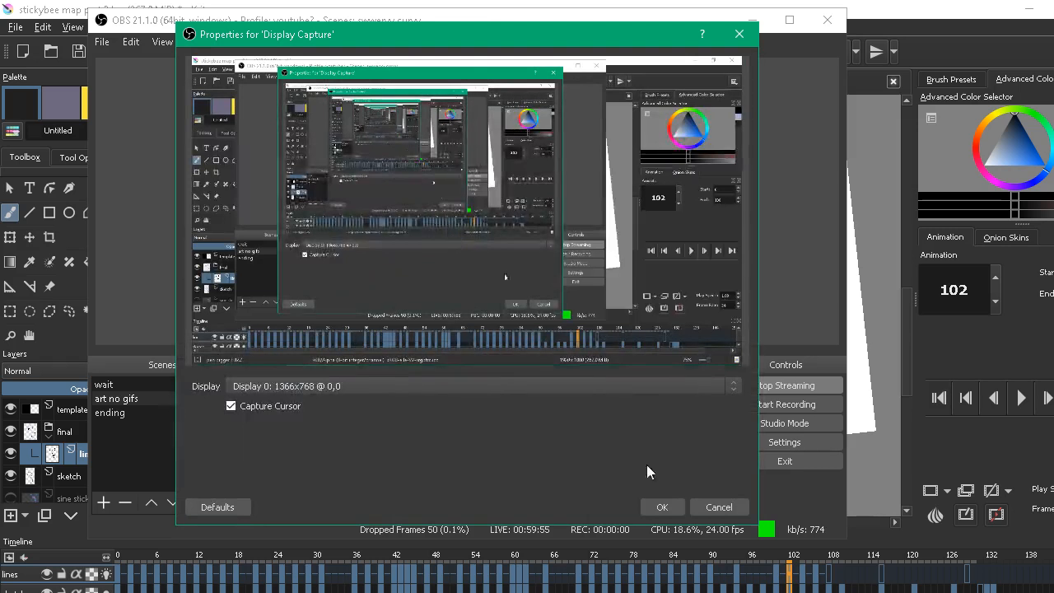
Accept the Display Capture source's properties in OBS, switch back to Krita and look through its list of available dockers
left_click(663, 506)
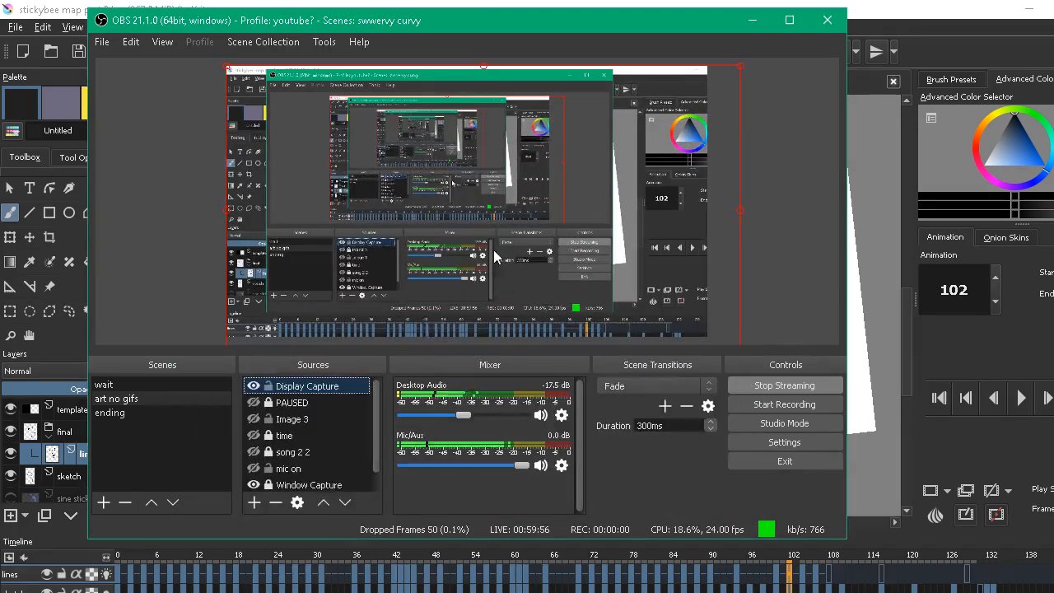
left_click(893, 14)
left_click(289, 27)
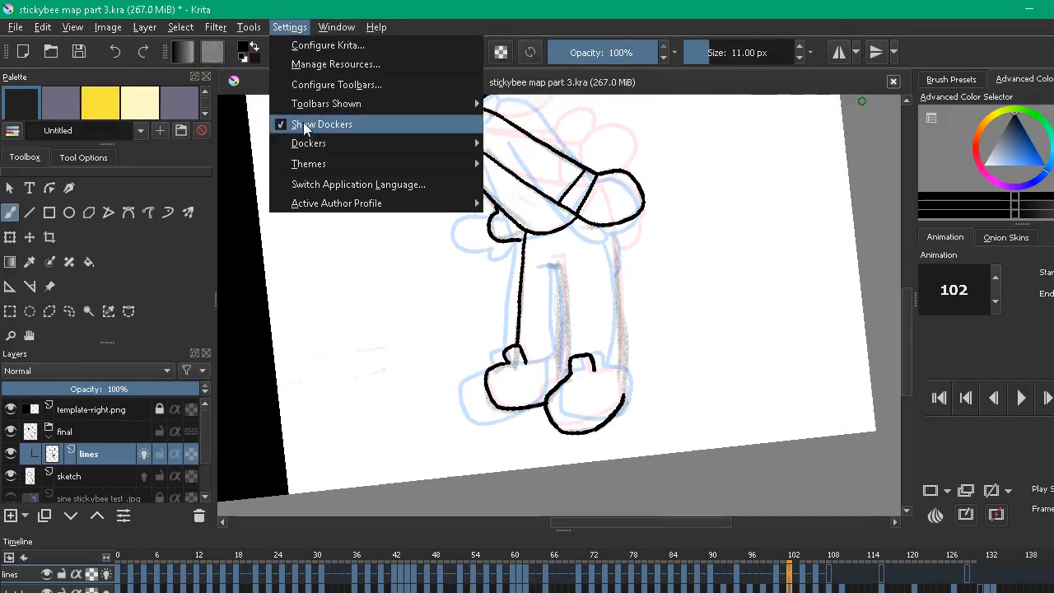
mouse_move(309, 143)
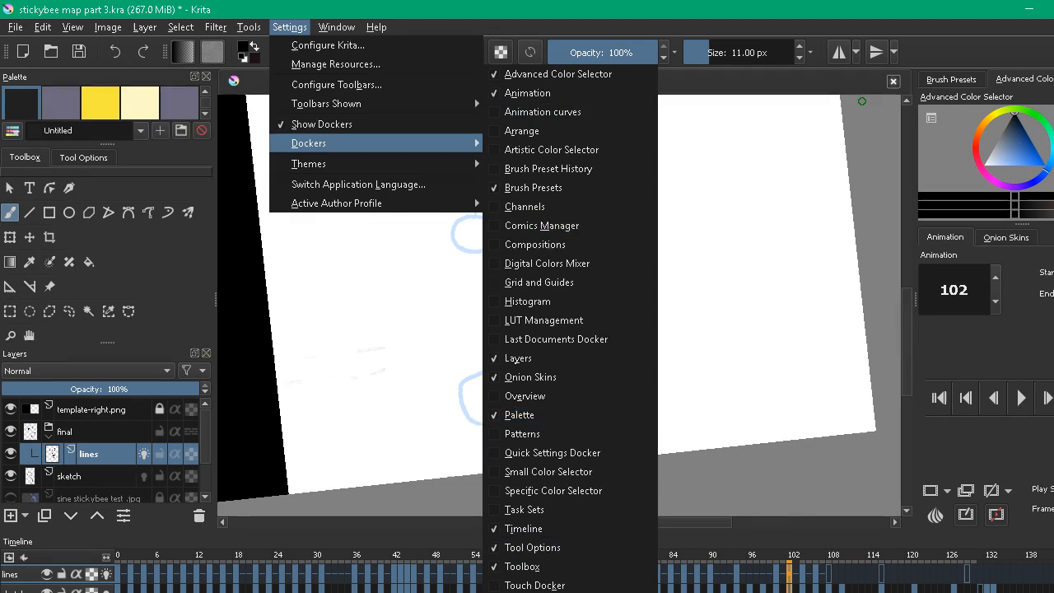
key("alt+Tab")
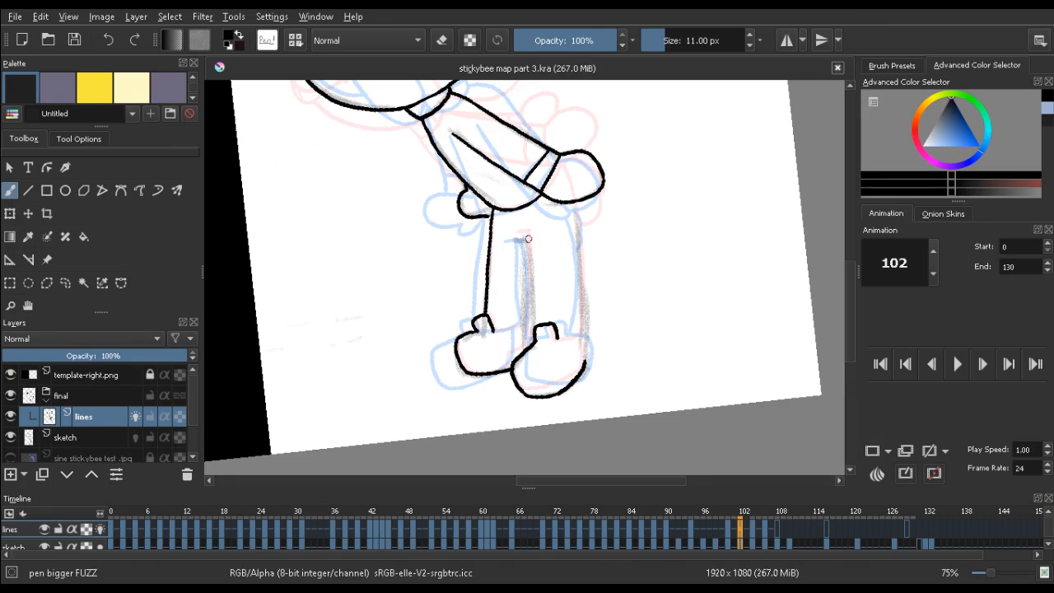
Ink the line between the legs with its short crotch mark on frame 102, redrawing until it fits neighbouring frames
mouse_move(515, 238)
left_mouse_down()
mouse_move(529, 233)
mouse_move(531, 300)
left_mouse_up()
key("ctrl+z")
left_click_drag(525, 237, 534, 327)
key("ctrl+z")
left_click_drag(524, 235, 534, 311)
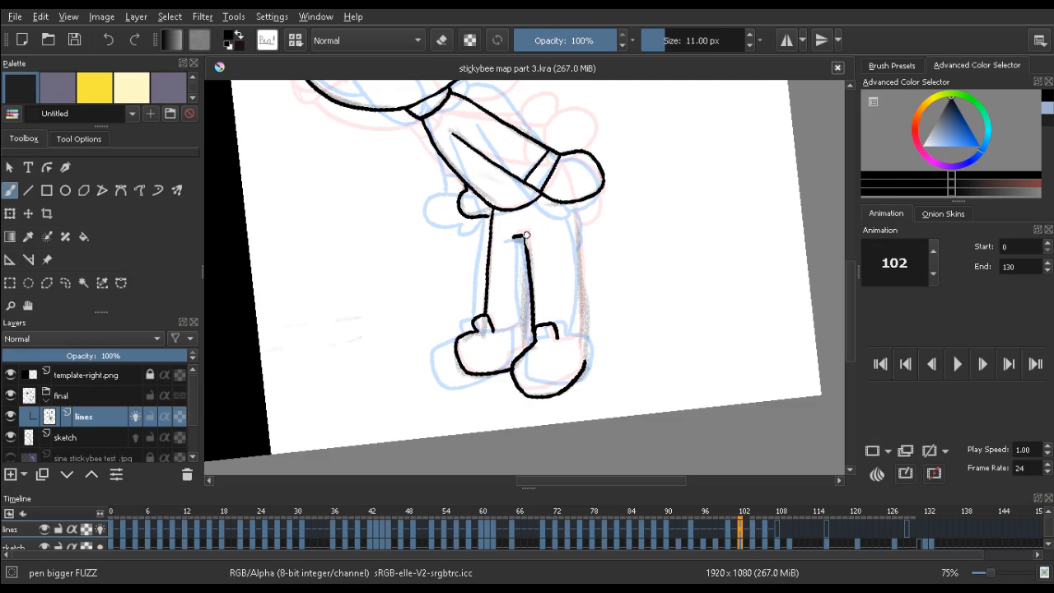
key("Left")
key("Right")
key("Right")
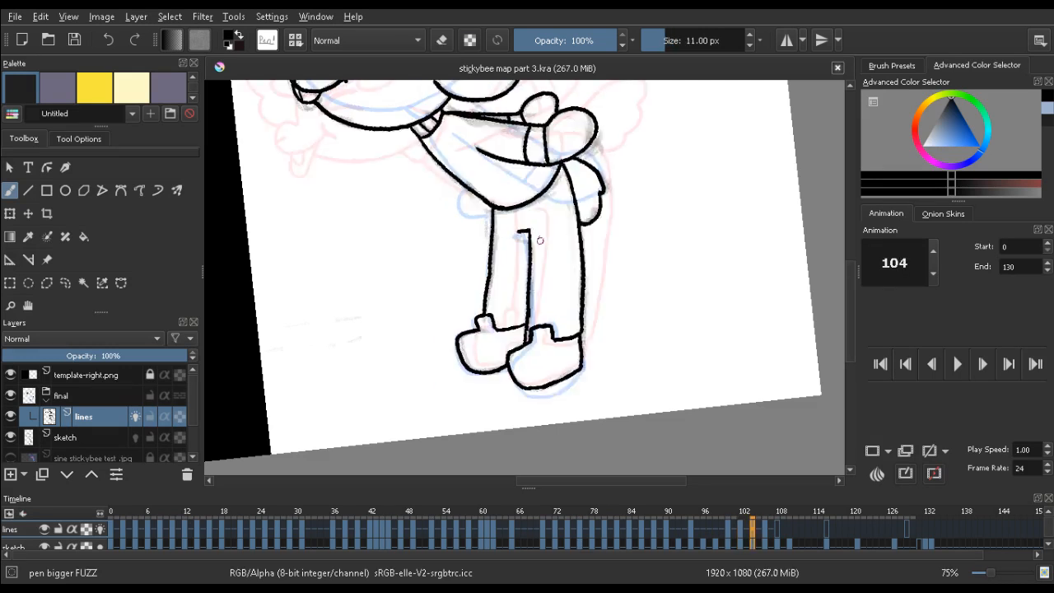
key("Left")
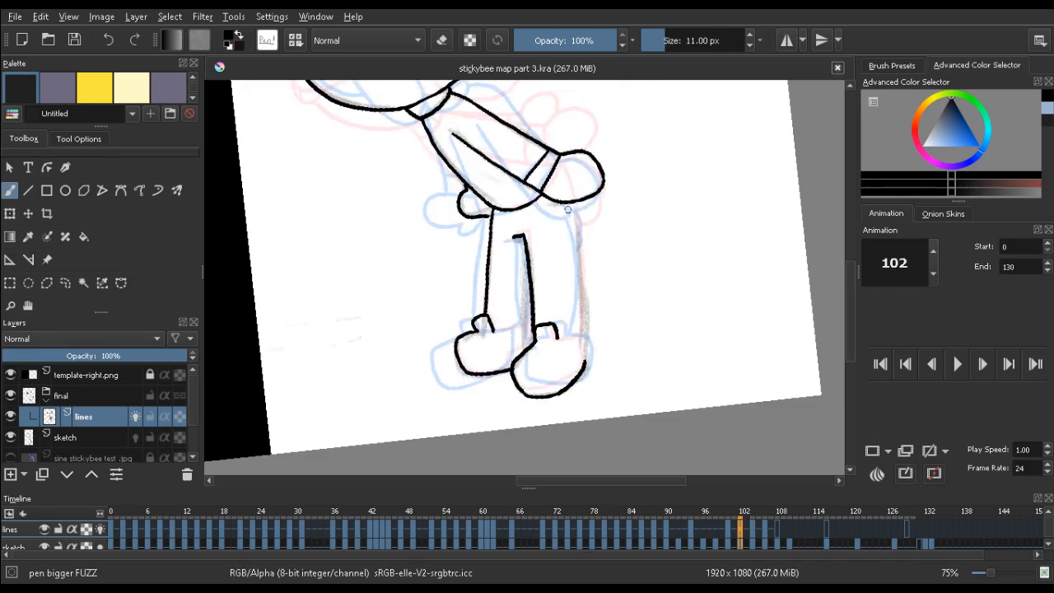
Try inking the back leg's outer line from the hand down to the shoe and trimming its lower end
left_click_drag(574, 214, 585, 313)
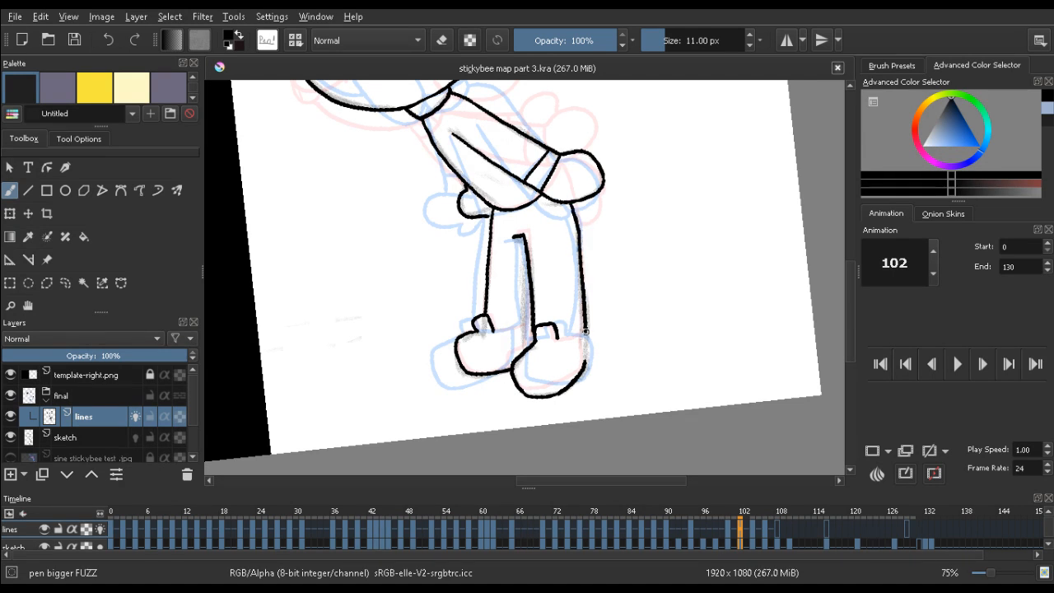
key("Left")
key("Right")
key("Right")
key("Left")
key("e")
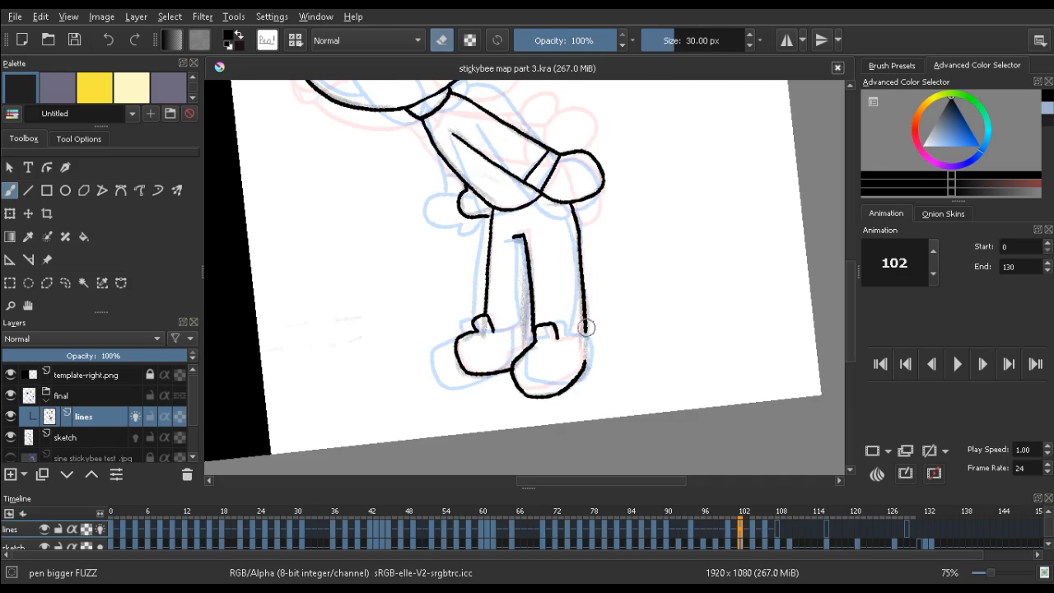
mouse_move(586, 328)
left_mouse_down()
mouse_move(582, 234)
mouse_move(580, 243)
mouse_move(571, 212)
mouse_move(590, 226)
mouse_move(550, 192)
mouse_move(545, 220)
mouse_move(516, 156)
left_mouse_up()
key("e")
key("e")
key("e")
Ink the front trouser leg's bottom edge from the first shoe's tab toward the inner leg line, checking it against adjacent frames
left_click_drag(479, 194, 489, 146)
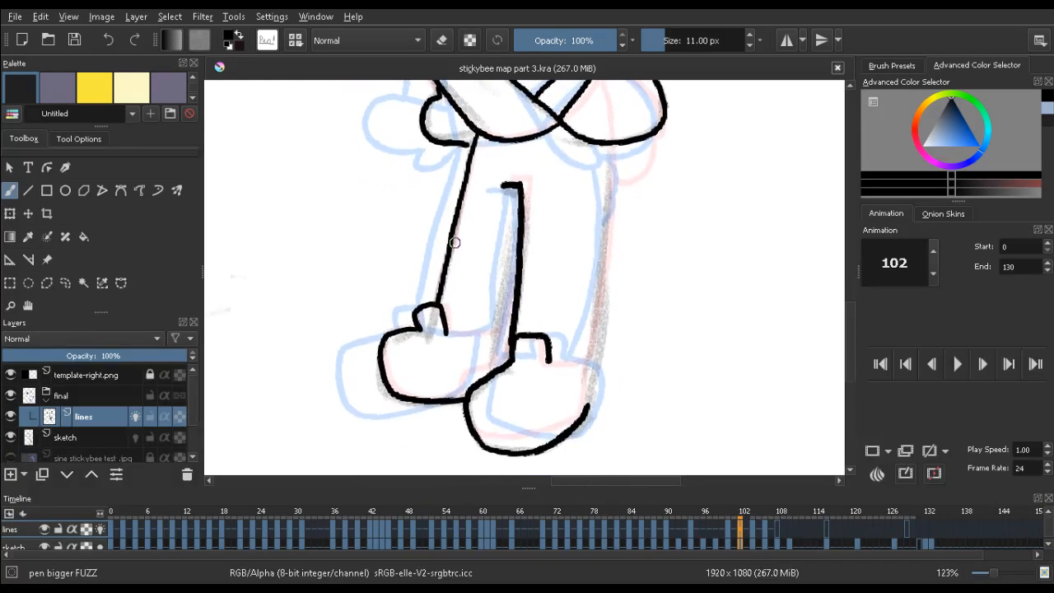
left_click_drag(463, 332, 507, 333)
key("ctrl+z")
key("ctrl+z")
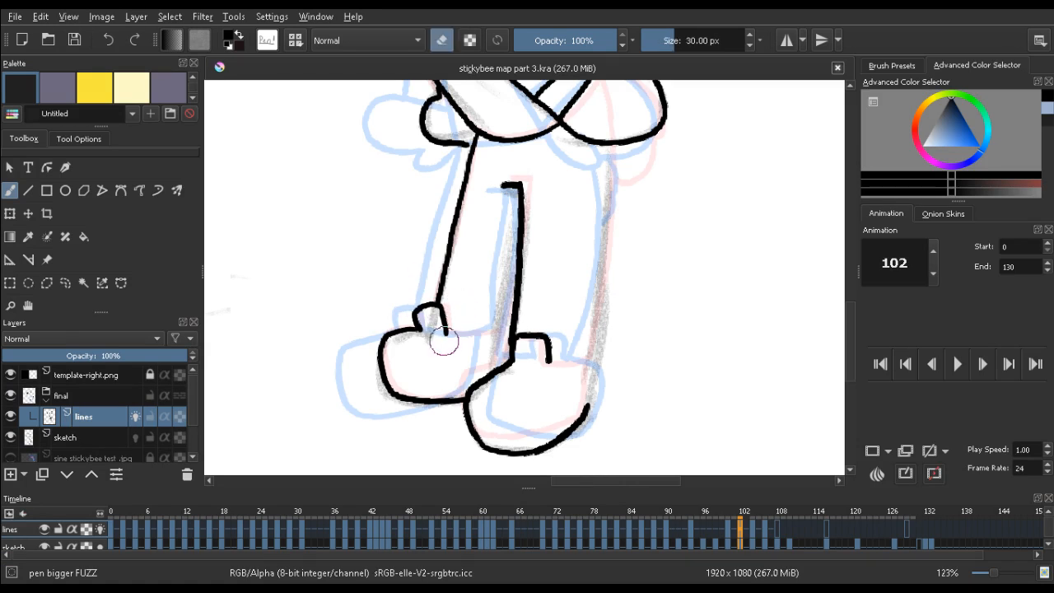
mouse_move(384, 295)
left_mouse_down()
mouse_move(388, 158)
mouse_move(454, 197)
left_mouse_up()
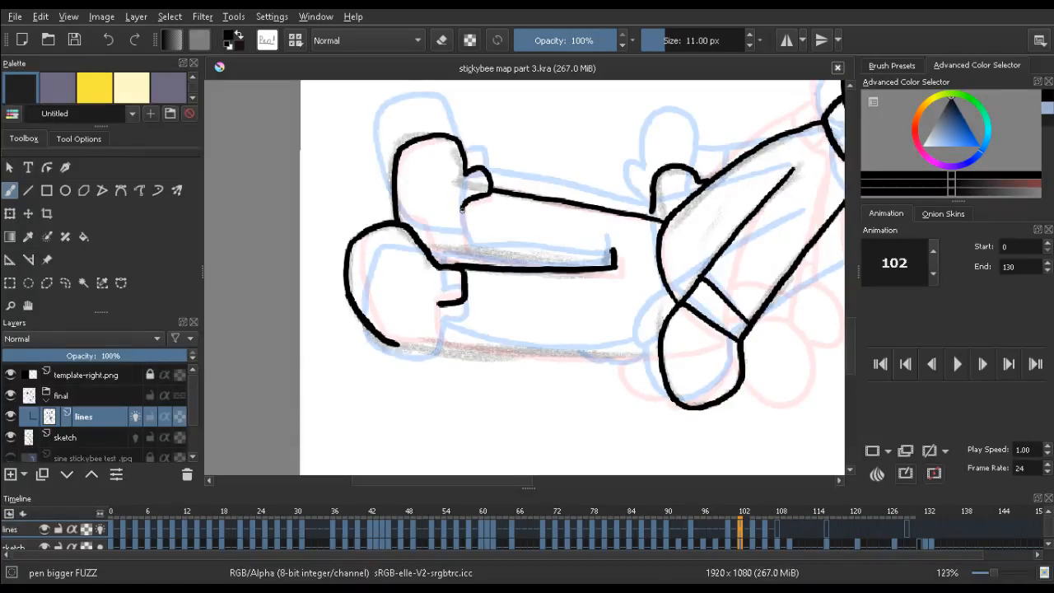
mouse_move(468, 245)
left_mouse_down()
mouse_move(393, 118)
mouse_move(308, 398)
mouse_move(530, 298)
left_mouse_up()
key("Left")
key("Right")
key("Right")
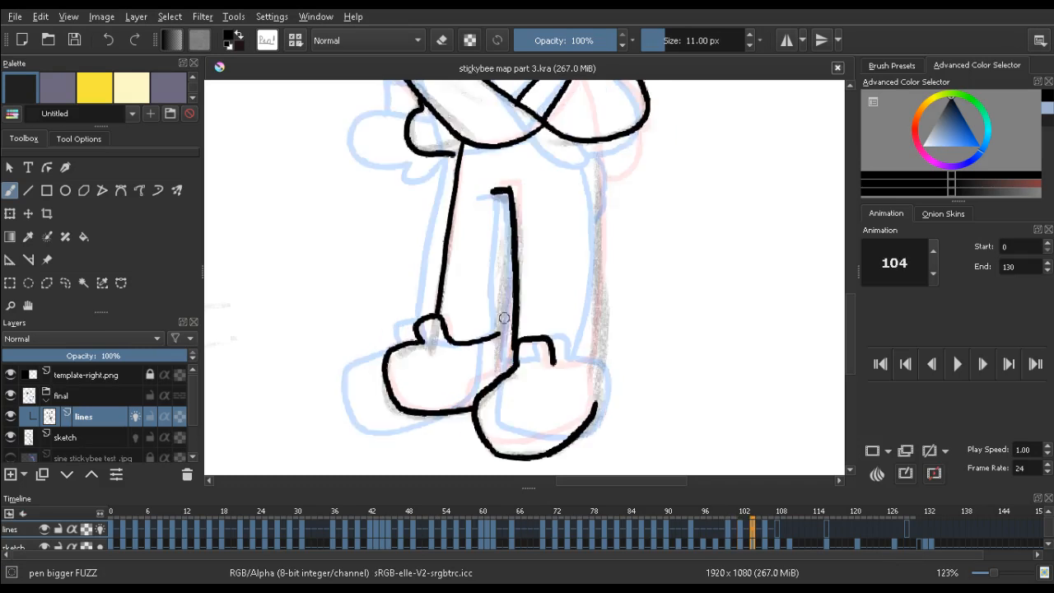
key("Left")
key("Left")
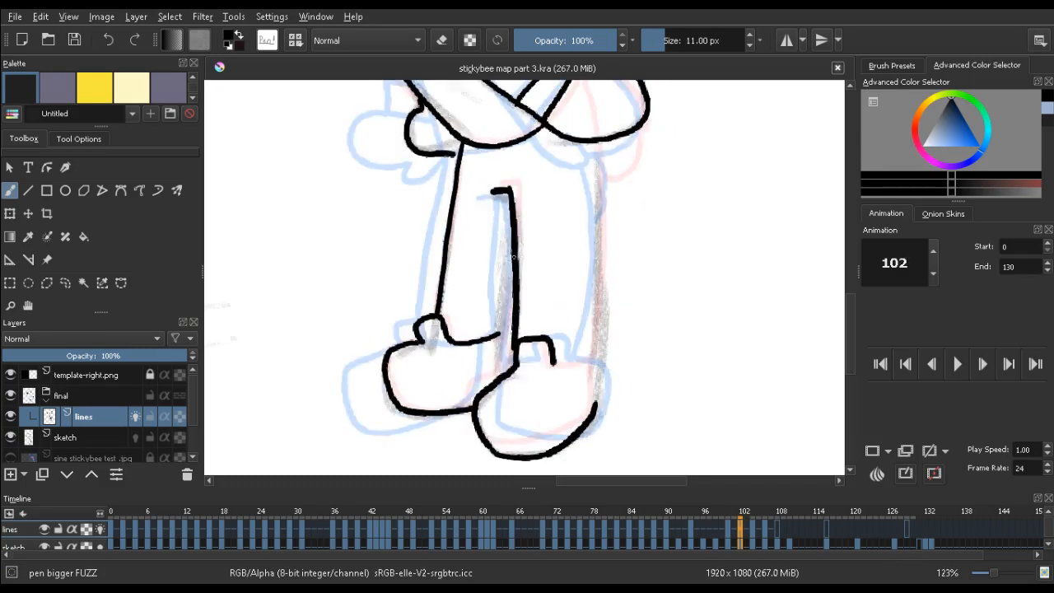
Redraw the front trouser leg's inner edge down to the second shoe on frame 102, checking it against frames 100 and 104
key("ctrl+z")
mouse_move(514, 264)
left_mouse_down()
mouse_move(506, 370)
mouse_move(504, 338)
left_mouse_up()
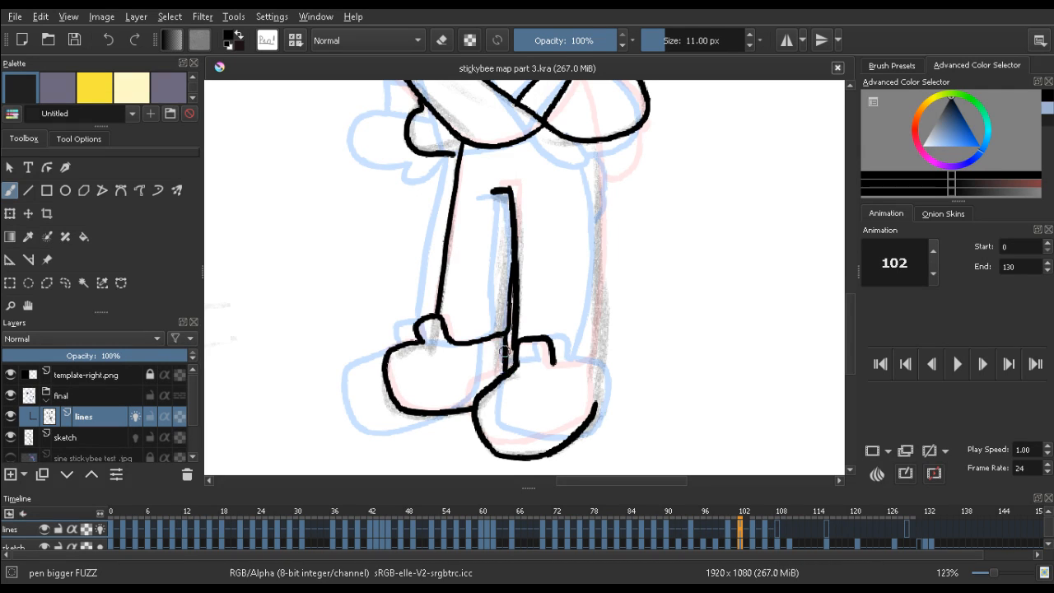
key("Left")
key("Right")
key("Right")
key("Left")
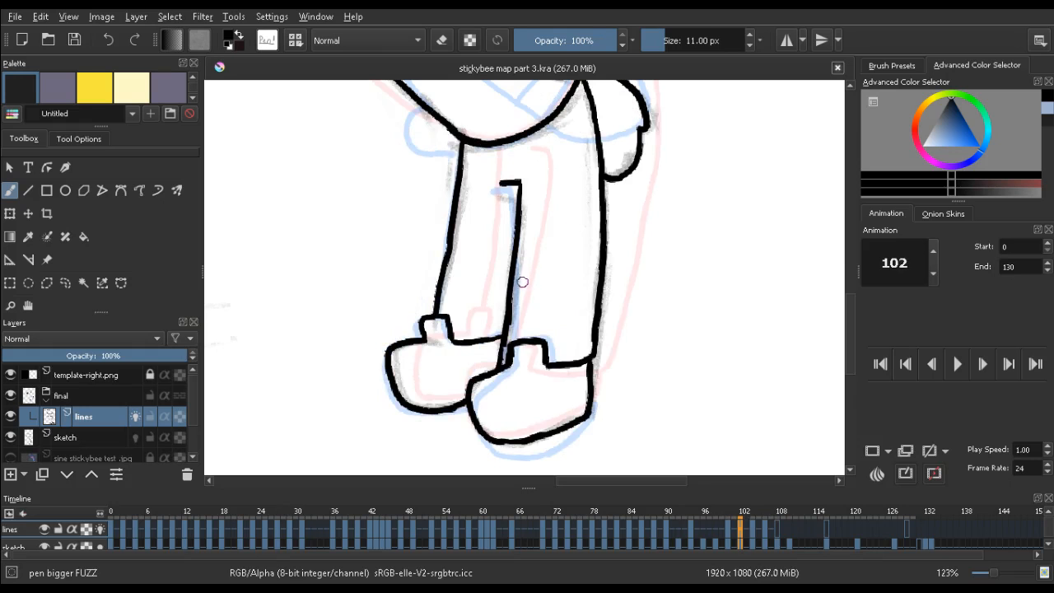
key("Right")
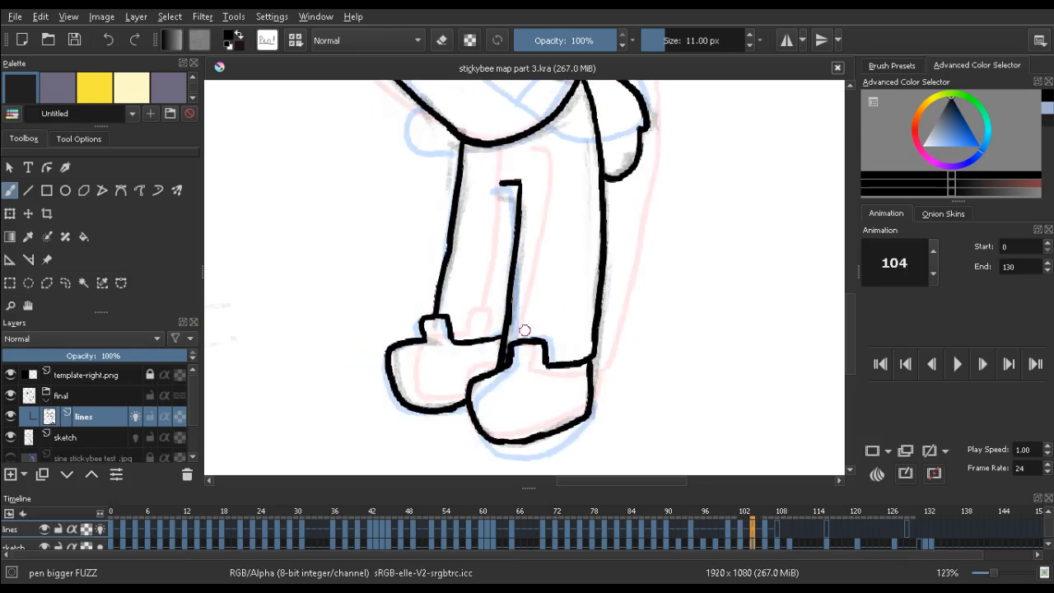
key("Left")
key("Right")
key("Left")
Erase the front leg's inner edge below the trouser hem on frame 102 and re-ink it down to the hem
key("e")
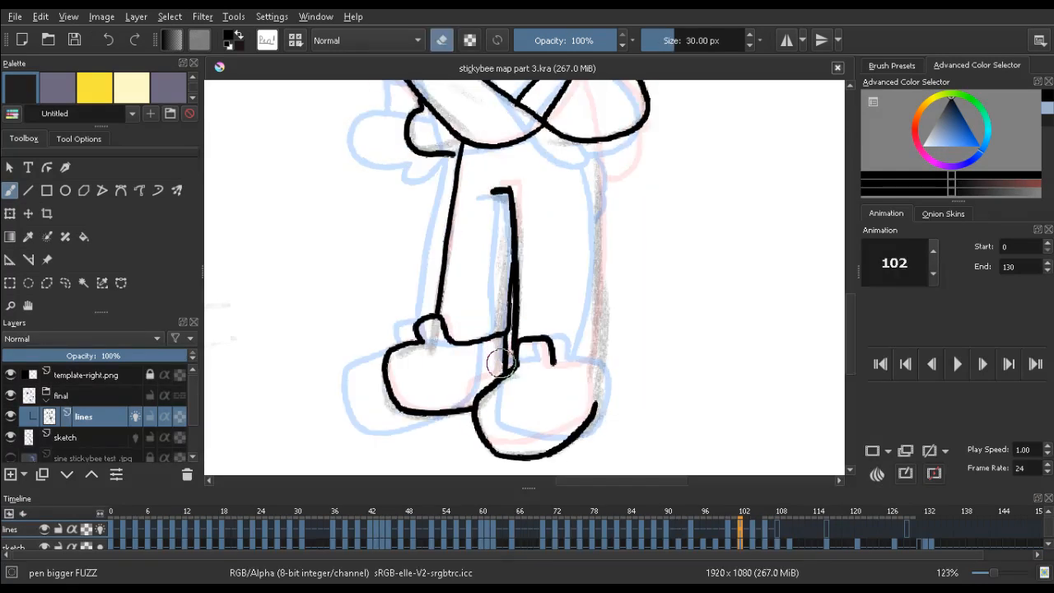
mouse_move(503, 343)
left_mouse_down()
mouse_move(513, 263)
mouse_move(509, 316)
left_mouse_up()
key("e")
left_click_drag(512, 257, 510, 317)
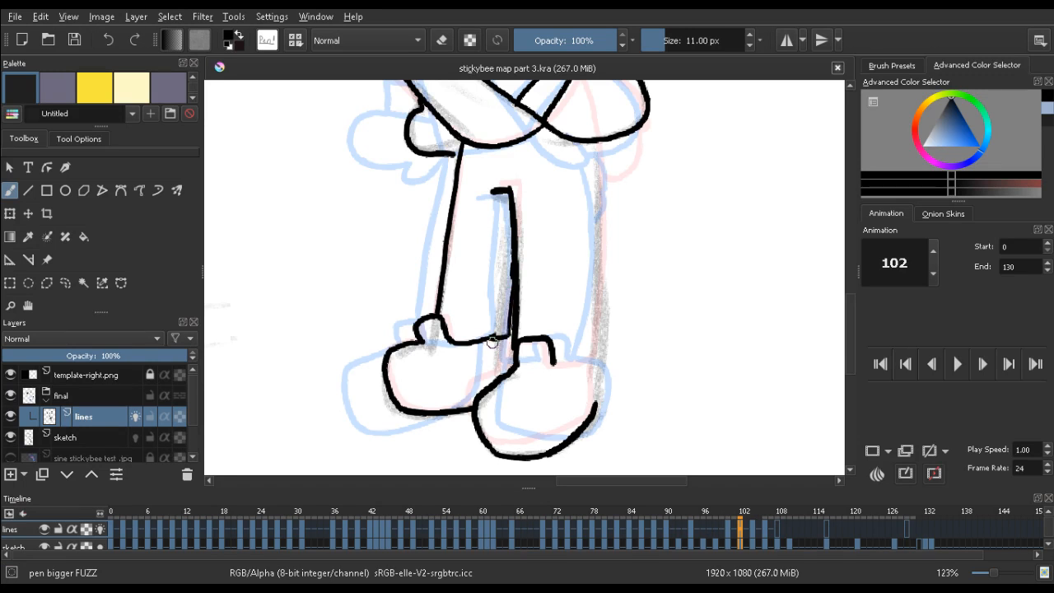
key("e")
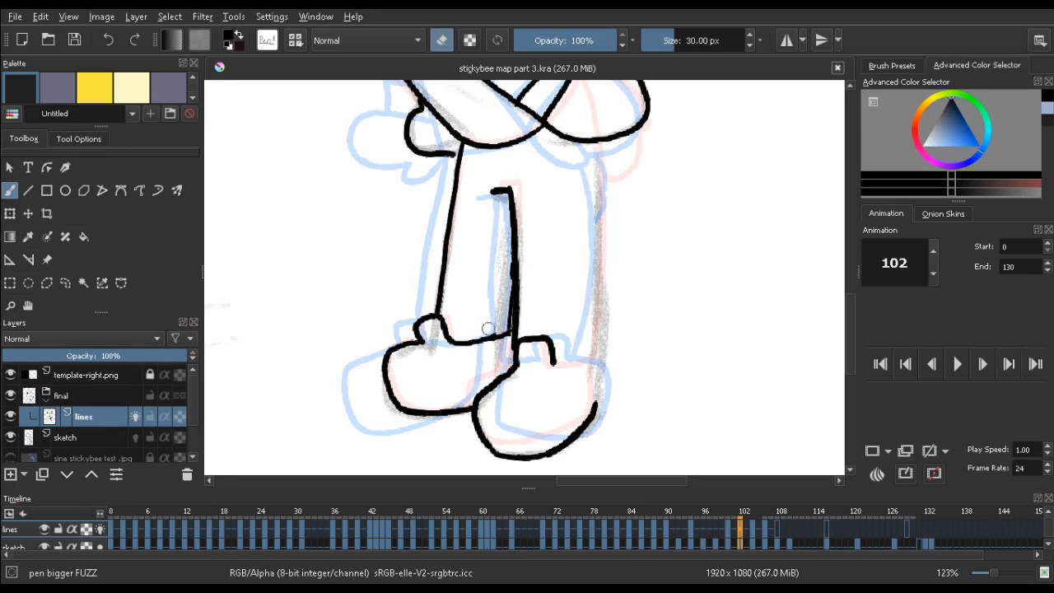
Ink the short line from the front trouser hem down to the second shoe on frame 102, comparing it with the surrounding frames
key("e")
left_click_drag(506, 336, 508, 375)
key("ctrl+z")
left_click_drag(507, 338, 515, 373)
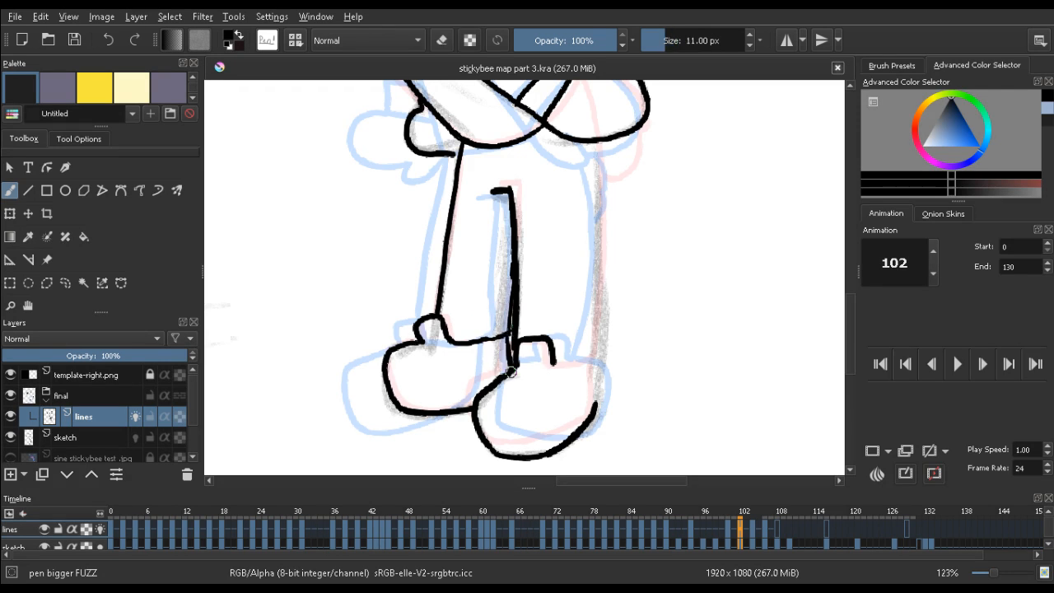
key("Left")
key("Left")
key("Right")
key("Right")
key("Right")
key("Right")
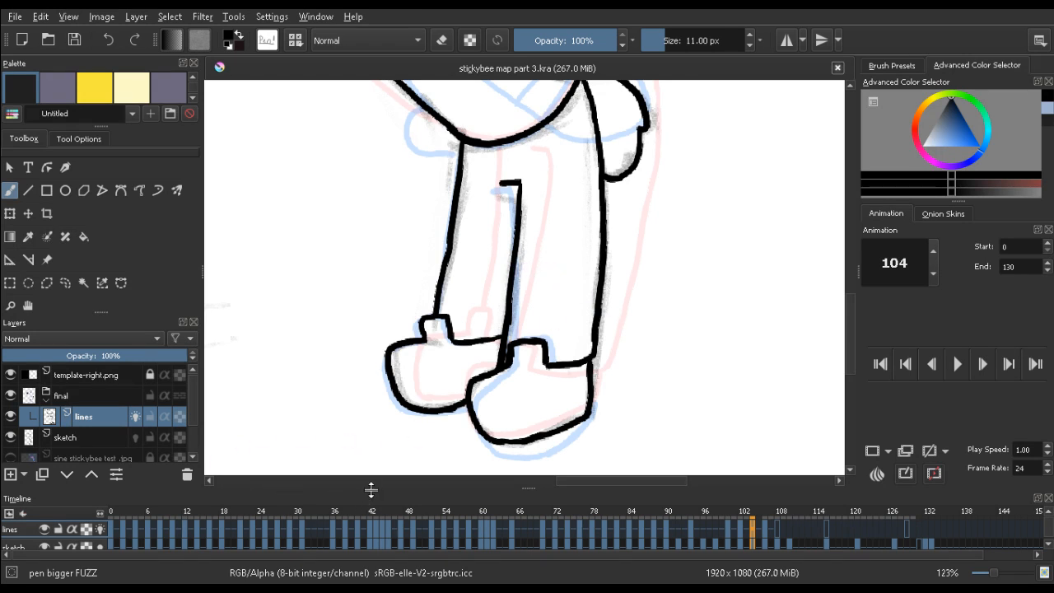
Enlarge the timeline to reveal the sketch track and try adding a new layer above the sketch layer
left_click_drag(370, 486, 371, 464)
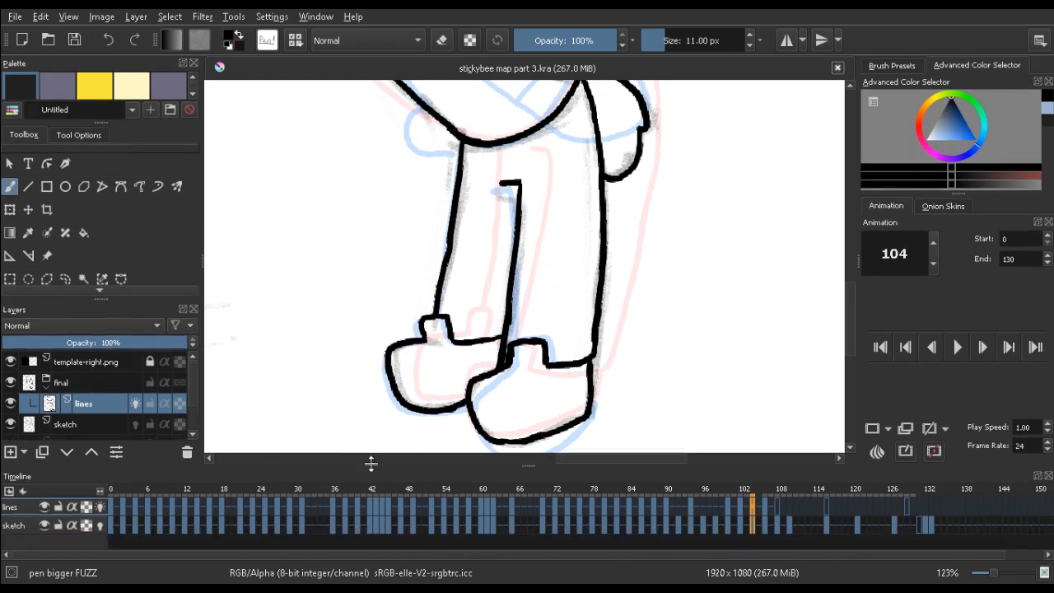
left_click(22, 528)
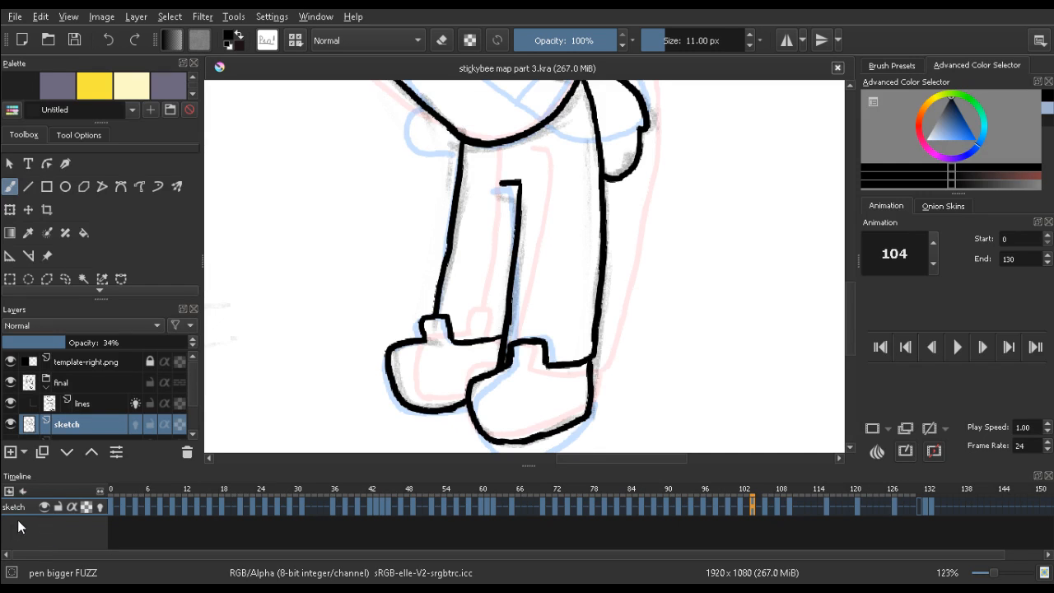
key("Insert")
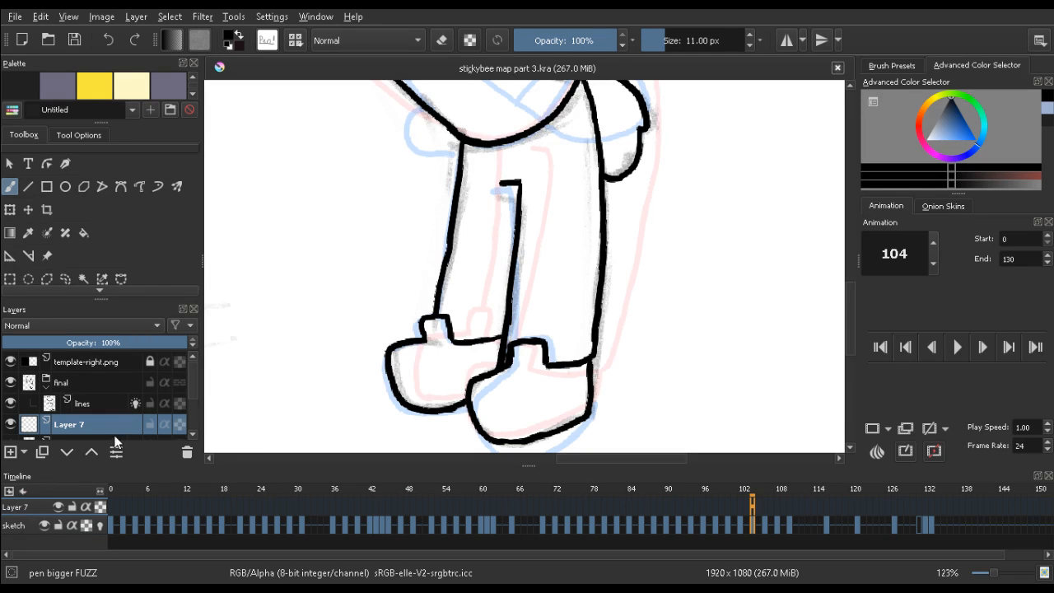
key("ctrl+z")
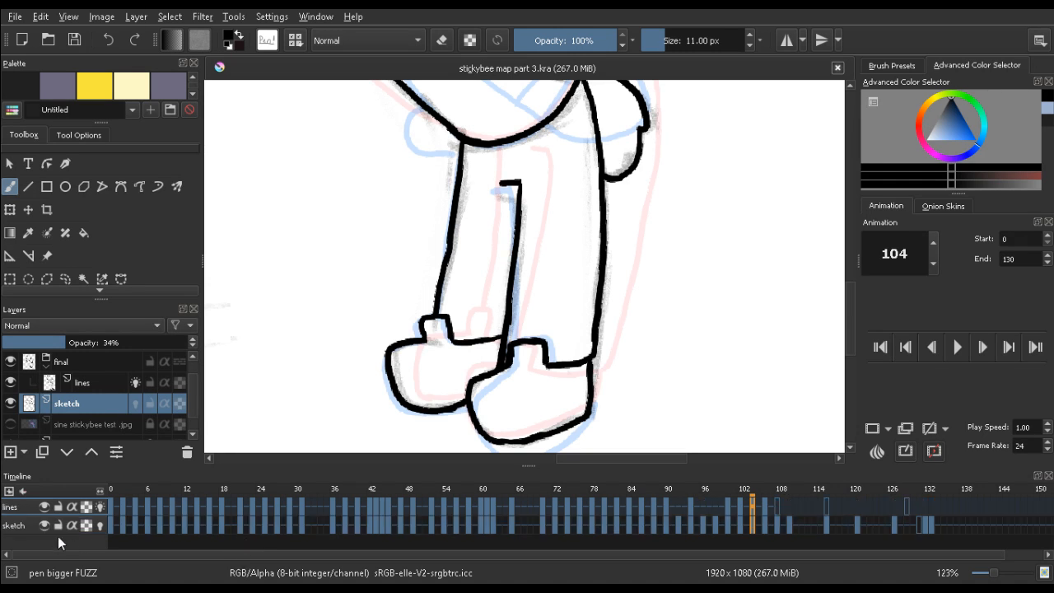
Check the sketch and Layer 1 tracks, step back to frame 97 and make the lines layer active
left_click(72, 382)
left_click(74, 401)
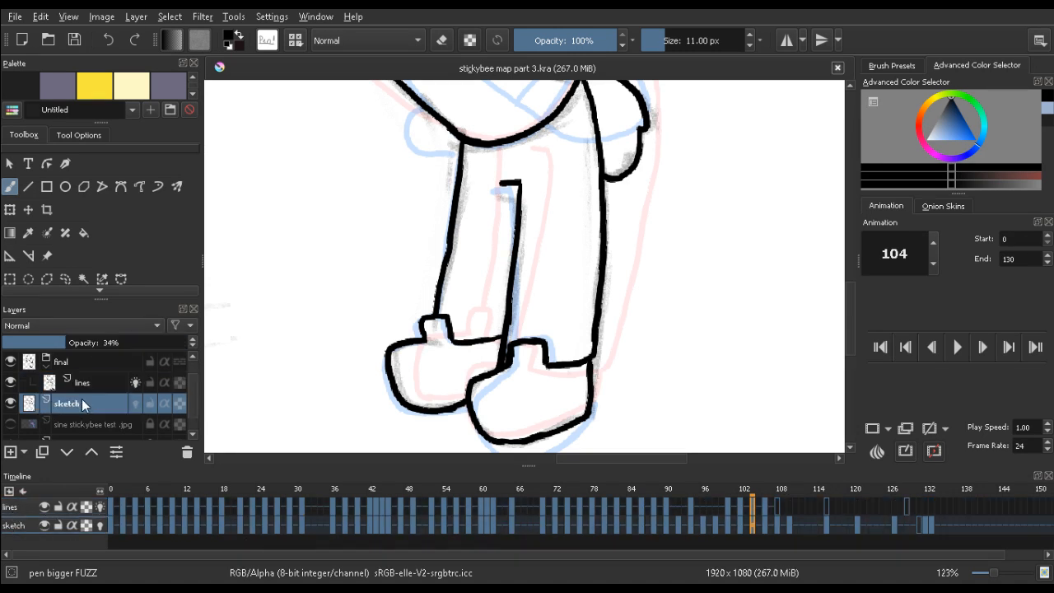
scroll(95, 403, "down", 1)
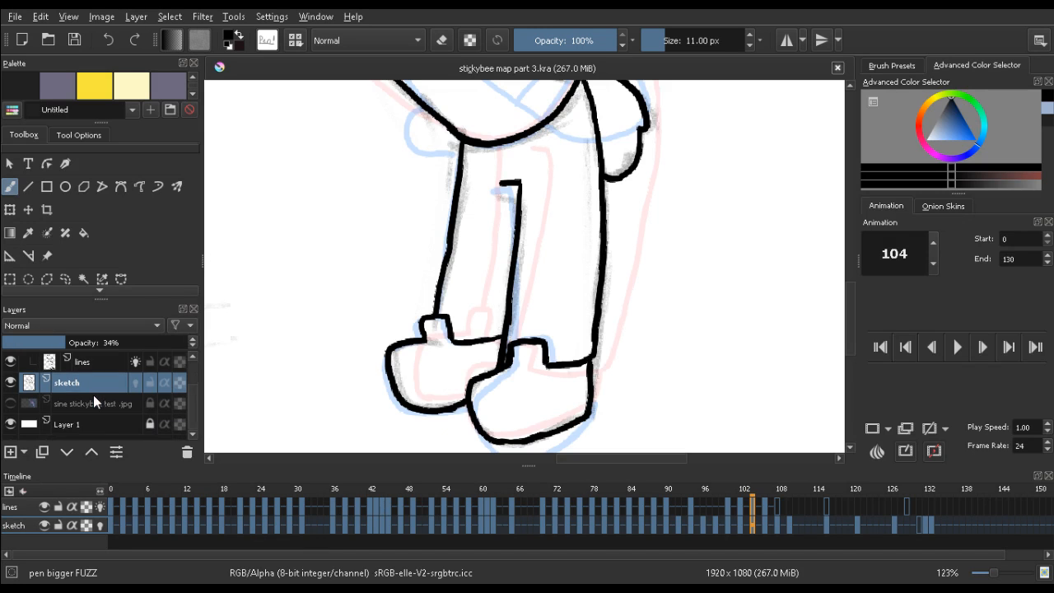
left_click(74, 425)
key("Left")
key("Left")
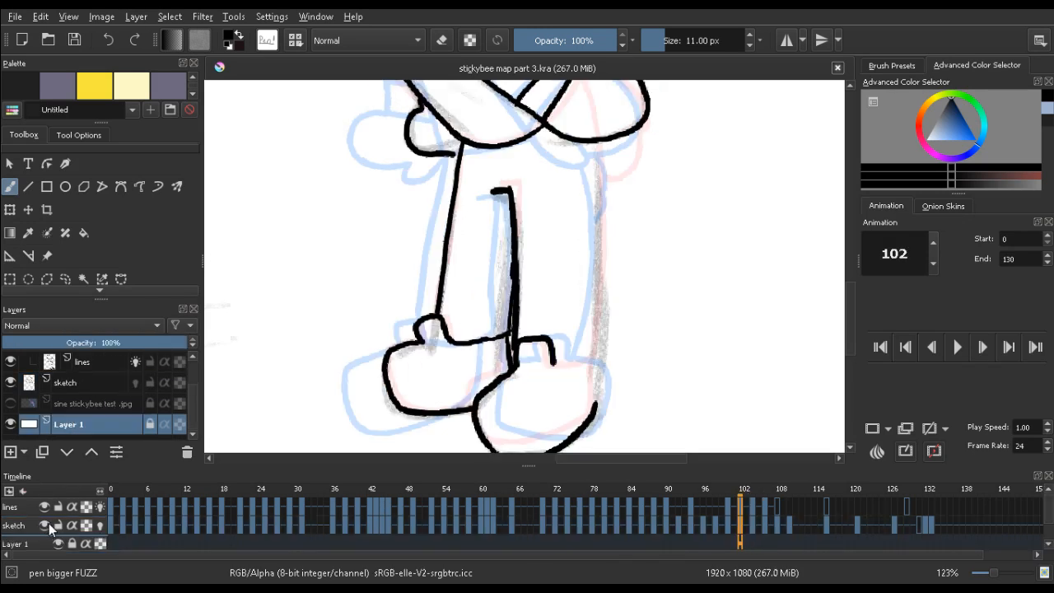
key("Right")
key("Right")
key("Left")
key("Left")
key("Left")
key("Left")
key("Left")
key("Left")
key("Left")
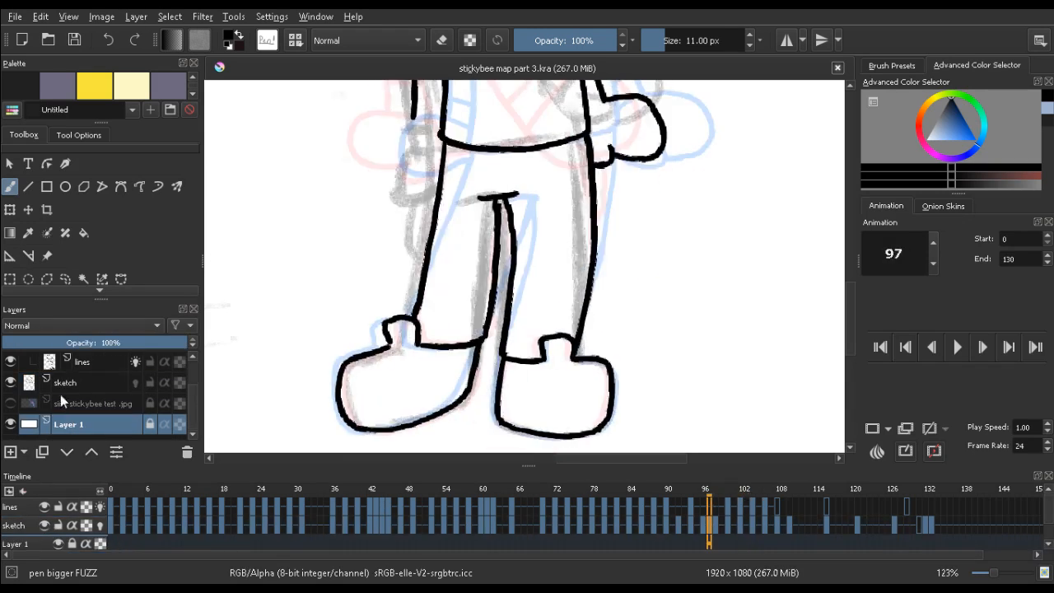
left_click(76, 404)
left_click(70, 385)
scroll(92, 392, "up", 2)
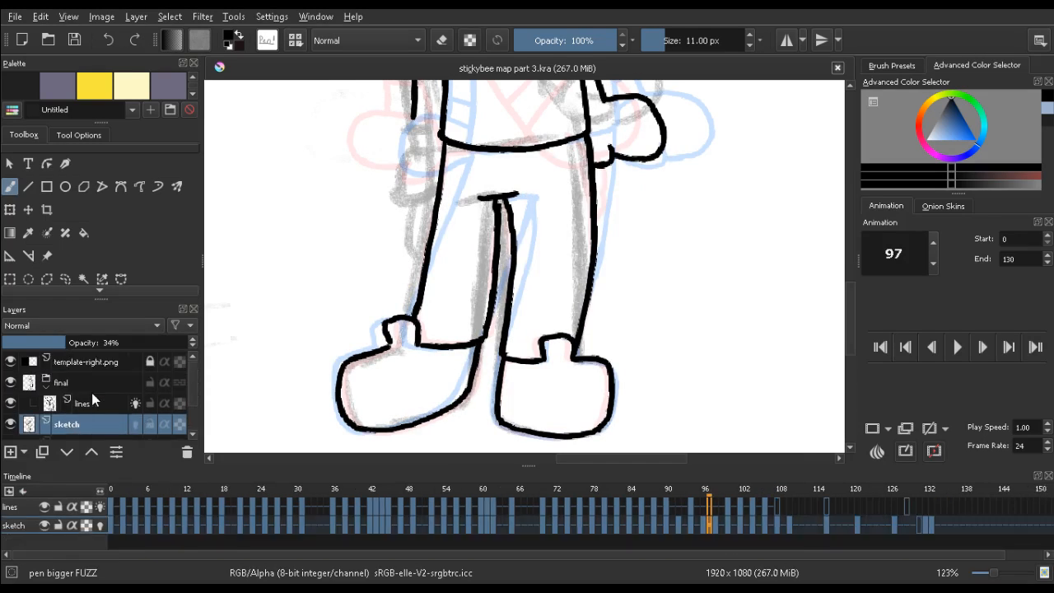
left_click(82, 406)
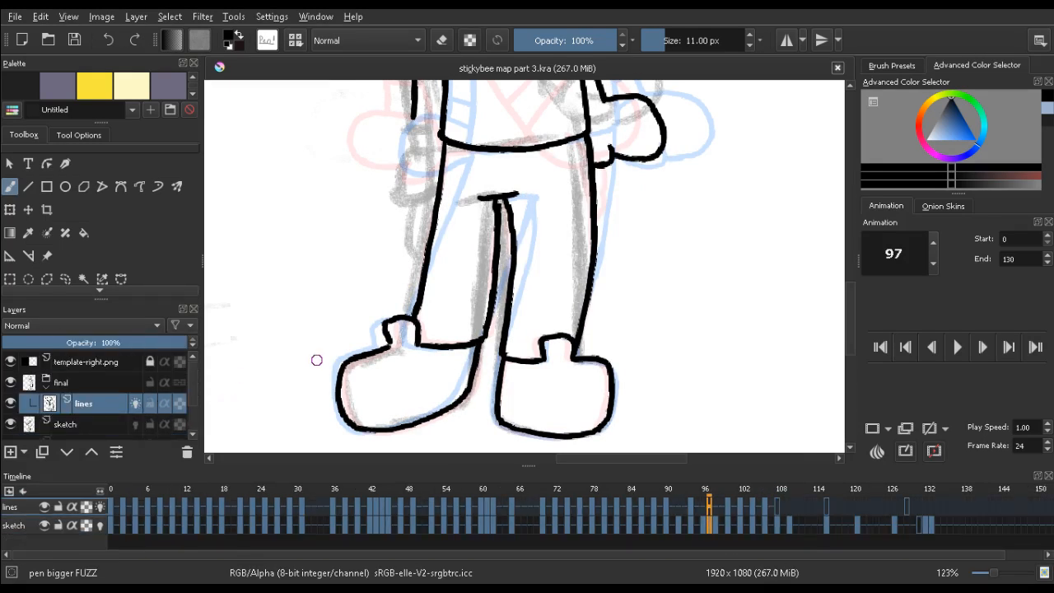
Examine the torso and hanging arm line art against the sketch across the frames around 97, through to frame 102
scroll(581, 280, "down", 2)
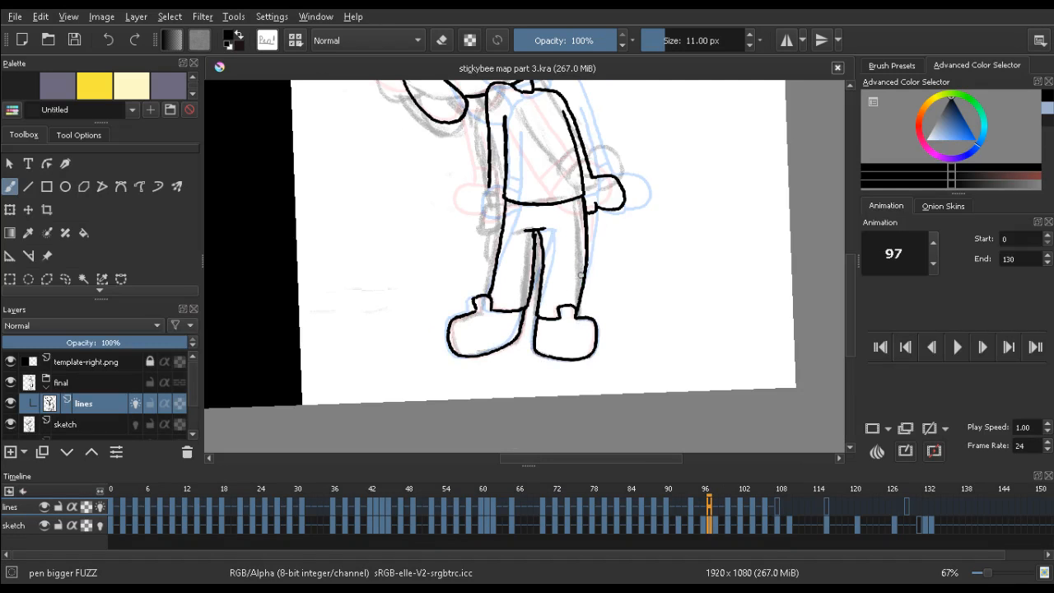
scroll(453, 225, "up", 3)
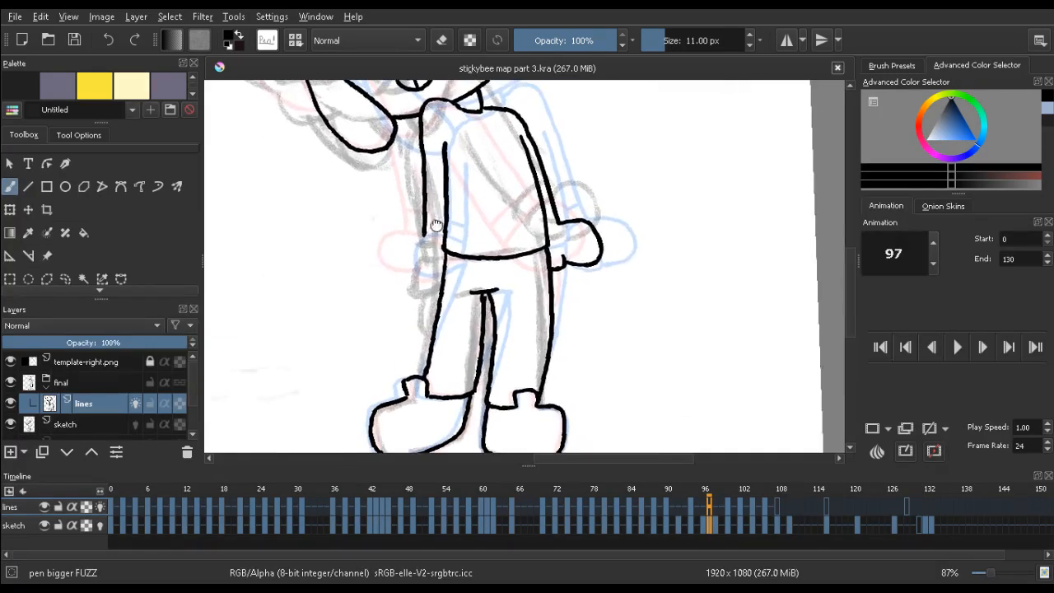
left_click_drag(436, 225, 423, 217)
key("e")
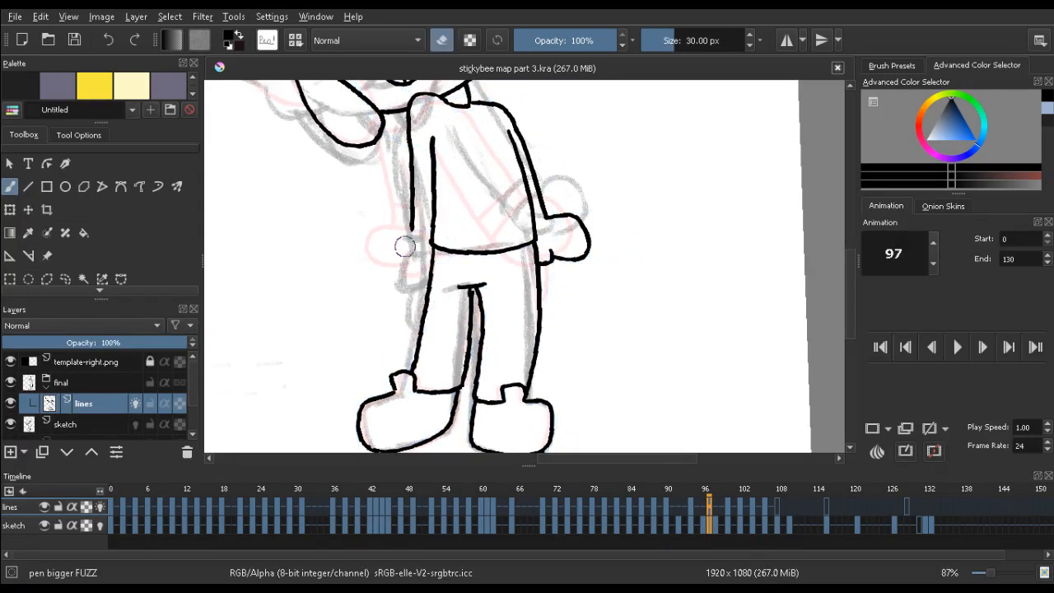
key("e")
key("Left")
key("Left")
key("Left")
key("Right")
key("Right")
key("Right")
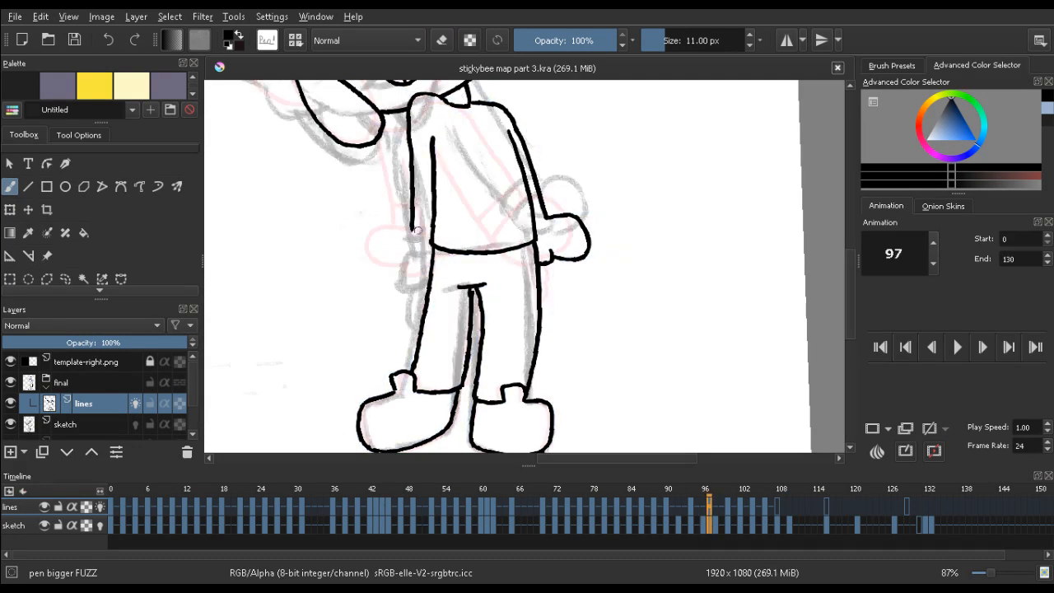
key("Left")
key("Left")
key("Left")
key("Right")
key("Right")
key("Right")
key("Left")
key("Left")
key("Left")
key("Left")
key("Right")
key("Right")
key("Right")
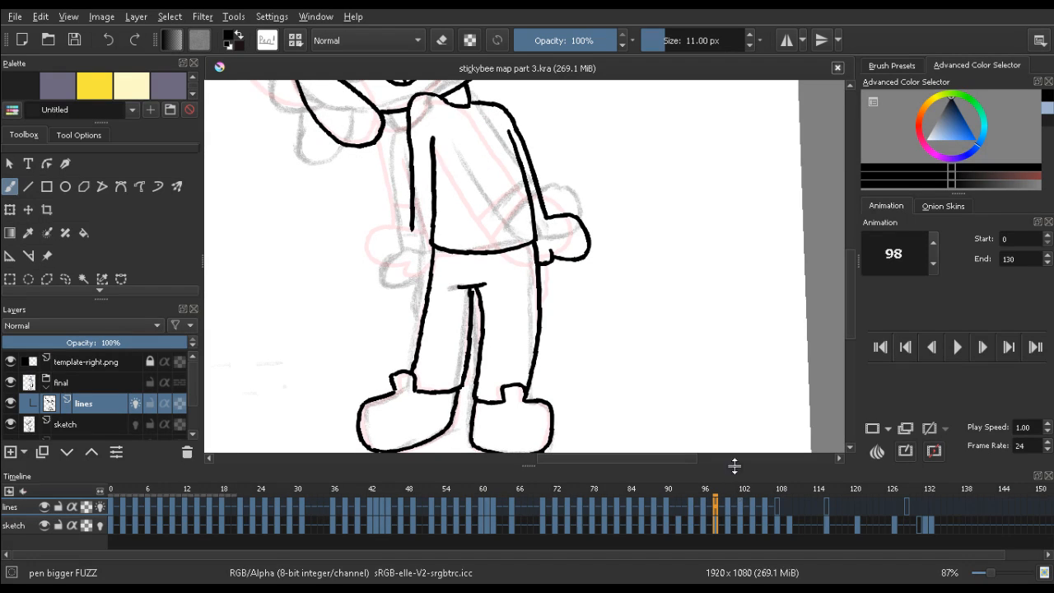
key("Left")
key("Right")
key("Right")
key("Right")
key("Right")
key("Right")
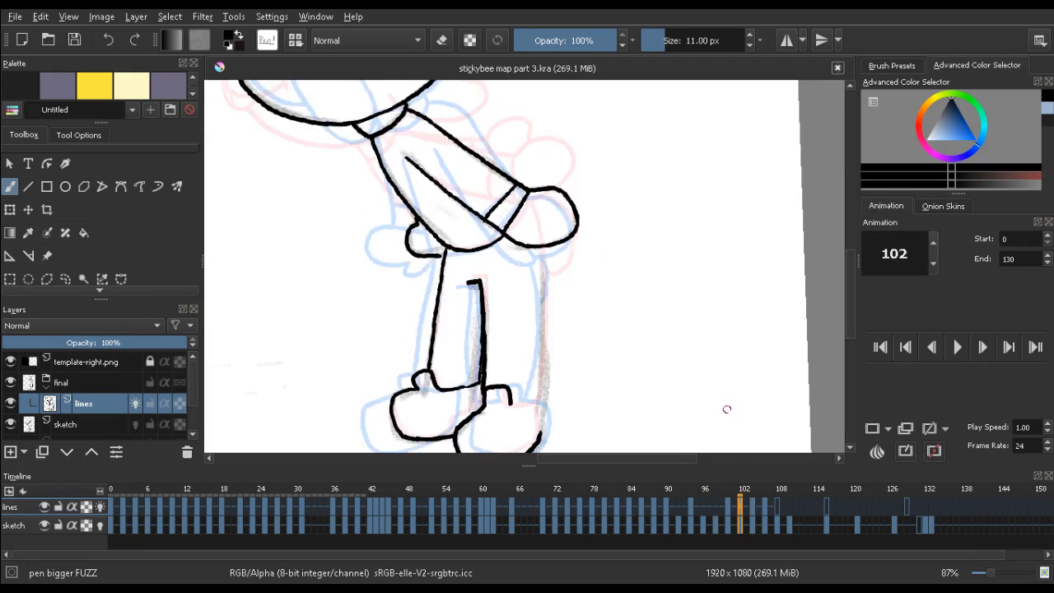
Go back from frame 102 to frame 94, where the hanging arm still lacks its hand
left_click(756, 503)
left_click(742, 506)
key("Left")
key("Left")
key("Left")
key("Left")
key("Left")
key("Left")
key("Left")
key("Left")
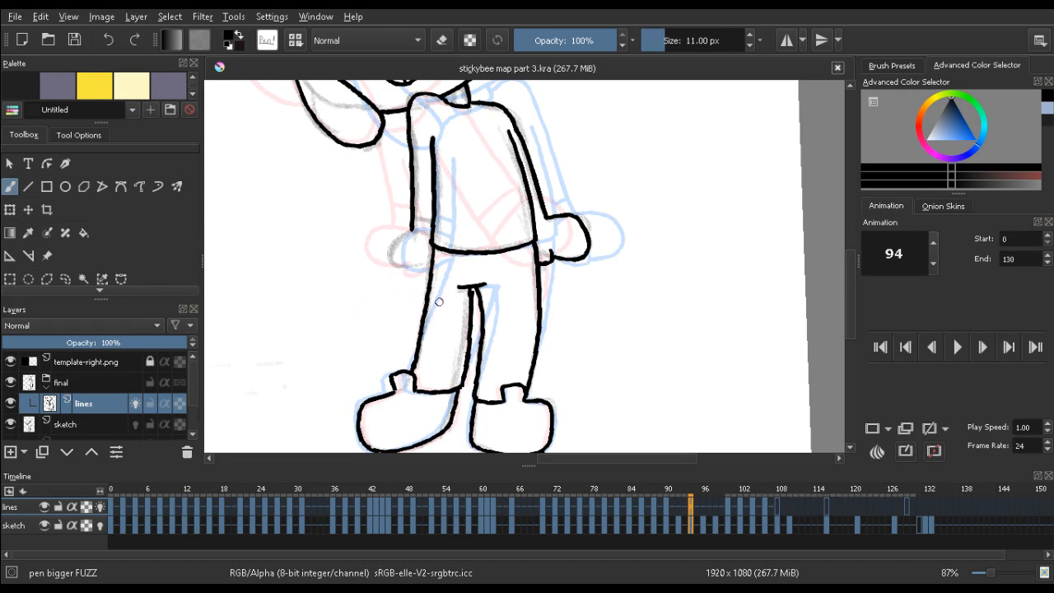
Ink the hanging arm's hand outline on frame 94, redrawing its outer curve and comparing it with the neighbouring drawings
scroll(431, 254, "up", 1)
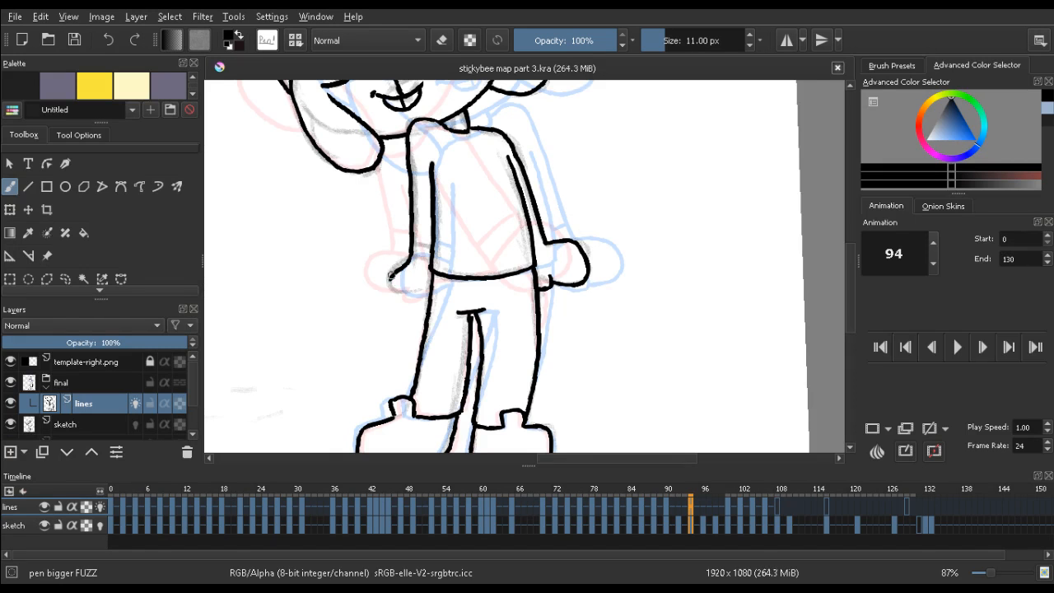
key("ctrl+z")
mouse_move(405, 260)
left_mouse_down()
mouse_move(392, 277)
mouse_move(418, 294)
left_mouse_up()
key("Right")
key("Left")
key("Left")
key("Right")
key("Right")
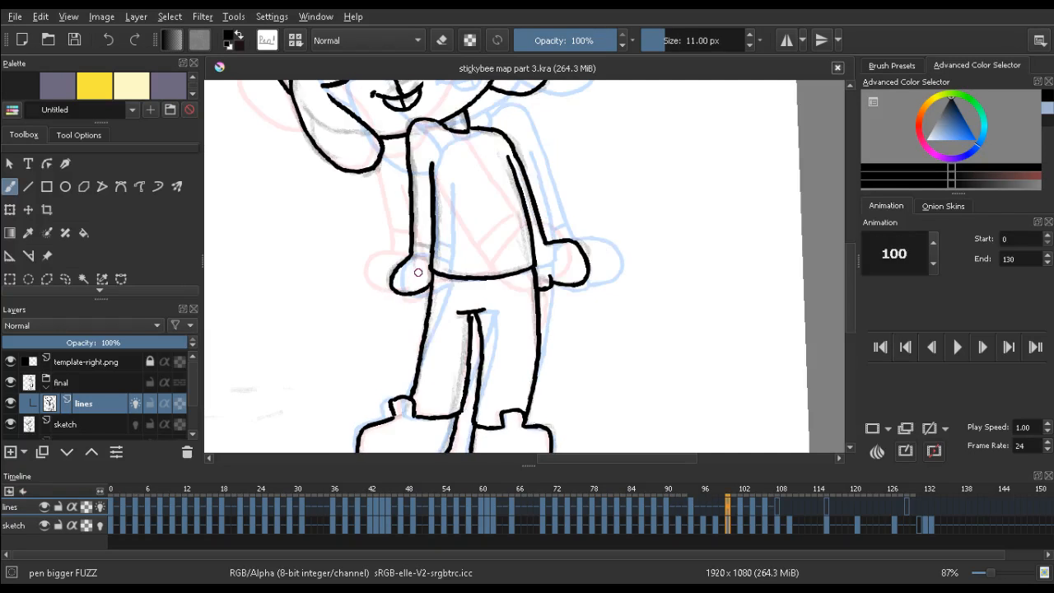
key("Left")
Trim the lower end of the hand outline on frame 94 and try redrawing its bottom curve
key("e")
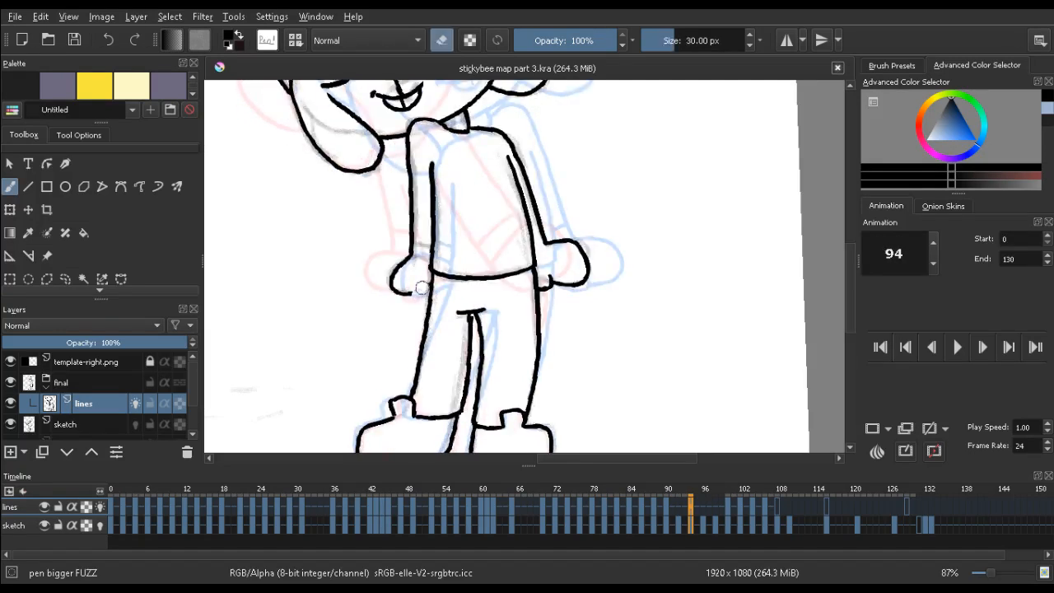
left_click_drag(421, 288, 403, 294)
key("e")
key("Left")
key("Right")
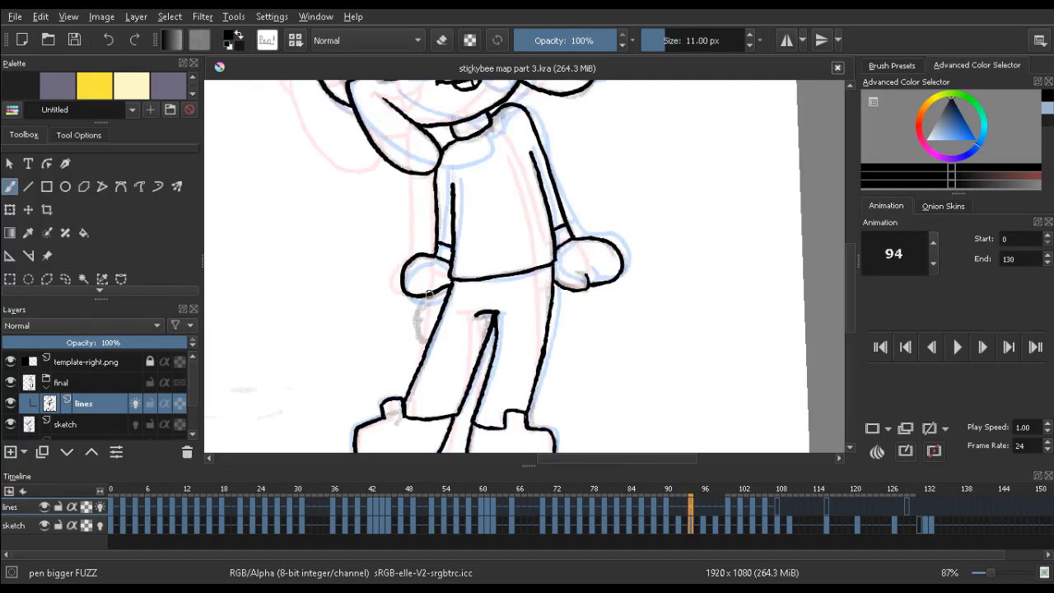
key("Right")
key("Left")
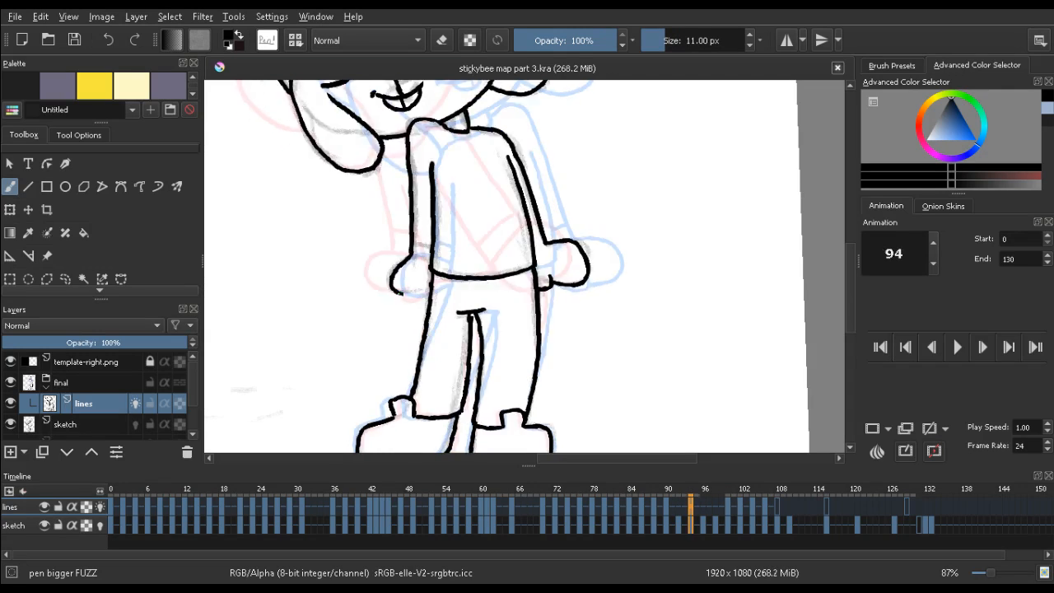
mouse_move(408, 294)
left_mouse_down()
mouse_move(428, 293)
mouse_move(391, 288)
left_mouse_up()
key("ctrl+z")
Ink the cuff lines across the hanging sleeve above the hand on frame 94, comparing them with frame 90
mouse_move(415, 244)
left_mouse_down()
mouse_move(432, 247)
mouse_move(436, 263)
left_mouse_up()
key("Left")
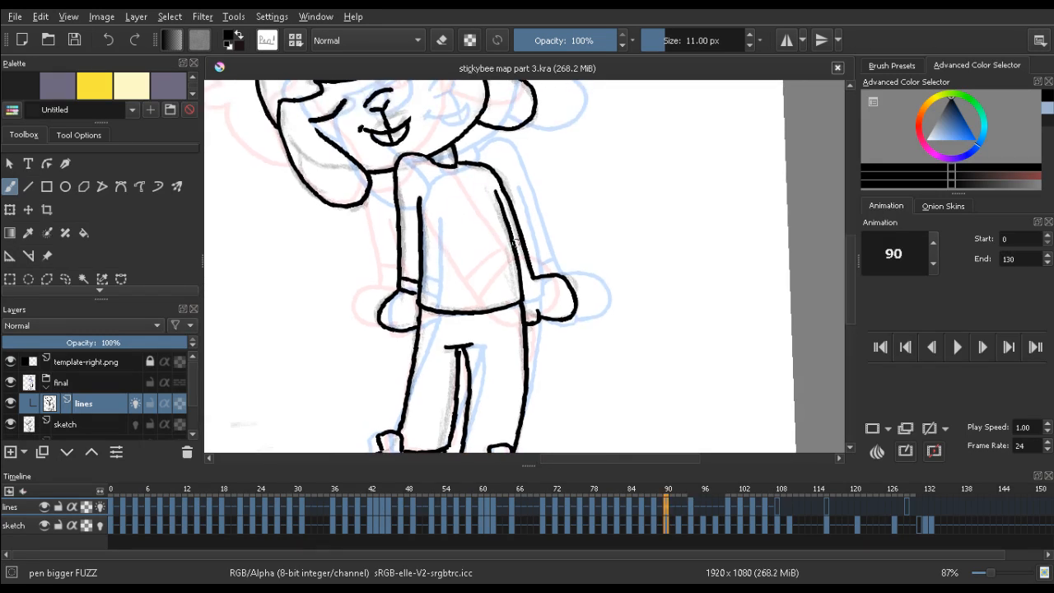
key("Right")
key("Right")
key("Left")
Erase the hanging sleeve's upper cuff line on frame 94 and re-ink it slightly higher, checking it against adjacent frames
key("e")
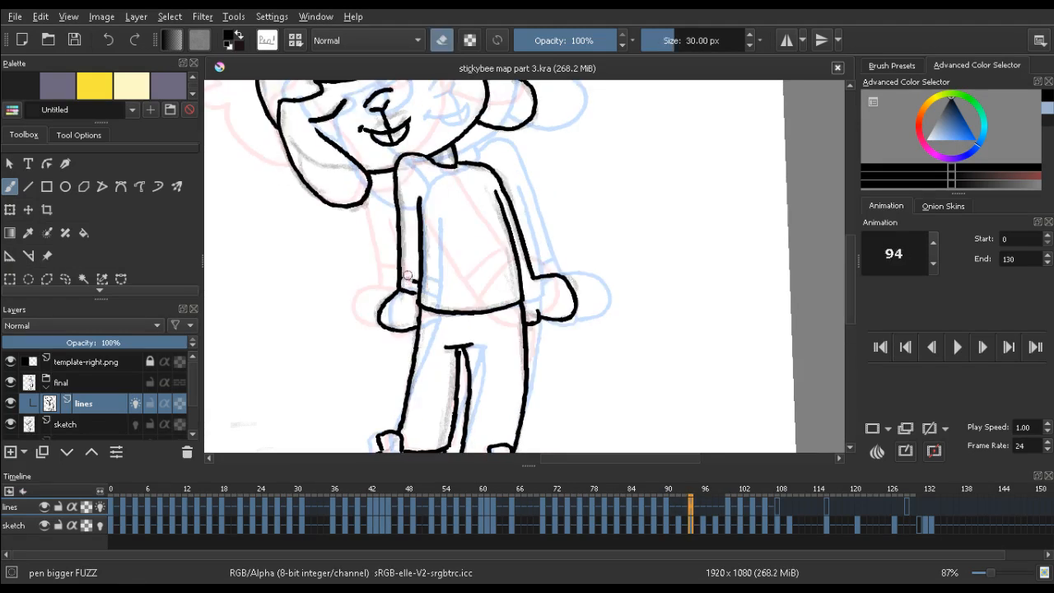
key("e")
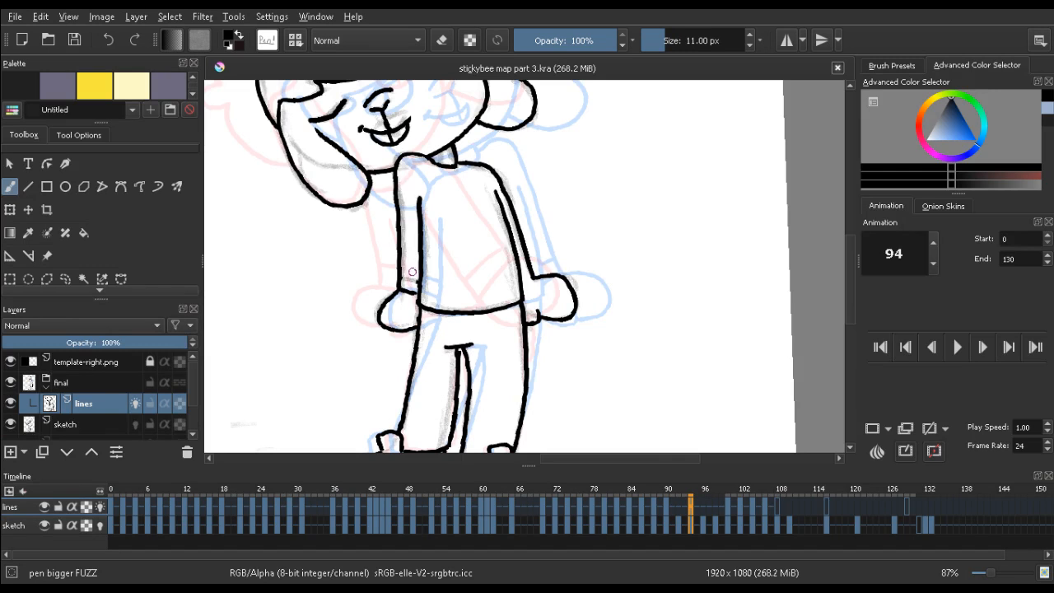
key("e")
key("e")
key("Left")
key("Right")
key("Right")
key("Left")
key("Right")
key("Left")
Ink the cuff line and the hand's inner edge on the other arm of frame 94, matching frame 90
key("alt+period")
key("alt+comma")
key("alt+comma")
key("alt+period")
key("alt+period")
key("alt+period")
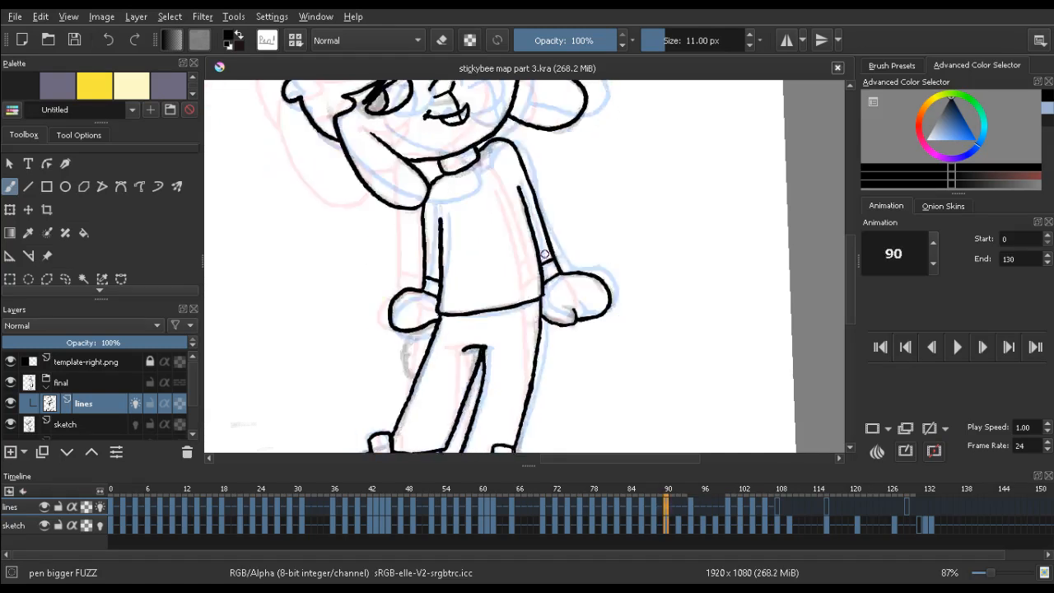
key("alt+comma")
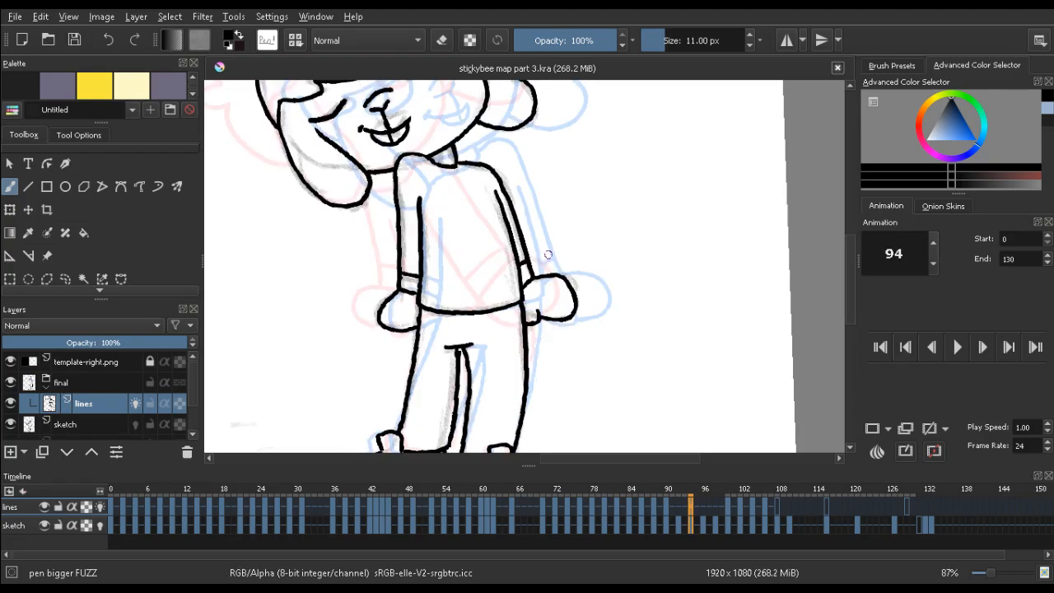
Create blank keyframes on the lines layer at frames 98 and 92, and return to frame 98
key("alt+period")
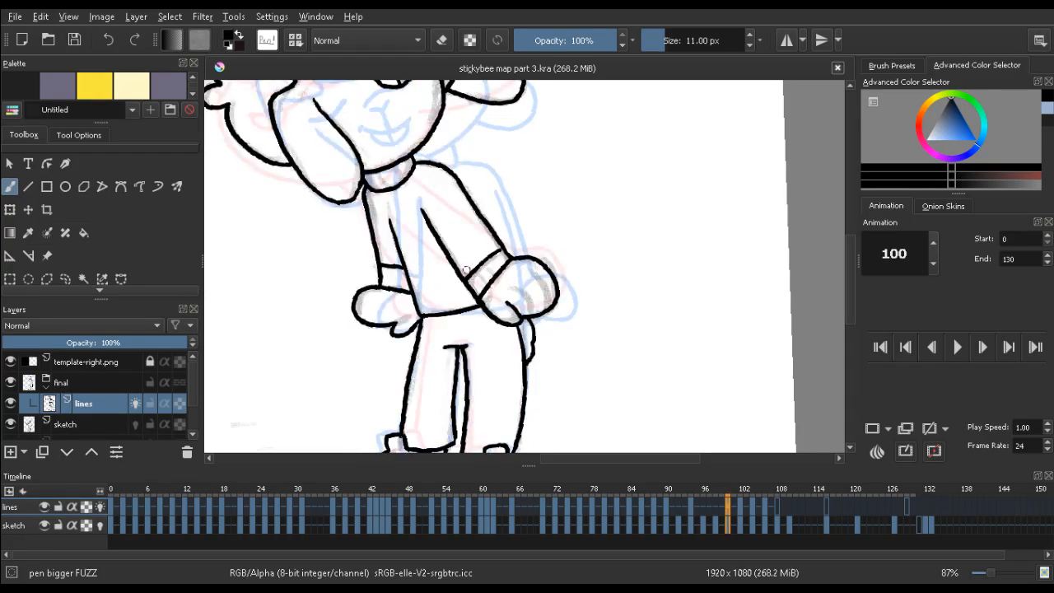
left_click(716, 509)
left_click(732, 360)
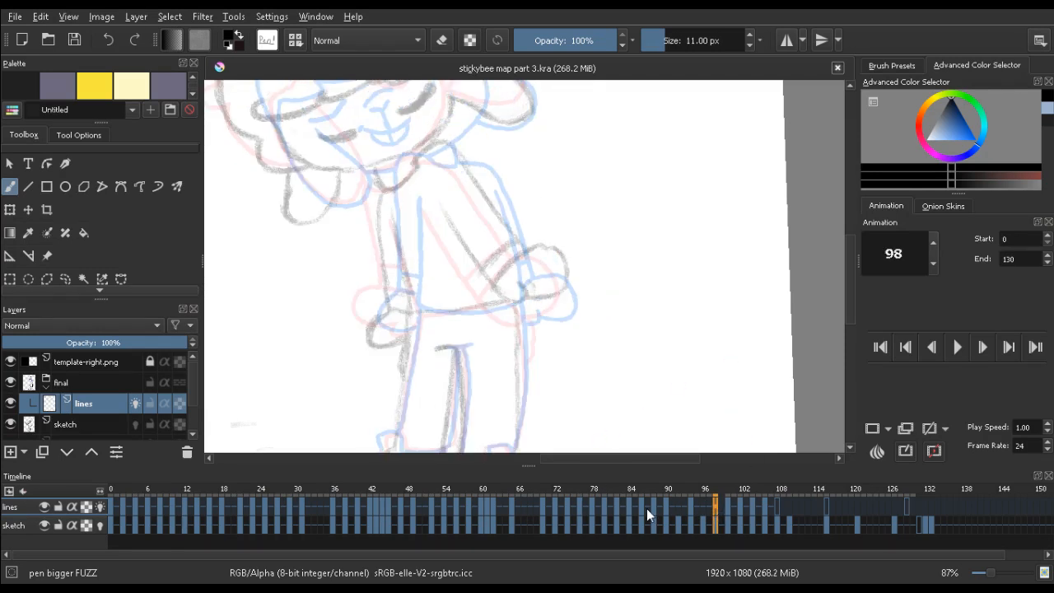
left_click(680, 508)
key("Delete")
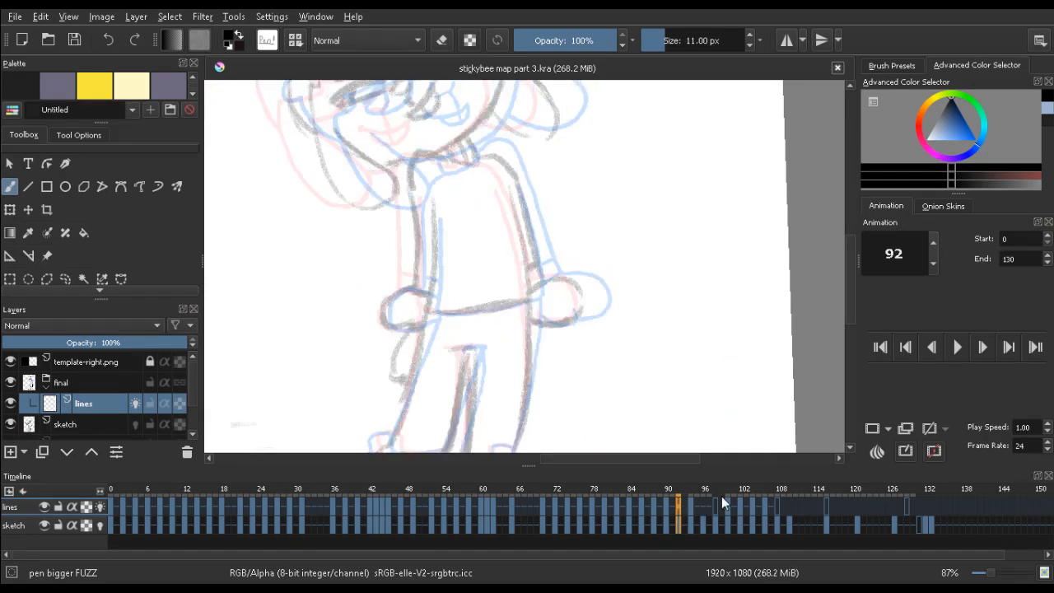
left_click_drag(722, 495, 736, 490)
key("Delete")
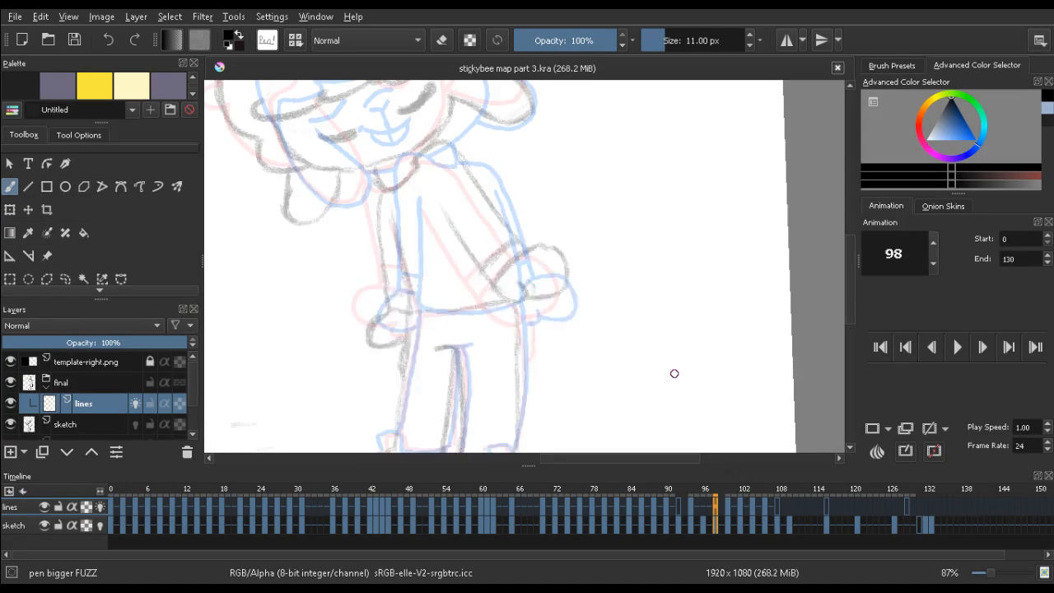
Ink the two closed eyes over the sketch on frame 98, comparing them with frame 94 and neighbouring frames
left_click_drag(381, 164, 390, 263)
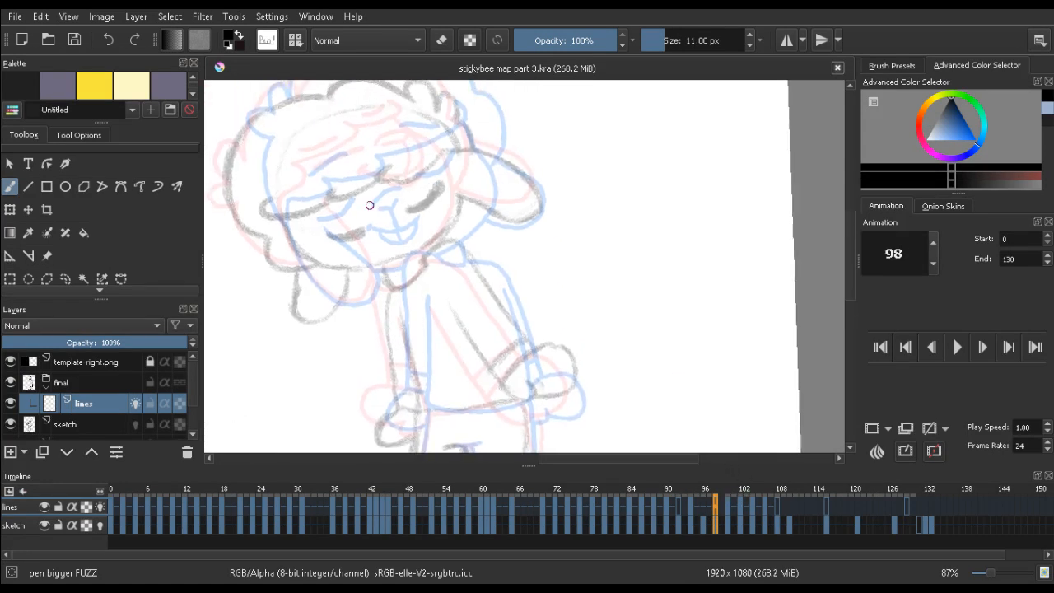
left_click_drag(327, 236, 352, 239)
left_click_drag(410, 214, 445, 187)
key("Left")
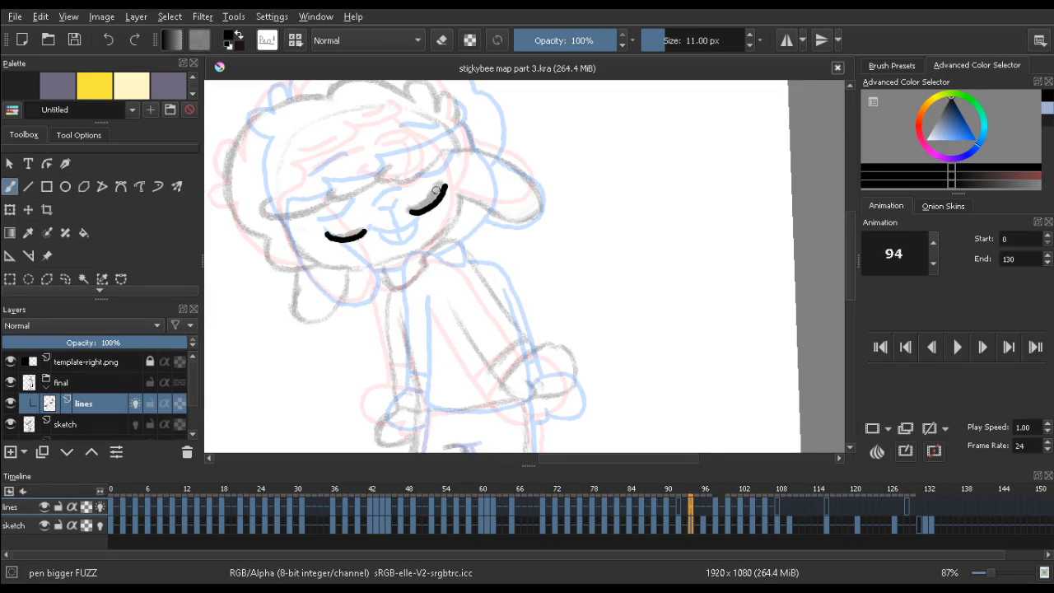
key("Right")
key("Right")
key("Left")
key("Left")
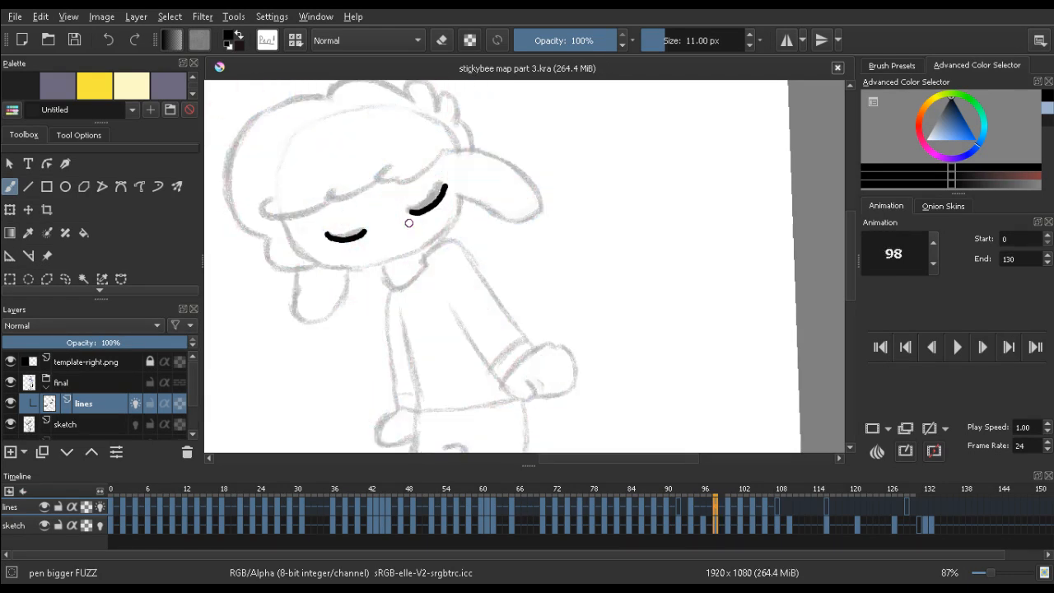
Ink the small nose and mouth beneath the closed eyes on frame 98, redoing strokes where needed
left_click_drag(388, 239, 407, 235)
key("ctrl+z")
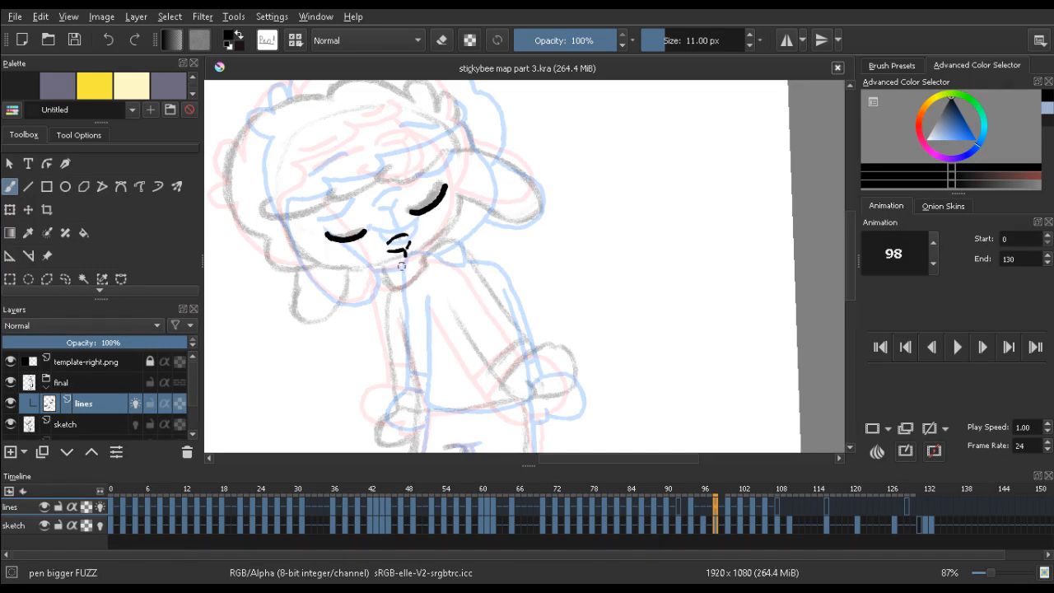
left_click_drag(403, 265, 420, 252)
key("ctrl+z")
key("ctrl+z")
Ink the cheek and jaw curve around the lower face on frame 98, redrawing the chin stroke until it is smooth
left_click_drag(460, 212, 448, 232)
left_click_drag(346, 268, 596, 137)
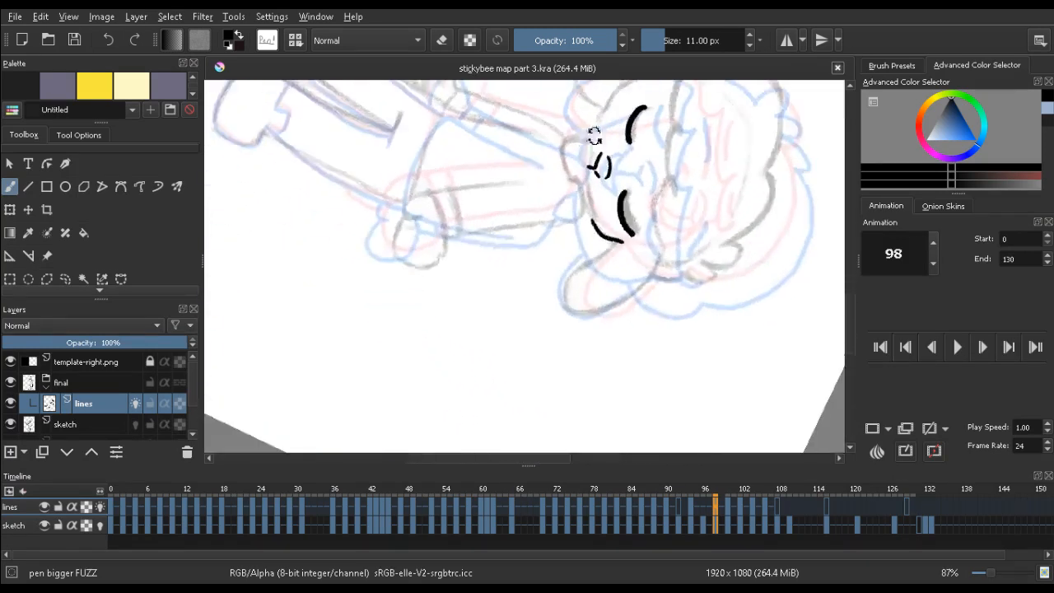
left_click_drag(523, 167, 395, 238)
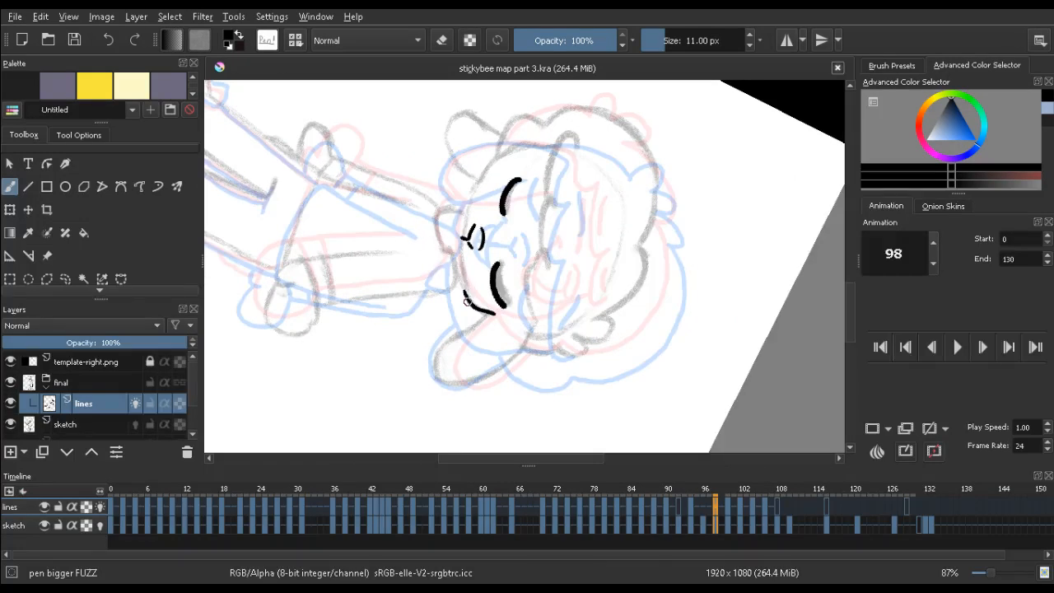
left_click_drag(466, 302, 463, 214)
key("ctrl+z")
key("ctrl+z")
left_click_drag(469, 303, 463, 215)
key("ctrl+z")
left_click_drag(466, 298, 466, 205)
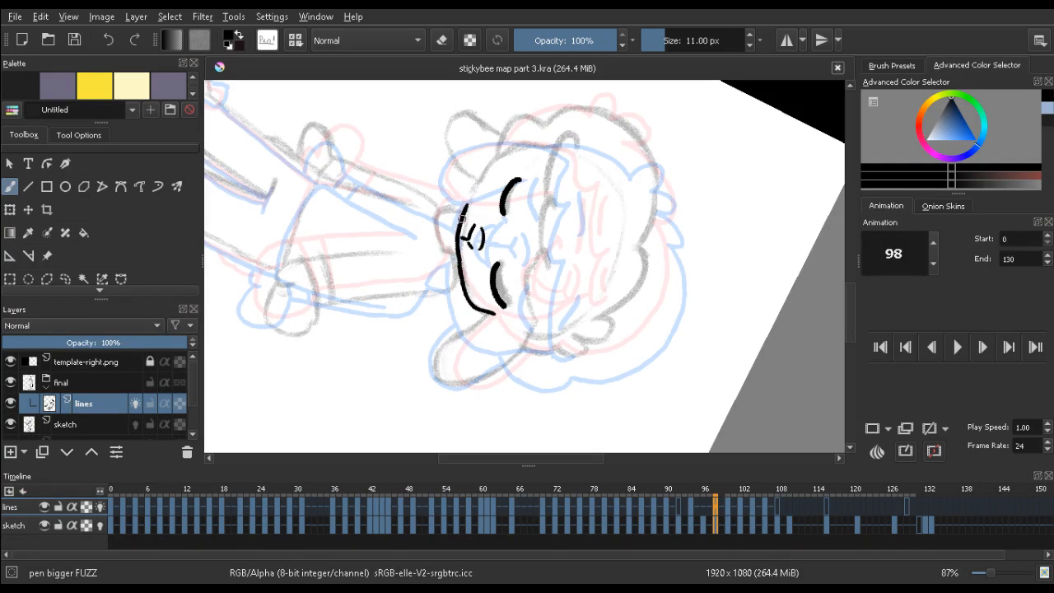
key("shift+space")
mouse_move(381, 151)
left_mouse_down()
mouse_move(287, 278)
mouse_move(287, 304)
mouse_move(285, 256)
left_mouse_up()
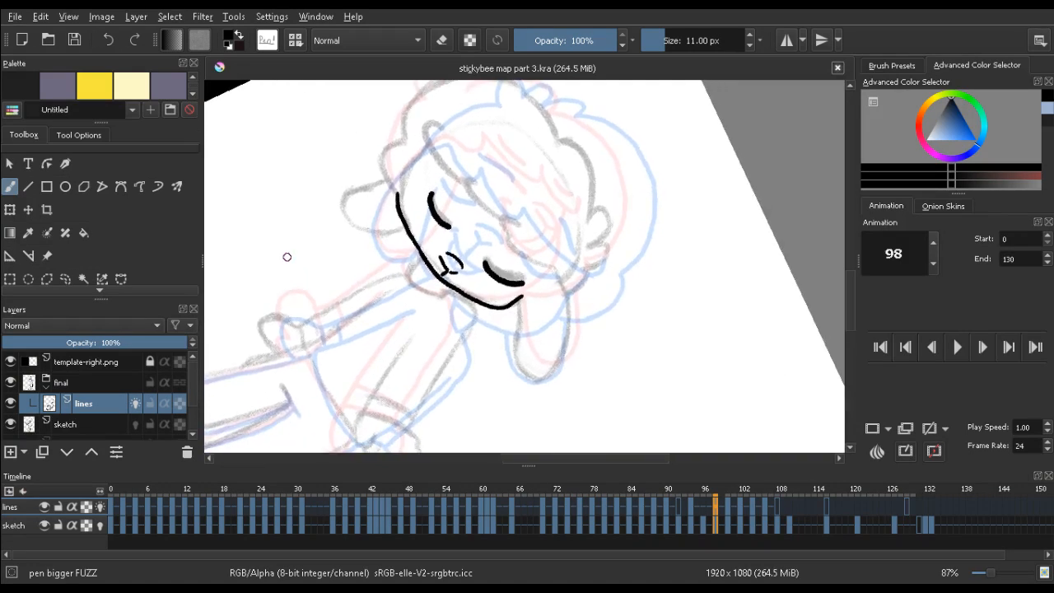
Trim the jawline's end on the cheek away from the short cheek stroke and re-ink it up to the hairline
key("e")
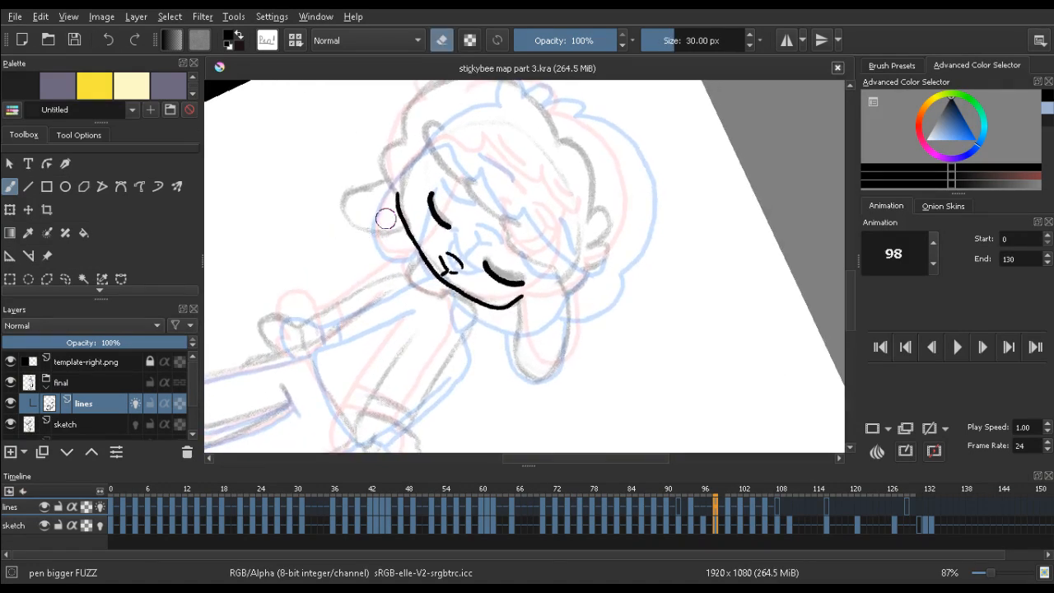
left_click_drag(396, 191, 397, 232)
key("e")
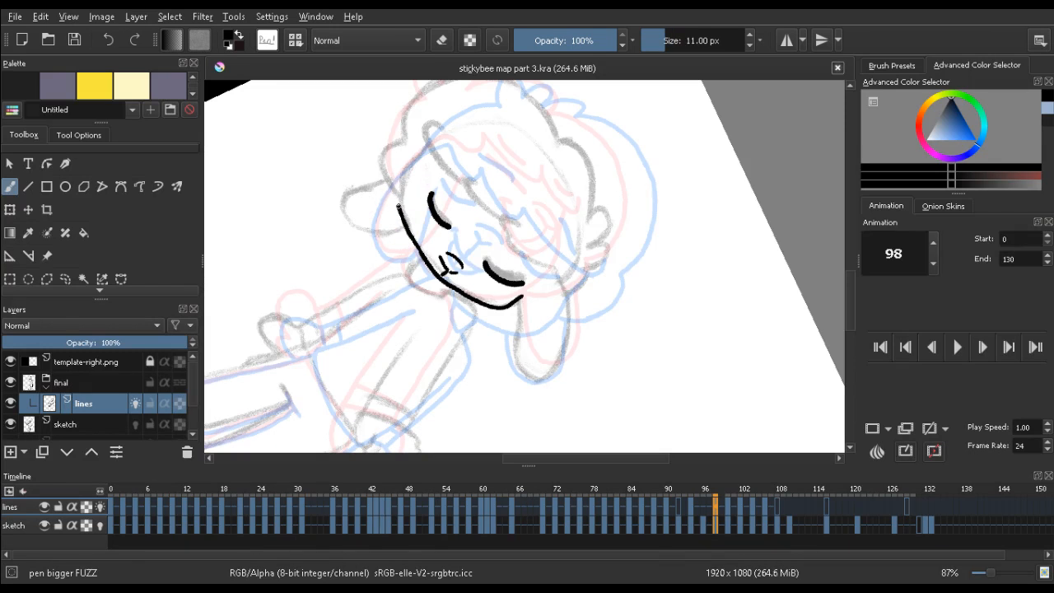
left_click_drag(399, 206, 405, 169)
key("ctrl+z")
mouse_move(408, 228)
left_mouse_down()
mouse_move(404, 171)
mouse_move(440, 129)
mouse_move(414, 158)
mouse_move(481, 157)
mouse_move(474, 144)
mouse_move(450, 141)
mouse_move(410, 158)
mouse_move(362, 216)
mouse_move(379, 230)
mouse_move(402, 164)
left_mouse_up()
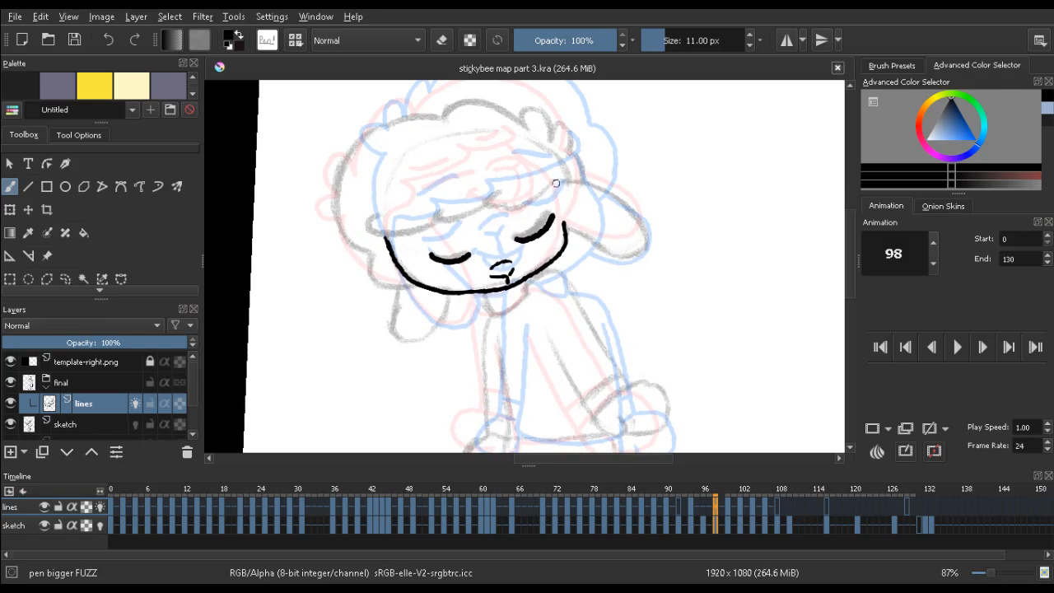
Ink the scalloped fringe across the forehead on frame 98
left_click_drag(551, 186, 504, 216)
key("ctrl+z")
mouse_move(439, 279)
left_mouse_down()
mouse_move(544, 103)
mouse_move(365, 203)
left_mouse_up()
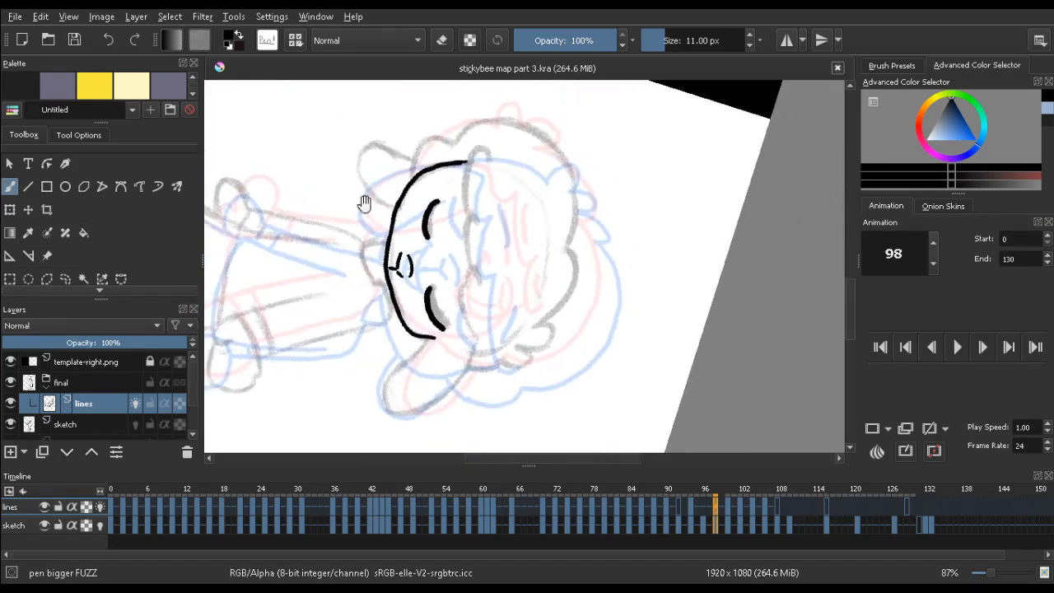
mouse_move(474, 343)
left_mouse_down()
mouse_move(463, 284)
mouse_move(474, 270)
mouse_move(482, 283)
mouse_move(466, 245)
mouse_move(476, 219)
mouse_move(465, 193)
mouse_move(486, 157)
left_mouse_up()
Trim the overlong tip of the fringe's middle curl with the eraser on frame 98
key("e")
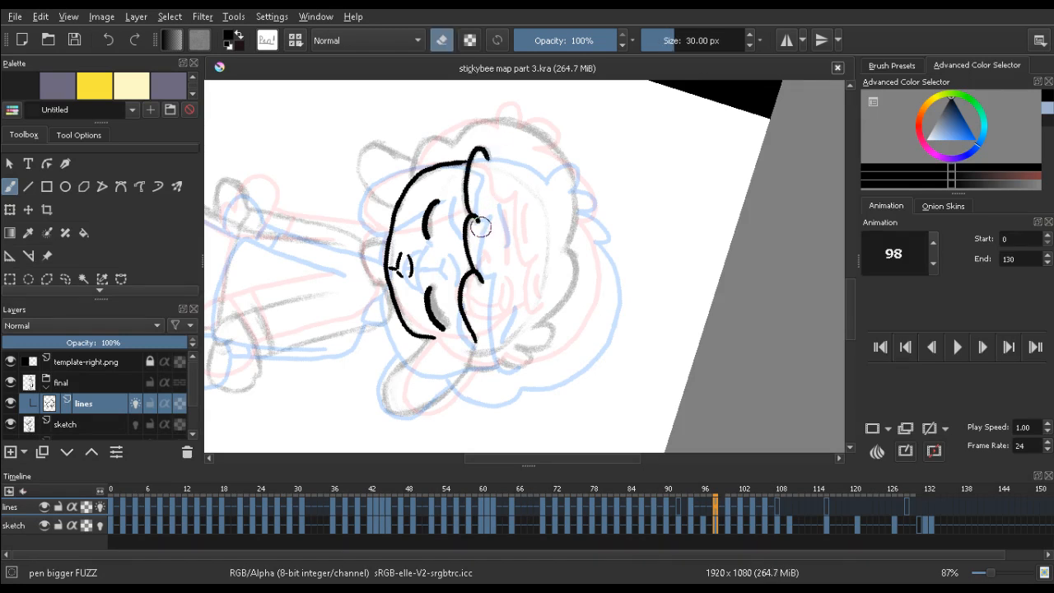
left_click_drag(482, 227, 478, 223)
key("e")
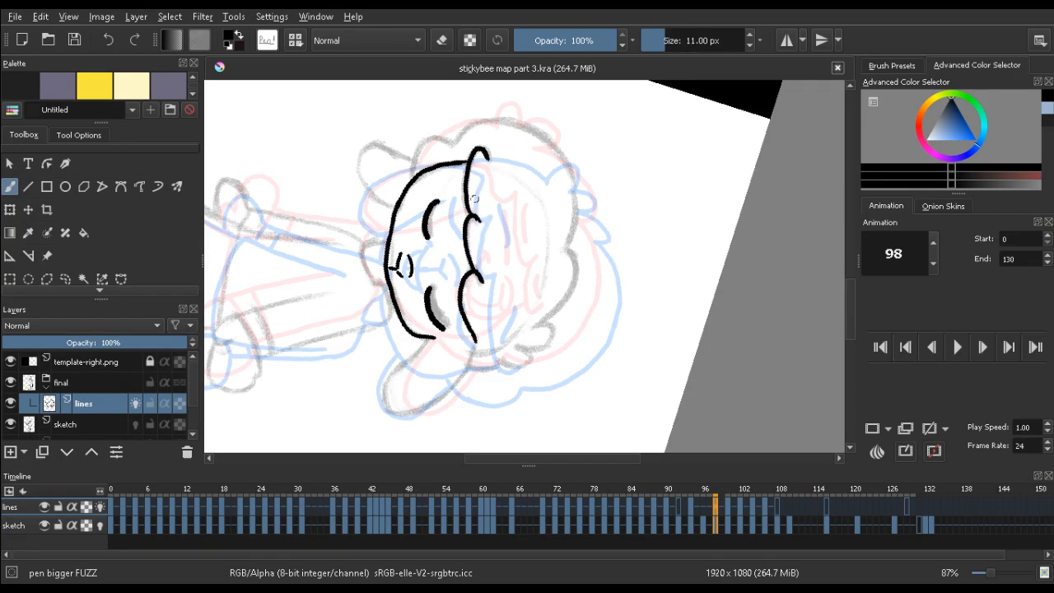
key("e")
left_click_drag(480, 228, 475, 226)
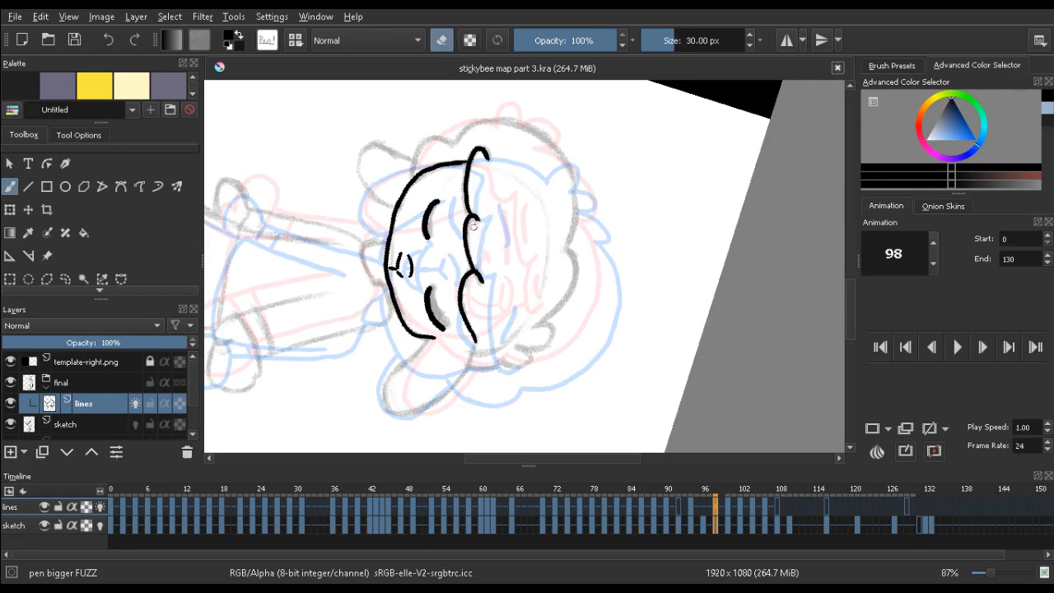
key("e")
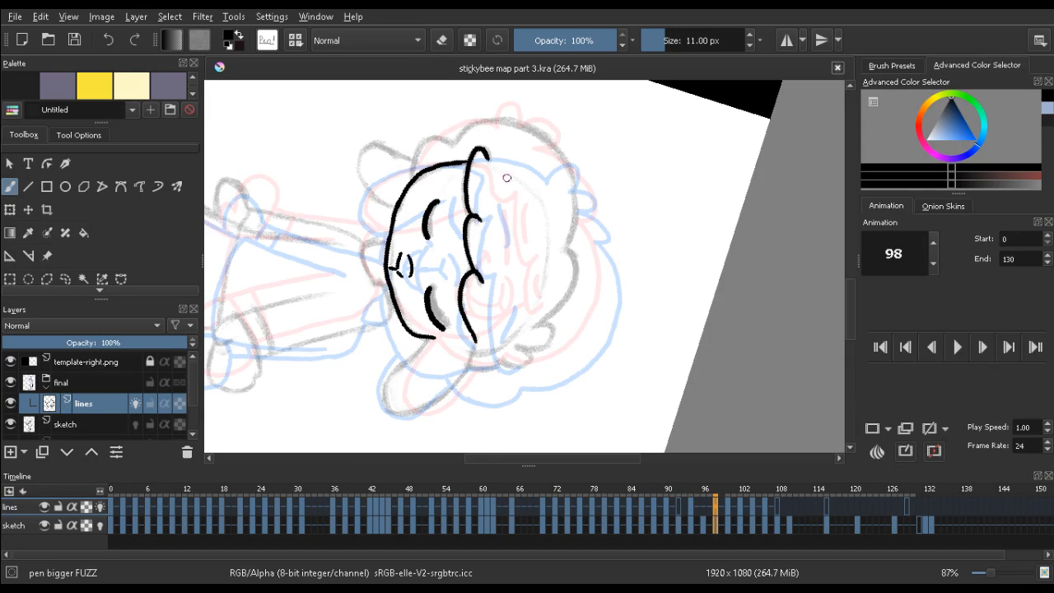
mouse_move(418, 148)
left_mouse_down()
mouse_move(318, 215)
mouse_move(423, 341)
mouse_move(547, 376)
mouse_move(547, 294)
left_mouse_up()
key("e")
left_click_drag(493, 228, 496, 237)
key("e")
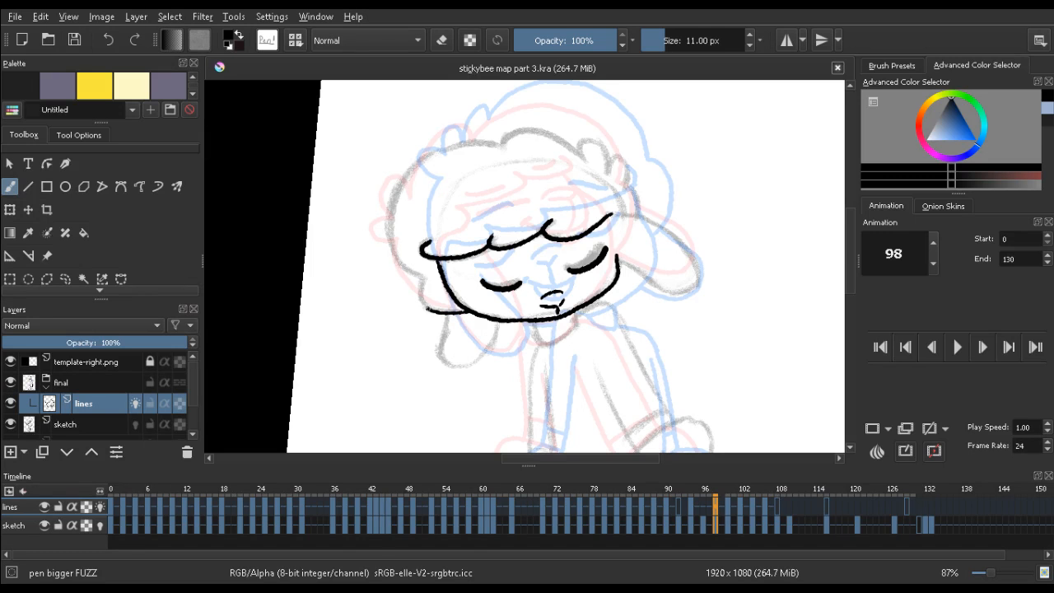
Ink the lower hair curl beside the cheek and start the back hair outline on frame 98
mouse_move(427, 311)
left_mouse_down()
mouse_move(423, 274)
mouse_move(401, 263)
mouse_move(392, 242)
mouse_move(394, 206)
left_mouse_up()
key("e")
key("e")
left_click_drag(272, 189, 401, 308)
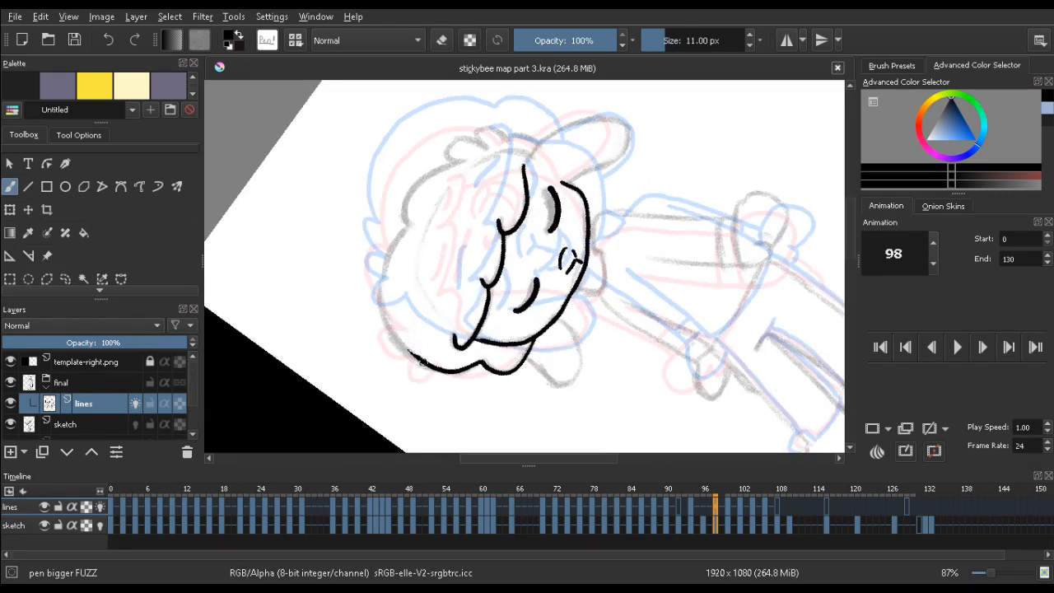
Ink the long curve at the back of the hair on frame 98, undoing and redrawing it to follow the sketch
mouse_move(420, 362)
left_mouse_down()
mouse_move(390, 323)
mouse_move(401, 235)
left_mouse_up()
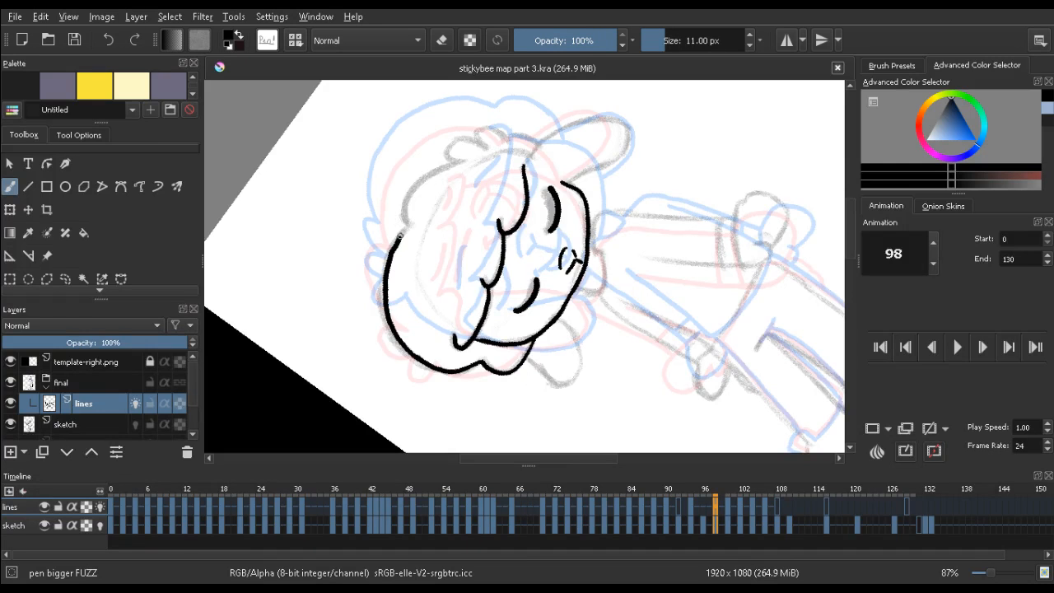
key("ctrl+z")
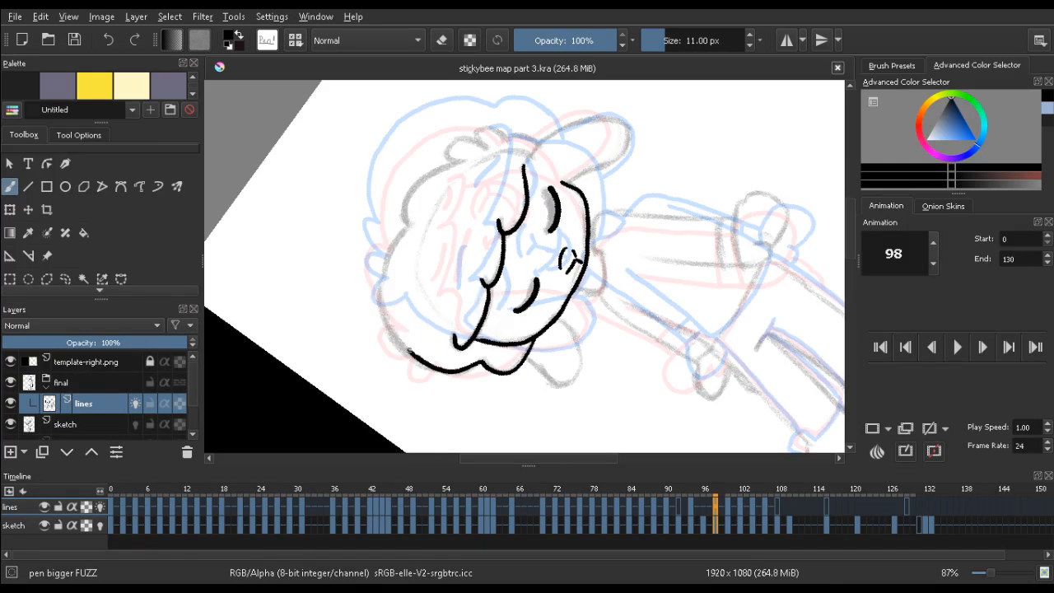
left_click_drag(410, 352, 381, 285)
key("ctrl+z")
mouse_move(419, 360)
left_mouse_down()
mouse_move(385, 315)
mouse_move(383, 267)
mouse_move(422, 222)
mouse_move(397, 262)
mouse_move(403, 235)
left_mouse_up()
key("e")
key("e")
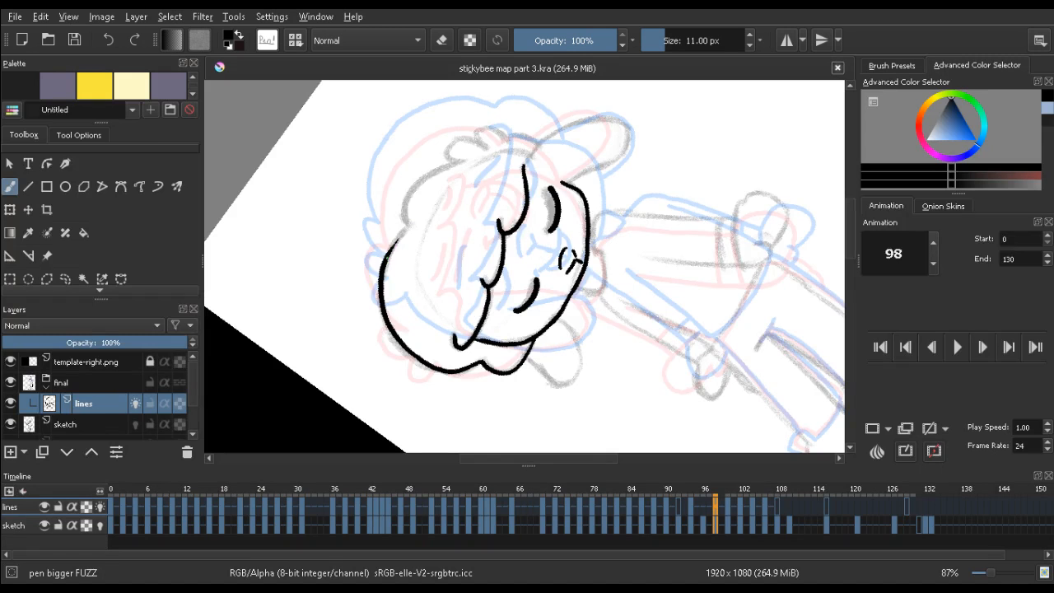
left_click_drag(387, 252, 409, 223)
key("ctrl+z")
key("ctrl+z")
Ink the crown of the hair and the small tufts above the floppy ear on frame 98
mouse_move(360, 159)
left_mouse_down()
mouse_move(349, 224)
mouse_move(317, 269)
mouse_move(415, 325)
mouse_move(389, 302)
mouse_move(414, 222)
mouse_move(400, 262)
mouse_move(403, 243)
mouse_move(385, 240)
mouse_move(408, 213)
left_mouse_up()
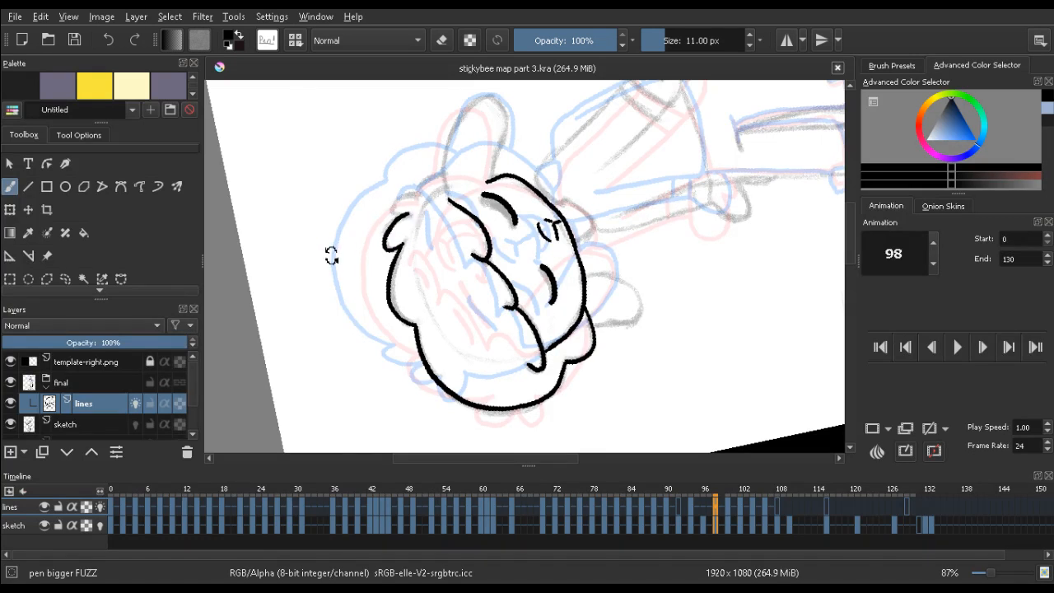
mouse_move(332, 255)
left_mouse_down()
mouse_move(462, 165)
mouse_move(546, 141)
left_mouse_up()
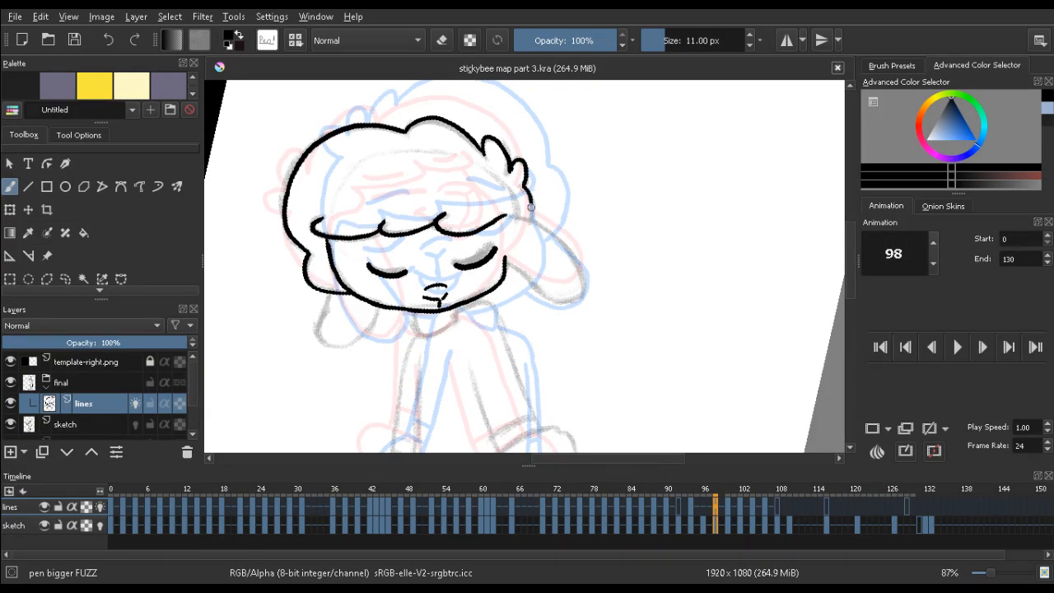
left_click_drag(527, 194, 529, 220)
key("ctrl+z")
Extend the fringe line to the floppy ear and ink the ear's outer edge down to its tip on frame 98
left_click_drag(442, 262, 419, 217)
left_click_drag(352, 191, 428, 105)
mouse_move(511, 160)
left_mouse_down()
mouse_move(439, 189)
mouse_move(486, 196)
left_mouse_up()
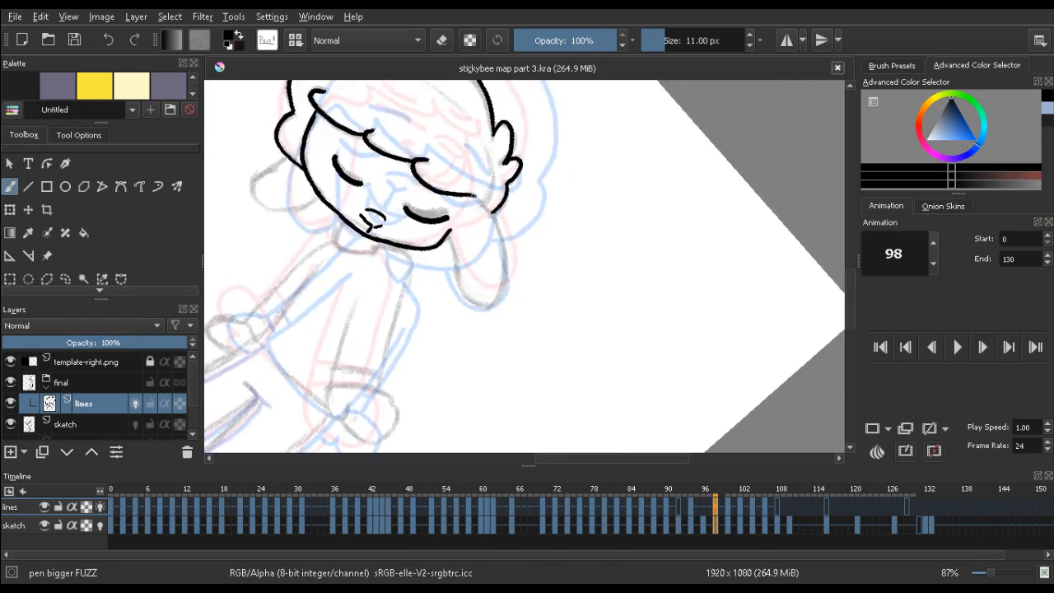
left_click_drag(491, 208, 507, 277)
key("ctrl+z")
mouse_move(493, 210)
left_mouse_down()
mouse_move(508, 255)
mouse_move(501, 302)
left_mouse_up()
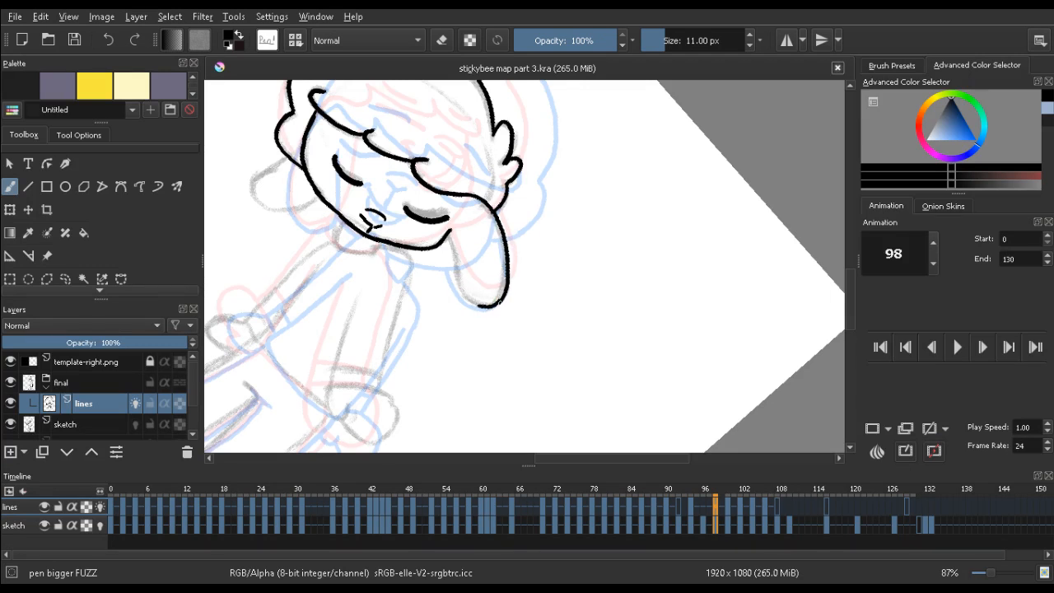
Redraw the floppy ear's rounded tip and ink its inner edge back to the jaw on frame 98
key("ctrl+z")
key("ctrl+z")
mouse_move(500, 302)
left_mouse_down()
mouse_move(478, 308)
mouse_move(447, 228)
left_mouse_up()
key("ctrl+z")
left_click_drag(458, 275, 452, 249)
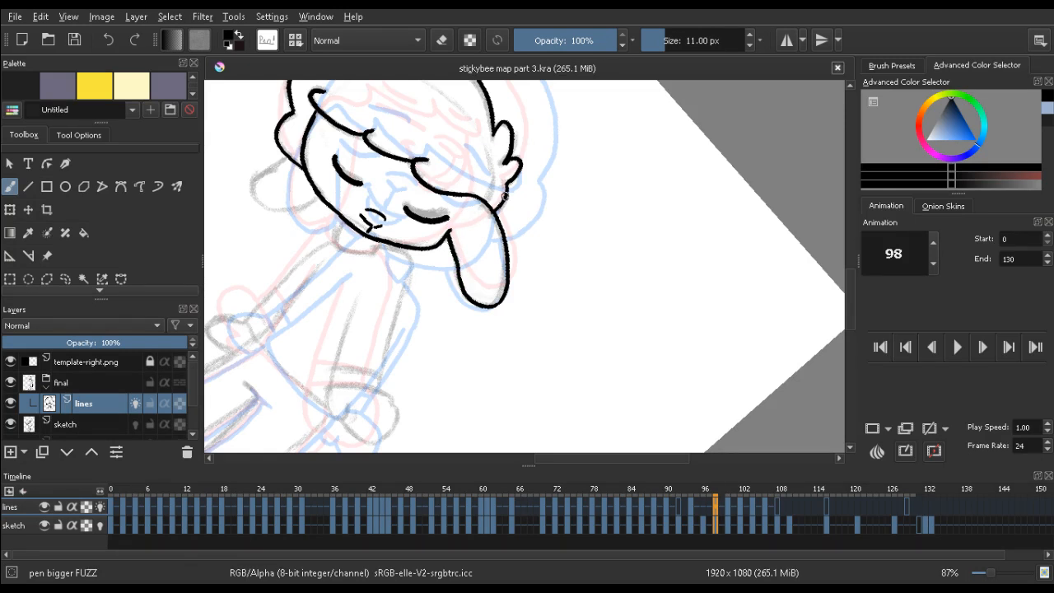
Ink the collar beneath the chin and the outer edge of the hanging sleeve on frame 98
left_click_drag(492, 190, 470, 120)
mouse_move(405, 109)
left_mouse_down()
mouse_move(280, 217)
mouse_move(295, 304)
mouse_move(449, 139)
left_mouse_up()
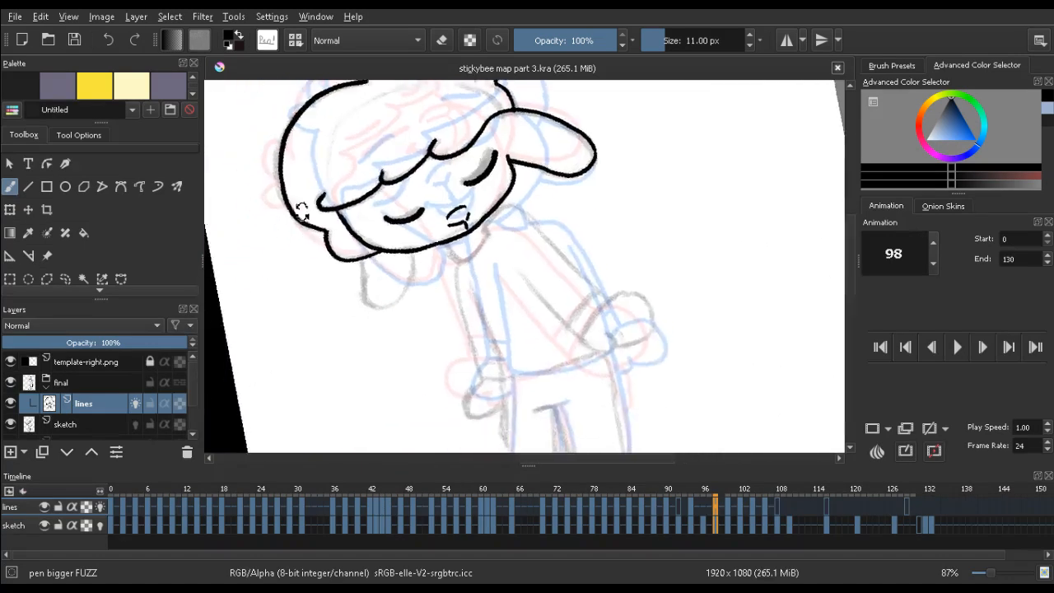
mouse_move(301, 209)
left_mouse_down()
mouse_move(327, 148)
mouse_move(331, 175)
left_mouse_up()
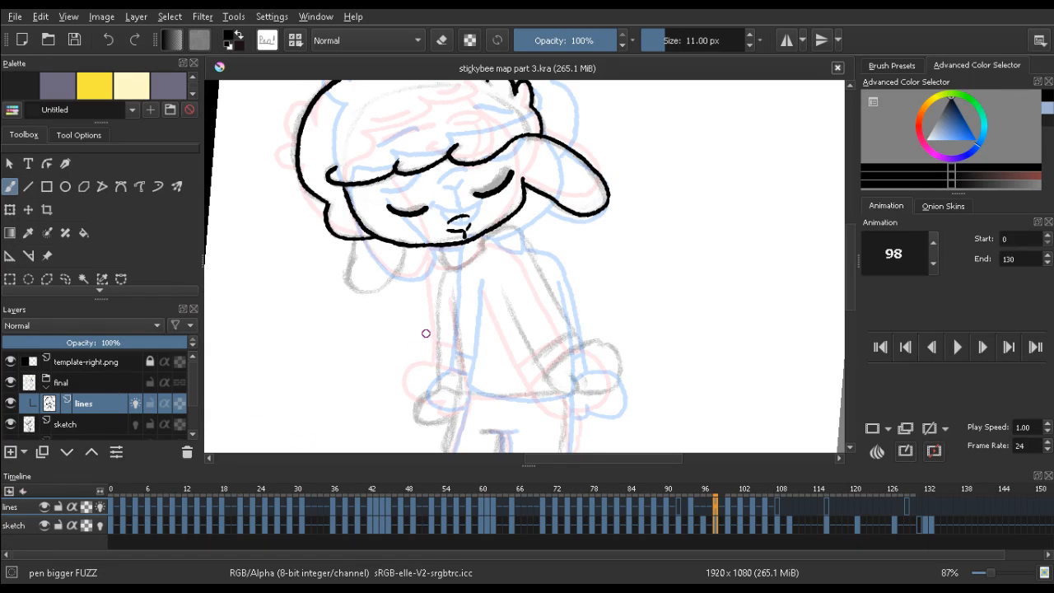
left_click_drag(373, 306, 366, 247)
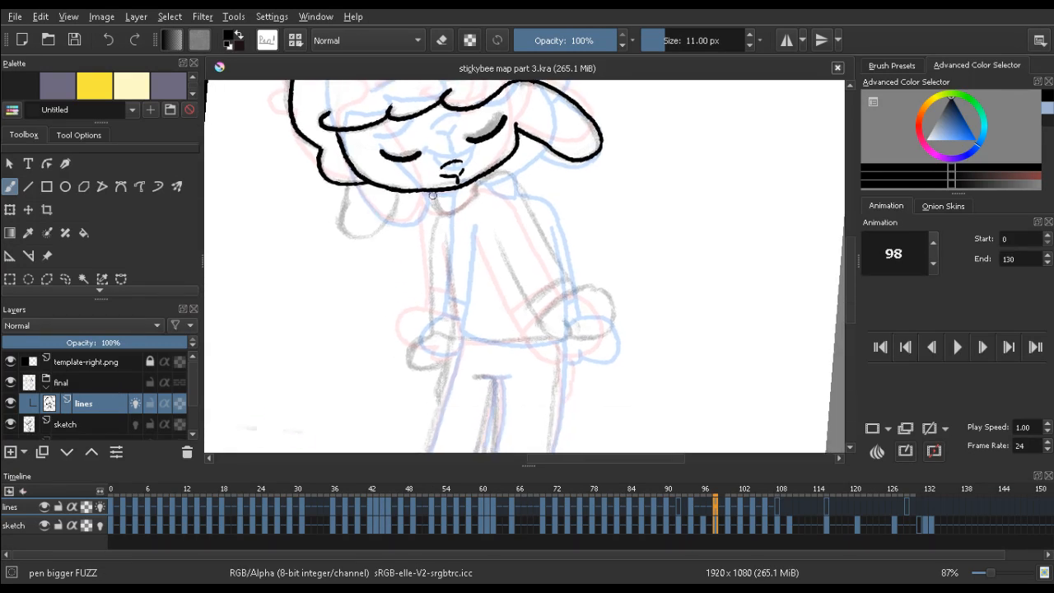
key("ctrl+z")
left_click_drag(434, 193, 438, 207)
key("ctrl+z")
left_click_drag(434, 222, 433, 330)
key("e")
key("e")
left_click_drag(431, 262, 432, 302)
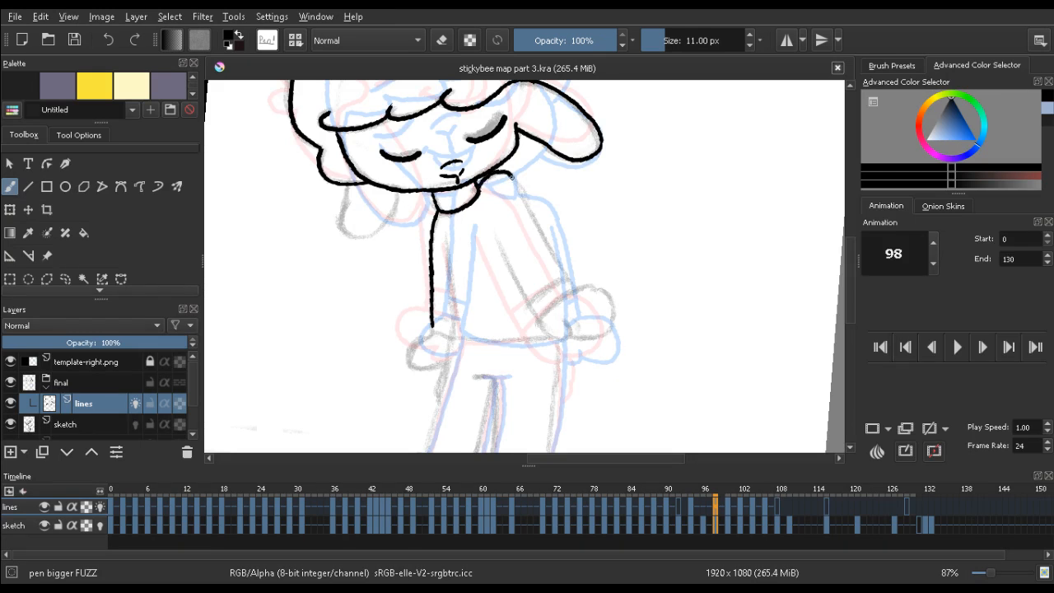
Ink the shoulder and outer edge of the bent arm's sleeve down to the hand on frame 98
left_click_drag(512, 176, 534, 220)
left_click_drag(512, 180, 575, 285)
key("ctrl+z")
left_click_drag(541, 234, 575, 290)
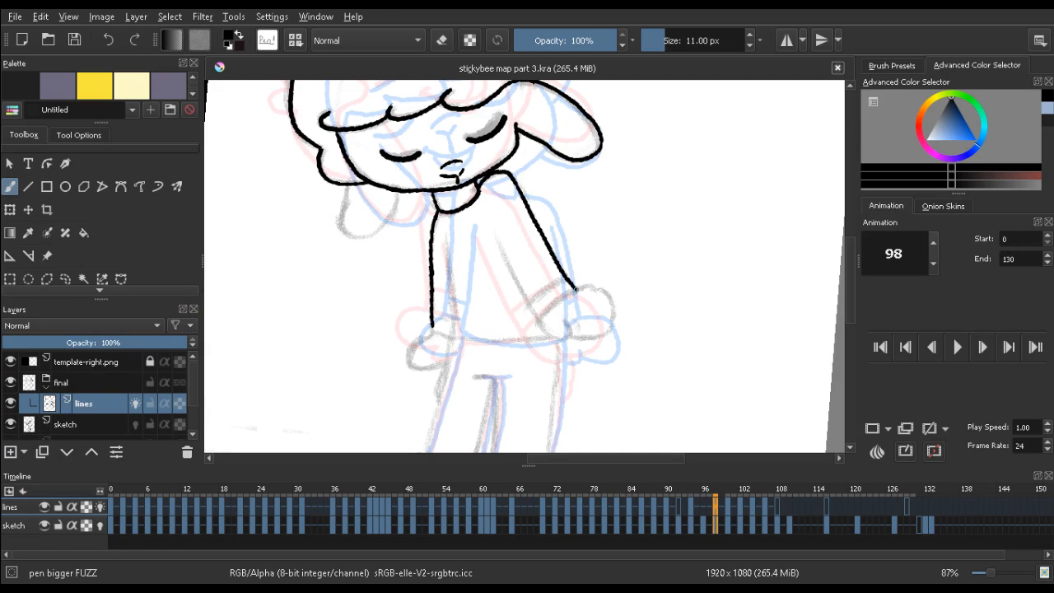
Ink the bent arm's rounded hand with its thumb and the inner edge of its sleeve on frame 98
key("ctrl+z")
mouse_move(594, 287)
left_mouse_down()
mouse_move(615, 313)
mouse_move(611, 333)
mouse_move(582, 336)
left_mouse_up()
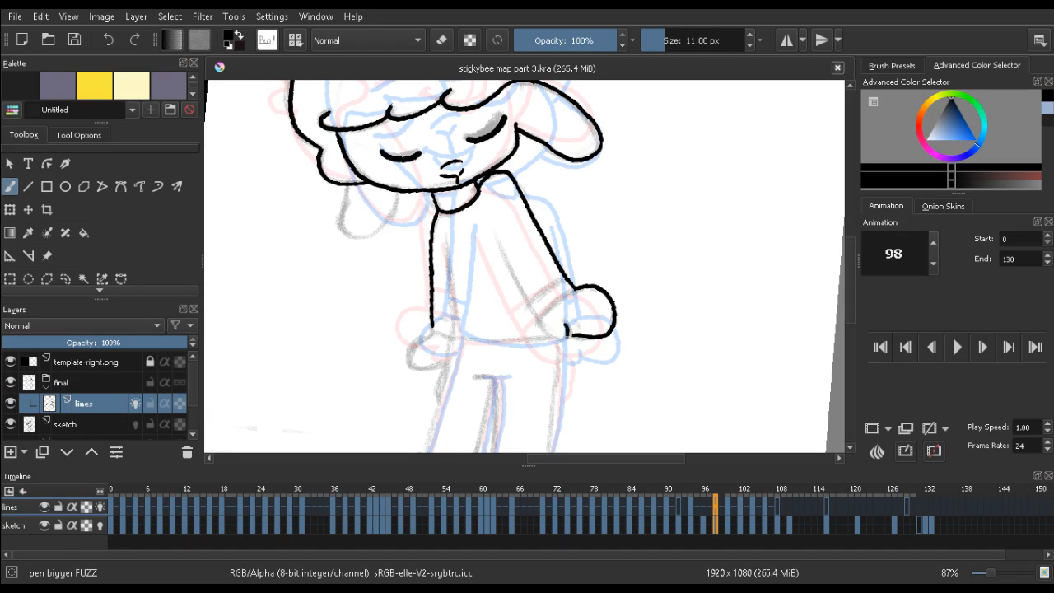
mouse_move(568, 319)
left_mouse_down()
mouse_move(559, 341)
mouse_move(534, 318)
mouse_move(495, 240)
left_mouse_up()
key("ctrl+z")
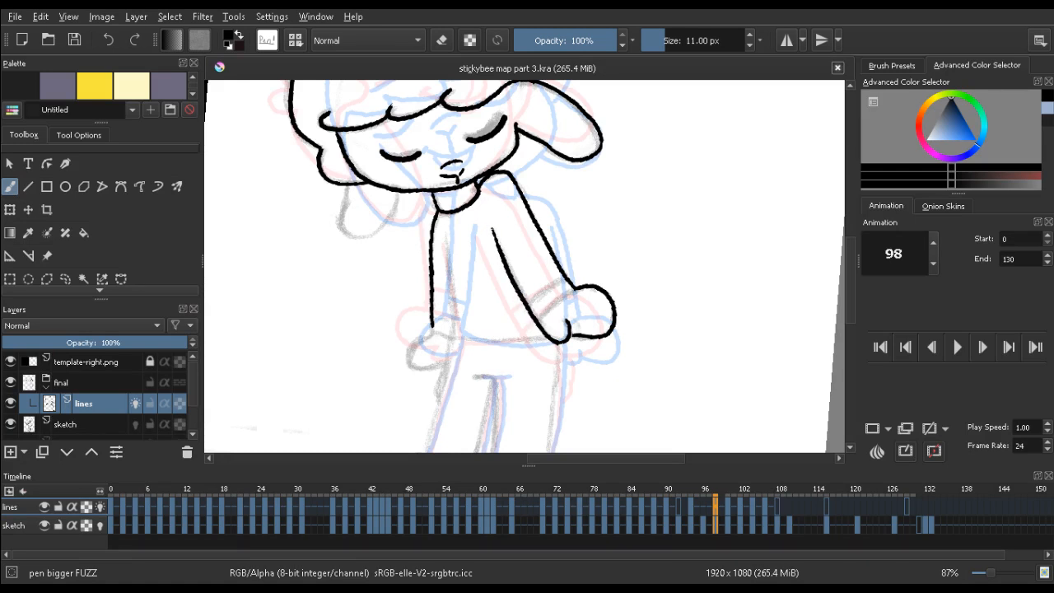
Ink the cuff line where the bent arm's sleeve meets the hand on frame 98, checking against frame 94
key("Left")
key("Left")
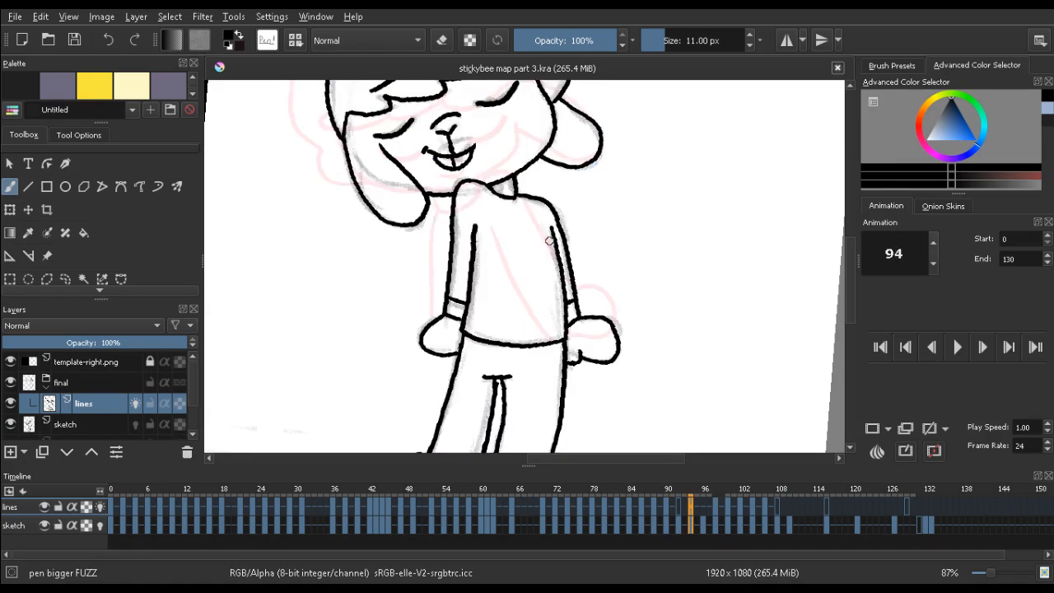
key("Right")
key("Right")
left_click_drag(579, 290, 535, 322)
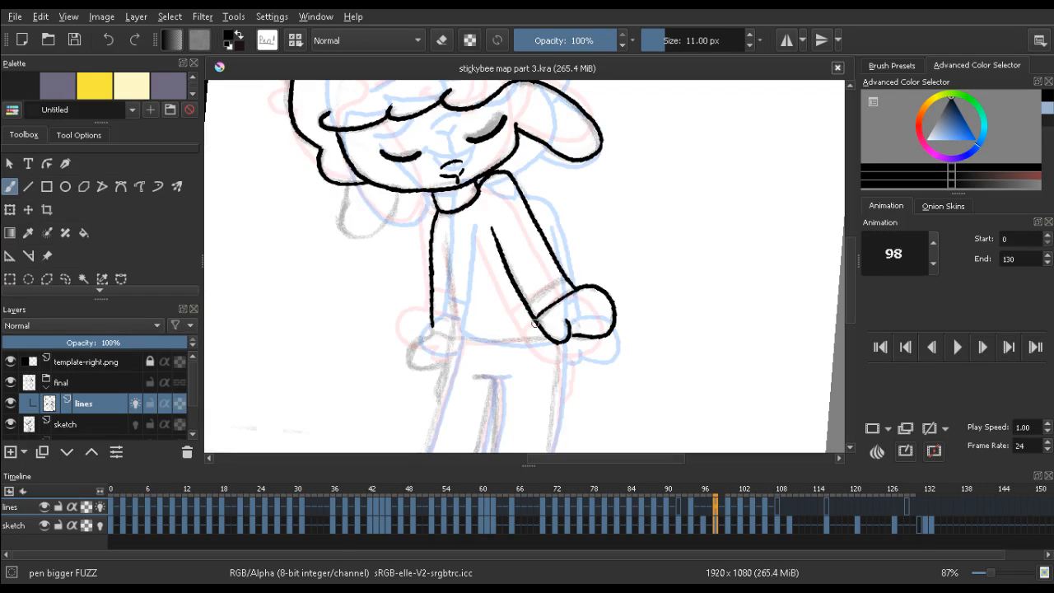
key("ctrl+z")
key("Left")
key("Left")
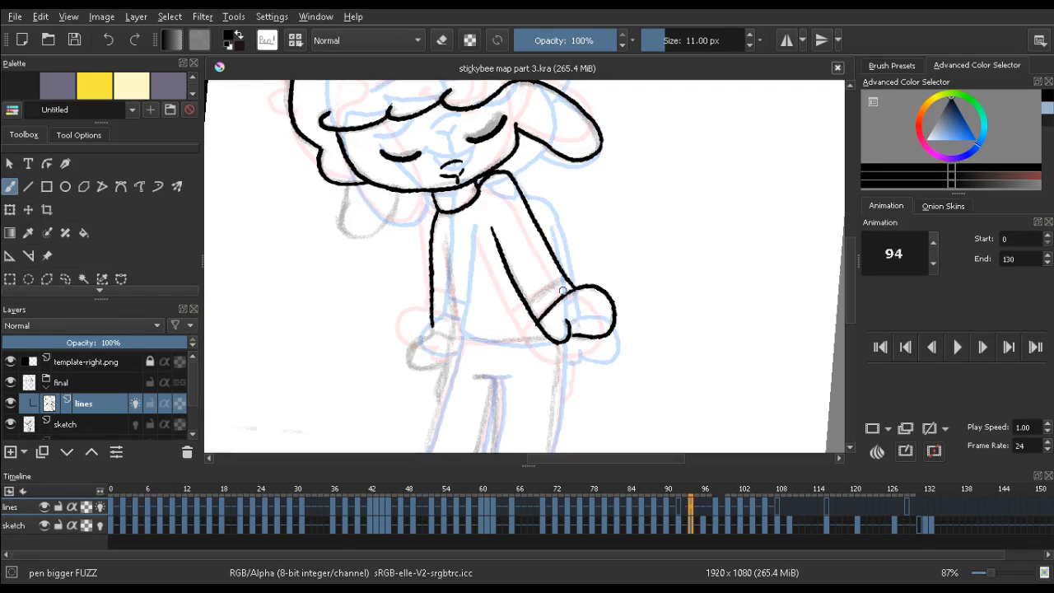
Ink a second cuff line slightly higher across the bent arm's sleeve on frame 98
key("Right")
key("Right")
key("Right")
key("Left")
left_click_drag(567, 279, 525, 303)
key("ctrl+z")
key("ctrl+z")
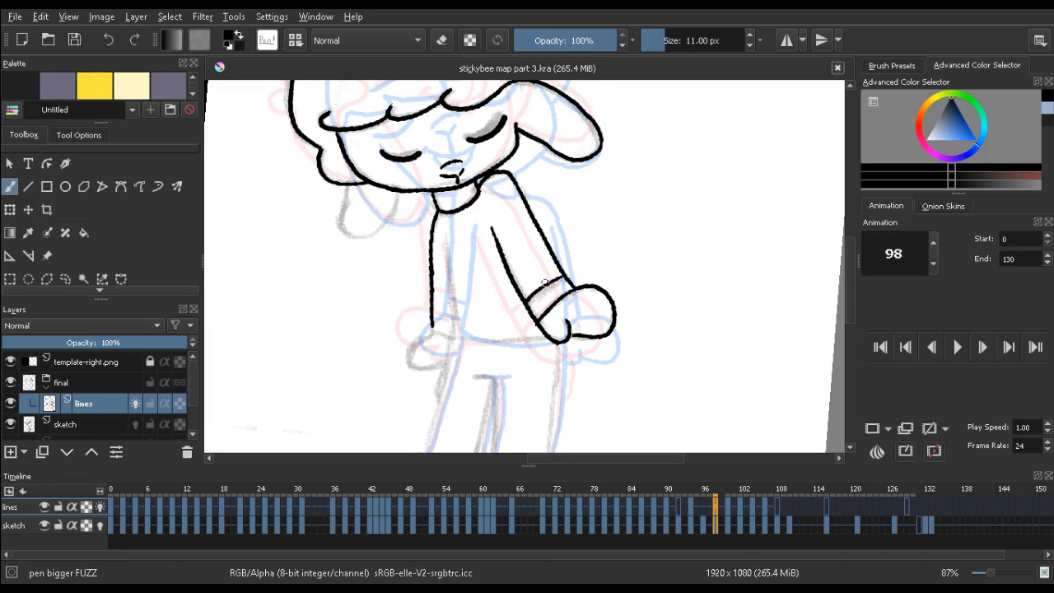
Compare the bent arm on adjacent frames and clean up its cuff line beside the hand on frame 100
key("Right")
key("Left")
key("Right")
key("Left")
key("Right")
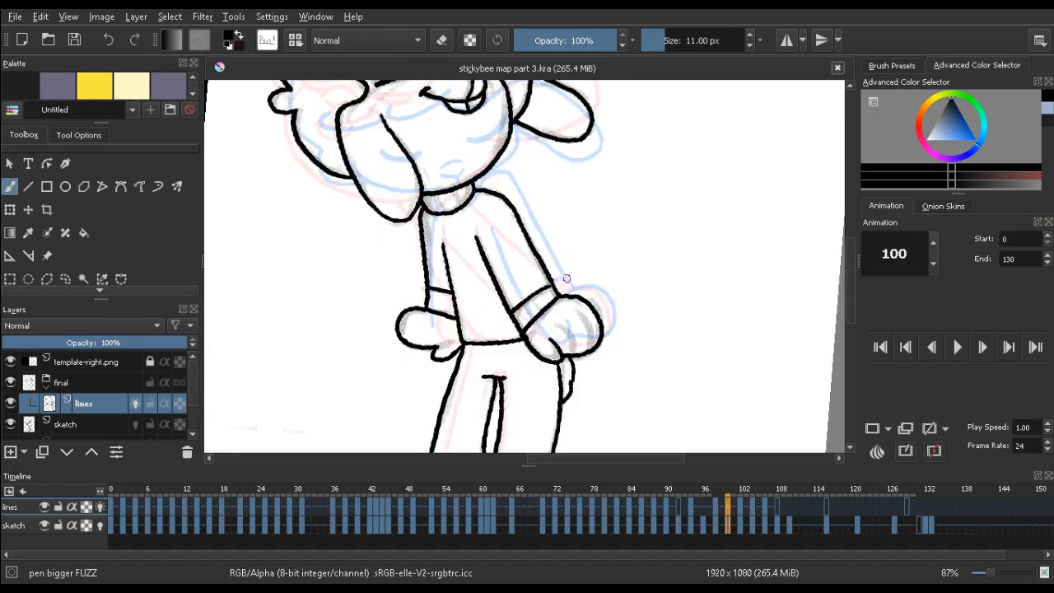
key("Left")
key("Right")
key("Left")
key("e")
key("Right")
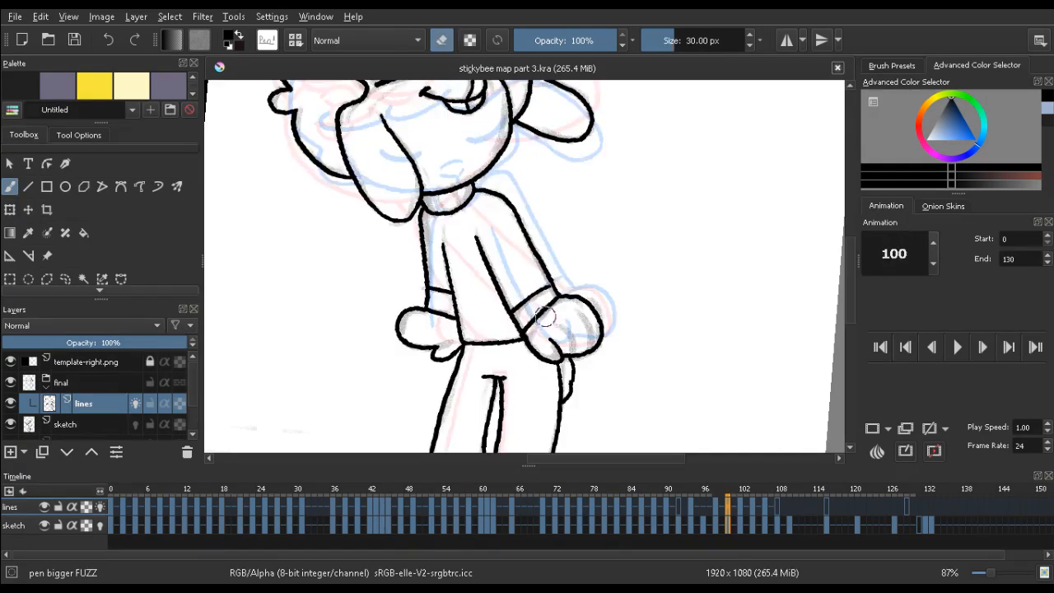
mouse_move(541, 318)
left_mouse_down()
mouse_move(527, 331)
mouse_move(534, 312)
left_mouse_up()
key("e")
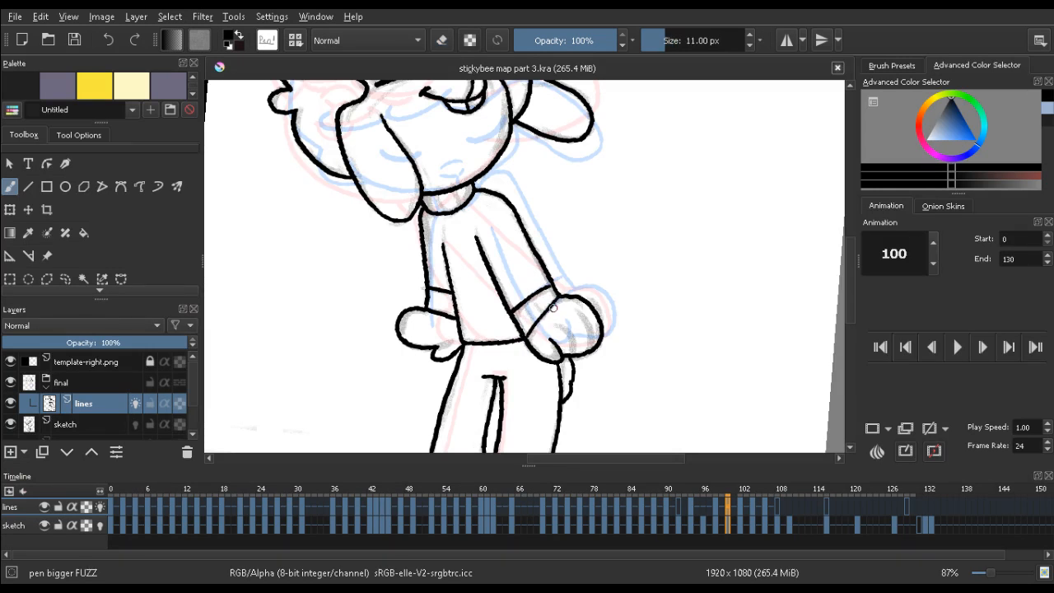
key("Left")
key("Right")
key("Right")
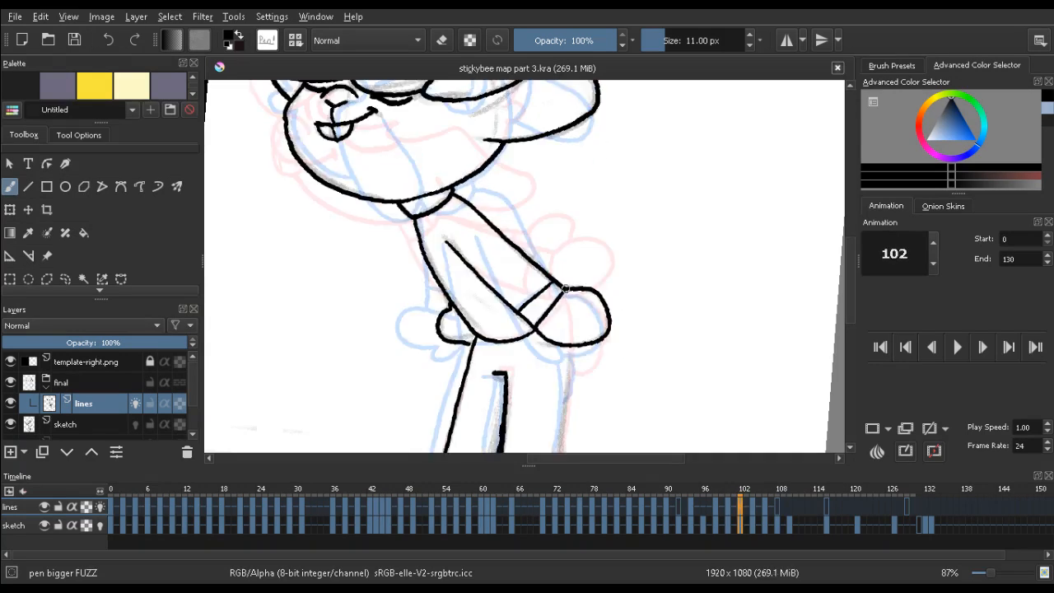
key("Left")
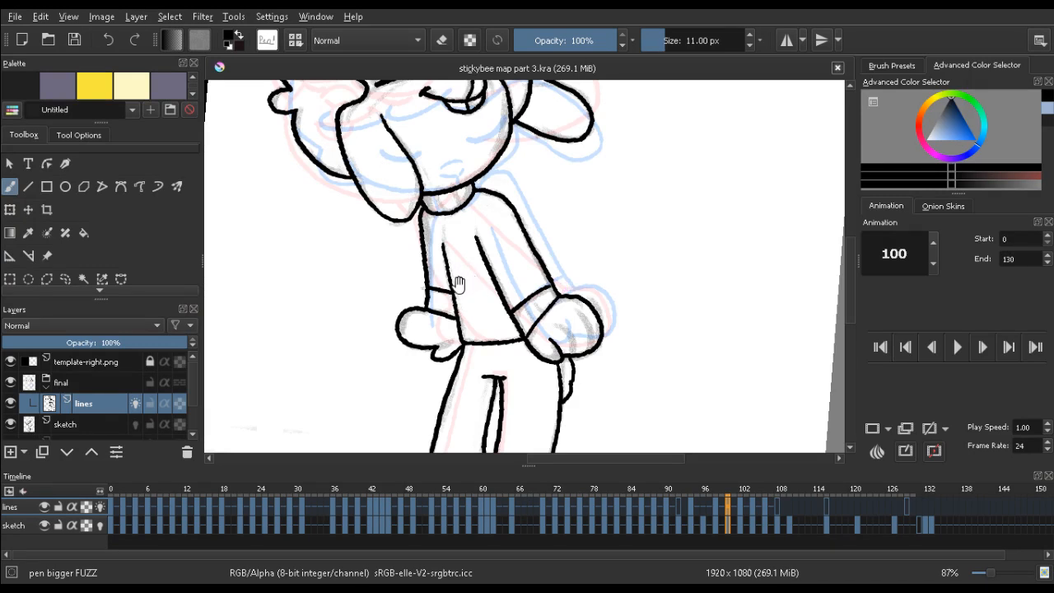
Ink the inner edge of the hanging arm's sleeve down to the shirt hem on frame 98
left_click_drag(459, 284, 294, 229)
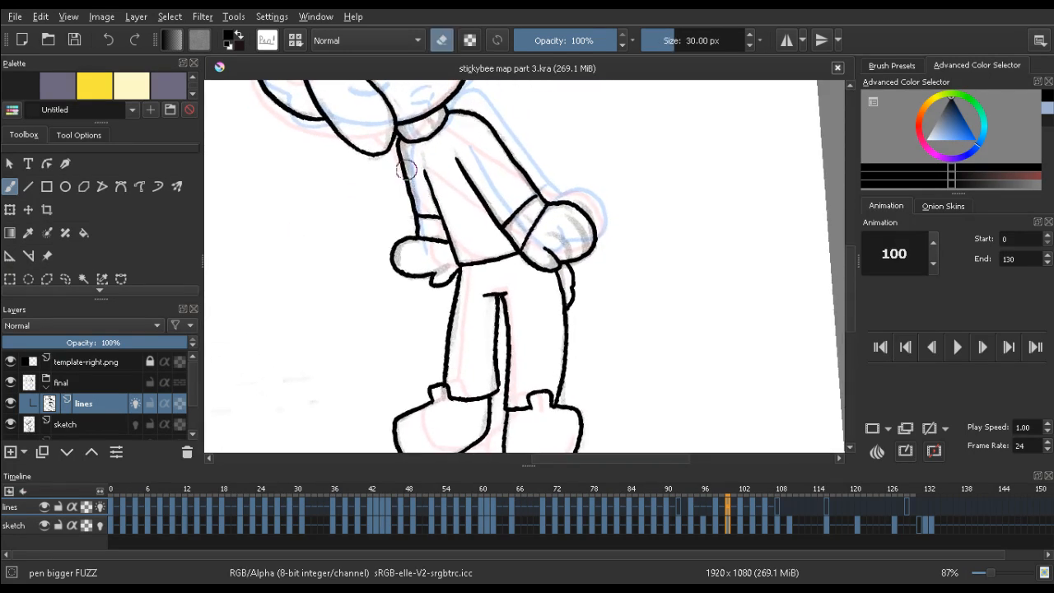
key("Left")
key("Left")
key("Left")
key("Left")
key("Left")
key("Left")
key("Right")
key("Right")
key("Right")
key("Right")
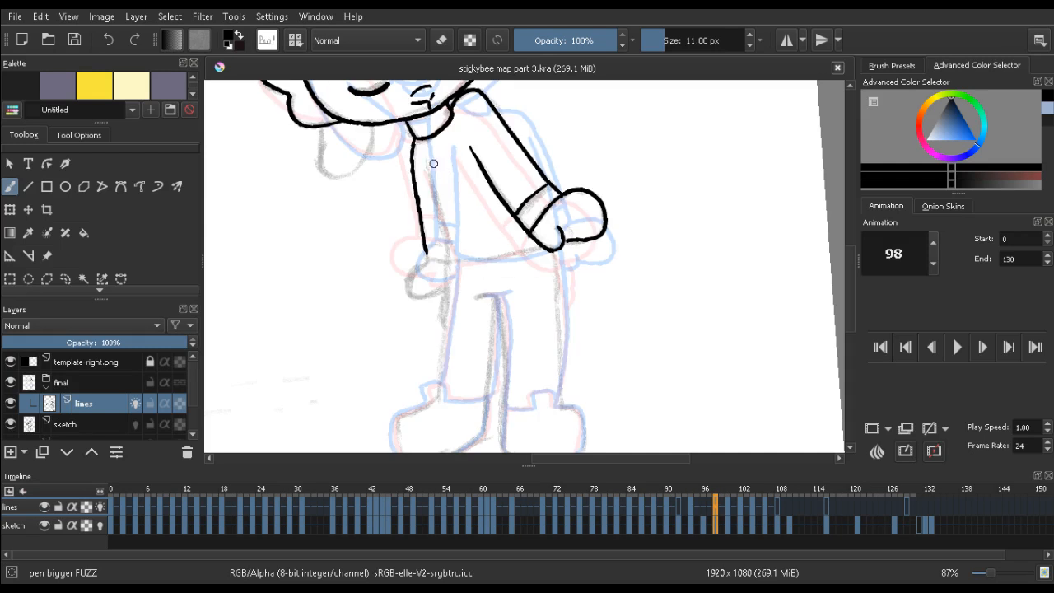
left_click_drag(427, 162, 439, 207)
key("ctrl+z")
left_click_drag(427, 162, 453, 257)
Ink the small drooping ear that hangs below the jaw on frame 98
left_click_drag(421, 190, 415, 241)
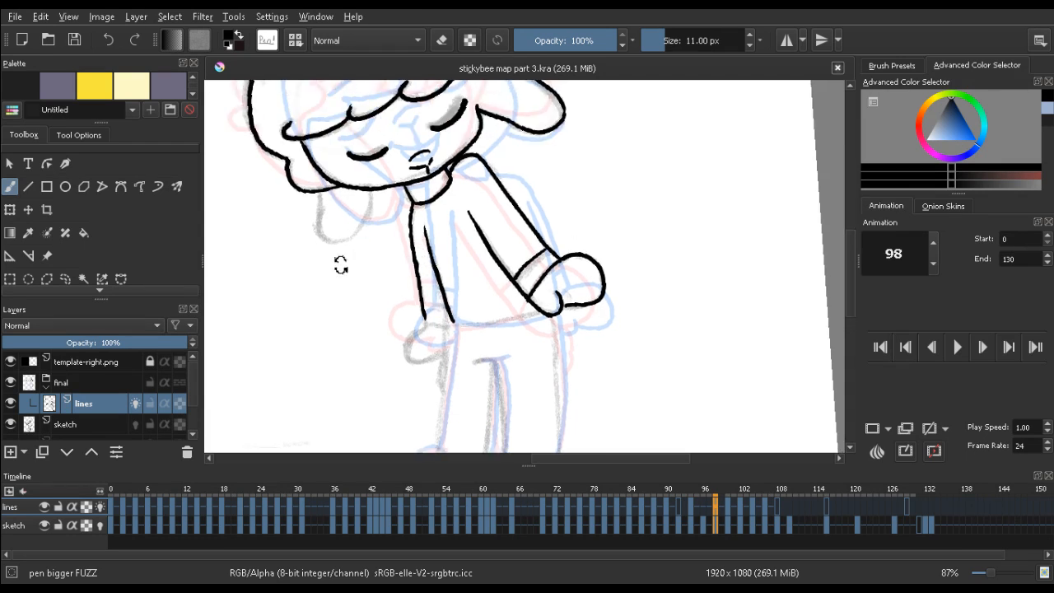
mouse_move(340, 268)
left_mouse_down()
mouse_move(318, 190)
mouse_move(332, 241)
mouse_move(359, 237)
mouse_move(345, 241)
mouse_move(362, 218)
left_mouse_up()
key("ctrl+z")
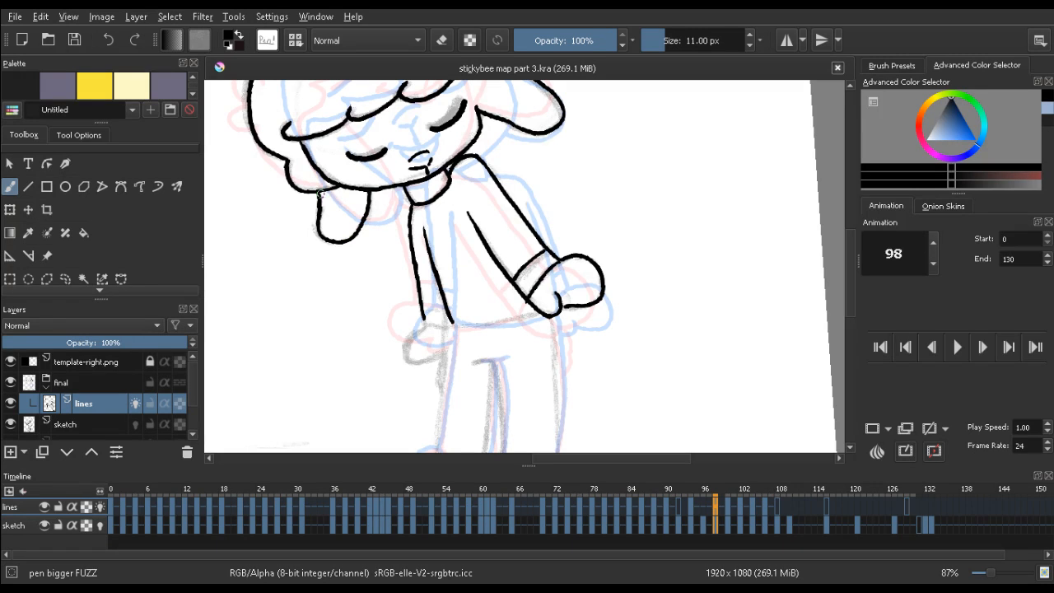
key("Left")
key("Right")
Add the short ribbing lines to the collar beneath the chin, comparing frames 94 and 98
key("comma")
key("period")
key("comma")
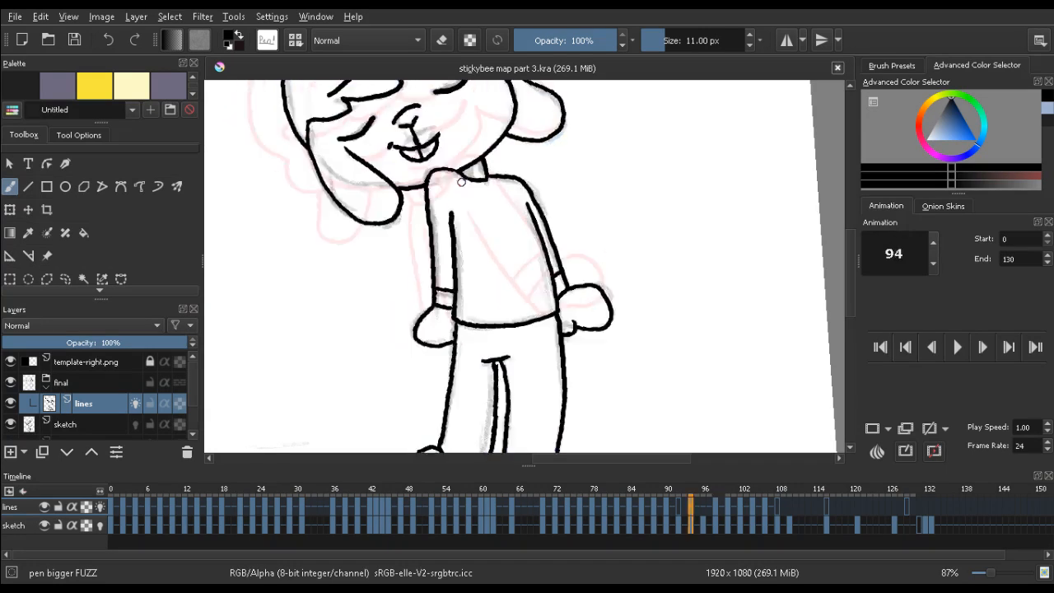
key("comma")
key("comma")
key("period")
key("period")
key("period")
key("period")
left_click_drag(475, 163, 478, 178)
key("period")
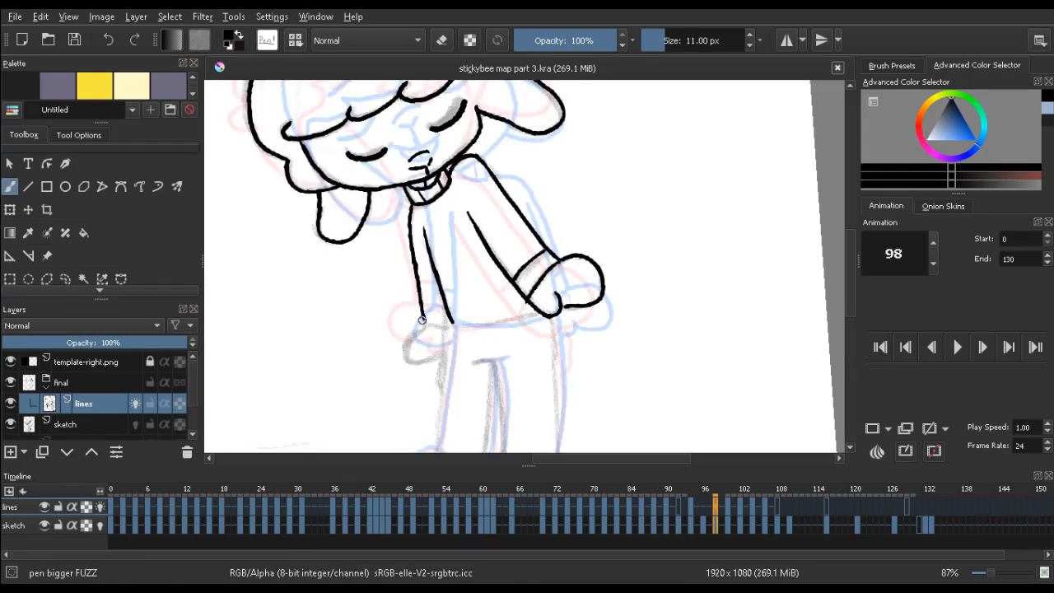
Ink the hanging arm's rounded hand and the wrist line above it on frame 98
mouse_move(422, 326)
left_mouse_down()
mouse_move(410, 340)
mouse_move(432, 364)
mouse_move(451, 352)
left_mouse_up()
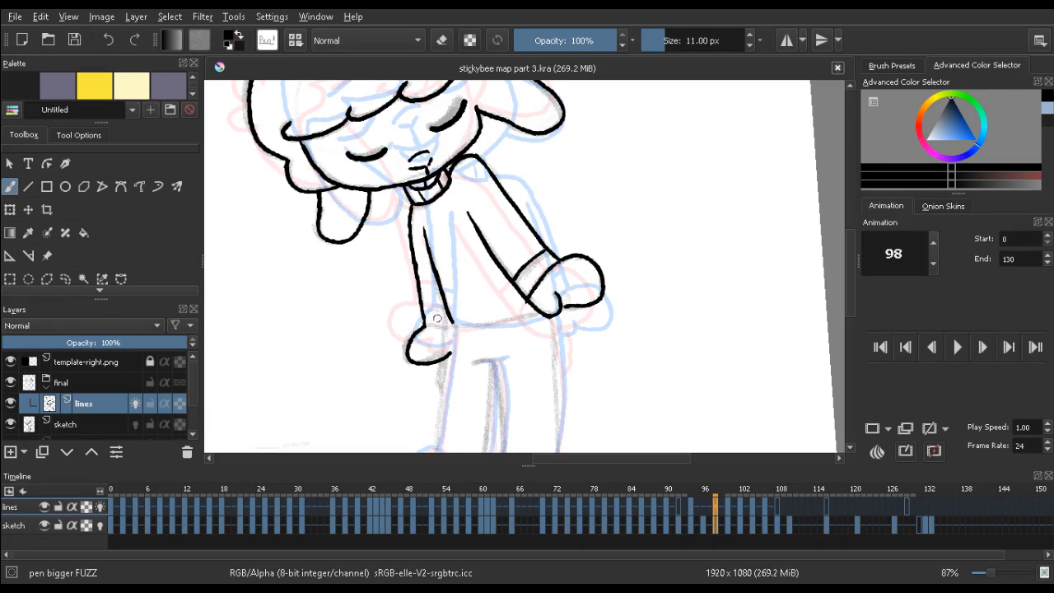
mouse_move(392, 318)
left_mouse_down()
mouse_move(329, 247)
mouse_move(355, 195)
left_mouse_up()
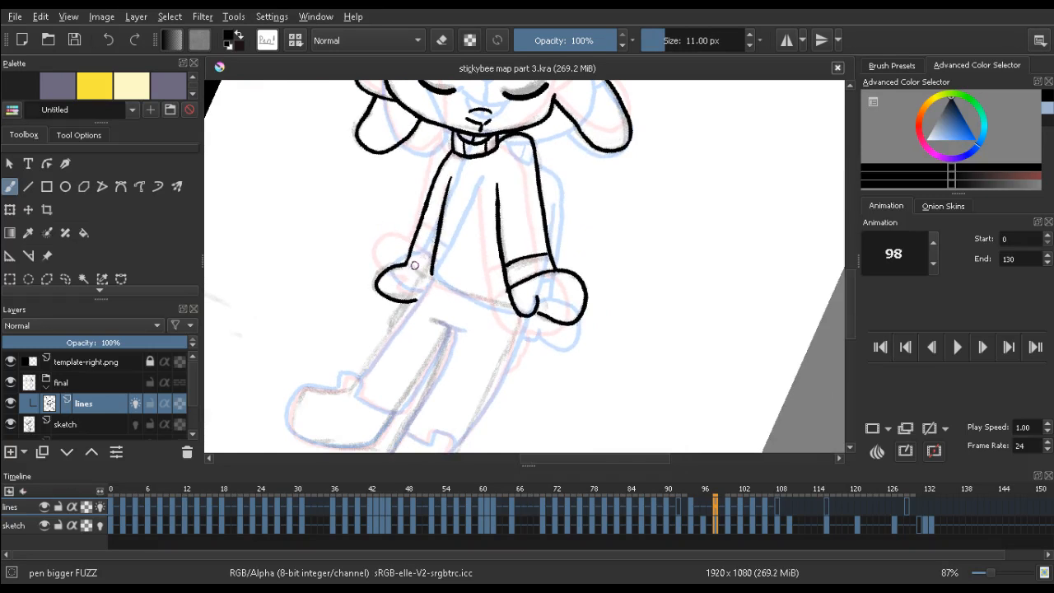
left_click_drag(407, 263, 427, 278)
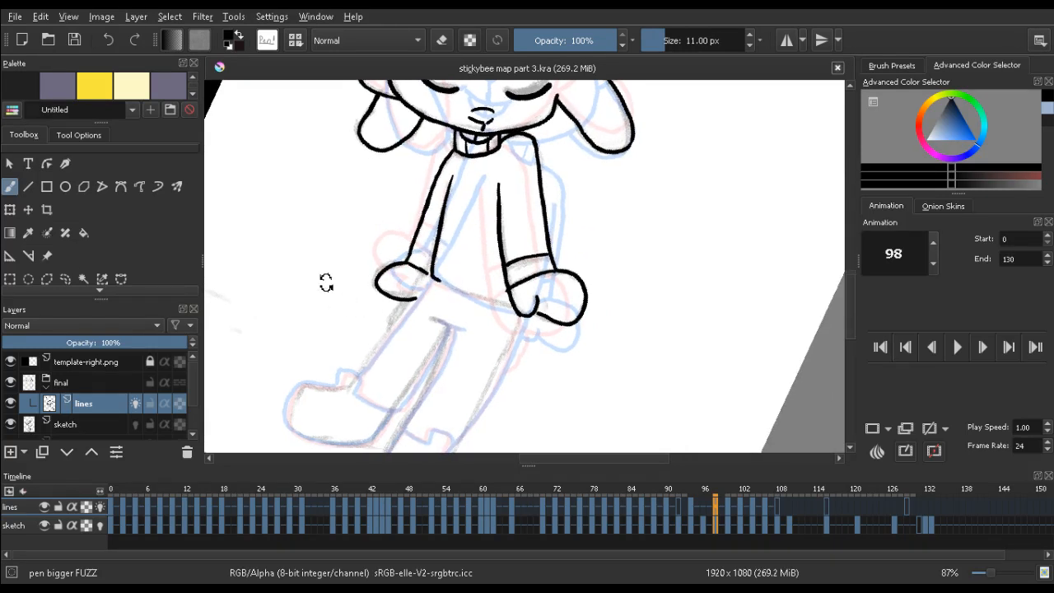
Ink the shirt hem between the hanging sleeve and the bent arm's hand on frame 98
left_click_drag(325, 283, 387, 162)
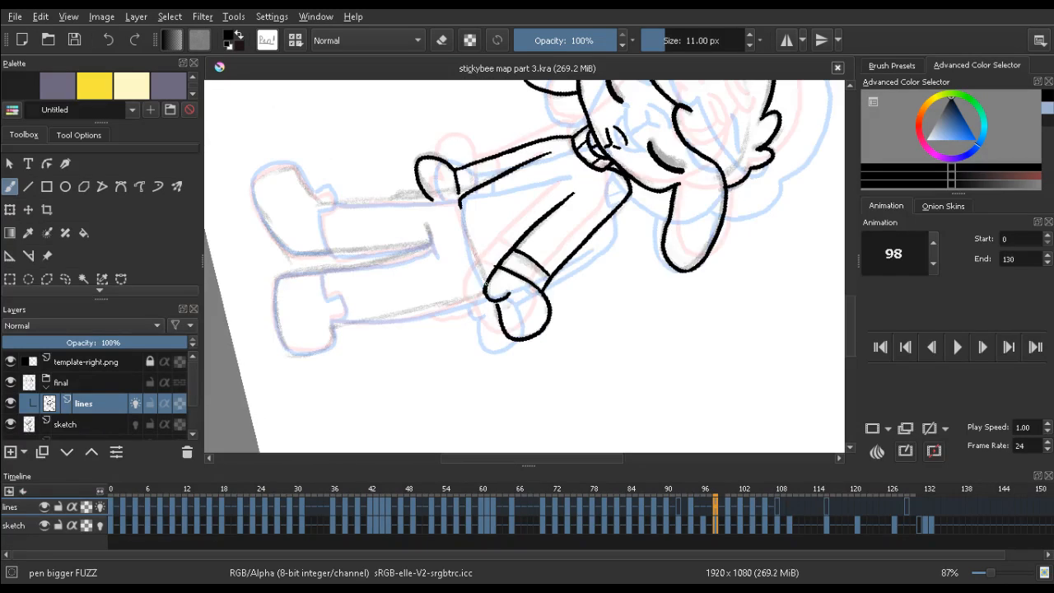
mouse_move(484, 282)
left_mouse_down()
mouse_move(459, 204)
mouse_move(464, 241)
mouse_move(458, 191)
left_mouse_up()
mouse_move(367, 165)
left_mouse_down()
mouse_move(282, 405)
mouse_move(431, 266)
mouse_move(309, 210)
left_mouse_up()
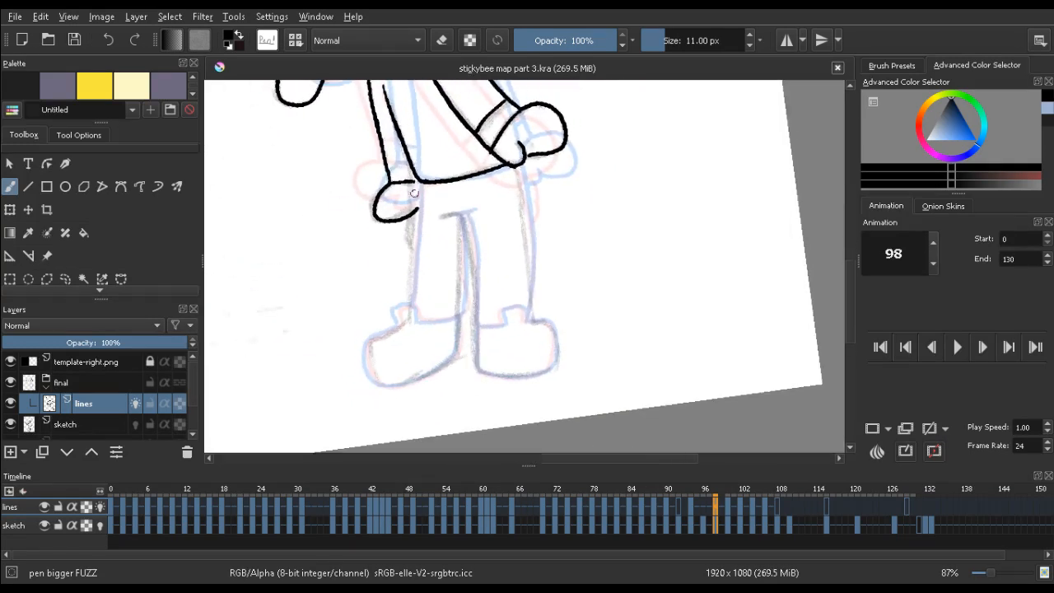
Trim the end of the hanging hand's line and ink the leg's outer edge beneath it to the ankle on frame 98
left_click_drag(419, 180, 416, 249)
key("ctrl+z")
key("ctrl+z")
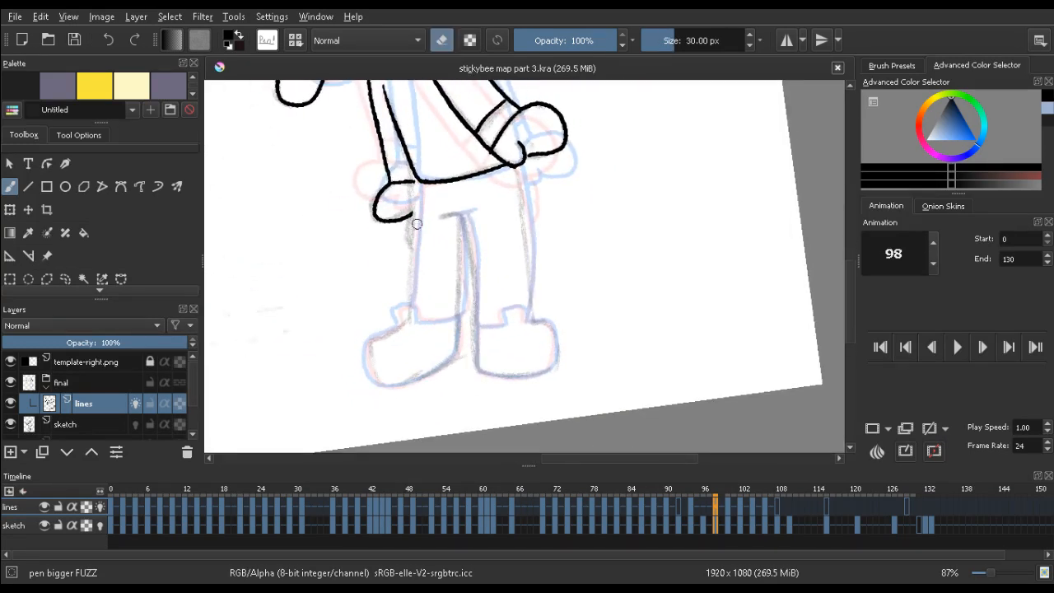
key("comma")
key("period")
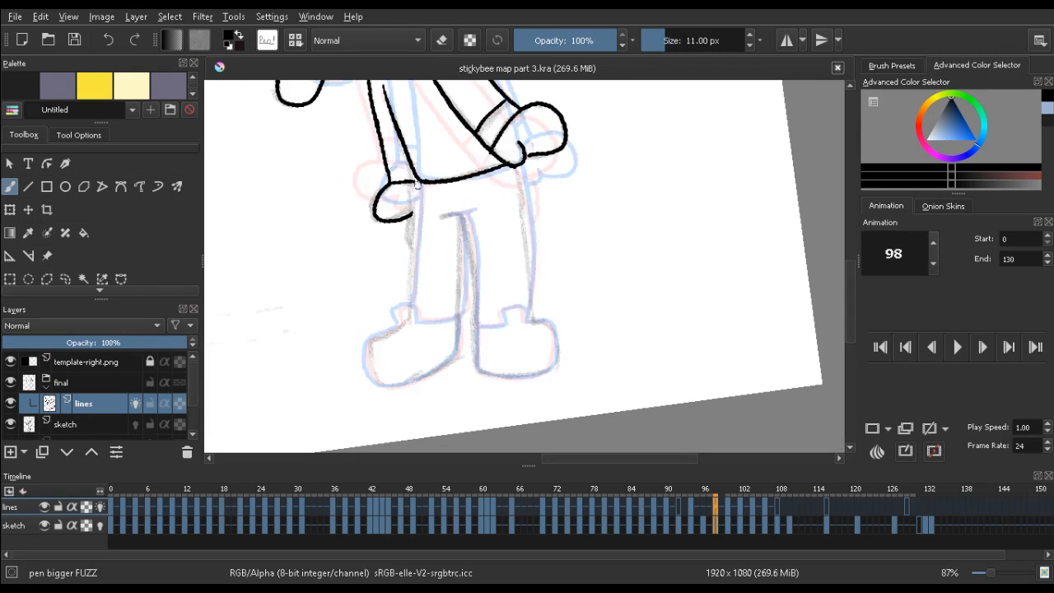
left_click_drag(419, 179, 418, 247)
key("ctrl+z")
left_click_drag(419, 181, 412, 290)
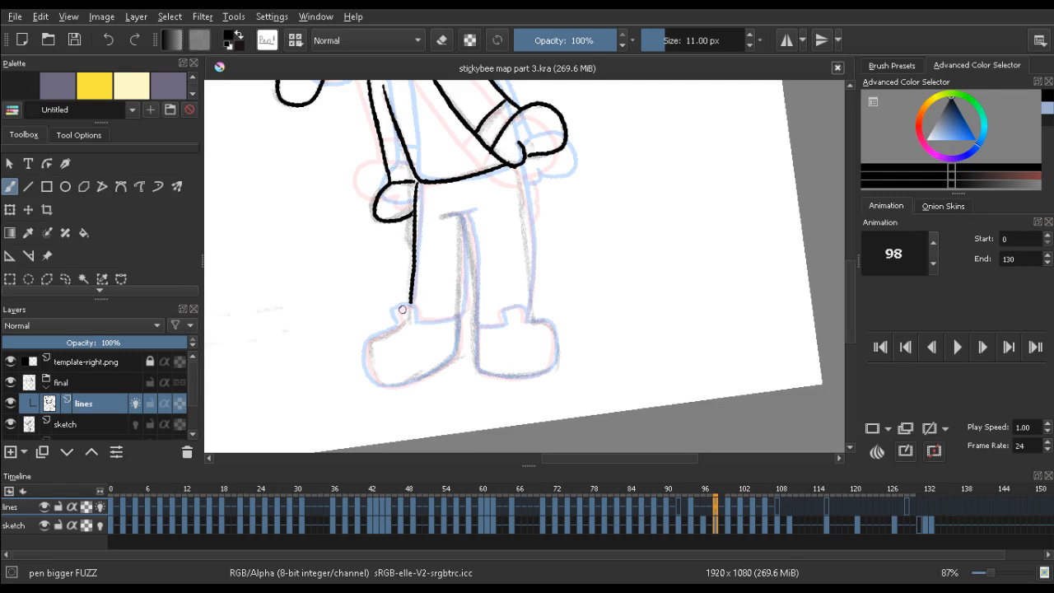
Ink the ankle tab, toe and sole of the shoe beneath that leg on frame 98
left_click_drag(412, 301, 417, 319)
mouse_move(235, 308)
left_mouse_down()
mouse_move(344, 289)
mouse_move(337, 172)
mouse_move(486, 262)
left_mouse_up()
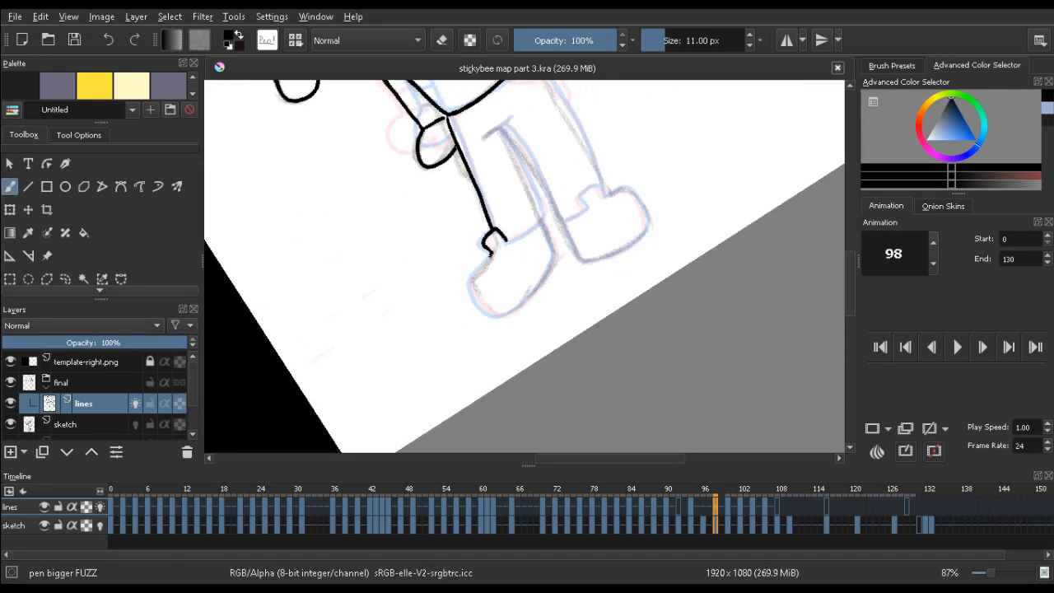
key("ctrl+z")
left_click_drag(494, 252, 480, 269)
mouse_move(486, 313)
left_mouse_down()
mouse_move(531, 292)
mouse_move(552, 255)
left_mouse_up()
key("ctrl+z")
left_click_drag(520, 304, 551, 258)
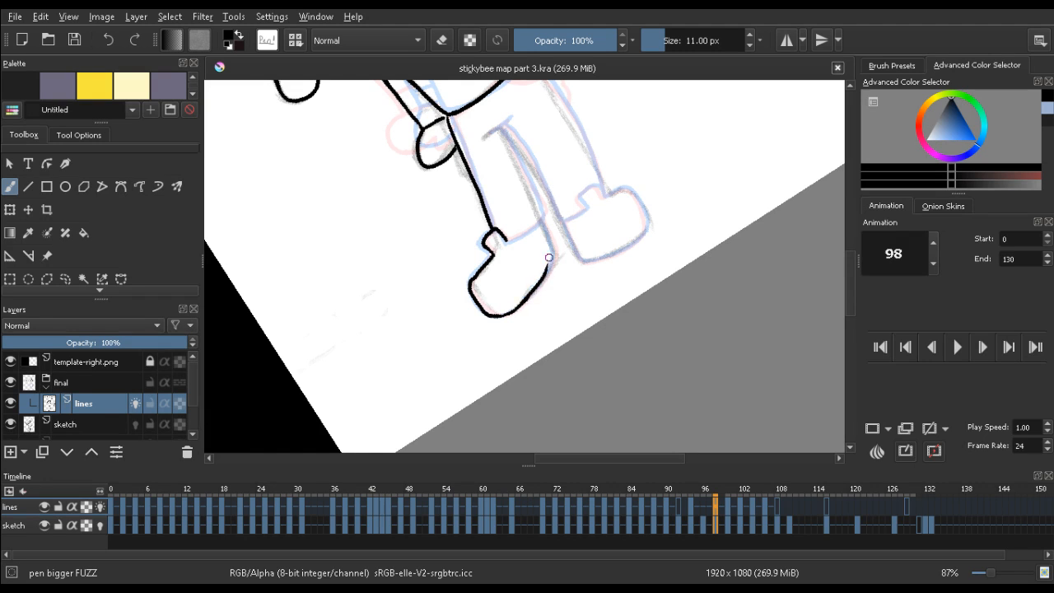
Redraw the shoe's sole curve from the toe up to the heel on frame 98
key("ctrl+z")
left_click_drag(521, 304, 552, 255)
key("ctrl+z")
left_click_drag(519, 305, 555, 252)
key("ctrl+z")
left_click_drag(519, 306, 556, 252)
mouse_move(552, 250)
left_mouse_down()
mouse_move(540, 221)
mouse_move(550, 247)
left_mouse_up()
key("ctrl+z")
Ink the trouser cuff line across the top of the same shoe on frame 98
mouse_move(441, 223)
left_mouse_down()
mouse_move(405, 236)
mouse_move(419, 202)
mouse_move(529, 129)
mouse_move(527, 144)
mouse_move(374, 153)
left_mouse_up()
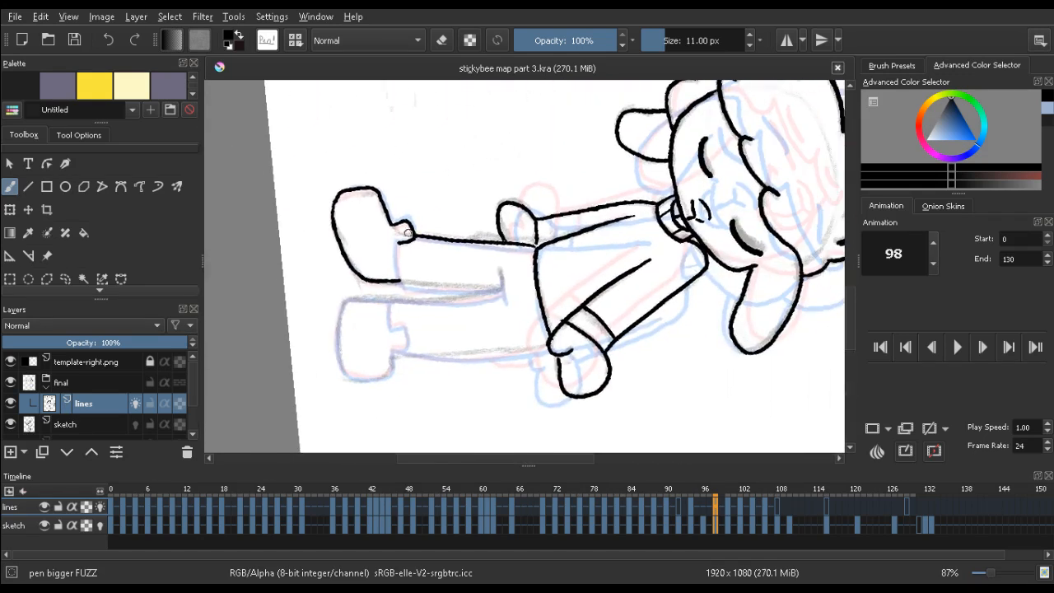
left_click_drag(398, 244, 407, 289)
key("ctrl+z")
mouse_move(398, 245)
left_mouse_down()
mouse_move(407, 288)
mouse_move(401, 281)
left_mouse_up()
key("ctrl+z")
left_click_drag(659, 299, 511, 152)
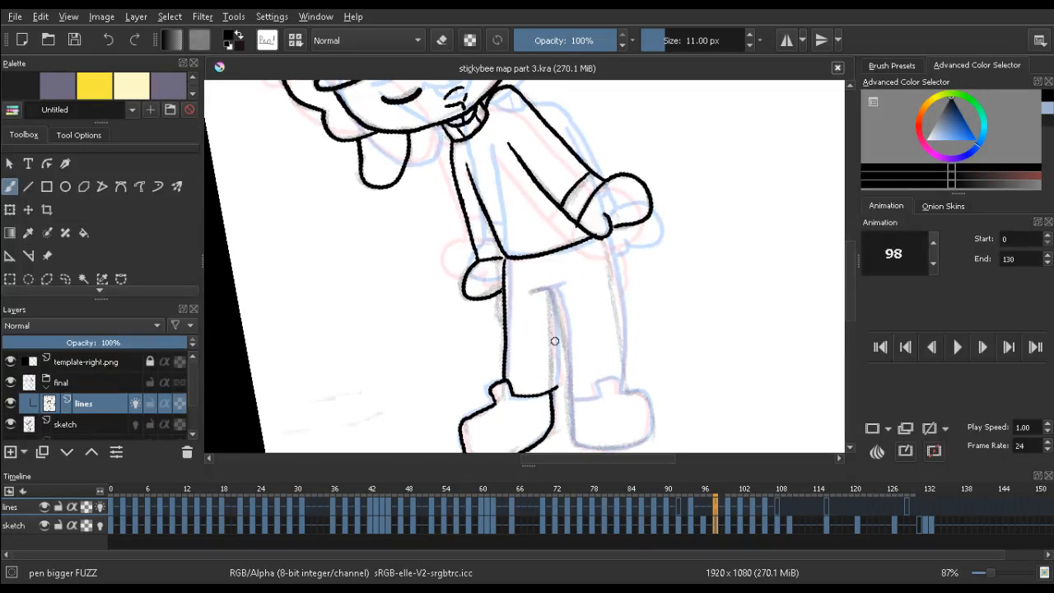
Ink the leg's inner edge from the trouser cuff up to the crotch on frame 98, comparing neighbouring frames
key("Up")
key("Down")
key("Down")
key("Up")
left_click_drag(559, 375, 552, 288)
key("Up")
key("Down")
key("Down")
key("Up")
key("Up")
key("Down")
key("Down")
key("Down")
key("Up")
Erase and rework the upper part of the inner leg line just below the crotch on frame 100
key("e")
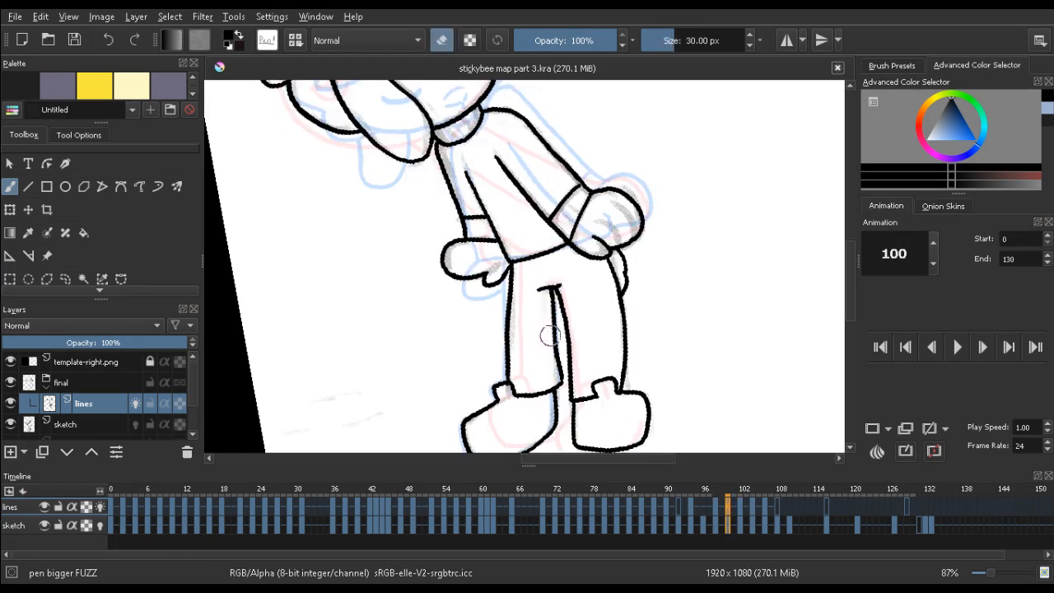
key("Up")
key("Down")
key("Down")
key("Up")
mouse_move(551, 299)
left_mouse_down()
mouse_move(562, 382)
mouse_move(557, 308)
left_mouse_up()
key("e")
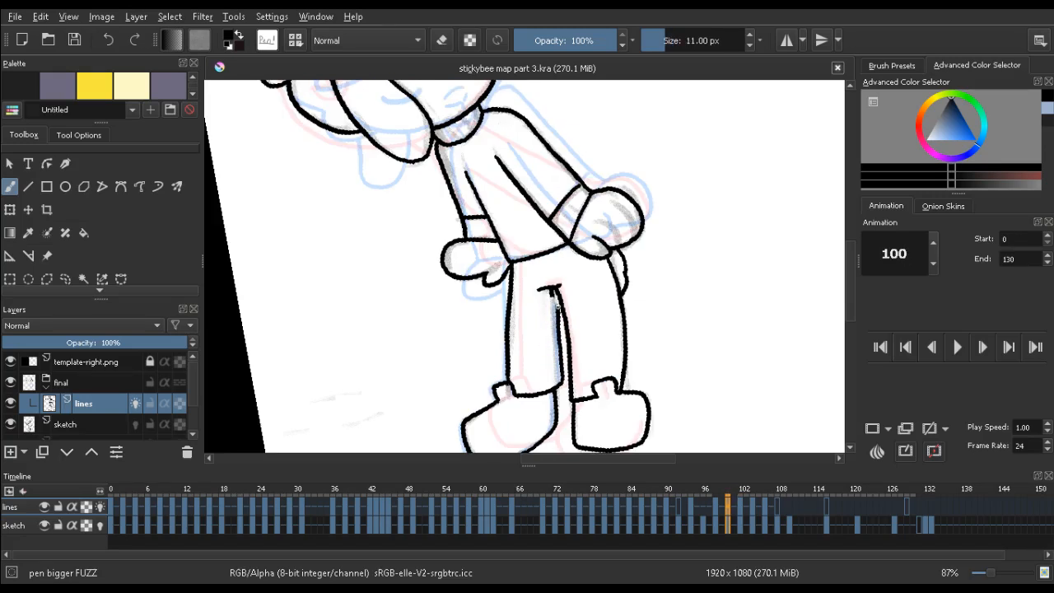
key("e")
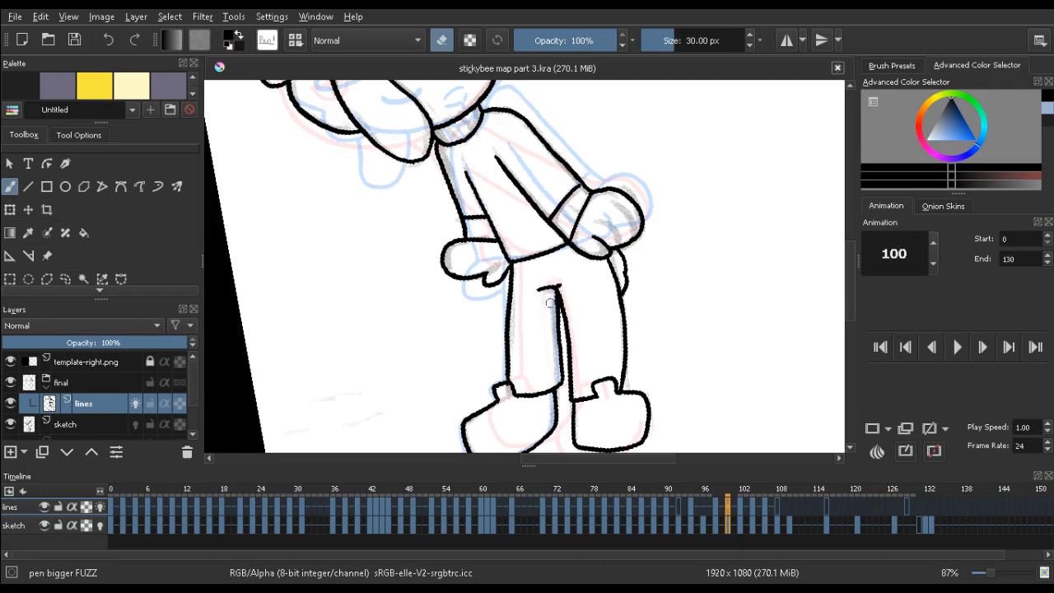
Flip back to frame 94 and forward to frame 102 to compare the leg lines
key("Left")
key("Left")
key("Left")
key("Left")
key("Left")
key("Left")
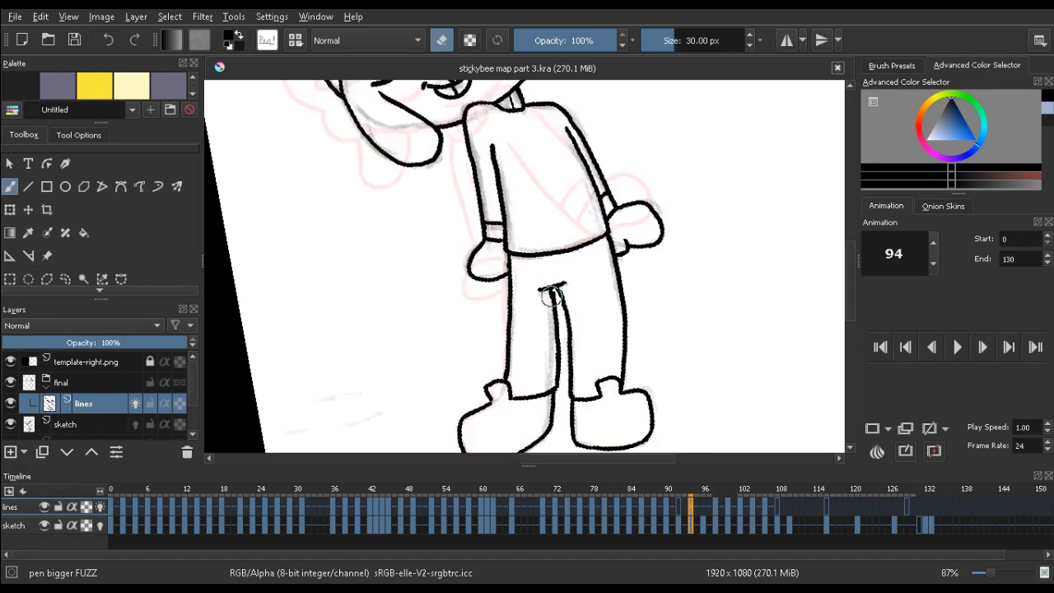
key("Right")
key("Right")
key("Right")
key("Right")
key("Right")
key("Right")
key("Right")
key("Right")
Ink the outer edge of the leg beneath the bent arm's hand down toward the shoe on frame 102
key("e")
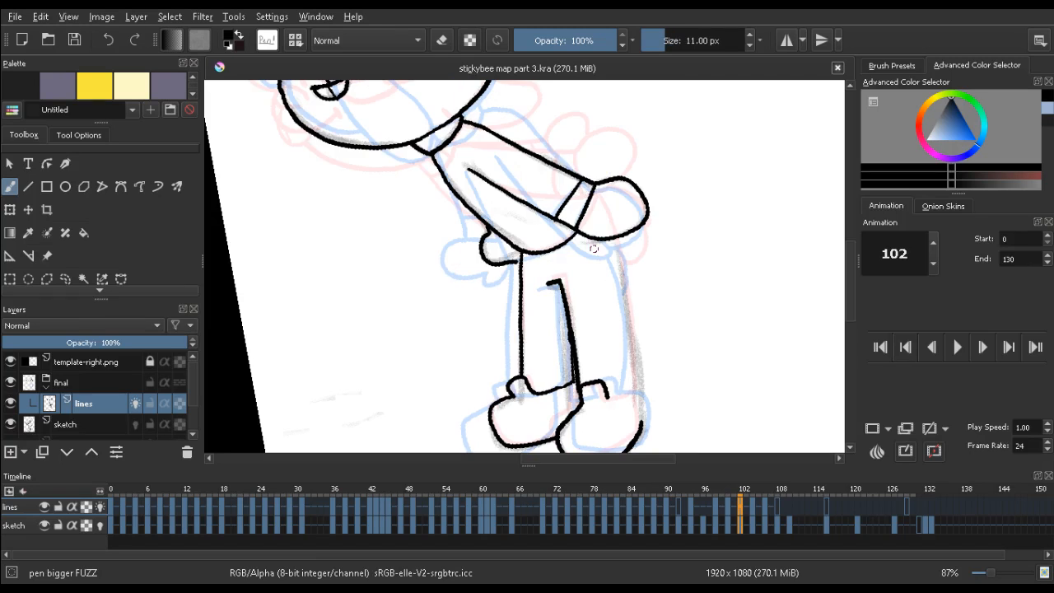
key("Left")
key("Left")
key("Right")
key("Right")
left_click_drag(613, 237, 634, 348)
left_click_drag(615, 235, 641, 387)
key("Left")
key("Left")
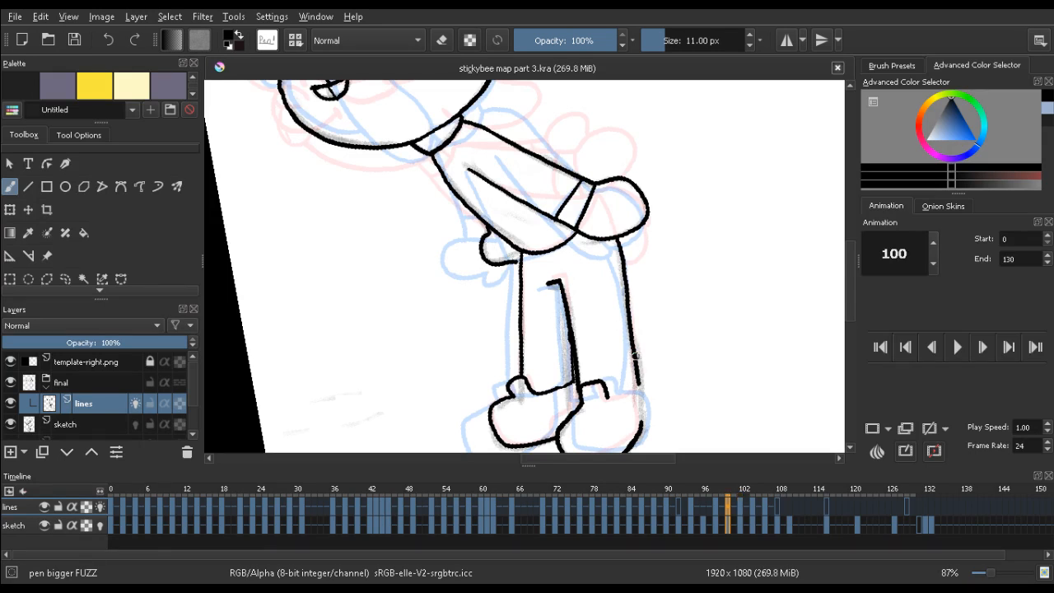
Flip back and forth between frames 98, 100 and 102 to compare the leg lines
key("Left")
key("Right")
key("Right")
key("Left")
key("Left")
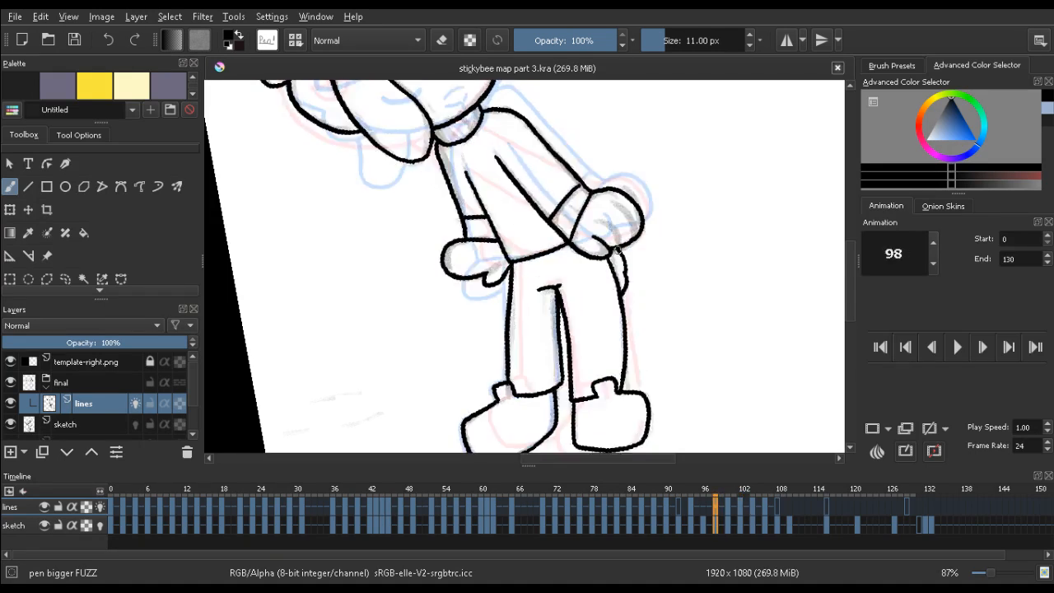
key("Right")
key("Right")
key("Left")
key("Left")
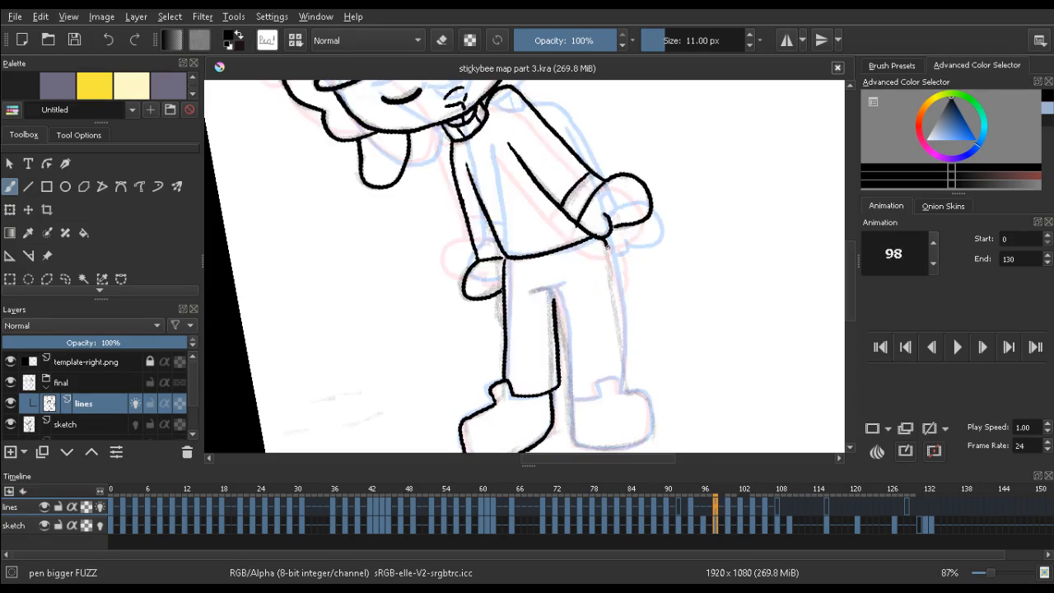
Ink the leg's outer edge from beneath the bent arm's hand down to the shoe on frame 98
mouse_move(607, 236)
left_mouse_down()
mouse_move(624, 367)
mouse_move(617, 392)
mouse_move(631, 343)
left_mouse_up()
key("e")
key("e")
left_click_drag(625, 385, 622, 327)
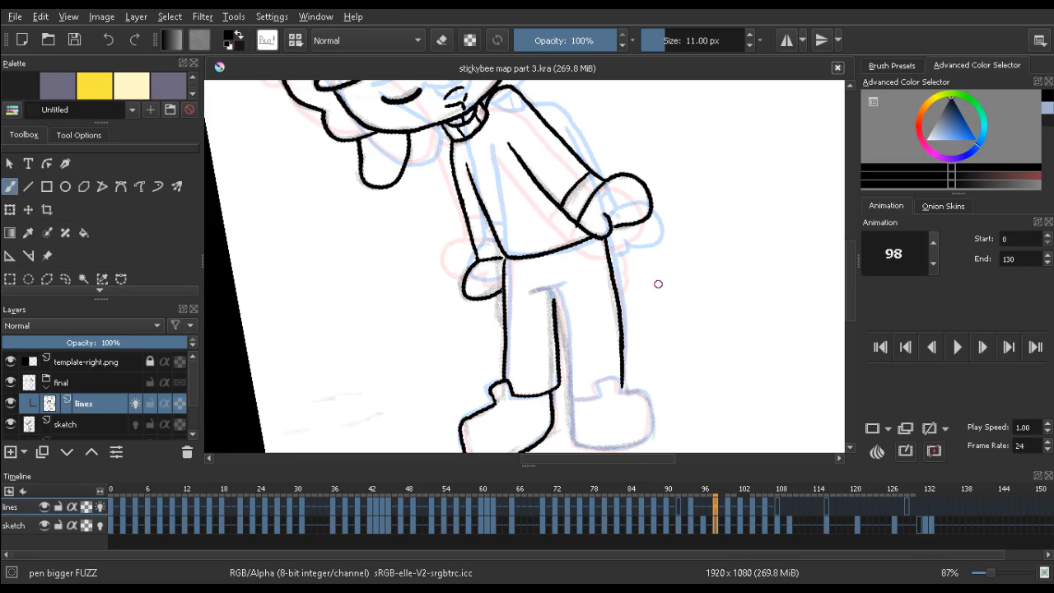
left_click_drag(549, 309, 513, 278)
key("e")
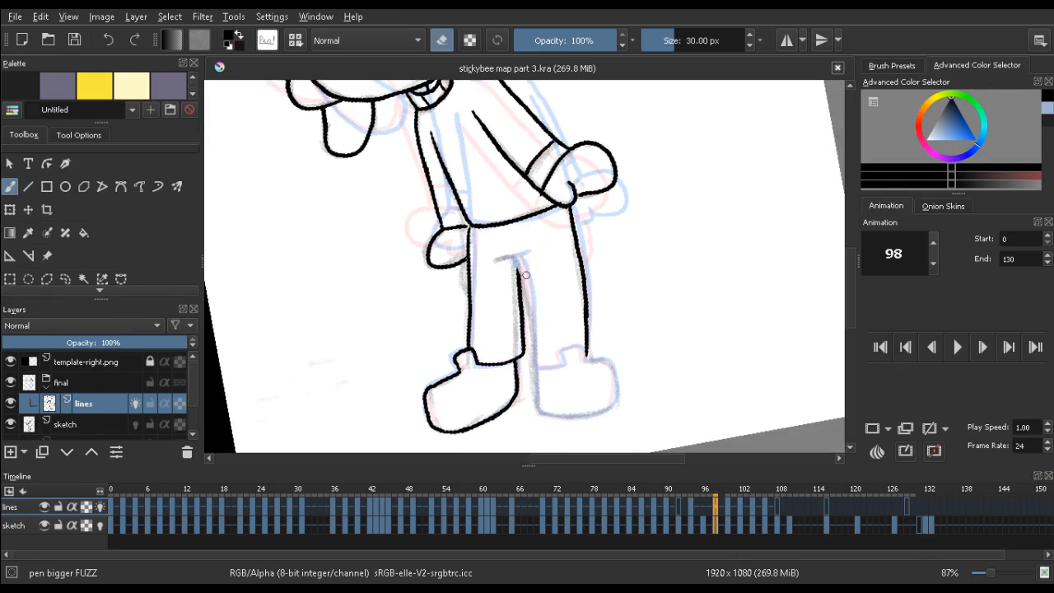
key("e")
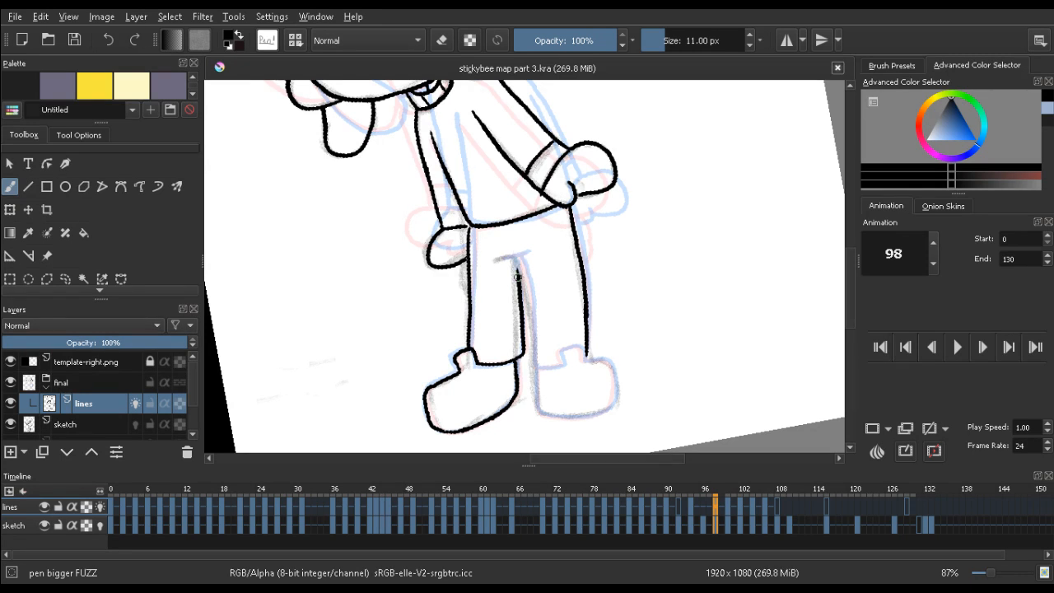
Ink the short crotch line across the top of the inner leg on frame 98, checking it against frame 94
key("Left")
key("Right")
key("ctrl+z")
left_click_drag(500, 259, 528, 252)
key("Left")
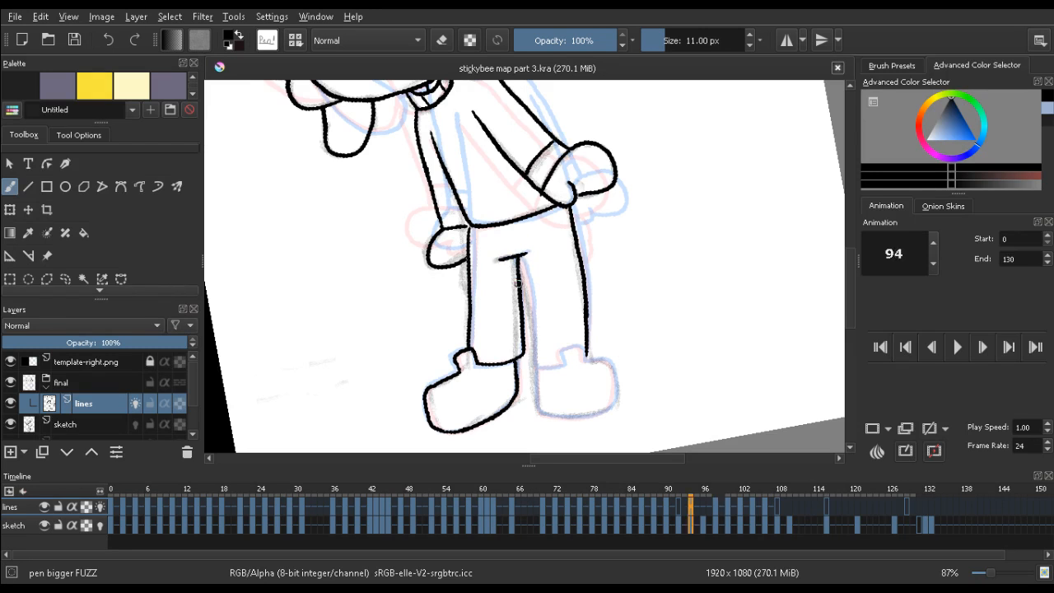
key("Right")
Ink the second leg's inner edge from the crotch down to the trouser cuff and along its lower edge on frame 98
left_click_drag(526, 276, 531, 313)
key("ctrl+z")
left_click_drag(519, 258, 533, 355)
key("ctrl+z")
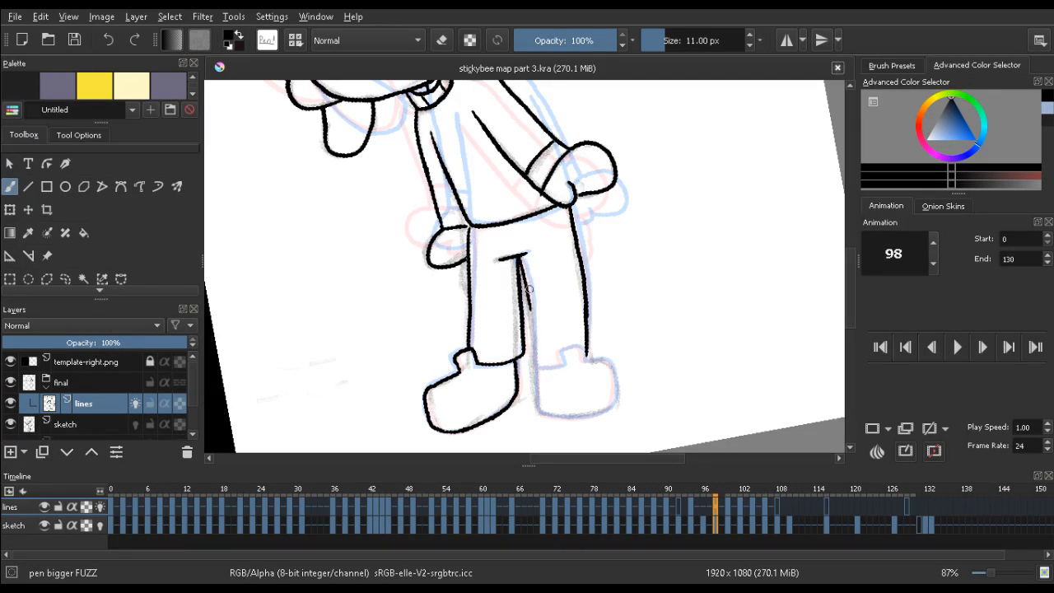
left_click_drag(530, 303, 533, 362)
key("ctrl+z")
mouse_move(530, 302)
left_mouse_down()
mouse_move(532, 365)
mouse_move(572, 360)
mouse_move(532, 367)
mouse_move(566, 360)
left_mouse_up()
key("ctrl+z")
key("ctrl+z")
key("ctrl+z")
key("comma")
key("period")
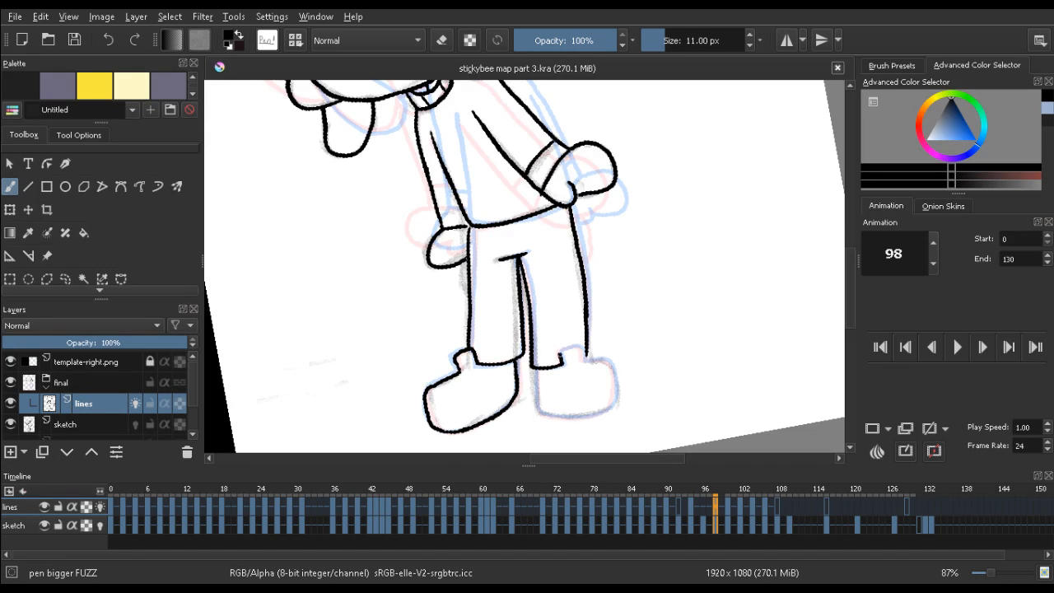
Ink the raised tab and the upper outer edge of the shoe under the bent arm on frame 98
mouse_move(560, 355)
left_mouse_down()
mouse_move(580, 345)
mouse_move(584, 360)
mouse_move(587, 334)
mouse_move(584, 359)
left_mouse_up()
key("ctrl+z")
key("ctrl+z")
left_click_drag(602, 361, 613, 404)
key("ctrl+z")
key("ctrl+z")
left_click_drag(606, 362, 611, 406)
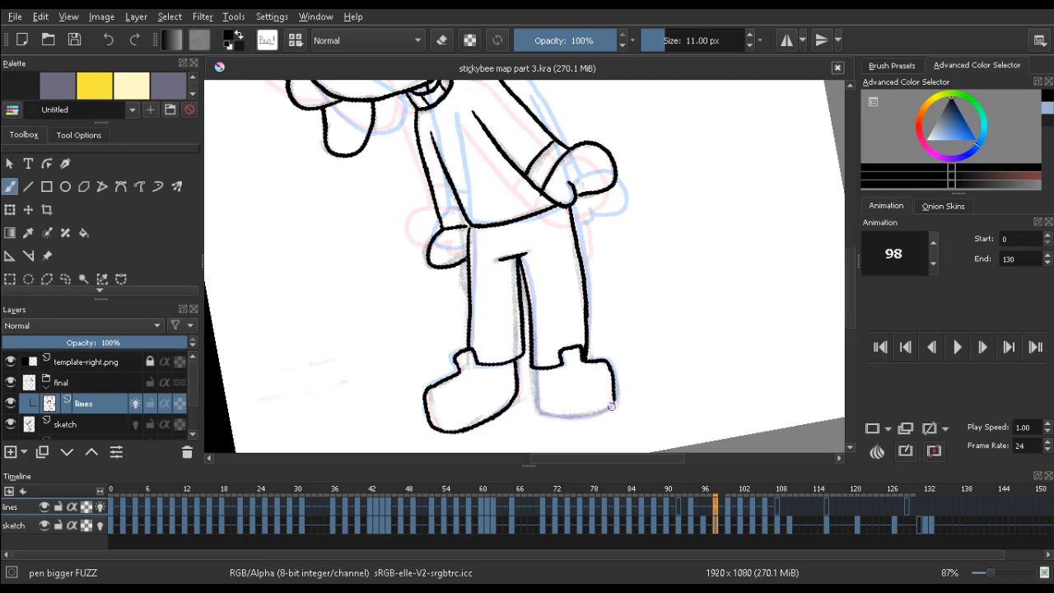
Rework the same shoe's outer edge and ink its sole and inner side to close the outline on frame 98
key("ctrl+z")
key("ctrl+z")
mouse_move(606, 362)
left_mouse_down()
mouse_move(612, 402)
mouse_move(608, 364)
left_mouse_up()
key("ctrl+z")
key("e")
key("e")
key("ctrl+z")
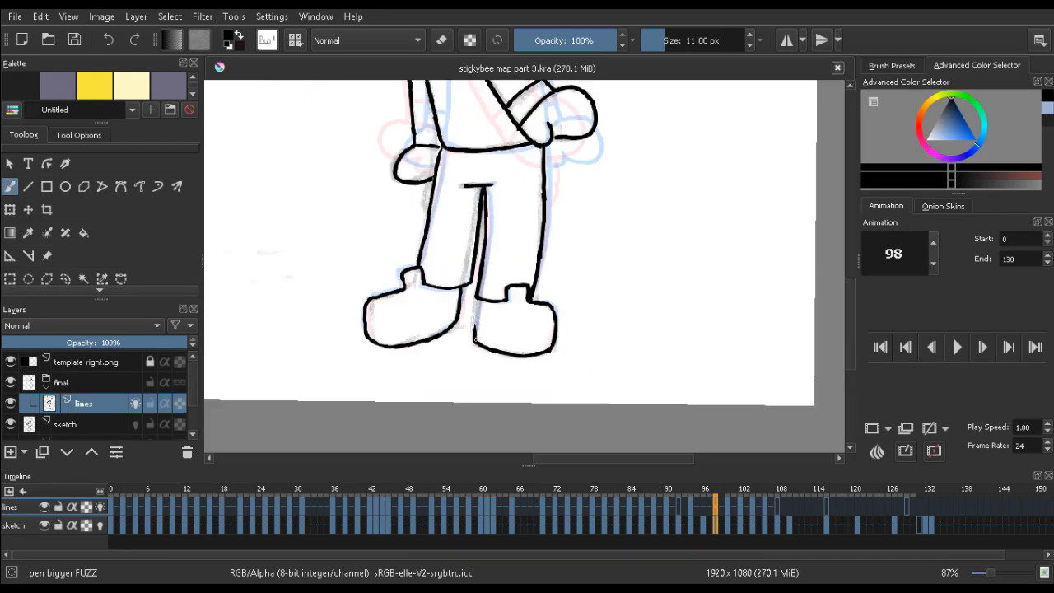
left_click_drag(476, 339, 481, 299)
scroll(416, 173, "up", 2)
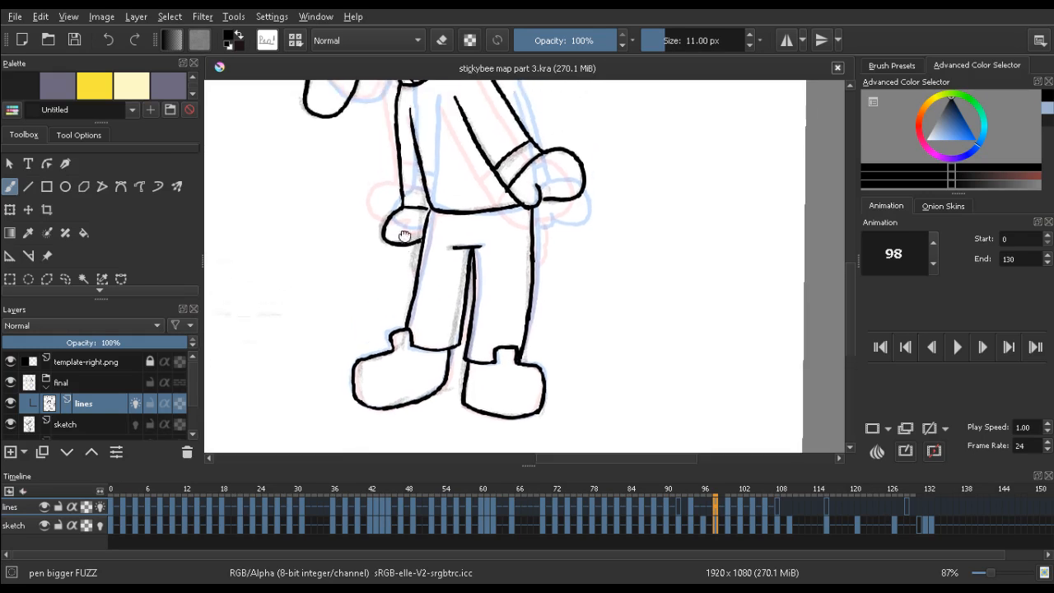
Erase the line overlap where the bent arm's hand meets the sweater hem on frame 98
key("e")
left_click_drag(532, 238, 527, 252)
key("e")
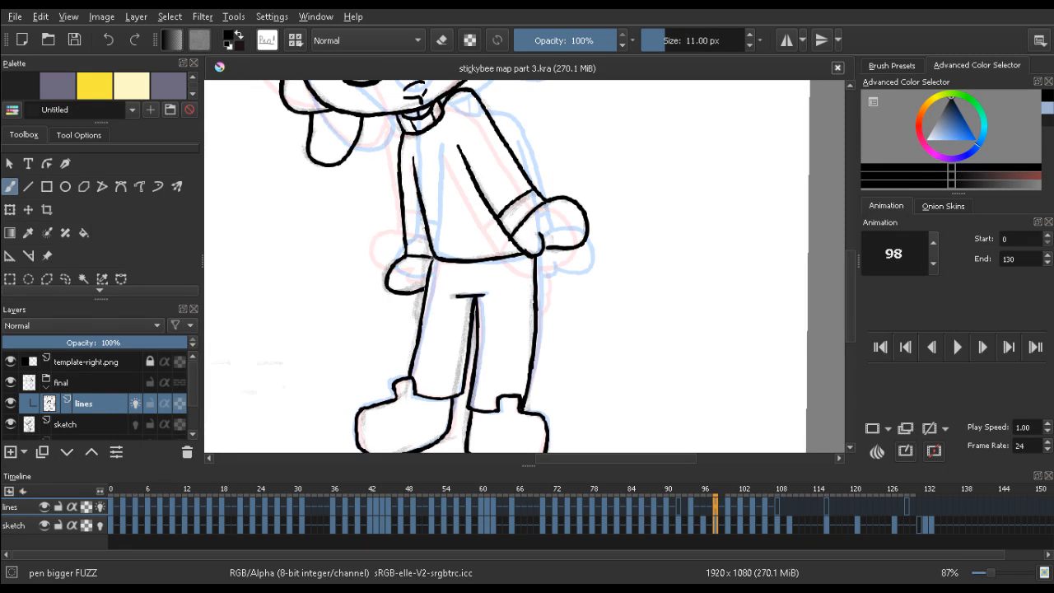
Ink the cuff line across the straight arm's sleeve on frame 98, using frame 94 as reference
key("comma")
key("comma")
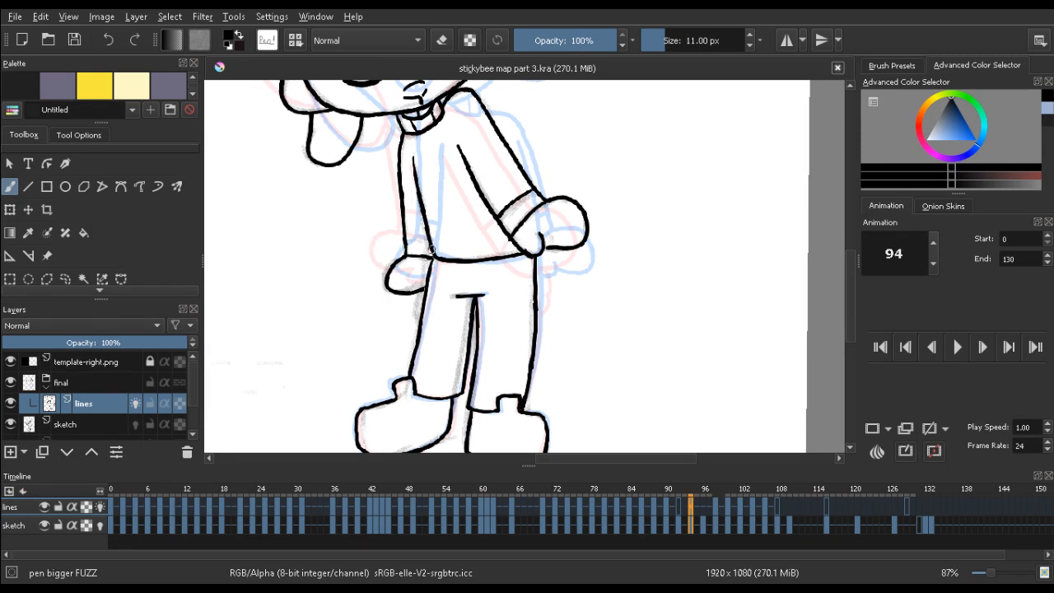
key("period")
key("period")
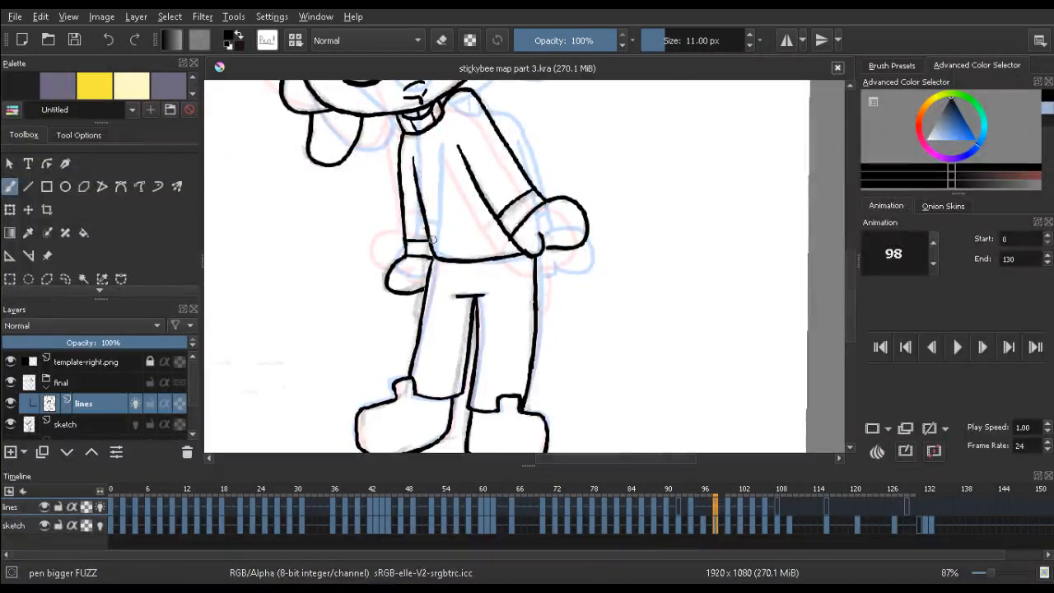
Flip through frames 94 to 104 to compare the arms, hands and legs
key("comma")
key("comma")
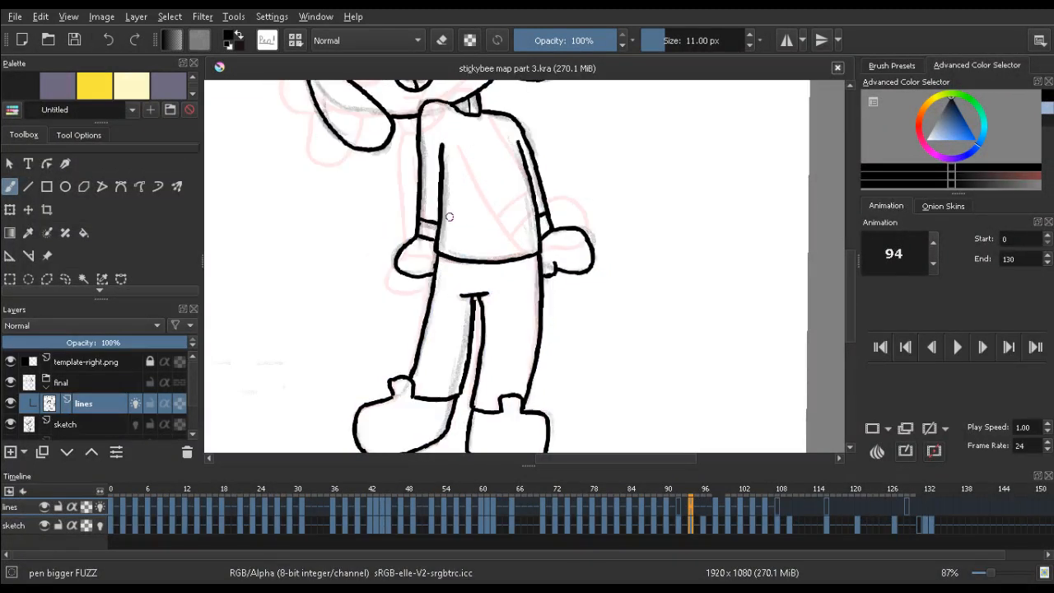
key("period")
key("period")
key("period")
key("comma")
key("period")
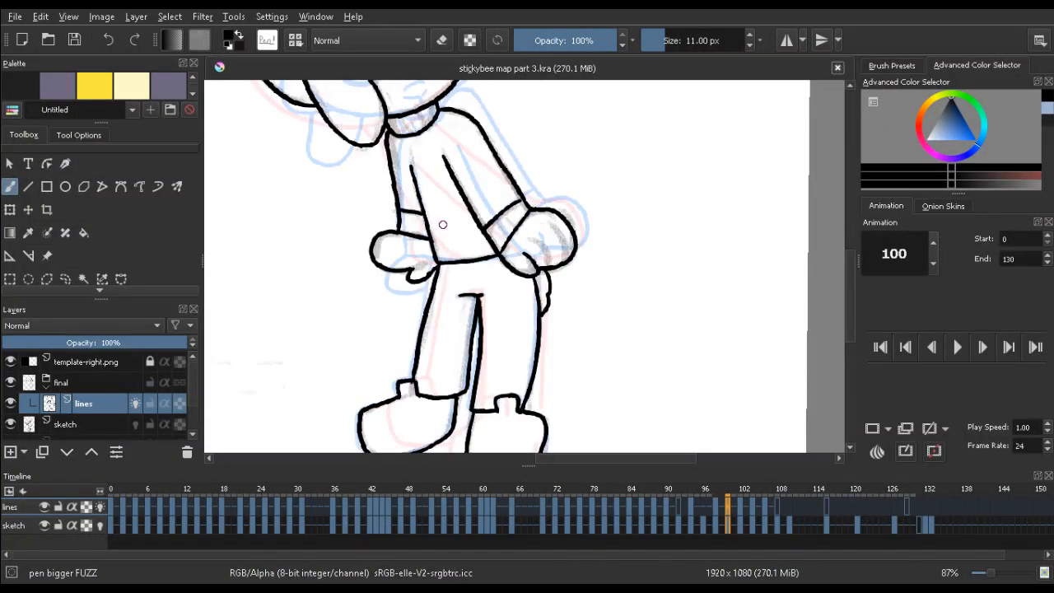
key("comma")
key("period")
key("period")
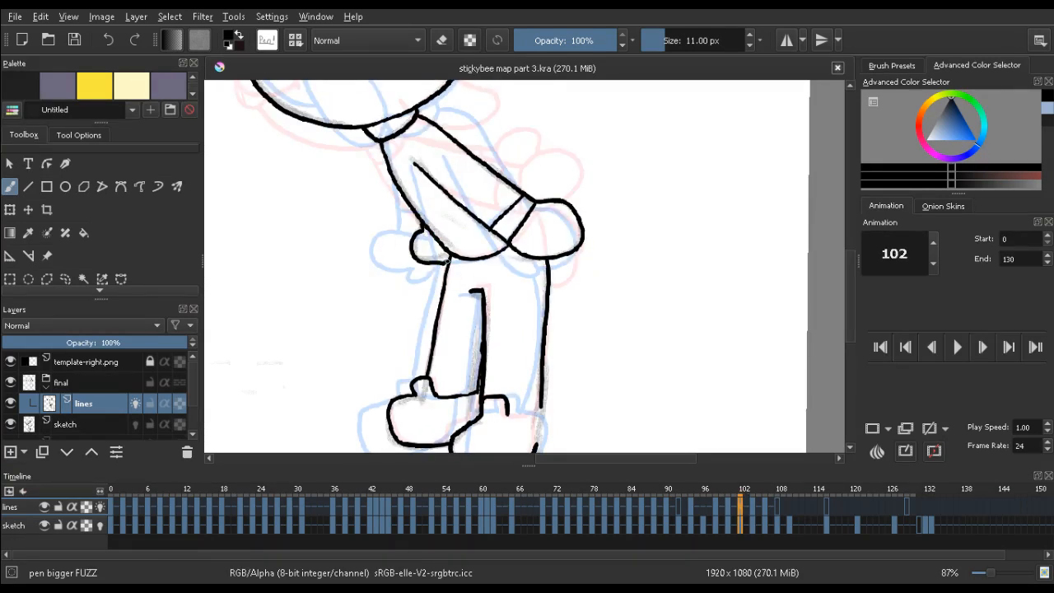
key("comma")
key("period")
key("period")
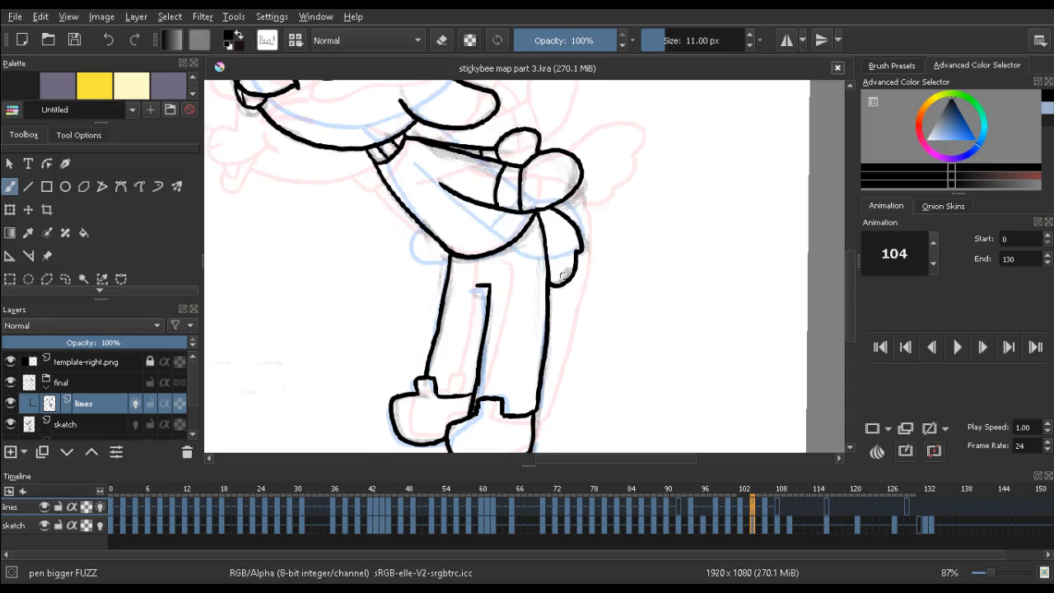
key("comma")
key("comma")
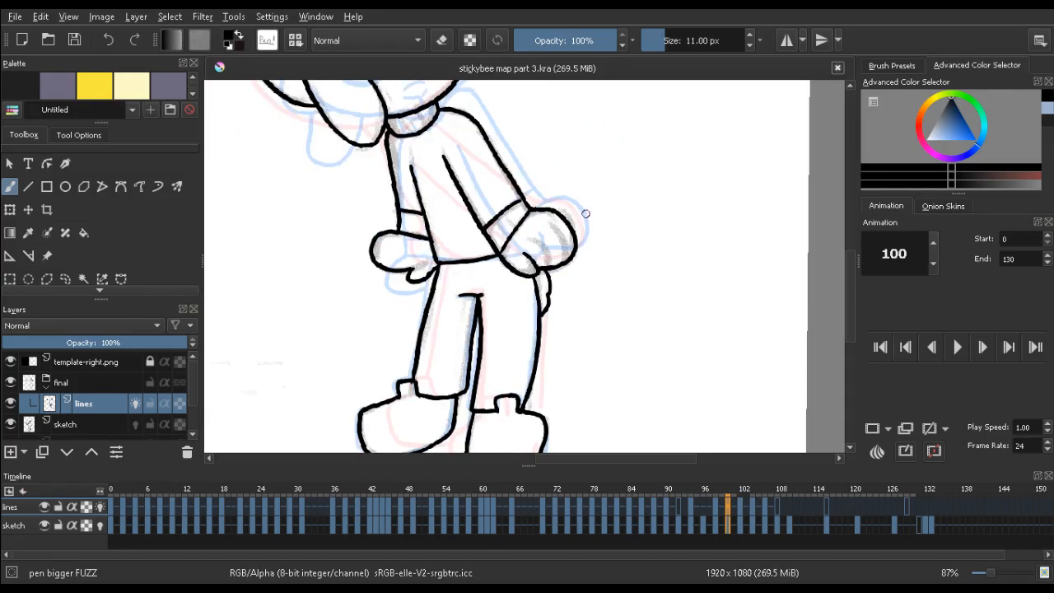
Ink the small hanging shape behind the leg, beneath the bent arm's hand, on frame 102
key("period")
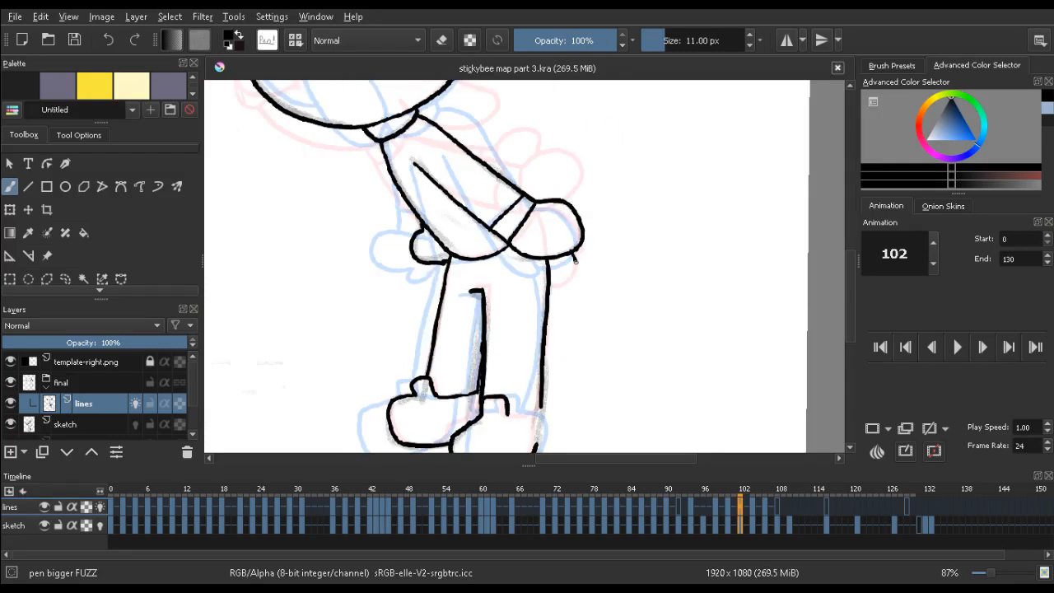
mouse_move(575, 260)
left_mouse_down()
mouse_move(568, 298)
mouse_move(545, 307)
left_mouse_up()
key("comma")
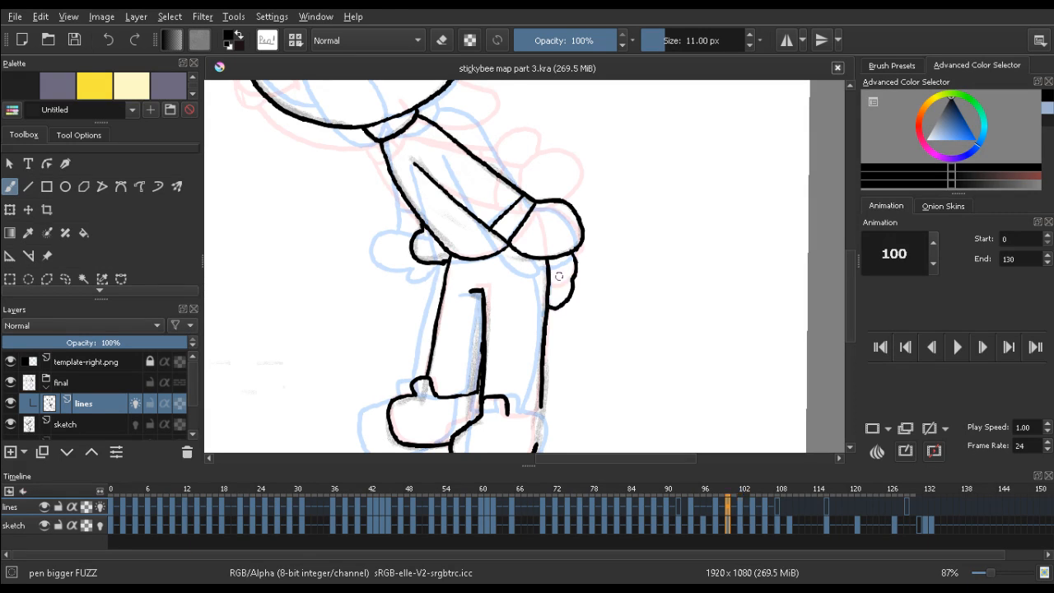
Flip forward to frame 108 and back to frame 98 to review the inked motion
key("period")
key("period")
key("period")
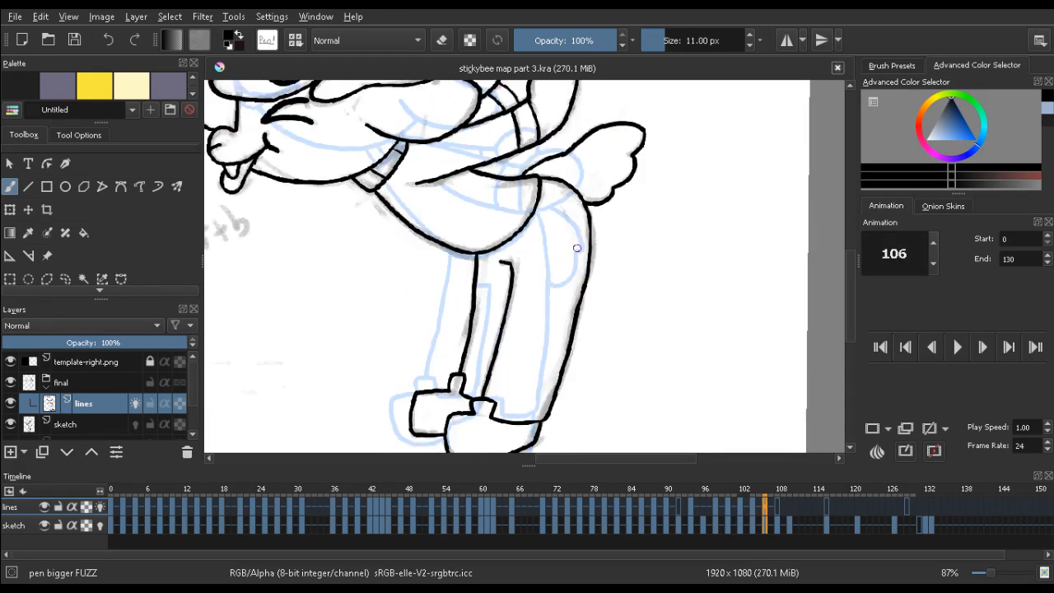
key("period")
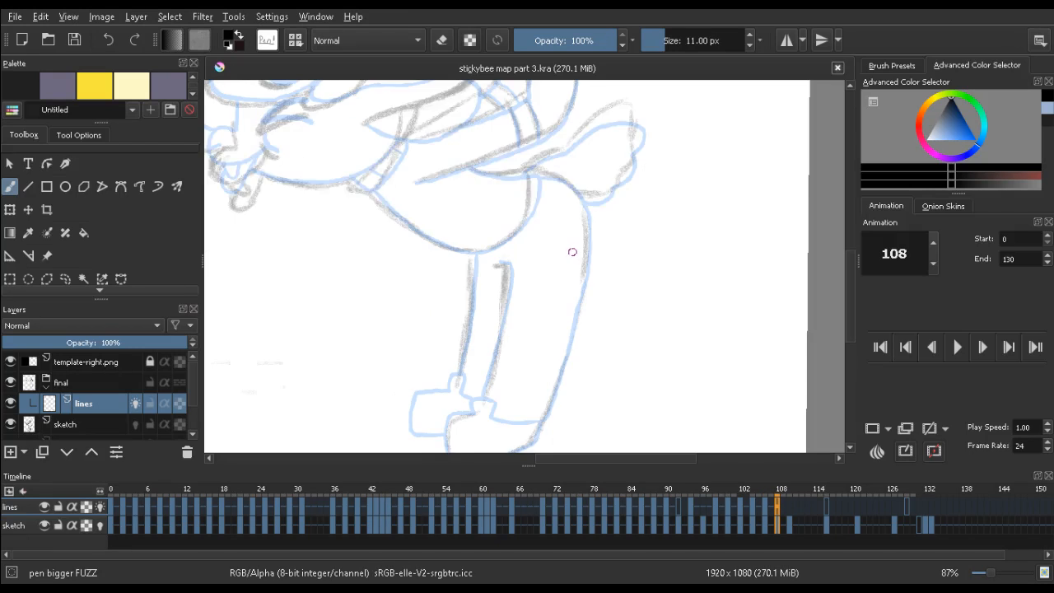
key("comma")
key("comma")
key("comma")
key("comma")
key("comma")
key("comma")
key("comma")
key("comma")
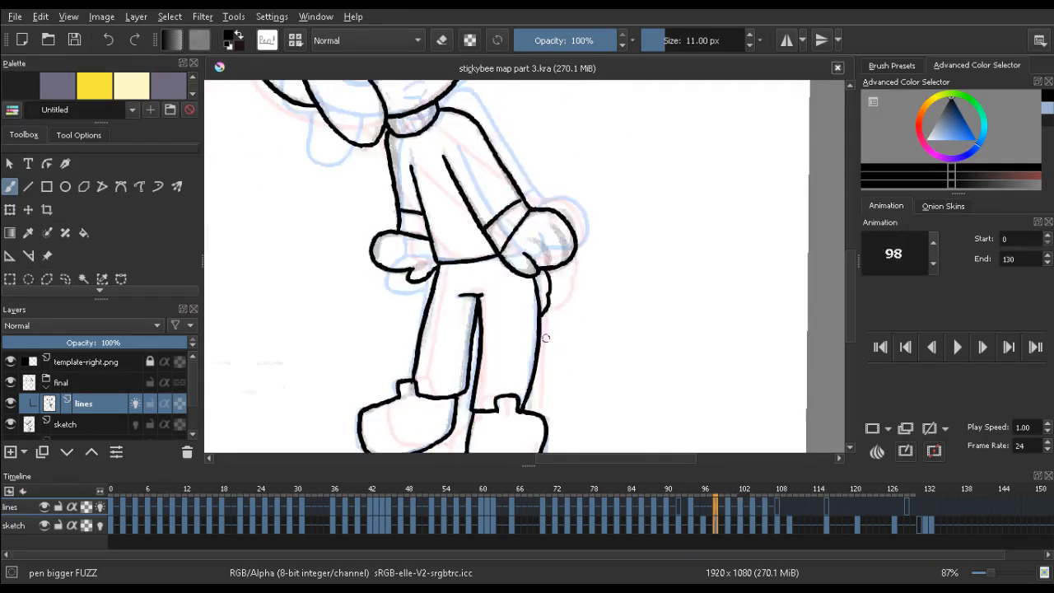
Clear the held drawing at frame 96 of the lines layer to make a blank keyframe, and save the document
left_click(705, 508)
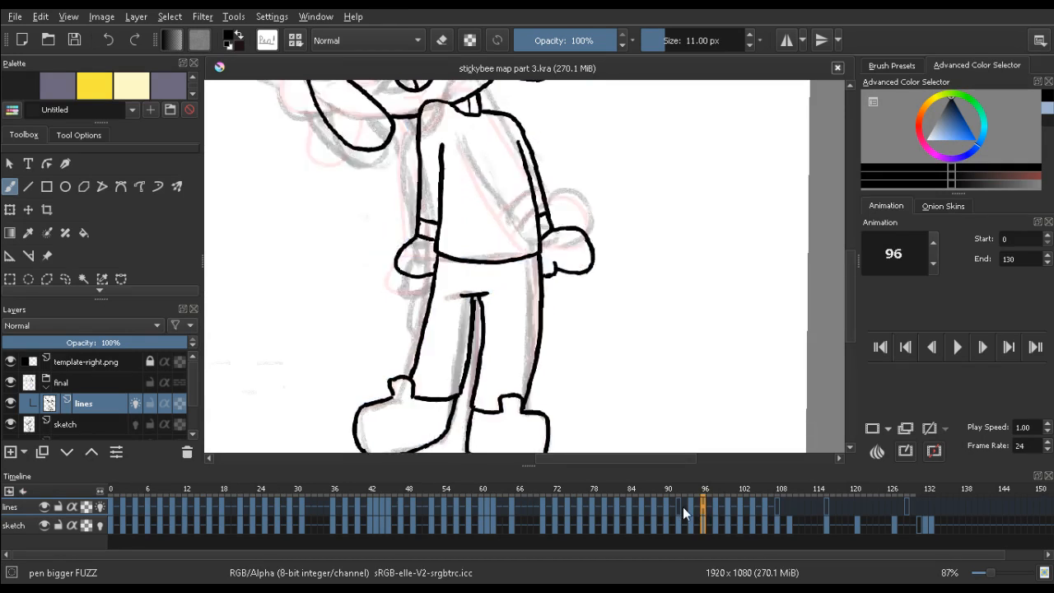
left_click(683, 507)
left_click(706, 511)
key("Delete")
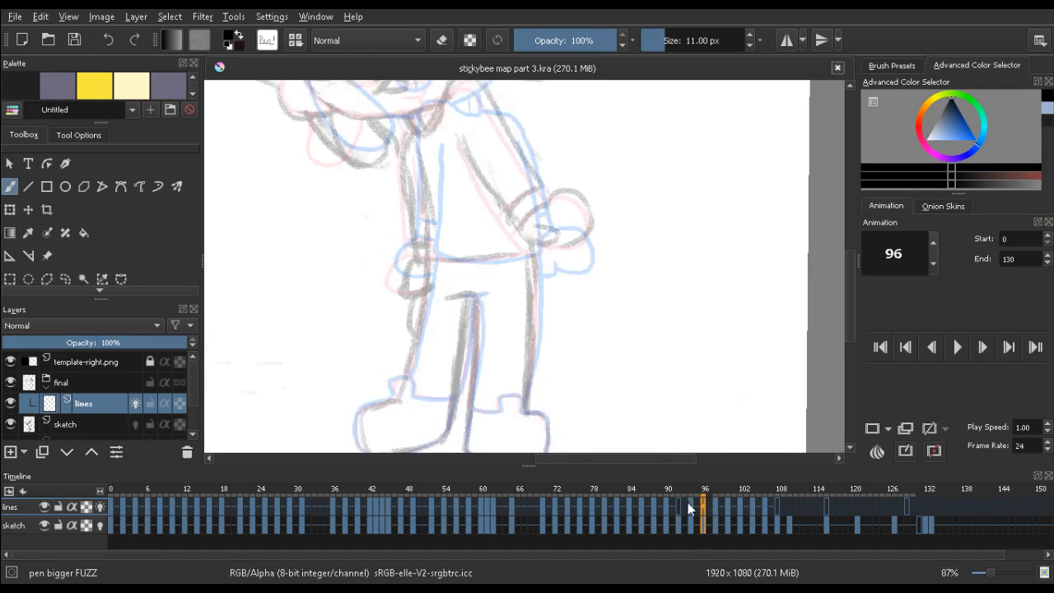
key("ctrl+s")
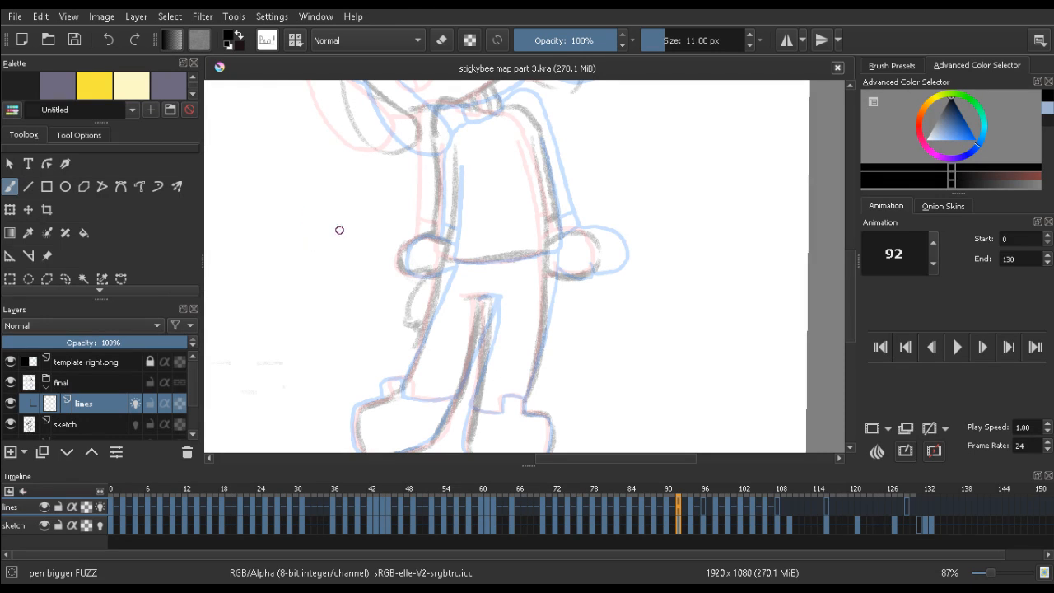
Ink the open eye's outline and iris line on frame 92, checking the neighbouring frames
left_click_drag(453, 169, 442, 213)
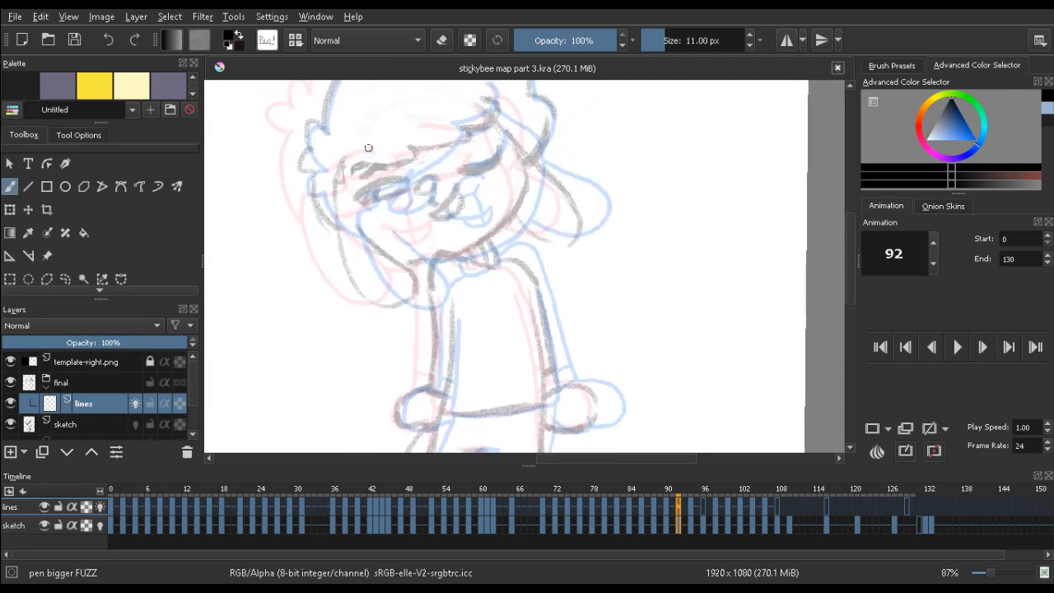
key("Left")
key("Left")
key("Right")
key("Right")
mouse_move(409, 183)
left_mouse_down()
mouse_move(382, 179)
mouse_move(357, 200)
mouse_move(397, 196)
left_mouse_up()
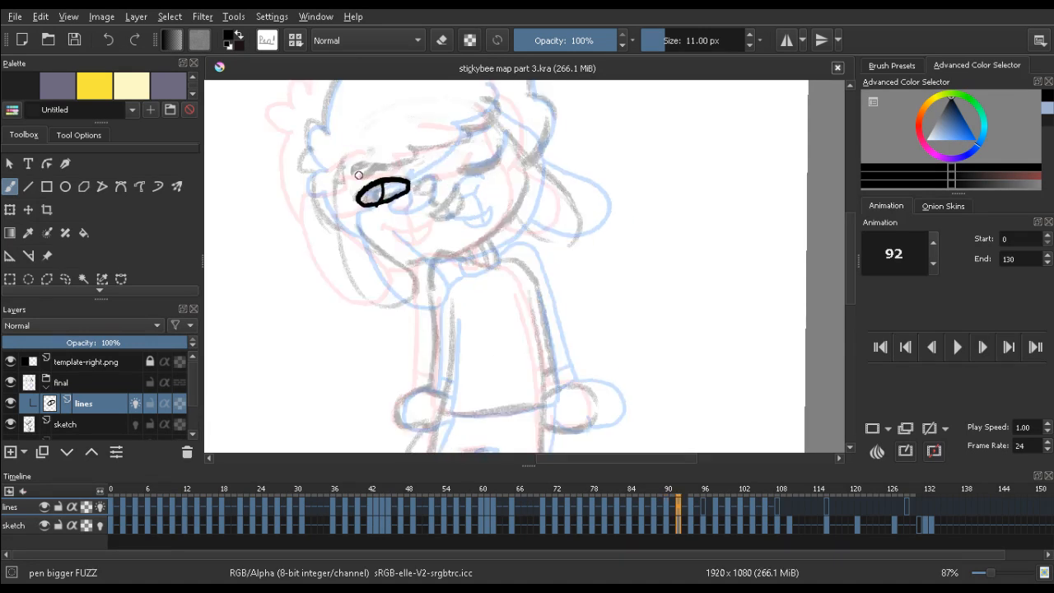
Ink both eyebrows and the closed eye's curved line on frame 92
left_click_drag(356, 176, 385, 164)
key("Left")
key("Left")
key("Right")
key("Right")
mouse_move(493, 136)
left_mouse_down()
mouse_move(463, 143)
mouse_move(474, 170)
mouse_move(500, 147)
left_mouse_up()
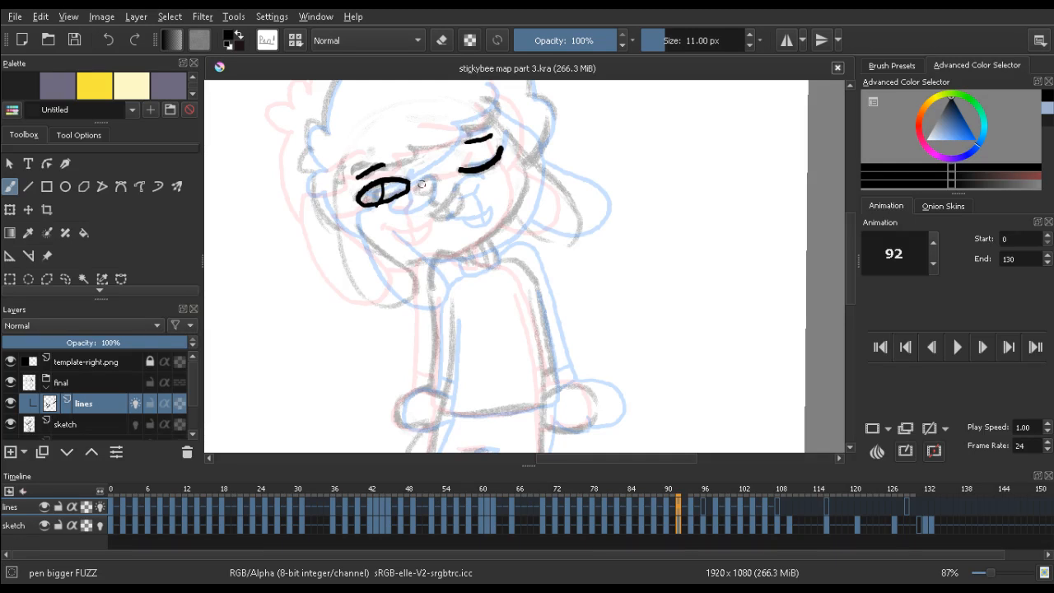
Try to ink the curved line at the top of the nose on frame 92, comparing neighbouring frames
left_click_drag(424, 187, 451, 177)
key("Left")
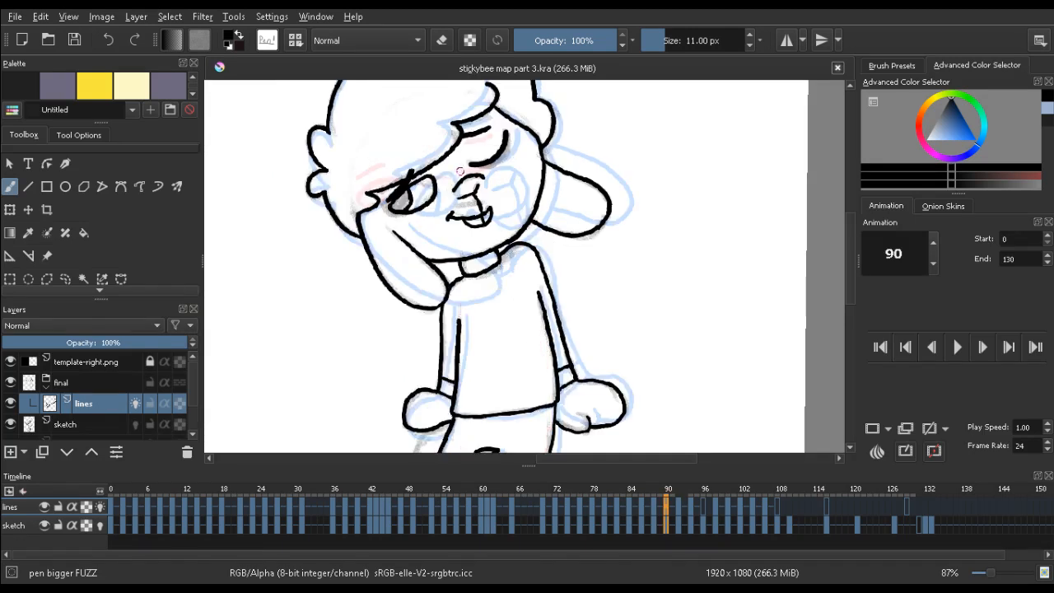
key("Right")
key("Right")
key("Left")
key("Left")
key("Right")
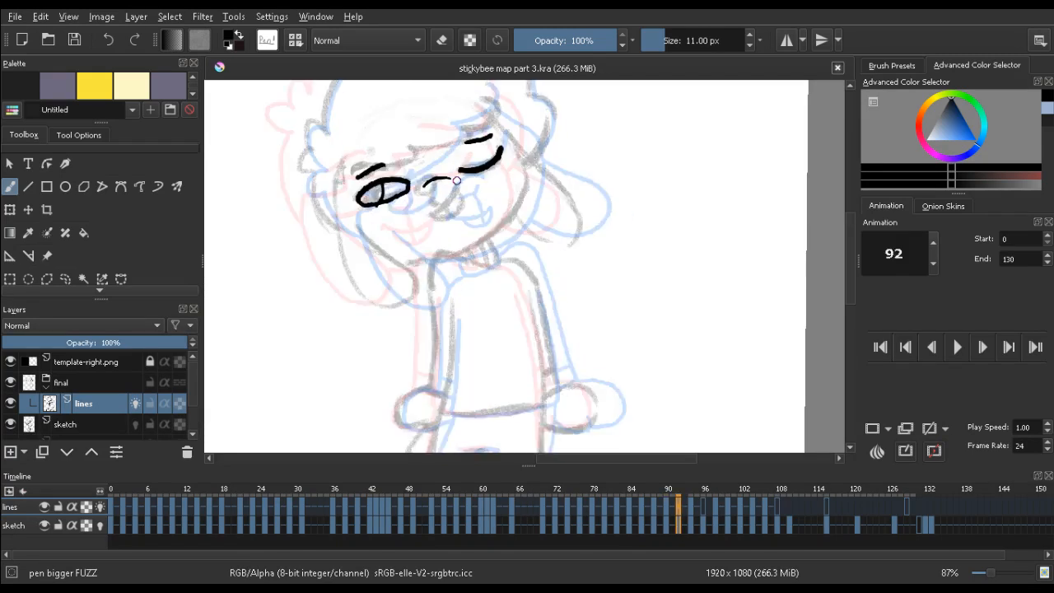
key("Right")
key("Left")
key("ctrl+z")
left_click_drag(419, 189, 440, 180)
key("ctrl+z")
Erase the closed eye's curve on frame 92 and check its placement against the neighbouring frames
key("e")
left_click_drag(501, 150, 461, 173)
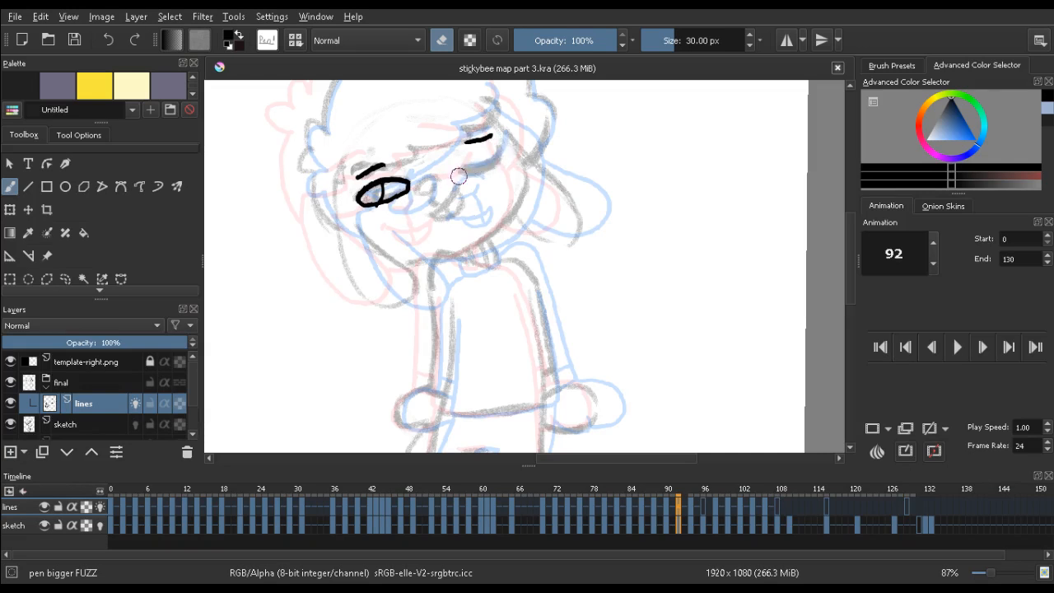
key("e")
key("Left")
key("Left")
key("Right")
key("Right")
key("Right")
key("Right")
key("Left")
key("Left")
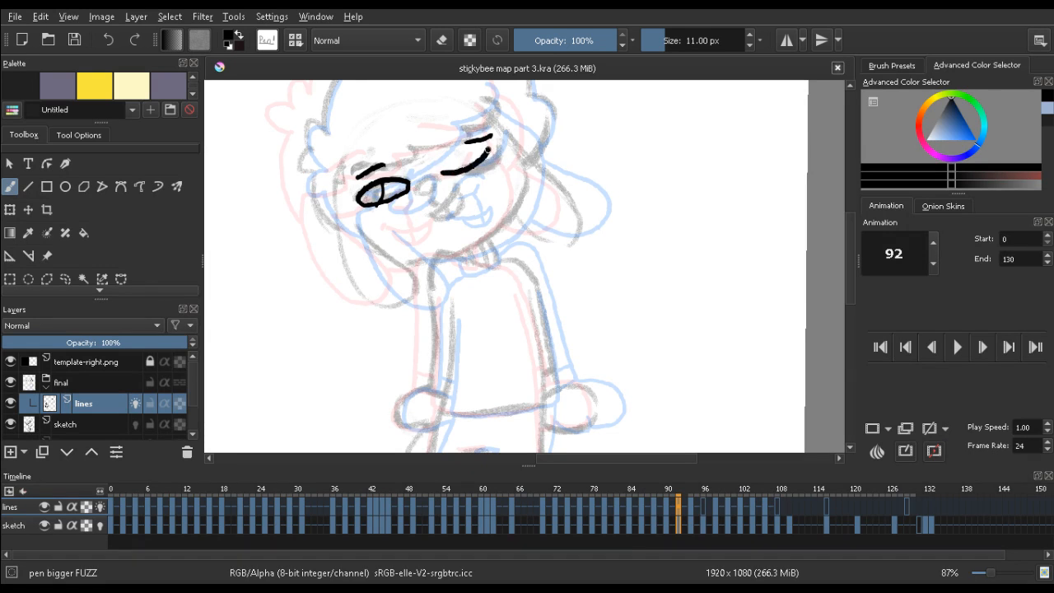
Redraw the closed eye's curve beneath its eyebrow on frame 92 and save the document
key("ctrl+z")
mouse_move(474, 170)
left_mouse_down()
mouse_move(494, 151)
mouse_move(478, 172)
left_mouse_up()
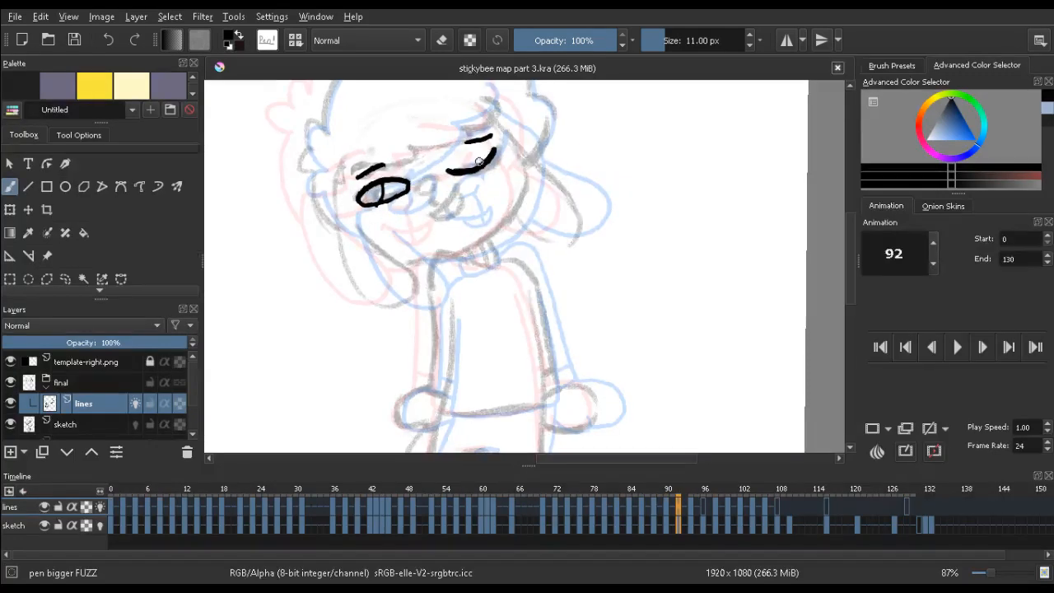
key("ctrl+z")
mouse_move(446, 172)
left_mouse_down()
mouse_move(470, 171)
mouse_move(492, 149)
left_mouse_up()
key("ctrl+s")
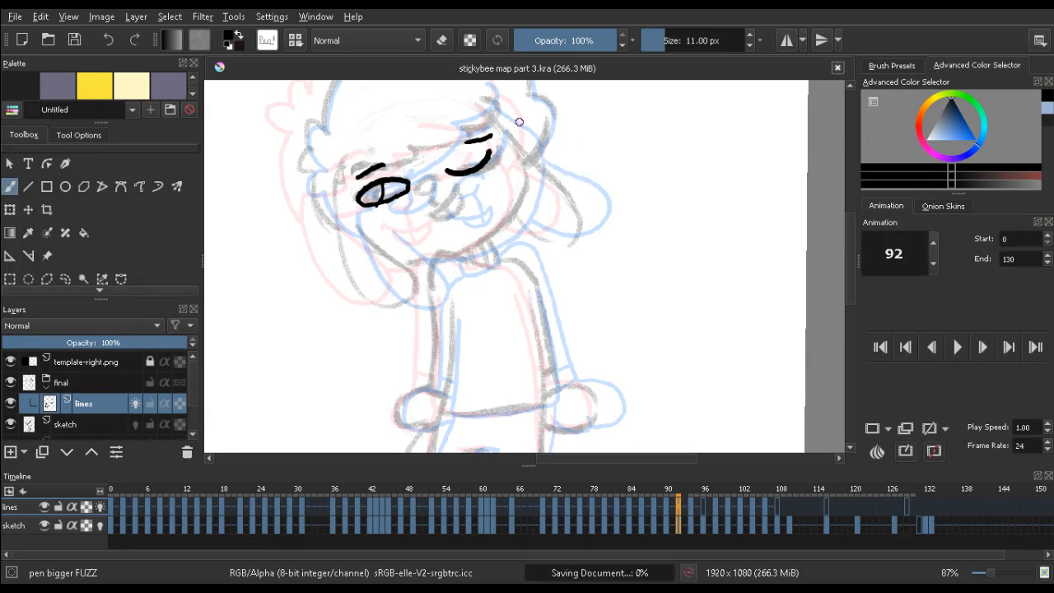
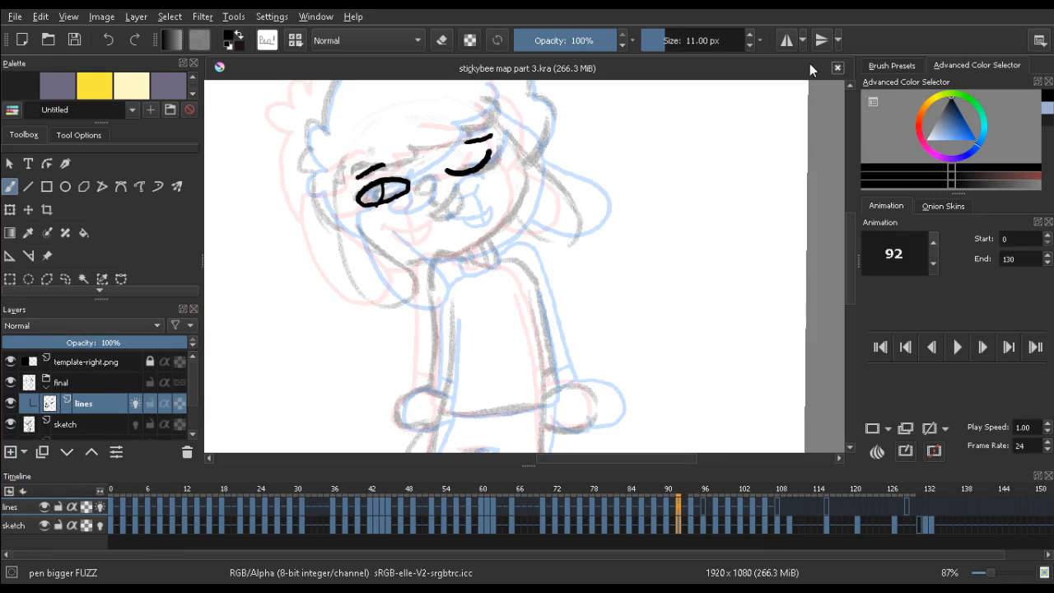
Show the brush presets and enlarge their list to reveal more brushes
left_click(893, 65)
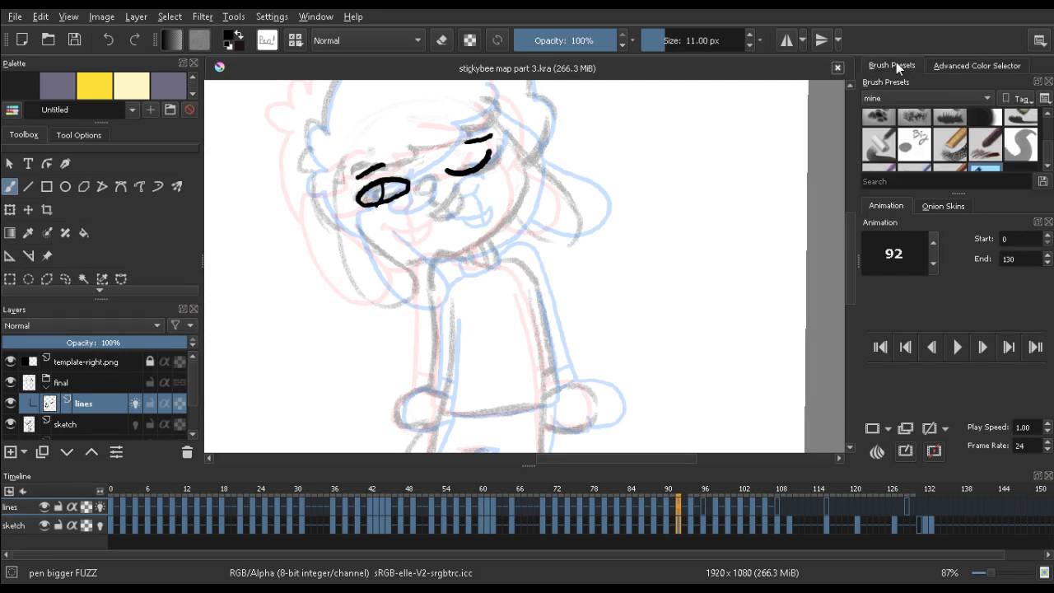
left_click_drag(959, 203, 960, 252)
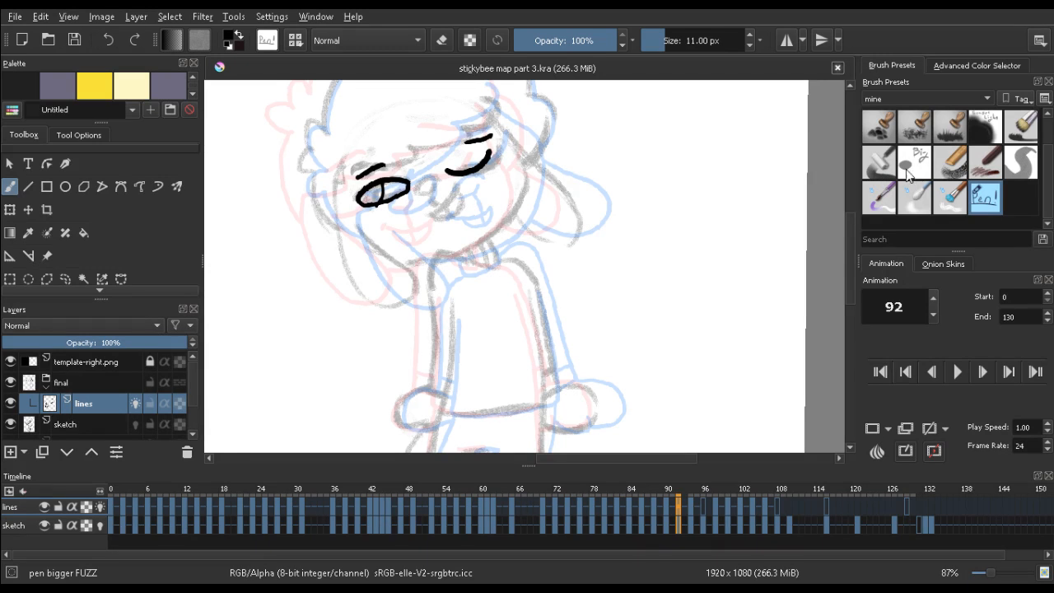
Ink the face outline beside the closed eye on frame 92 of the lines layer, from the hairline down around the cheek
left_click(959, 65)
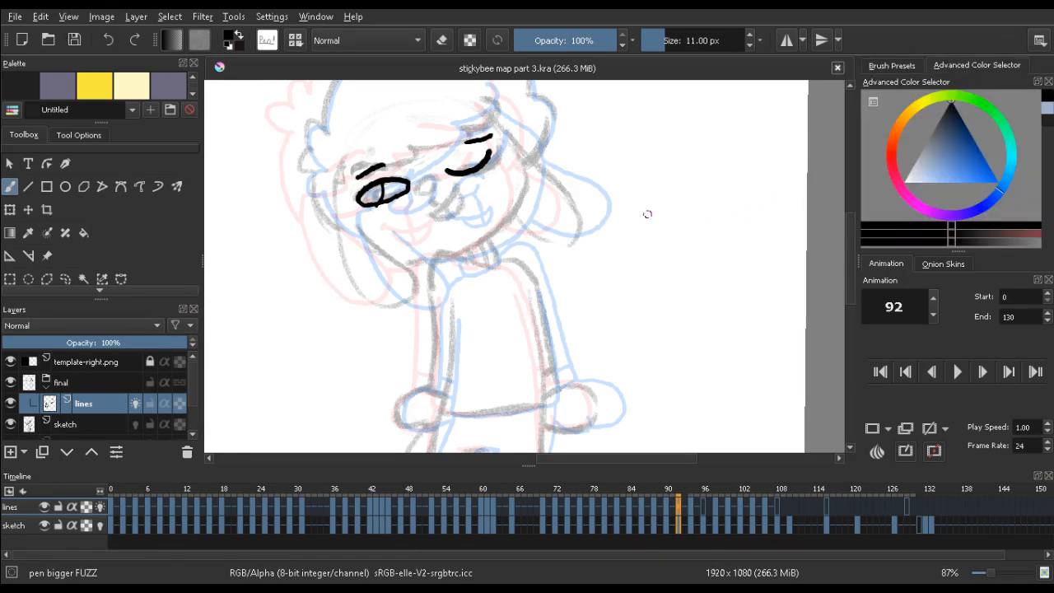
left_click_drag(512, 152, 502, 221)
left_click_drag(407, 171, 464, 159)
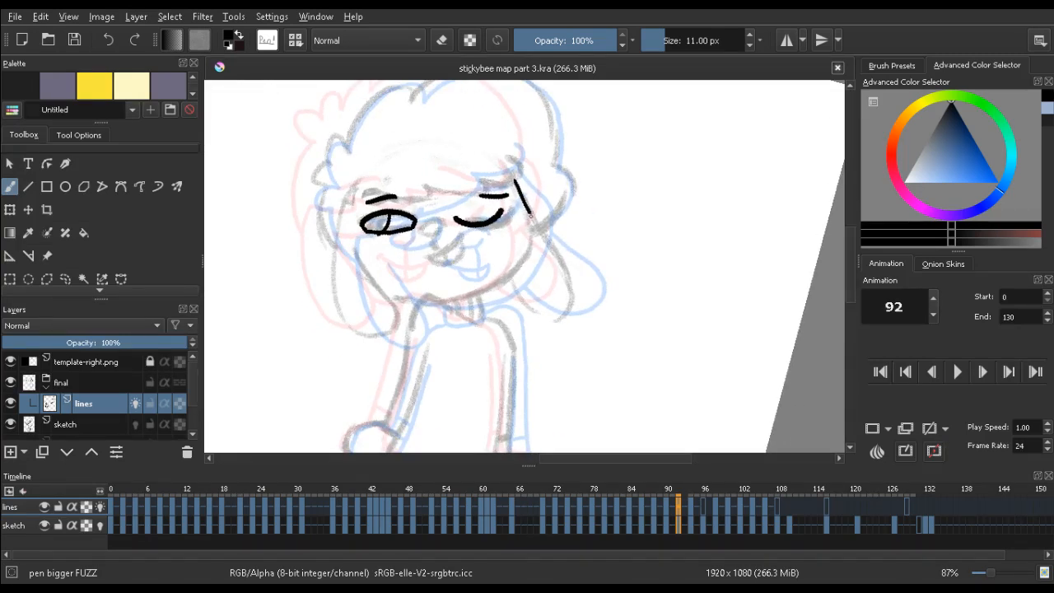
key("ctrl+z")
left_click_drag(515, 179, 523, 205)
key("e")
left_click_drag(532, 259, 510, 283)
key("e")
key("ctrl+z")
left_click_drag(534, 244, 502, 284)
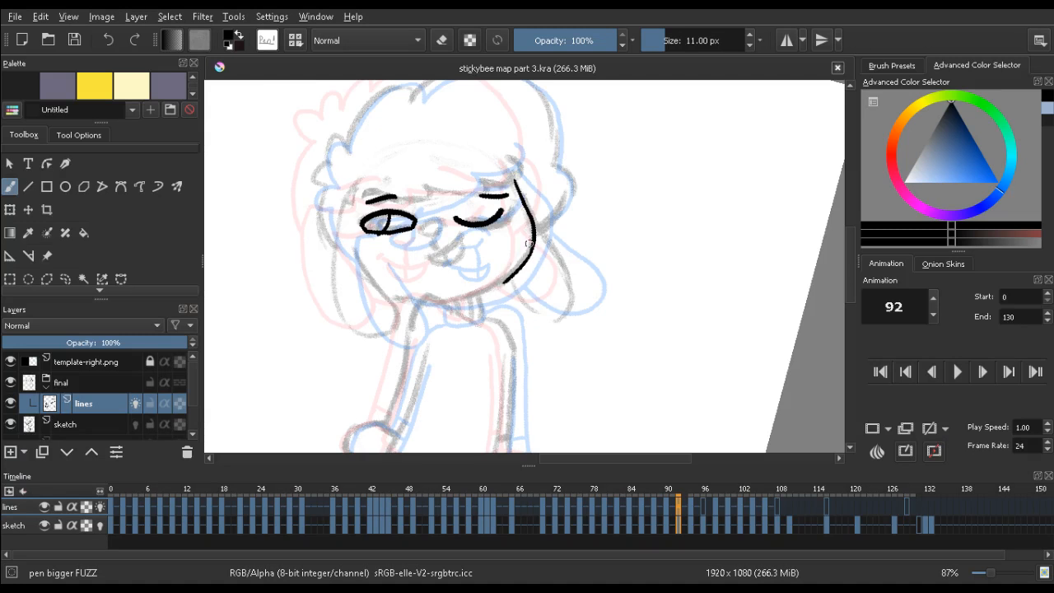
Clean the lower end of the cheek line and extend it along the sketch to form the chin
mouse_move(327, 330)
left_mouse_down()
mouse_move(384, 110)
mouse_move(327, 278)
mouse_move(398, 221)
left_mouse_up()
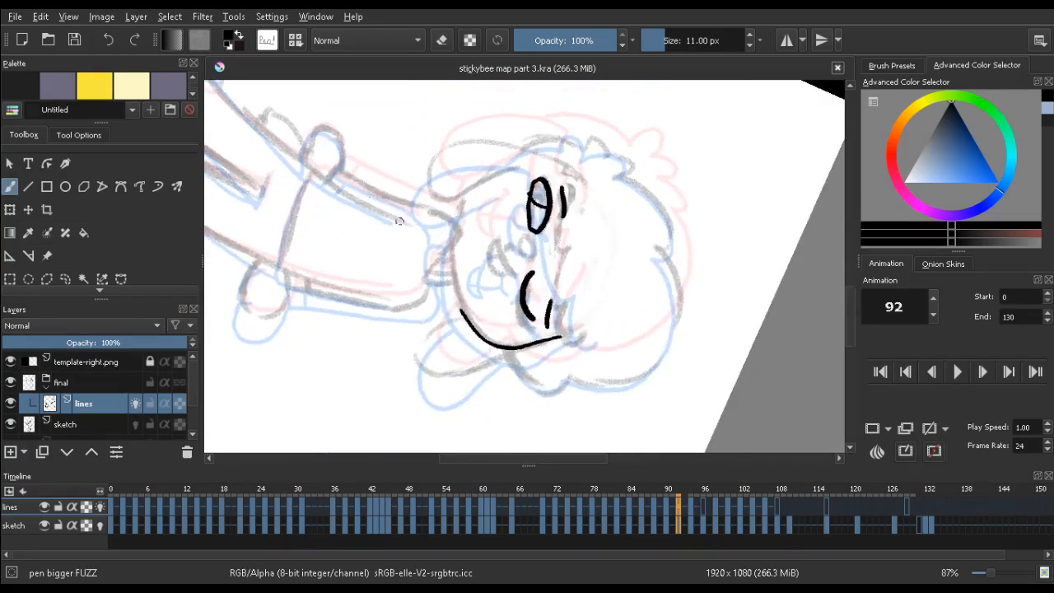
key("e")
left_click_drag(457, 299, 464, 335)
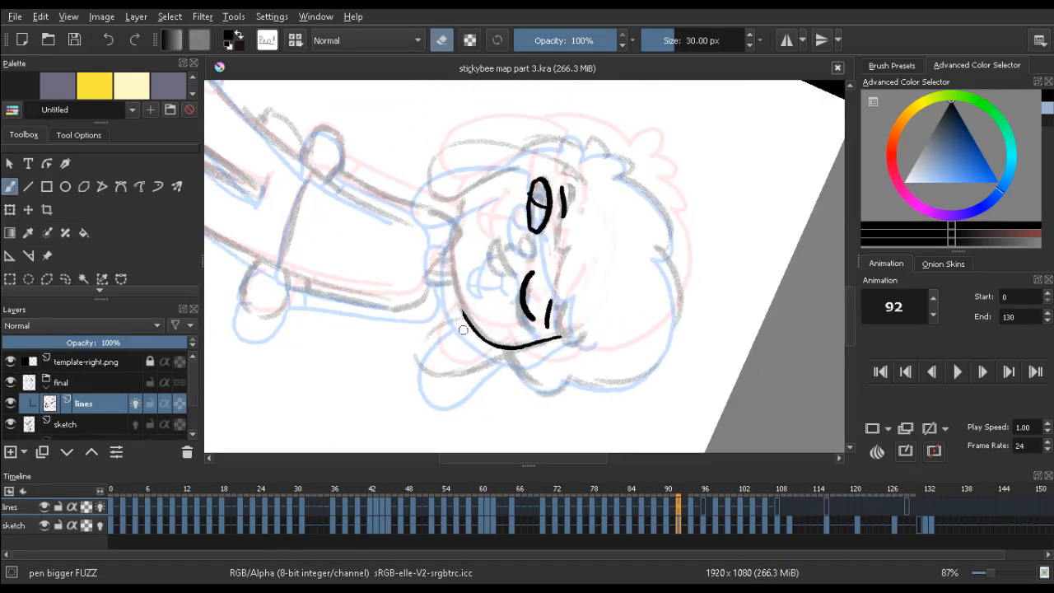
key("e")
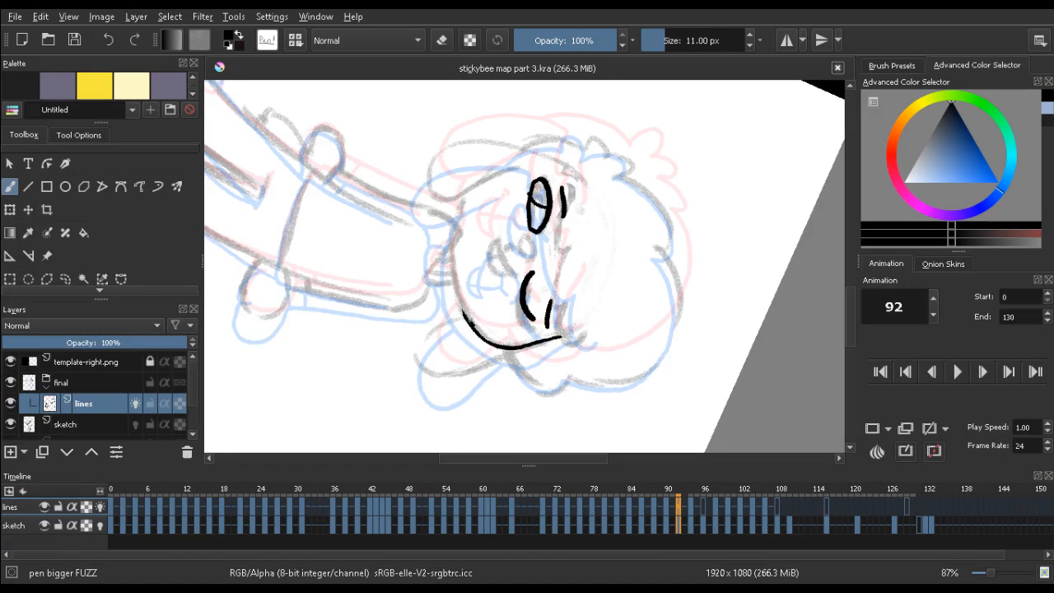
left_click_drag(457, 277, 456, 269)
key("ctrl+z")
left_click_drag(465, 317, 450, 232)
Ink the drooping ear beside the open eye and the cheek line joining it to the chin
mouse_move(397, 190)
left_mouse_down()
mouse_move(296, 299)
mouse_move(353, 330)
mouse_move(353, 285)
mouse_move(315, 228)
left_mouse_up()
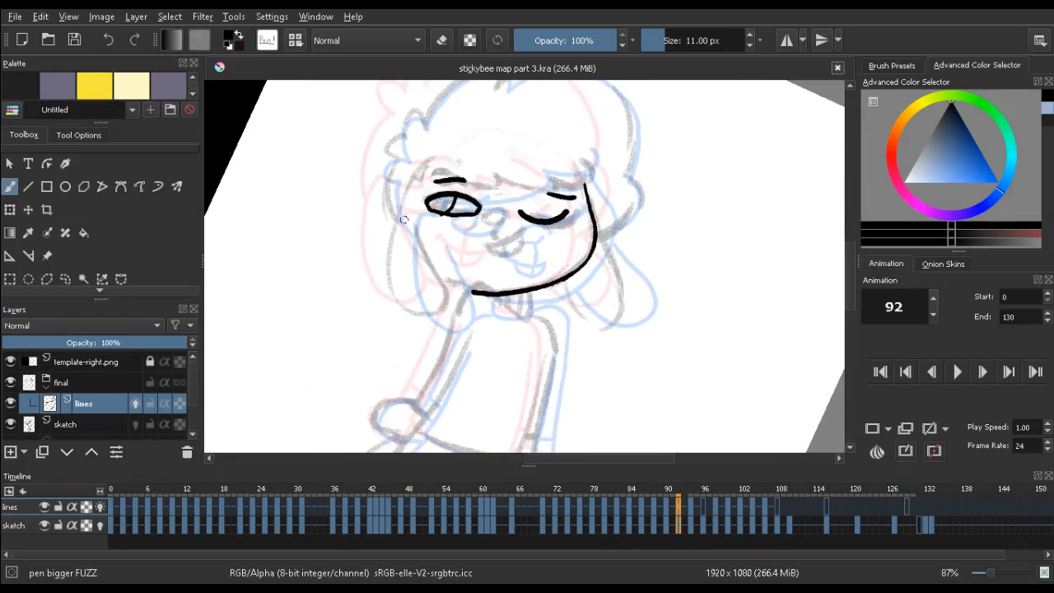
key("Left")
key("Right")
mouse_move(404, 183)
left_mouse_down()
mouse_move(387, 244)
mouse_move(391, 295)
mouse_move(415, 308)
left_mouse_up()
key("ctrl+z")
mouse_move(393, 212)
left_mouse_down()
mouse_move(385, 284)
mouse_move(402, 309)
left_mouse_up()
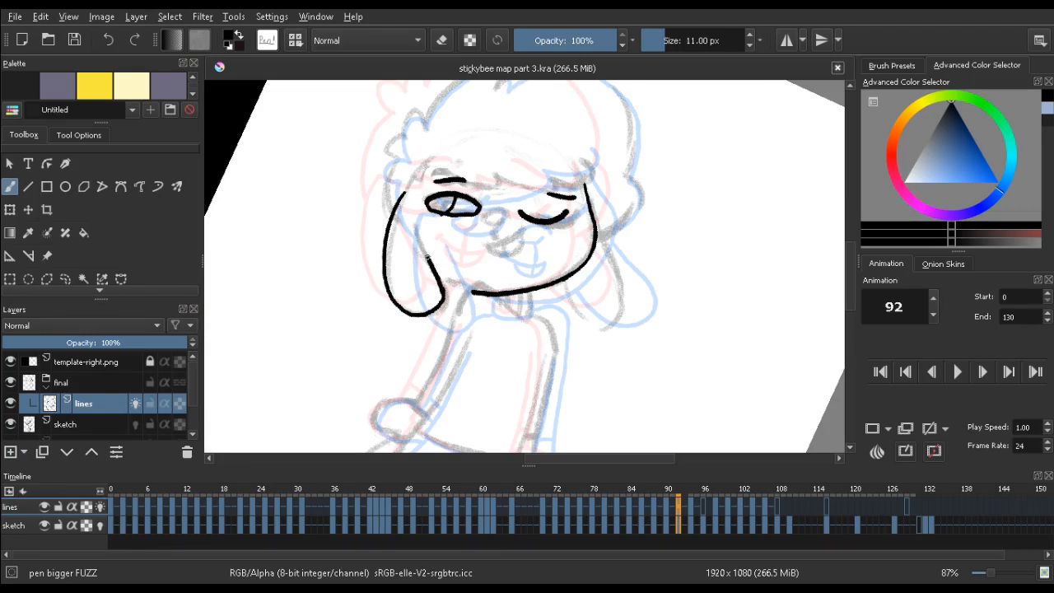
left_click_drag(444, 287, 445, 305)
left_click_drag(428, 256, 419, 214)
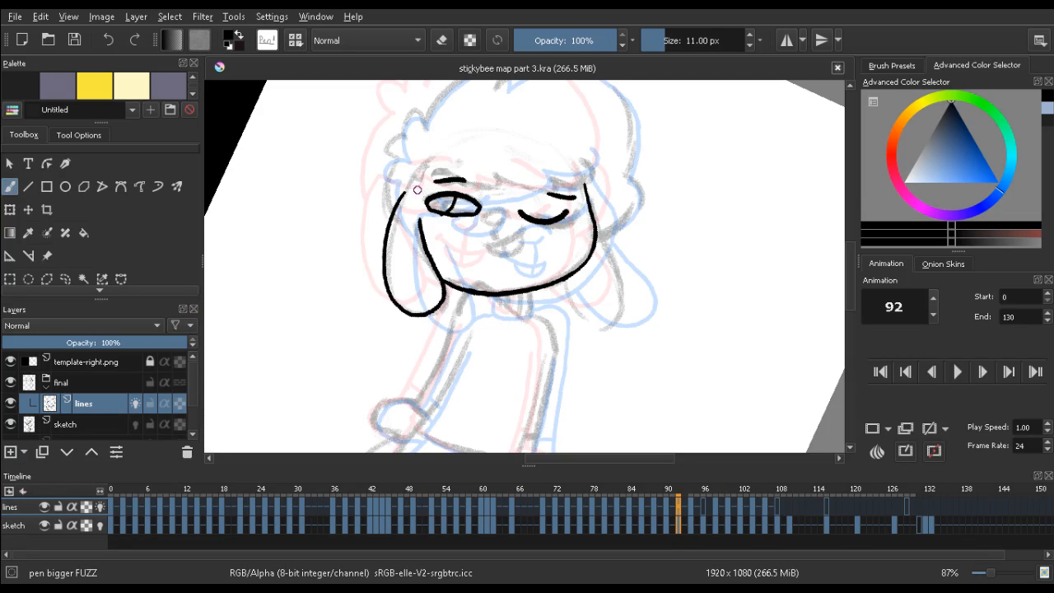
Rework the top of the drooping ear, ink the jagged fringe across the forehead, and undo its last stroke
key("e")
left_click_drag(405, 190, 407, 200)
key("e")
key("ctrl+z")
key("ctrl+z")
key("ctrl+z")
left_click_drag(456, 180, 403, 193)
left_click_drag(412, 189, 469, 142)
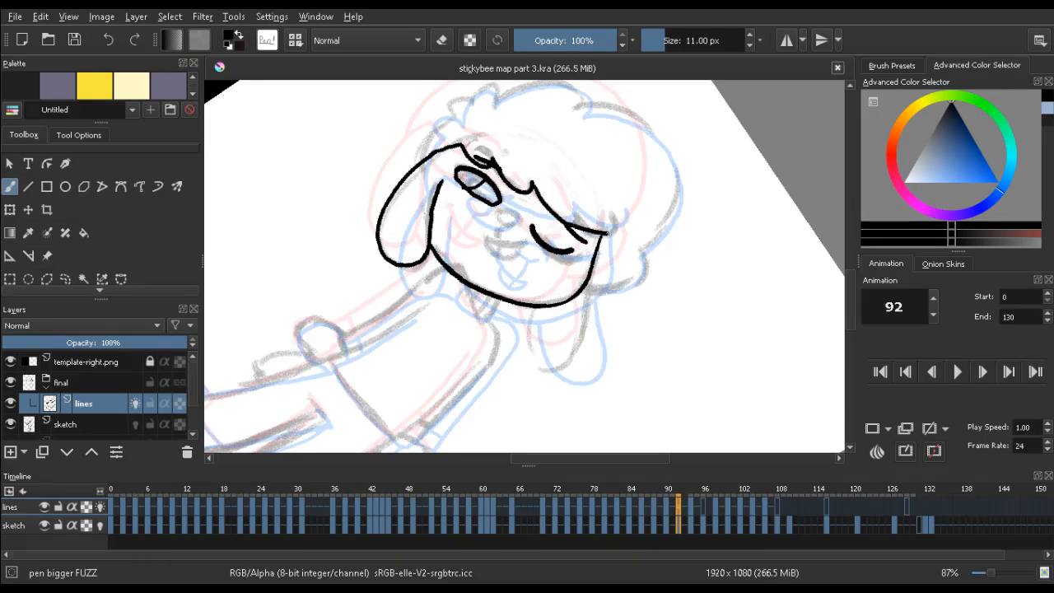
key("ctrl+z")
Compare the fringe on frame 92 with the inked fringes on frames 88 and 90
key("Left")
key("Left")
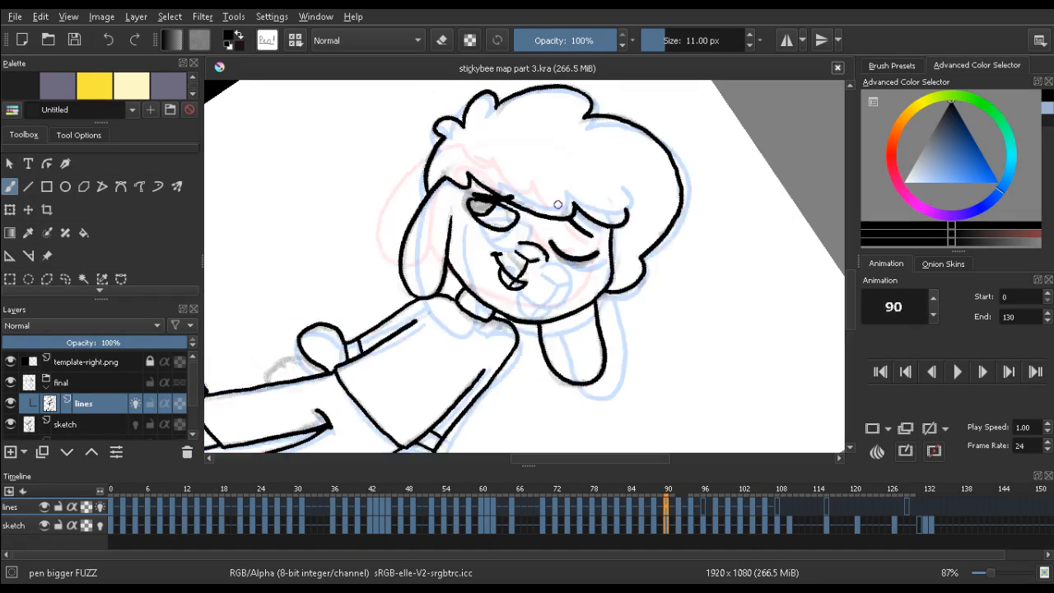
key("Right")
key("Right")
key("Left")
key("Left")
key("Left")
key("Left")
key("Right")
key("Right")
key("Right")
key("Right")
Erase the fringe's middle notch and redraw the fringe over the closed eye, ending in an upward curl; check it against neighbouring frames
key("e")
left_click_drag(545, 188, 519, 188)
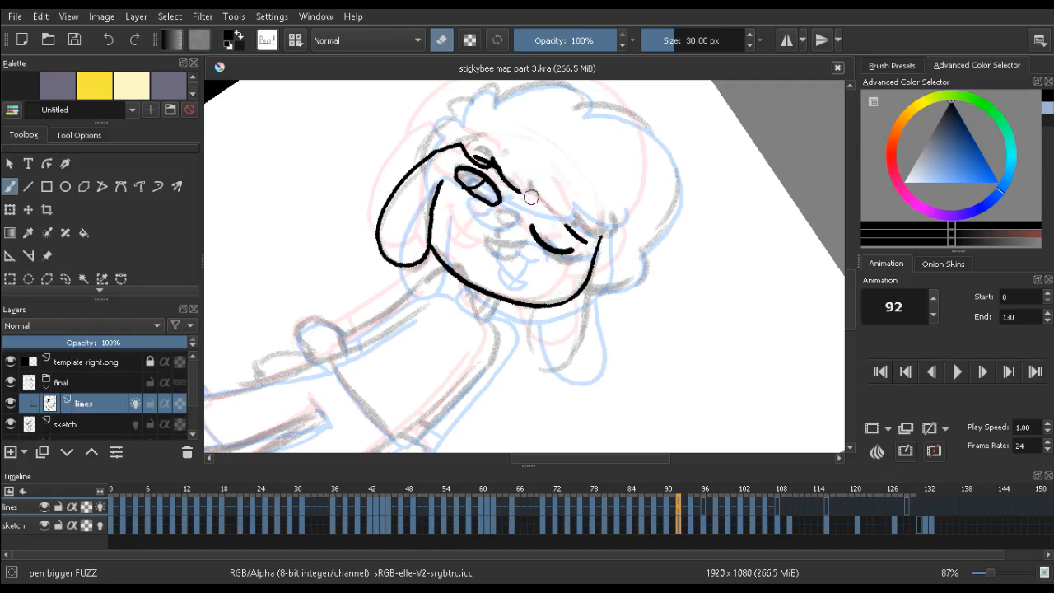
key("e")
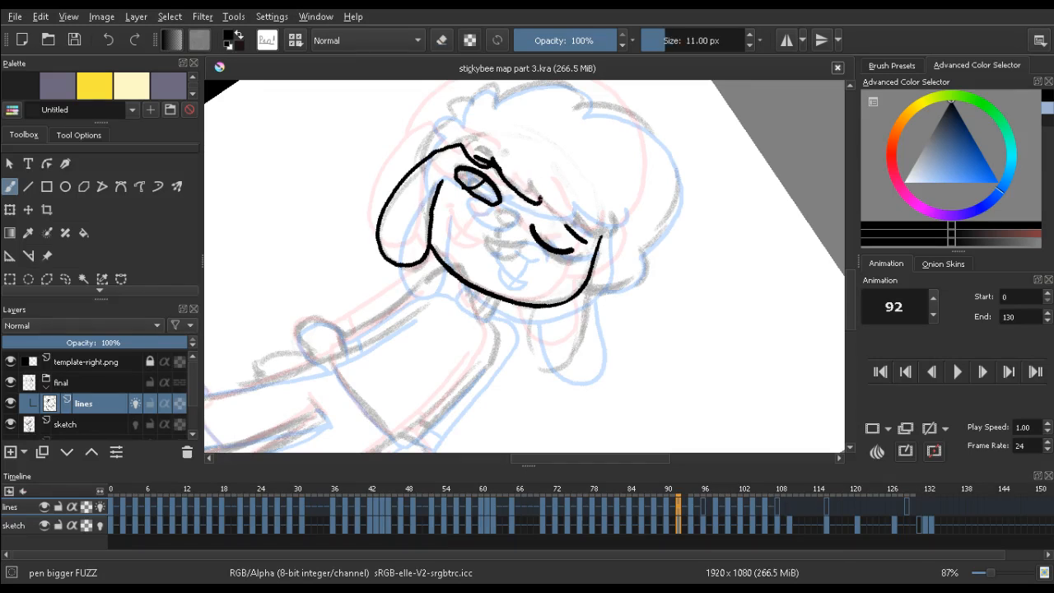
mouse_move(582, 232)
left_mouse_down()
mouse_move(605, 237)
mouse_move(616, 219)
left_mouse_up()
key("Left")
key("Right")
key("Right")
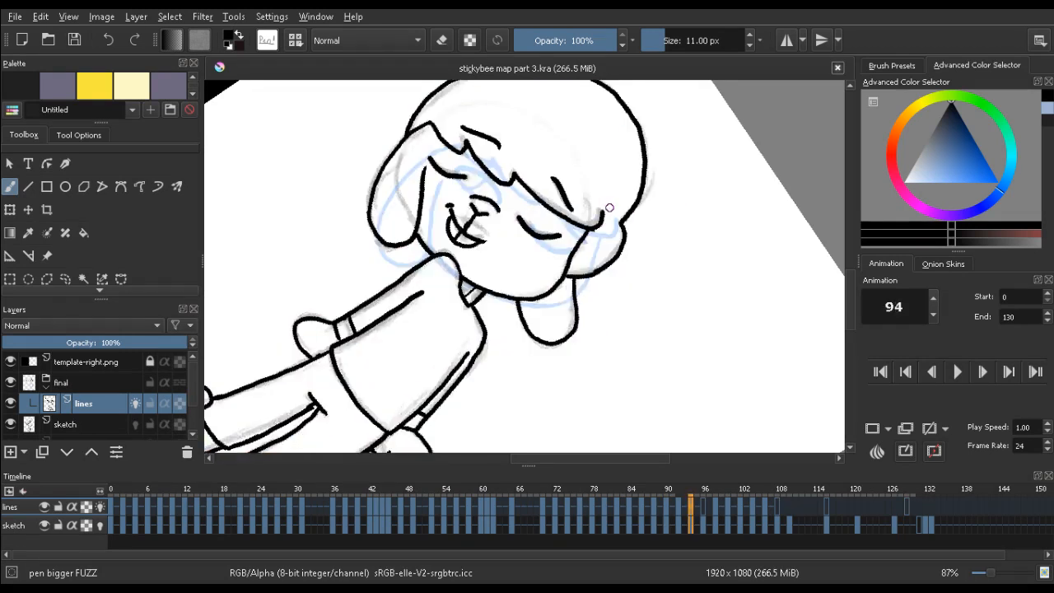
key("Left")
key("Left")
key("Right")
key("Right")
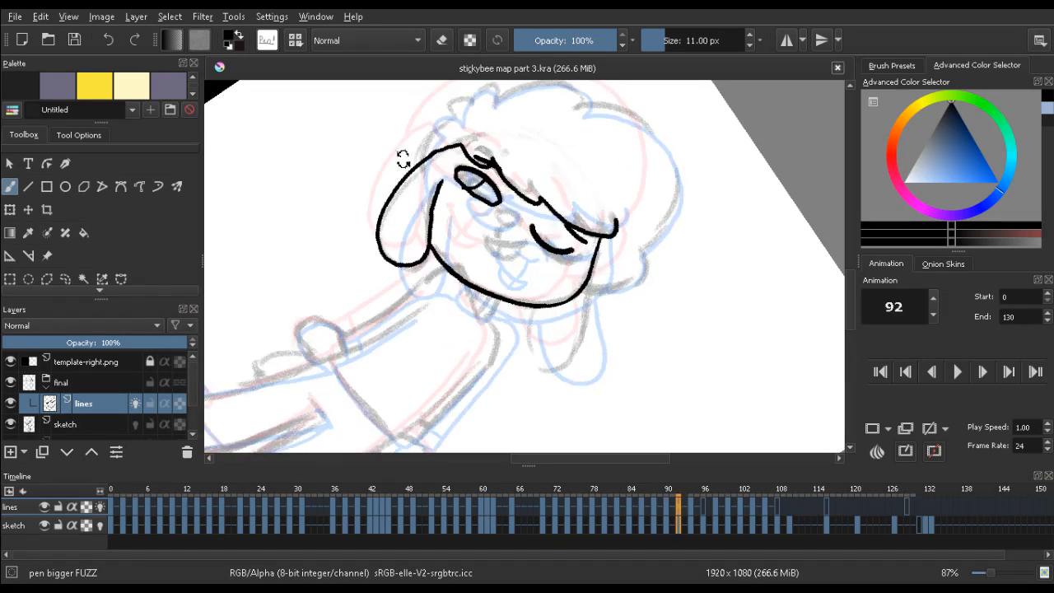
Ink the side hair above the drooping ear with two small rounded tufts and tidy the upper tuft's end
left_click_drag(402, 159, 371, 277)
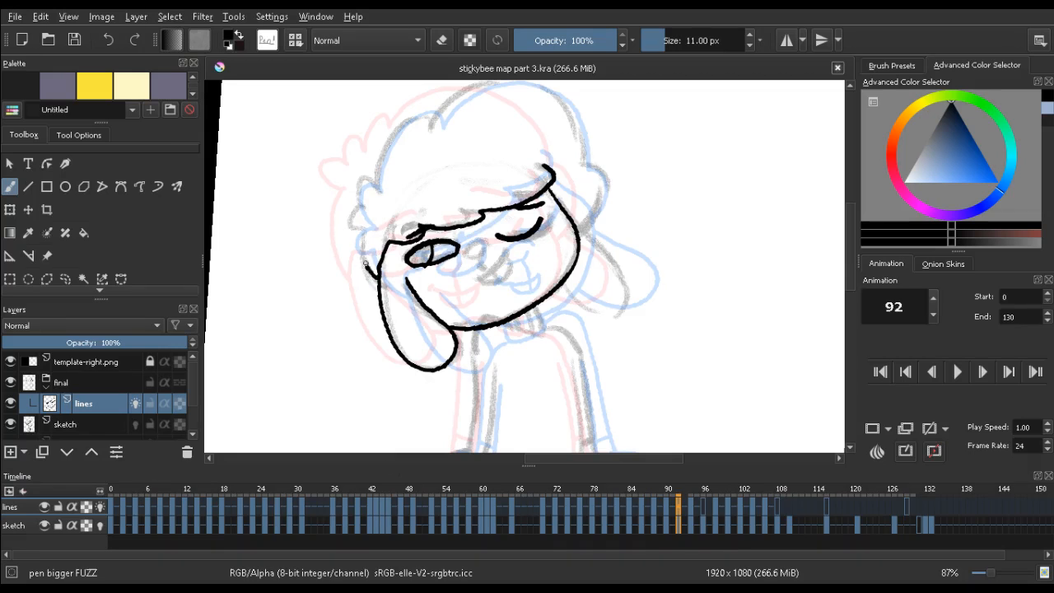
left_click_drag(372, 281, 361, 253)
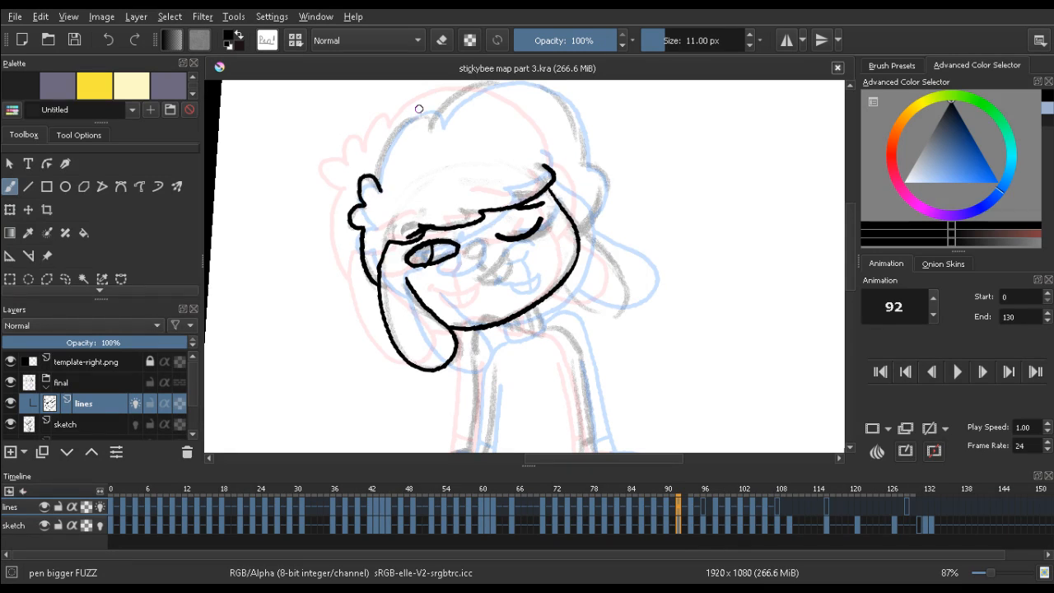
key("Left")
key("Left")
key("Right")
key("Right")
key("e")
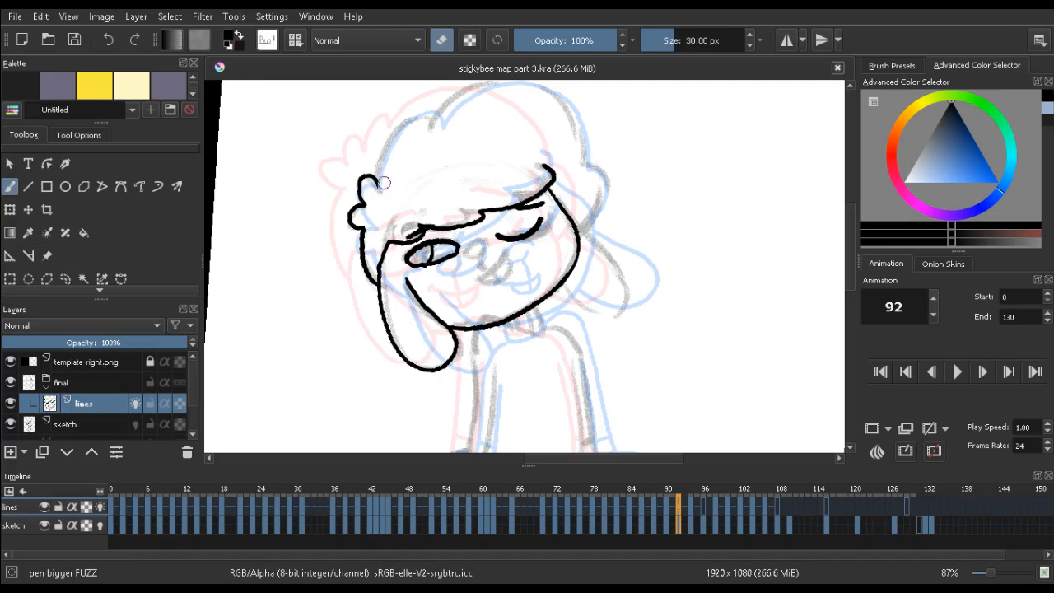
key("e")
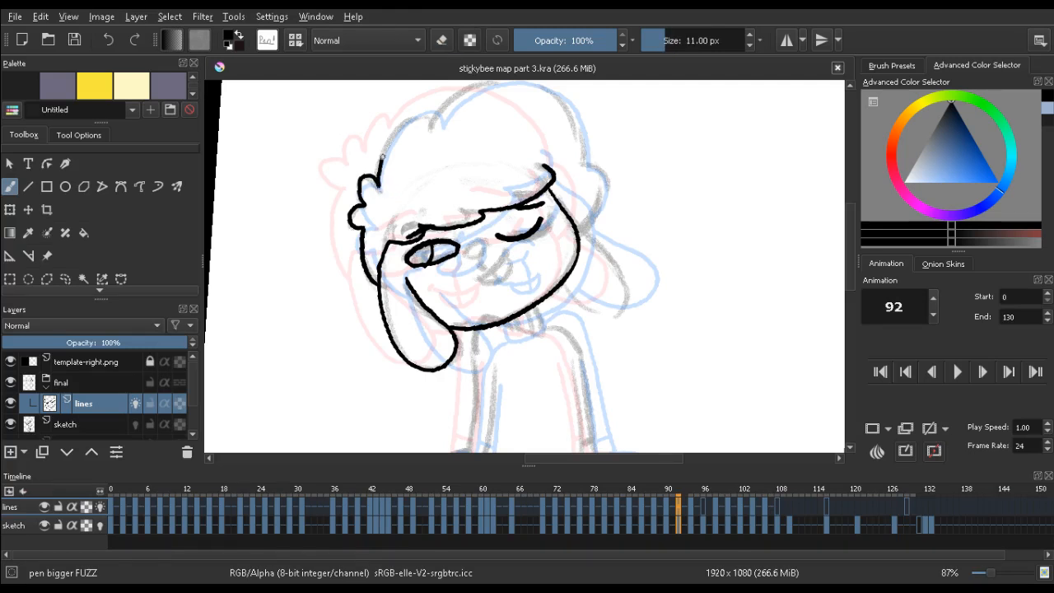
Ink the hair outline from the upper tuft up to the small notch at the crown
left_click_drag(401, 124, 431, 118)
key("e")
key("e")
key("e")
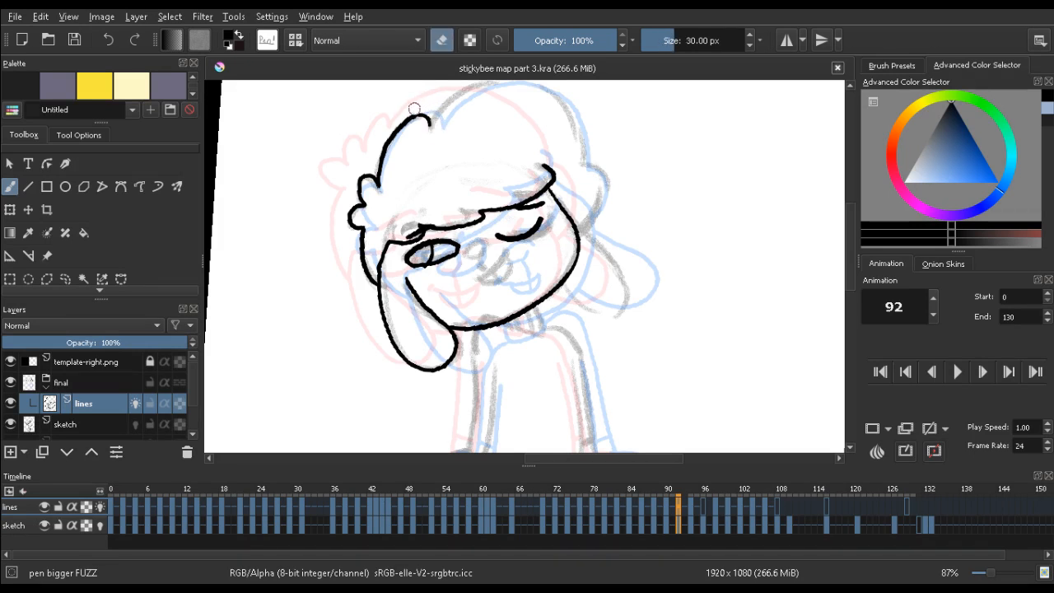
key("e")
Ink the large rounded crown of hair from the notch over the head to the side with the closed eye
mouse_move(476, 180)
left_mouse_down()
mouse_move(461, 220)
mouse_move(469, 245)
left_mouse_up()
left_click_drag(324, 173, 307, 235)
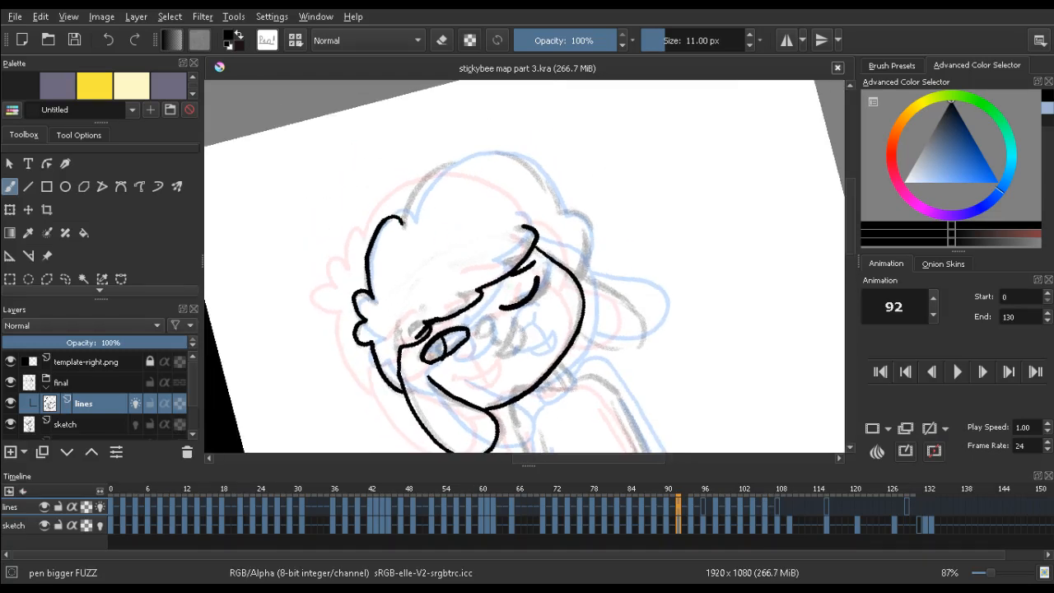
mouse_move(405, 221)
left_mouse_down()
mouse_move(420, 183)
mouse_move(441, 169)
mouse_move(512, 155)
left_mouse_up()
key("ctrl+z")
mouse_move(372, 129)
left_mouse_down()
mouse_move(289, 174)
mouse_move(350, 397)
mouse_move(432, 360)
mouse_move(422, 284)
left_mouse_up()
key("ctrl+z")
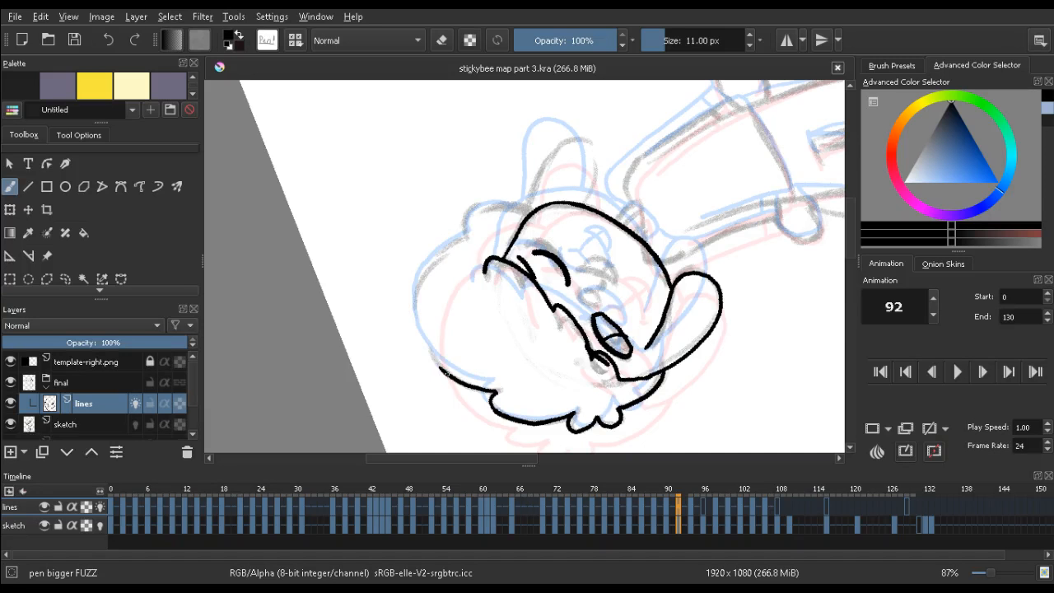
mouse_move(446, 372)
left_mouse_down()
mouse_move(417, 303)
mouse_move(435, 264)
mouse_move(468, 237)
mouse_move(416, 313)
left_mouse_up()
key("e")
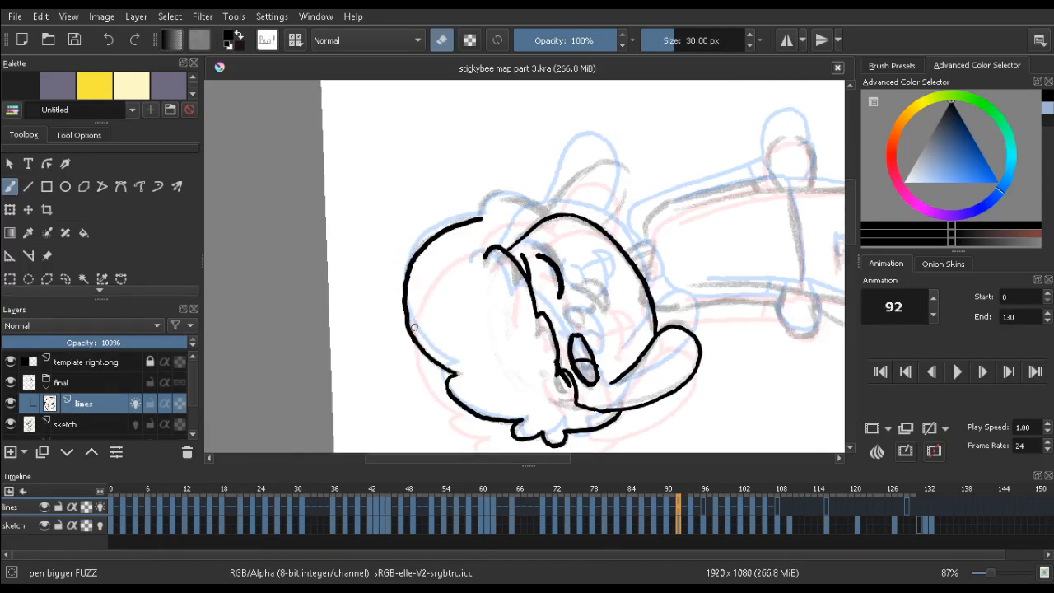
key("e")
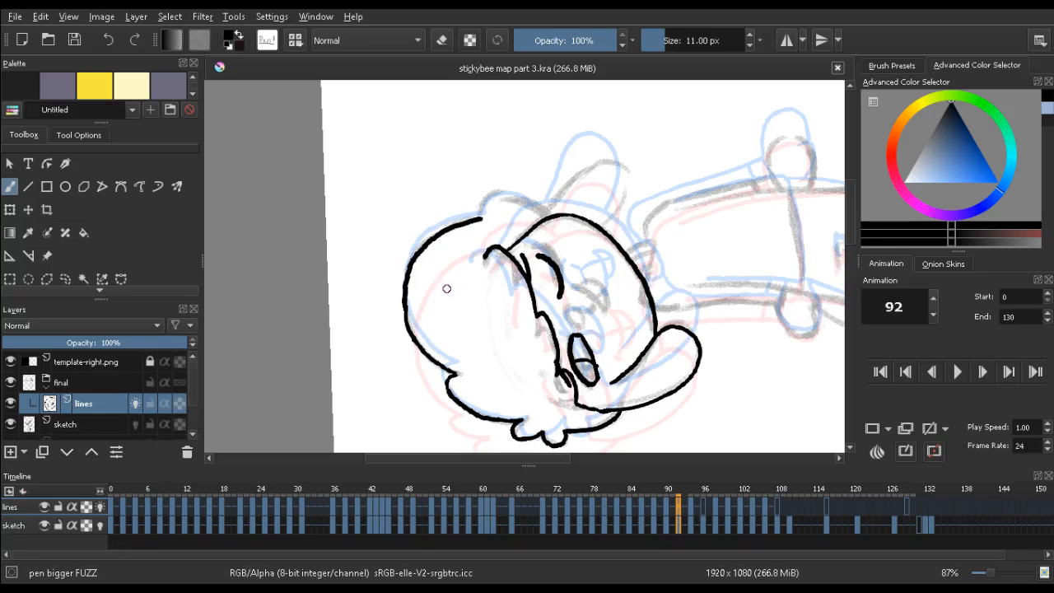
left_click_drag(517, 259, 577, 145)
Compare the hair outline on frame 92 with the inked frames 88 to 94
key("Left")
key("Left")
key("Left")
key("Left")
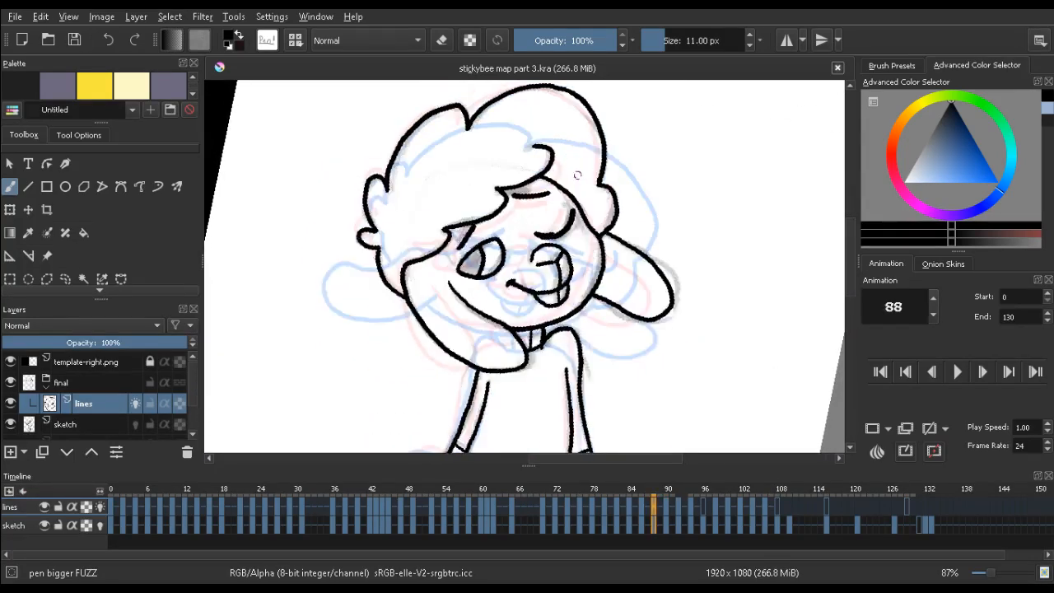
key("Right")
key("Right")
key("Right")
key("Right")
key("Right")
key("Right")
key("Left")
key("Left")
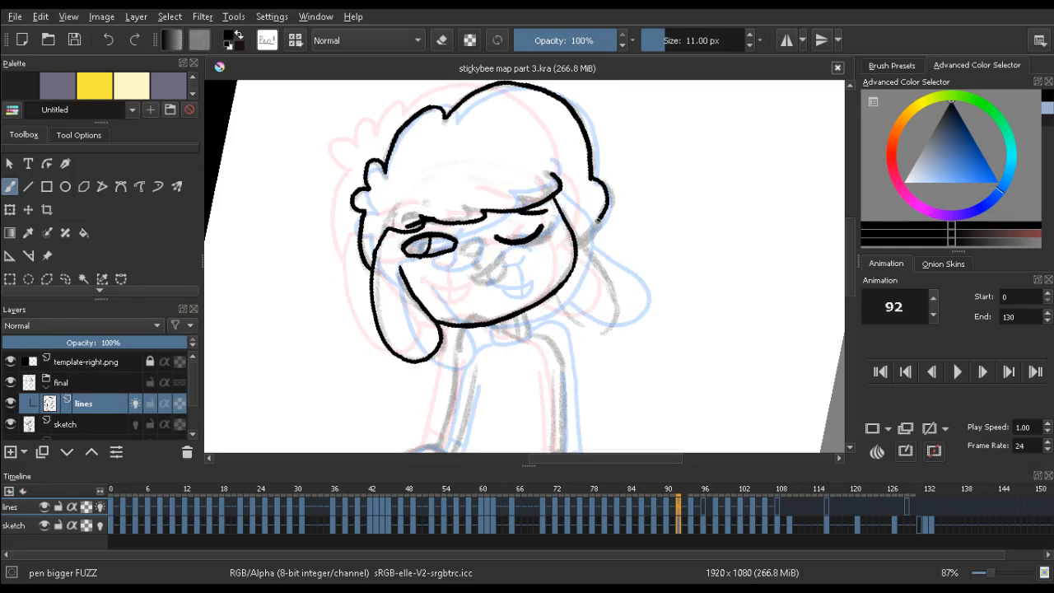
Undo the last side curl strokes and redraw the rounded hair curl down to the cheek beside the closed eye
key("ctrl+z")
key("ctrl+z")
mouse_move(590, 233)
left_mouse_down()
mouse_move(580, 245)
mouse_move(611, 194)
left_mouse_up()
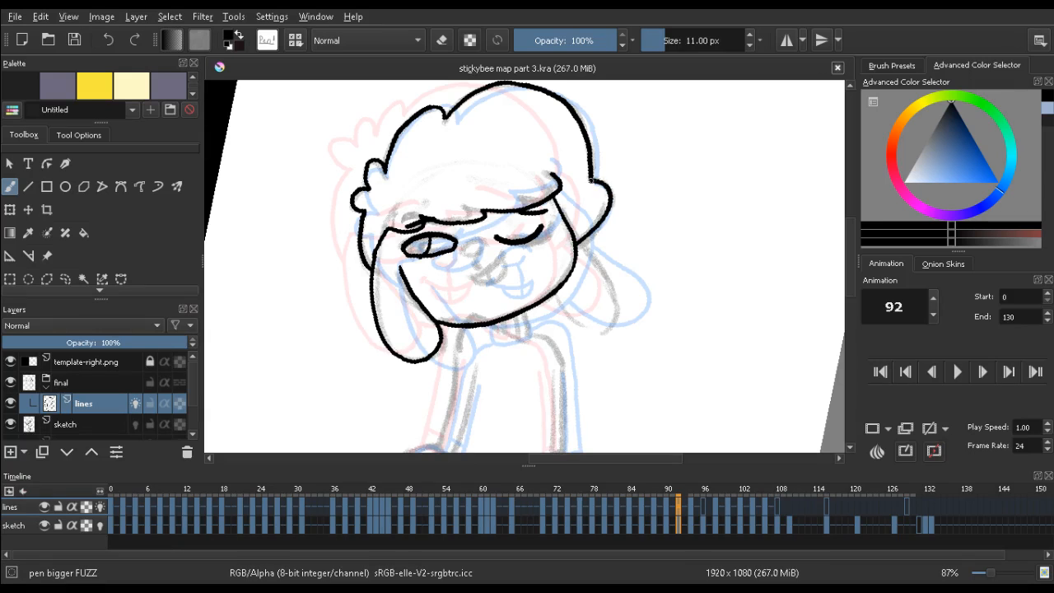
Check the redrawn hair curl on frame 92 against frames 90 and 94
key("Left")
key("Left")
key("Right")
key("Right")
key("Right")
key("Right")
key("Left")
key("Left")
Hide the sketch layer and reset the painting colours to the default black
left_click(9, 425)
left_click(524, 206, "ctrl")
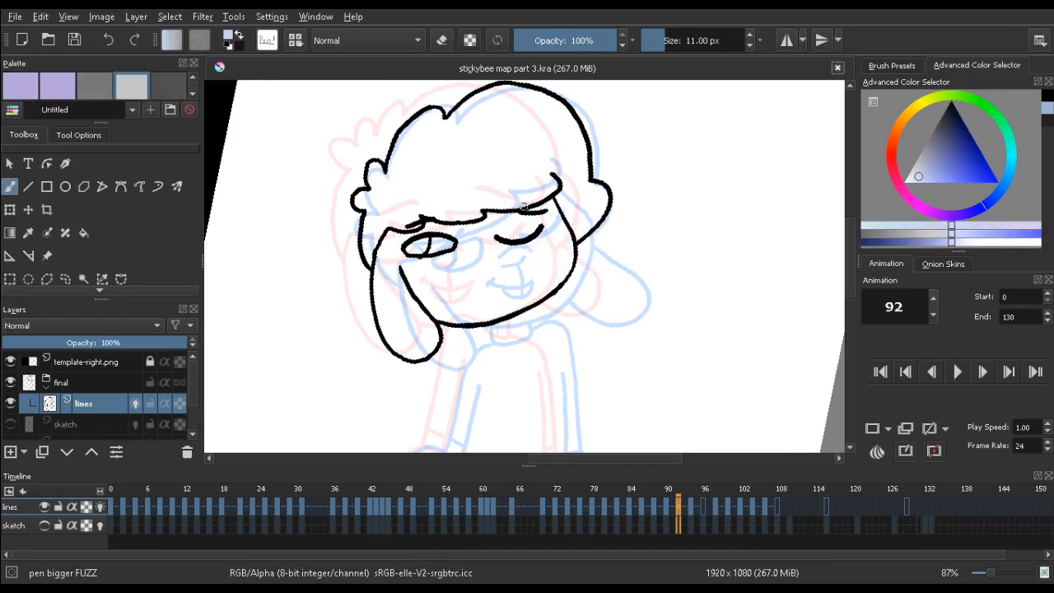
scroll(522, 206, "down", 3)
key("d")
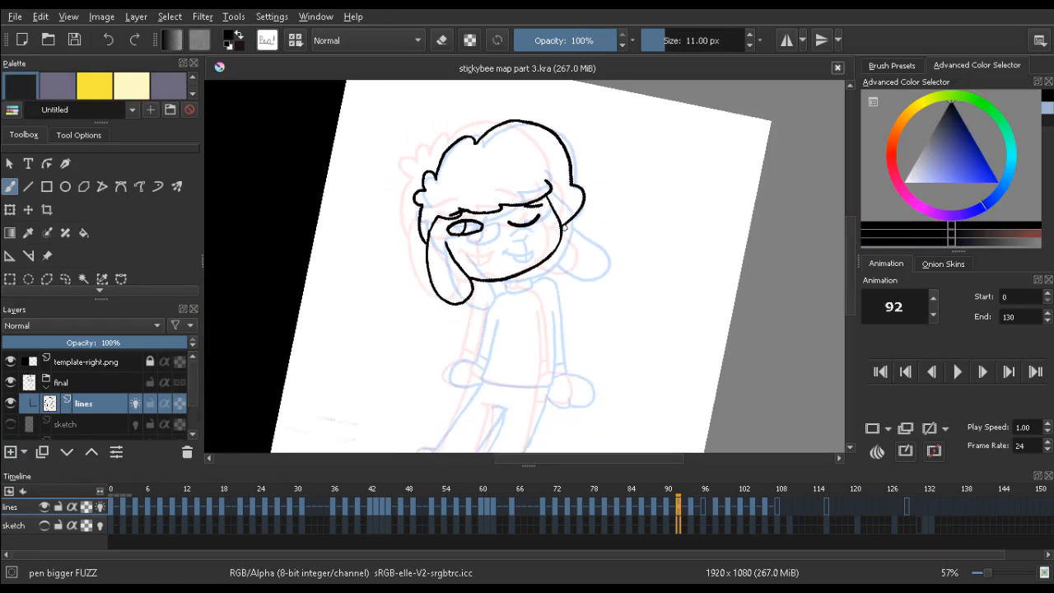
Straighten the canvas, go to frame 0 and turn off onion skins for the lines layer
scroll(477, 239, "down", 1)
key("5")
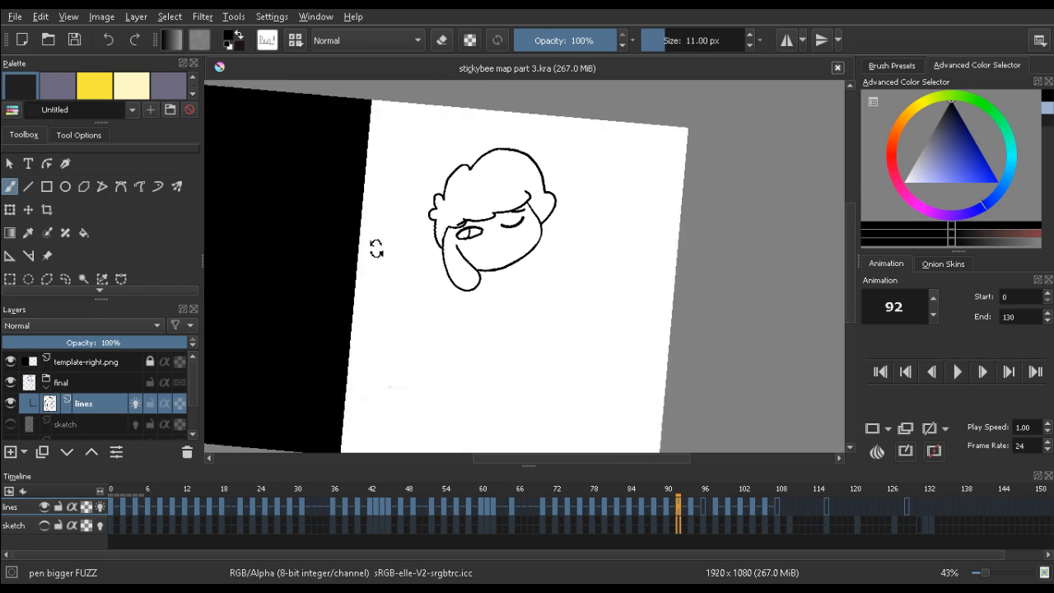
scroll(377, 255, "down", 2)
scroll(375, 272, "down", 2)
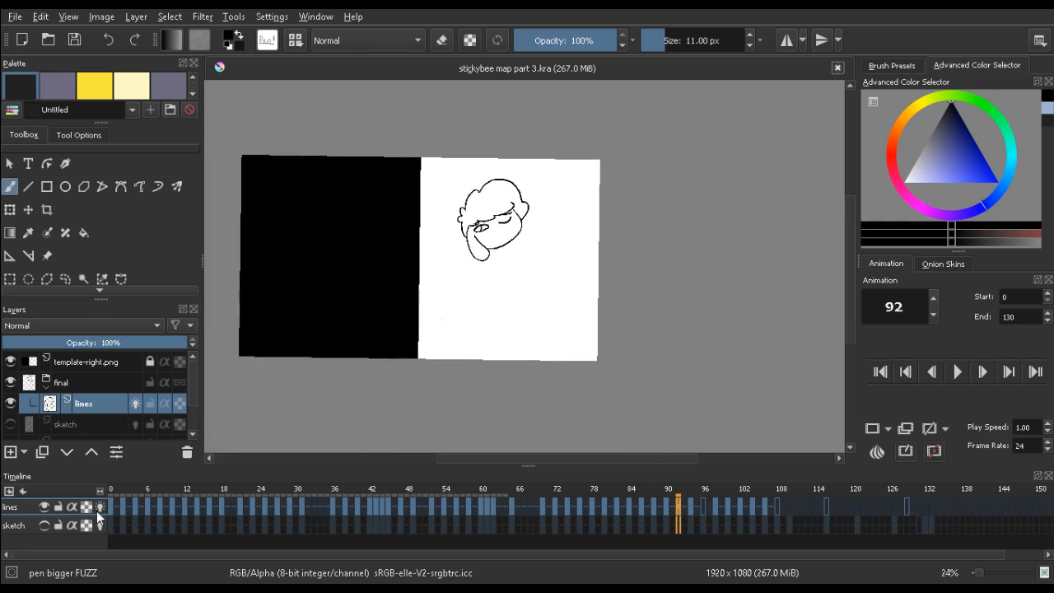
left_click(108, 507)
left_click(100, 507)
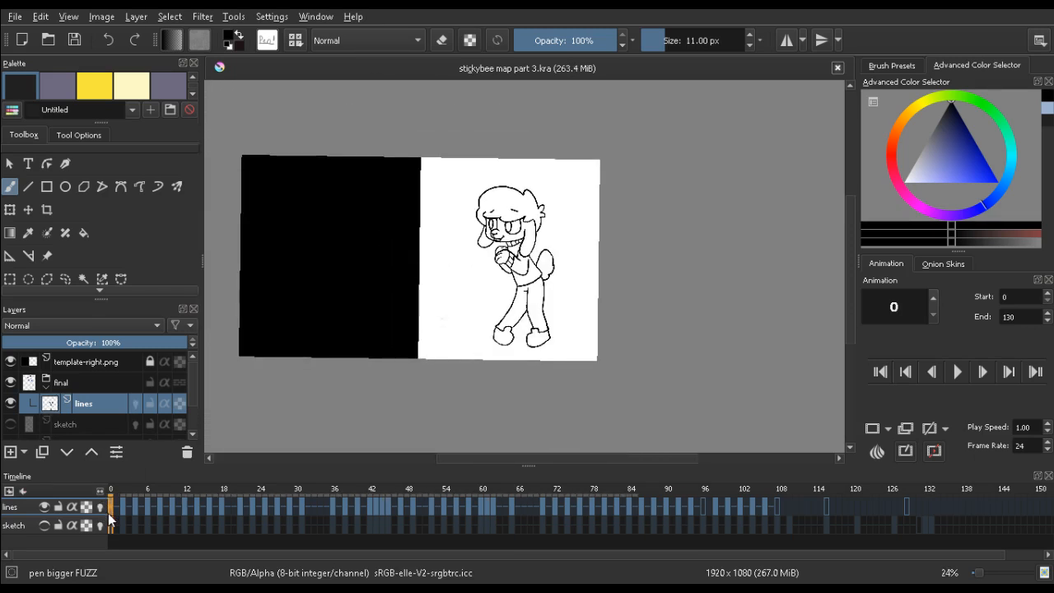
Save the file and play the line animation briefly from frame 0
key("ctrl+s")
key("space")
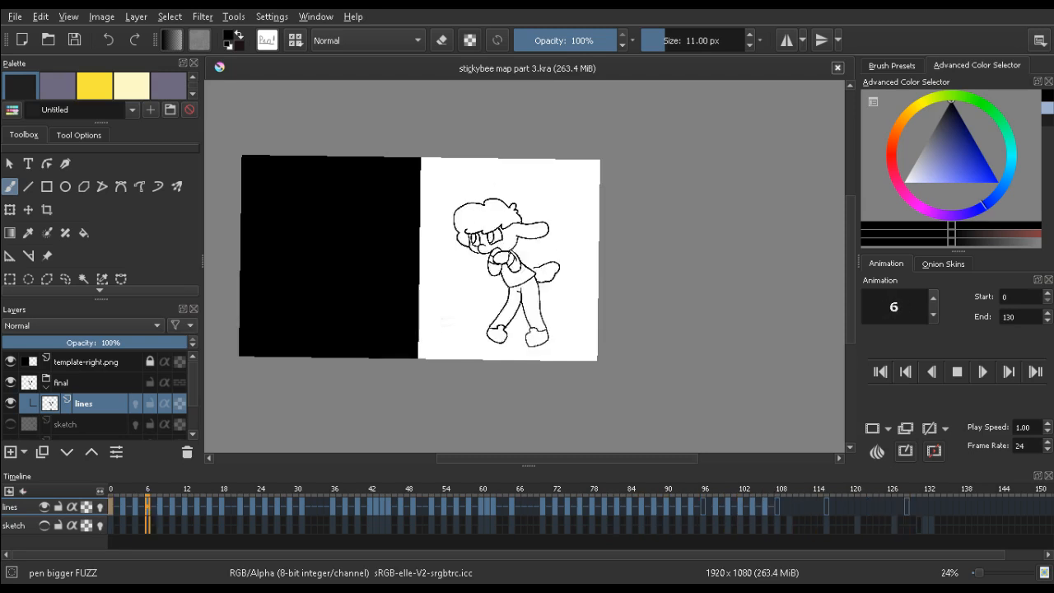
key("space")
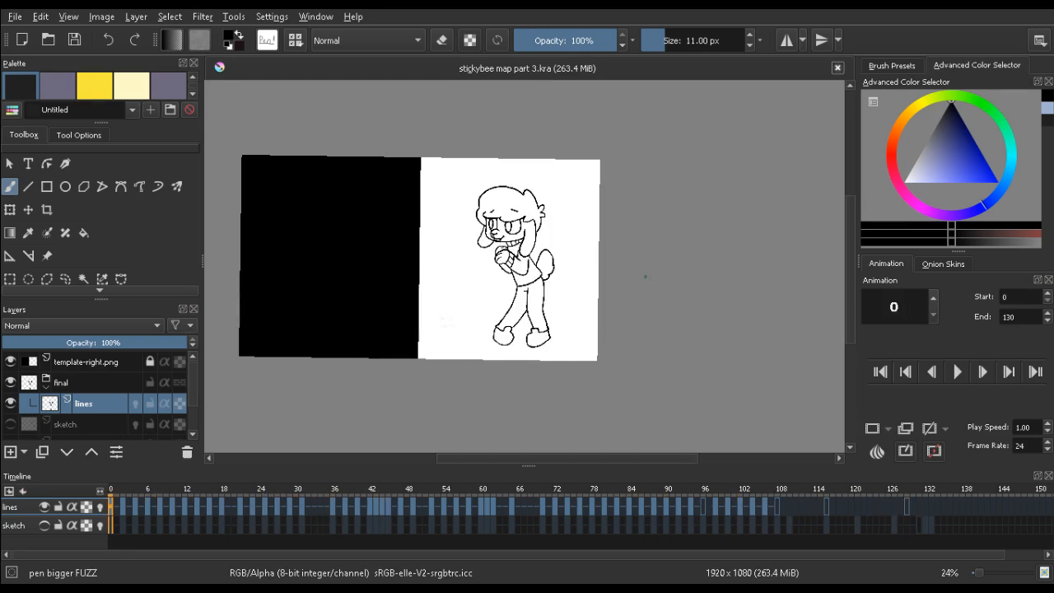
left_click_drag(635, 276, 656, 273)
left_click_drag(590, 228, 668, 220)
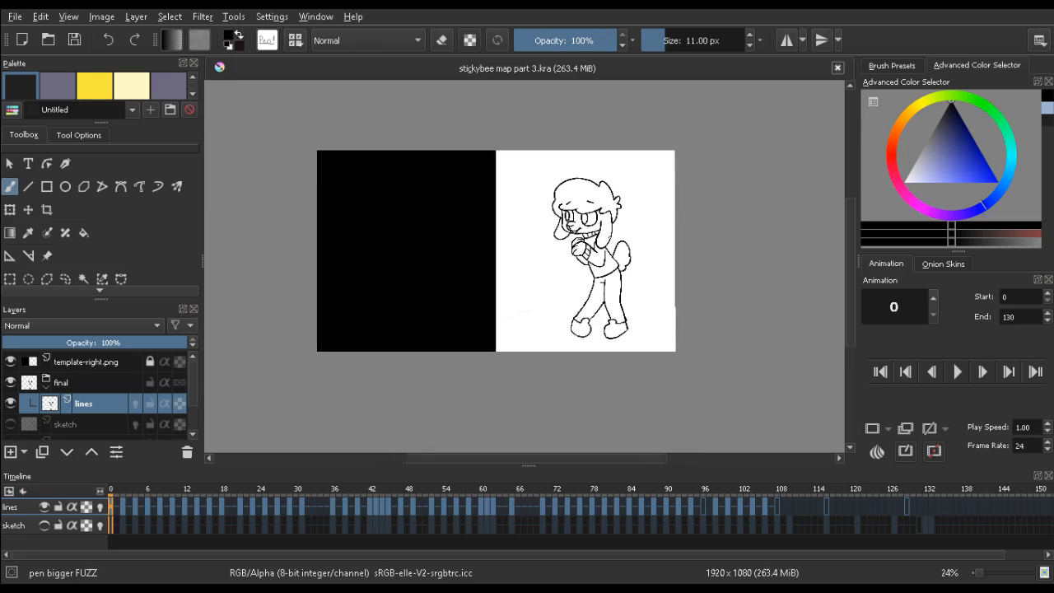
Play the line animation, stop it and scrub to frame 80 to examine the line art
left_click_drag(617, 249, 617, 250)
key("space")
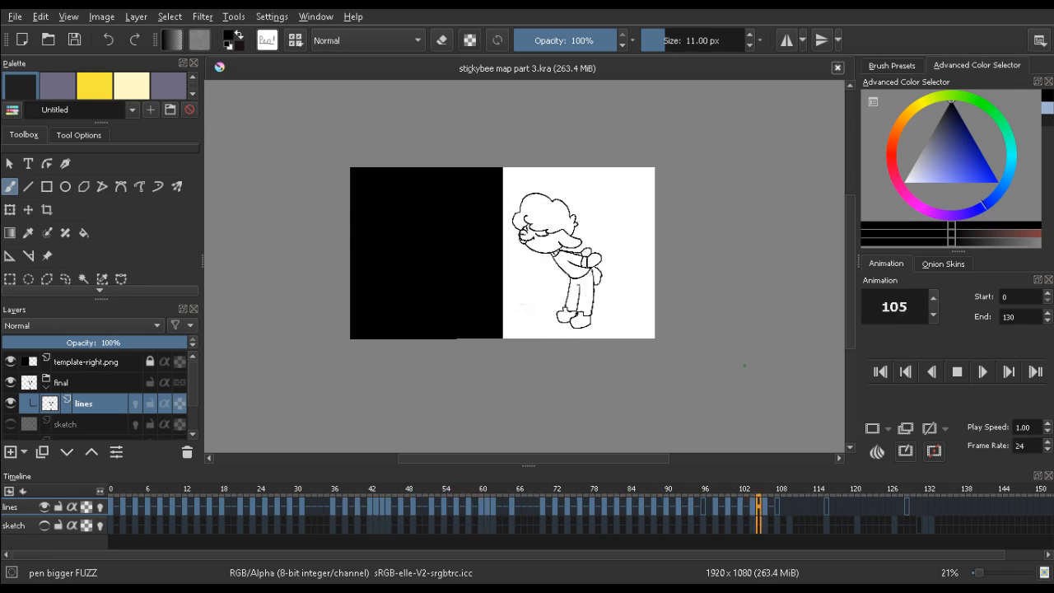
key("space")
left_click_drag(528, 319, 581, 248)
mouse_move(234, 488)
left_mouse_down()
mouse_move(297, 493)
mouse_move(191, 487)
mouse_move(388, 491)
mouse_move(493, 474)
mouse_move(543, 486)
mouse_move(631, 484)
mouse_move(604, 484)
left_mouse_up()
key("ctrl+z")
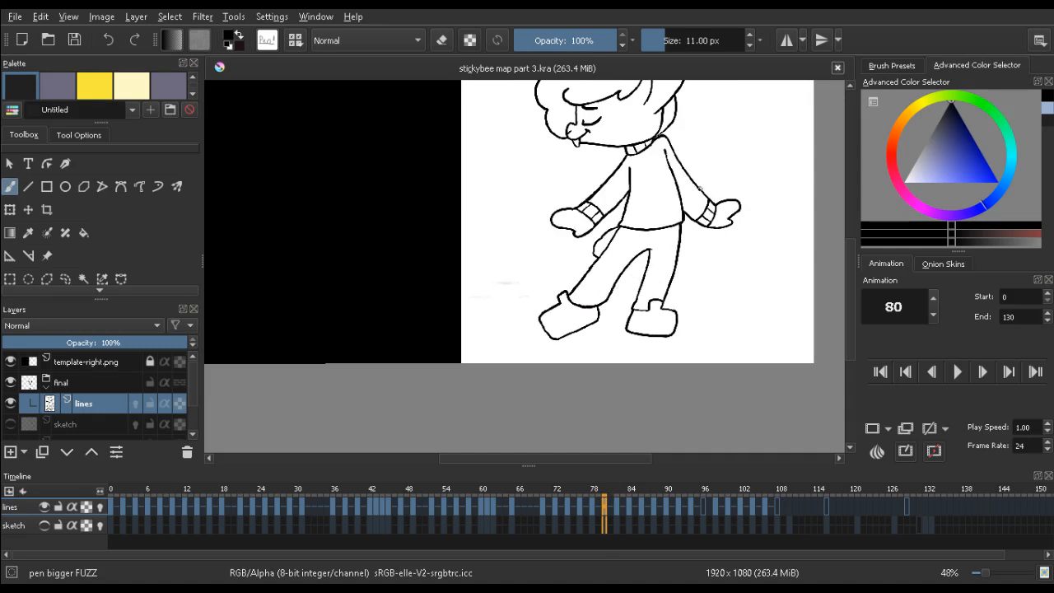
mouse_move(692, 156)
left_mouse_down()
mouse_move(581, 233)
mouse_move(556, 194)
left_mouse_up()
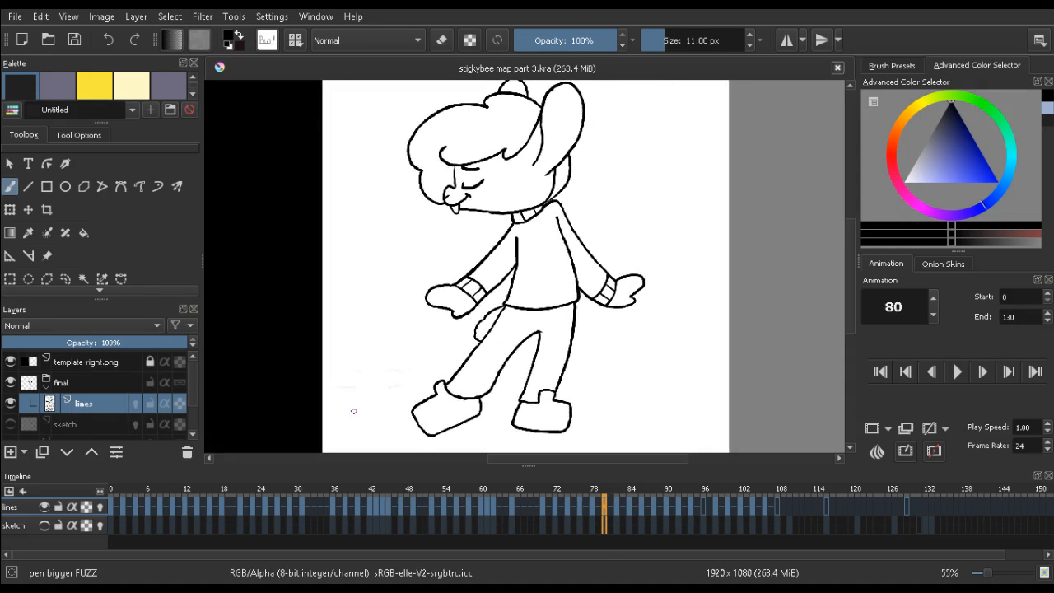
Go to frame 96, show the sketch layer, save the file and turn on onion skins for the lines layer
left_click(706, 504)
left_click(44, 526)
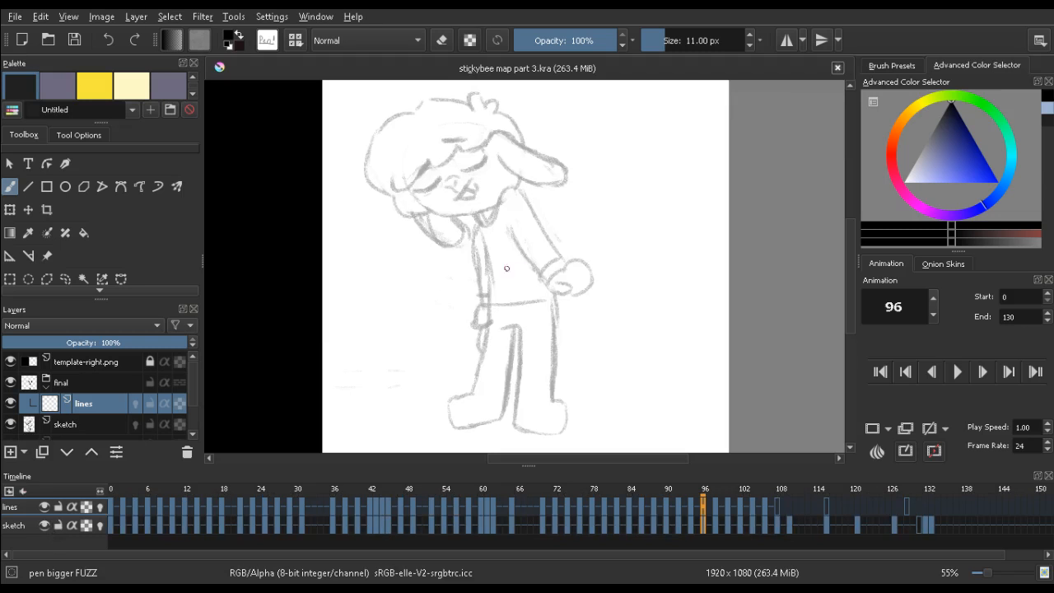
key("ctrl+s")
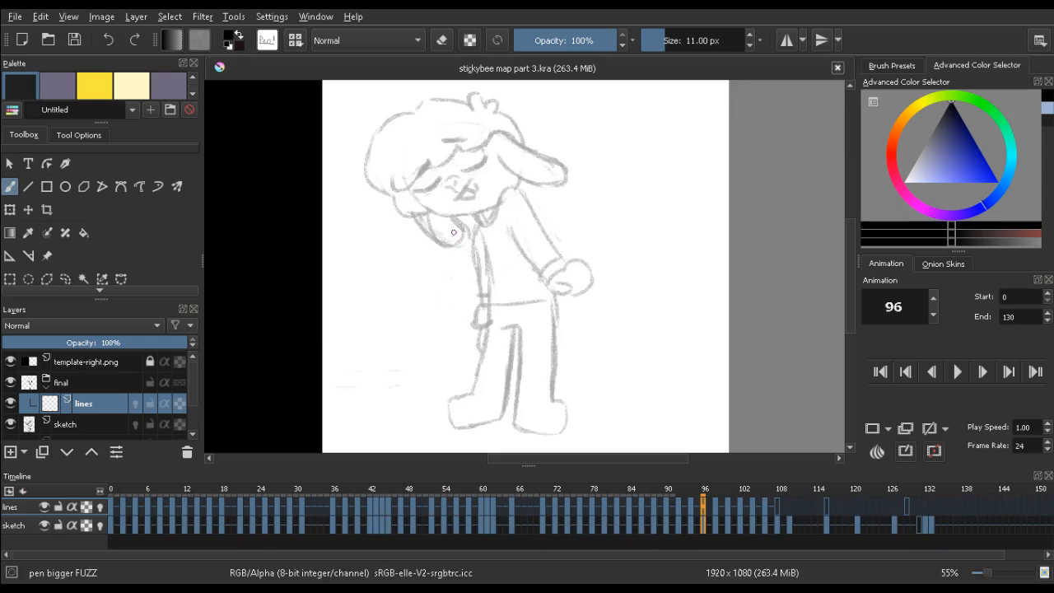
left_click_drag(425, 183, 454, 165)
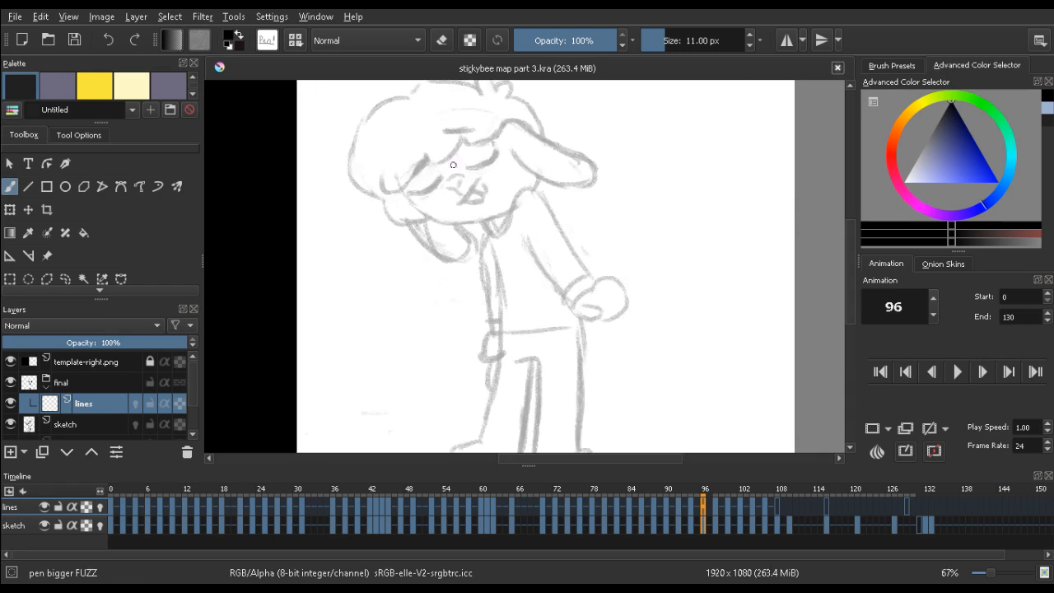
left_click(101, 507)
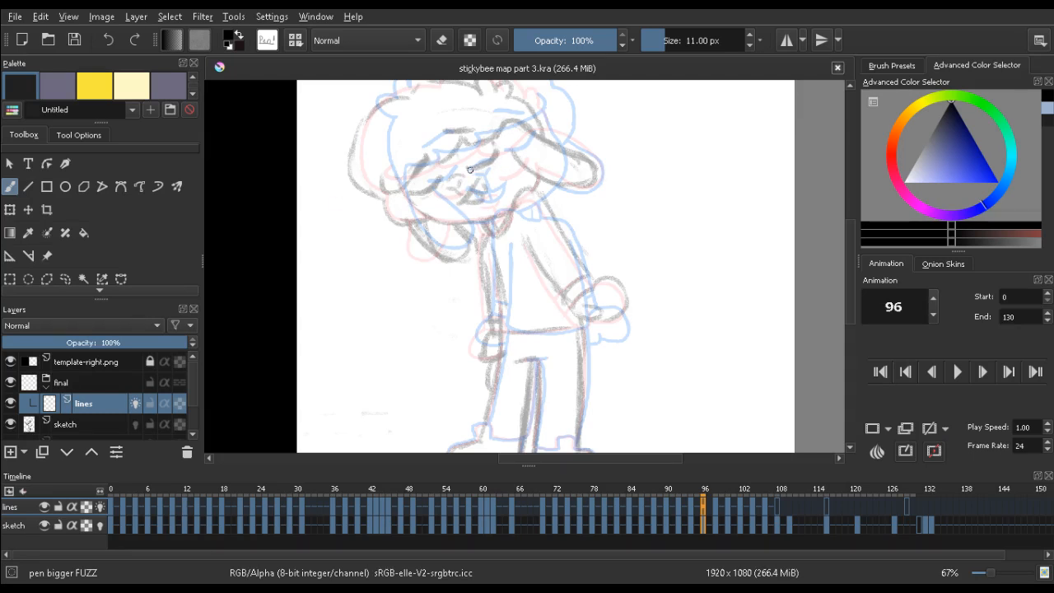
scroll(428, 169, "up", 2)
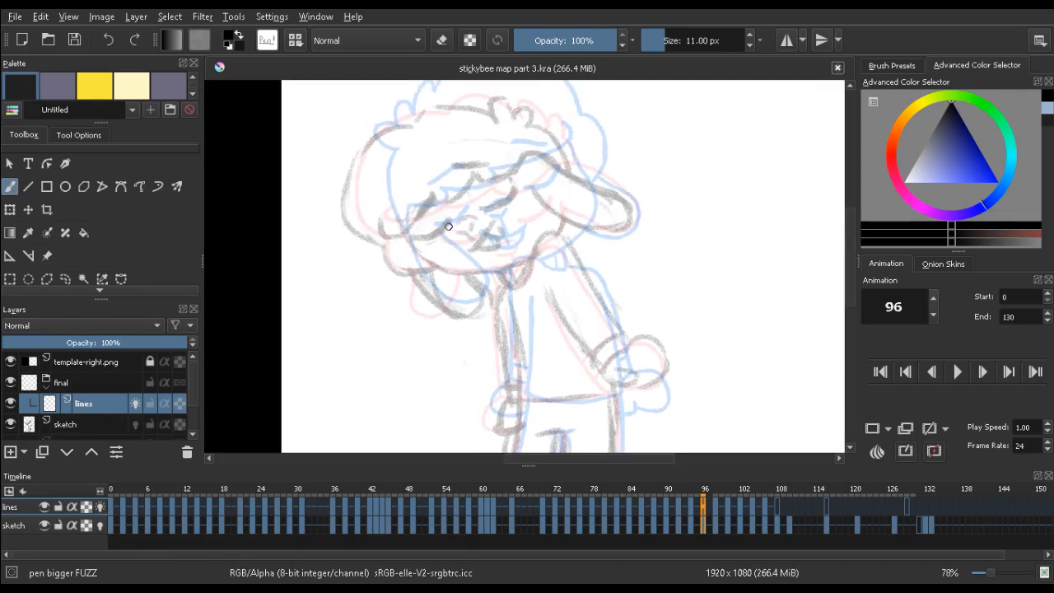
Ink the closed eyes, nose, jaw line and toothy smile over the sketch on frame 96
mouse_move(451, 218)
left_mouse_down()
mouse_move(431, 240)
mouse_move(412, 239)
left_mouse_up()
key("ctrl+z")
key("ctrl+z")
key("ctrl+z")
mouse_move(481, 209)
left_mouse_down()
mouse_move(517, 196)
mouse_move(498, 205)
left_mouse_up()
key("ctrl+z")
key("ctrl+z")
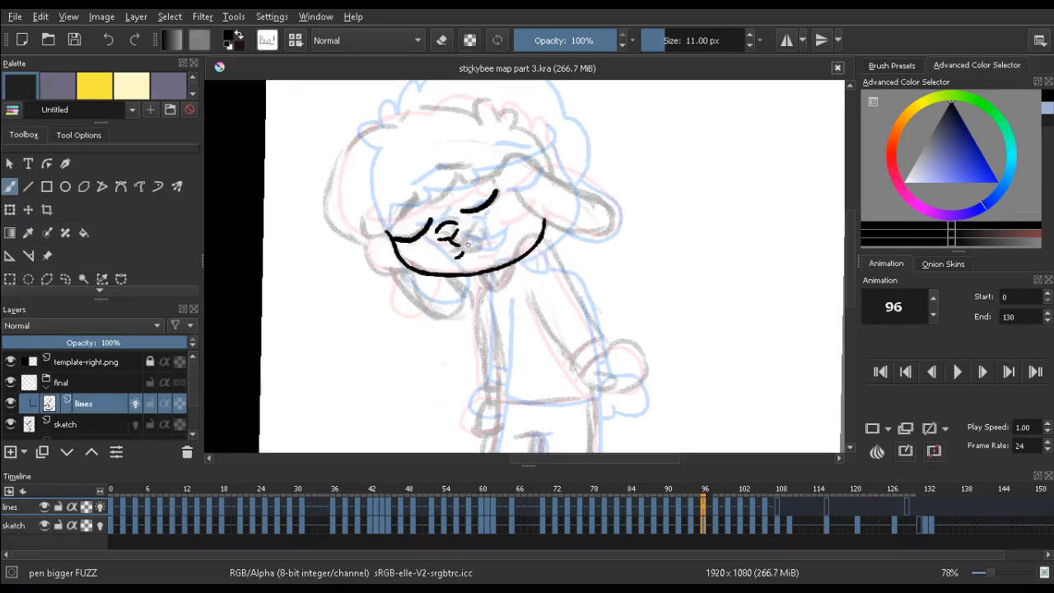
left_click_drag(459, 255, 473, 228)
key("ctrl+z")
Trim the jaw line's end and ink the outline of the right-hand ear on frame 96
left_click_drag(446, 200, 446, 138)
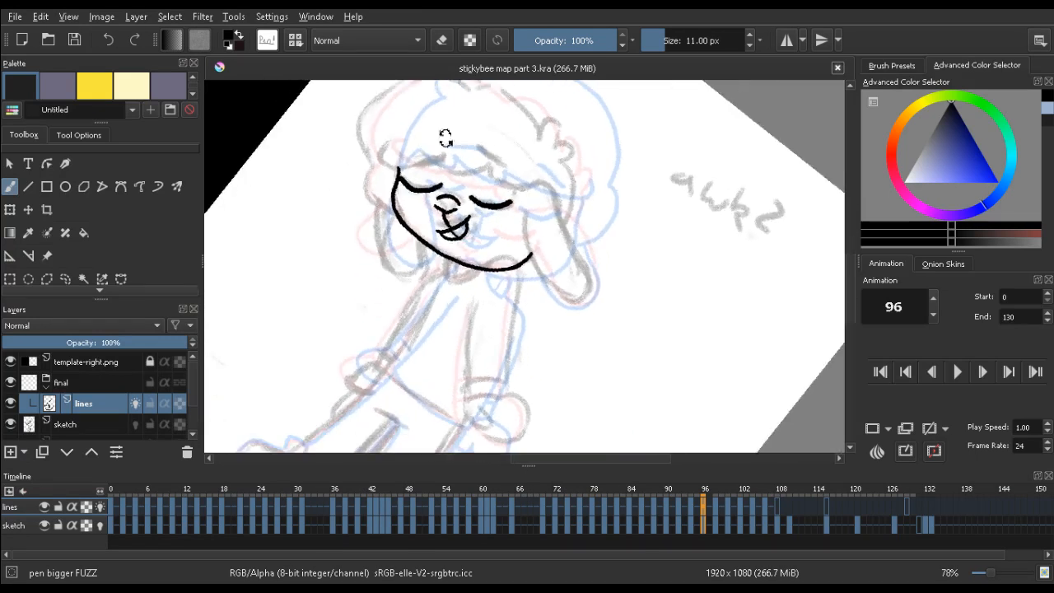
key("e")
left_click(535, 250)
key("e")
mouse_move(522, 221)
left_mouse_down()
mouse_move(538, 282)
mouse_move(572, 300)
left_mouse_up()
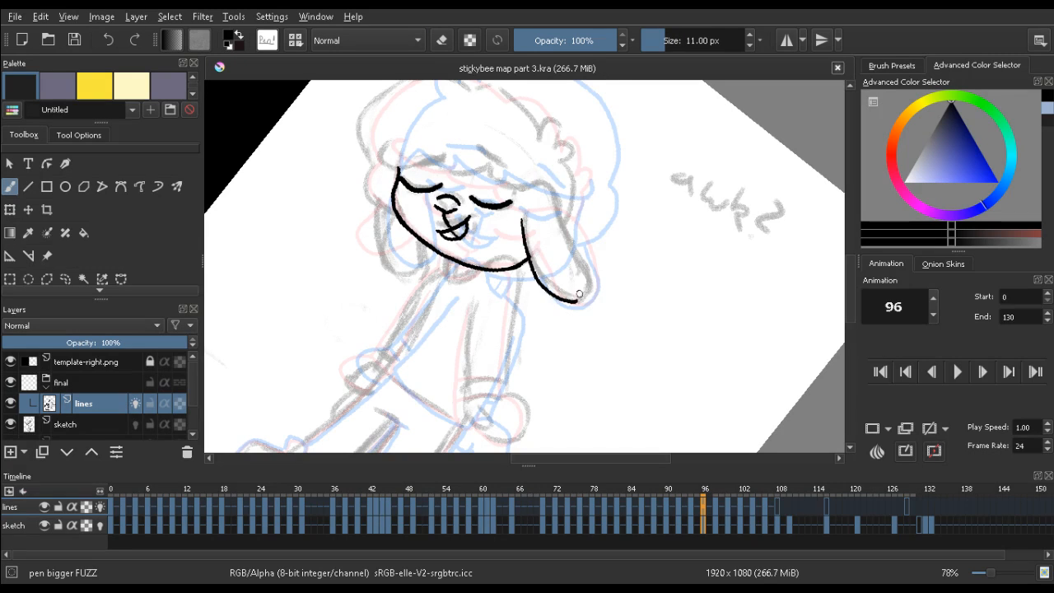
key("ctrl+z")
mouse_move(527, 218)
left_mouse_down()
mouse_move(535, 262)
mouse_move(558, 293)
mouse_move(591, 285)
mouse_move(580, 251)
mouse_move(593, 260)
mouse_move(565, 214)
left_mouse_up()
key("e")
key("e")
key("ctrl+z")
left_click_drag(586, 265, 558, 204)
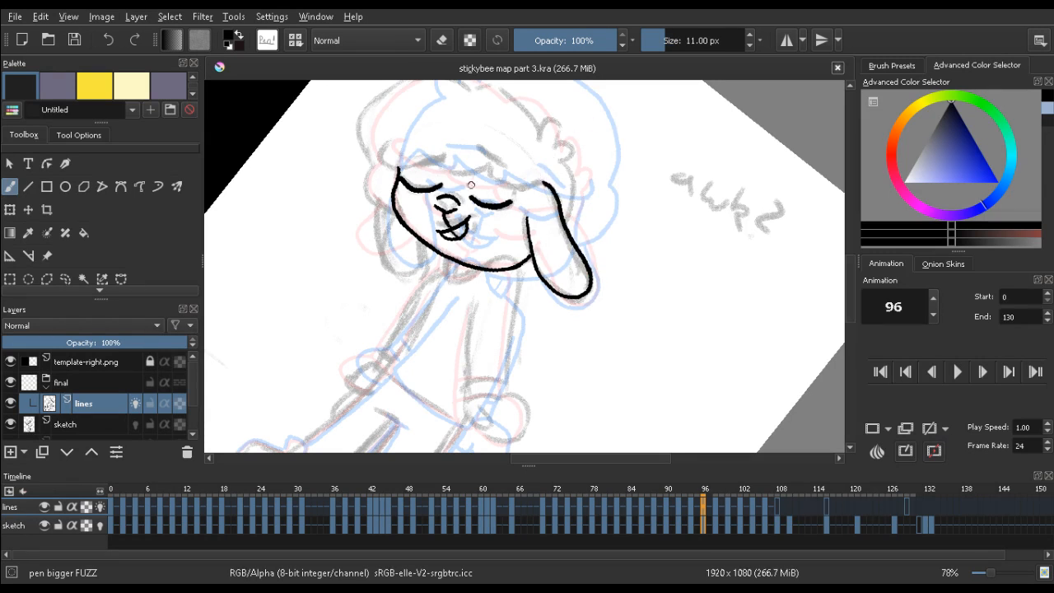
Ink the scalloped fringe from the right-hand ear across the forehead on frame 96, and straighten the canvas
mouse_move(415, 175)
left_mouse_down()
mouse_move(268, 221)
mouse_move(466, 202)
left_mouse_up()
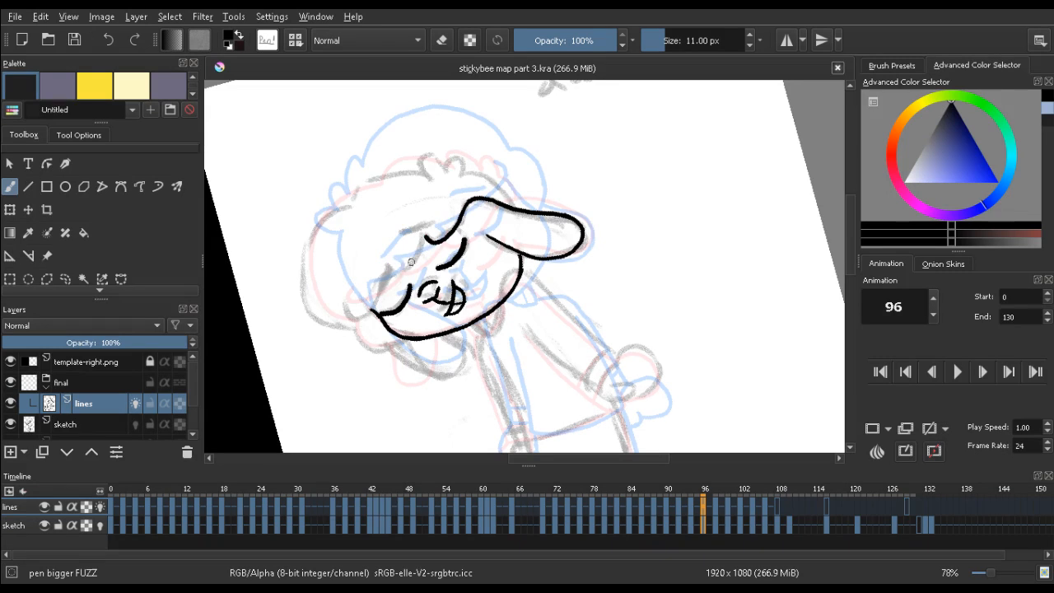
mouse_move(425, 235)
left_mouse_down()
mouse_move(407, 269)
mouse_move(388, 268)
left_mouse_up()
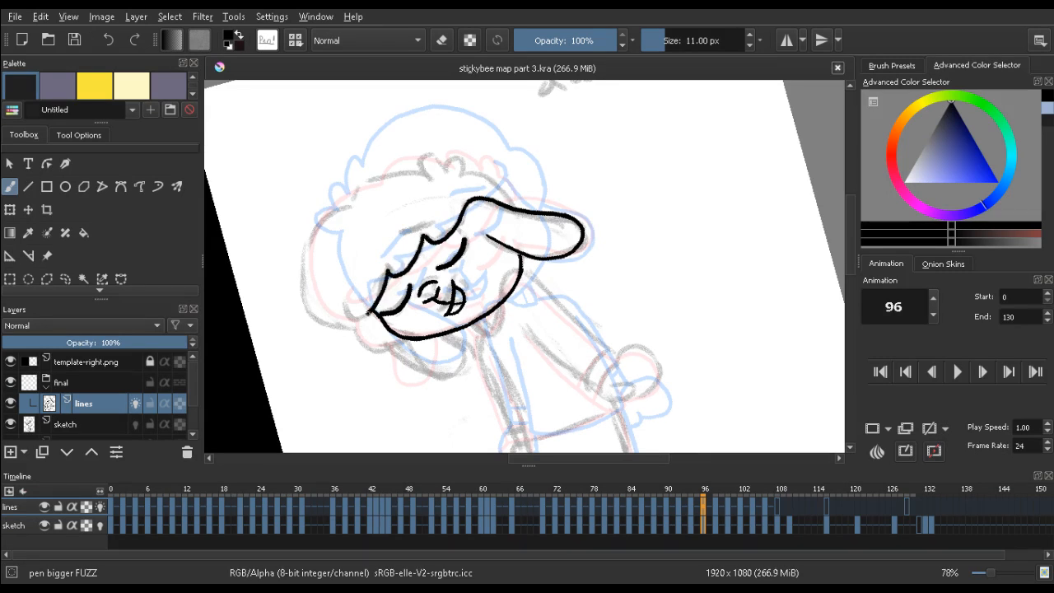
mouse_move(368, 312)
left_mouse_down()
mouse_move(355, 321)
mouse_move(347, 307)
left_mouse_up()
key("5")
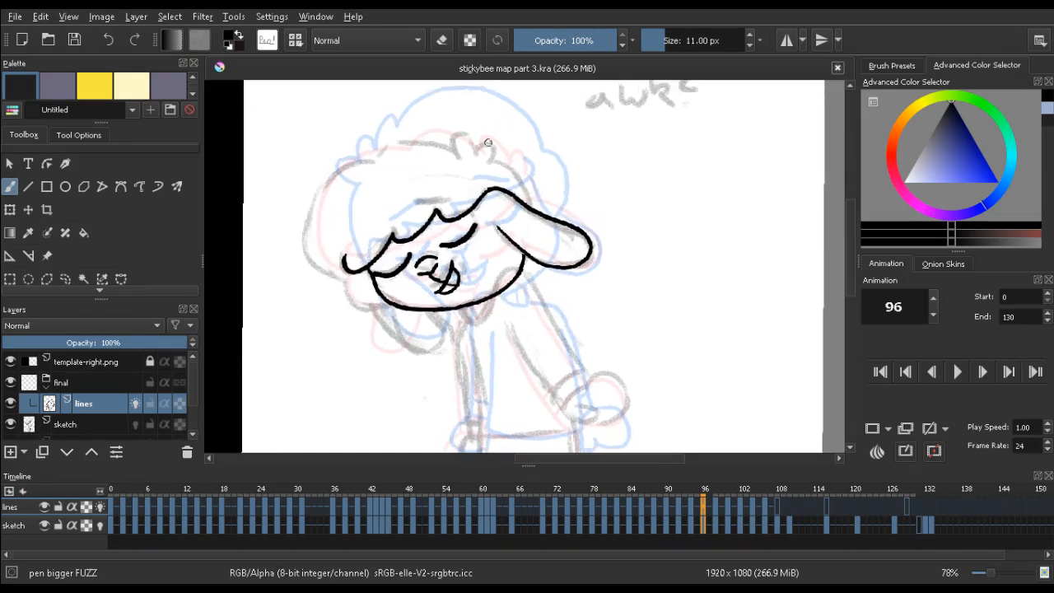
Ink the tuft on the crown, the outer hair outline and the curl below it on frame 96
mouse_move(455, 156)
left_mouse_down()
mouse_move(464, 130)
mouse_move(475, 152)
mouse_move(455, 151)
mouse_move(455, 134)
mouse_move(471, 152)
mouse_move(491, 145)
mouse_move(491, 160)
mouse_move(524, 201)
left_mouse_up()
key("ctrl+z")
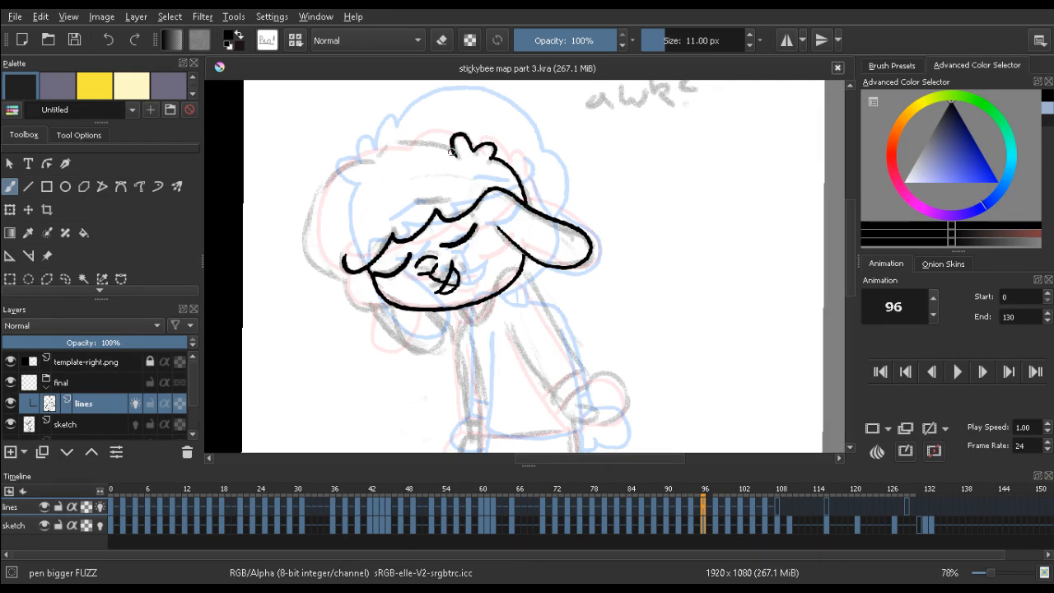
mouse_move(452, 151)
left_mouse_down()
mouse_move(397, 141)
mouse_move(327, 183)
mouse_move(304, 220)
mouse_move(310, 260)
left_mouse_up()
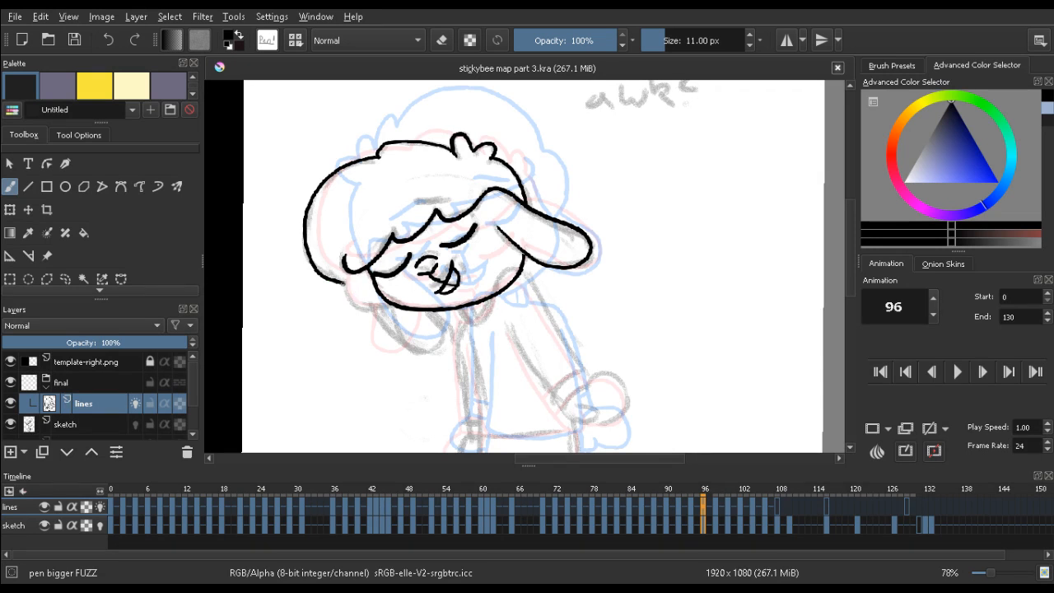
key("ctrl+z")
Compare the inked head and hair on frame 96 with frames 94, 98 and 100
key("Left")
key("Left")
key("Right")
key("Right")
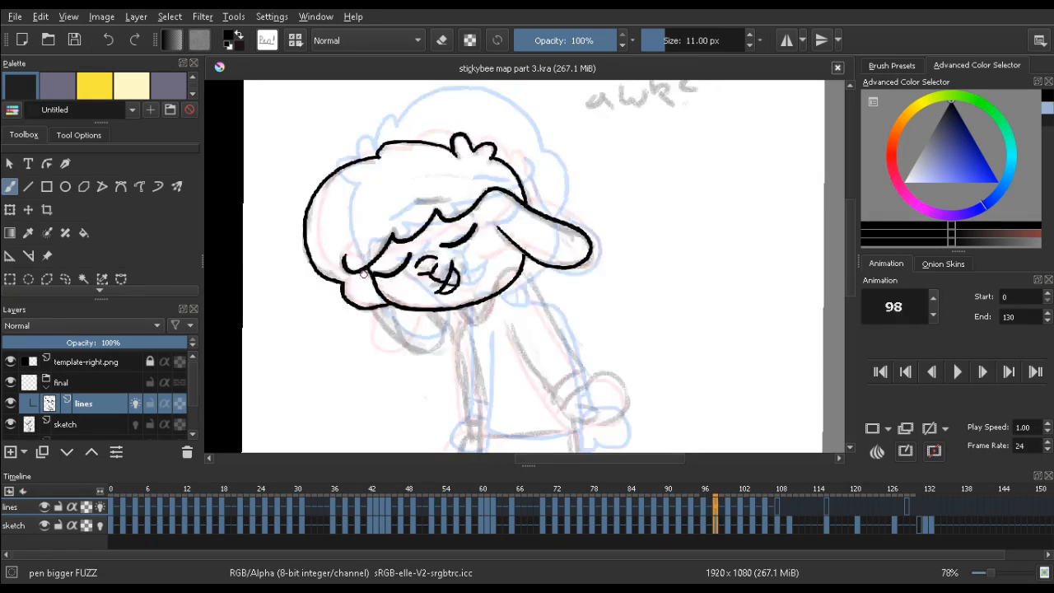
key("Right")
key("Right")
key("Left")
key("Left")
key("Right")
key("Right")
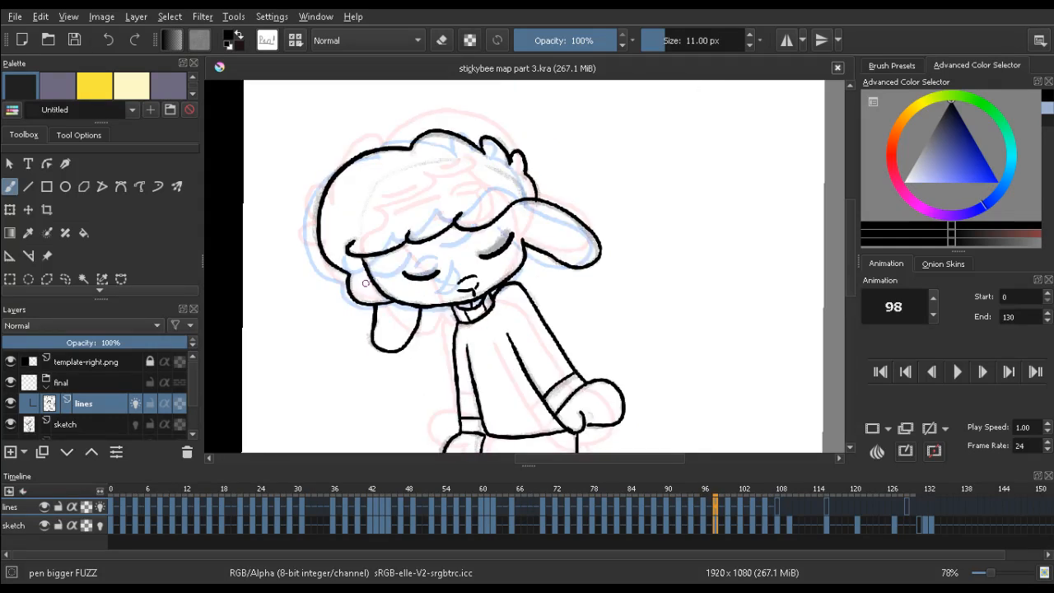
key("Right")
key("Right")
key("Left")
key("Left")
key("Left")
key("Left")
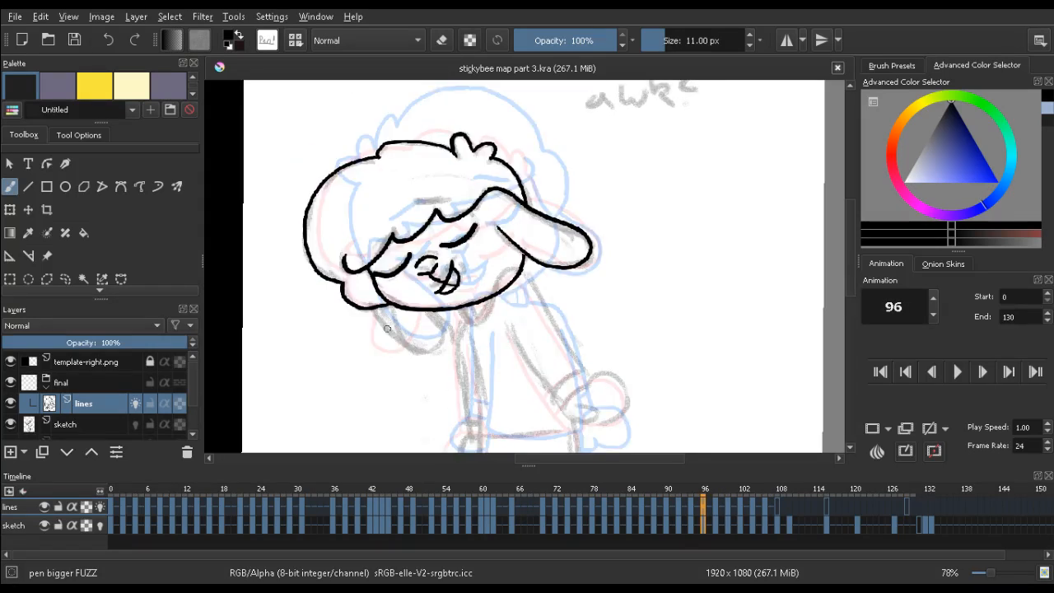
Ink the left-hand ear and both eyebrows on frame 96, using frame 94 as reference
left_click_drag(372, 309, 413, 352)
left_click_drag(289, 278, 299, 180)
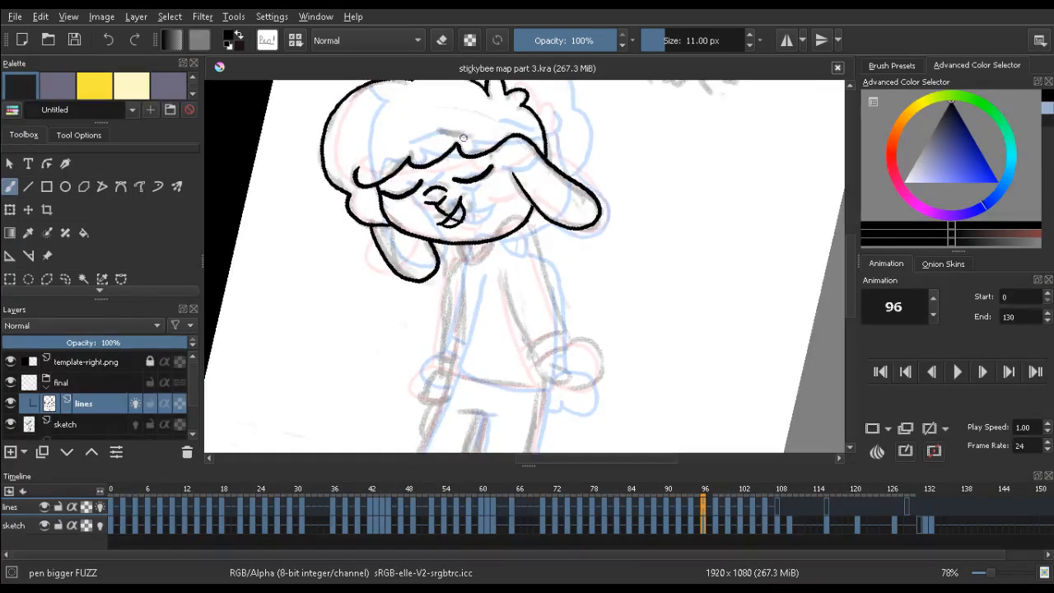
left_click_drag(474, 135, 439, 133)
key("Left")
key("Left")
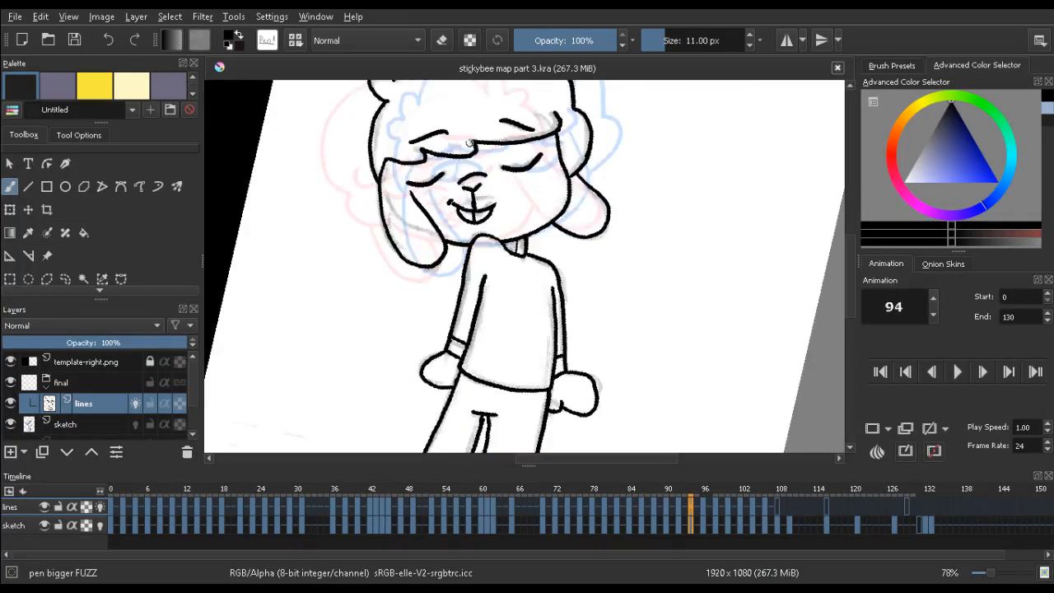
key("Right")
key("Right")
left_click_drag(377, 175, 401, 151)
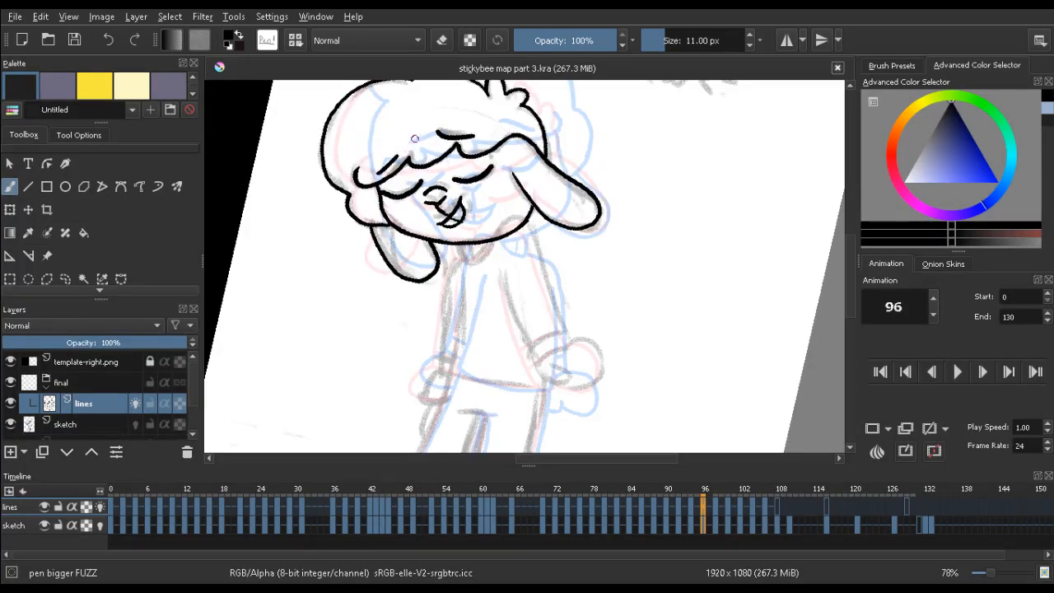
Ink the left-hand eyebrow on frame 98 and compare the expression with frames 96, 100 and 102
key("Right")
key("Right")
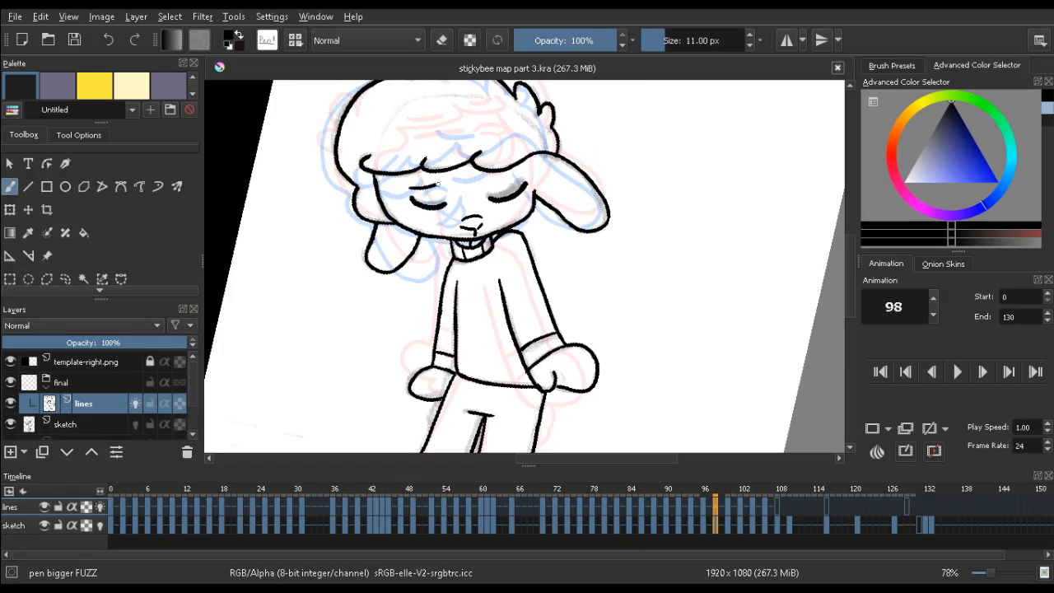
key("Right")
key("Right")
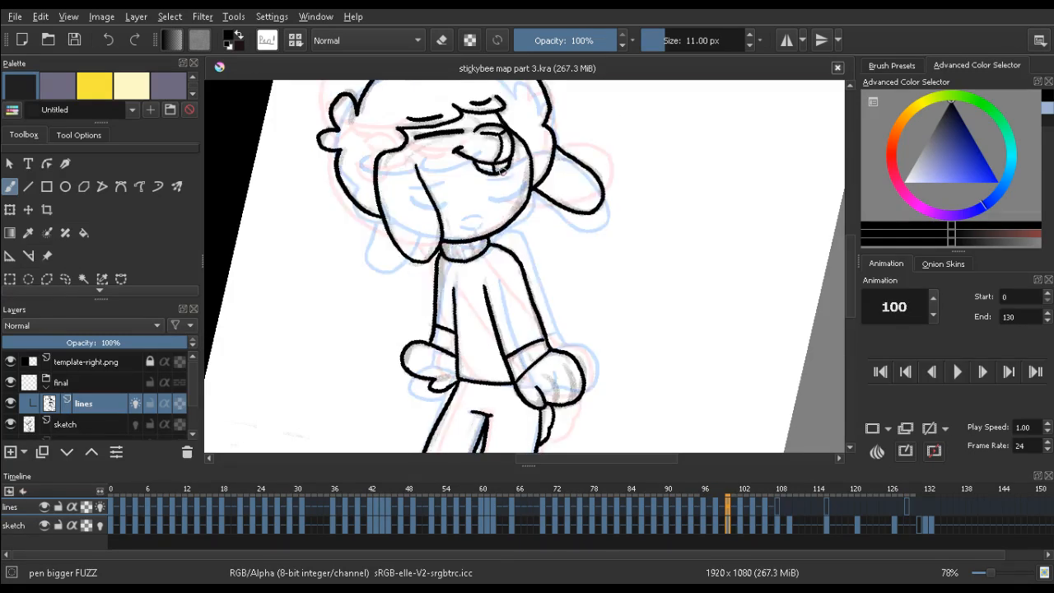
key("Right")
key("Right")
key("Left")
key("Left")
key("Left")
key("Left")
key("Left")
key("Left")
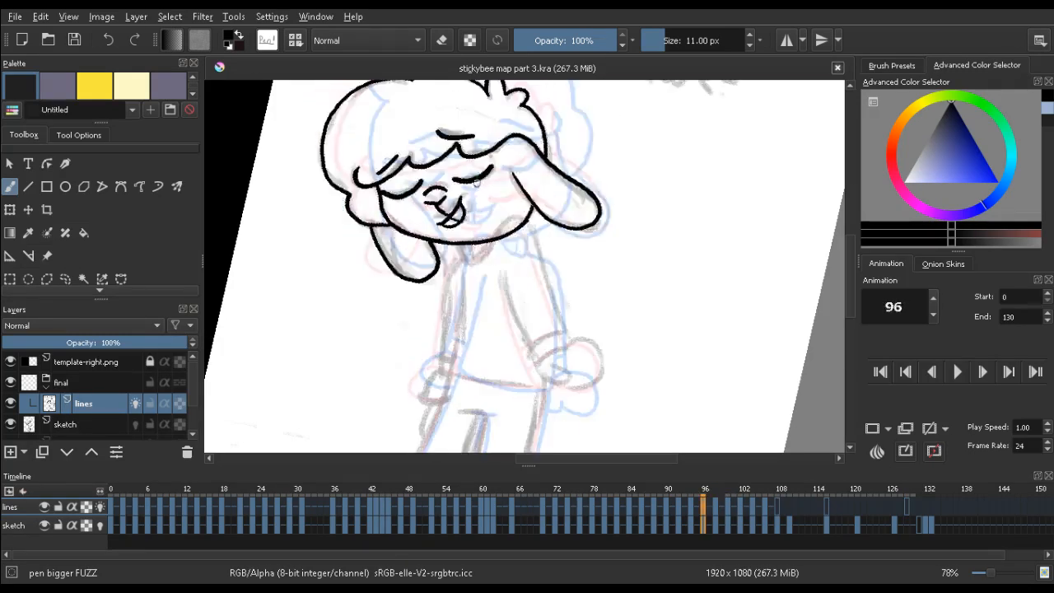
key("Right")
key("Right")
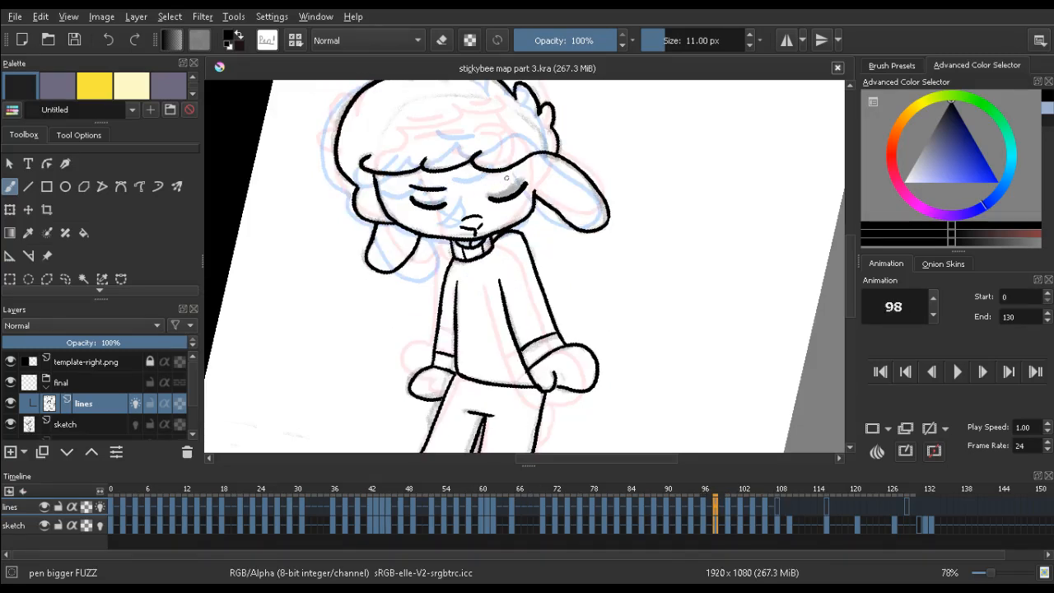
key("Left")
key("Left")
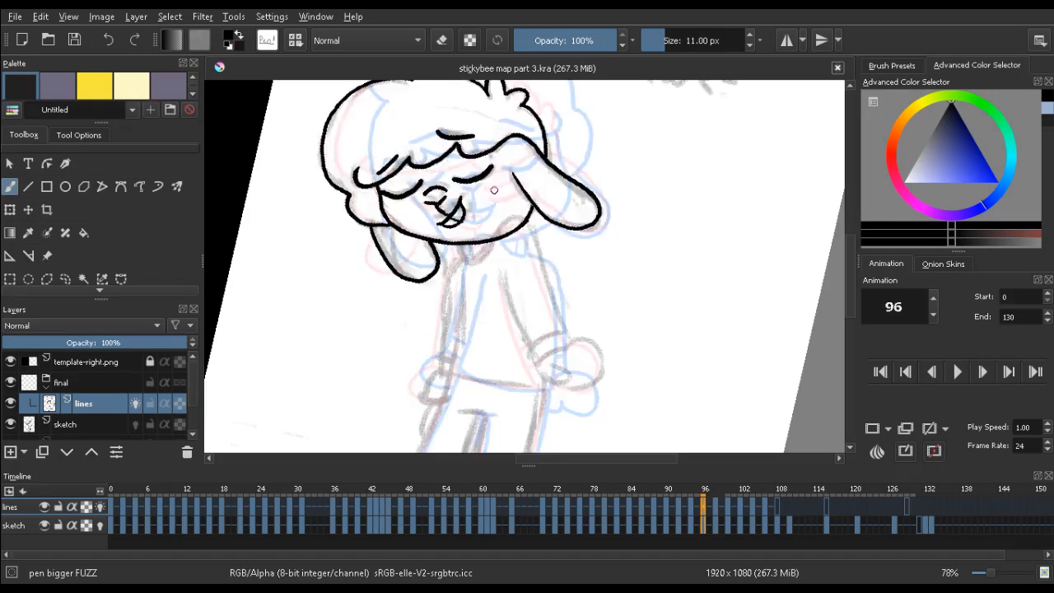
Ink the right-hand eyebrow and the corner of the mouth on frame 98, checking against the neighbouring frames
key("Right")
key("Right")
key("Right")
key("Right")
key("Right")
key("Right")
key("Left")
key("Left")
key("Left")
key("Left")
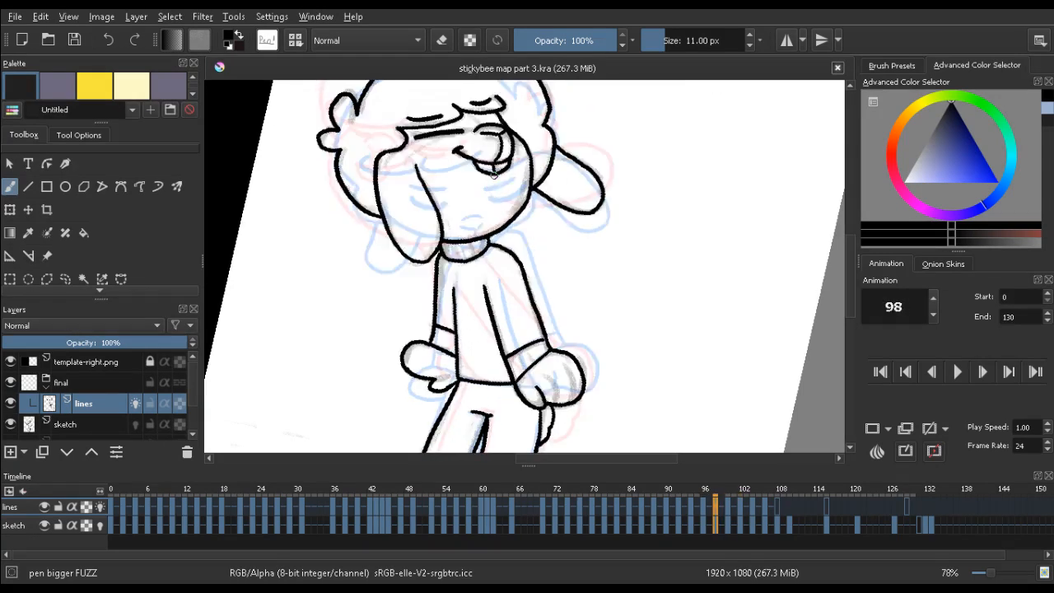
key("Left")
key("Left")
key("Right")
key("Right")
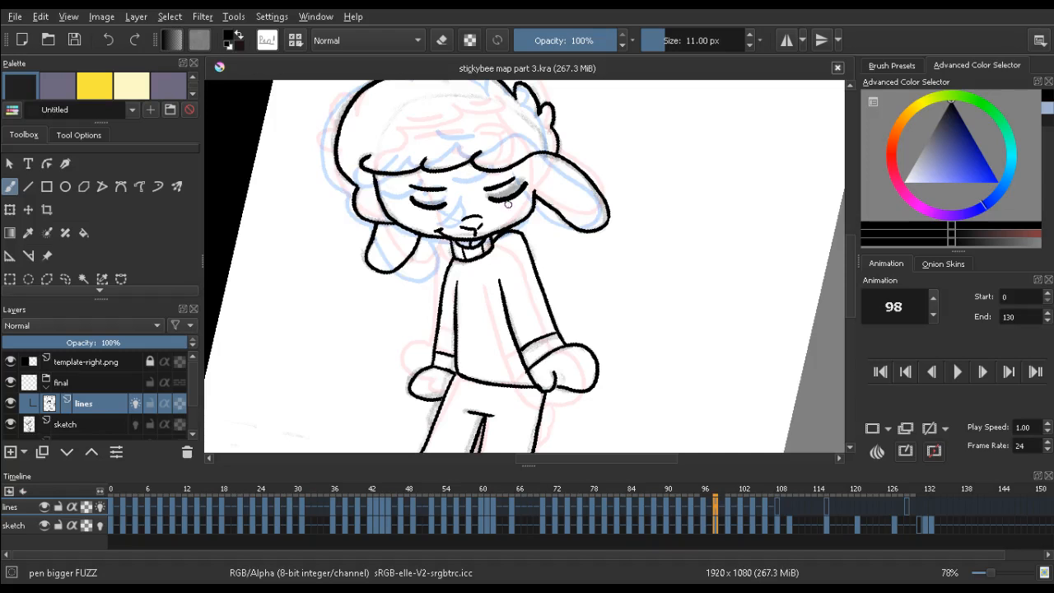
Ink the ribbing lines on the sweater collar of frame 100, using frame 98 as reference
key("Right")
key("Right")
key("Left")
key("Left")
key("Right")
key("Right")
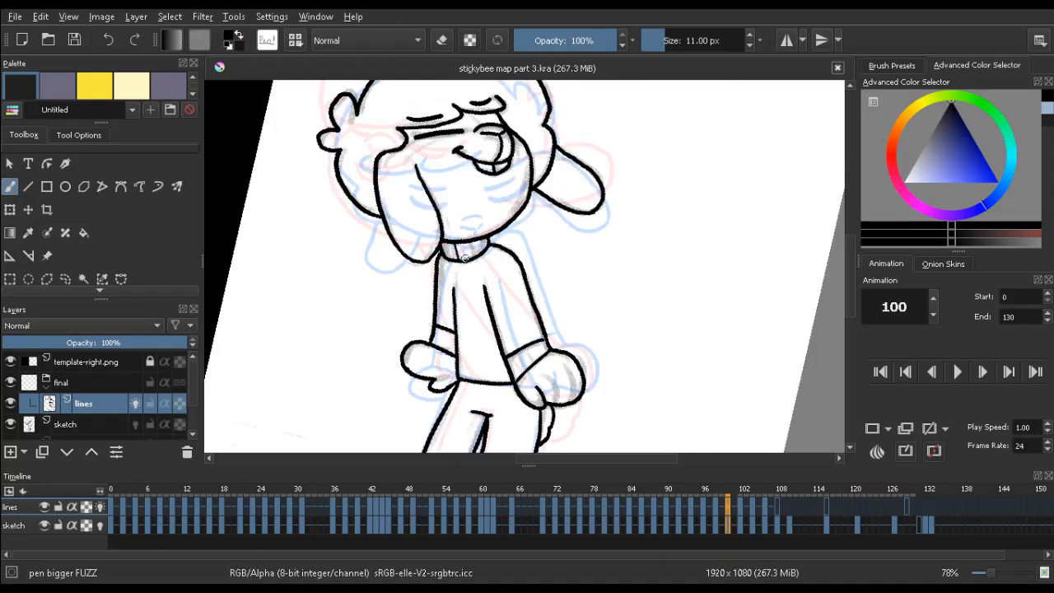
key("Left")
key("Left")
key("Right")
key("Right")
Ink the ribbing lines on the sweater collar of frame 102, checking against frames 98 and 100
key("Right")
key("Right")
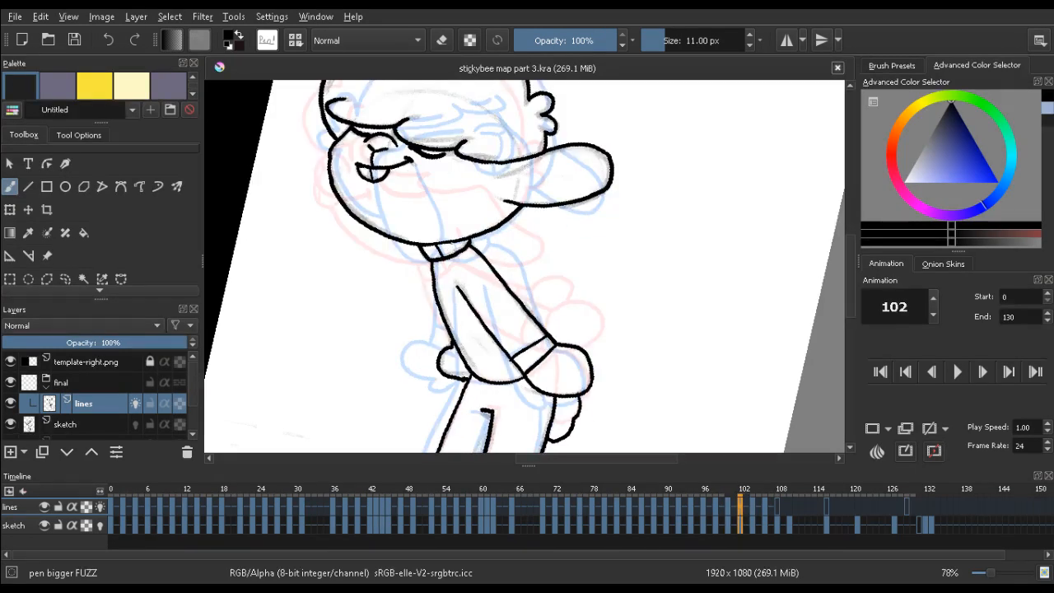
key("Left")
key("Left")
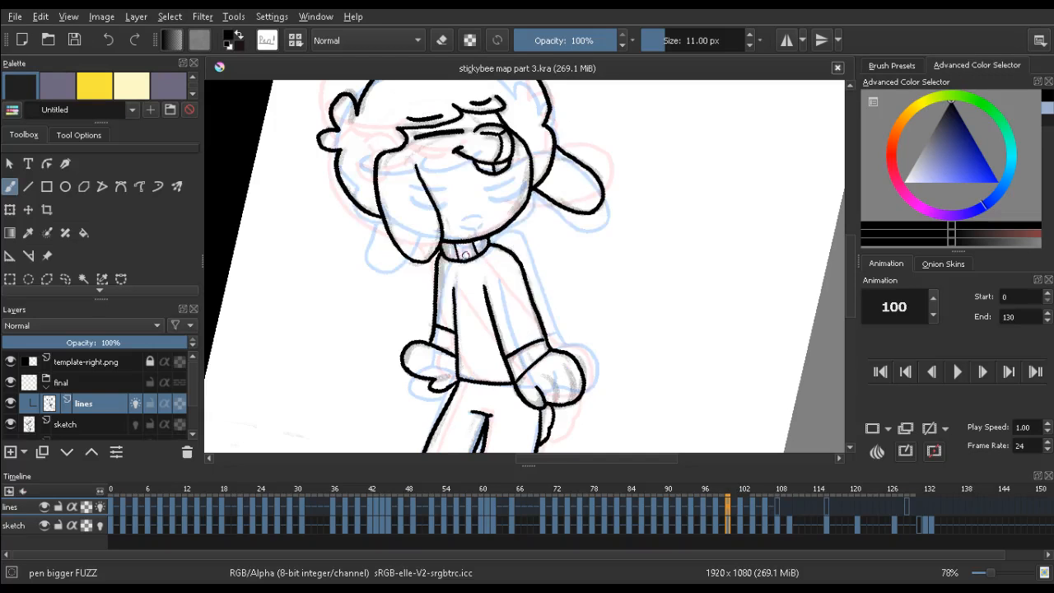
key("Left")
key("Left")
key("Right")
key("Right")
key("Right")
key("Right")
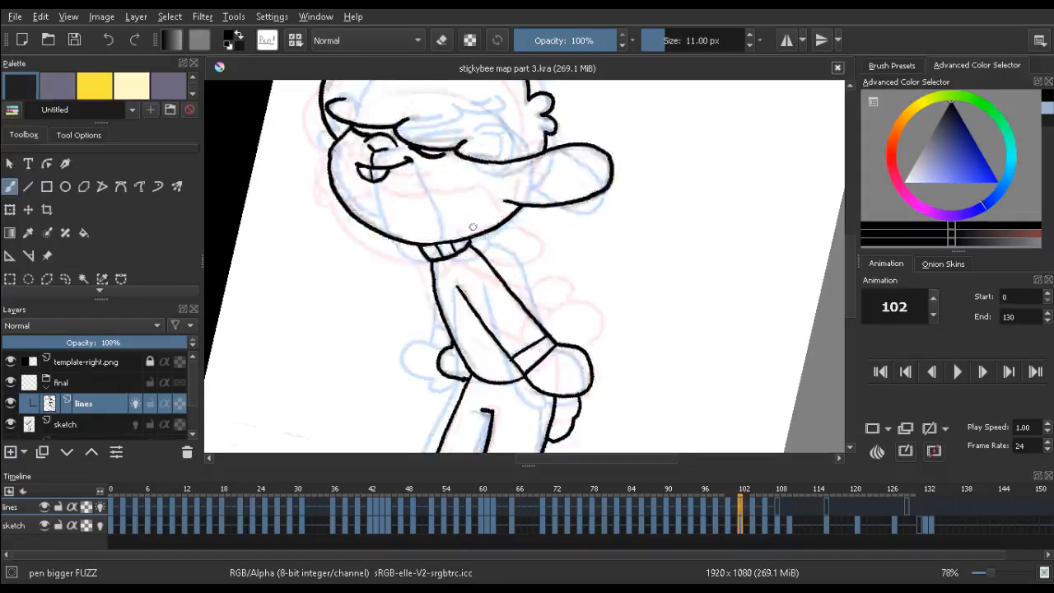
Review the collars and faces from frame 104 back through the earlier frames, and return to frame 96
key("Right")
key("Right")
key("Left")
key("Left")
key("Left")
key("Left")
key("Left")
key("Left")
key("Left")
key("Left")
key("Left")
key("Left")
key("Left")
key("Left")
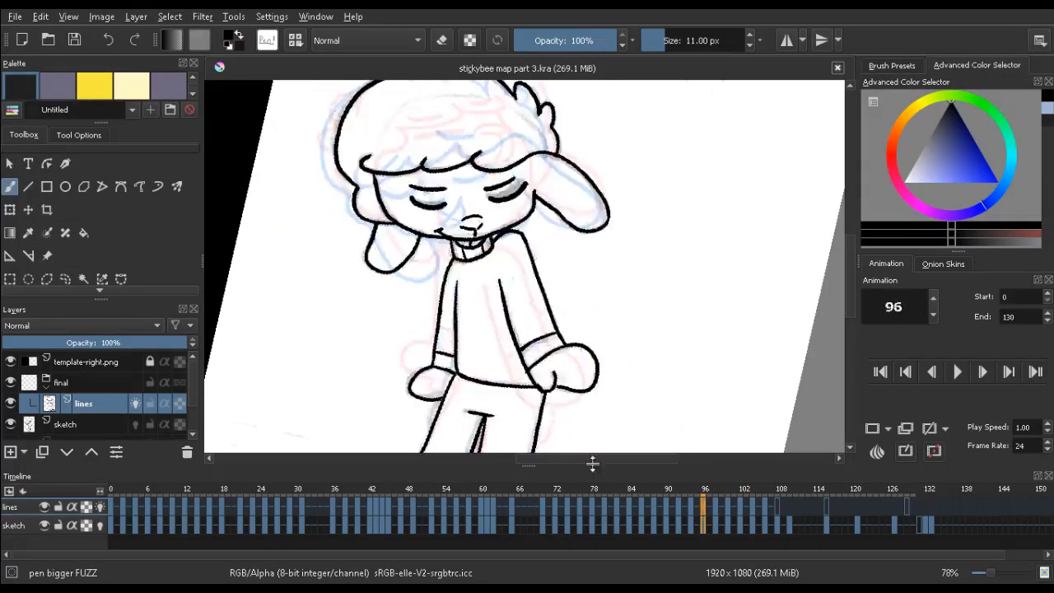
Compare the poses on the frames around 92 and settle on frame 92 for inking
key("Right")
key("Right")
key("Left")
key("Left")
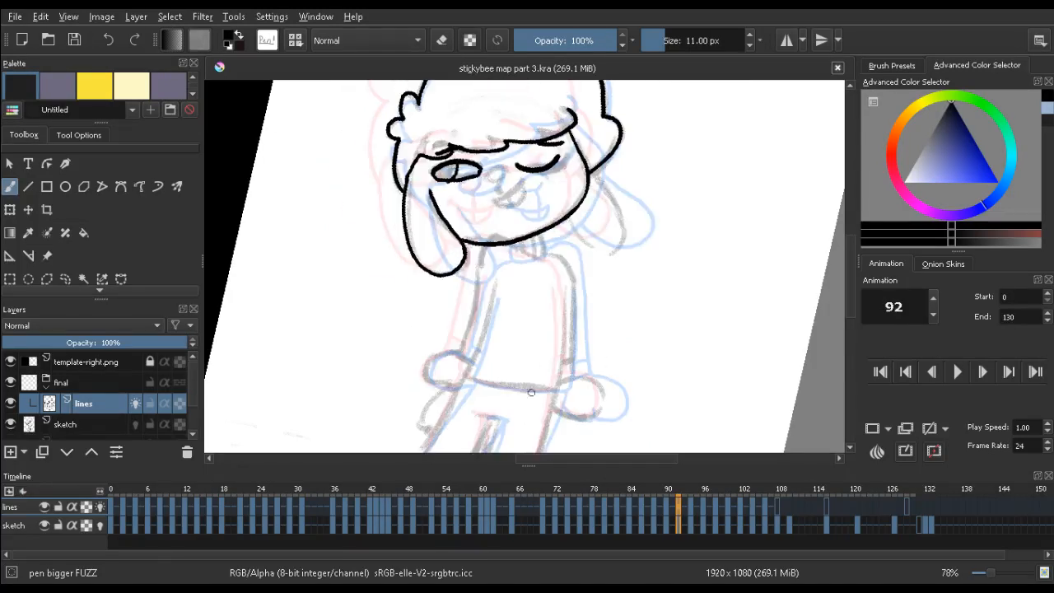
key("Left")
key("Left")
key("Right")
key("Right")
left_click_drag(484, 212, 461, 170)
key("4")
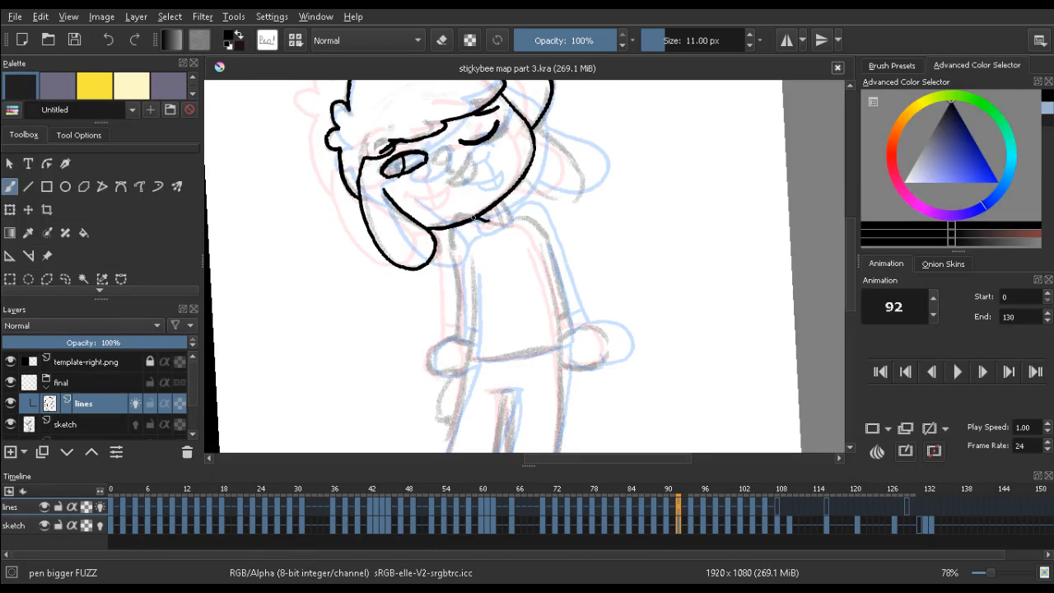
Ink the neckline below the chin and the outer line of the left-hand sleeve on frame 92
key("ctrl+z")
left_click_drag(448, 233, 450, 267)
key("ctrl+z")
mouse_move(454, 297)
left_mouse_down()
mouse_move(457, 324)
mouse_move(450, 272)
left_mouse_up()
key("e")
key("e")
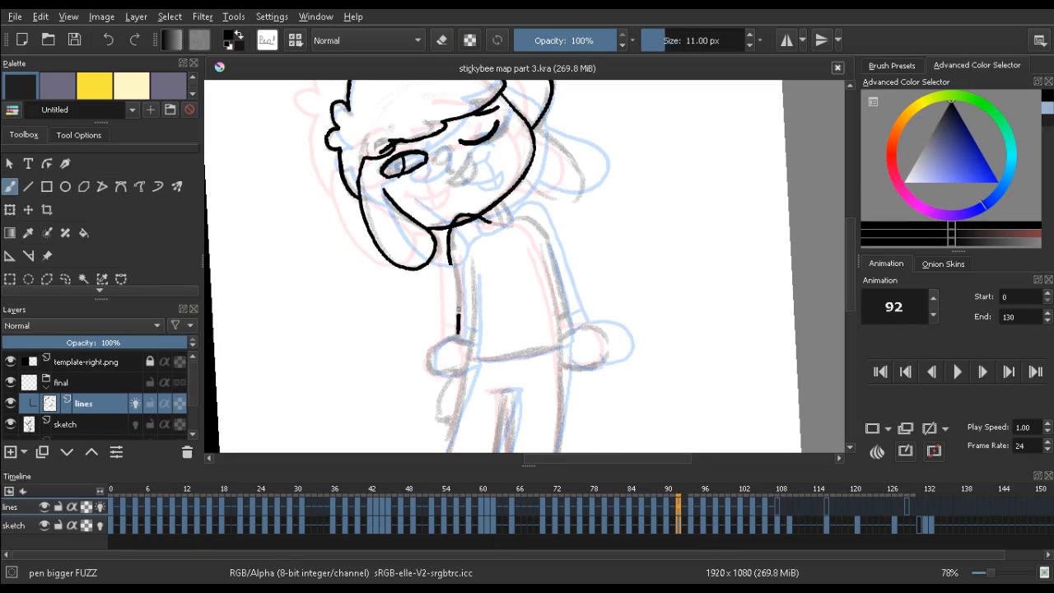
mouse_move(459, 309)
left_mouse_down()
mouse_move(452, 220)
mouse_move(446, 261)
mouse_move(445, 233)
left_mouse_up()
key("e")
key("e")
key("e")
key("e")
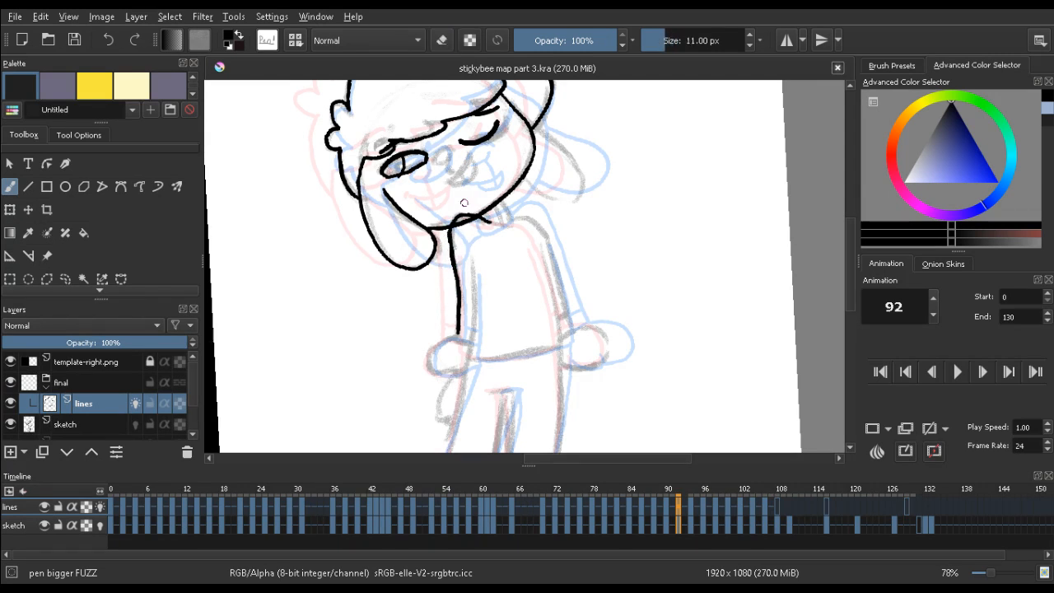
Clean up the neckline under the chin and ink the collar edge with its ribbing lines on frame 92
key("e")
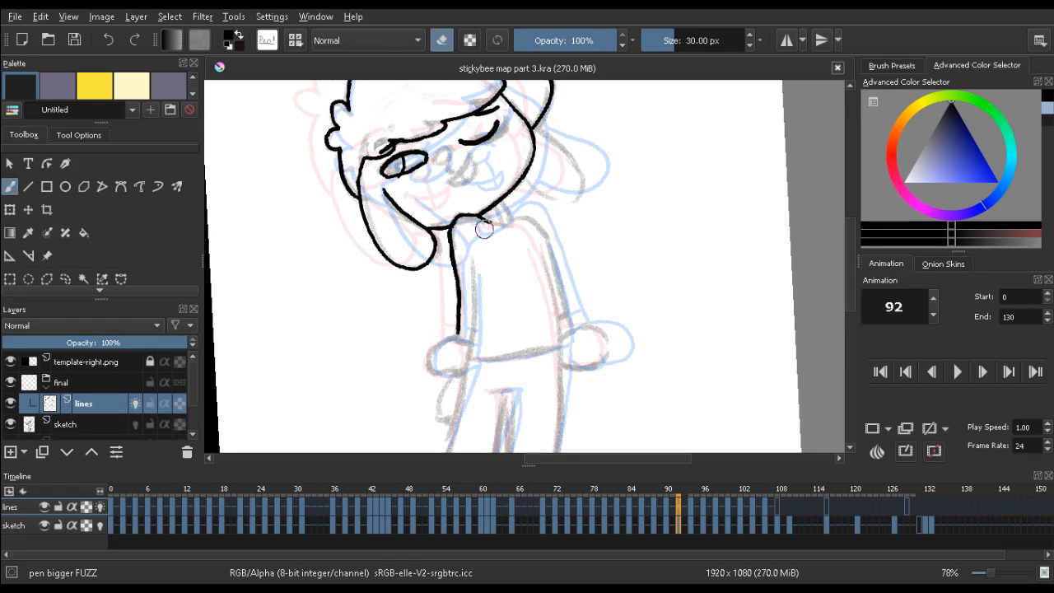
mouse_move(483, 230)
left_mouse_down()
mouse_move(458, 228)
mouse_move(481, 219)
left_mouse_up()
key("e")
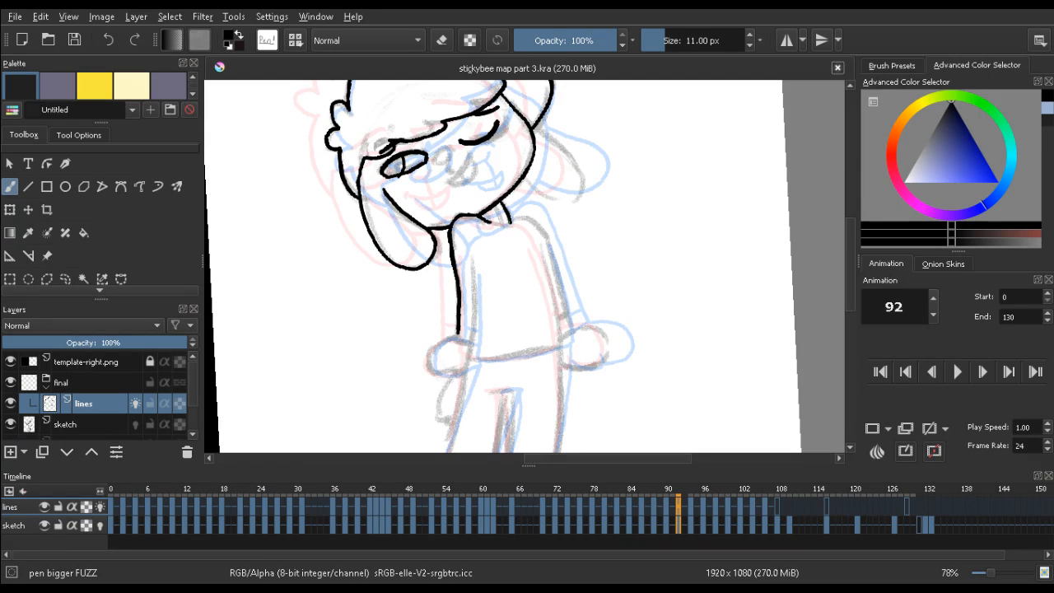
left_click_drag(489, 217, 508, 223)
key("Left")
key("Right")
Ink the ribbing lines on the sweater collar of frame 90, compare with the neighbouring frames, and return to frame 92
key("Left")
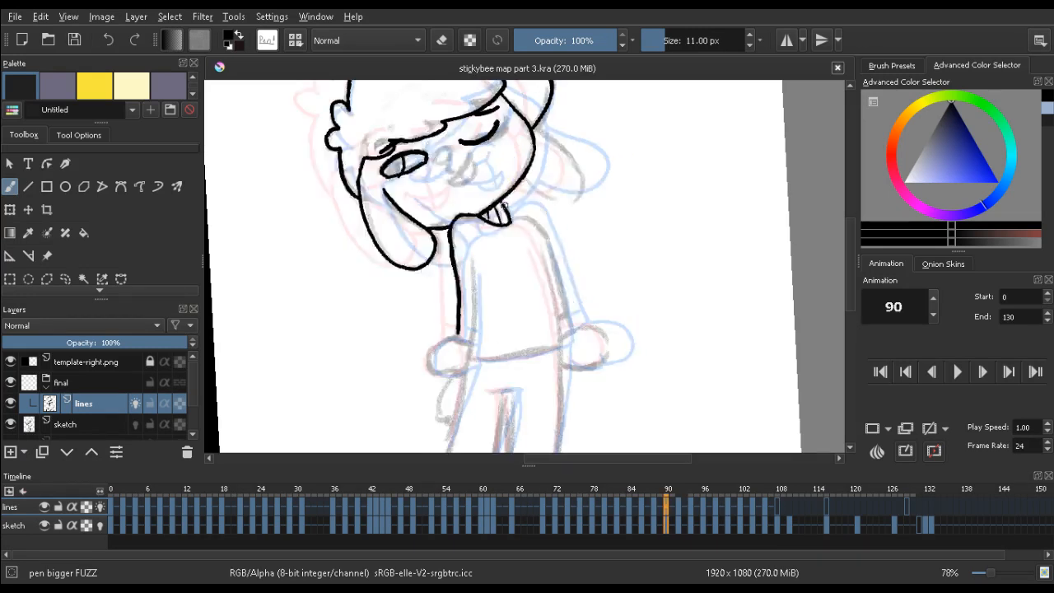
key("Left")
key("Right")
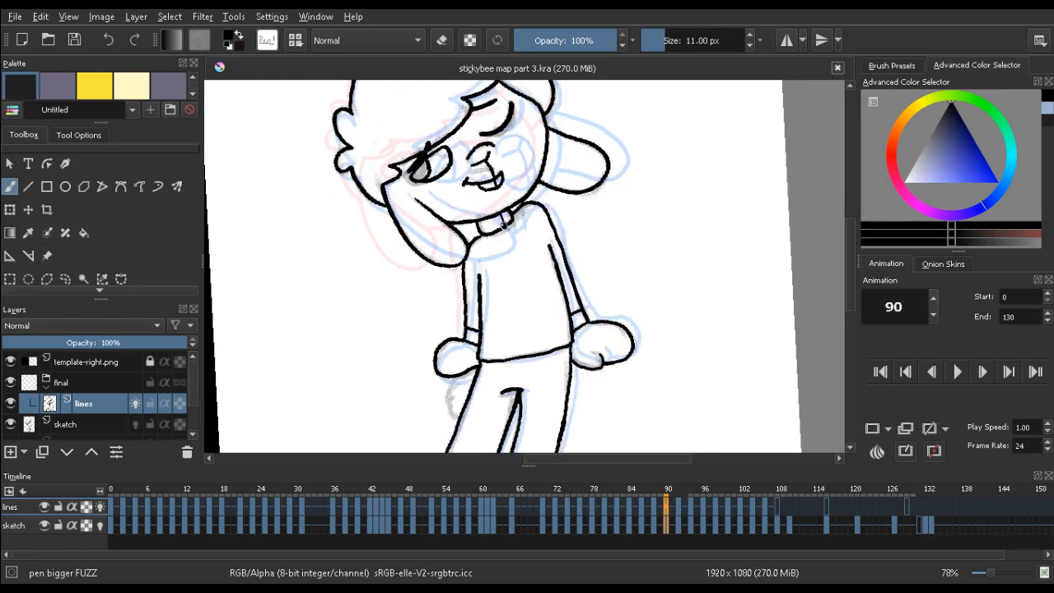
key("Left")
key("Right")
key("Left")
key("Right")
key("Right")
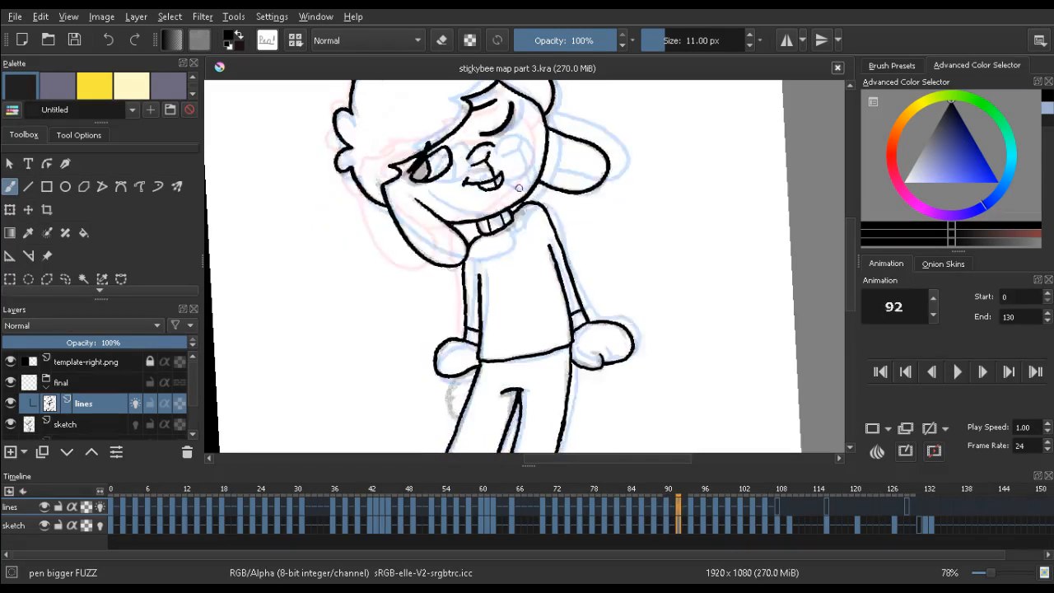
key("Left")
key("Right")
key("Right")
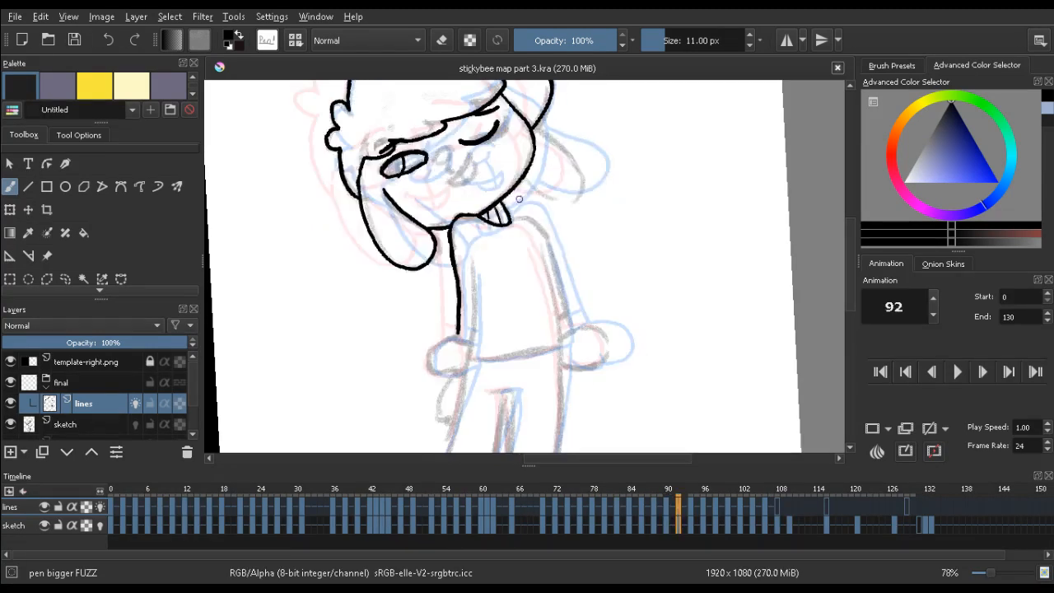
Ink the right-hand shoulder, the outer sleeve line and the outline of the hand on frame 92
key("Right")
key("Left")
left_click_drag(550, 251, 571, 328)
left_click_drag(608, 357, 564, 365)
key("e")
key("e")
key("ctrl+z")
key("ctrl+z")
key("ctrl+z")
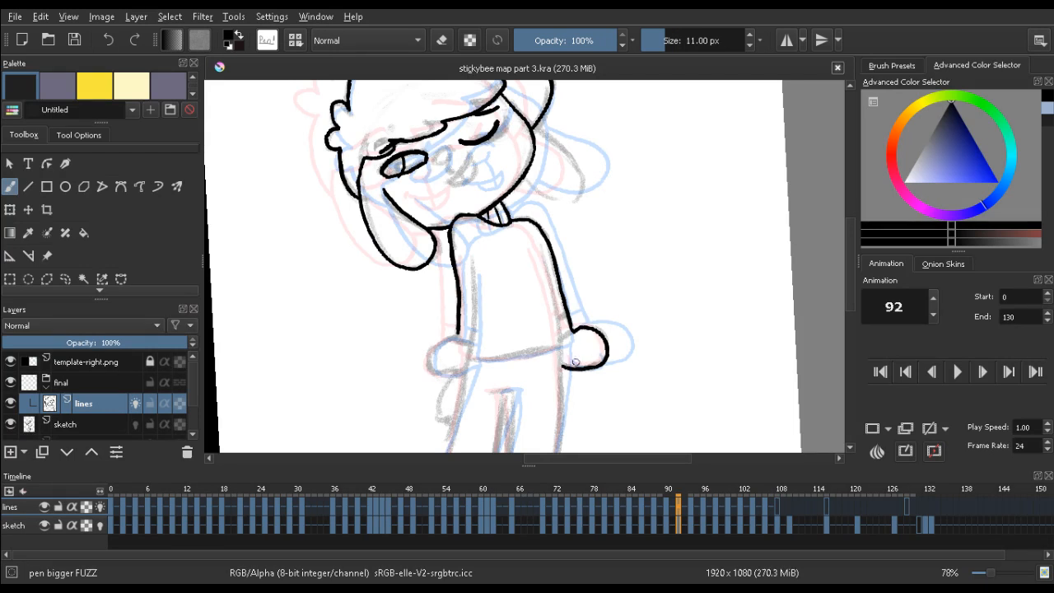
Ink the inner line of the left-hand sleeve and the sweater's hem on frame 92, checking against frame 90
left_click_drag(503, 299, 504, 235)
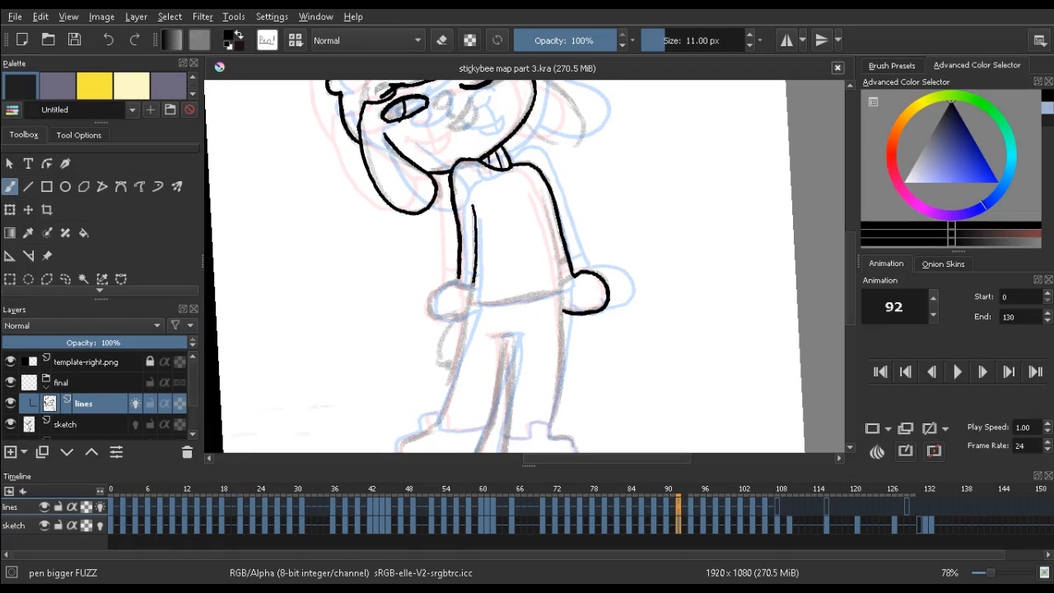
left_click_drag(413, 336, 508, 261)
key("comma")
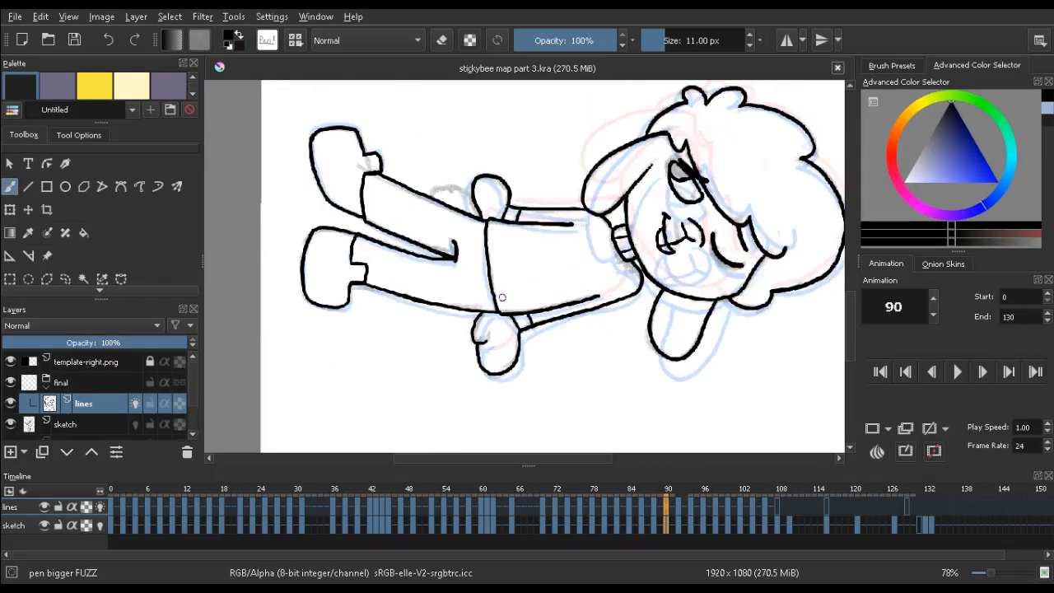
key("period")
key("period")
key("comma")
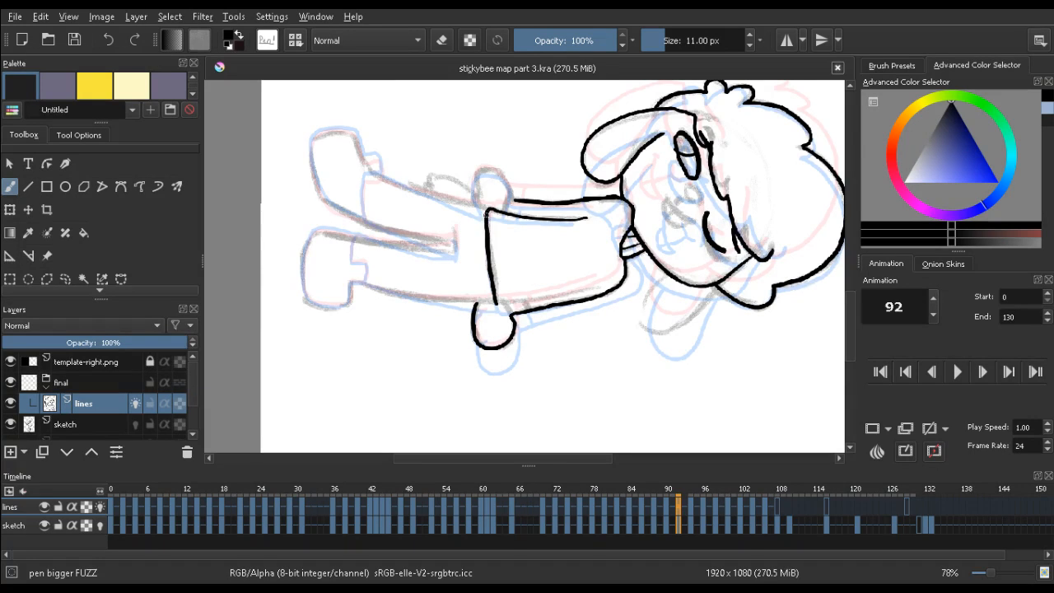
key("comma")
key("period")
key("period")
key("comma")
key("comma")
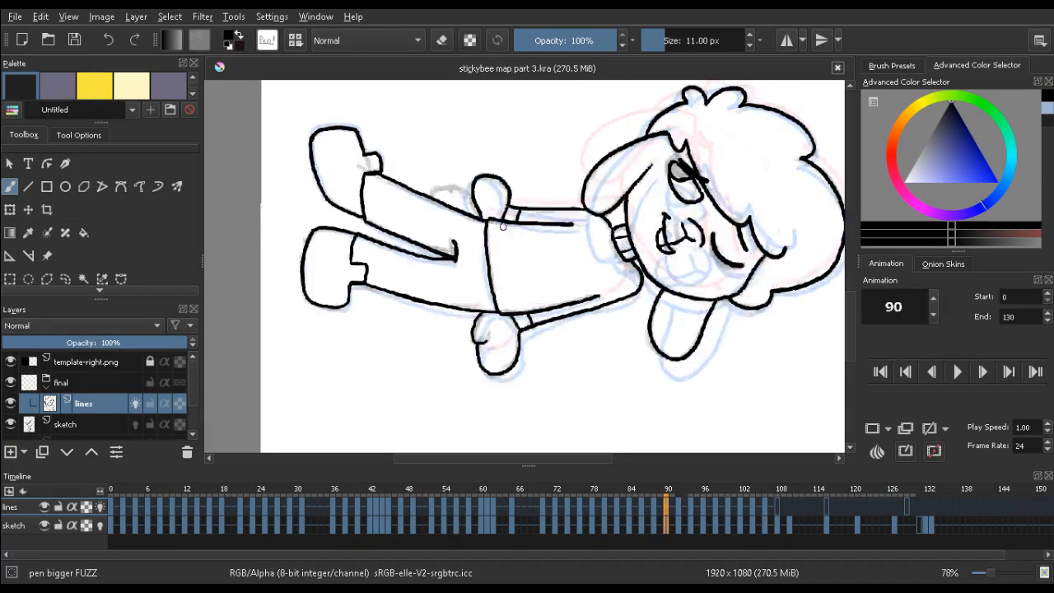
key("period")
key("period")
key("comma")
Erase the hem line on frame 92 with the sketch layer hidden, keeping its corner at the inner sleeve line
key("e")
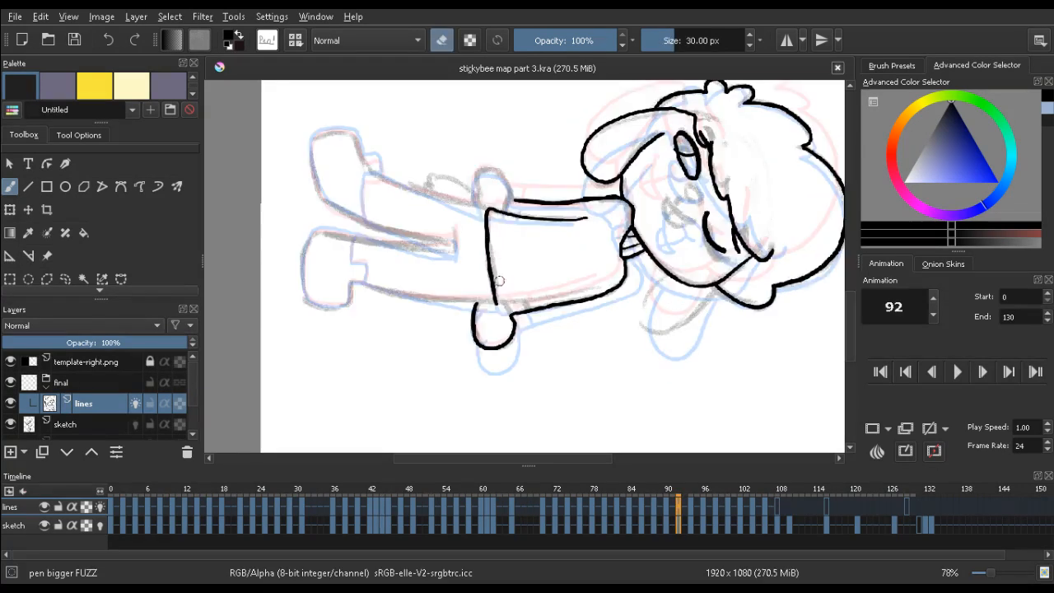
left_click_drag(493, 221, 500, 305)
key("e")
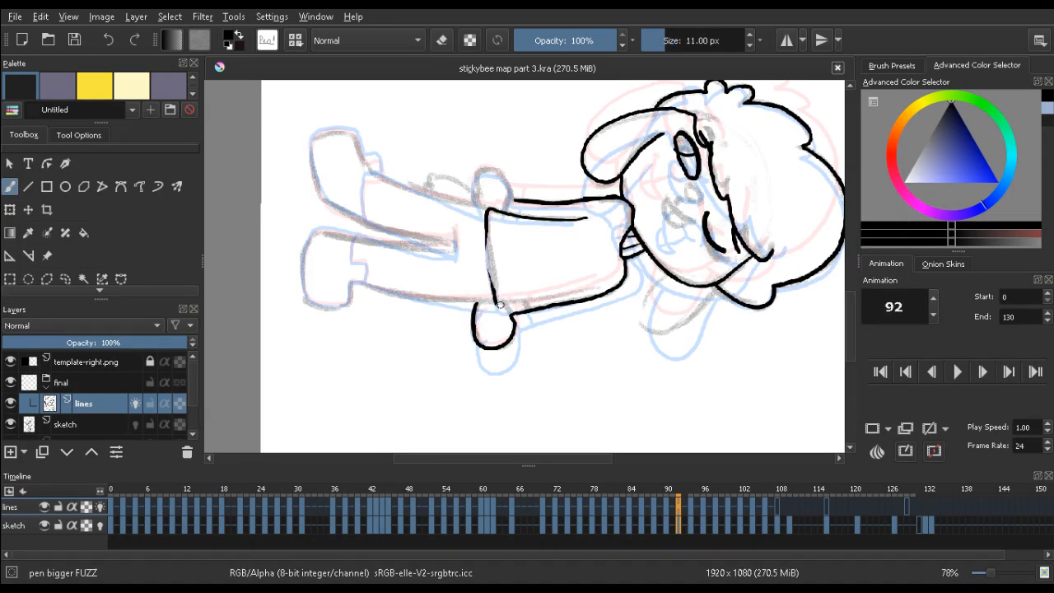
left_click(10, 425)
scroll(498, 265, "up", 2)
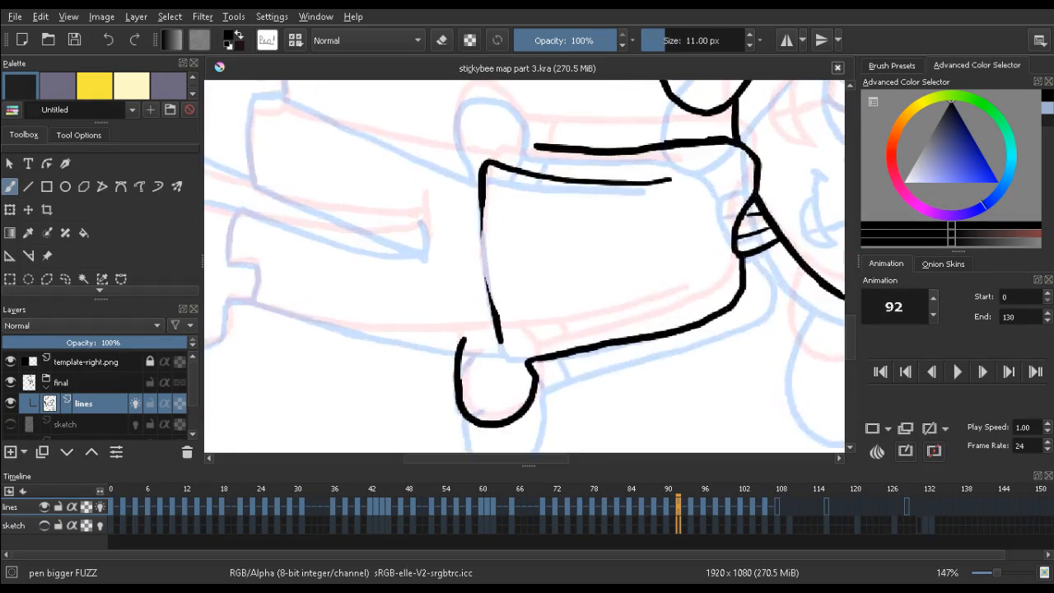
key("e")
left_click_drag(485, 247, 482, 200)
key("e")
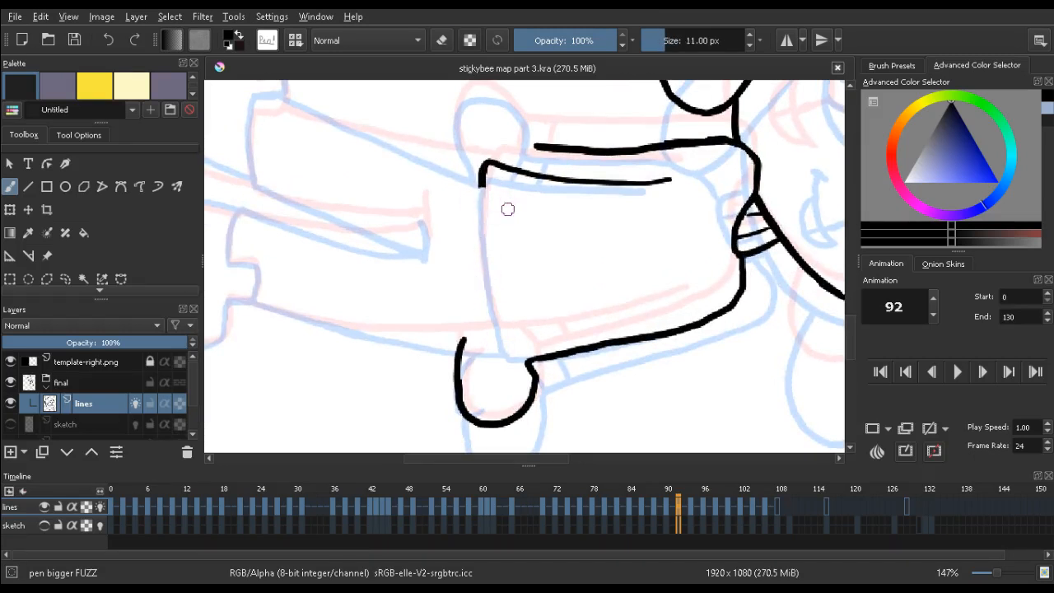
Redraw the sweater's hem as a clean curve on frame 92, comparing it with frame 90
mouse_move(499, 336)
left_mouse_down()
mouse_move(481, 236)
mouse_move(485, 157)
mouse_move(474, 191)
mouse_move(484, 196)
mouse_move(496, 162)
left_mouse_up()
key("ctrl+z")
key("e")
key("e")
key("Left")
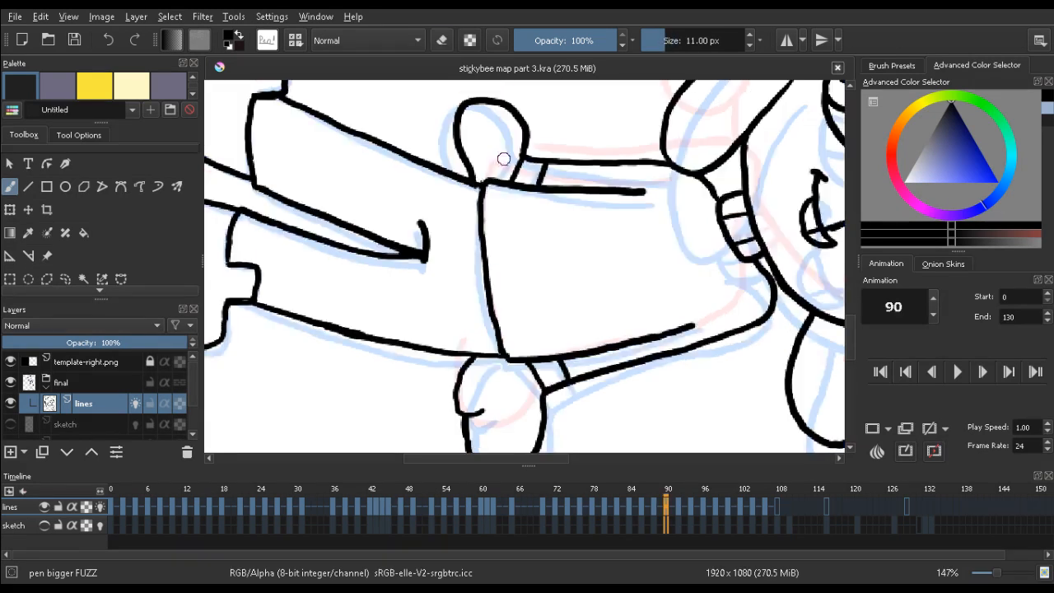
key("Right")
key("Right")
key("Left")
key("Left")
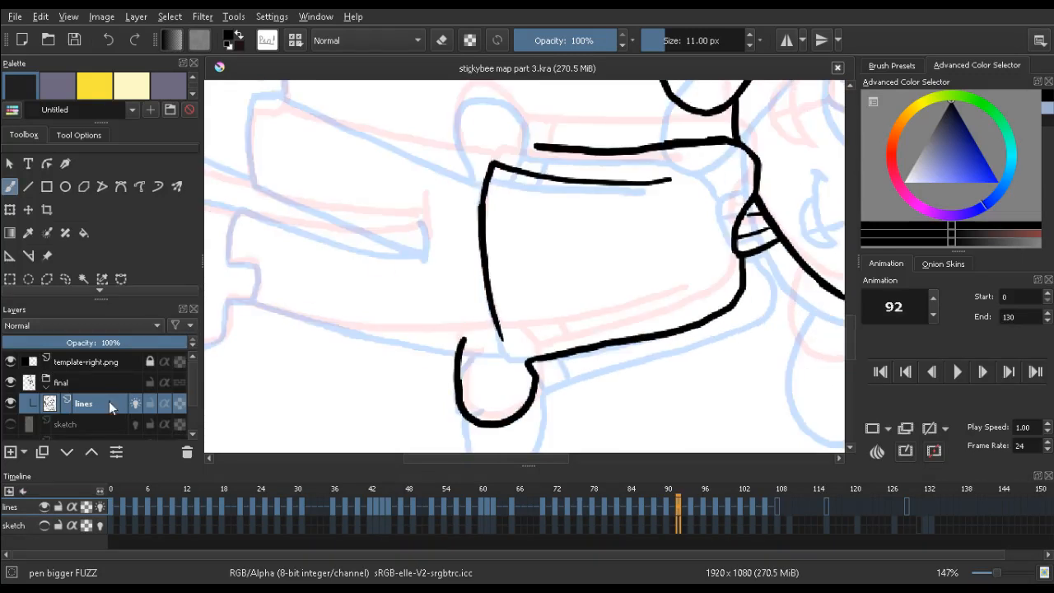
Show the sketch layer again and set the brush size to 11 px
left_click(11, 425)
mouse_move(737, 292)
left_mouse_down()
mouse_move(681, 238)
mouse_move(693, 230)
mouse_move(544, 176)
mouse_move(595, 146)
left_mouse_up()
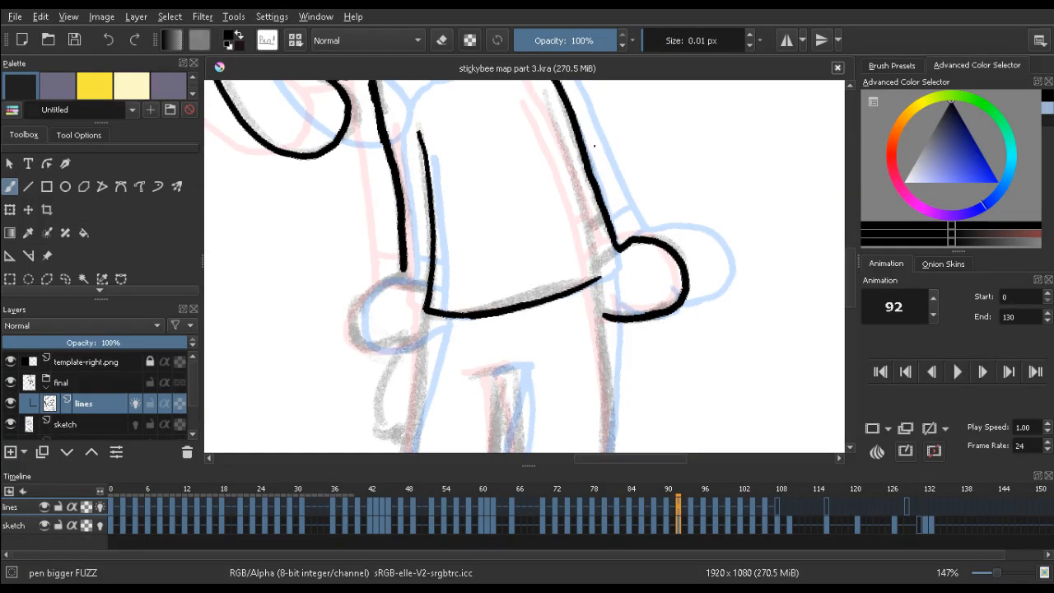
key("bracketright")
key("bracketright")
key("bracketright")
key("bracketright")
key("bracketright")
key("bracketright")
key("bracketright")
key("bracketright")
key("bracketright")
key("bracketright")
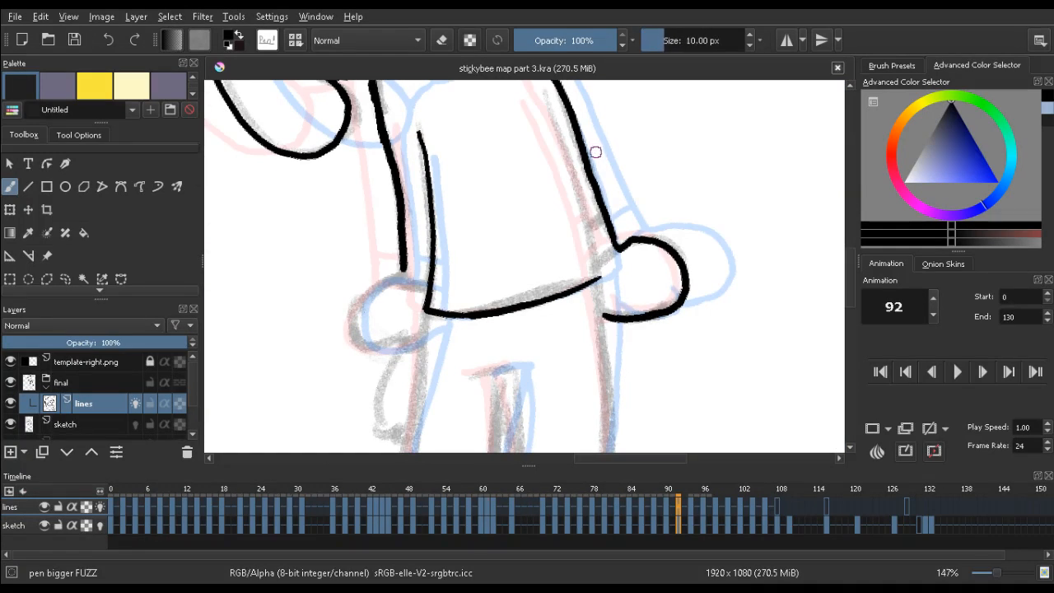
key("bracketright")
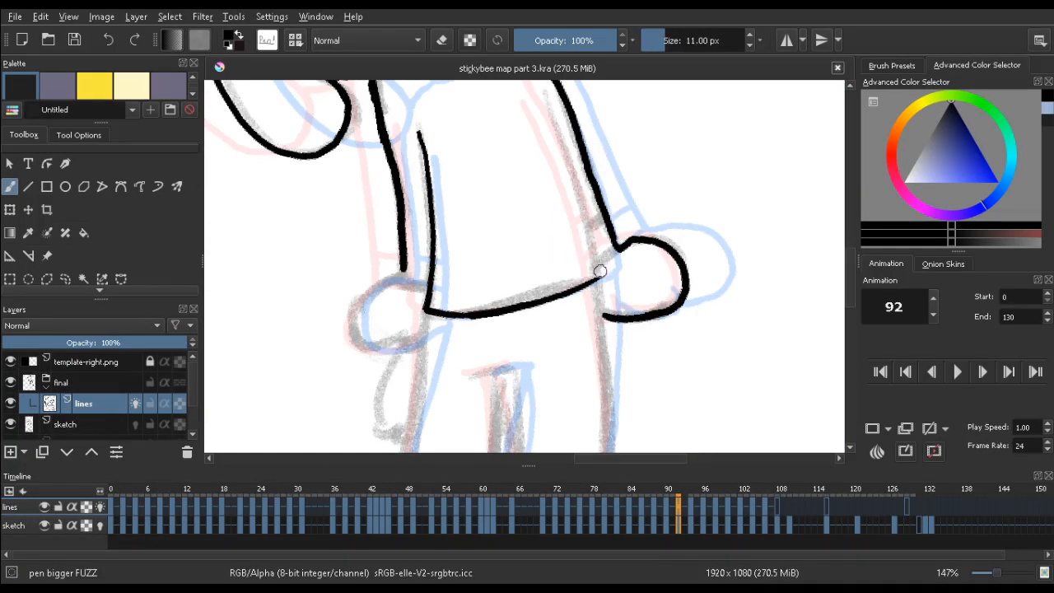
Ink the inner line of the right-hand sleeve down to the hem on frame 92, using the neighbouring frames as reference
key("comma")
key("comma")
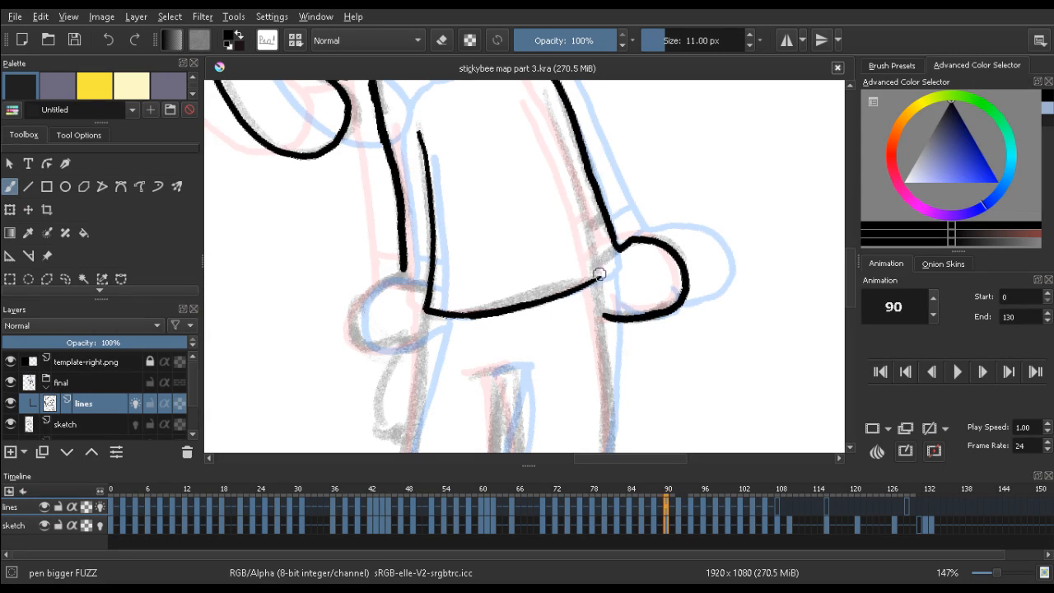
key("period")
key("period")
key("period")
key("period")
key("comma")
key("comma")
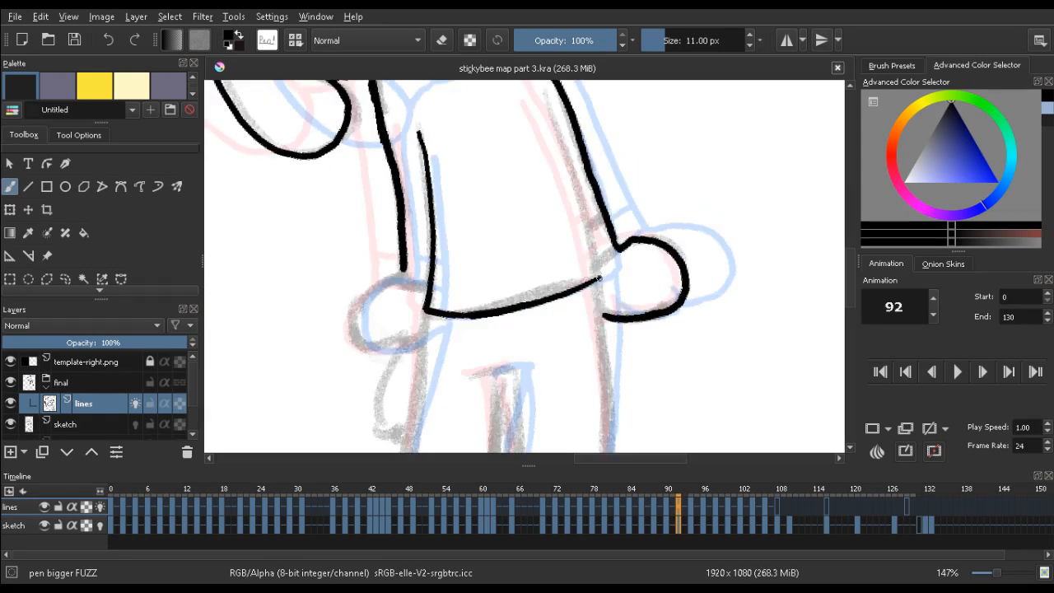
mouse_move(532, 170)
left_mouse_down()
mouse_move(525, 282)
mouse_move(551, 275)
left_mouse_up()
left_click_drag(534, 349, 545, 234)
Thicken the inner line of the left-hand sleeve on frame 92 after comparing with frames 90 and 94
key("comma")
key("comma")
key("period")
key("period")
key("period")
key("period")
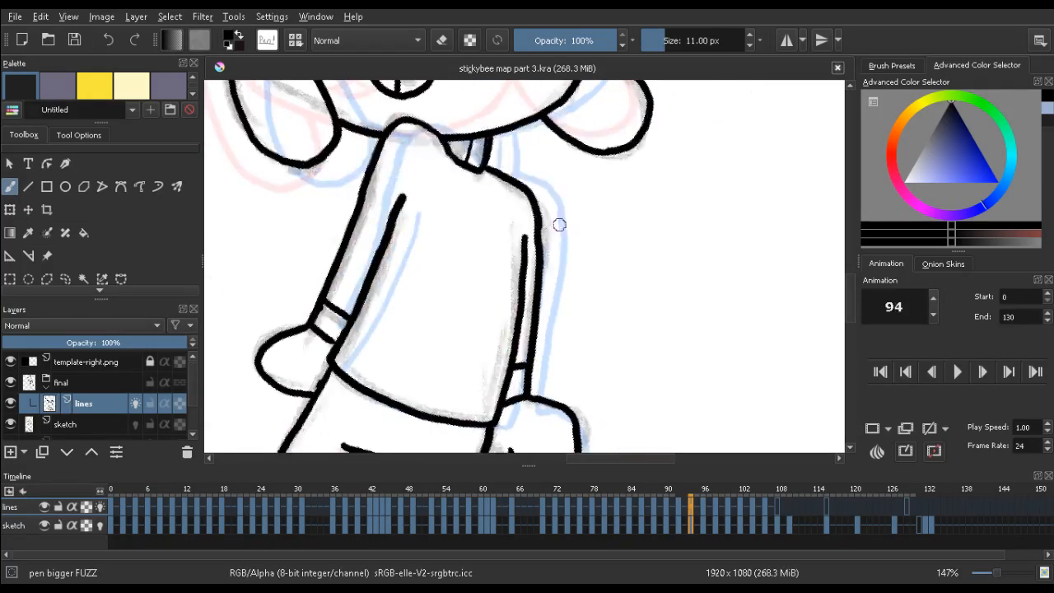
key("comma")
key("comma")
key("comma")
key("comma")
key("period")
key("period")
mouse_move(416, 239)
left_mouse_down()
mouse_move(422, 214)
mouse_move(381, 326)
mouse_move(392, 291)
mouse_move(357, 356)
left_mouse_up()
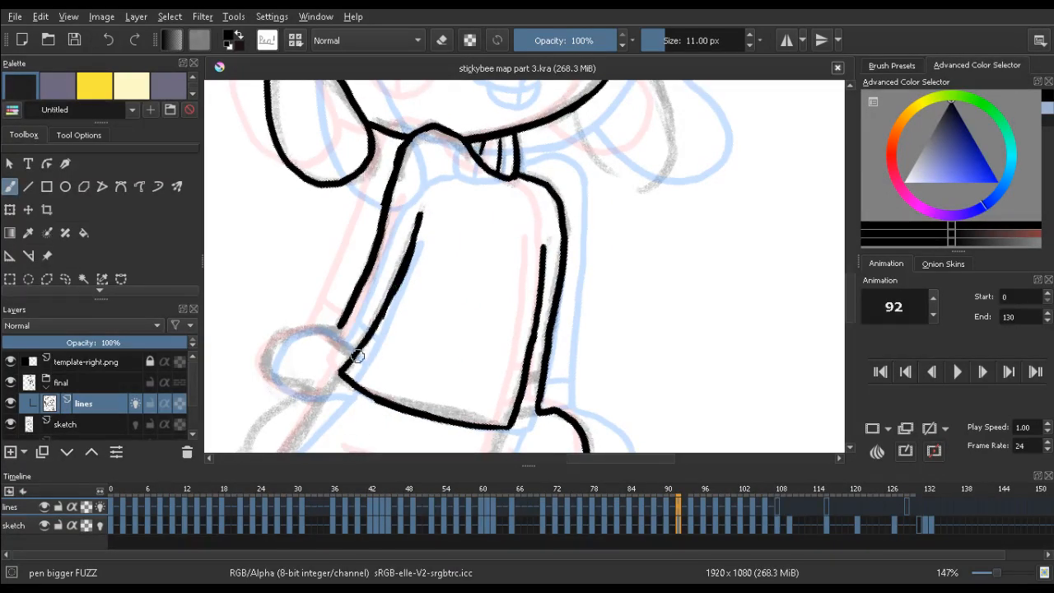
Ink the outline of the left-hand hand on frame 92, using frame 90 as reference
mouse_move(447, 216)
left_mouse_down()
mouse_move(418, 260)
mouse_move(382, 205)
mouse_move(376, 236)
mouse_move(378, 165)
mouse_move(343, 207)
mouse_move(348, 252)
mouse_move(357, 192)
left_mouse_up()
key("Left")
key("Left")
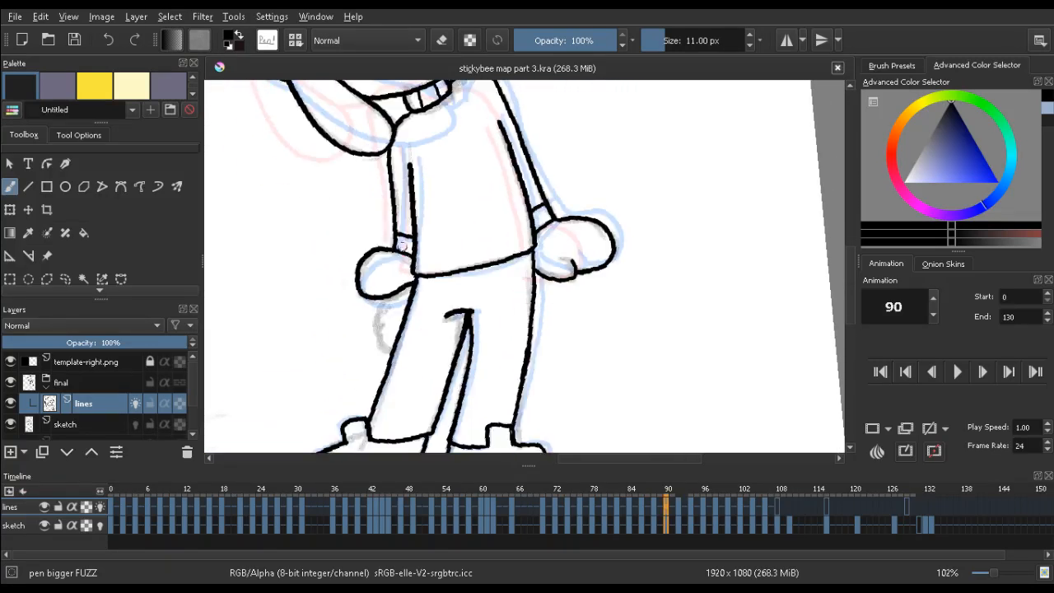
key("Right")
key("Right")
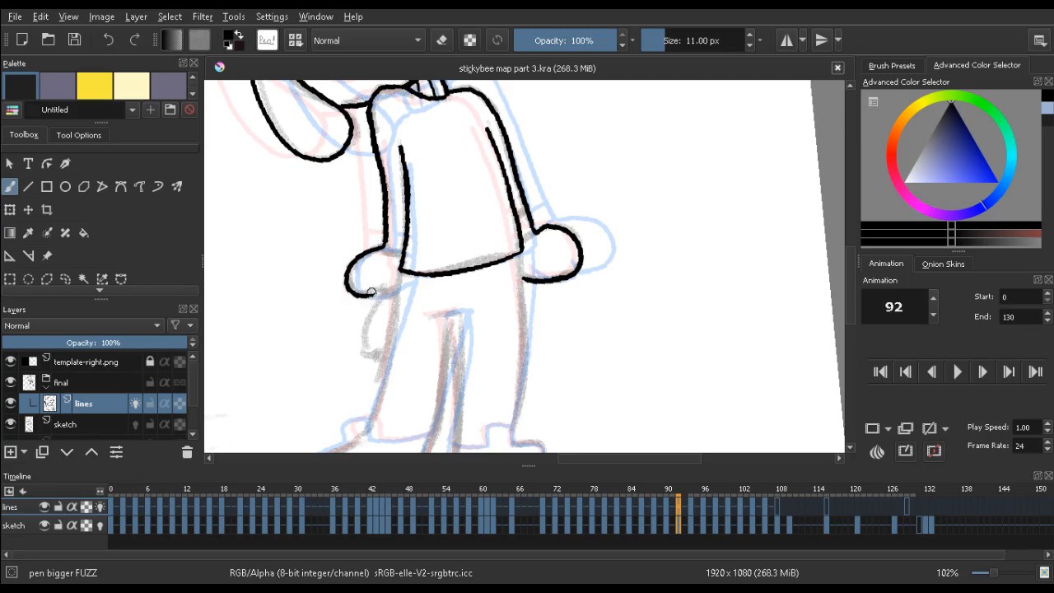
key("Left")
key("Left")
key("Right")
key("Right")
left_click_drag(402, 285, 362, 298)
key("ctrl+z")
key("Left")
key("Left")
key("Right")
key("Right")
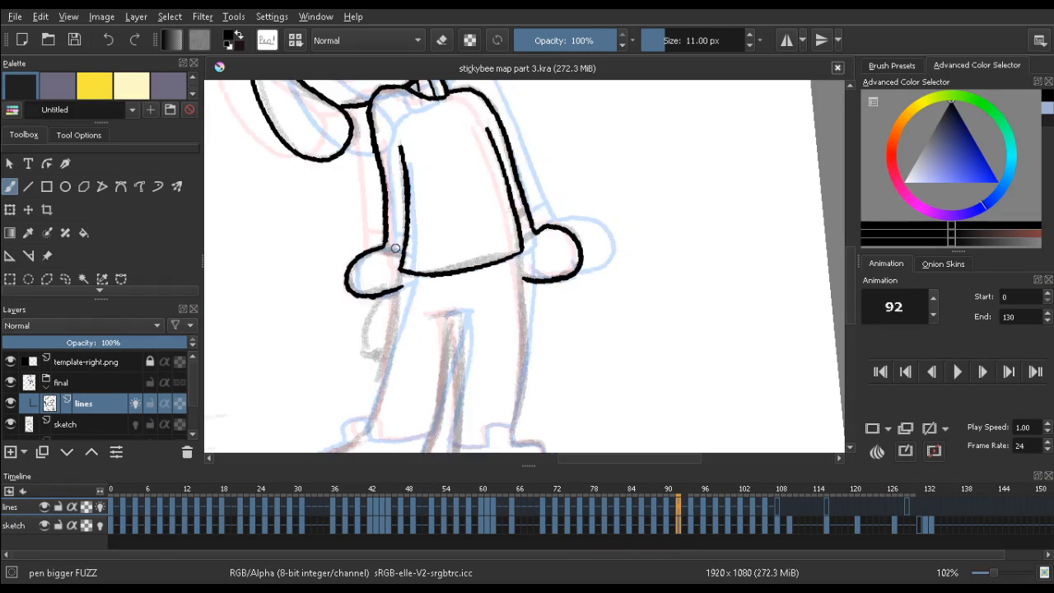
Erase the overlapping ink where the left-hand sleeve meets the hand on frame 92
key("Left")
key("Left")
key("Right")
key("Right")
key("e")
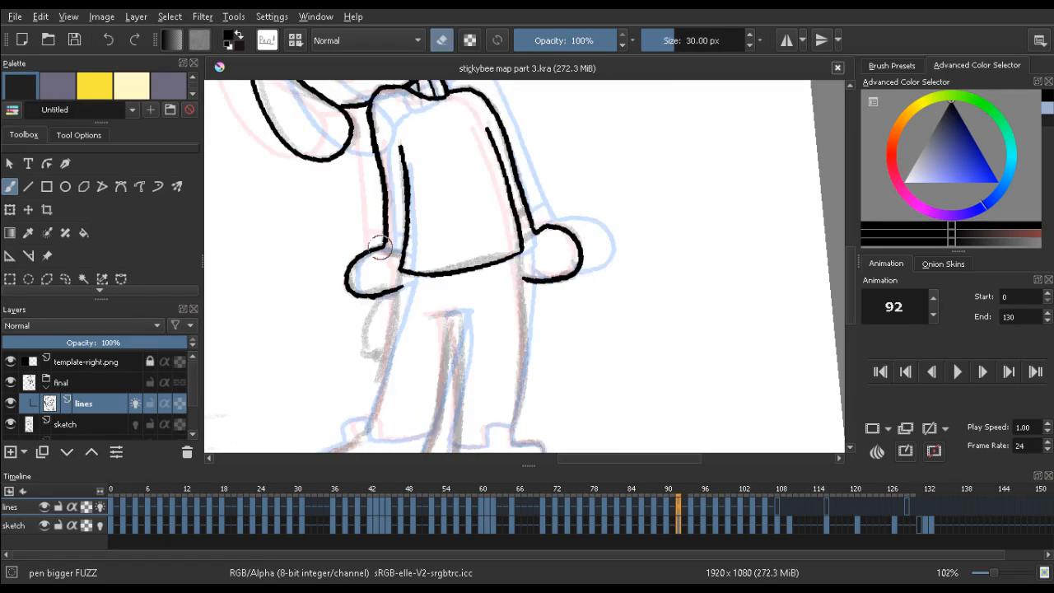
key("e")
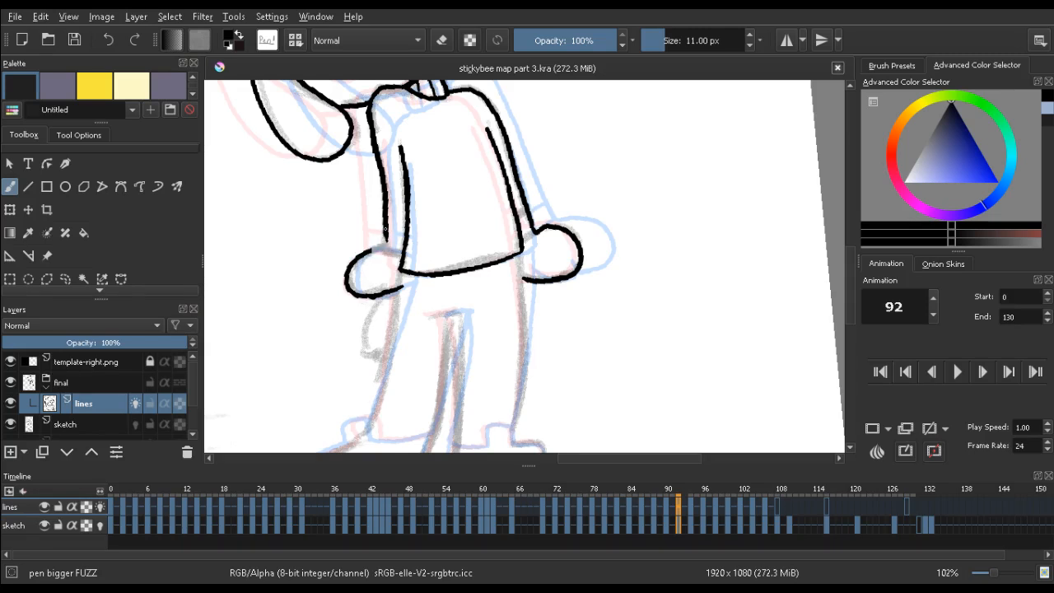
Ink the cuff lines of the left-hand sleeve on frame 92, flipping to frame 90 for reference
key("Left")
key("Left")
key("Right")
key("Right")
key("Left")
key("Left")
key("Right")
key("Right")
key("Left")
key("Left")
key("Right")
key("Right")
key("Left")
key("Left")
key("Right")
key("Right")
key("Left")
key("Left")
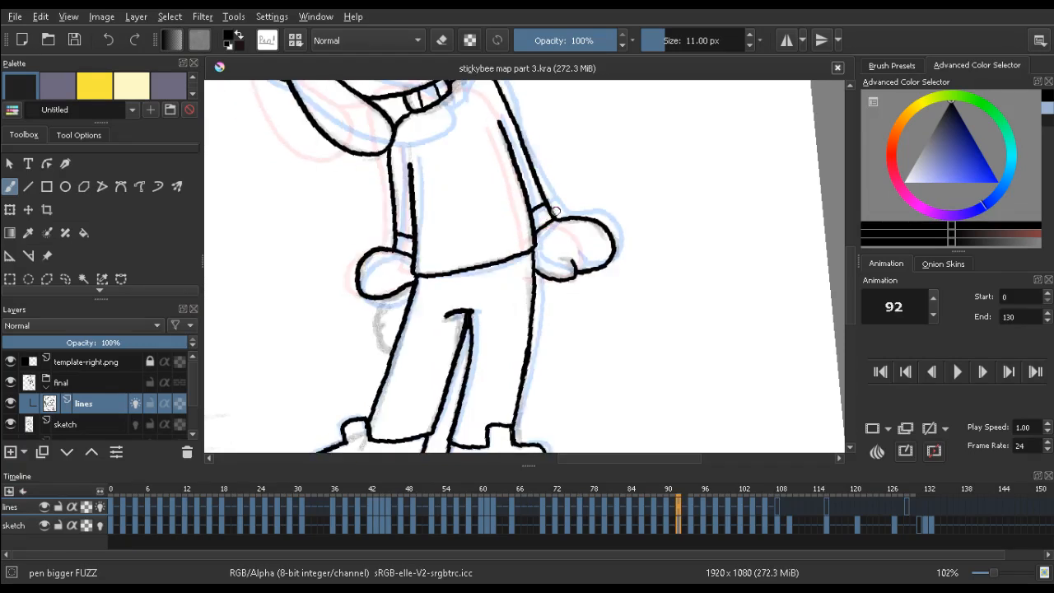
Ink the cuff lines of the right-hand sleeve on frame 92 and check them against frame 90
key("Right")
key("Right")
left_click_drag(519, 213, 528, 224)
key("Left")
key("Left")
key("Right")
key("Right")
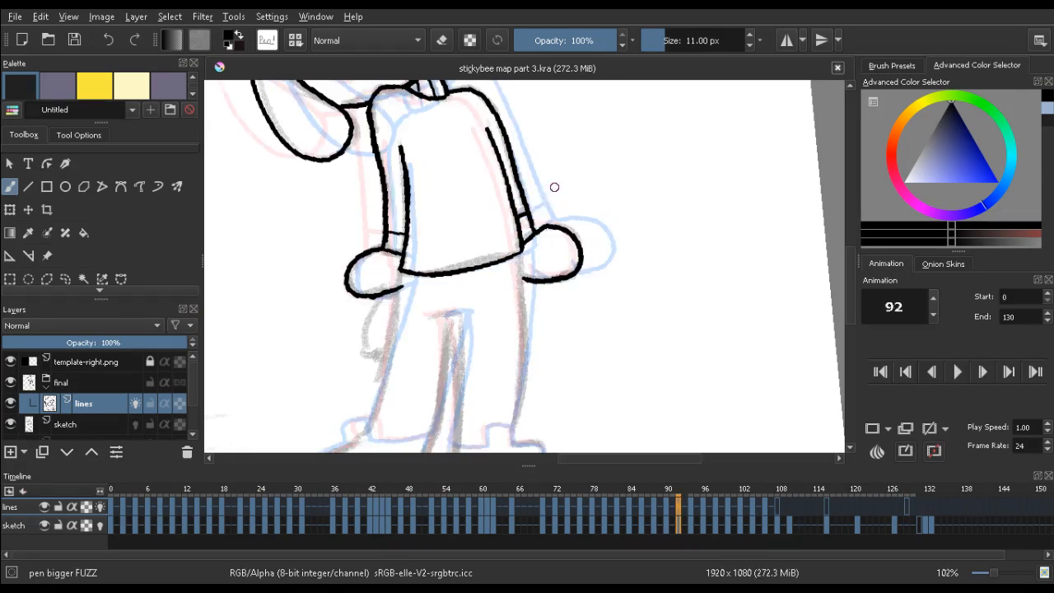
Compare the inked sleeves and hands on frame 92 with the neighbouring frames from 88 to 96
key("Left")
key("Left")
key("Left")
key("Left")
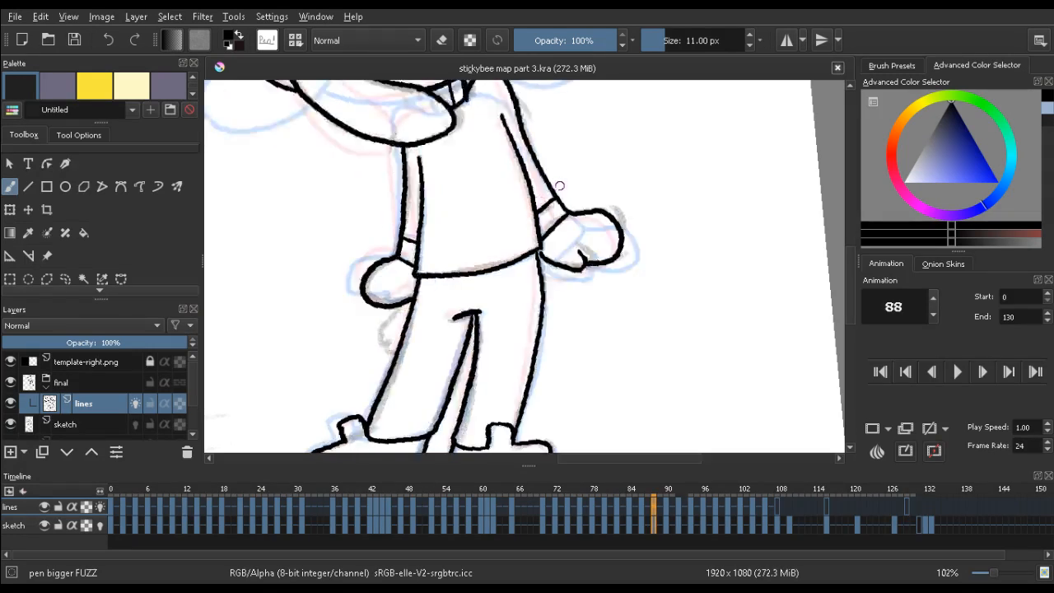
key("Right")
key("Right")
key("Right")
key("Right")
key("Right")
key("Right")
key("Right")
key("Right")
key("Left")
key("Left")
key("Left")
key("Left")
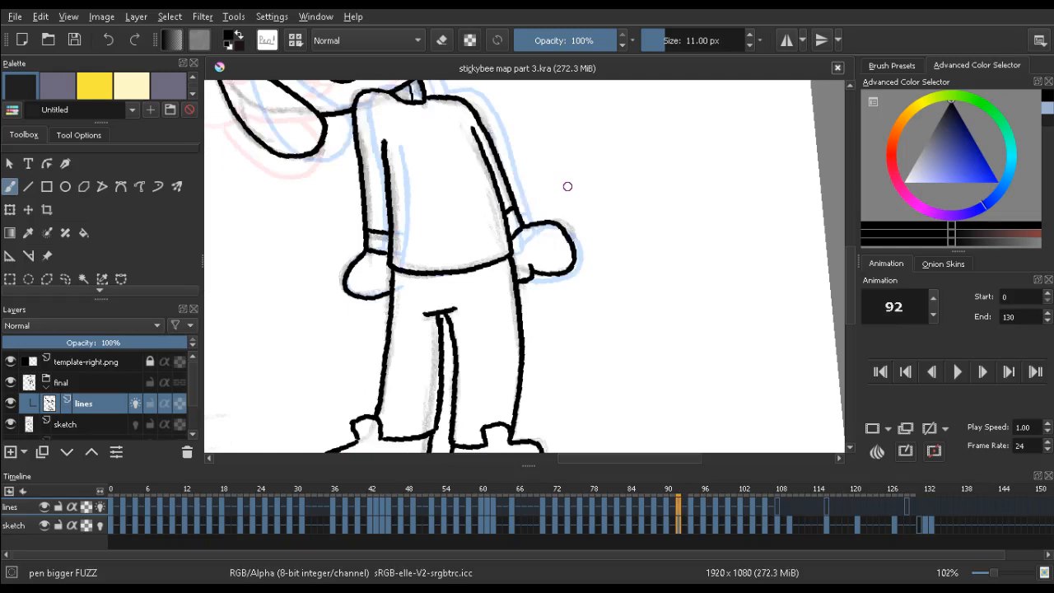
key("Left")
key("Left")
key("Right")
key("Right")
Ink the outer line of the left-hand trouser leg on frame 92, redoing the stroke until it follows the sketch
scroll(459, 313, "down", 1)
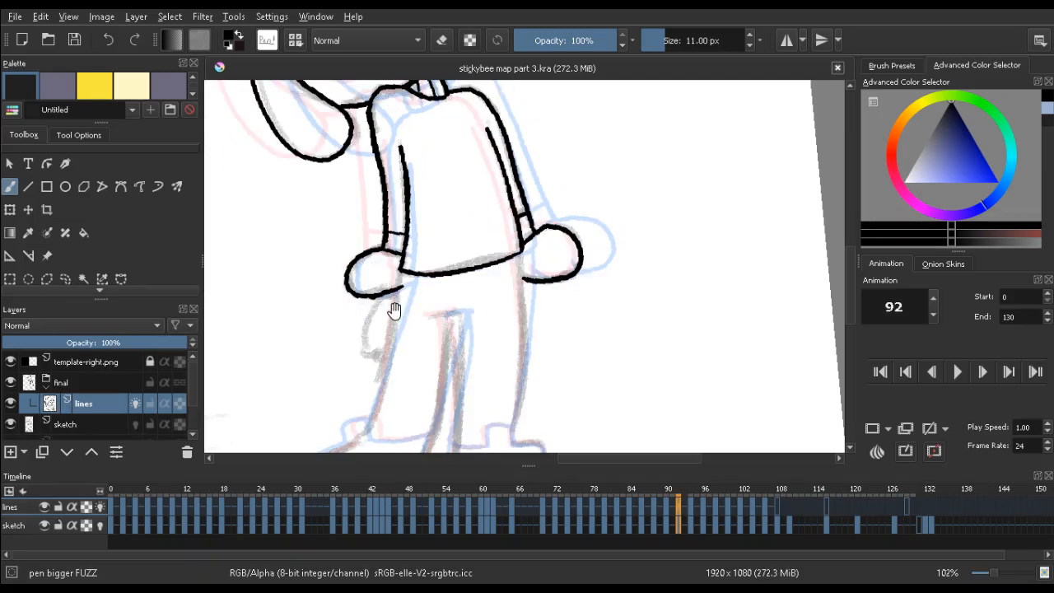
scroll(396, 305, "down", 3)
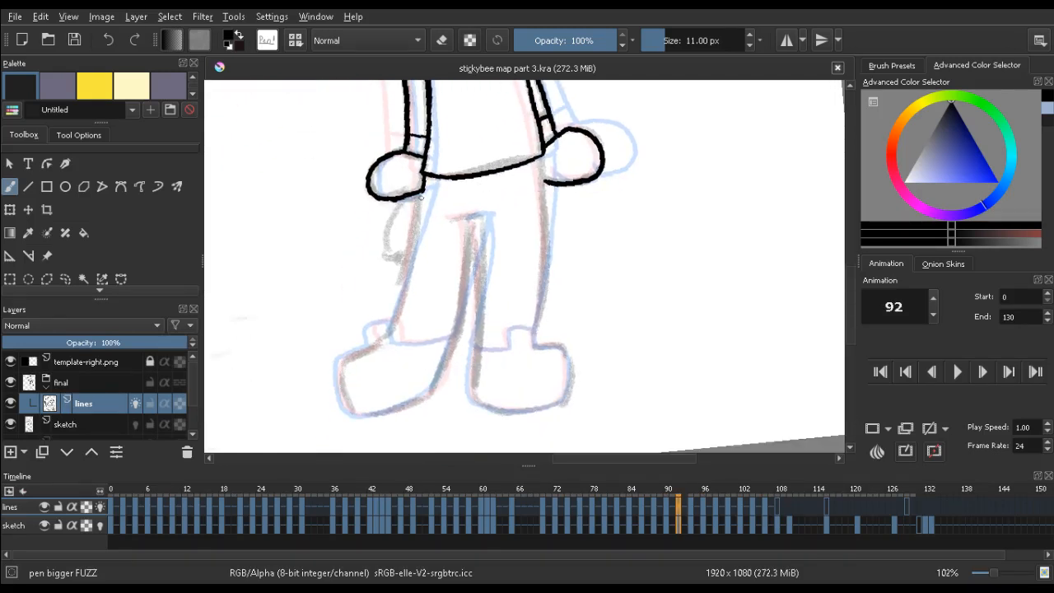
mouse_move(412, 196)
left_mouse_down()
mouse_move(425, 185)
mouse_move(416, 224)
left_mouse_up()
key("e")
key("e")
key("ctrl+z")
mouse_move(424, 179)
left_mouse_down()
mouse_move(392, 333)
mouse_move(405, 345)
left_mouse_up()
key("e")
key("e")
key("ctrl+z")
mouse_move(322, 336)
left_mouse_down()
mouse_move(297, 338)
mouse_move(298, 348)
left_mouse_up()
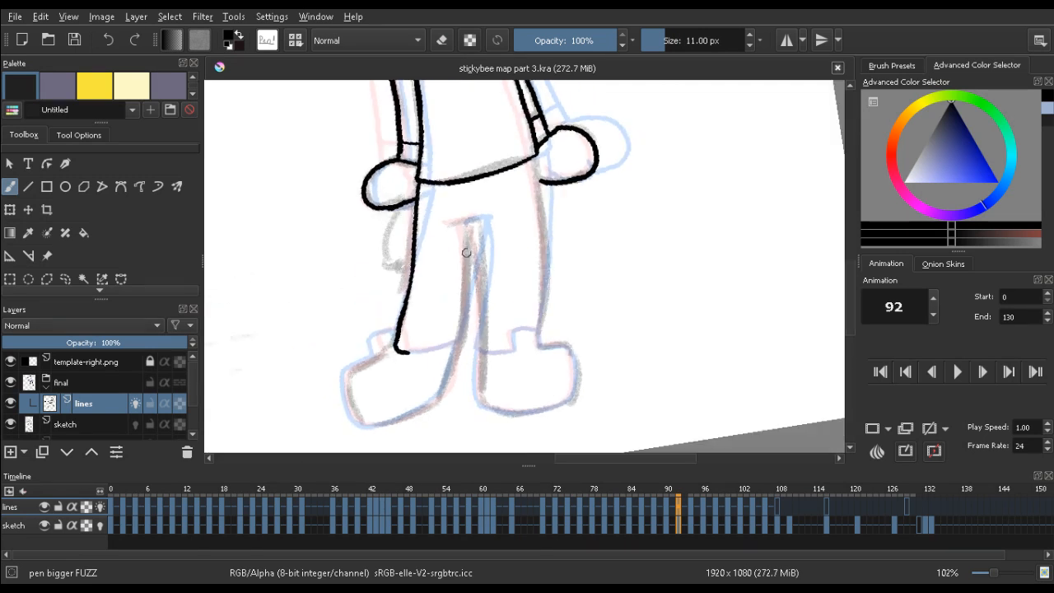
Ink the inner line and hem of the left-hand trouser leg on frame 92 and clean up the hem corner
left_click_drag(466, 226, 467, 330)
mouse_move(310, 358)
left_mouse_down()
mouse_move(367, 157)
mouse_move(326, 275)
mouse_move(402, 176)
left_mouse_up()
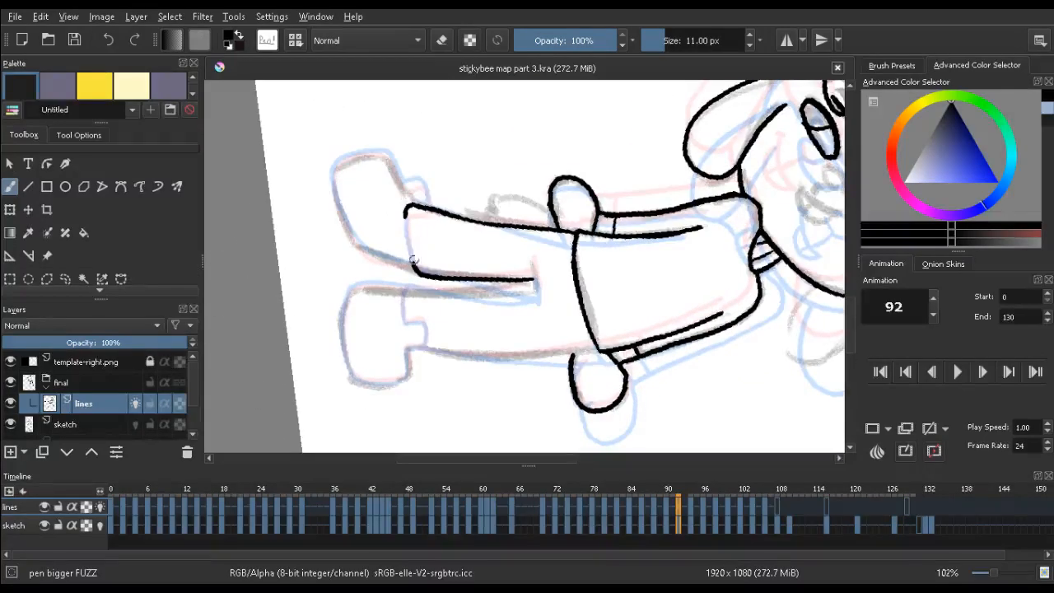
left_click_drag(413, 273, 404, 210)
key("comma")
key("comma")
key("period")
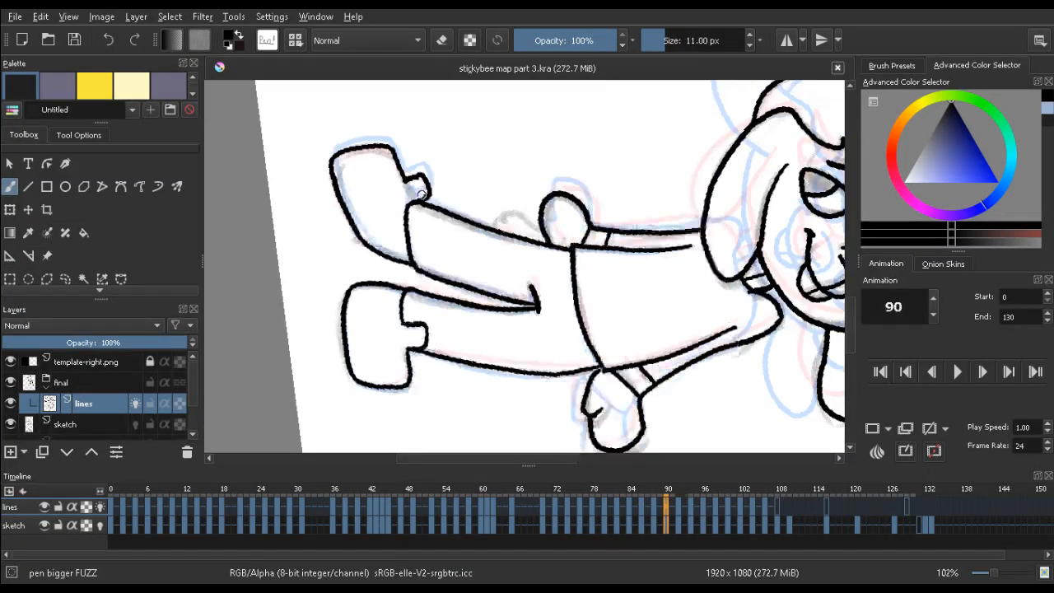
key("e")
left_click_drag(404, 203, 401, 205)
key("e")
mouse_move(348, 160)
left_mouse_down()
mouse_move(318, 419)
mouse_move(449, 353)
mouse_move(384, 212)
left_mouse_up()
Ink the small ankle tab of the left-hand shoe on frame 92 and erase the ink overlapping the trouser hem
key("period")
key("period")
key("comma")
key("comma")
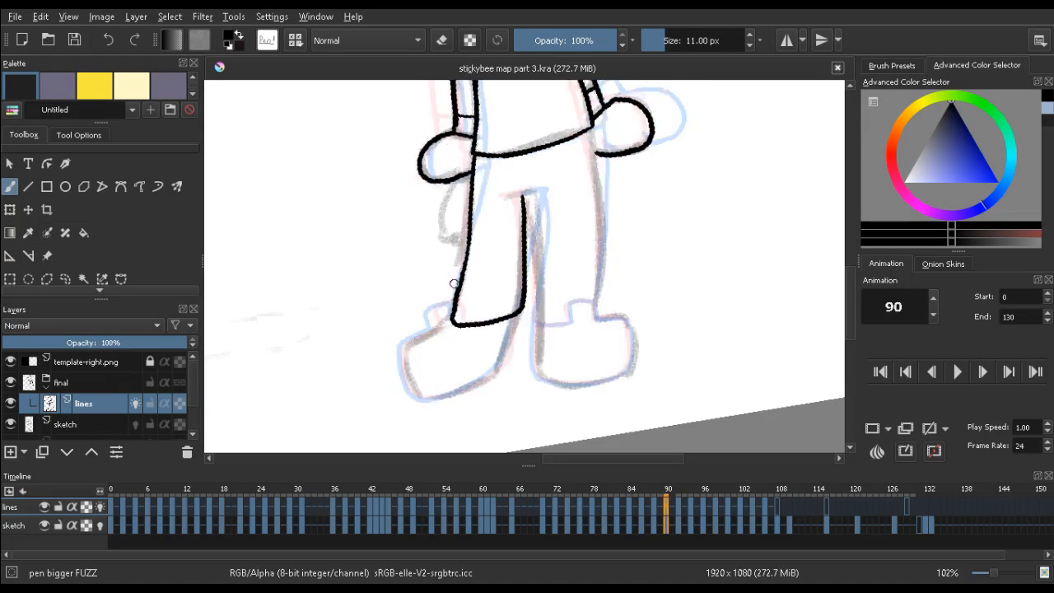
key("comma")
key("comma")
key("period")
key("period")
key("period")
key("period")
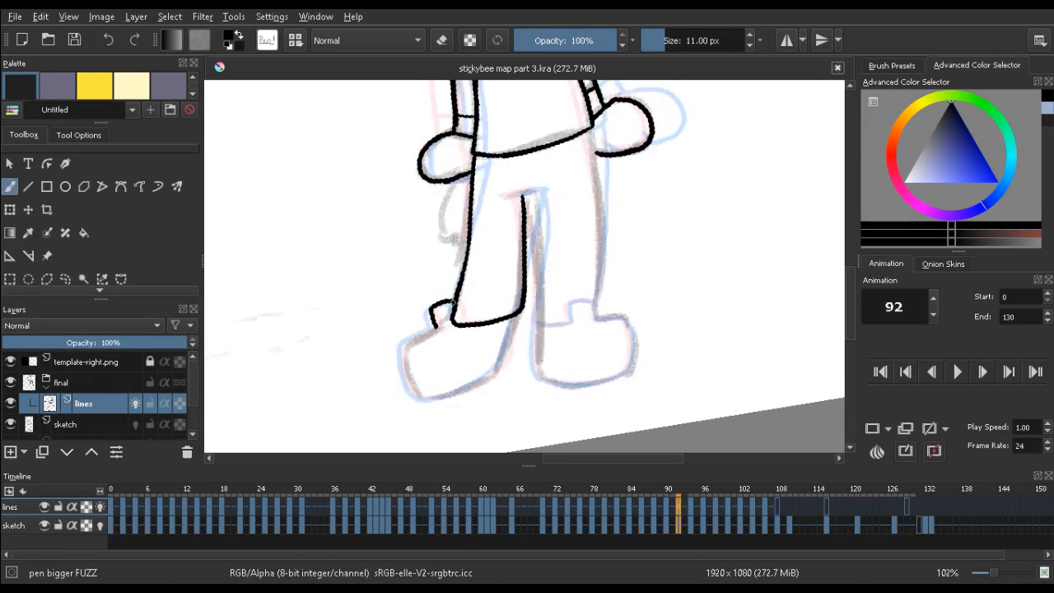
key("e")
left_click_drag(458, 319, 456, 331)
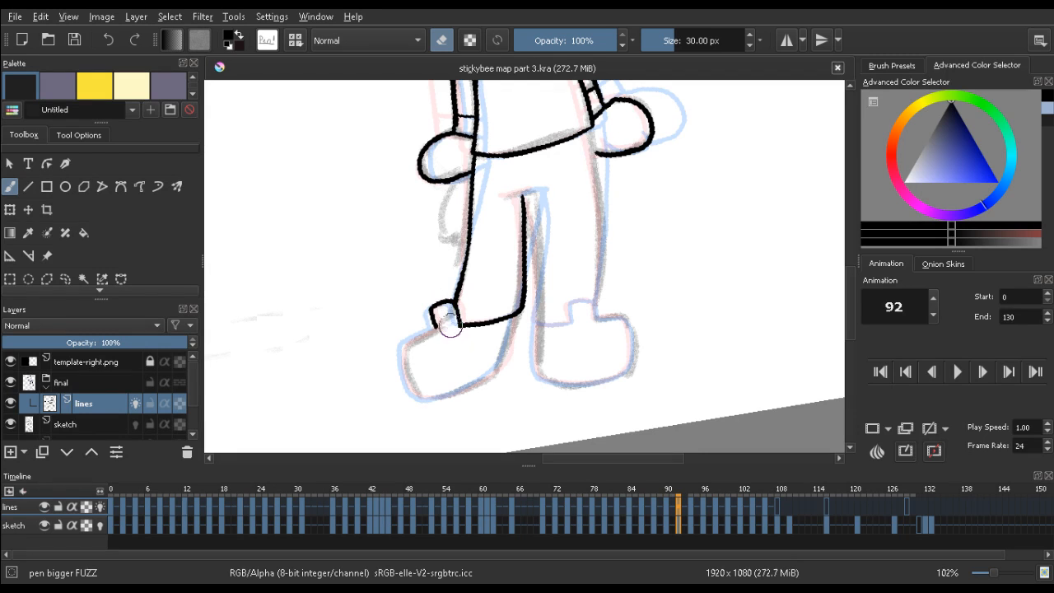
key("e")
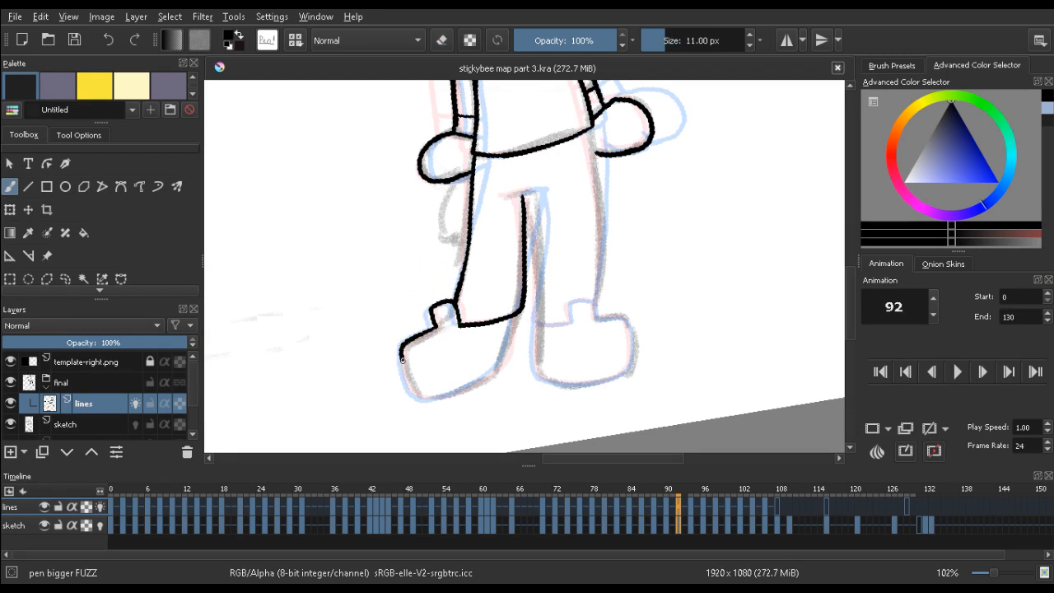
Ink the left-hand shoe's outline and the short crotch line on frame 92, using frame 90 as reference
left_click_drag(417, 396, 493, 375)
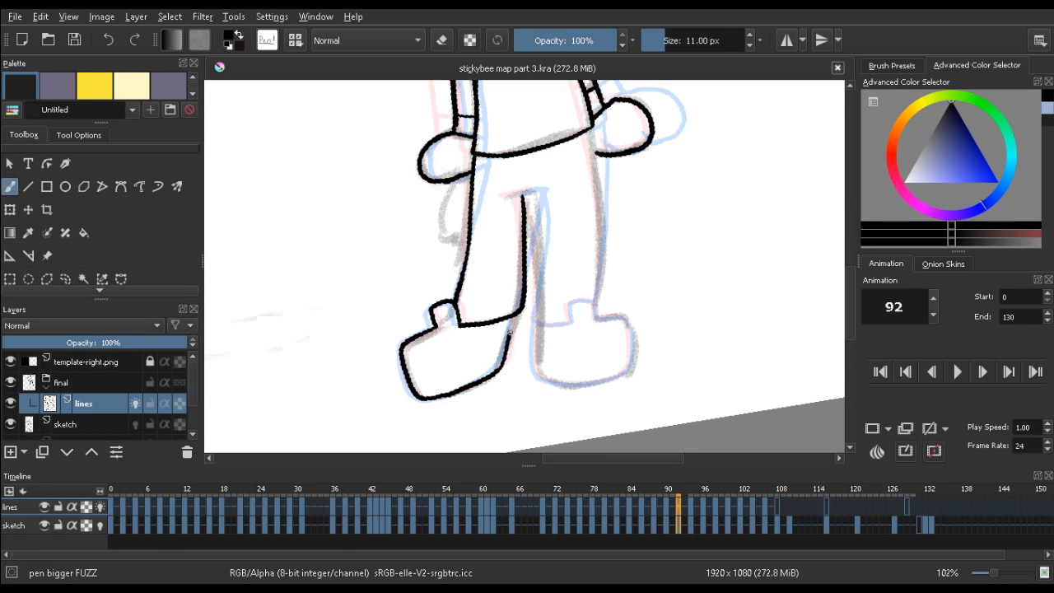
key("ctrl+z")
key("Left")
key("Left")
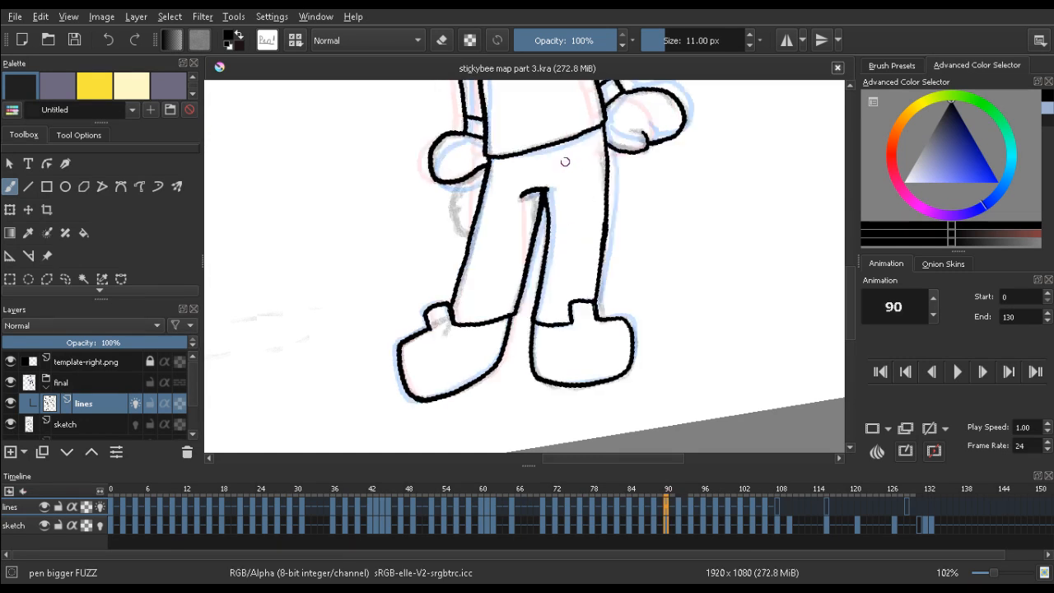
key("Right")
key("Right")
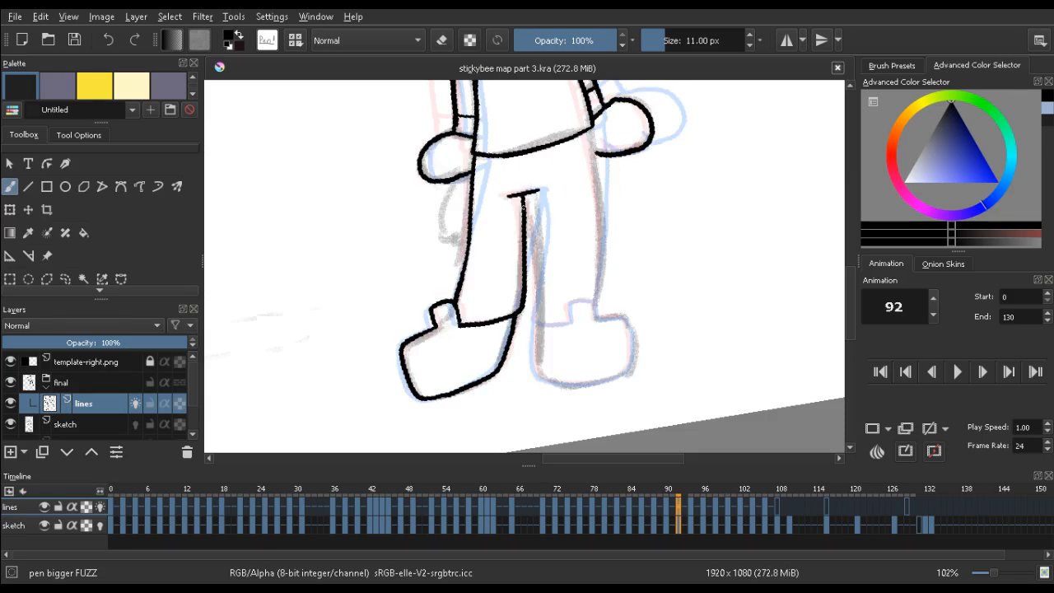
Ink the inner line of the right-hand trouser leg on frame 92 after comparing the neighbouring frames
key("Left")
key("Left")
key("Right")
key("Right")
key("Right")
key("Right")
key("Right")
key("Right")
key("Left")
key("Left")
key("Left")
key("Left")
left_click_drag(536, 229, 534, 319)
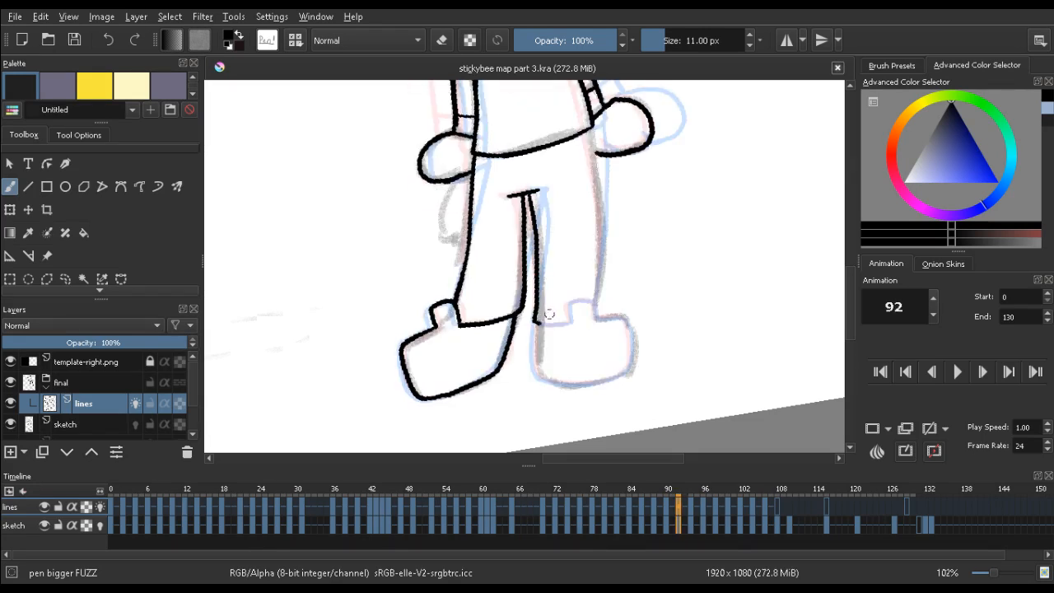
Compare the inner leg lines on frame 92 with those on frames 90 and 94
key("Left")
key("Left")
key("Right")
key("Right")
key("Right")
key("Right")
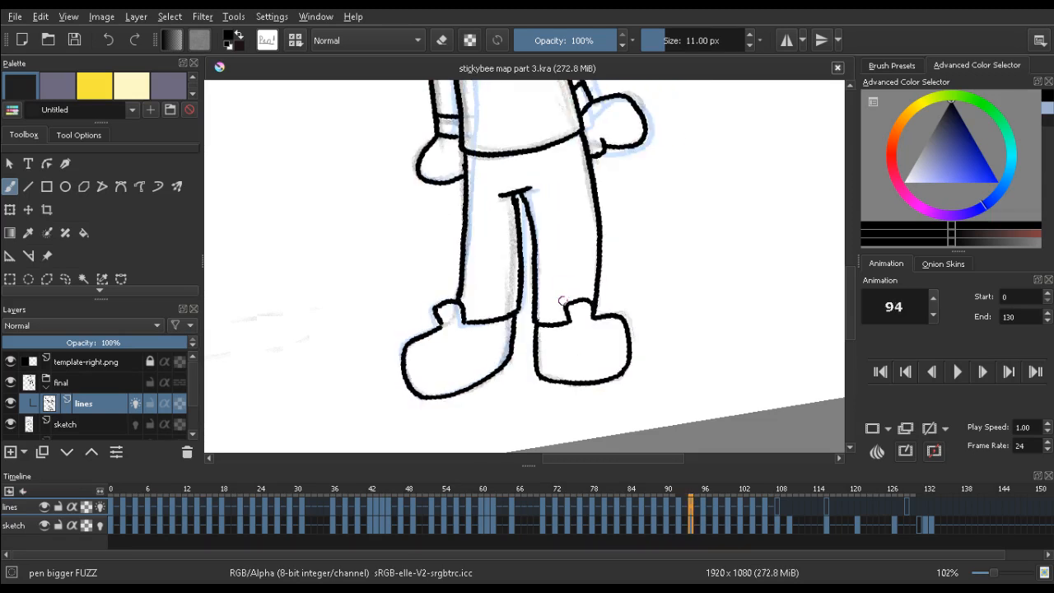
key("Left")
key("Left")
key("Left")
key("Left")
key("Right")
key("Right")
key("Right")
key("Right")
key("e")
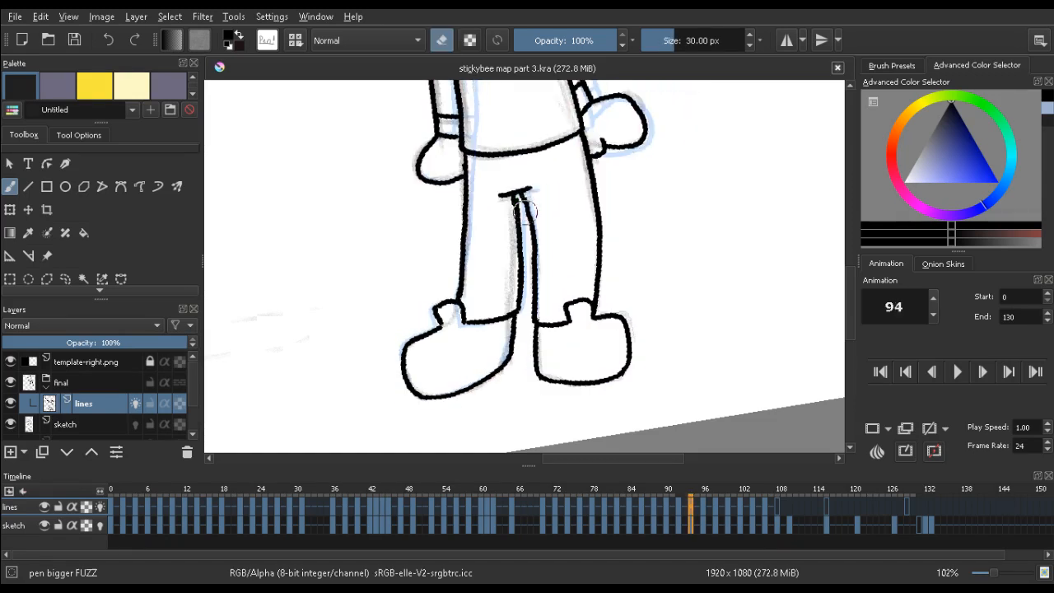
key("Left")
key("Left")
key("e")
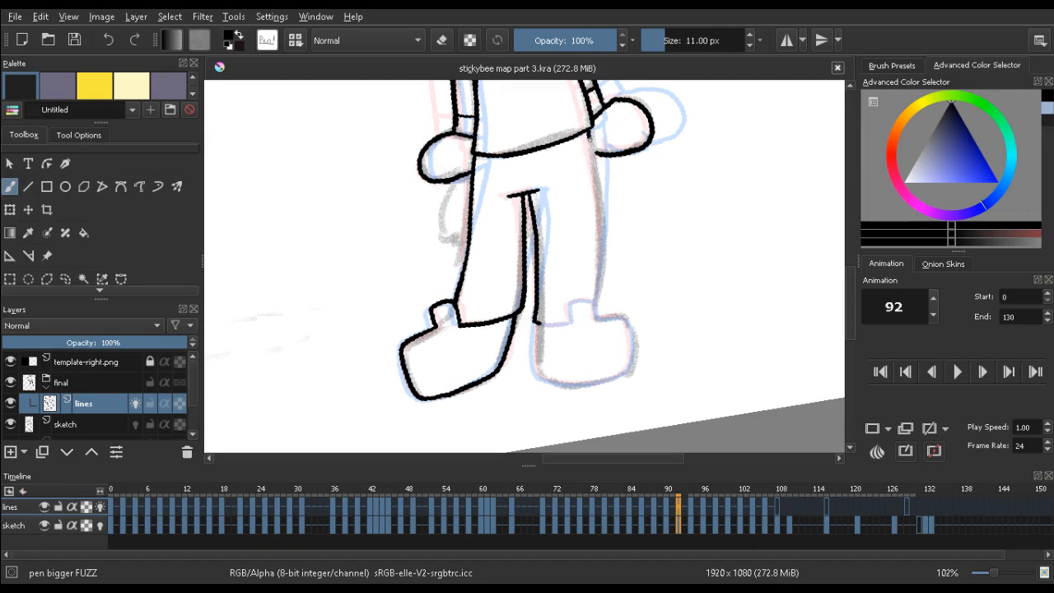
Ink the outer line of the right-hand trouser leg on frame 92 and check it against frames 90 and 94
left_click_drag(588, 136, 602, 260)
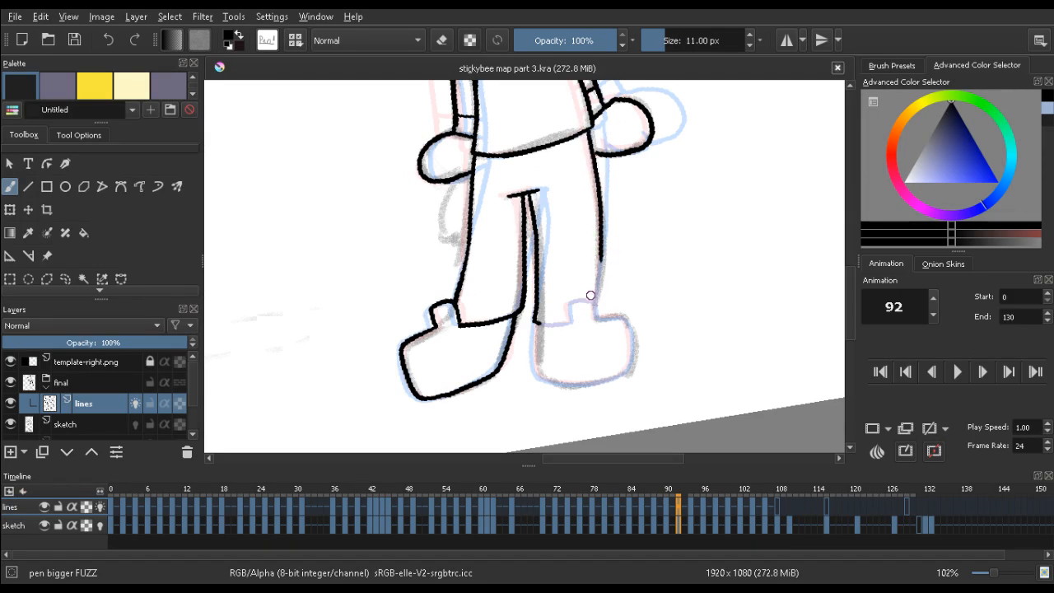
left_click_drag(595, 303, 602, 260)
key("Left")
key("Left")
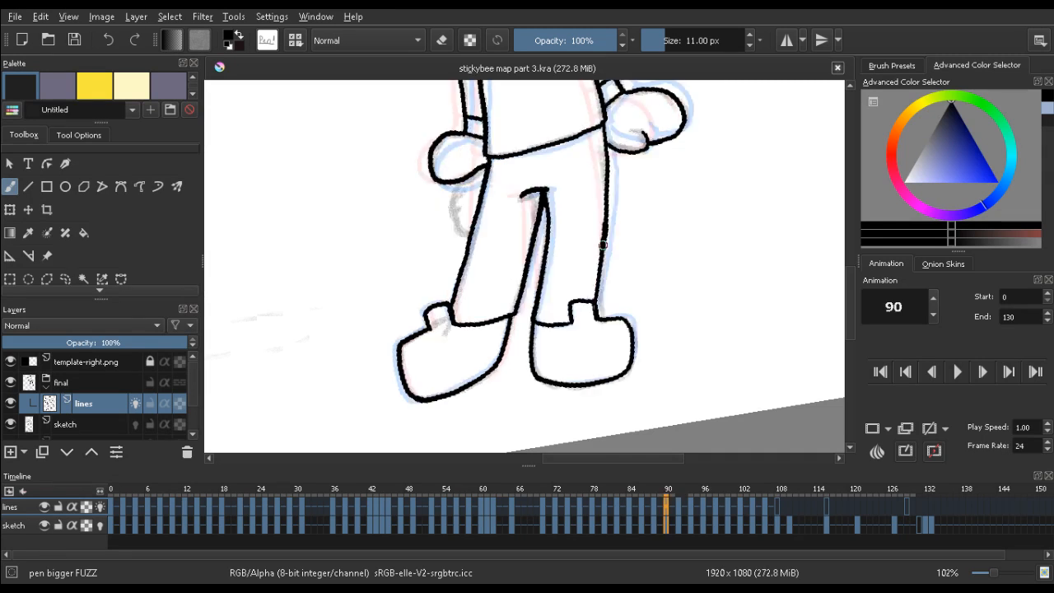
key("Right")
key("Right")
key("Right")
key("Right")
key("Left")
key("Left")
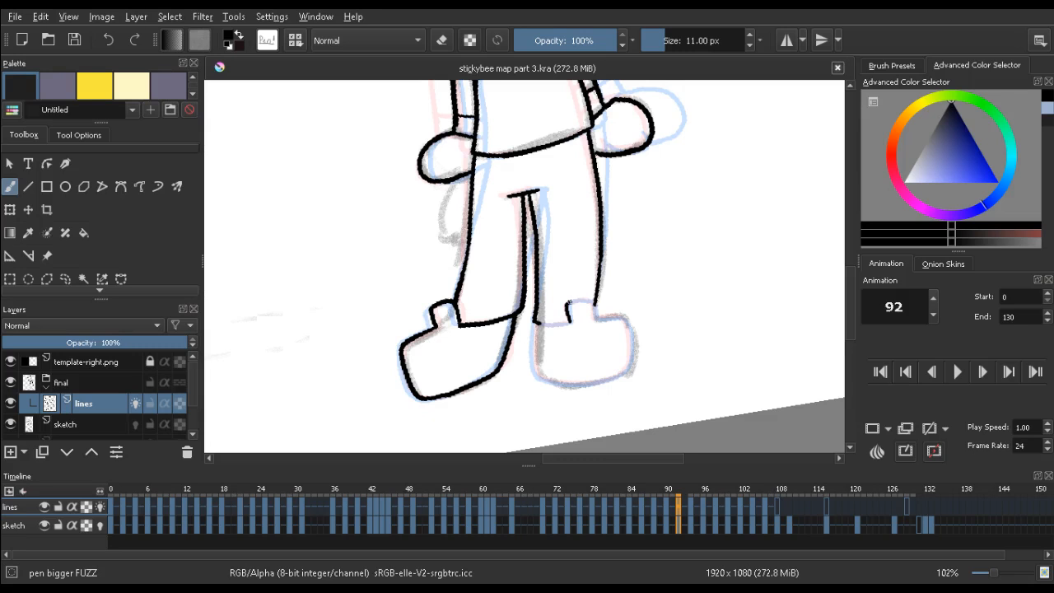
Ink the ankle tab and outline of the right-hand shoe on frame 92, redoing strokes that miss the sketch
left_click_drag(592, 302, 596, 320)
key("ctrl+z")
mouse_move(617, 317)
left_mouse_down()
mouse_move(630, 326)
mouse_move(631, 365)
left_mouse_up()
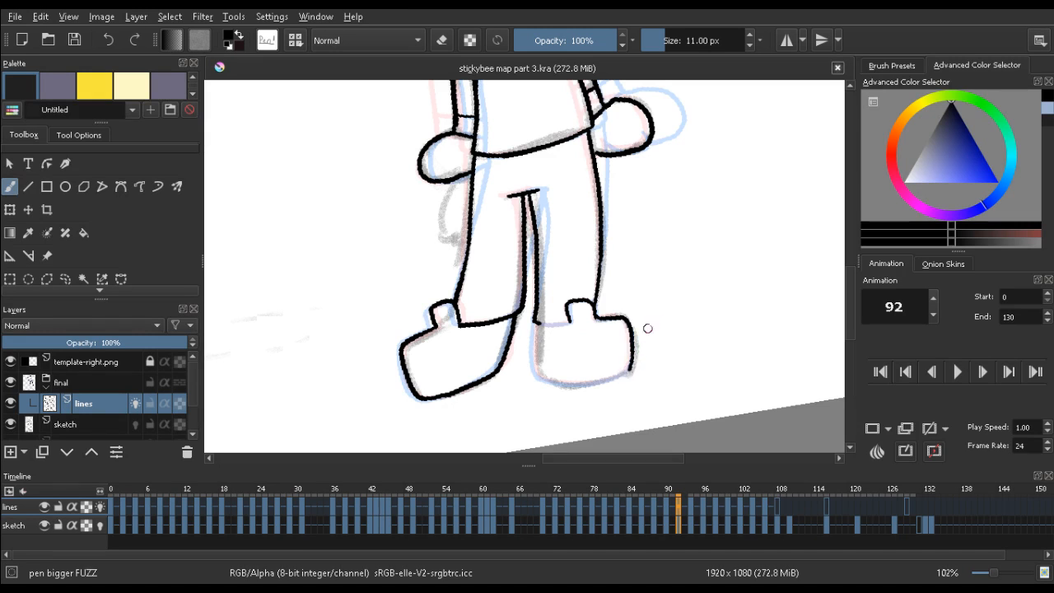
mouse_move(479, 326)
left_mouse_down()
mouse_move(416, 343)
mouse_move(405, 173)
mouse_move(407, 370)
mouse_move(406, 303)
left_mouse_up()
key("ctrl+z")
mouse_move(418, 366)
left_mouse_down()
mouse_move(400, 306)
mouse_move(417, 275)
left_mouse_up()
mouse_move(427, 232)
left_mouse_down()
mouse_move(416, 212)
mouse_move(371, 439)
mouse_move(447, 425)
left_mouse_up()
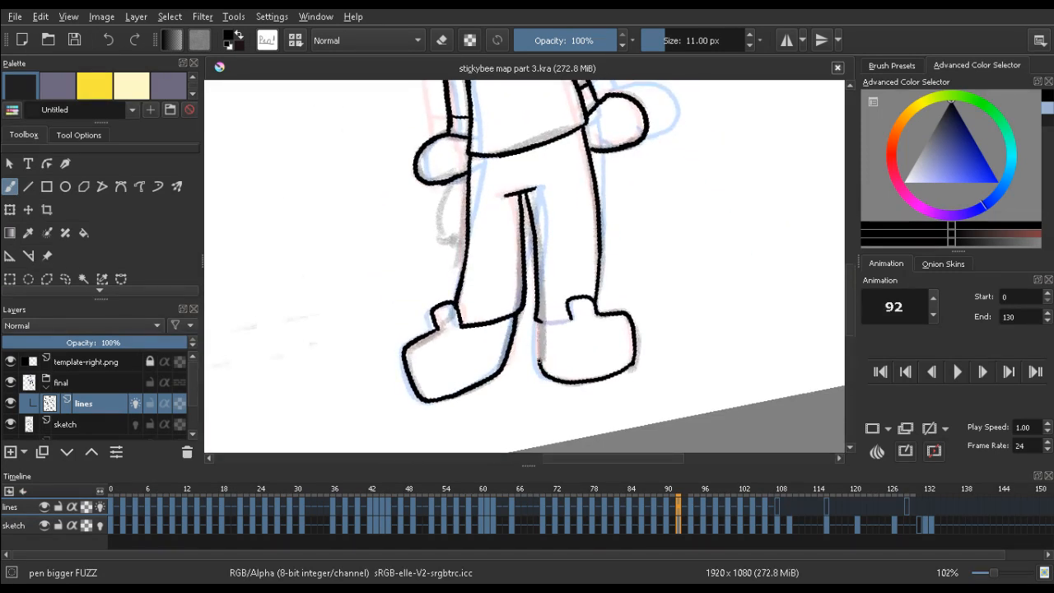
left_click_drag(539, 361, 538, 340)
key("ctrl+z")
Review the inked legs and shoes on frame 92 against the neighbouring frames and go to frame 96
key("Left")
key("Left")
key("Left")
key("Left")
key("Left")
key("Left")
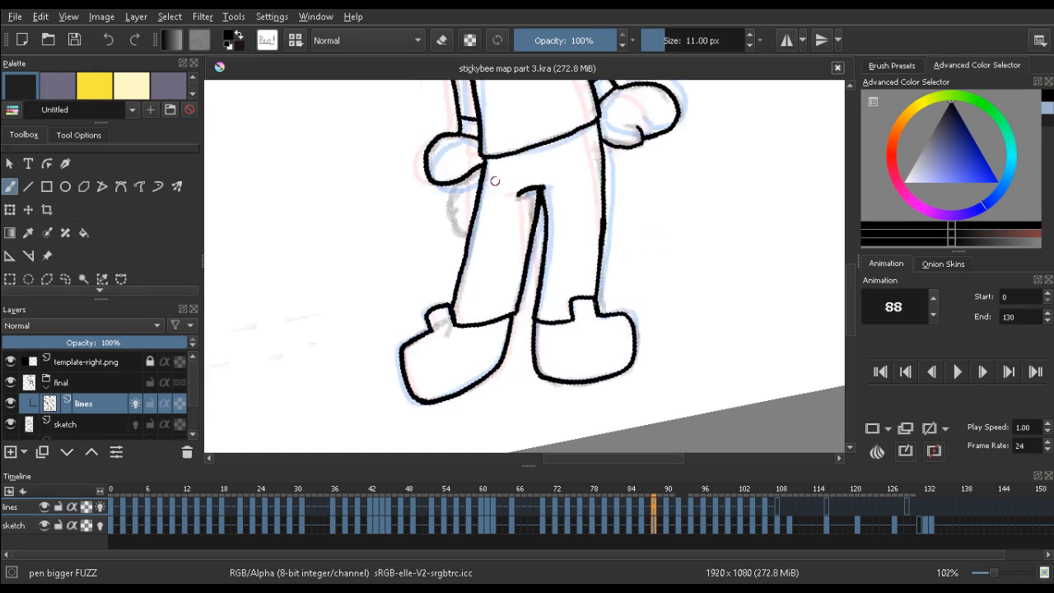
key("Right")
key("Right")
key("Right")
key("Right")
key("Right")
key("Right")
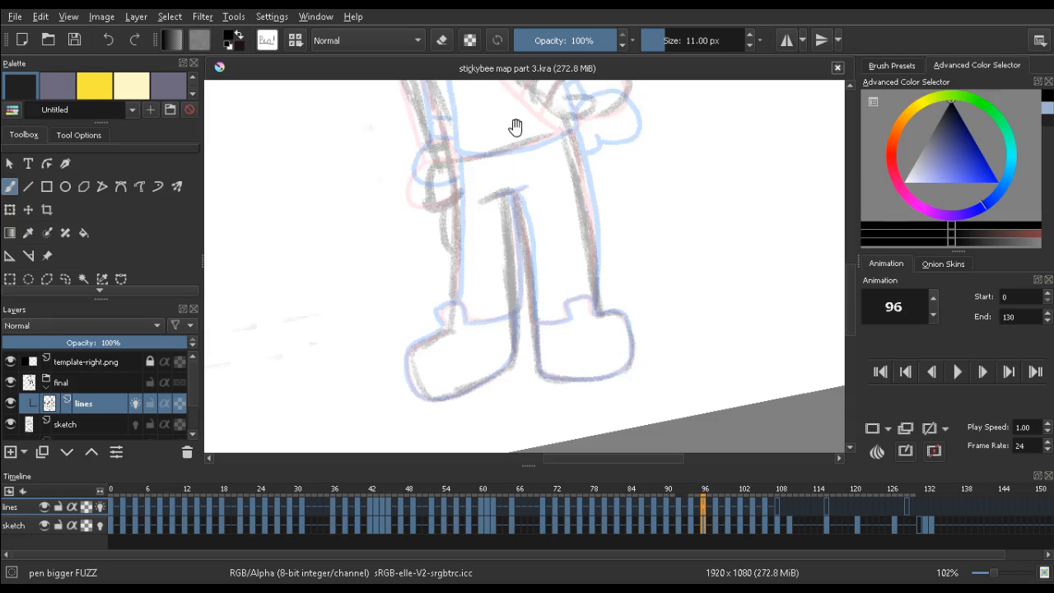
Ink the collar and its inner lines below the chin on frame 96, using the neighbouring frames as reference
left_click_drag(513, 90, 469, 273)
mouse_move(393, 239)
left_mouse_down()
mouse_move(405, 156)
mouse_move(445, 180)
left_mouse_up()
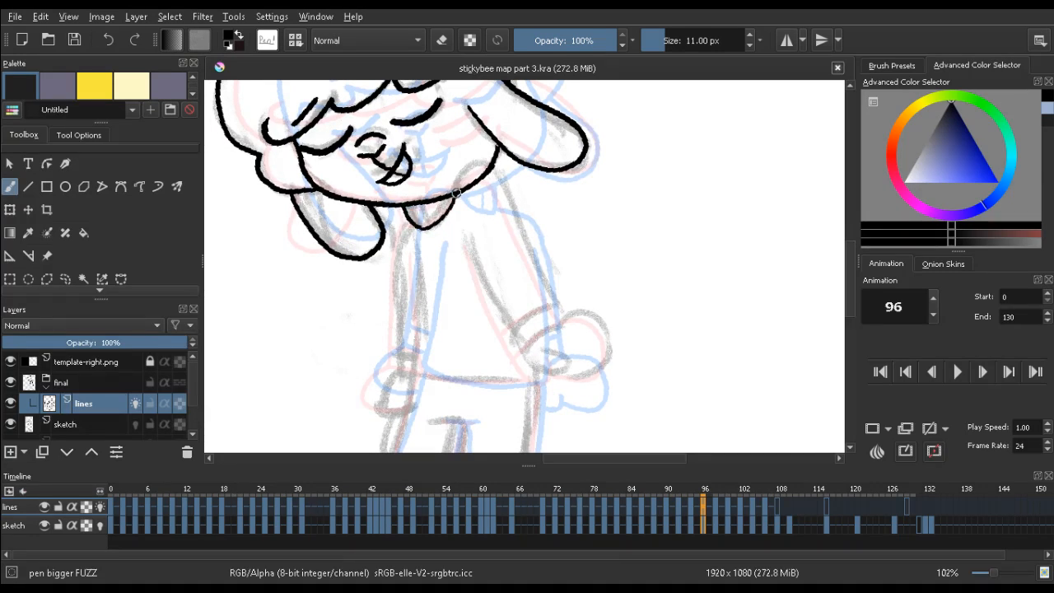
key("Left")
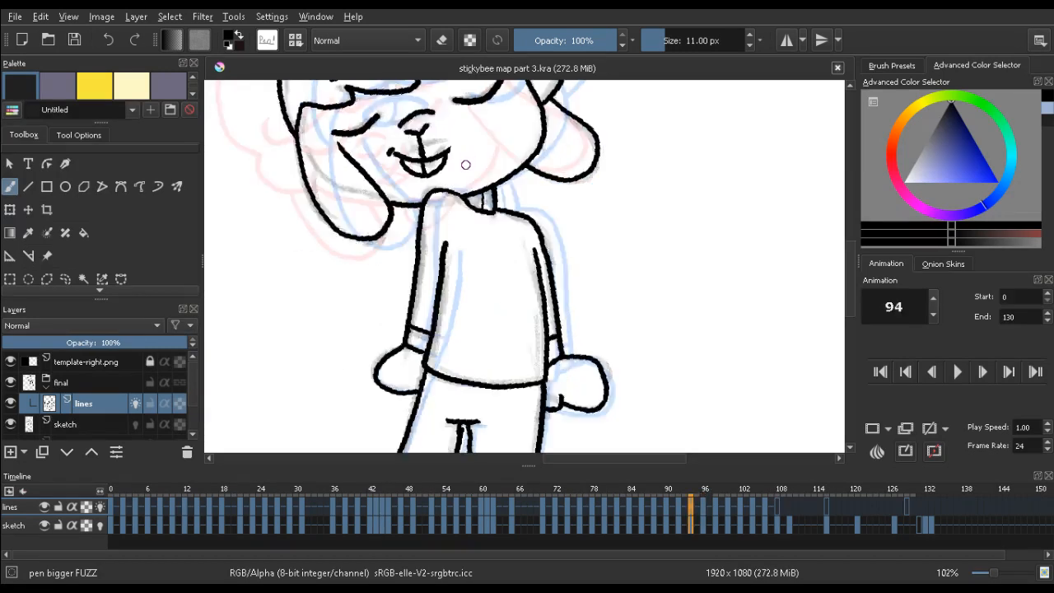
key("Right")
key("Right")
key("Left")
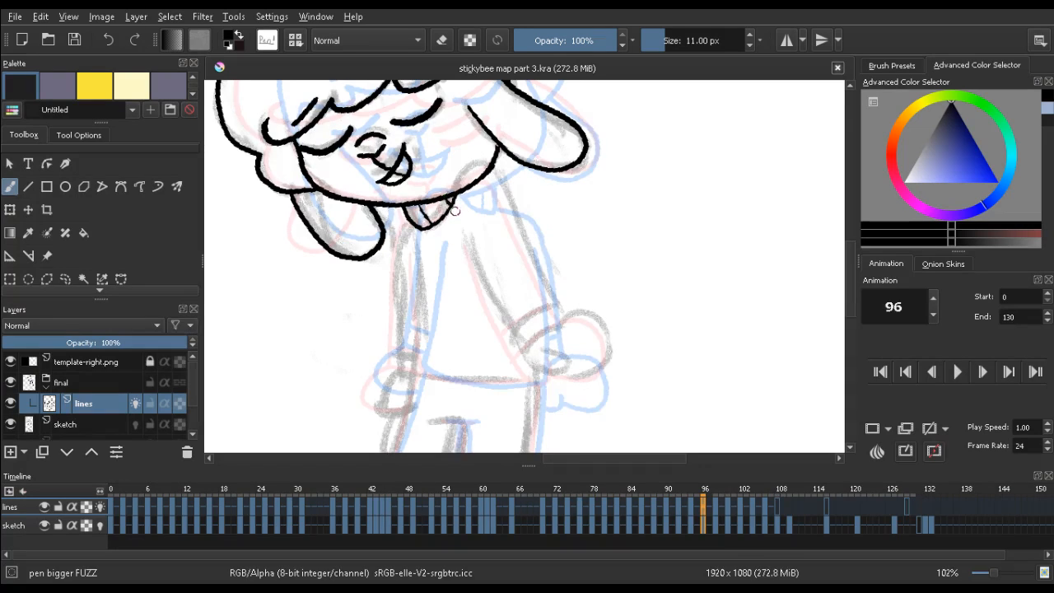
Compare the collar and shoulder area on frame 96 with frames 94 and 98
key("Left")
key("Right")
key("Right")
key("Right")
key("Left")
key("Left")
key("Right")
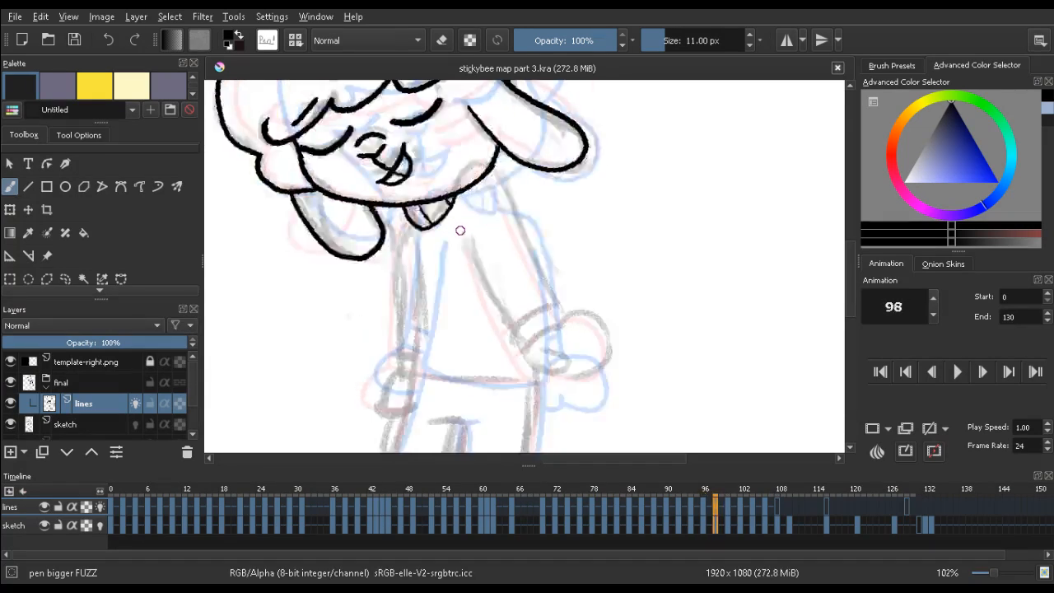
key("Left")
key("Right")
key("Left")
key("Right")
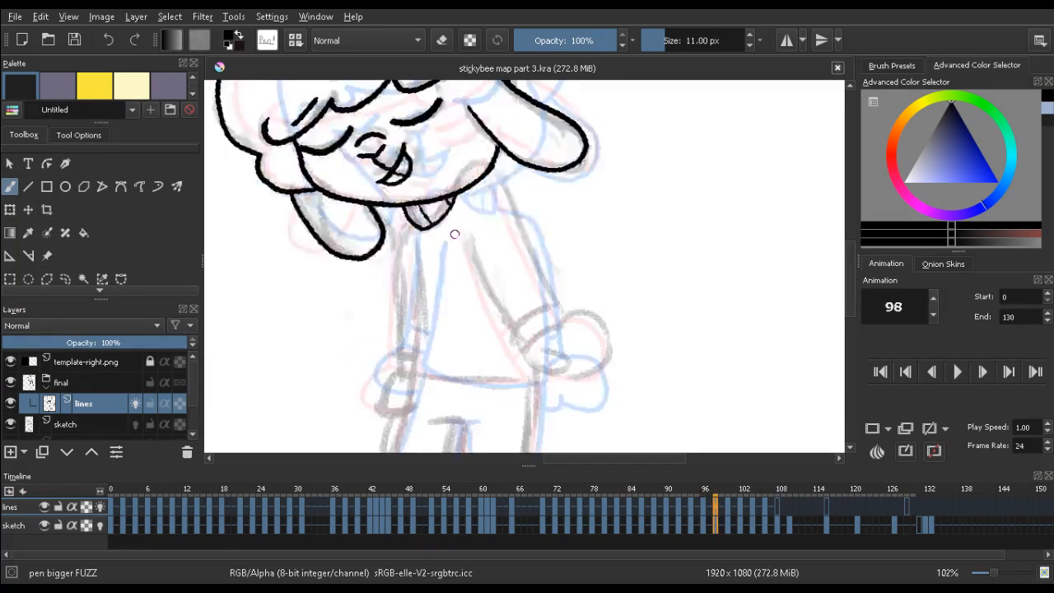
key("Left")
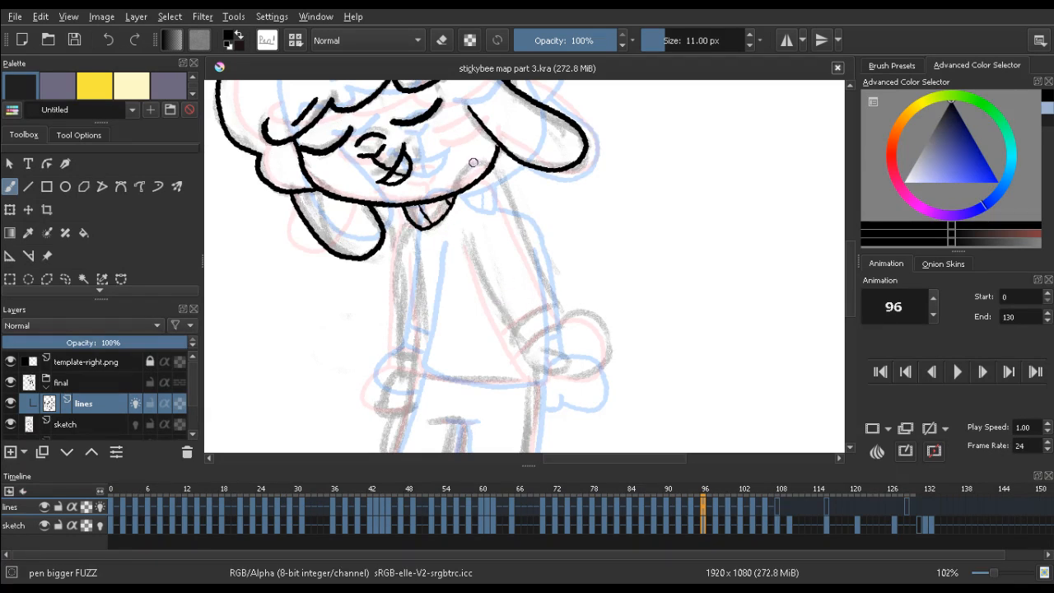
key("Left")
key("Right")
key("Right")
key("Left")
key("Right")
key("Right")
key("Left")
key("Left")
key("Left")
key("Right")
key("Right")
key("Left")
key("Left")
key("Right")
key("Right")
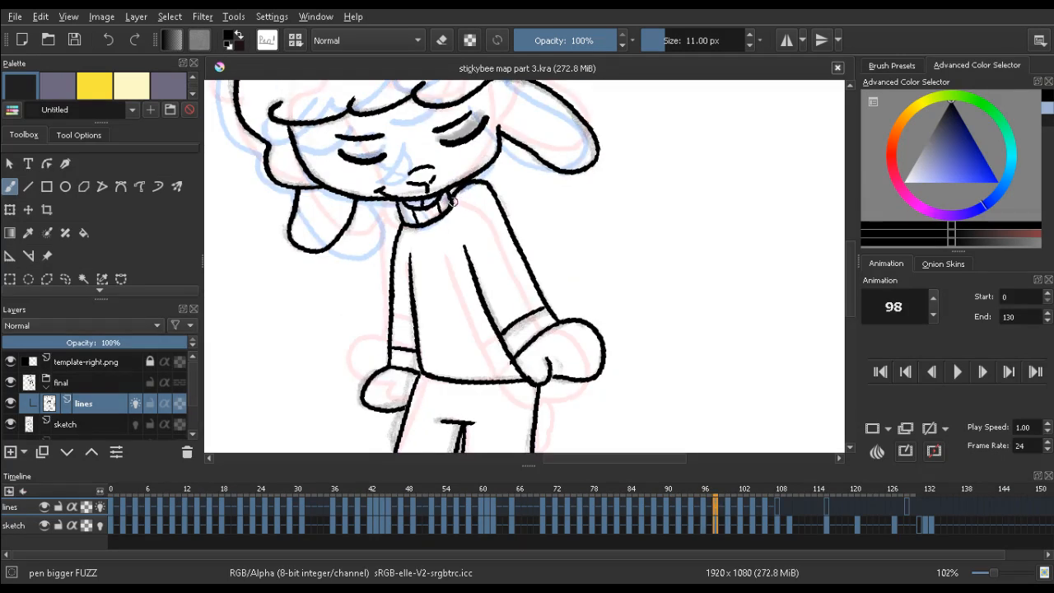
key("Left")
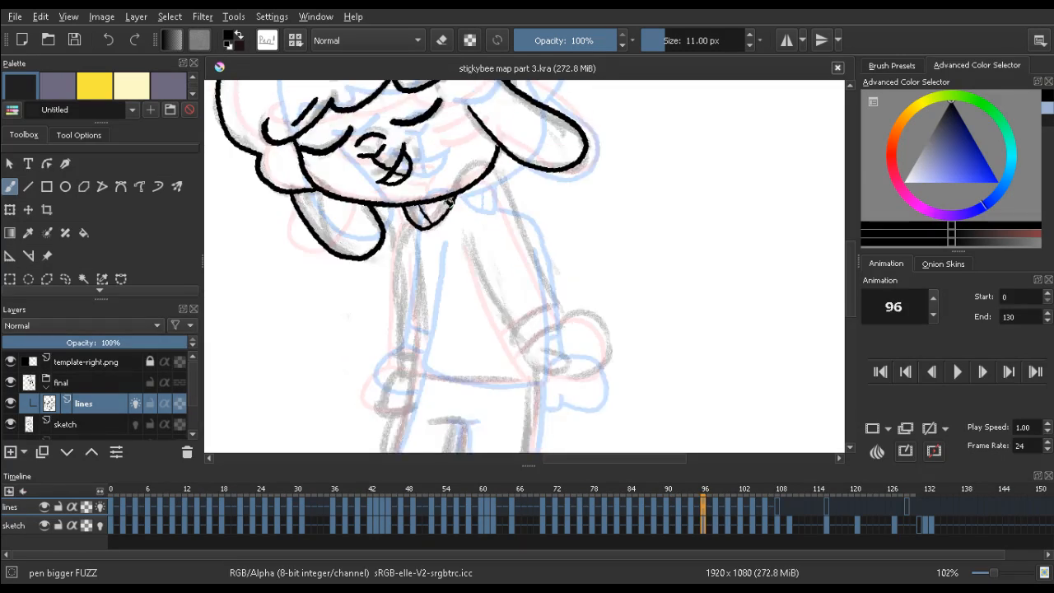
Try to ink the raised shoulder curve overlapping the jaw on frame 96, checking it against frames 94 and 98
key("e")
mouse_move(464, 185)
left_mouse_down()
mouse_move(478, 196)
mouse_move(455, 204)
mouse_move(460, 178)
mouse_move(476, 175)
mouse_move(486, 192)
mouse_move(455, 175)
left_mouse_up()
key("e")
key("ctrl+z")
key("ctrl+z")
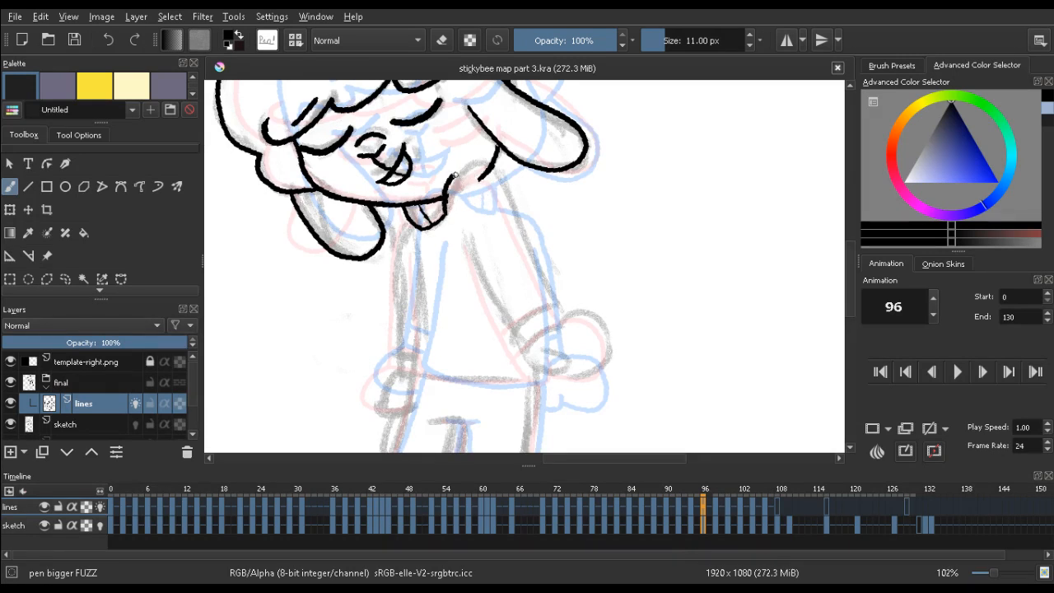
key("Left")
key("Left")
key("Right")
key("Right")
key("Right")
key("Right")
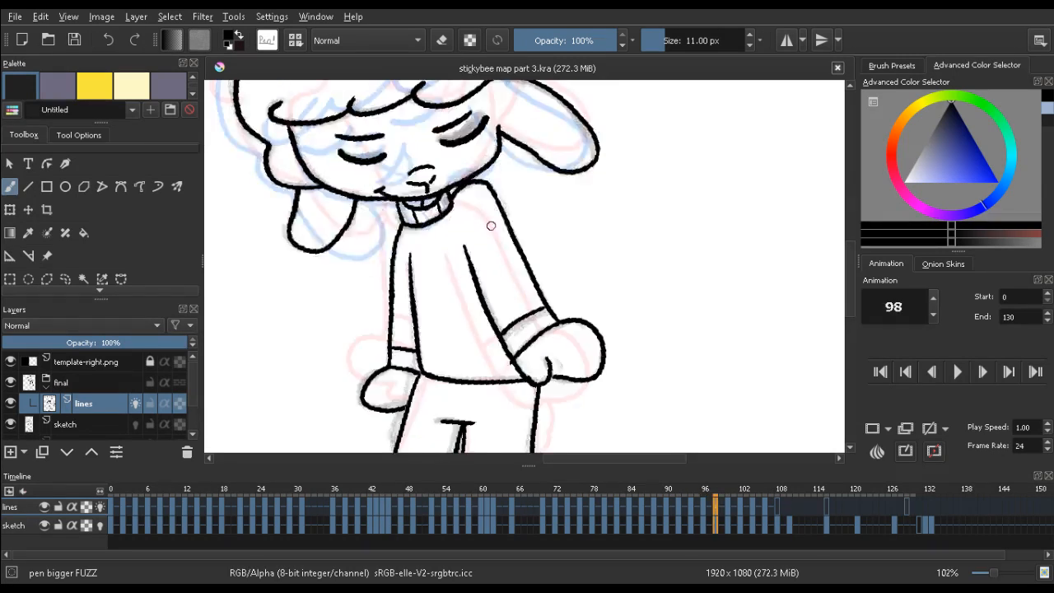
key("Left")
key("Left")
key("Right")
key("Right")
key("Left")
key("Left")
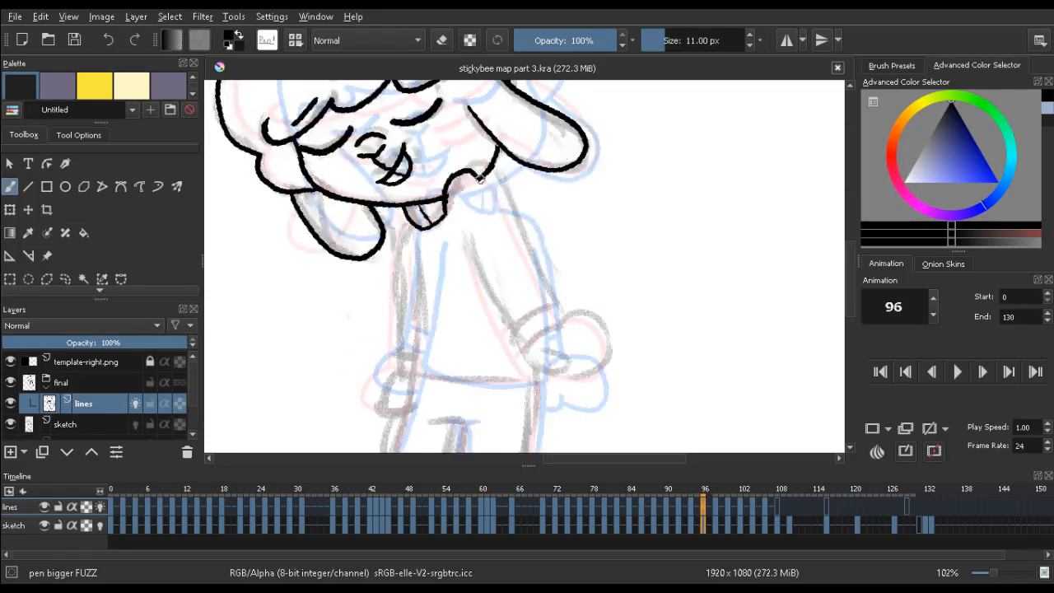
Try to ink the right-hand sleeve and rounded hand on frame 96, cleaning the join at the wrist
left_click_drag(476, 178, 557, 316)
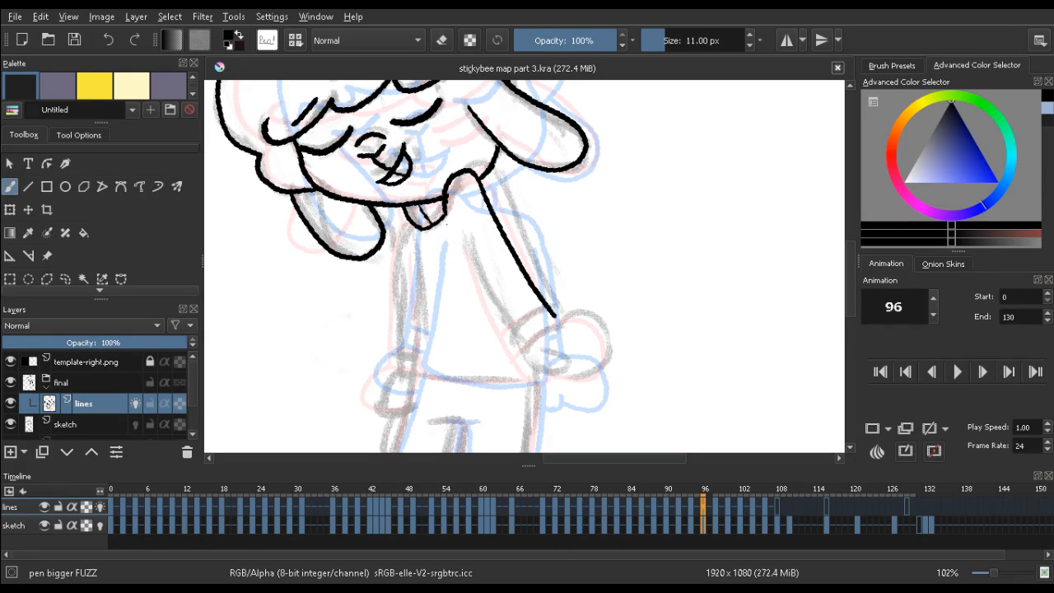
mouse_move(446, 221)
left_mouse_down()
mouse_move(461, 274)
mouse_move(521, 370)
left_mouse_up()
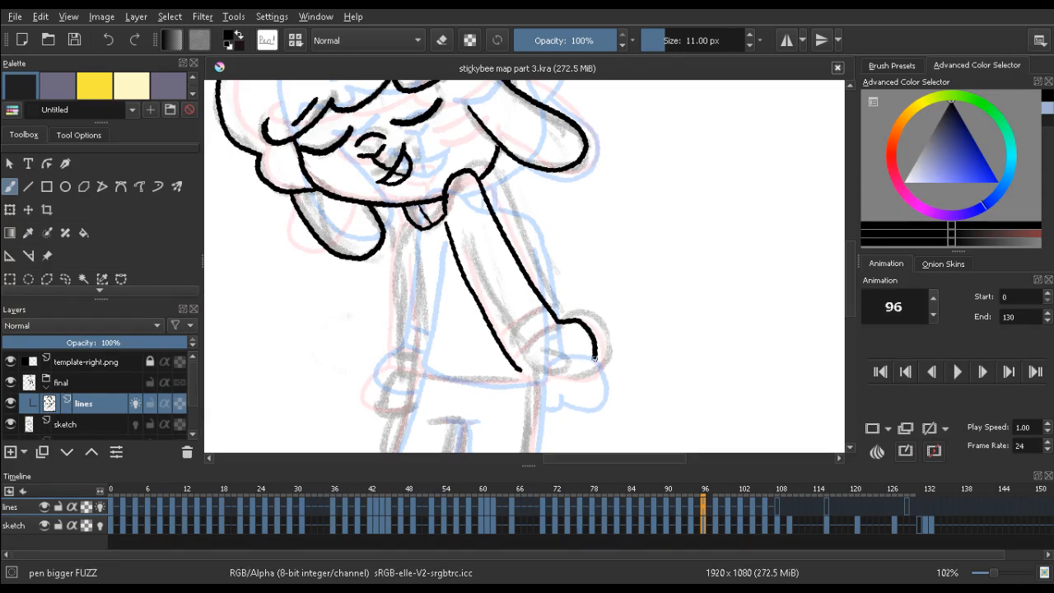
key("ctrl+z")
mouse_move(576, 313)
left_mouse_down()
mouse_move(596, 341)
mouse_move(579, 365)
mouse_move(522, 370)
mouse_move(538, 363)
mouse_move(504, 351)
mouse_move(513, 359)
mouse_move(495, 337)
left_mouse_up()
key("e")
key("e")
key("e")
key("e")
key("e")
key("e")
key("ctrl+z")
key("Left")
key("Left")
key("Right")
key("Right")
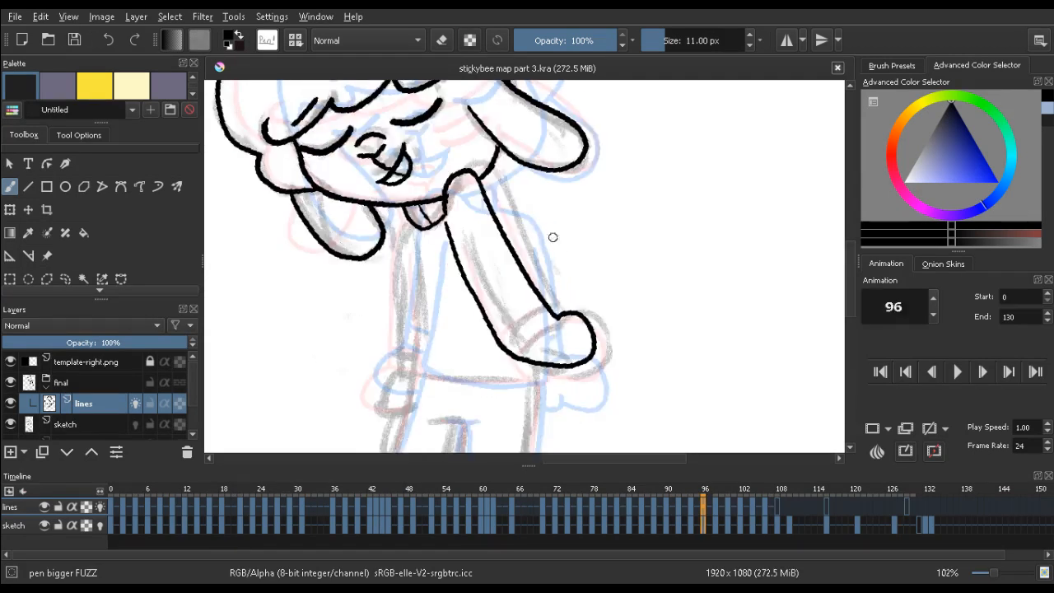
key("e")
left_click_drag(559, 328, 558, 322)
key("e")
Compare the arm pose on frame 96 with the inked arms on frames 94 through 102
key("Left")
key("Left")
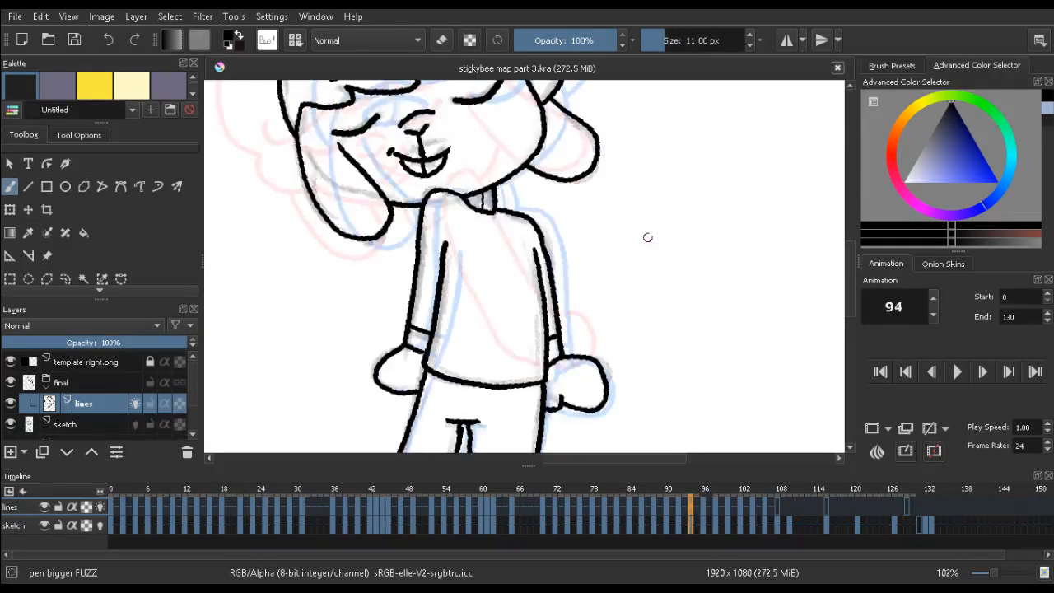
key("Right")
key("Right")
key("Right")
key("Right")
key("Right")
key("Right")
key("Right")
key("Right")
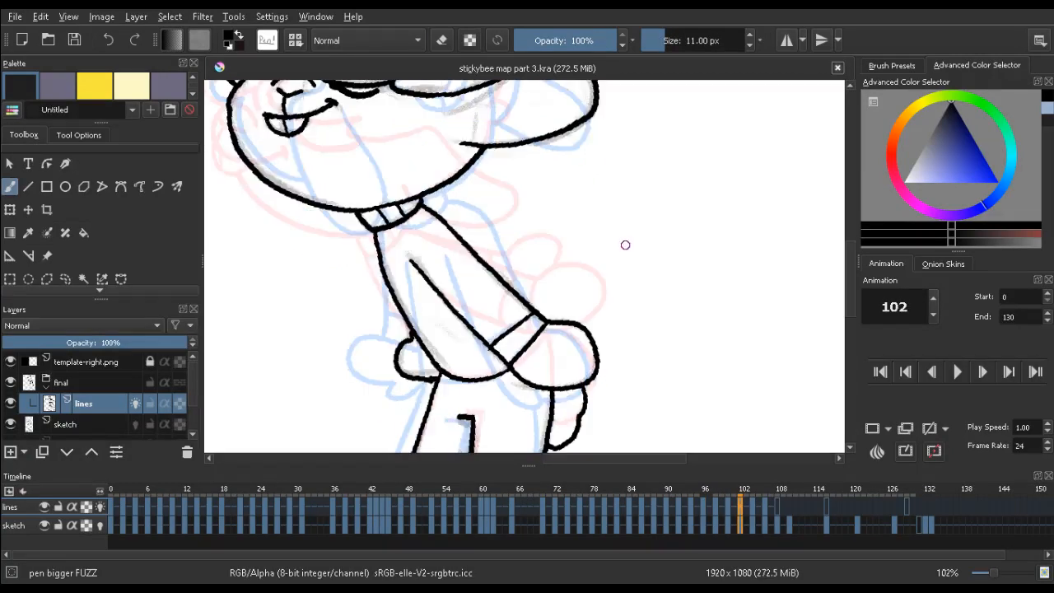
key("Left")
key("Left")
key("Left")
key("Left")
key("Left")
key("Left")
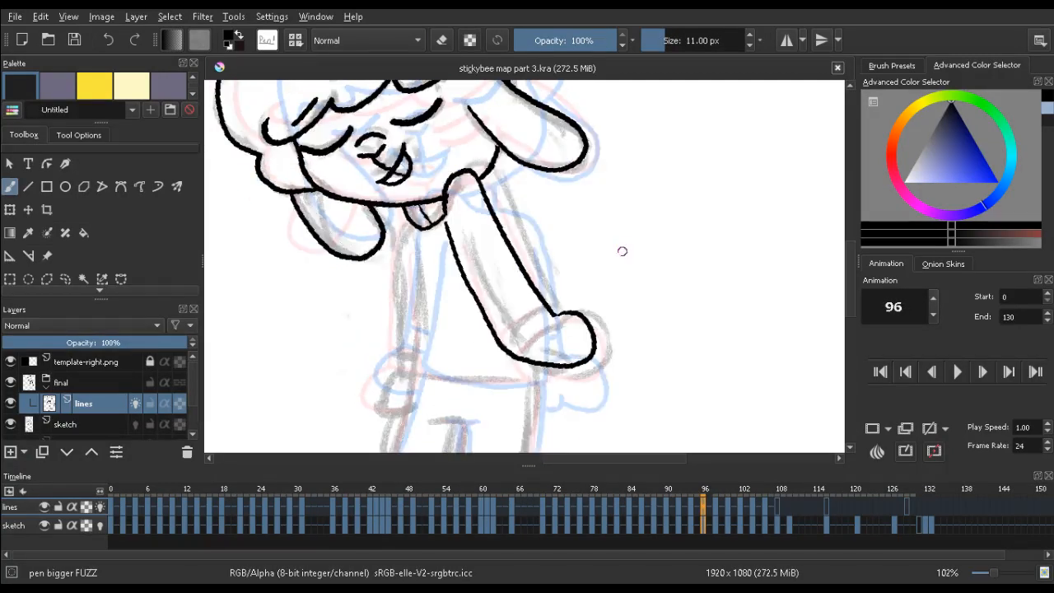
Undo the shoulder, sleeve and hand strokes on frame 96, back to the inked collar
key("ctrl+z")
key("ctrl+z")
key("ctrl+z")
key("ctrl+z")
key("ctrl+z")
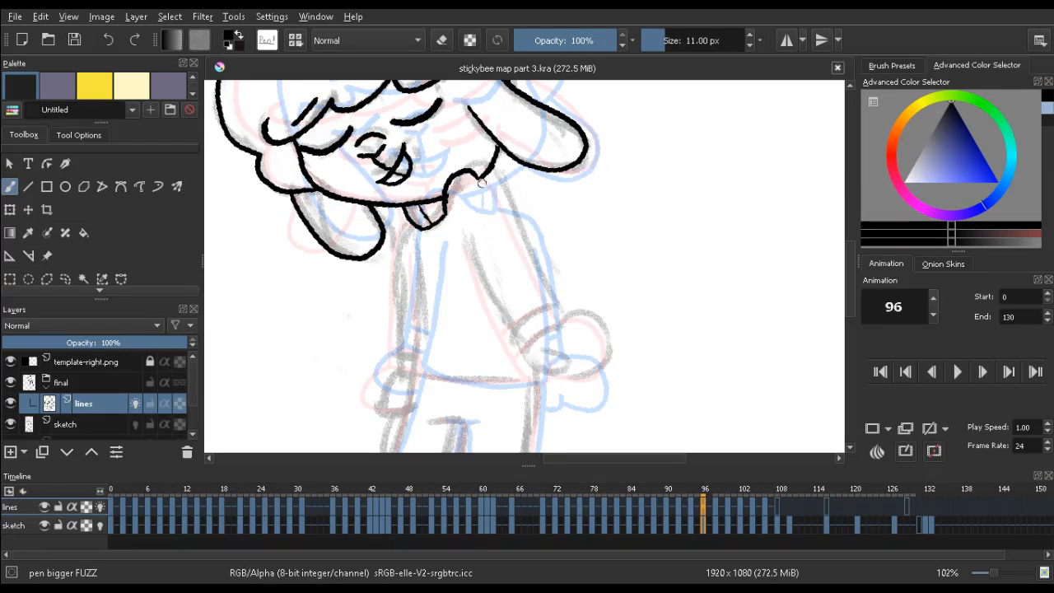
key("ctrl+z")
key("ctrl+z")
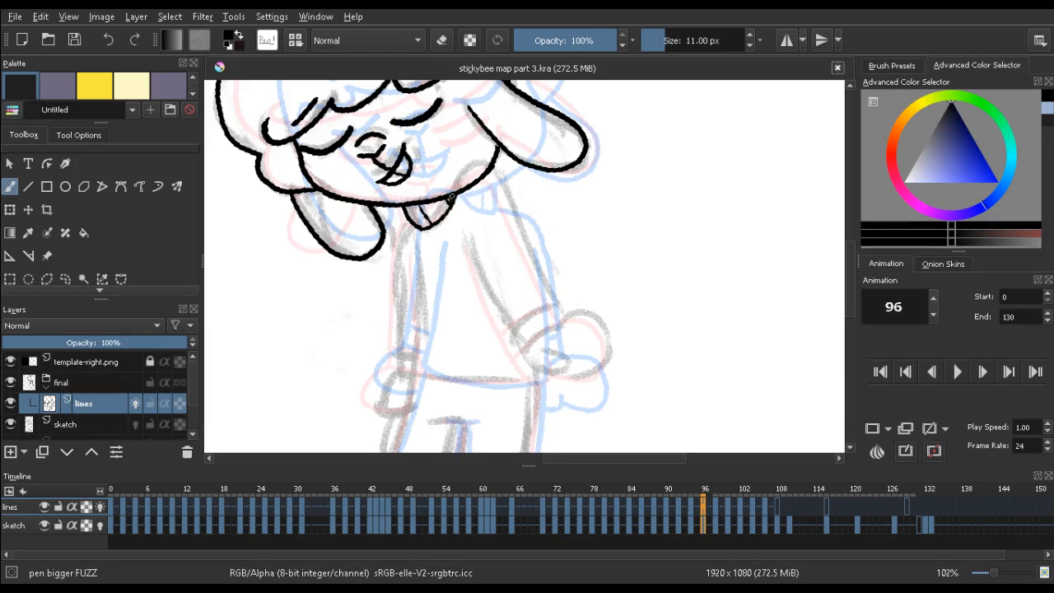
Ink the shoulder curve and both long edges of the right-hand sleeve on frame 96, closely following the sketch
mouse_move(451, 198)
left_mouse_down()
mouse_move(488, 167)
mouse_move(512, 206)
mouse_move(460, 210)
mouse_move(467, 183)
mouse_move(458, 213)
mouse_move(466, 183)
mouse_move(458, 208)
mouse_move(488, 181)
mouse_move(482, 173)
mouse_move(491, 199)
mouse_move(480, 187)
mouse_move(477, 202)
mouse_move(445, 211)
mouse_move(420, 173)
left_mouse_up()
key("e")
key("e")
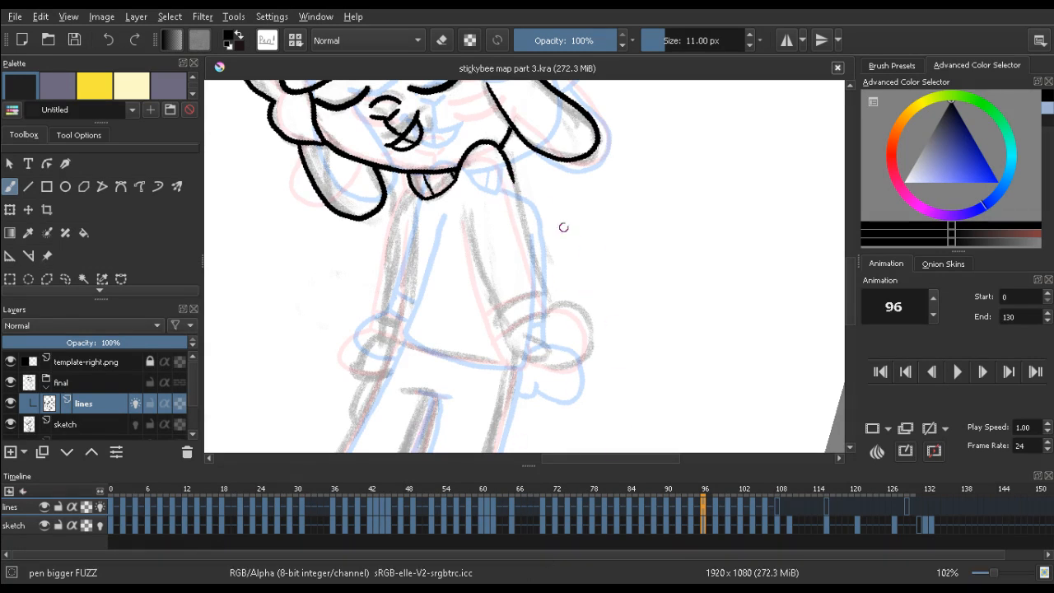
left_click_drag(510, 176, 534, 261)
key("ctrl+z")
left_click_drag(512, 181, 549, 303)
mouse_move(465, 203)
left_mouse_down()
mouse_move(495, 322)
mouse_move(523, 357)
left_mouse_up()
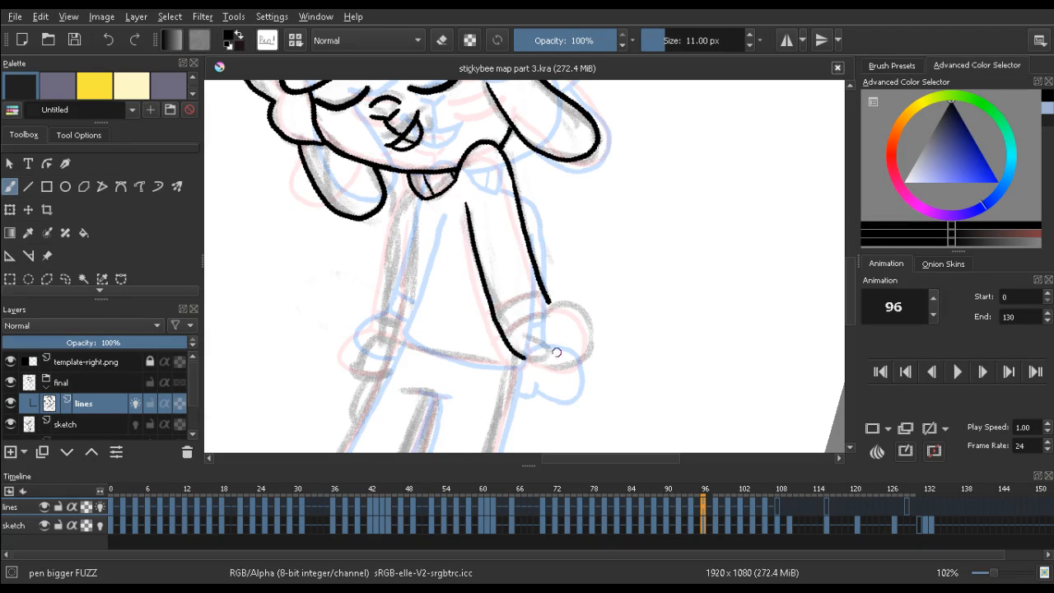
Erase the inner end of the right-hand hand's outline on frame 92 and redraw it with a thumb
key("Left")
key("Left")
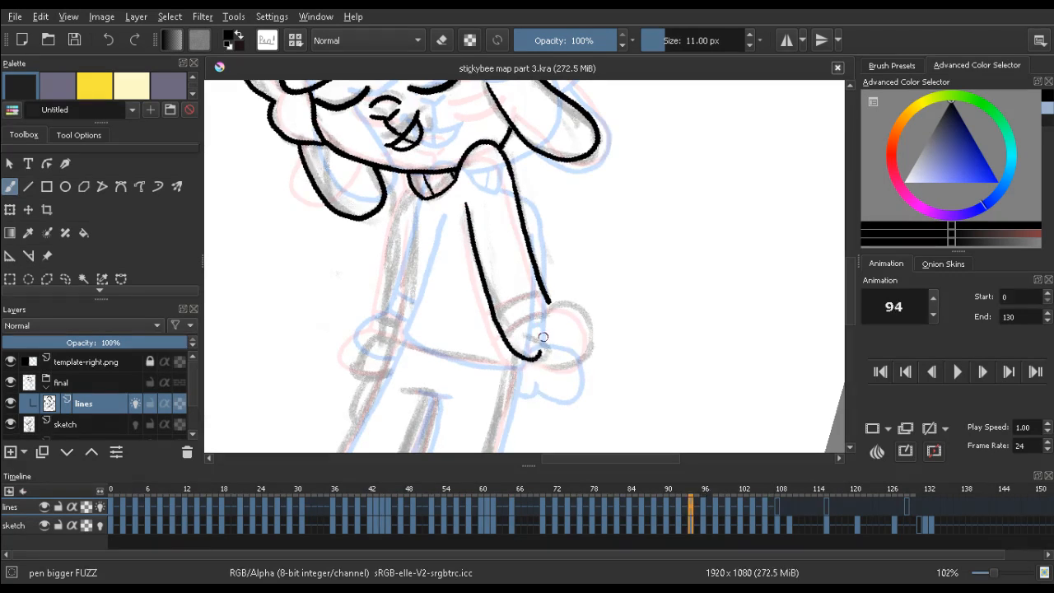
key("Left")
key("Left")
key("Left")
key("Left")
key("Right")
key("Right")
key("e")
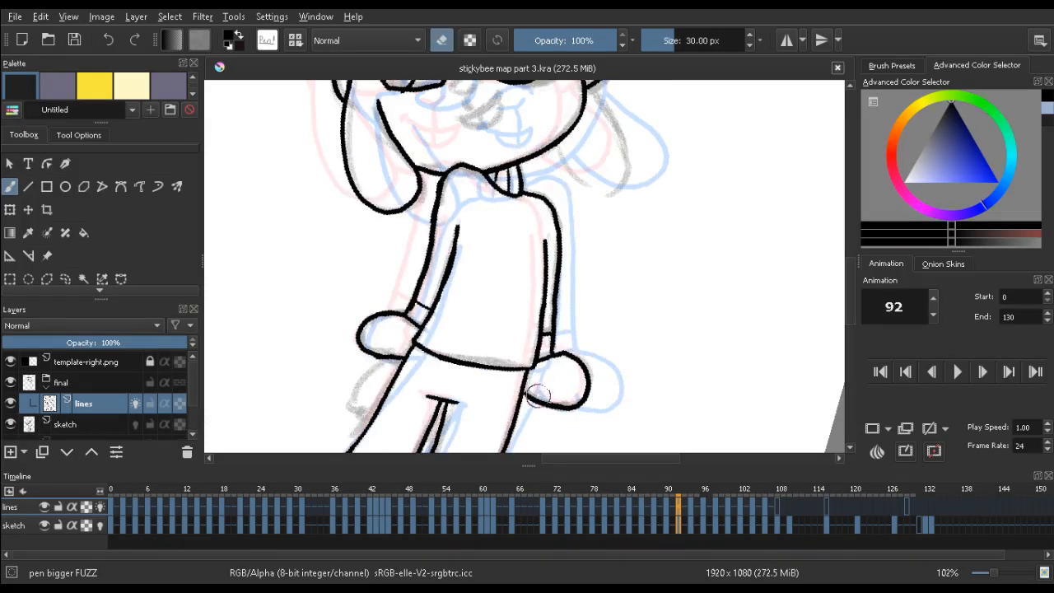
left_click_drag(539, 394, 528, 402)
key("e")
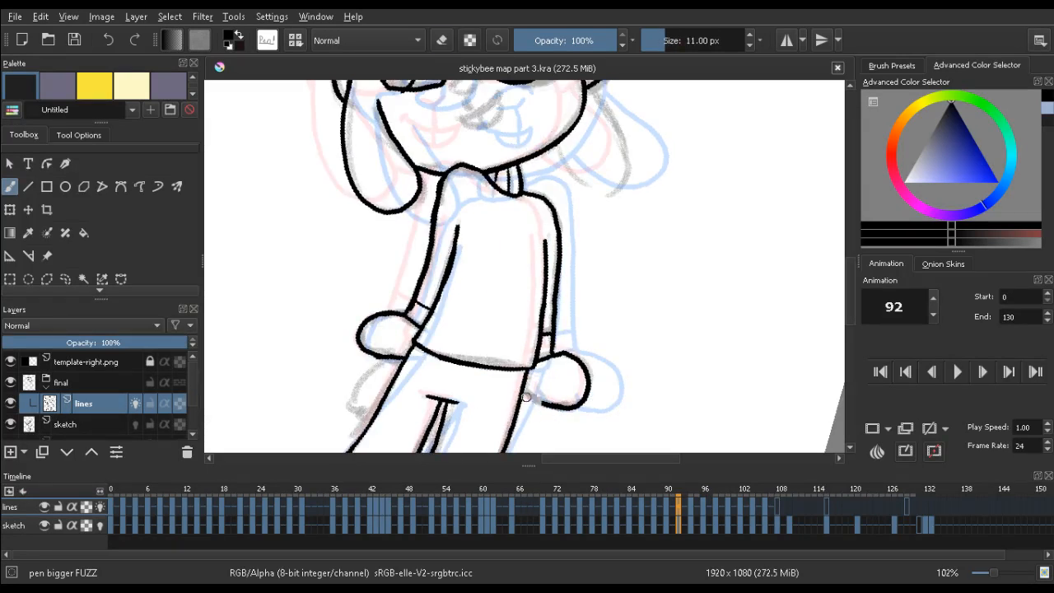
Compare the corrected hand on frame 92 with the preceding frames and go to frame 96
key("Left")
key("Left")
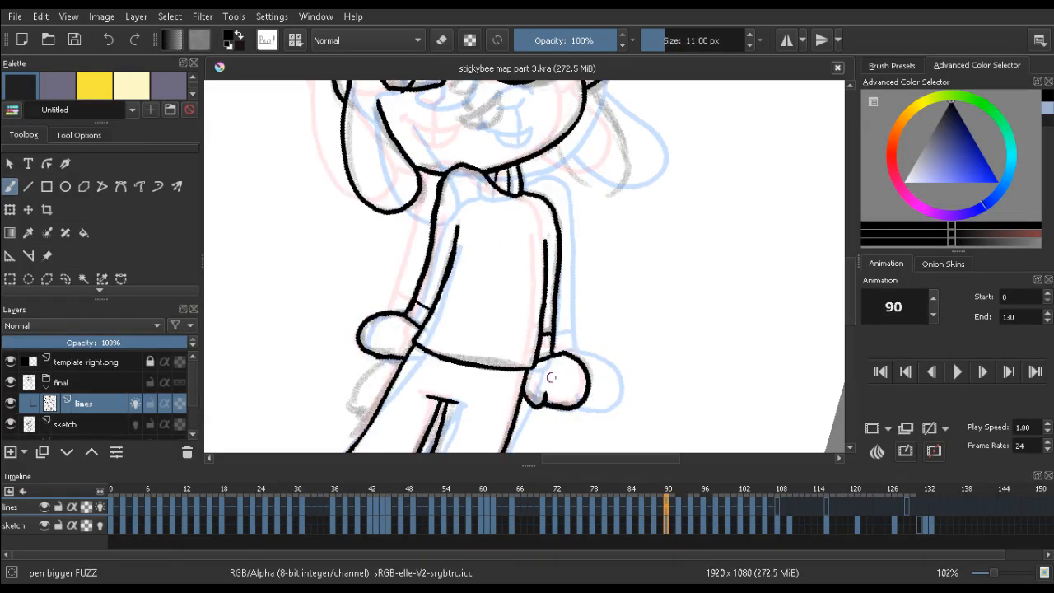
key("Left")
key("Left")
key("Right")
key("Right")
key("Right")
key("Right")
key("Right")
key("Right")
key("Right")
key("Right")
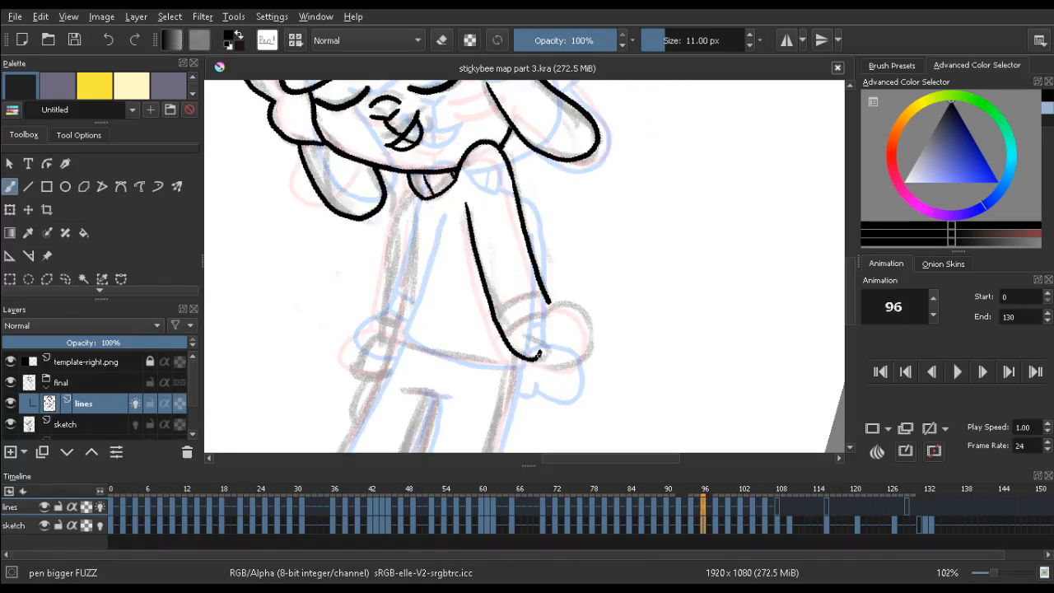
Ink the rounded outline of the right-hand hand on frame 96 and check it against frame 94
key("ctrl+z")
left_click_drag(592, 340, 587, 319)
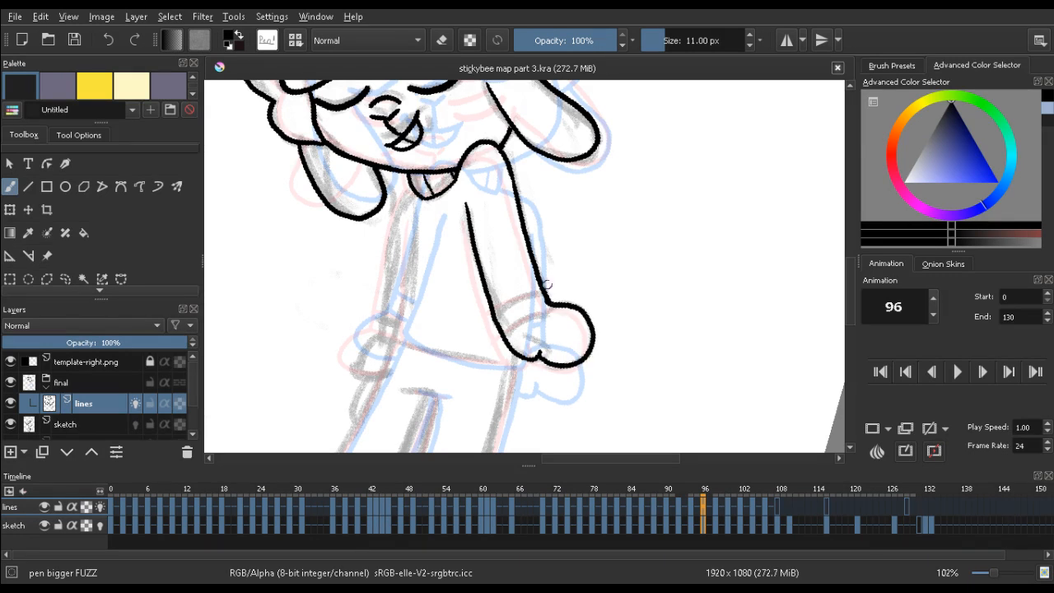
key("Left")
key("Left")
key("Right")
key("Right")
Ink the outer line of the left-hand sleeve from the collar down into the hand on frame 96
left_click_drag(410, 203, 390, 285)
key("ctrl+z")
mouse_move(411, 194)
left_mouse_down()
mouse_move(383, 328)
mouse_move(354, 364)
left_mouse_up()
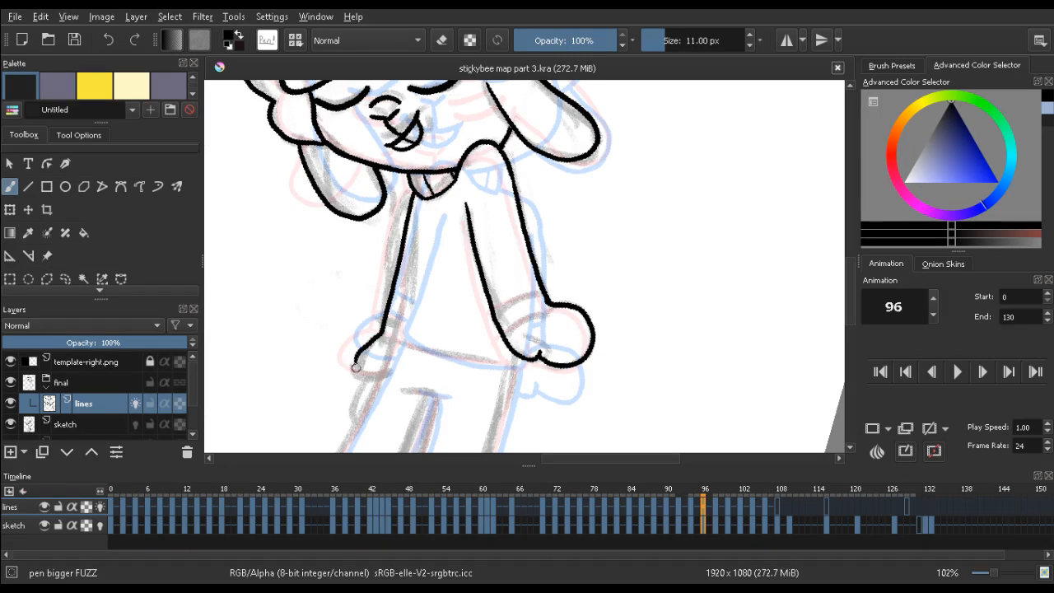
Compare the sleeves and hands on frame 96 with the inked arms on neighbouring frames 94 to 100
key("Right")
key("Right")
key("Right")
key("Right")
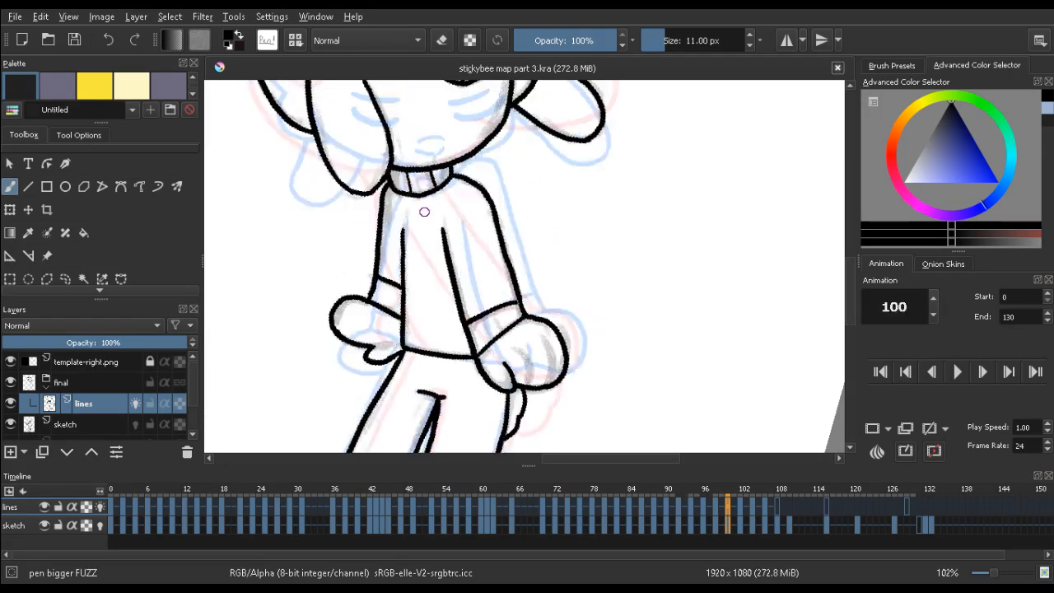
key("Left")
key("Left")
key("Left")
key("Left")
key("Left")
key("Left")
key("Right")
key("Right")
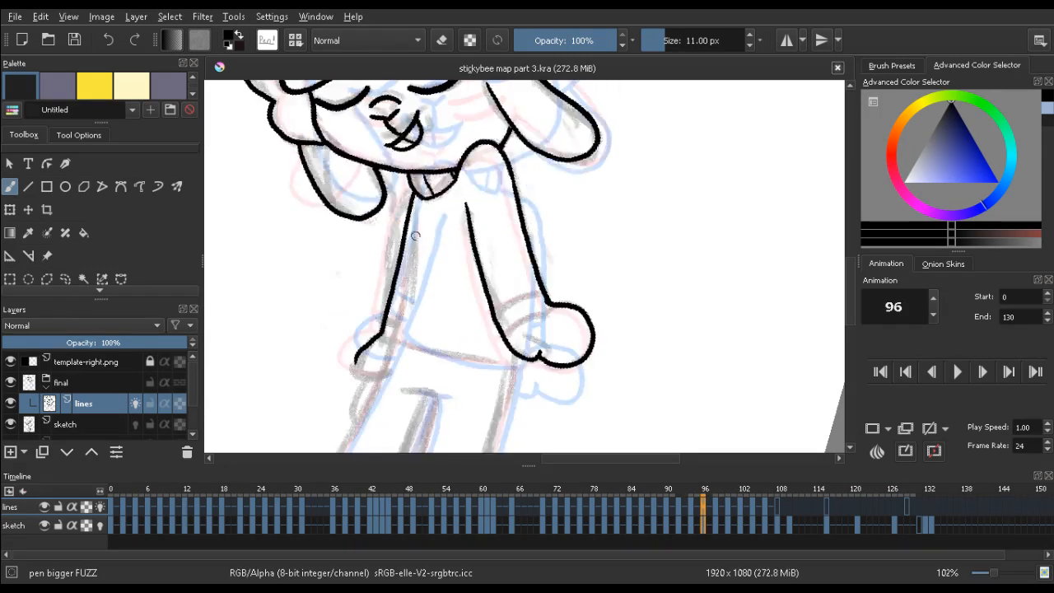
Ink the left-hand sleeve's inner line and the sweater hem on frame 96, redoing the hem and tidying its corners
mouse_move(414, 269)
left_mouse_down()
mouse_move(400, 332)
mouse_move(344, 200)
mouse_move(364, 163)
left_mouse_up()
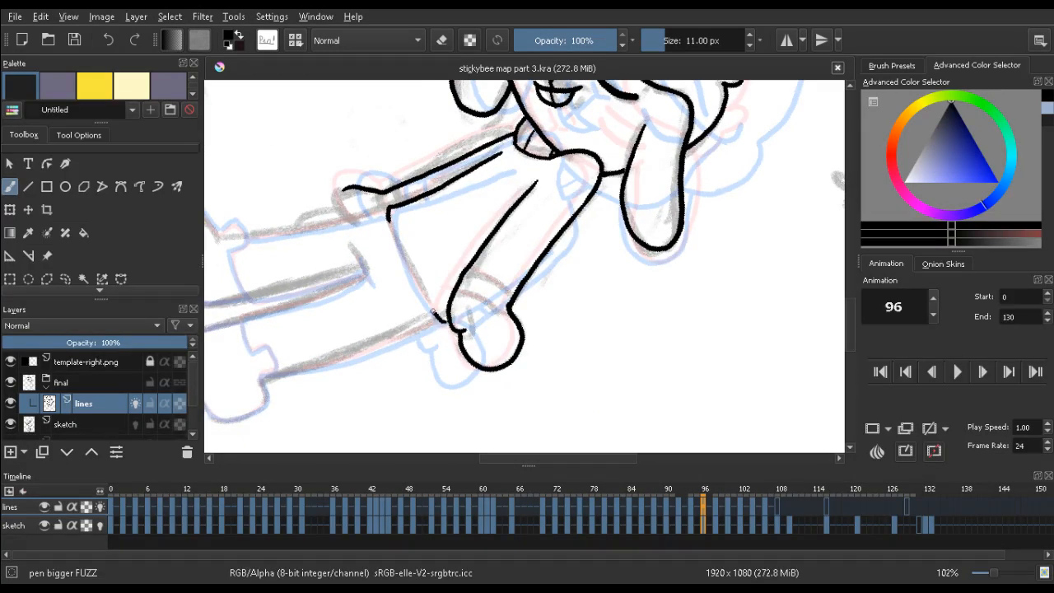
left_click_drag(433, 311, 396, 234)
key("ctrl+z")
key("e")
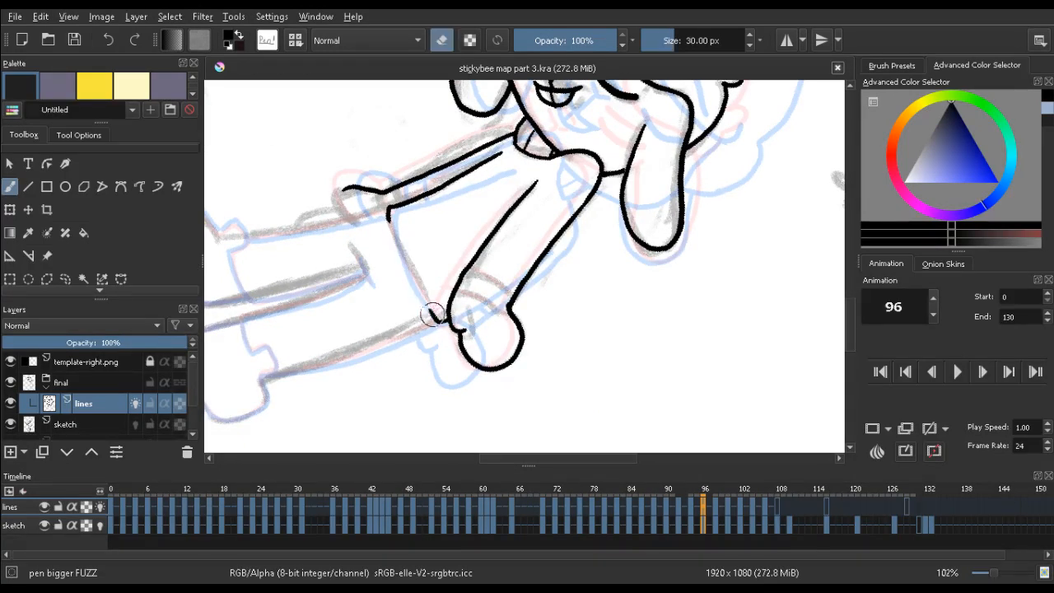
key("e")
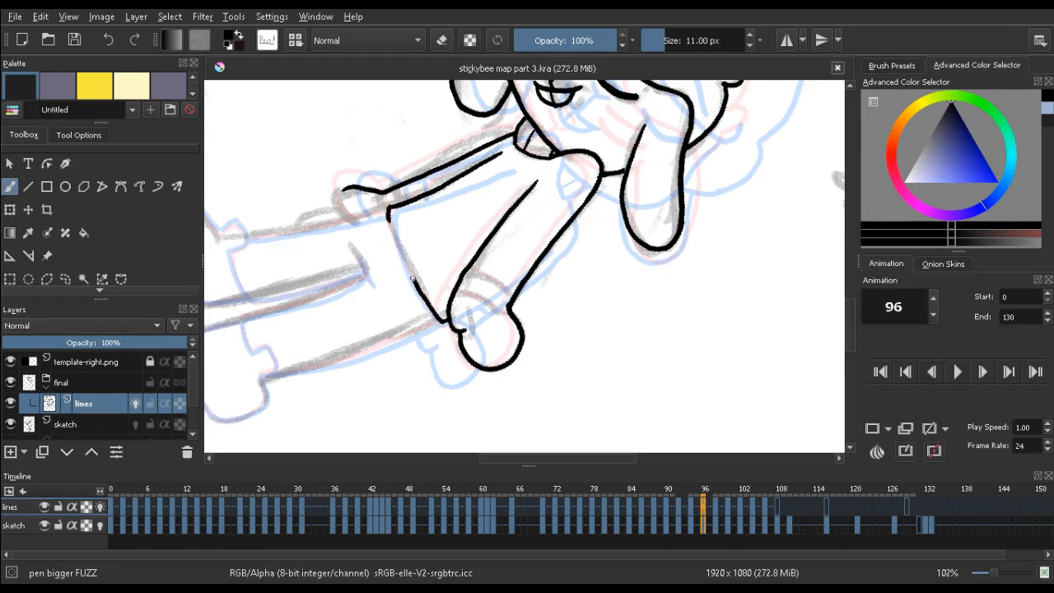
left_click_drag(412, 279, 391, 212)
key("e")
key("e")
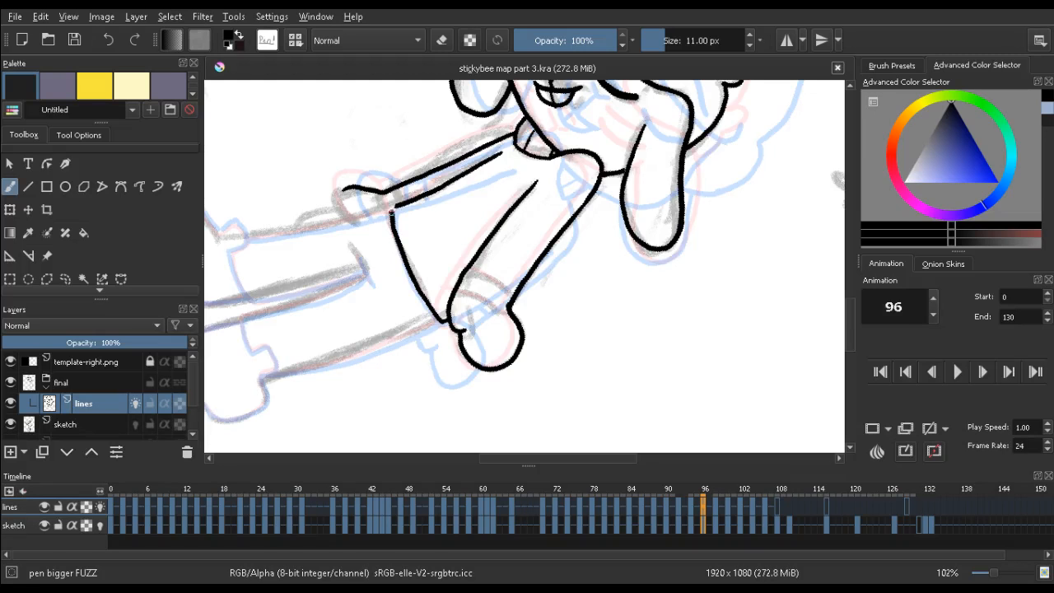
Ink the two curved cuff lines across the right-hand wrist on frame 96, using neighbouring frames as reference
left_click_drag(471, 89, 301, 263)
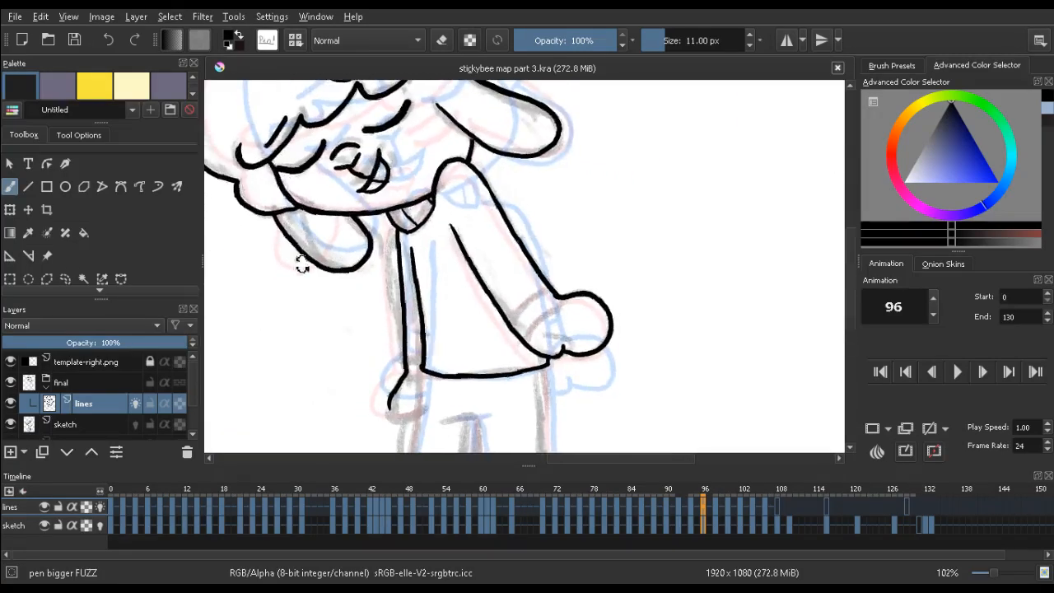
left_click_drag(367, 292, 375, 164)
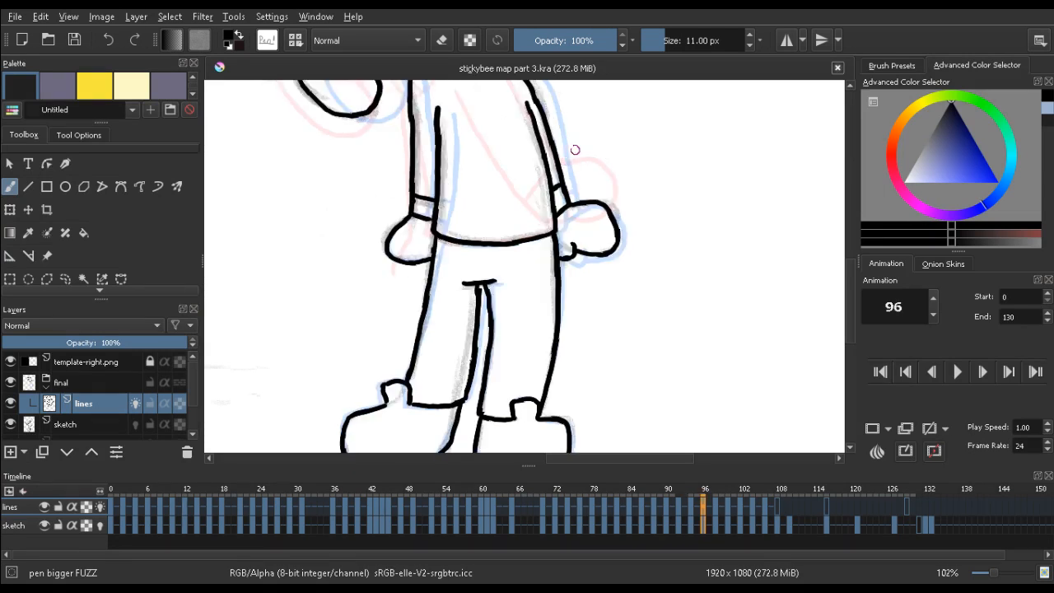
key("Right")
key("Left")
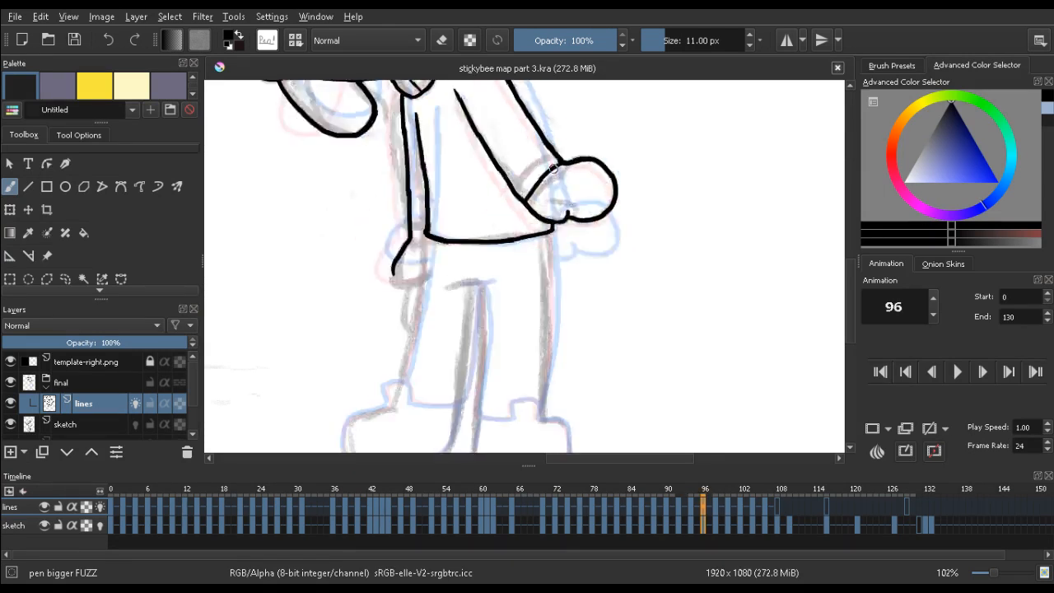
key("Right")
key("Left")
left_click_drag(547, 150, 511, 179)
key("e")
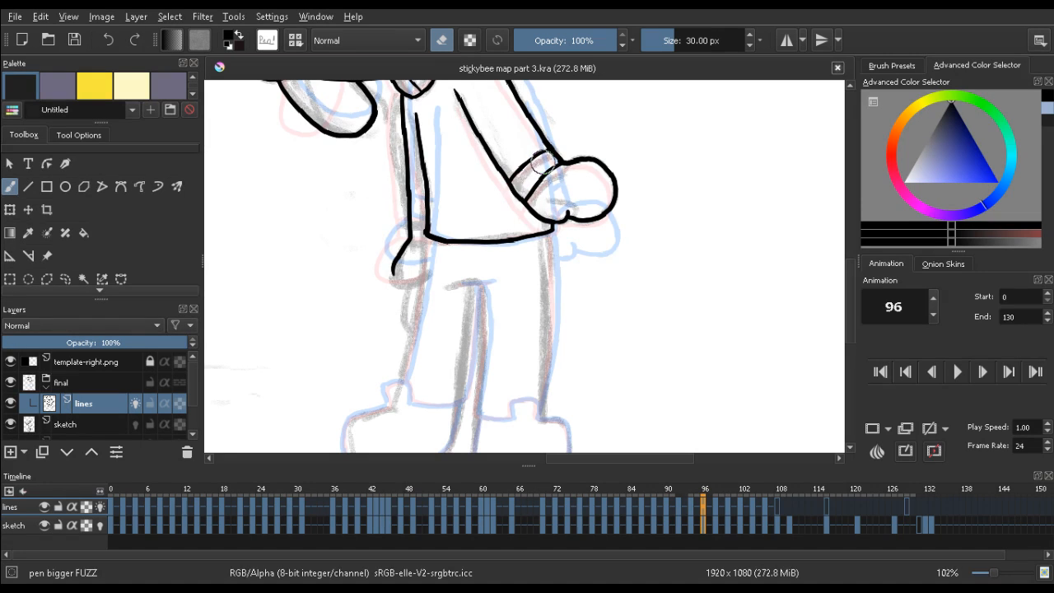
key("e")
key("Left")
key("Left")
key("Right")
key("Right")
key("e")
key("e")
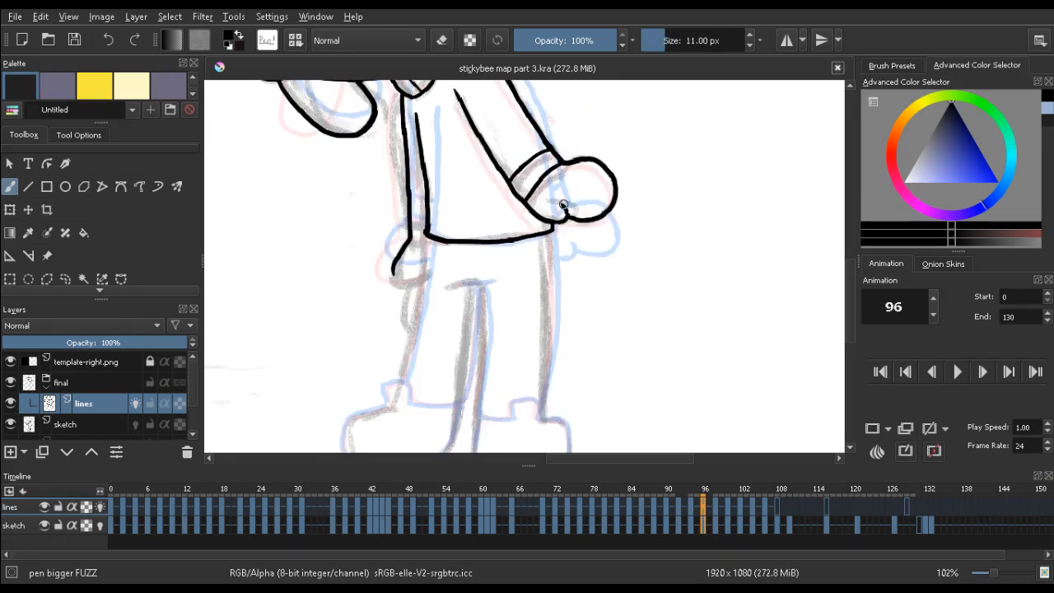
Ink the thumb crease of the right-hand hand and the lower curve of the left-hand hand on frame 96
left_click_drag(564, 206, 570, 207)
key("Left")
key("Left")
key("Right")
key("Right")
key("Right")
key("Right")
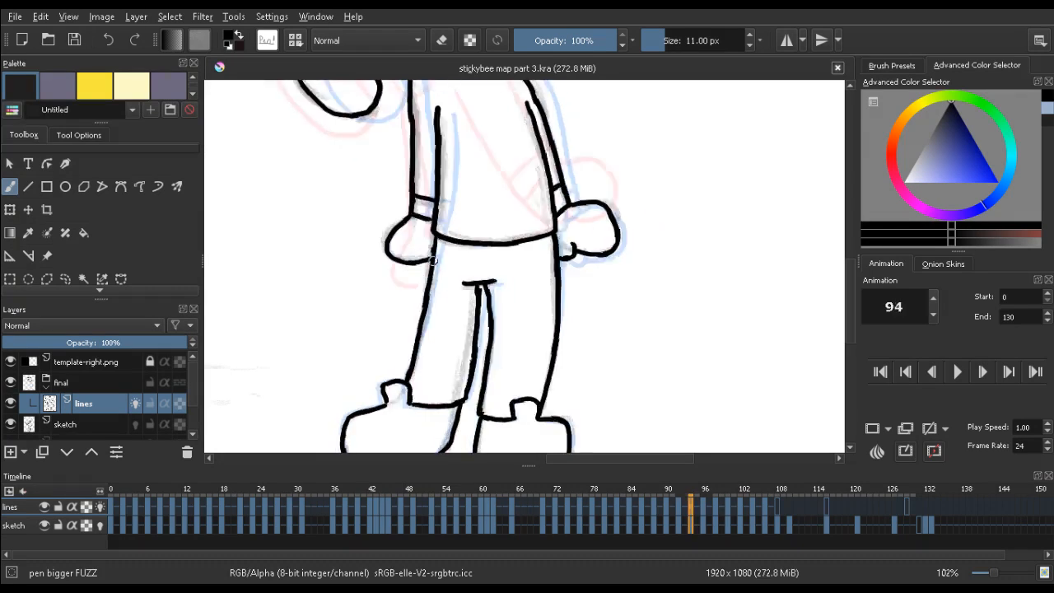
key("Left")
key("Left")
key("Left")
key("Left")
key("Left")
key("Right")
key("Right")
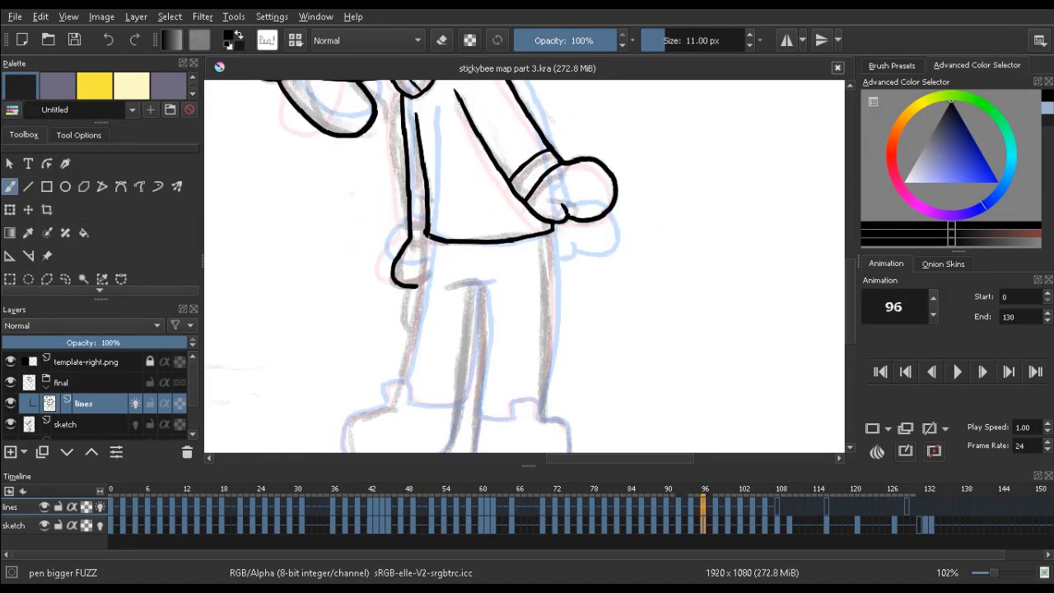
Ink the outer line of the left-hand leg on frame 96, checking it against frames 94 and 98
left_click_drag(422, 283, 400, 379)
key("Left")
key("Left")
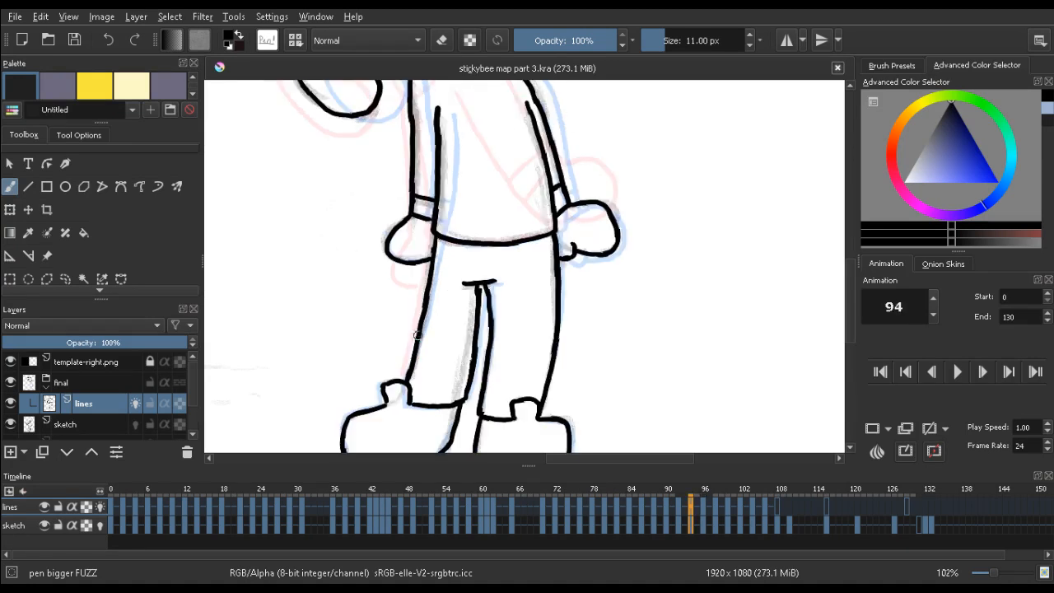
key("Right")
key("Right")
key("Right")
key("Right")
key("Left")
key("Left")
Erase and redraw the upper outer line of the left-hand leg on frame 98, from the sweater hem past the hand
key("Right")
key("Right")
key("e")
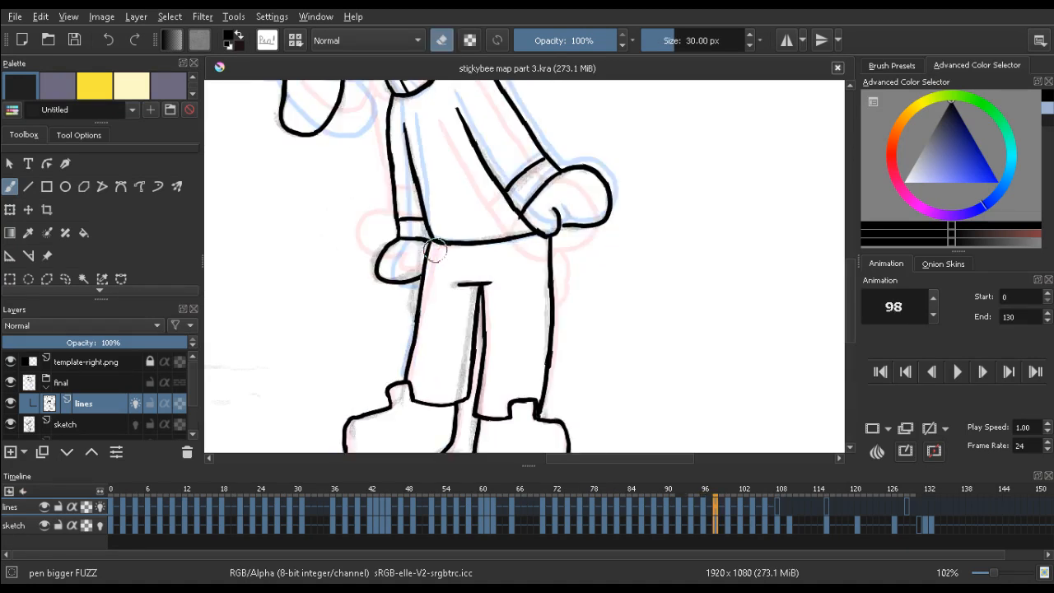
key("Right")
key("Right")
key("Left")
key("Left")
key("e")
left_click_drag(434, 243, 420, 298)
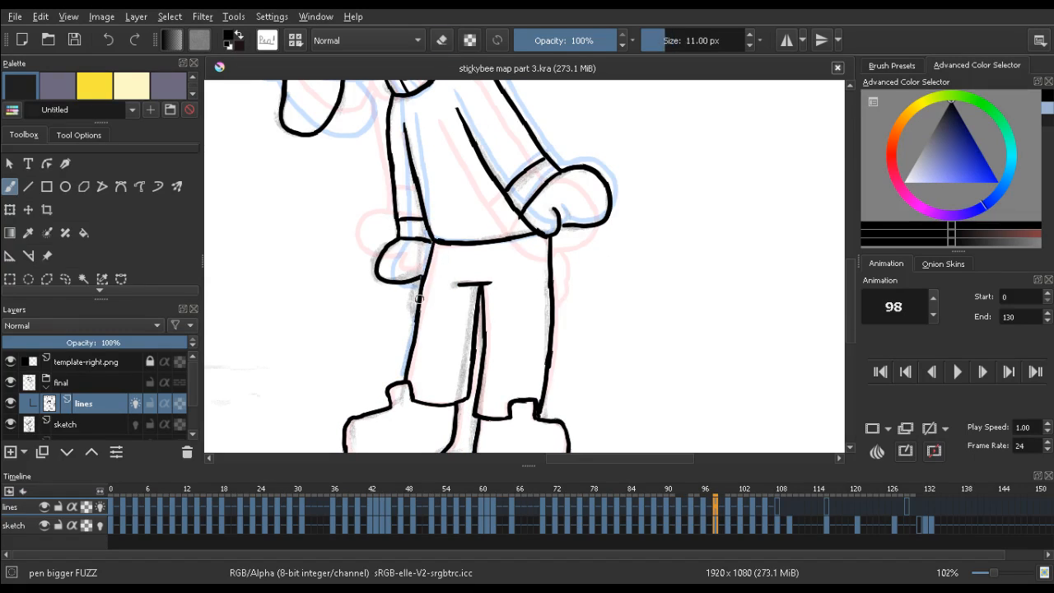
key("ctrl+z")
left_click_drag(433, 243, 418, 305)
key("comma")
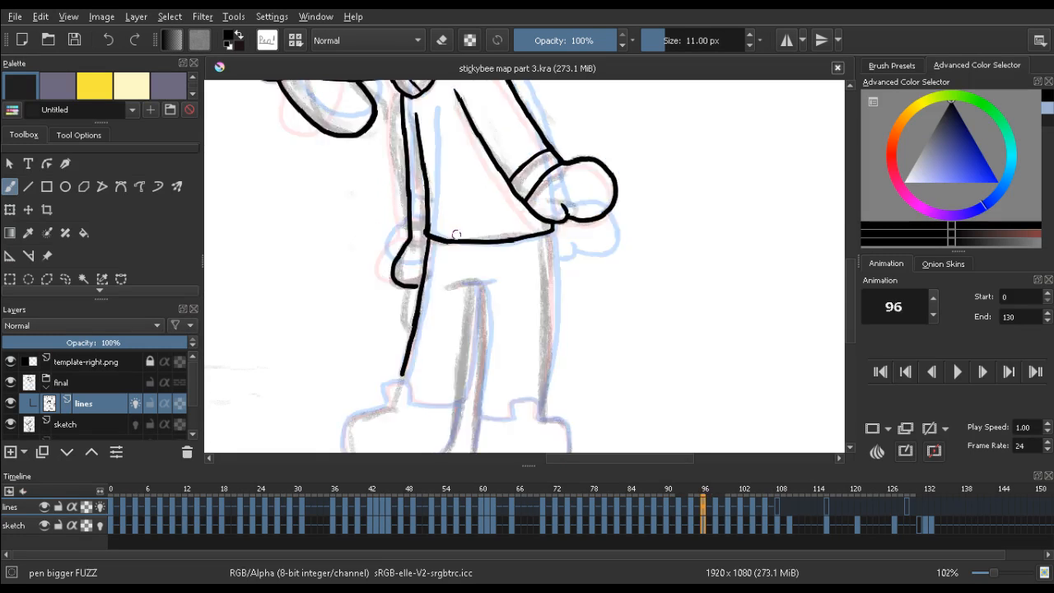
Ink the outer and inner lines of the right-hand leg on frame 96
key("period")
key("comma")
left_click_drag(544, 252, 540, 406)
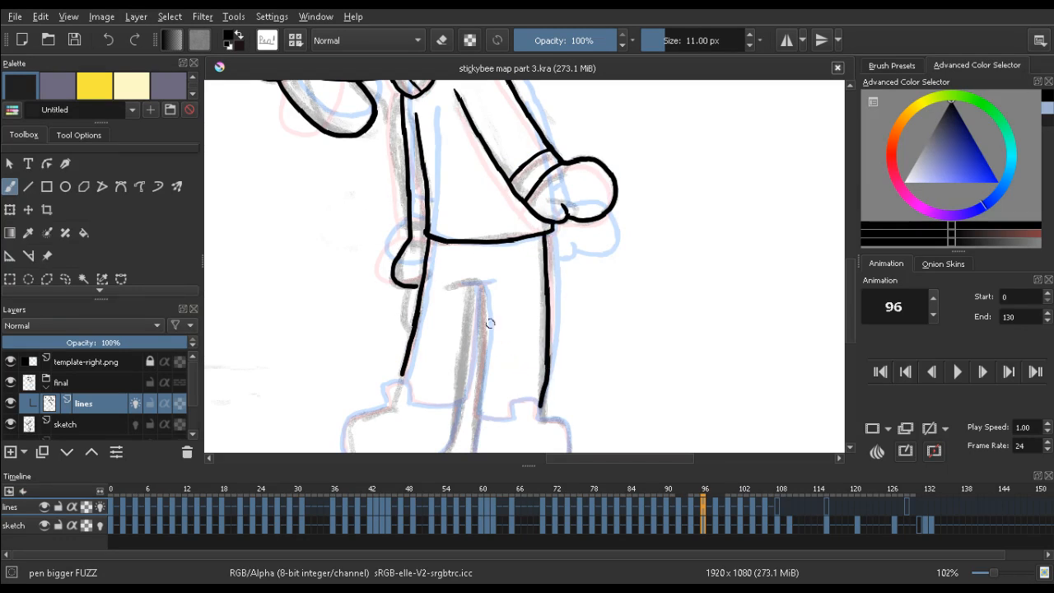
left_click_drag(482, 288, 477, 402)
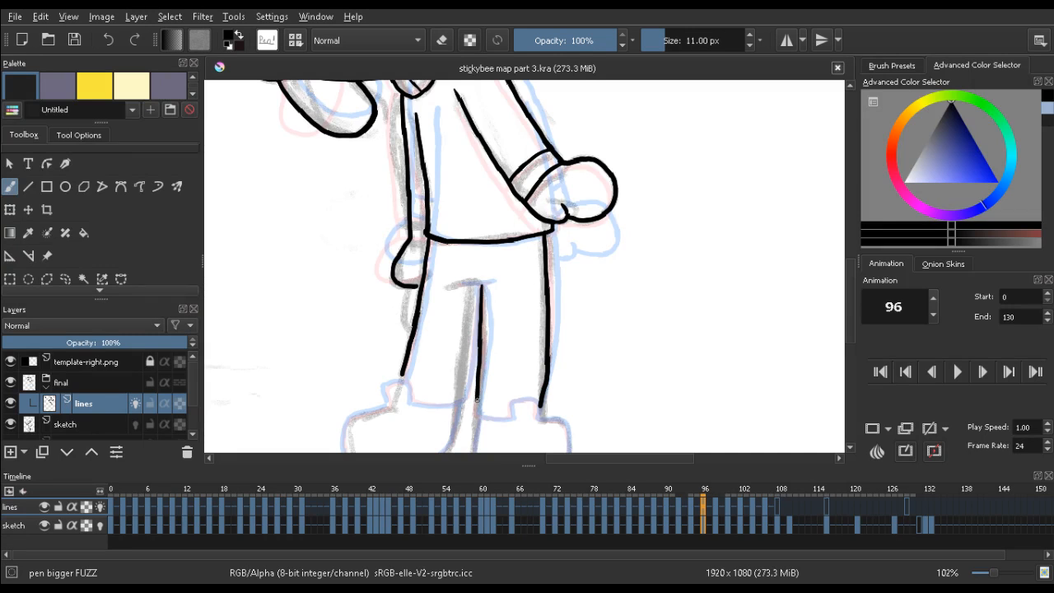
key("e")
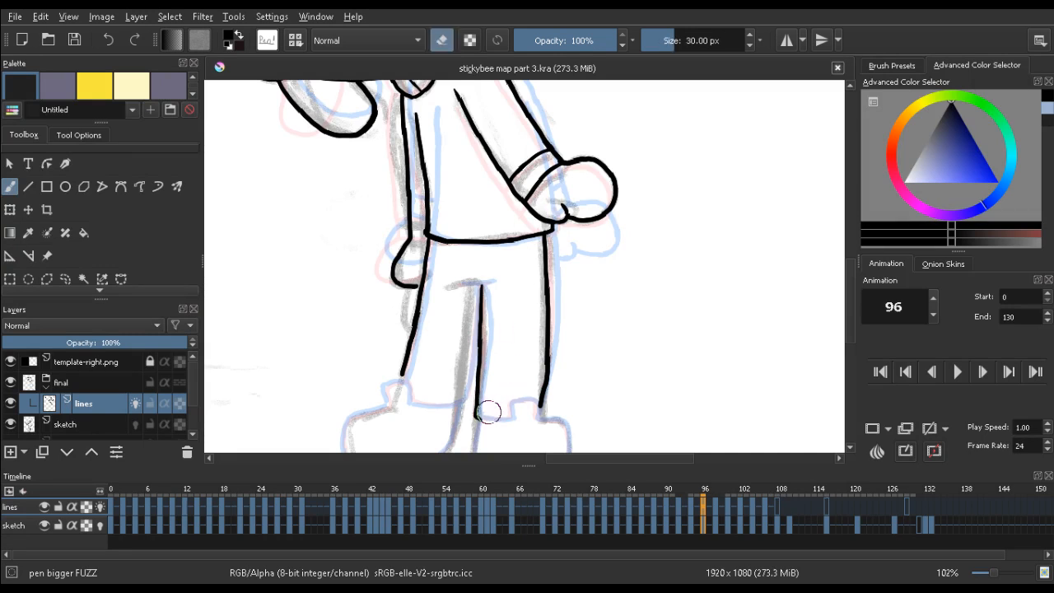
key("e")
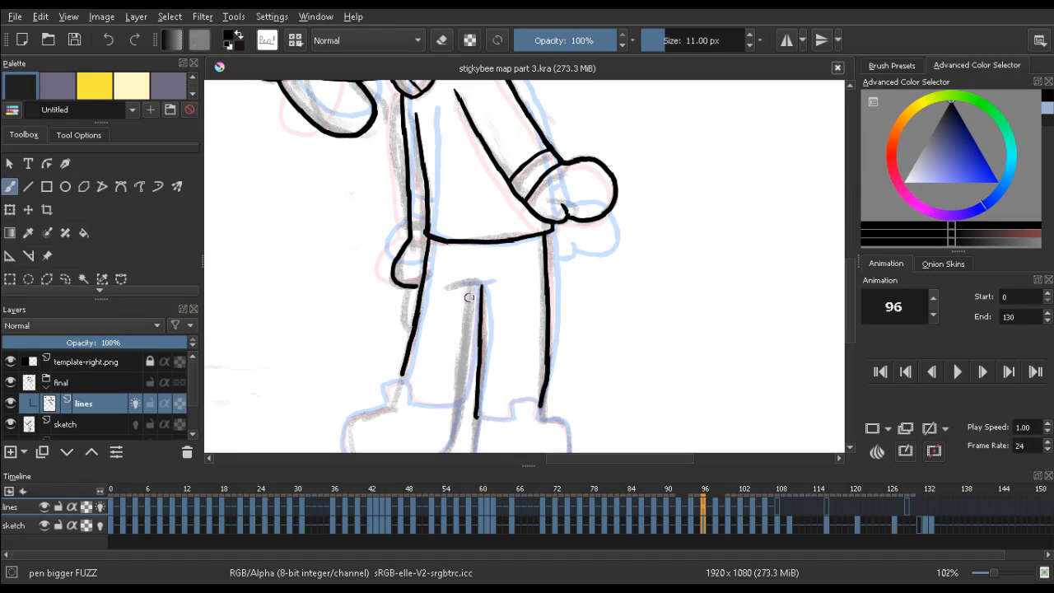
Ink the short crotch line above the inner leg line on frame 96, redoing the first stroke and checking neighbouring frames
left_click_drag(482, 284, 454, 281)
key("ctrl+z")
key("Left")
key("Left")
key("Right")
key("Right")
key("Right")
key("Right")
key("Left")
key("Left")
key("e")
key("e")
Ink the inner line of the left-hand leg on frame 96, using frames 94 to 100 as reference
key("Left")
key("Left")
key("Right")
key("Right")
key("Right")
key("Right")
key("Right")
key("Right")
key("Left")
key("Left")
key("Left")
key("Left")
key("Right")
key("Right")
key("Left")
key("Left")
left_click_drag(476, 306, 462, 400)
Compare the inner leg lines on frame 96 with the inked legs on frames 94 and 98
key("Left")
key("Left")
key("Right")
key("Right")
key("Right")
key("Right")
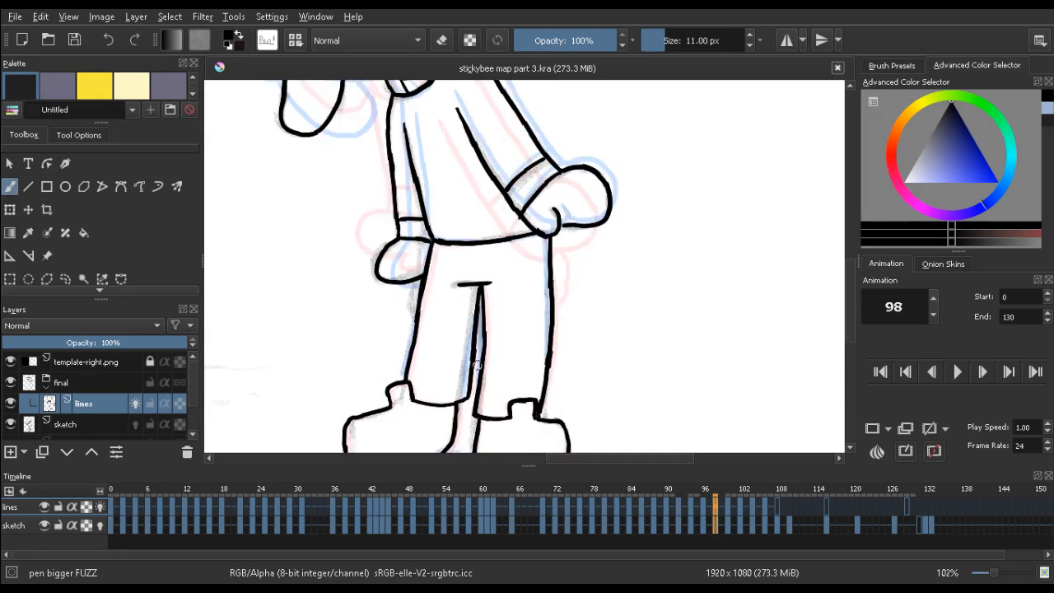
key("Left")
key("Left")
key("Left")
key("Left")
key("Right")
key("Right")
key("Right")
key("Right")
key("Left")
key("Left")
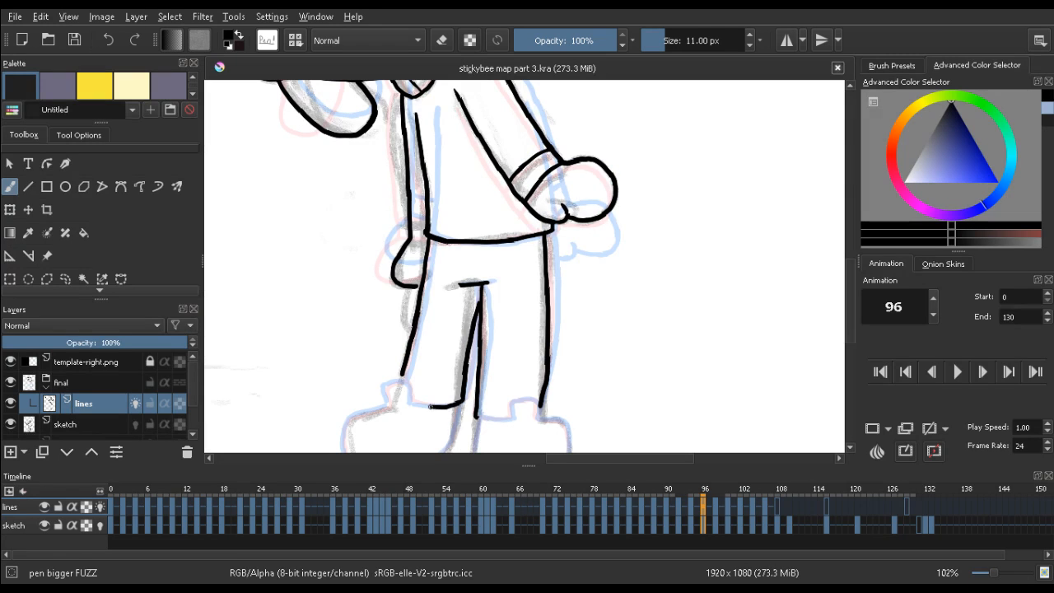
Redraw the trouser hem of the left-hand leg on frame 96
key("ctrl+z")
left_click_drag(462, 404, 428, 406)
mouse_move(312, 340)
left_mouse_down("shift")
mouse_move(329, 240)
mouse_move(386, 132)
left_mouse_up("shift")
key("e")
mouse_move(362, 224)
left_mouse_down()
mouse_move(363, 239)
mouse_move(356, 228)
mouse_move(256, 238)
mouse_move(330, 404)
mouse_move(355, 263)
left_mouse_up()
key("e")
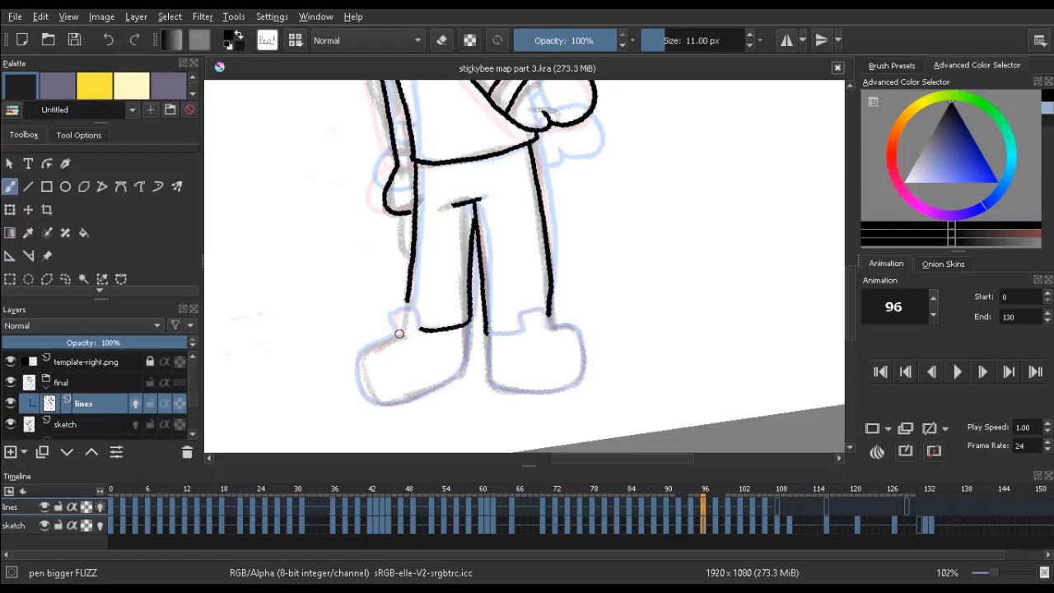
Ink the ankle tab and the toe outline of the left-hand shoe on frame 96, using neighbouring frames as reference
left_click_drag(390, 313, 409, 306)
key("ctrl+z")
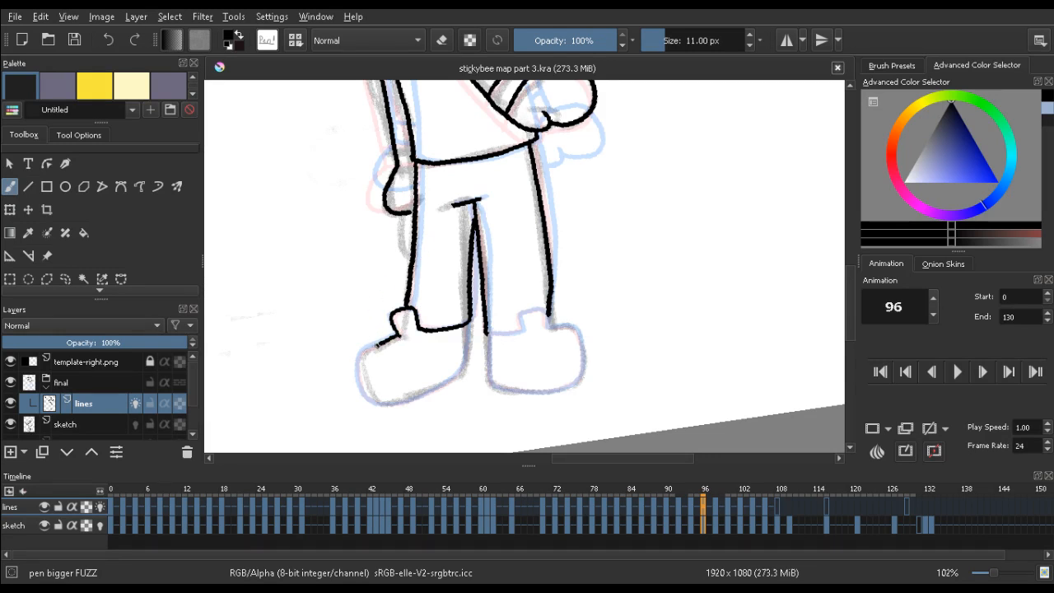
key("period")
key("comma")
key("period")
key("comma")
key("period")
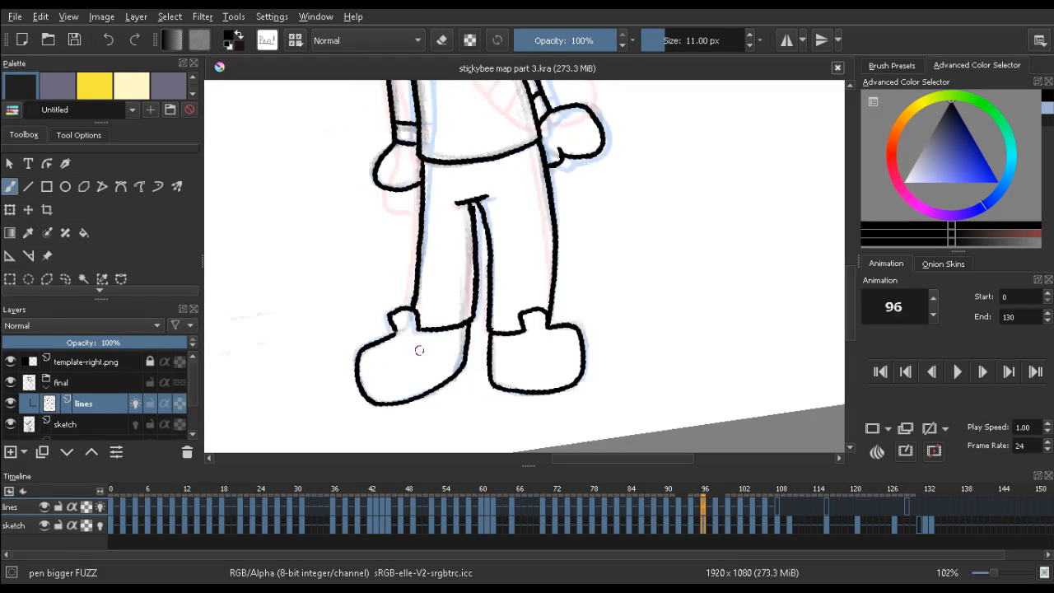
key("comma")
key("period")
key("comma")
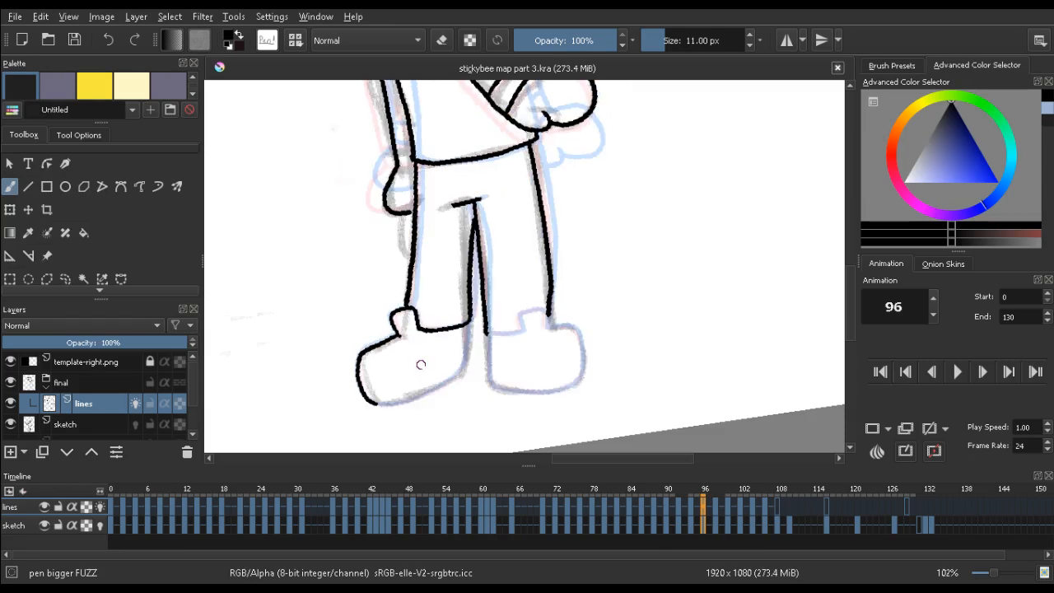
Ink the sole of the left-hand shoe on frame 96, redoing the stroke
mouse_move(384, 245)
left_mouse_down()
mouse_move(278, 346)
mouse_move(412, 396)
mouse_move(543, 327)
left_mouse_up()
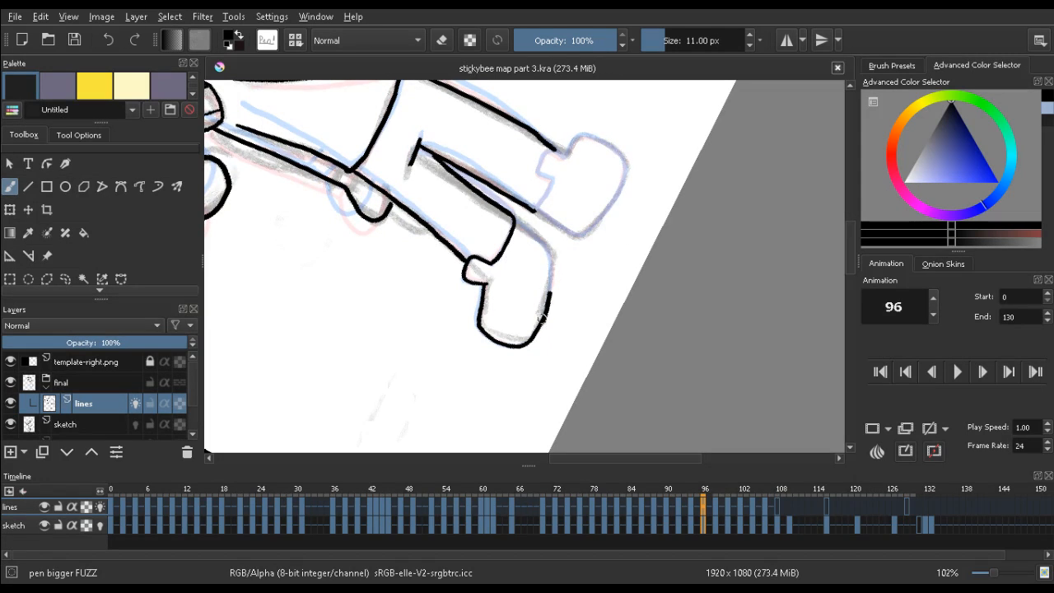
key("ctrl+z")
left_click_drag(571, 228, 495, 135)
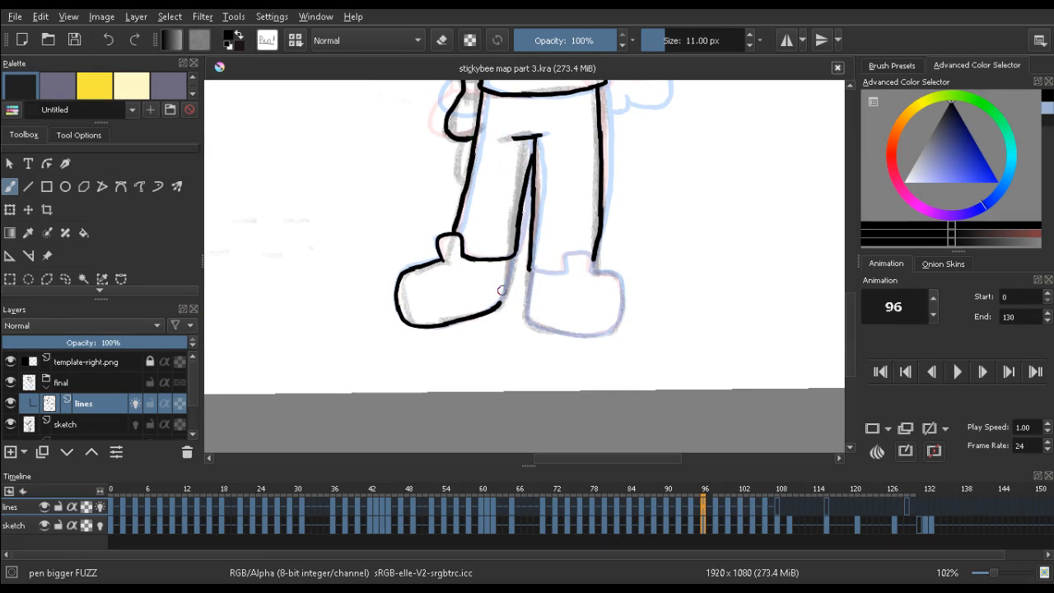
Close the left-hand shoe on frame 96 with its inner edge up to the trouser hem, redoing strokes against neighbouring frames
mouse_move(504, 295)
left_mouse_down()
mouse_move(512, 255)
mouse_move(516, 264)
left_mouse_up()
key("ctrl+z")
key("Left")
key("Left")
key("Right")
key("Right")
key("Right")
key("Right")
key("Left")
key("Left")
key("ctrl+z")
Compare the left-hand shoe and legs on frame 96 with frames 94 and 98
key("Left")
key("Left")
key("Right")
key("Right")
key("Right")
key("Right")
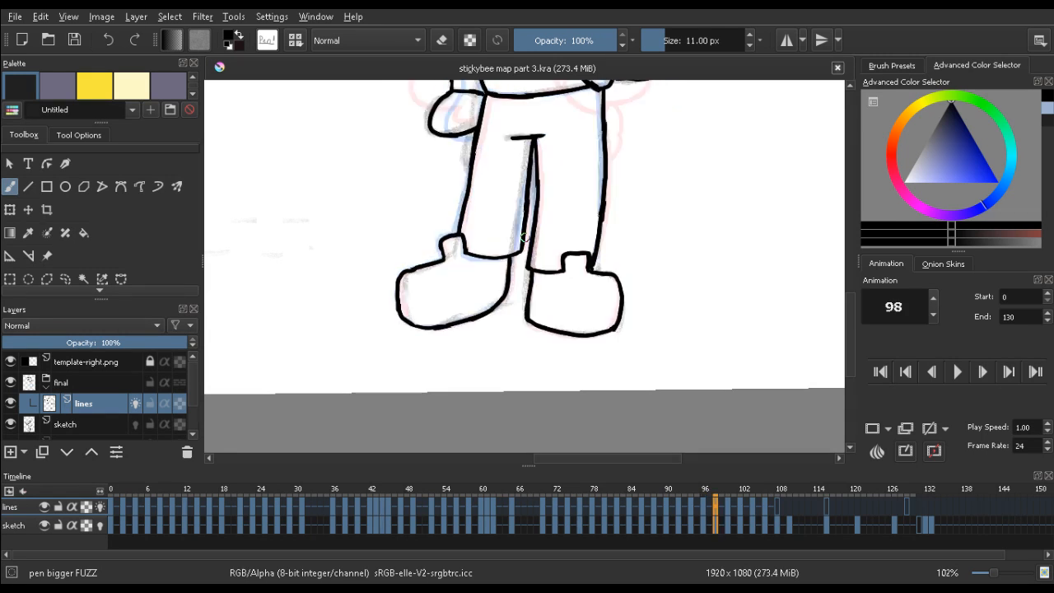
key("Left")
key("Left")
key("Right")
key("Right")
key("Left")
key("Left")
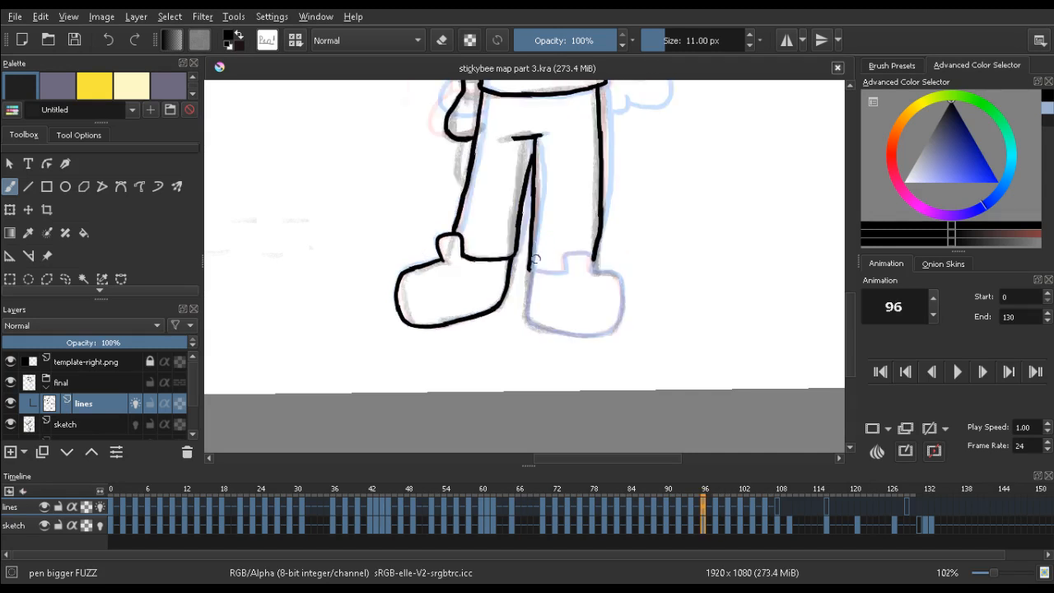
Ink the trouser hem, ankle tab and inner edge of the right-hand shoe on frame 96, checking against frame 98
key("Right")
key("Right")
key("Left")
key("Left")
left_click_drag(526, 313, 528, 324)
key("Right")
key("Right")
key("Left")
key("Left")
key("Right")
key("Right")
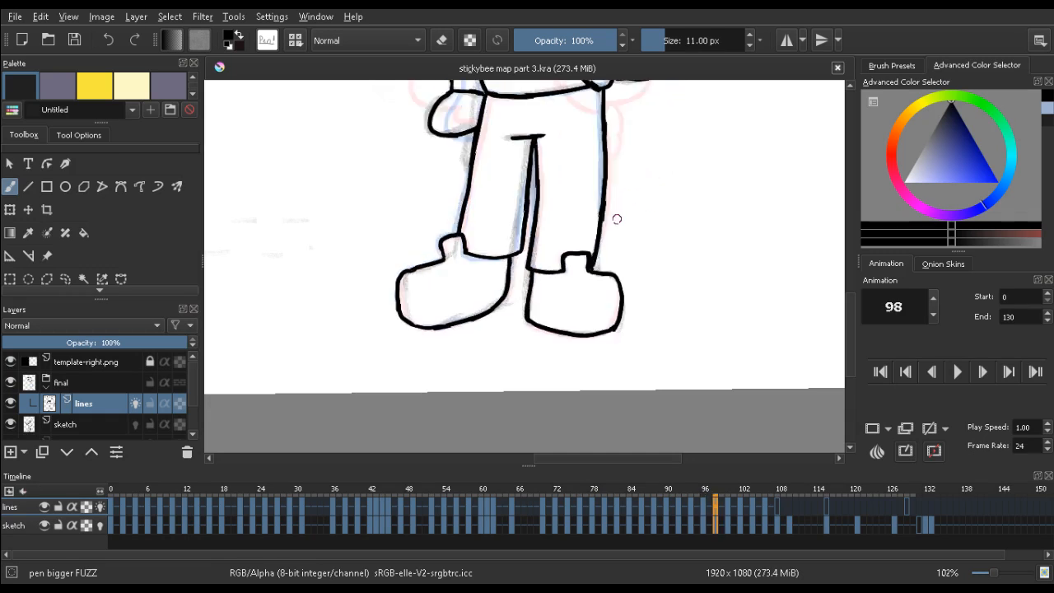
Erase and redraw the lower outer line of the right-hand leg on frame 96
key("Left")
key("Left")
key("e")
mouse_move(608, 202)
left_mouse_down()
mouse_move(604, 252)
mouse_move(604, 191)
left_mouse_up()
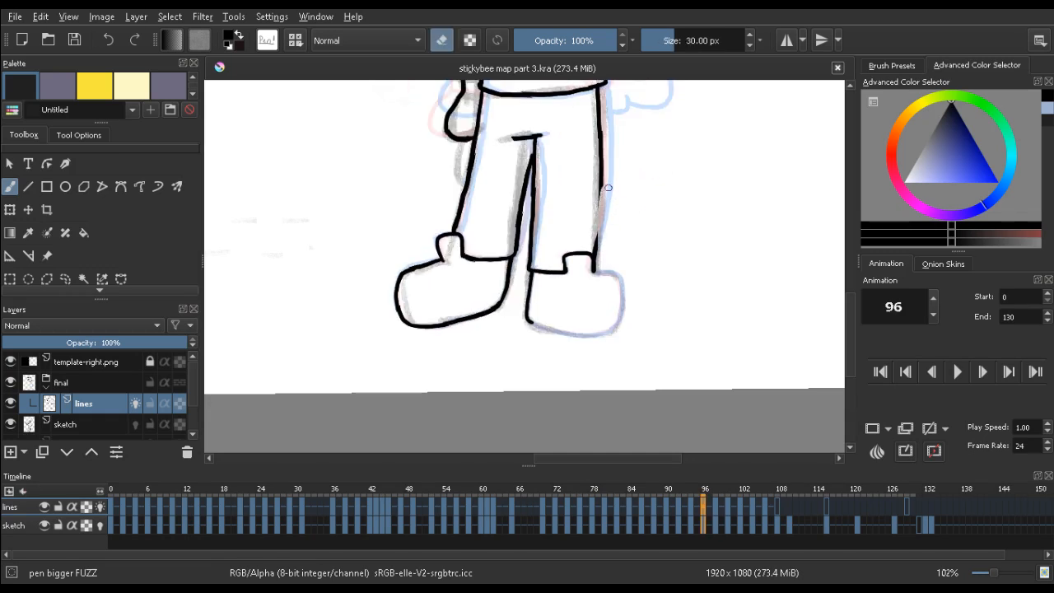
key("e")
left_click_drag(595, 242, 603, 184)
Compare the redrawn right-hand leg line on frame 96 with frames 94 and 98
key("Left")
key("Left")
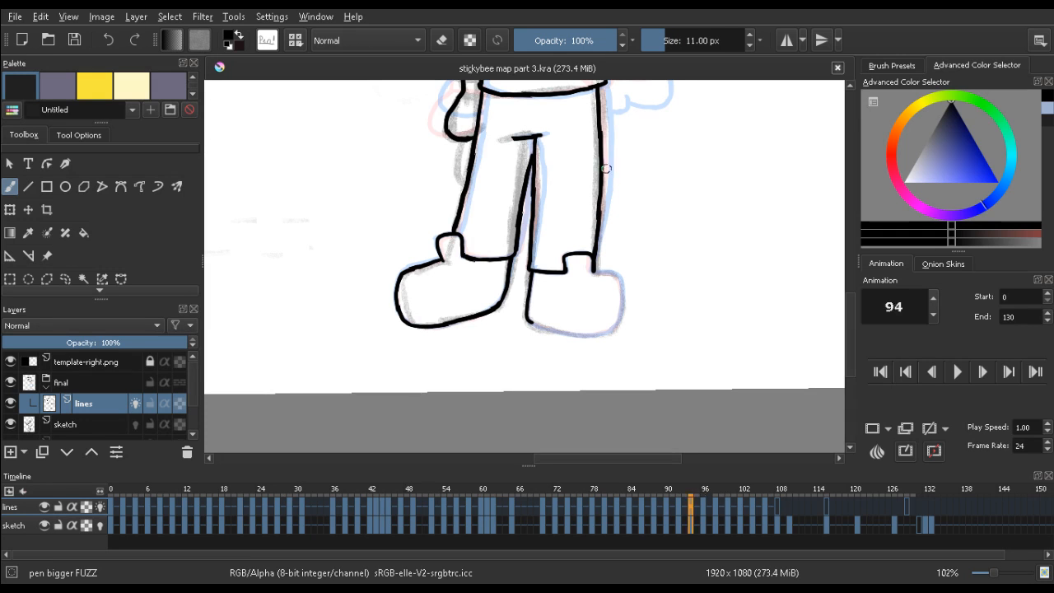
key("Right")
key("Right")
key("Right")
key("Right")
key("Left")
key("Left")
key("Right")
key("Right")
key("Left")
key("Left")
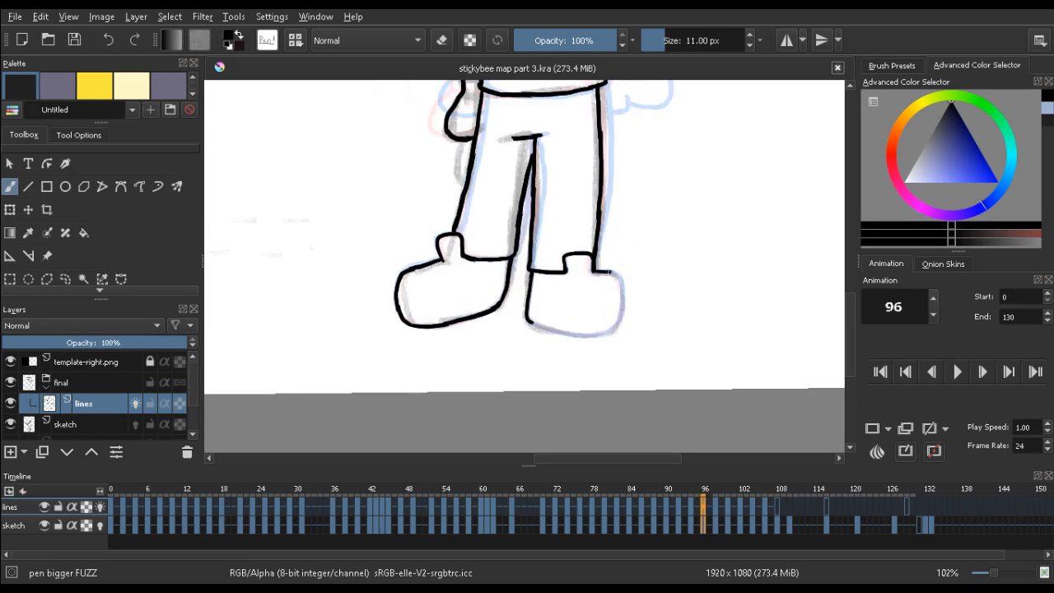
Ink the remaining outline of the right-hand shoe on frame 96, redoing its upper edge and closing the sole
key("ctrl+z")
key("ctrl+z")
mouse_move(479, 333)
left_mouse_down()
mouse_move(423, 292)
mouse_move(464, 186)
mouse_move(424, 241)
left_mouse_up()
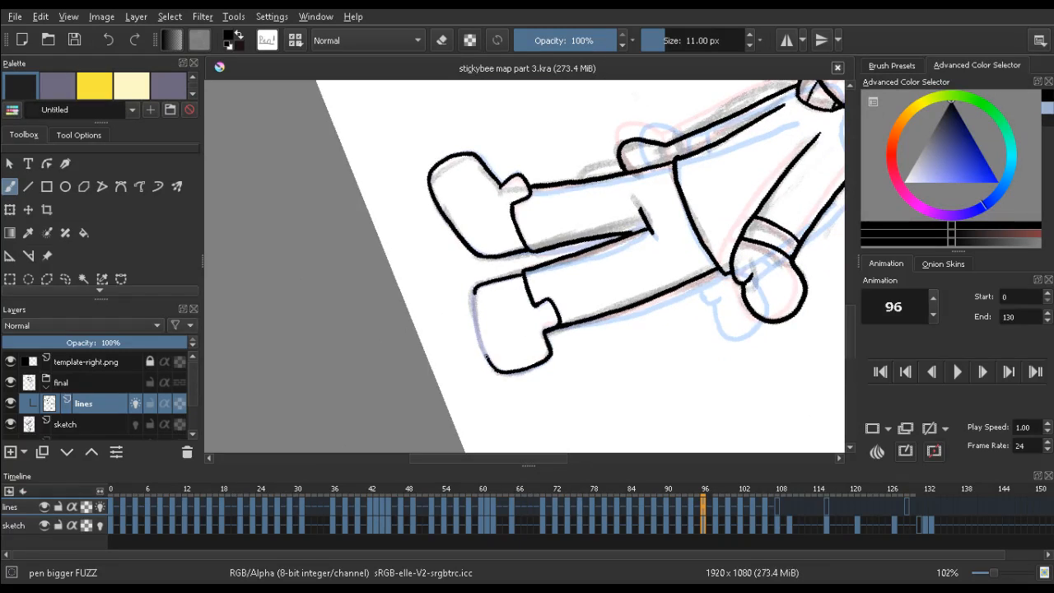
mouse_move(475, 307)
left_mouse_down()
mouse_move(499, 373)
mouse_move(478, 330)
left_mouse_up()
Examine the inked head, face and upper body on frame 96
mouse_move(544, 165)
left_mouse_down()
mouse_move(327, 304)
mouse_move(378, 165)
left_mouse_up()
left_click_drag(419, 141, 403, 371)
left_click_drag(467, 181, 458, 272)
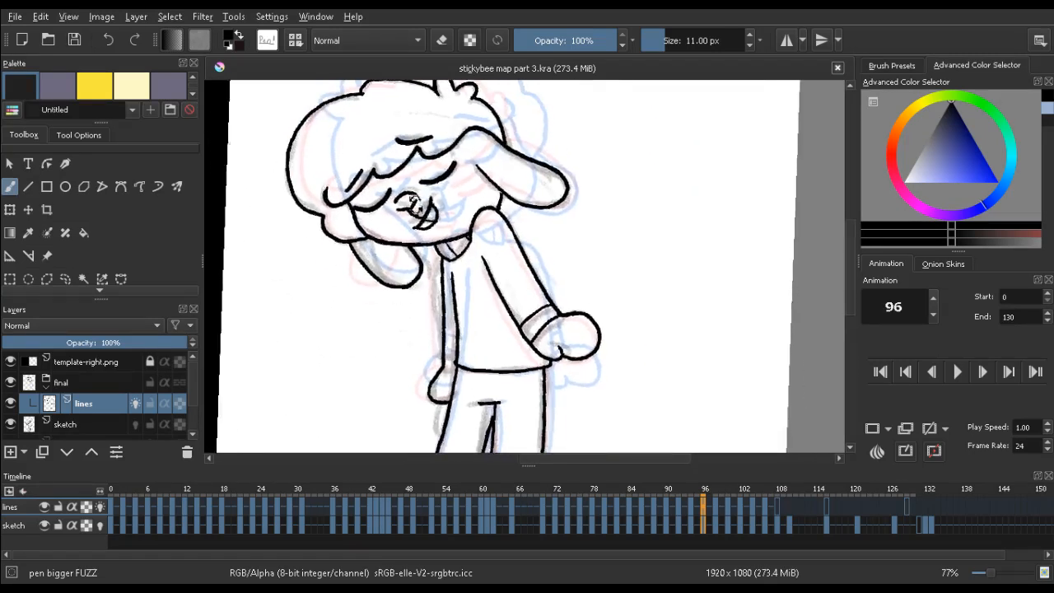
left_click_drag(394, 173, 428, 186)
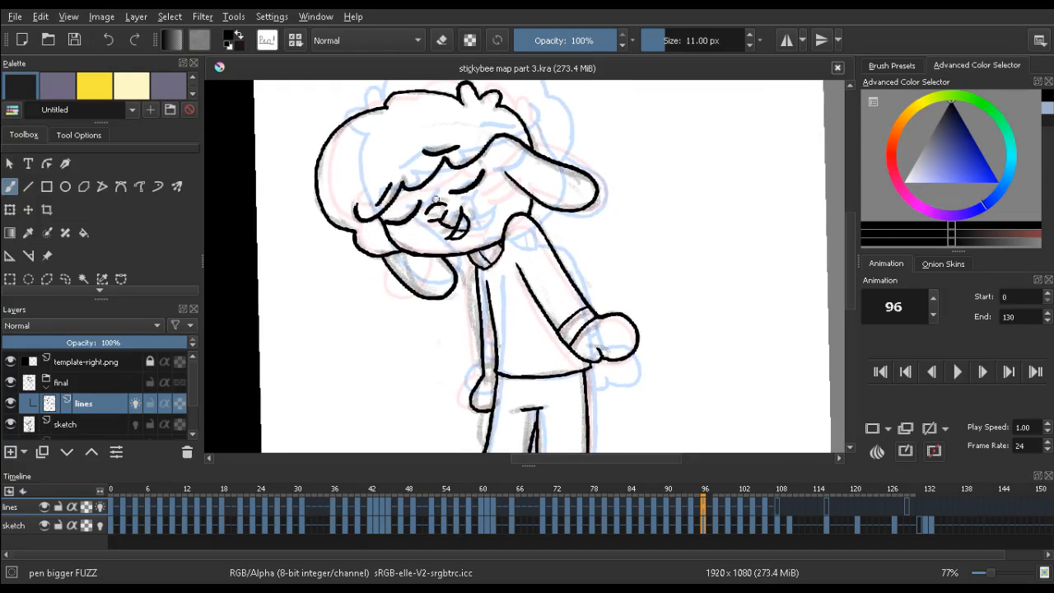
Examine the inked frames forward from 96 to 102 and back to frame 78 for missing lines
key("Right")
key("Right")
key("Right")
key("Right")
key("Right")
key("Right")
key("Right")
key("Right")
key("Right")
key("Right")
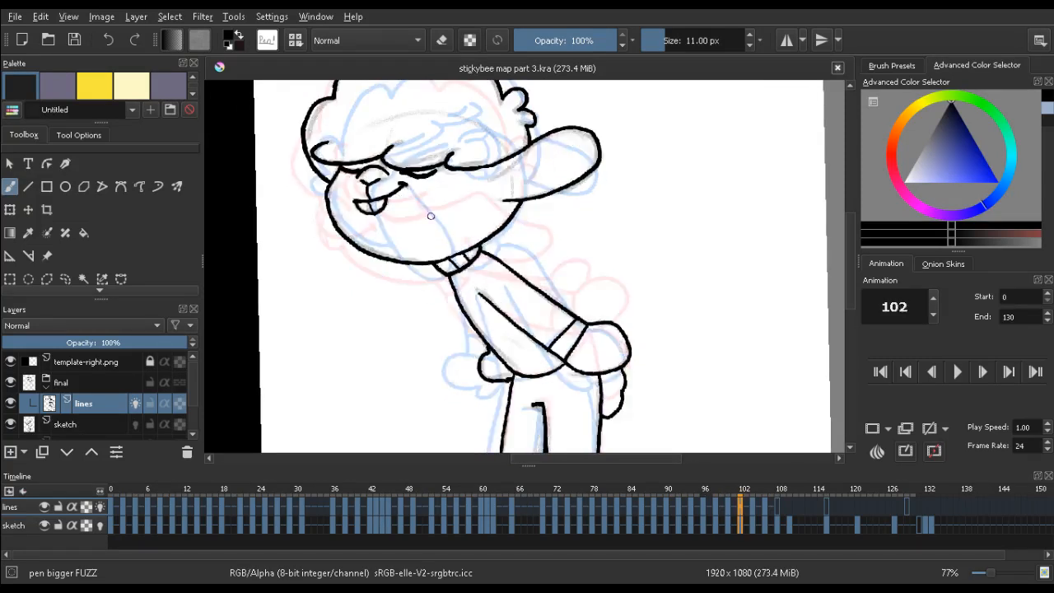
key("Left")
key("Left")
key("Left")
key("Left")
key("Left")
key("Left")
key("Left")
key("Left")
key("Left")
key("Left")
key("Left")
key("Left")
key("Left")
key("Left")
key("Left")
key("Left")
key("Left")
key("Left")
key("Left")
key("Left")
key("Left")
key("Left")
key("Left")
key("Left")
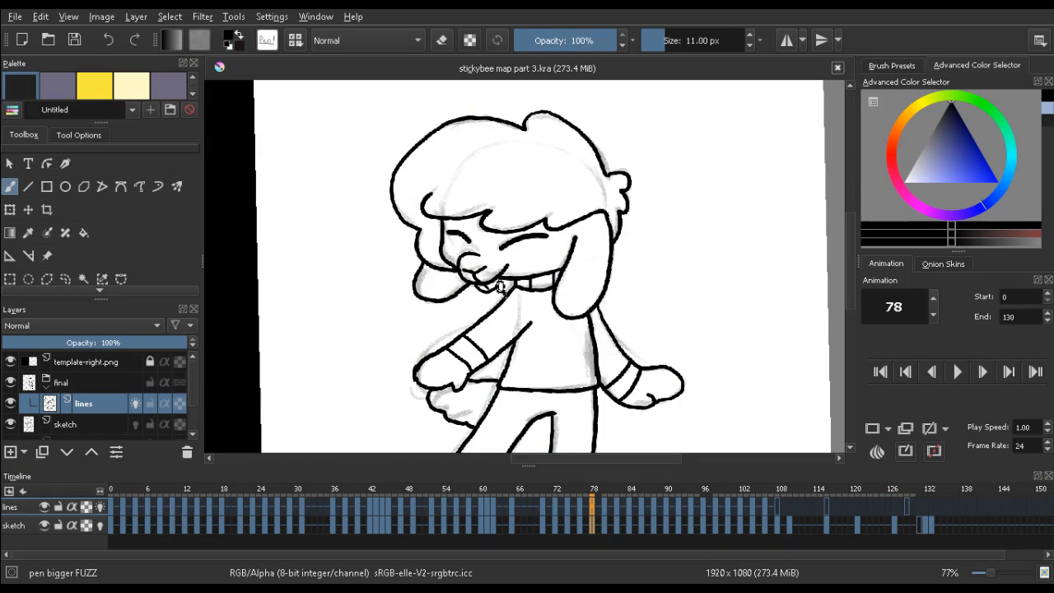
Turn off the lines layer's onion skins, go to frame 74 and hide the sketch layer
scroll(461, 322, "down", 3)
left_click_drag(503, 445, 515, 387)
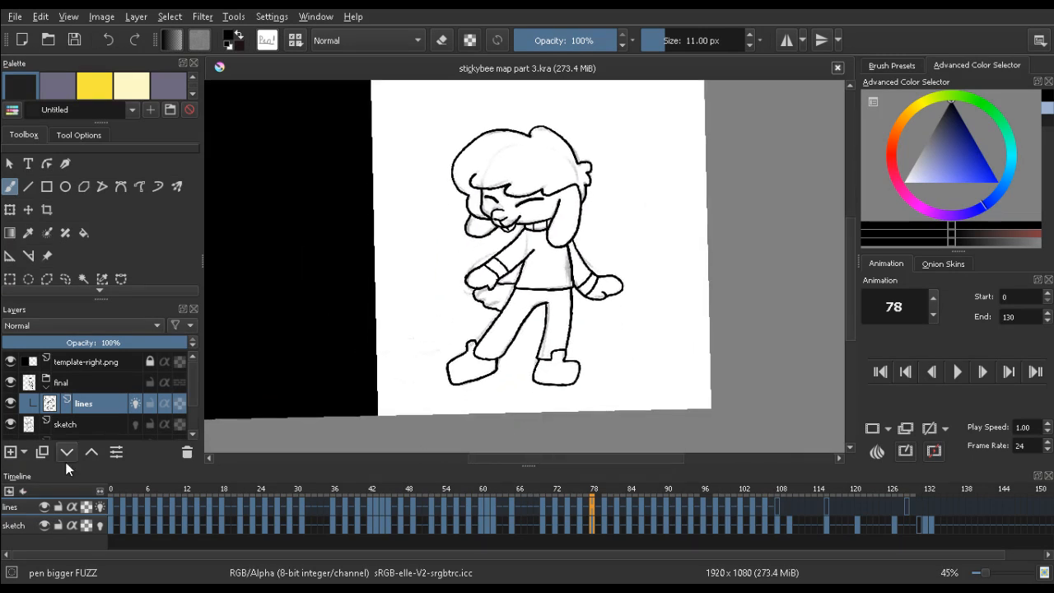
left_click(100, 507)
key("Left")
key("Left")
key("Left")
key("Left")
left_click(12, 424)
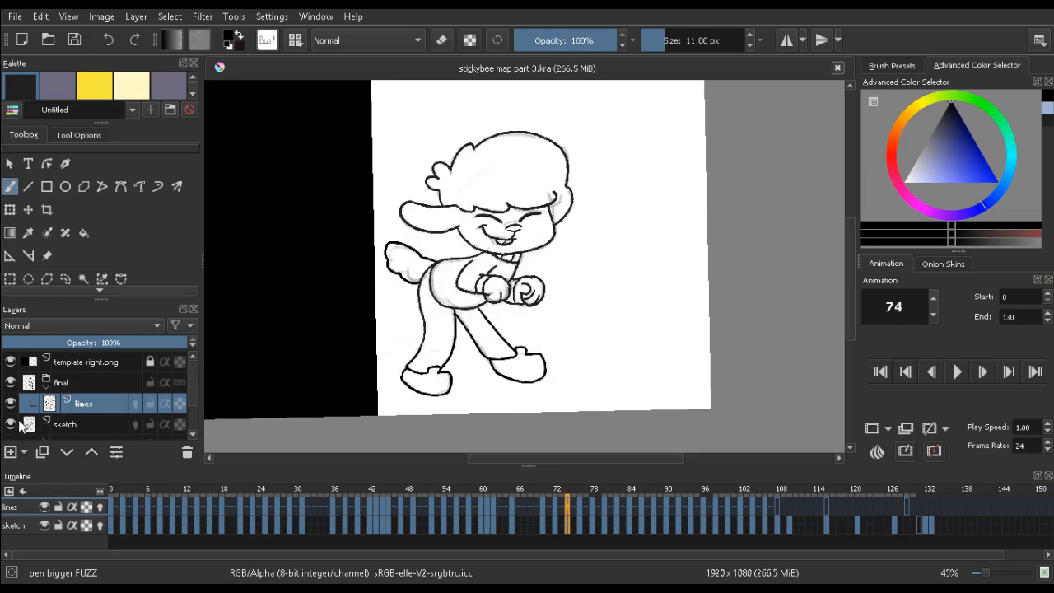
Examine the line art alone frame by frame from frame 74 to frame 104
key("Right")
key("Right")
key("Right")
key("Right")
key("Right")
key("Right")
key("Right")
key("Right")
key("Right")
key("Right")
key("Right")
key("Right")
key("Right")
key("Right")
key("Right")
key("Right")
key("Right")
key("Right")
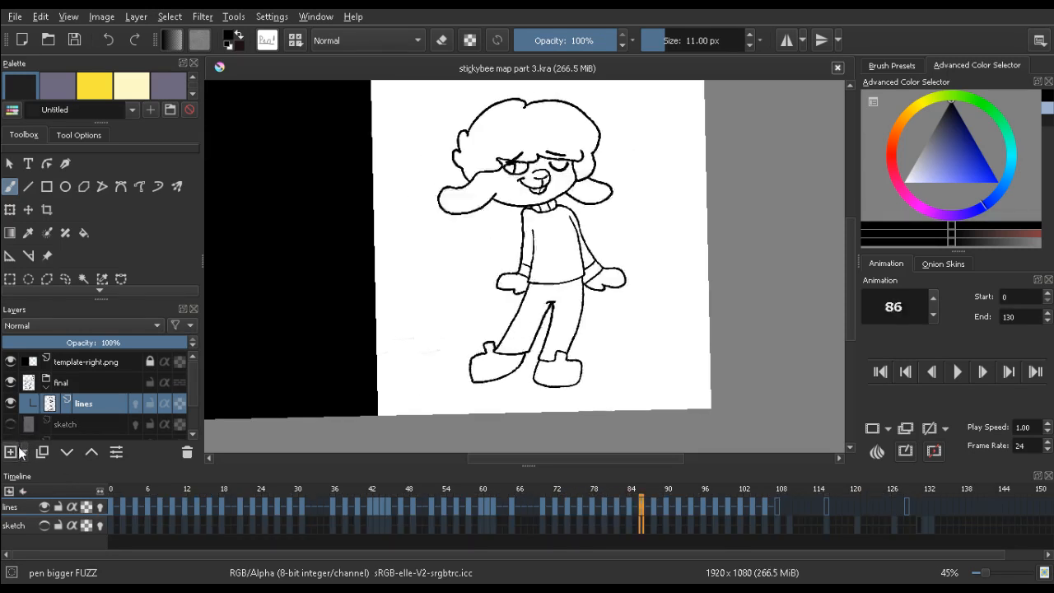
key("Right")
key("Right")
key("Right")
key("Right")
key("Right")
key("Right")
key("Right")
key("Right")
key("Right")
key("Right")
key("Right")
key("Right")
key("Right")
key("Right")
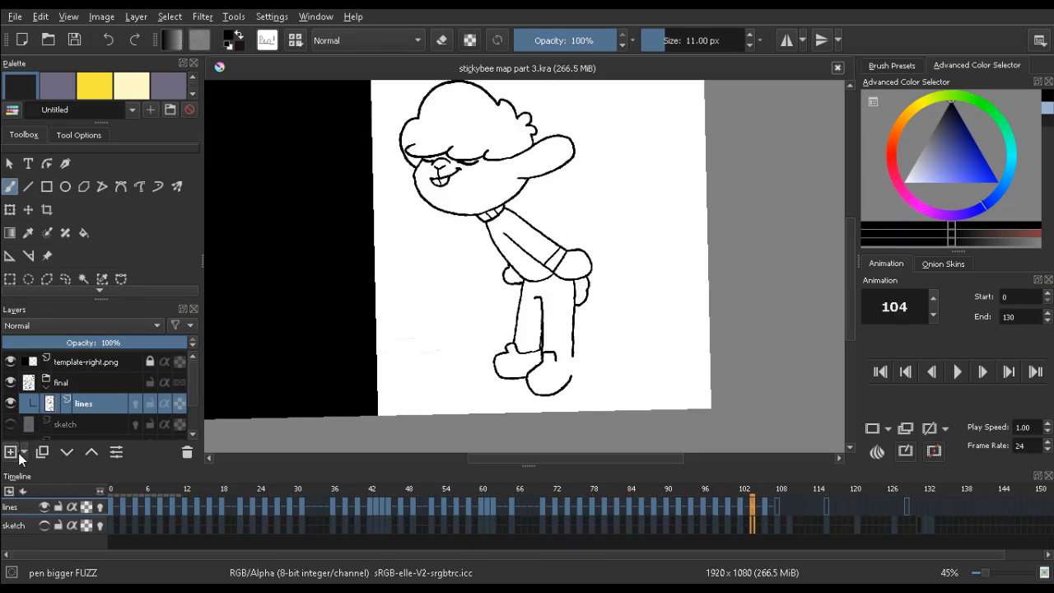
Return to the shoes on frame 102 and show the onion skins and sketch layer again
key("Left")
key("Left")
key("Left")
key("Left")
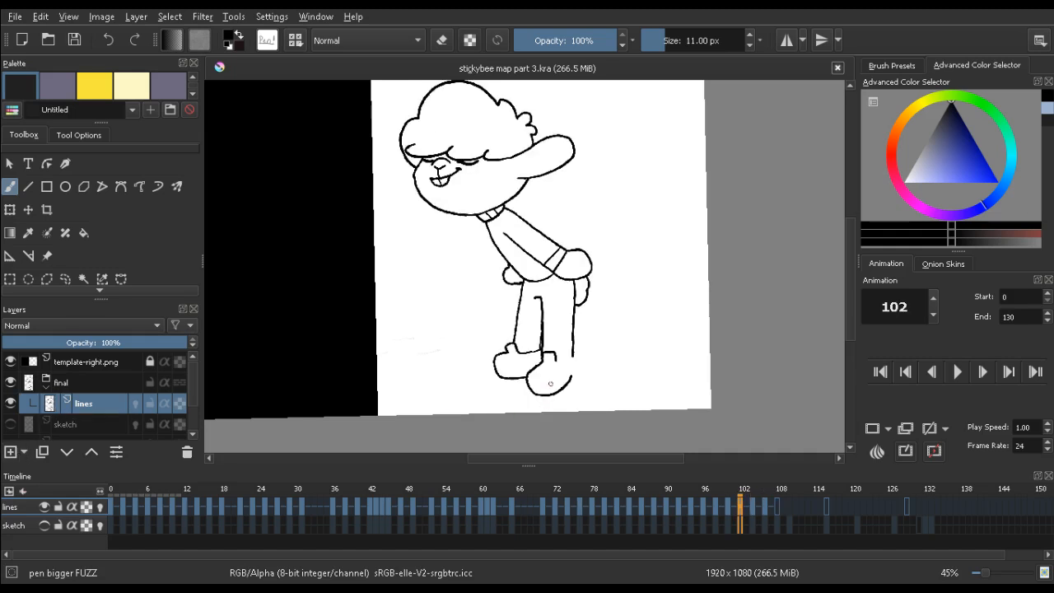
left_click_drag(552, 377, 612, 320)
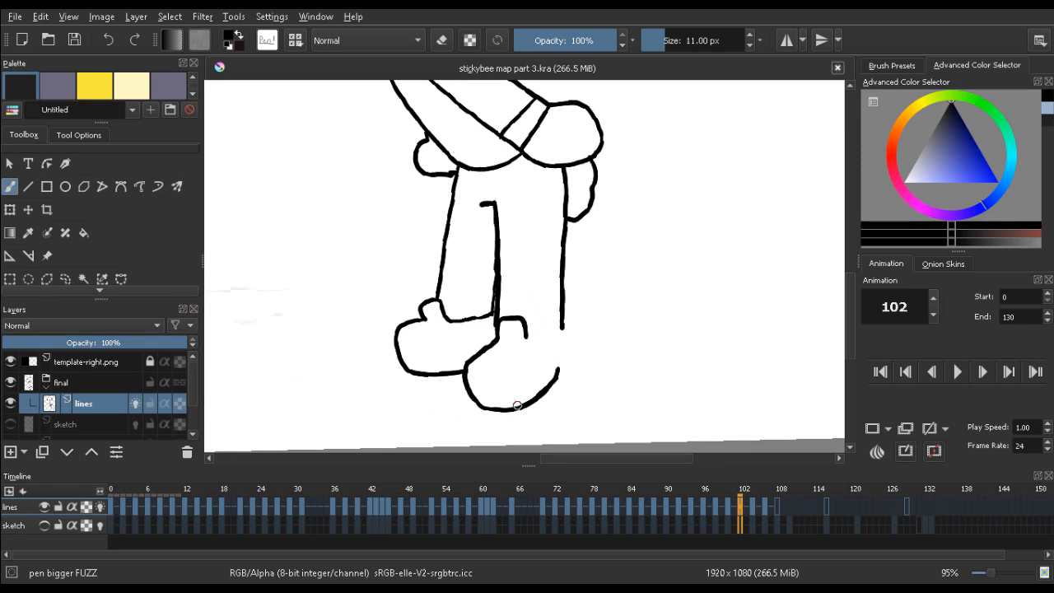
key("Left")
key("Right")
scroll(555, 329, "up", 1)
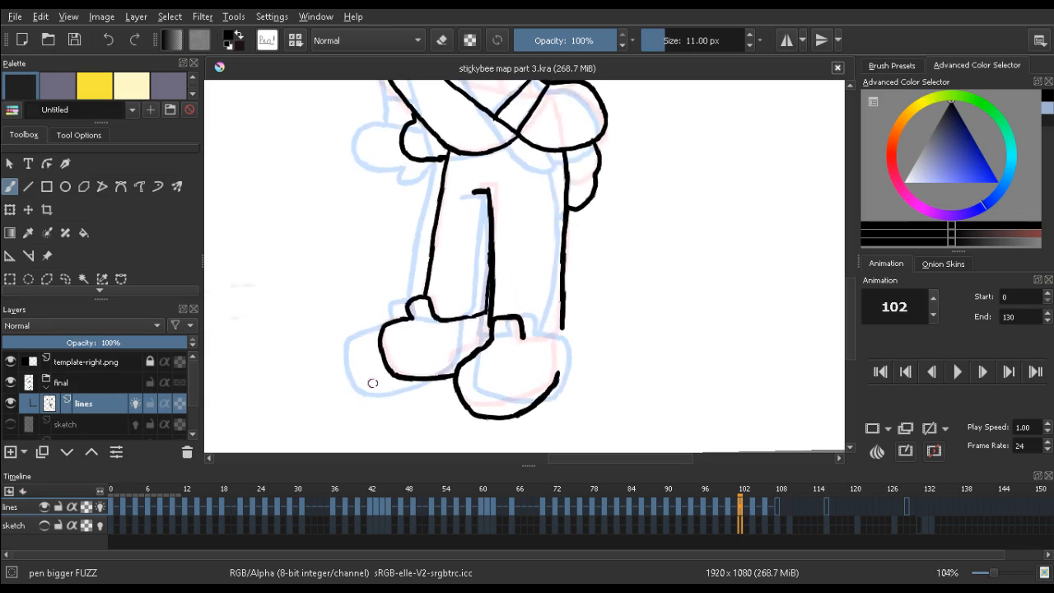
left_click(46, 525)
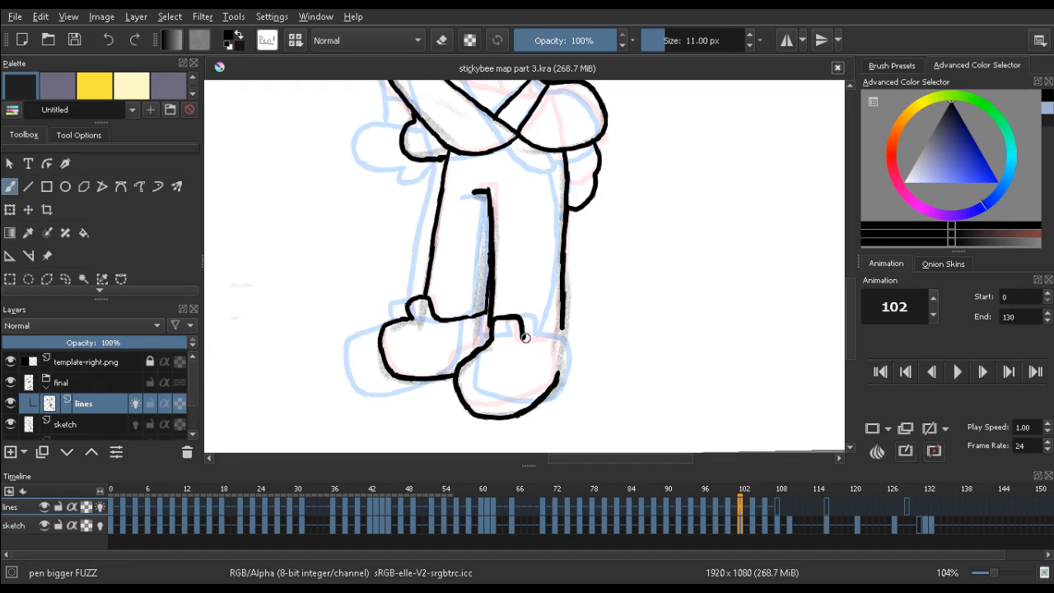
Ink the missing upper edge and heel of the right-hand shoe on frame 102, redoing unsatisfactory strokes
key("ctrl+z")
left_click_drag(550, 339, 561, 334)
key("Left")
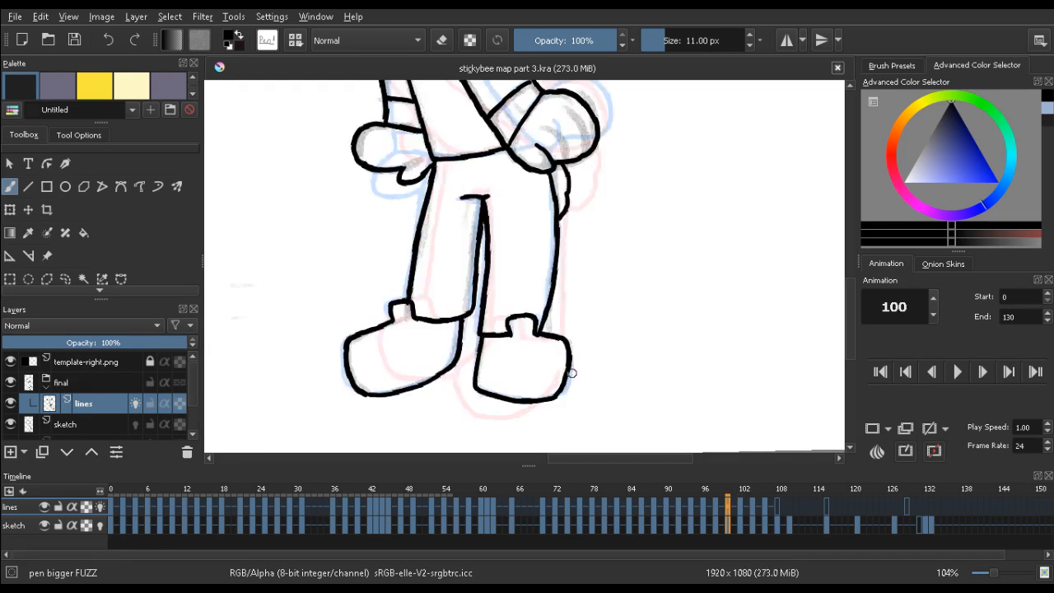
key("Right")
left_click_drag(557, 377, 561, 347)
key("ctrl+z")
Compare the legs and shoes on frame 102 with the neighbouring frames from 98 to 108
key("Left")
key("Right")
key("Right")
key("Right")
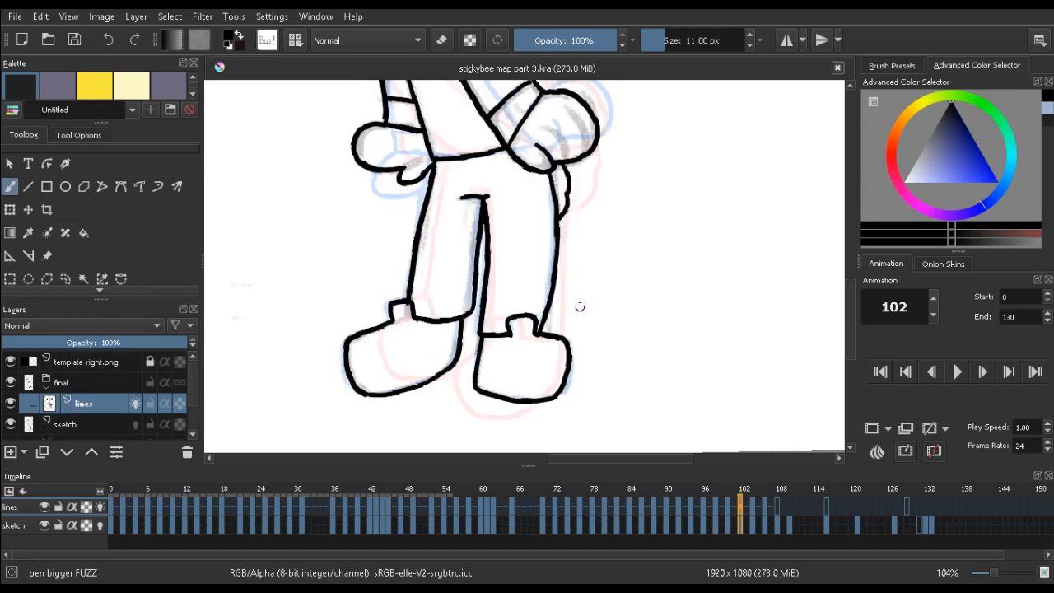
key("Left")
key("Left")
key("Right")
key("Right")
key("Right")
key("Right")
key("Right")
key("Right")
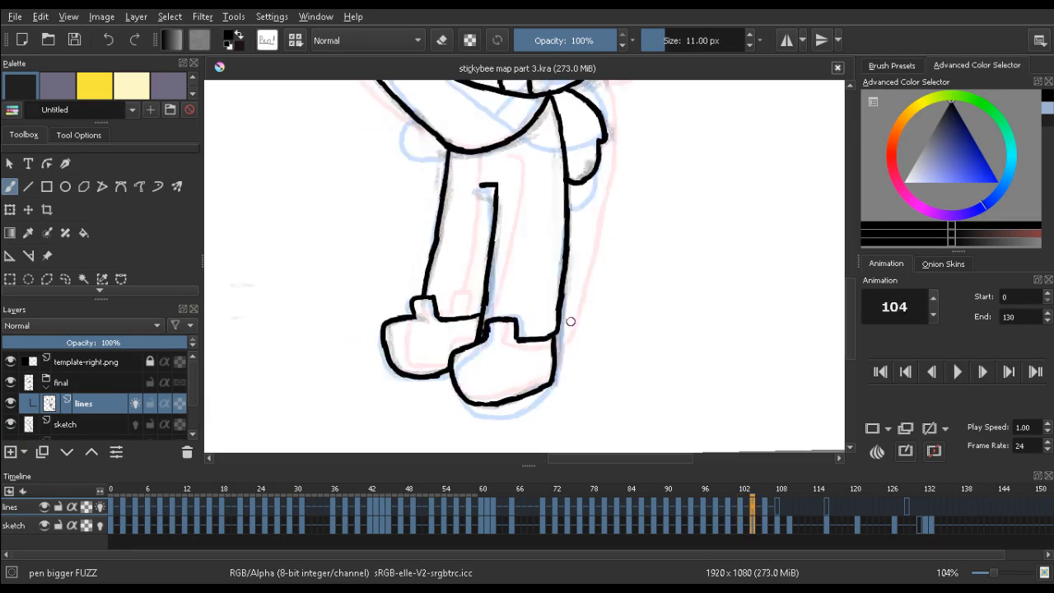
key("Left")
key("Left")
key("Left")
key("Left")
key("Left")
key("Left")
key("Left")
key("Left")
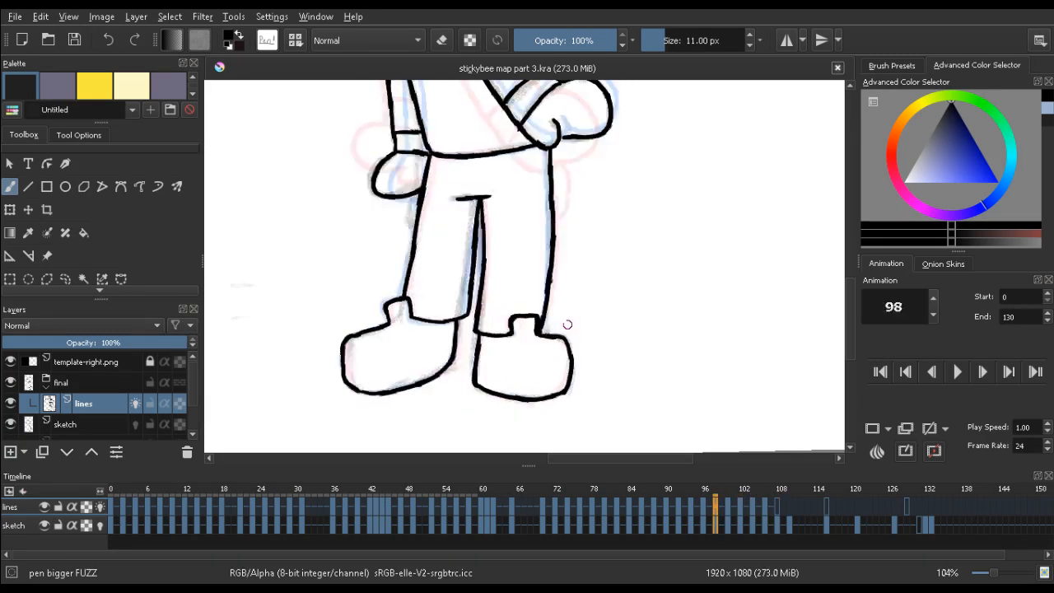
key("Right")
key("Right")
key("Right")
key("Right")
key("Right")
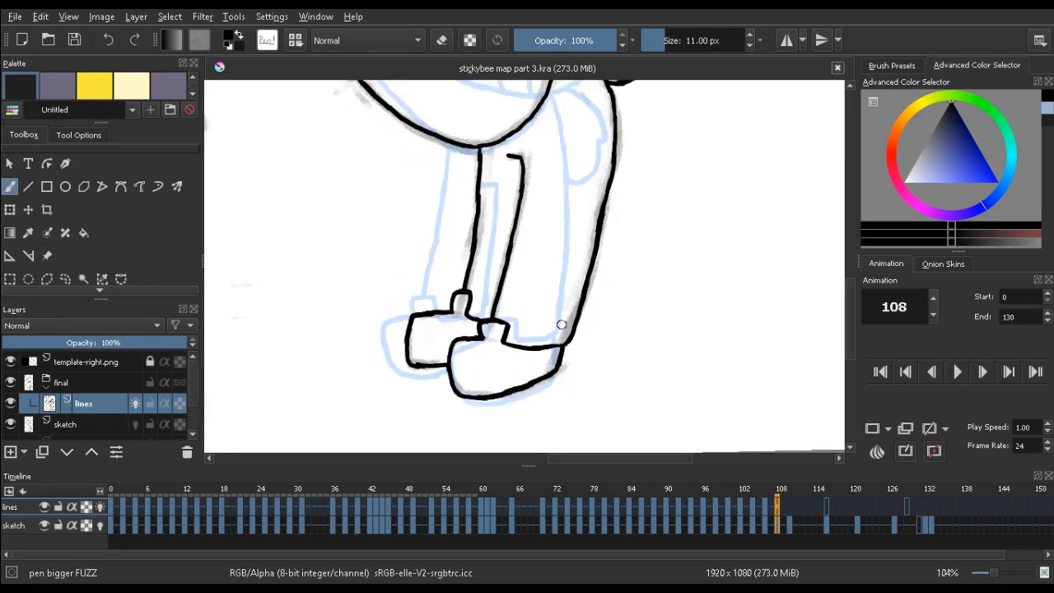
key("Left")
key("Left")
key("Right")
Hide the sketch layer and onion skins on frame 106 and straighten the canvas to show it whole
left_click_drag(586, 211, 527, 269)
left_click_drag(554, 208, 557, 296)
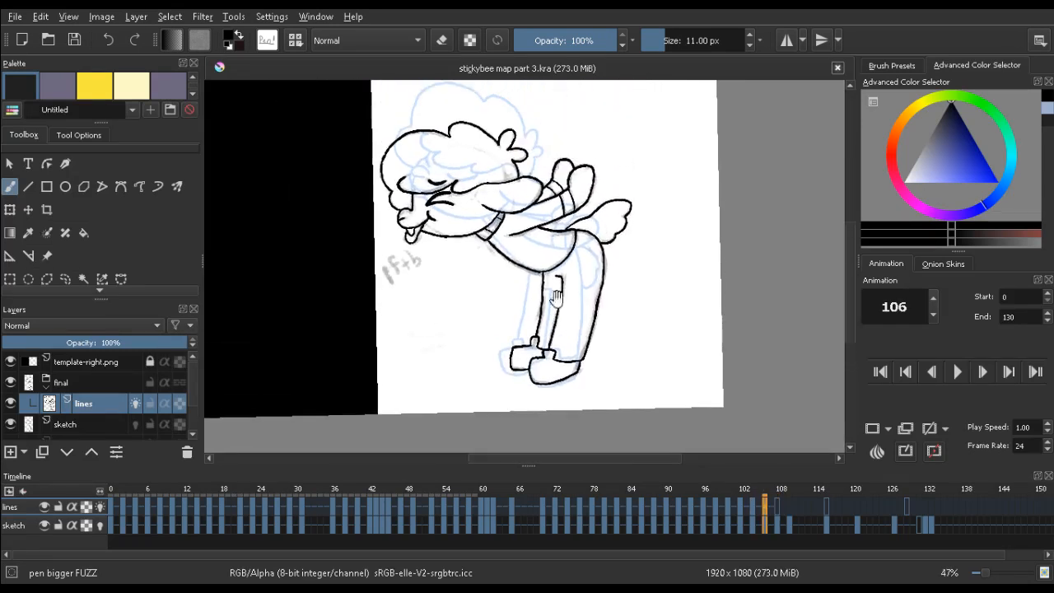
left_click(45, 525)
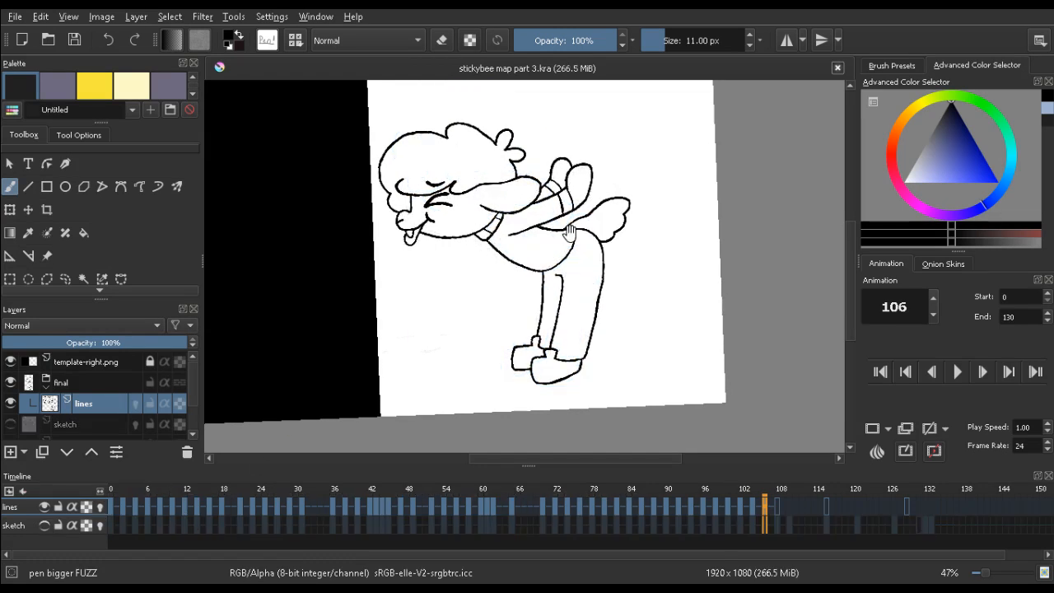
mouse_move(554, 208)
left_mouse_down()
mouse_move(565, 208)
mouse_move(551, 188)
mouse_move(579, 227)
mouse_move(513, 239)
left_mouse_up()
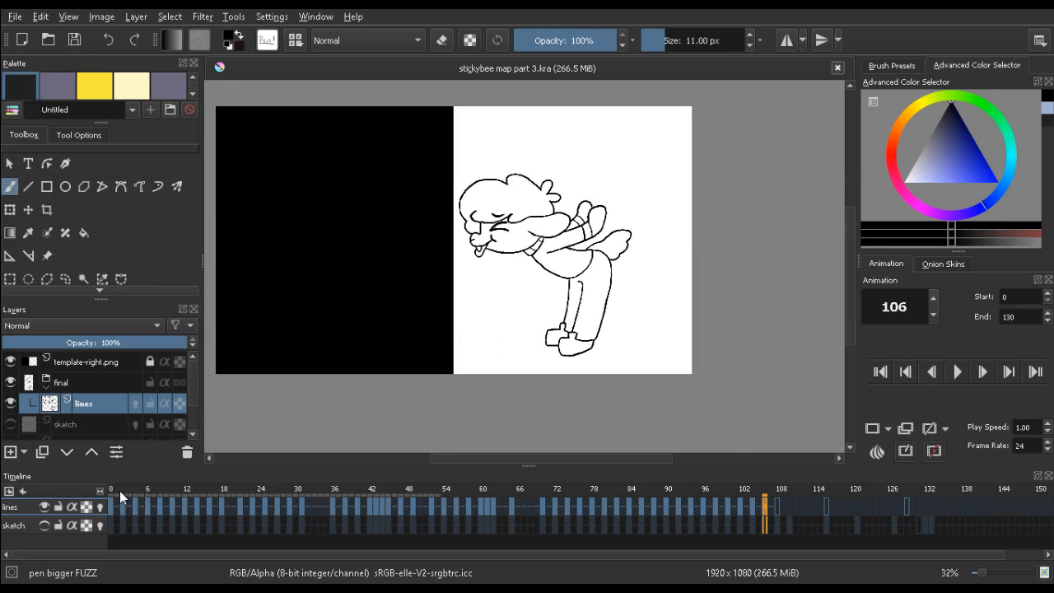
Play the inked animation from frame 0 and stop it after watching the line art through frame 104
left_click_drag(120, 491, 89, 492)
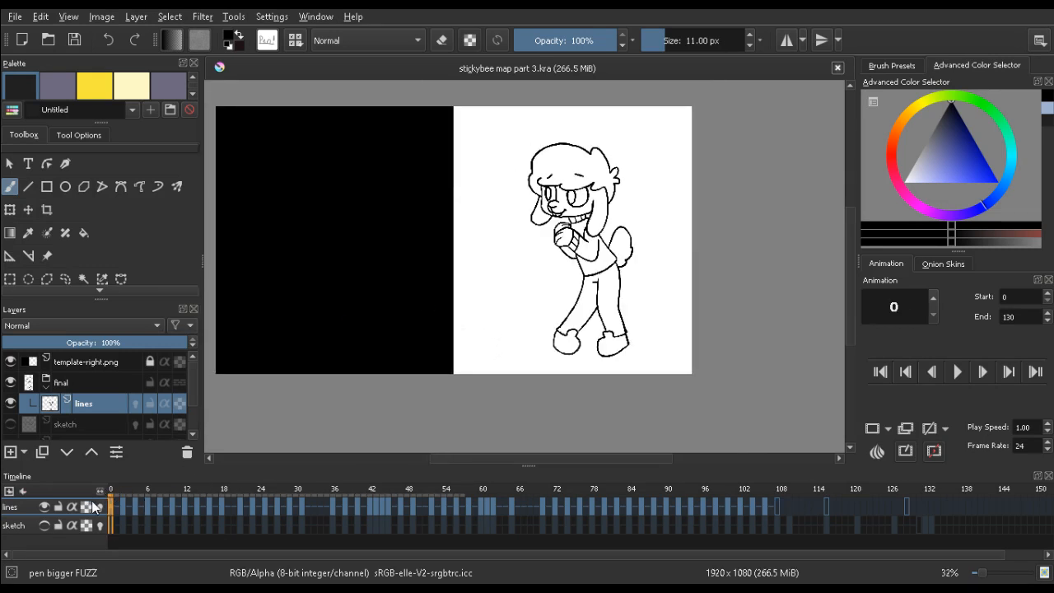
key("ctrl+s")
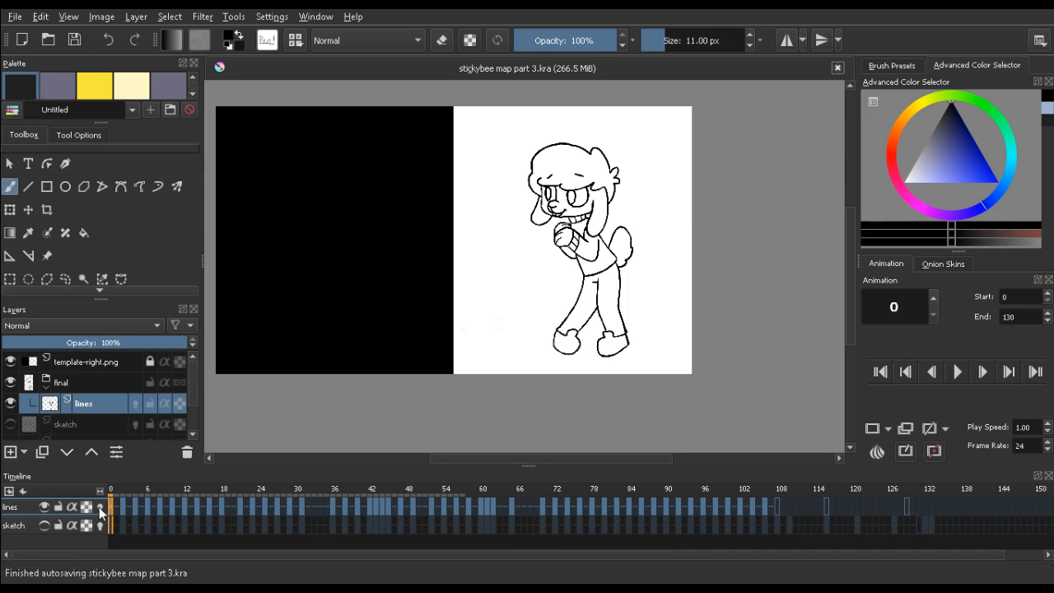
key("space")
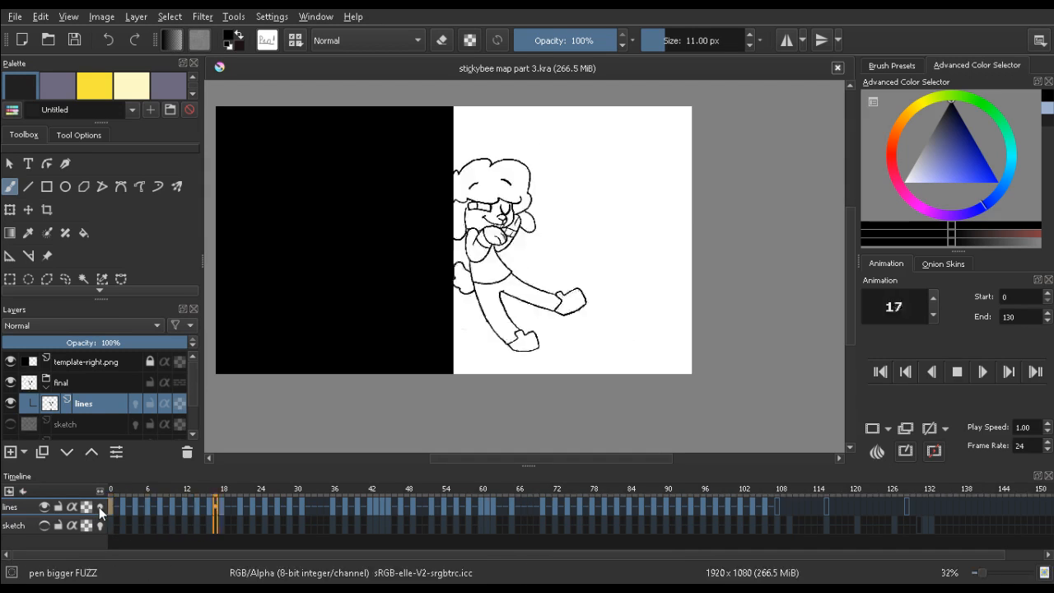
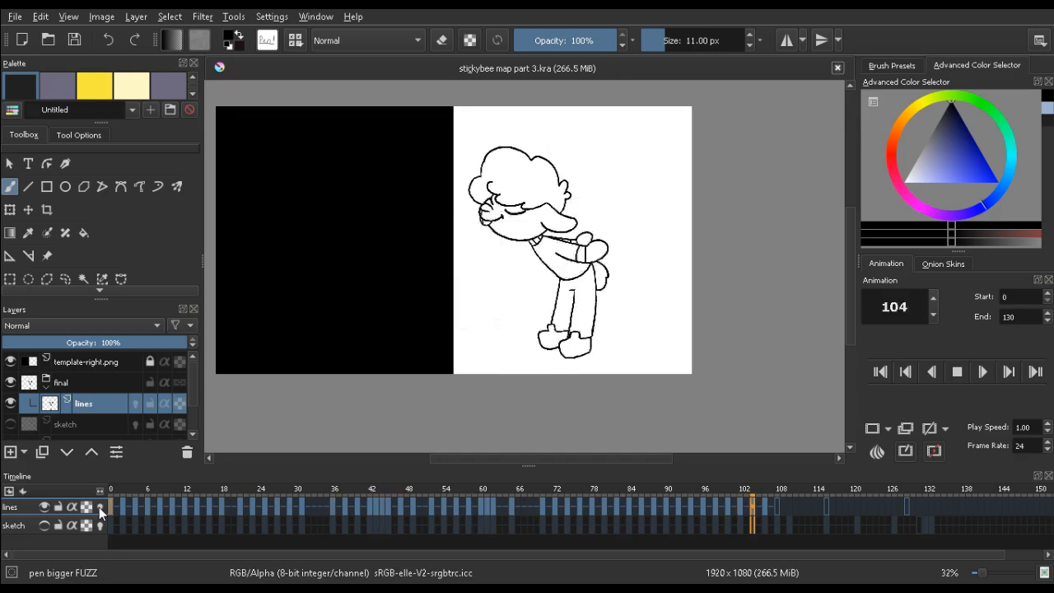
key("space")
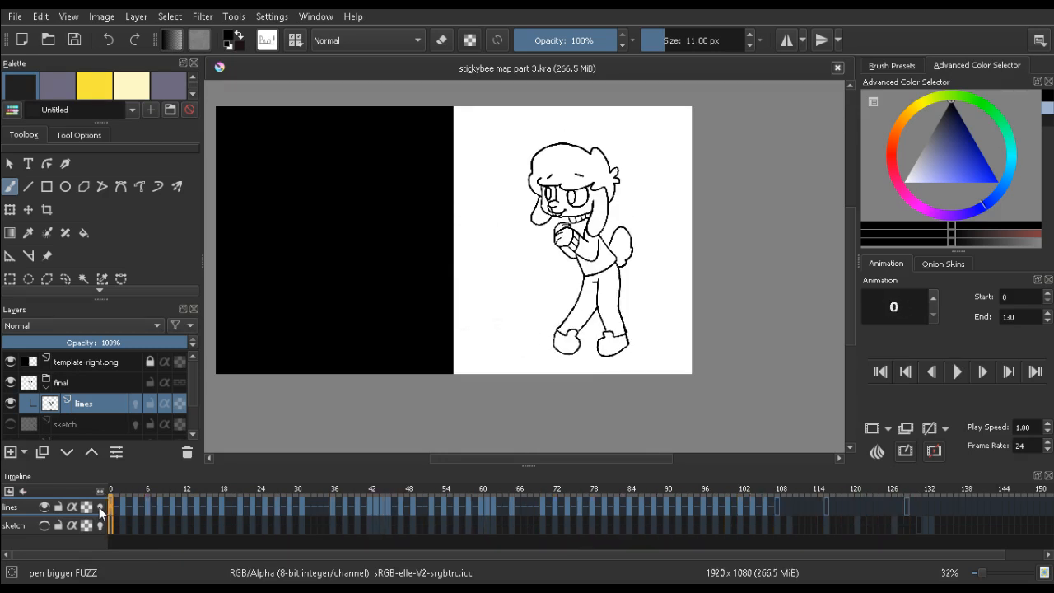
On blank frame 33, turn on the onion skins and ink the two curled fringe strokes above the eyes
left_click(313, 511)
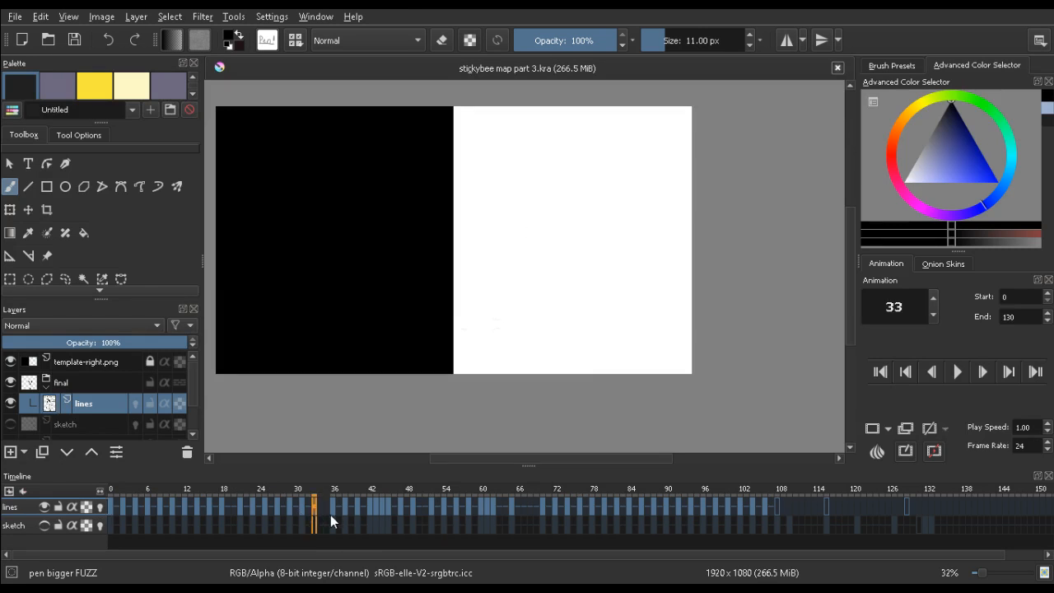
left_click(101, 508)
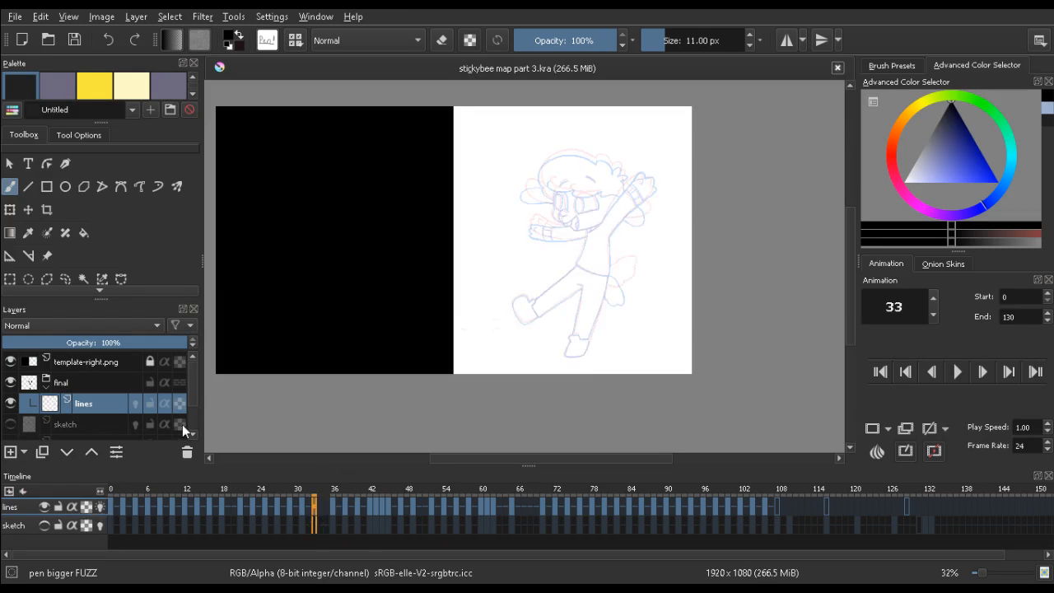
mouse_move(570, 207)
left_mouse_down()
mouse_move(617, 141)
mouse_move(671, 111)
mouse_move(560, 210)
mouse_move(494, 233)
mouse_move(502, 210)
mouse_move(503, 239)
mouse_move(468, 237)
left_mouse_up()
key("ctrl+z")
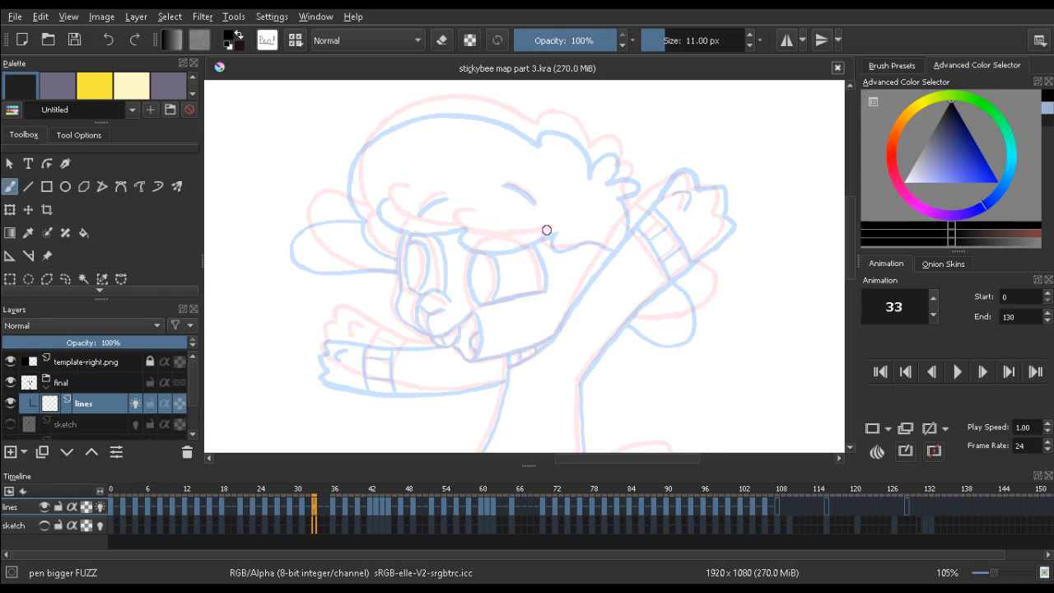
mouse_move(547, 230)
left_mouse_down()
mouse_move(483, 240)
mouse_move(454, 216)
left_mouse_up()
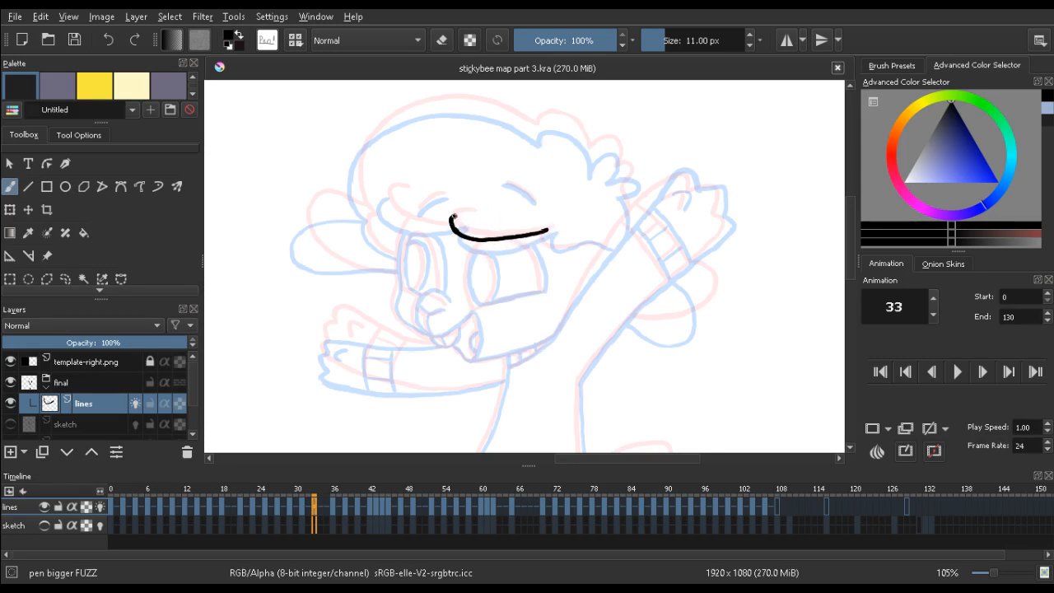
key("ctrl+z")
mouse_move(553, 229)
left_mouse_down()
mouse_move(476, 238)
mouse_move(454, 226)
mouse_move(469, 214)
mouse_move(436, 225)
mouse_move(391, 205)
mouse_move(438, 225)
mouse_move(418, 224)
mouse_move(393, 214)
mouse_move(408, 188)
left_mouse_up()
key("ctrl+z")
Compare the fringe strokes on frame 33 with frames 31 and 36
key("Left")
key("Right")
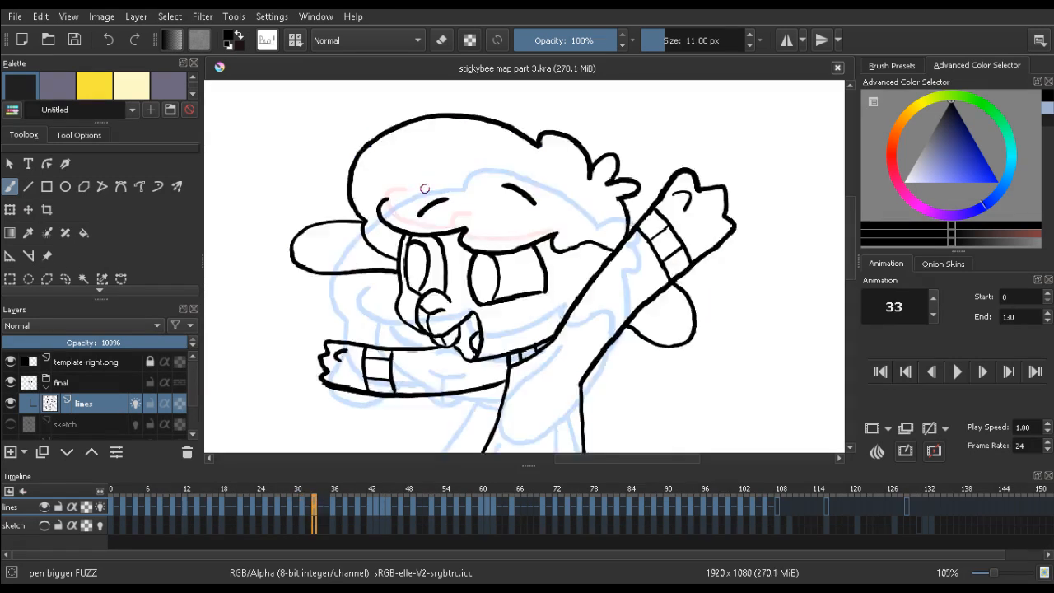
key("Left")
key("Left")
key("Right")
key("Right")
key("Right")
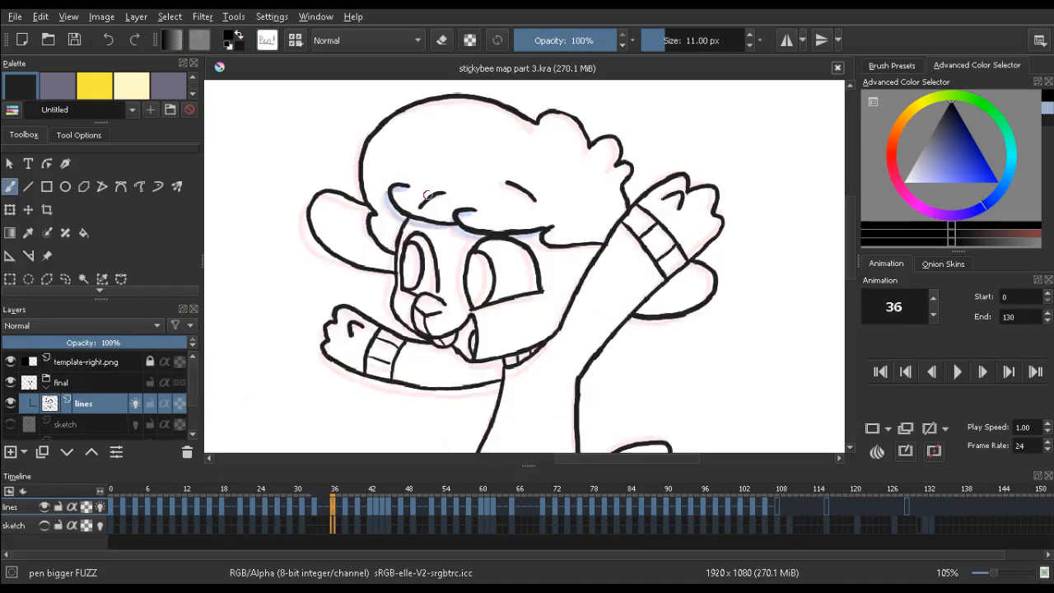
key("Left")
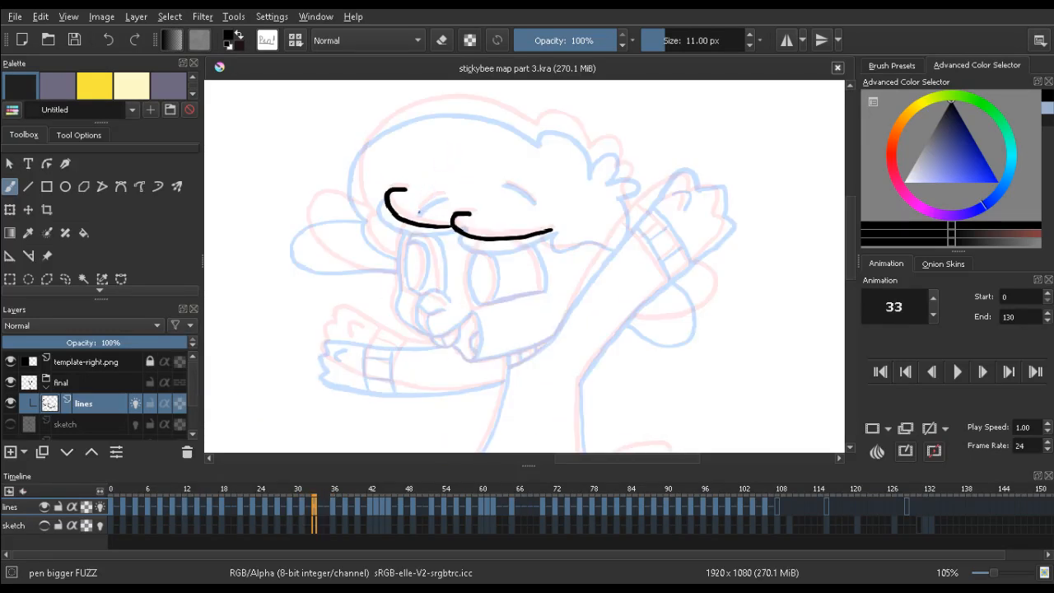
Ink both eyebrows and the hair tufts at the back of the head on frame 33, redoing unsatisfactory strokes
left_click_drag(419, 212, 445, 192)
key("ctrl+z")
mouse_move(598, 146)
left_mouse_down()
mouse_move(617, 137)
mouse_move(624, 148)
left_mouse_up()
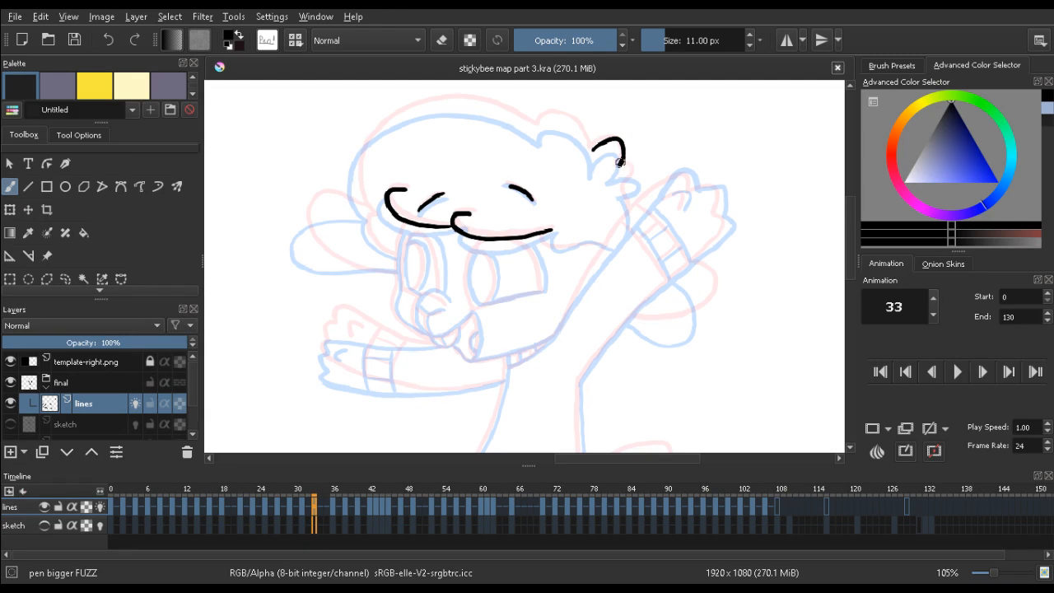
key("ctrl+z")
key("ctrl+z")
key("ctrl+shift+z")
key("ctrl+z")
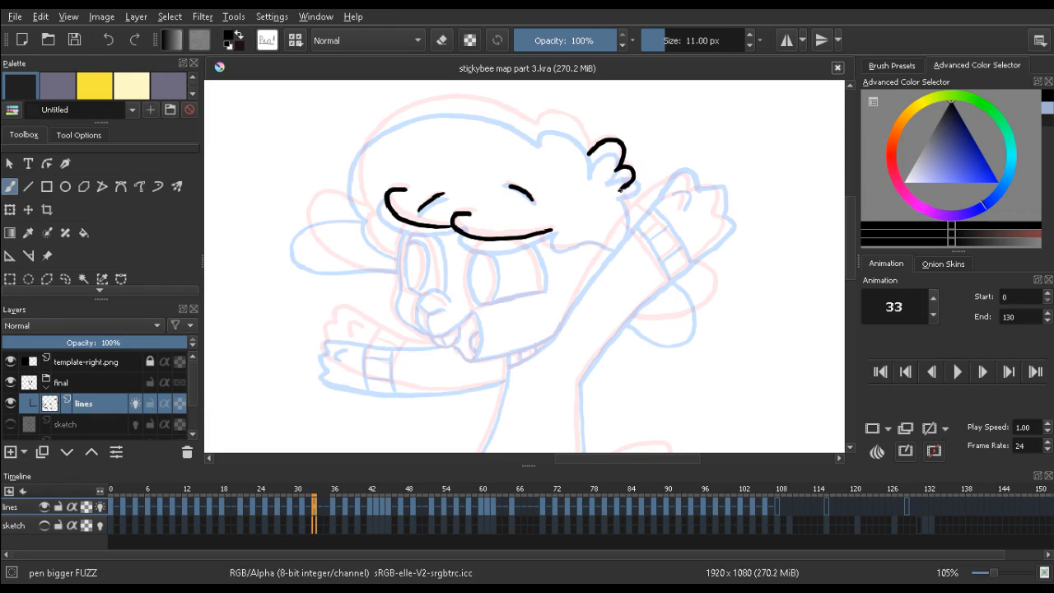
Check the hair line below the tufts on frame 33 against the adjacent frames and clean it with the eraser
key("Left")
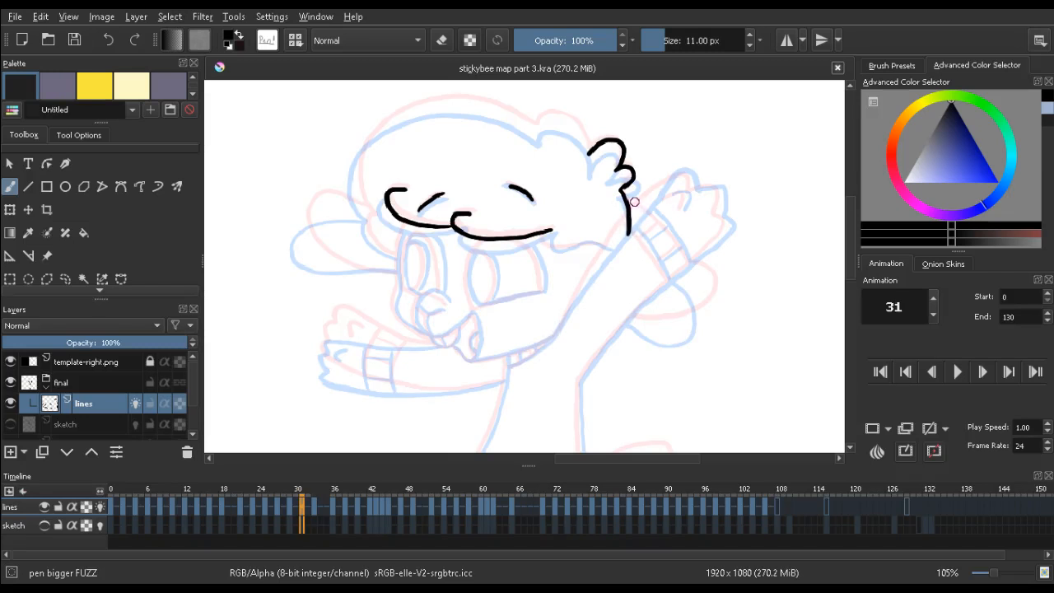
key("Right")
key("Right")
key("Left")
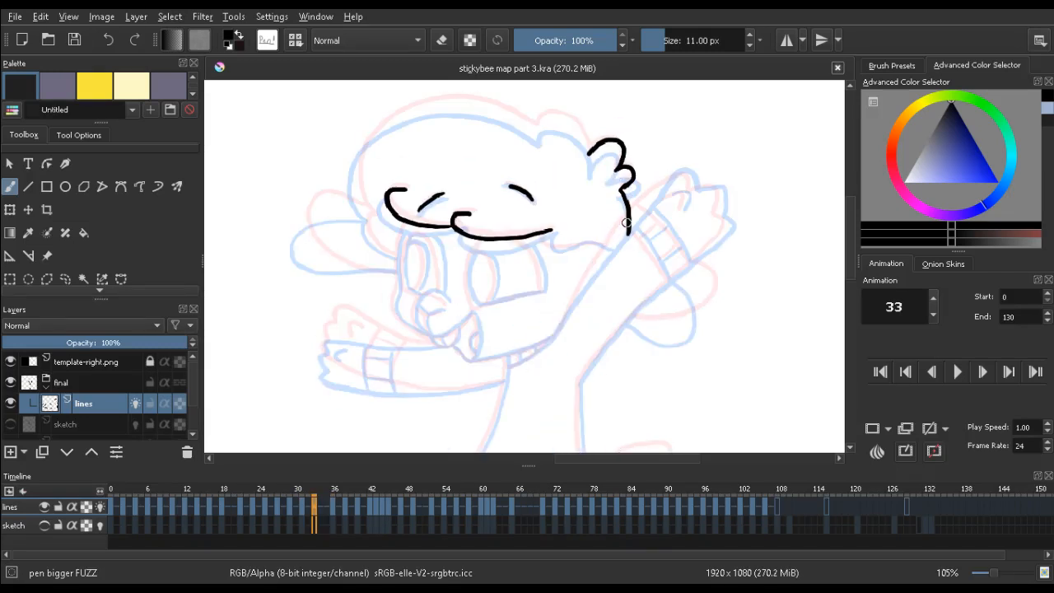
key("e")
left_click_drag(630, 237, 625, 194)
key("e")
left_click_drag(469, 136, 457, 181)
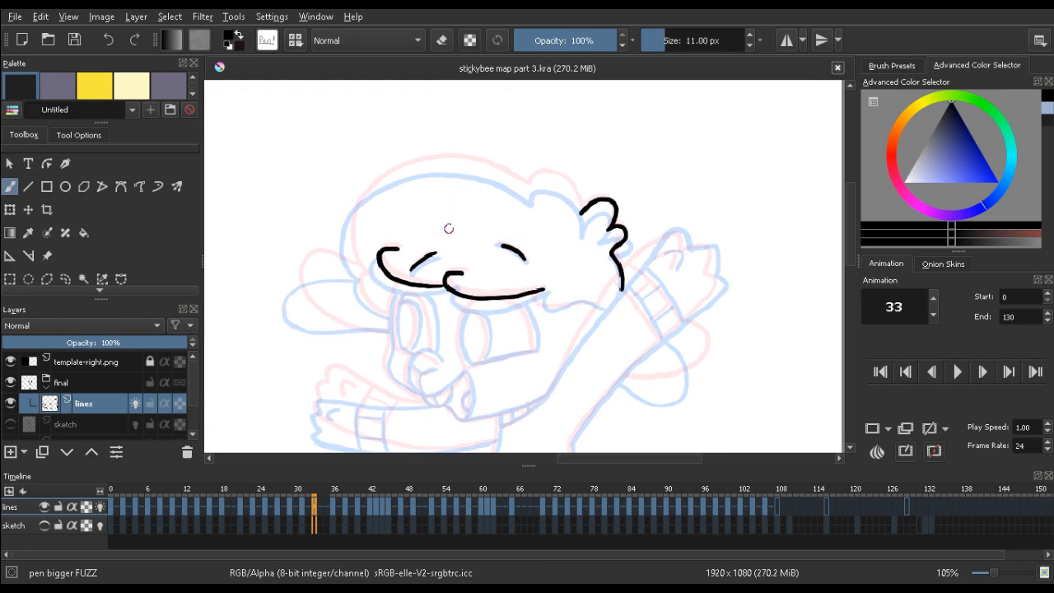
Rotate the canvas on frame 33 and ink the rounded hair curl above the back tufts, redoing the unsatisfactory stroke
mouse_move(440, 228)
left_mouse_down()
mouse_move(424, 162)
mouse_move(535, 174)
left_mouse_up()
key("e")
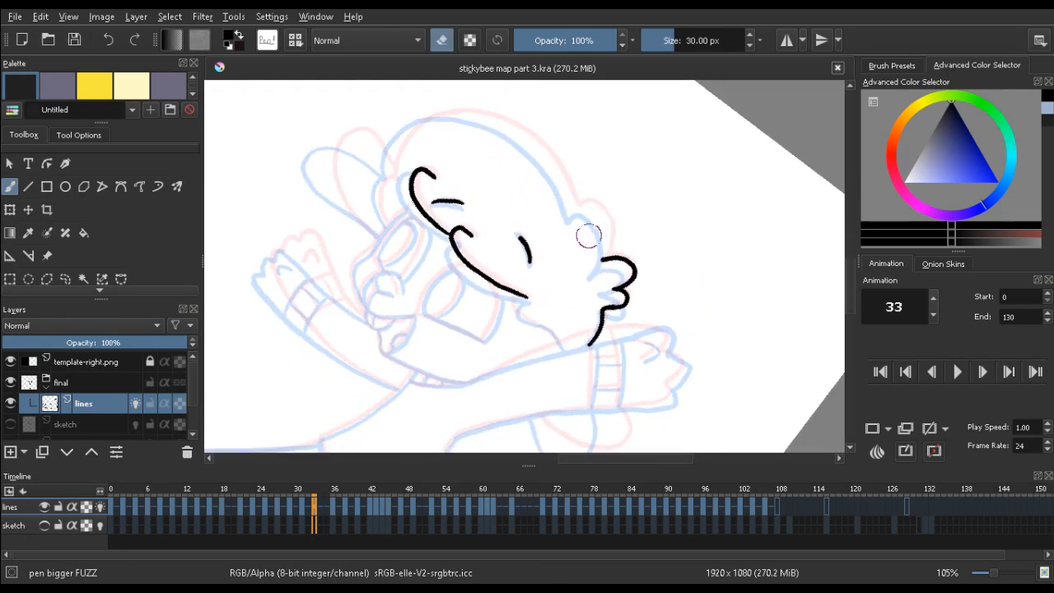
key("e")
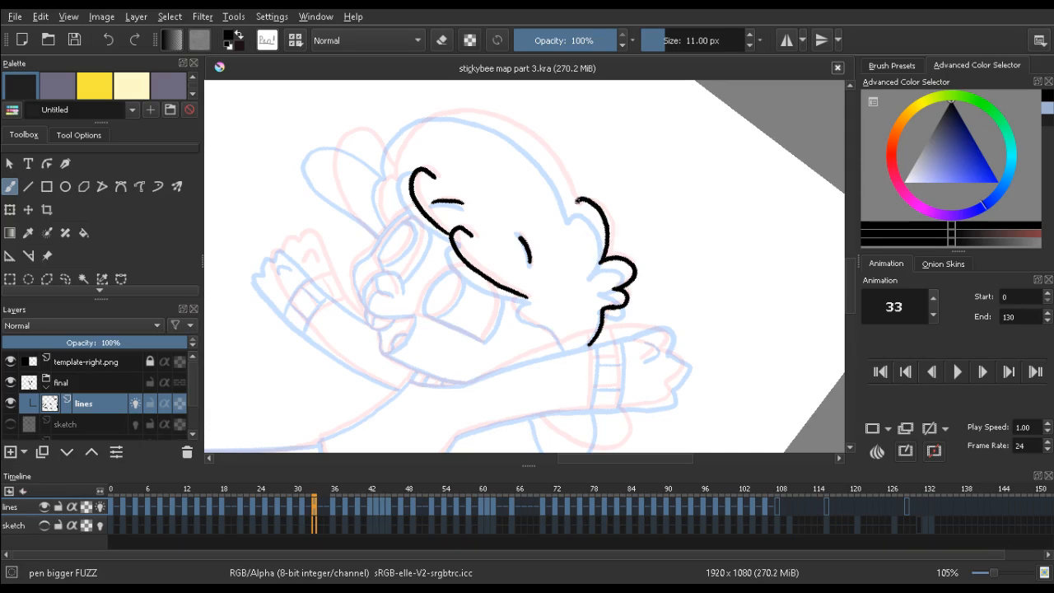
key("ctrl+z")
left_click_drag(600, 266, 606, 228)
Compare the hair curl on frame 33 with the same area on frames 29, 31, 36 and 38
key("Left")
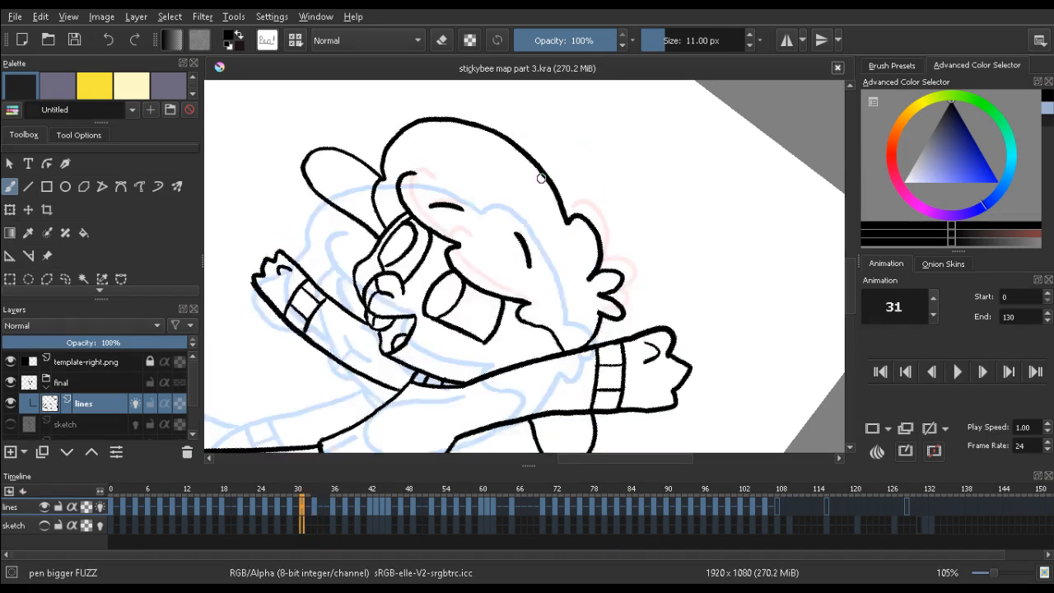
key("Right")
key("Right")
key("Left")
key("Left")
key("Left")
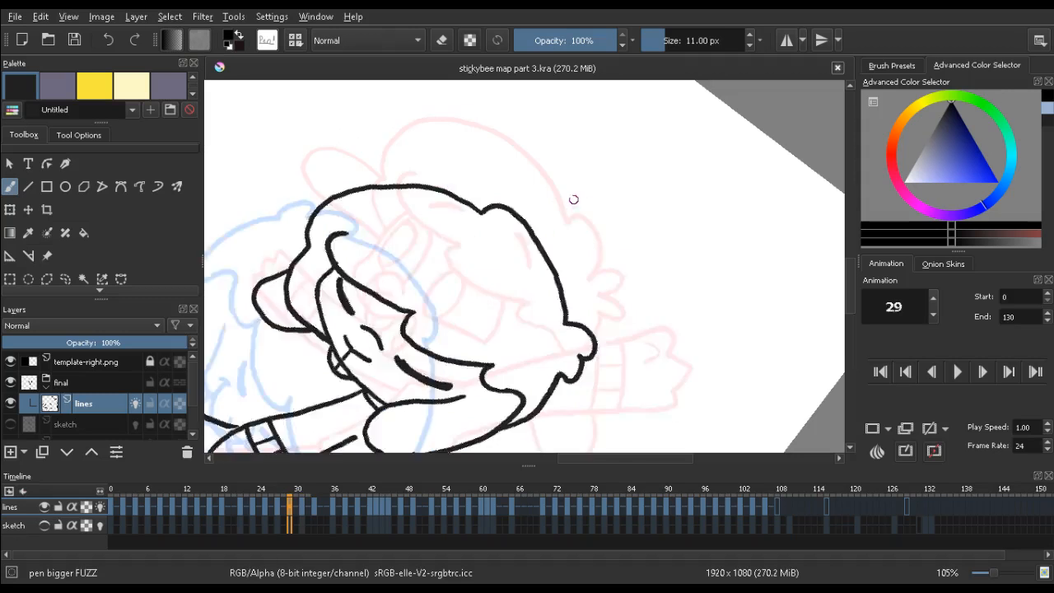
key("Right")
key("Right")
key("Right")
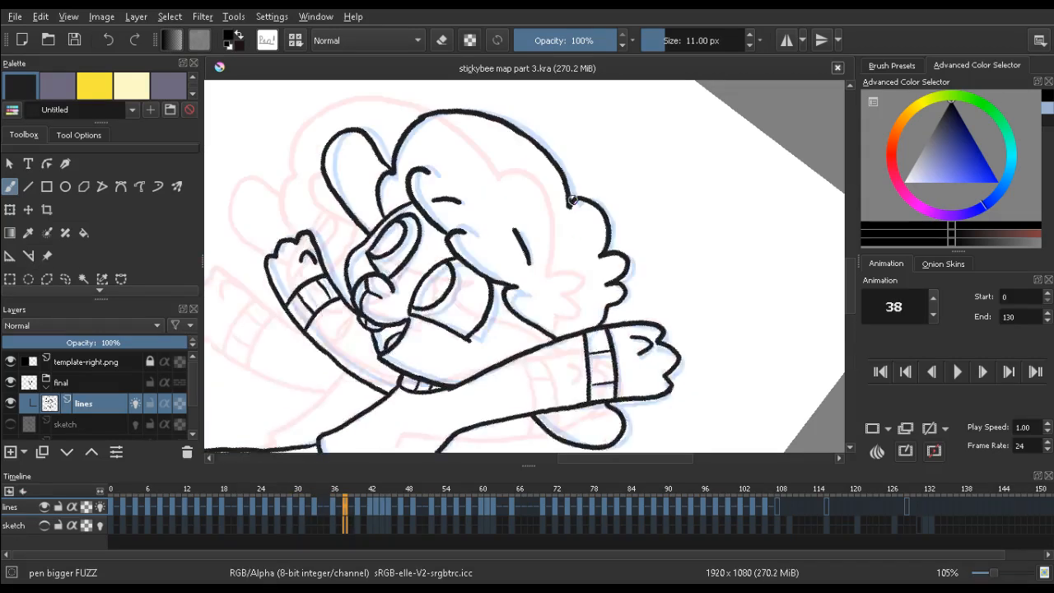
key("Left")
key("Left")
key("Right")
key("Right")
key("Left")
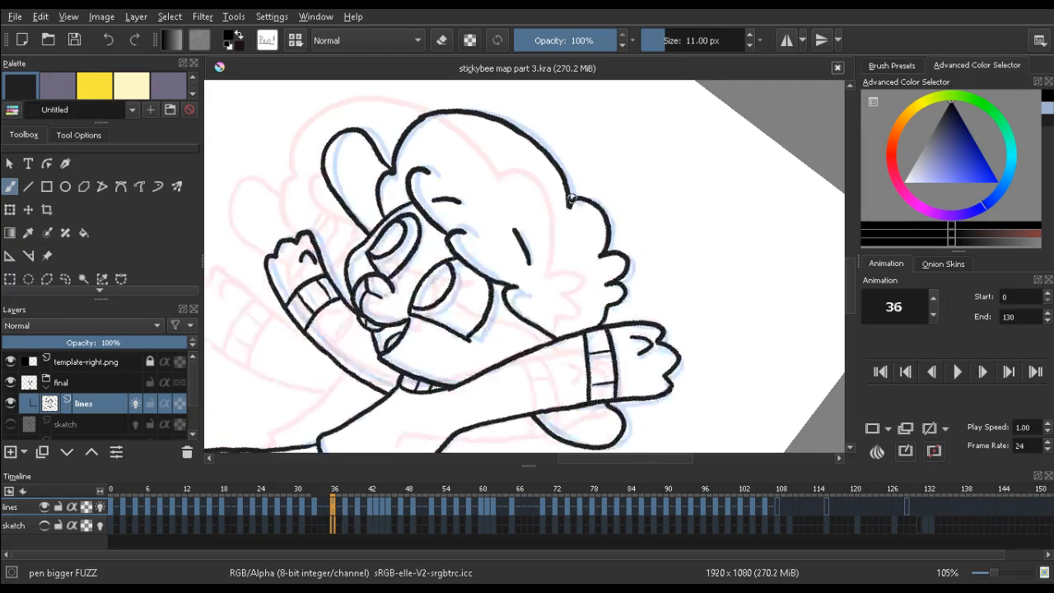
key("Left")
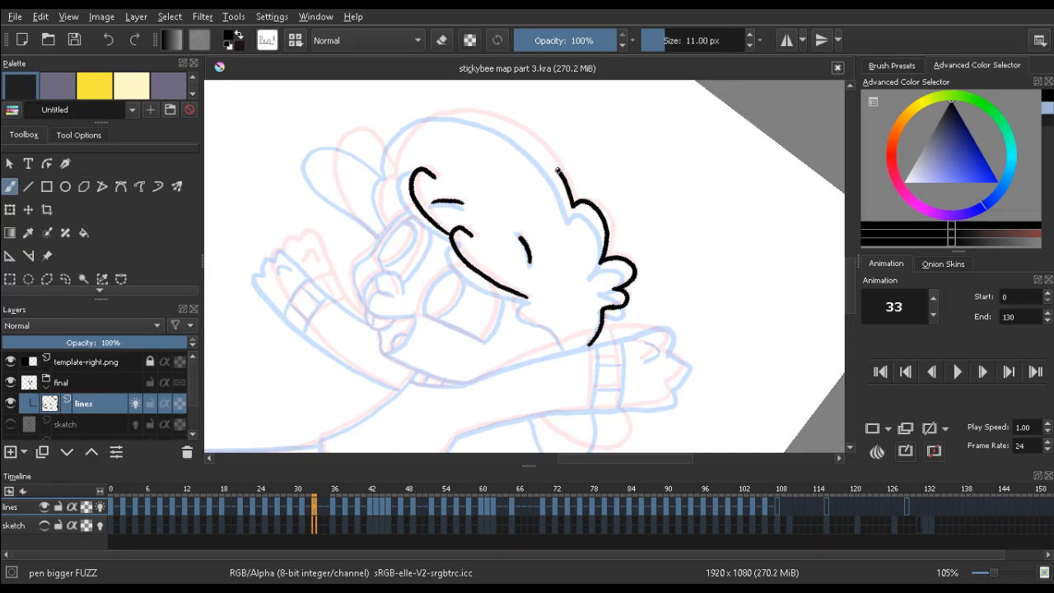
Ink the outline of the hair over the crown of the head on frame 33, from the back curl to the forehead side
left_click_drag(557, 171, 533, 143)
key("ctrl+z")
mouse_move(392, 150)
left_mouse_down()
mouse_move(422, 118)
mouse_move(484, 111)
left_mouse_up()
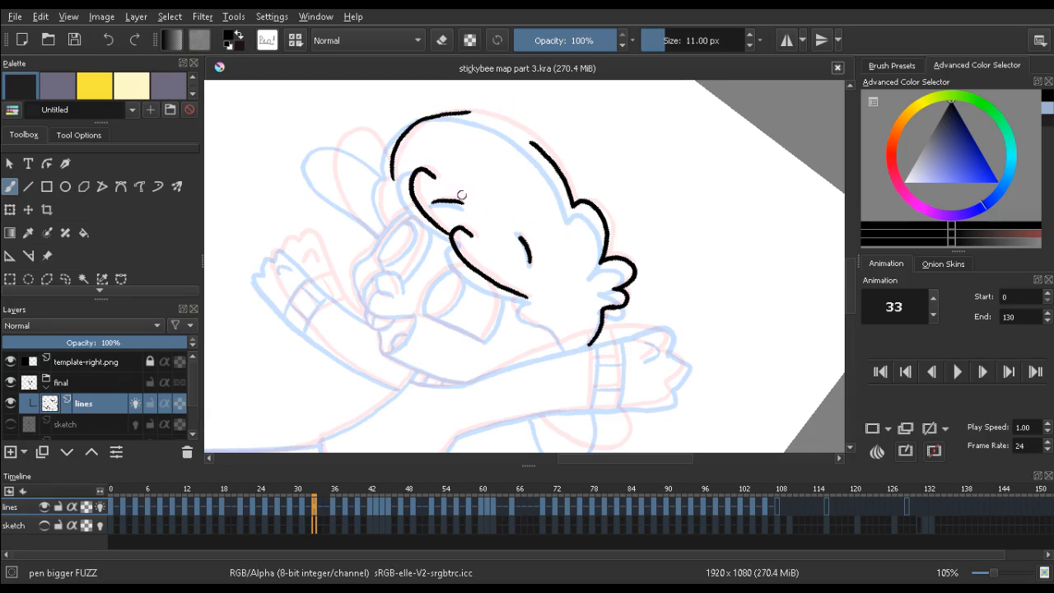
mouse_move(306, 150)
left_mouse_down()
mouse_move(387, 152)
mouse_move(476, 180)
mouse_move(483, 161)
mouse_move(481, 173)
left_mouse_up()
key("e")
key("e")
key("ctrl+z")
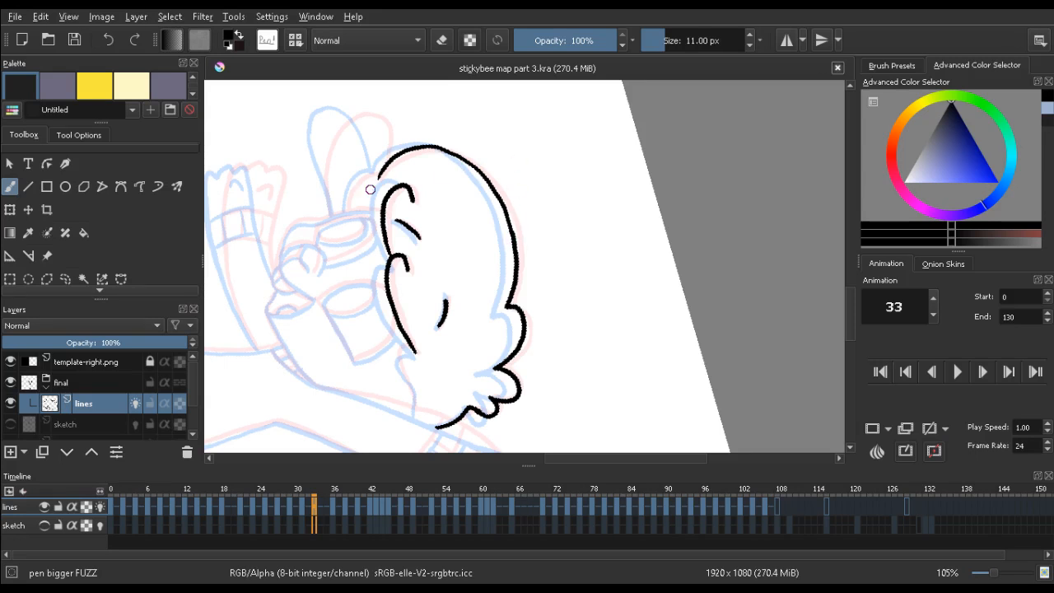
Ink the short curved hair lobe beside the front ear, redoing the stroke once, and check it against the adjacent frames
left_click_drag(357, 173, 364, 158)
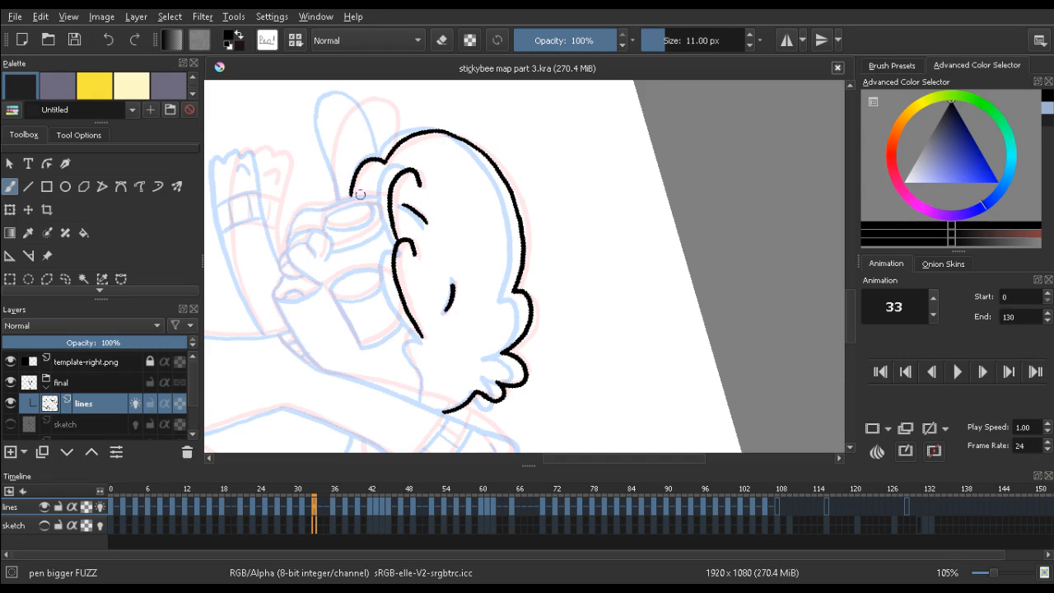
key("ctrl+z")
left_click_drag(367, 165, 380, 157)
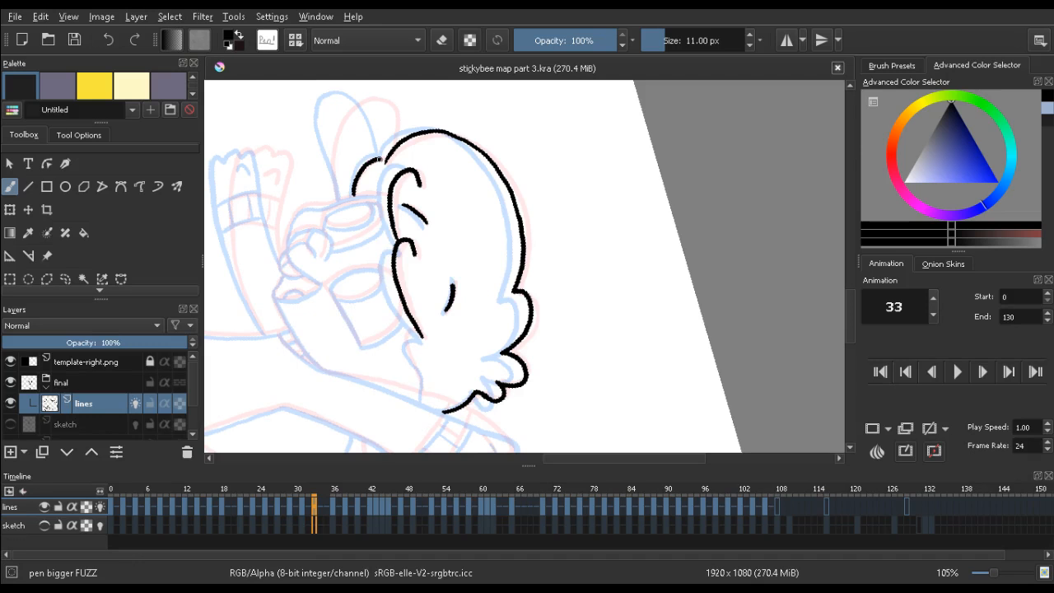
key("Right")
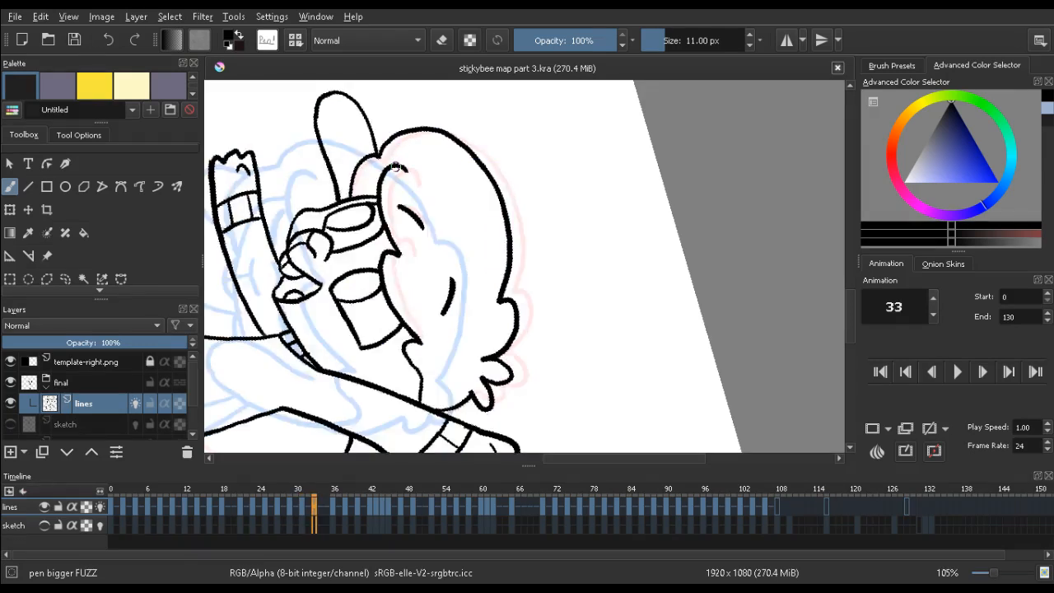
key("Right")
key("Left")
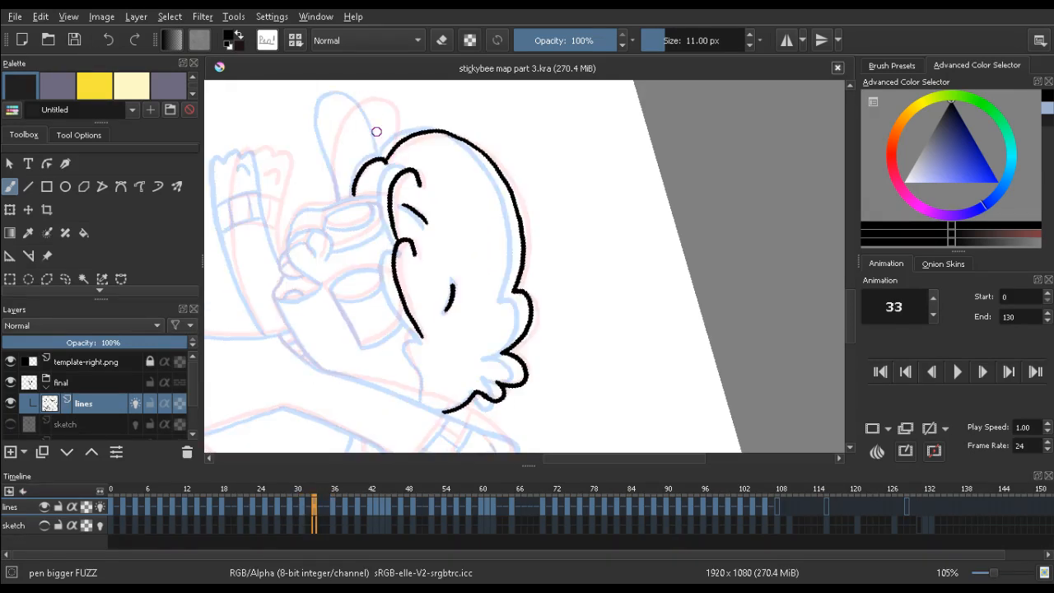
Ink the upper edge and rounded tip of the front ear, discarding unsatisfactory strokes
mouse_move(389, 161)
left_mouse_down()
mouse_move(394, 120)
mouse_move(391, 149)
mouse_move(393, 121)
mouse_move(373, 93)
mouse_move(343, 107)
left_mouse_up()
key("ctrl+z")
key("ctrl+z")
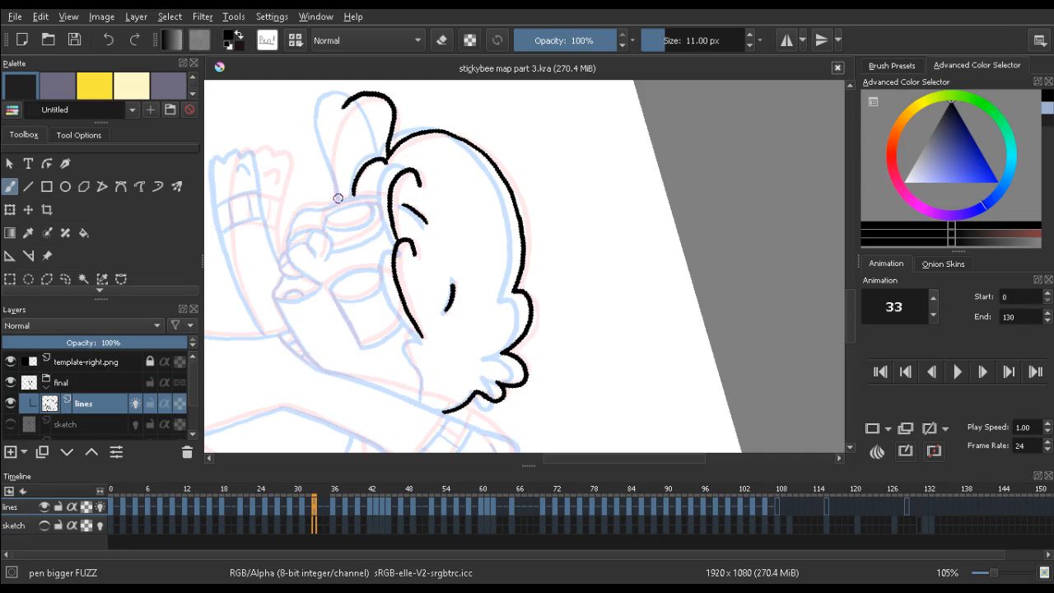
left_click_drag(338, 202, 332, 166)
key("ctrl+z")
Compare the ear's shape and position on frame 33 with the preceding frames
key("Left")
key("Left")
key("Left")
key("Left")
key("Right")
key("Right")
key("Right")
key("Right")
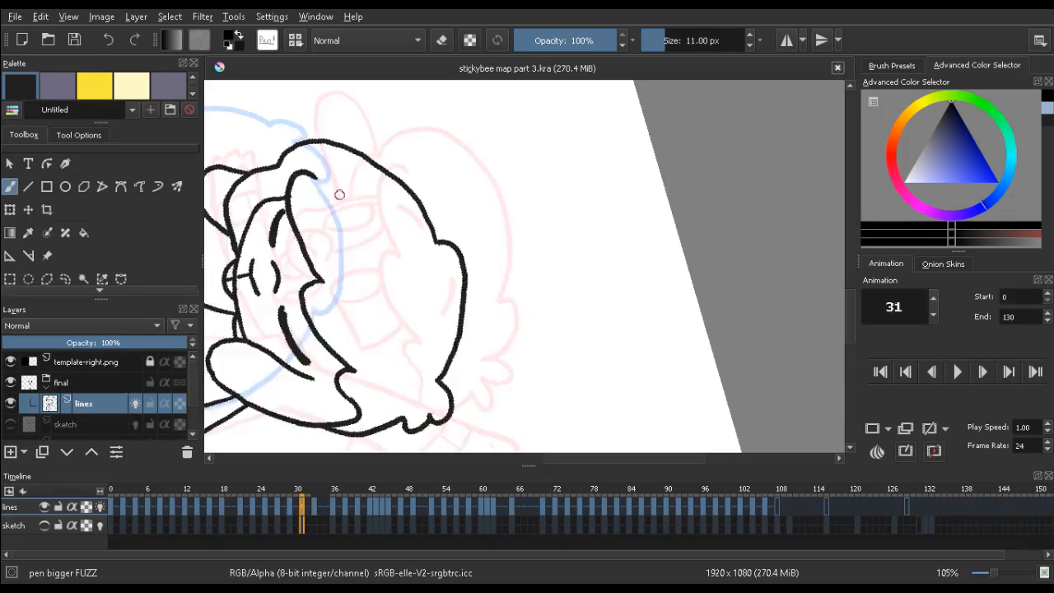
Complete the front ear's outline down to the face, erasing the uneven lower stretch and redrawing it
mouse_move(332, 196)
left_mouse_down()
mouse_move(328, 140)
mouse_move(351, 98)
left_mouse_up()
key("Left")
key("Right")
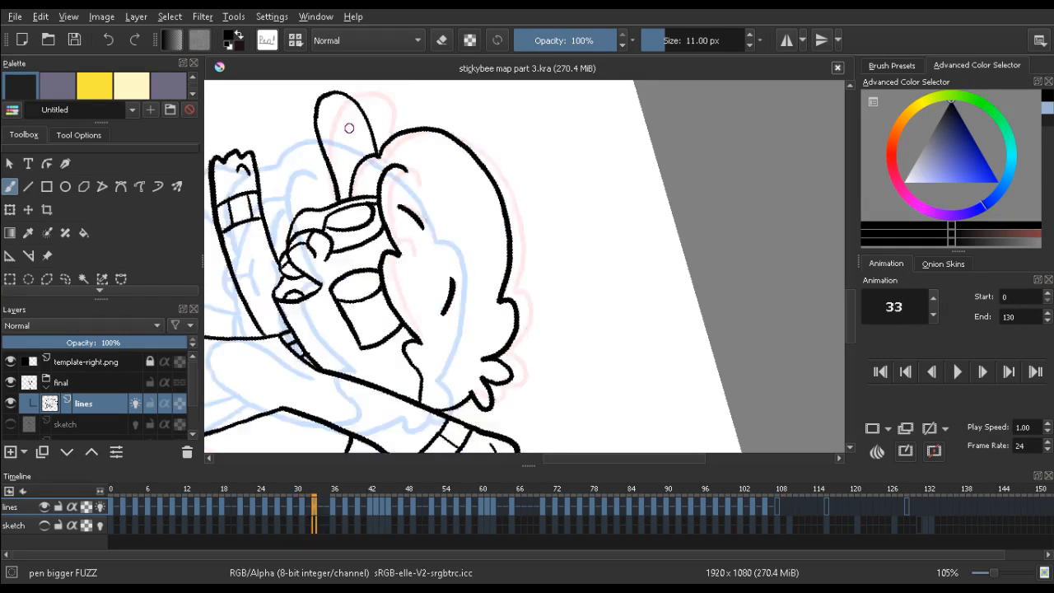
key("Right")
key("Left")
key("e")
left_click_drag(333, 193, 330, 146)
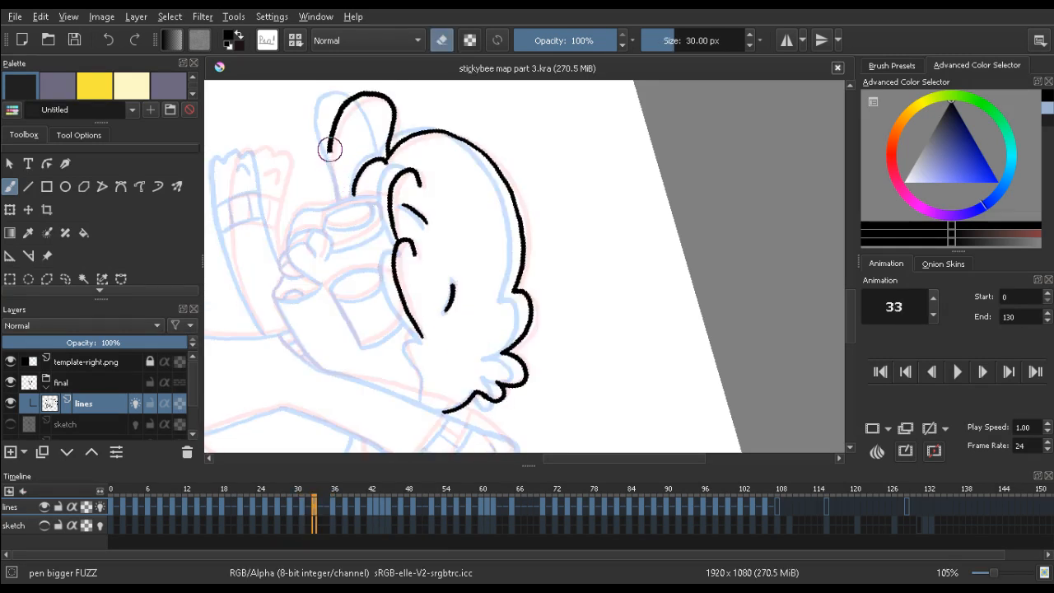
key("e")
left_click_drag(338, 201, 326, 123)
key("e")
key("e")
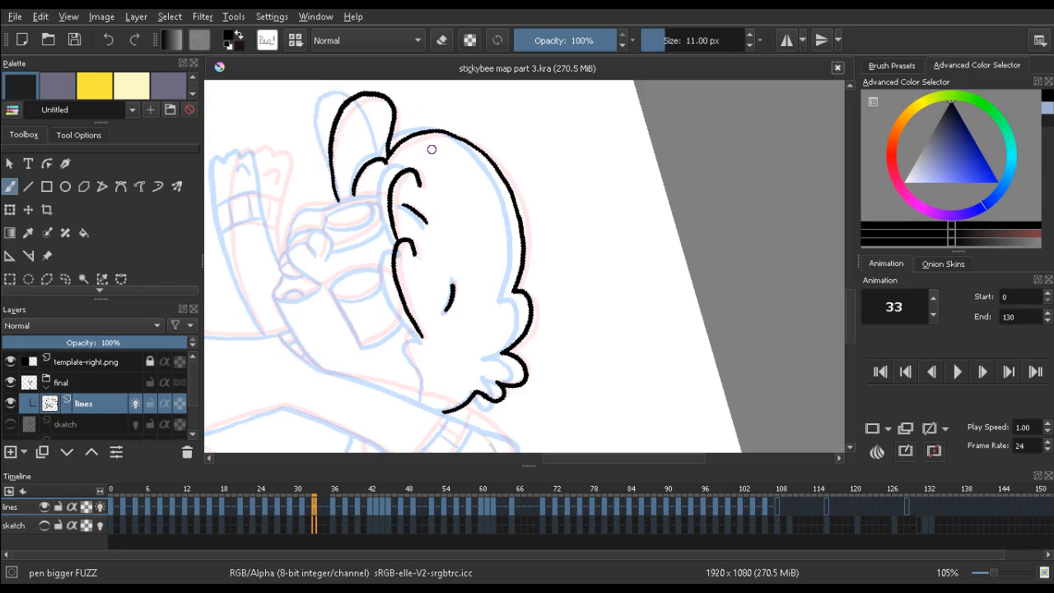
Ink the inner edge of the raised arm from the chin up to the first fingertip, redoing the stroke once
mouse_move(568, 313)
left_mouse_down()
mouse_move(619, 266)
mouse_move(544, 198)
mouse_move(562, 203)
mouse_move(561, 238)
mouse_move(557, 154)
mouse_move(520, 114)
left_mouse_up()
left_click_drag(508, 274, 601, 136)
key("e")
key("e")
key("ctrl+z")
left_click_drag(556, 191, 622, 121)
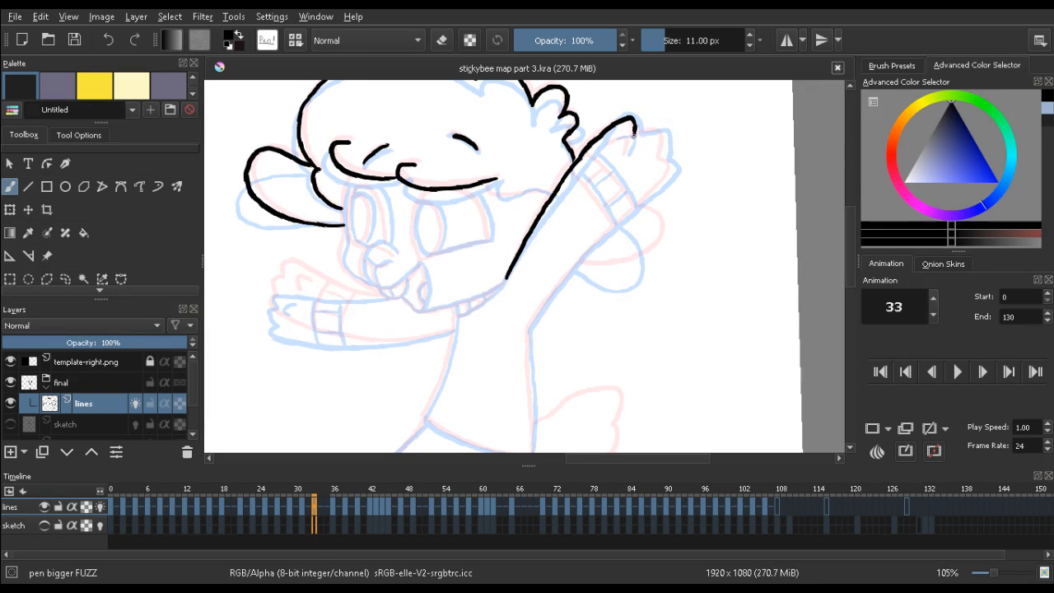
Ink the remaining fingertips of the raised hand and check them against the neighbouring frames
mouse_move(640, 137)
left_mouse_down()
mouse_move(666, 138)
mouse_move(662, 159)
mouse_move(673, 172)
left_mouse_up()
key("Left")
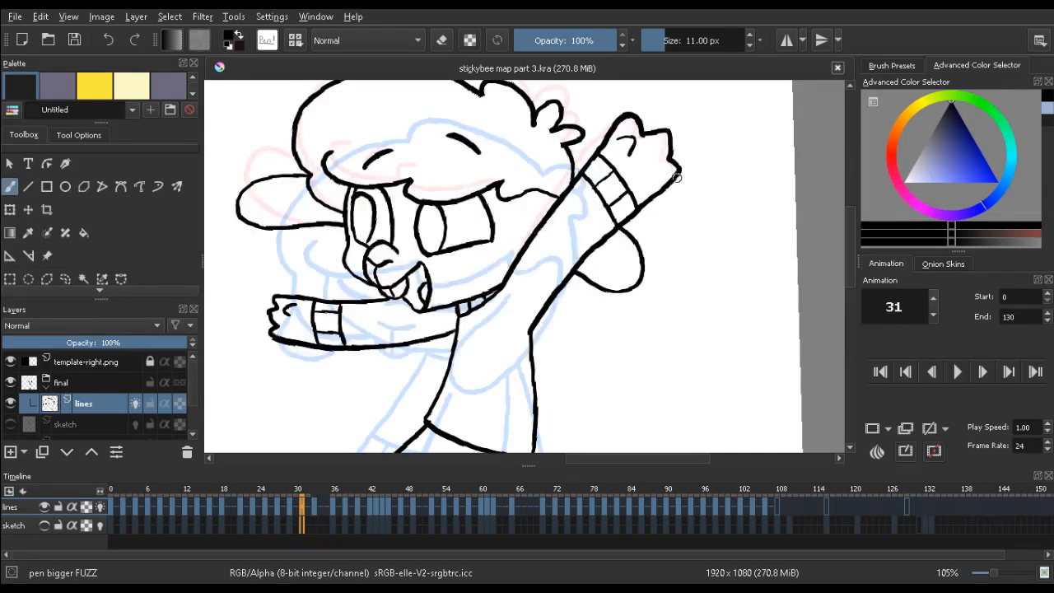
key("Right")
key("Right")
key("Left")
key("Left")
key("Left")
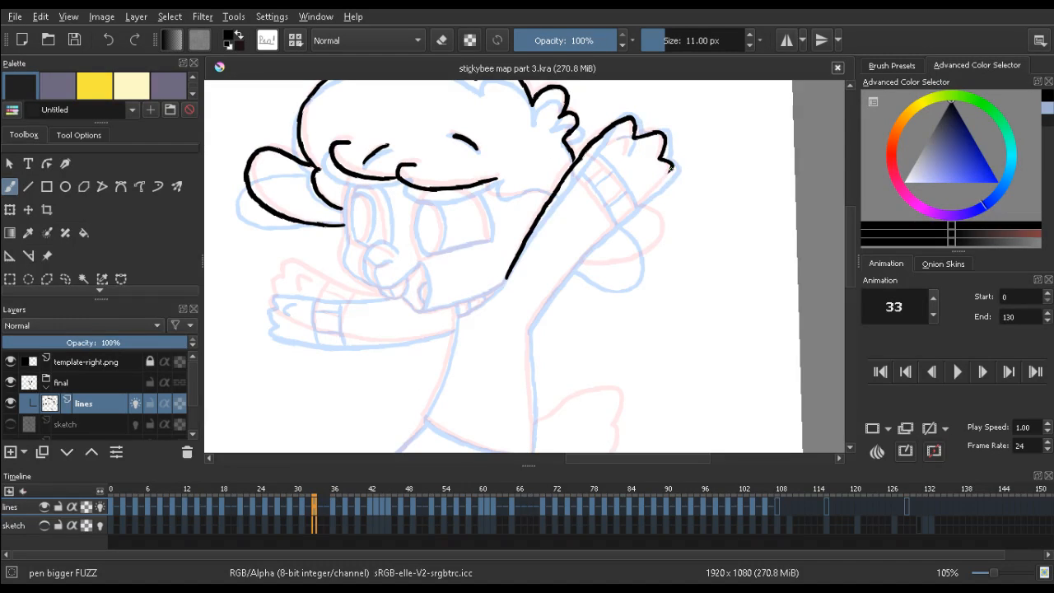
Ink the outer side of the raised hand and the arm's underside down to the armpit, redoing the arm stroke
left_click_drag(671, 168, 620, 224)
key("e")
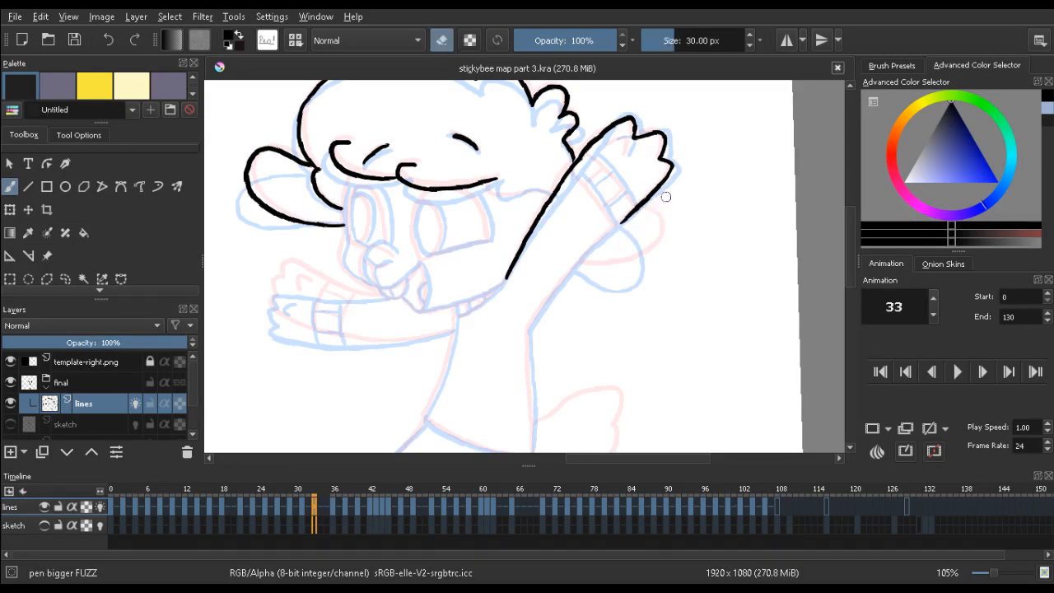
key("e")
left_click_drag(619, 223, 547, 296)
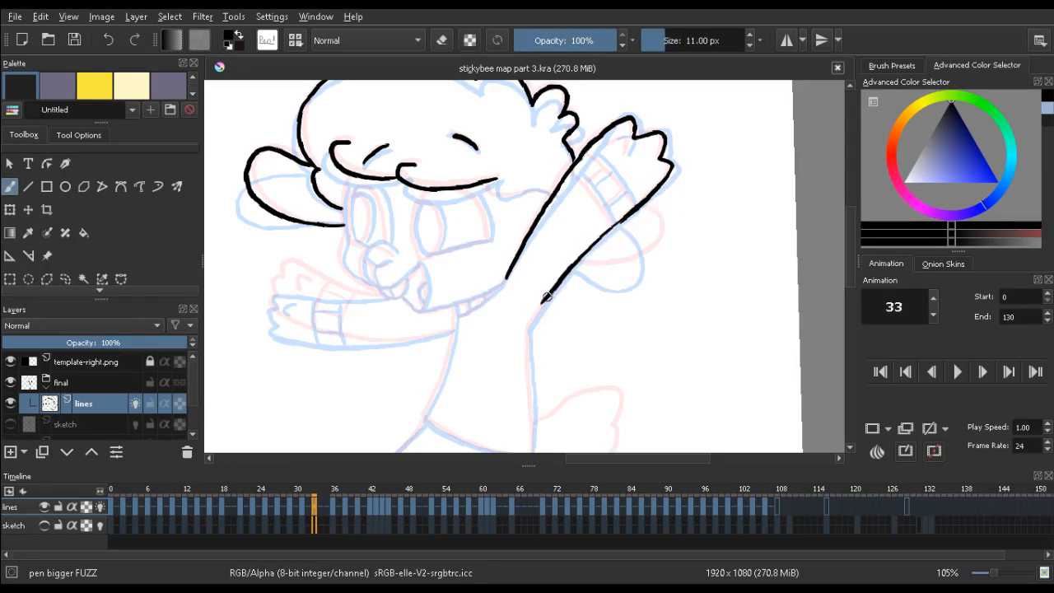
key("ctrl+z")
left_click_drag(636, 208, 526, 329)
Compare the raised arm with the adjacent frames and clean up the line's end at the armpit with the eraser
key("Left")
key("Left")
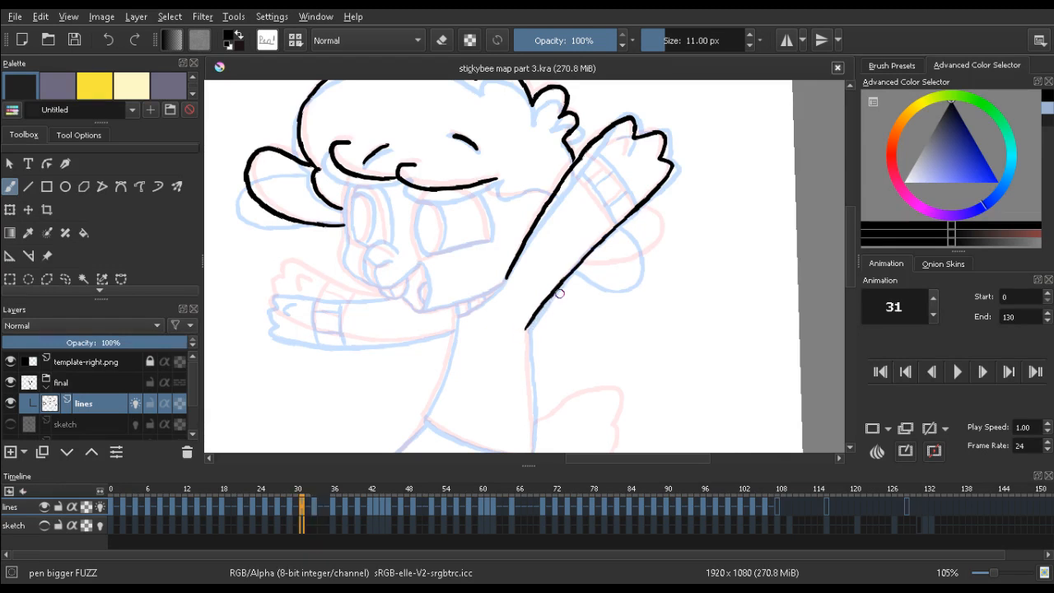
key("Right")
key("Right")
key("Left")
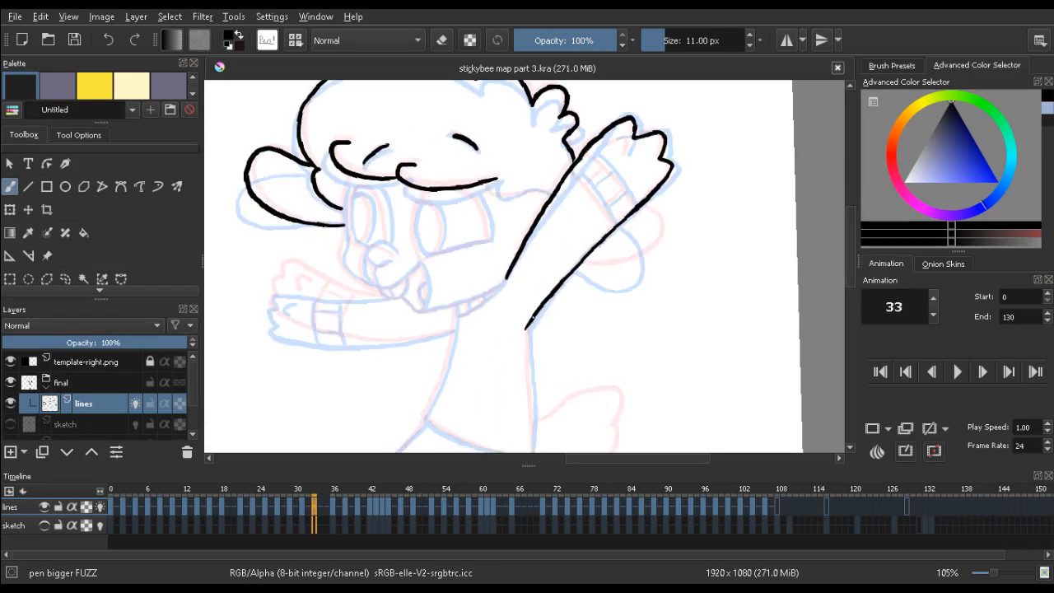
key("e")
left_click_drag(524, 338, 527, 325)
key("e")
Ink the outer curve of the larger eye below the fringe, redoing it once, and check it against the adjacent frames
left_click_drag(404, 223, 424, 217)
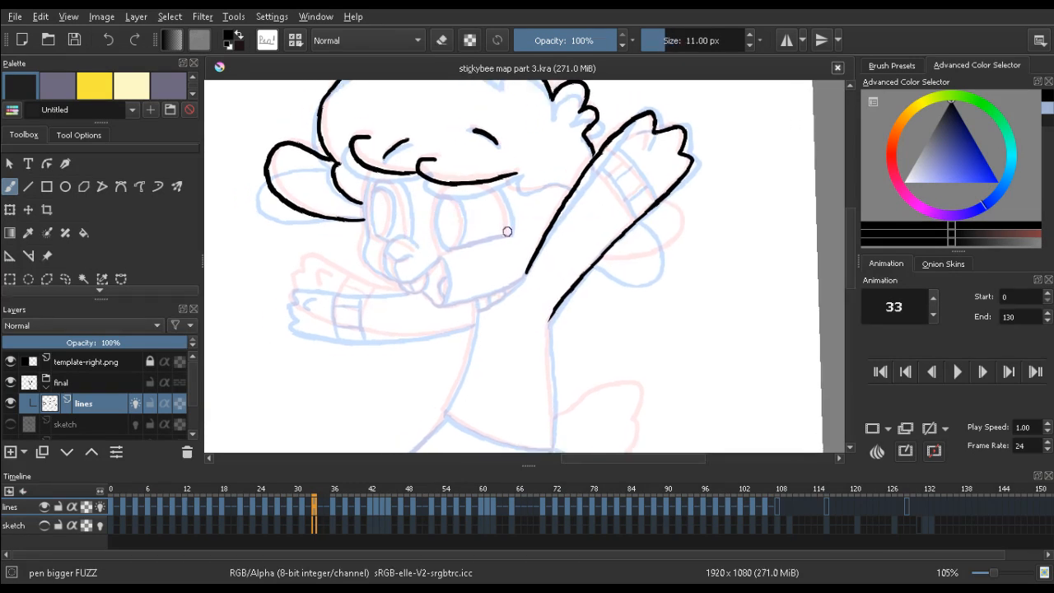
left_click_drag(508, 213, 499, 194)
key("ctrl+z")
left_click_drag(510, 235, 497, 195)
key("Left")
key("Right")
key("Right")
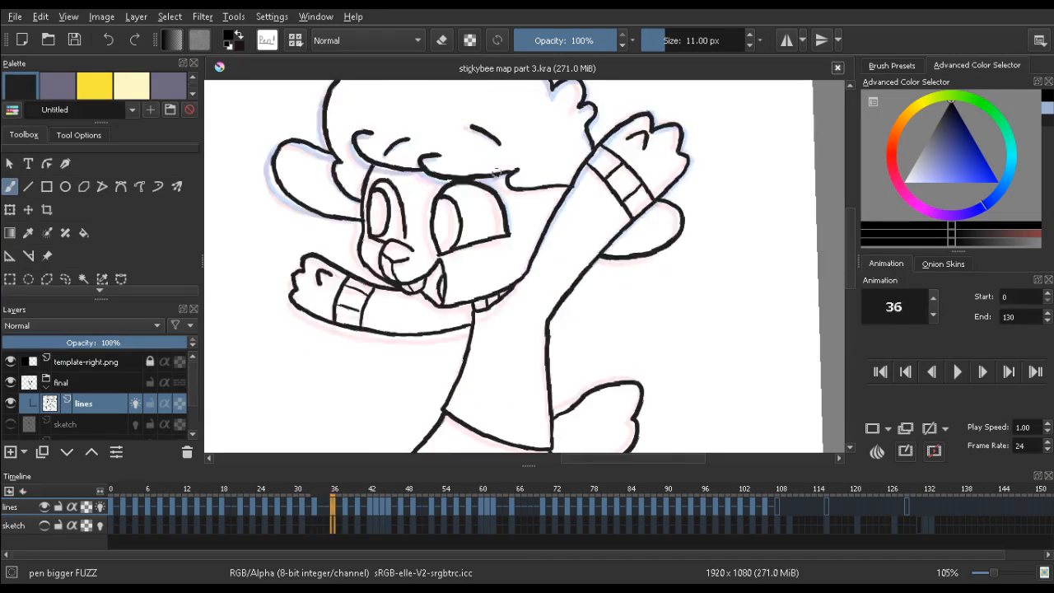
key("Left")
Ink the larger eye's inner curve and close its outline with the straight lower edge
mouse_move(448, 186)
left_mouse_down()
mouse_move(434, 207)
mouse_move(441, 252)
left_mouse_up()
key("e")
key("e")
key("ctrl+z")
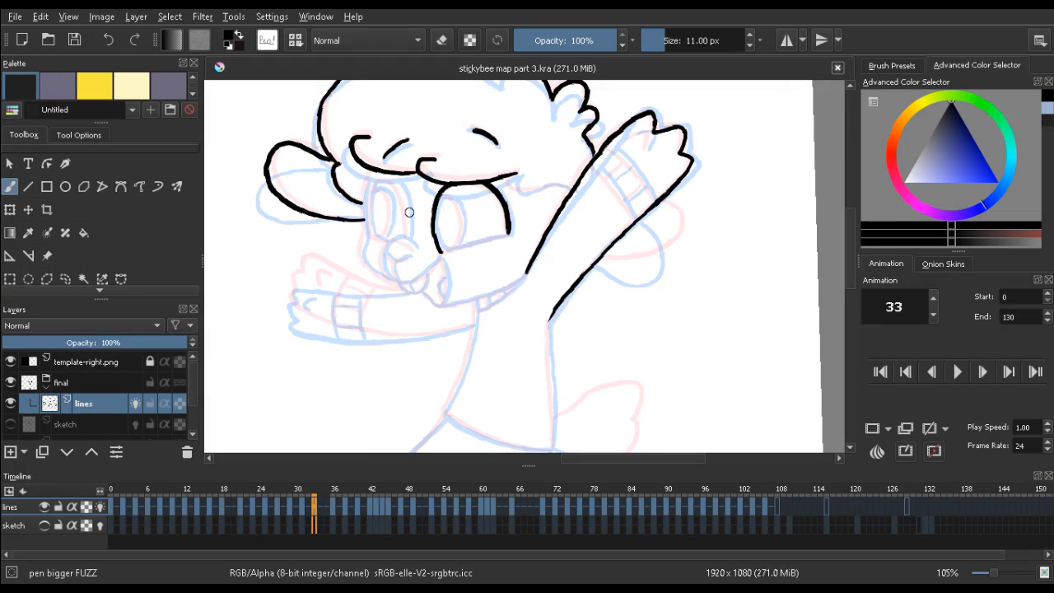
mouse_move(381, 201)
left_mouse_down()
mouse_move(346, 202)
mouse_move(322, 221)
left_mouse_up()
mouse_move(322, 222)
left_mouse_down()
mouse_move(298, 332)
mouse_move(456, 390)
mouse_move(483, 324)
mouse_move(465, 299)
mouse_move(464, 268)
left_mouse_up()
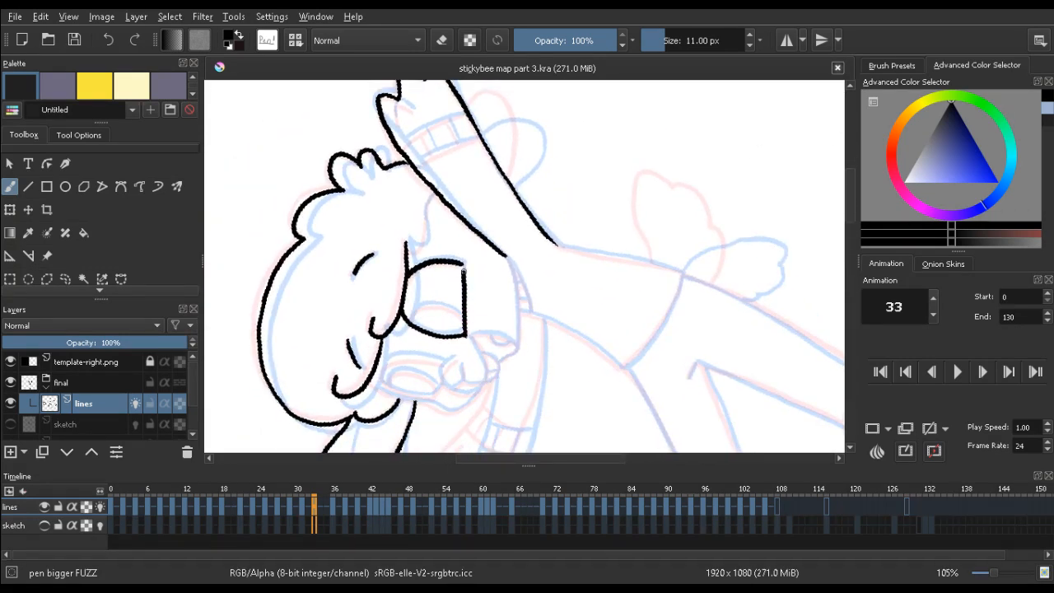
Ink the side hair line between the fringe and the raised arm, checking frame 31 and redoing an unsatisfactory stroke
mouse_move(284, 283)
left_mouse_down()
mouse_move(285, 178)
mouse_move(383, 88)
mouse_move(377, 106)
left_mouse_up()
key("Left")
key("Left")
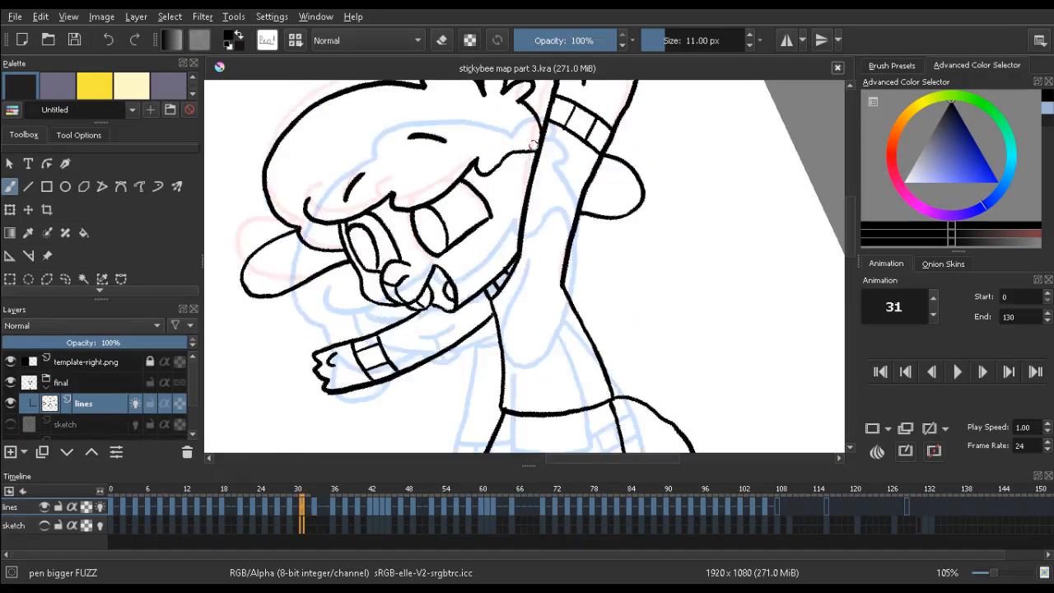
key("Right")
key("Right")
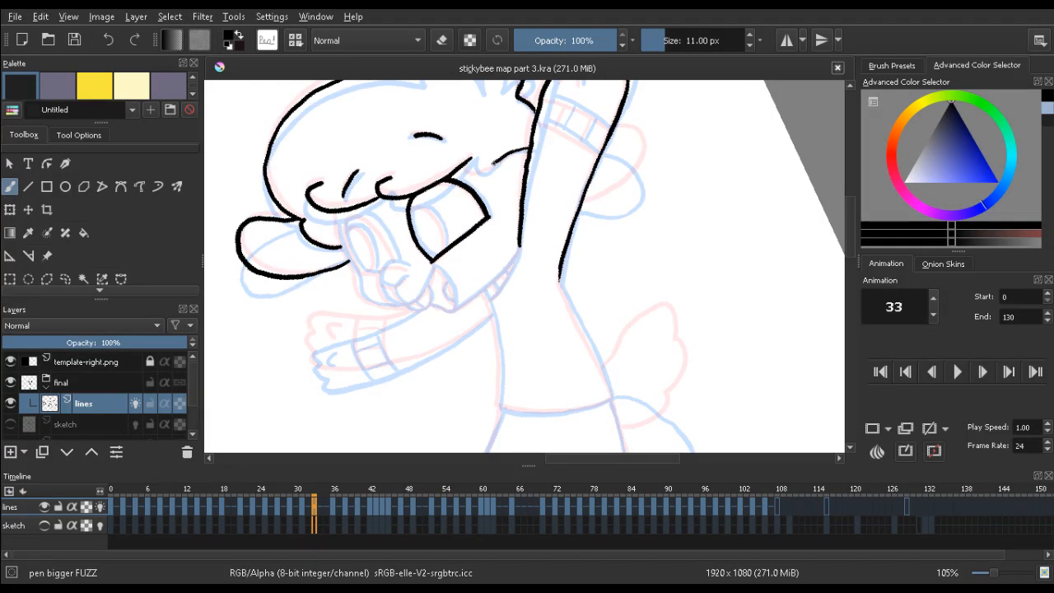
key("ctrl+z")
Compare the side hair line on frame 33 with the frames before and after it
key("Left")
key("Left")
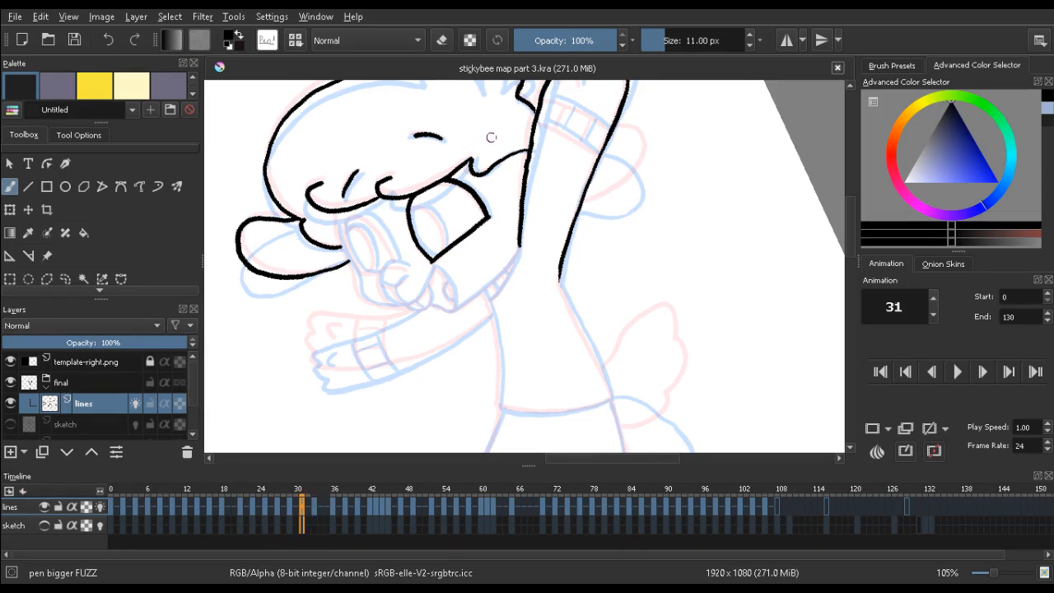
key("Right")
key("Right")
key("Right")
key("Right")
key("Right")
key("Left")
key("Left")
key("Left")
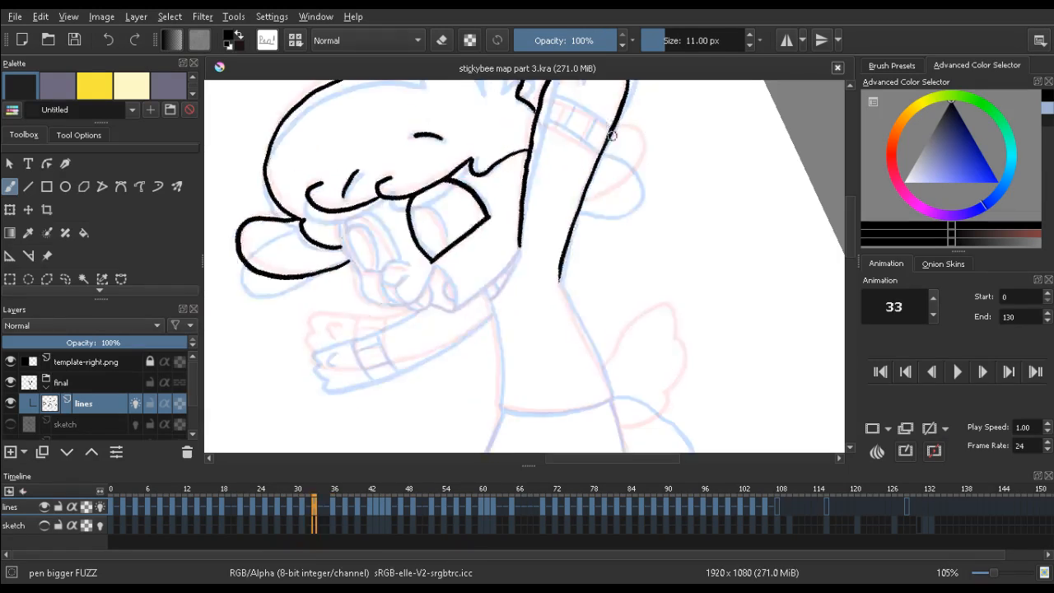
Ink the outline of the ear behind the raised arm and check it against frames 31 and 36
left_click_drag(611, 130, 632, 129)
left_click_drag(634, 177, 594, 202)
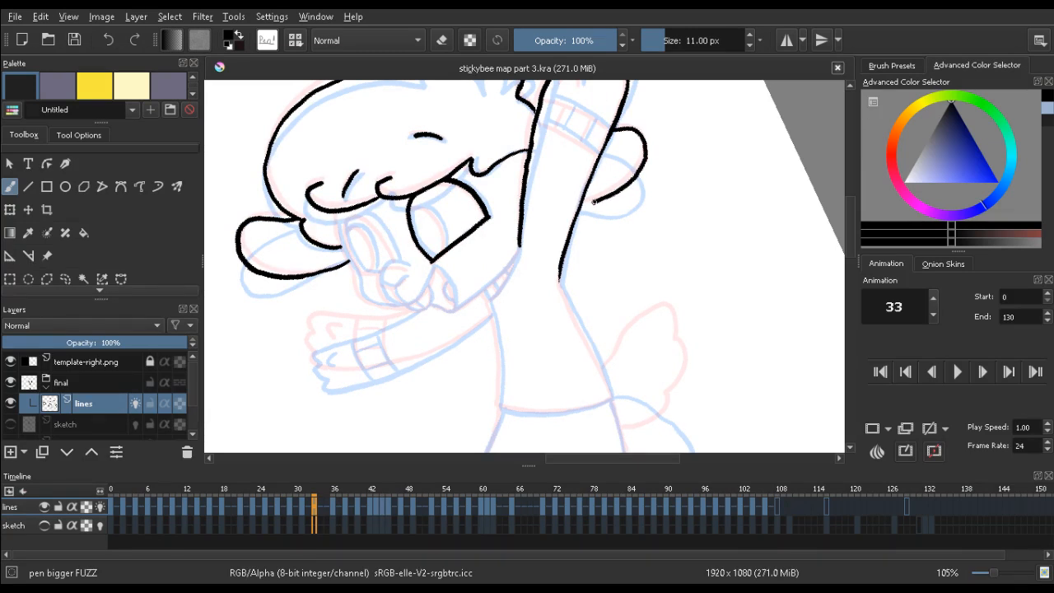
key("Left")
key("Left")
key("Right")
key("Right")
key("Right")
key("Right")
key("Right")
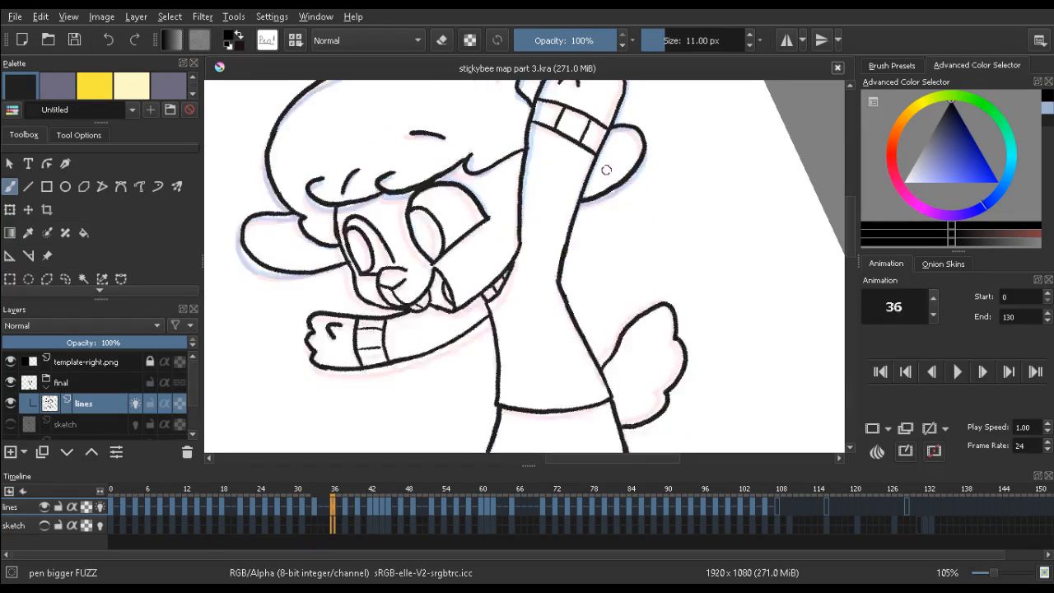
Ink the smaller eye's outer outline on frame 33, checking it against the neighbouring frames and tidying the line ends
key("Left")
key("Left")
key("Left")
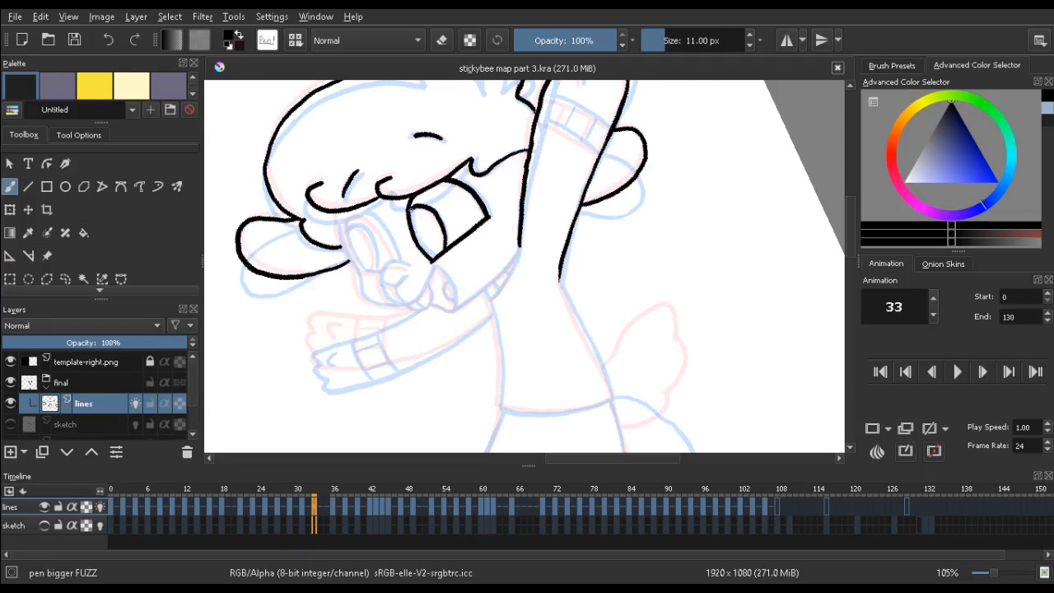
key("Left")
key("Left")
key("Right")
key("Right")
mouse_move(396, 259)
left_mouse_down()
mouse_move(354, 212)
mouse_move(346, 237)
mouse_move(362, 271)
mouse_move(349, 247)
left_mouse_up()
key("e")
key("e")
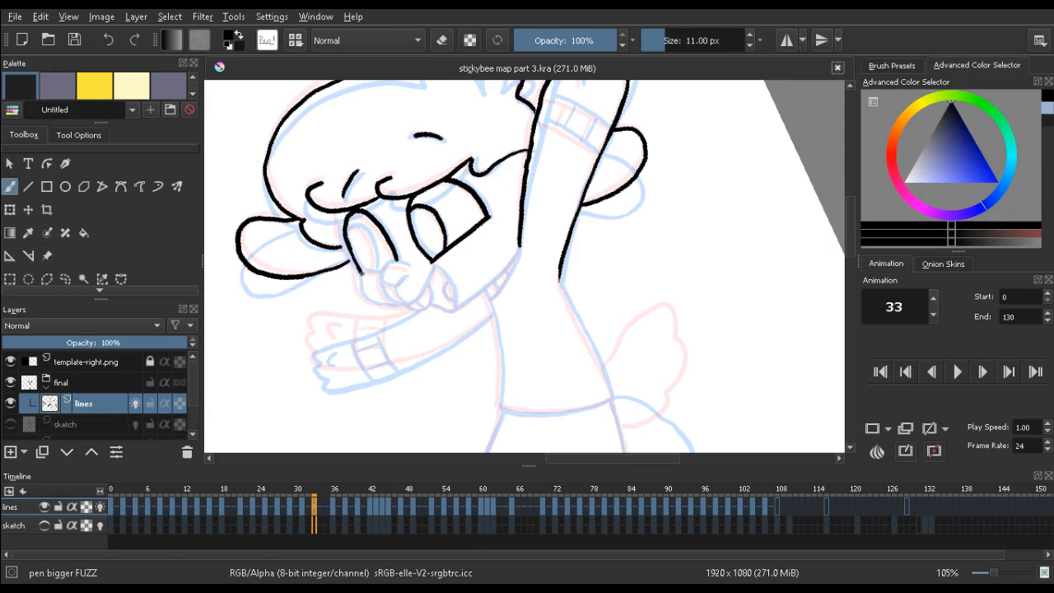
Ink the smaller eye's inner oval and close the eye with a short lower edge, redoing unsatisfactory strokes
key("ctrl+z")
key("ctrl+z")
left_click_drag(375, 275, 374, 252)
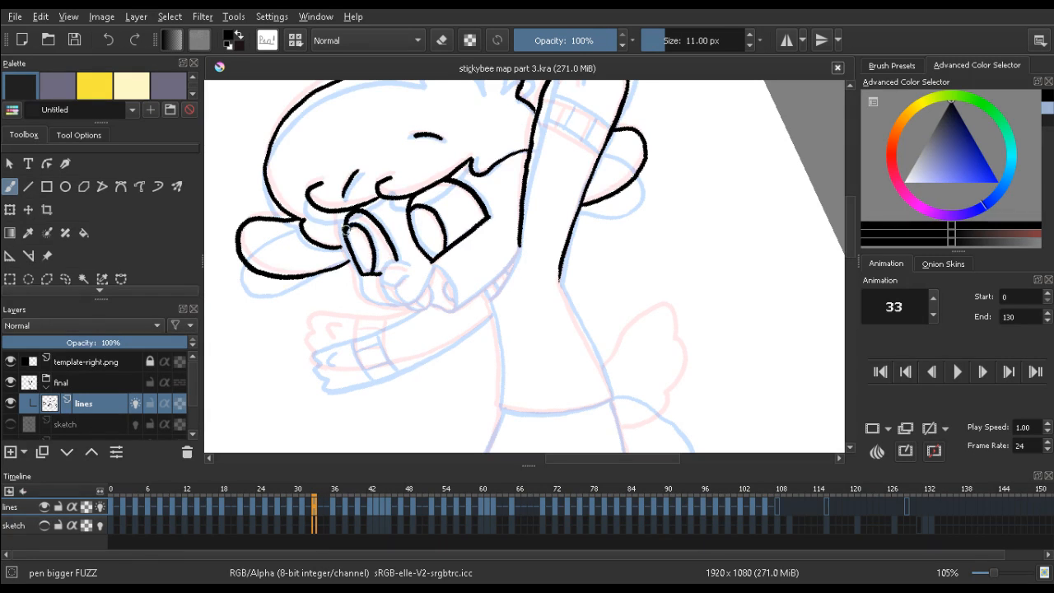
Ink the face edge beside the smaller eye from the fringe down to the cheek, checking frame 31 and redoing the first stroke
key("Left")
key("Left")
key("Right")
key("Right")
left_click_drag(333, 210, 349, 262)
key("ctrl+z")
left_click_drag(333, 208, 344, 251)
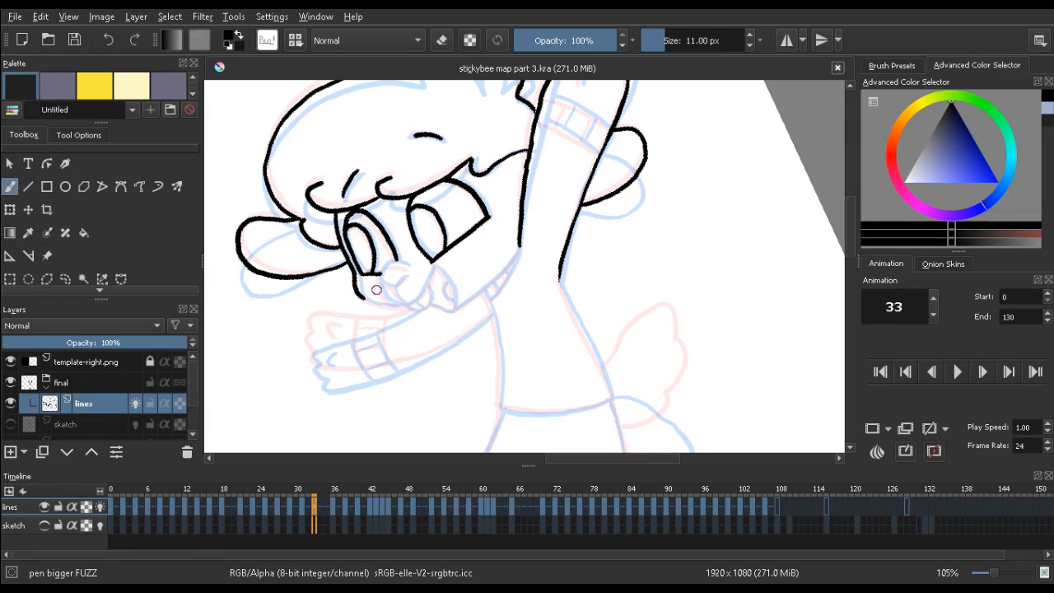
Ink the lower cheek curve beneath the smaller eye towards the muzzle and save the file
mouse_move(350, 254)
left_mouse_down()
mouse_move(317, 147)
mouse_move(369, 141)
mouse_move(365, 129)
mouse_move(403, 172)
left_mouse_up()
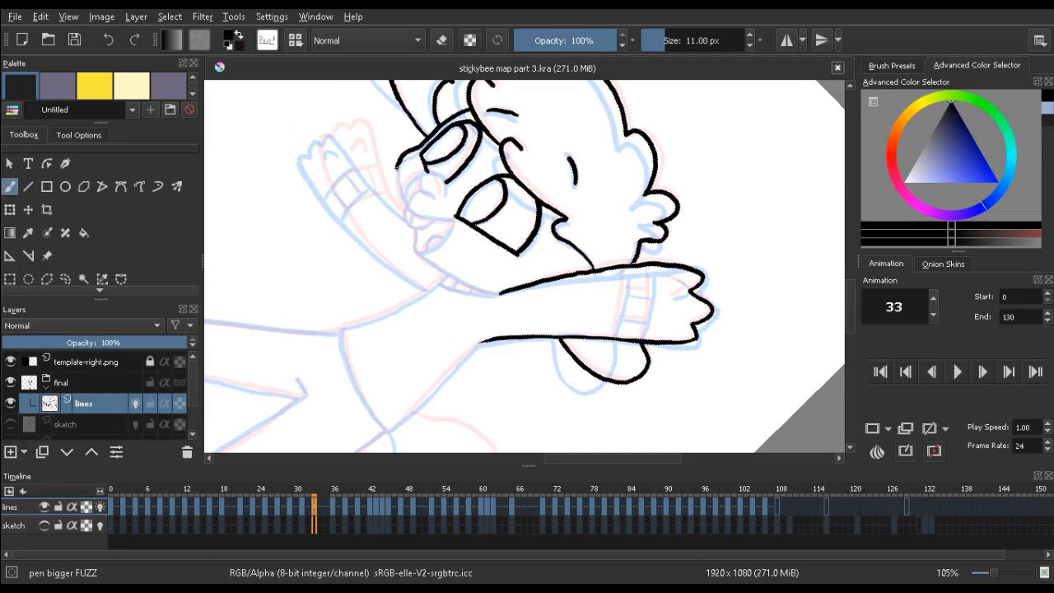
key("ctrl+z")
left_click_drag(399, 169, 399, 161)
key("ctrl+s")
mouse_move(306, 120)
left_mouse_down()
mouse_move(333, 373)
mouse_move(297, 209)
mouse_move(309, 198)
left_mouse_up()
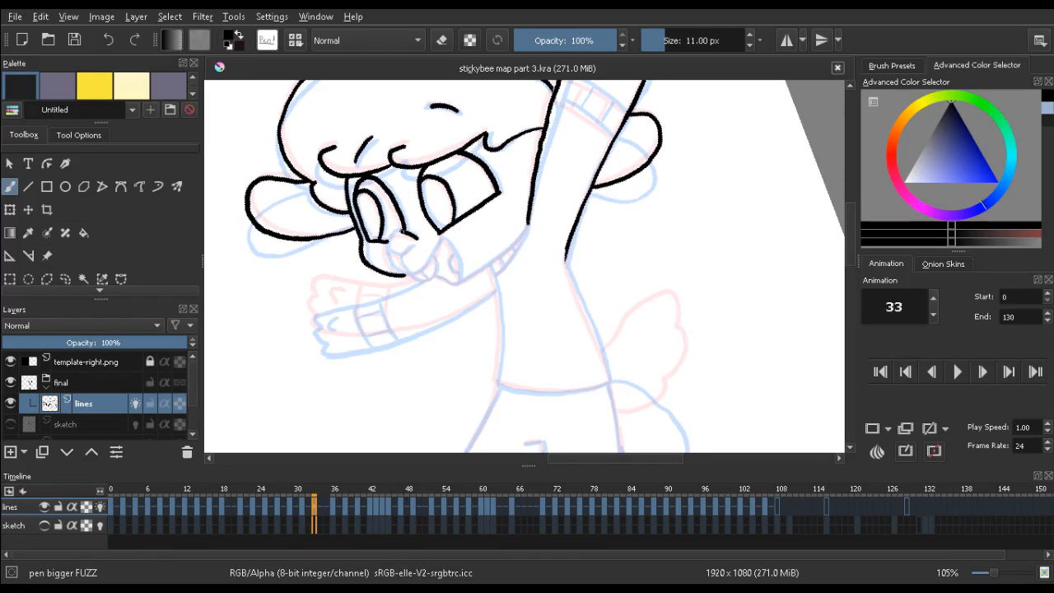
Ink the rounded nose outline beside the smaller eye and extend the lower muzzle line to meet it
key("ctrl+z")
left_click_drag(408, 236, 394, 233)
left_click_drag(404, 276, 422, 279)
key("e")
key("e")
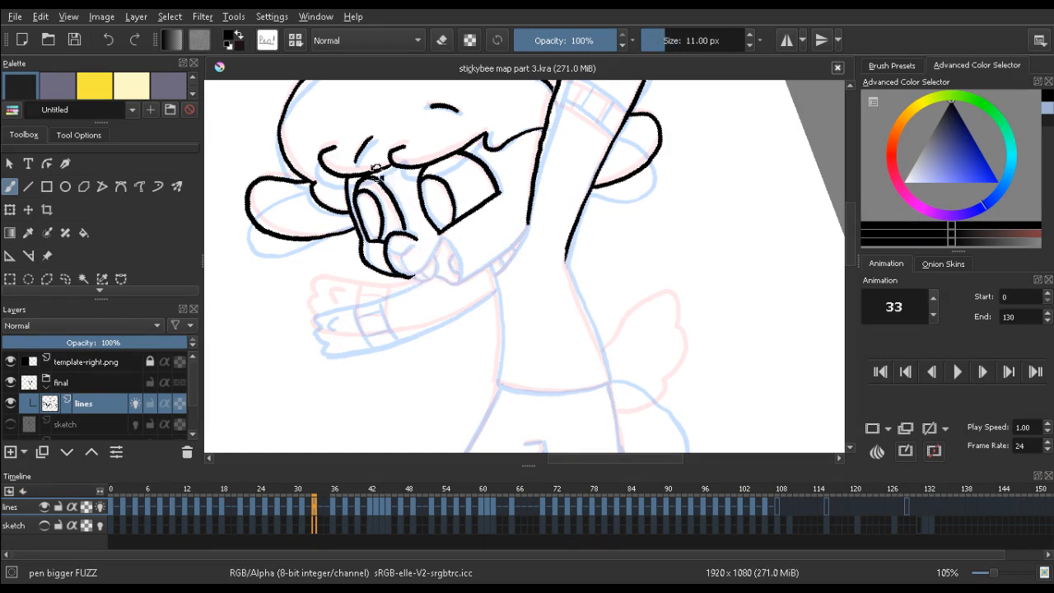
Ink the muzzle curve up to the mouth and the open mouth's outer curve, using frame 31 as reference
left_click_drag(376, 170, 411, 319)
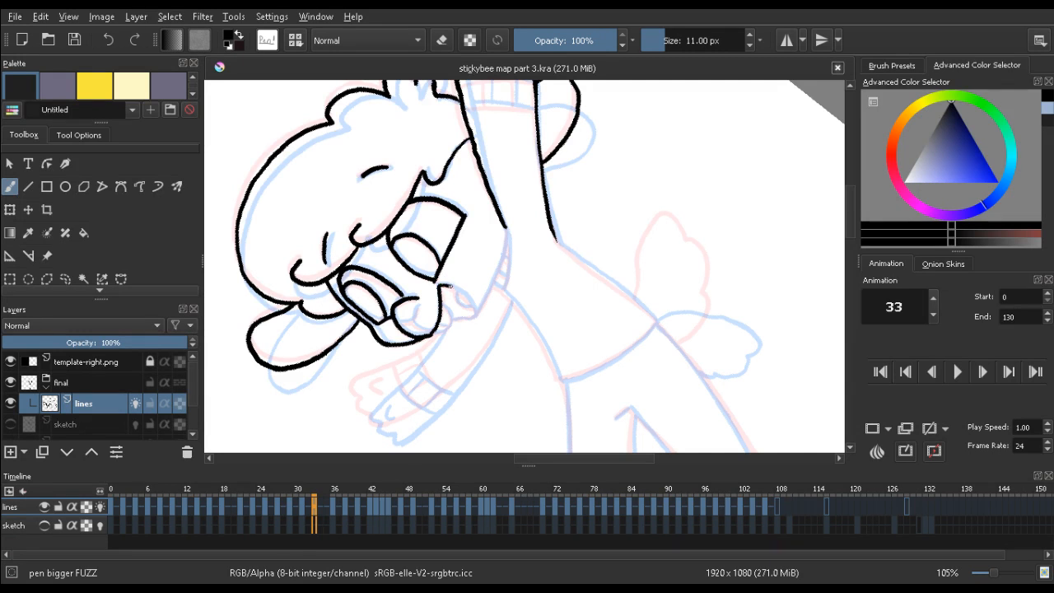
key("ctrl+z")
left_click_drag(477, 313, 467, 318)
key("Left")
key("Left")
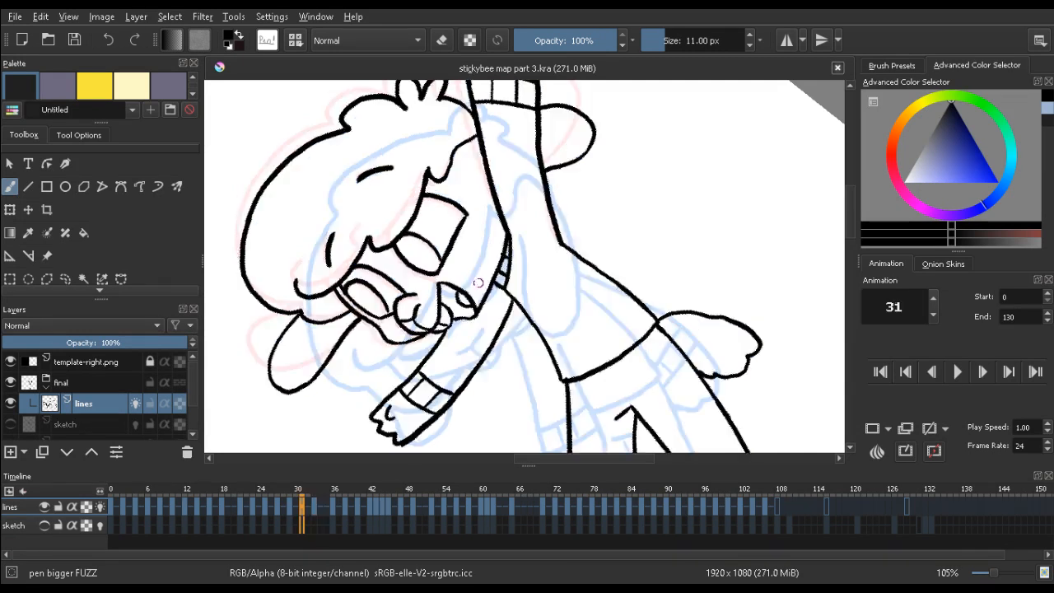
key("Right")
key("Right")
left_click_drag(398, 285, 406, 207)
left_click_drag(480, 234, 494, 182)
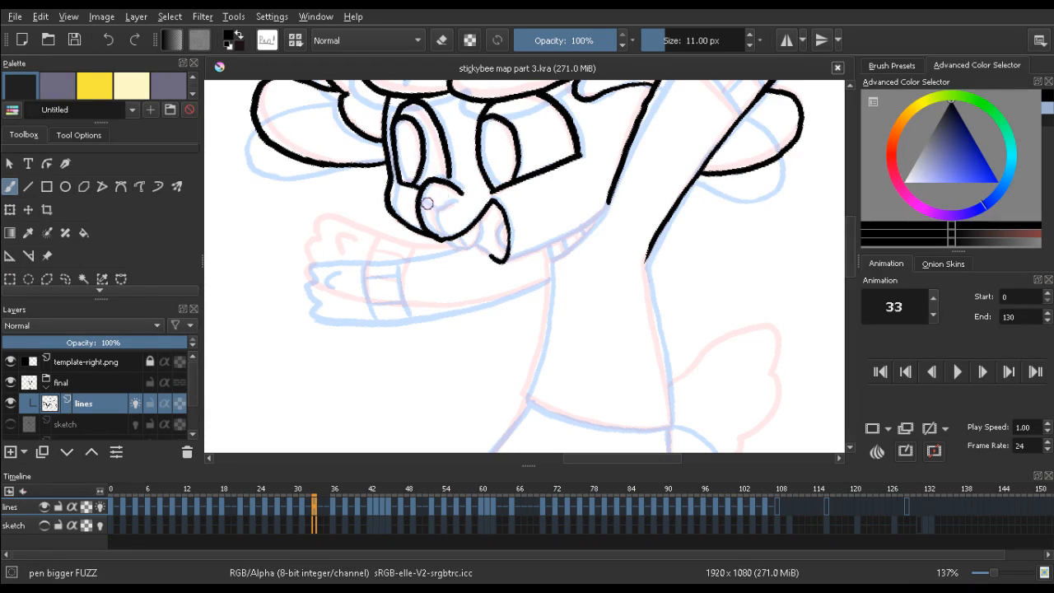
Ink the nose crease and the small curved shape beneath the muzzle, comparing them with frame 36
left_click_drag(432, 210, 444, 207)
key("Right")
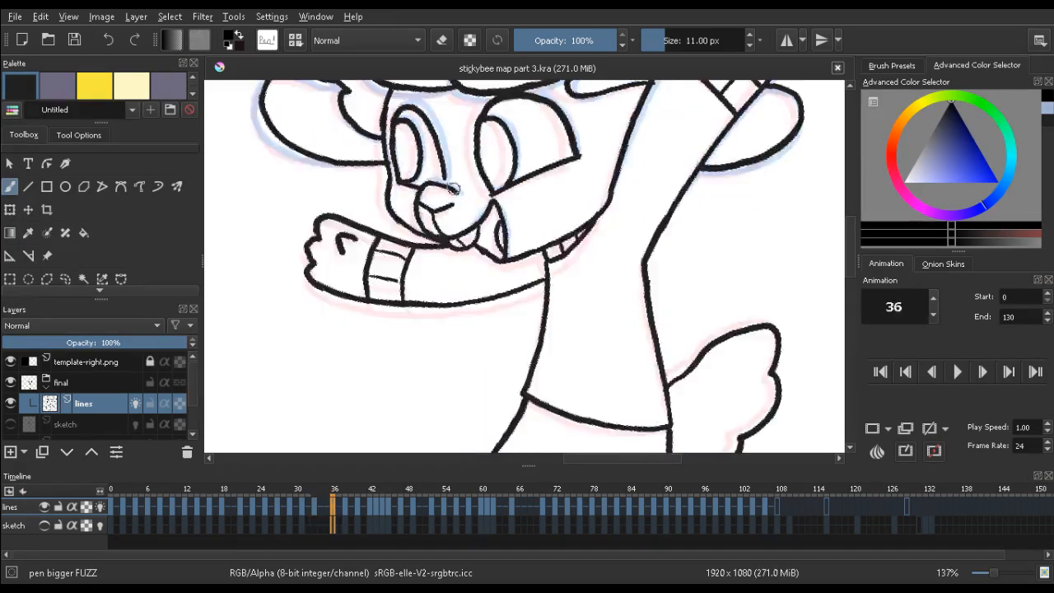
key("Left")
key("ctrl+z")
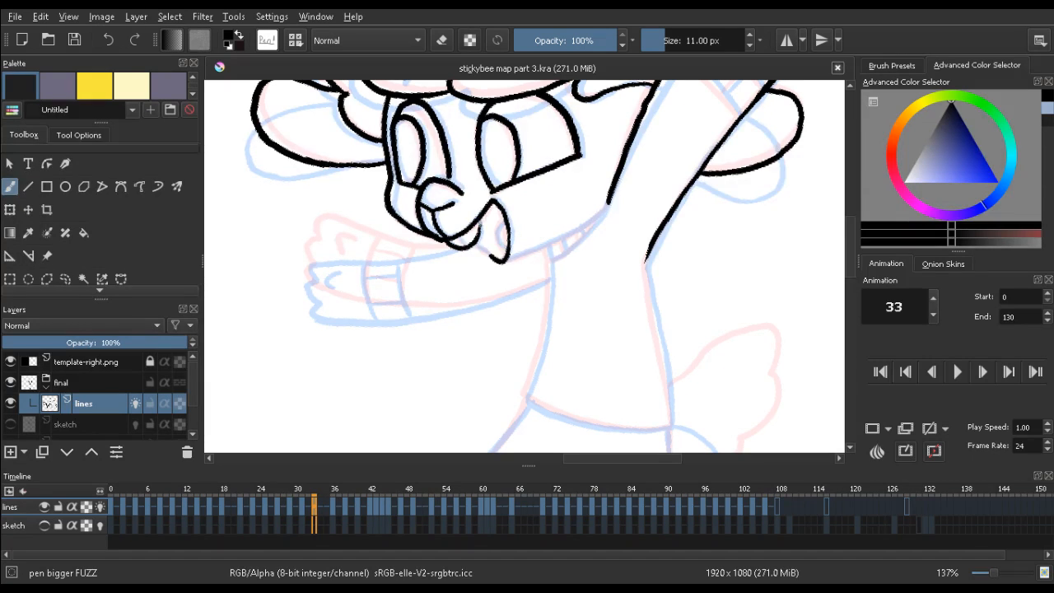
key("Right")
key("Left")
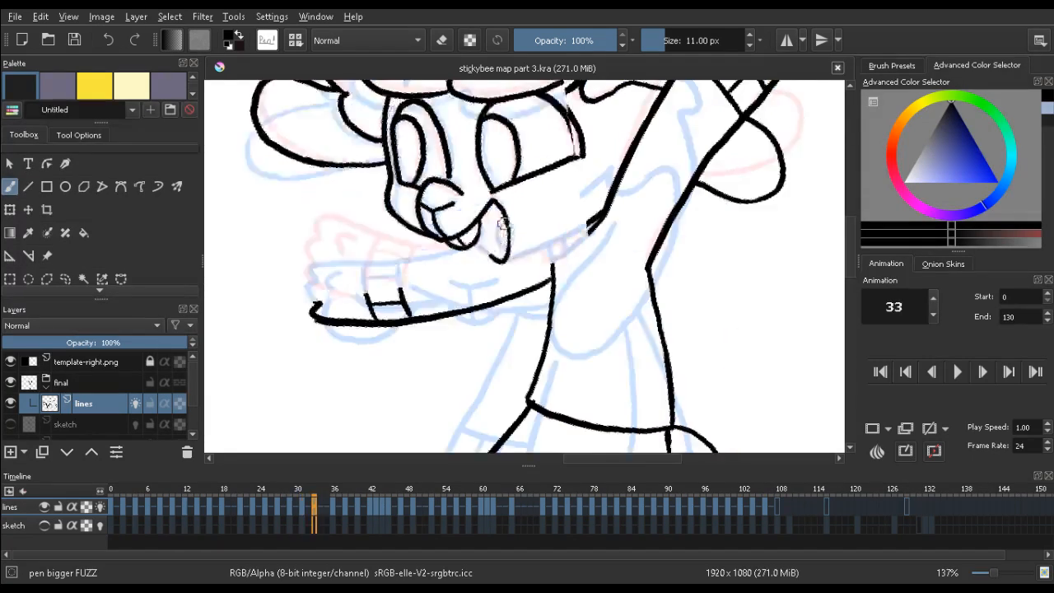
Ink the tongue curve inside the mouth and the jaw line connecting the mouth to the raised arm
left_click_drag(501, 222, 497, 234)
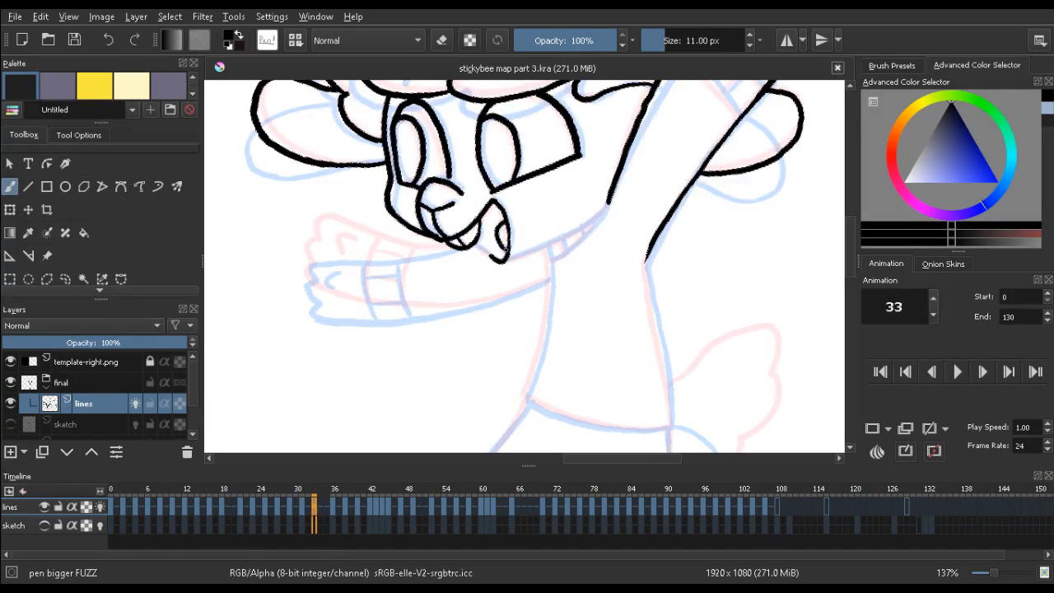
key("ctrl+z")
key("Right")
key("Left")
mouse_move(282, 314)
left_mouse_down()
mouse_move(315, 196)
mouse_move(404, 115)
mouse_move(415, 141)
mouse_move(401, 221)
mouse_move(361, 207)
mouse_move(431, 160)
mouse_move(349, 156)
mouse_move(528, 288)
mouse_move(538, 279)
left_mouse_up()
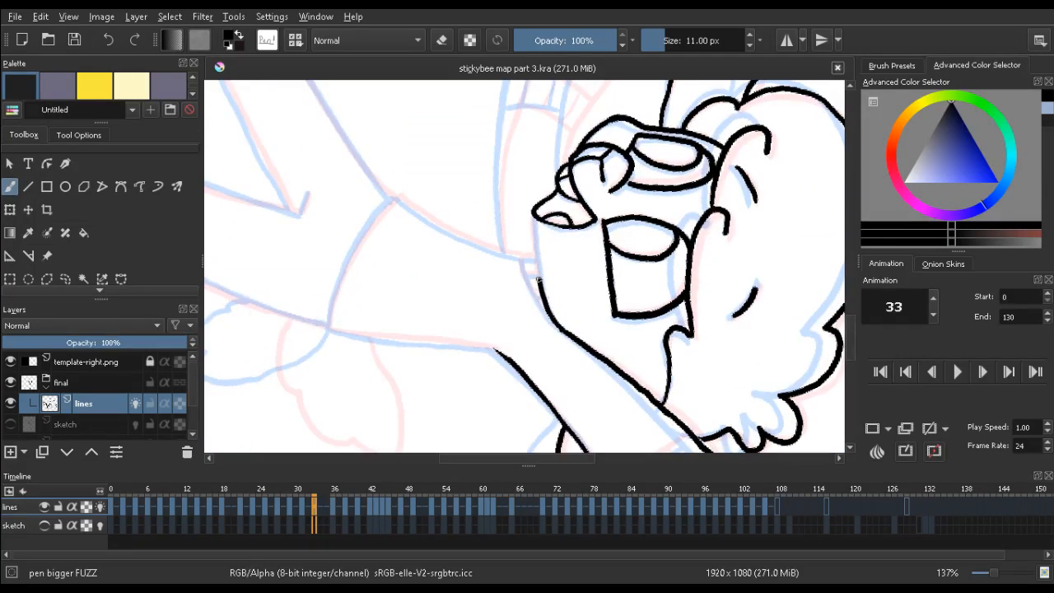
left_click_drag(532, 223, 535, 206)
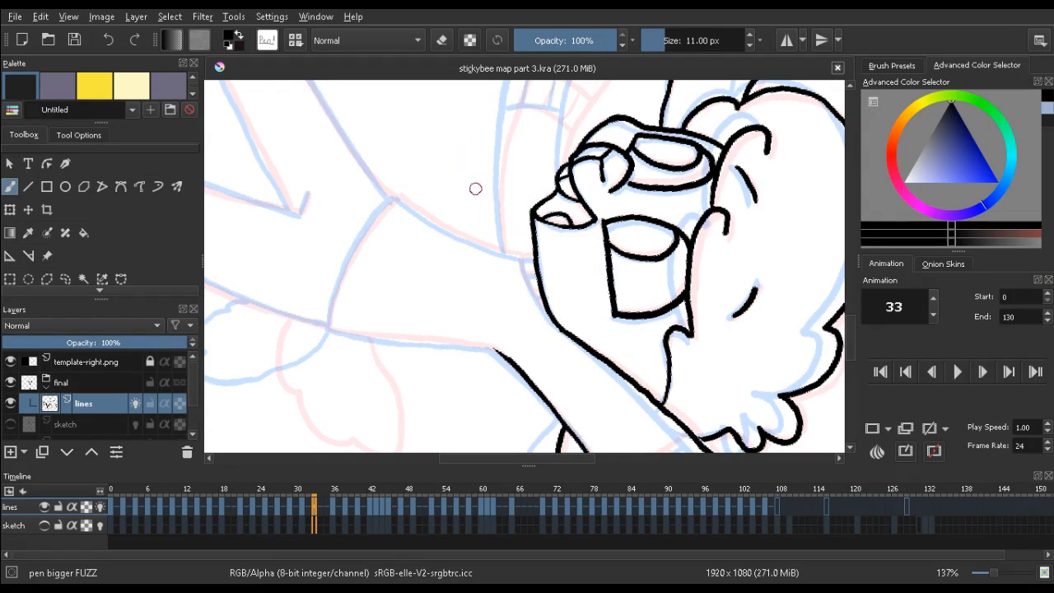
Ink the outstretched arm's lower edge from the elbow side to the hand, thinning and redrawing the line where needed
mouse_move(437, 214)
left_mouse_down()
mouse_move(374, 252)
mouse_move(334, 307)
mouse_move(332, 293)
left_mouse_up()
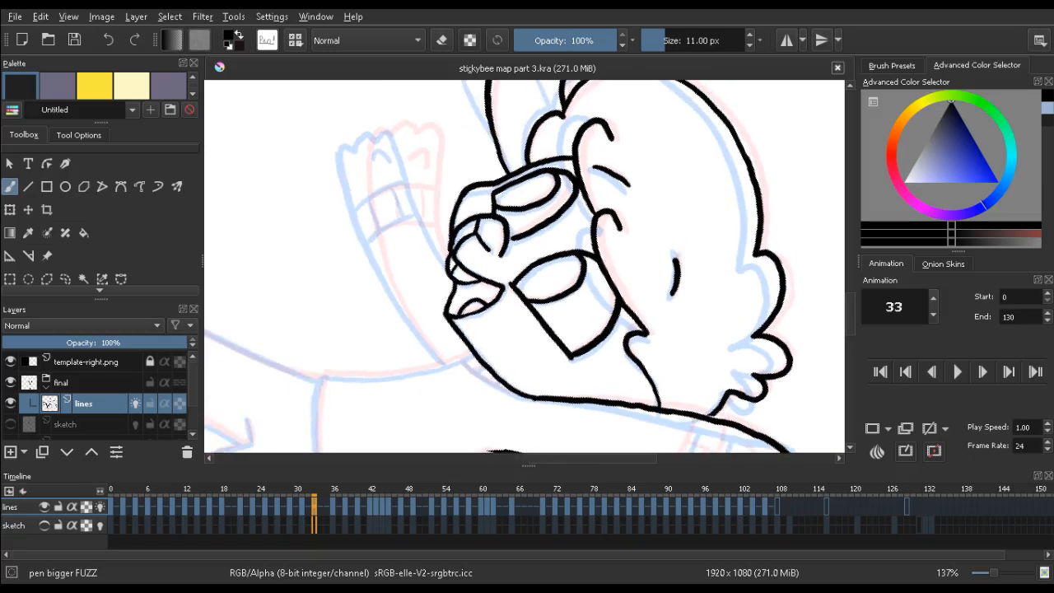
mouse_move(442, 362)
left_mouse_down()
mouse_move(398, 302)
mouse_move(381, 251)
mouse_move(387, 274)
left_mouse_up()
key("e")
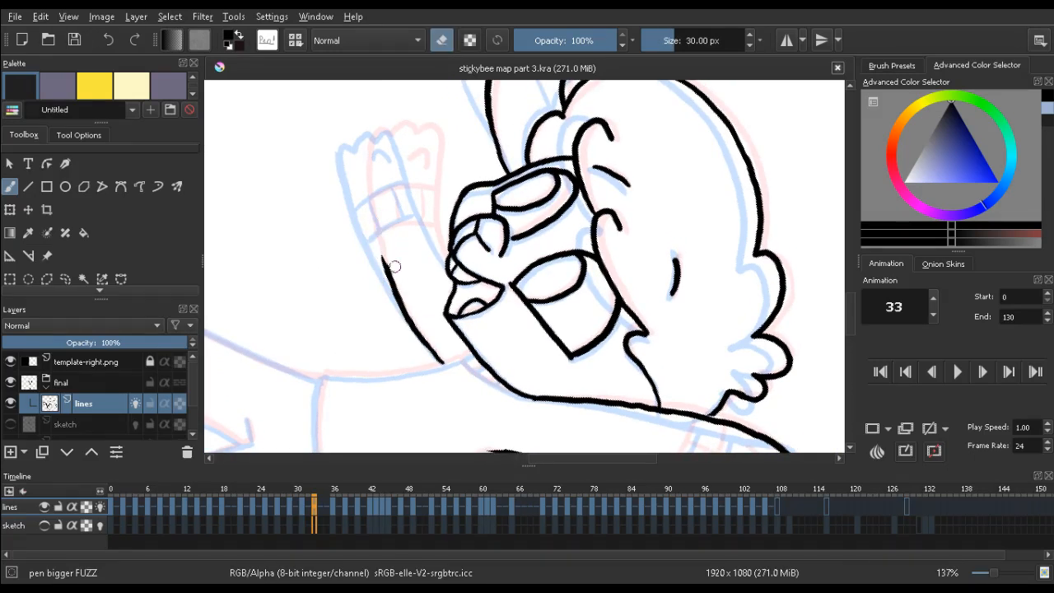
key("e")
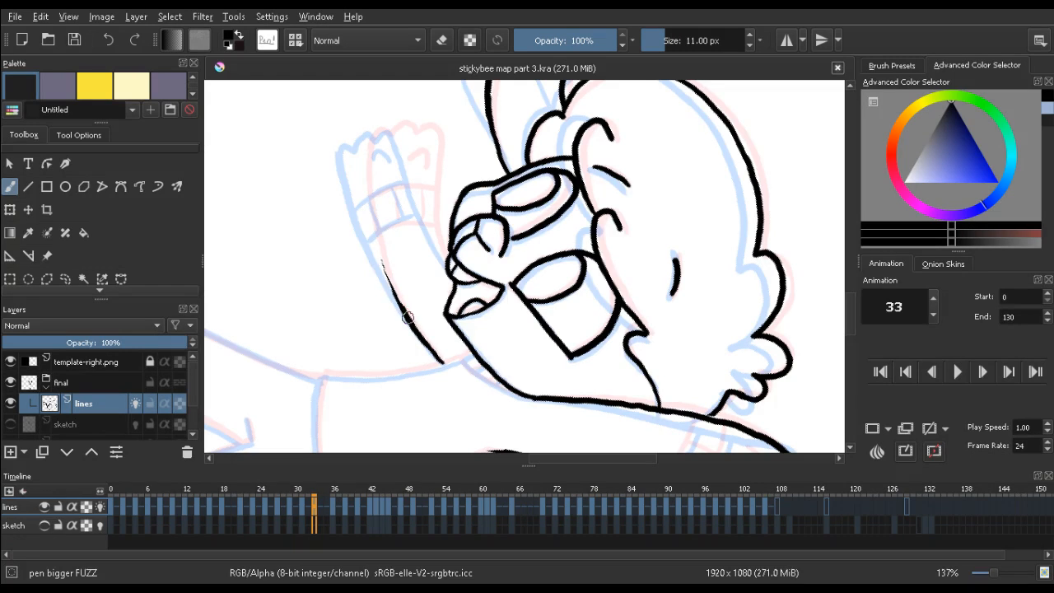
left_click_drag(391, 292, 374, 247)
key("ctrl+z")
mouse_move(402, 313)
left_mouse_down()
mouse_move(368, 200)
mouse_move(368, 133)
mouse_move(388, 140)
mouse_move(366, 142)
left_mouse_up()
key("e")
key("e")
Ink the outstretched hand's scalloped fingertips and the arm's upper edge back to the muzzle, redoing unsatisfactory strokes
left_click_drag(368, 194, 370, 129)
key("ctrl+z")
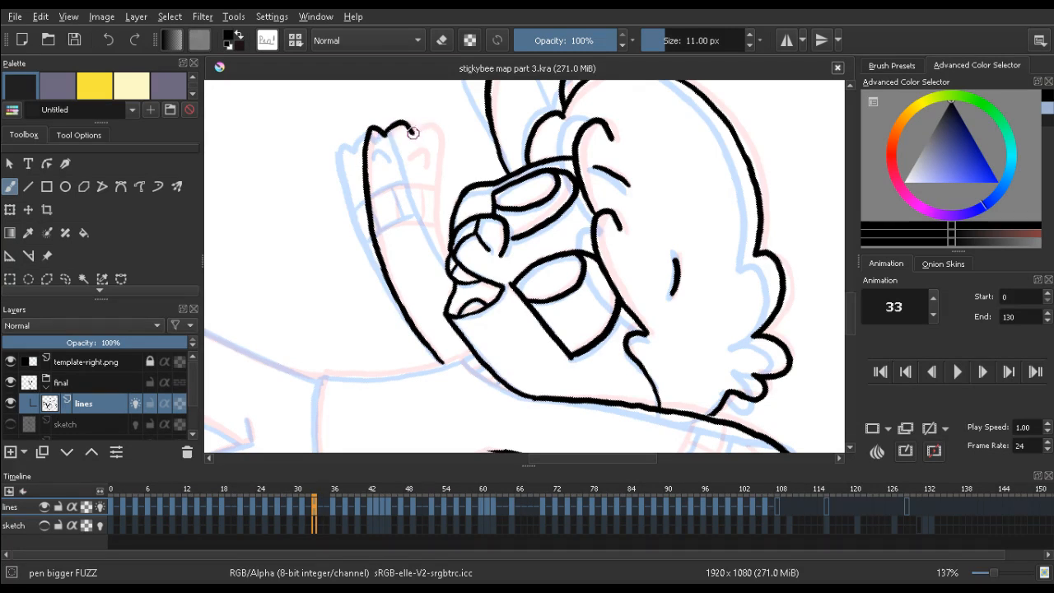
left_click_drag(430, 123, 437, 147)
left_click_drag(431, 227, 439, 145)
key("ctrl+z")
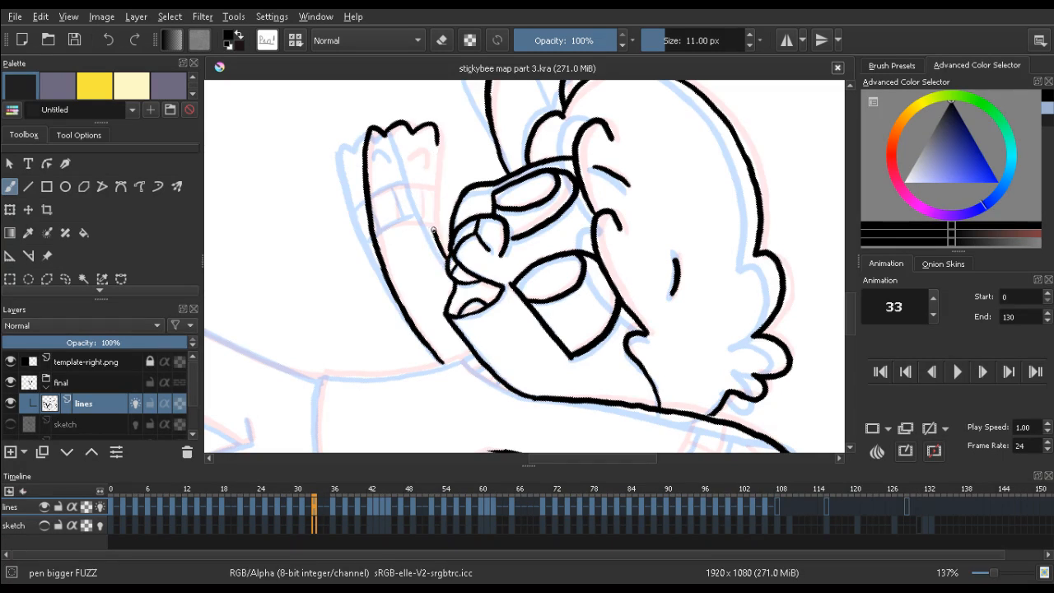
left_click_drag(434, 230, 438, 136)
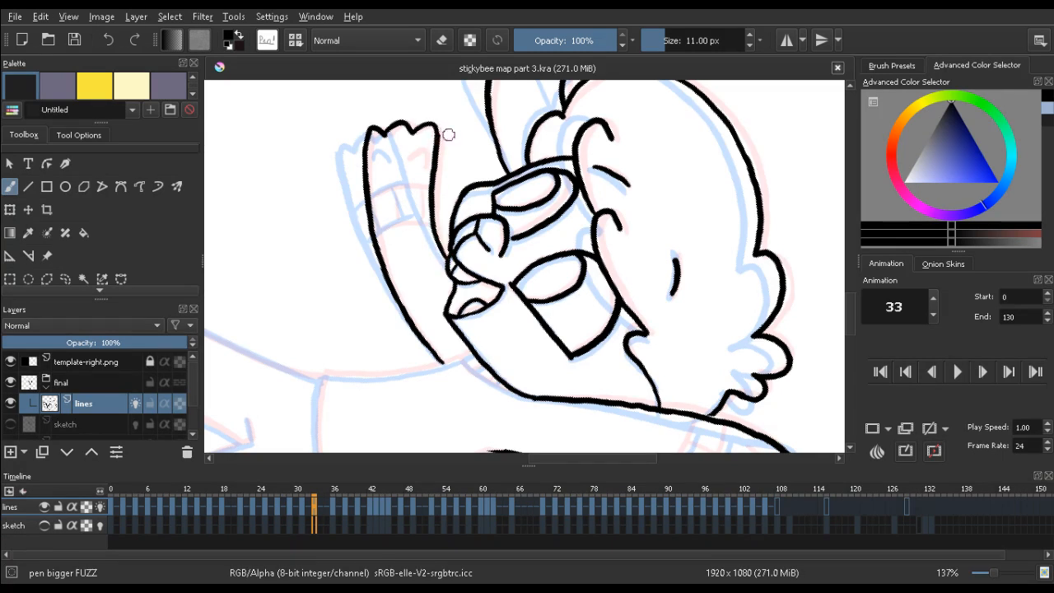
Ink the small curved finger mark inside the outstretched hand and compare it with frames 31 and 36
key("Left")
key("Right")
key("Right")
key("Left")
key("ctrl+z")
key("ctrl+z")
mouse_move(424, 160)
left_mouse_down()
mouse_move(424, 150)
mouse_move(410, 154)
left_mouse_up()
key("Left")
key("Right")
key("Right")
key("Left")
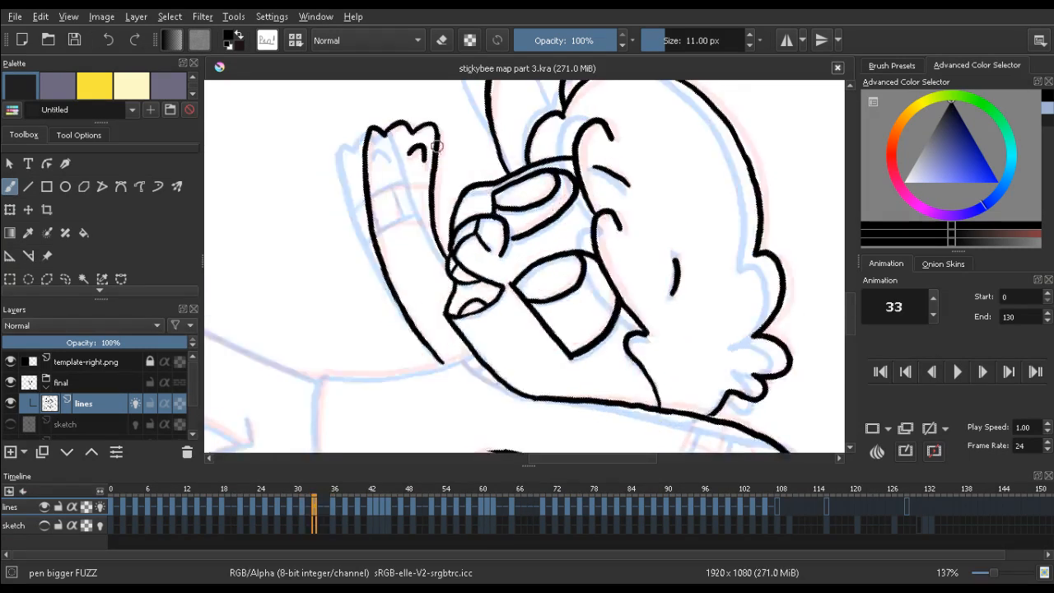
Ink the two curved edges of the wristband on the outstretched arm, using frame 36 as reference
key("Right")
key("Right")
key("Right")
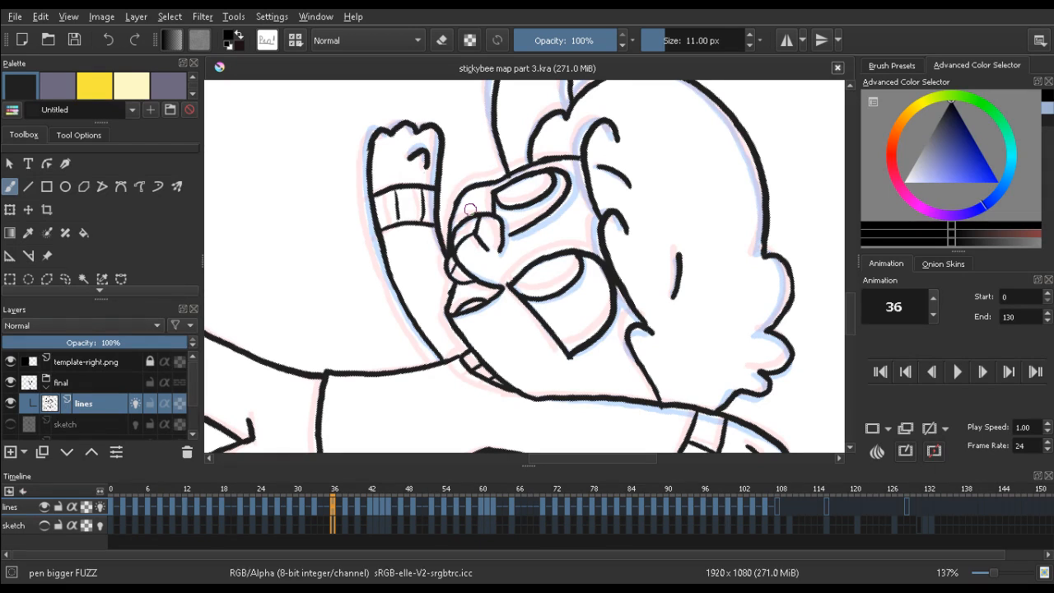
left_click_drag(371, 135, 334, 390)
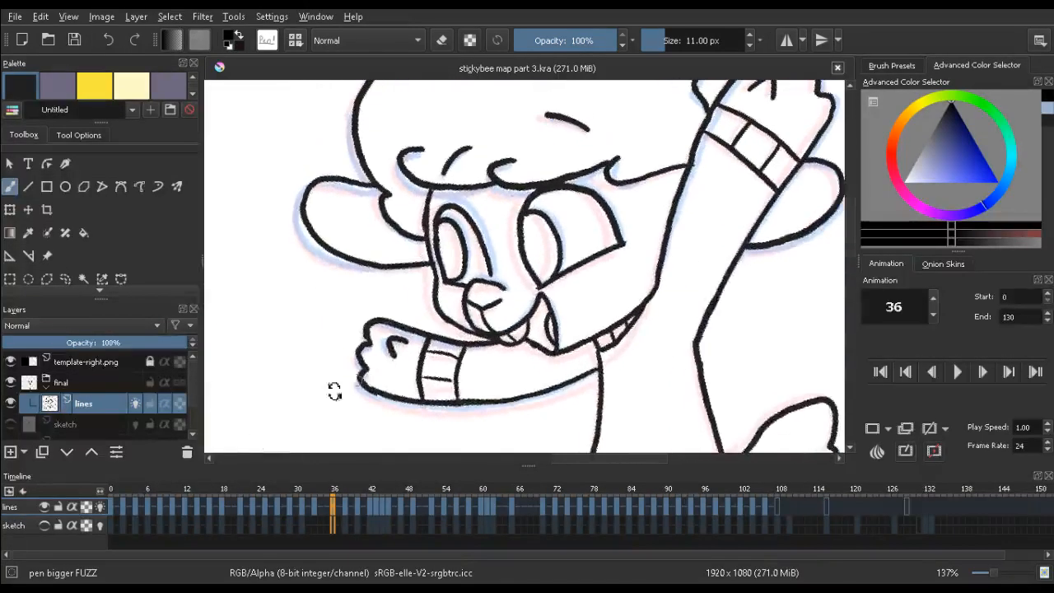
left_click_drag(400, 323, 394, 262)
key("Left")
key("Left")
key("Left")
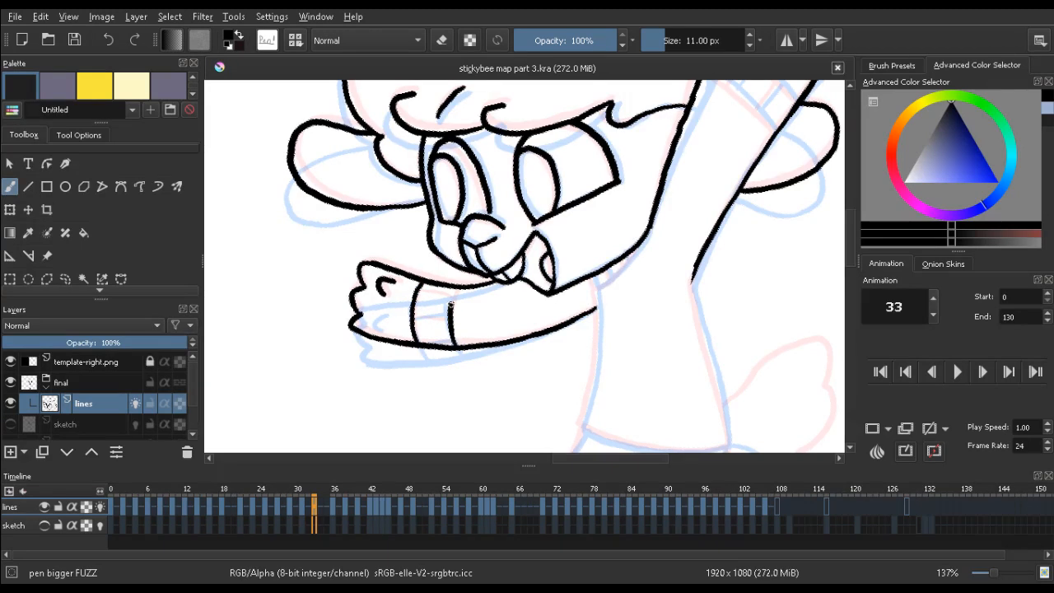
Compare the outstretched arm and its wristband edges on frame 33 with the frames before and after it
key("Left")
key("Left")
key("Right")
key("Right")
key("Right")
key("Right")
key("Right")
key("Left")
key("Left")
key("Left")
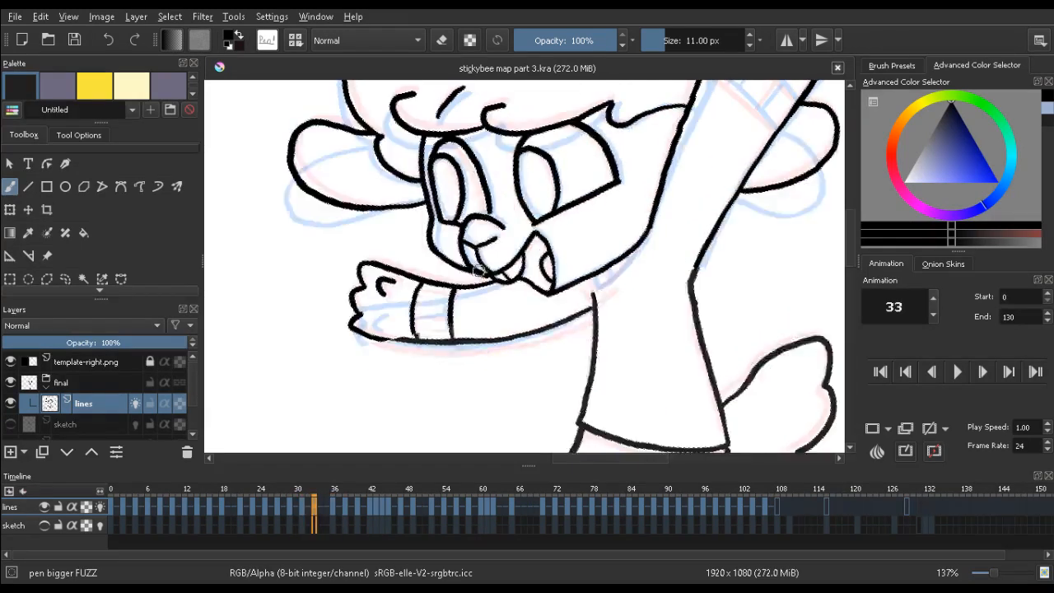
Ink the dividing lines across the outstretched arm's wristband, following frame 36 and undoing unsatisfactory strokes
mouse_move(404, 292)
left_mouse_down()
mouse_move(264, 311)
mouse_move(372, 141)
left_mouse_up()
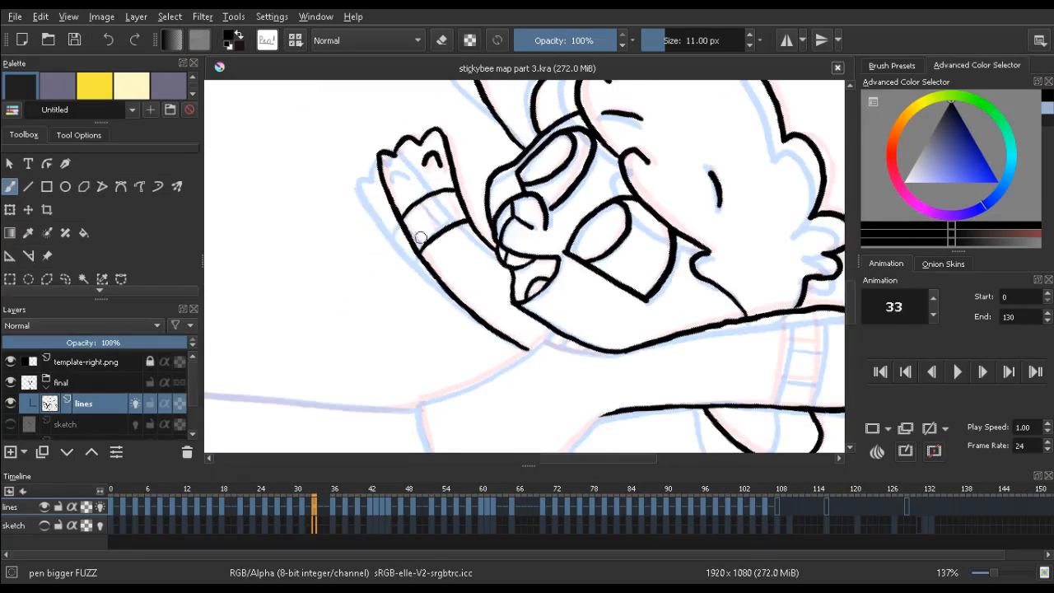
key("Right")
key("Right")
key("Right")
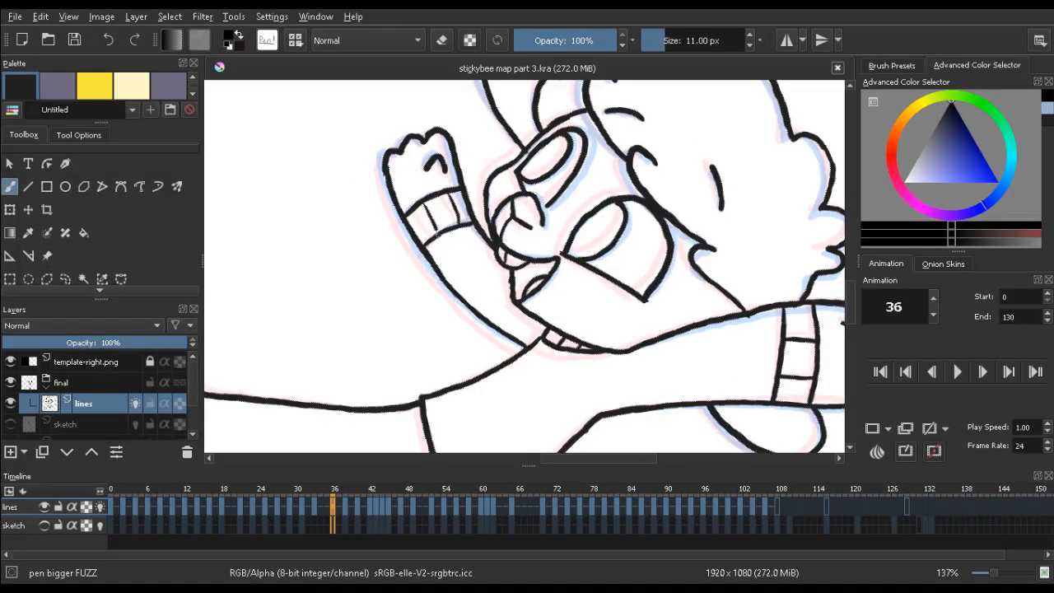
key("Left")
key("Left")
key("Left")
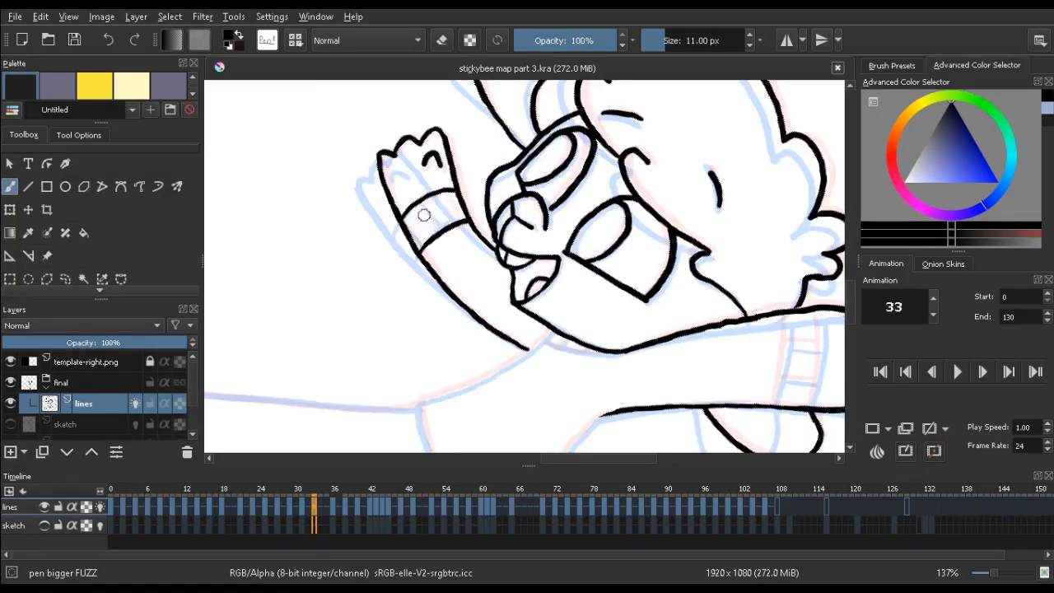
mouse_move(420, 206)
left_mouse_down()
mouse_move(431, 236)
mouse_move(457, 225)
left_mouse_up()
key("ctrl+z")
key("ctrl+z")
Compare the wristband's dividing lines on frame 33 with frame 36
key("period")
key("comma")
key("period")
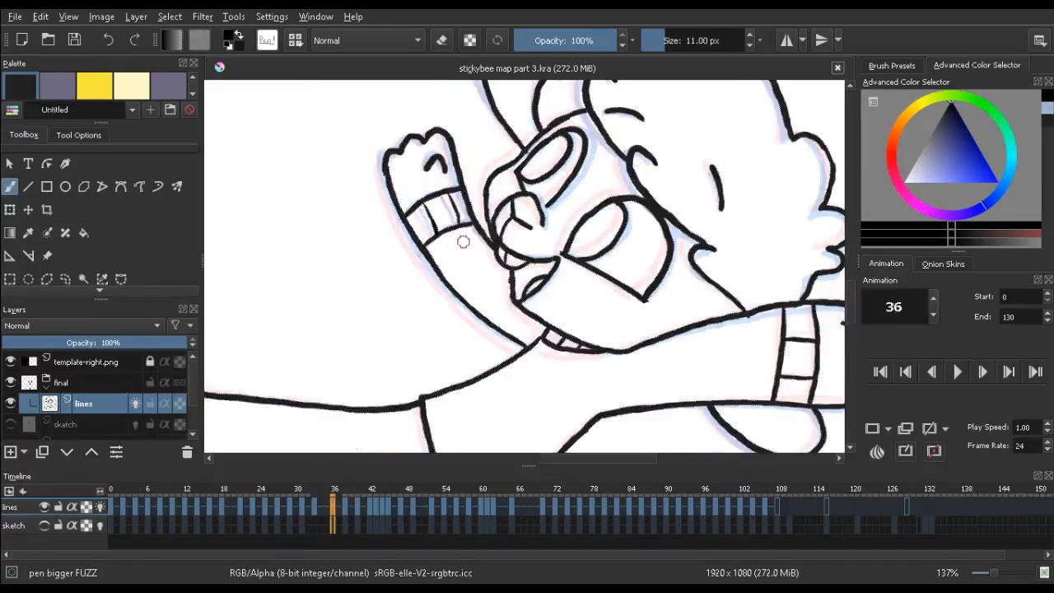
key("comma")
key("period")
key("comma")
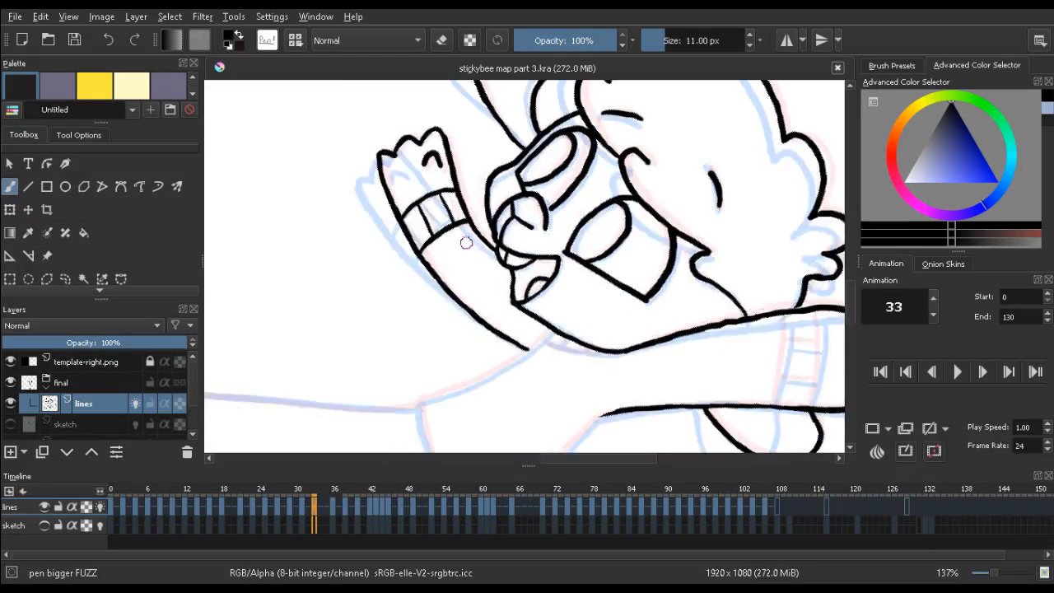
Ink the collar's lower curve beneath the jaw beside the raised arm, checking it against frames 31 and 36
left_click_drag(583, 243, 480, 146)
left_click_drag(387, 253, 239, 191)
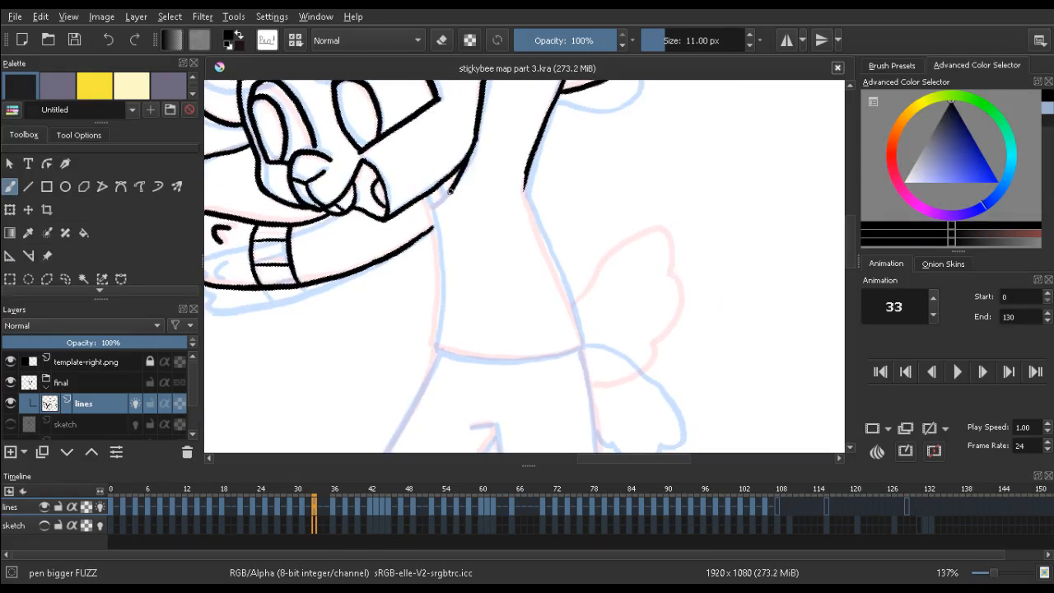
key("Right")
key("Right")
key("Right")
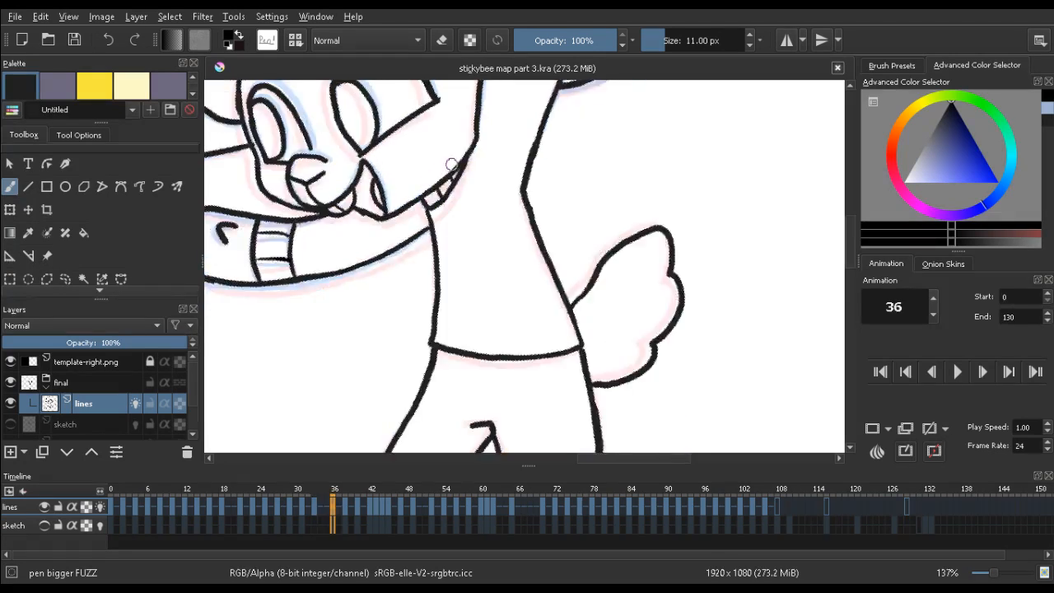
key("Left")
key("Left")
key("Left")
key("Left")
key("Left")
key("Right")
key("Right")
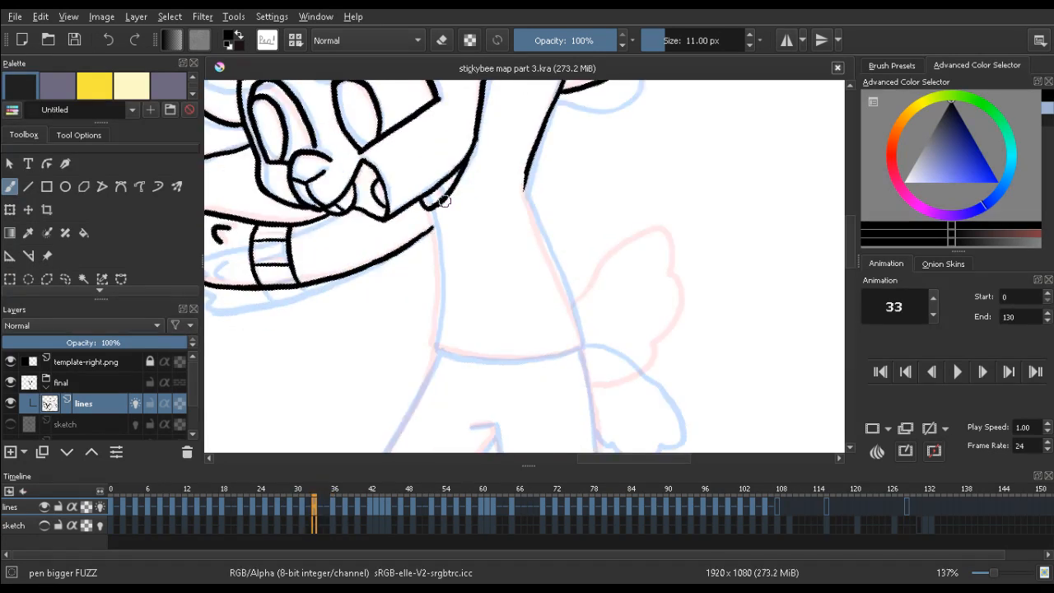
Ink the short dividing lines across the collar beneath the jaw on frame 33, checking their placement against frame 36
key("Left")
key("Left")
key("Right")
key("Right")
key("Right")
key("Right")
key("Right")
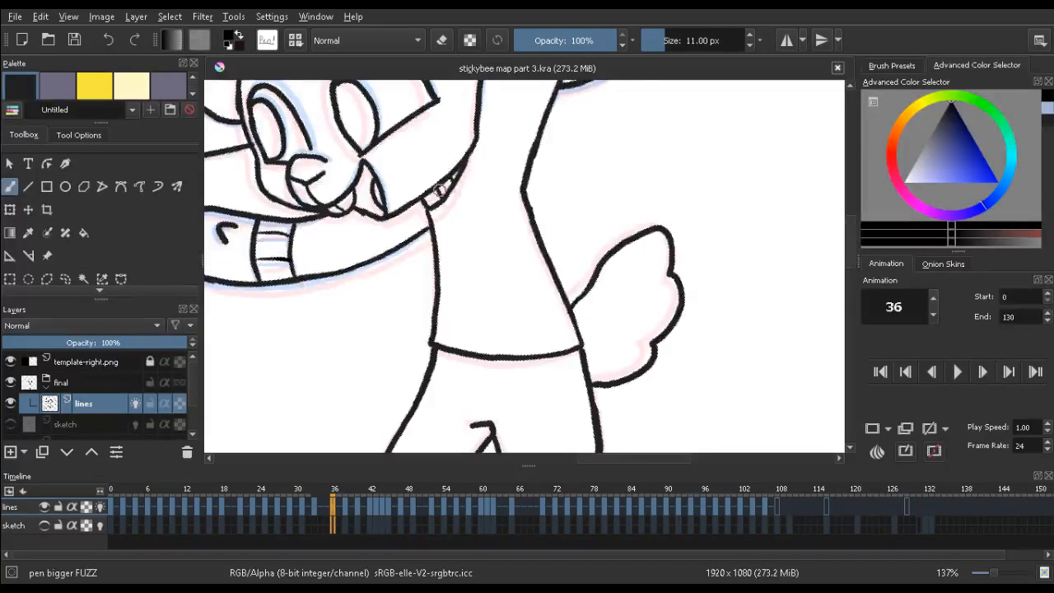
key("Left")
key("Left")
key("Left")
key("Left")
key("Left")
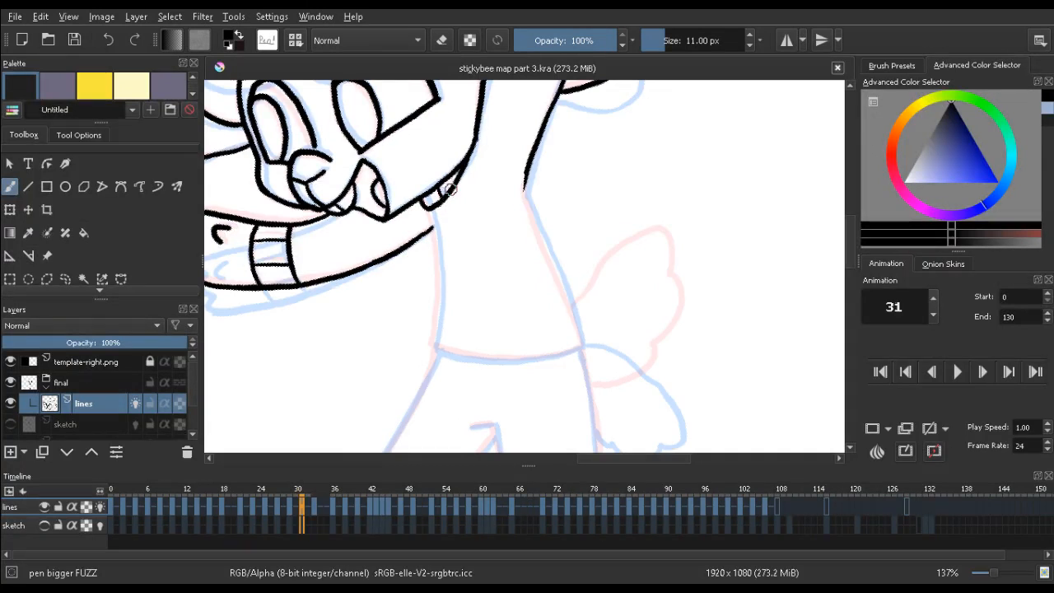
left_click_drag(453, 178, 457, 174)
Compare the collar's dividing lines on frame 33 with frame 36
key("Right")
key("Right")
key("Right")
key("Right")
key("Right")
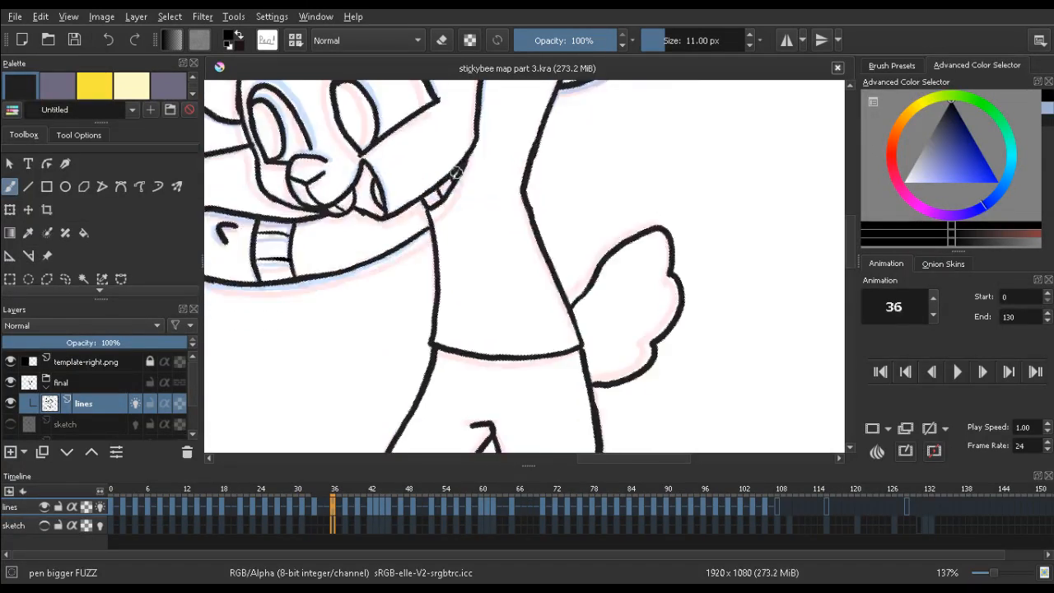
key("Left")
key("Left")
key("Left")
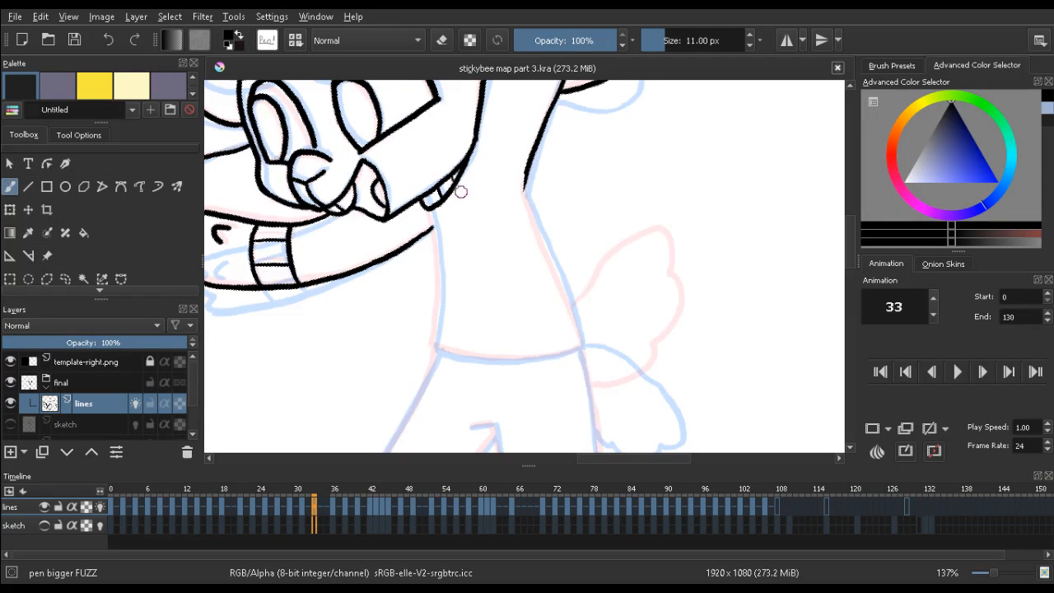
key("Right")
key("Right")
key("Right")
key("Left")
key("Left")
key("Left")
Ink the torso's side from the collar beneath the outstretched arm down to the shirt hem, redoing unsatisfactory strokes
key("ctrl+z")
left_click_drag(427, 209, 438, 277)
key("ctrl+z")
left_click_drag(436, 237, 436, 340)
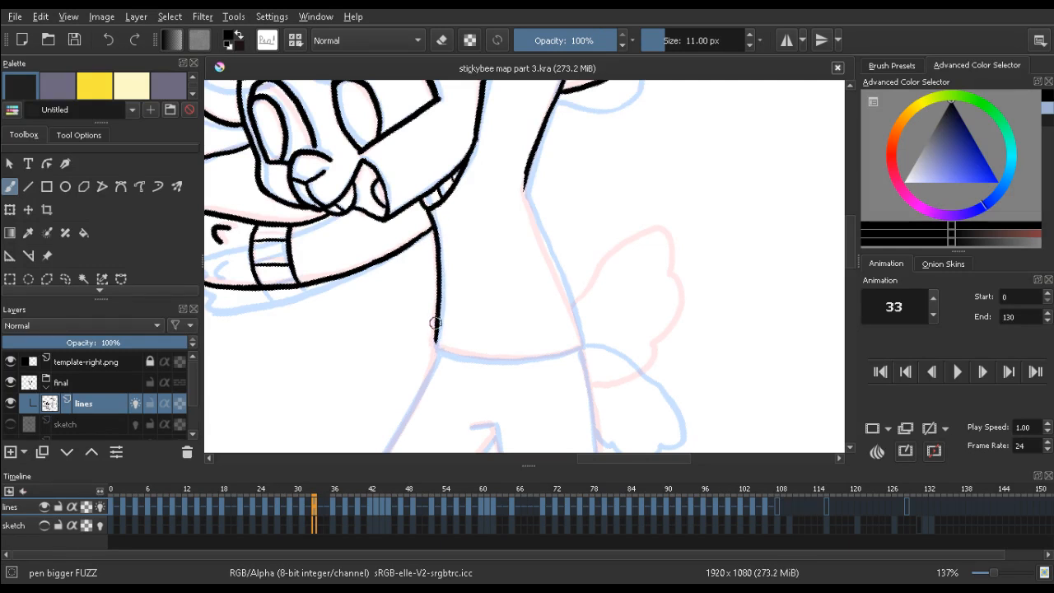
key("e")
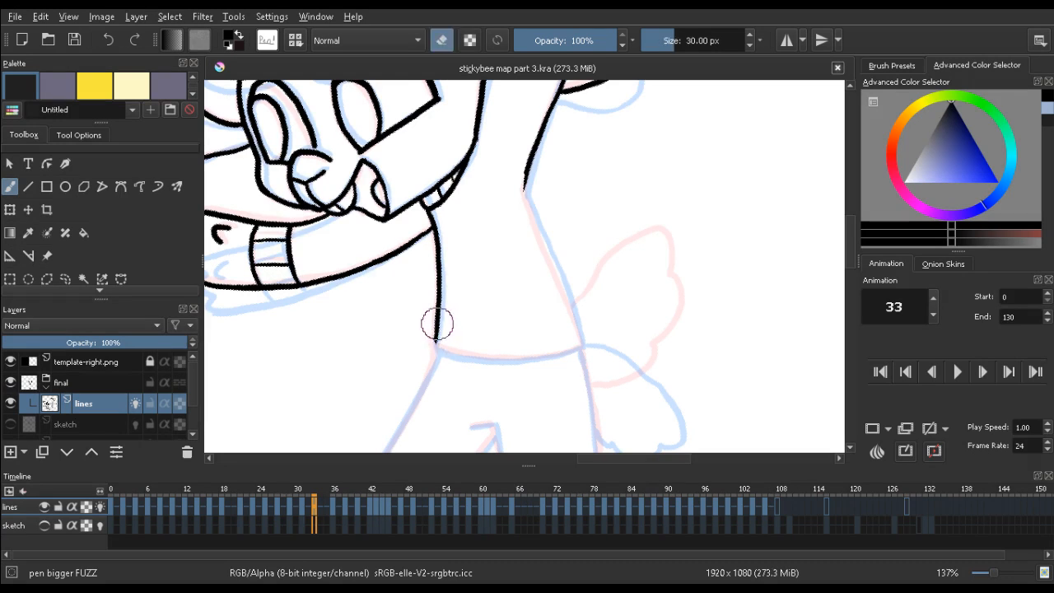
key("e")
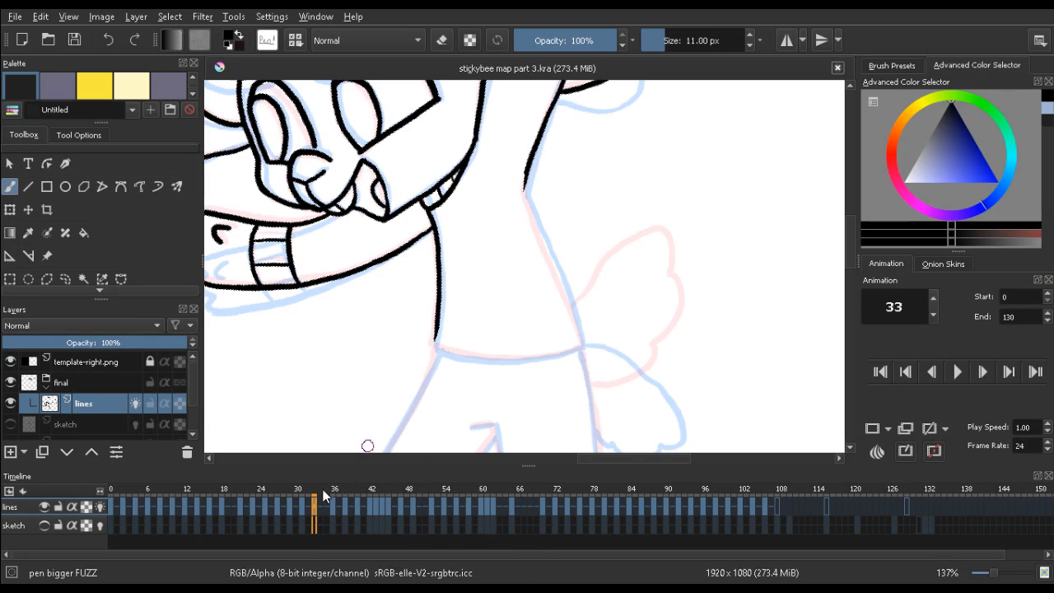
left_click_drag(323, 489, 316, 464)
Ink the torso's opposite side from below the raised arm down to the shirt hem, redoing unsatisfactory strokes
left_click_drag(531, 210, 543, 236)
key("ctrl+z")
mouse_move(528, 162)
left_mouse_down()
mouse_move(527, 201)
mouse_move(565, 290)
left_mouse_up()
key("ctrl+z")
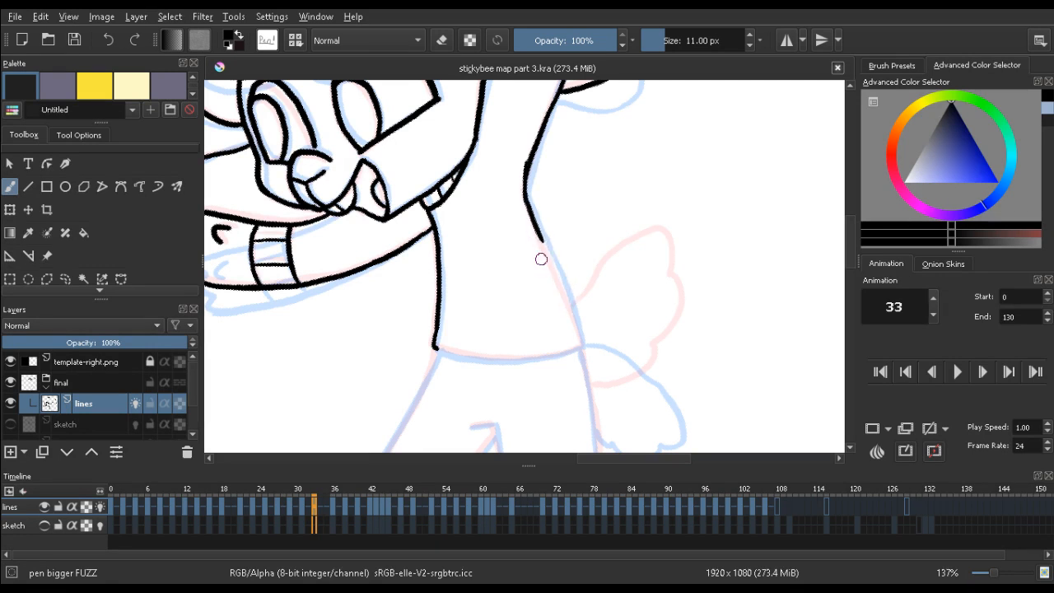
left_click_drag(537, 233, 570, 306)
key("ctrl+z")
left_click_drag(542, 237, 575, 312)
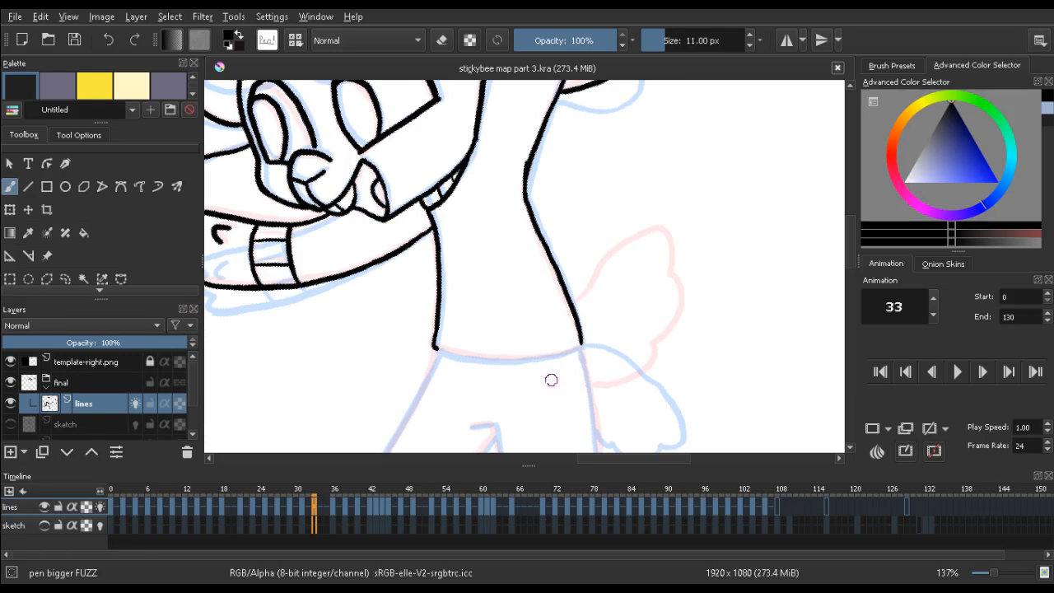
Ink the curved shirt hem between the two torso sides
mouse_move(332, 346)
left_mouse_down()
mouse_move(362, 106)
mouse_move(445, 317)
left_mouse_up()
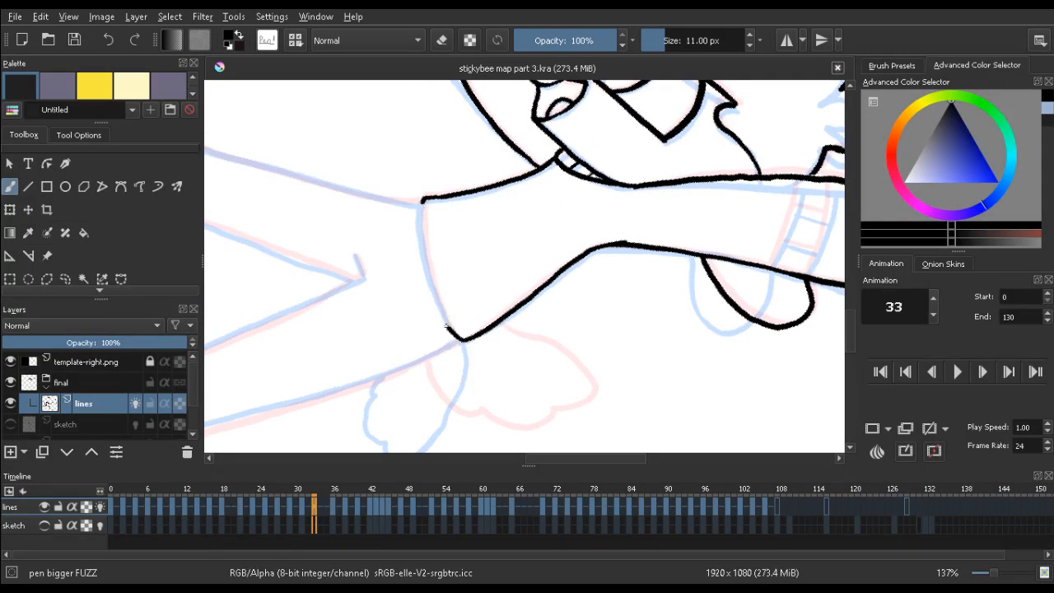
left_click_drag(453, 332, 422, 265)
key("ctrl+z")
mouse_move(463, 338)
left_mouse_down()
mouse_move(431, 285)
mouse_move(422, 201)
left_mouse_up()
key("ctrl+z")
left_click_drag(425, 264, 421, 206)
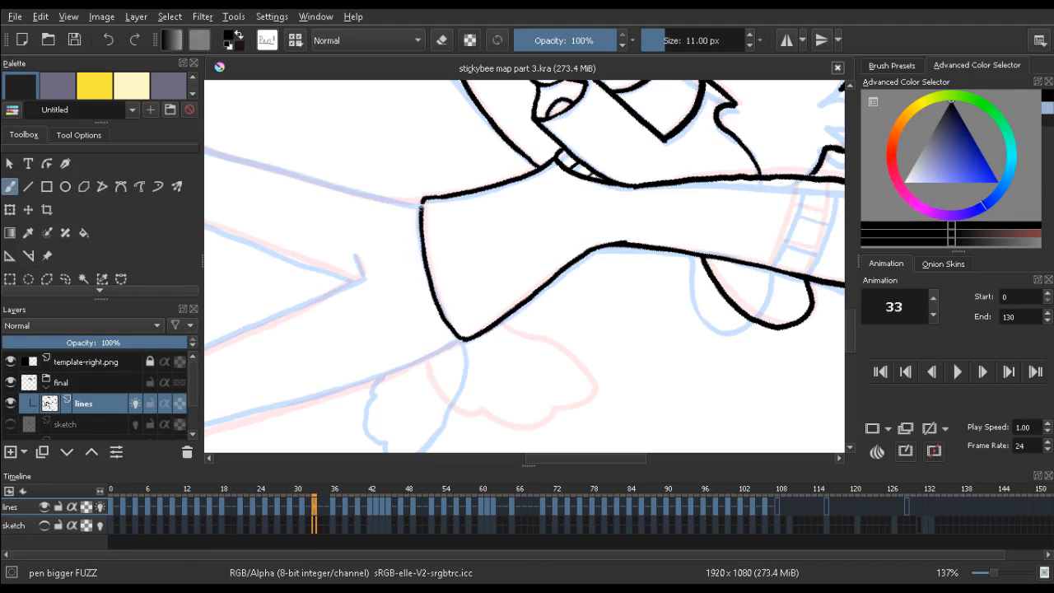
Ink the raised arm's wristband edge nearest the elbow, following the onion skin and undoing unsatisfactory strokes
key("shift+space")
mouse_move(577, 217)
left_mouse_down()
mouse_move(422, 121)
mouse_move(384, 249)
mouse_move(384, 219)
mouse_move(445, 160)
mouse_move(535, 156)
mouse_move(560, 140)
mouse_move(459, 196)
mouse_move(520, 174)
mouse_move(513, 169)
left_mouse_up()
key("ctrl+space")
key("space")
key("shift+space")
key("ctrl+space")
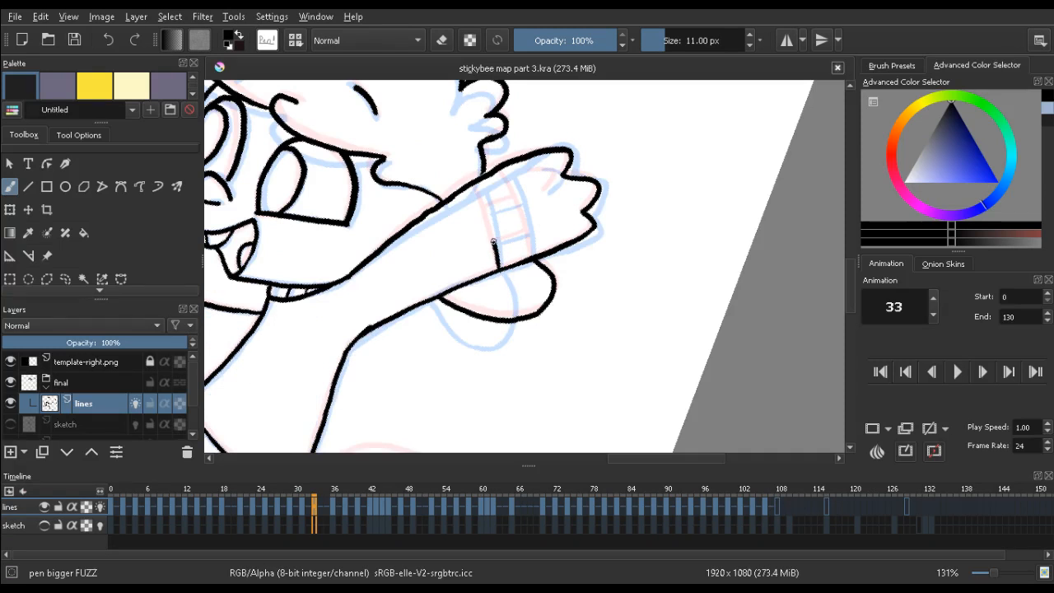
key("ctrl+z")
left_click_drag(501, 270, 482, 189)
key("ctrl+z")
key("ctrl+z")
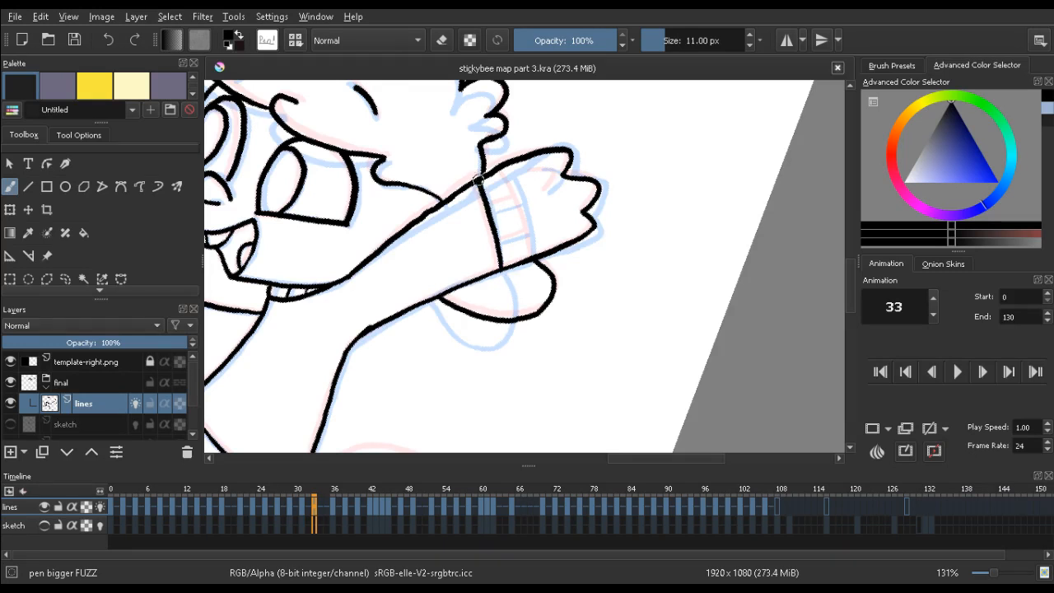
Ink the raised arm's wristband edge nearest the hand, checking it against the previous drawn frame
key("Left")
key("Left")
key("Right")
key("Right")
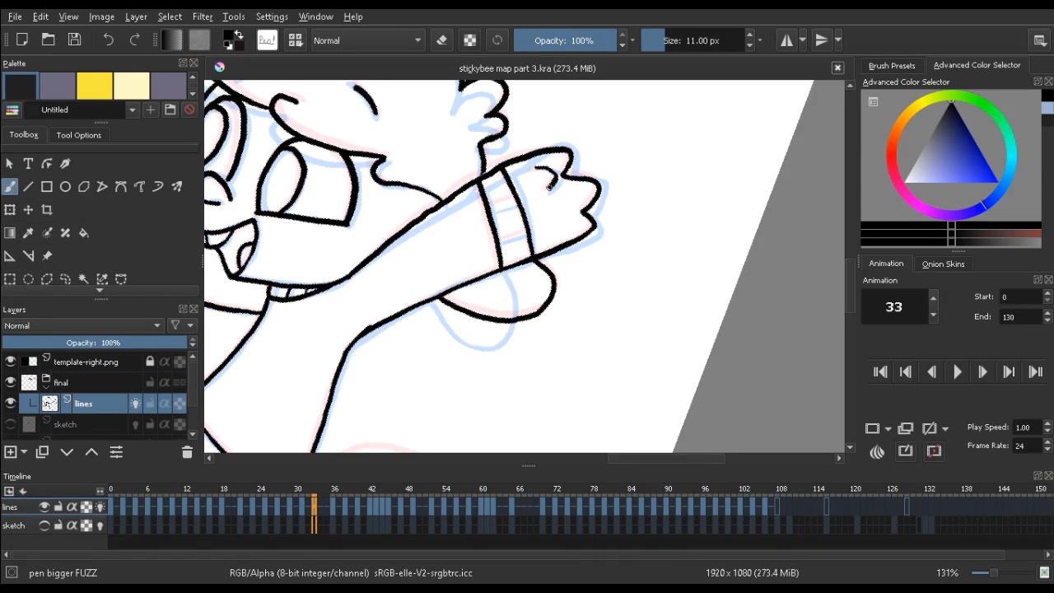
Ink the small curved palm mark on the raised hand and clean up its stroke with the eraser
key("Left")
left_click_drag(550, 186, 556, 178)
key("Right")
key("Right")
key("Left")
key("e")
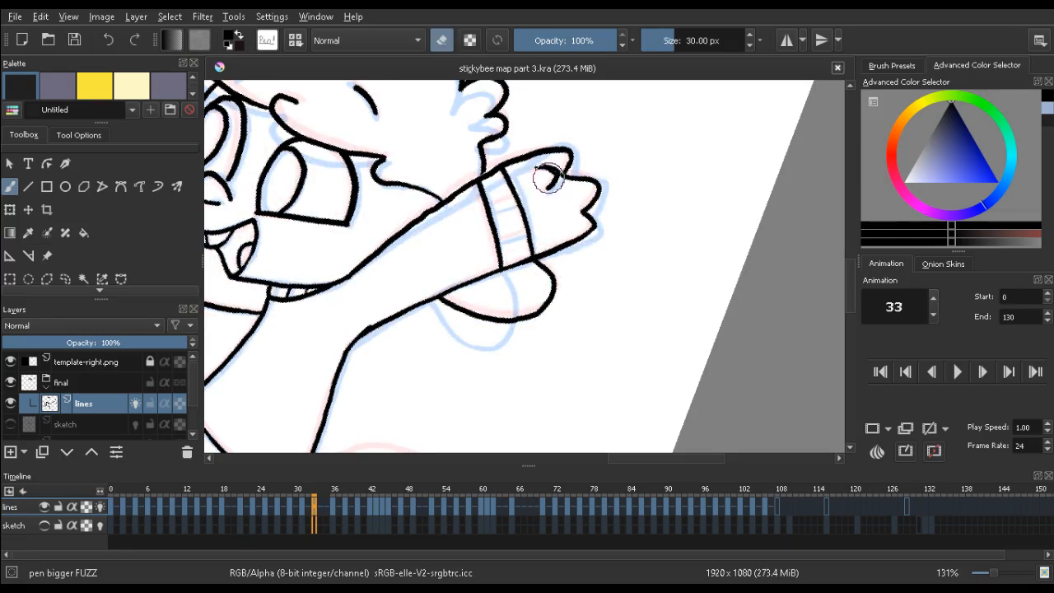
left_click_drag(547, 173, 551, 177)
key("e")
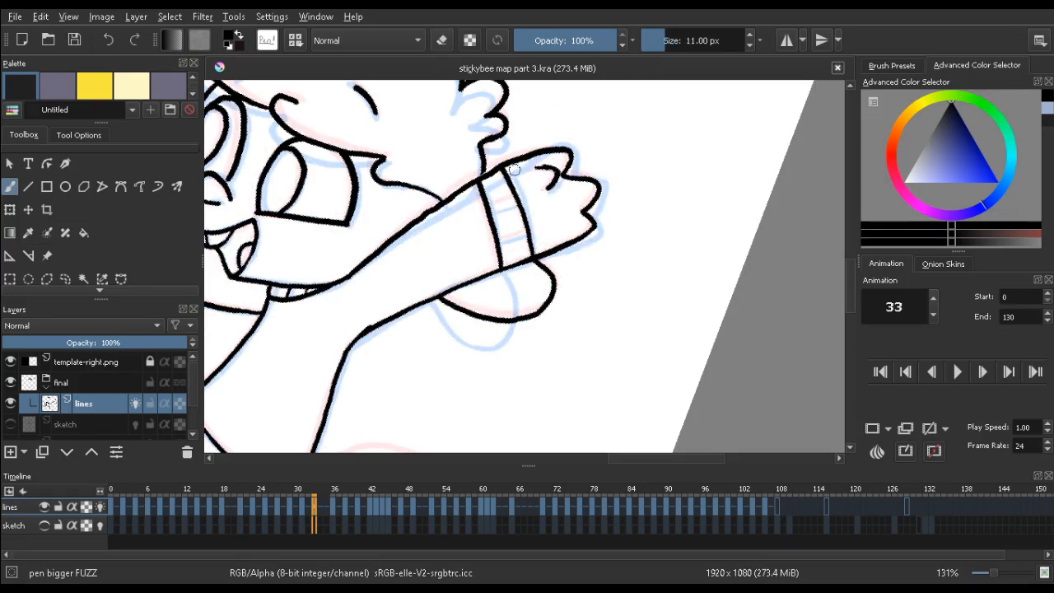
Ink the dividing lines across the raised arm's wristband, checking them against frame 36
left_click_drag(490, 204, 519, 199)
key("comma")
key("comma")
key("period")
key("period")
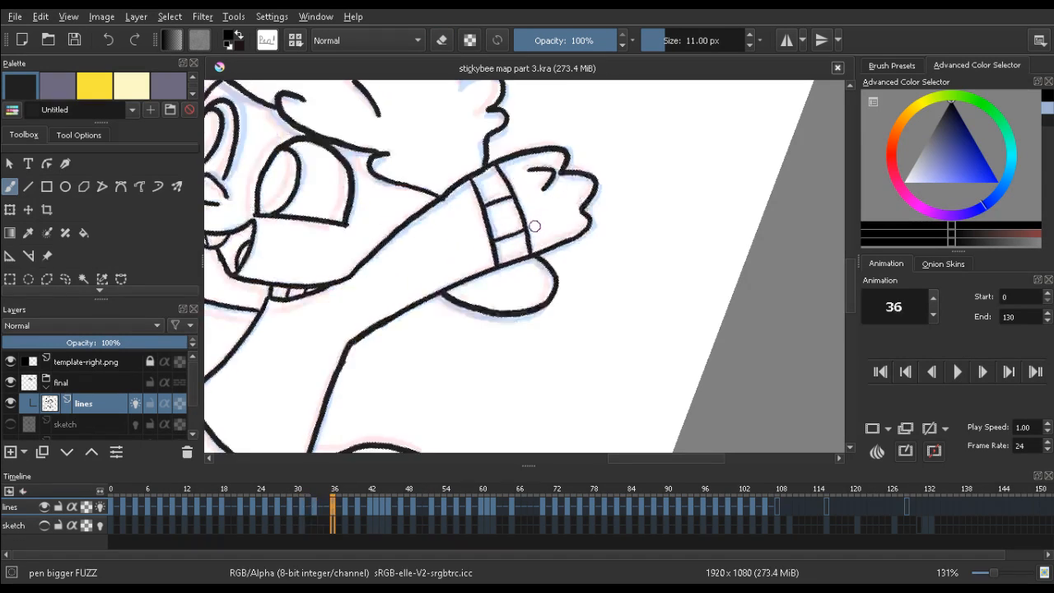
key("comma")
Ink the outer edge of the forward-stretched leg from the shirt hem to the shoe, redoing unsatisfactory strokes
left_click_drag(335, 265, 463, 236)
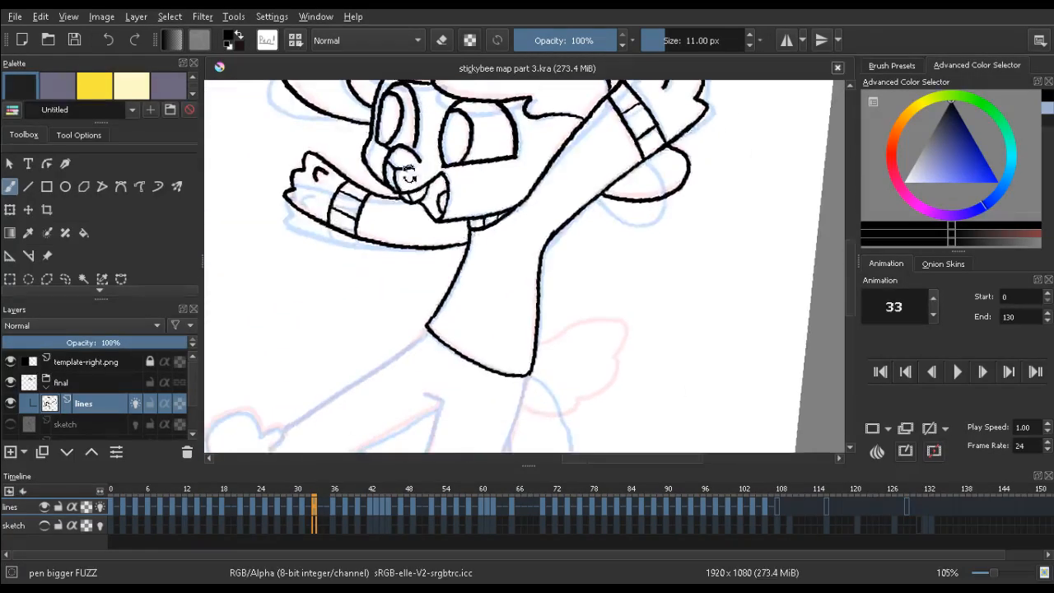
left_click_drag(412, 210, 397, 325)
scroll(398, 326, "down", 10)
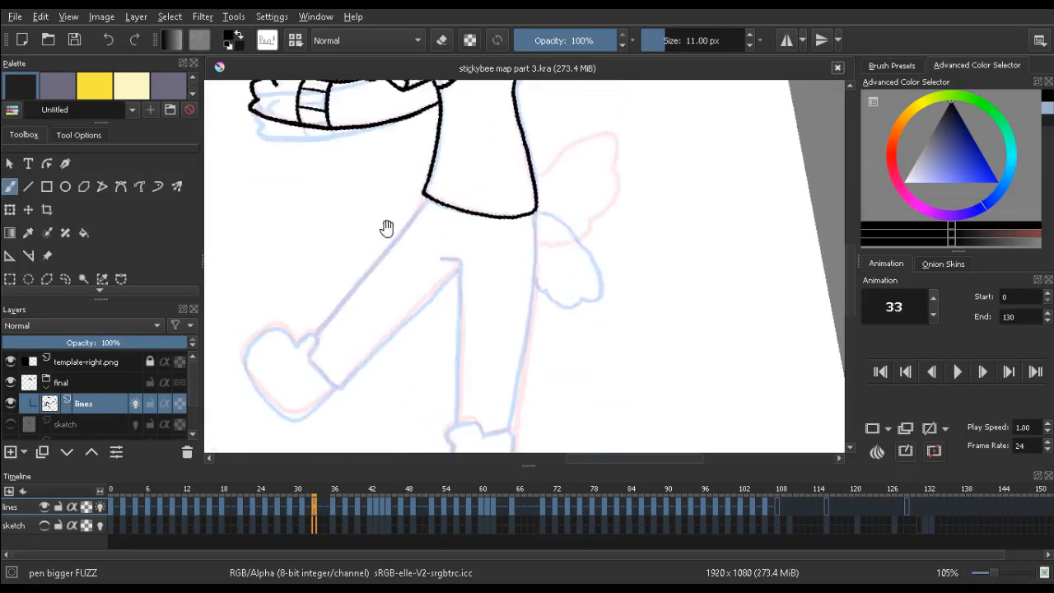
mouse_move(403, 172)
left_mouse_down()
mouse_move(368, 176)
mouse_move(402, 156)
mouse_move(411, 179)
left_mouse_up()
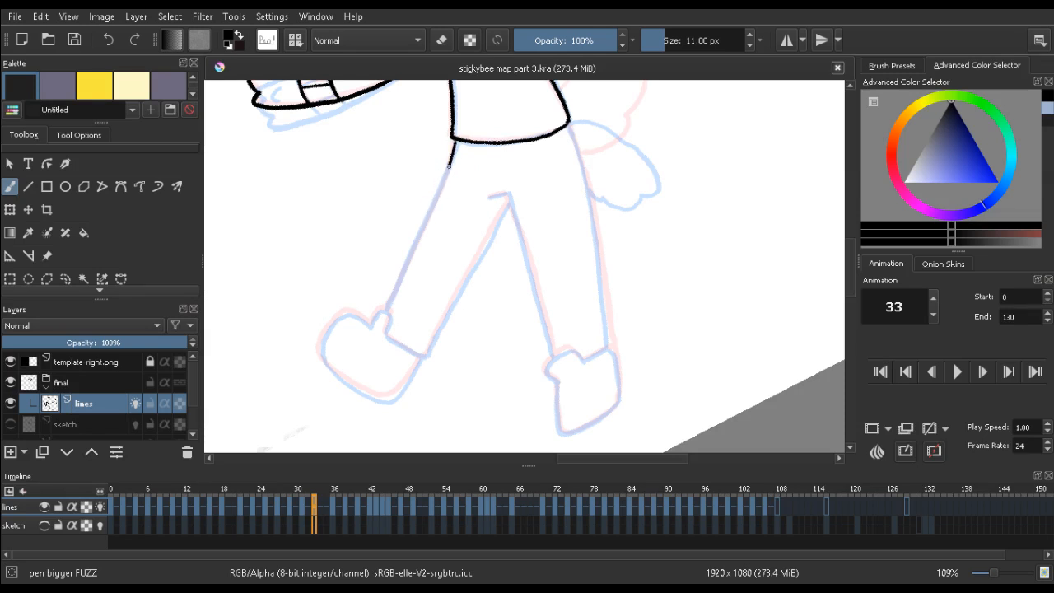
left_click_drag(449, 166, 414, 250)
key("ctrl+z")
left_click_drag(453, 142, 436, 202)
key("ctrl+z")
left_click_drag(453, 151, 389, 303)
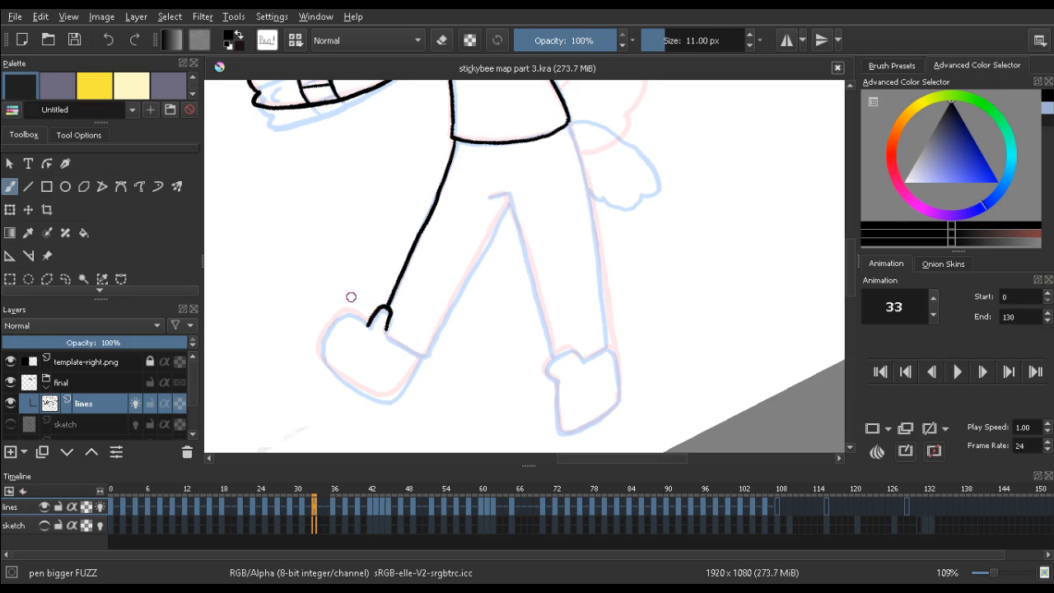
Ink the forward shoe's upper curve from the ankle tab to the toe, erasing the excess at the joint
left_click_drag(356, 314, 352, 313)
key("ctrl+z")
key("e")
left_click(366, 327)
key("e")
key("ctrl+z")
left_click_drag(346, 313, 320, 344)
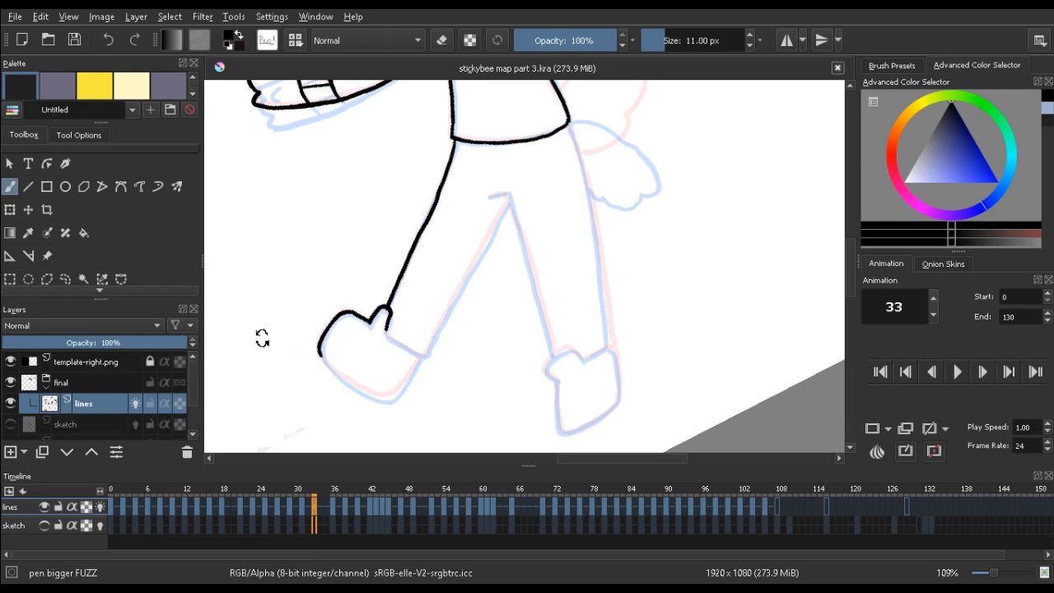
Ink the forward shoe's toe and sole, following the onion skin
mouse_move(261, 337)
left_mouse_down()
mouse_move(274, 245)
mouse_move(324, 165)
left_mouse_up()
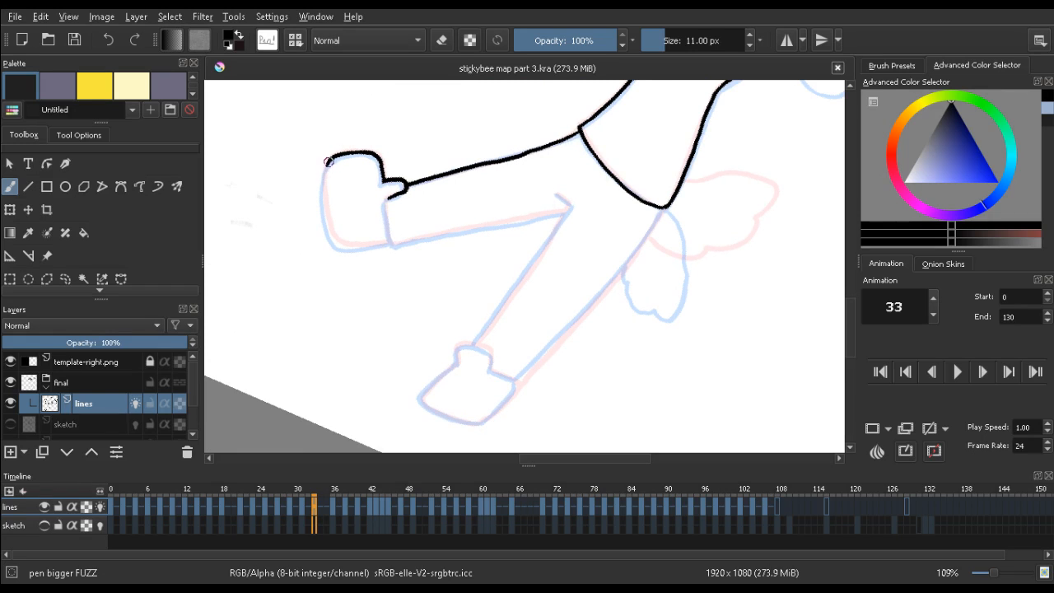
left_click_drag(327, 216, 327, 236)
key("ctrl+z")
mouse_move(323, 194)
left_mouse_down()
mouse_move(327, 219)
mouse_move(255, 176)
mouse_move(376, 431)
mouse_move(455, 305)
mouse_move(448, 284)
left_mouse_up()
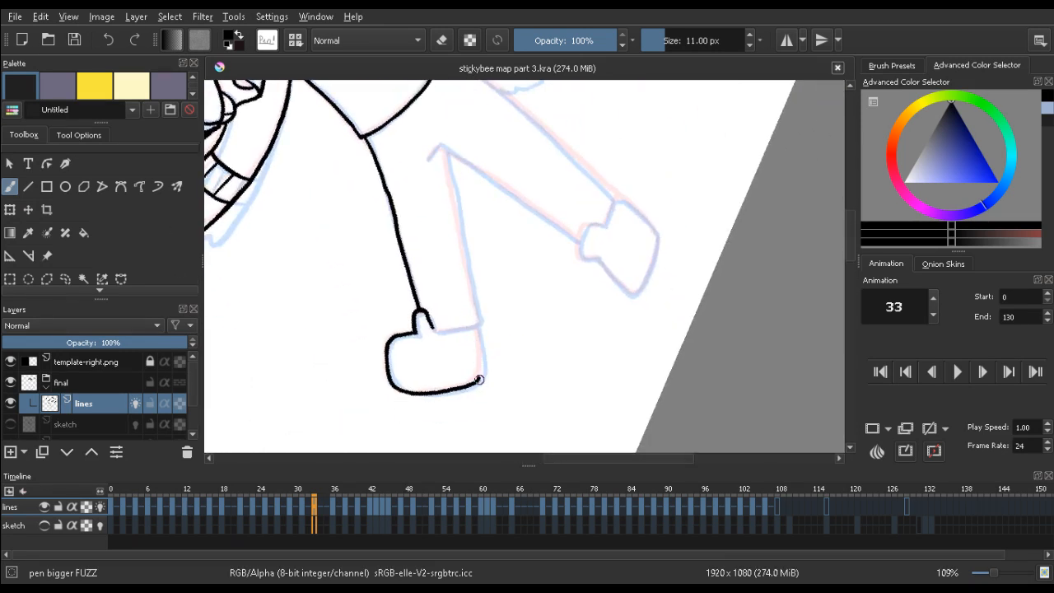
Ink the forward shoe's heel and the ankle line that closes off its top
mouse_move(481, 363)
left_mouse_down()
mouse_move(484, 373)
mouse_move(479, 335)
left_mouse_up()
key("ctrl+z")
left_click_drag(483, 370, 481, 345)
left_click_drag(332, 324, 471, 133)
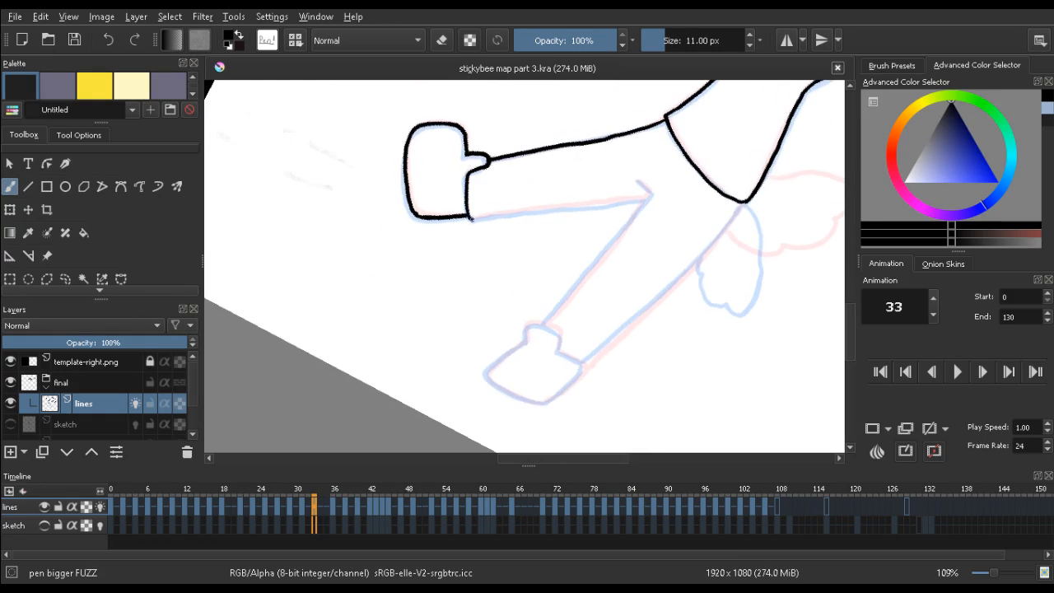
mouse_move(379, 188)
left_mouse_down()
mouse_move(308, 419)
mouse_move(471, 274)
left_mouse_up()
key("ctrl+z")
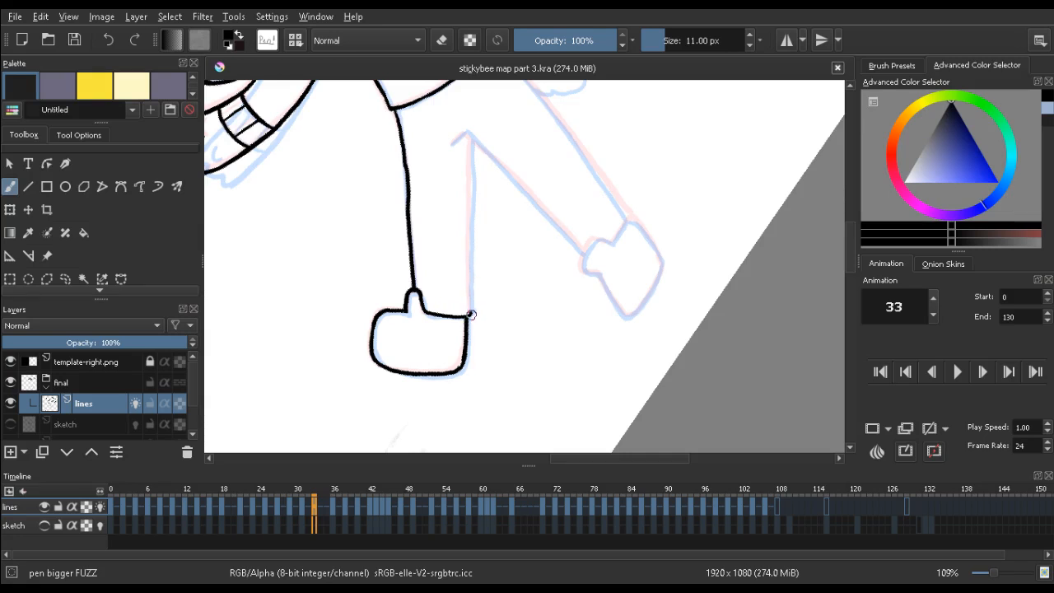
Ink the forward leg's inner edge from the shoe's heel up to the crotch
left_click_drag(471, 315, 472, 240)
key("ctrl+z")
left_click_drag(471, 315, 474, 189)
key("e")
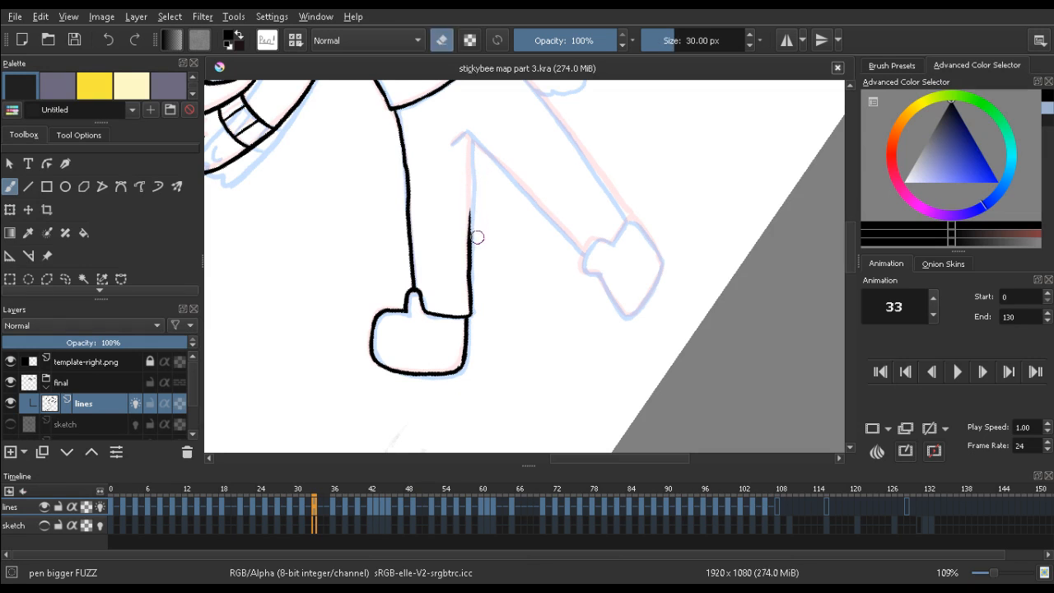
key("e")
left_click_drag(469, 238, 470, 175)
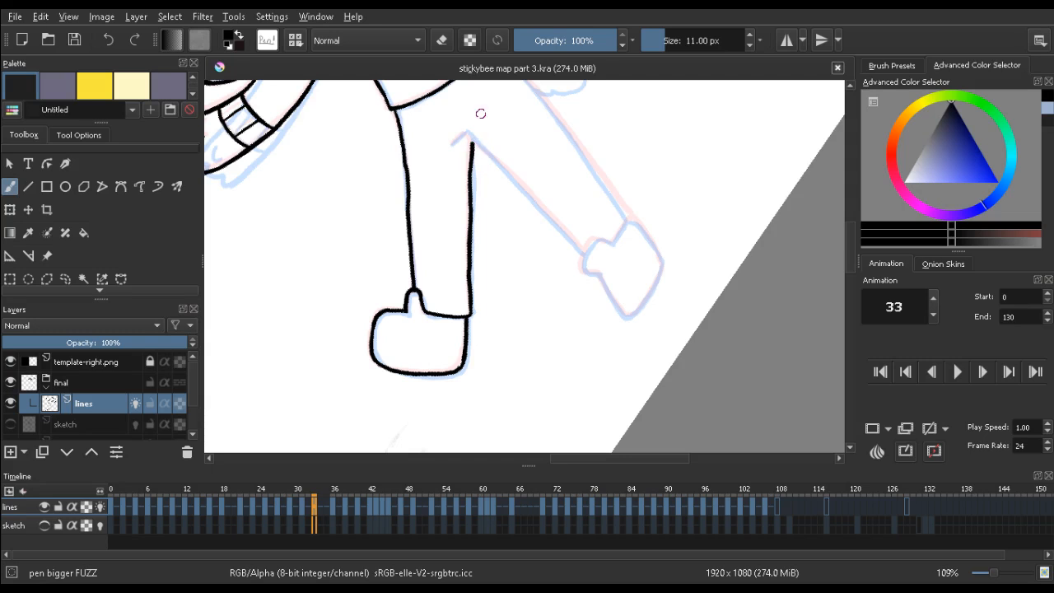
Clean up the tip of the forward leg's inner line and ink the short crease at the crotch
key("6")
key("6")
scroll(532, 170, "up", 2)
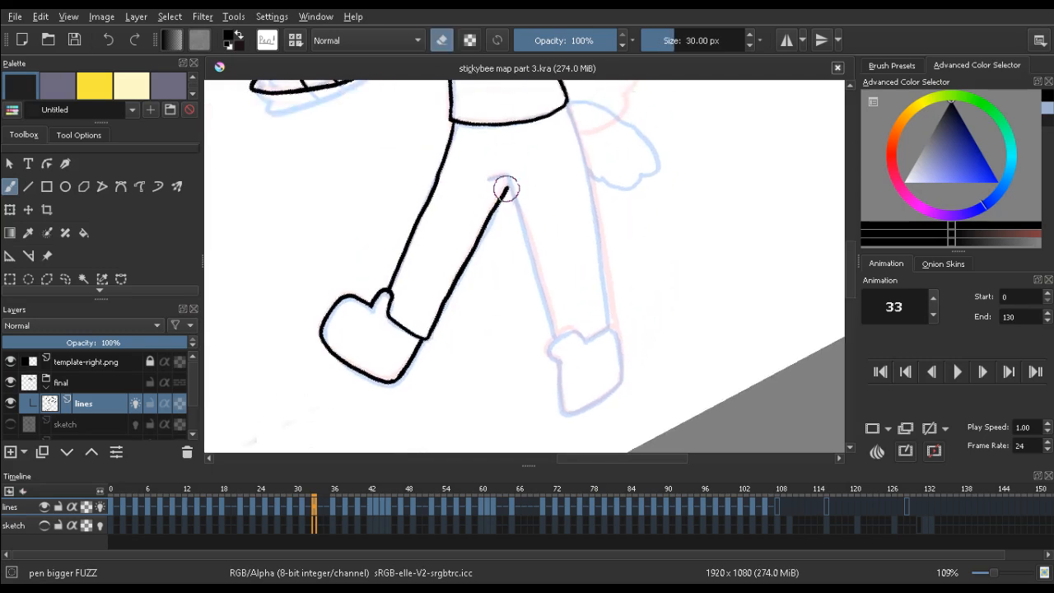
mouse_move(509, 182)
left_mouse_down()
mouse_move(502, 193)
mouse_move(508, 177)
left_mouse_up()
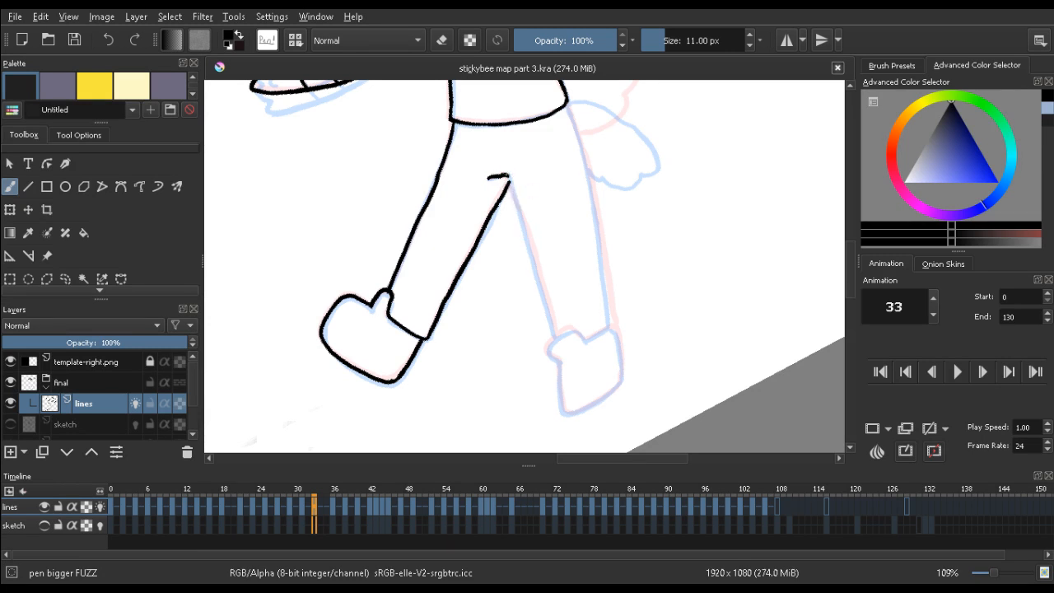
Ink the other leg's inner edge from the crotch down to its shoe, redoing unsatisfactory strokes
left_click_drag(508, 174, 551, 325)
key("ctrl+z")
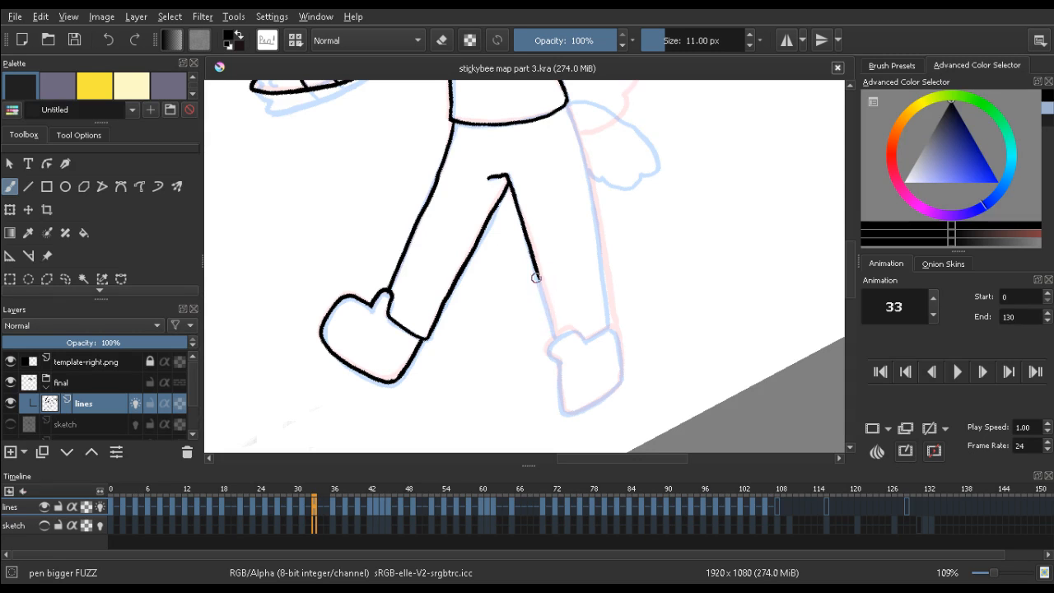
left_click_drag(535, 267, 557, 338)
key("ctrl+z")
left_click_drag(540, 280, 554, 330)
Ink the rear shoe's rounded upper bump and the ankle line running to the leg's outer edge, redoing flawed bits
left_click_drag(558, 361, 551, 355)
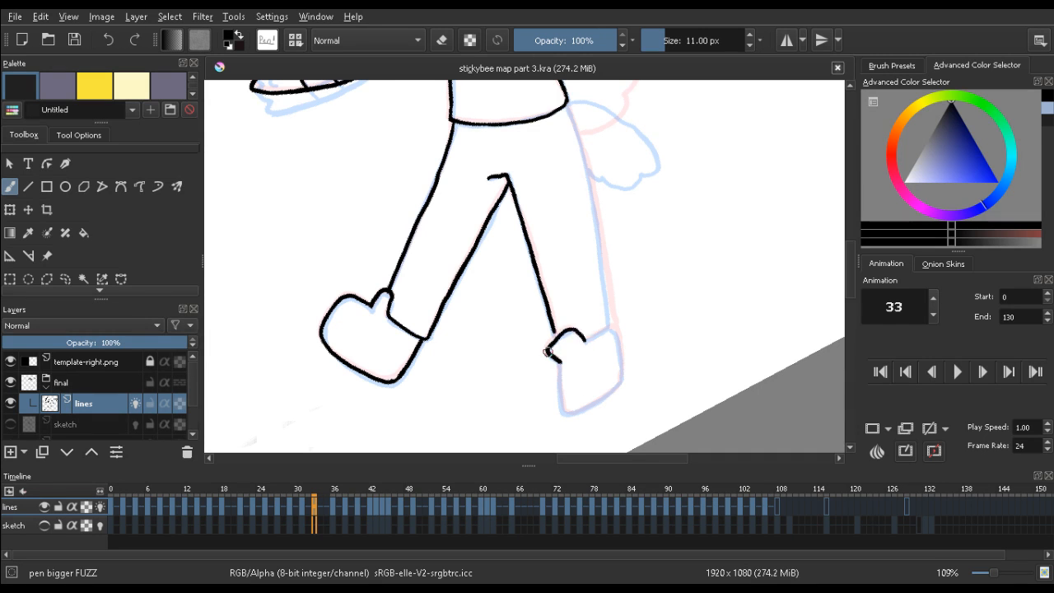
key("e")
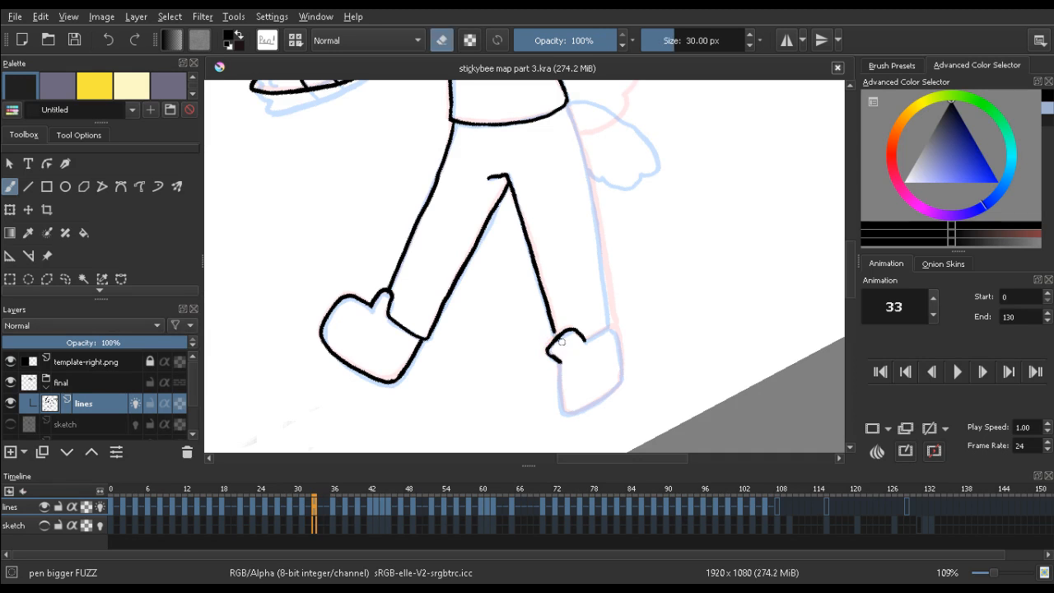
key("e")
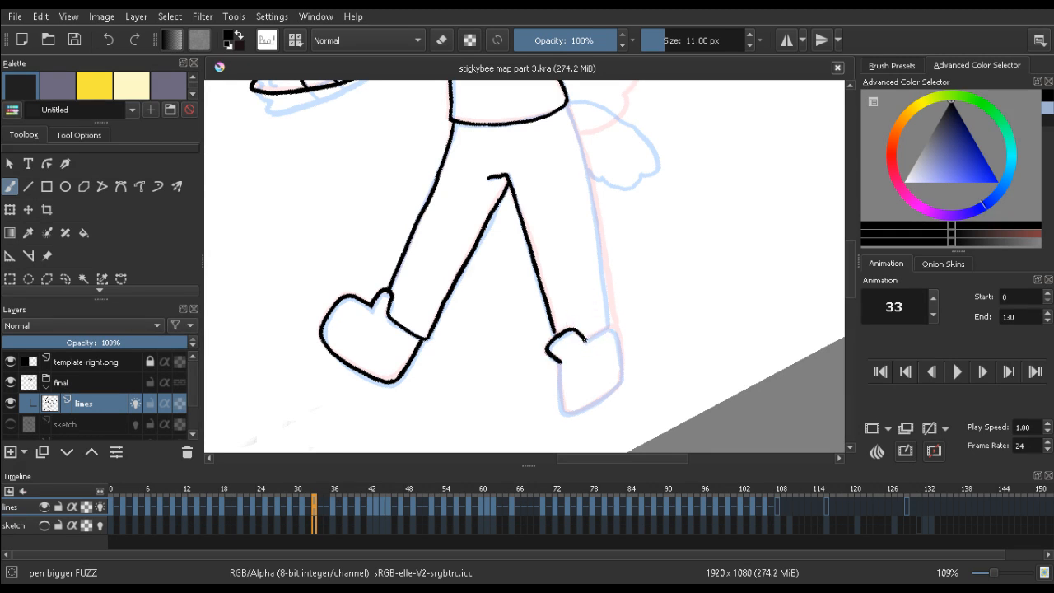
left_click_drag(583, 340, 615, 320)
key("e")
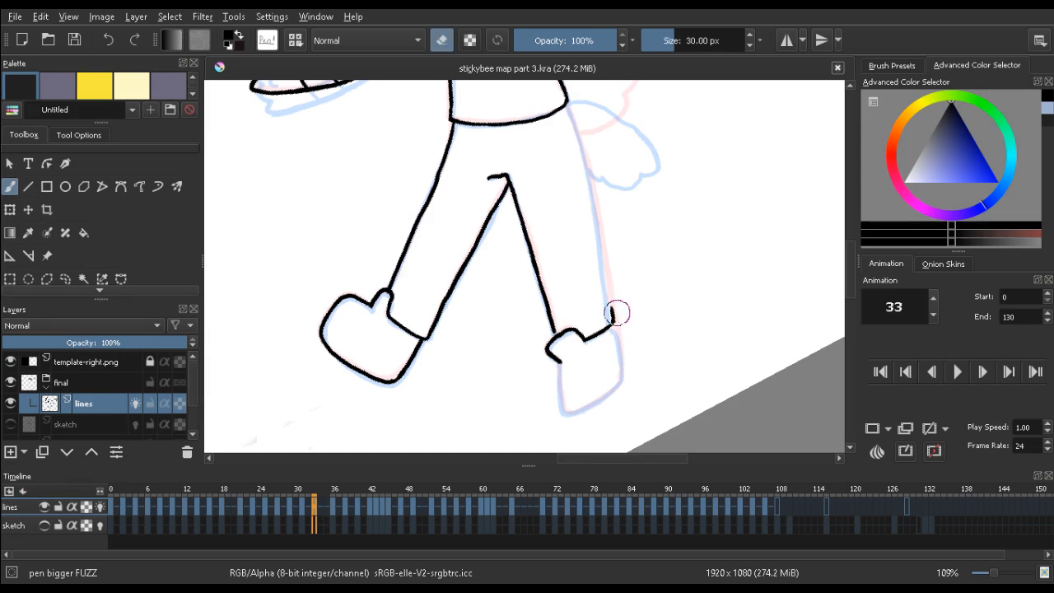
key("e")
key("ctrl+z")
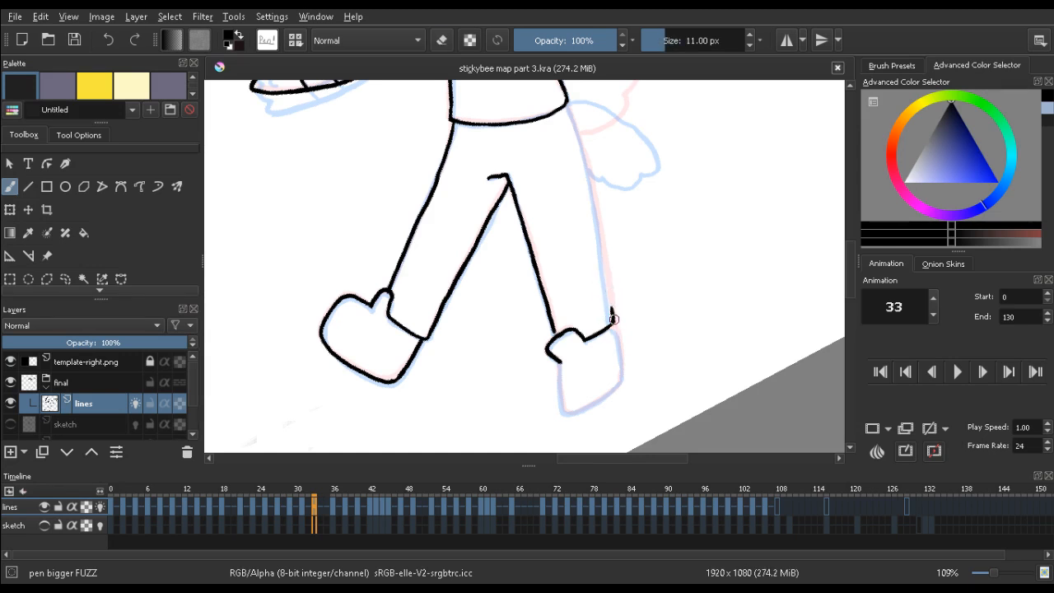
Trim the overshoot at the outer end of the rear ankle line and try out the leg's outer edge from there
left_click_drag(614, 322, 591, 157)
key("ctrl+z")
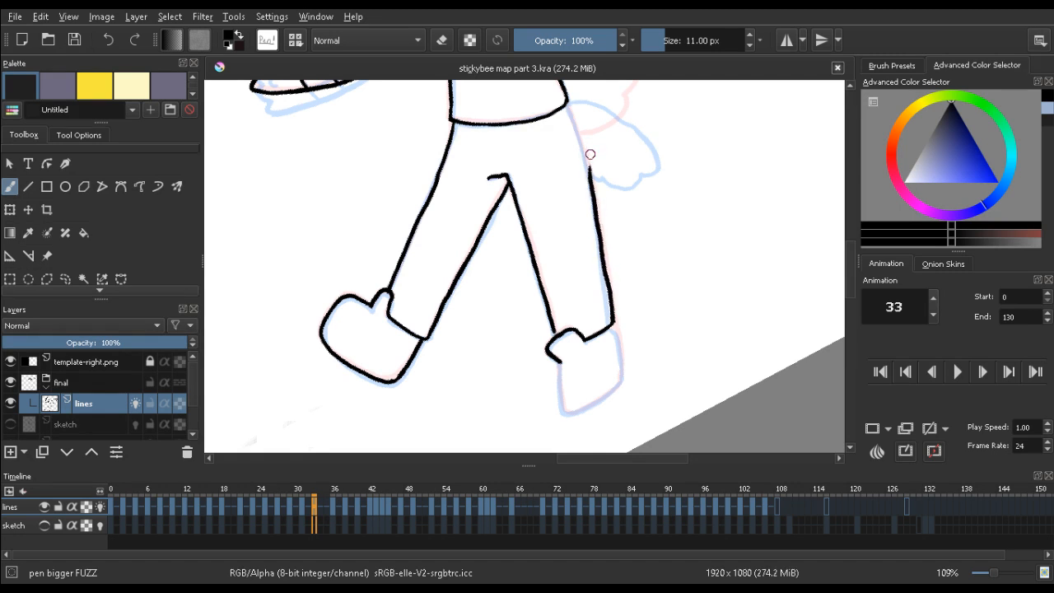
key("ctrl+z")
key("e")
left_click_drag(613, 298, 616, 311)
key("e")
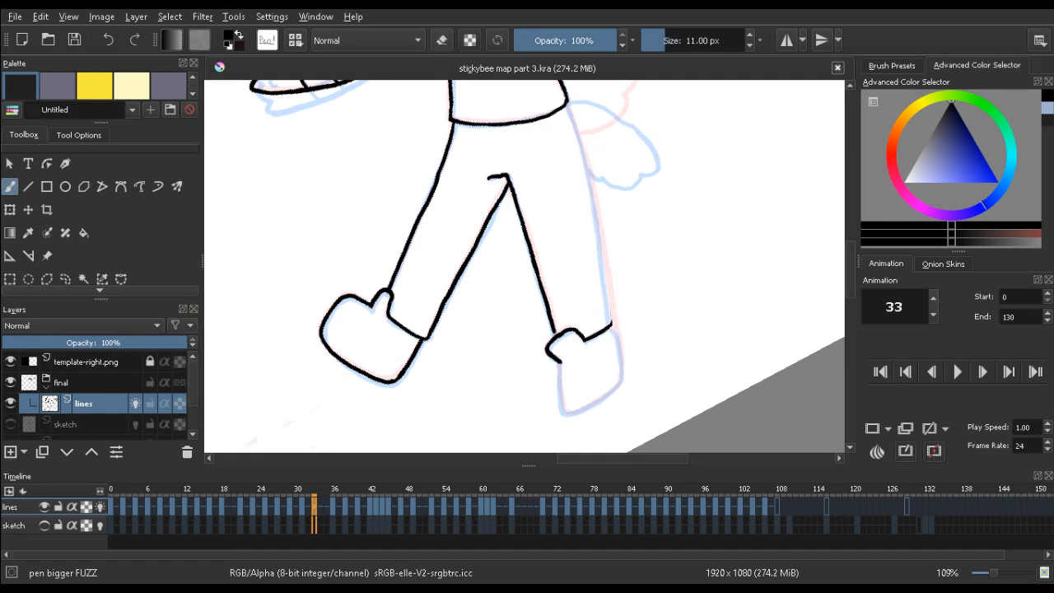
key("ctrl+z")
left_click_drag(612, 318, 600, 249)
key("ctrl+z")
Ink the rear leg's outer edge from the ankle to the shirt hem on the rotated canvas
mouse_move(506, 217)
left_mouse_down()
mouse_move(576, 101)
mouse_move(635, 318)
mouse_move(524, 180)
mouse_move(436, 162)
left_mouse_up()
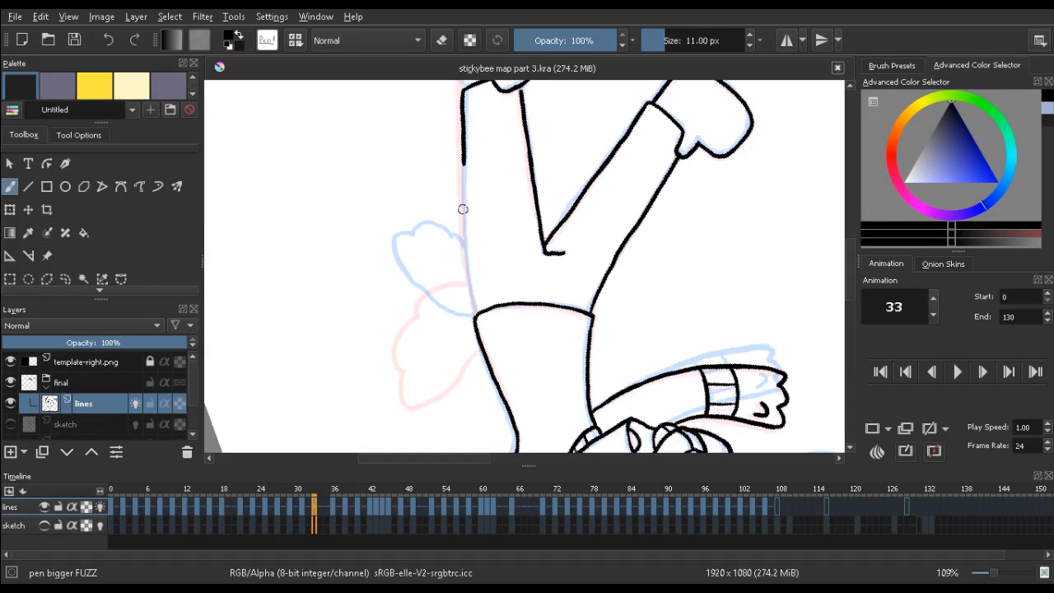
key("e")
key("e")
left_click_drag(462, 170, 462, 216)
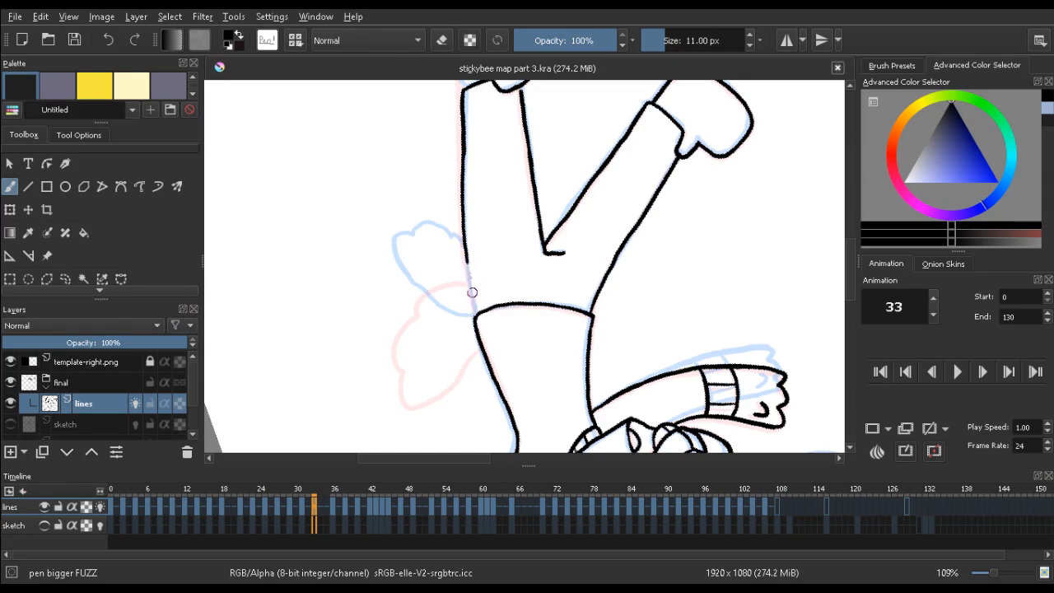
mouse_move(476, 312)
left_mouse_down()
mouse_move(463, 249)
mouse_move(470, 296)
mouse_move(463, 248)
left_mouse_up()
Erase and re-ink the uneven stretch of the rear leg's outer edge near the ankle
key("ctrl+z")
key("ctrl+z")
key("e")
left_click_drag(472, 105, 466, 155)
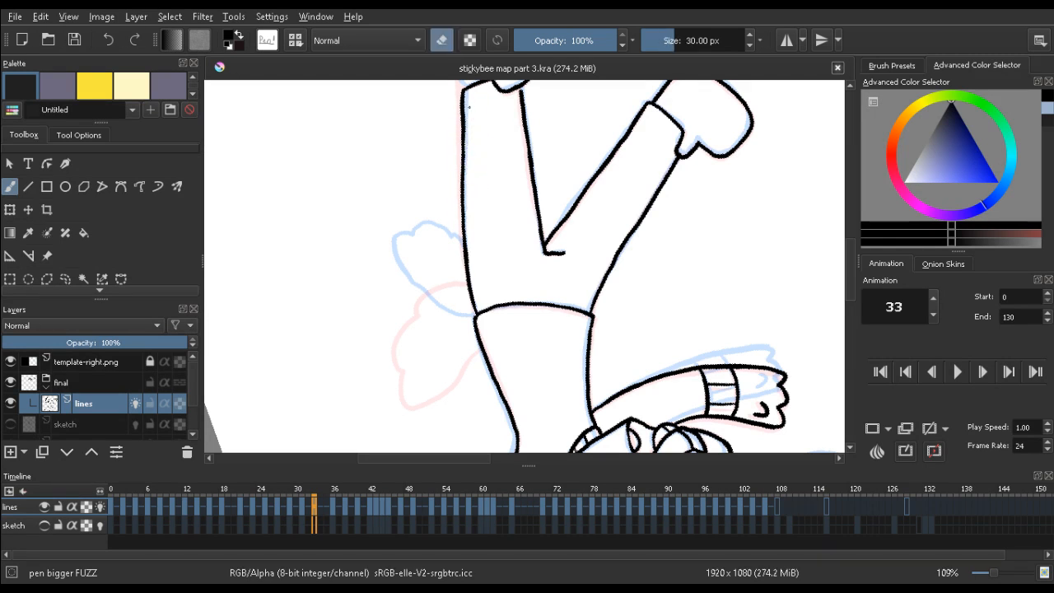
left_click_drag(469, 117, 470, 171)
key("e")
left_click_drag(462, 112, 466, 198)
key("ctrl+z")
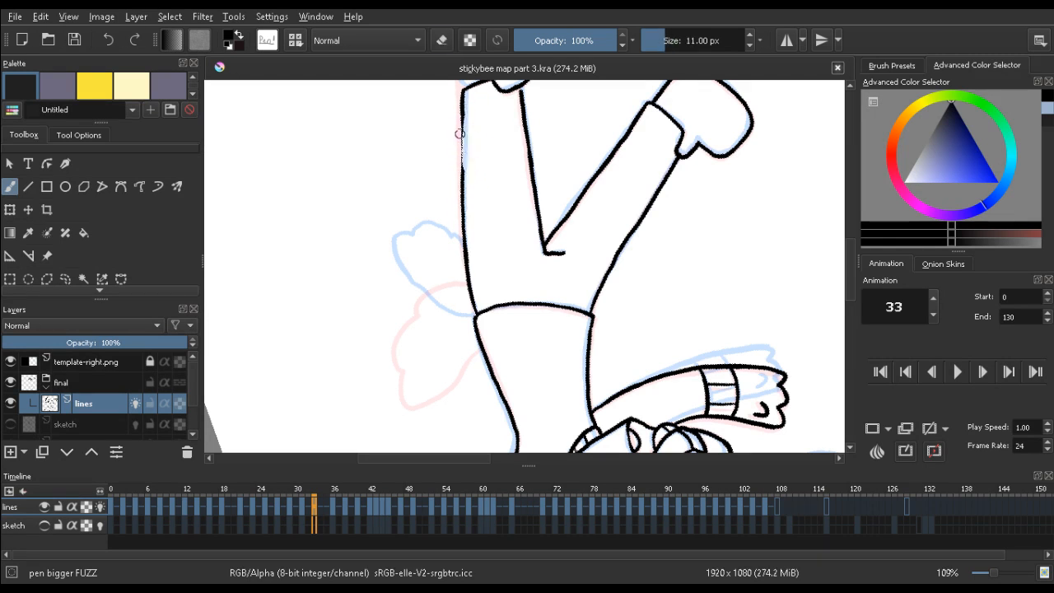
left_click_drag(463, 123, 462, 191)
Flip through the frames around frame 33 to examine how the tail swings
mouse_move(412, 252)
left_mouse_down()
mouse_move(245, 261)
mouse_move(618, 381)
mouse_move(602, 247)
left_mouse_up()
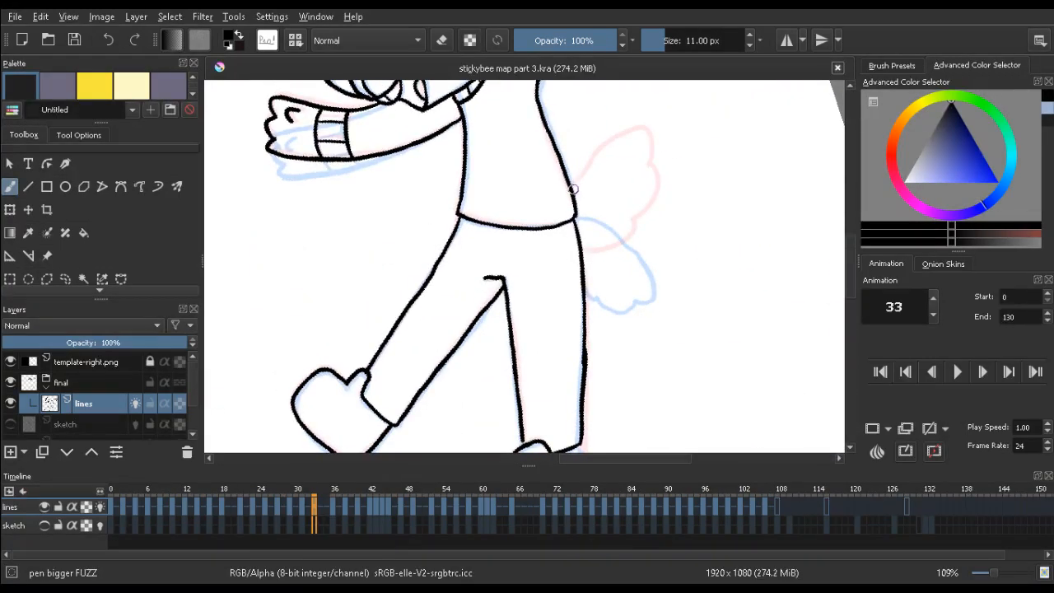
key("Right")
key("Right")
key("Right")
key("Right")
key("Right")
key("Left")
key("Left")
key("Left")
key("Left")
key("Left")
key("Left")
key("Left")
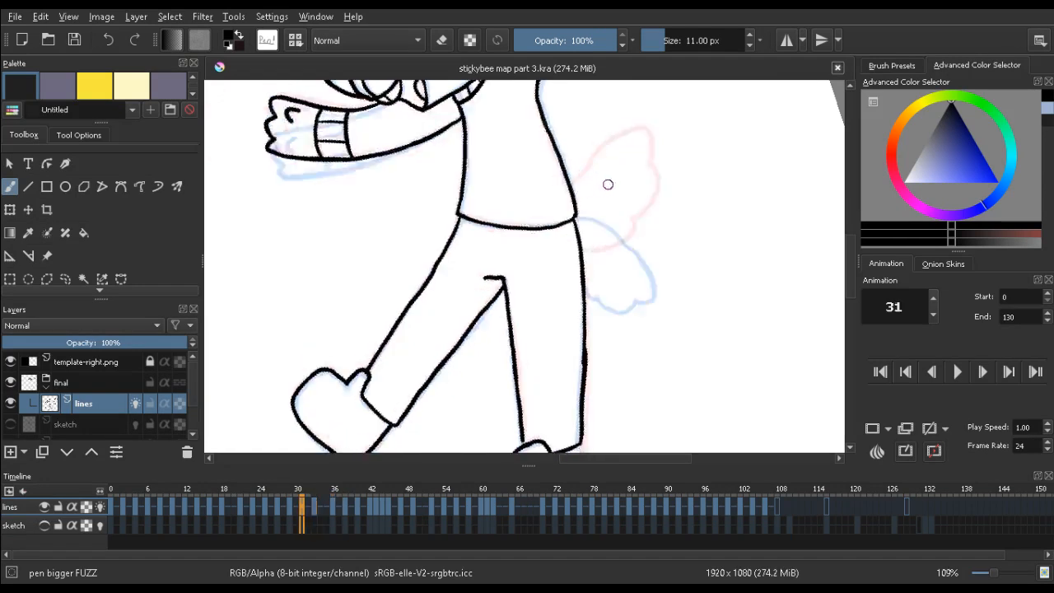
Return to frame 33 and ink the fluffy tail outline from the lower back around to the leg, between its onion-skin positions
key("Right")
key("Right")
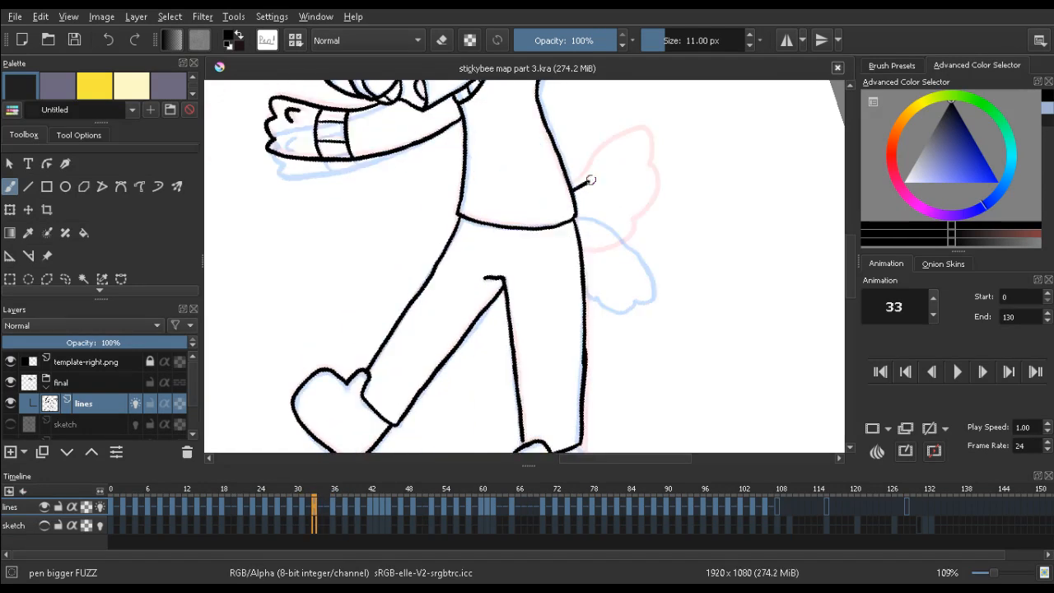
key("ctrl+z")
mouse_move(584, 181)
left_mouse_down()
mouse_move(659, 165)
mouse_move(672, 183)
mouse_move(653, 227)
mouse_move(587, 245)
left_mouse_up()
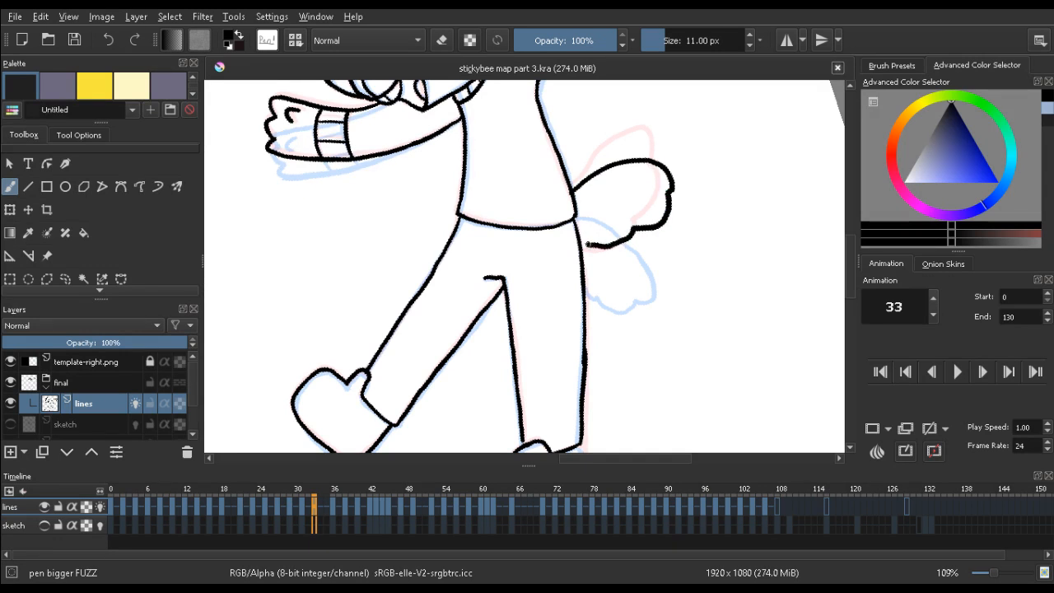
Flip between frames 31, 33 and 36 to check the new tail's motion against its neighbours
key("Left")
key("Right")
key("Right")
key("Left")
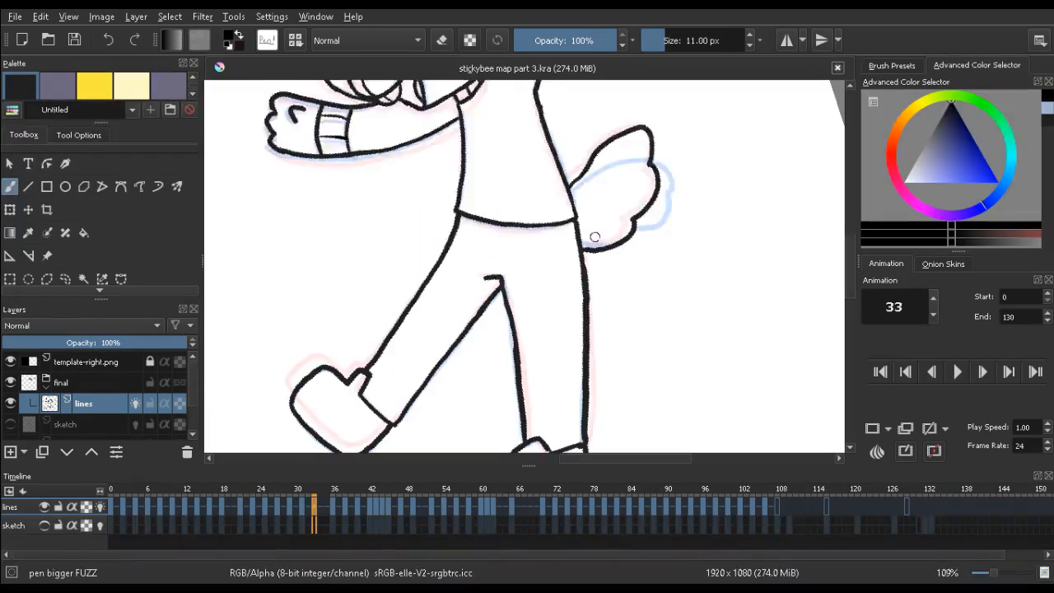
key("Right")
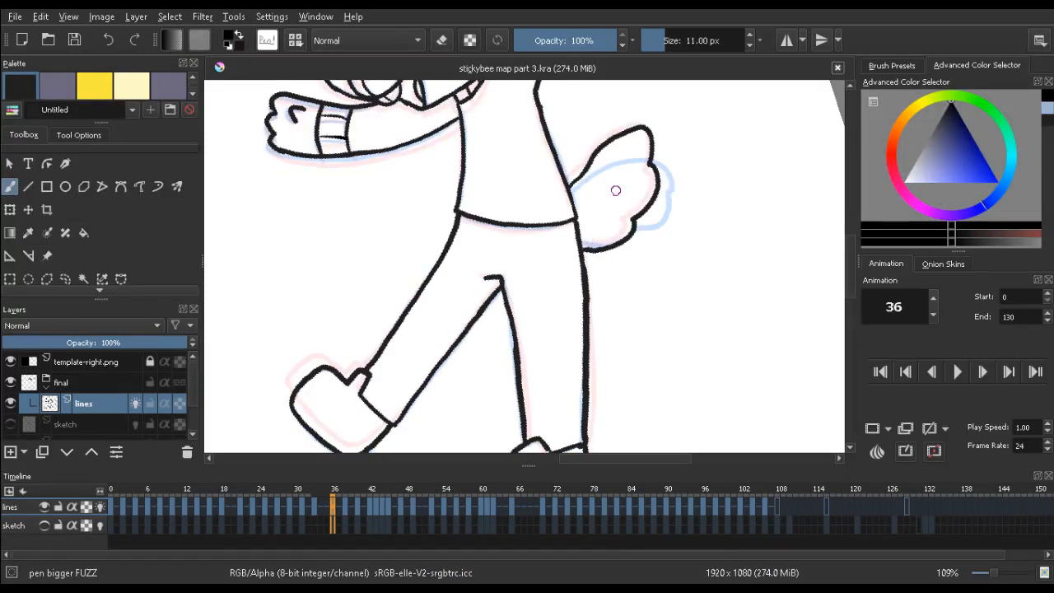
key("Left")
key("Right")
key("Left")
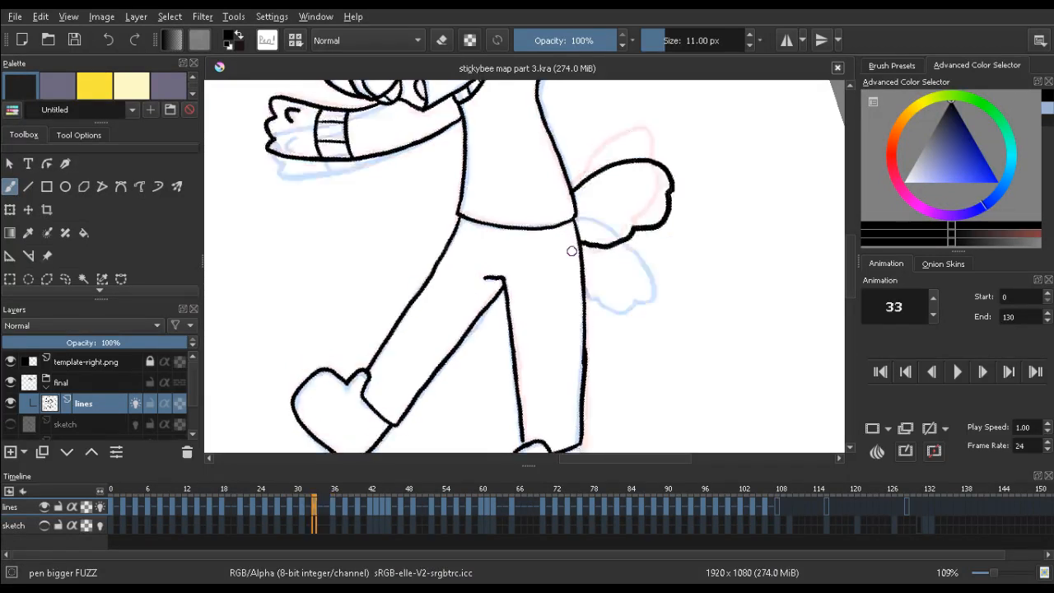
key("Left")
key("Right")
key("Right")
key("Left")
key("Left")
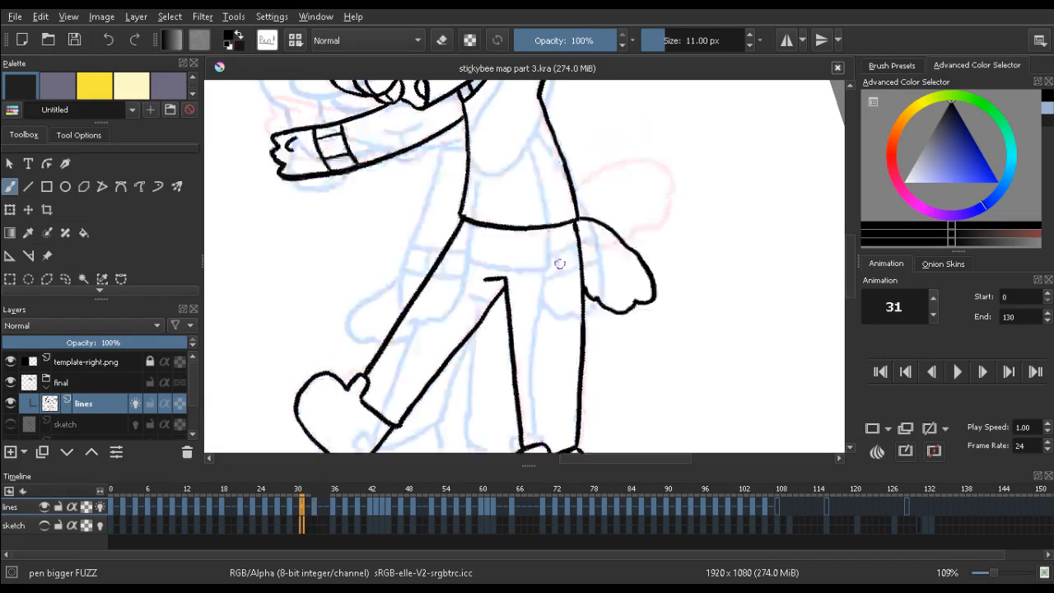
left_click_drag(548, 183, 508, 244)
key("Right")
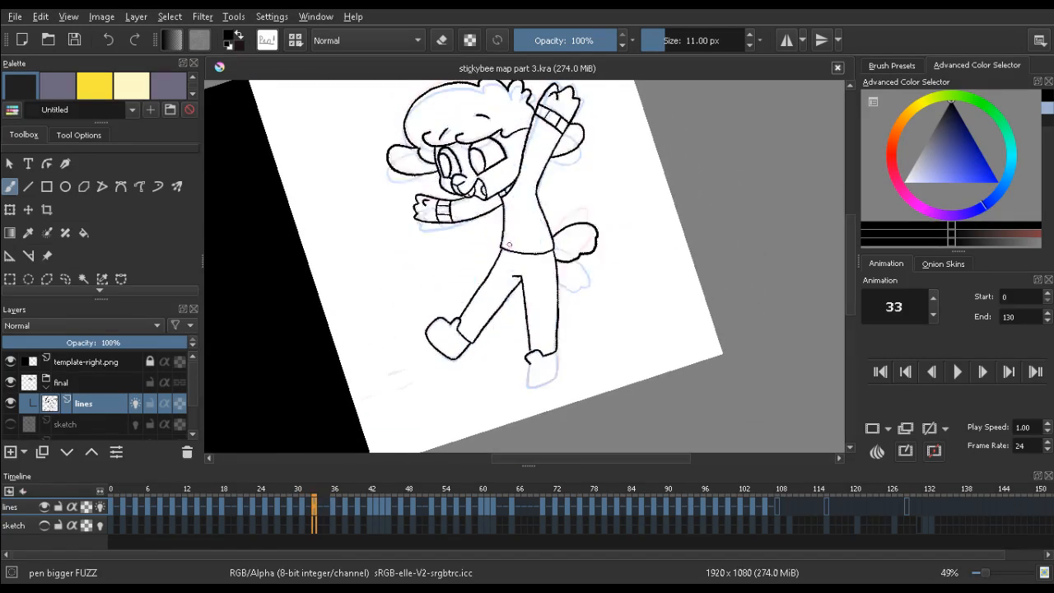
Ink the rest of the rear shoe's outline around its outer side, sole and inner side
scroll(532, 353, "up", 6)
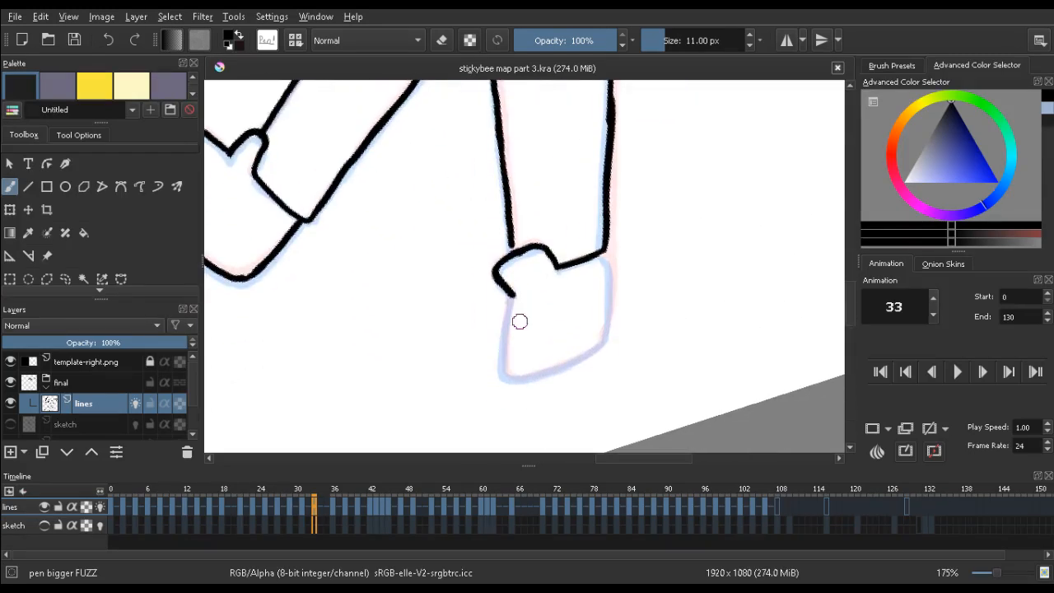
mouse_move(606, 252)
left_mouse_down()
mouse_move(600, 346)
mouse_move(561, 374)
mouse_move(571, 377)
mouse_move(565, 366)
mouse_move(534, 377)
left_mouse_up()
key("e")
key("e")
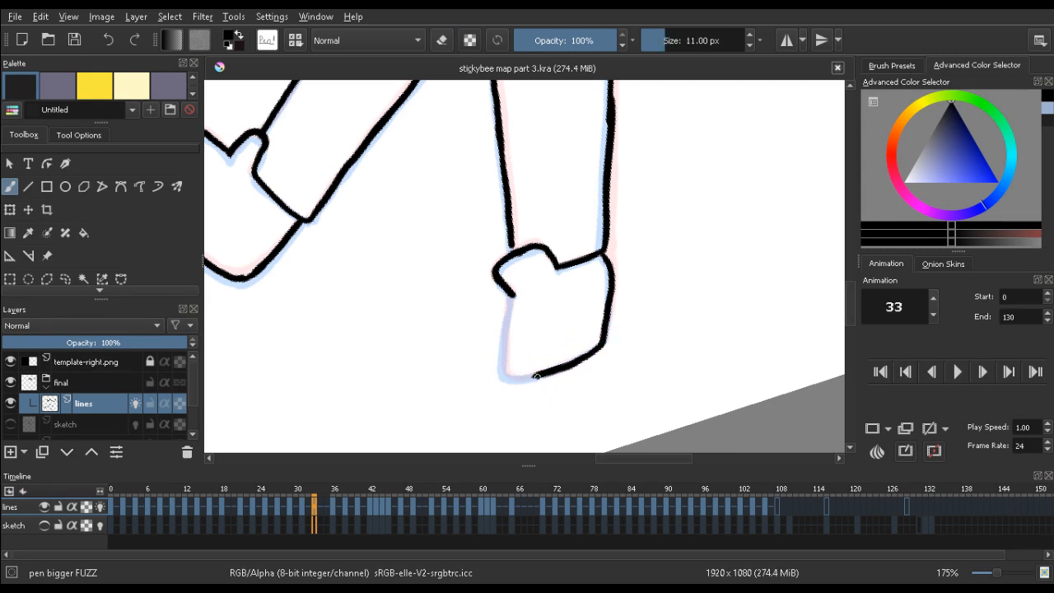
left_click_drag(502, 375, 510, 308)
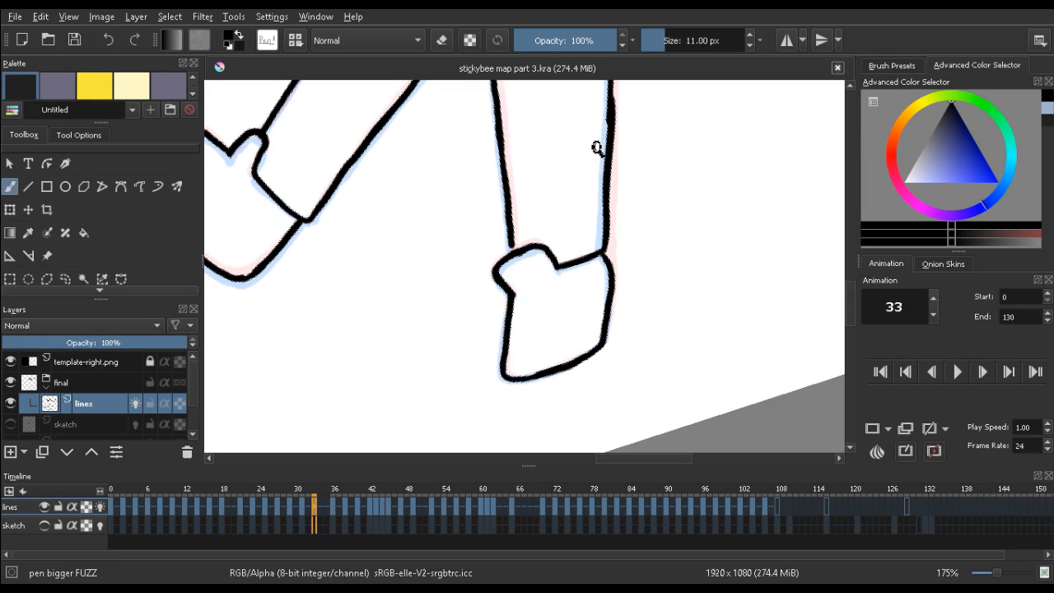
Turn off the lines layer's onion skins and play the animation from frame 0 to review it
mouse_move(599, 147)
left_mouse_down()
mouse_move(544, 186)
mouse_move(536, 282)
mouse_move(478, 189)
mouse_move(516, 137)
mouse_move(523, 167)
mouse_move(502, 142)
mouse_move(495, 149)
mouse_move(499, 140)
left_mouse_up()
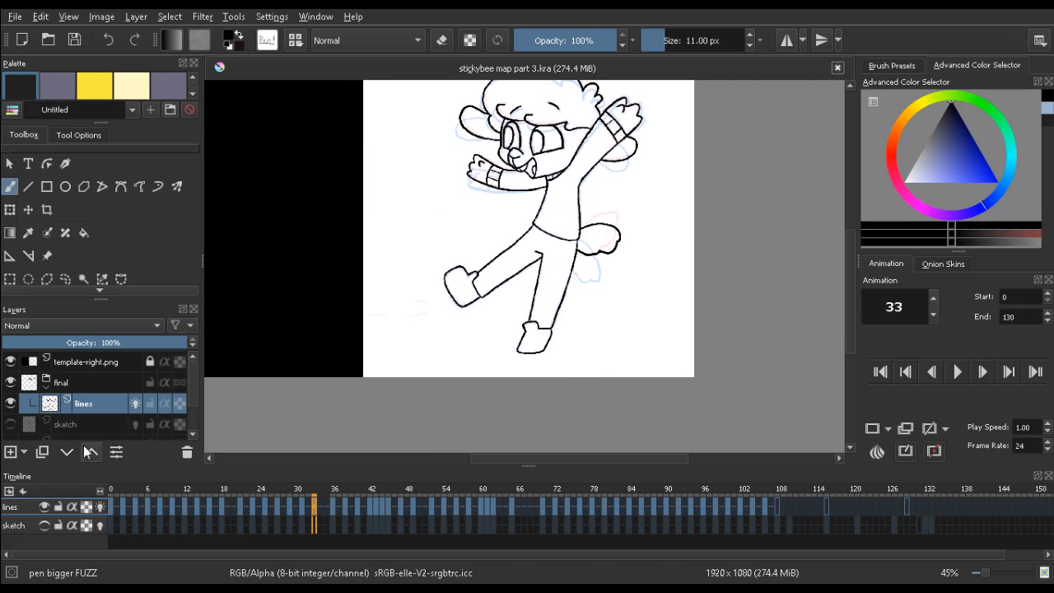
left_click(45, 525)
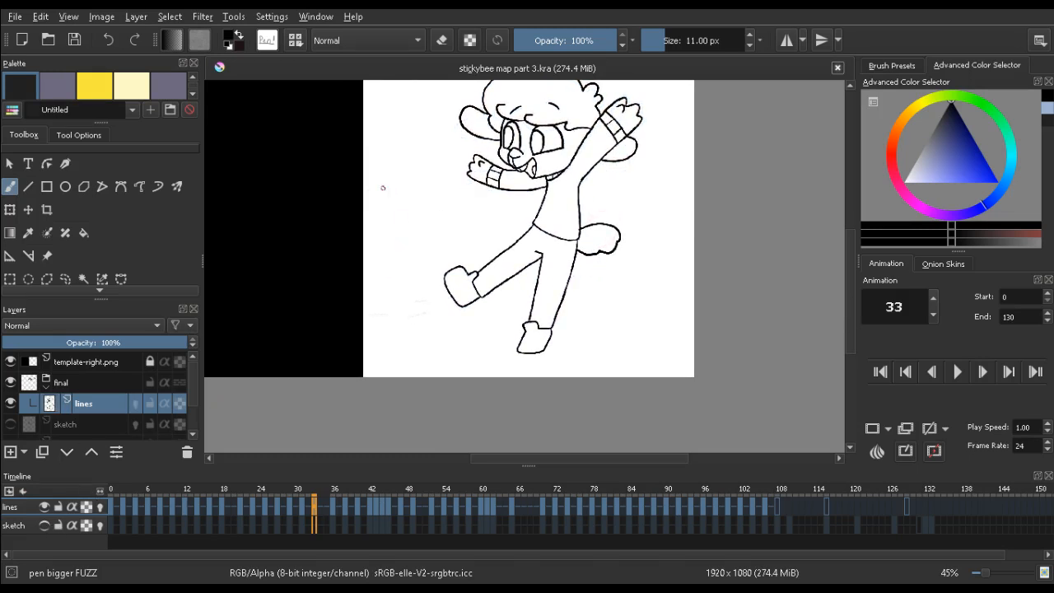
left_click_drag(363, 190, 434, 277)
left_click(112, 492)
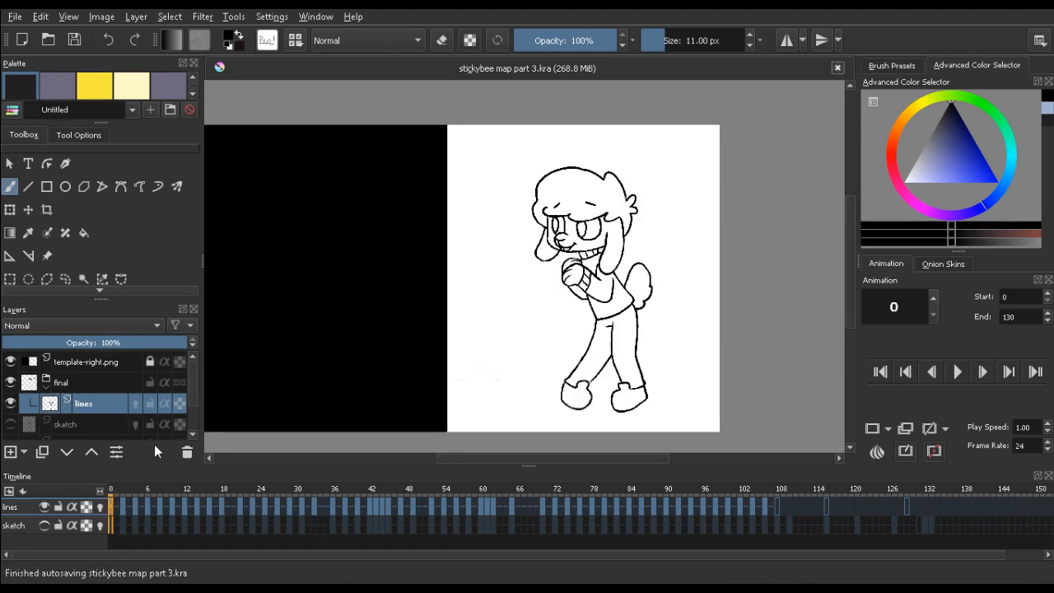
key("space")
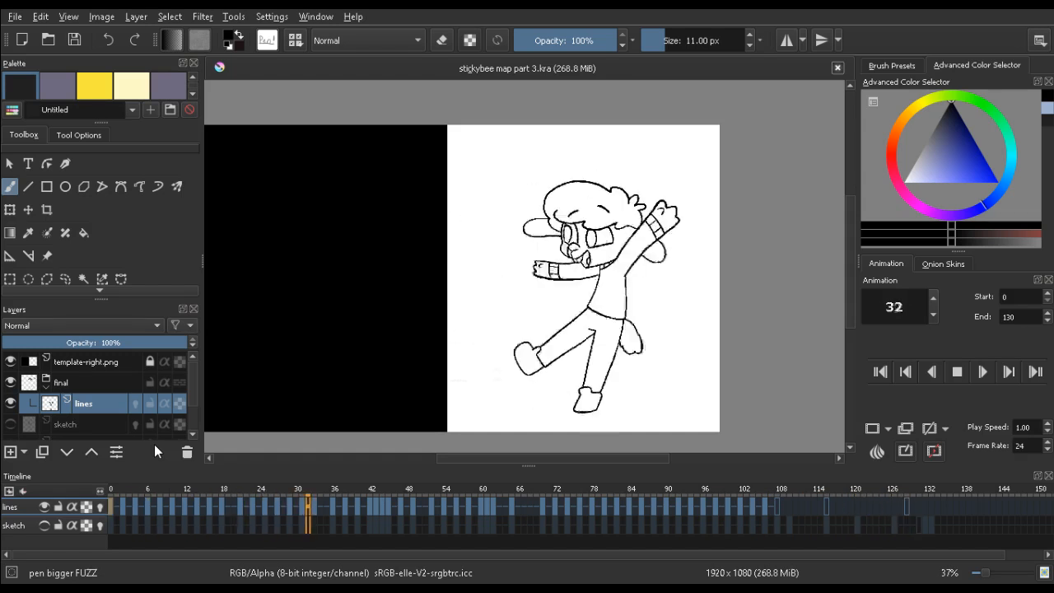
key("space")
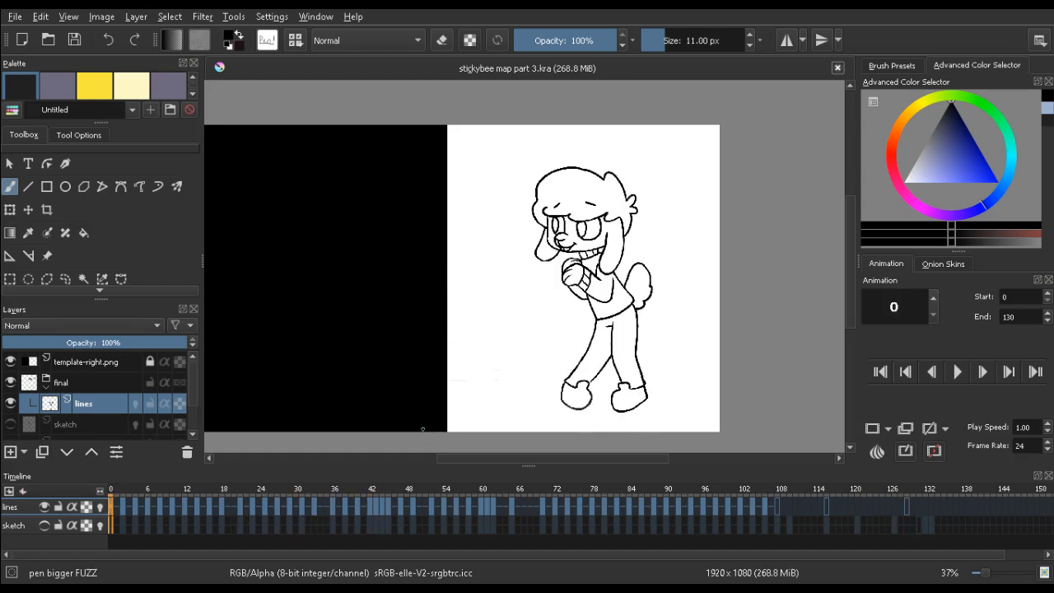
Go to frame 65, turn the lines layer's onion skins back on and enlarge the lowered arm
left_click(529, 508)
left_click(528, 512)
left_click(543, 515)
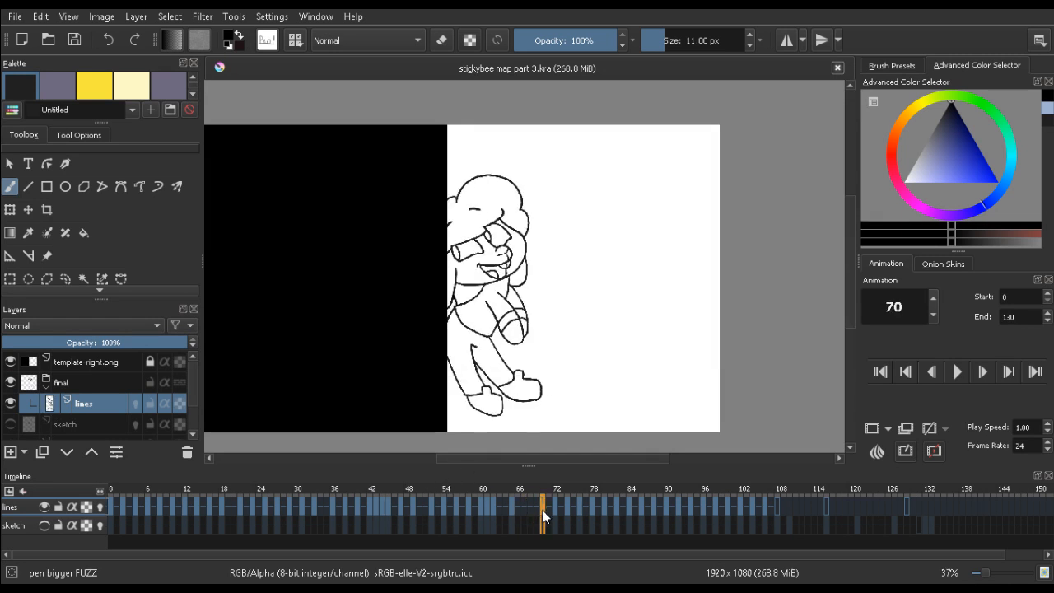
left_click(515, 506)
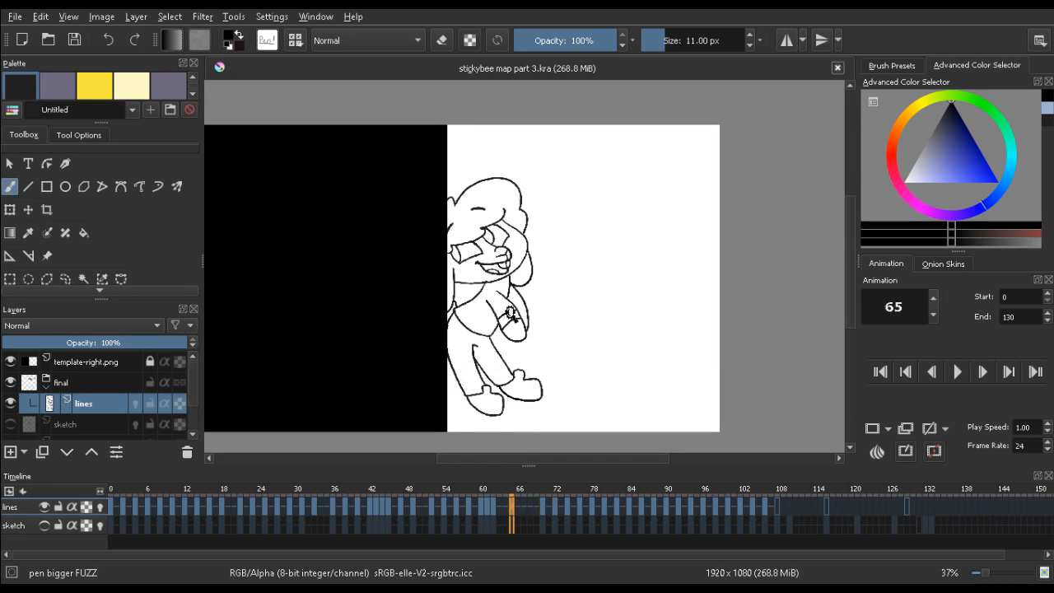
left_click_drag(511, 313, 610, 228)
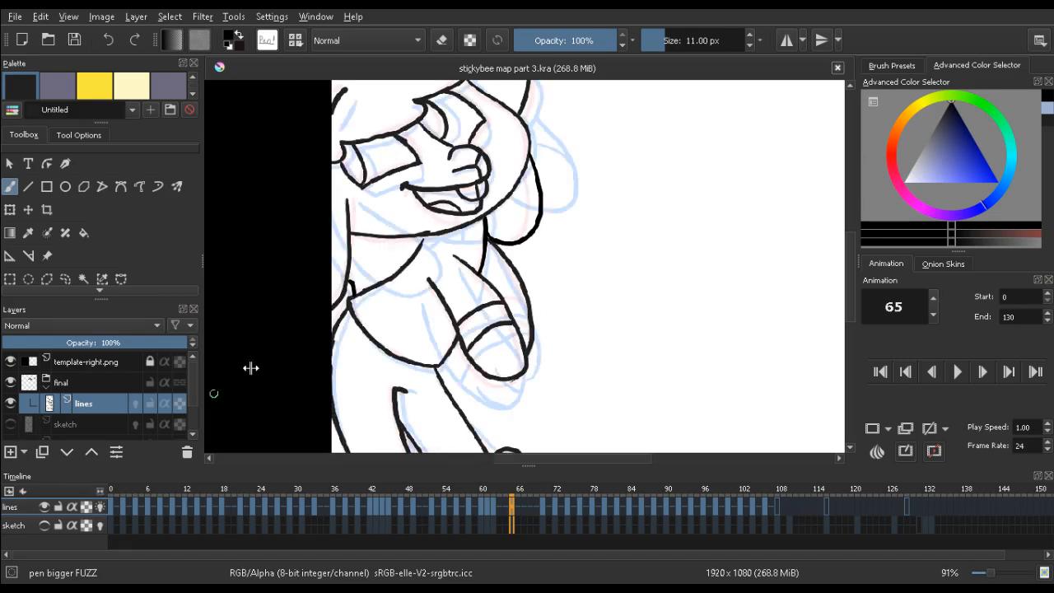
left_click_drag(513, 313, 522, 301)
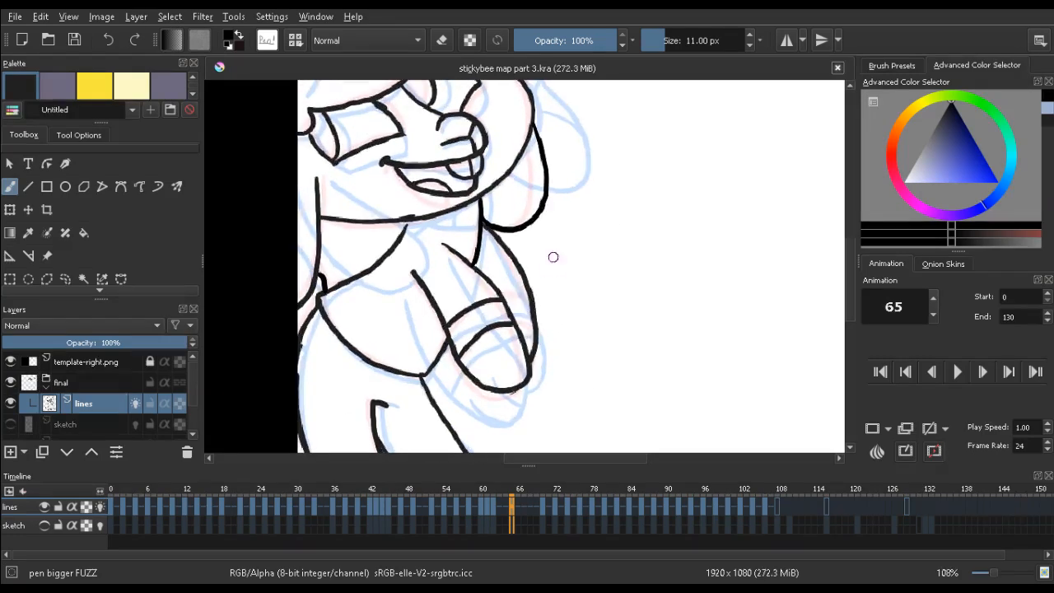
Flip through the frames around frame 65 to examine the arms and wristbands
key("Right")
key("Right")
key("Right")
key("Right")
key("Right")
key("Left")
key("Left")
key("Left")
key("Left")
key("Left")
key("Left")
key("Left")
key("Left")
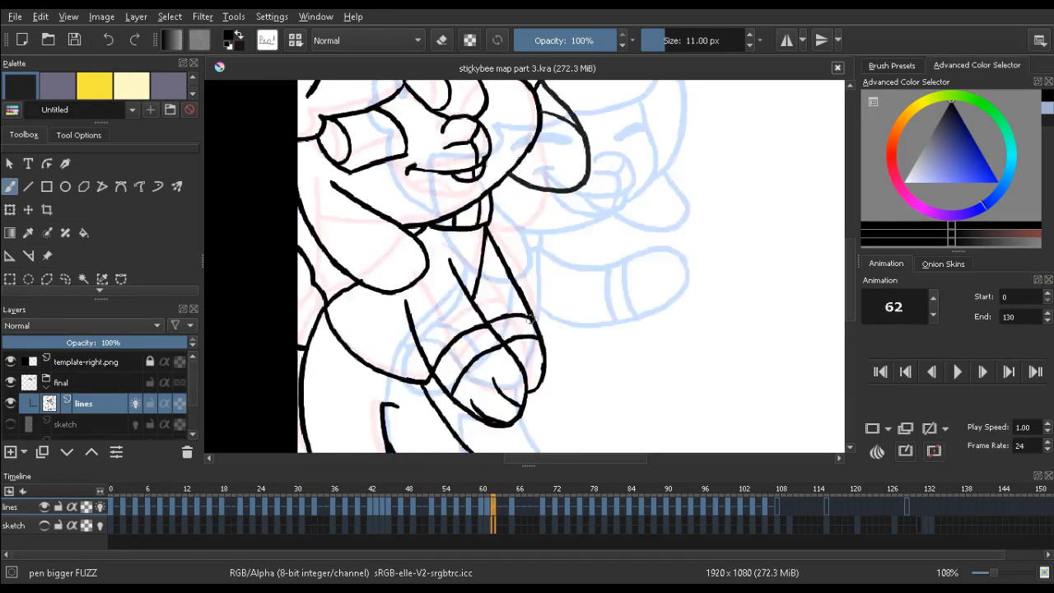
Return to frame 65 and ink the missing wristband line on the arm behind the front hand
key("Right")
key("Right")
key("Right")
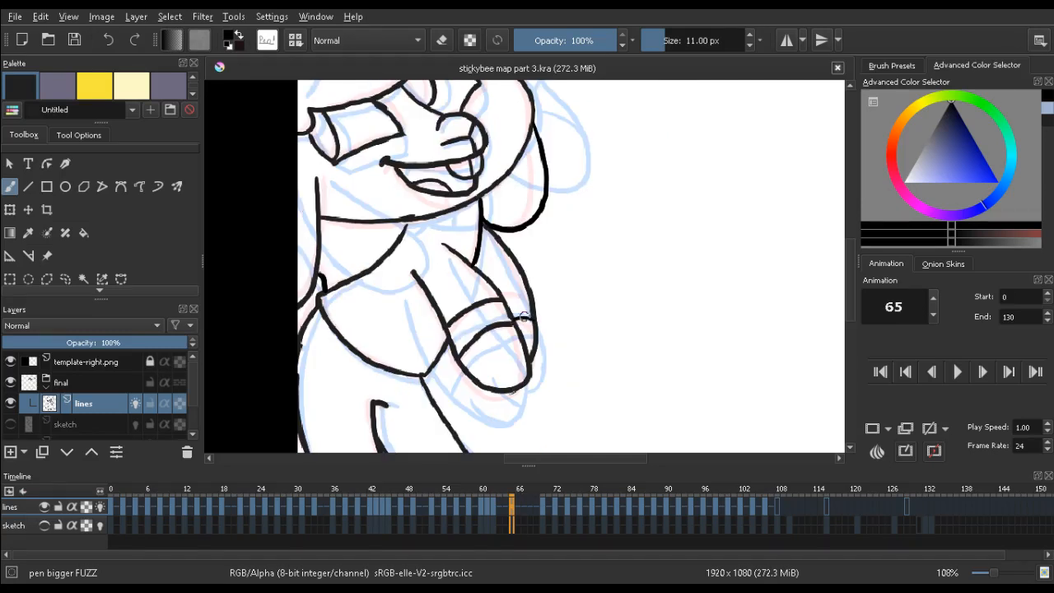
Flip between frames 62, 65 and 70 to check the wristband line's continuity
key("Left")
key("Left")
key("Left")
key("Right")
key("Right")
key("Right")
key("Left")
key("Left")
key("Left")
key("Right")
key("Right")
key("Right")
key("Right")
key("Right")
key("Right")
key("Right")
key("Right")
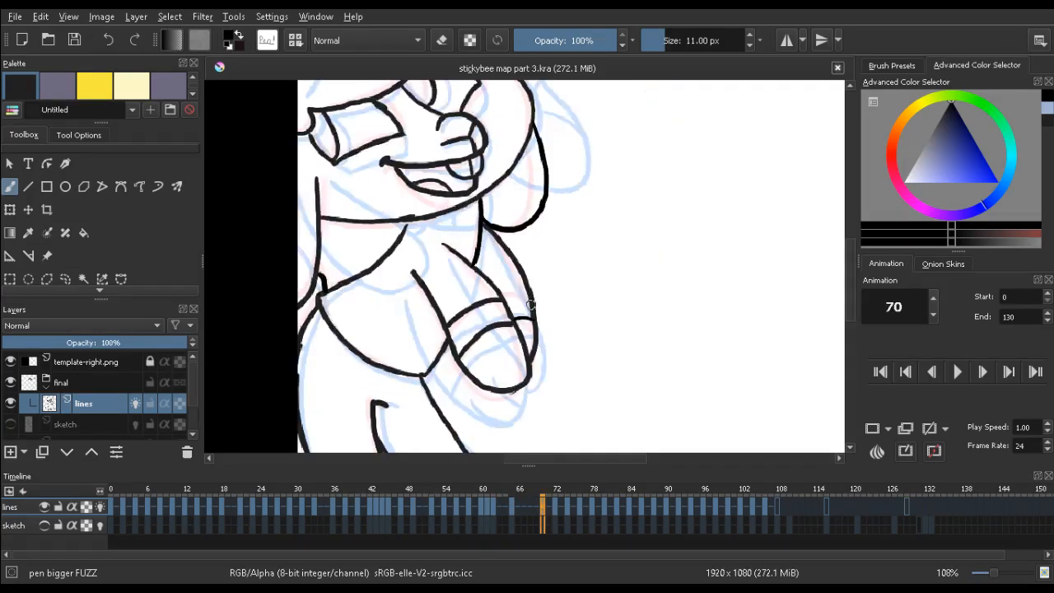
Flip back and forth between frames 65 and 70 to compare the arms and wristbands
key("Left")
key("Left")
key("Left")
key("Left")
key("Left")
key("Right")
key("Right")
key("Right")
key("Right")
key("Right")
key("Left")
key("Left")
key("Left")
key("Left")
key("Left")
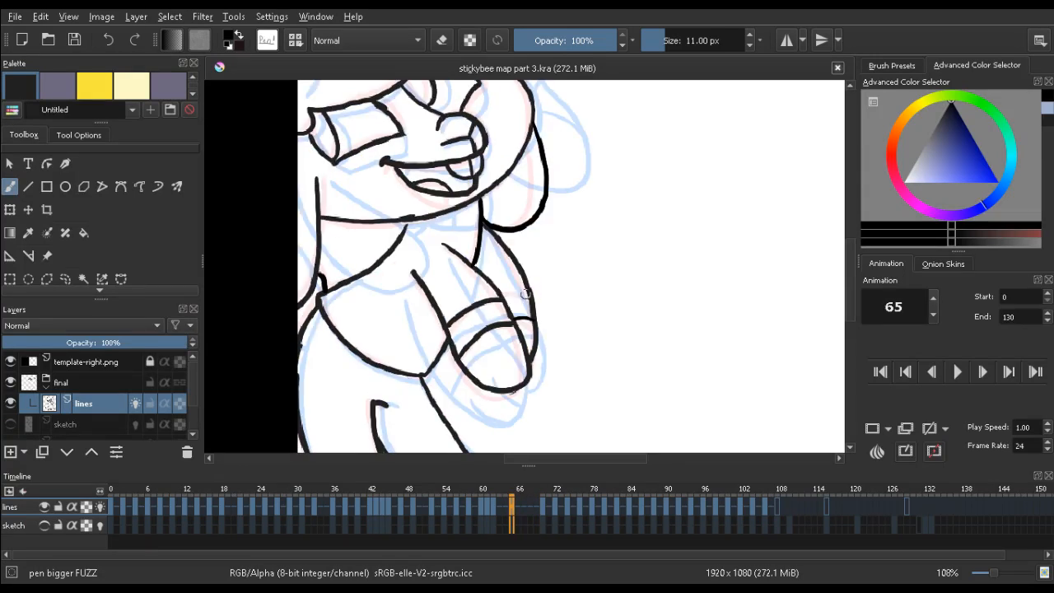
key("Right")
key("Right")
key("Right")
key("Right")
key("Right")
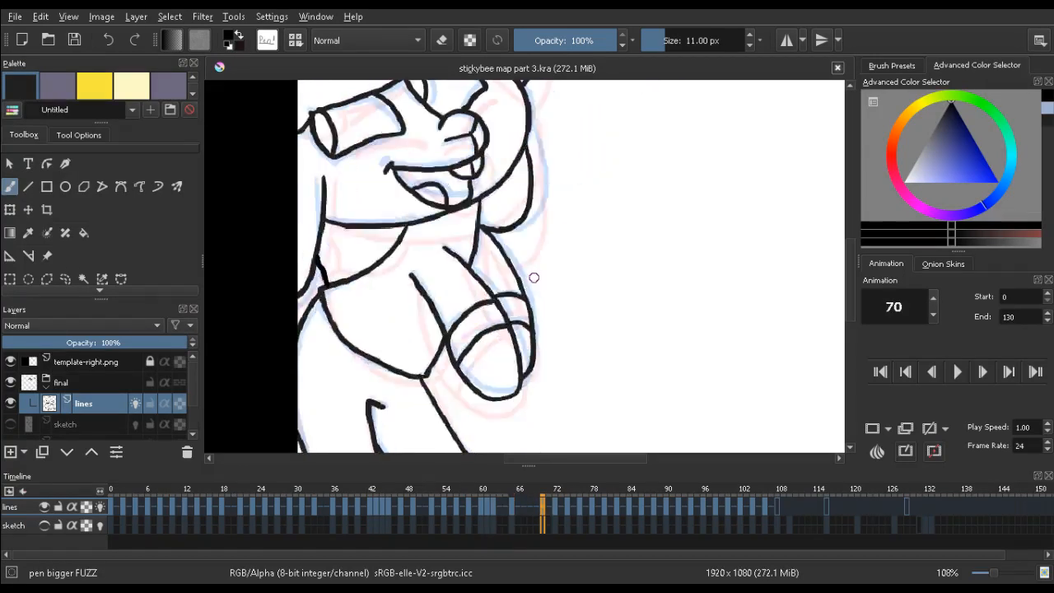
key("Left")
key("Left")
key("Left")
key("Left")
key("Left")
key("Right")
key("Right")
key("Right")
key("Right")
key("Right")
key("Left")
key("Left")
key("Left")
key("Left")
key("Left")
Flip through the frames around 60 and 61 to examine the tail and body outlines for missing lines
key("Left")
key("Left")
key("Left")
key("Left")
key("Left")
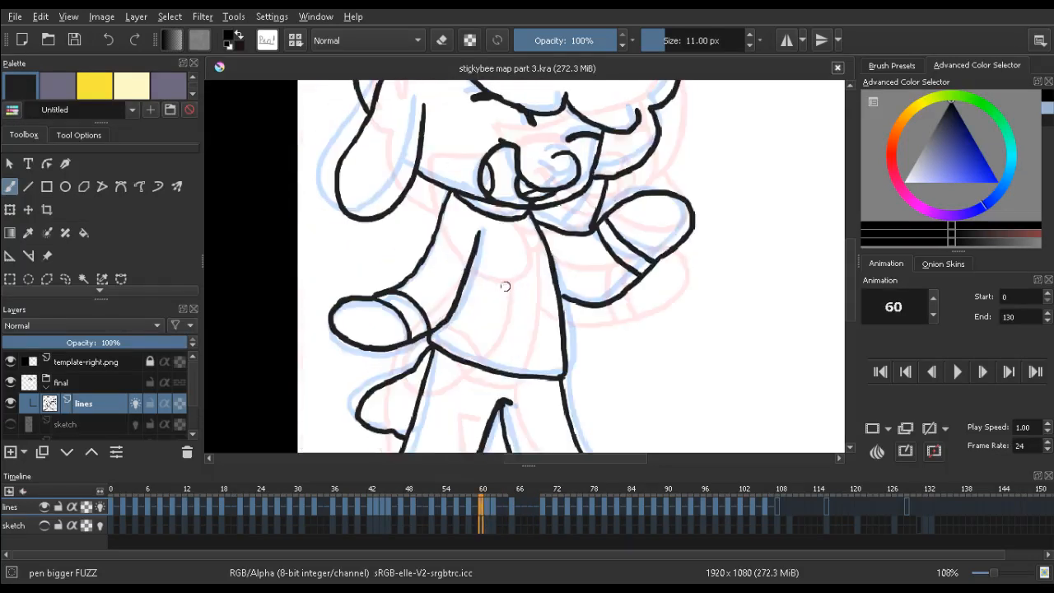
key("Left")
key("Left")
key("Right")
key("Right")
key("Right")
key("Right")
key("Right")
key("Right")
key("Right")
key("Right")
key("Right")
key("Right")
key("Right")
key("Right")
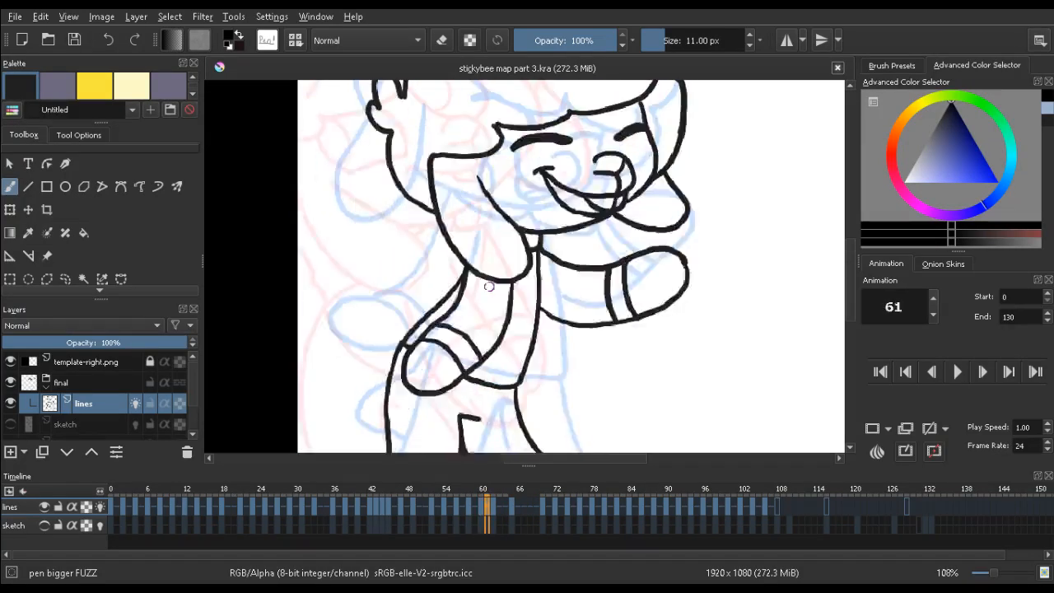
key("Left")
key("Left")
key("Left")
key("Left")
key("Left")
key("Left")
key("Left")
key("Left")
key("Left")
key("Left")
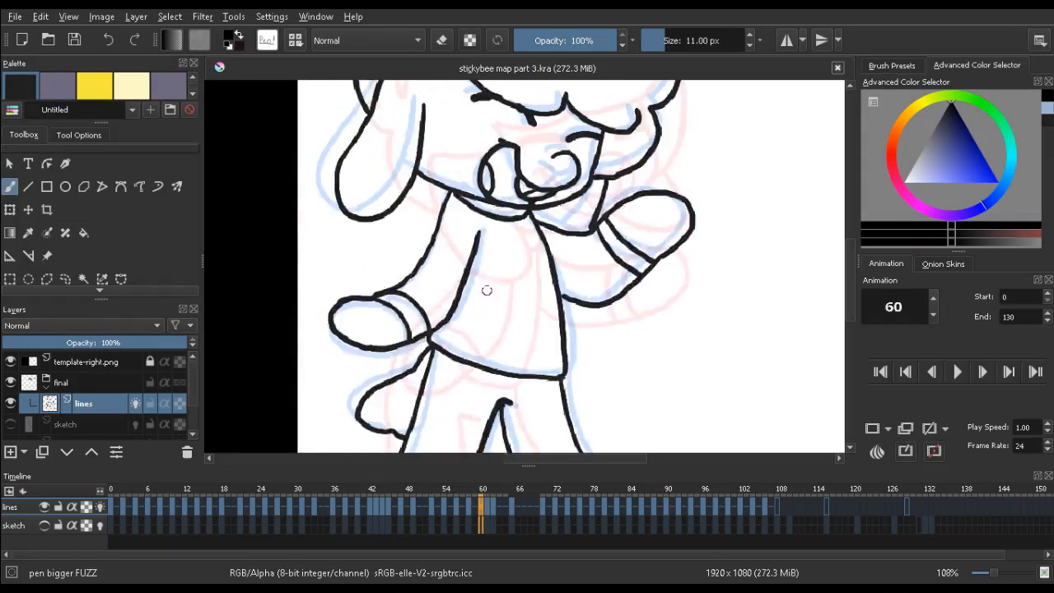
Ink the missing tail outline behind the character's hips on frame 61
left_click_drag(464, 310, 538, 236)
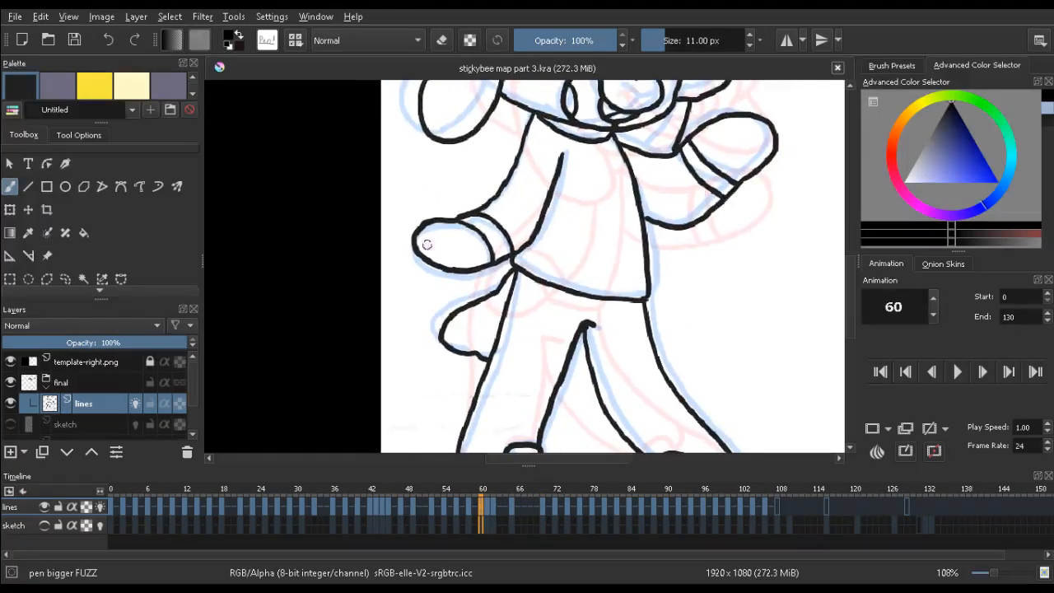
key("Right")
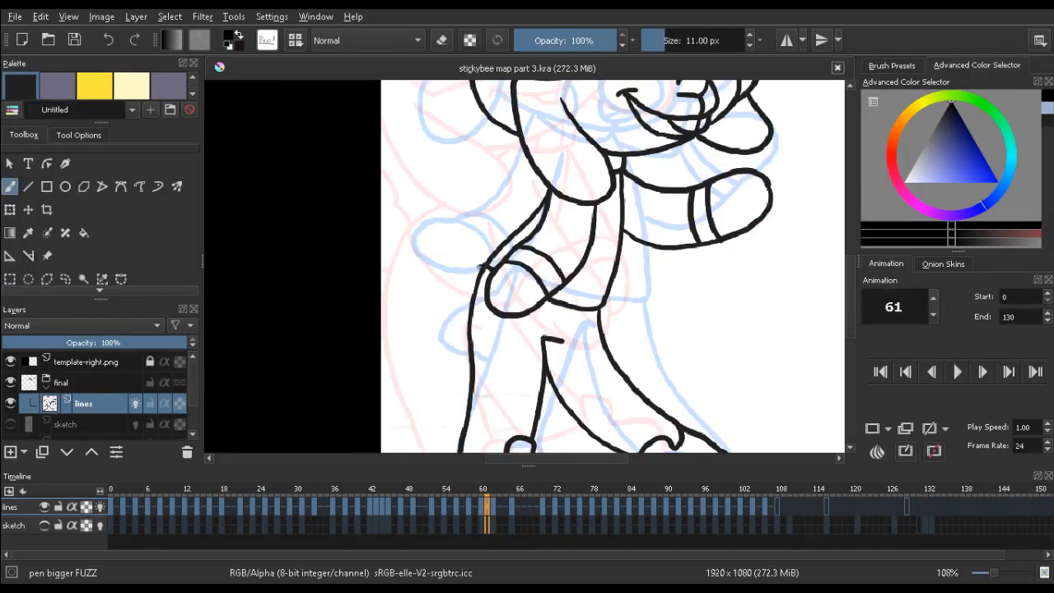
mouse_move(479, 266)
left_mouse_down()
mouse_move(441, 300)
mouse_move(430, 354)
mouse_move(454, 363)
left_mouse_up()
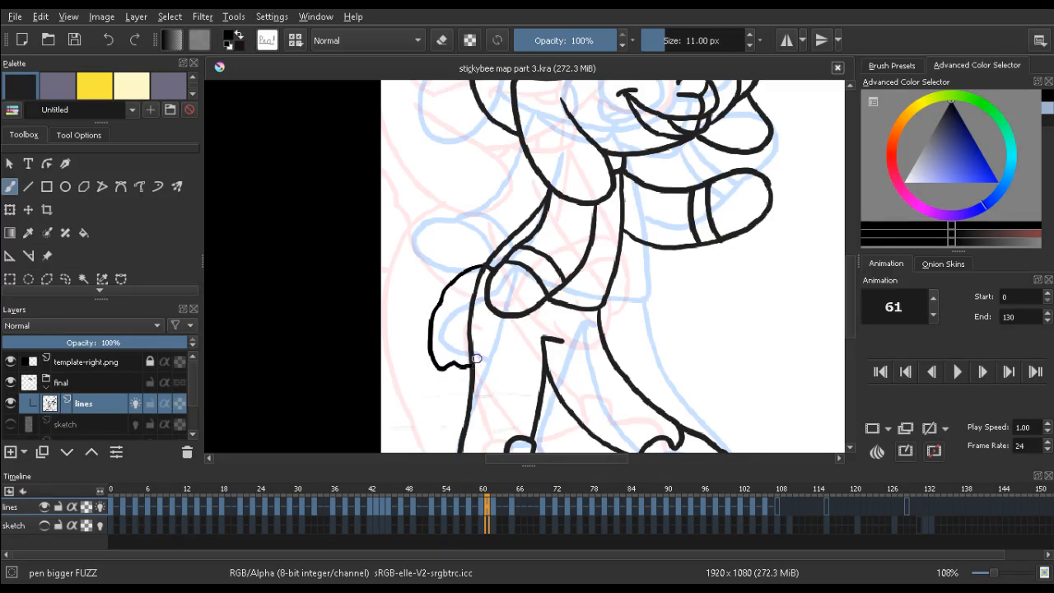
Step through the frames after 61, up to about frame 78, to check the tail and body lines
key("Right")
key("Right")
key("Right")
key("Right")
key("Right")
key("Right")
key("Right")
key("Right")
key("Right")
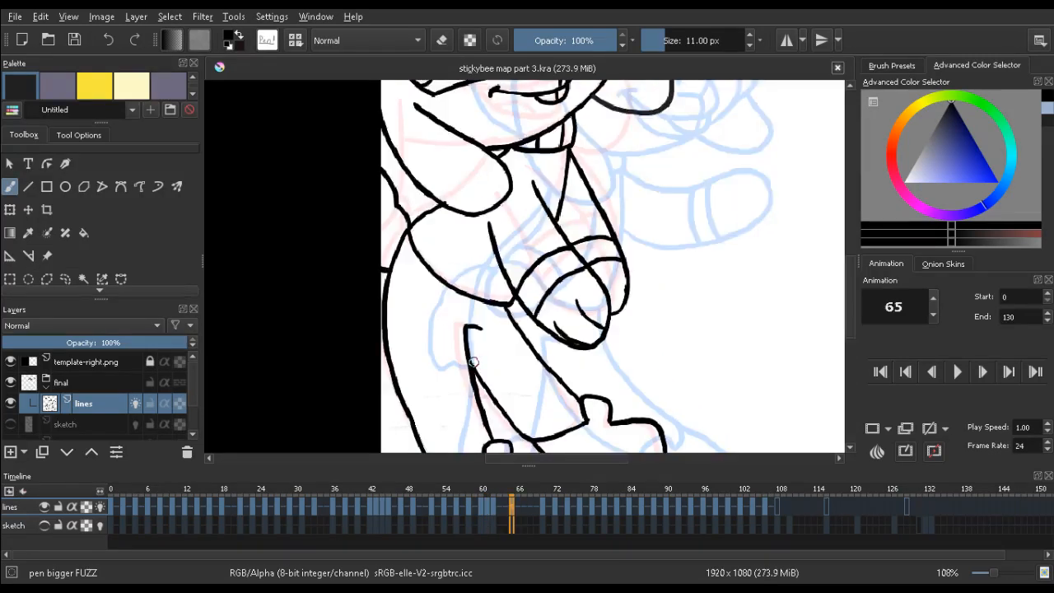
key("Right")
key("Right")
key("Right")
key("Right")
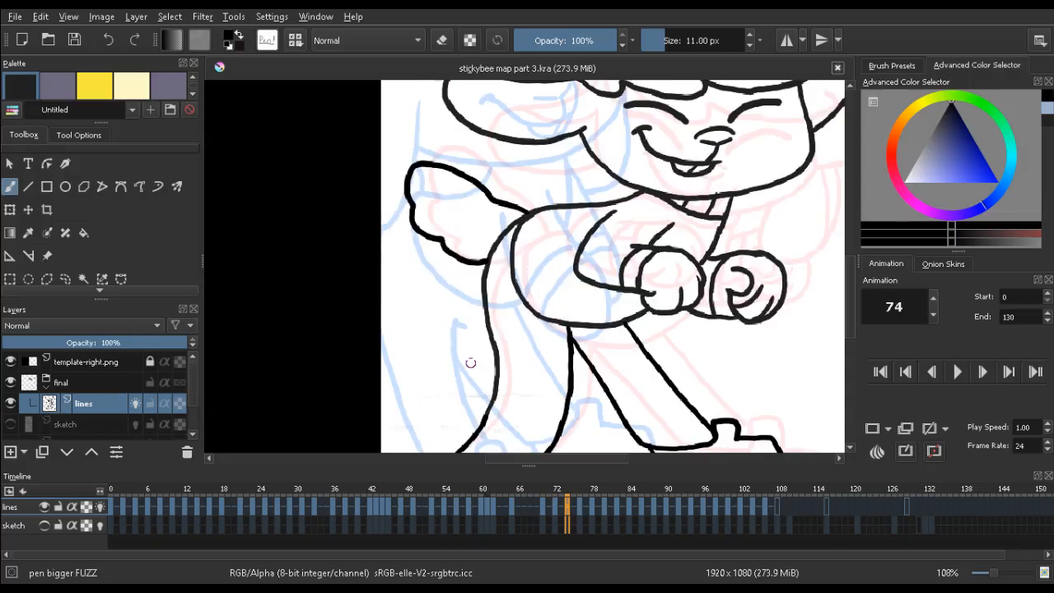
key("Right")
key("Right")
key("Right")
key("Right")
key("Right")
key("Right")
key("Left")
key("Left")
key("Left")
key("Left")
key("Left")
key("Left")
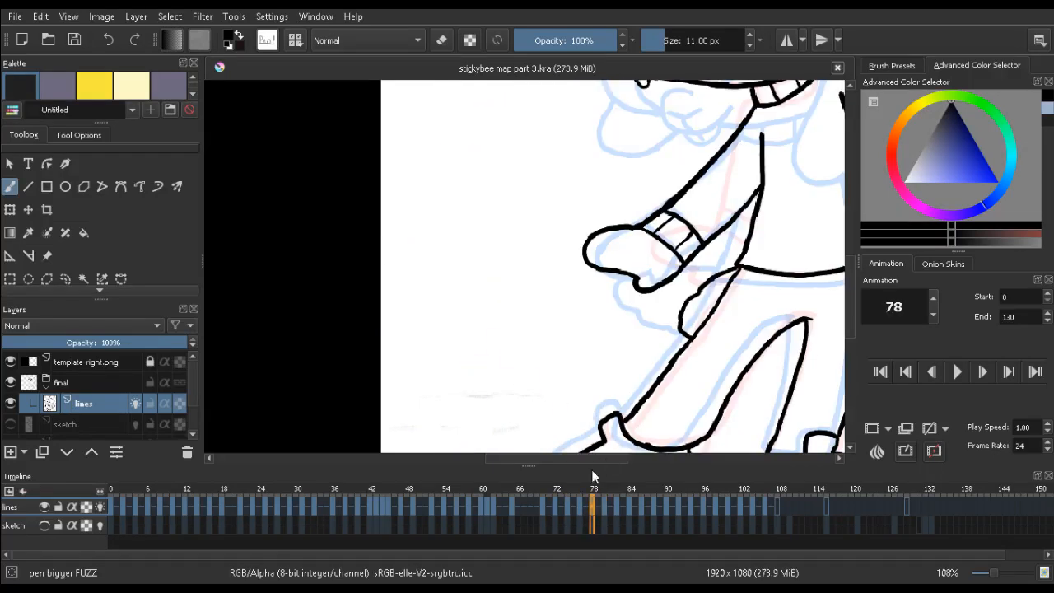
Go to frame 67 and examine the full character drawing with the whole canvas in view
left_click(526, 506)
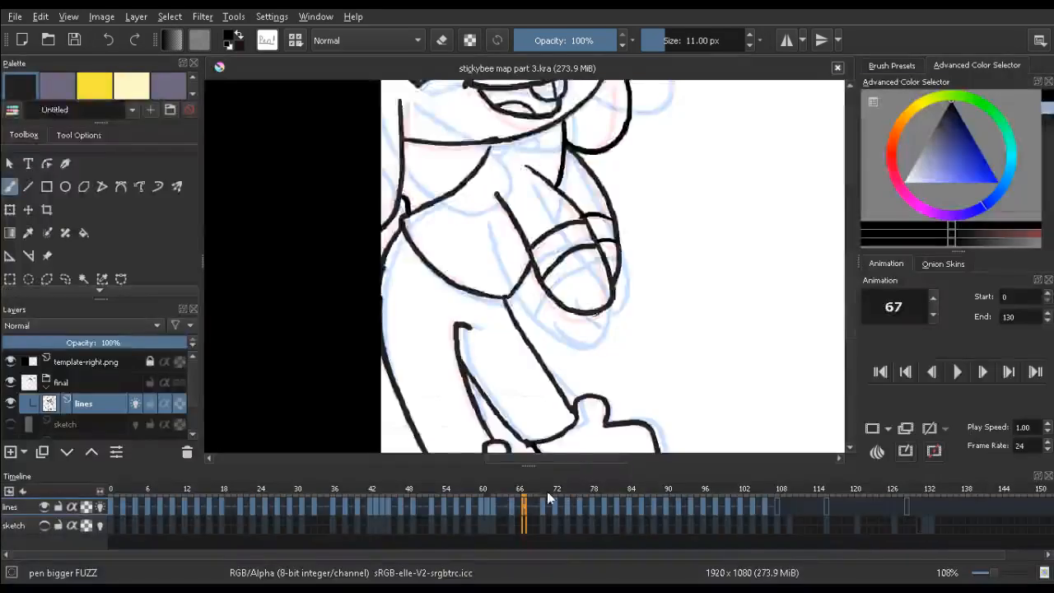
scroll(589, 242, "down", 2)
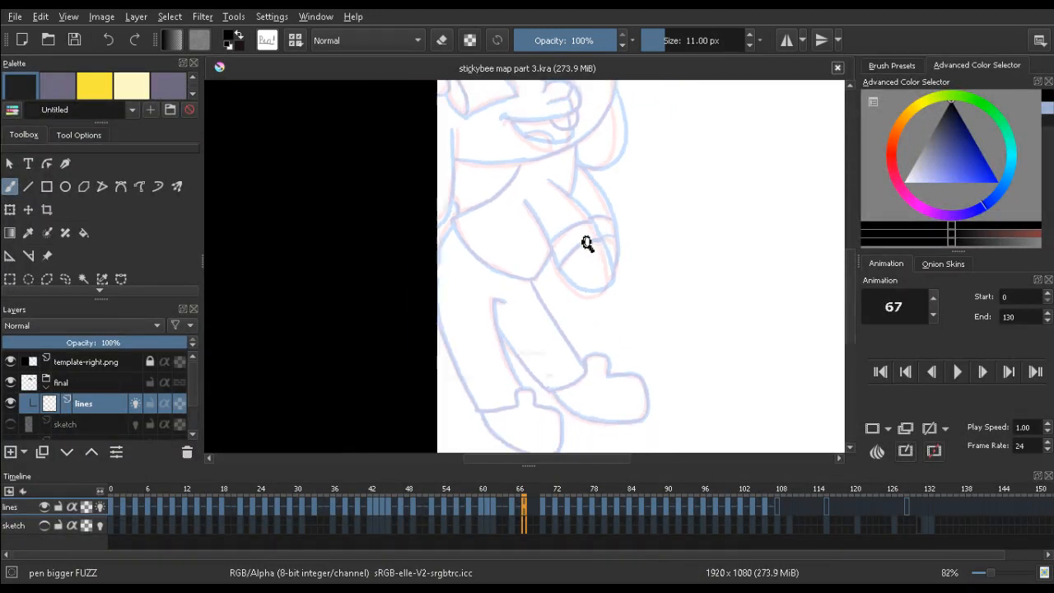
scroll(607, 223, "down", 2)
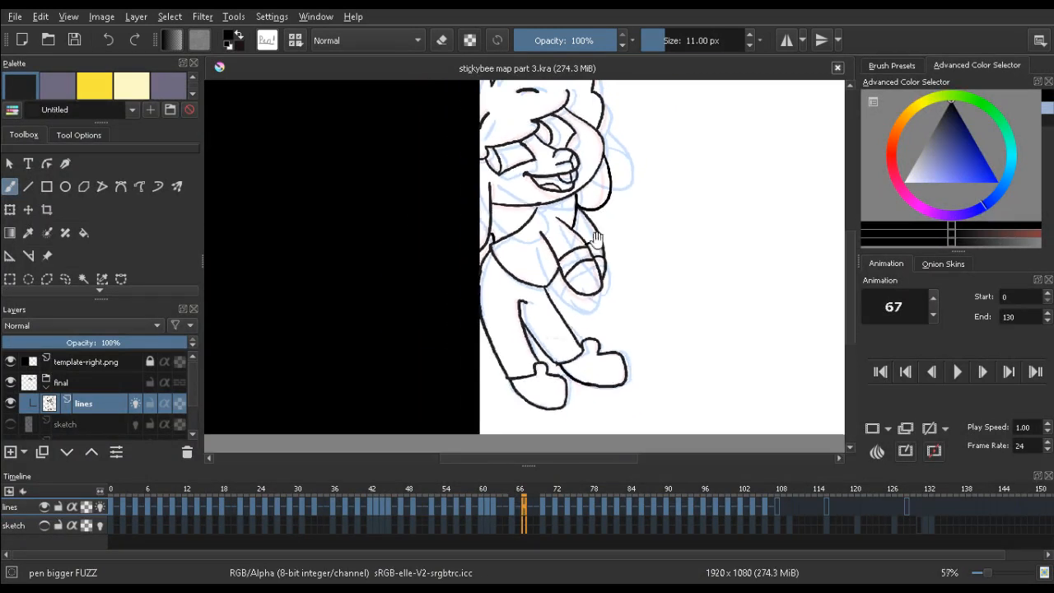
left_click_drag(633, 304, 660, 265)
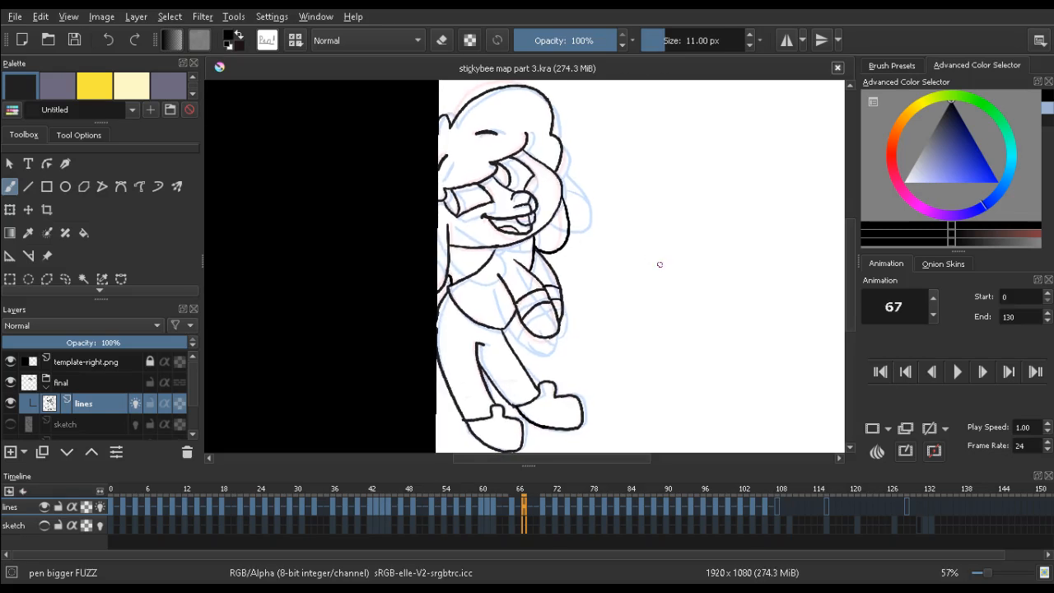
scroll(569, 207, "down", 2)
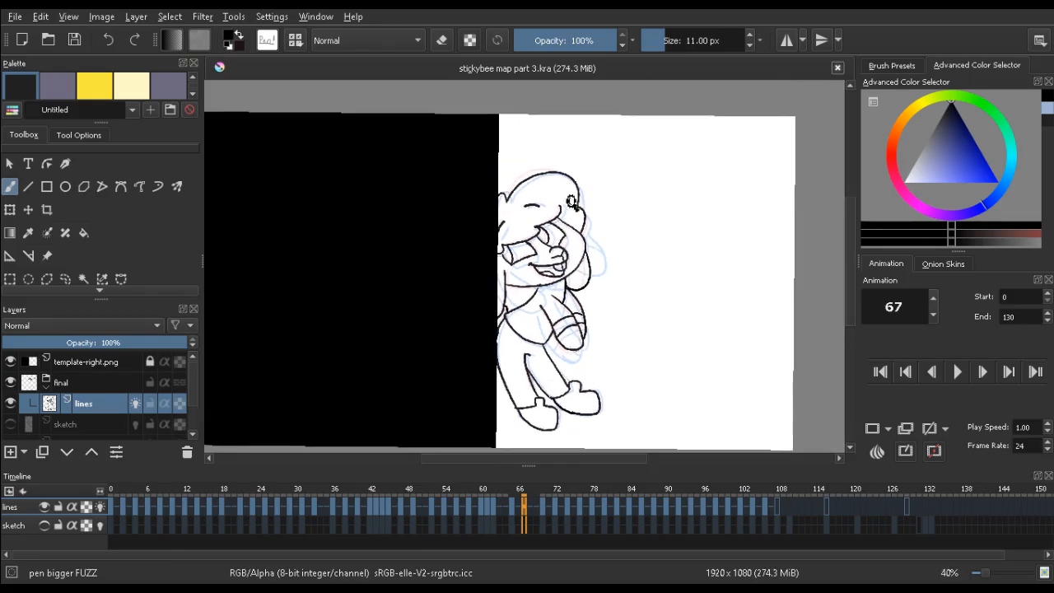
left_click_drag(572, 201, 610, 162)
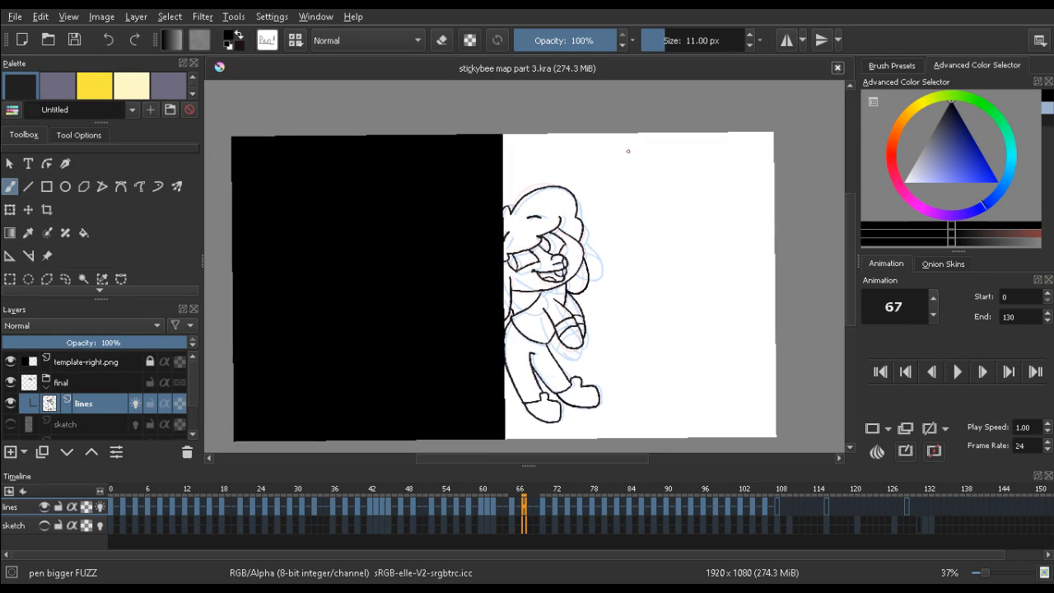
Examine the lines layer's frames from 108 onward for remaining line art to ink
left_click(789, 486)
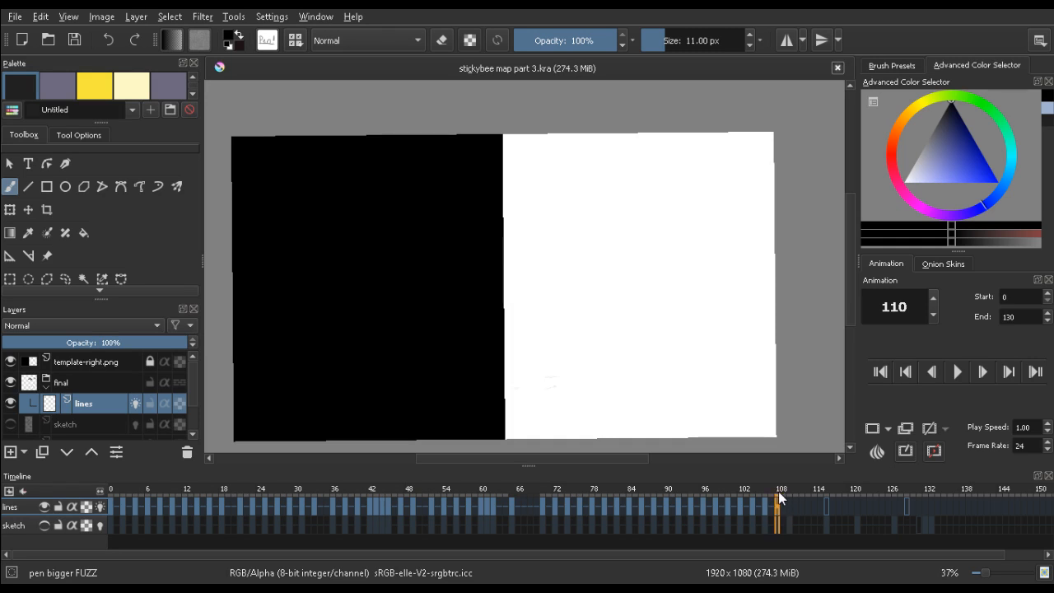
left_click(779, 491)
left_click_drag(916, 486, 905, 496)
left_click(778, 490)
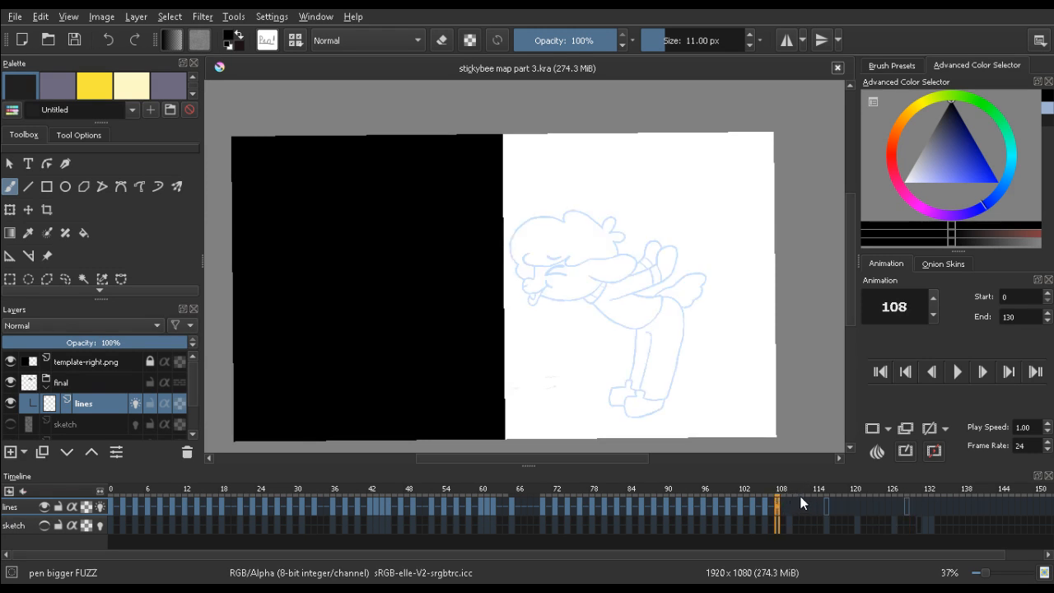
left_click(782, 508)
left_click(789, 510)
left_click(815, 508)
left_click(827, 508)
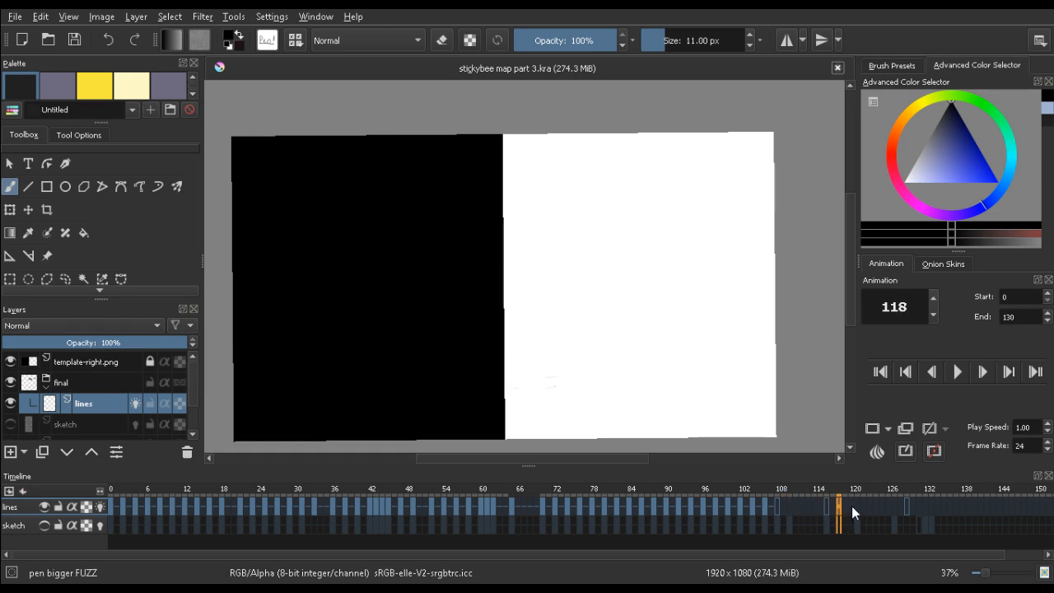
Go to frame 127 and save the document
left_click(858, 508)
left_click_drag(625, 304, 628, 269)
key("ctrl+s")
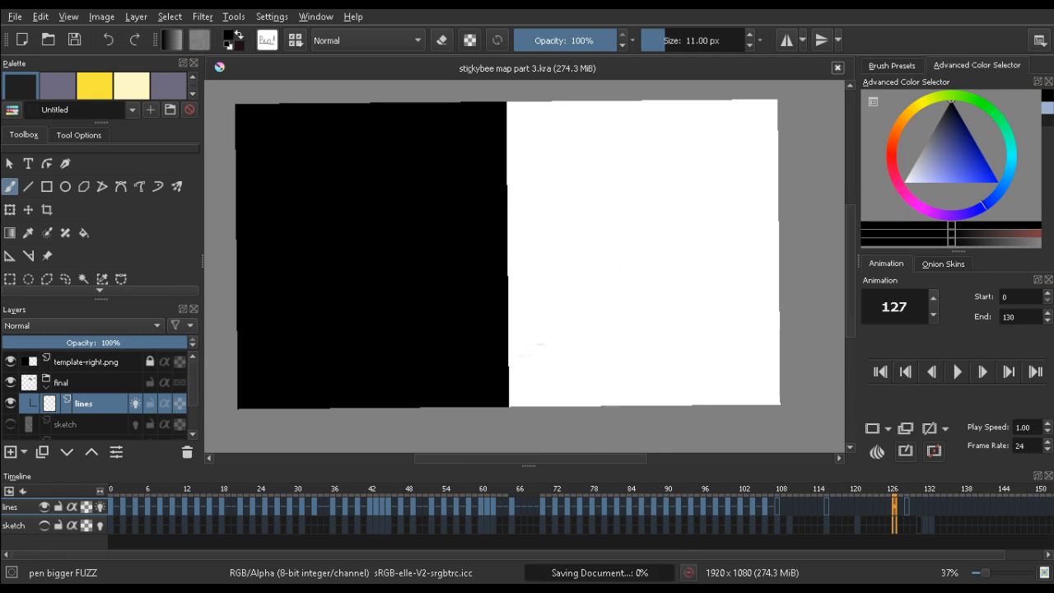